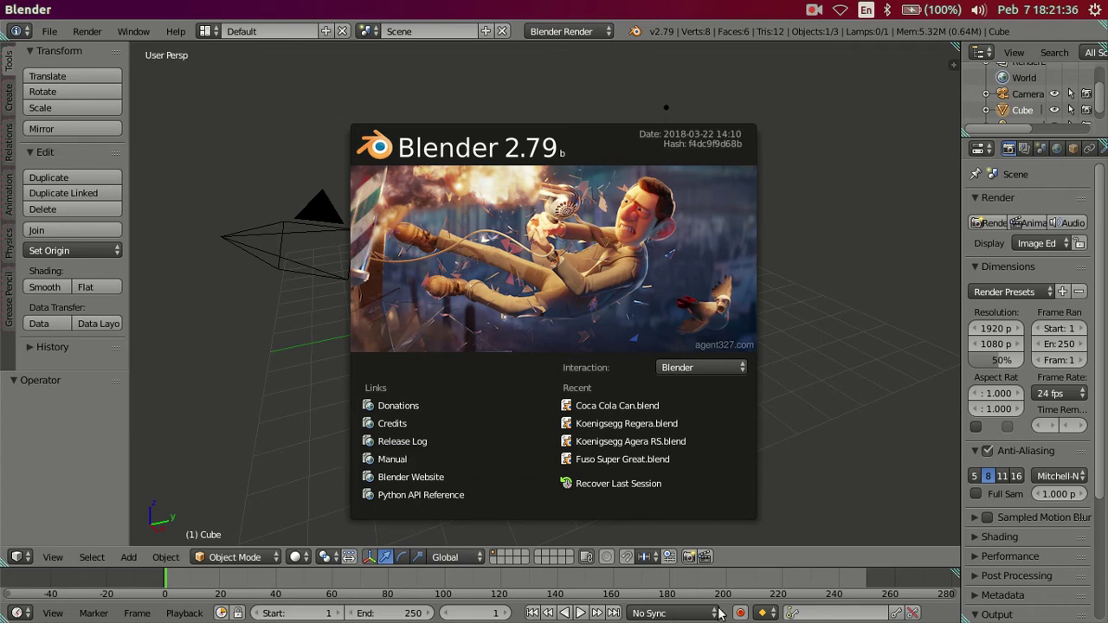
Close the splash screen, make the window fullscreen, hide the tool shelf and switch to orthographic view
click(741, 578)
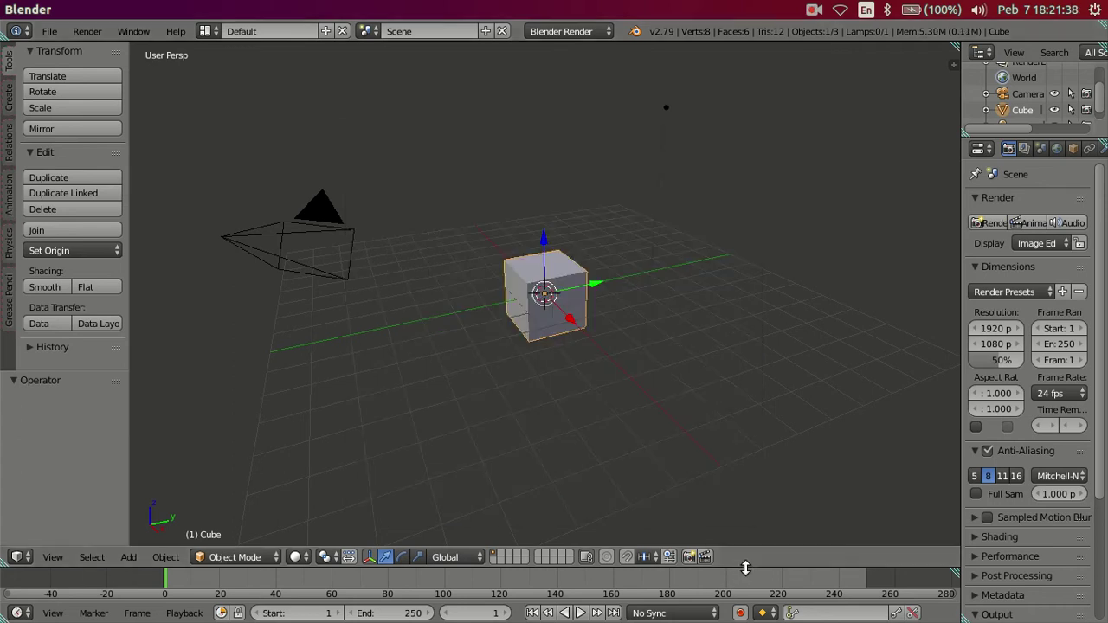
drag(743, 569, 742, 602)
click(134, 31)
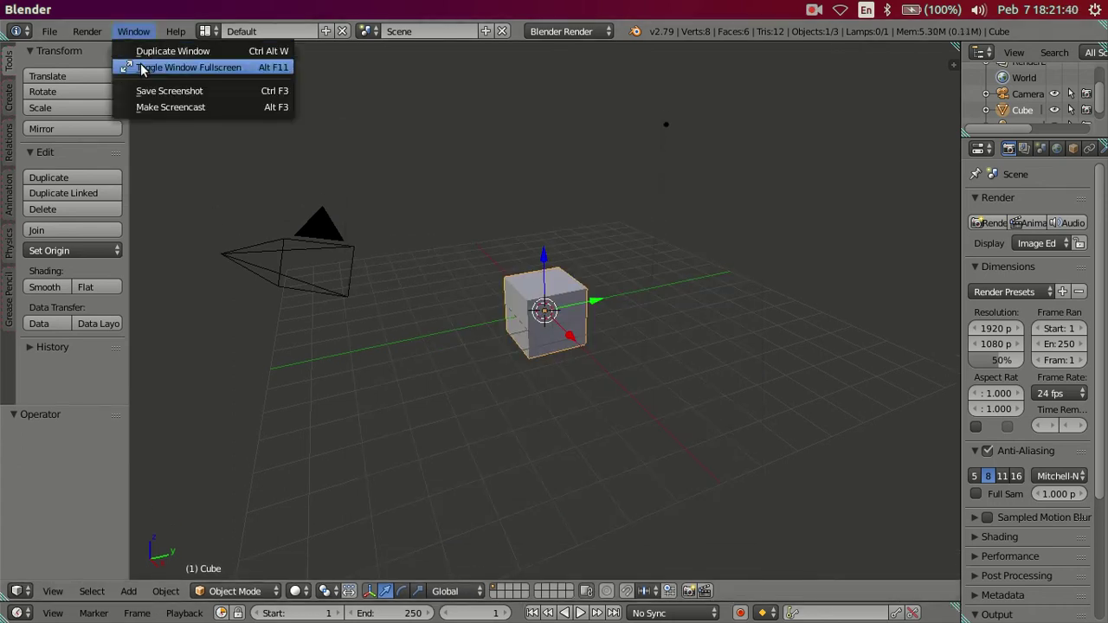
click(146, 69)
key(t)
key(KP_5)
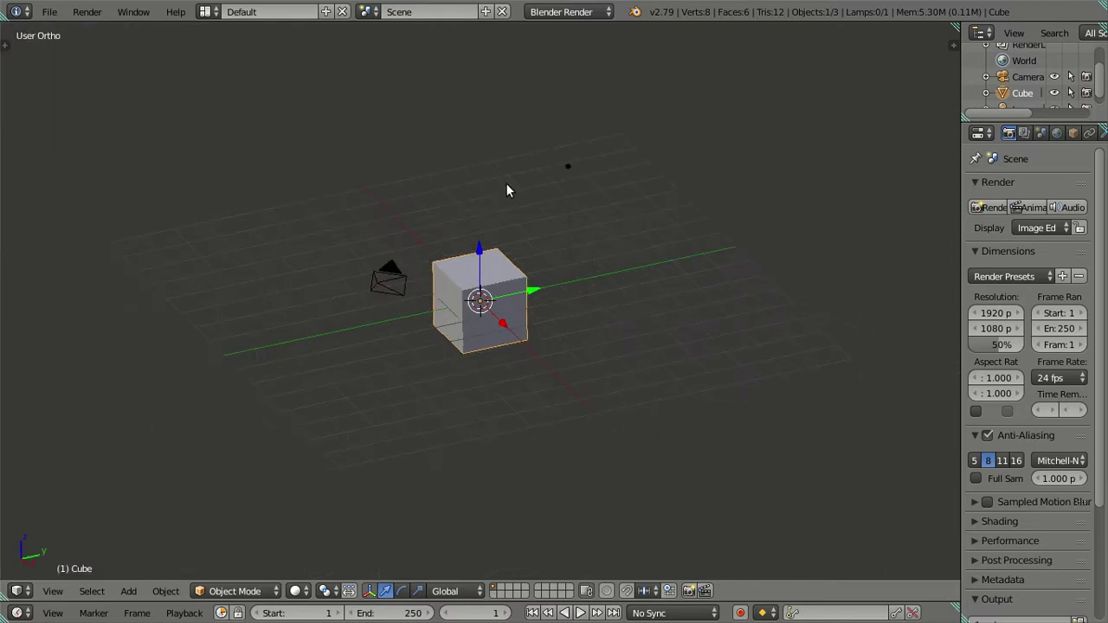
Delete the lamp and switch the render engine to Cycles Render
right_click(577, 166)
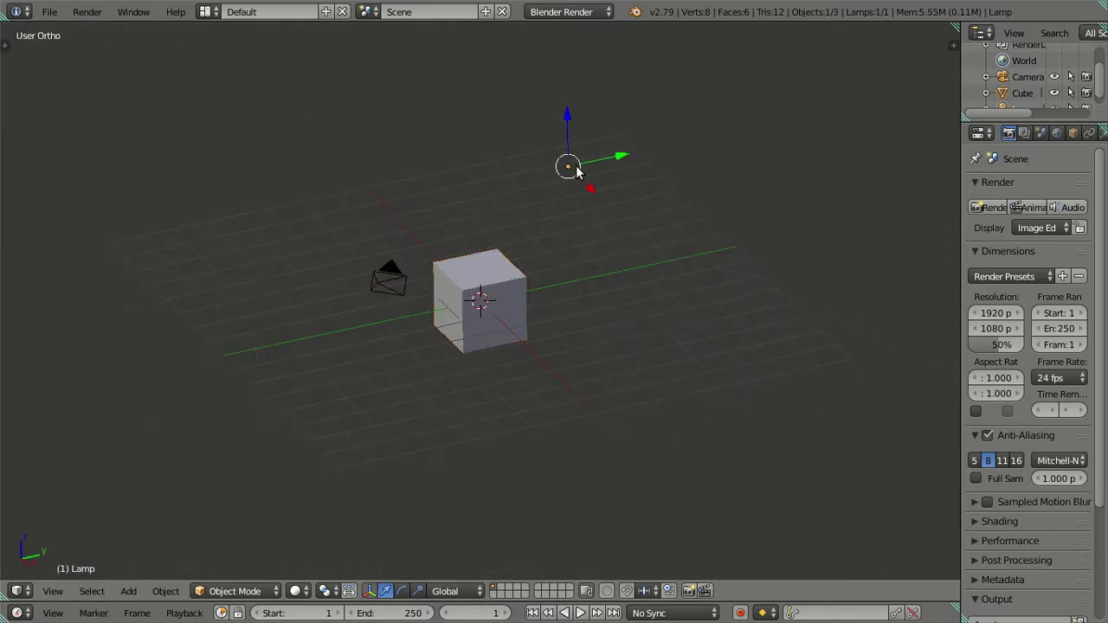
key(x)
click(576, 166)
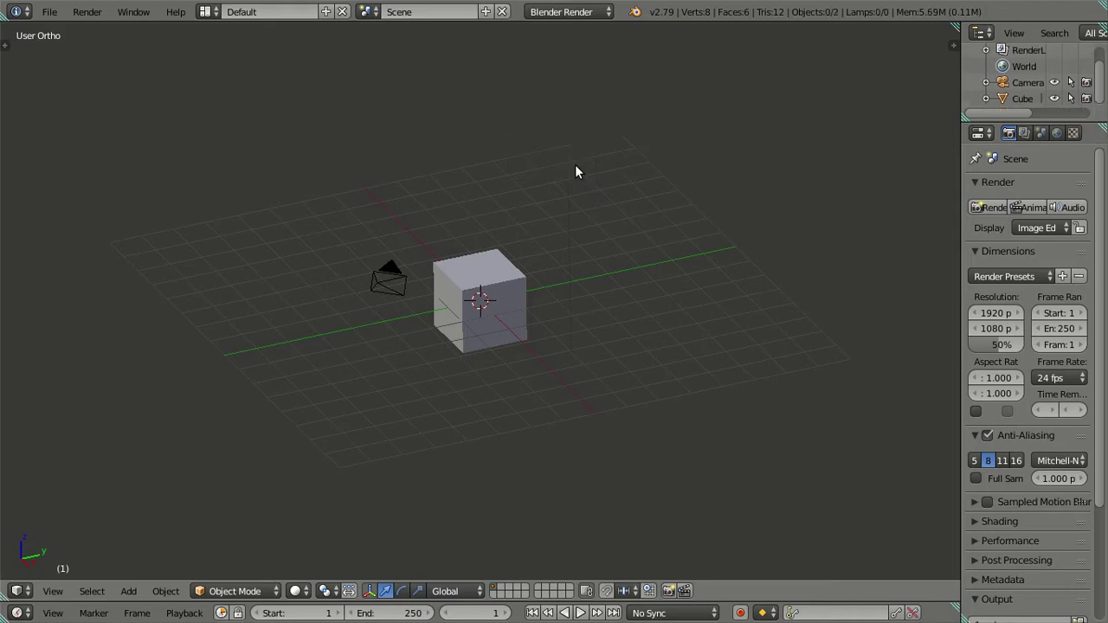
click(555, 14)
click(564, 77)
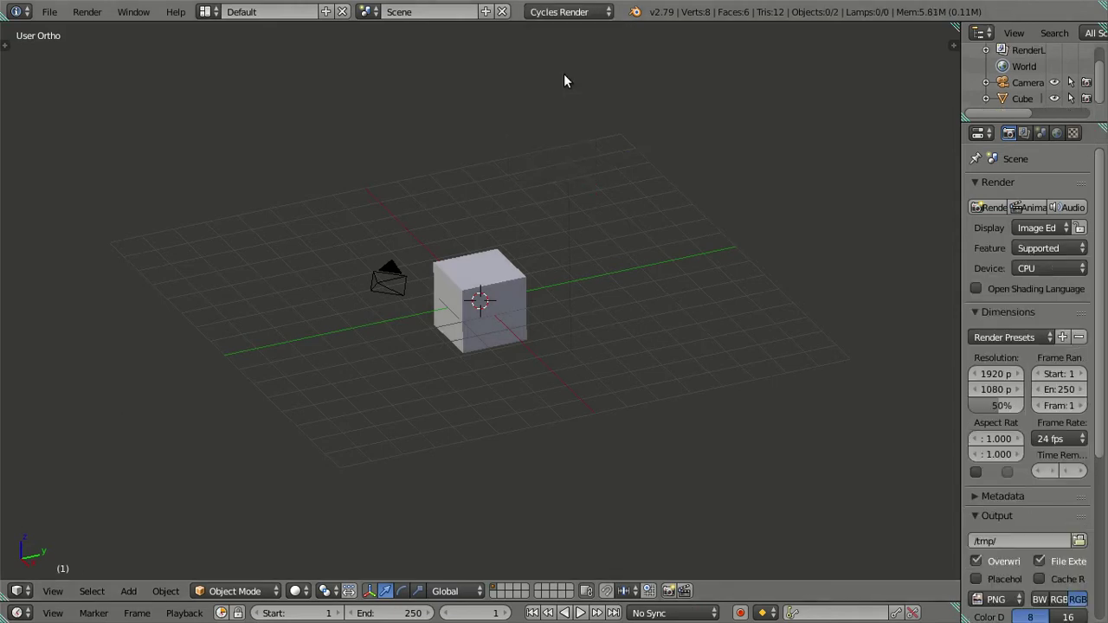
Hide the camera from the viewport and zoom in on the cube
right_click(378, 277)
key(h)
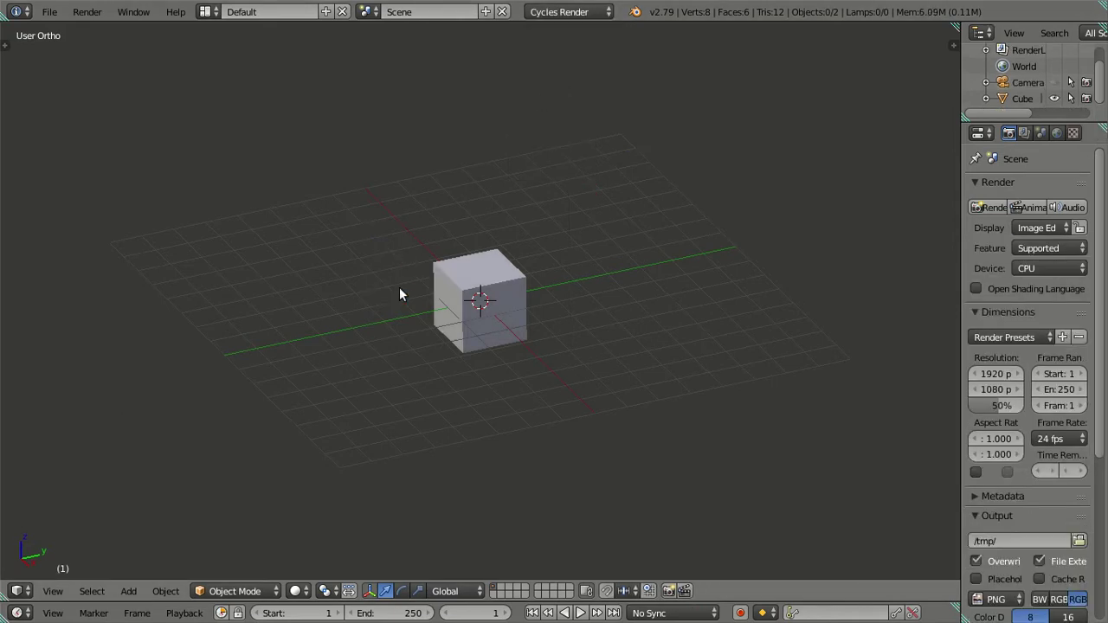
scroll(477, 302, up, 3)
scroll(483, 307, up, 2)
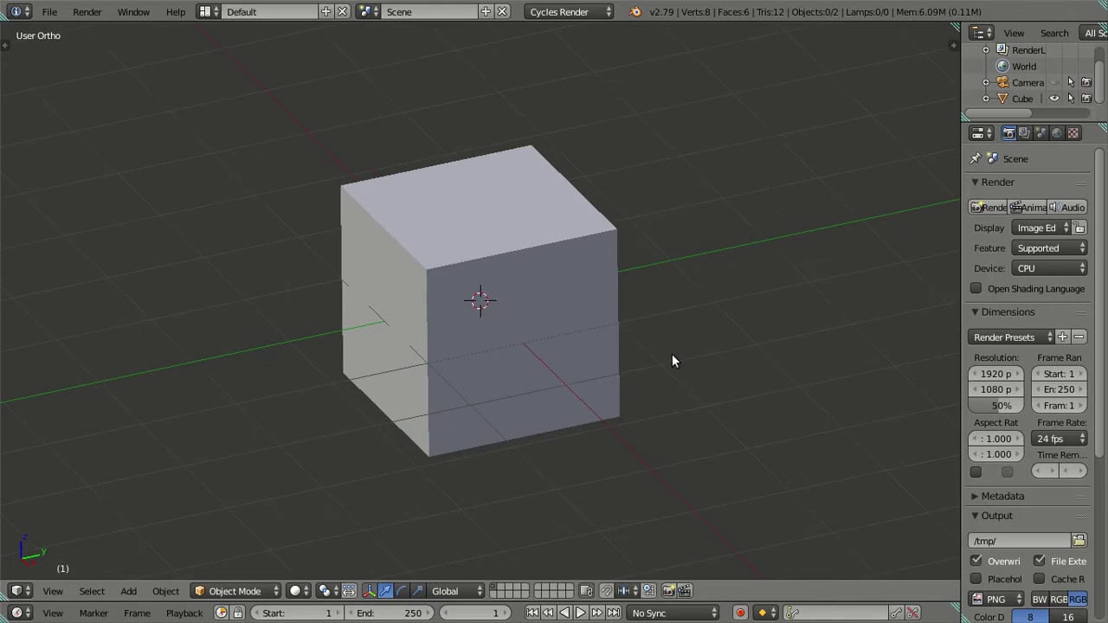
Select the cube and remove its material slot
key(n)
mouse_move(559, 327)
middle_down()
mouse_move(560, 337)
mouse_move(543, 310)
middle_up()
right_click(440, 307)
mouse_move(440, 307)
middle_down()
mouse_move(316, 307)
mouse_move(376, 248)
middle_up()
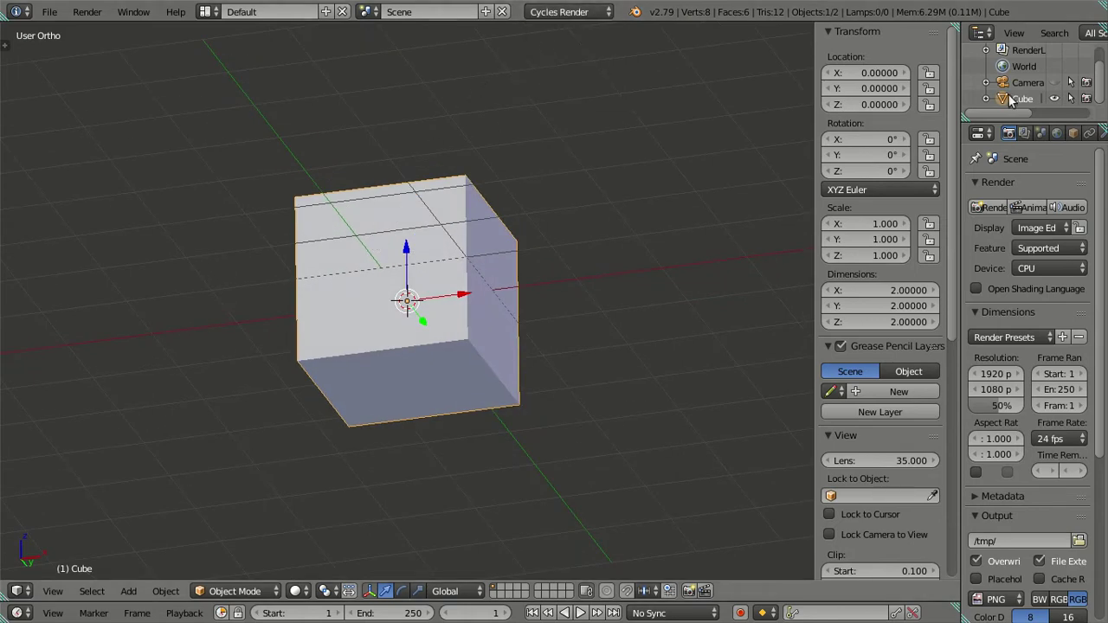
scroll(1073, 133, down, 2)
click(1073, 132)
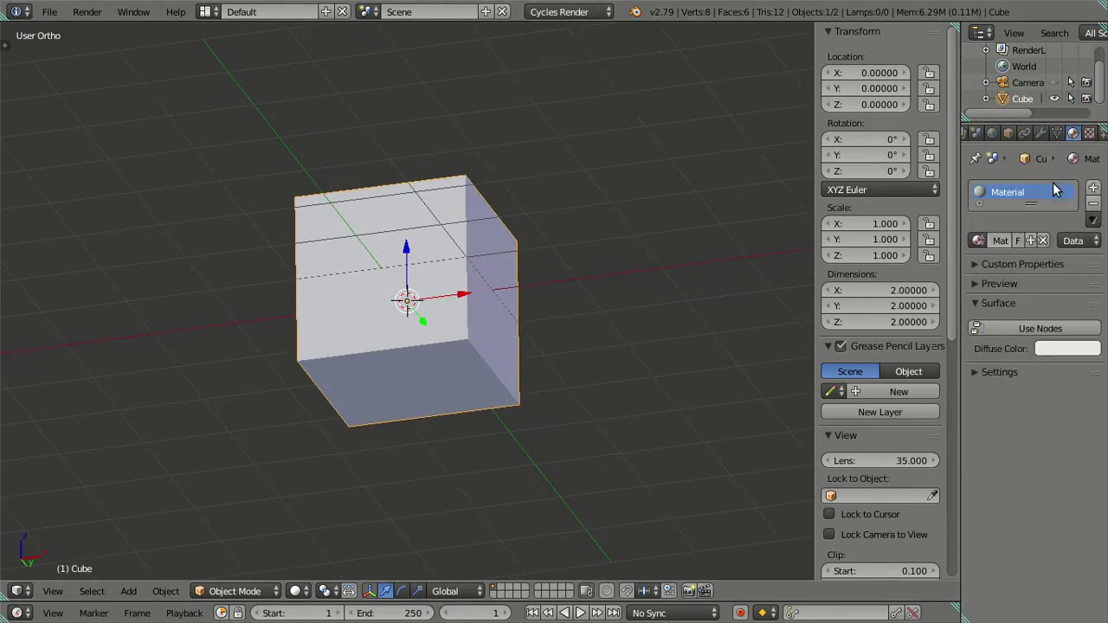
click(1093, 202)
In Edit Mode, snap the 3D cursor to the centre of the cube's bottom face
mouse_move(314, 246)
middle_down()
mouse_move(452, 351)
mouse_move(359, 340)
mouse_move(358, 266)
mouse_move(434, 266)
mouse_move(460, 287)
mouse_move(477, 187)
mouse_move(558, 286)
mouse_move(436, 335)
mouse_move(410, 227)
middle_up()
key(Tab)
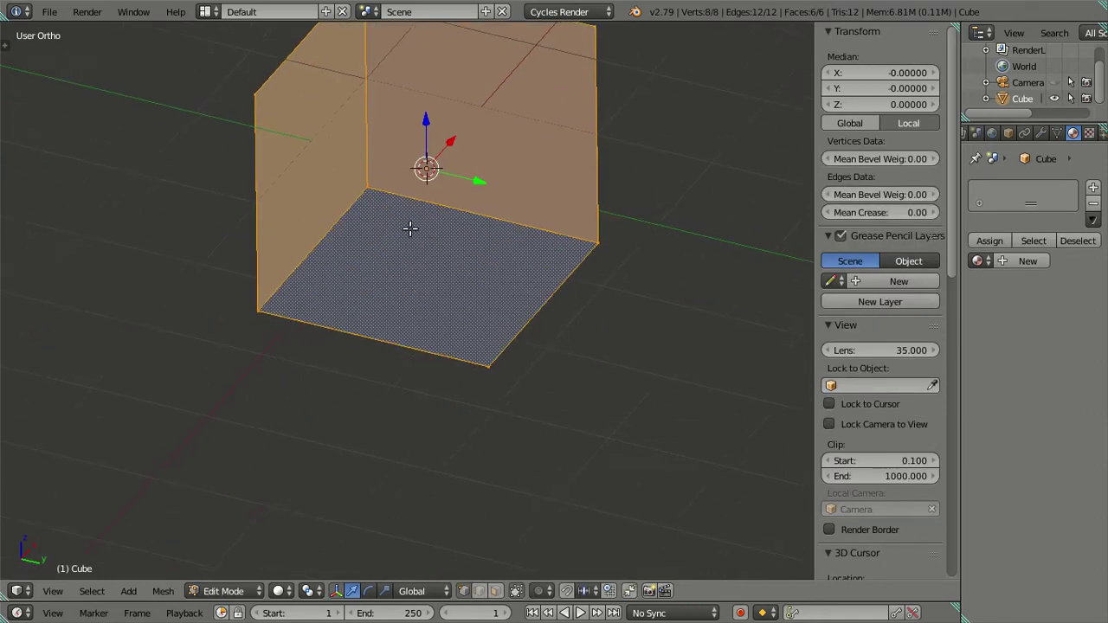
click(371, 192)
shift+click(490, 368)
key(shift+s)
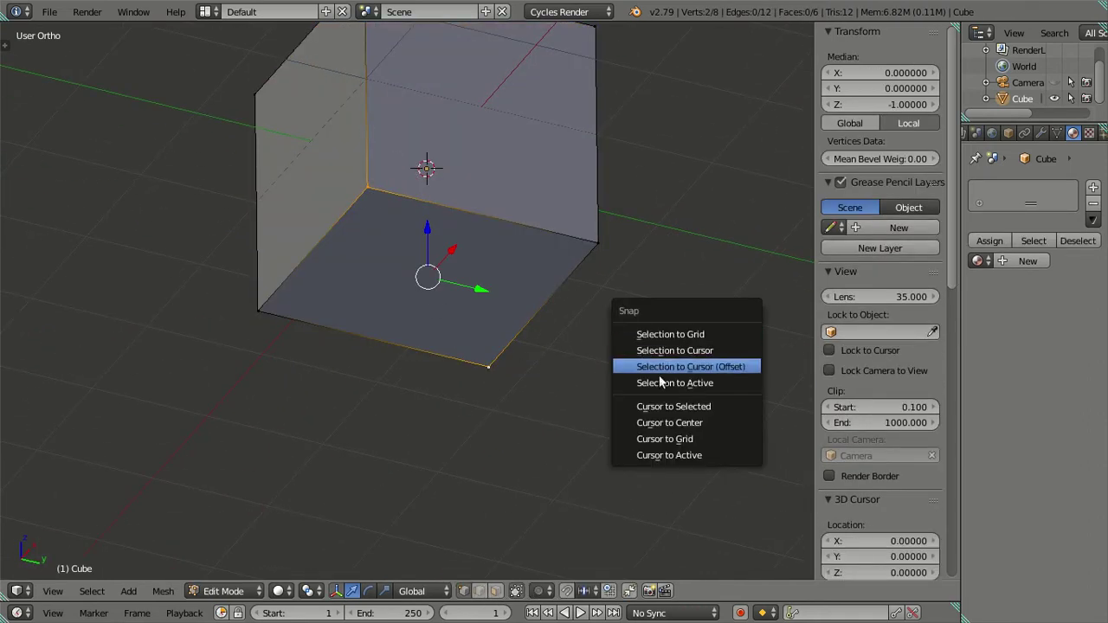
click(665, 421)
key(shift+s)
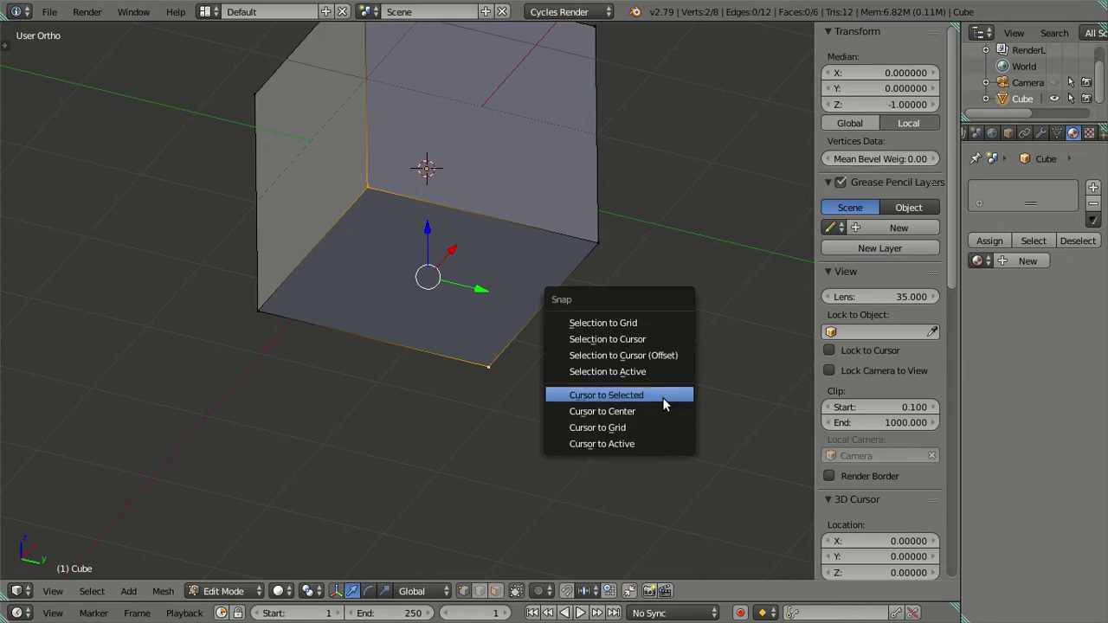
click(664, 396)
Set the cube's origin to the 3D cursor at its base
scroll(549, 286, down, 2)
key(a)
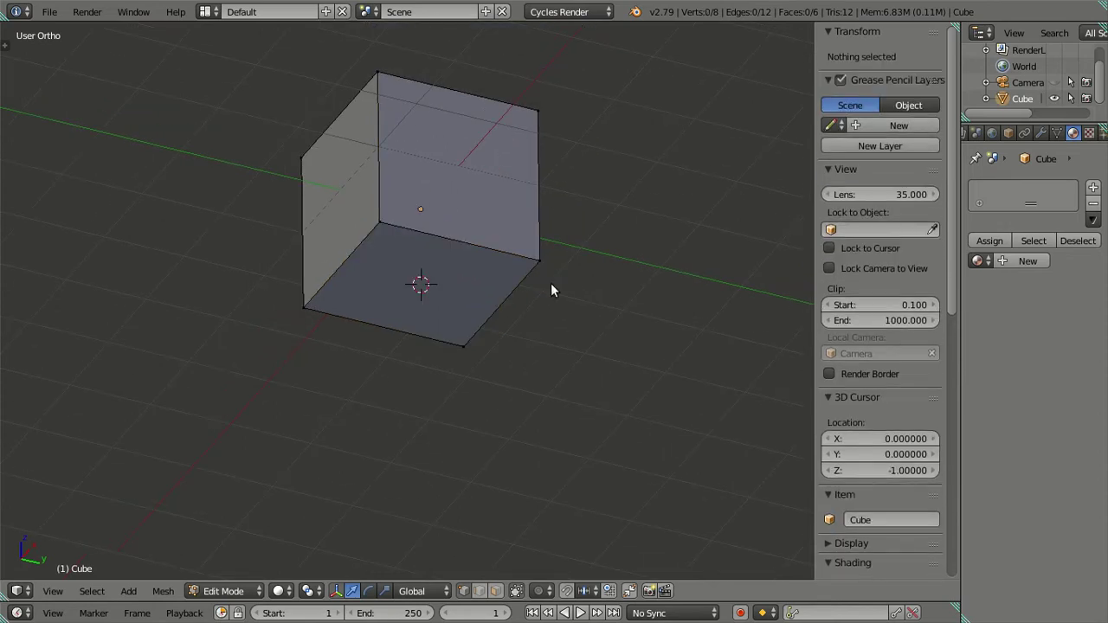
key(Tab)
key(ctrl+shift+alt+c)
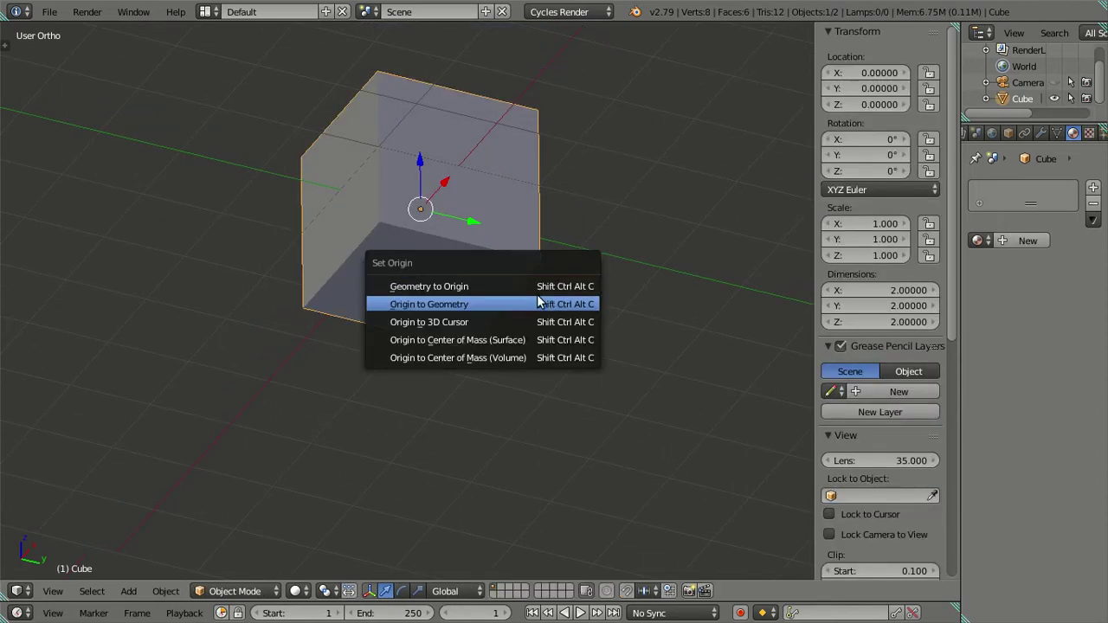
click(529, 317)
Snap the cursor to world centre and move the cube onto it
key(shift+s)
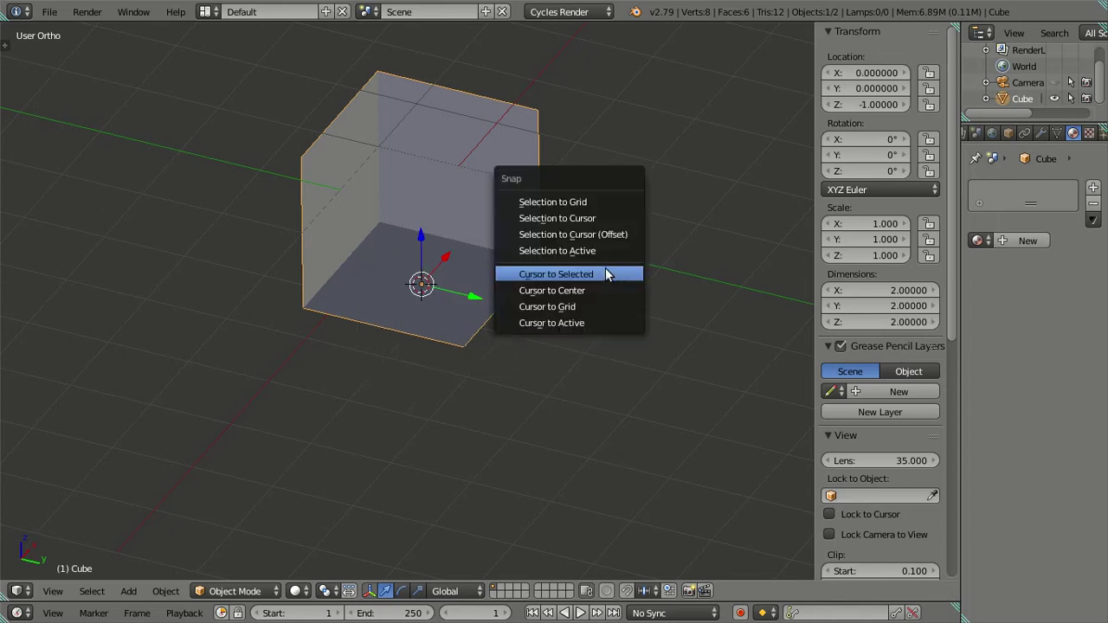
click(604, 288)
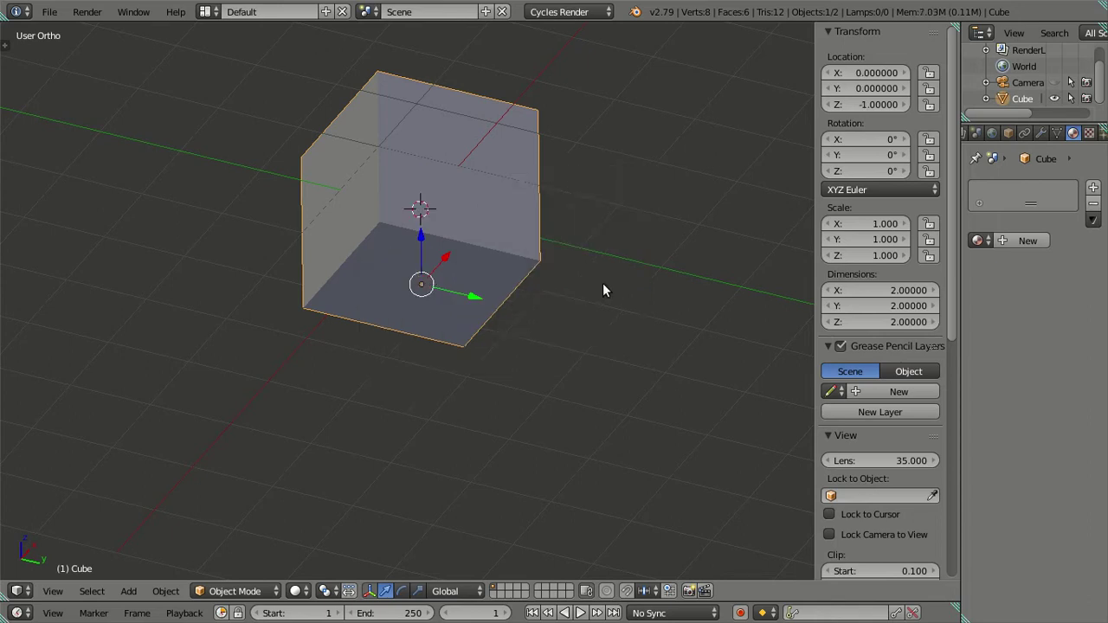
key(shift+s)
click(601, 217)
Orbit around the cube, then switch to Front Orthographic view with Numpad 1
mouse_move(576, 218)
middle_down()
mouse_move(515, 320)
mouse_move(665, 358)
mouse_move(611, 391)
mouse_move(743, 324)
middle_up()
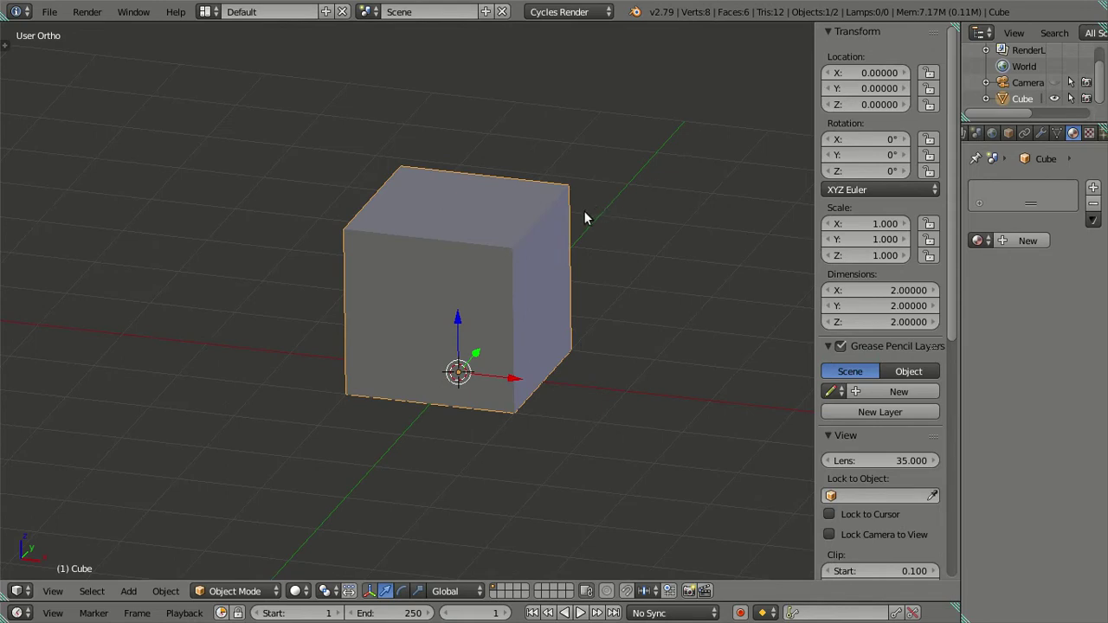
mouse_move(548, 251)
middle_down()
mouse_move(571, 248)
mouse_move(597, 289)
mouse_move(608, 362)
mouse_move(588, 317)
mouse_move(606, 311)
mouse_move(527, 260)
mouse_move(418, 261)
mouse_move(410, 303)
mouse_move(432, 222)
mouse_move(517, 240)
mouse_move(667, 230)
mouse_move(641, 268)
mouse_move(626, 329)
mouse_move(579, 267)
middle_up()
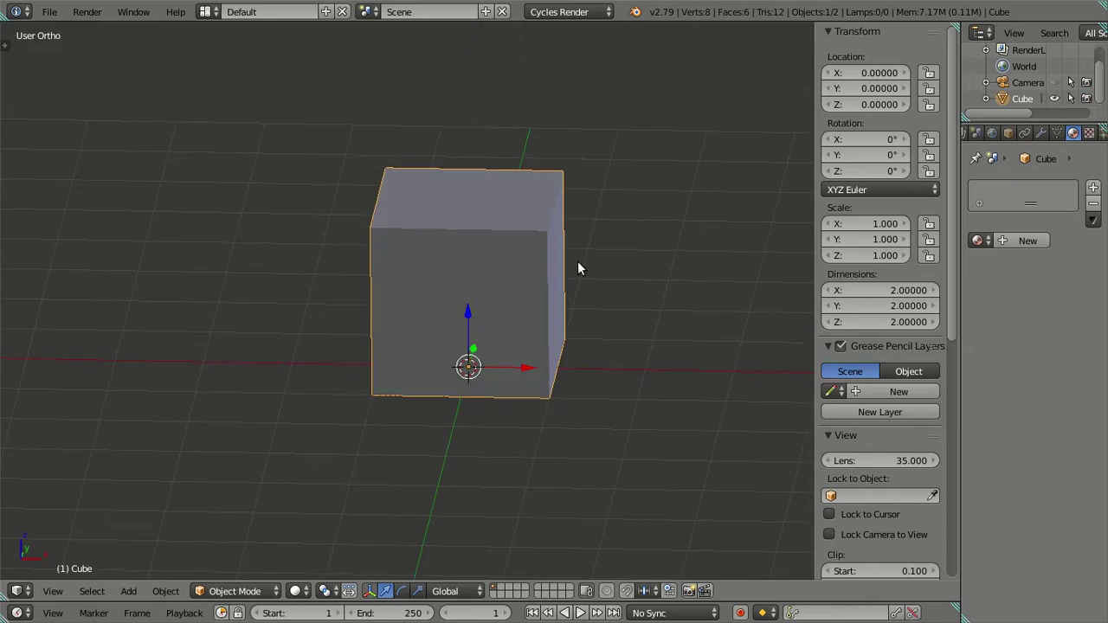
key(KP_1)
In Edit Mode, cut two horizontal edge loops: one at mid-height, one lower down
shift+middle_drag(527, 228, 482, 251)
scroll(460, 233, up, 1)
key(Tab)
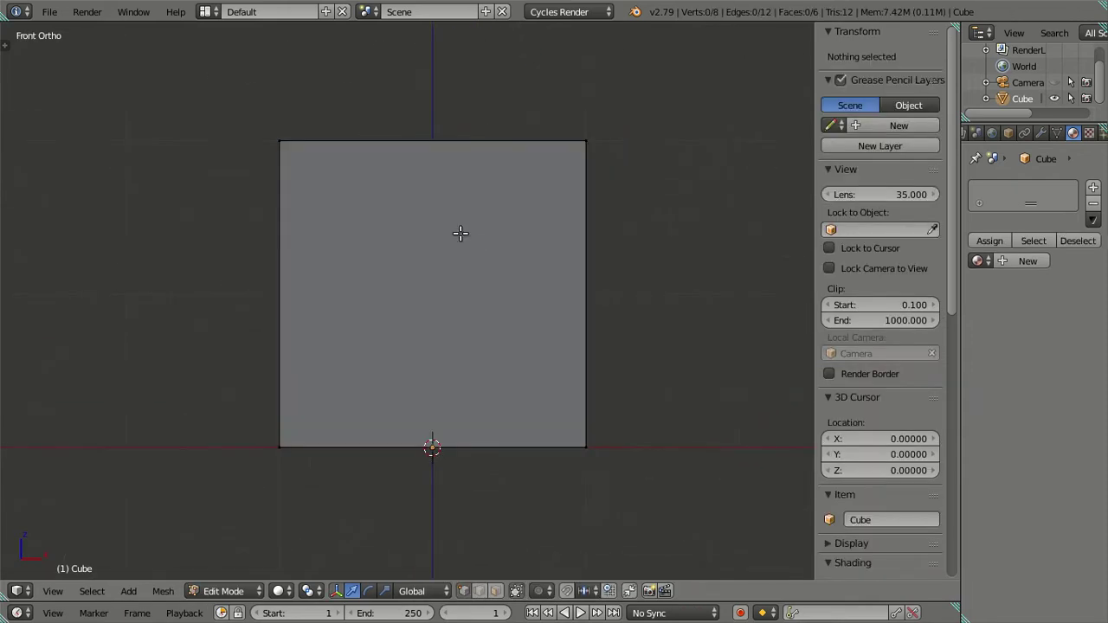
scroll(555, 288, up, 2)
key(ctrl+r)
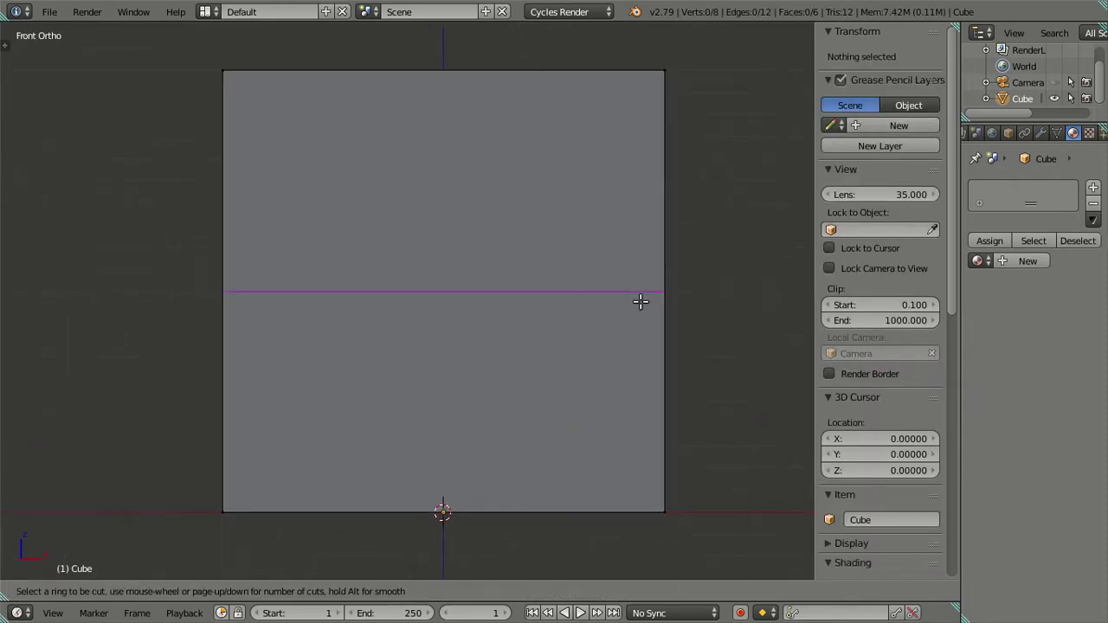
click(641, 301)
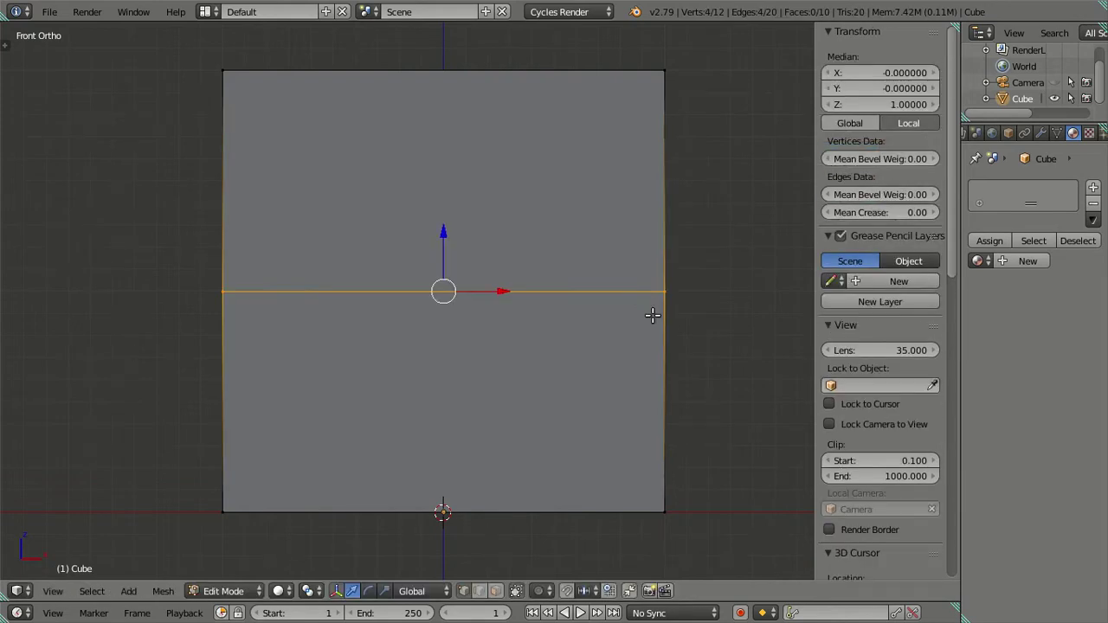
key(ctrl+r)
click(642, 338)
Switch to wireframe and cut a vertical edge loop centred down the cube
key(ctrl+Tab)
click(498, 542)
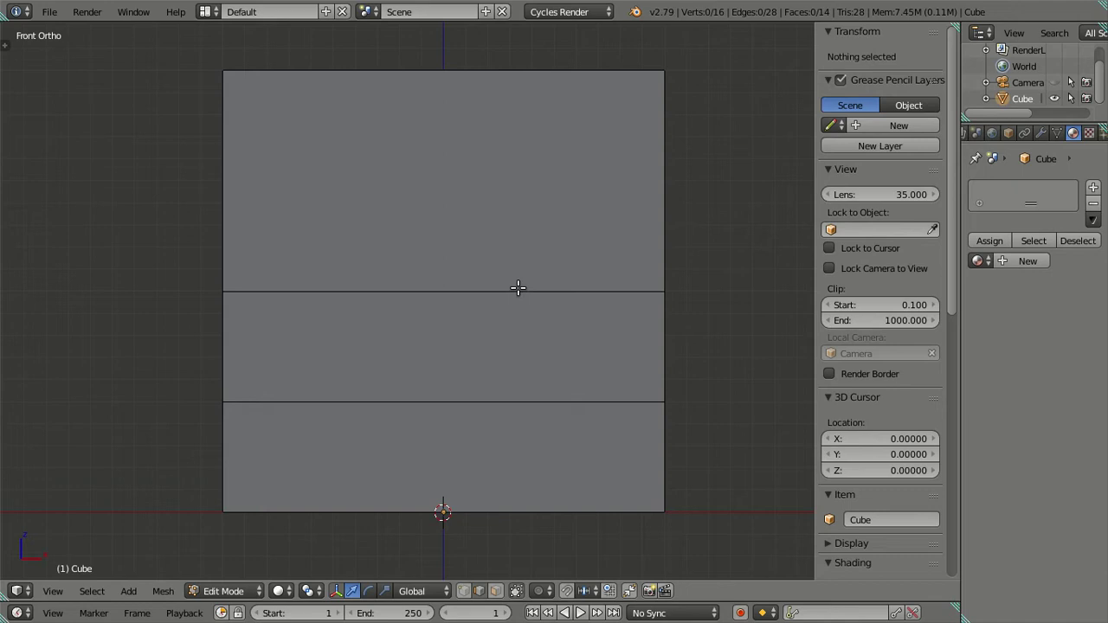
key(z)
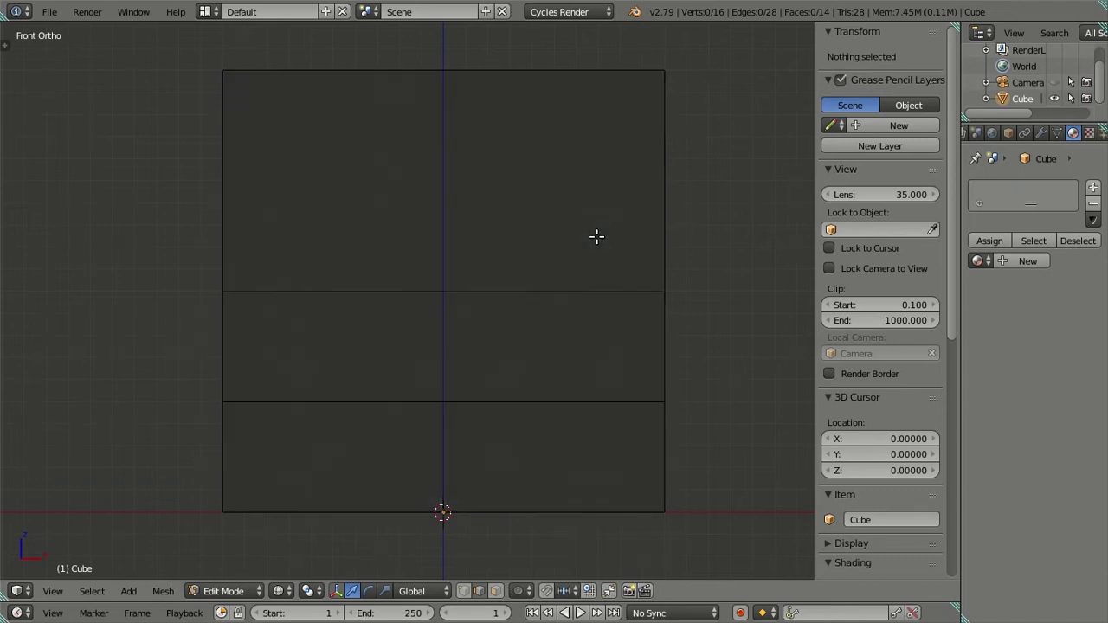
mouse_move(598, 173)
shift+middle_down()
mouse_move(580, 206)
mouse_move(580, 193)
shift+middle_up()
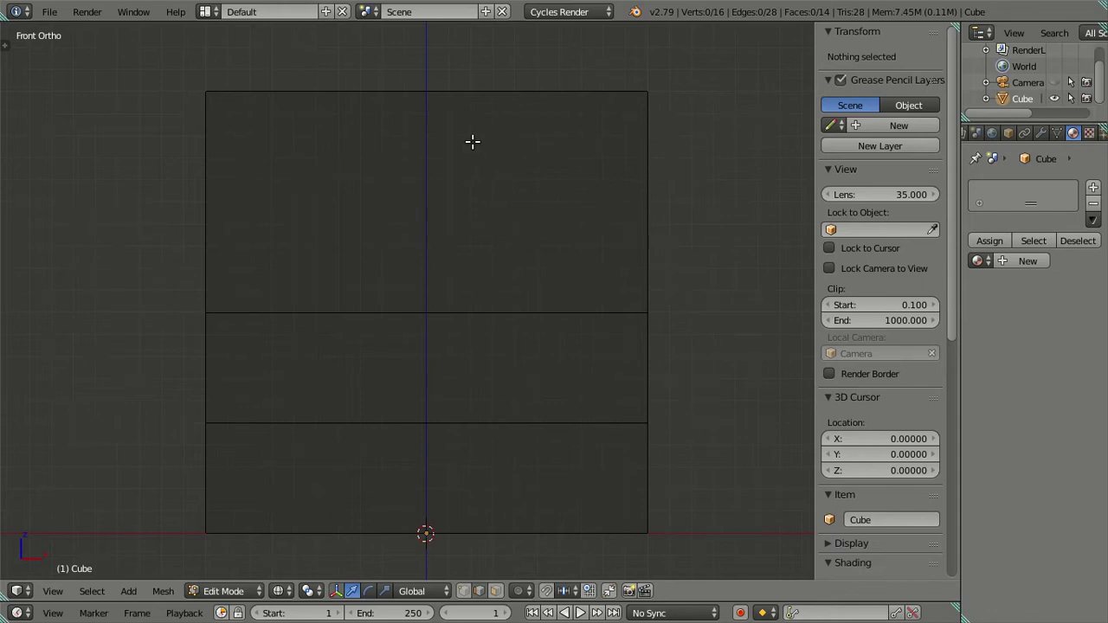
key(ctrl+r)
click(424, 128)
right_click(424, 128)
key(a)
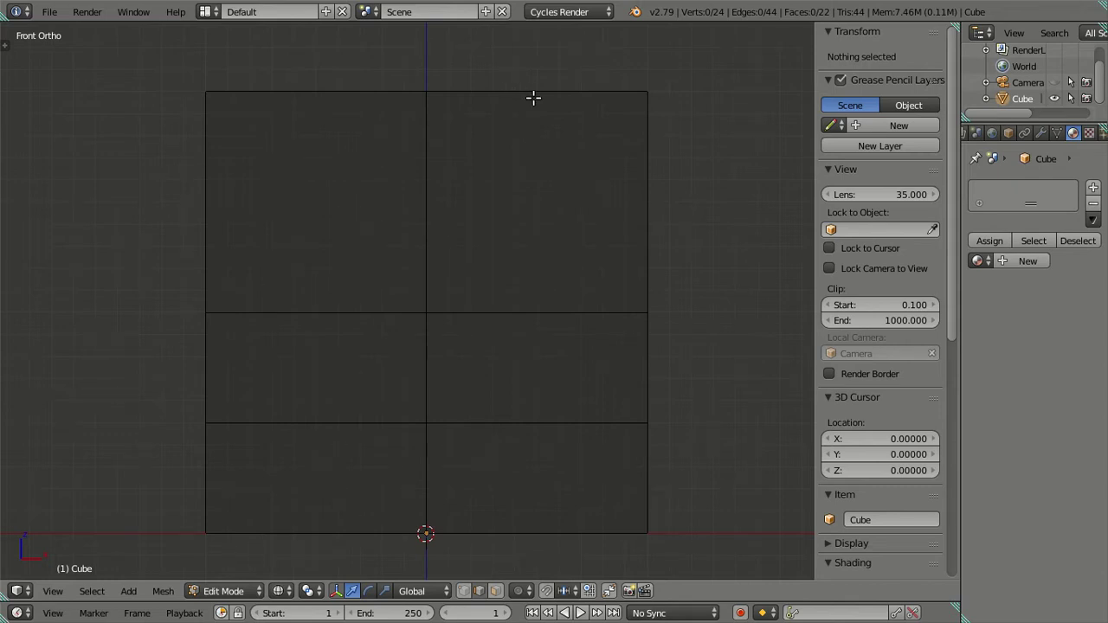
Cut four vertical loops on the right half, keeping only the rightmost and dissolving three
key(ctrl+r)
scroll(533, 98, up, 2)
scroll(533, 98, up, 1)
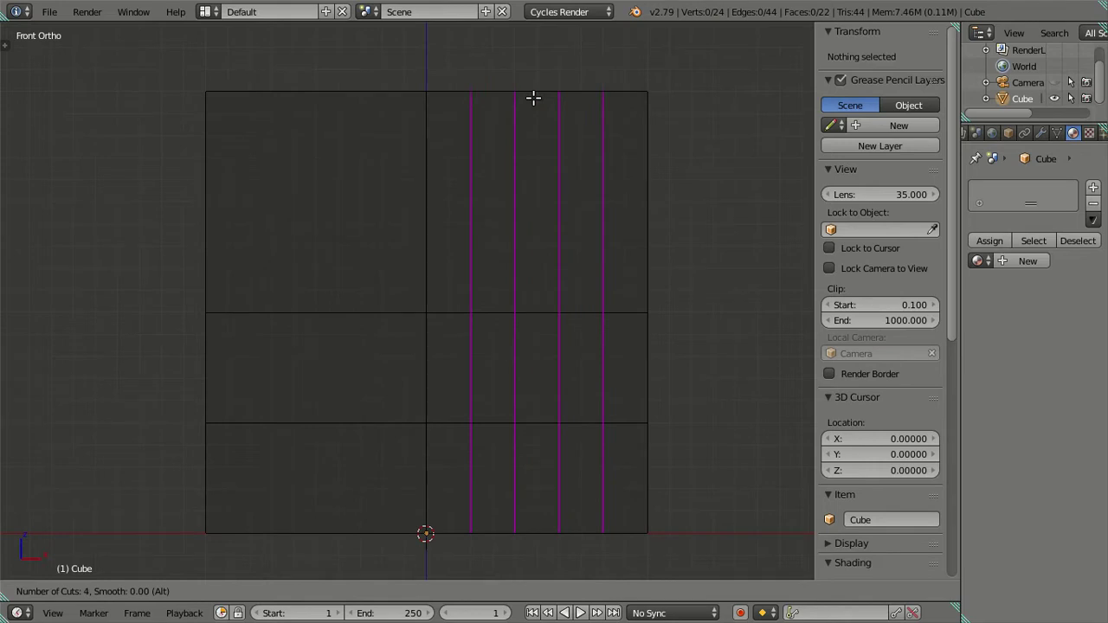
click(533, 97)
alt+shift+right_click(615, 205)
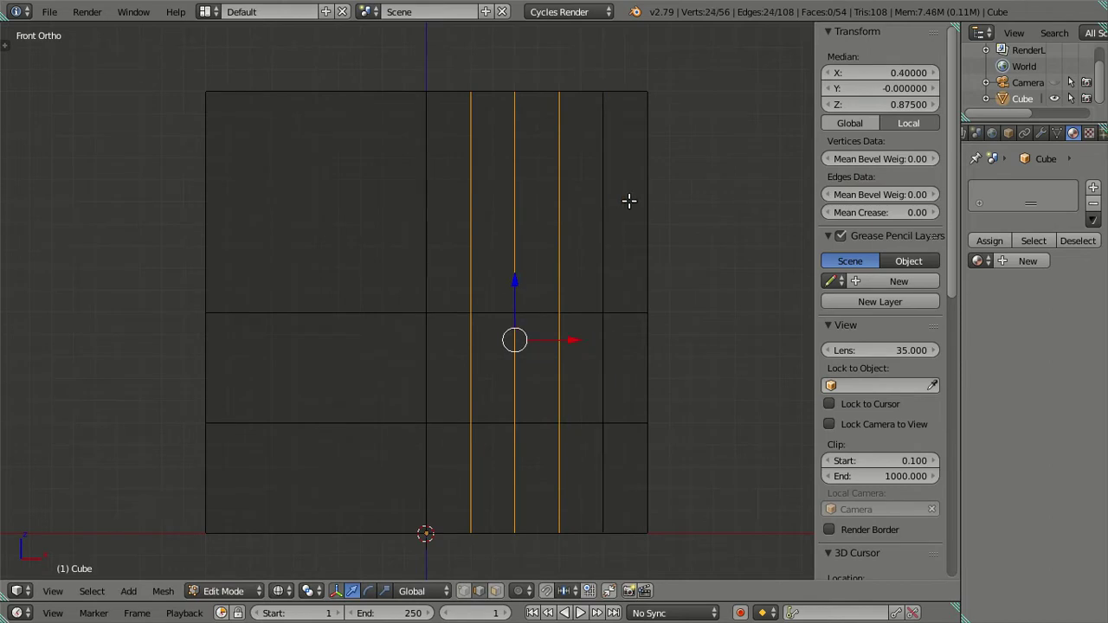
key(x)
click(621, 319)
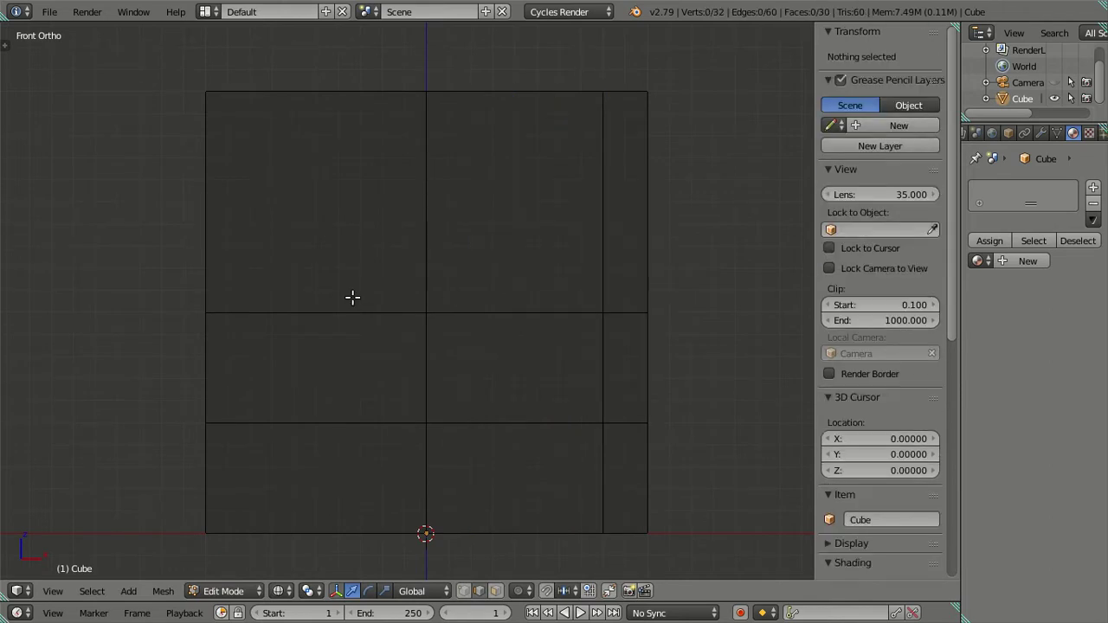
Cut four vertical loops on the left half, keeping only the leftmost and dissolving three
key(ctrl+r)
click(361, 297)
alt+shift+right_click(255, 222)
key(x)
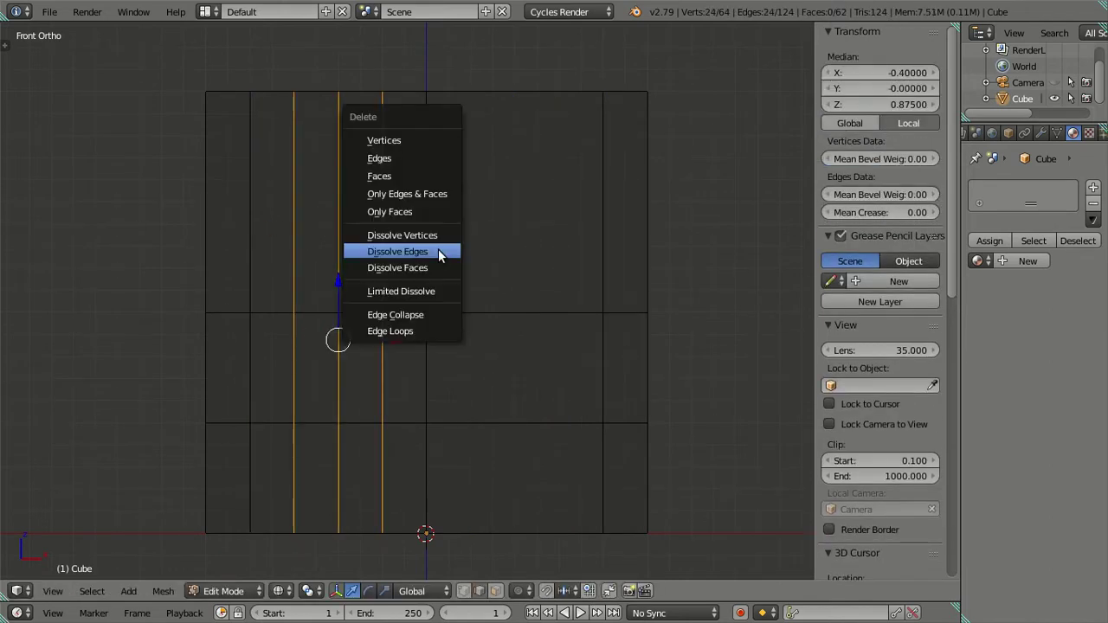
click(436, 248)
key(a)
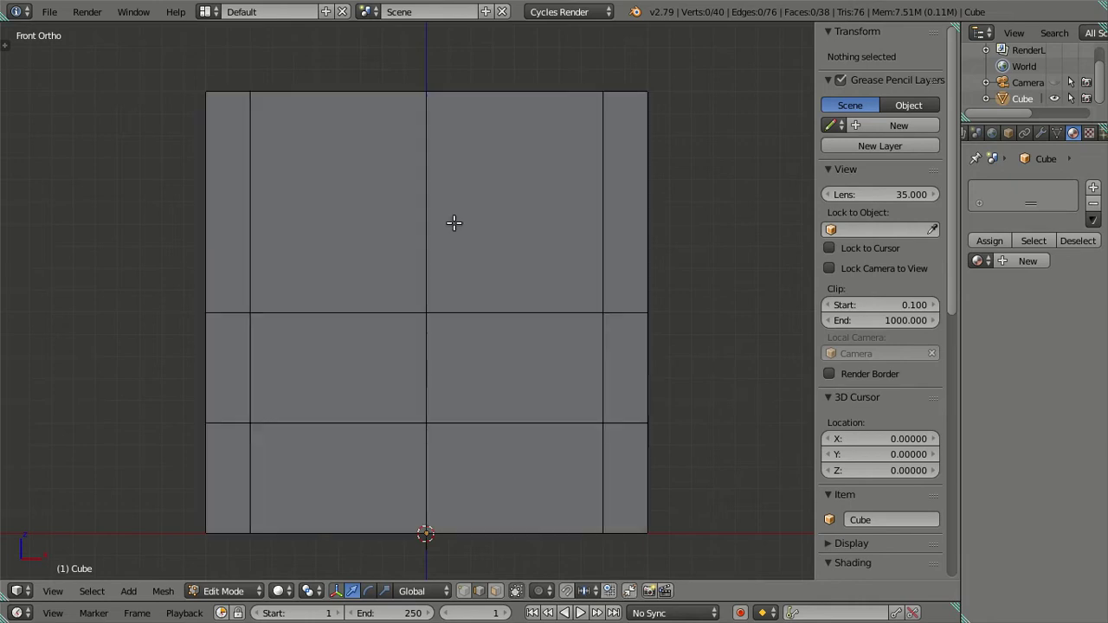
key(a)
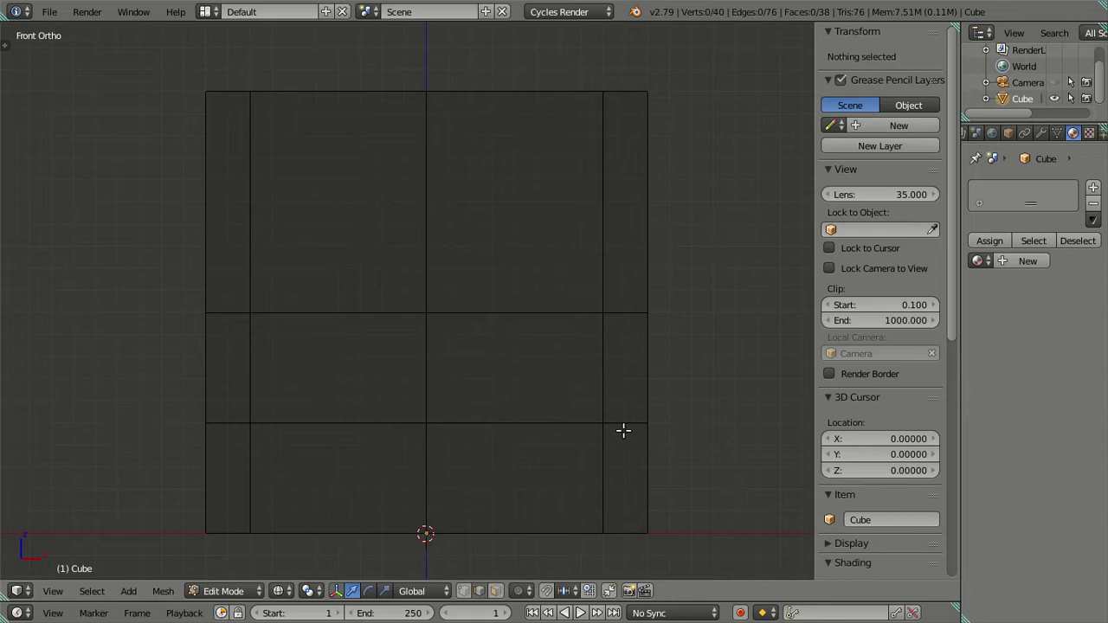
Cut four loops across the lower middle row and dissolve three, leaving one thin loop
key(ctrl+r)
scroll(625, 395, up, 1)
scroll(625, 396, up, 1)
scroll(625, 396, up, 1)
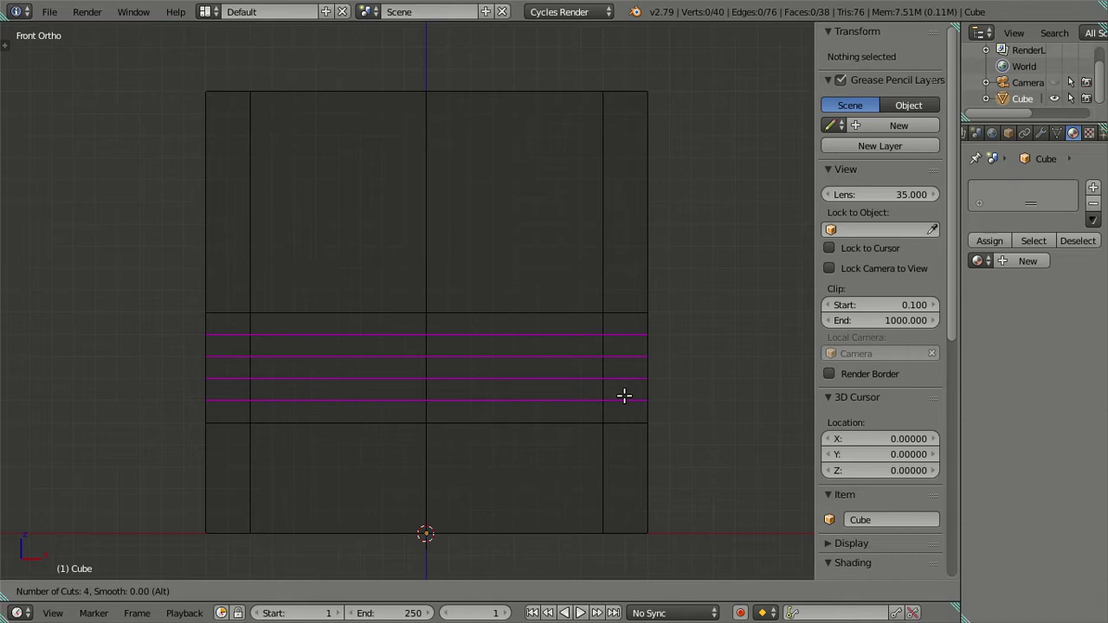
click(624, 395)
right_click(624, 395)
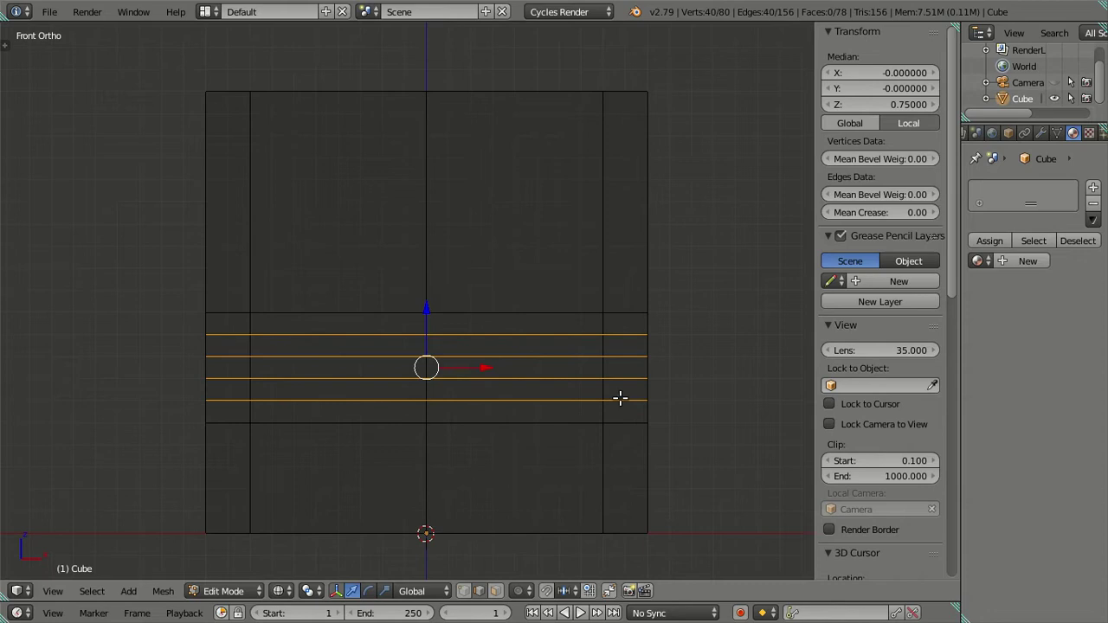
key(x)
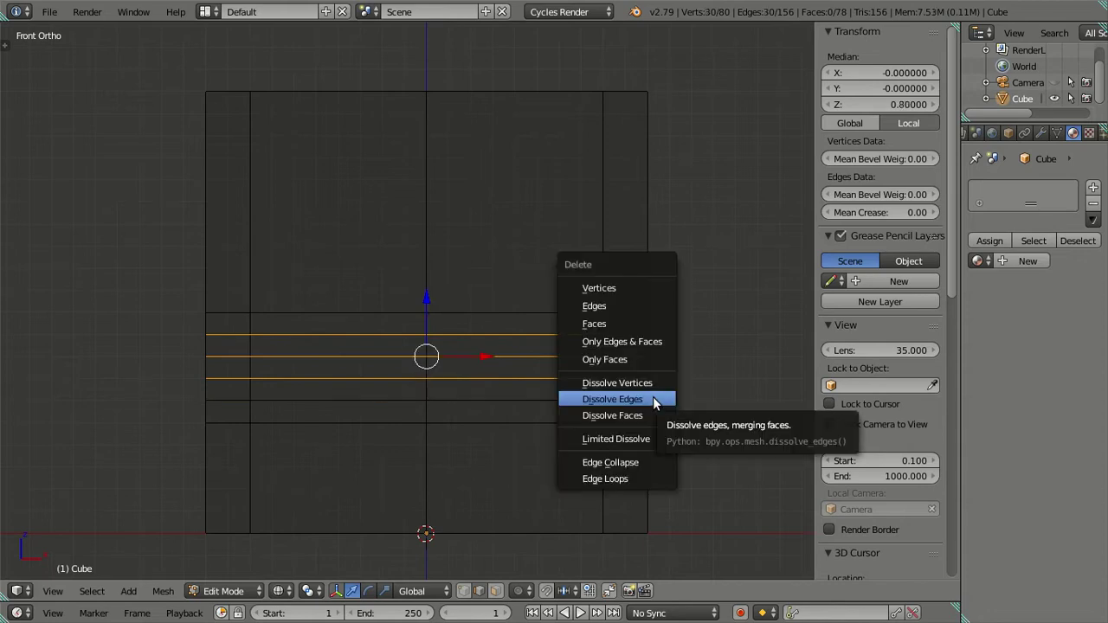
click(653, 396)
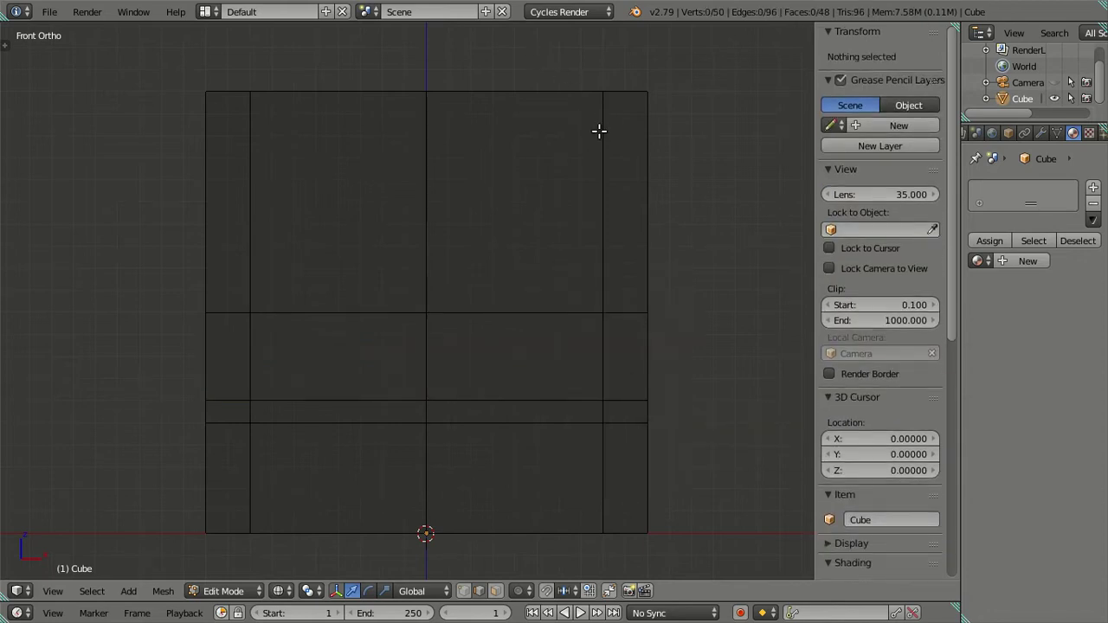
key(ctrl+r)
Cut four evenly spaced loops in the top row and dissolve two of them
scroll(593, 135, up, 2)
scroll(593, 135, up, 1)
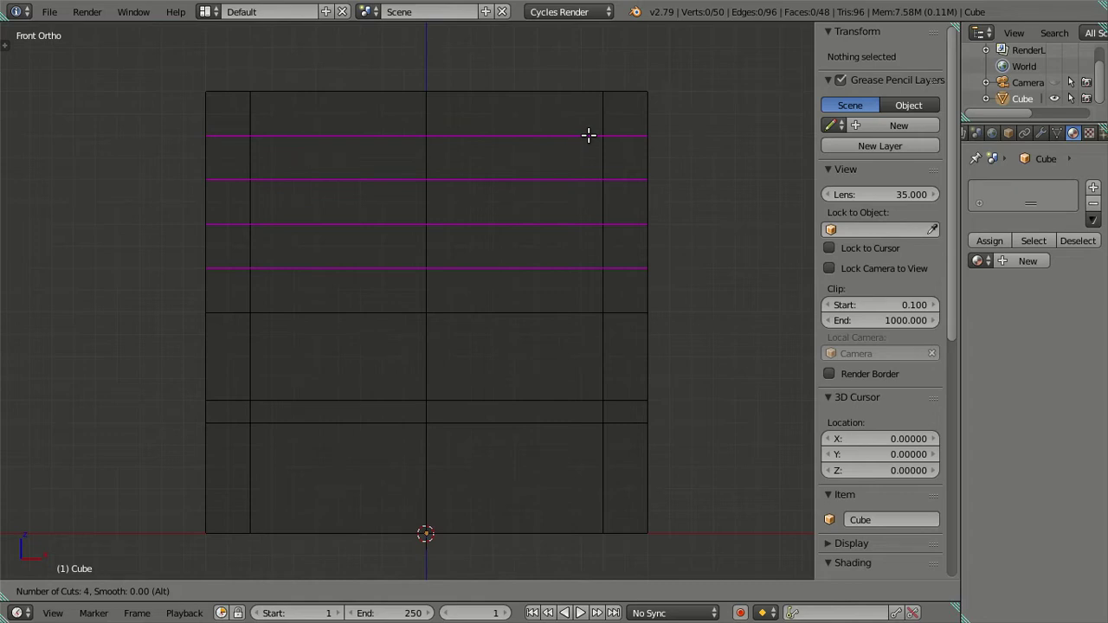
click(588, 136)
right_click(588, 135)
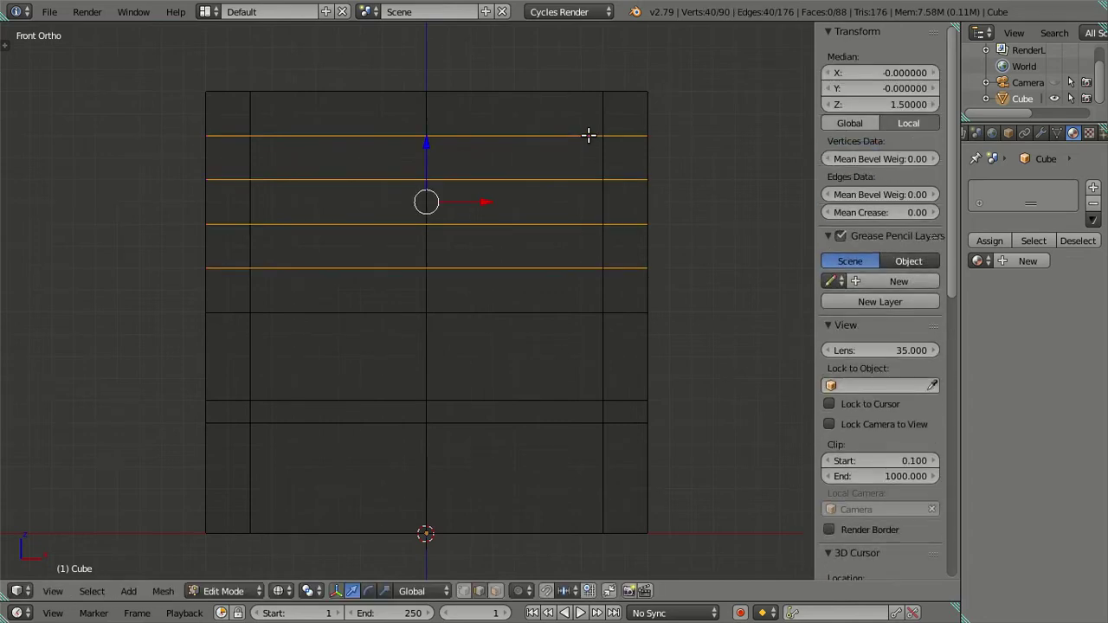
alt+shift+right_click(525, 180)
key(x)
alt+shift+right_click(619, 227)
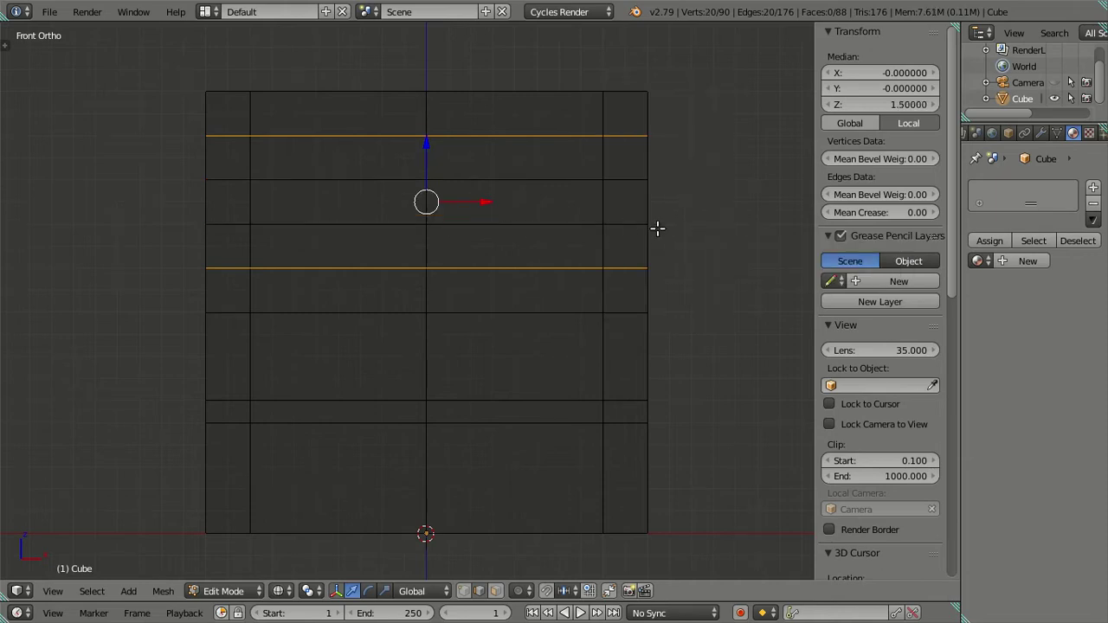
key(x)
click(740, 231)
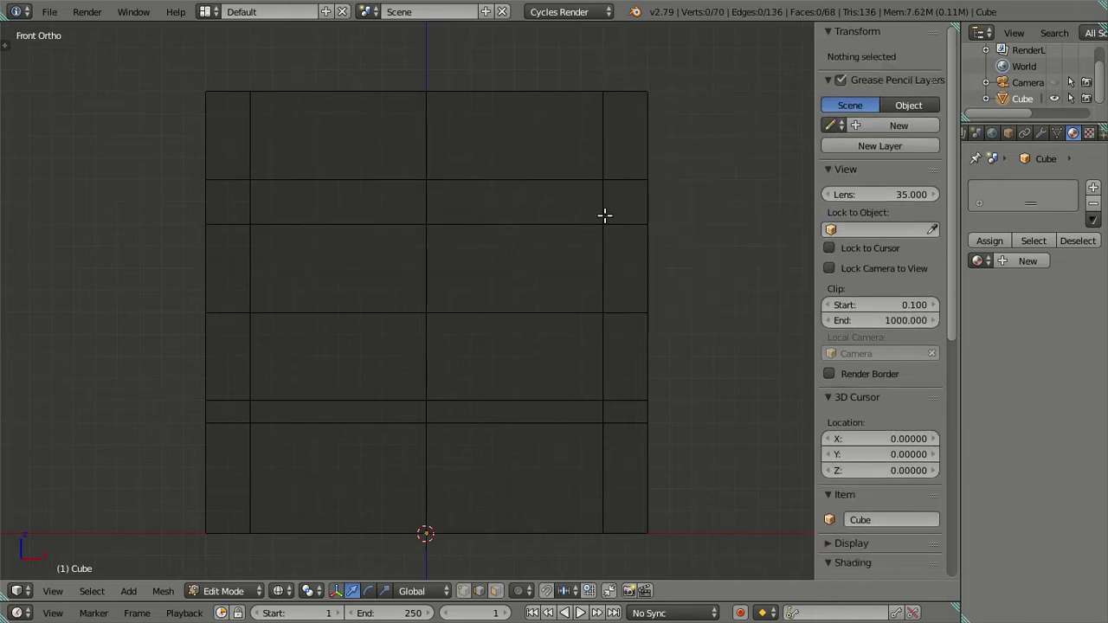
Add a centred loop between the top lines and dissolve the loop below it
key(ctrl+r)
click(606, 204)
right_click(678, 217)
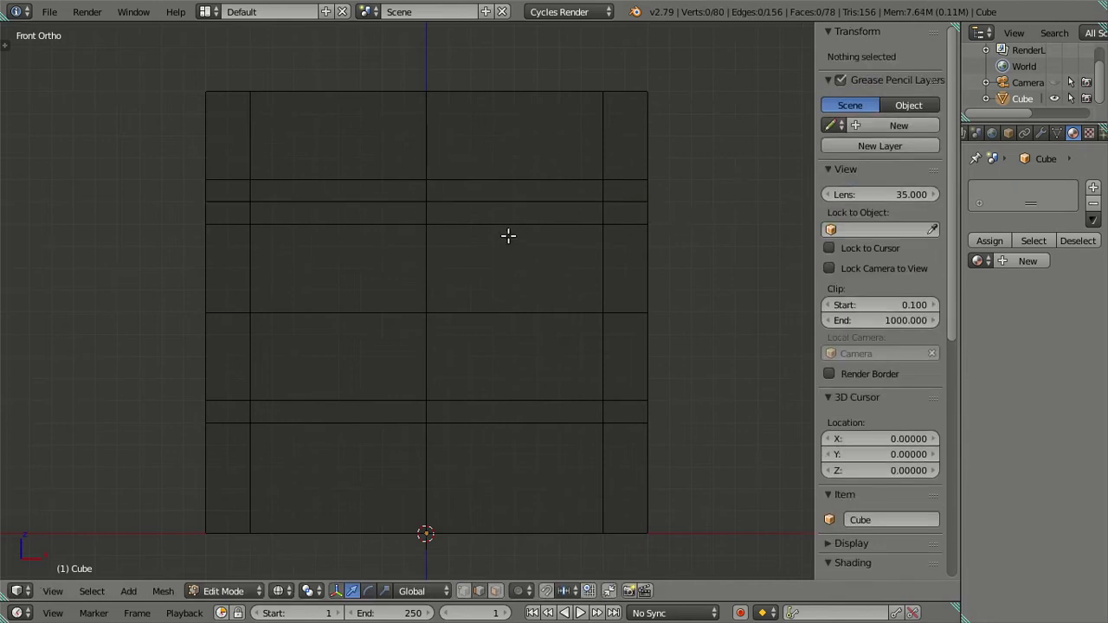
alt+right_click(511, 225)
key(x)
click(589, 248)
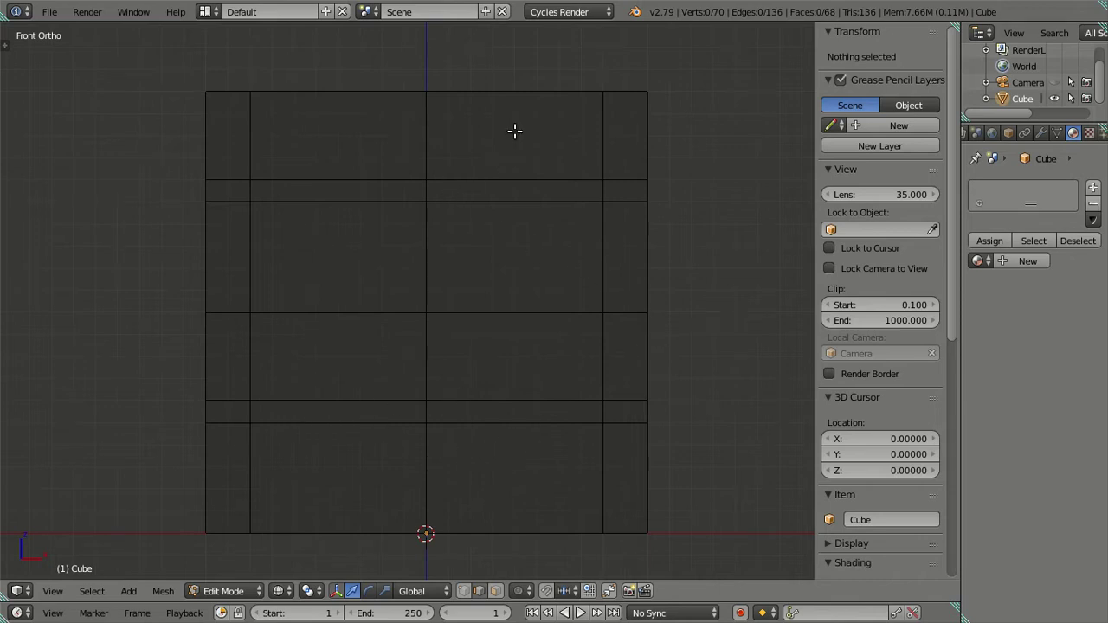
Switch to solid shading, try moving the panel's top edge, then cancel and deselect
key(z)
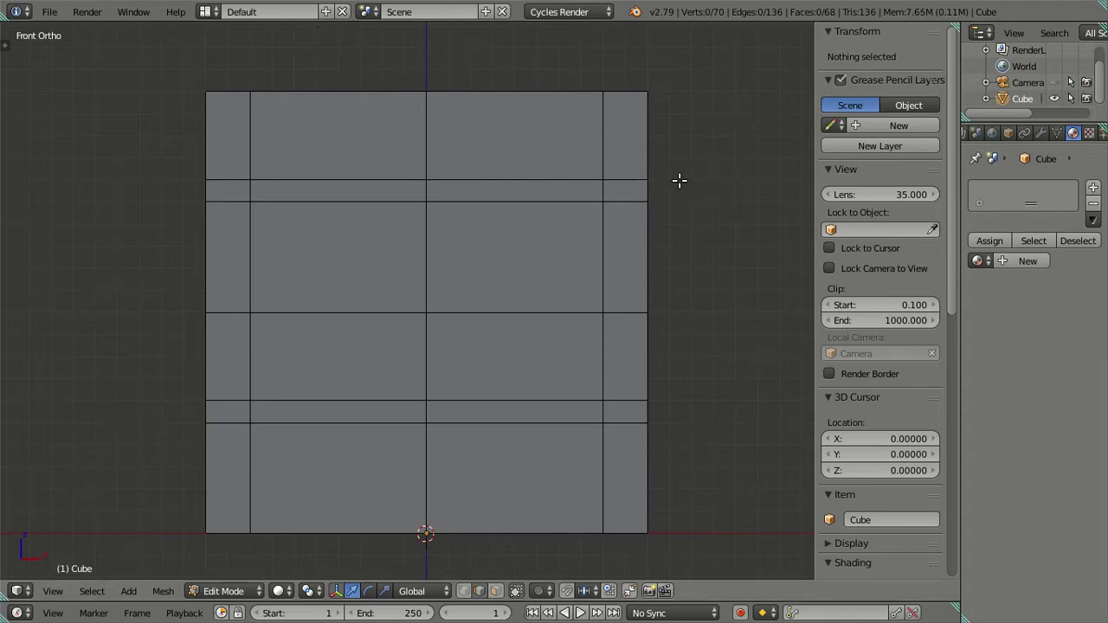
right_click(526, 90)
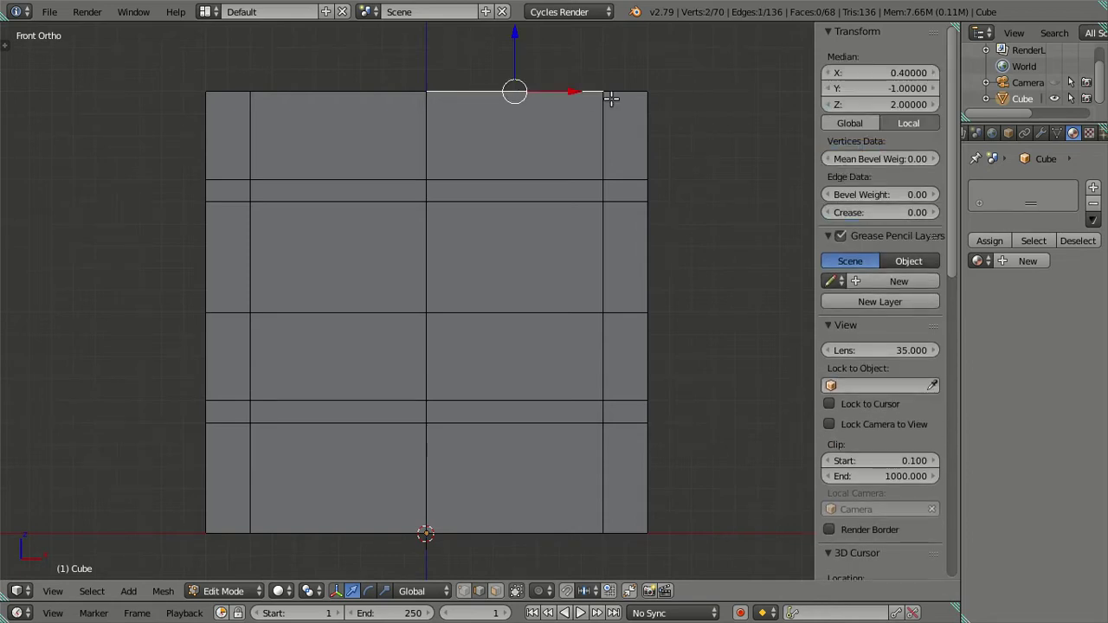
key(g)
right_click(538, 103)
key(a)
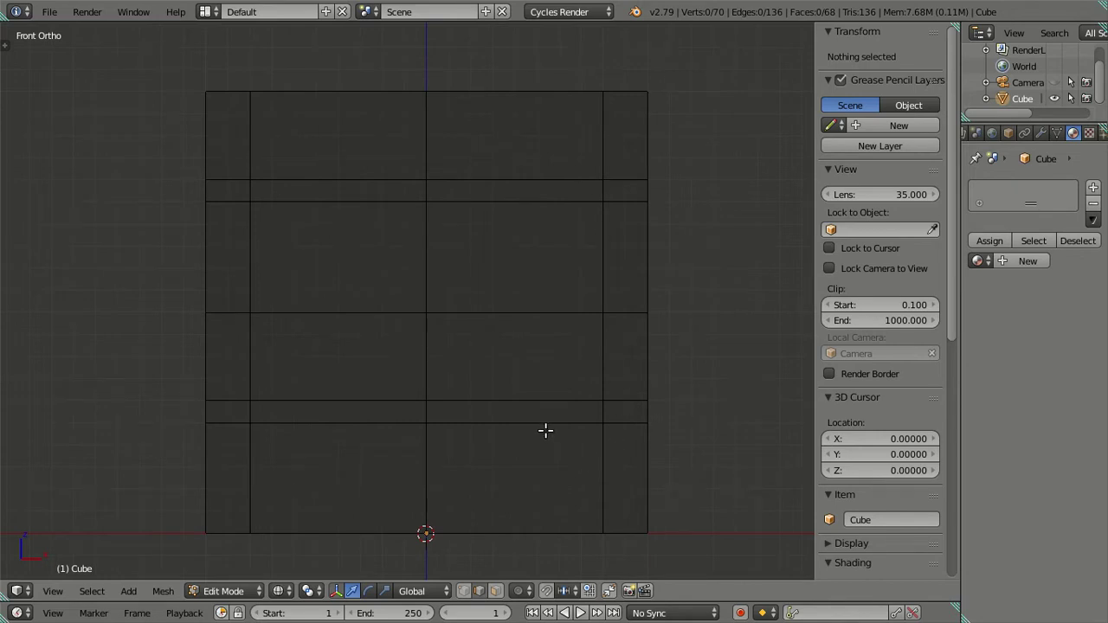
Cut three more loops in the top row and dissolve two, leaving one above
shift+middle_drag(535, 419, 495, 329)
scroll(499, 349, up, 1)
scroll(500, 349, up, 1)
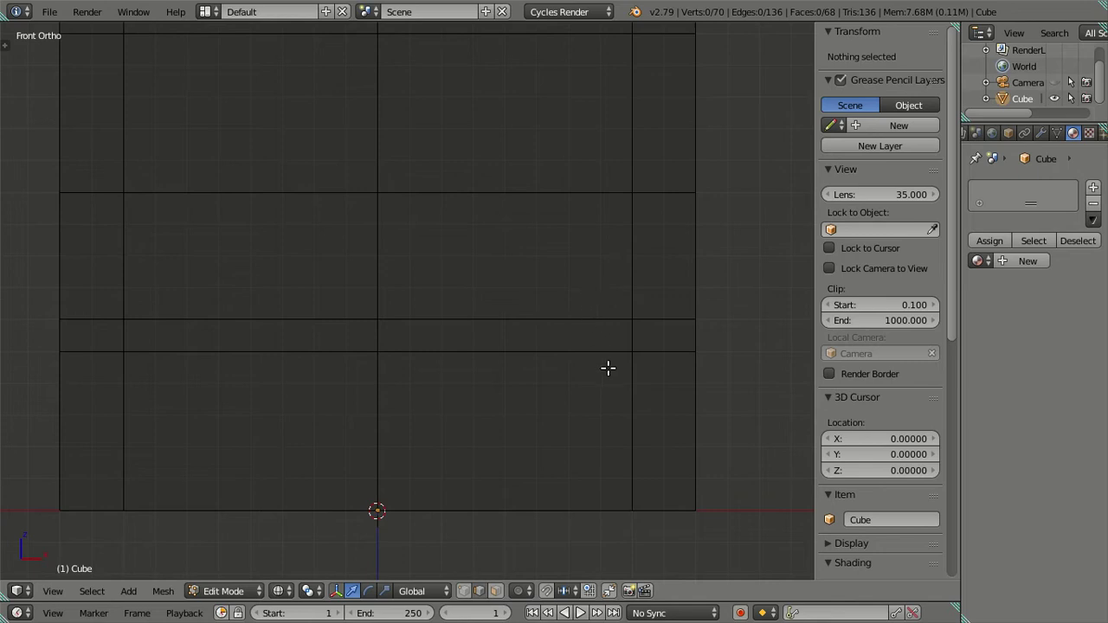
scroll(600, 353, down, 2)
shift+middle_drag(560, 265, 571, 378)
scroll(556, 284, up, 1)
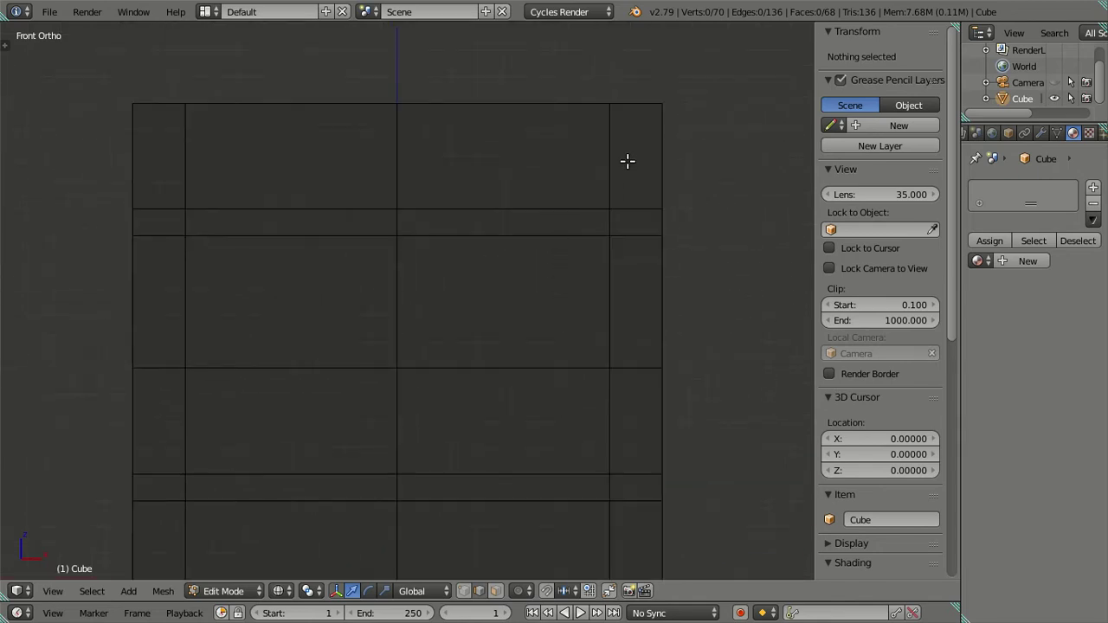
key(ctrl+r)
scroll(607, 158, up, 1)
scroll(607, 157, up, 1)
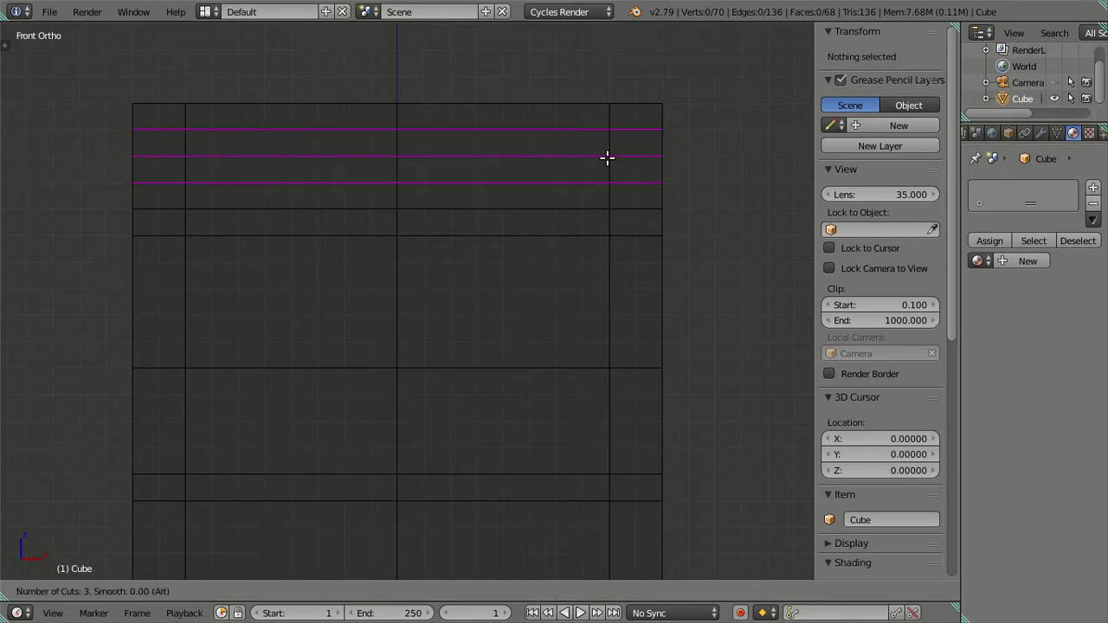
click(600, 162)
key(x)
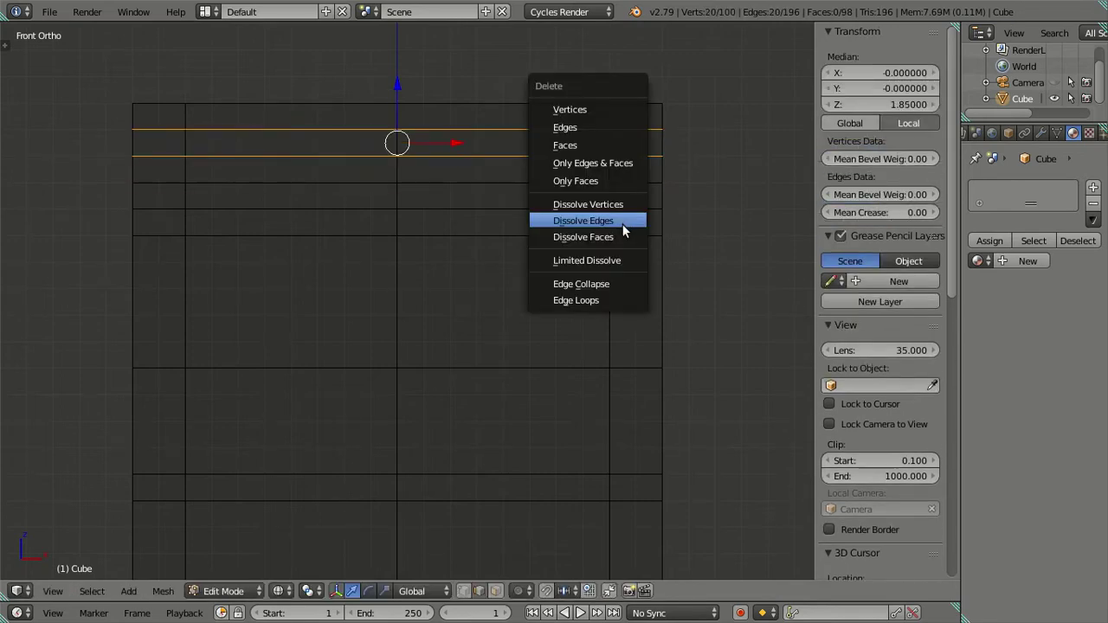
click(623, 223)
Pan and zoom to inspect the panel's loops, then return to Object Mode
scroll(567, 208, up, 1)
scroll(609, 205, up, 2)
shift+middle_drag(609, 205, 396, 342)
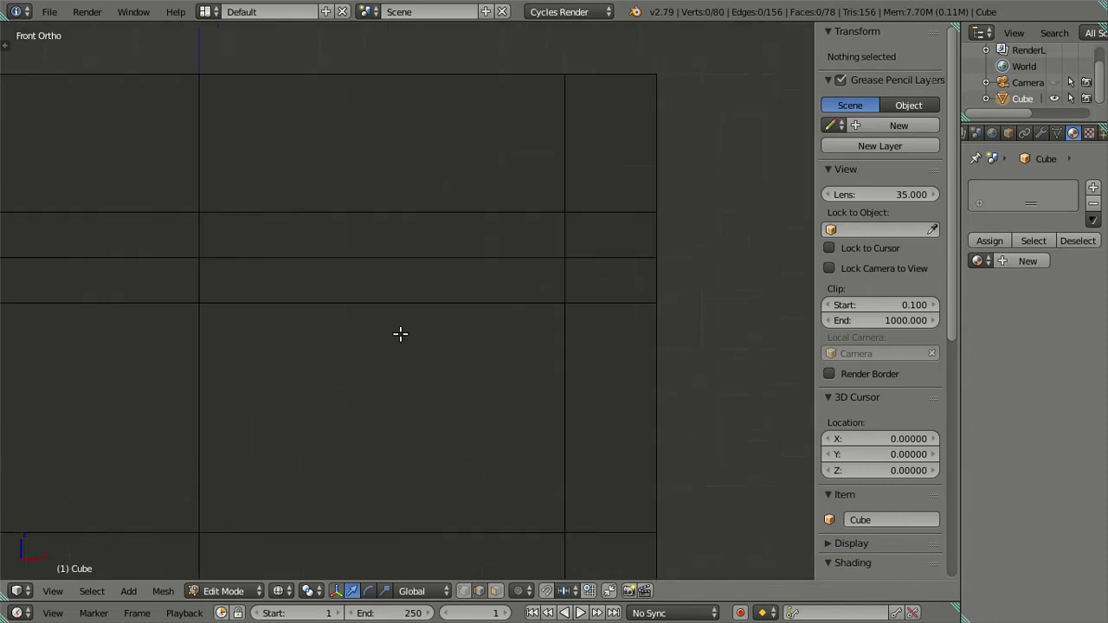
scroll(606, 270, down, 4)
ctrl+scroll(594, 267, up, 2)
shift+scroll(606, 226, down, 2)
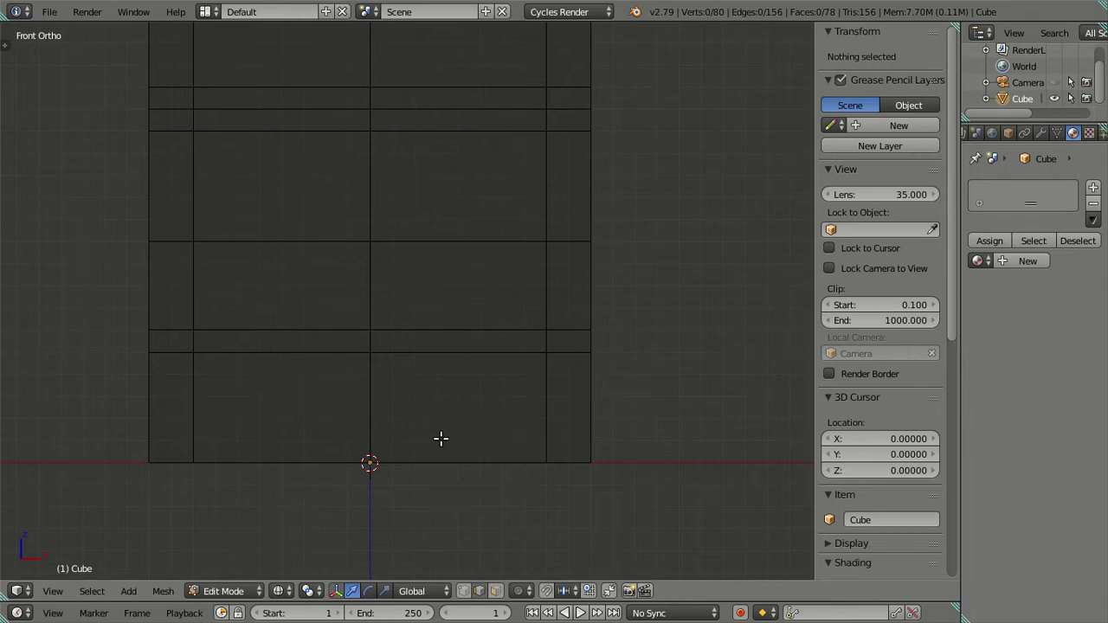
shift+middle_drag(442, 210, 458, 326)
scroll(487, 218, up, 1)
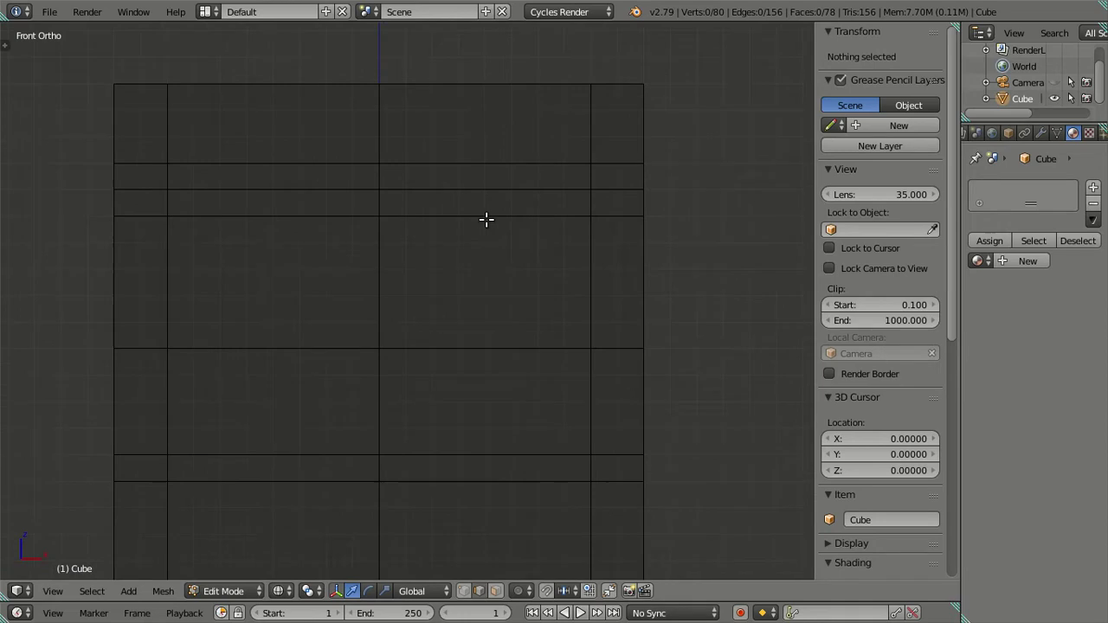
mouse_move(564, 178)
shift+middle_down()
mouse_move(503, 247)
mouse_move(460, 272)
shift+middle_up()
scroll(503, 252, up, 2)
scroll(460, 272, up, 4)
scroll(459, 279, up, 1)
shift+middle_drag(557, 262, 494, 278)
scroll(494, 278, down, 1)
scroll(495, 278, down, 1)
scroll(495, 278, down, 1)
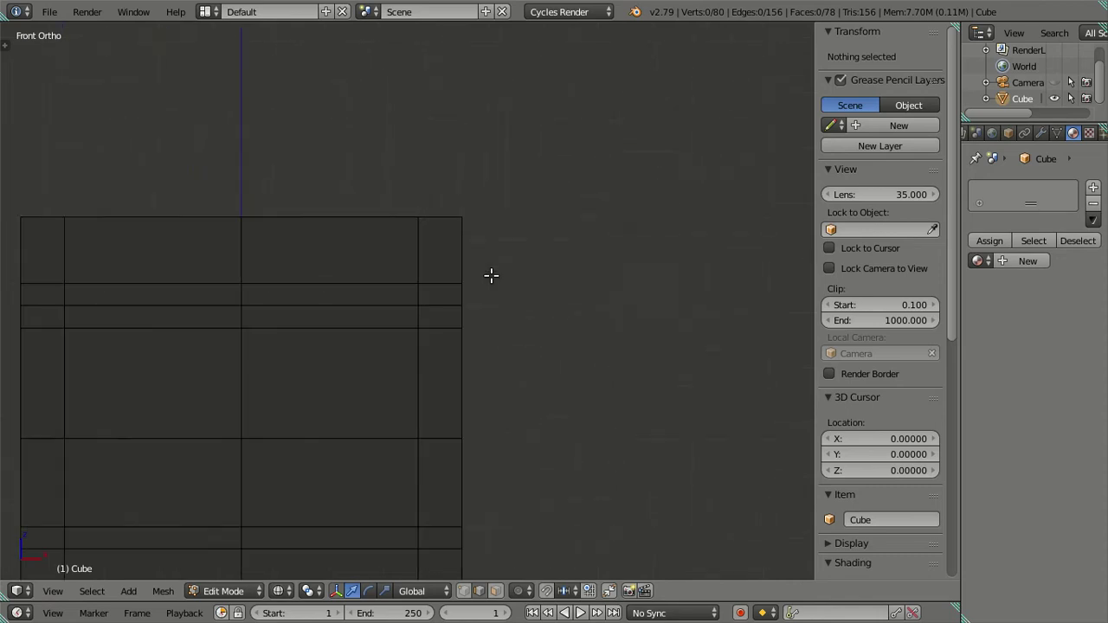
scroll(563, 240, down, 3)
scroll(562, 242, down, 1)
key(Tab)
scroll(559, 244, up, 2)
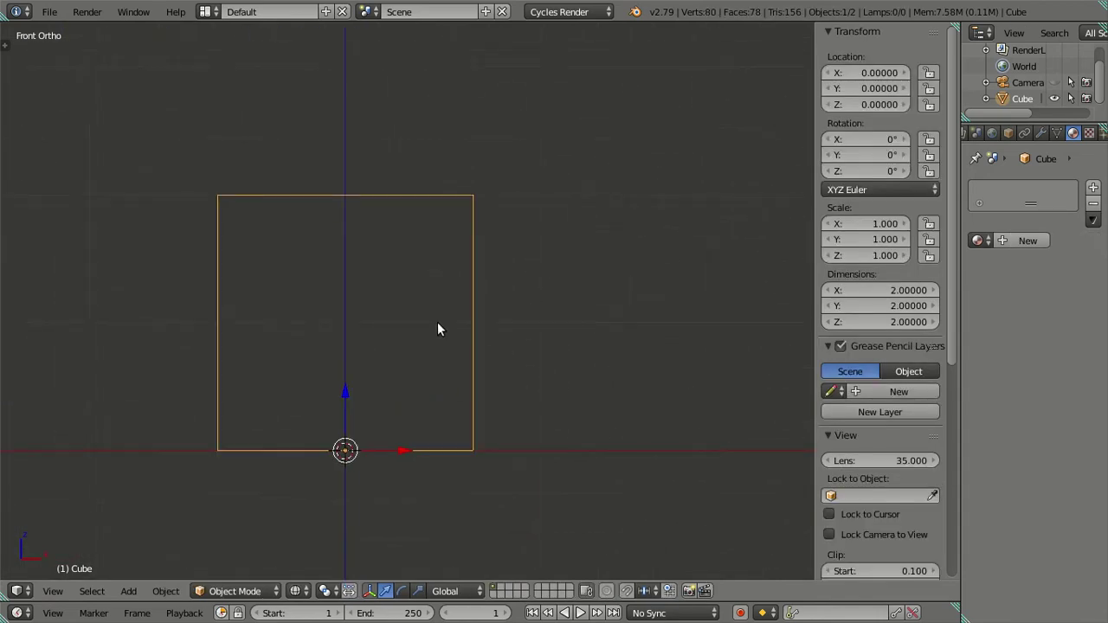
Return to Edit Mode on the panel, cancel a vertical loop cut, and frame the lower part
key(Tab)
scroll(442, 323, up, 1)
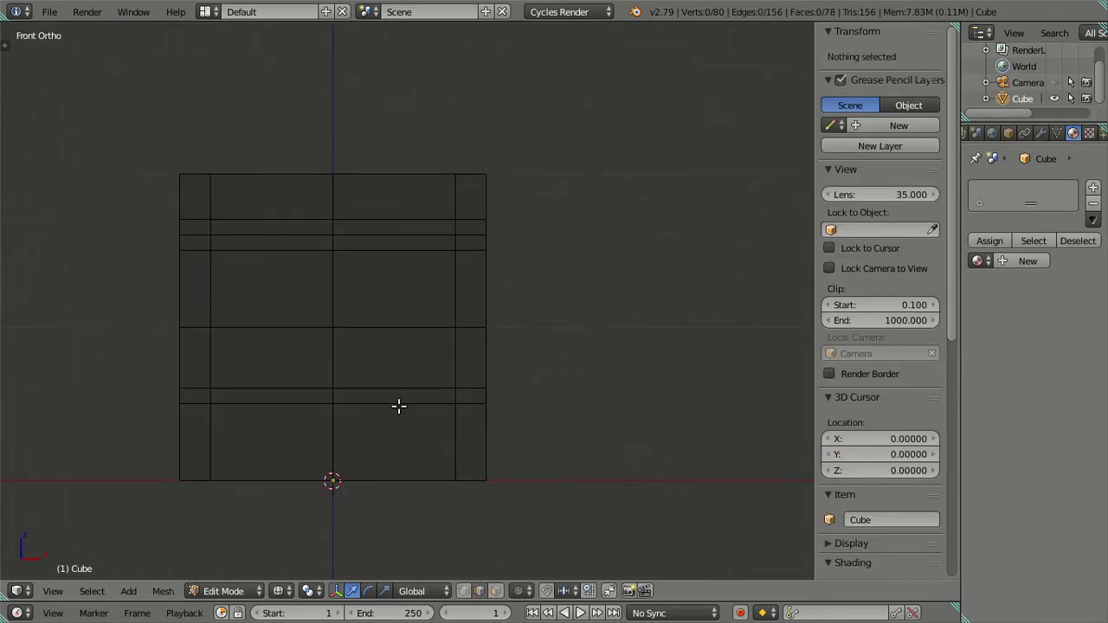
scroll(398, 404, up, 1)
scroll(460, 324, up, 2)
key(ctrl+r)
scroll(509, 218, up, 2)
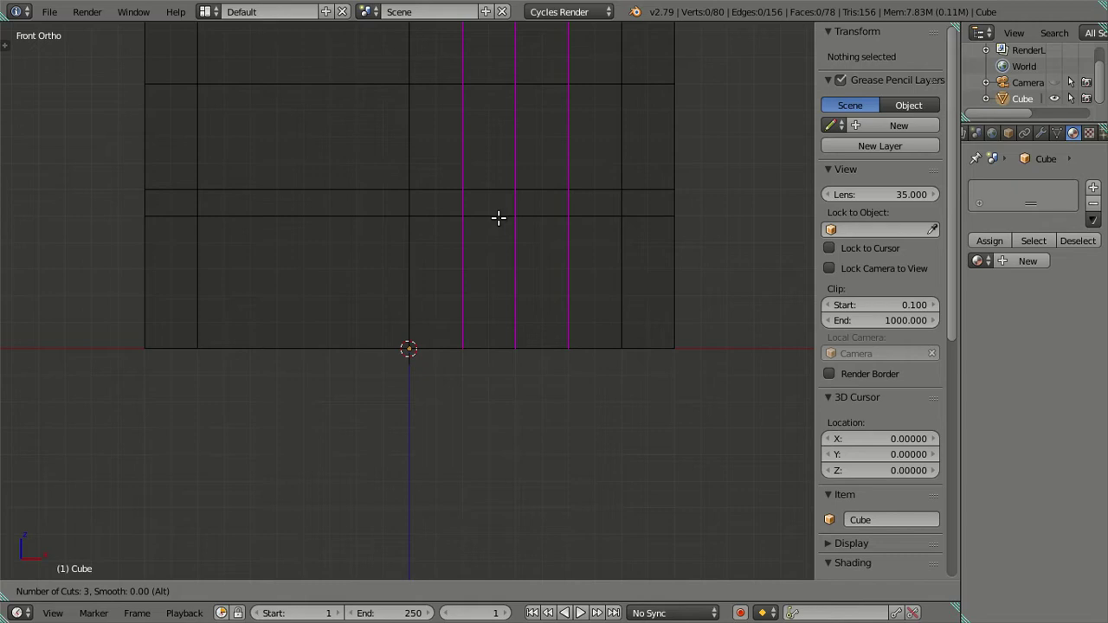
right_click(498, 218)
scroll(511, 225, up, 3)
shift+middle_drag(566, 260, 376, 379)
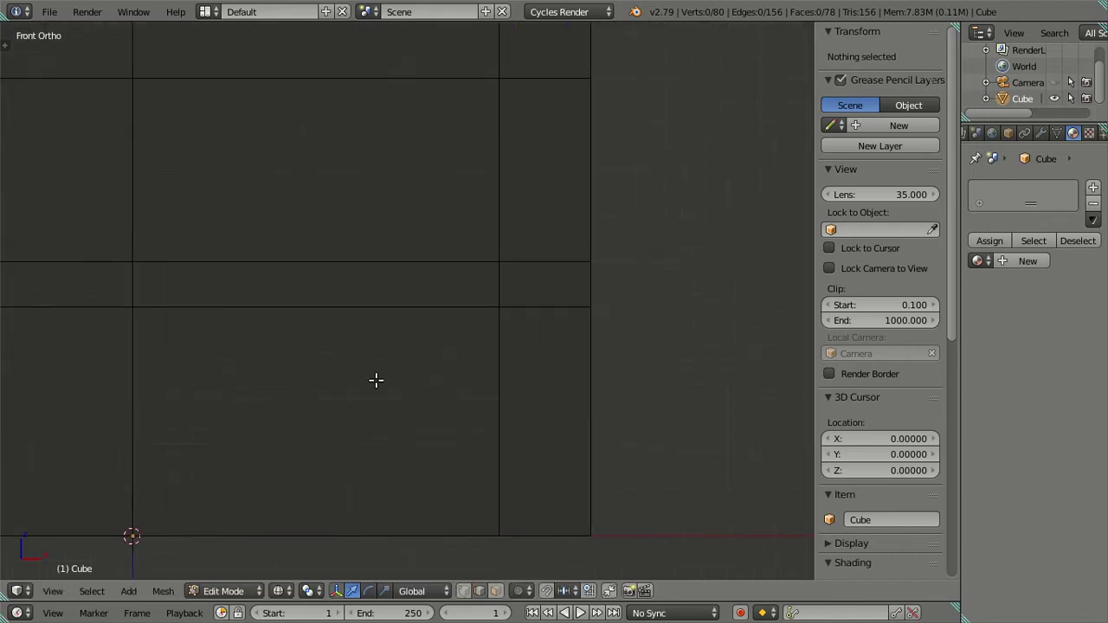
Cut four even loops in the lower panel and dissolve the extras, keeping one horizontal loop
key(ctrl+r)
scroll(584, 384, up, 1)
scroll(584, 384, up, 2)
click(584, 384)
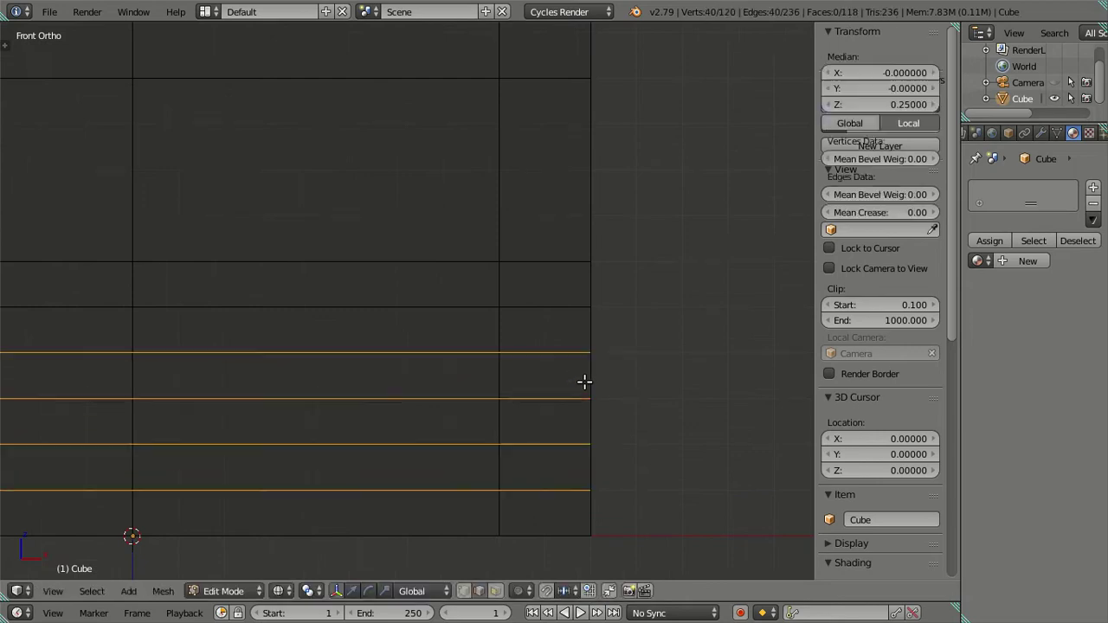
right_click(583, 381)
key(x)
click(628, 376)
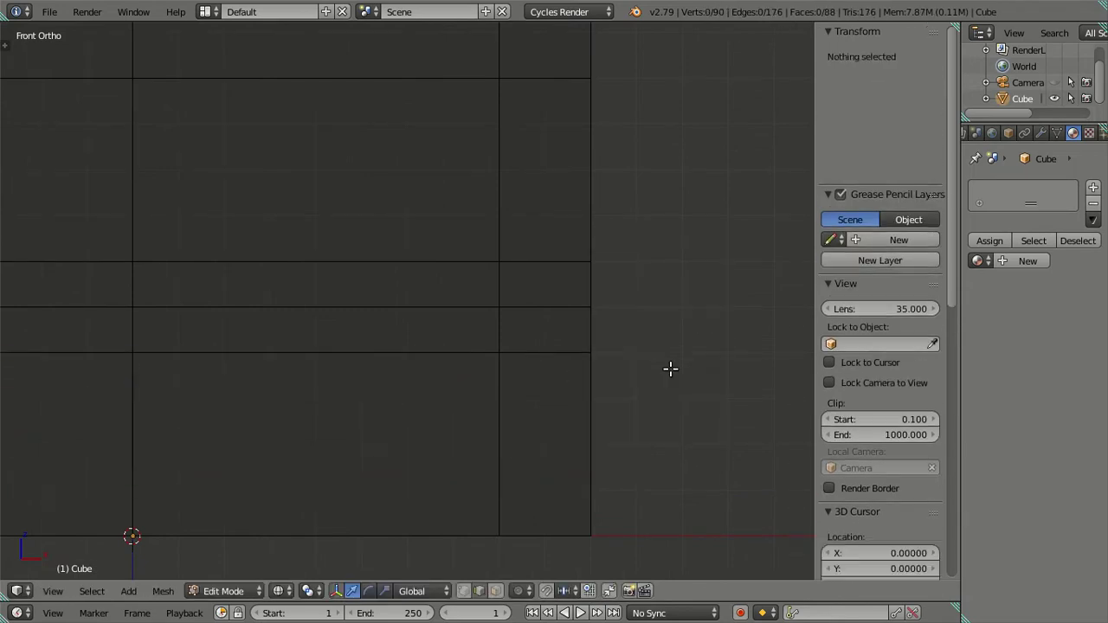
scroll(624, 359, up, 2)
scroll(520, 338, up, 1)
scroll(519, 330, up, 1)
scroll(509, 340, up, 3)
Add another four-cut loop set, keep the top loop, and dissolve the other three
key(ctrl+r)
key(4)
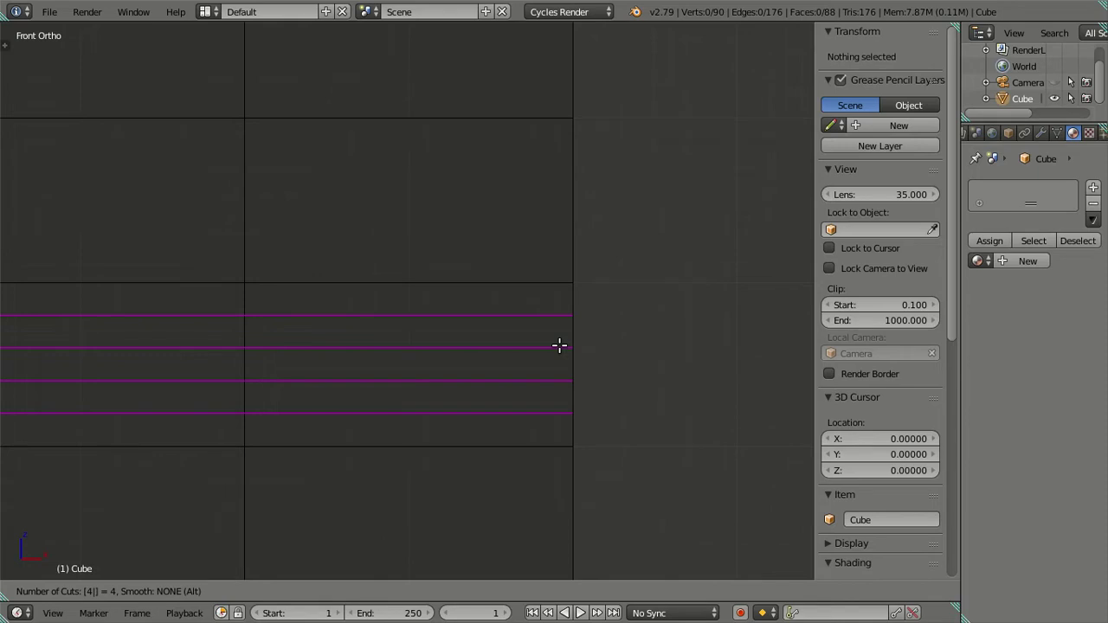
click(559, 346)
right_click(559, 346)
alt+shift+click(510, 316)
key(x)
click(716, 339)
scroll(504, 450, down, 1)
scroll(505, 450, down, 1)
scroll(478, 344, down, 1)
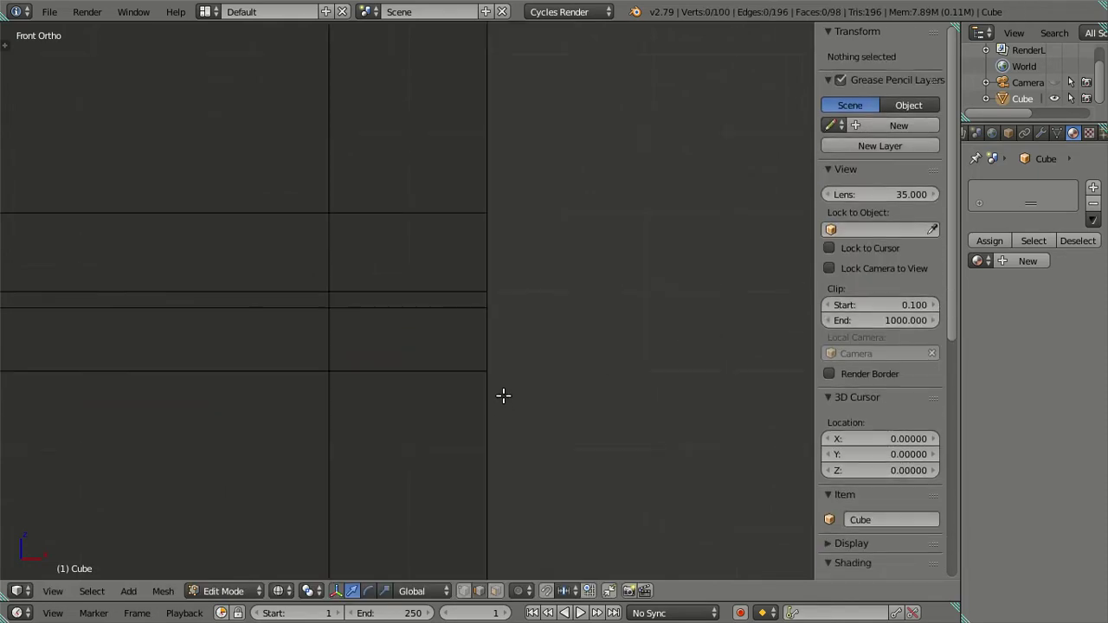
shift+middle_drag(462, 266, 641, 379)
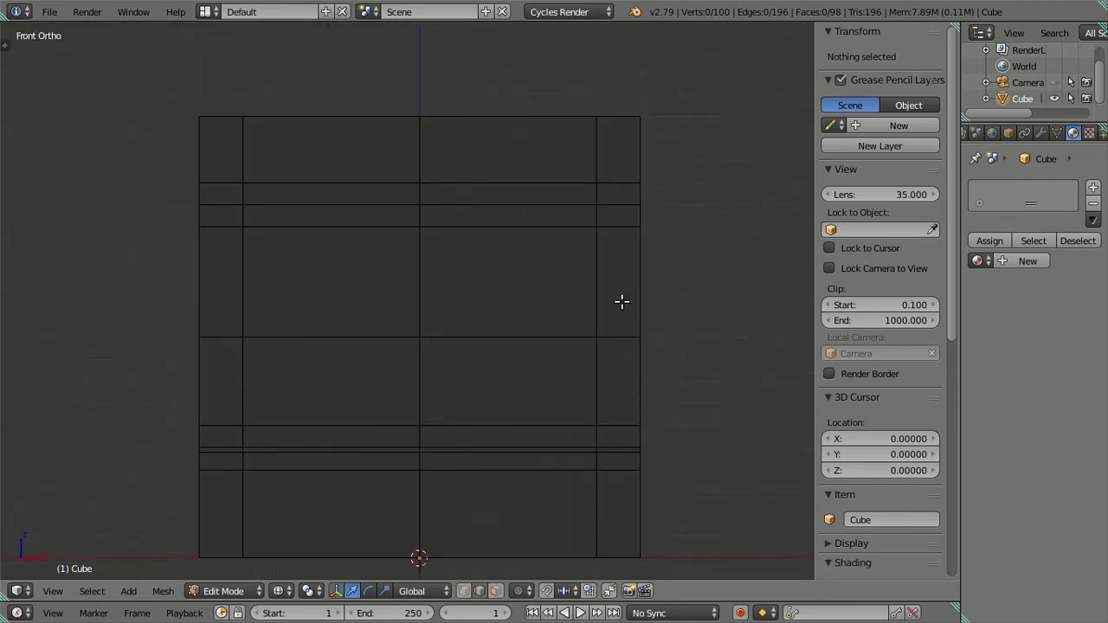
Select the bottom horizontal edge loop, then clear the selection and reframe the mesh
alt+right_click(526, 470)
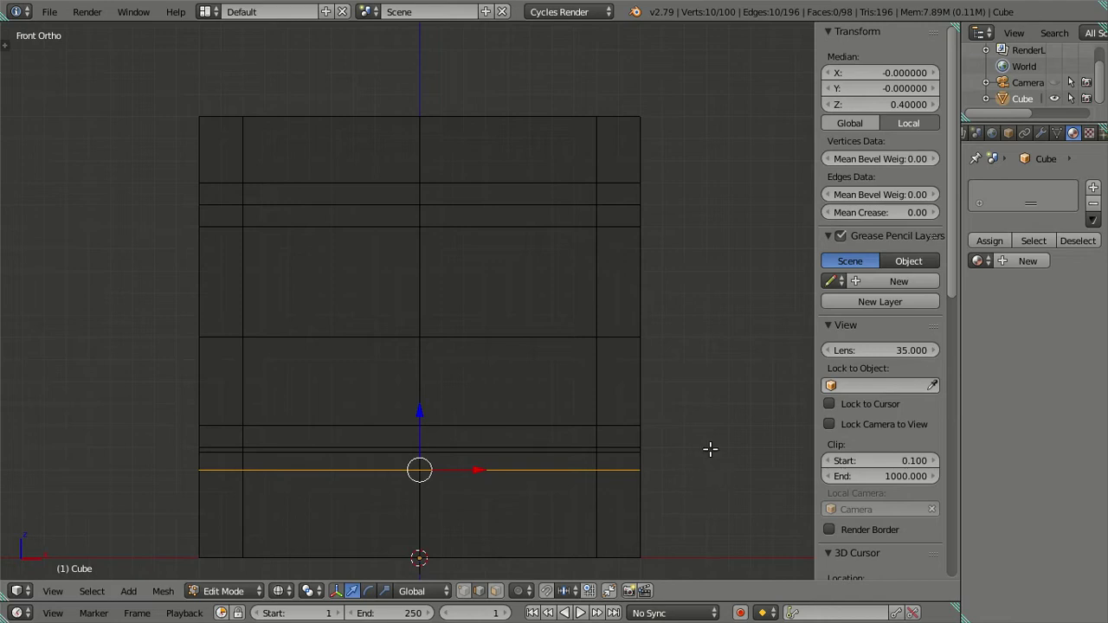
key(a)
shift+middle_drag(606, 242, 562, 316)
scroll(562, 316, up, 2)
scroll(638, 324, up, 1)
scroll(490, 300, up, 1)
scroll(523, 296, up, 4)
scroll(542, 286, down, 1)
scroll(515, 317, down, 2)
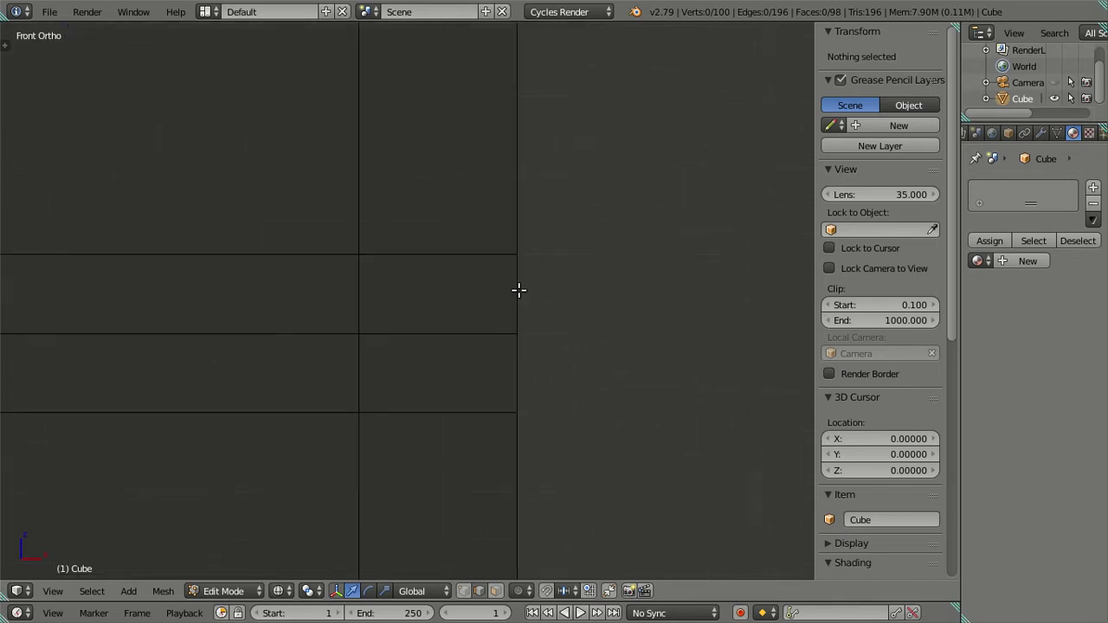
Cut four evenly spaced horizontal loops across the mesh, then undo them
key(ctrl+r)
scroll(518, 290, up, 3)
click(516, 289)
right_click(517, 290)
scroll(606, 302, up, 3)
scroll(437, 281, up, 3)
scroll(520, 355, up, 1)
scroll(606, 416, down, 3)
scroll(601, 413, down, 2)
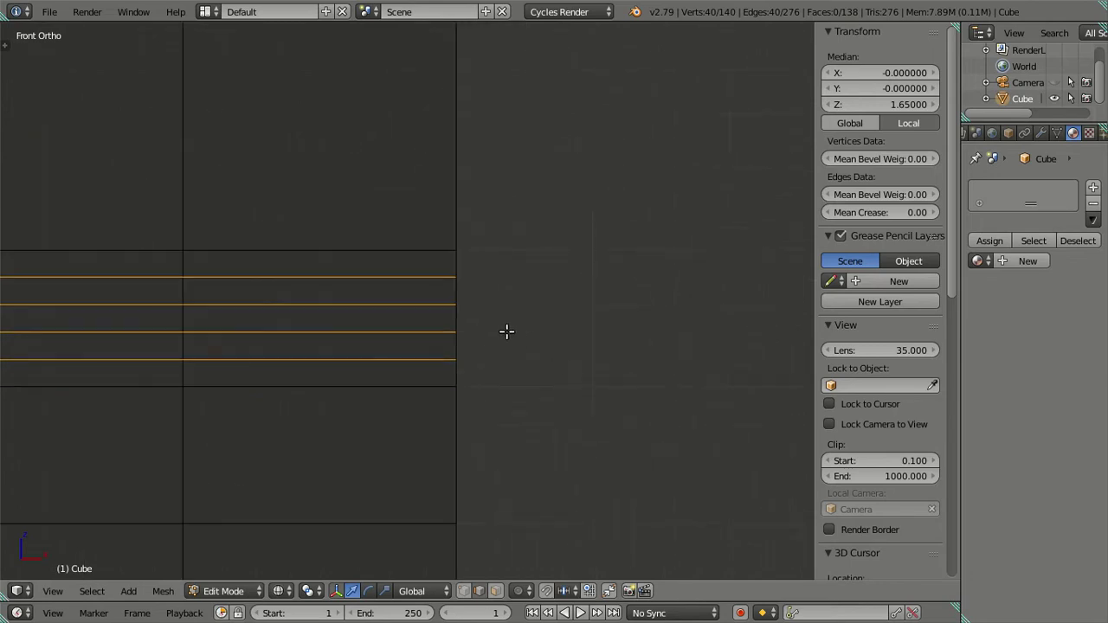
key(ctrl+z)
Recut four even horizontal loops and dissolve the selected ones, leaving one extra loop
key(ctrl+r)
scroll(482, 329, up, 2)
scroll(482, 329, up, 1)
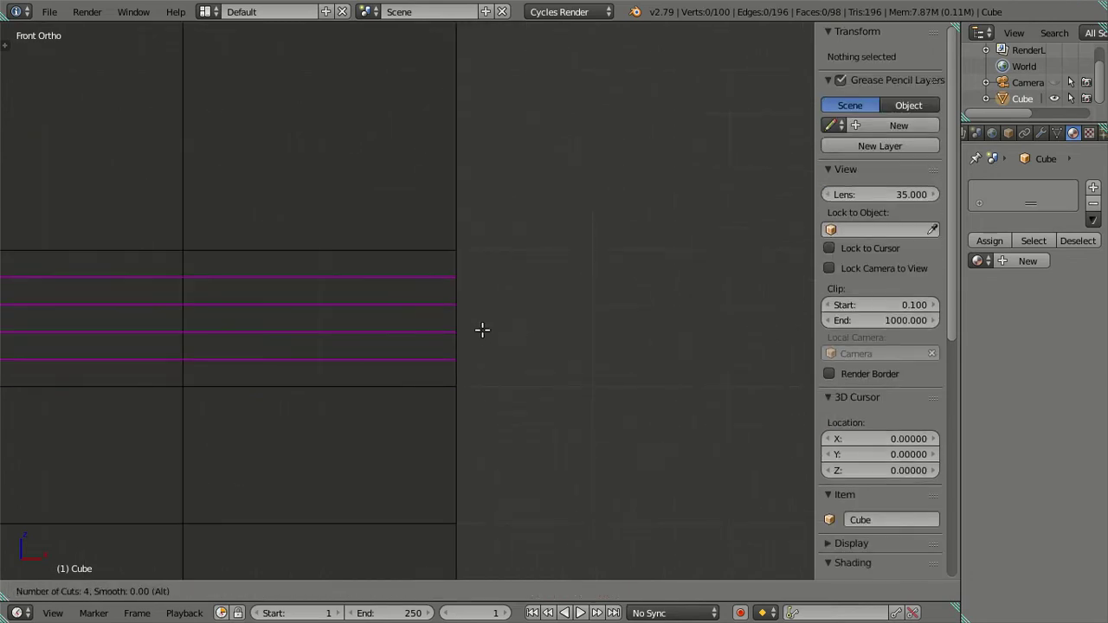
click(482, 329)
right_click(482, 329)
scroll(485, 329, up, 3)
scroll(486, 329, up, 3)
scroll(539, 329, down, 3)
scroll(442, 381, down, 4)
scroll(422, 351, down, 2)
key(x)
click(641, 378)
scroll(532, 390, down, 2)
scroll(733, 353, up, 3)
Show the cube in solid shading, orbit to view it from above, then return to front view
shift+middle_drag(604, 329, 567, 240)
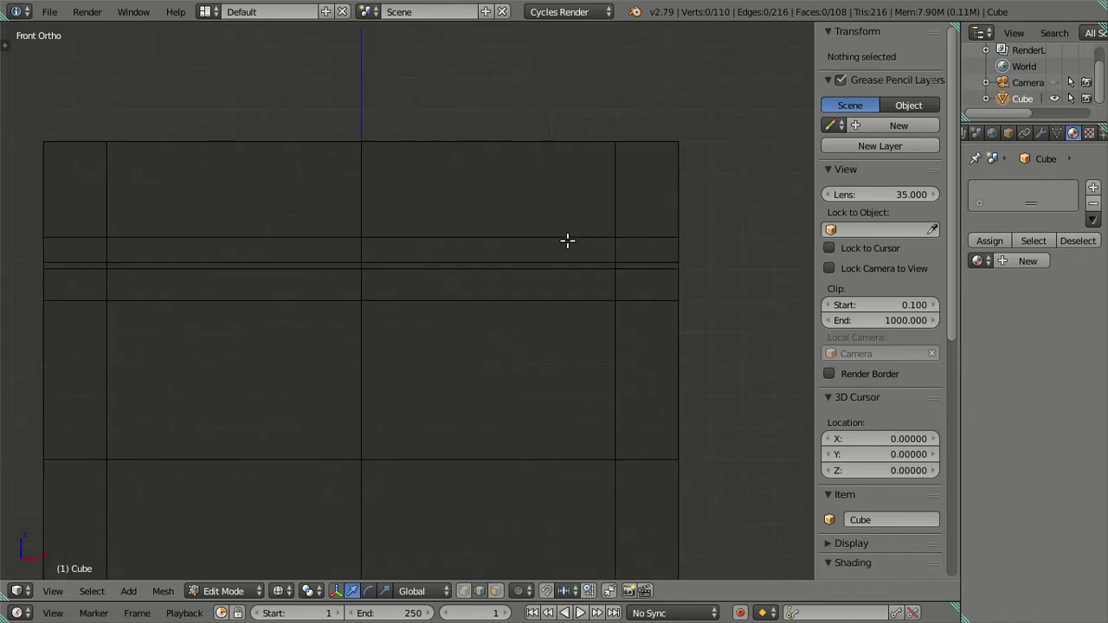
key(z)
scroll(563, 312, down, 4)
mouse_move(562, 312)
middle_down()
mouse_move(522, 410)
mouse_move(445, 416)
mouse_move(462, 436)
mouse_move(502, 440)
middle_up()
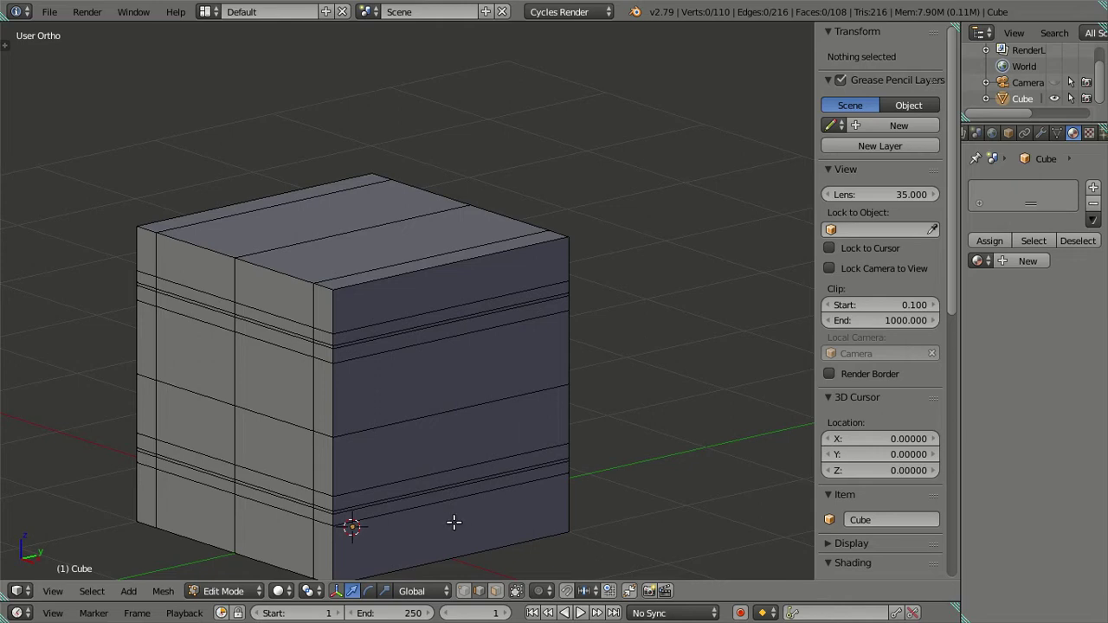
key(KP_1)
scroll(529, 450, up, 3)
scroll(519, 416, down, 3)
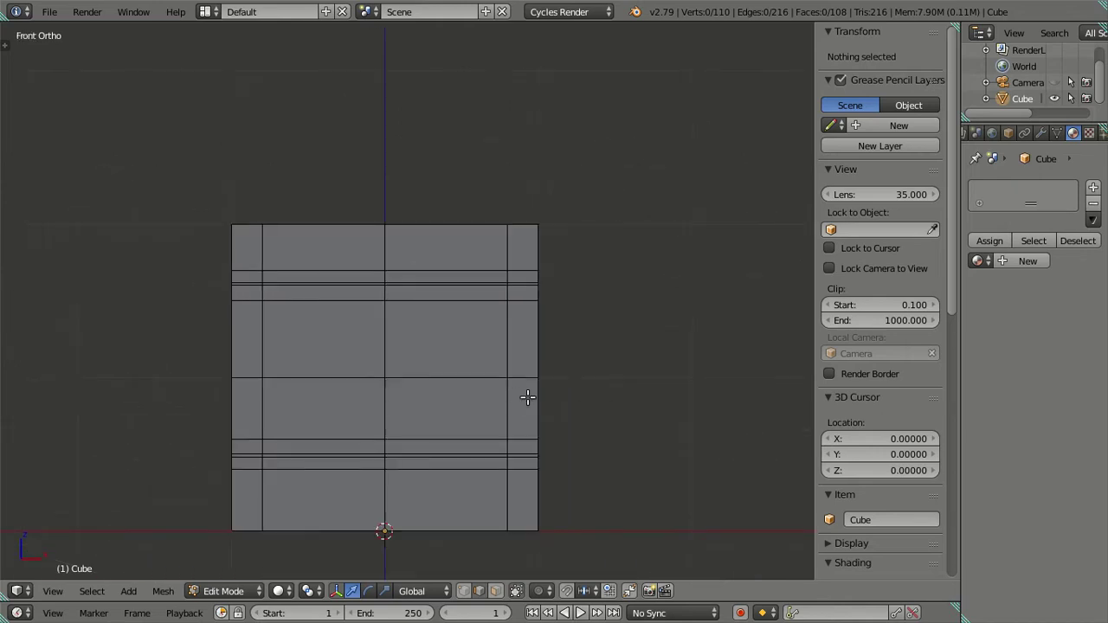
Undo the last cut, then select the three upper and two lower horizontal loops and dissolve them
key(ctrl+z)
key(ctrl+z)
key(ctrl+z)
key(ctrl+z)
key(ctrl+z)
key(ctrl+z)
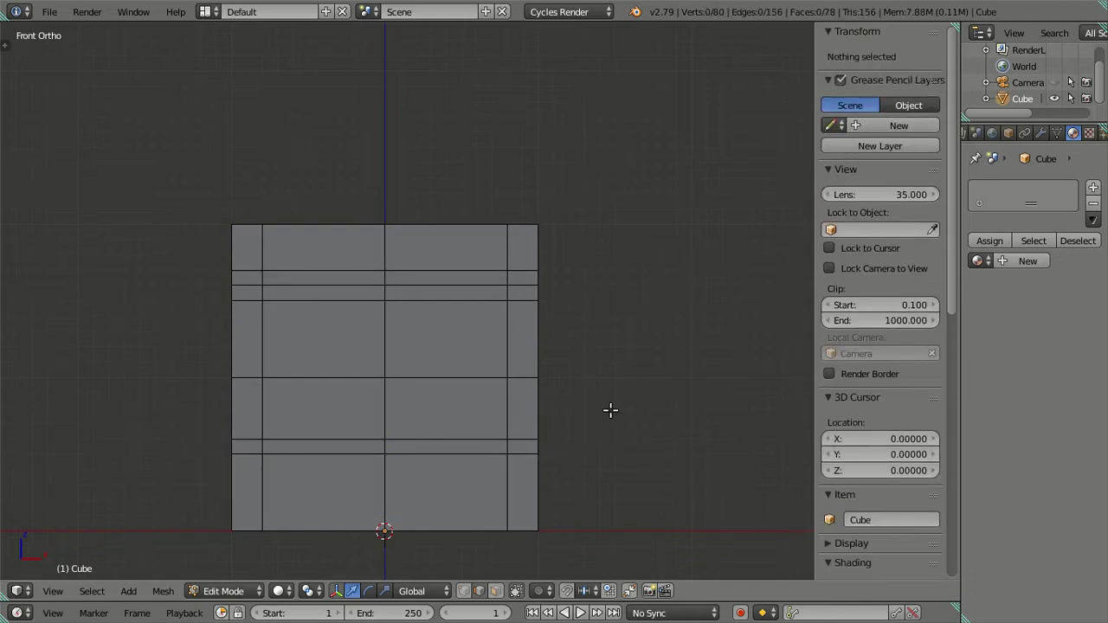
scroll(491, 309, up, 2)
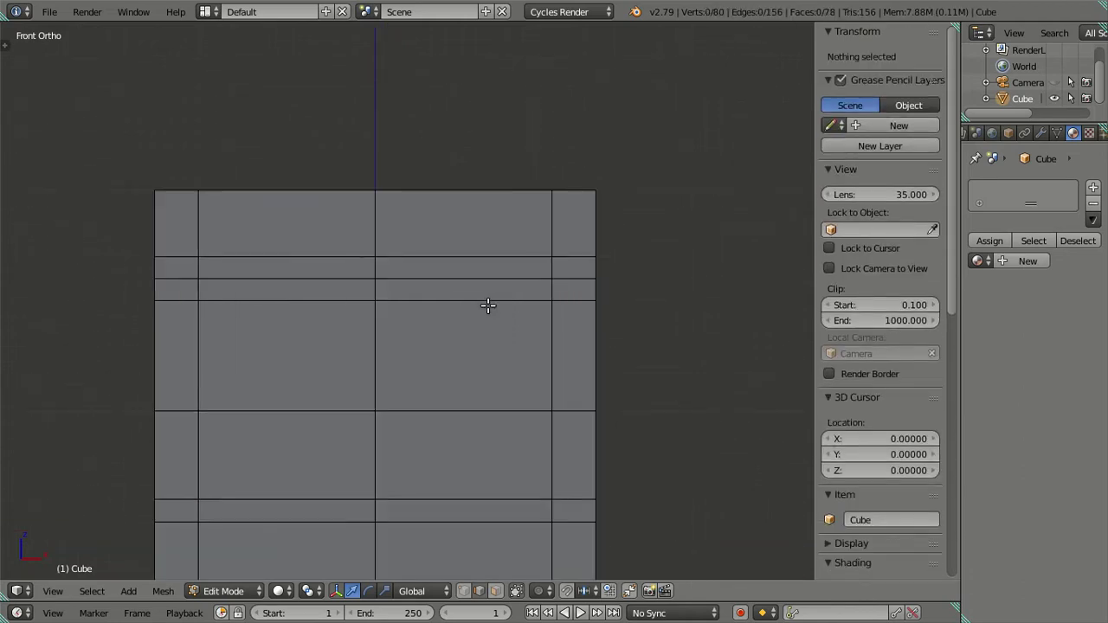
alt+right_click(487, 300)
alt+shift+right_click(482, 278)
alt+shift+right_click(487, 257)
scroll(478, 418, down, 3)
alt+shift+right_click(440, 421)
alt+shift+right_click(448, 430)
key(x)
click(702, 435)
scroll(488, 416, up, 1)
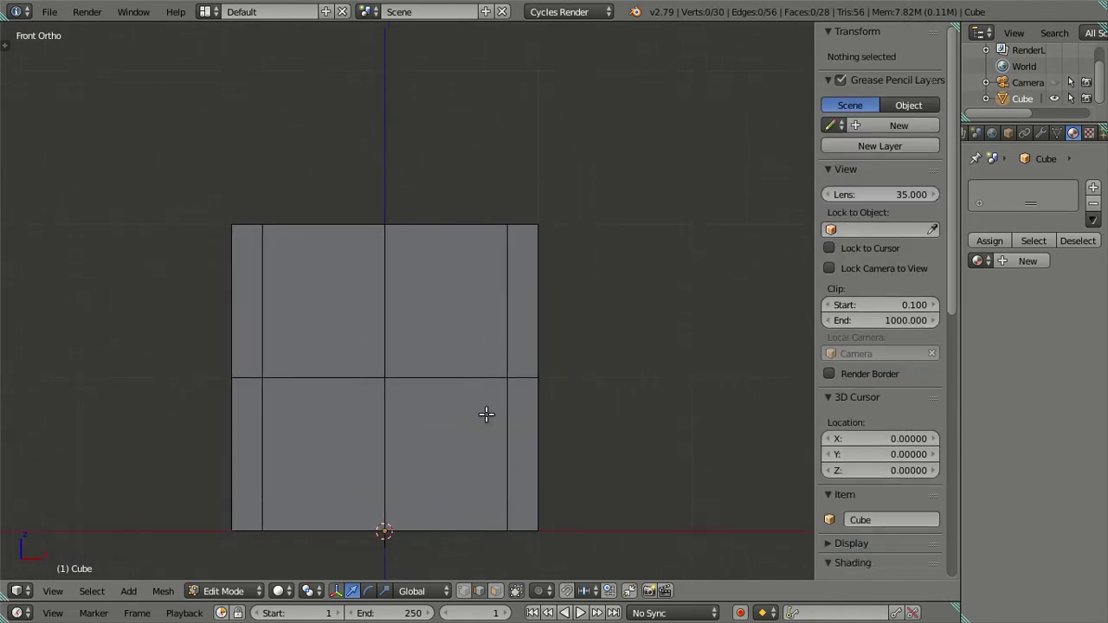
shift+middle_drag(487, 415, 480, 347)
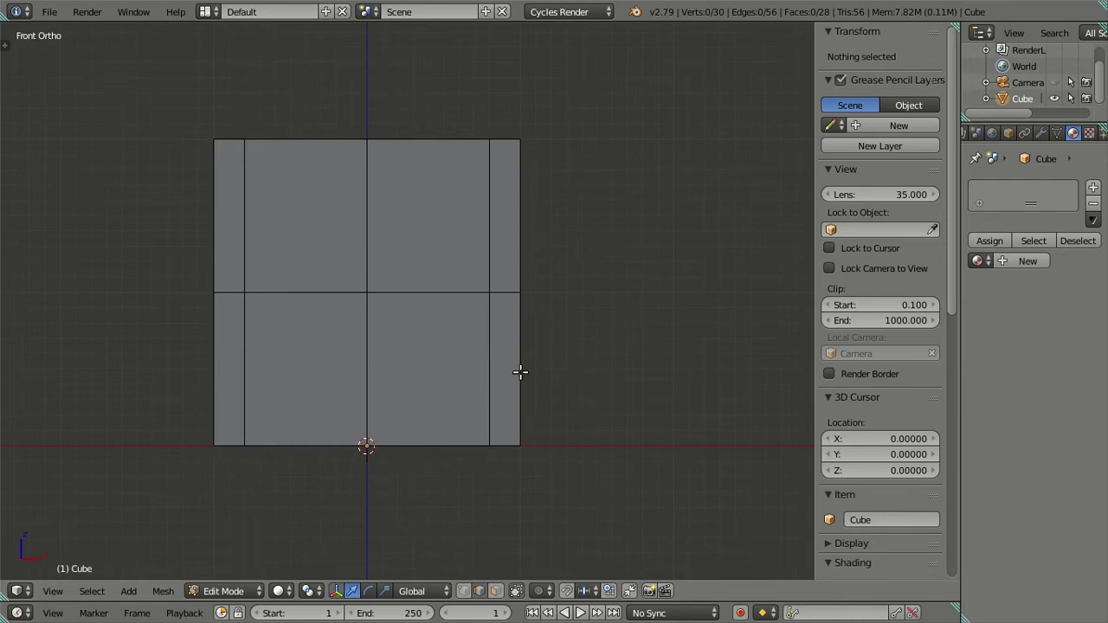
Try a centred lower-half loop and a three-cut preview, undoing and cancelling both
key(ctrl+r)
click(517, 364)
right_click(517, 361)
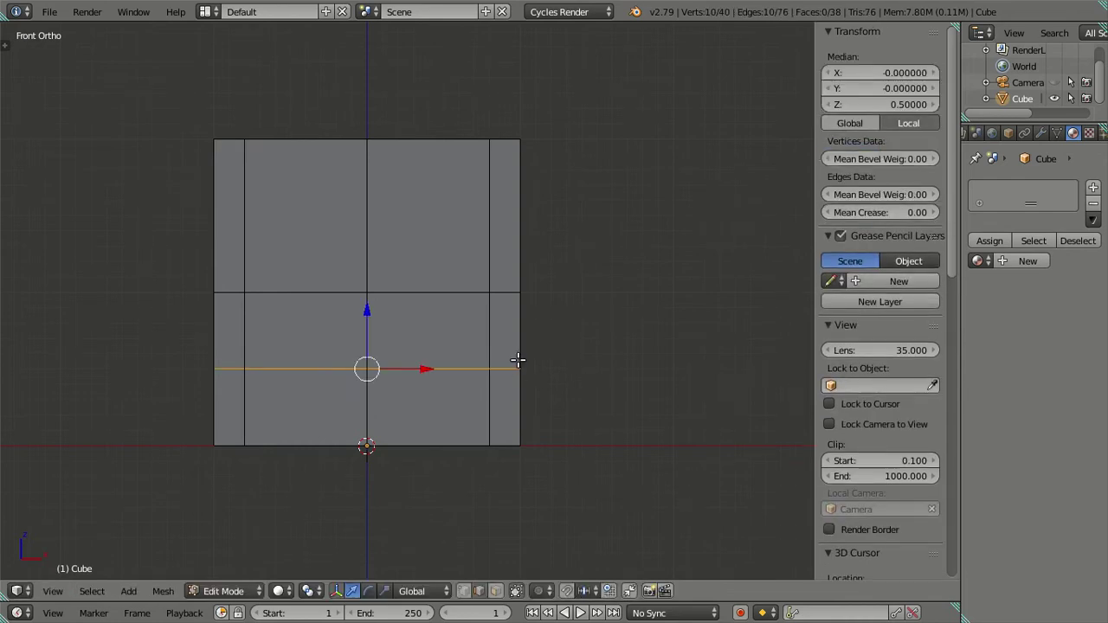
key(ctrl+z)
key(ctrl+r)
scroll(517, 362, up, 1)
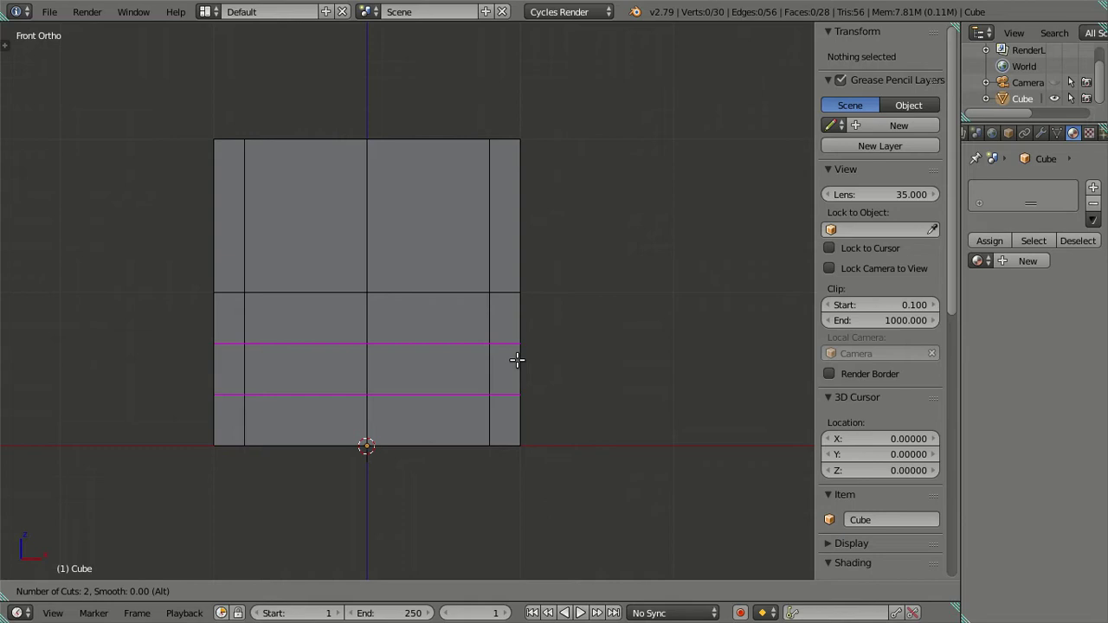
scroll(517, 360, down, 1)
scroll(517, 361, up, 1)
scroll(517, 360, up, 1)
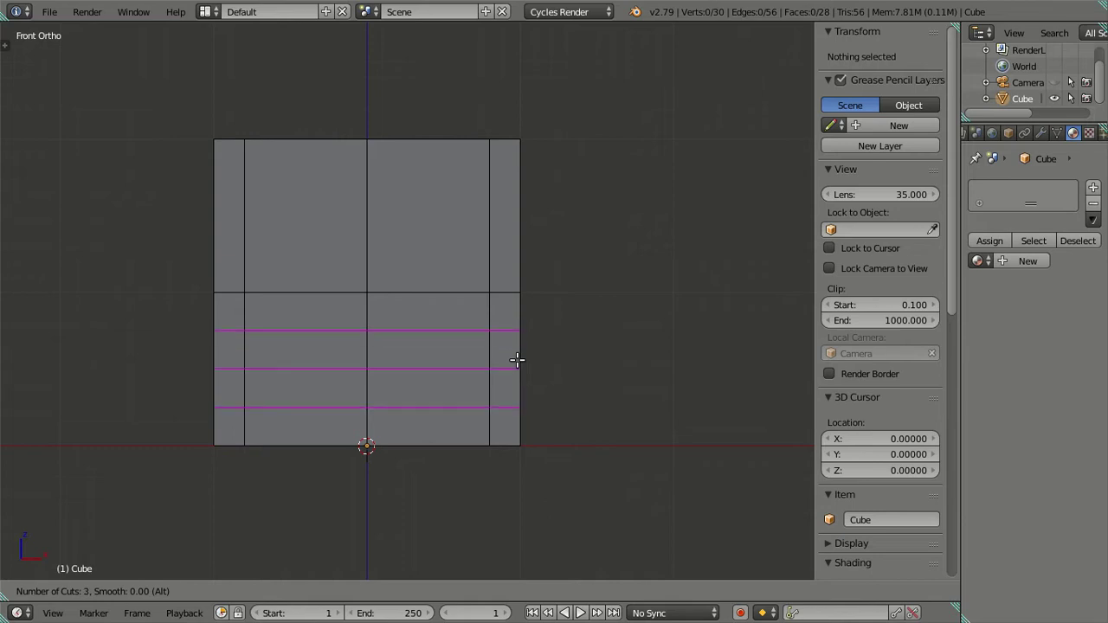
key(Escape)
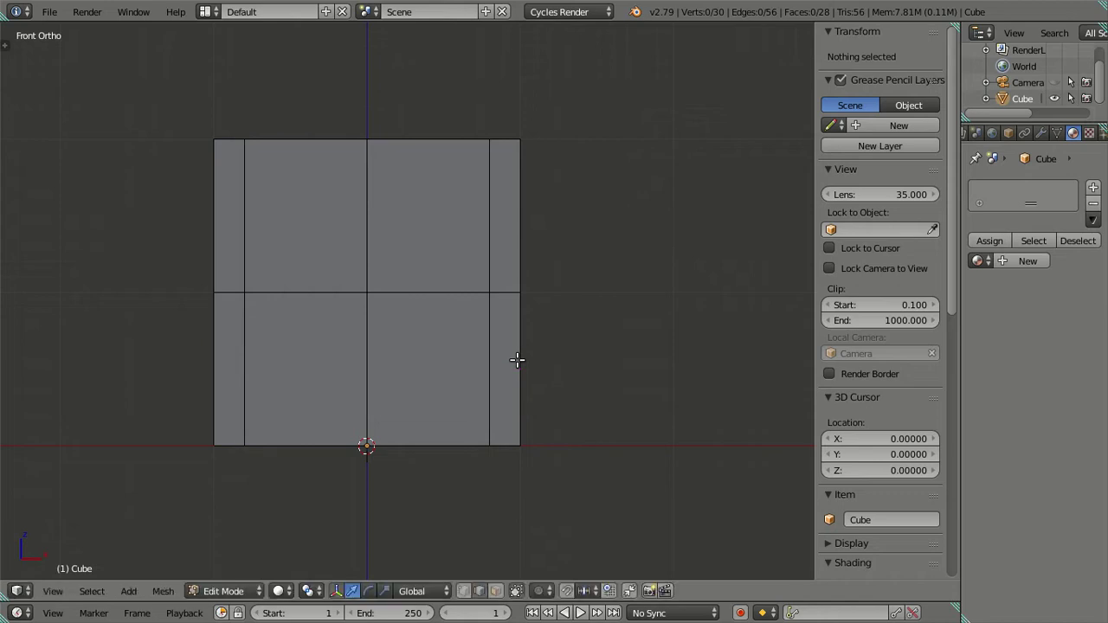
Cut one centred loop in the lower half and three loops across the upper half
key(ctrl+r)
click(517, 361)
right_click(517, 360)
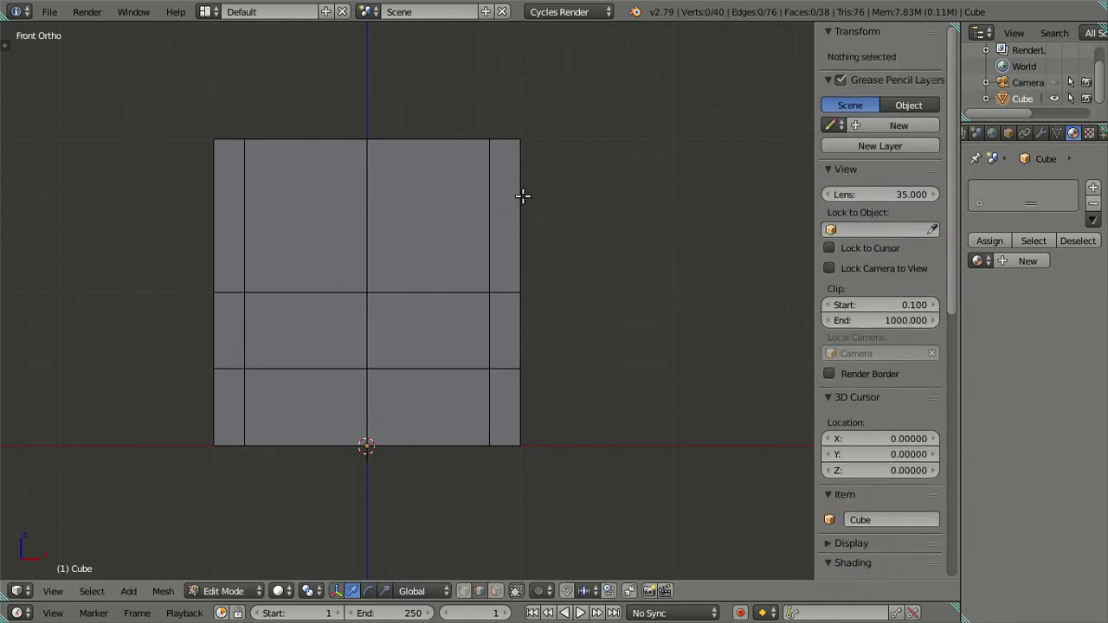
key(ctrl+r)
scroll(523, 195, up, 2)
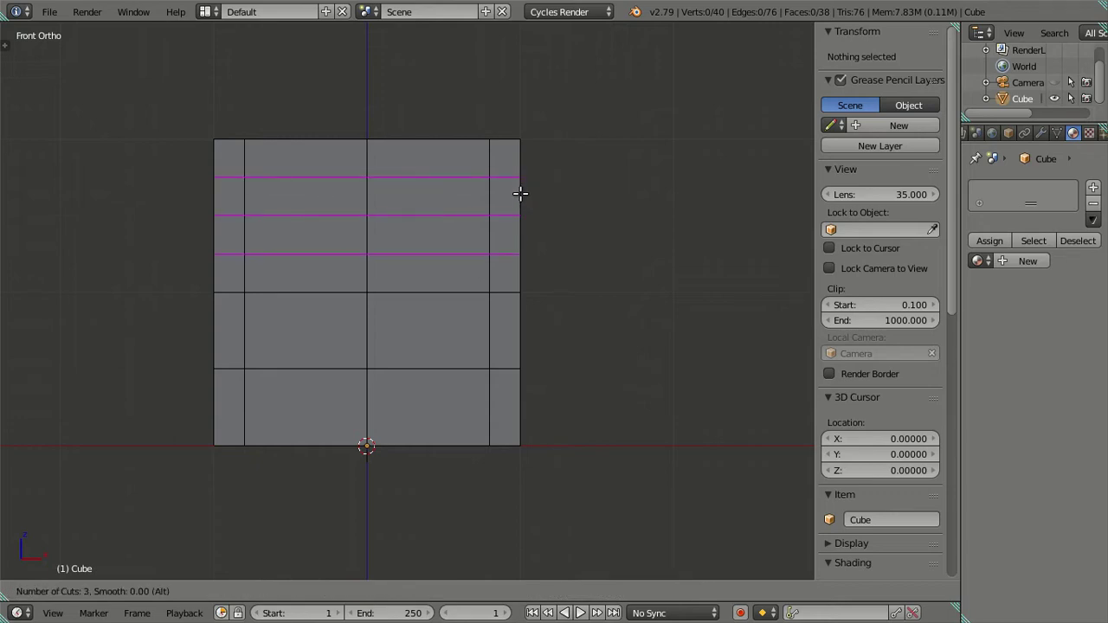
click(520, 194)
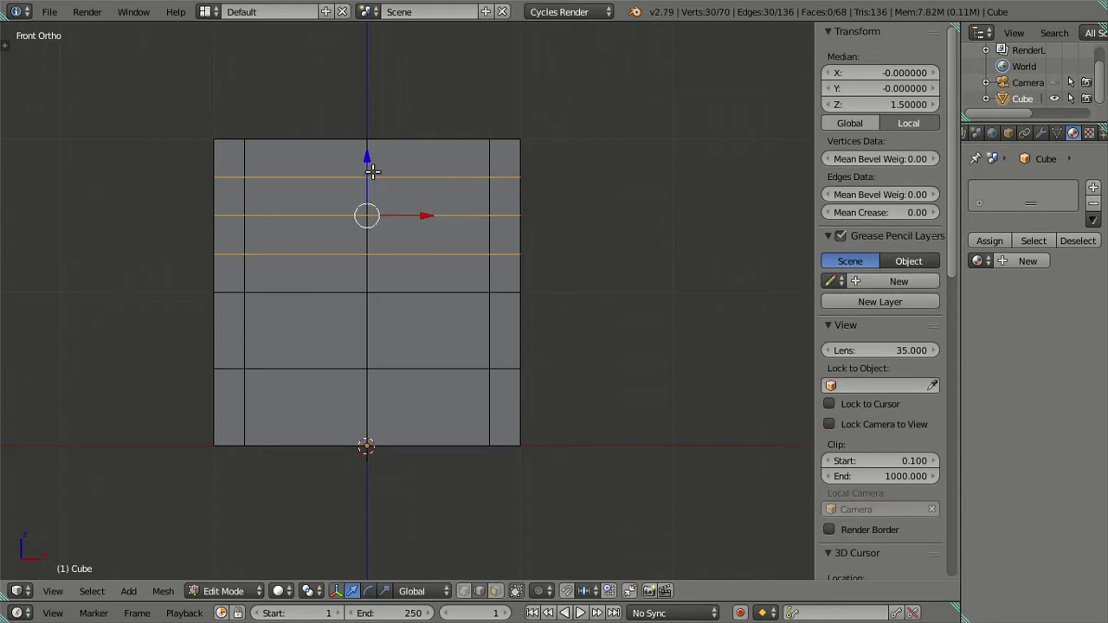
alt+shift+right_click(418, 176)
Dissolve the unwanted edge loops near the cube's upper corner
alt+shift+right_click(424, 214)
key(x)
click(571, 244)
scroll(551, 245, up, 2)
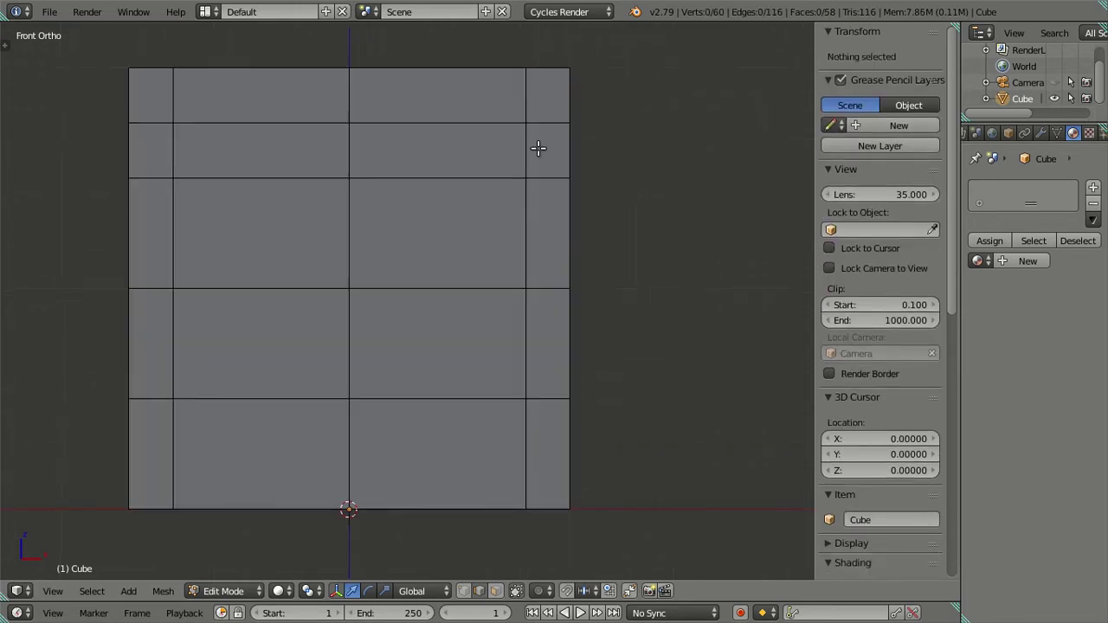
shift+middle_drag(538, 148, 463, 294)
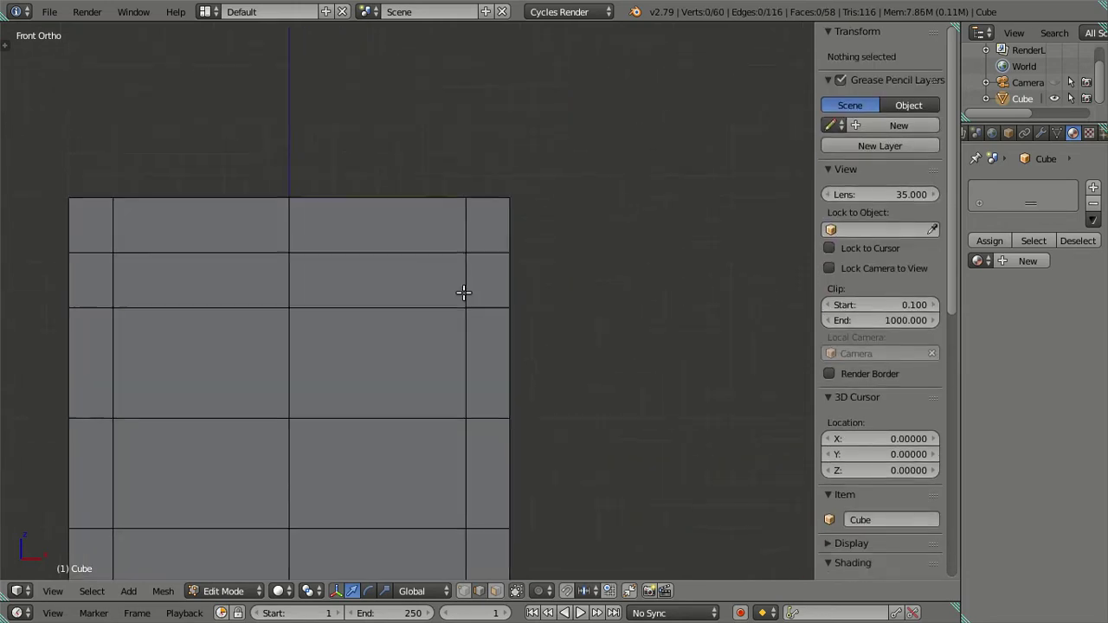
scroll(485, 277, up, 2)
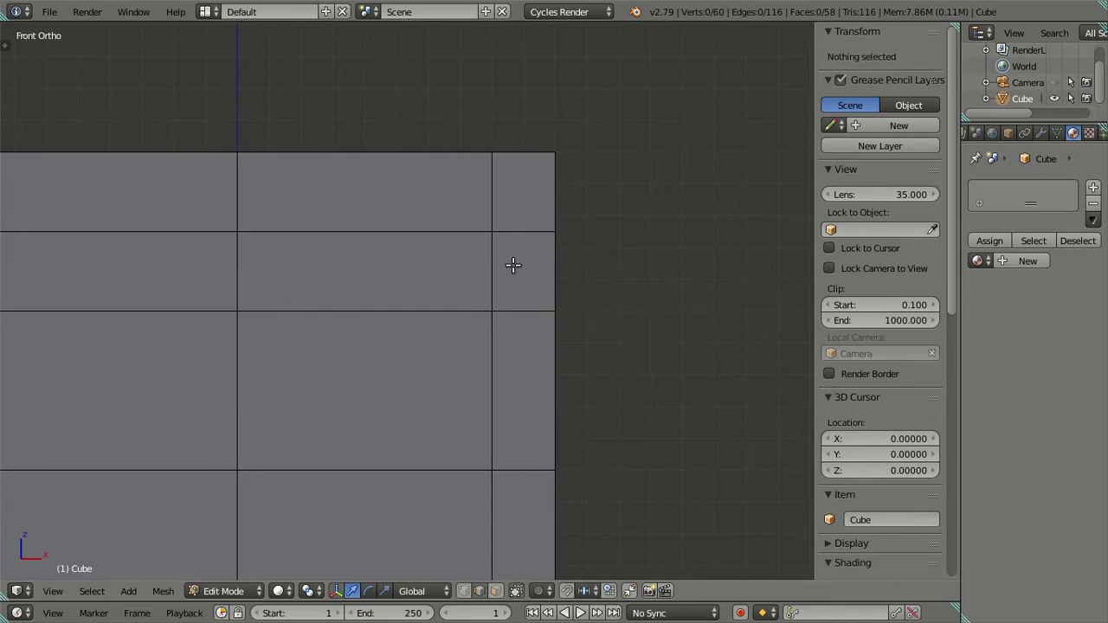
alt+right_click(513, 304)
alt+shift+right_click(513, 235)
key(x)
click(512, 267)
Cancel a trial loop cut and return to the straight-on front view
key(ctrl+r)
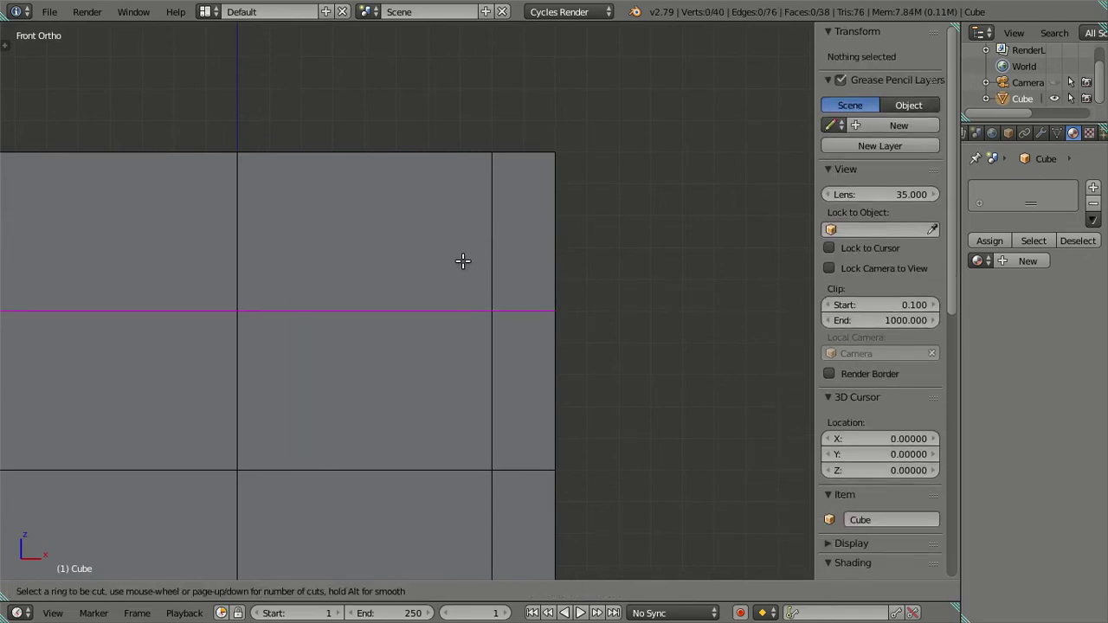
scroll(462, 260, up, 1)
scroll(463, 261, up, 1)
key(Escape)
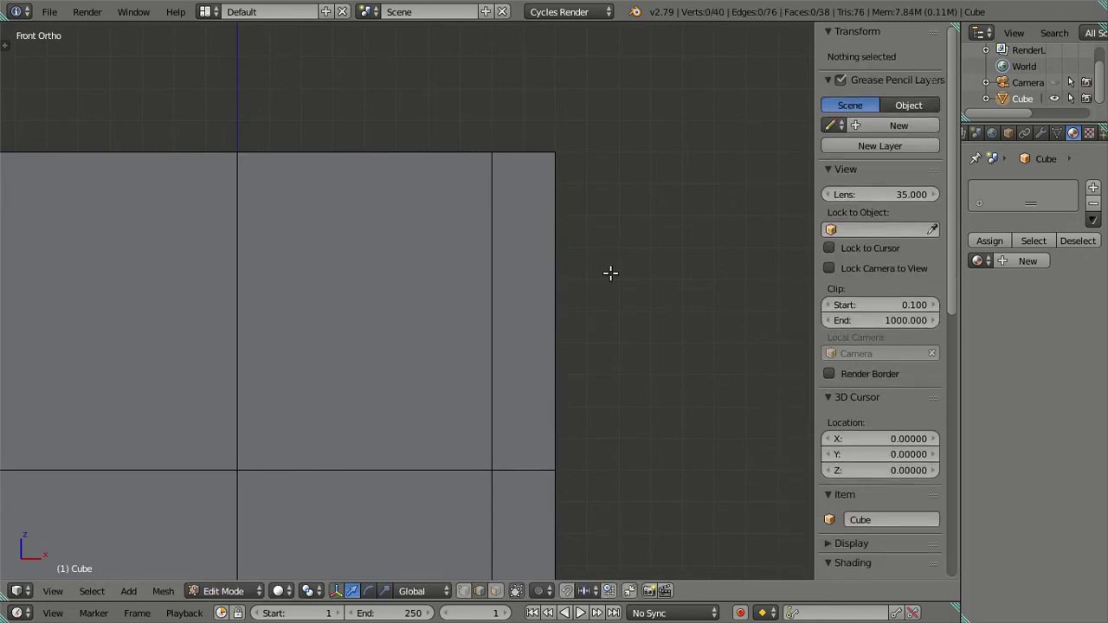
scroll(529, 286, down, 3)
middle_drag(517, 280, 441, 361)
key(KP_1)
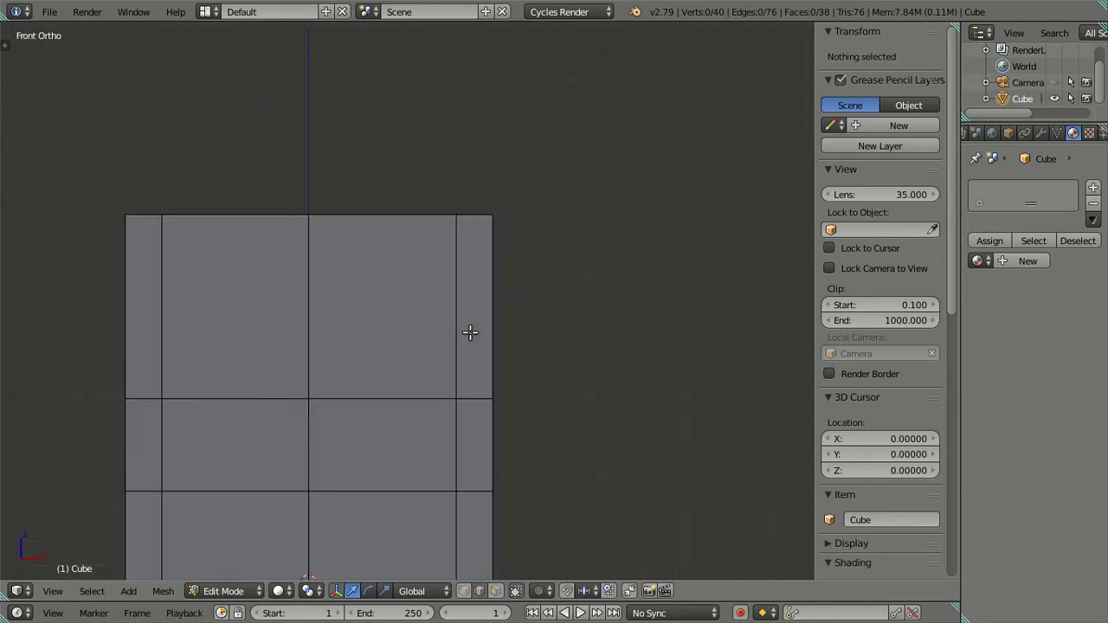
scroll(470, 333, up, 3)
Cut four even loops across the upper part, then dissolve two of them
key(ctrl+r)
scroll(478, 285, up, 2)
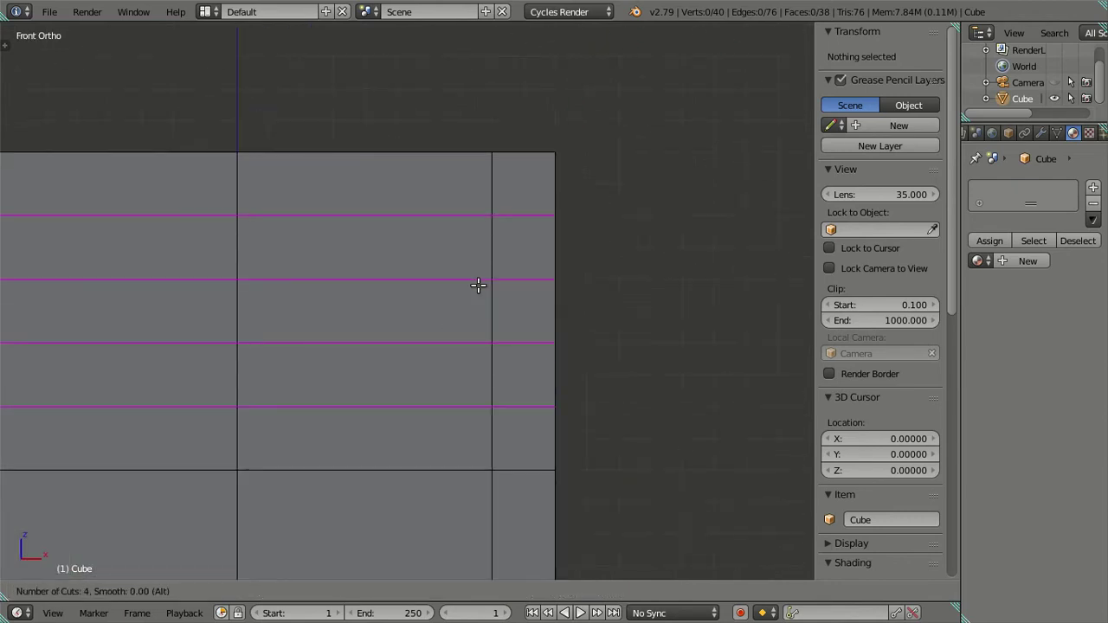
click(478, 285)
right_click(478, 285)
alt+shift+right_click(426, 216)
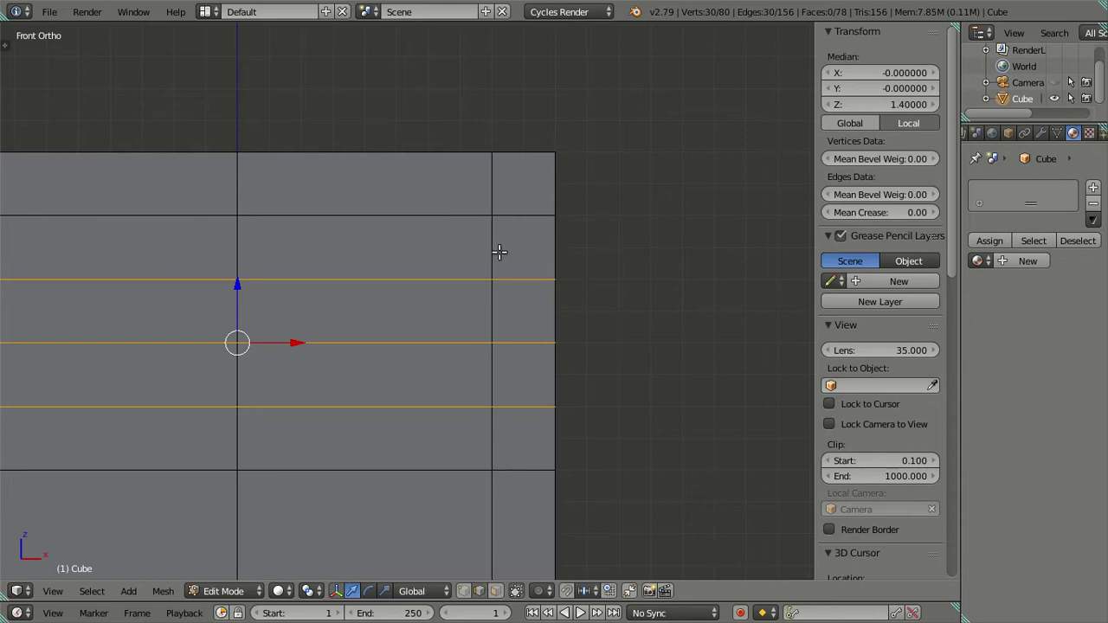
alt+shift+right_click(460, 277)
key(x)
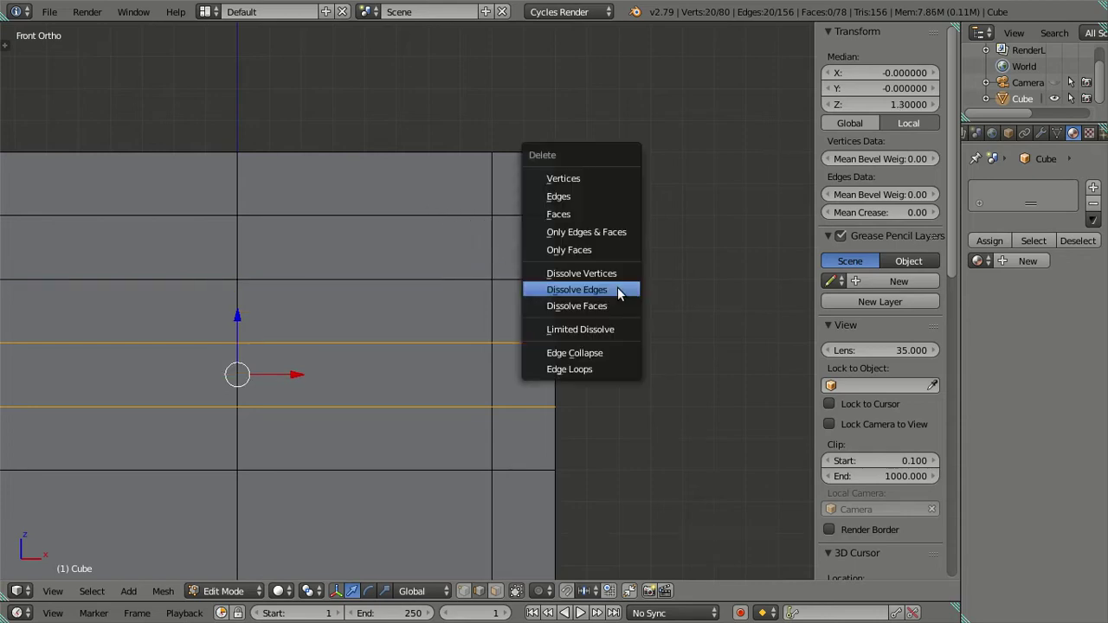
click(617, 288)
Add a loop between the top edge and the next loop, then view the right side
key(ctrl+r)
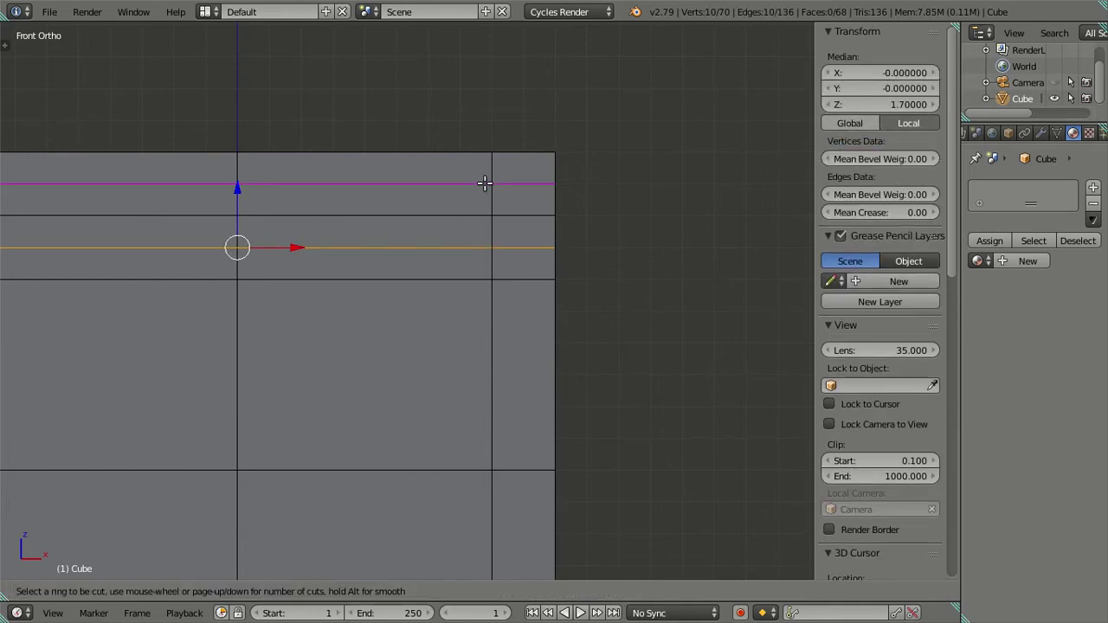
click(484, 183)
key(a)
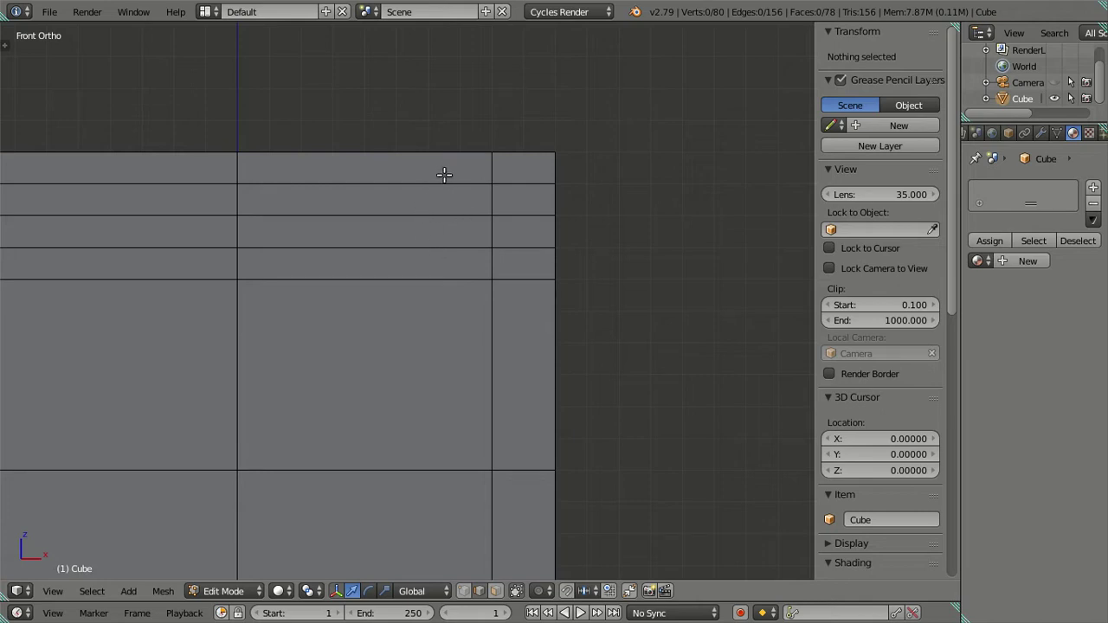
mouse_move(507, 205)
middle_down()
mouse_move(563, 257)
mouse_move(504, 265)
mouse_move(472, 292)
mouse_move(485, 327)
mouse_move(477, 346)
mouse_move(450, 279)
middle_up()
key(KP_3)
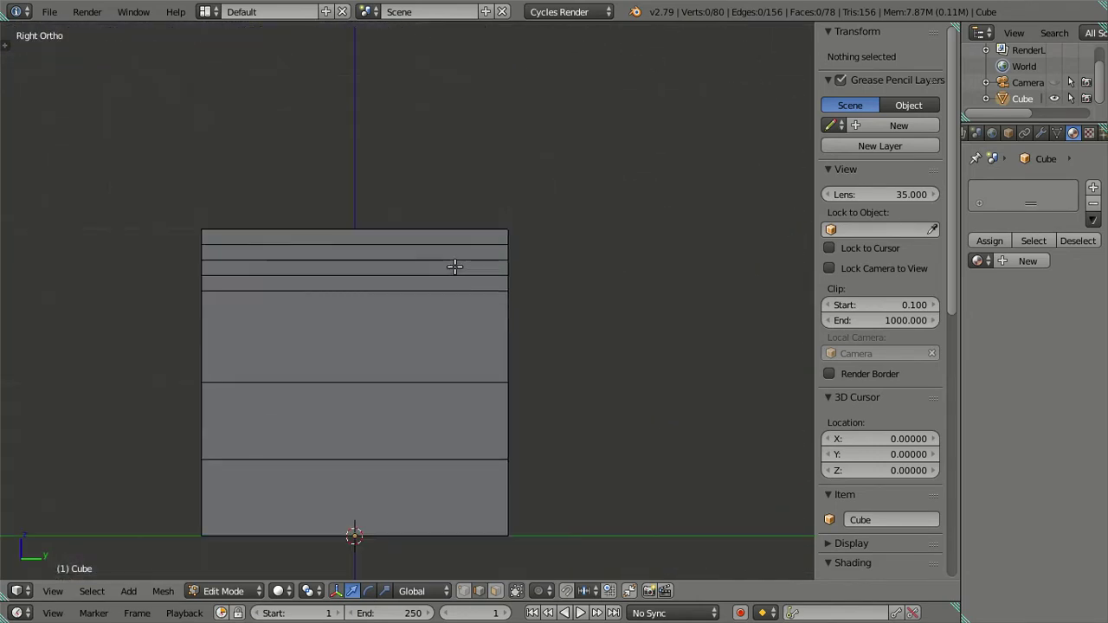
Add one centred vertical edge loop through the cube's side
key(ctrl+r)
click(357, 237)
right_click(359, 237)
scroll(508, 260, up, 1)
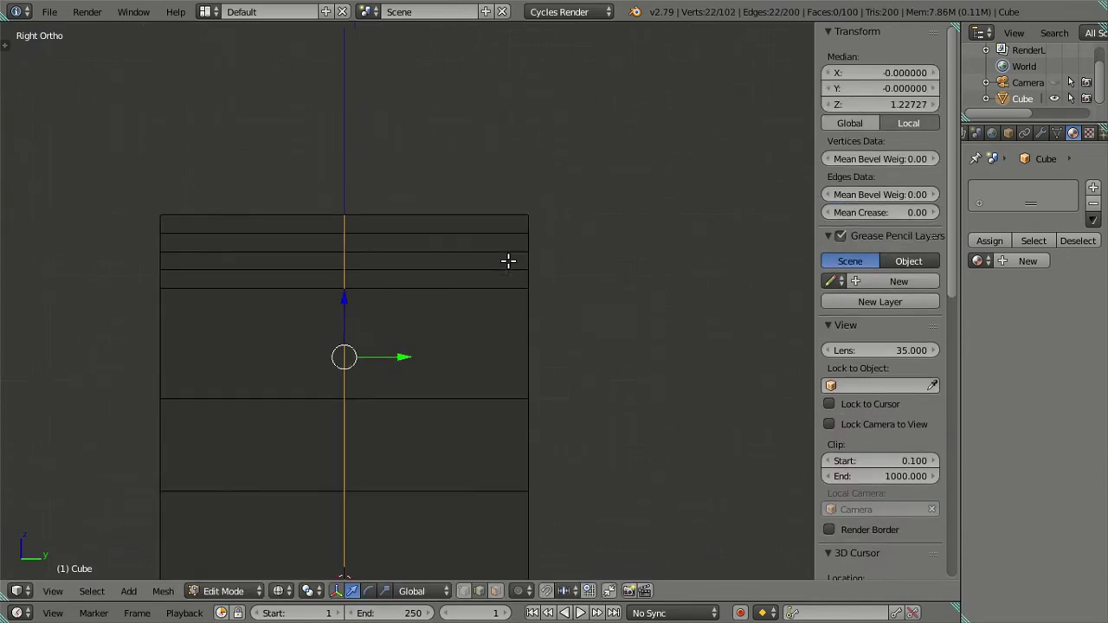
scroll(458, 240, up, 2)
key(a)
Cut nine evenly spaced edge loops across the cube's side
key(ctrl+r)
scroll(449, 210, up, 1)
scroll(453, 209, up, 2)
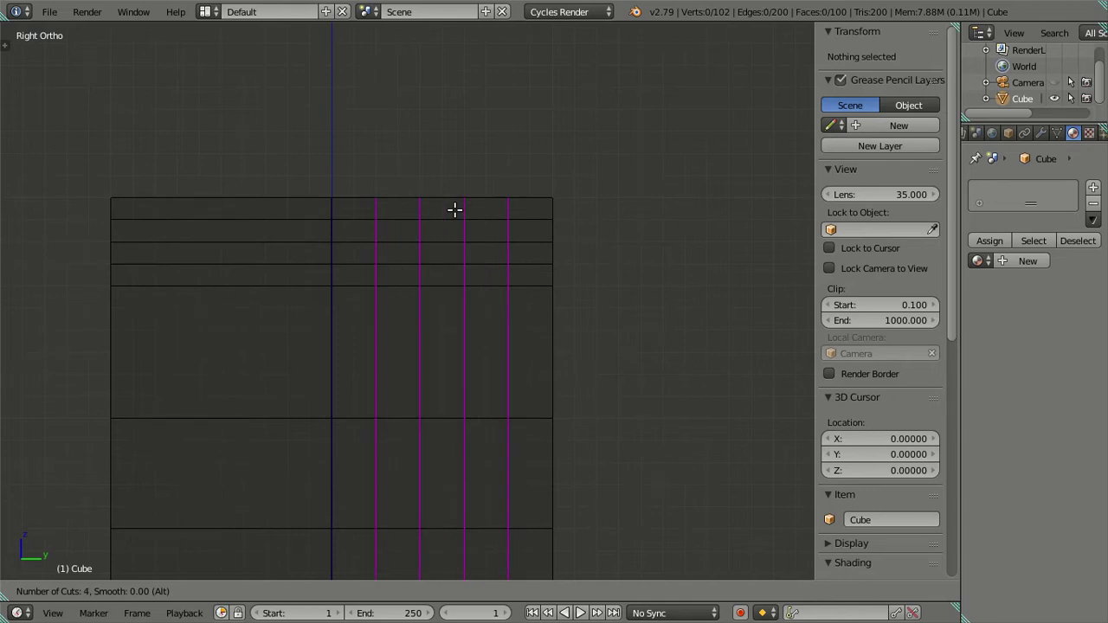
scroll(455, 210, up, 1)
scroll(455, 209, up, 1)
scroll(455, 210, up, 1)
scroll(455, 210, up, 1)
scroll(454, 209, up, 1)
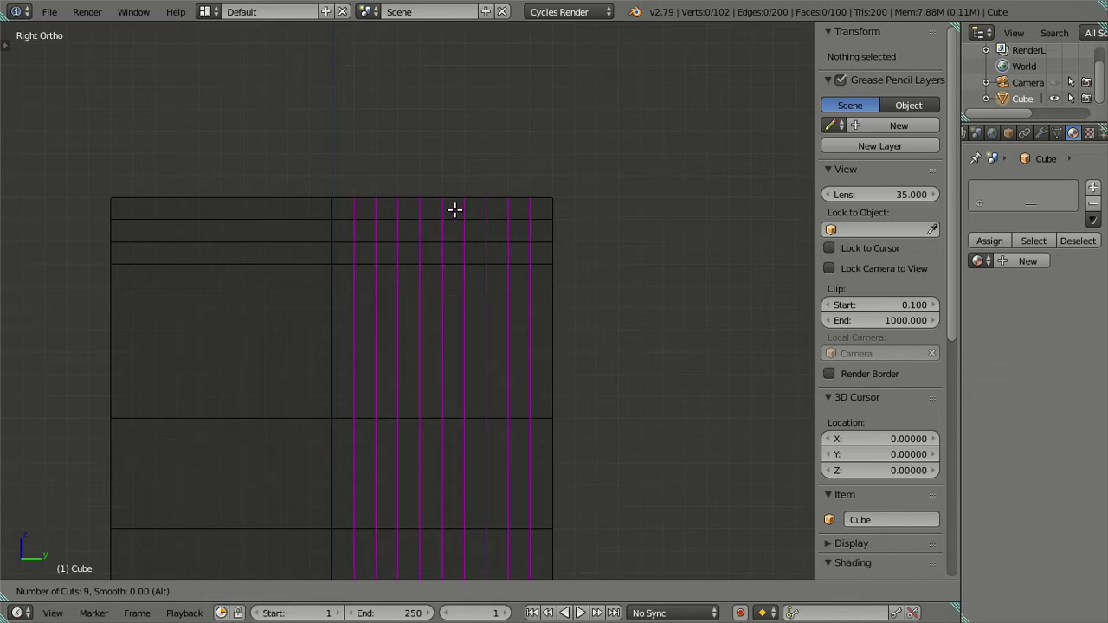
click(454, 210)
right_click(455, 209)
Dissolve the selected loop cuts and return to solid shading
scroll(520, 211, up, 2)
shift+middle_drag(569, 210, 376, 403)
scroll(397, 335, up, 3)
key(x)
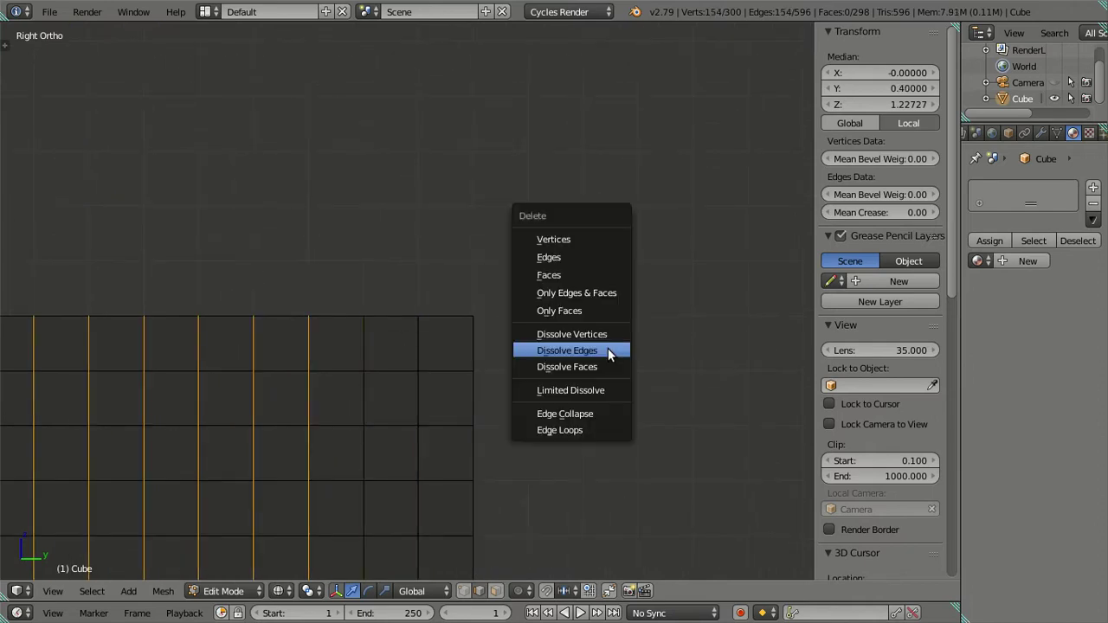
click(606, 351)
key(z)
mouse_move(505, 337)
middle_down()
mouse_move(425, 361)
mouse_move(487, 358)
mouse_move(508, 378)
mouse_move(442, 349)
mouse_move(505, 356)
mouse_move(426, 369)
middle_up()
Confirm a top edge of the cube sits at Z 2.0
scroll(386, 363, up, 3)
scroll(562, 274, up, 2)
middle_drag(562, 274, 510, 284)
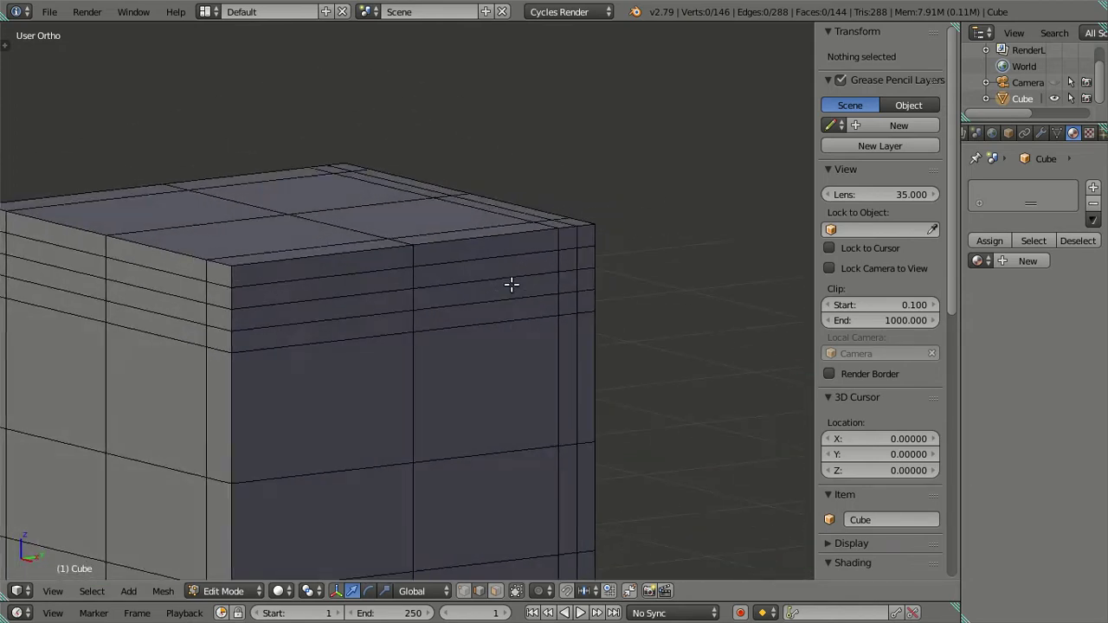
right_click(523, 236)
click(841, 104)
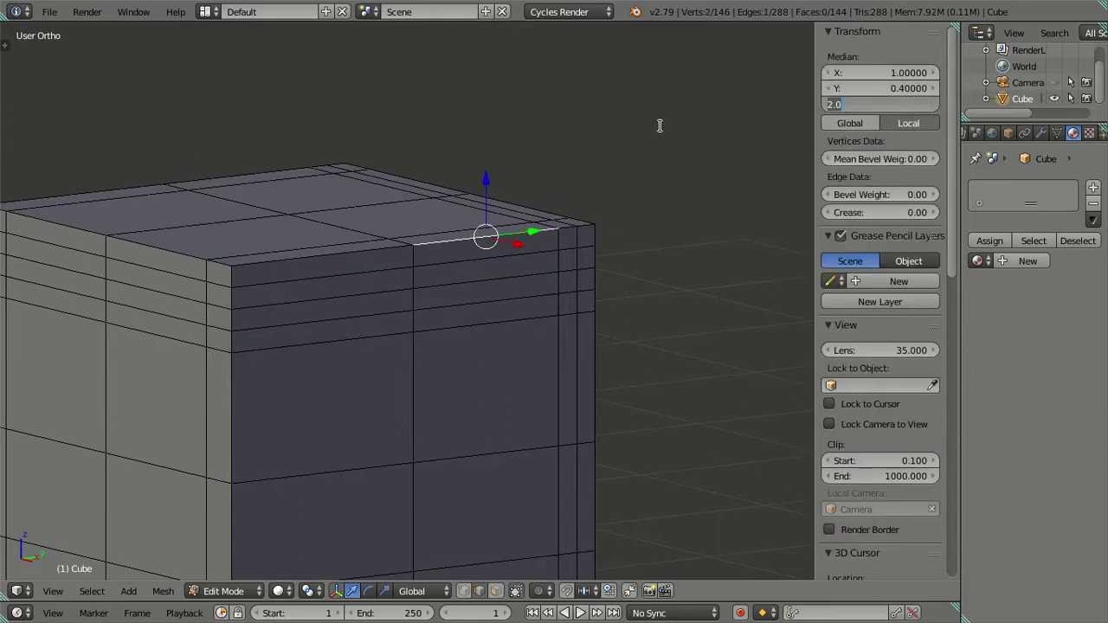
key(Return)
key(a)
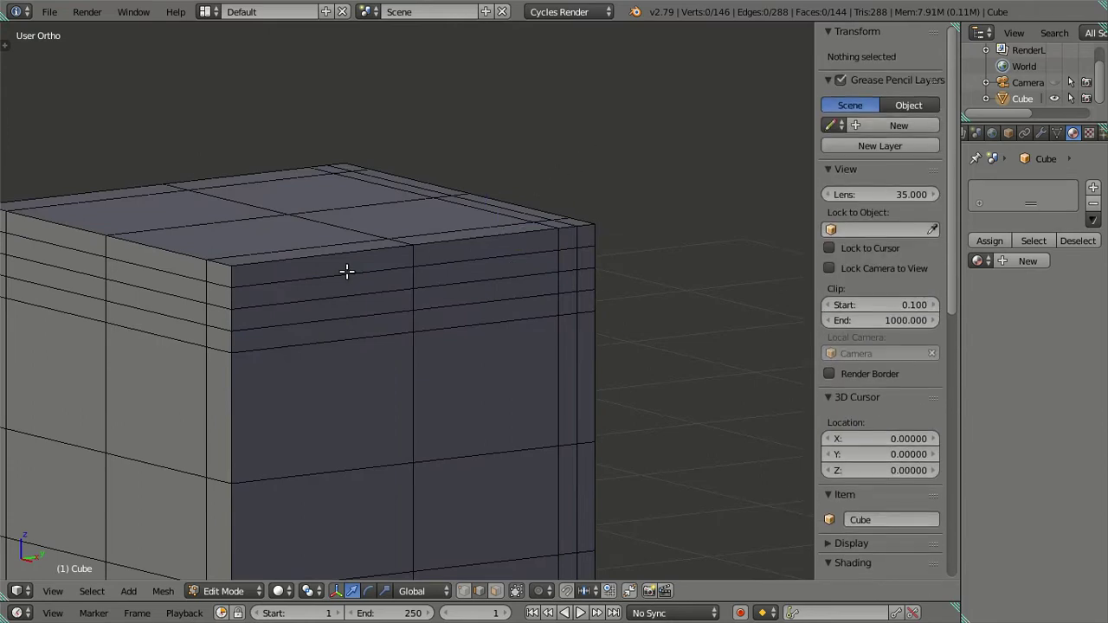
Snap the 3D cursor to the horizontal loop near the top, then dissolve that loop
alt+right_click(391, 272)
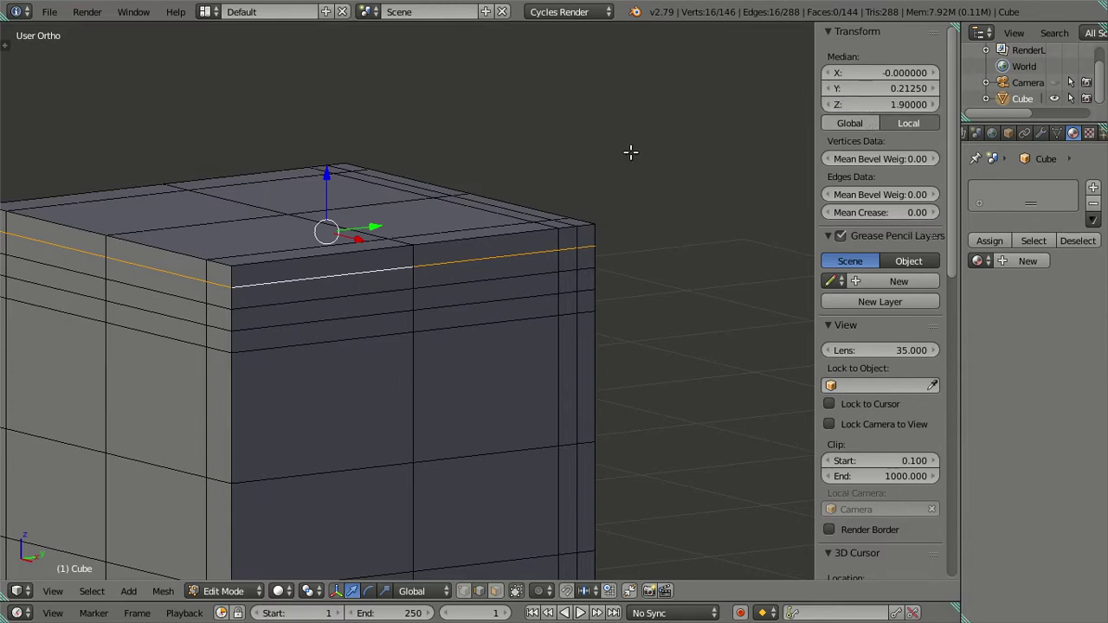
key(shift+s)
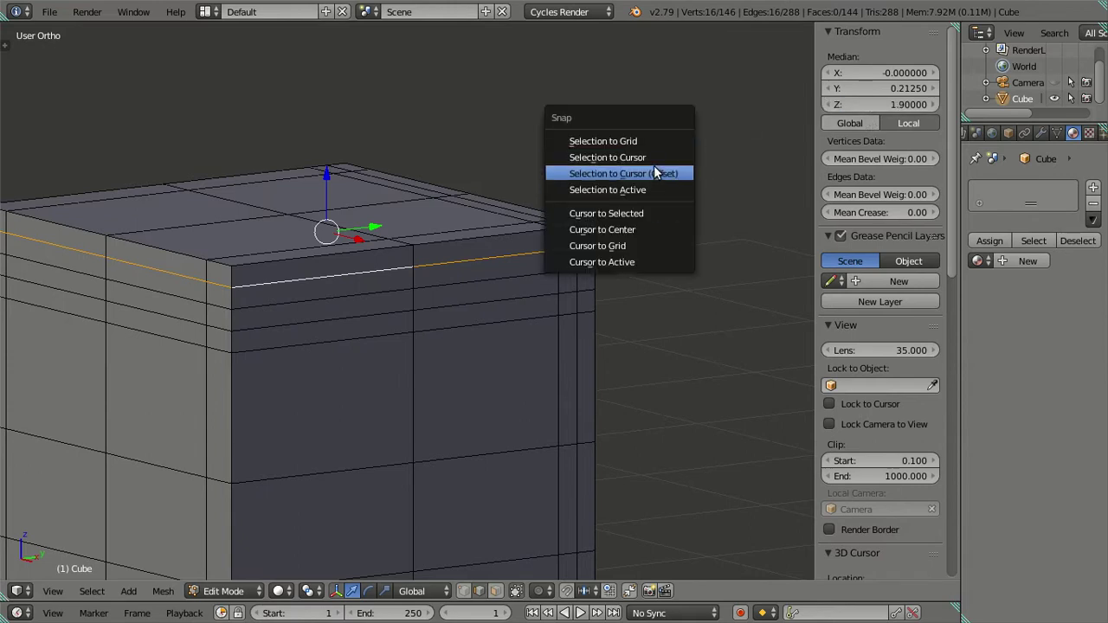
click(642, 214)
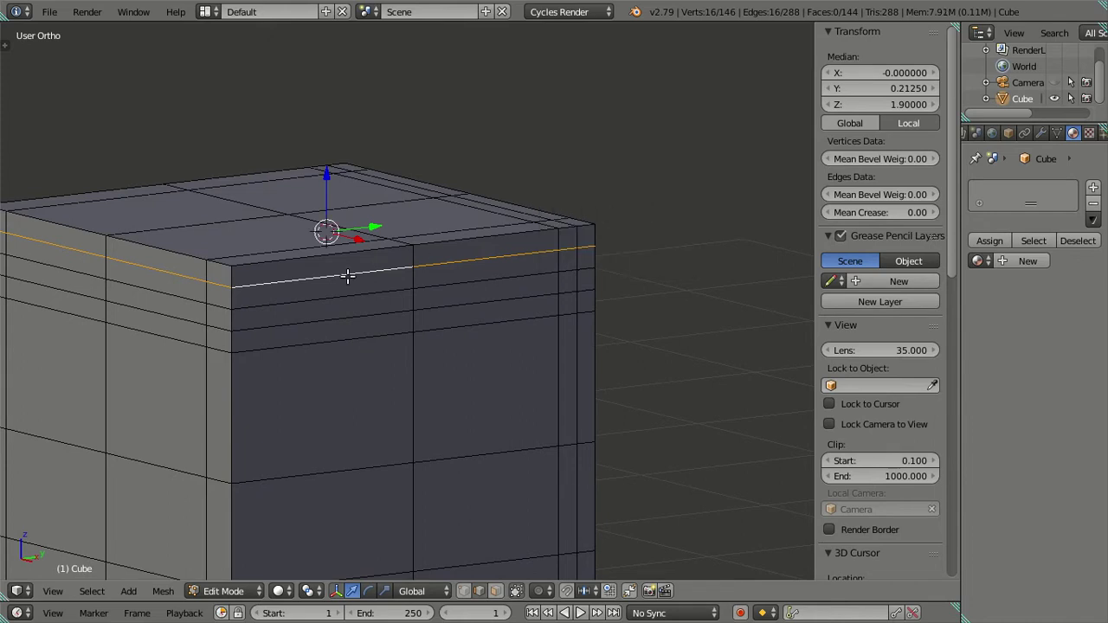
key(x)
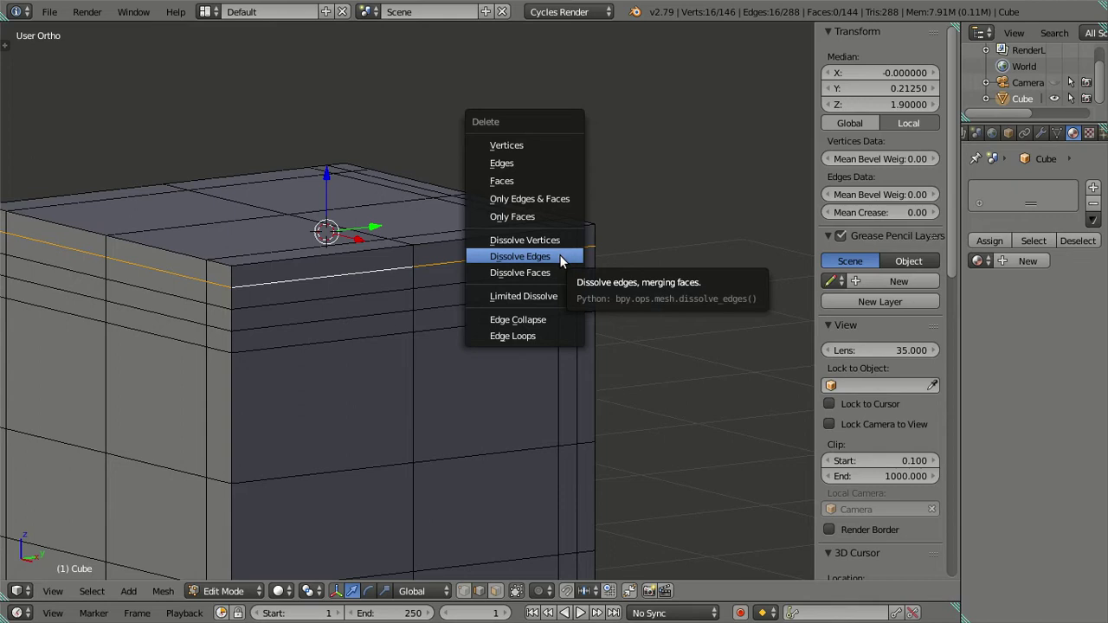
click(559, 255)
scroll(428, 266, down, 4)
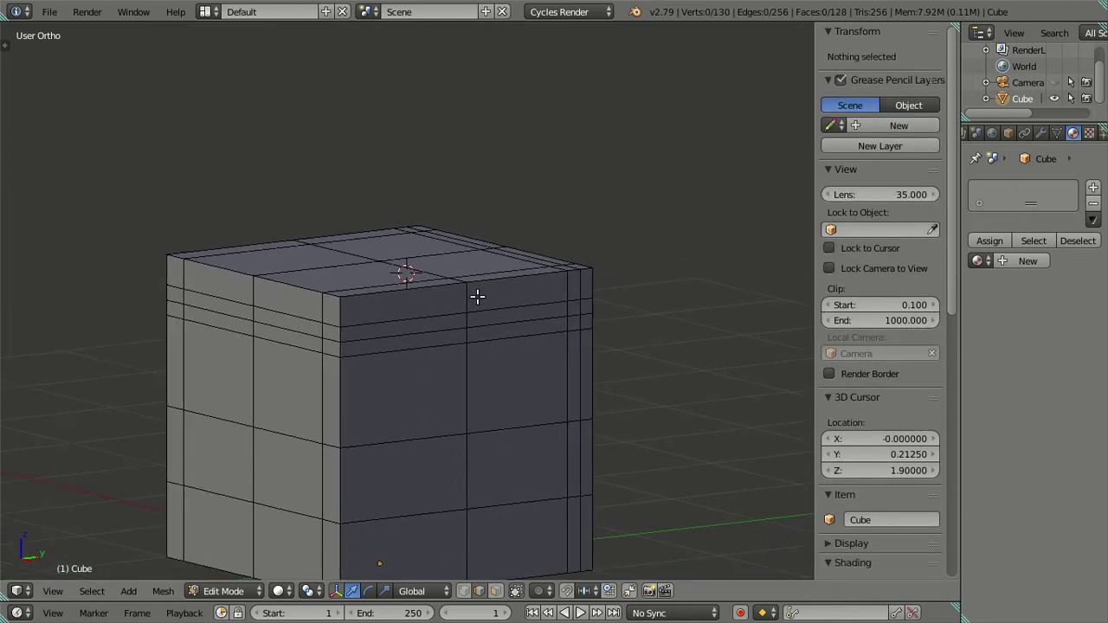
mouse_move(477, 297)
middle_down()
mouse_move(426, 317)
mouse_move(408, 280)
mouse_move(421, 326)
mouse_move(416, 307)
mouse_move(440, 325)
mouse_move(485, 324)
mouse_move(453, 330)
mouse_move(428, 297)
middle_up()
Box-select the top-edge vertices in wireframe right view, undoing a snap-to-cursor attempt
key(KP_3)
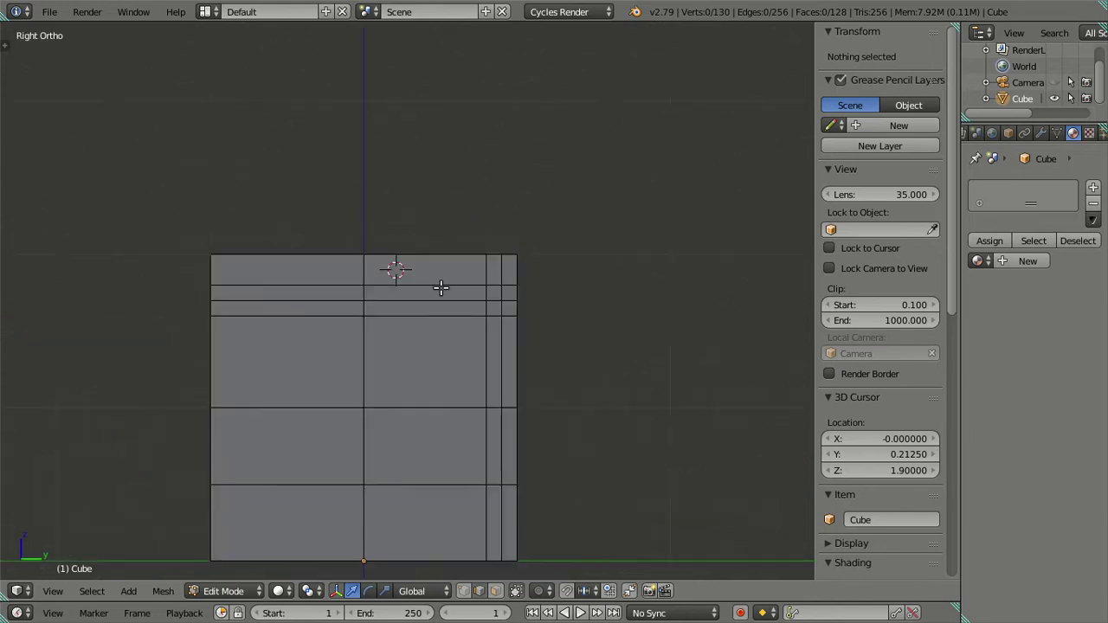
key(z)
key(b)
drag(154, 215, 586, 270)
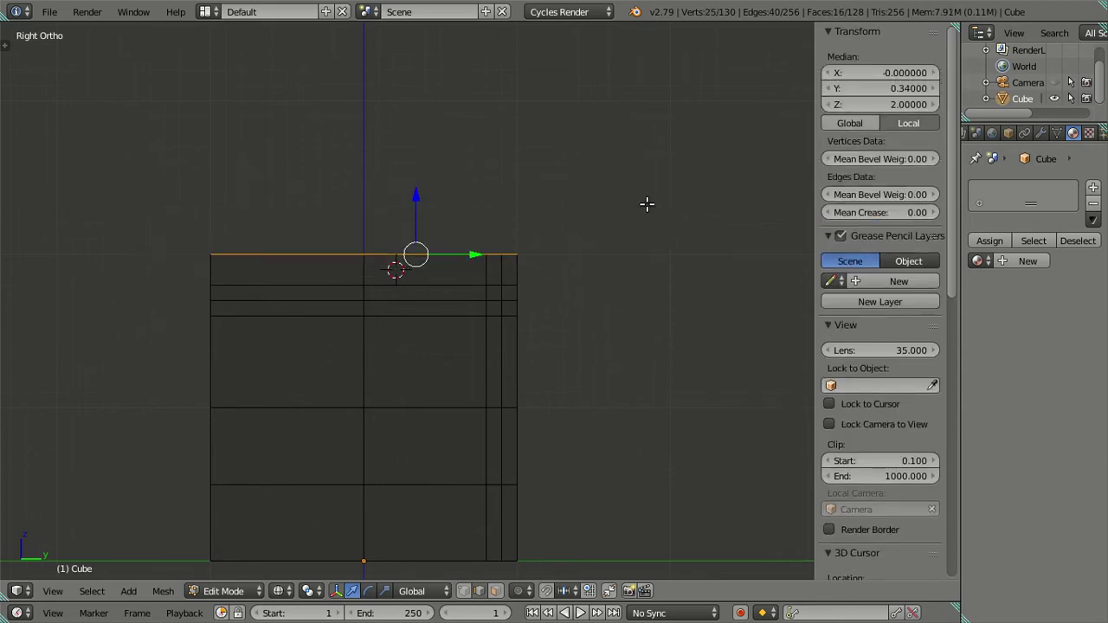
key(ctrl+s)
click(1053, 74)
key(shift+s)
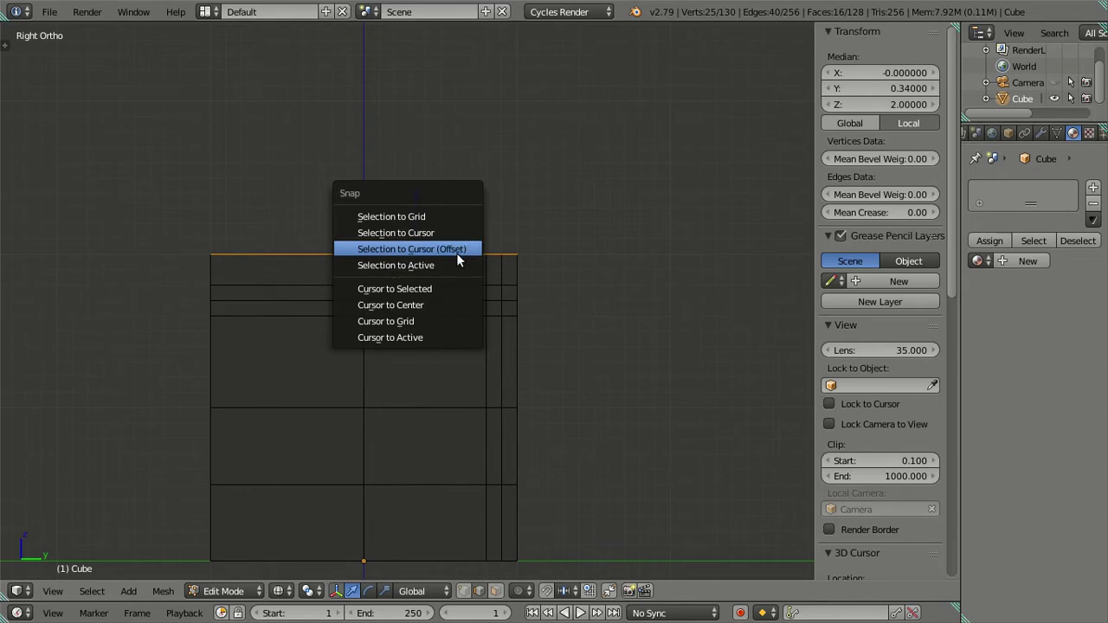
click(458, 247)
key(ctrl+z)
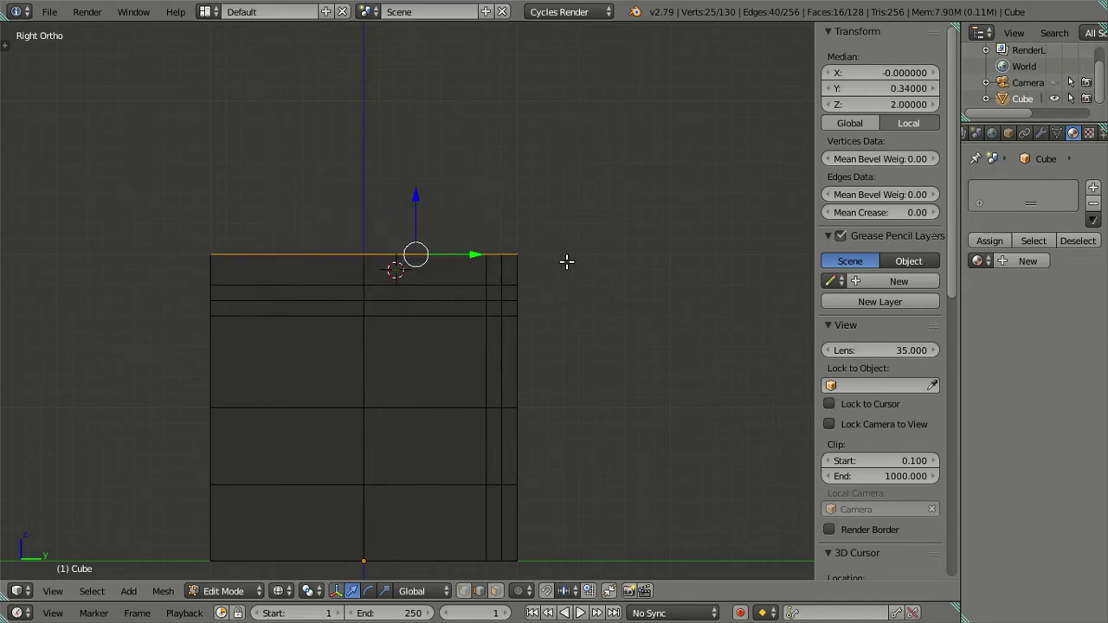
Set the selected top vertices' Median Z to 1.9
scroll(512, 284, up, 1)
scroll(512, 284, up, 1)
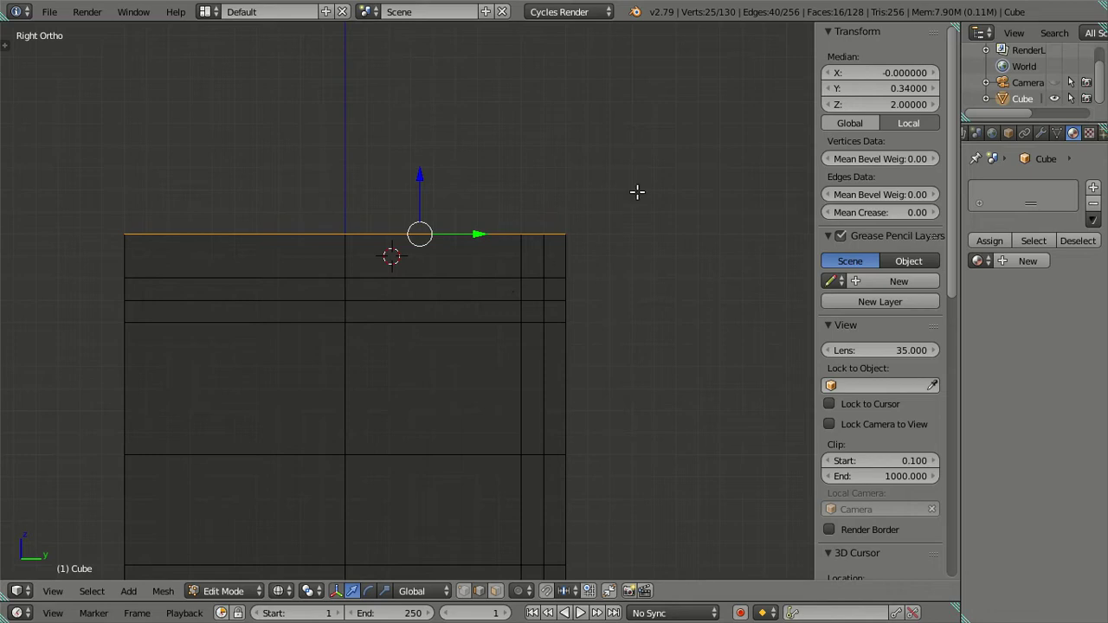
click(876, 104)
text(1.9)
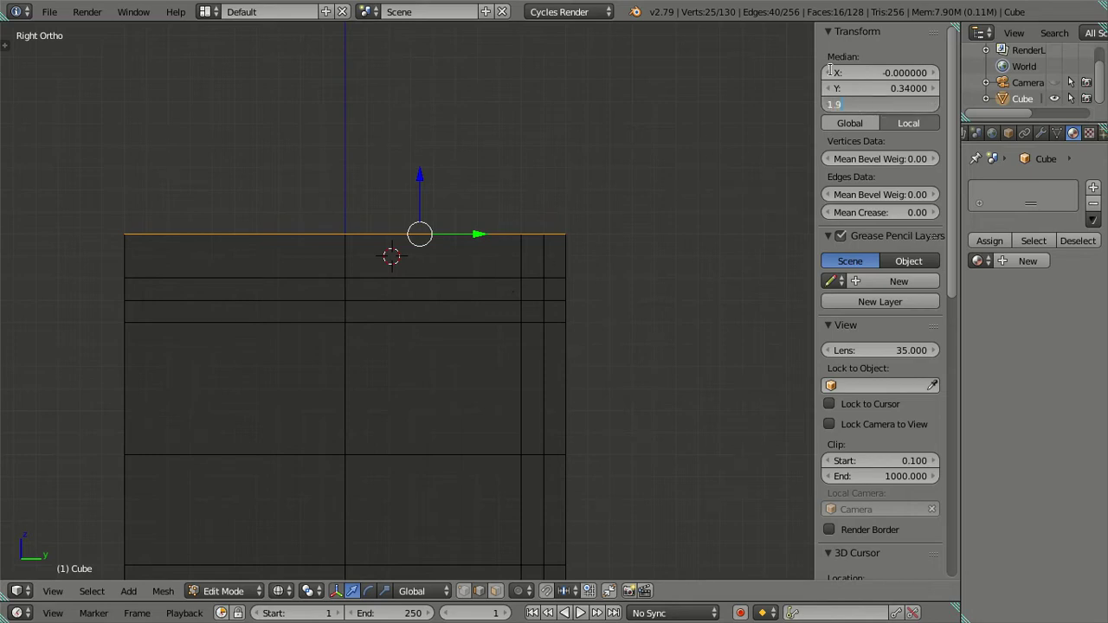
key(Return)
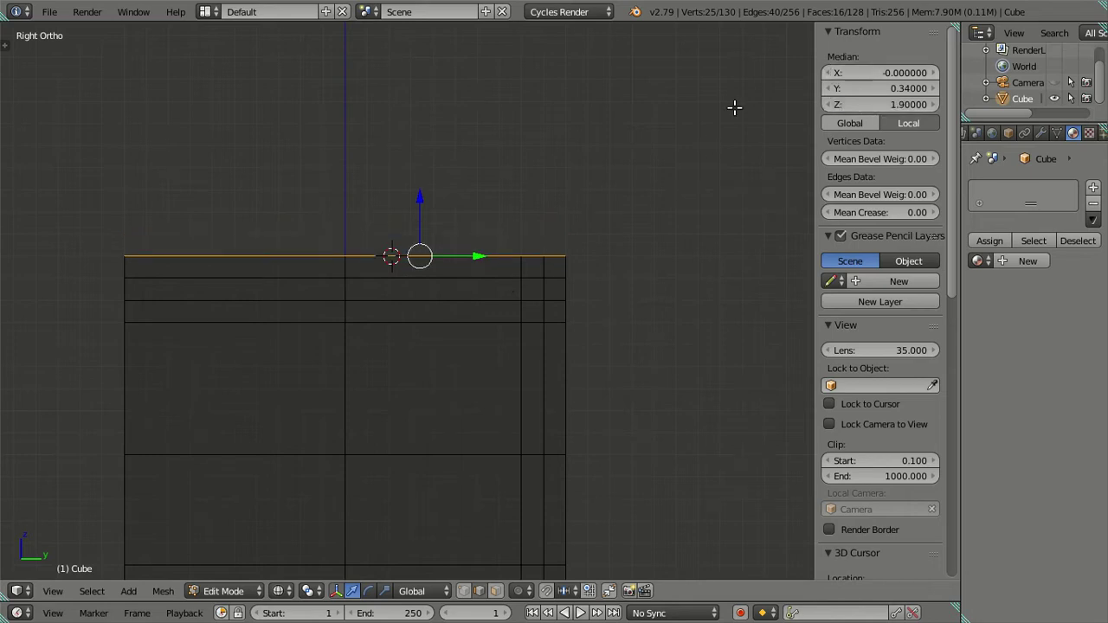
key(a)
mouse_move(446, 220)
middle_down()
mouse_move(329, 272)
mouse_move(390, 302)
mouse_move(358, 292)
mouse_move(341, 267)
middle_up()
mouse_move(544, 264)
middle_down()
mouse_move(589, 292)
mouse_move(579, 286)
mouse_move(560, 345)
middle_up()
Extrude the two face strips along the cube's top edge in face select mode
click(496, 591)
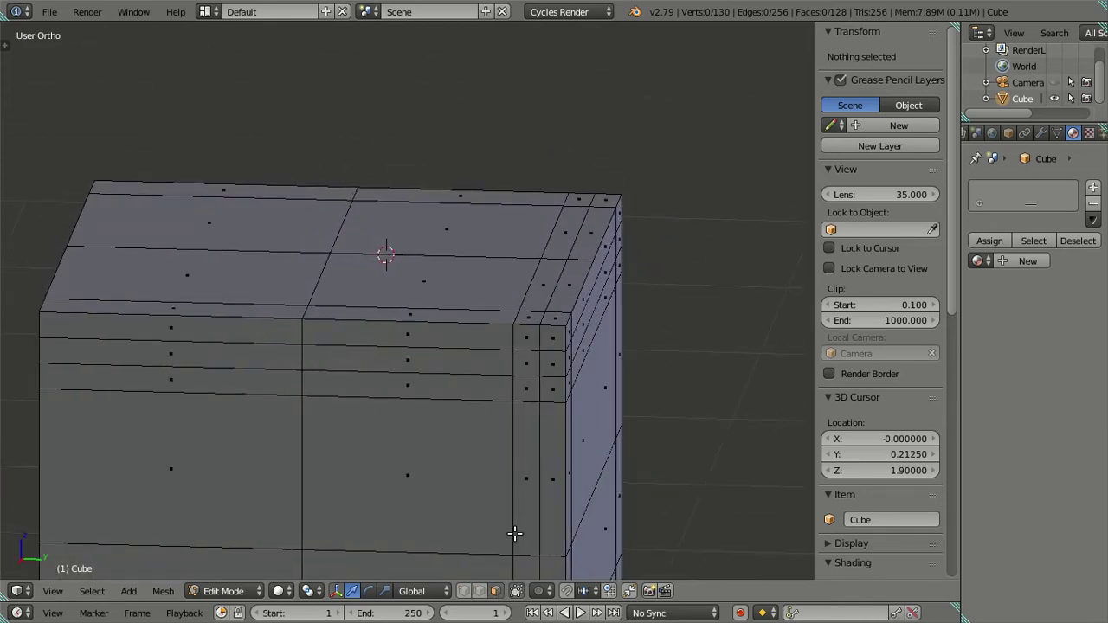
right_click(532, 313)
mouse_move(570, 245)
middle_down()
mouse_move(583, 260)
mouse_move(567, 172)
middle_up()
alt+right_click(566, 173)
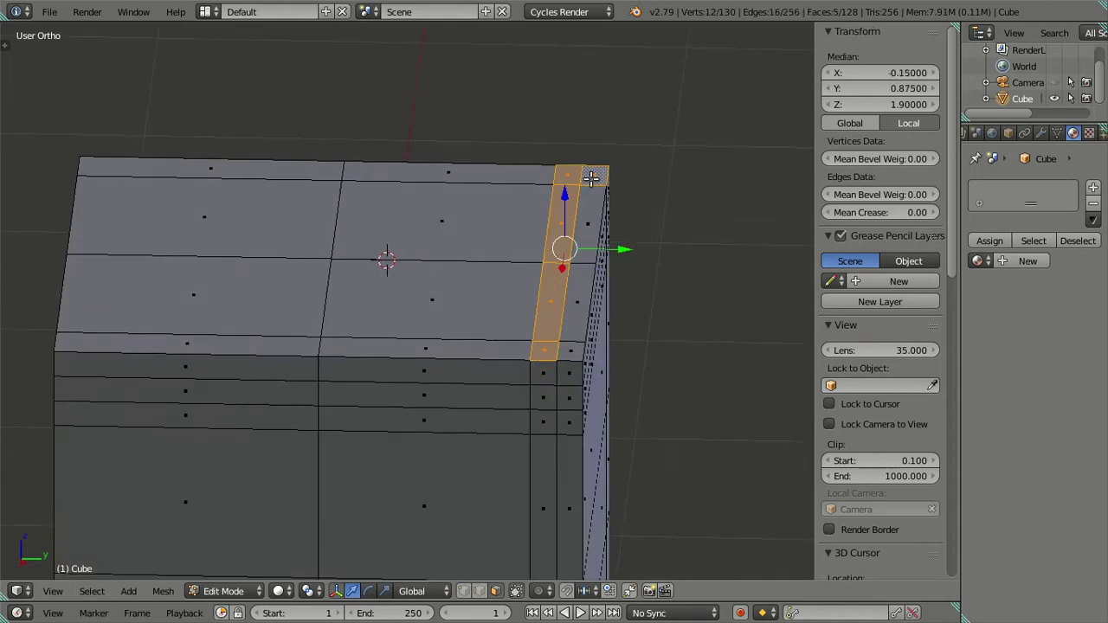
alt+shift+right_click(579, 349)
middle_drag(641, 349, 630, 310)
key(e)
key(Escape)
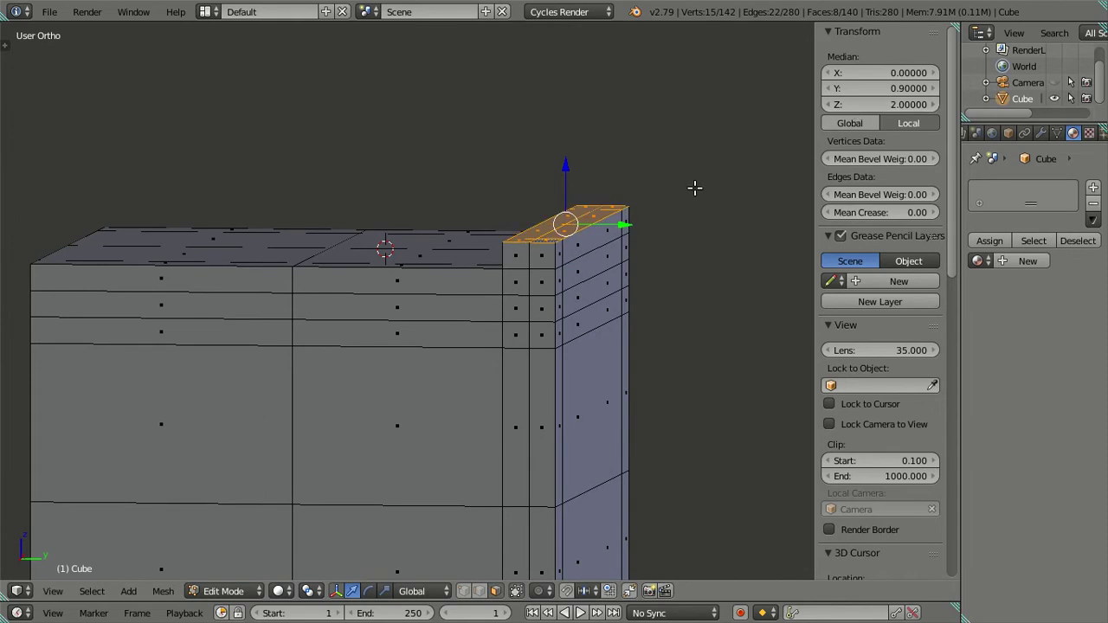
key(a)
Set a ridge edge's Y position to 0.9 in edge select mode
click(479, 591)
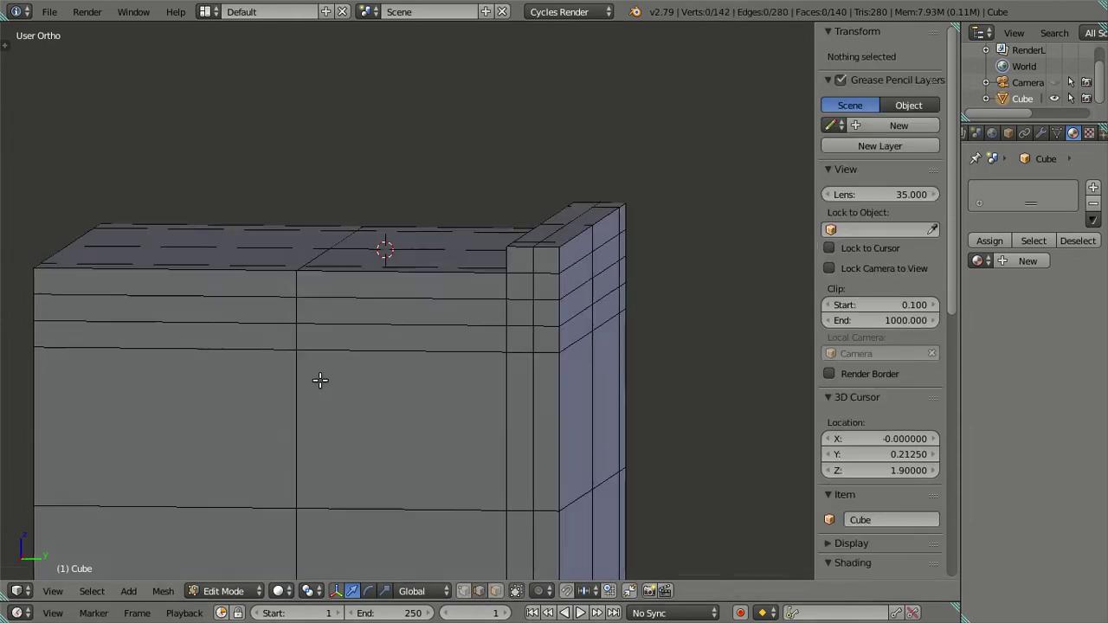
middle_drag(320, 383, 353, 389)
scroll(608, 303, up, 1)
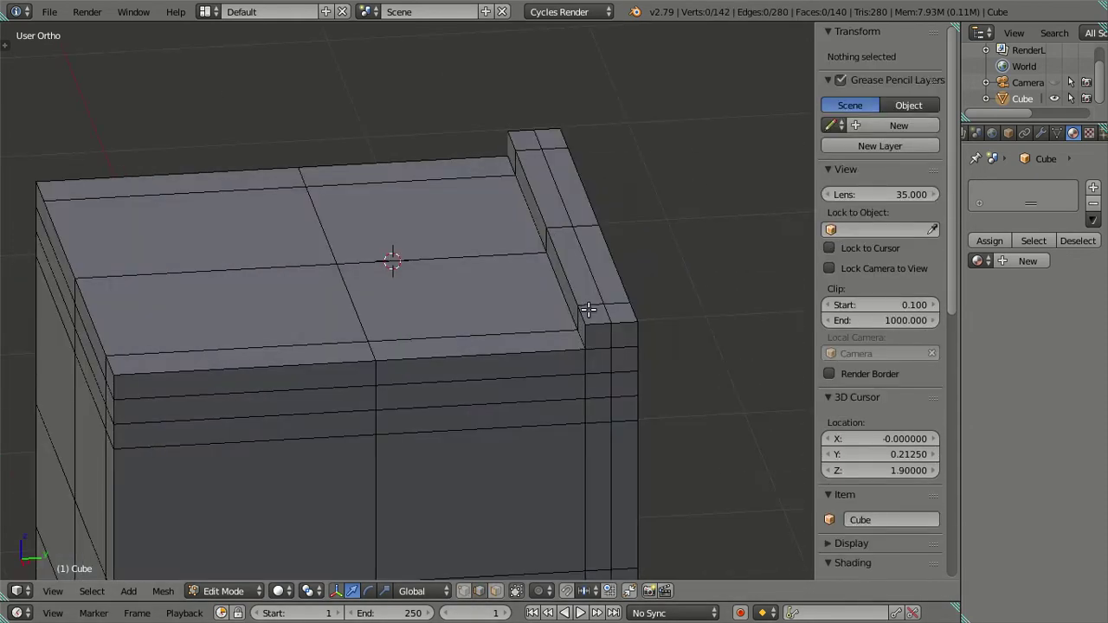
shift+middle_drag(587, 309, 445, 329)
scroll(556, 296, up, 1)
right_click(556, 296)
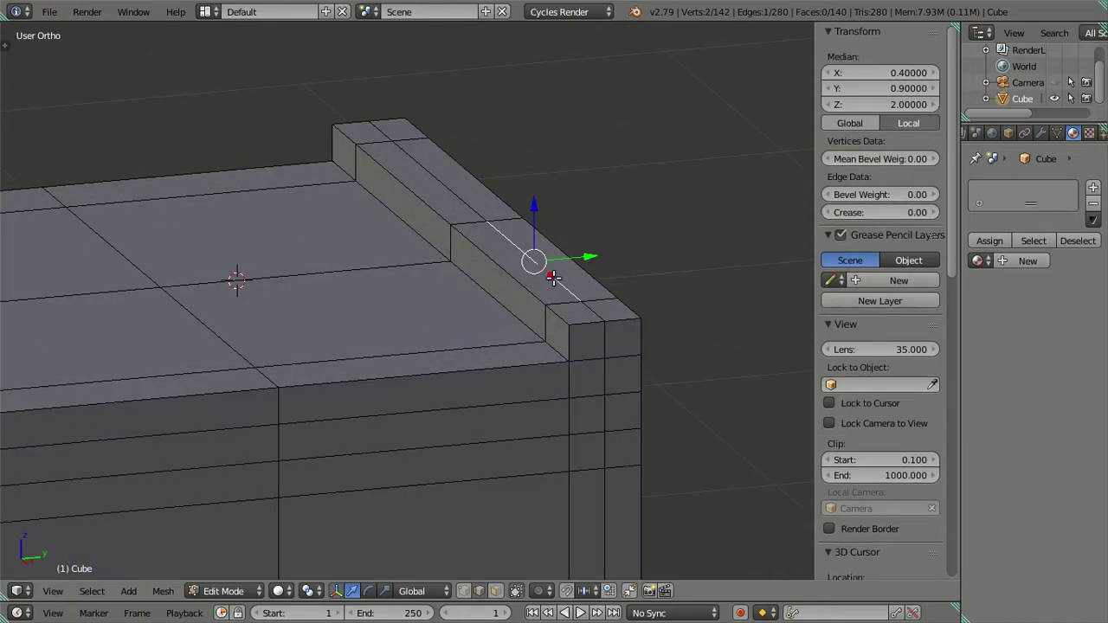
click(854, 89)
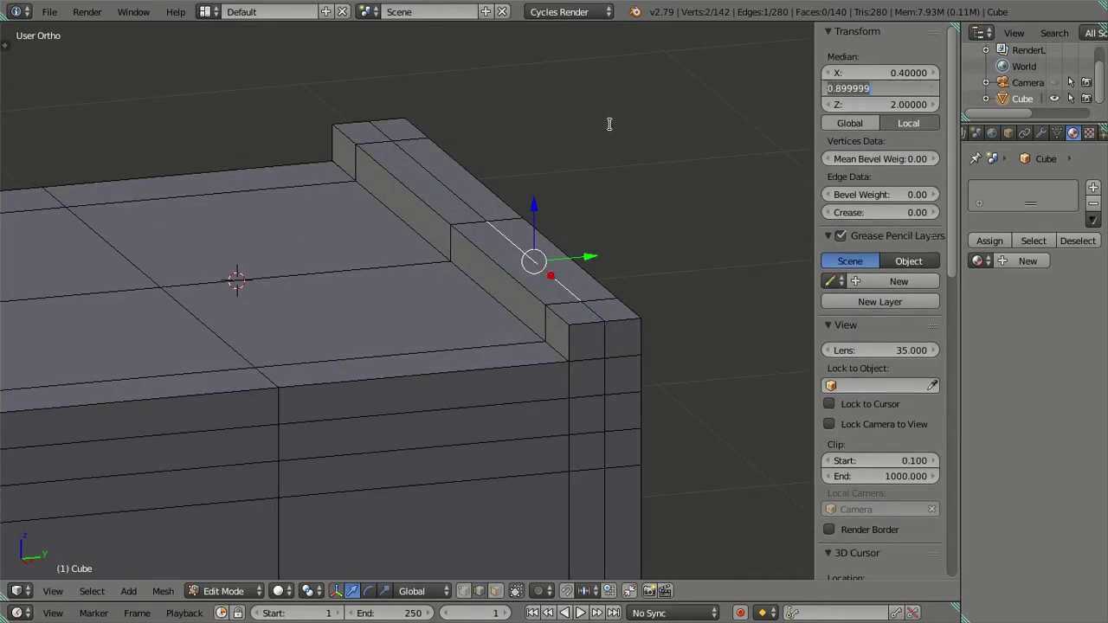
key(Return)
Dissolve a vertical edge loop on the cube
key(a)
alt+right_click(608, 400)
key(x)
click(658, 391)
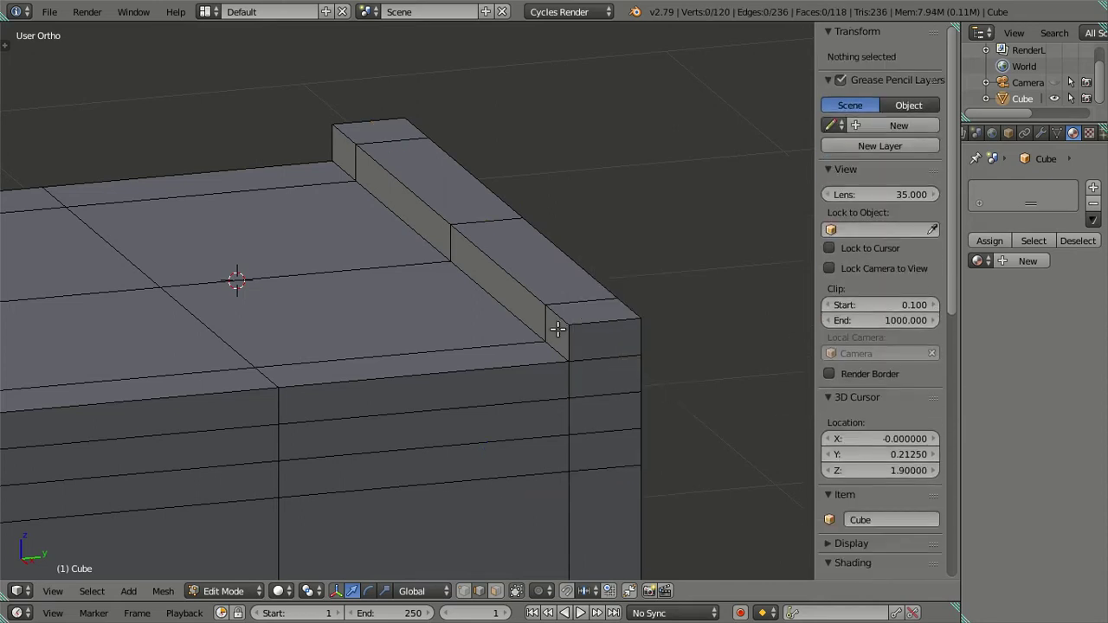
Move the ridge's top edge loop to Y 0.9, undoing and redoing to compare
right_click(557, 329)
alt+right_click(355, 147)
click(878, 89)
text(0.9)
key(Return)
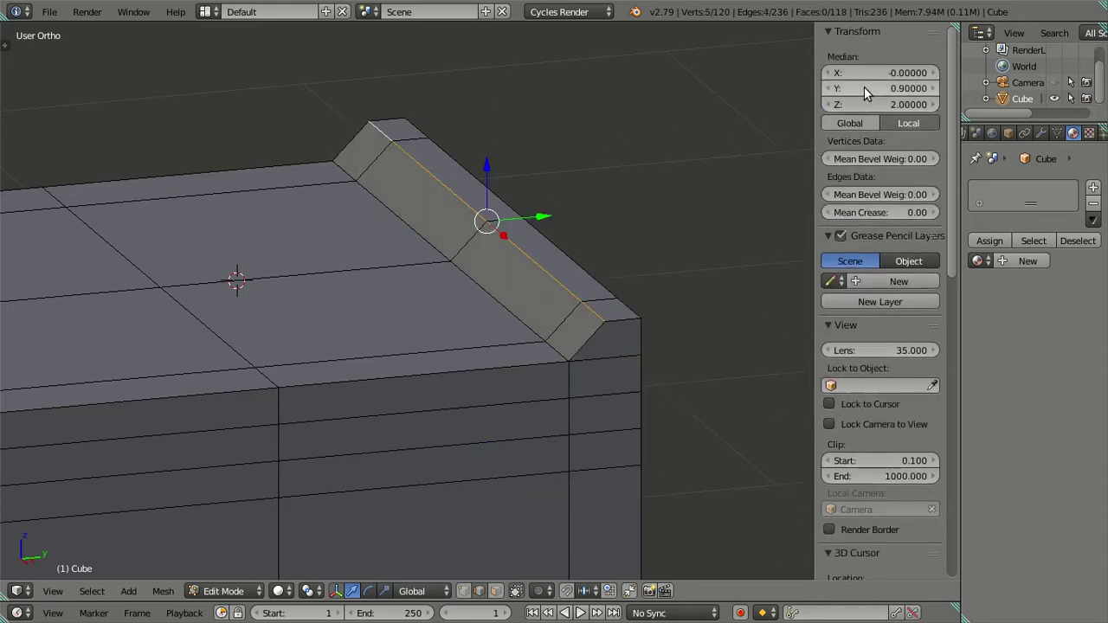
key(a)
middle_drag(507, 291, 537, 297)
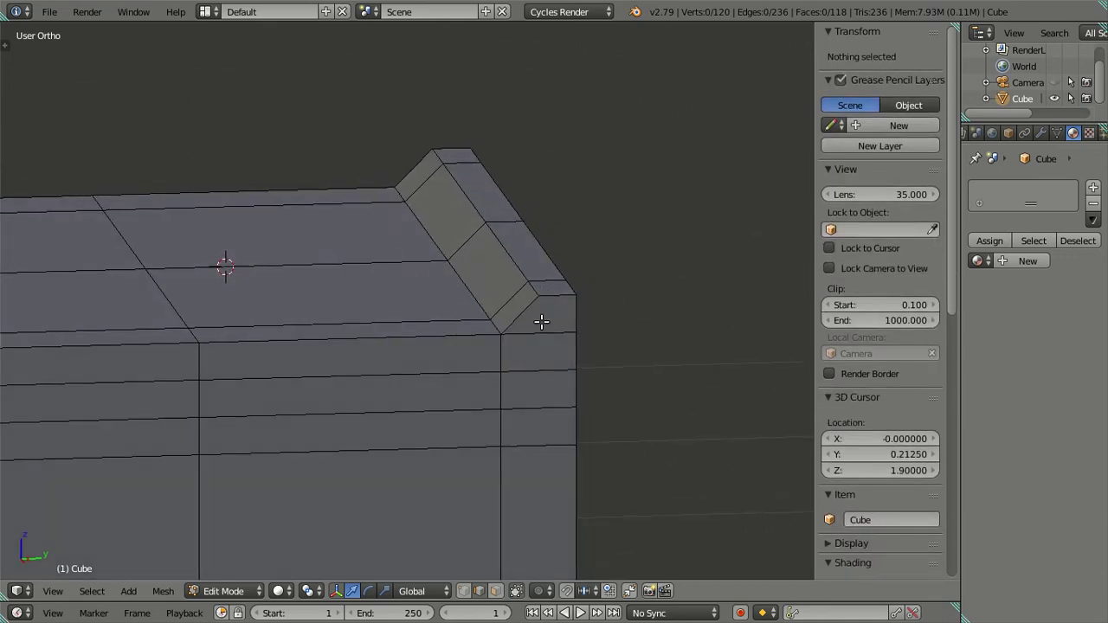
key(ctrl+z)
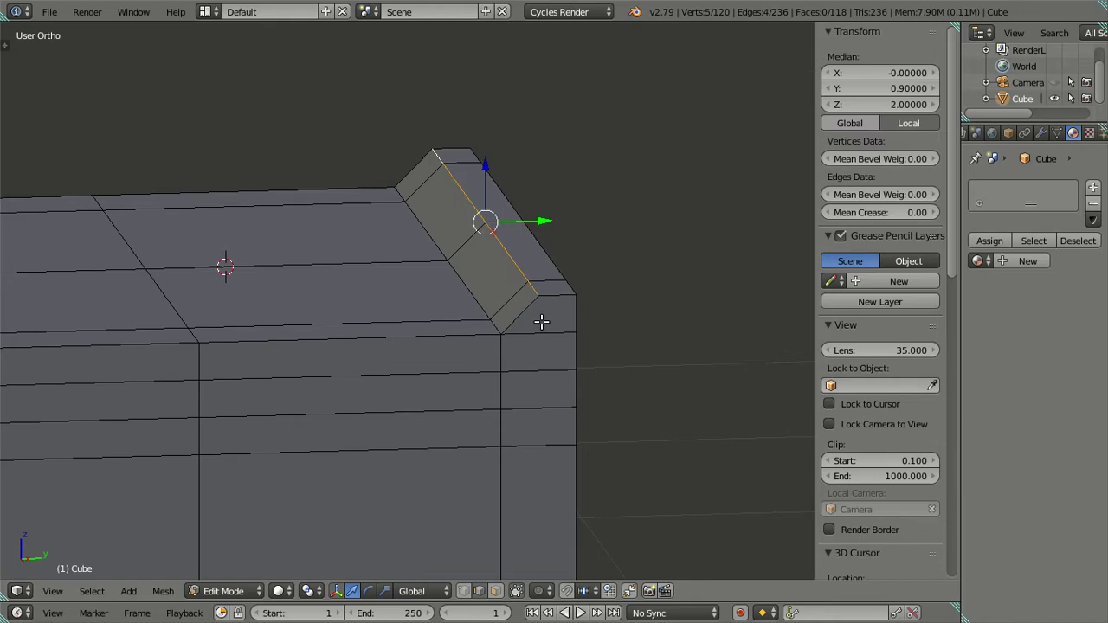
key(ctrl+z)
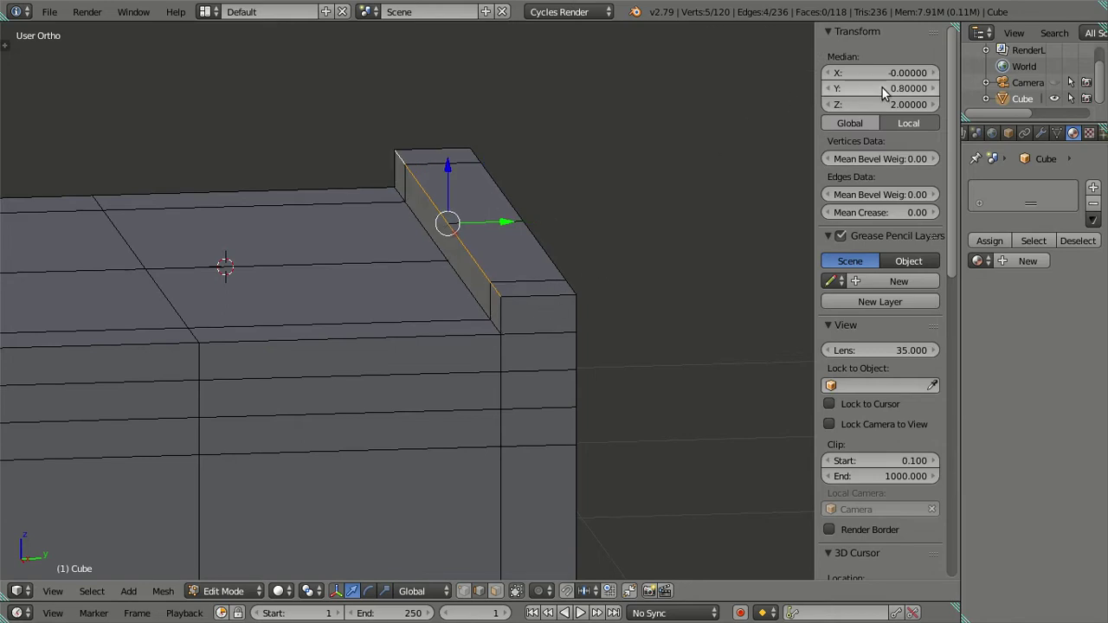
key(ctrl+shift+z)
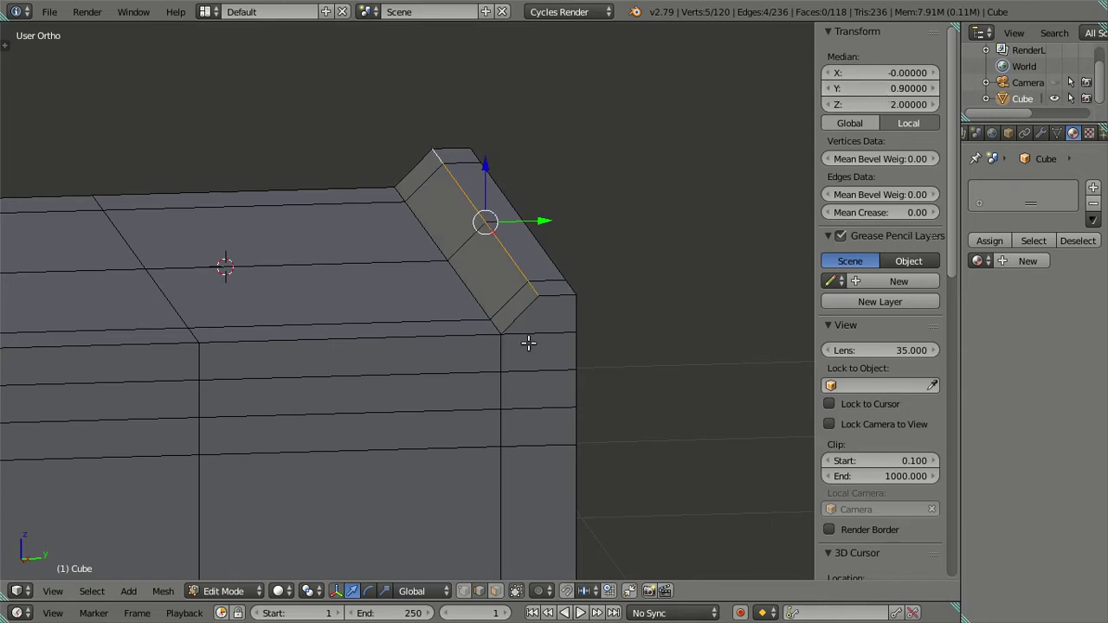
Check the rim in wireframe and put it back at its earlier position
key(a)
alt+right_click(499, 490)
key(z)
key(z)
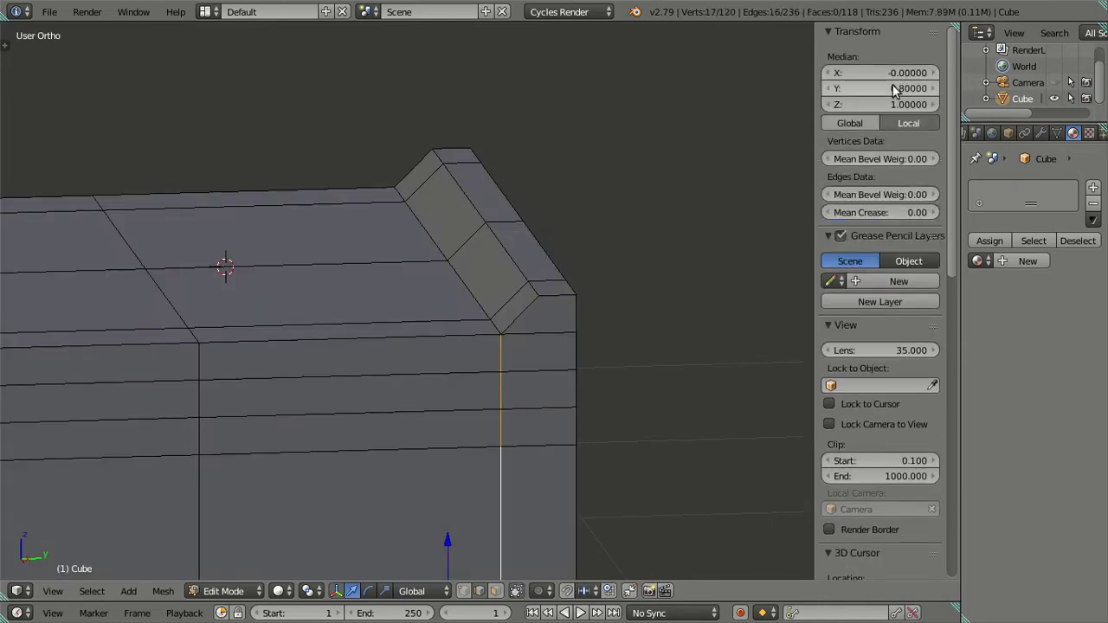
ctrl+scroll(894, 89, up, 1)
middle_drag(539, 320, 554, 337)
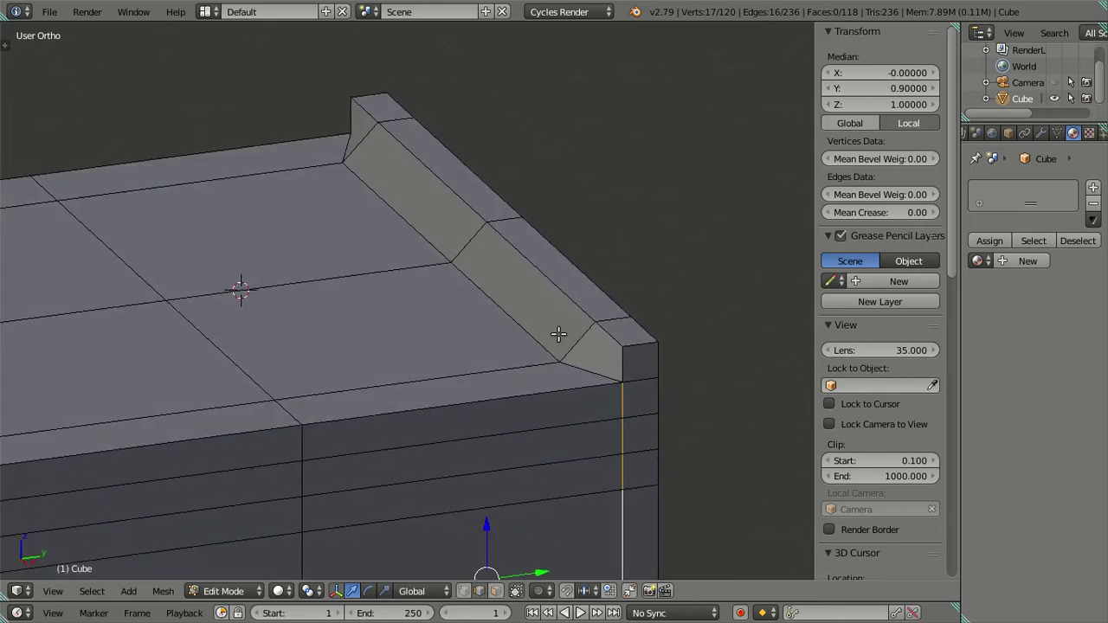
key(ctrl+z)
shift+click(467, 299)
shift+click(408, 208)
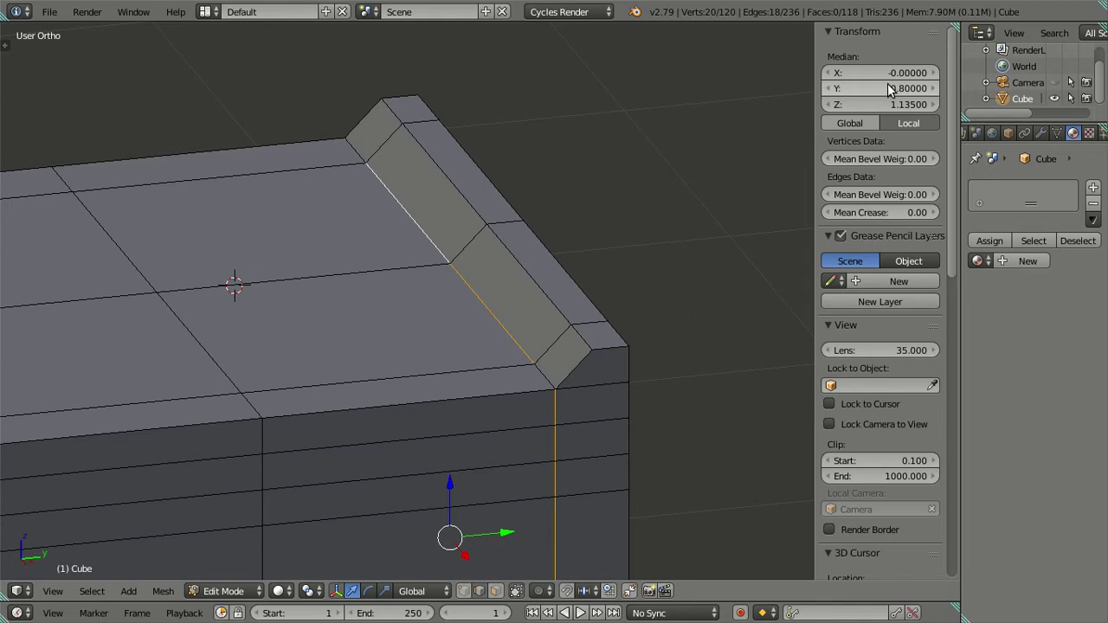
key(a)
middle_drag(563, 347, 575, 322)
Discard a trial centred loop cut across the rim
key(ctrl+r)
click(575, 298)
right_click(575, 298)
click(881, 88)
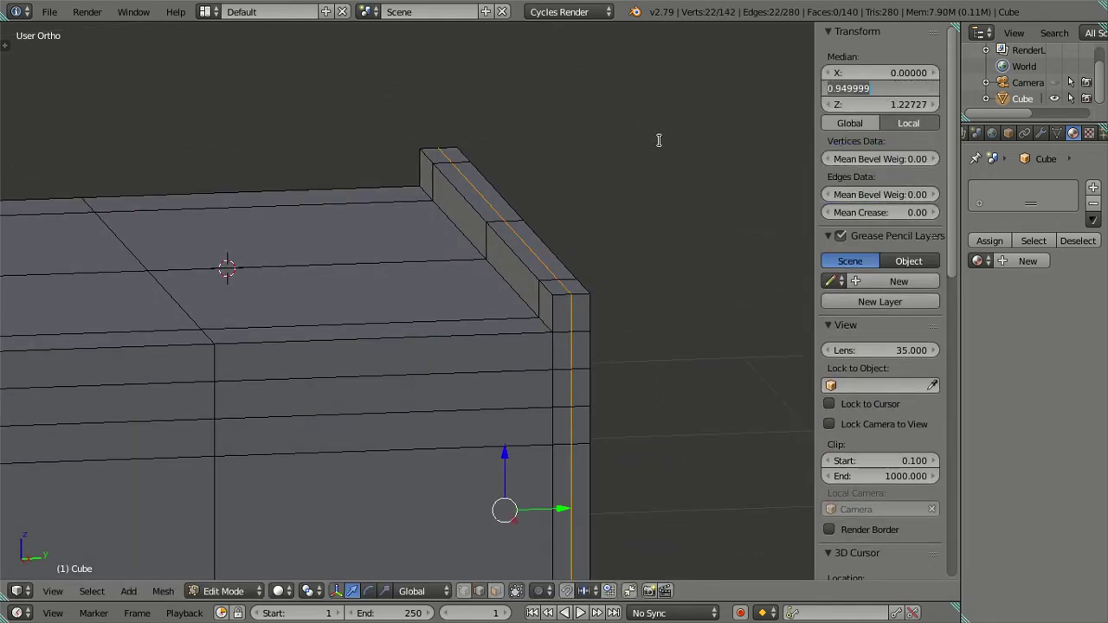
key(Escape)
key(ctrl+z)
Clear the rim vertex selection and return to Object Mode
right_click(544, 286)
ctrl+right_click(430, 157)
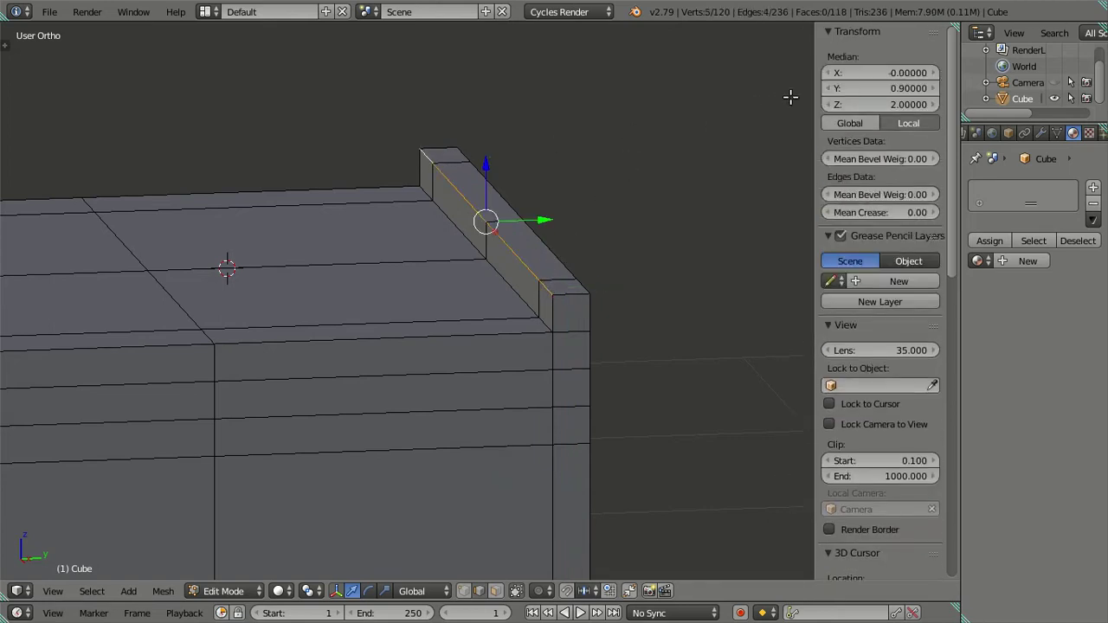
key(a)
middle_drag(507, 303, 529, 359)
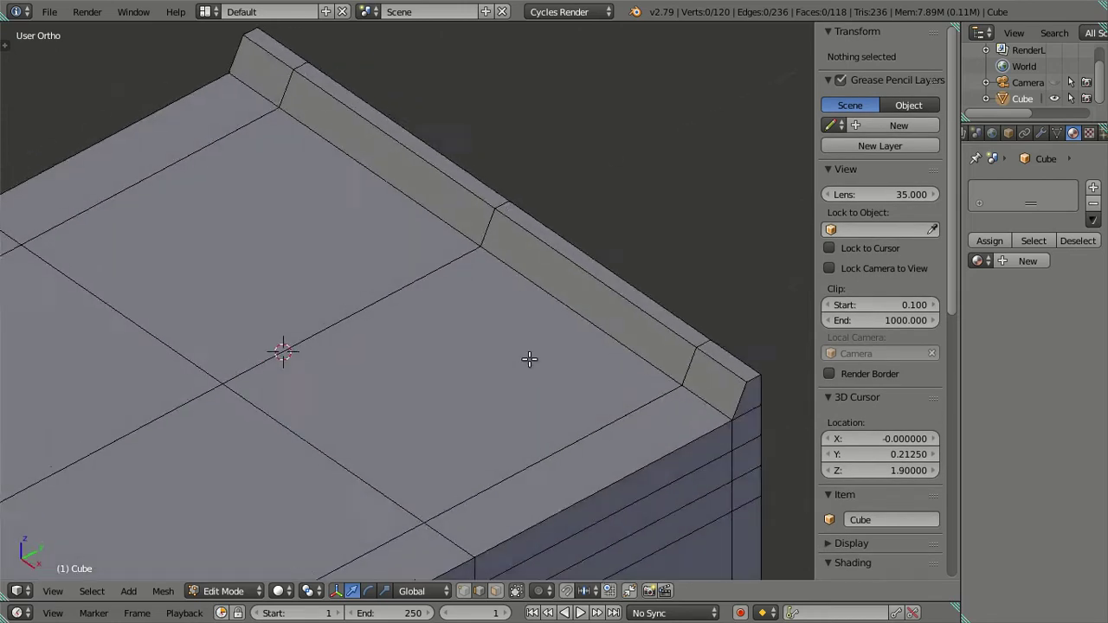
key(Tab)
scroll(529, 359, down, 5)
mouse_move(410, 407)
middle_down()
mouse_move(626, 379)
mouse_move(530, 388)
mouse_move(539, 285)
mouse_move(517, 304)
mouse_move(447, 308)
mouse_move(415, 285)
mouse_move(470, 280)
middle_up()
Put the cube in Edit Mode and frame its front in front view
right_click(447, 308)
key(Tab)
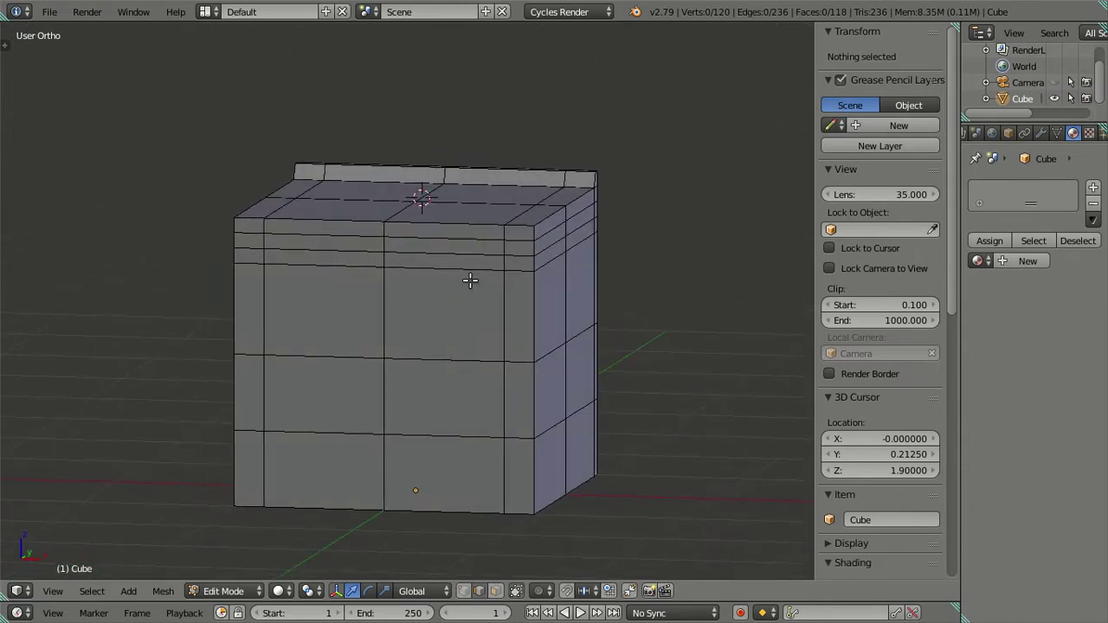
key(KP_1)
scroll(532, 285, up, 2)
scroll(540, 279, up, 1)
shift+middle_drag(539, 280, 403, 393)
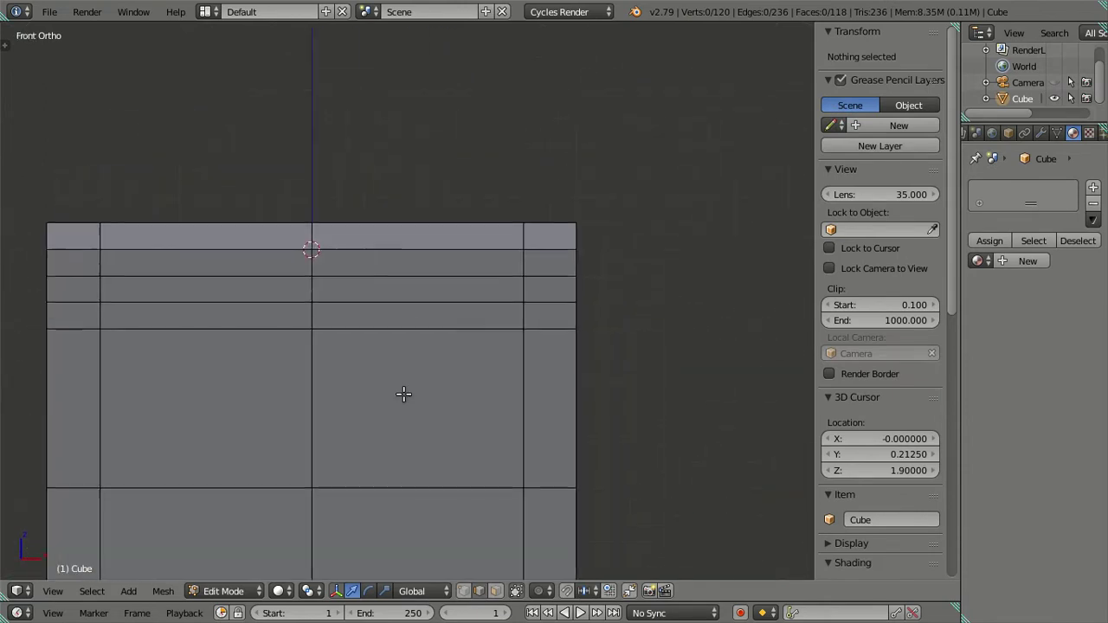
Dissolve the middle horizontal edge loop on the cube's front
right_click(416, 275)
key(x)
key(Escape)
key(a)
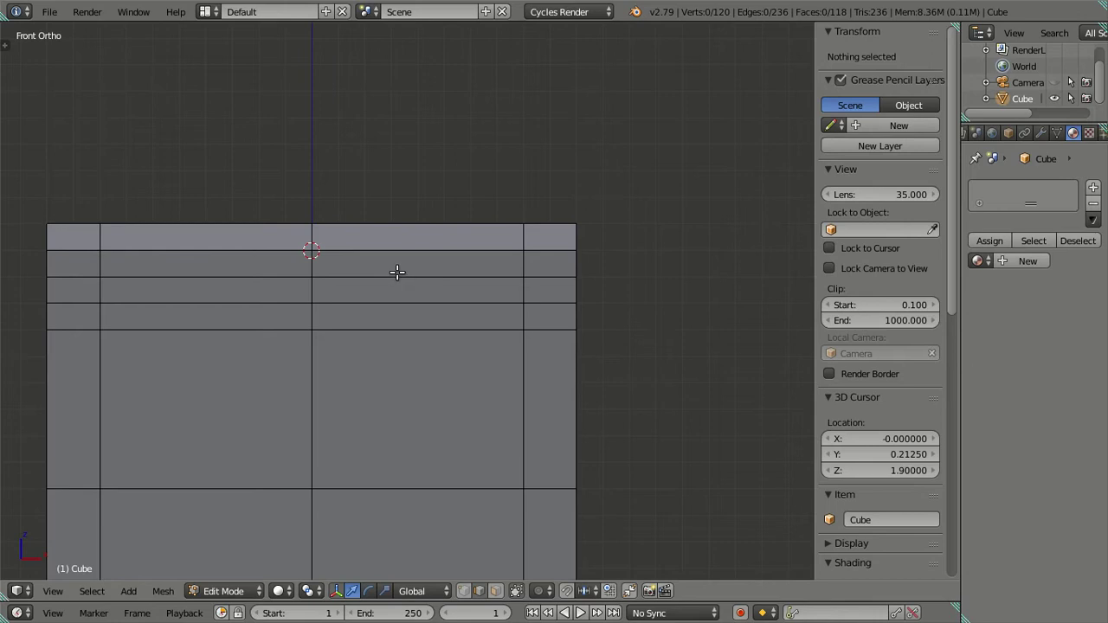
alt+right_click(397, 276)
key(x)
click(729, 361)
In wireframe, add four horizontal loop cuts across the front without sliding them
scroll(508, 327, down, 2)
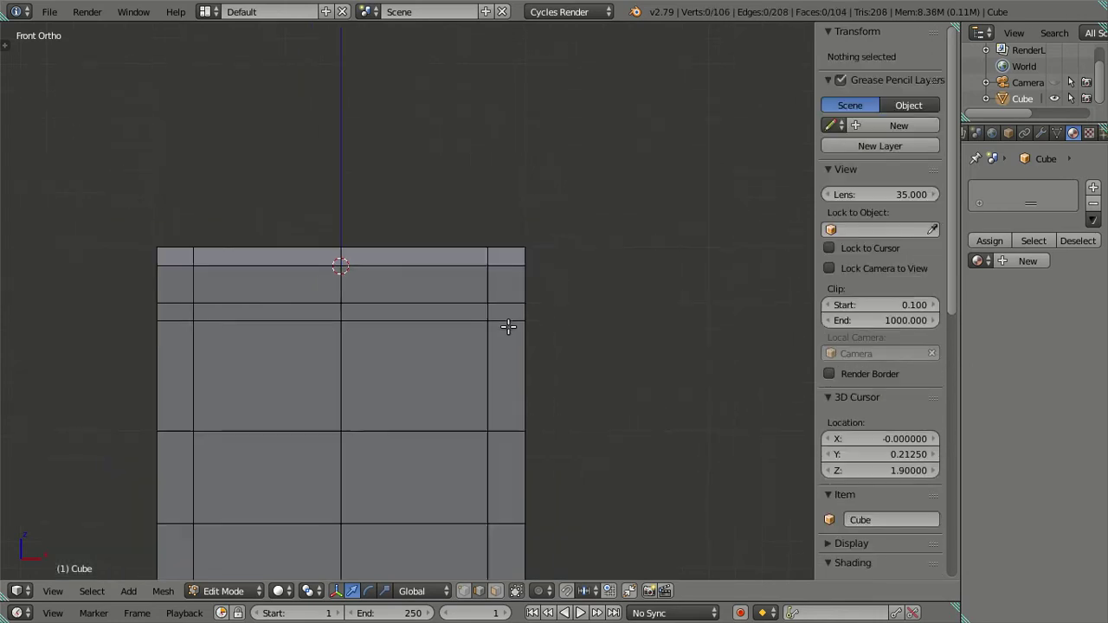
shift+middle_drag(509, 326, 497, 225)
scroll(499, 283, up, 2)
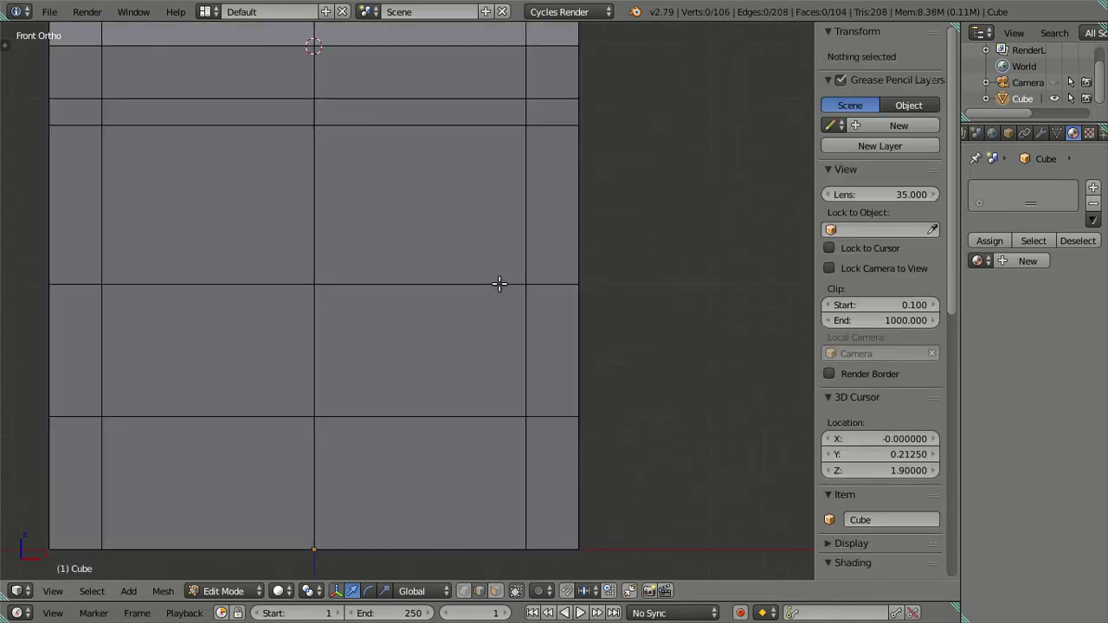
key(z)
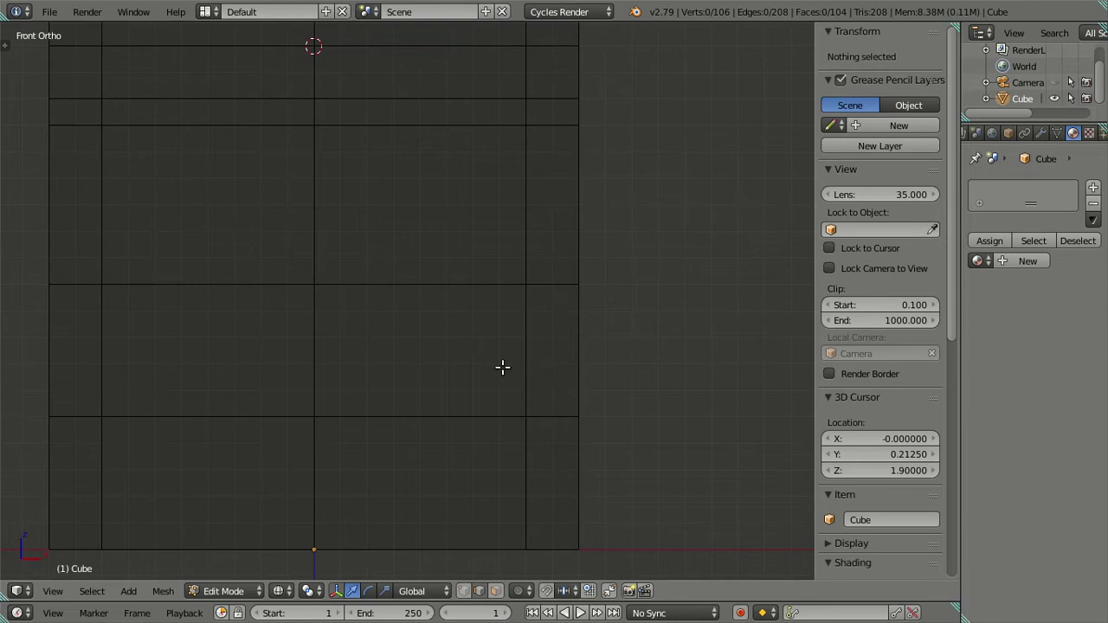
key(ctrl+r)
scroll(517, 351, up, 1)
scroll(517, 351, up, 1)
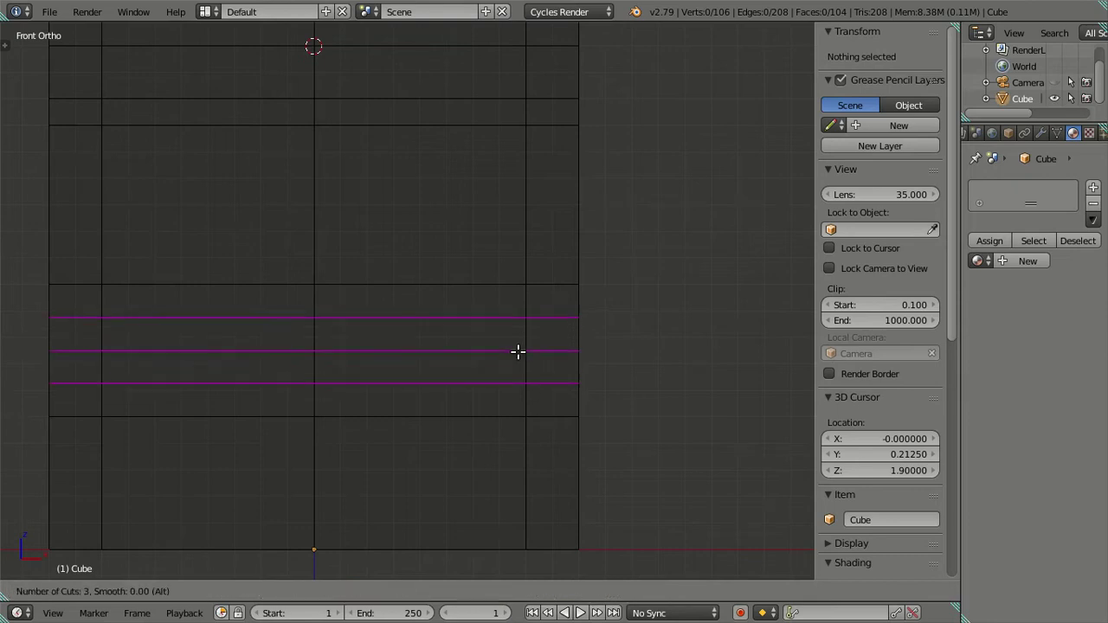
scroll(517, 351, up, 1)
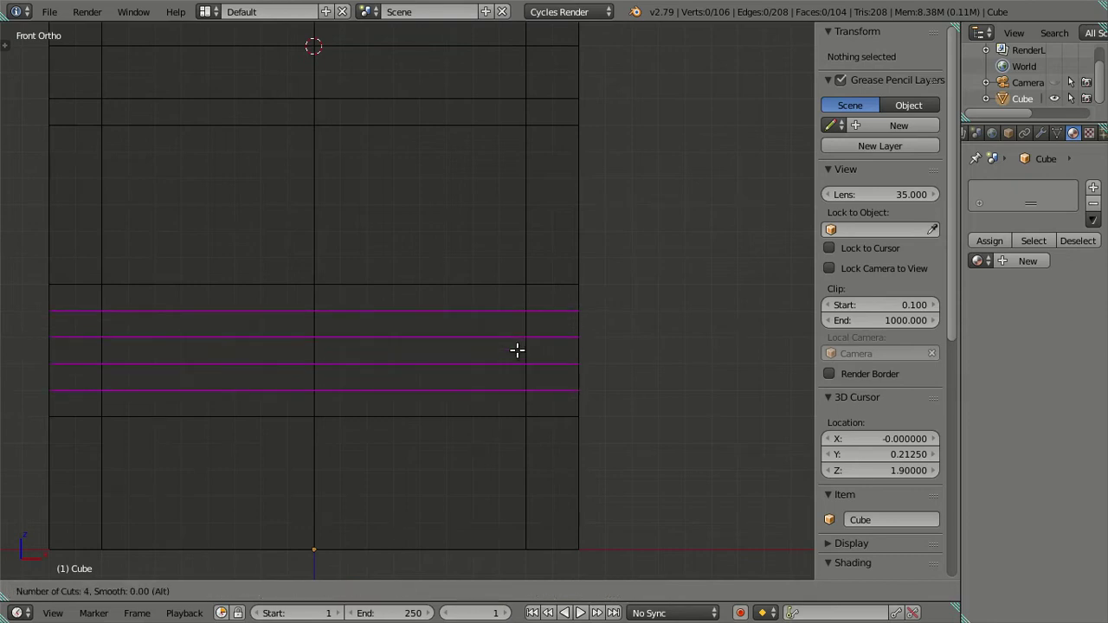
click(517, 351)
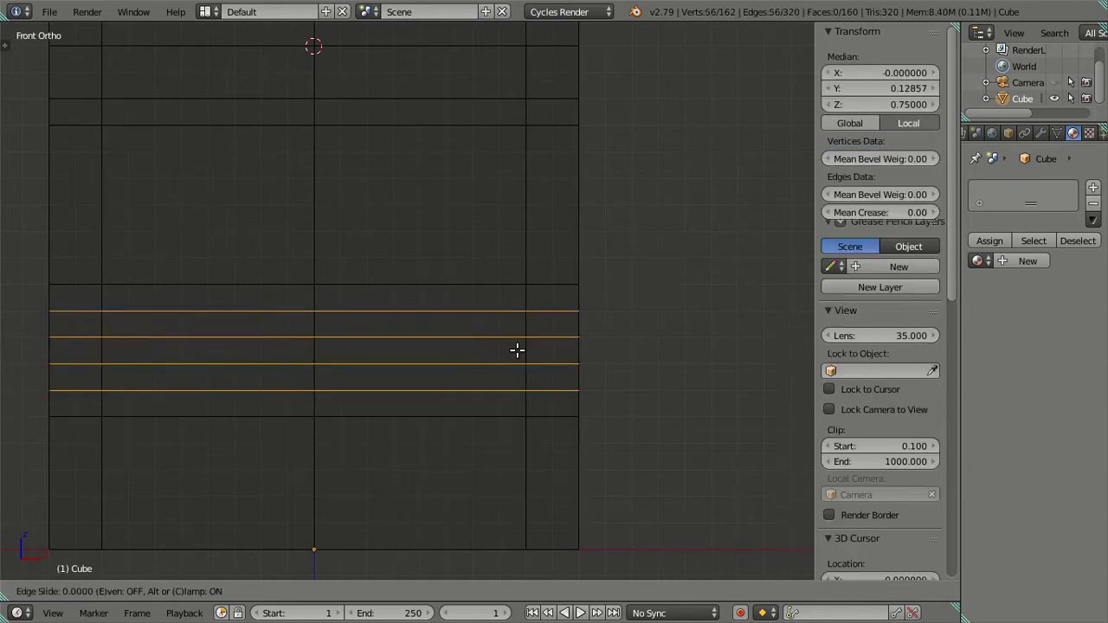
right_click(517, 351)
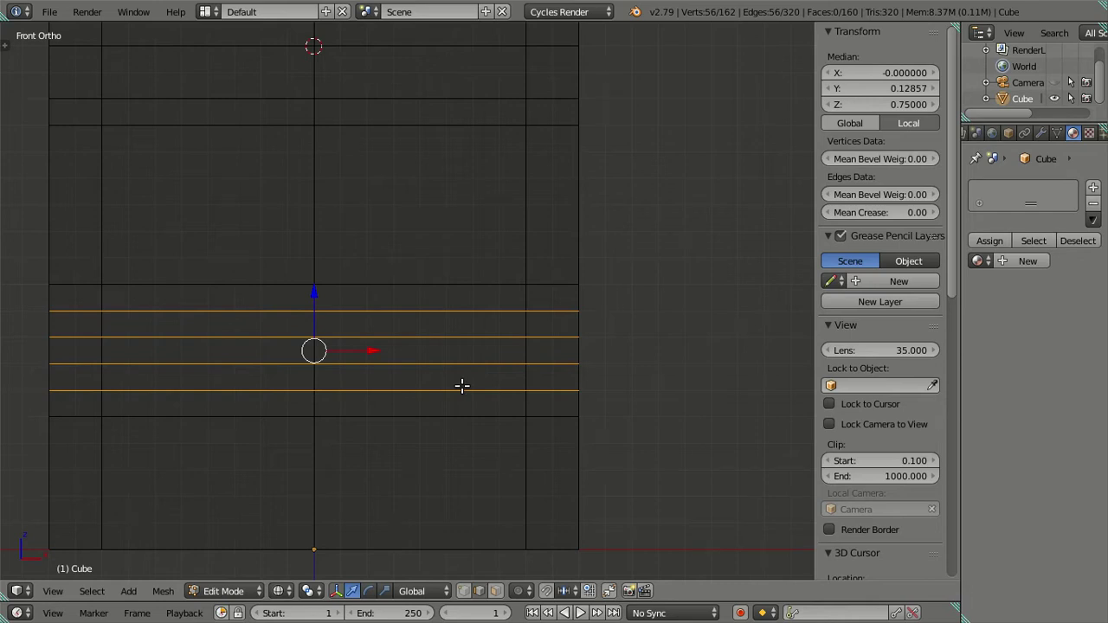
Dissolve the four new loops and return to solid display
key(x)
click(649, 387)
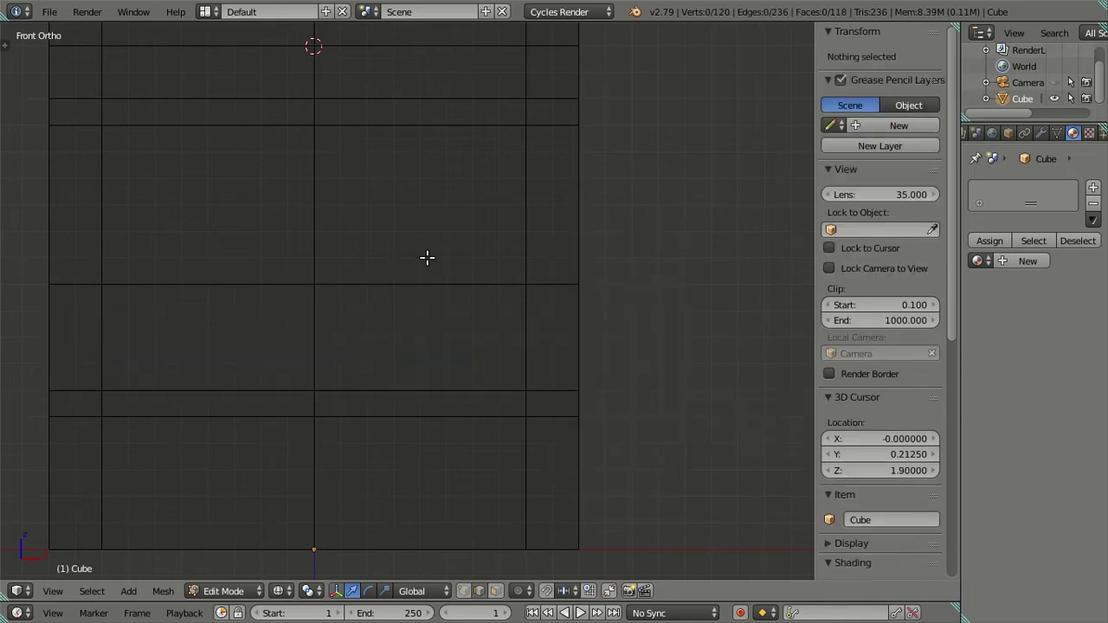
scroll(442, 234, down, 2)
scroll(469, 243, up, 1)
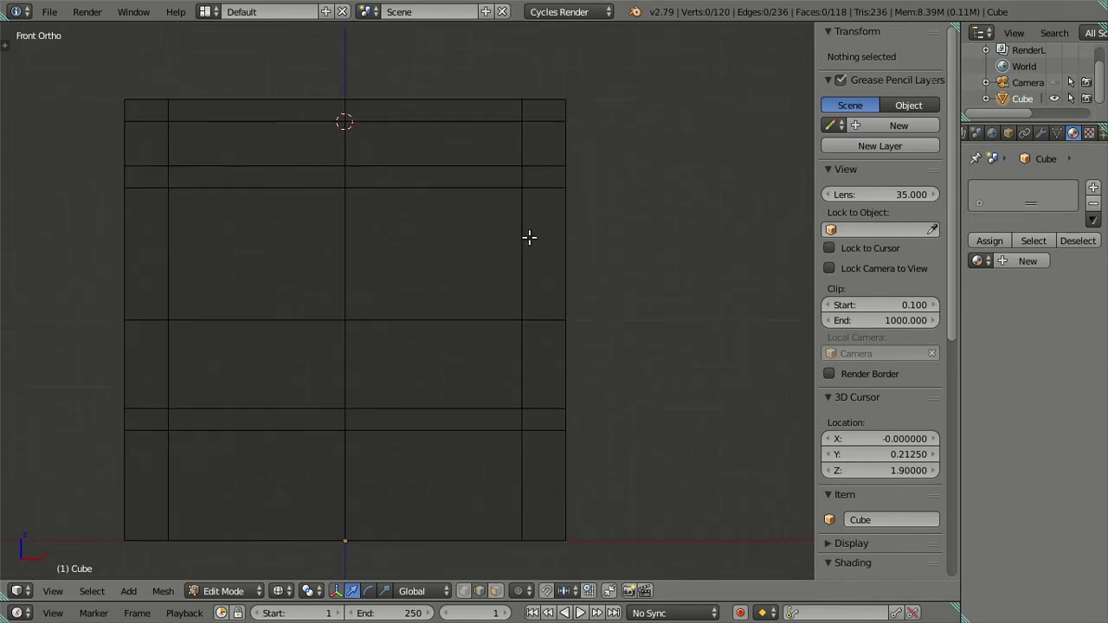
key(z)
mouse_move(552, 245)
middle_down()
mouse_move(572, 275)
mouse_move(495, 275)
mouse_move(521, 280)
mouse_move(471, 266)
mouse_move(477, 309)
mouse_move(507, 301)
middle_up()
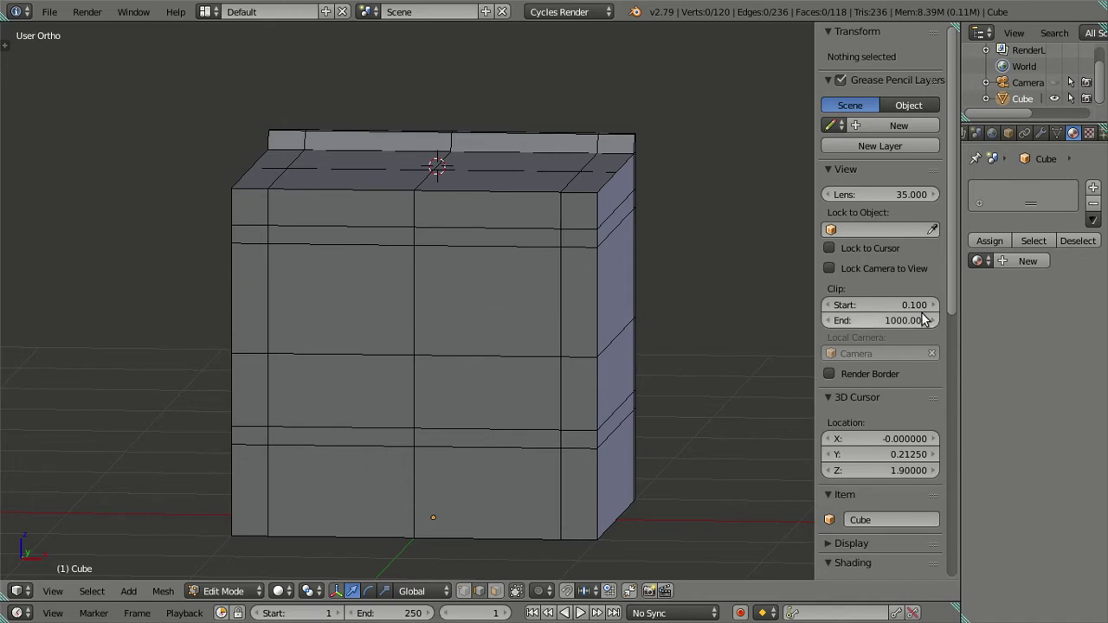
View the cube from the right side (numpad 3) in wireframe
scroll(554, 281, down, 3)
mouse_move(542, 275)
middle_down()
mouse_move(389, 316)
mouse_move(369, 292)
mouse_move(321, 306)
middle_up()
scroll(468, 283, up, 2)
key(KP_3)
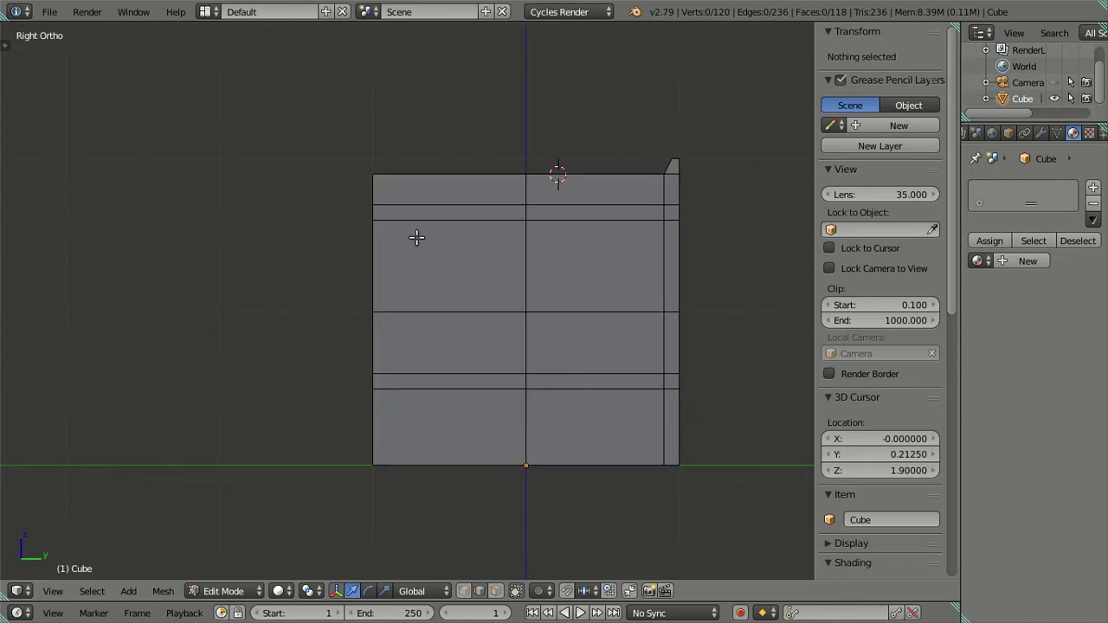
key(z)
scroll(394, 201, up, 2)
Preview nine loop cuts across the side, then cancel the preview
key(ctrl+r)
scroll(433, 127, up, 2)
scroll(432, 127, up, 1)
scroll(433, 129, up, 1)
scroll(433, 127, up, 1)
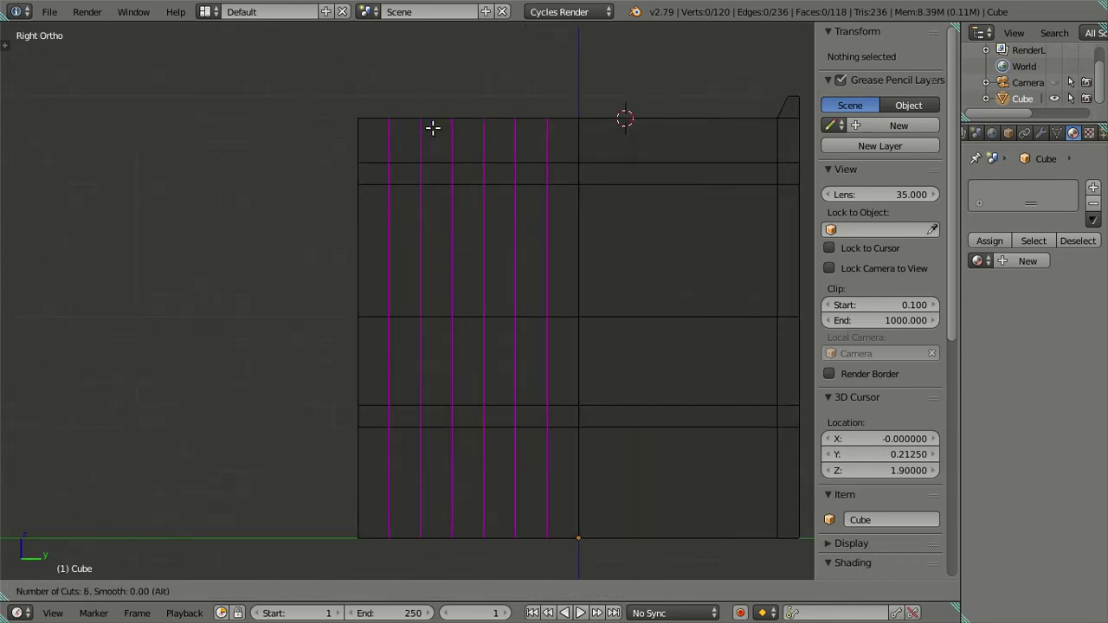
scroll(433, 127, up, 2)
scroll(433, 127, up, 1)
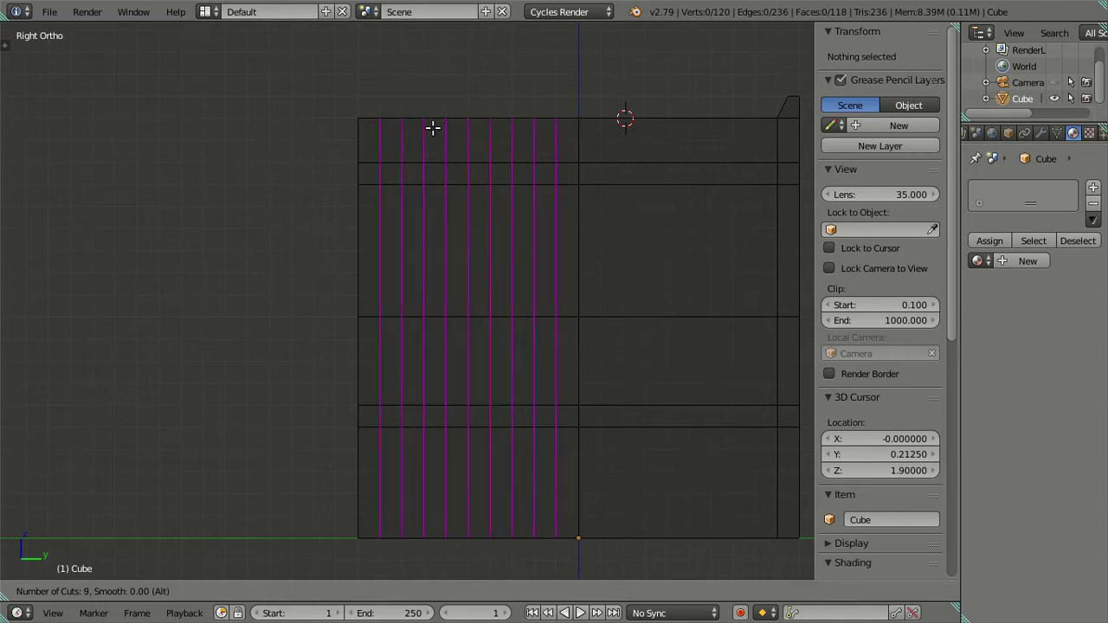
key(Escape)
scroll(436, 128, up, 2)
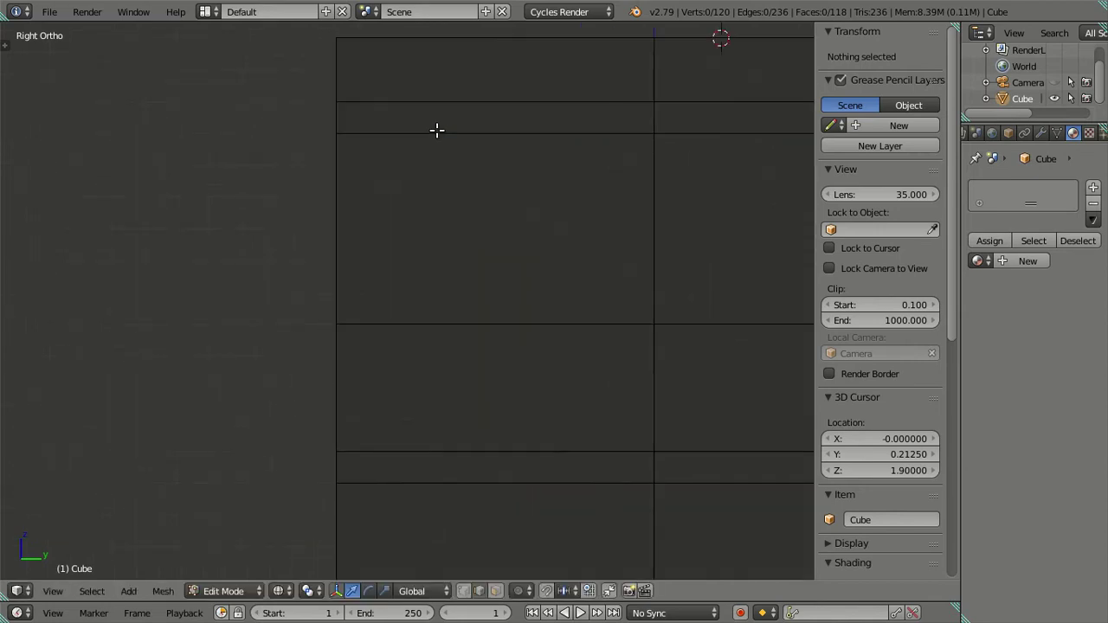
scroll(472, 330, up, 3)
Add nine loop cuts across the cube's side, kept in place
key(ctrl+r)
scroll(506, 329, up, 2)
scroll(507, 329, up, 2)
scroll(507, 329, up, 2)
scroll(507, 329, up, 1)
scroll(507, 329, up, 1)
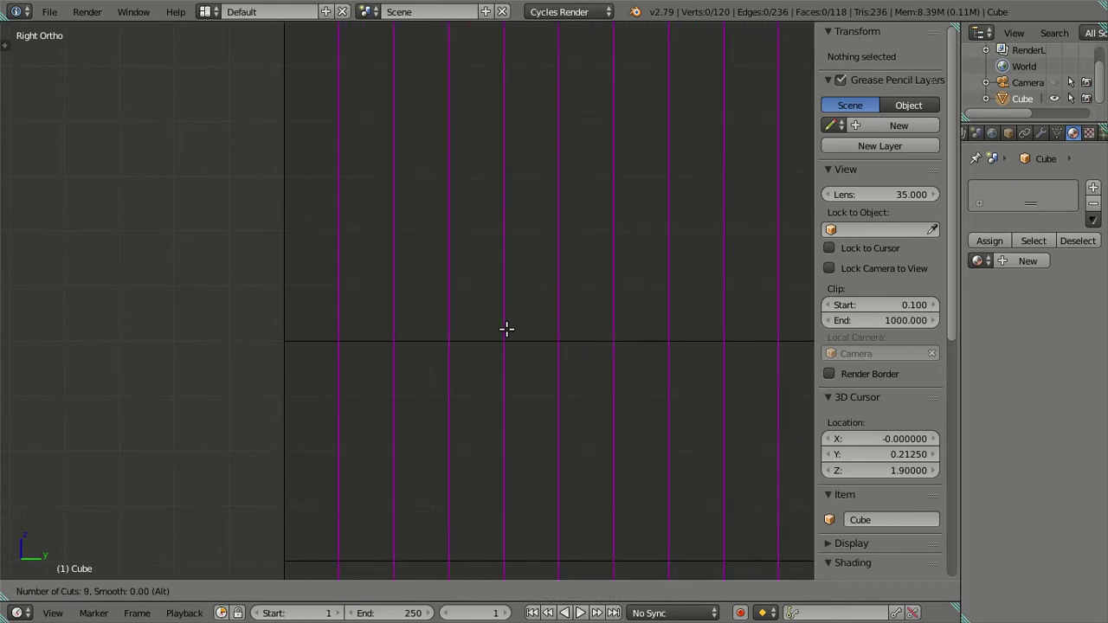
click(506, 329)
right_click(506, 329)
Dissolve the new loop cuts and orbit to a three-quarter view
key(x)
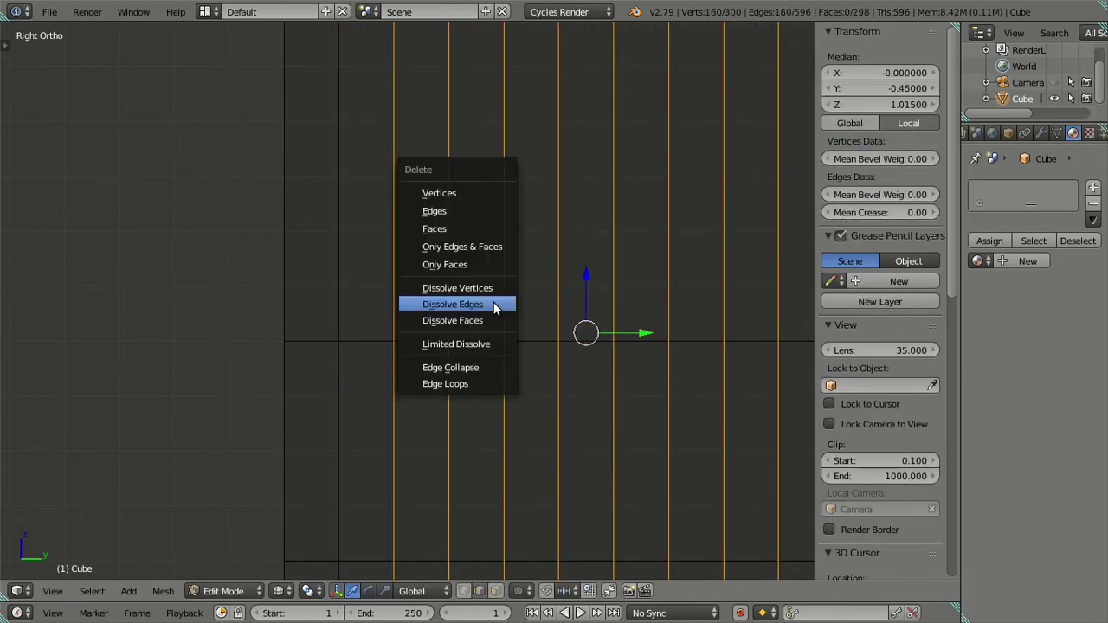
key(x)
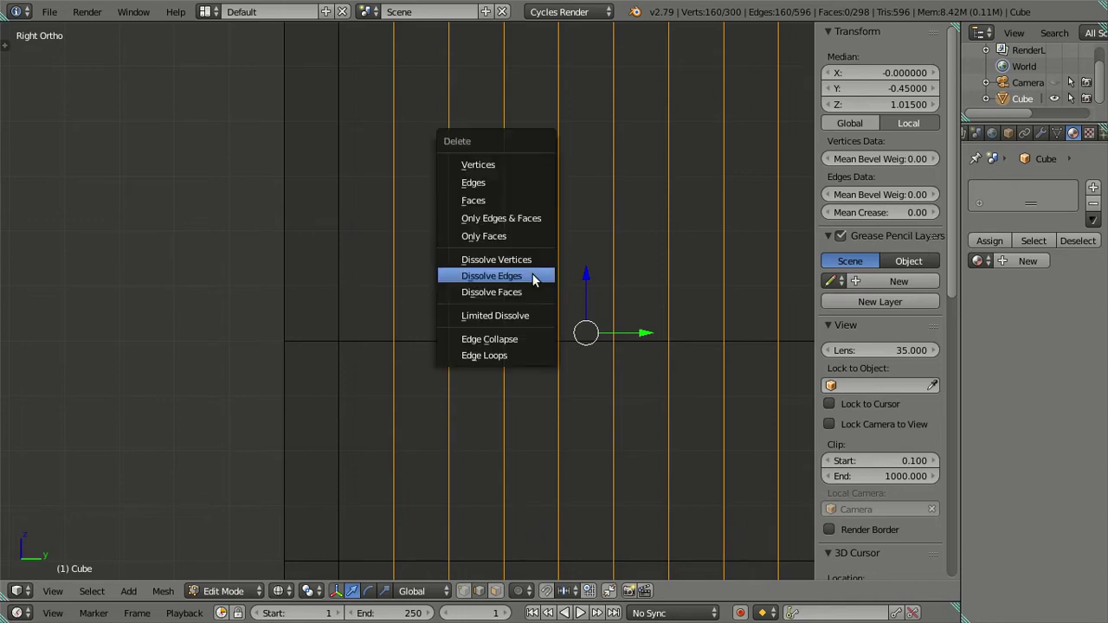
click(532, 278)
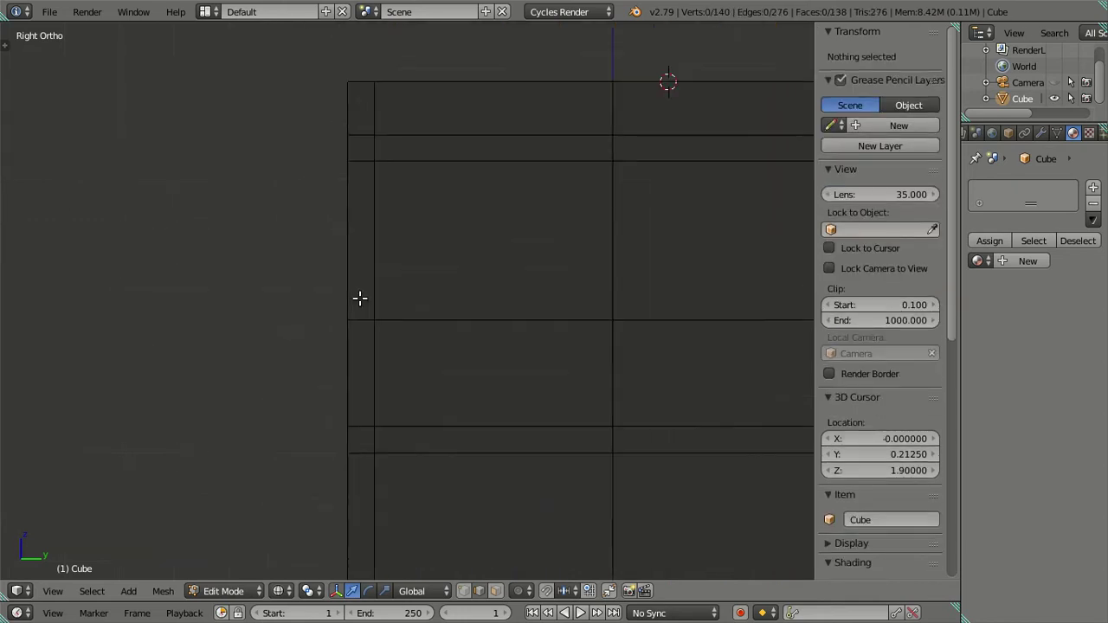
scroll(515, 289, down, 5)
mouse_move(514, 289)
middle_down()
mouse_move(529, 317)
mouse_move(478, 338)
mouse_move(527, 307)
mouse_move(454, 346)
middle_up()
Try shifting the front-left vertical edge 0.1 along Y, then undo it
scroll(454, 346, up, 2)
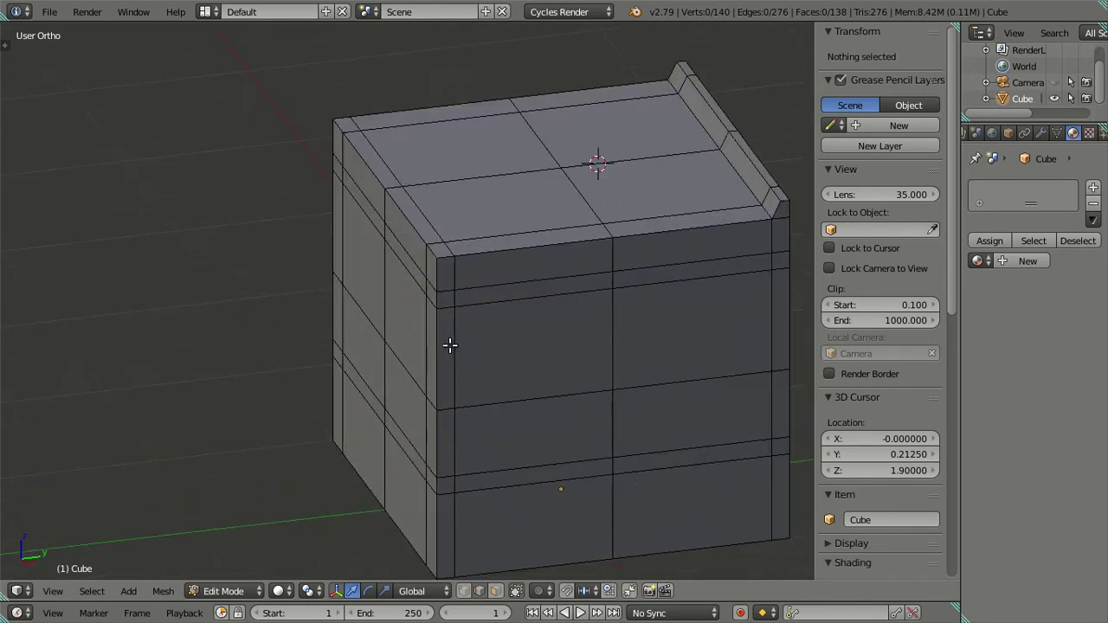
right_click(432, 345)
key(g)
key(y)
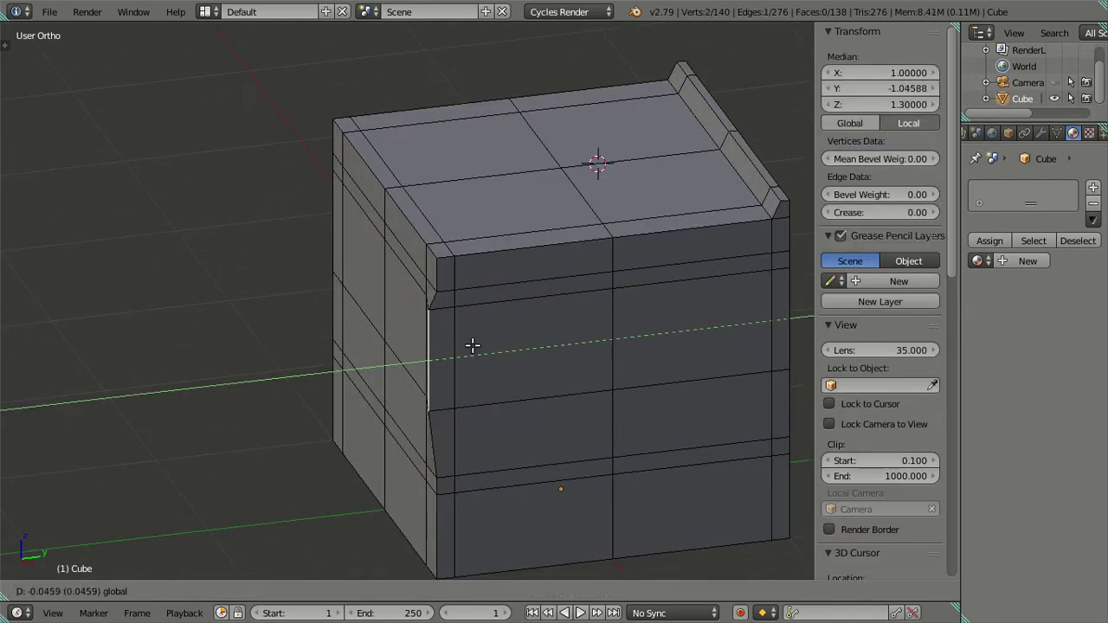
right_click(476, 349)
middle_drag(546, 338, 528, 336)
text(gy0.1)
key(Return)
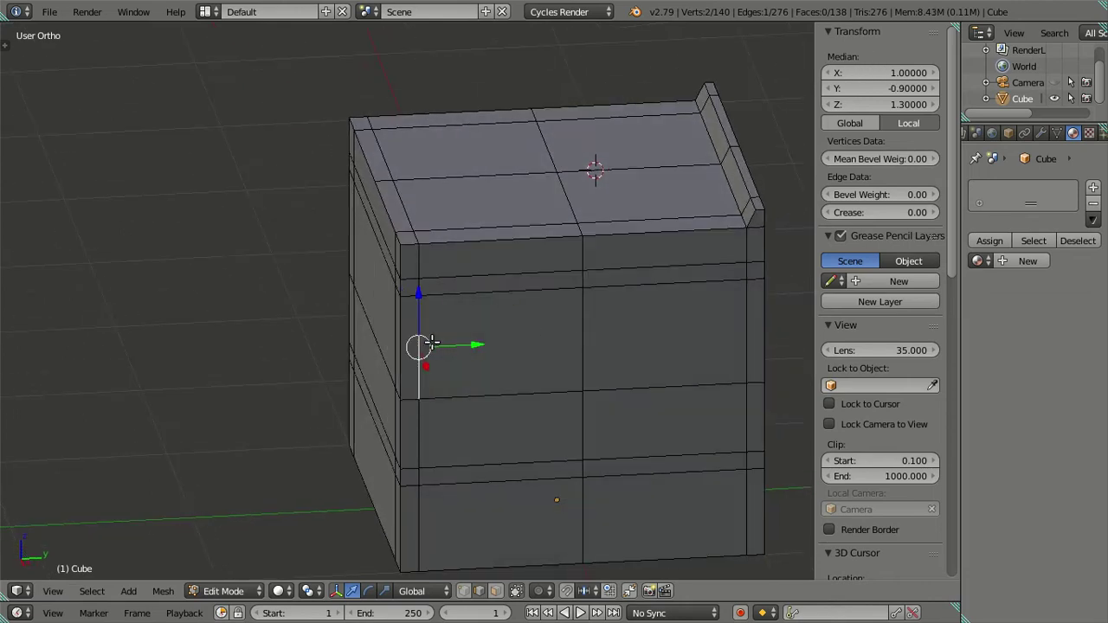
key(ctrl+z)
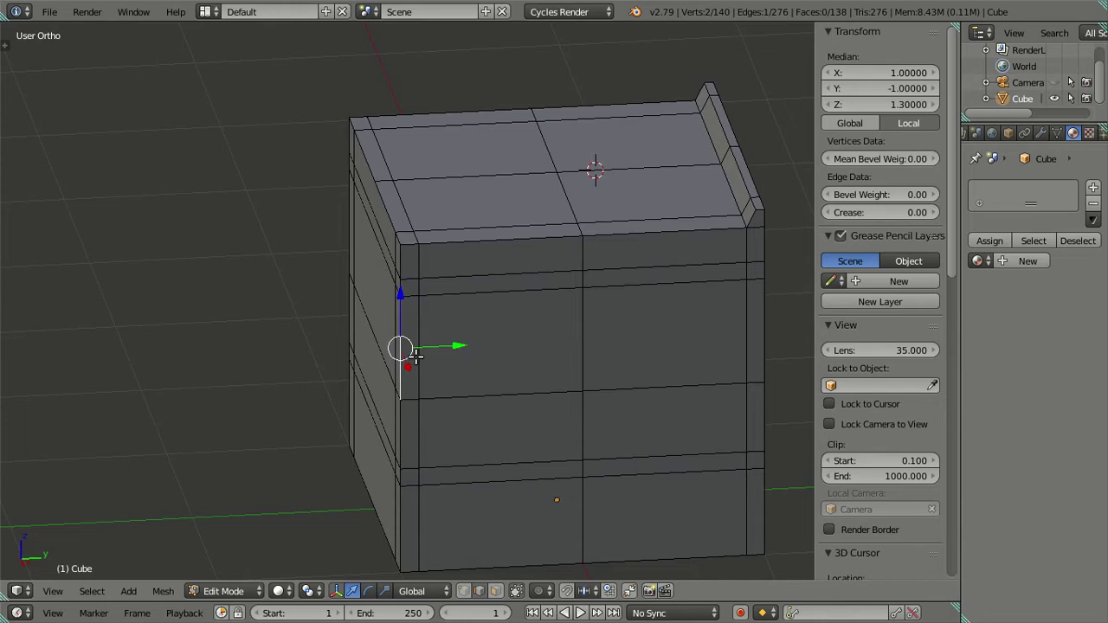
Set the edge loop over the top near the front to Y -0.9
key(a)
alt+right_click(419, 355)
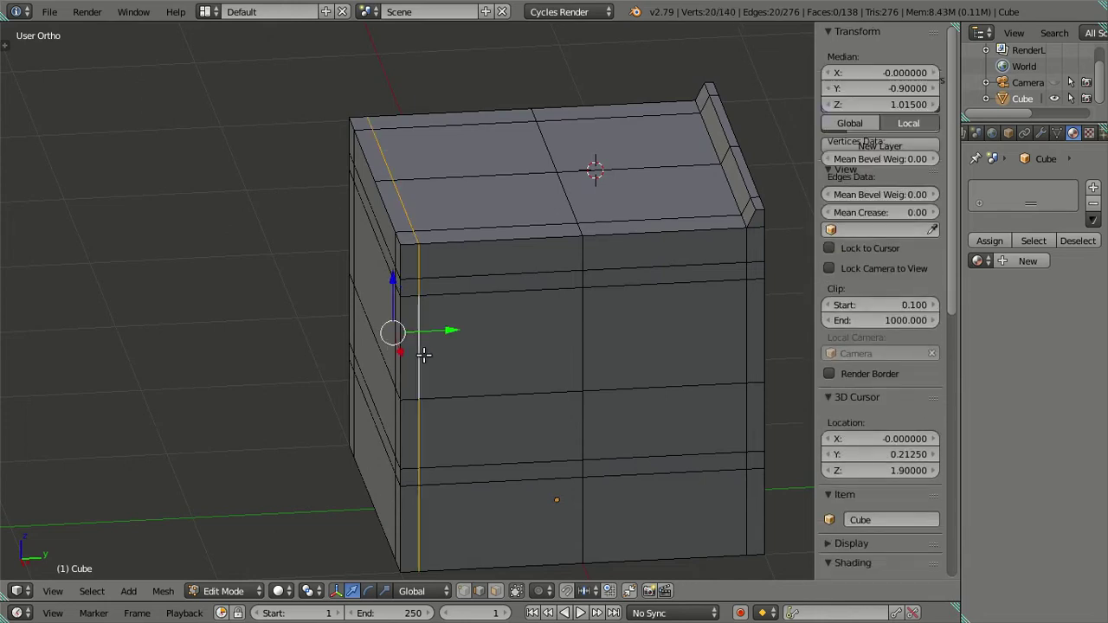
click(881, 88)
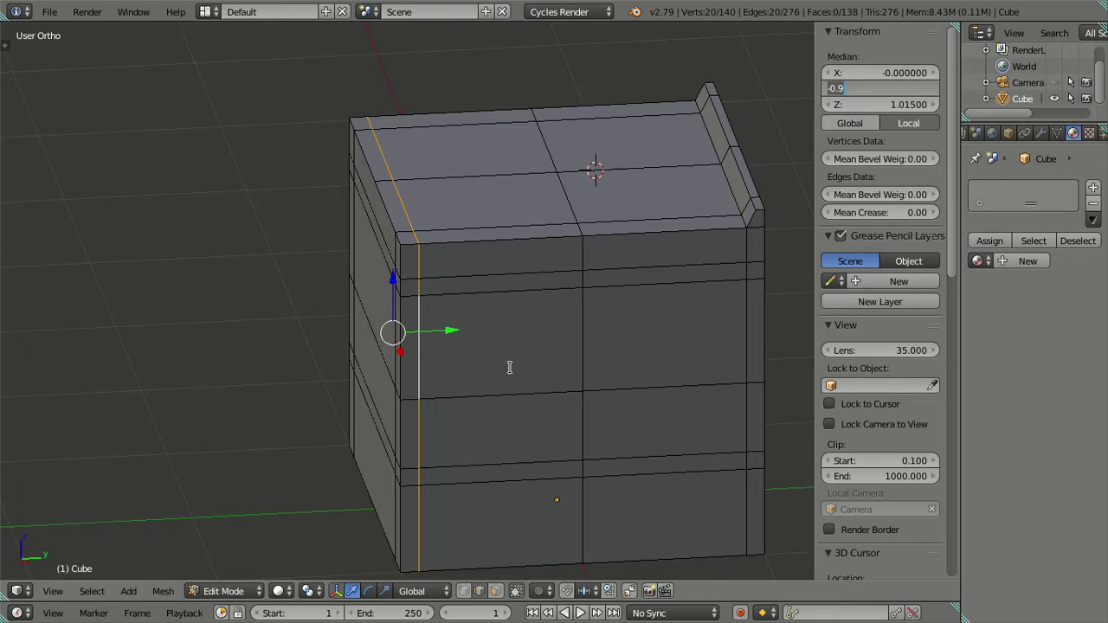
key(Return)
middle_drag(153, 312, 246, 332)
key(a)
mouse_move(309, 352)
middle_down()
mouse_move(322, 324)
mouse_move(331, 339)
mouse_move(318, 338)
middle_up()
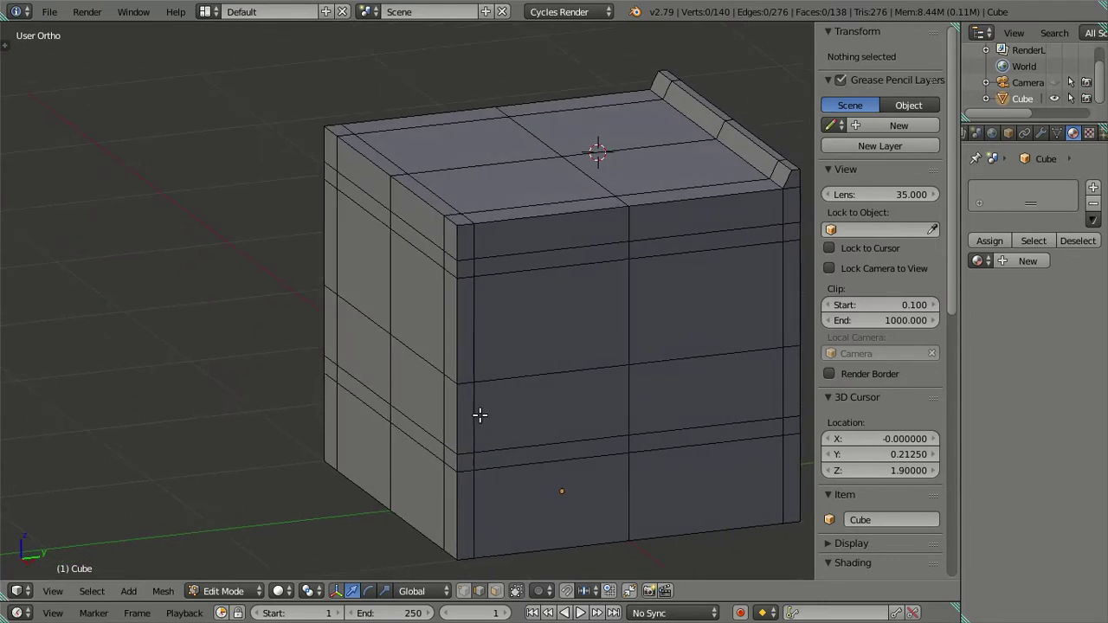
Set a short vertical front edge's Y coordinate to -1
alt+right_click(480, 415)
right_click(452, 338)
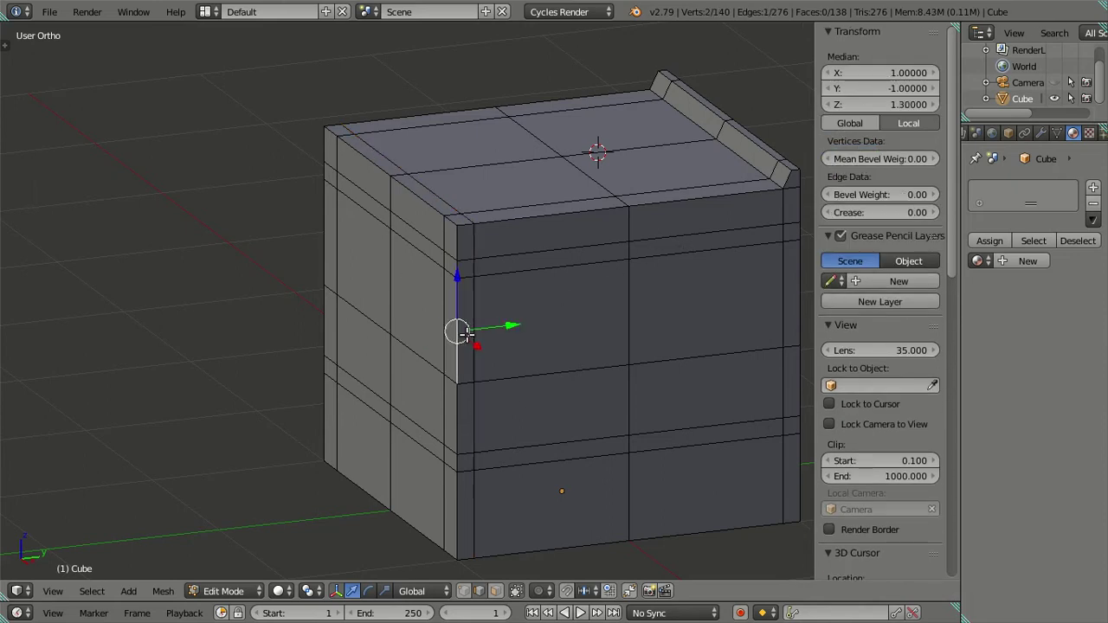
click(870, 88)
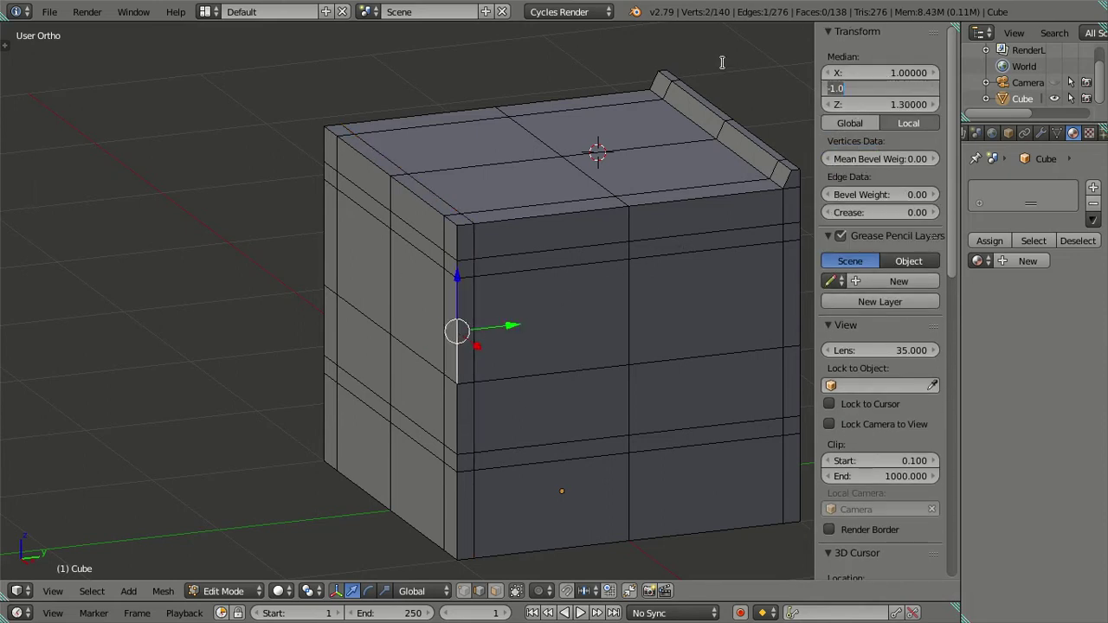
key(Return)
alt+right_click(474, 362)
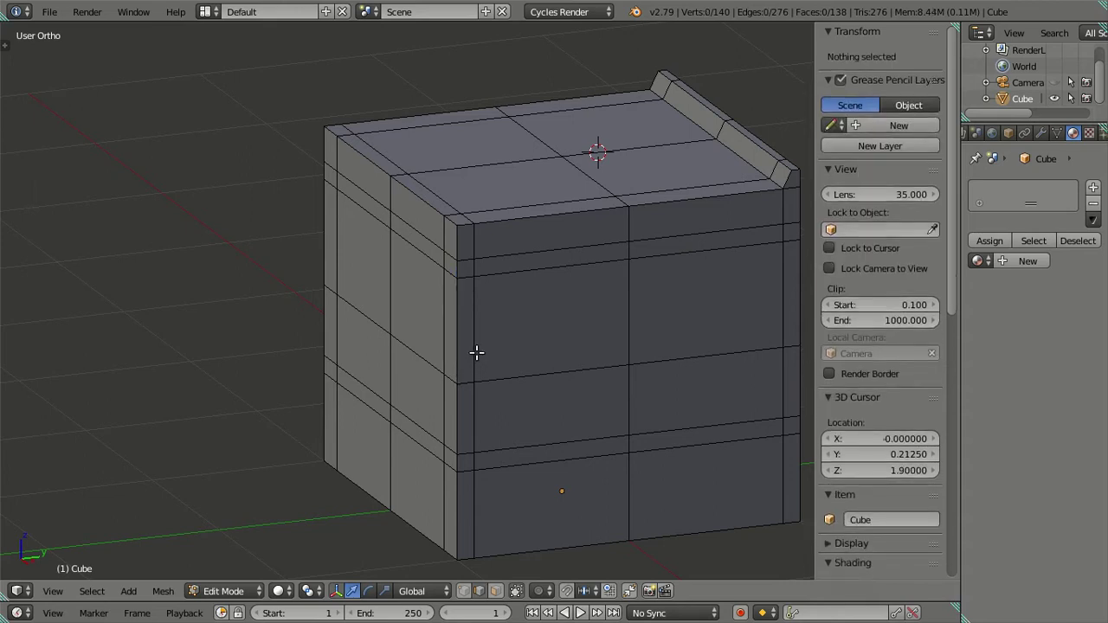
click(853, 89)
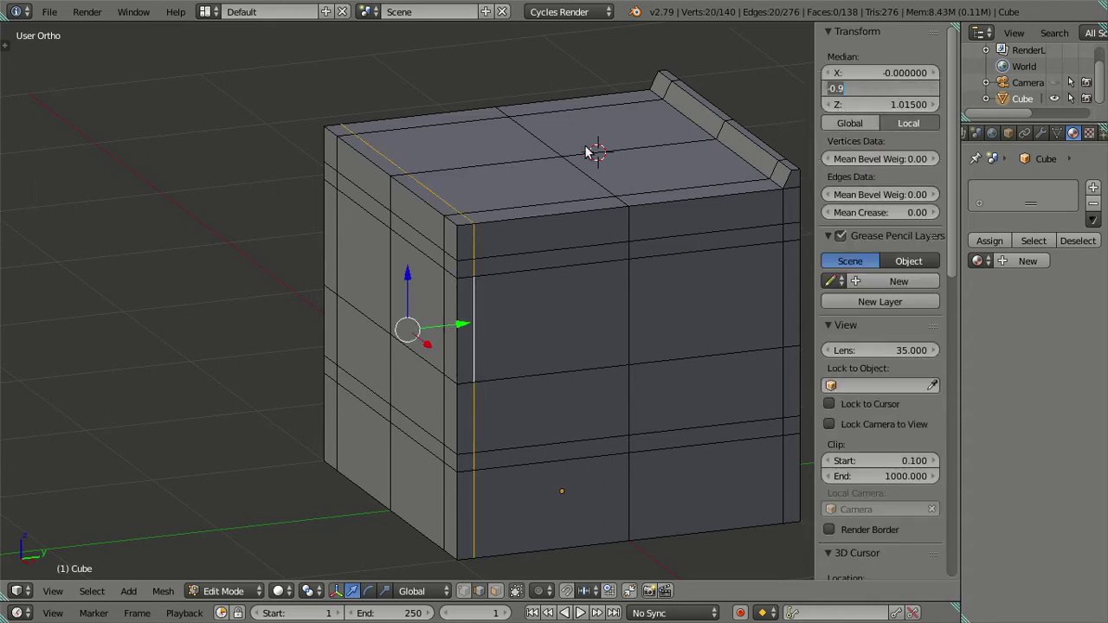
key(Escape)
key(a)
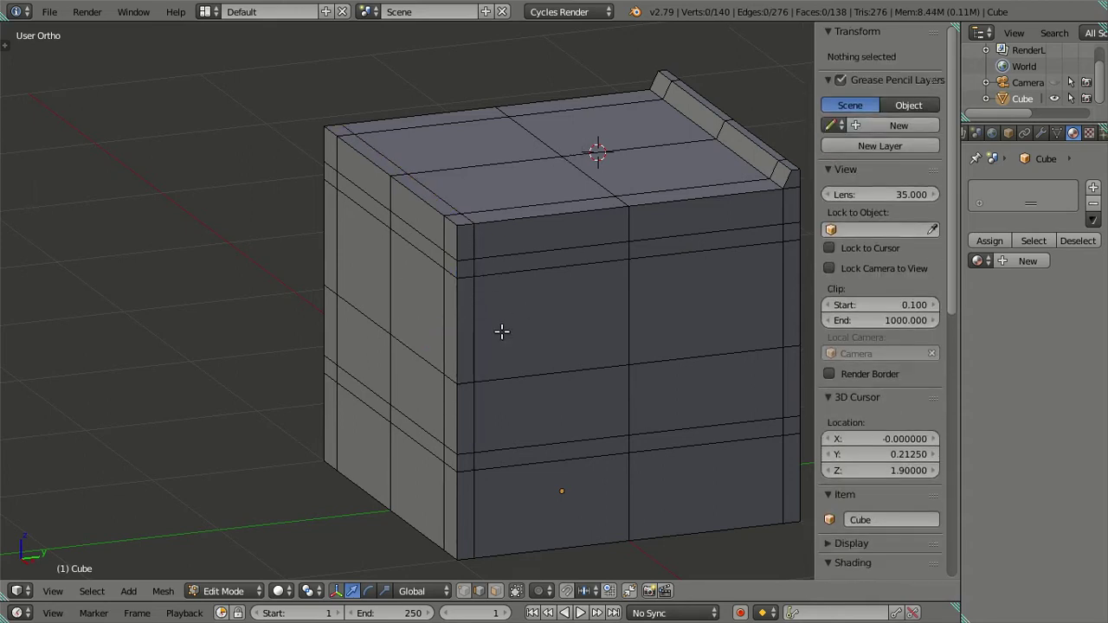
Dissolve the extra vertical edge loop near the front's left edge
alt+right_click(476, 331)
key(x)
click(503, 314)
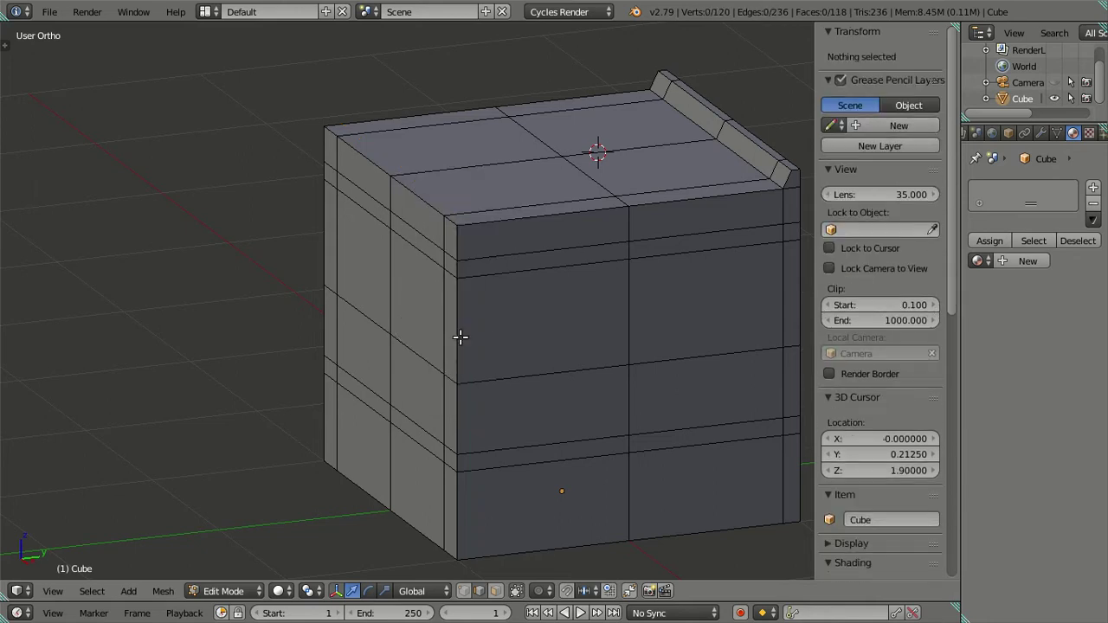
Box-select the left edge loop in wireframe right side view
key(KP_3)
key(z)
key(b)
drag(267, 107, 403, 528)
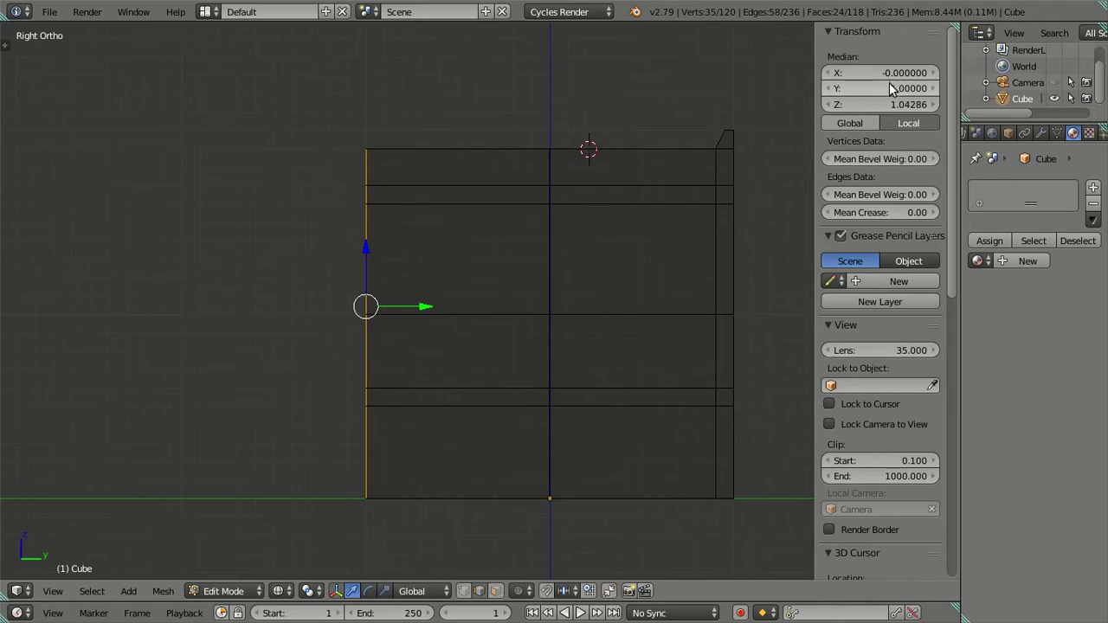
Box-select the left side face's vertices in wireframe right side view
key(a)
mouse_move(494, 286)
middle_down()
mouse_move(480, 300)
mouse_move(546, 300)
mouse_move(467, 443)
middle_up()
key(z)
key(KP_3)
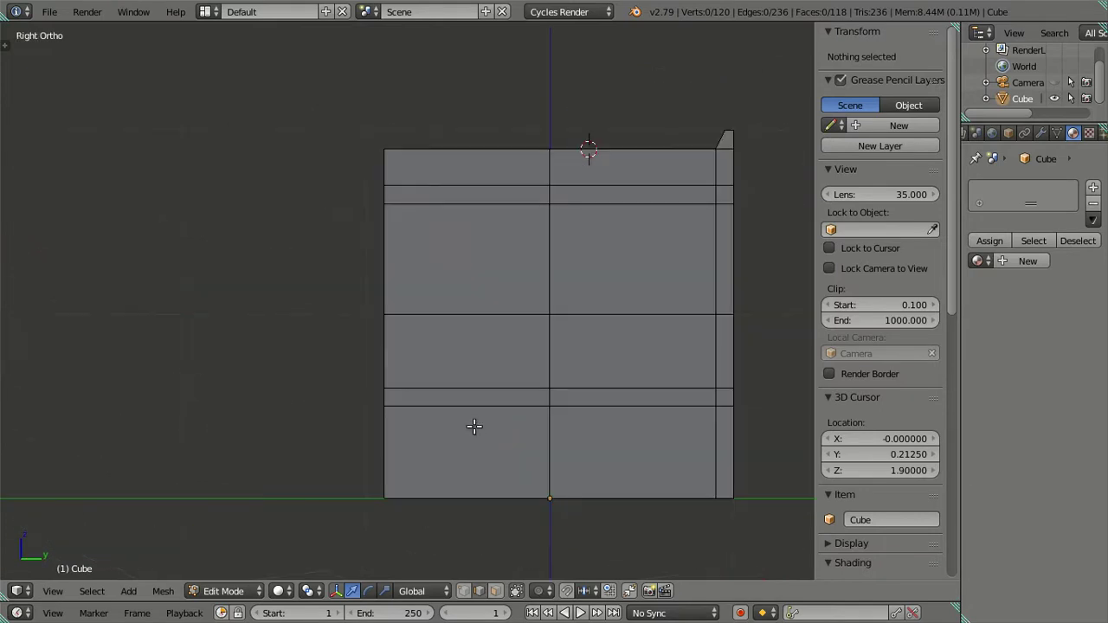
key(z)
key(b)
drag(286, 84, 470, 563)
middle_drag(459, 502, 487, 445)
key(z)
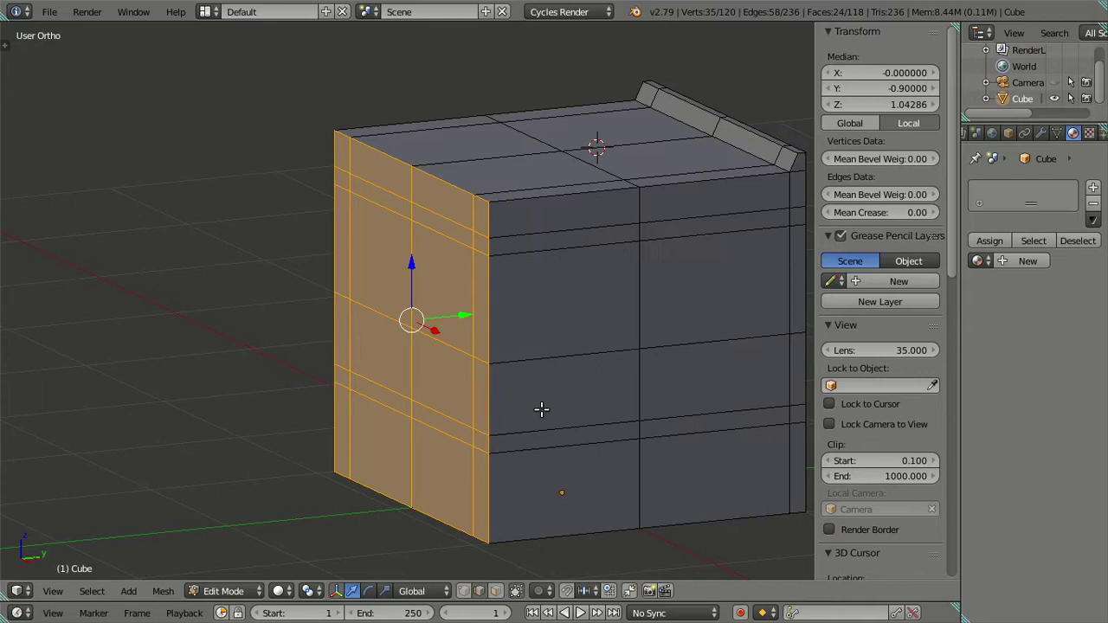
Extrude the left face and set its Median Y to -1
key(e)
right_click(365, 350)
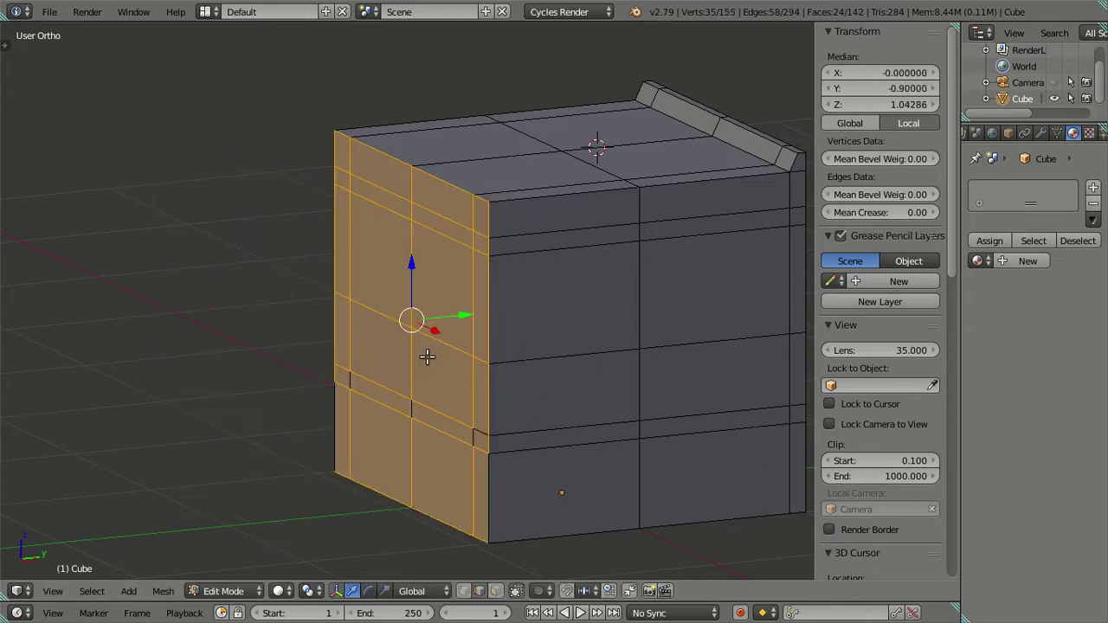
key(e)
right_click(458, 371)
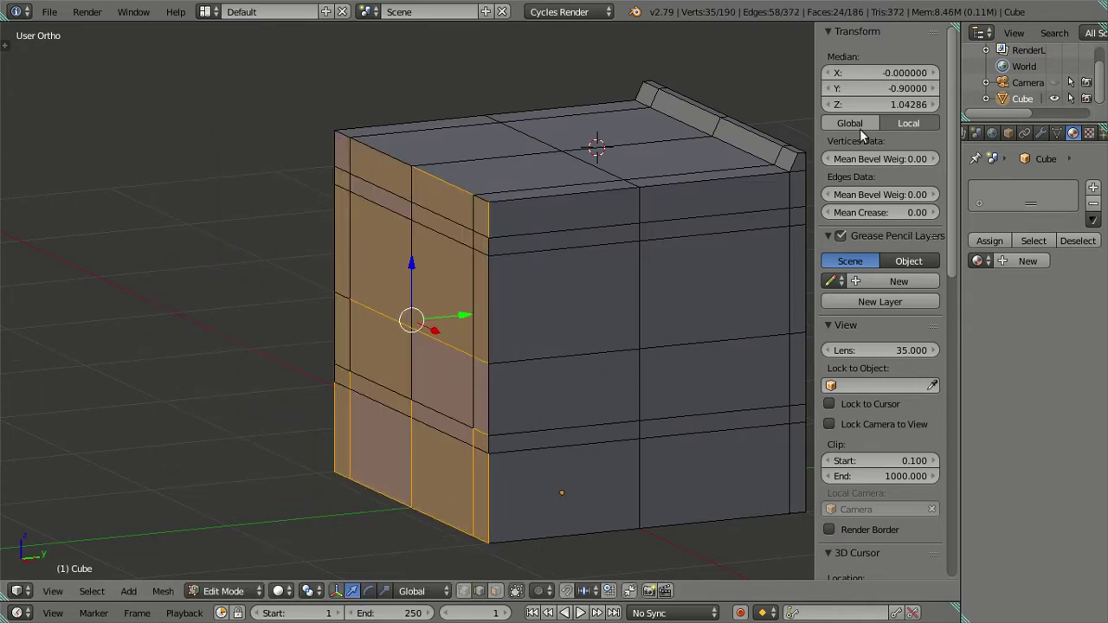
click(882, 90)
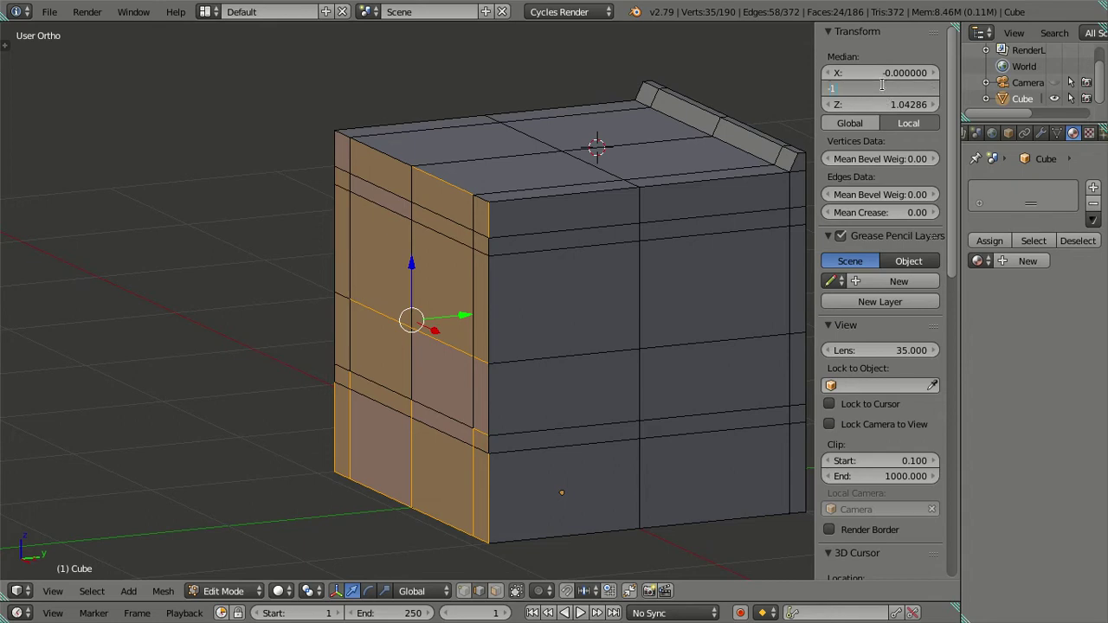
key(Return)
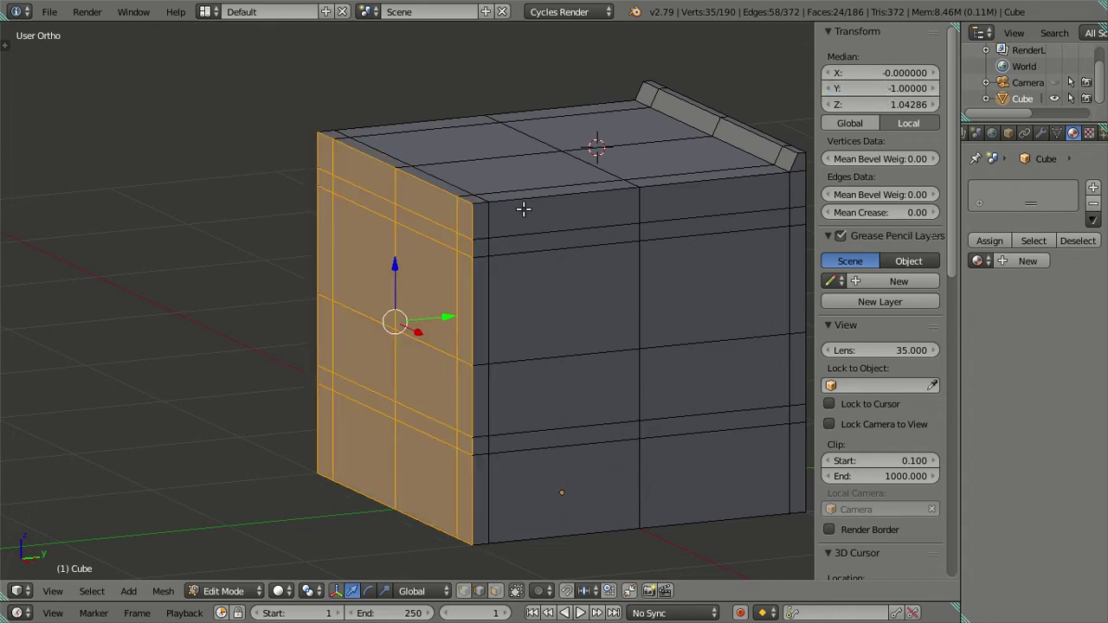
Select the connected extruded slab, move and hide it, then undo those changes
key(a)
right_click(439, 242)
key(ctrl+l)
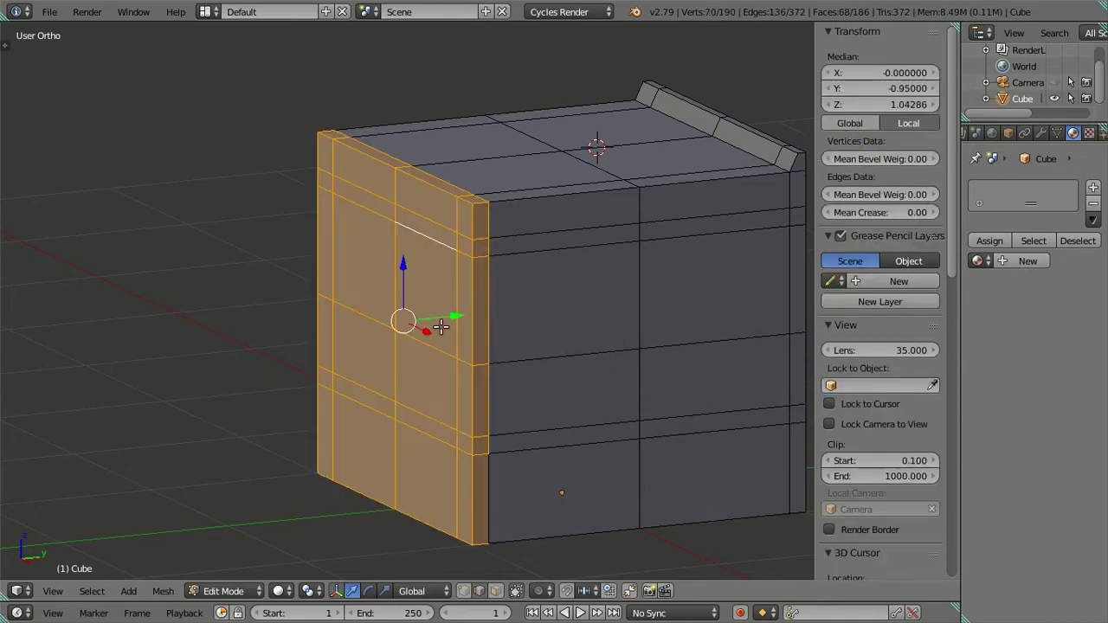
drag(441, 326, 294, 346)
key(h)
mouse_move(395, 324)
middle_down()
mouse_move(465, 337)
mouse_move(633, 292)
mouse_move(581, 346)
mouse_move(414, 332)
mouse_move(410, 318)
middle_up()
key(ctrl+z)
key(ctrl+z)
key(ctrl+z)
key(ctrl+z)
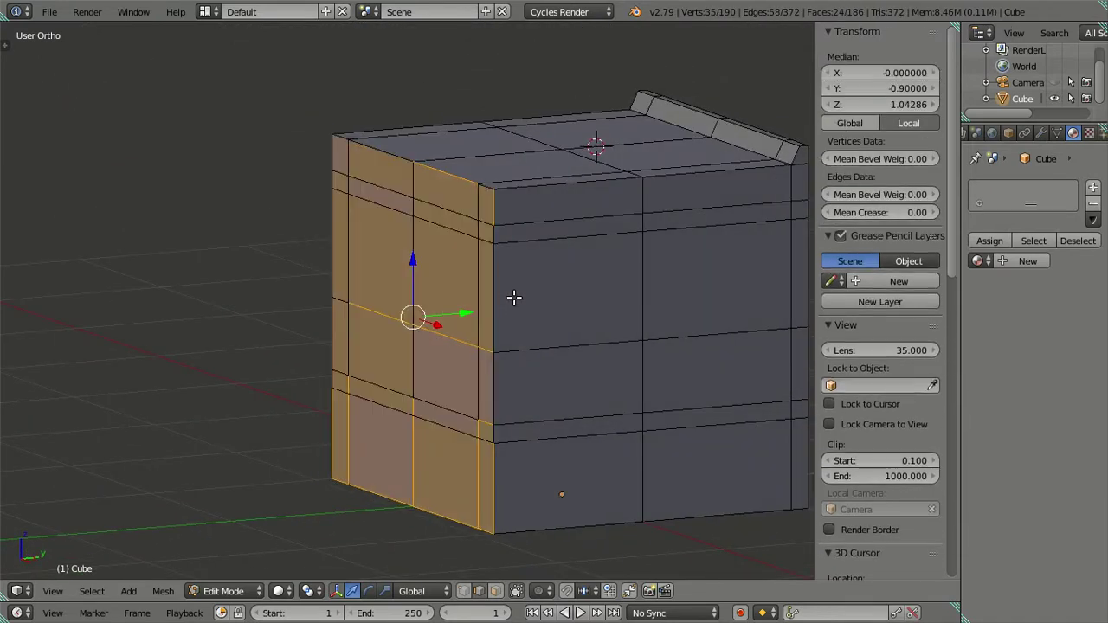
key(ctrl+z)
key(ctrl+z)
key(ctrl+z)
key(ctrl+z)
key(ctrl+z)
key(ctrl+z)
Undo further slab edits, clear the selection and switch to front view
mouse_move(543, 338)
middle_down()
mouse_move(520, 366)
mouse_move(545, 358)
middle_up()
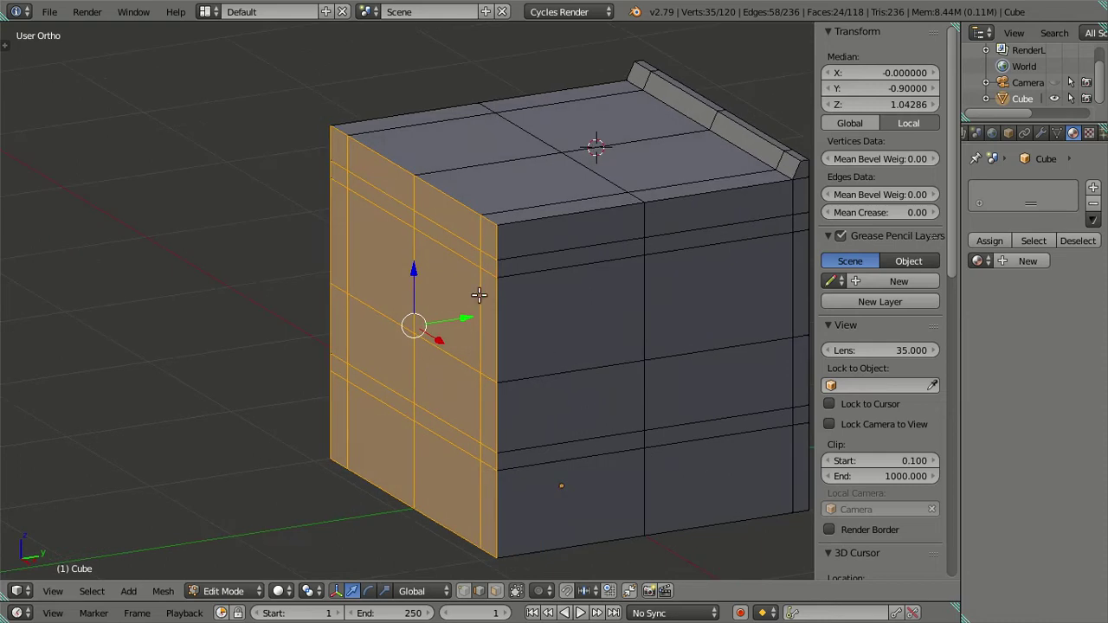
key(ctrl+z)
key(ctrl+z)
right_click(681, 263)
key(ctrl+z)
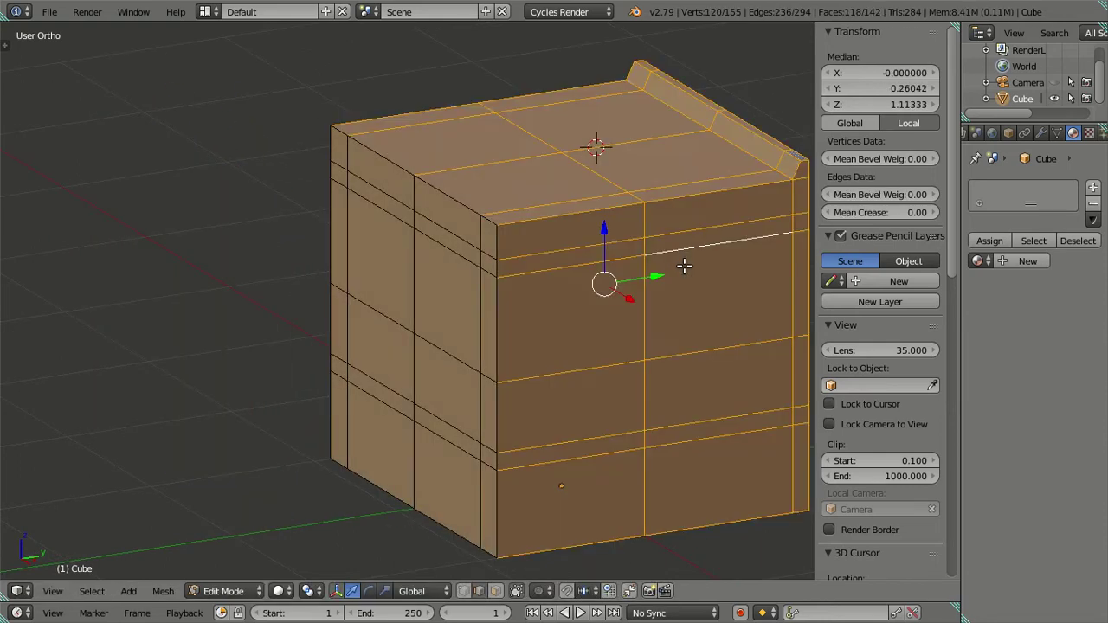
key(a)
key(KP_1)
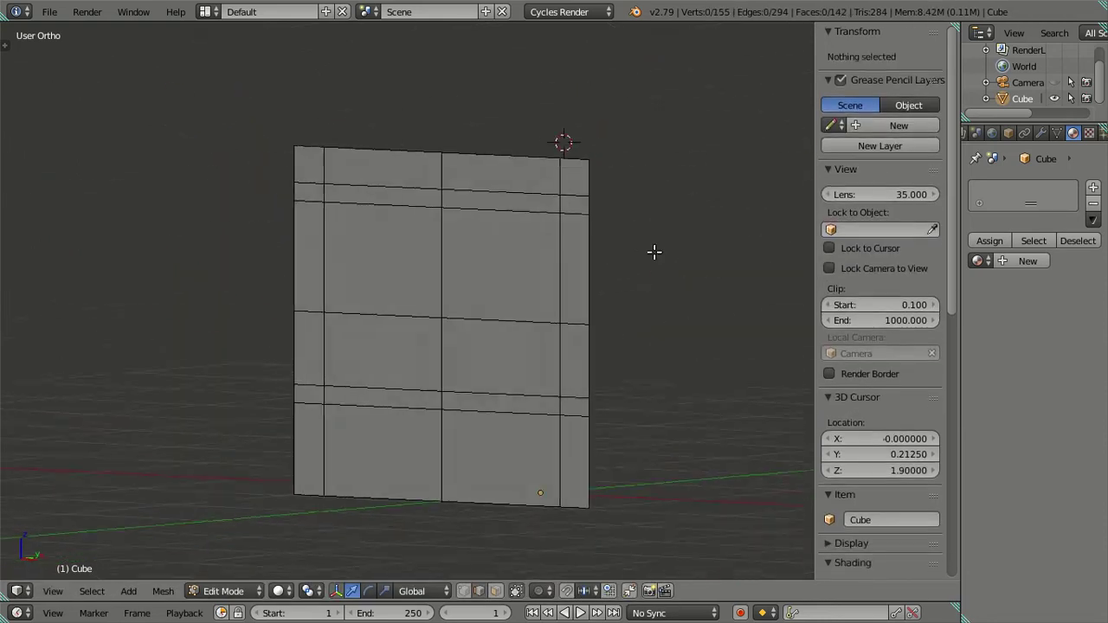
Select the upper and lower horizontal edge loops and try an extrude, cancelling the move
alt+right_click(507, 409)
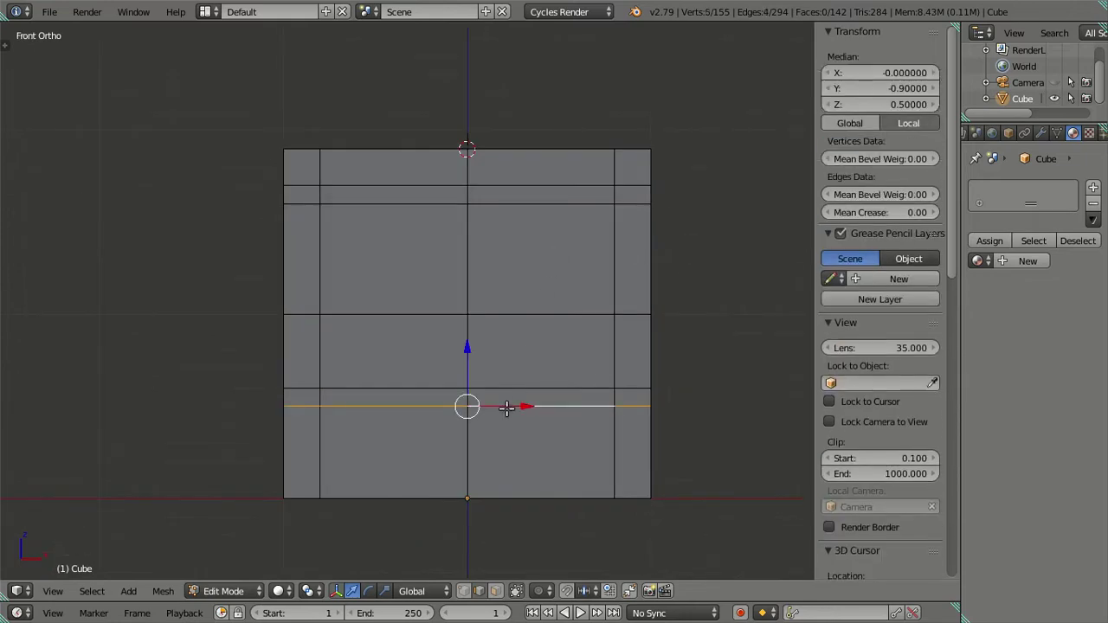
alt+shift+right_click(540, 184)
mouse_move(673, 381)
middle_down()
mouse_move(564, 415)
mouse_move(556, 395)
mouse_move(580, 411)
mouse_move(562, 410)
mouse_move(628, 394)
middle_up()
key(e)
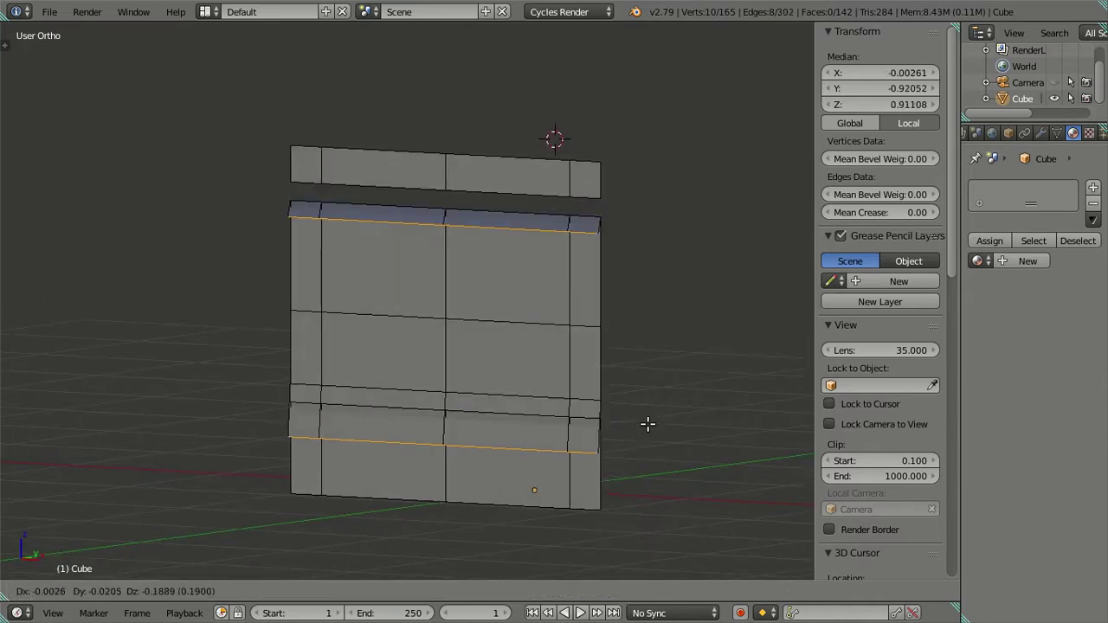
right_click(650, 364)
Extrude the whole panel and set the extruded copy's Median Y to -0.9
key(a)
middle_drag(627, 352, 567, 378)
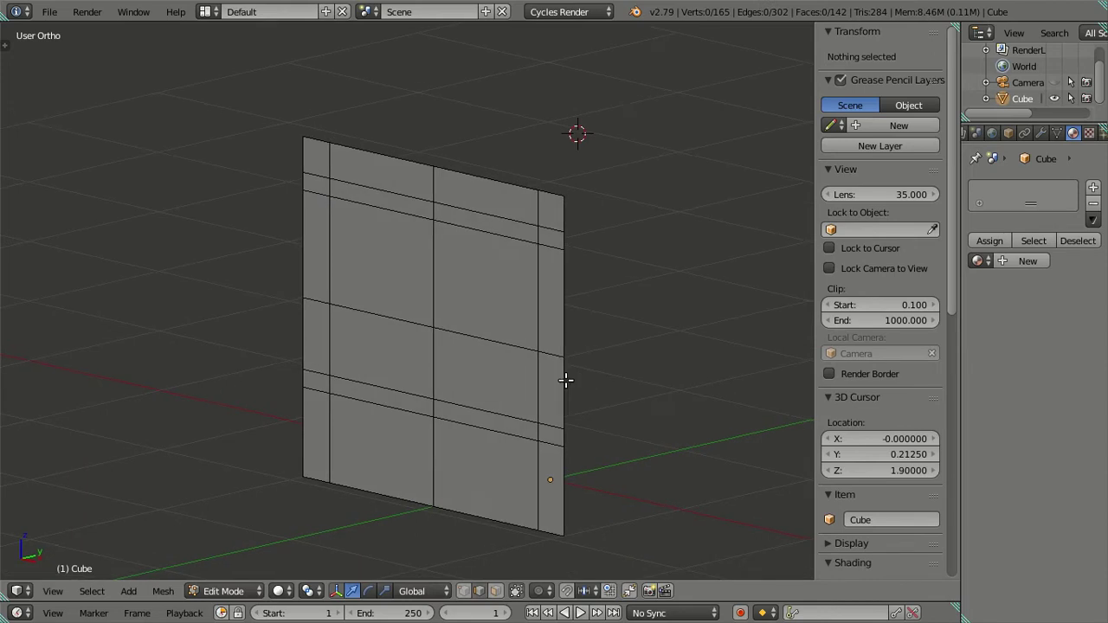
key(a)
key(e)
right_click(500, 377)
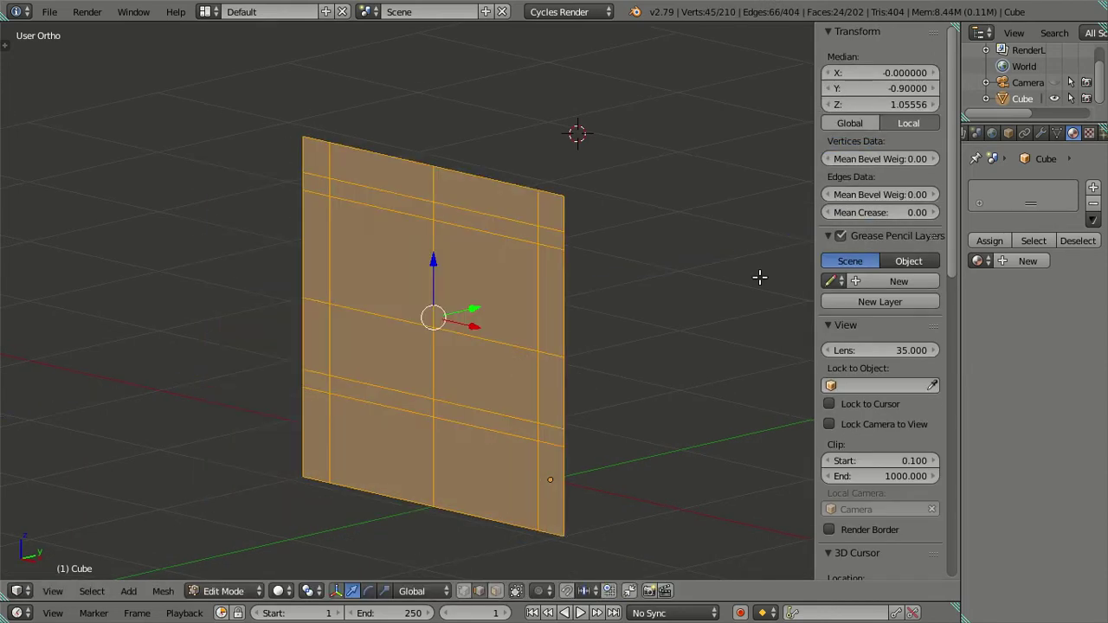
click(909, 88)
text(-0.9)
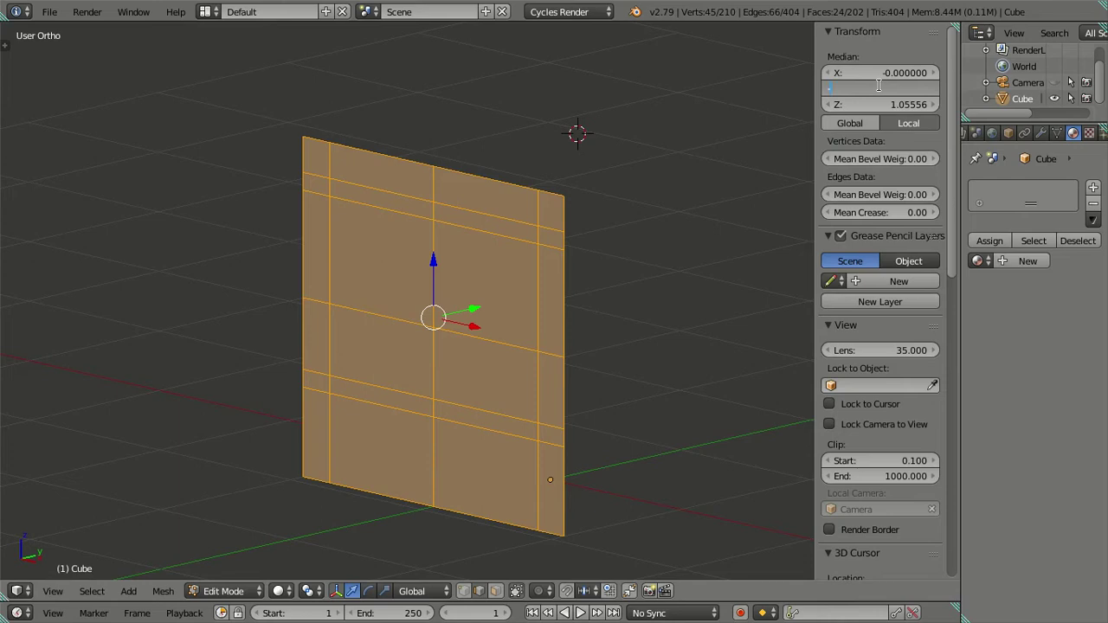
key(Return)
Select the slab's top edge loop, try a Y-axis move, then cancel and inspect the slab
key(a)
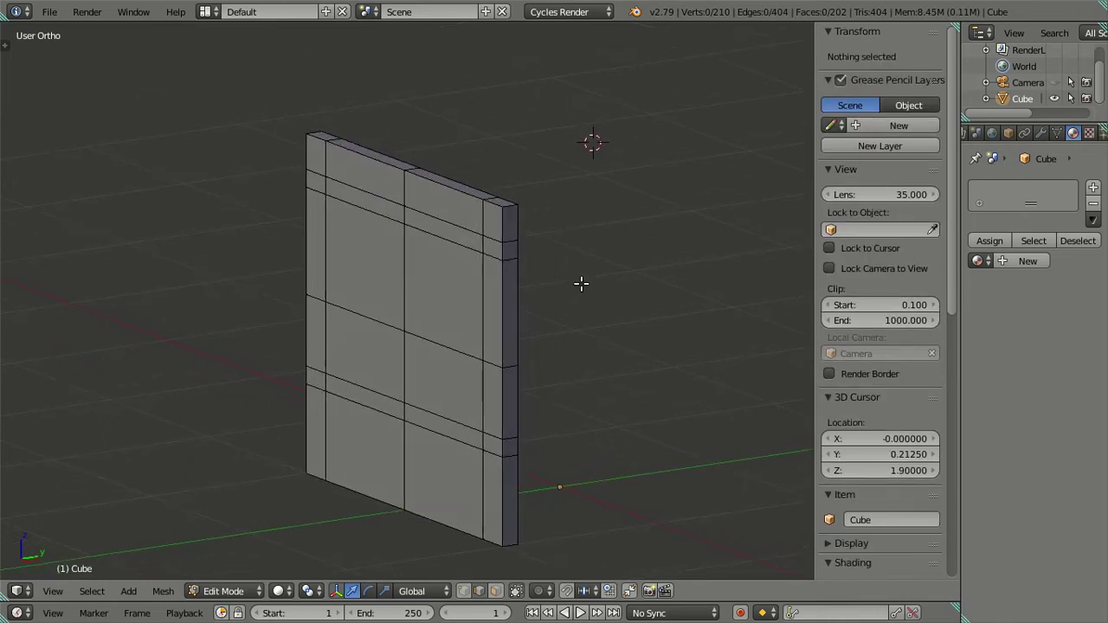
right_click(482, 213)
ctrl+alt+right_click(482, 213)
middle_drag(483, 213, 502, 225)
key(g)
key(y)
right_click(405, 156)
key(a)
mouse_move(473, 260)
middle_down()
mouse_move(426, 310)
mouse_move(456, 382)
middle_up()
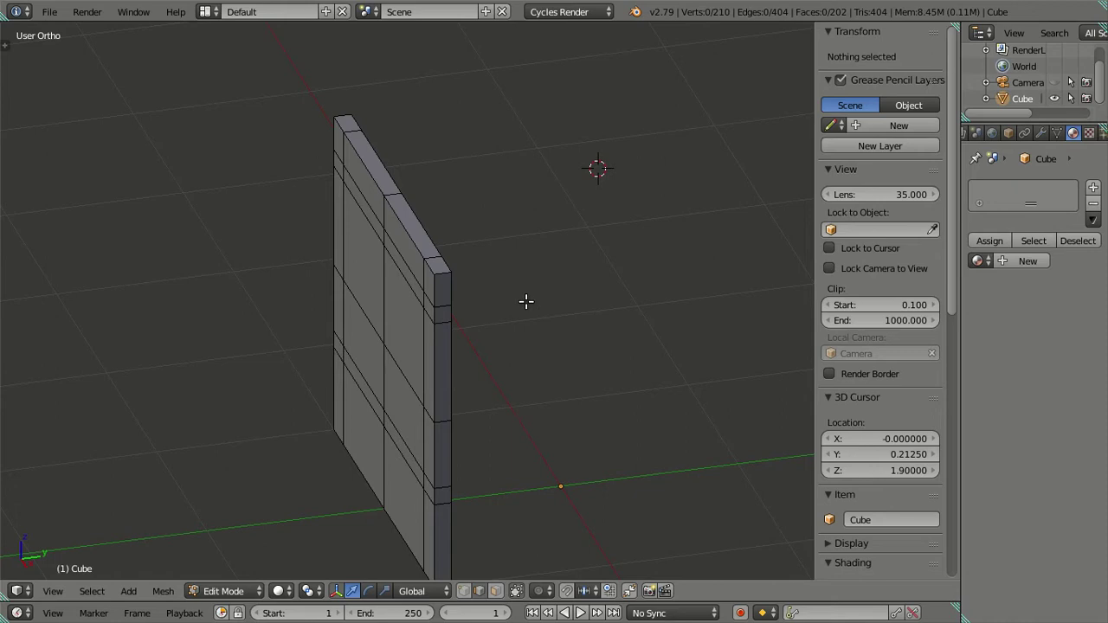
middle_drag(427, 273, 485, 260)
Reveal the hidden geometry and delete the faces of the connected top-edge strip
right_click(484, 272)
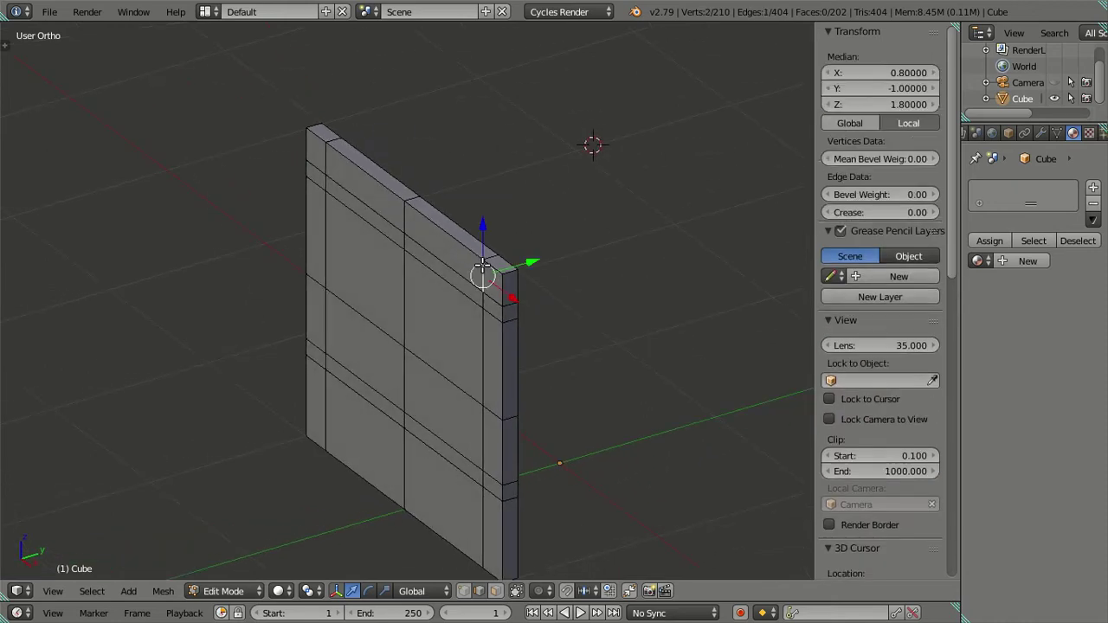
middle_drag(570, 299, 570, 287)
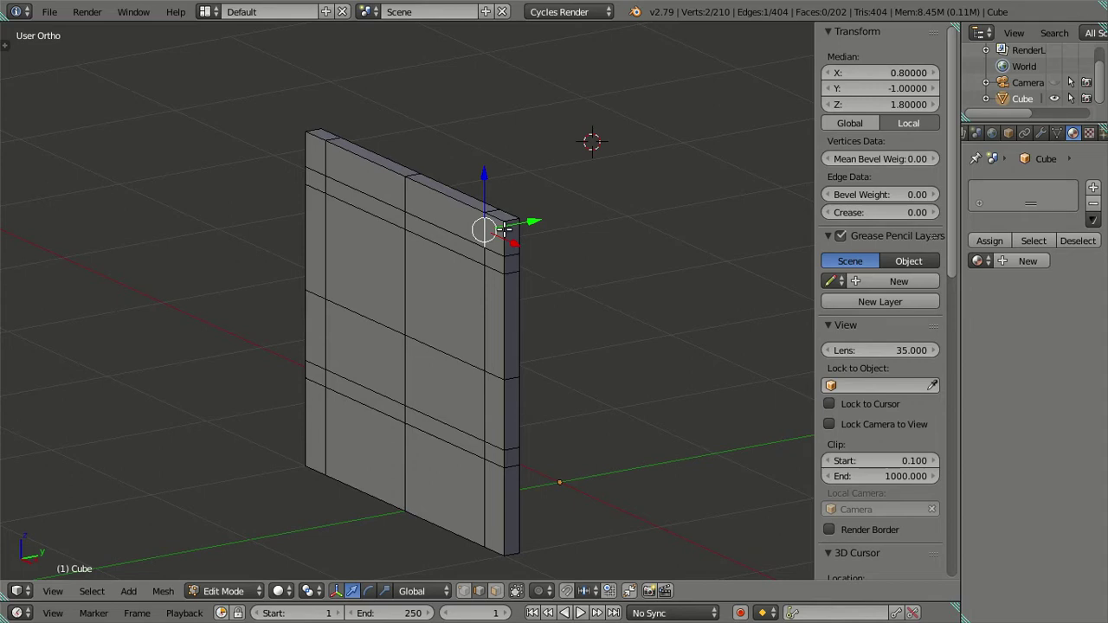
key(alt+h)
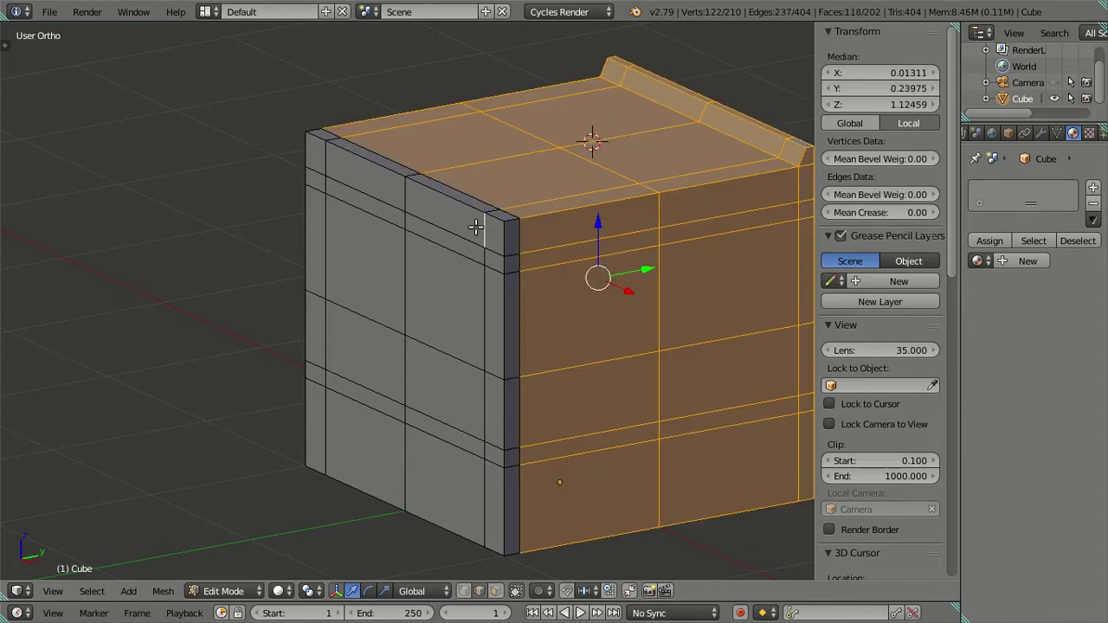
right_click(406, 198)
right_click(479, 226)
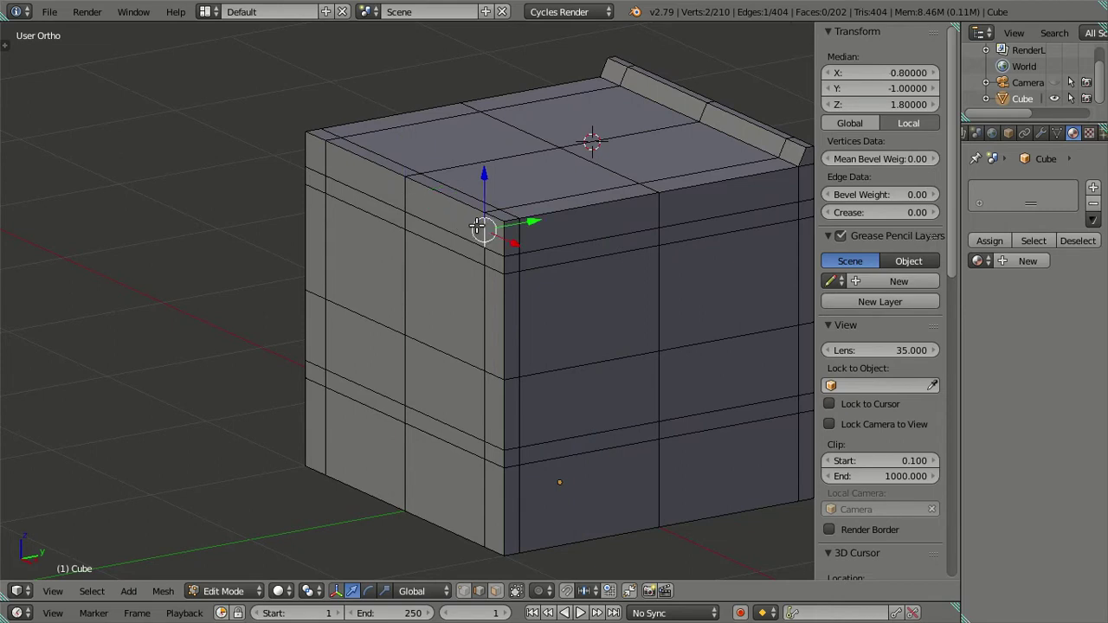
key(ctrl+l)
key(x)
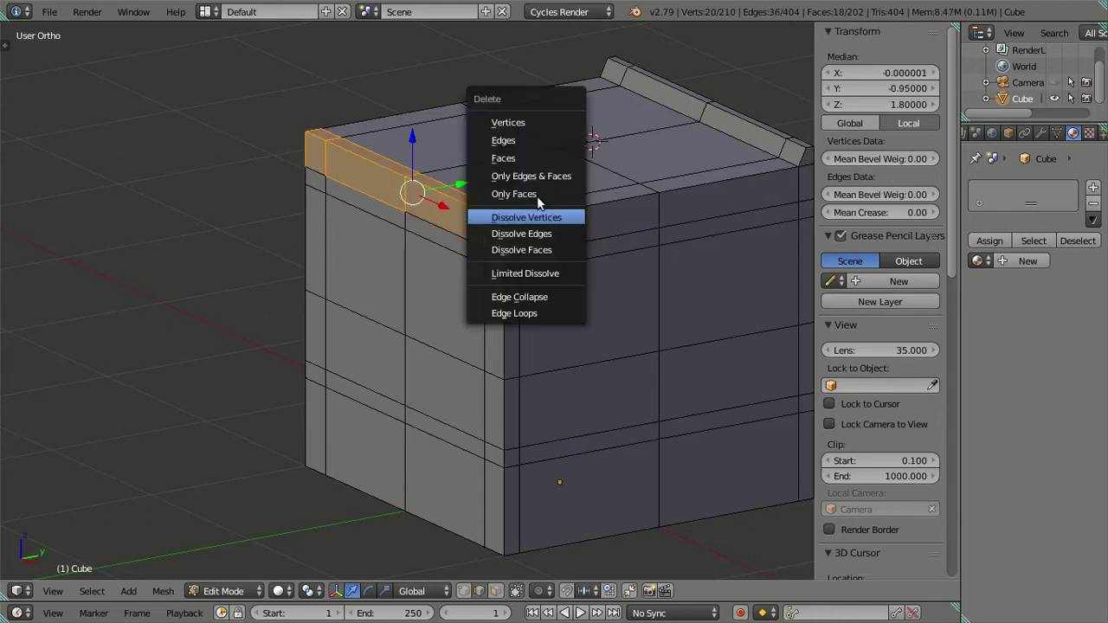
click(529, 157)
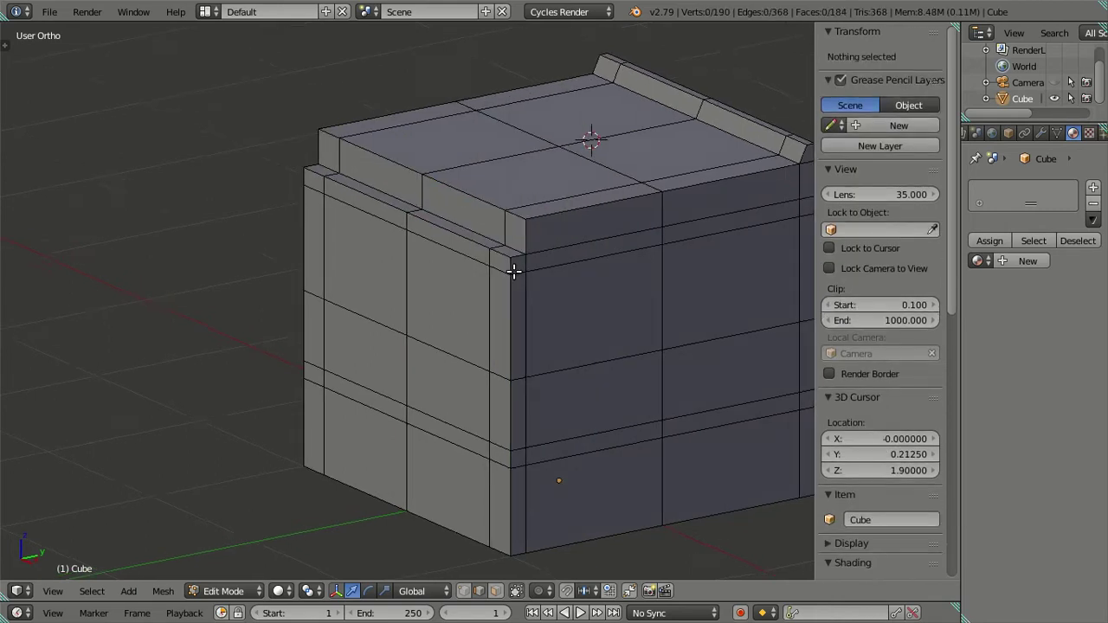
In face select, extrude the top-left strip of faces out to Y -1.0
click(495, 591)
click(519, 226)
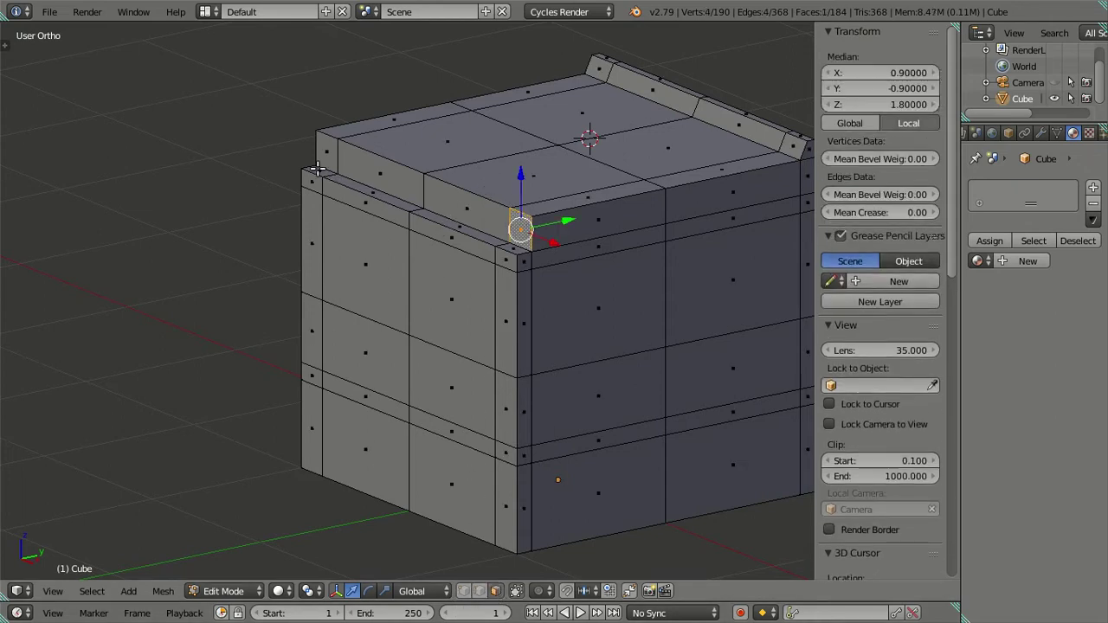
ctrl+click(325, 155)
key(e)
right_click(497, 247)
click(894, 88)
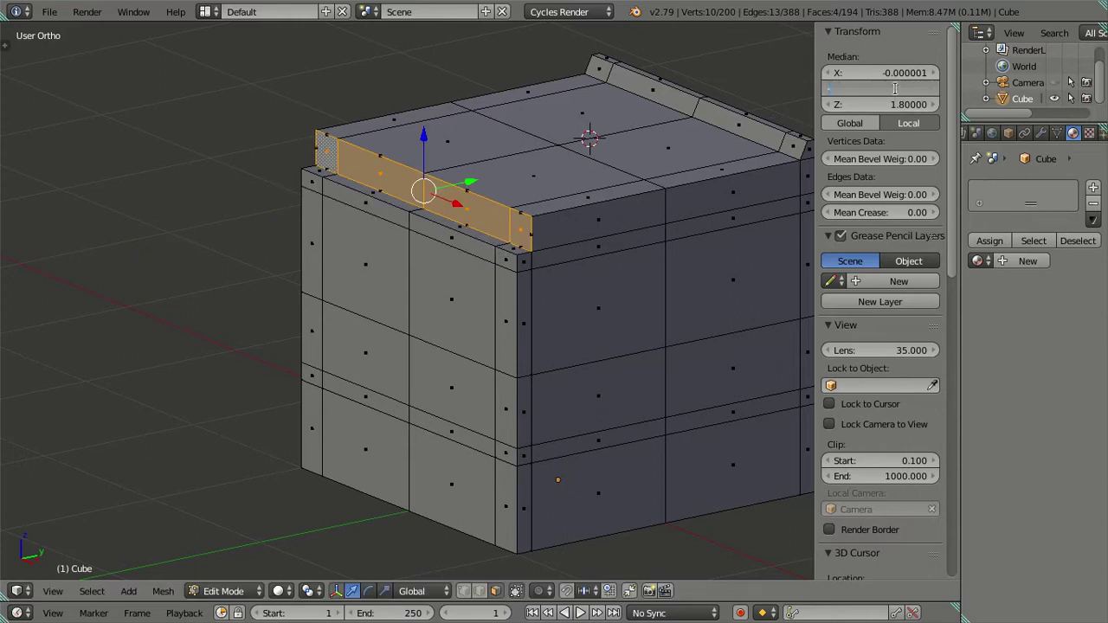
text(-1)
key(Return)
middle_drag(463, 287, 417, 333)
key(a)
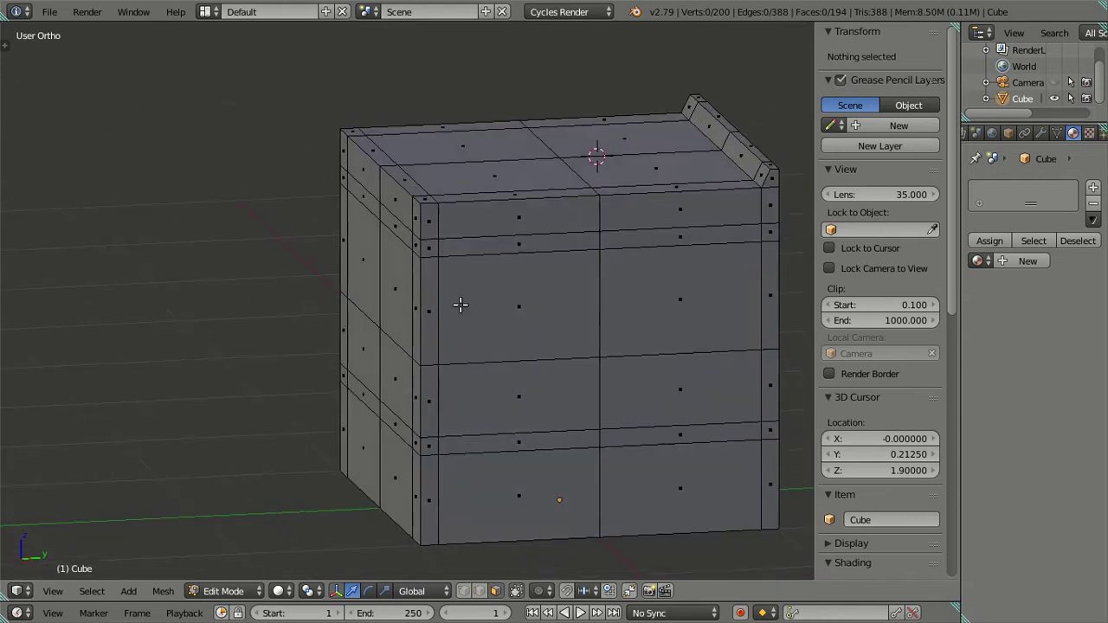
Try a loop cut near the corner at Y -0.95, then undo it
scroll(417, 333, up, 3)
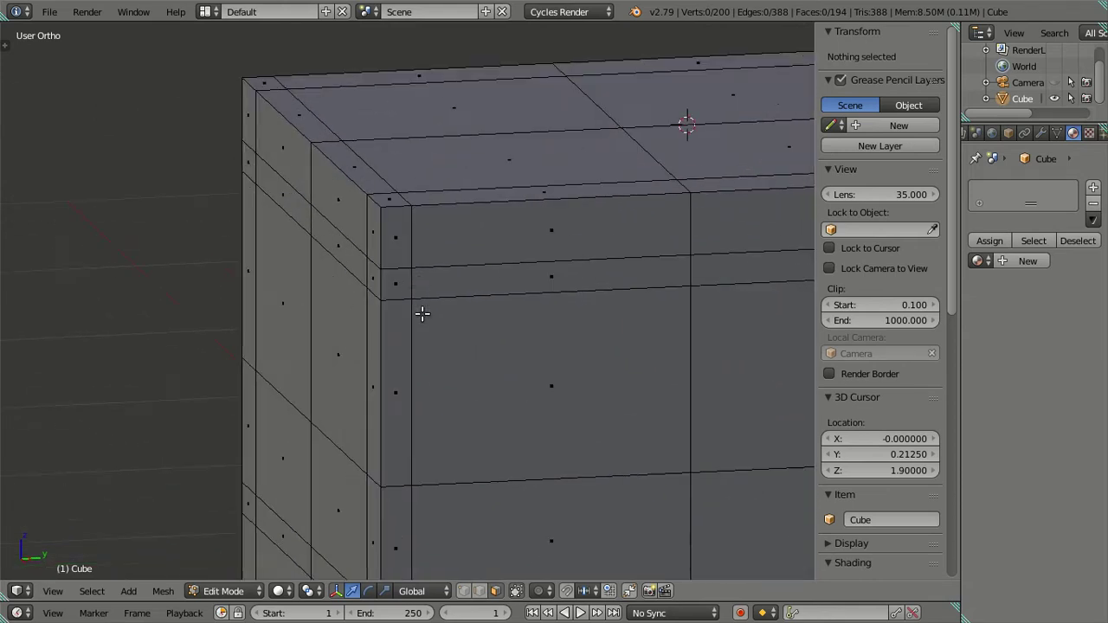
key(ctrl+r)
click(392, 201)
right_click(697, 130)
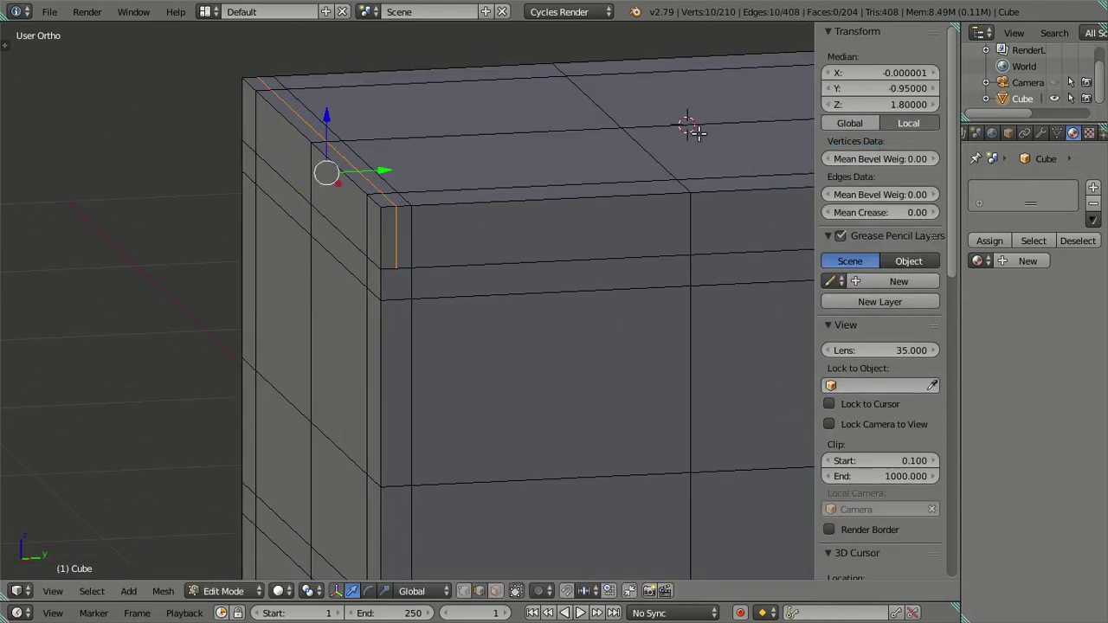
click(831, 88)
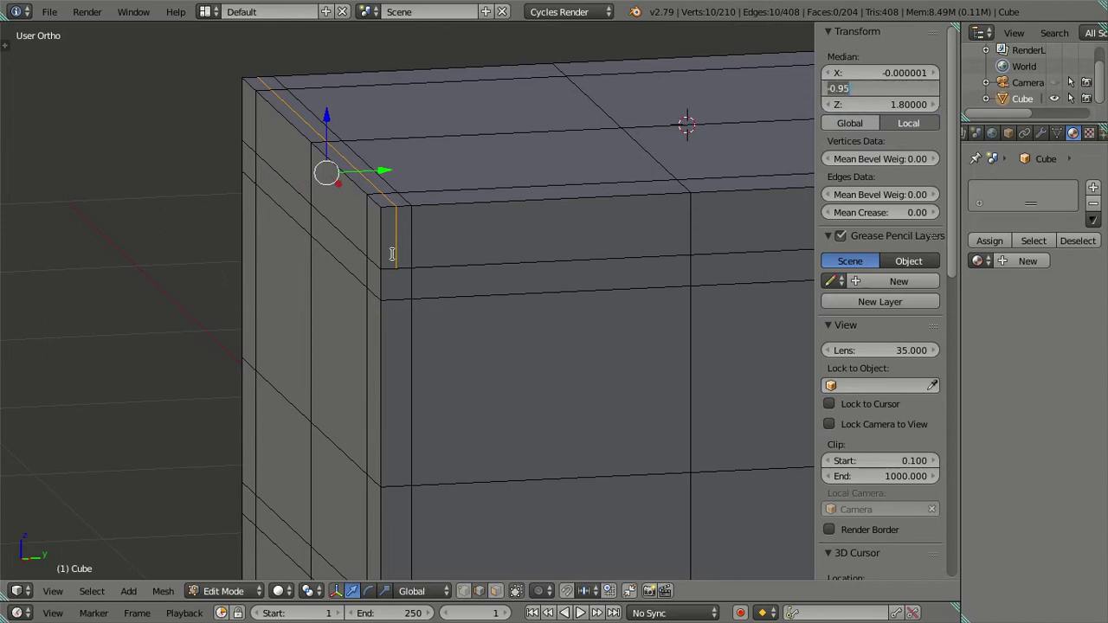
key(Return)
key(ctrl+z)
In edge select mode, select the edge loop along the cube's top-left corner
key(ctrl+Tab)
click(364, 215)
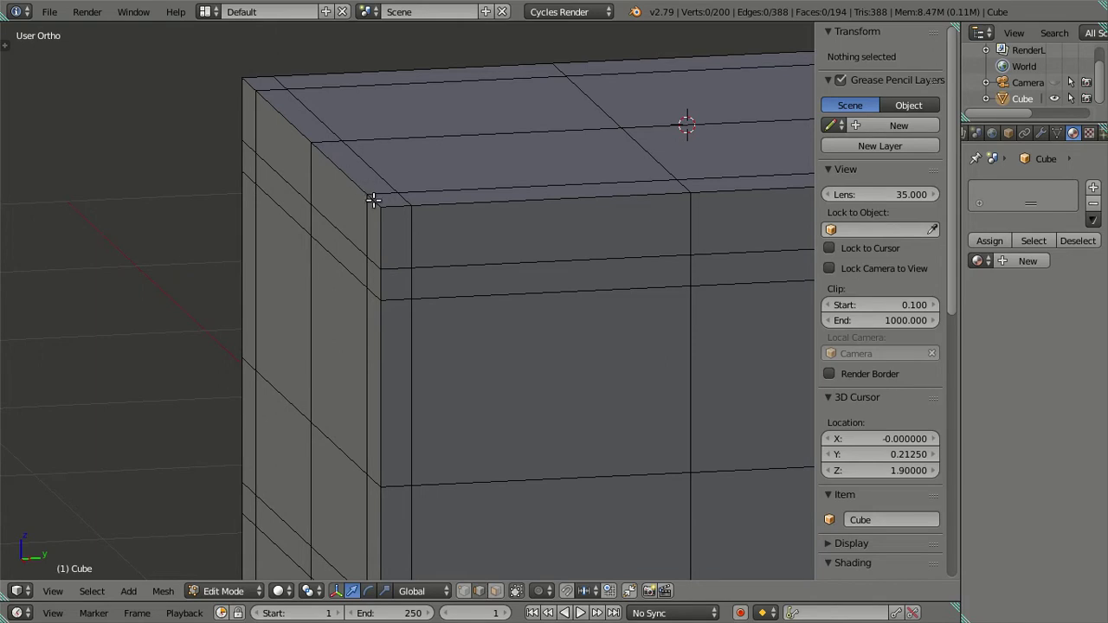
right_click(372, 200)
alt+right_click(251, 84)
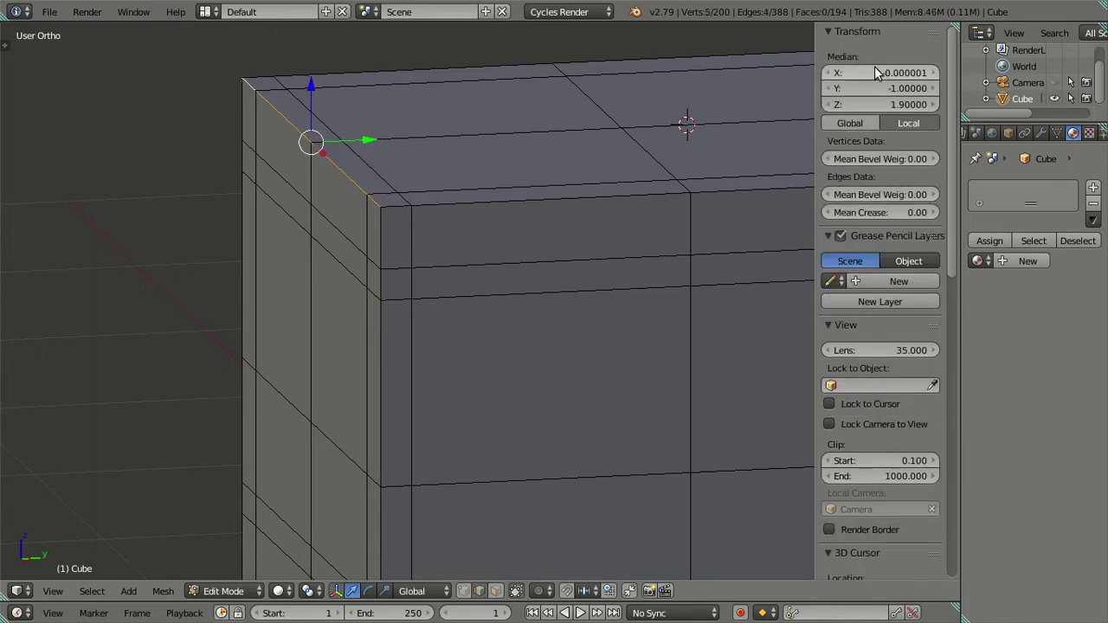
ctrl+scroll(879, 85, up, 1)
key(a)
Orbit and zoom around the cube, toggling object mode, to inspect the corner and underside
middle_drag(507, 242, 527, 289)
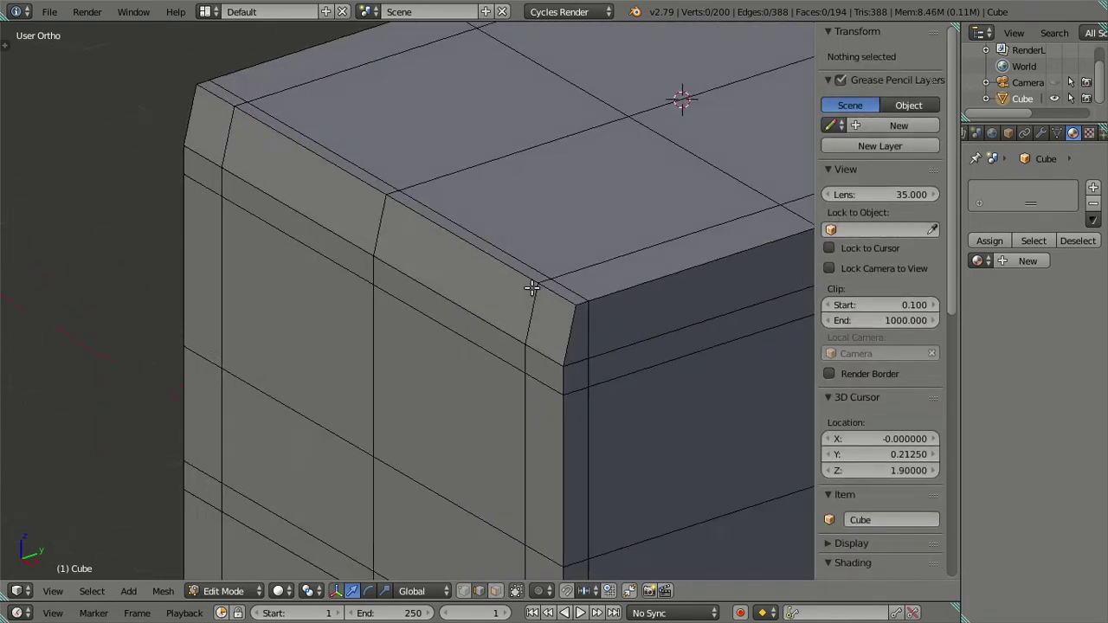
scroll(451, 272, down, 2)
middle_drag(450, 271, 575, 267)
key(Tab)
mouse_move(608, 277)
middle_down()
mouse_move(650, 310)
mouse_move(342, 288)
mouse_move(577, 299)
mouse_move(492, 270)
mouse_move(505, 297)
mouse_move(413, 344)
mouse_move(440, 340)
middle_up()
scroll(577, 299, down, 3)
key(Tab)
scroll(512, 304, up, 3)
scroll(447, 208, up, 2)
scroll(440, 340, down, 4)
mouse_move(425, 407)
middle_down()
mouse_move(485, 317)
mouse_move(490, 337)
mouse_move(384, 342)
mouse_move(439, 382)
mouse_move(448, 414)
mouse_move(413, 366)
middle_up()
scroll(411, 356, up, 4)
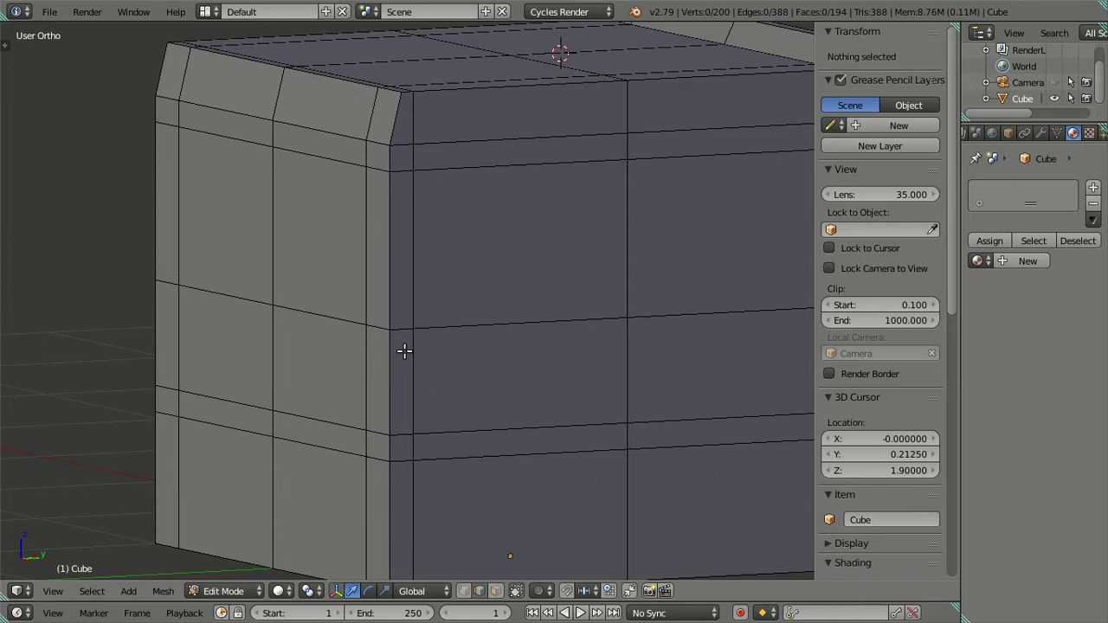
Show the cube in front wireframe view with nothing selected
key(KP_1)
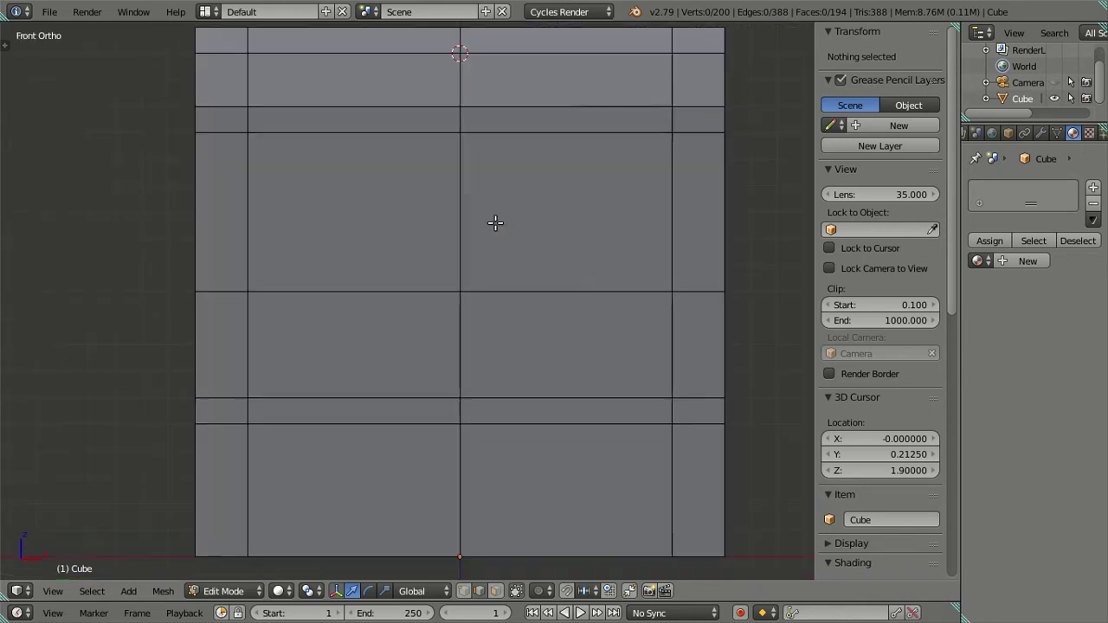
key(z)
shift+middle_drag(611, 203, 477, 252)
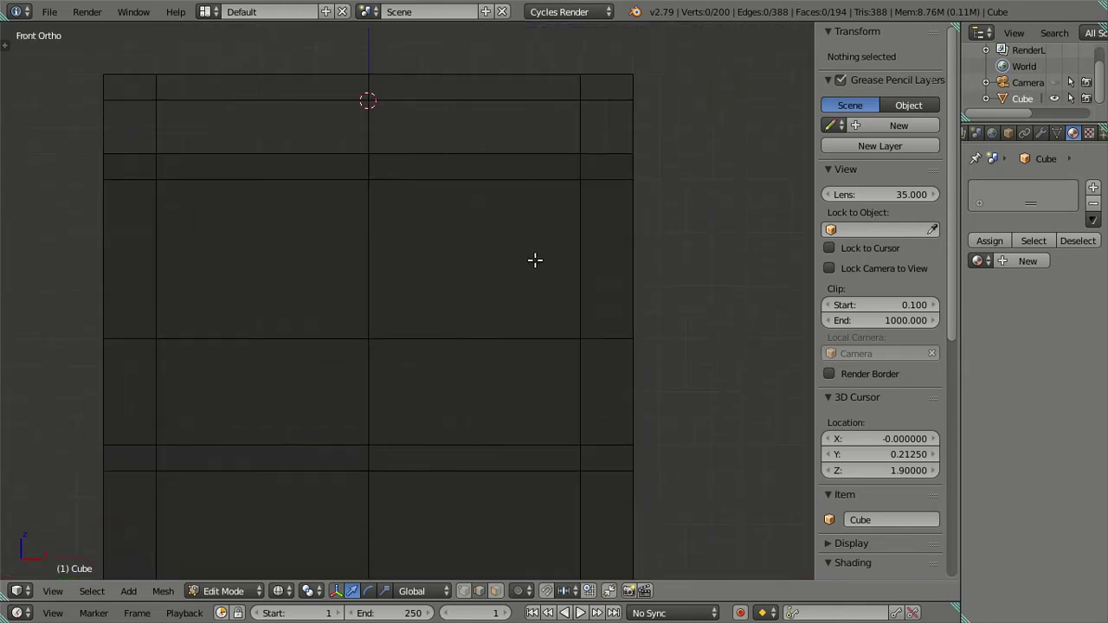
key(ctrl+r)
key(Escape)
mouse_move(730, 314)
middle_down()
mouse_move(554, 326)
mouse_move(613, 286)
middle_up()
right_click(613, 287)
key(ctrl+l)
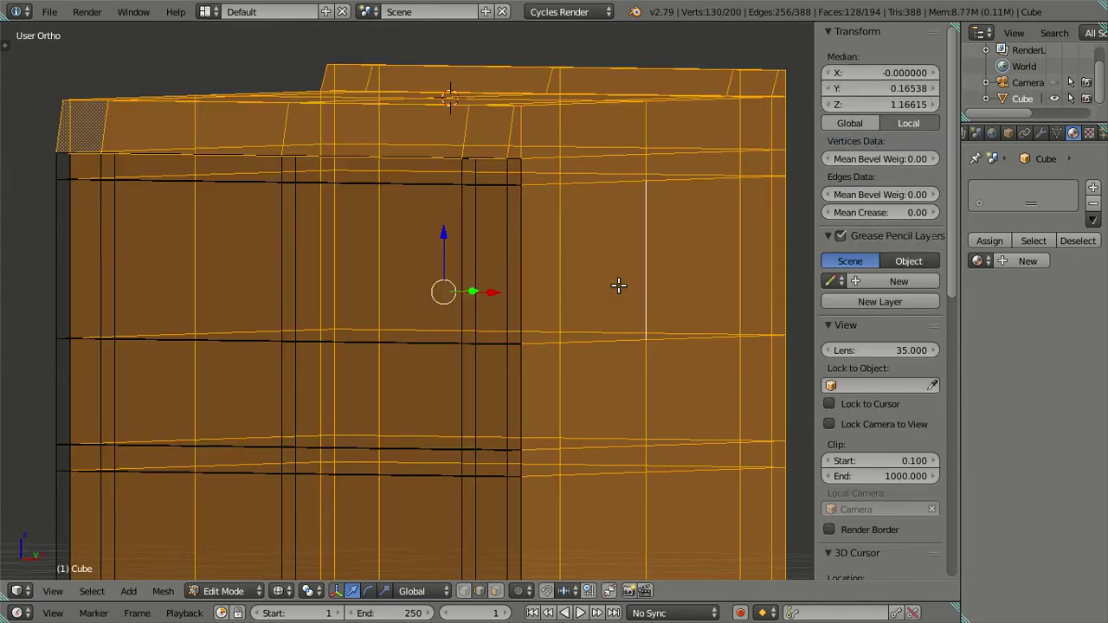
key(a)
key(KP_1)
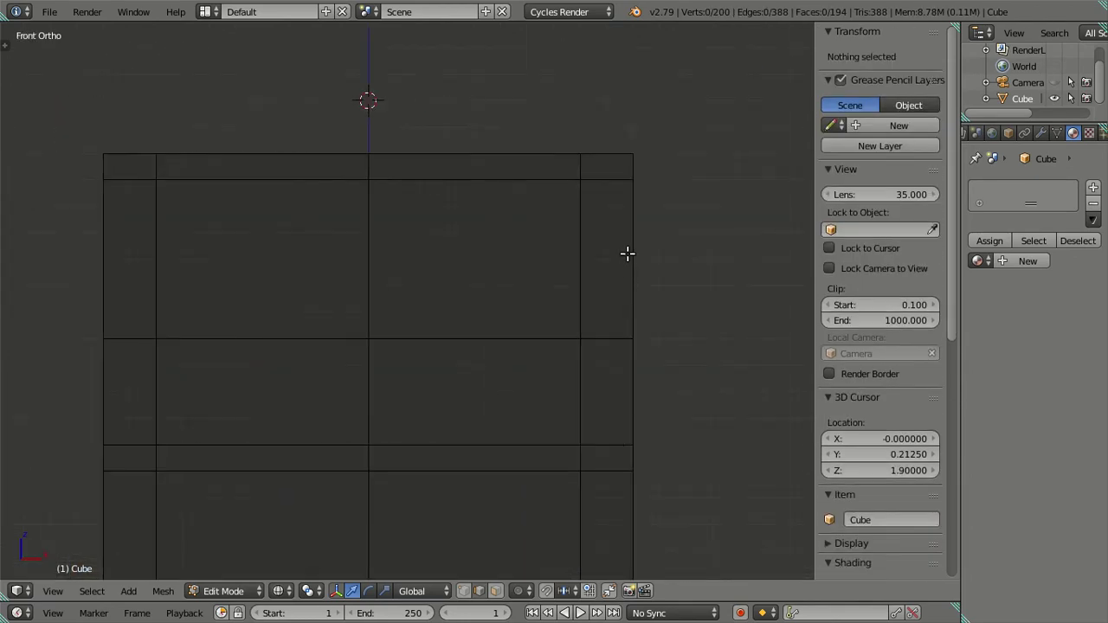
Cut five evenly spaced horizontal edge loops across the front face
key(ctrl+r)
scroll(628, 254, up, 2)
scroll(628, 254, up, 1)
scroll(628, 253, up, 1)
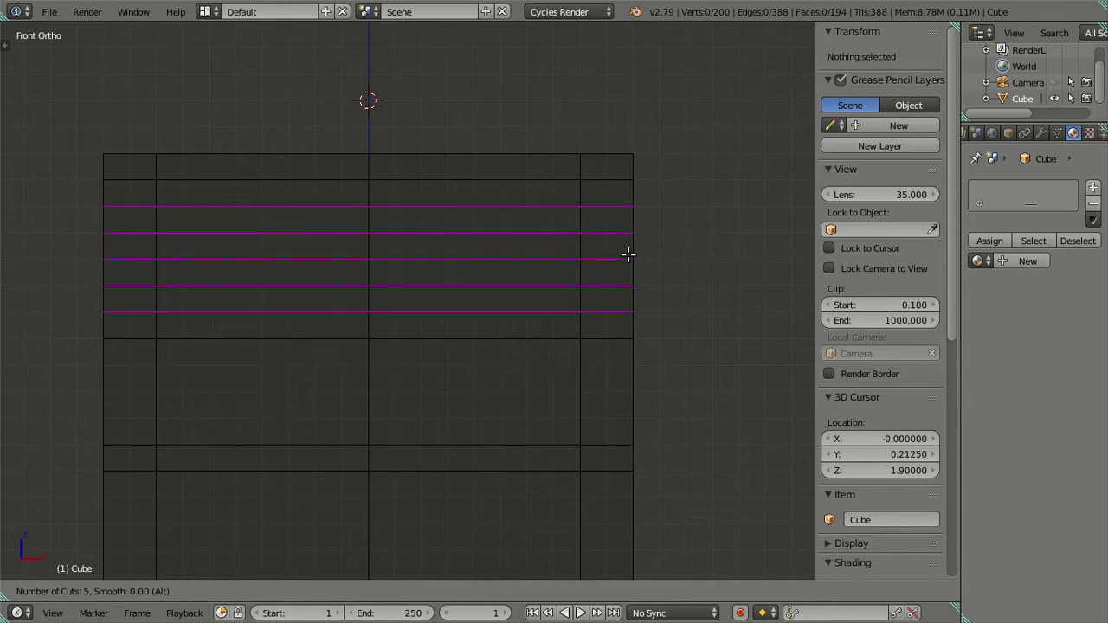
click(628, 253)
right_click(628, 254)
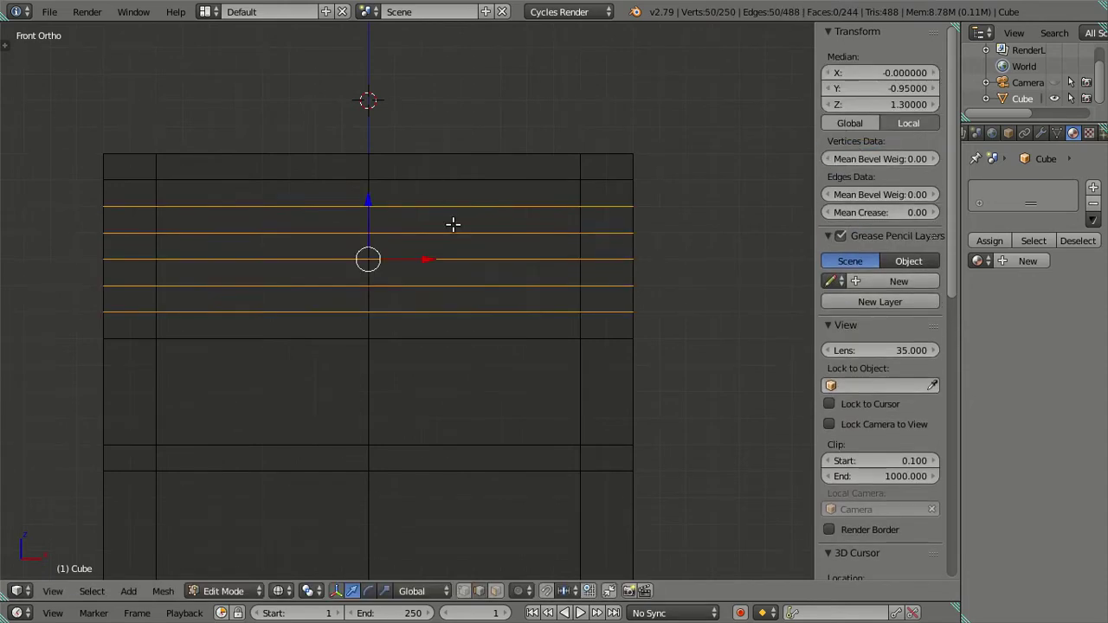
Keep the topmost new loop and dissolve the other four edge loops
alt+shift+right_click(457, 210)
key(x)
click(673, 251)
key(ctrl+z)
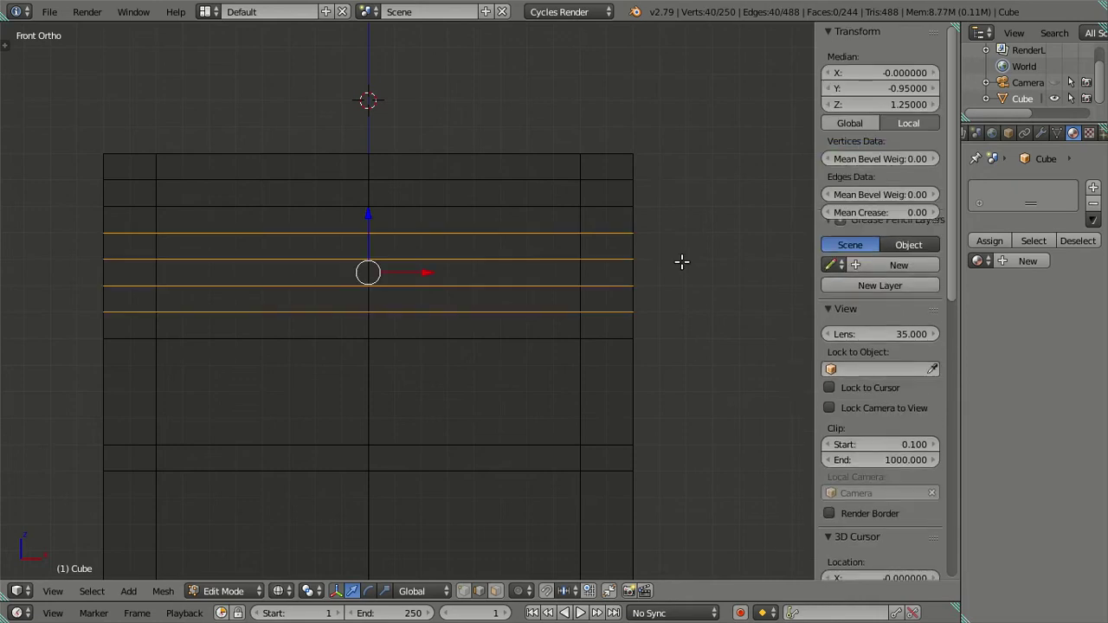
key(x)
click(691, 364)
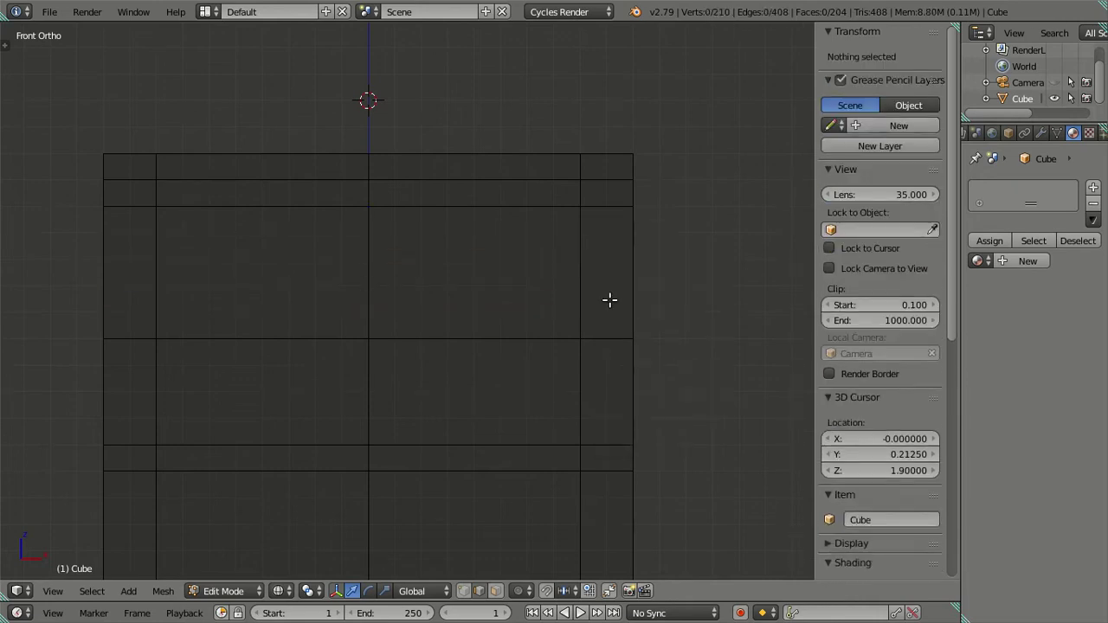
scroll(608, 294, up, 2)
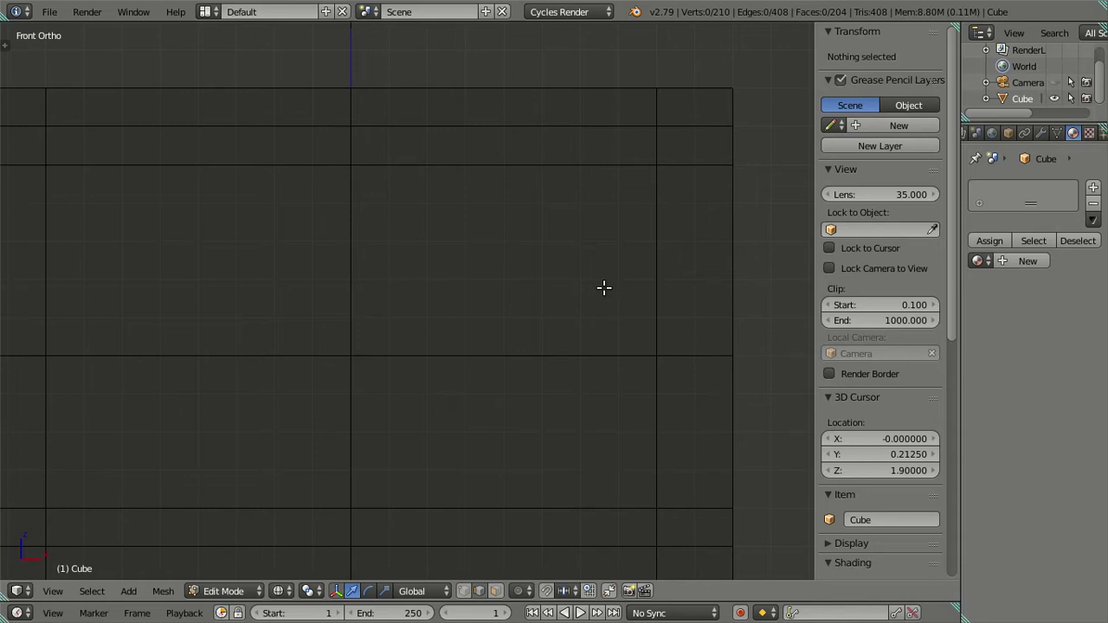
scroll(563, 285, down, 2)
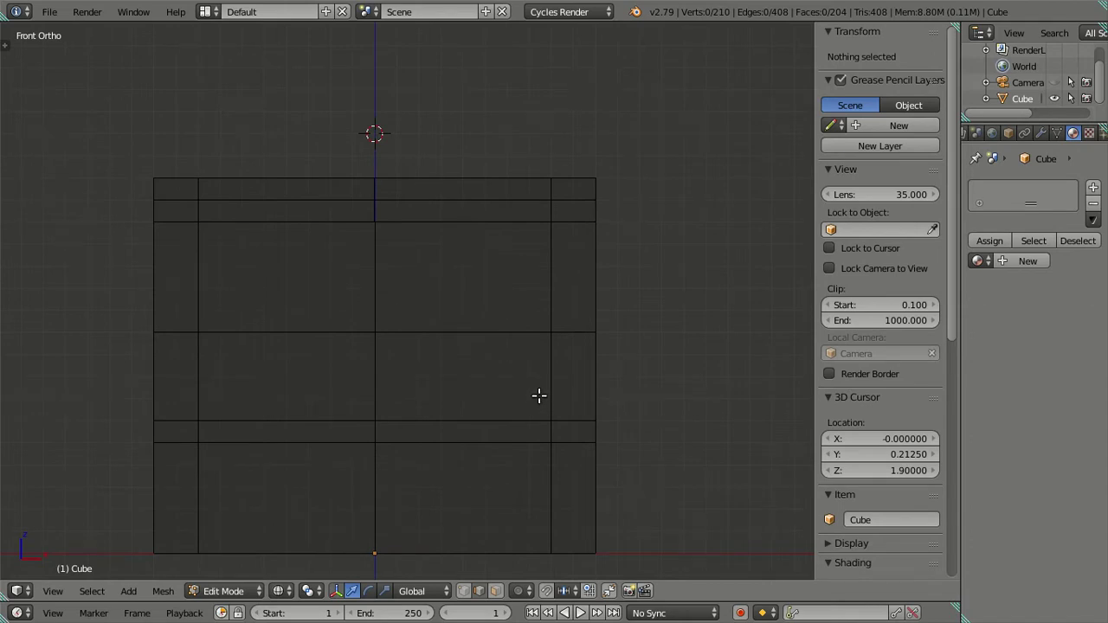
scroll(588, 406, up, 1)
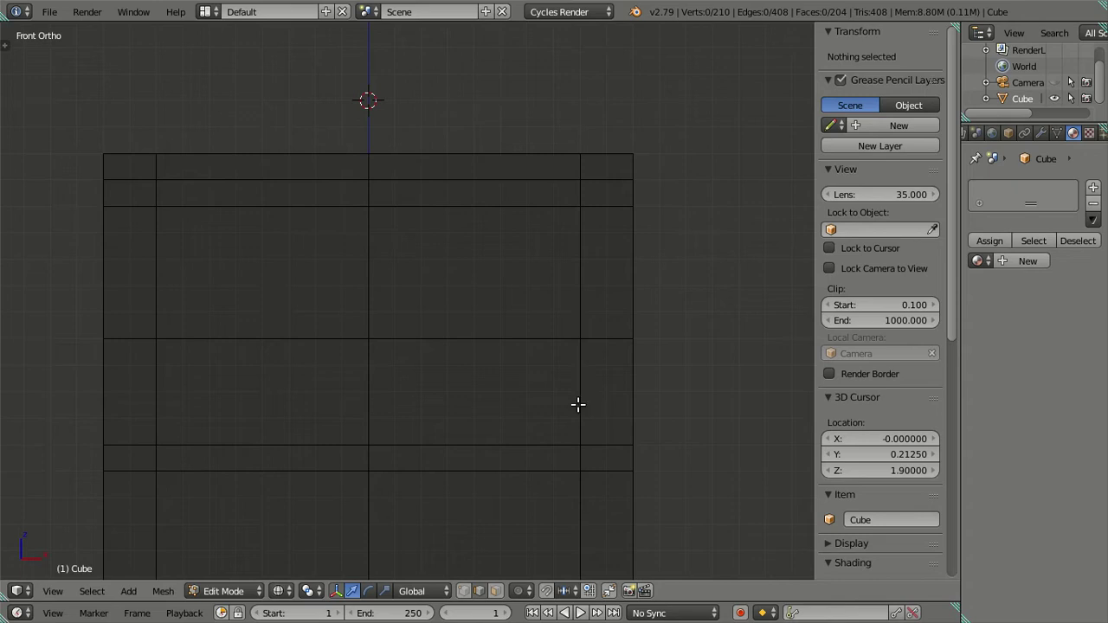
scroll(578, 431, up, 1)
scroll(578, 444, up, 1)
scroll(569, 415, up, 1)
scroll(611, 459, down, 1)
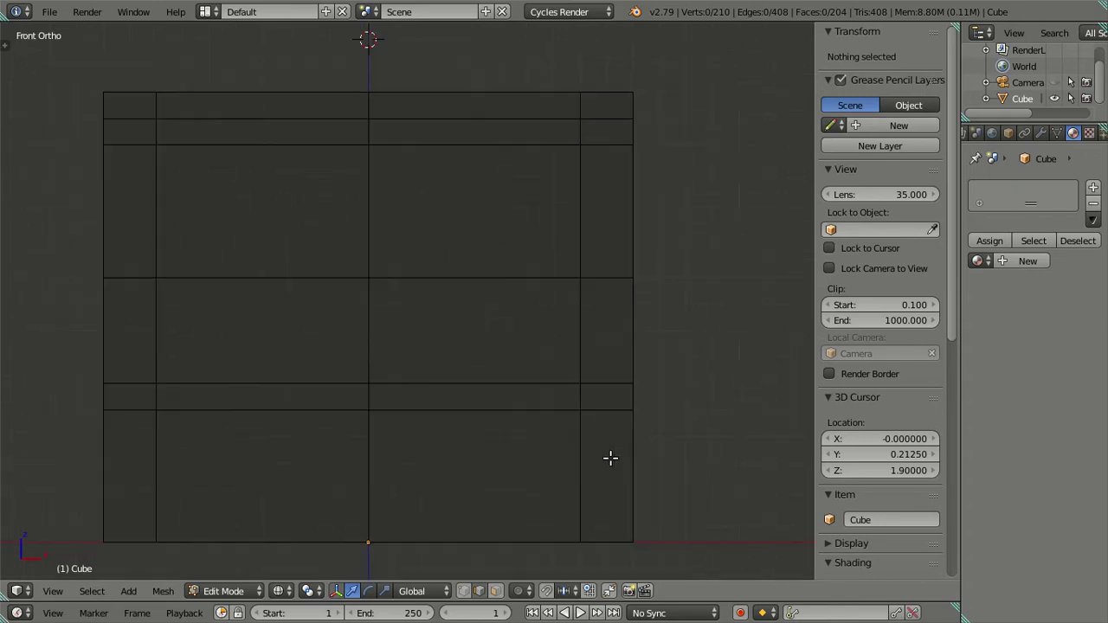
Return to edit mode in wireframe and frame the mesh from the front
middle_drag(628, 445, 550, 465)
key(Tab)
key(z)
key(z)
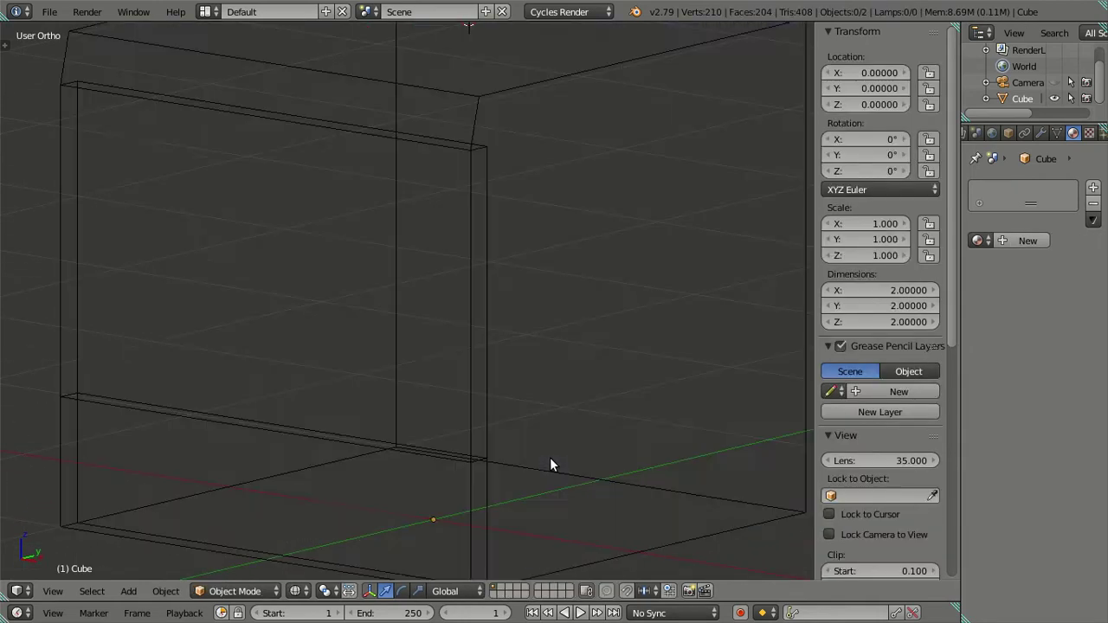
key(z)
key(z)
key(Tab)
mouse_move(459, 309)
middle_down()
mouse_move(527, 302)
mouse_move(601, 324)
middle_up()
key(KP_1)
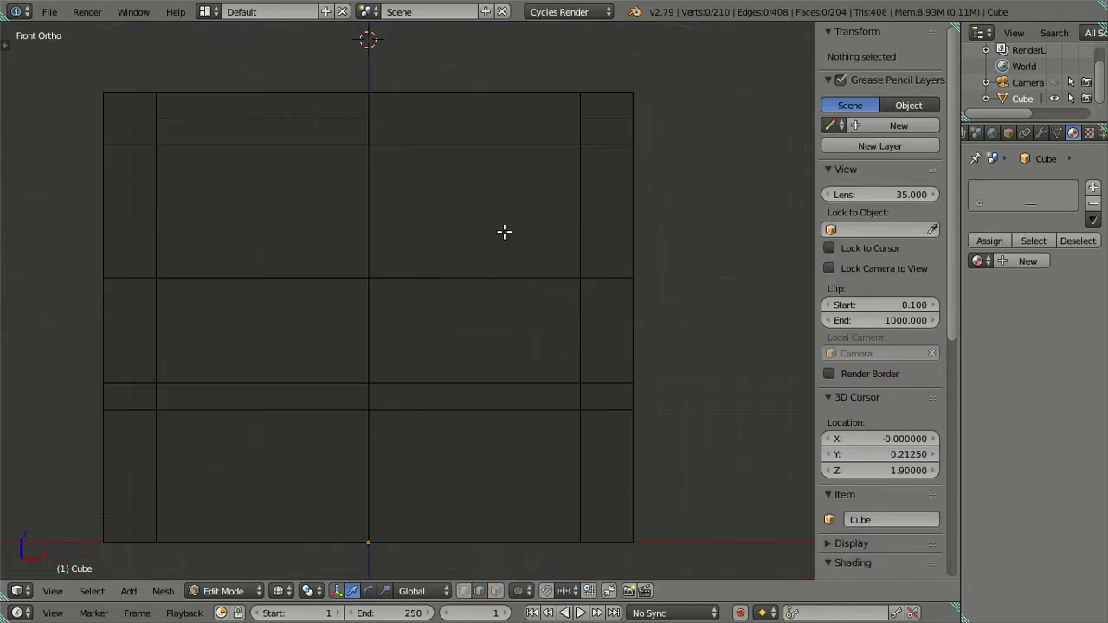
mouse_move(500, 265)
shift+middle_down()
mouse_move(494, 354)
mouse_move(473, 304)
shift+middle_up()
scroll(500, 278, up, 1)
Dissolve the horizontal edge loop across the front panel
right_click(502, 274)
key(a)
alt+right_click(474, 305)
key(x)
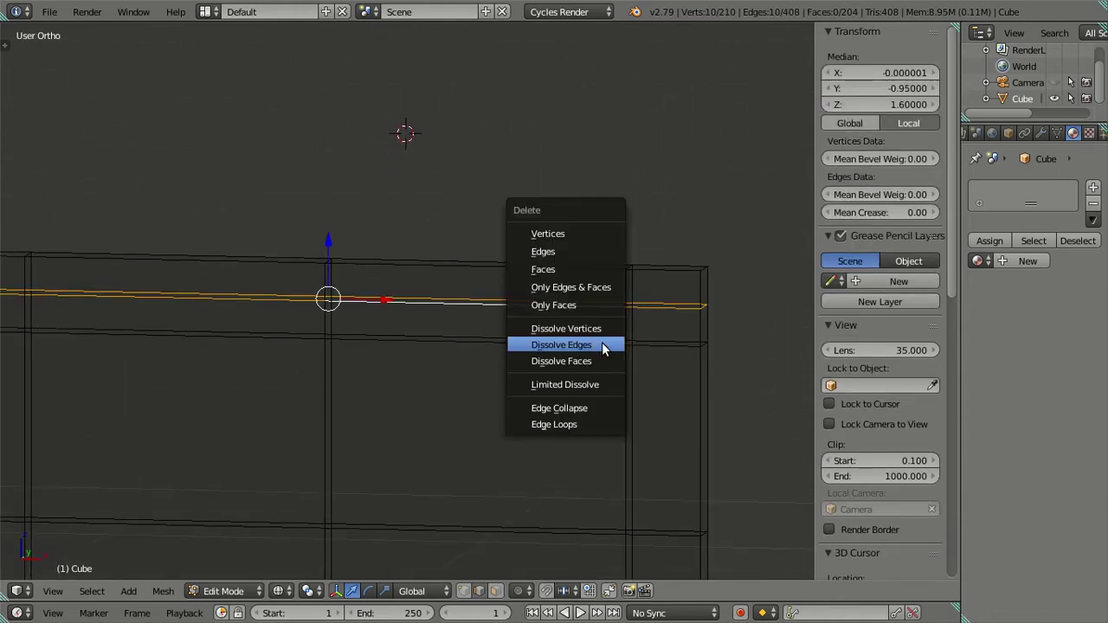
click(602, 342)
scroll(562, 349, down, 2)
scroll(486, 397, down, 2)
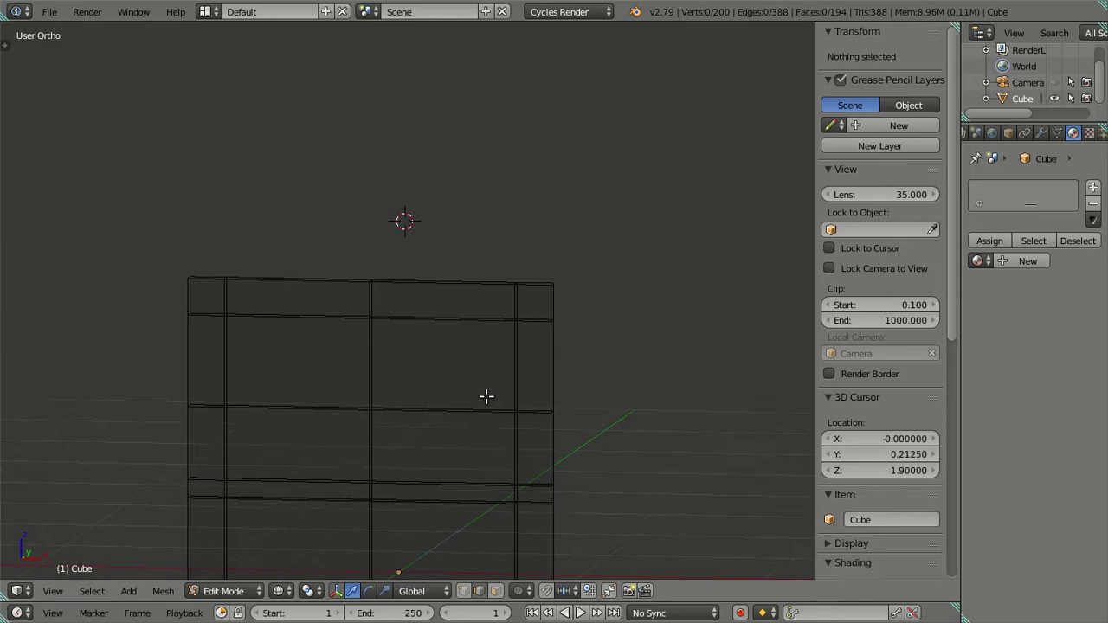
Dissolve the upper and lower middle vertical edges of the wall
middle_drag(487, 397, 505, 371)
key(KP_1)
scroll(543, 389, up, 2)
key(z)
shift+middle_drag(527, 406, 503, 263)
mouse_move(424, 206)
middle_down()
mouse_move(542, 277)
mouse_move(560, 272)
mouse_move(524, 268)
mouse_move(509, 287)
mouse_move(497, 251)
mouse_move(451, 292)
mouse_move(458, 312)
mouse_move(374, 299)
mouse_move(358, 277)
middle_up()
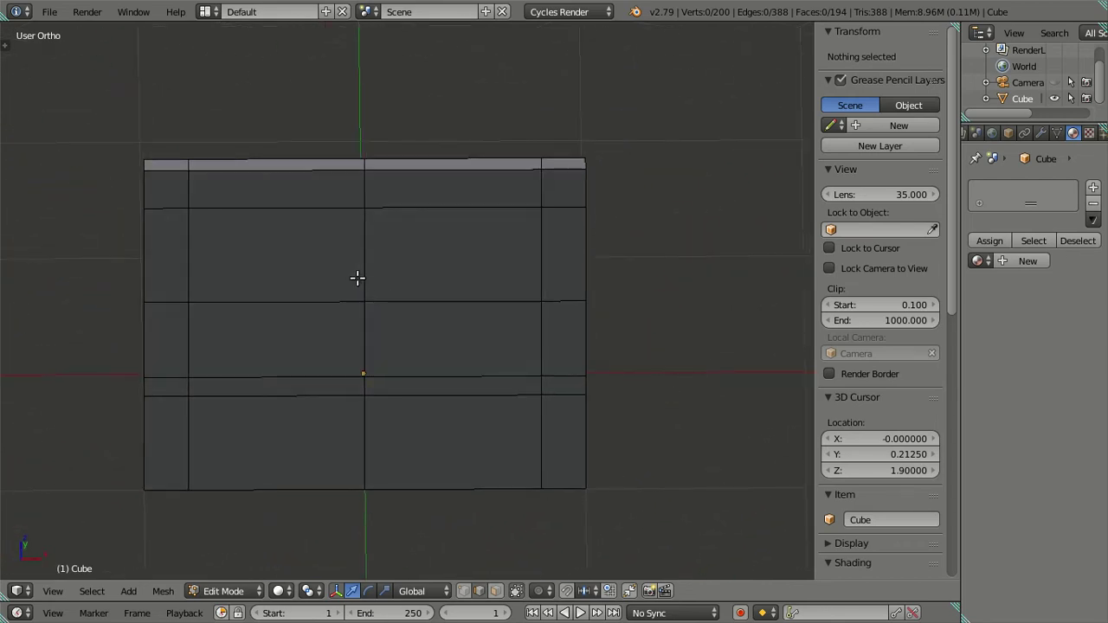
alt+right_click(362, 277)
key(x)
key(x)
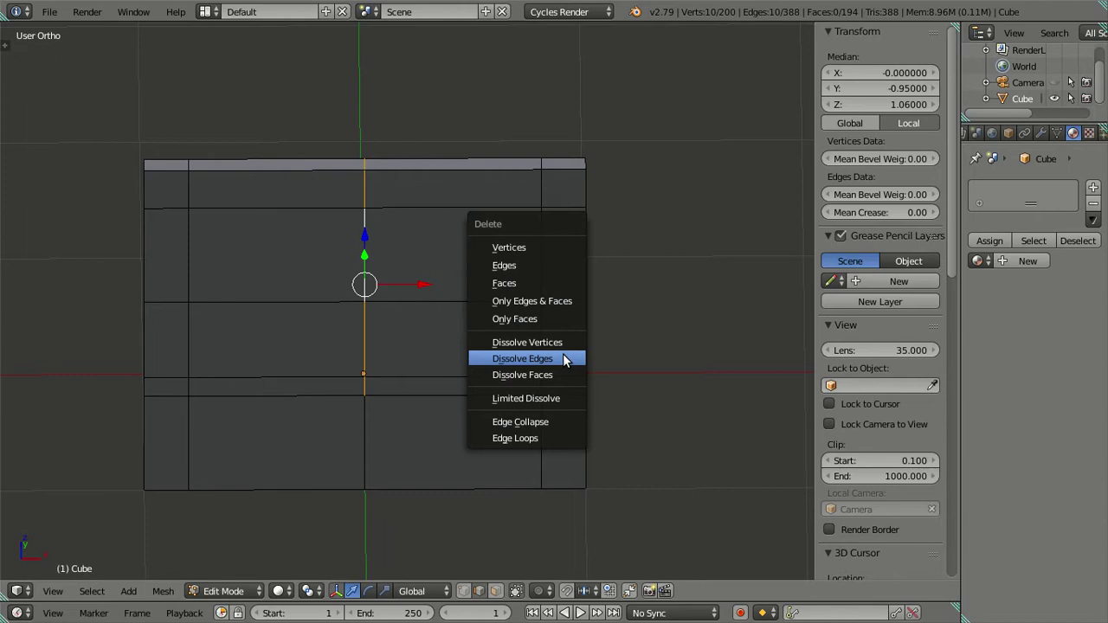
click(563, 357)
alt+right_click(365, 454)
key(x)
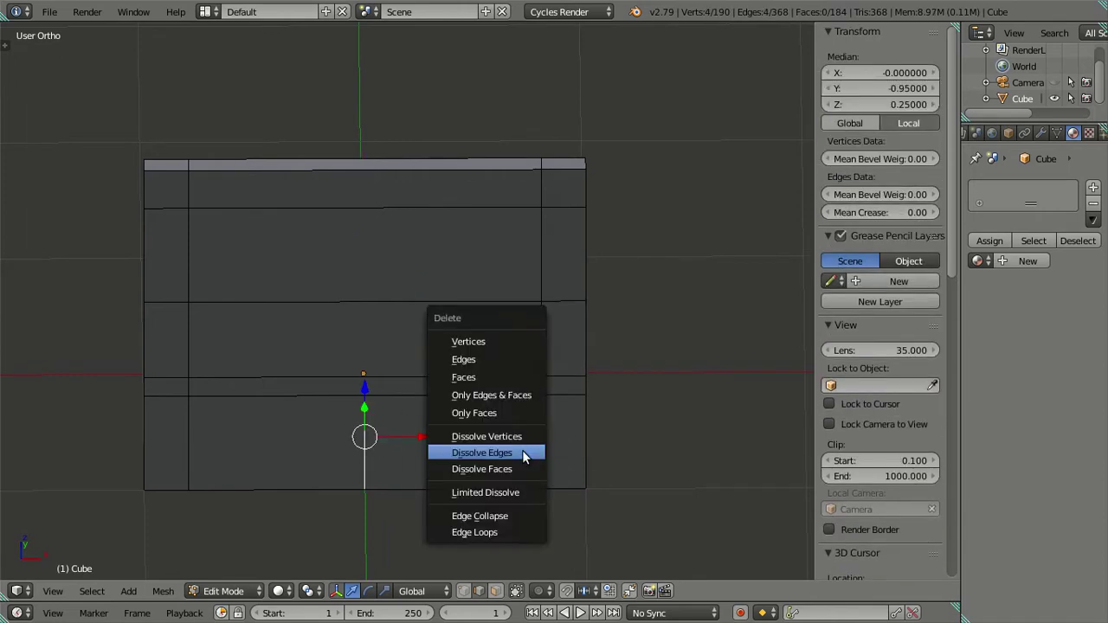
click(523, 457)
mouse_move(364, 292)
middle_down()
mouse_move(447, 240)
mouse_move(448, 305)
mouse_move(470, 317)
mouse_move(601, 289)
mouse_move(421, 277)
mouse_move(350, 285)
mouse_move(403, 338)
mouse_move(465, 349)
mouse_move(531, 341)
mouse_move(252, 336)
middle_up()
In a wireframe side view, box-select the whole wall panel
right_click(300, 286)
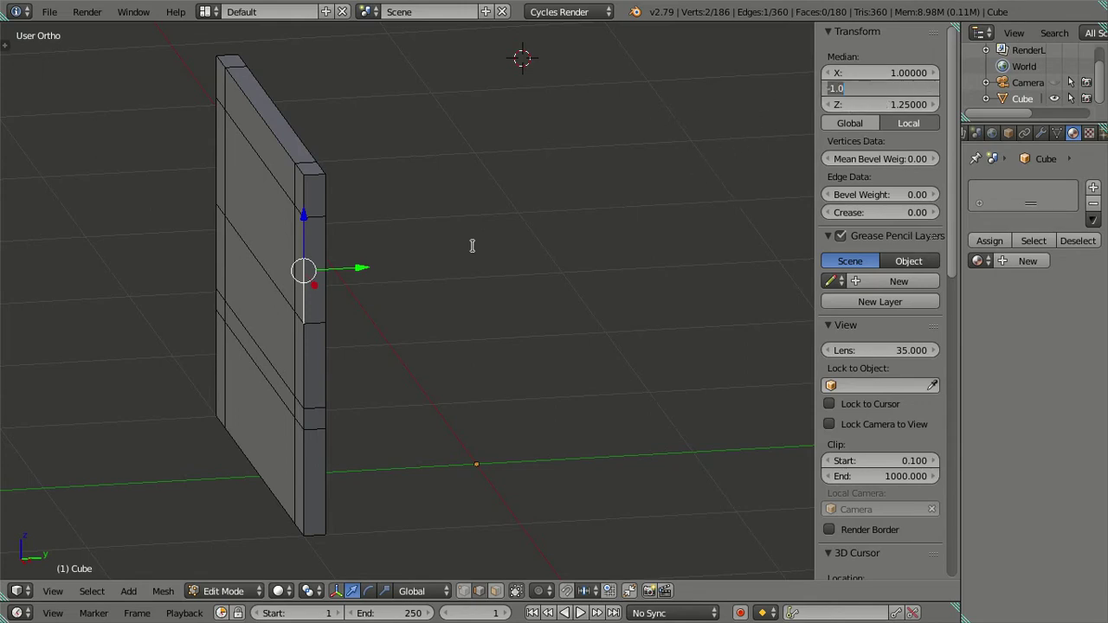
key(a)
mouse_move(399, 315)
middle_down()
mouse_move(250, 285)
mouse_move(325, 278)
middle_up()
key(KP_3)
key(z)
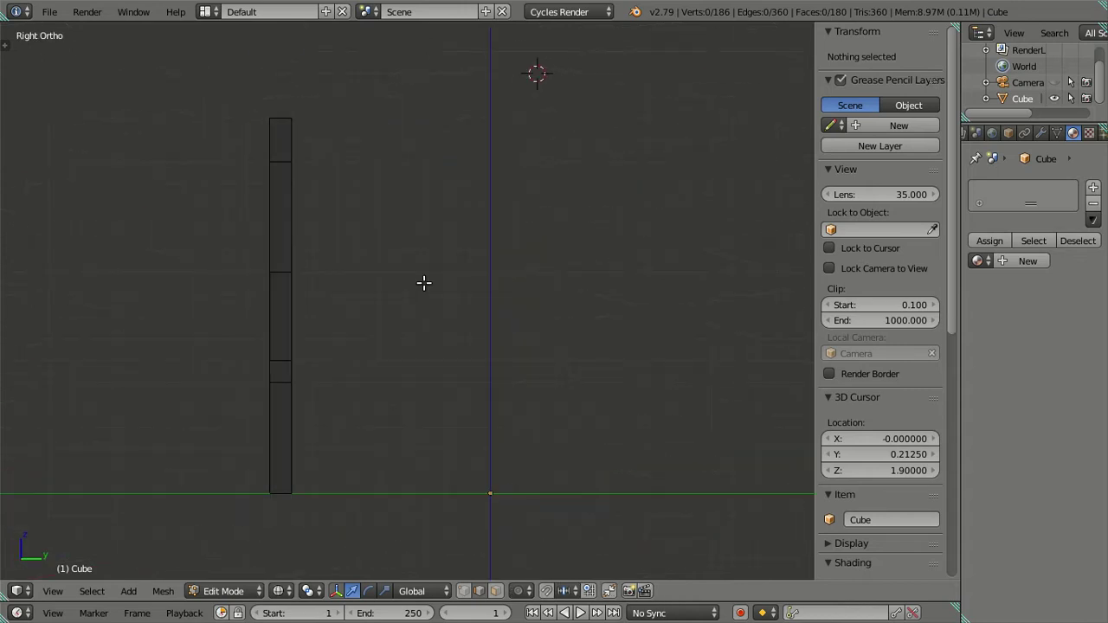
key(b)
drag(282, 81, 426, 539)
Select a section of the panel's connected faces and delete those faces
key(z)
middle_drag(445, 413, 379, 450)
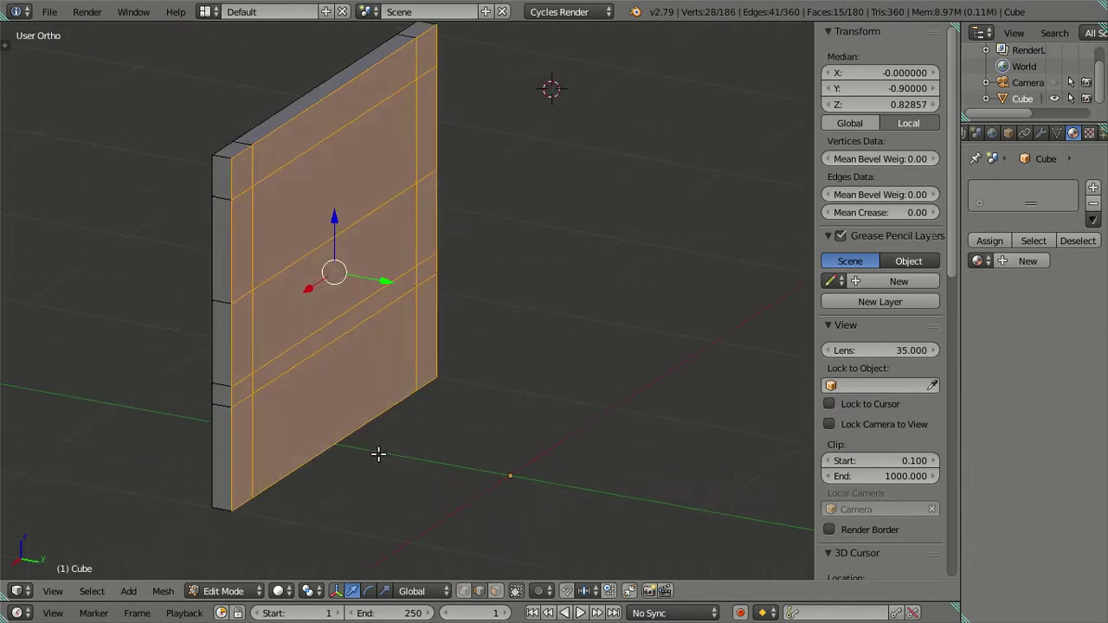
key(g)
right_click(598, 436)
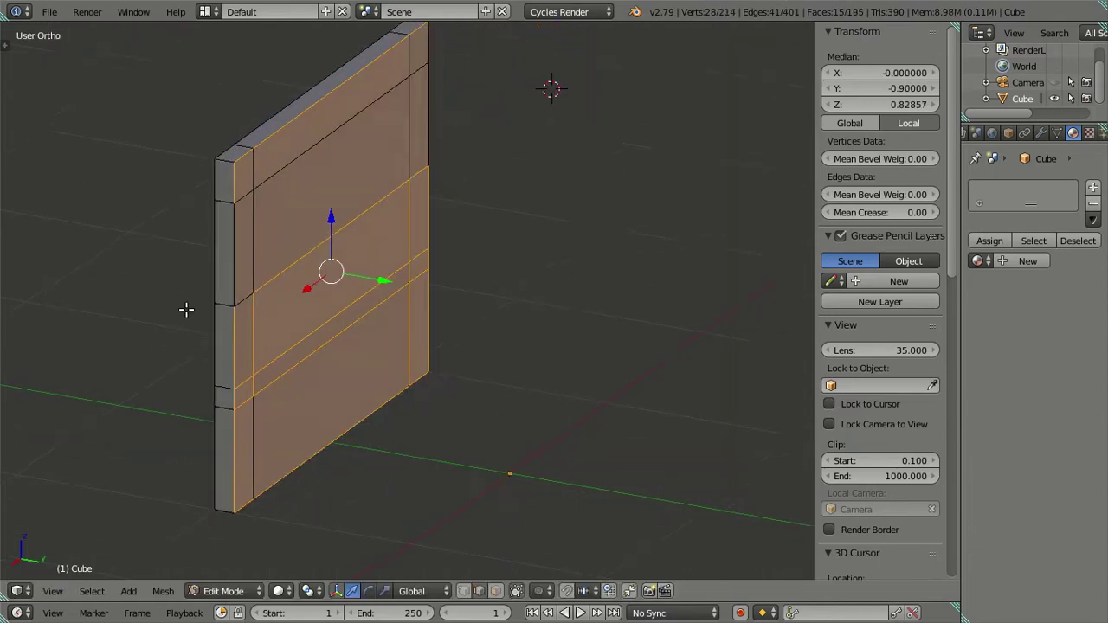
middle_drag(185, 309, 285, 317)
right_click(284, 329)
key(l)
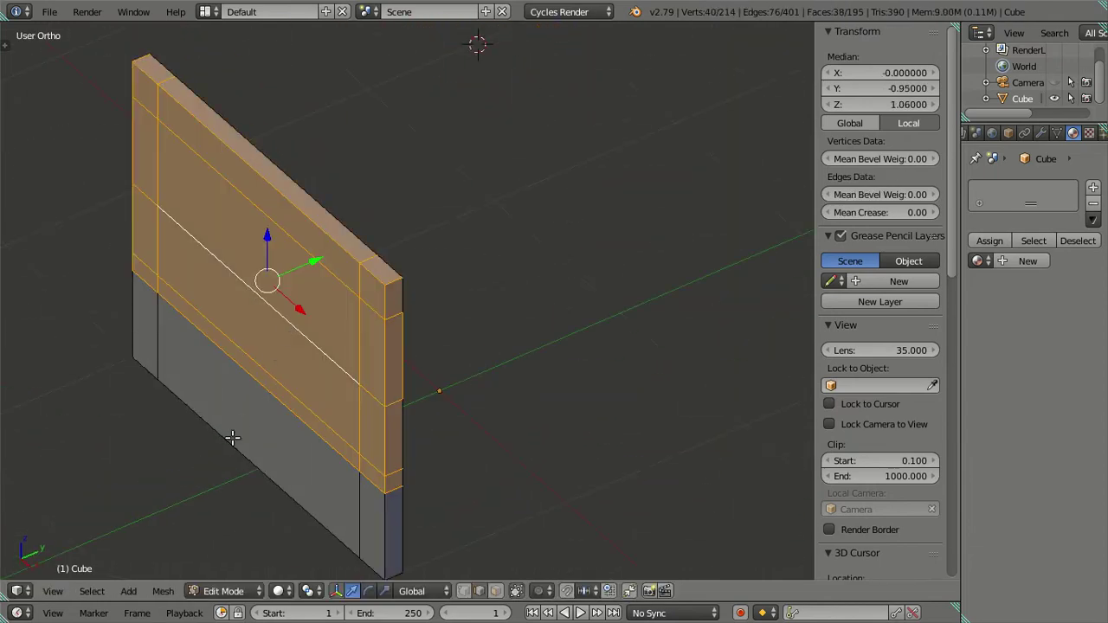
key(l)
key(x)
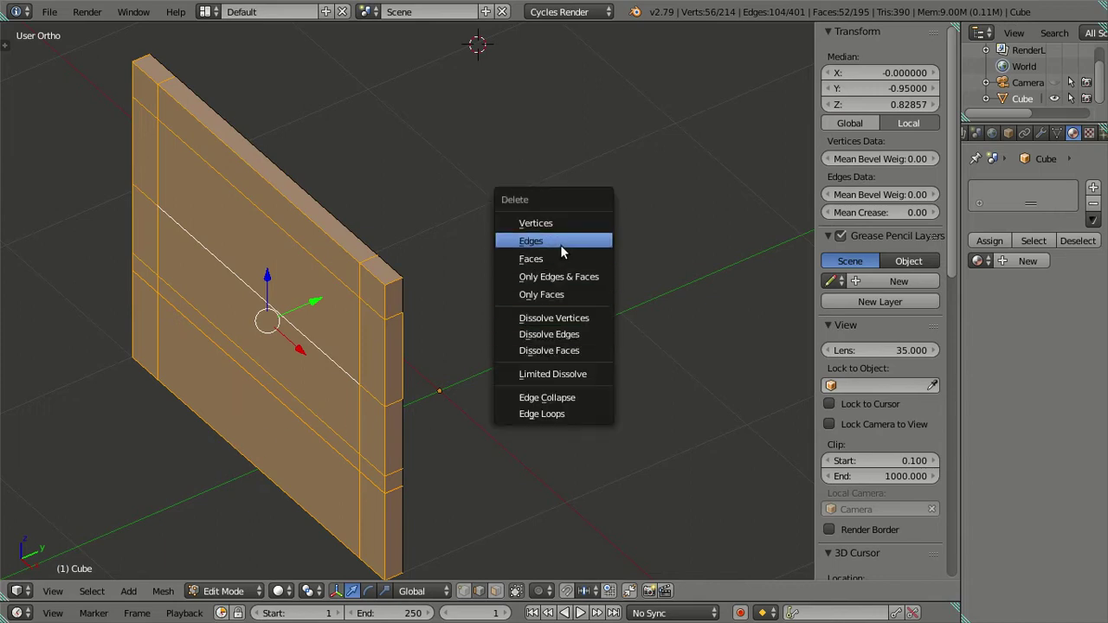
click(567, 258)
Line up a straight front view of the panel and check its bottom row of faces
mouse_move(566, 259)
middle_down()
mouse_move(408, 295)
mouse_move(424, 269)
middle_up()
key(KP_1)
shift+middle_drag(309, 289, 383, 324)
scroll(378, 320, up, 2)
scroll(326, 500, down, 3)
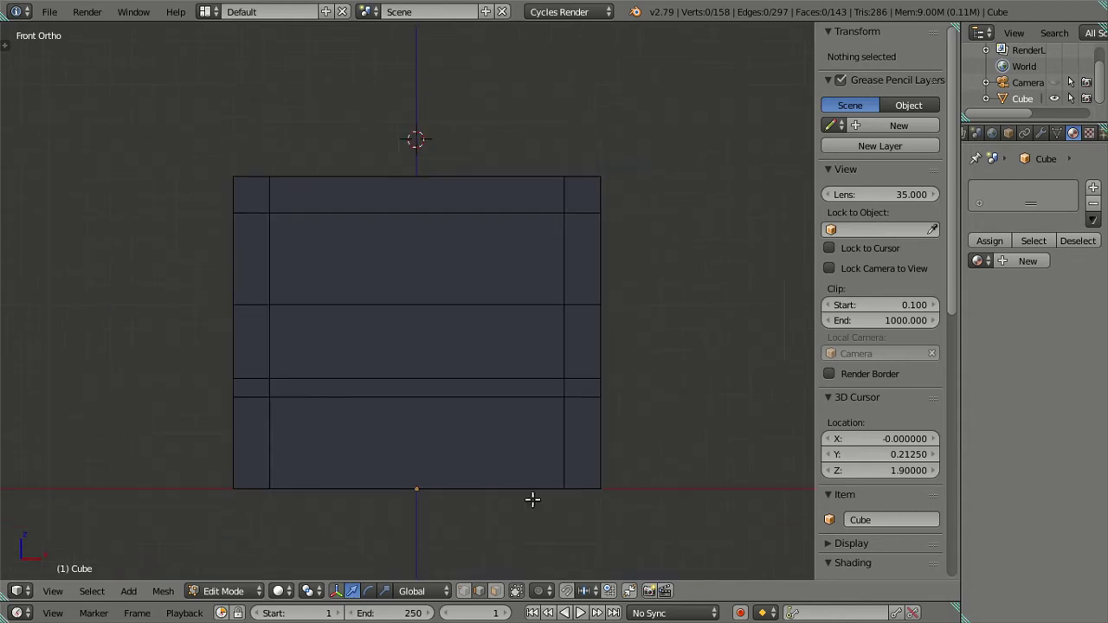
right_click(523, 490)
key(ctrl+KP_Add)
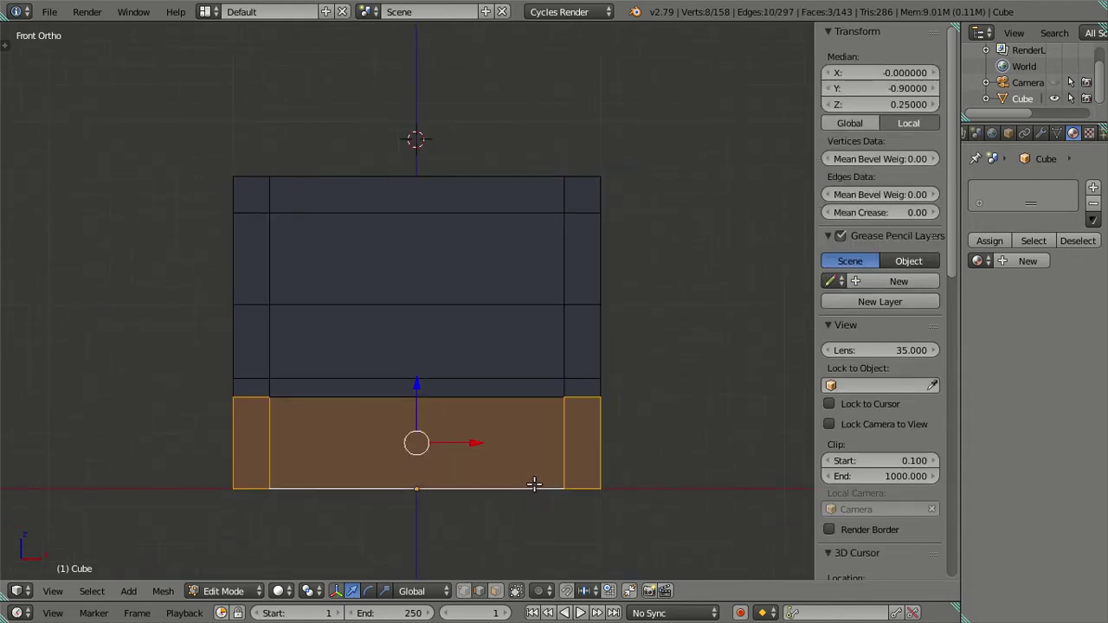
key(a)
scroll(535, 483, up, 2)
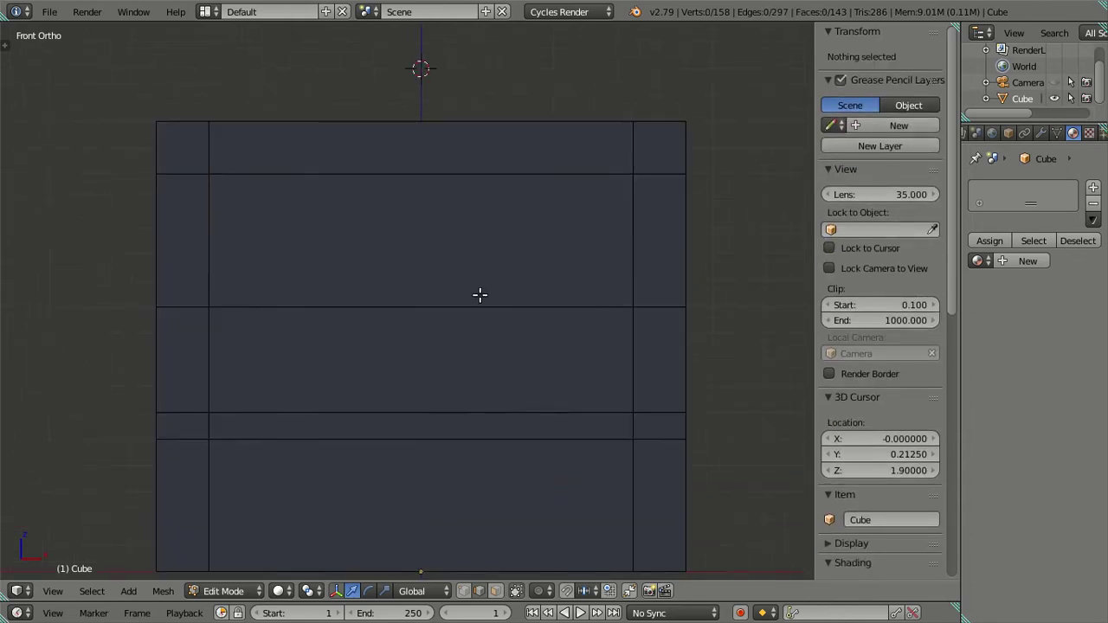
In wireframe, add a vertical loop cut down the centre of the front panel
key(z)
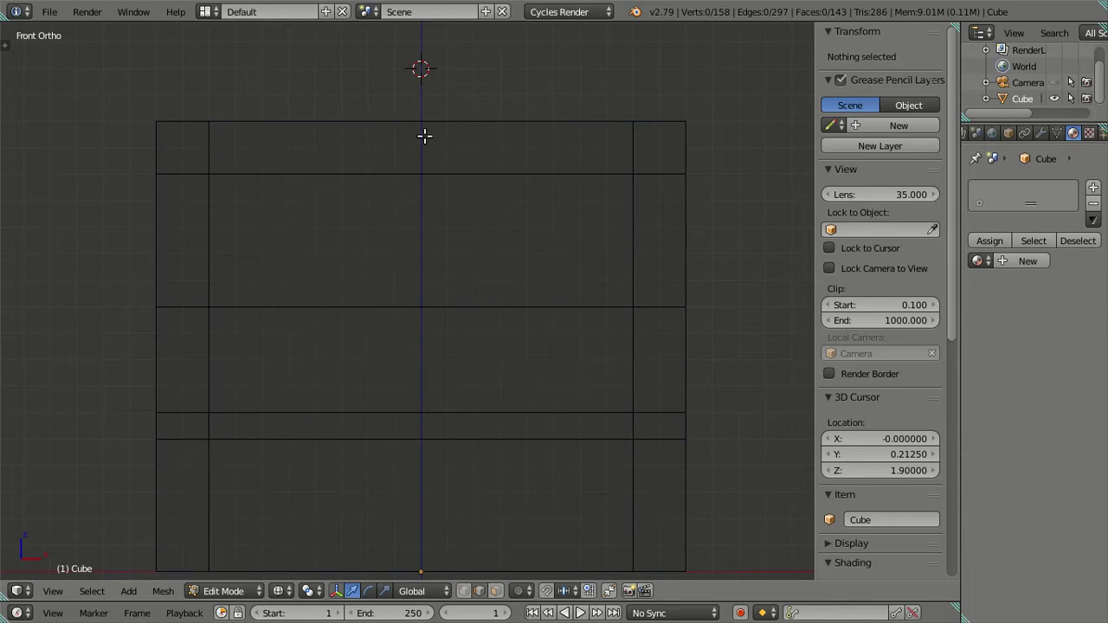
key(ctrl+r)
click(424, 135)
right_click(424, 136)
key(a)
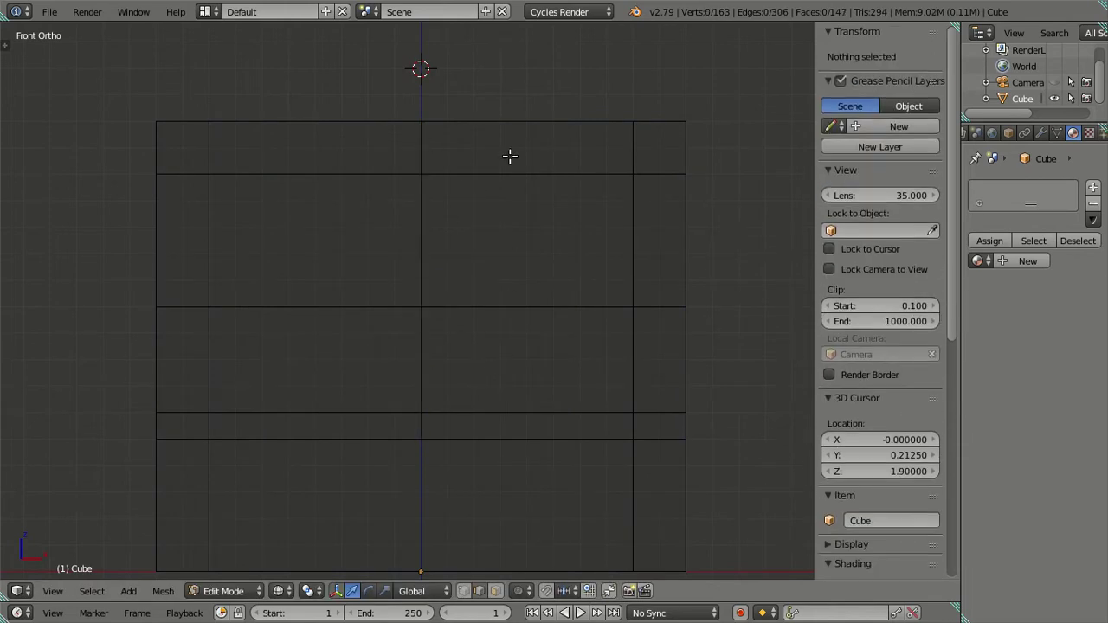
Add seven vertical loop cuts on the right half, then dissolve all but the one nearest the right side
key(ctrl+r)
scroll(517, 140, up, 2)
scroll(517, 140, up, 1)
scroll(517, 140, up, 1)
scroll(517, 140, up, 1)
scroll(517, 141, up, 1)
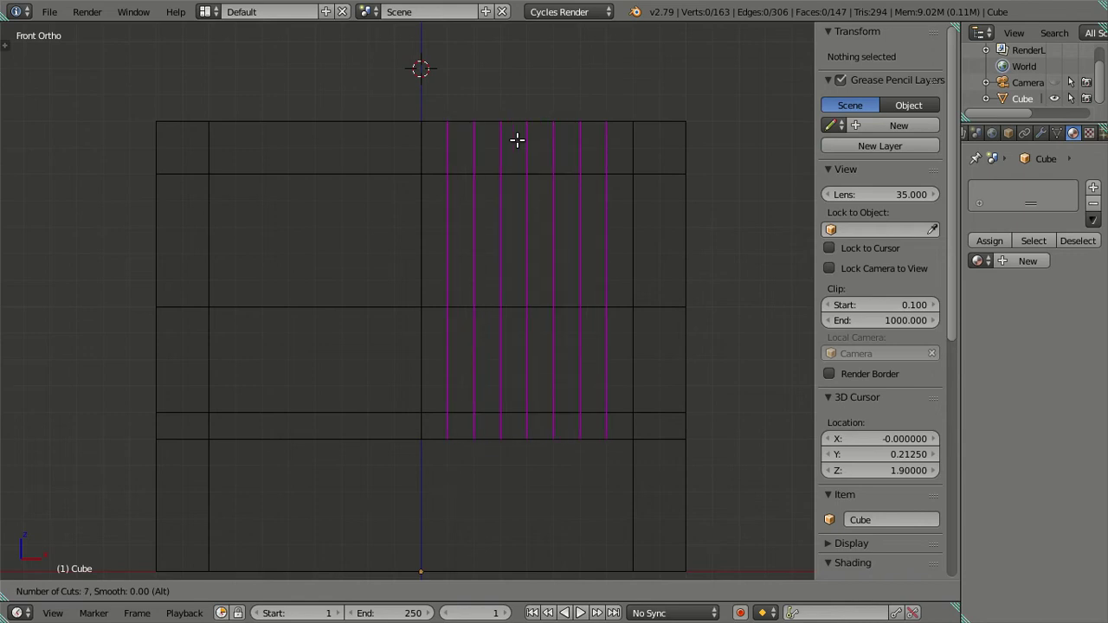
click(517, 141)
alt+shift+right_click(610, 235)
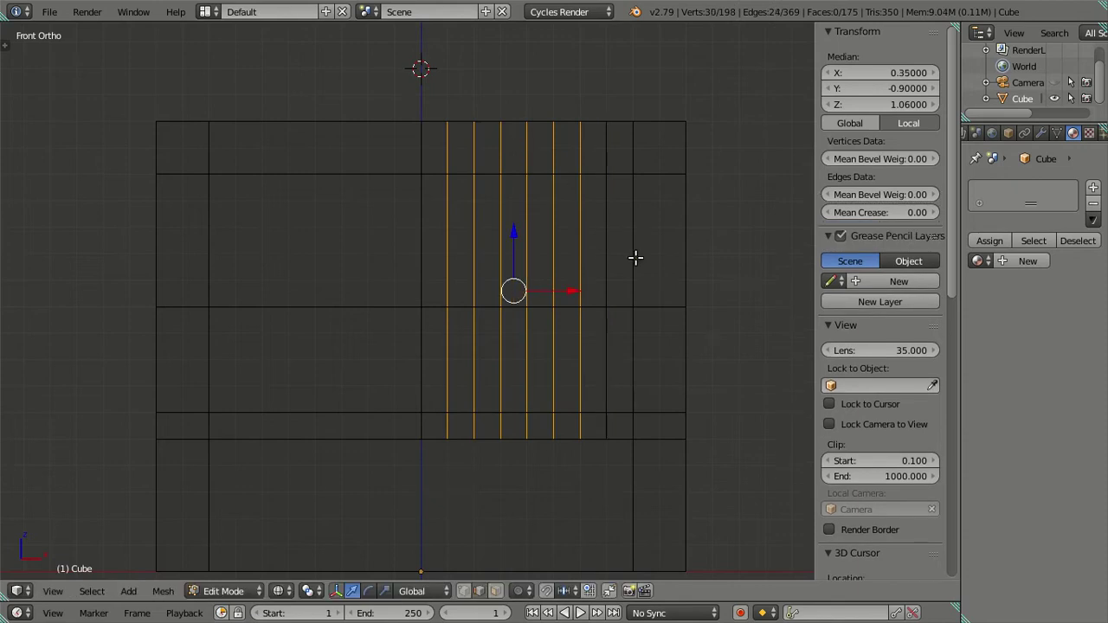
key(x)
click(631, 353)
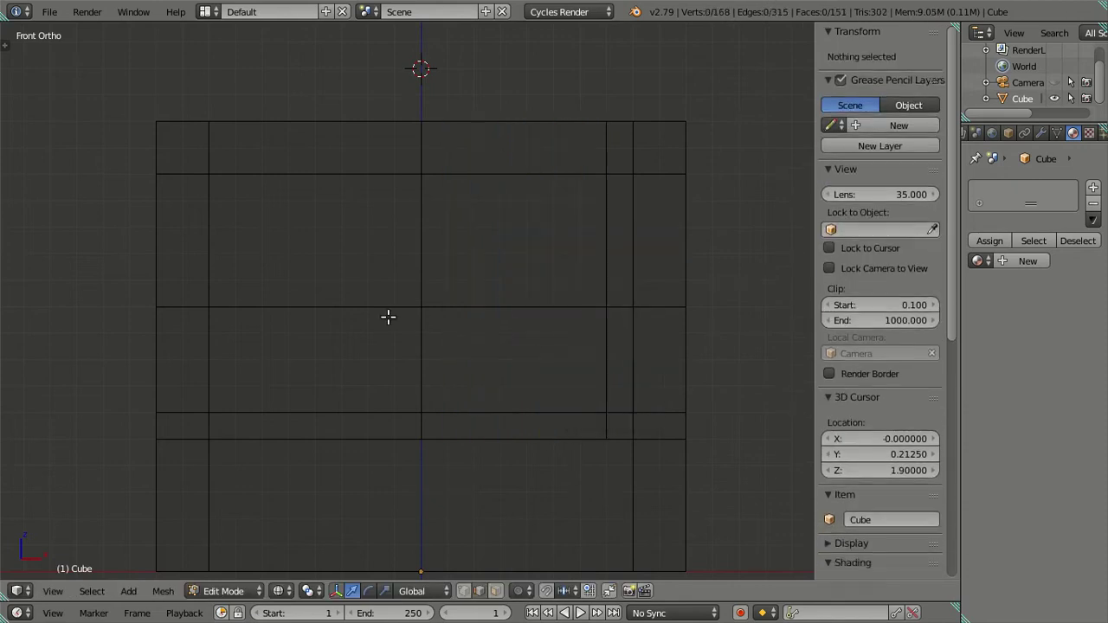
Add seven loop cuts on the left half, keeping only the one near the left side
key(ctrl+r)
click(320, 309)
right_click(320, 310)
alt+shift+right_click(248, 266)
key(x)
click(329, 287)
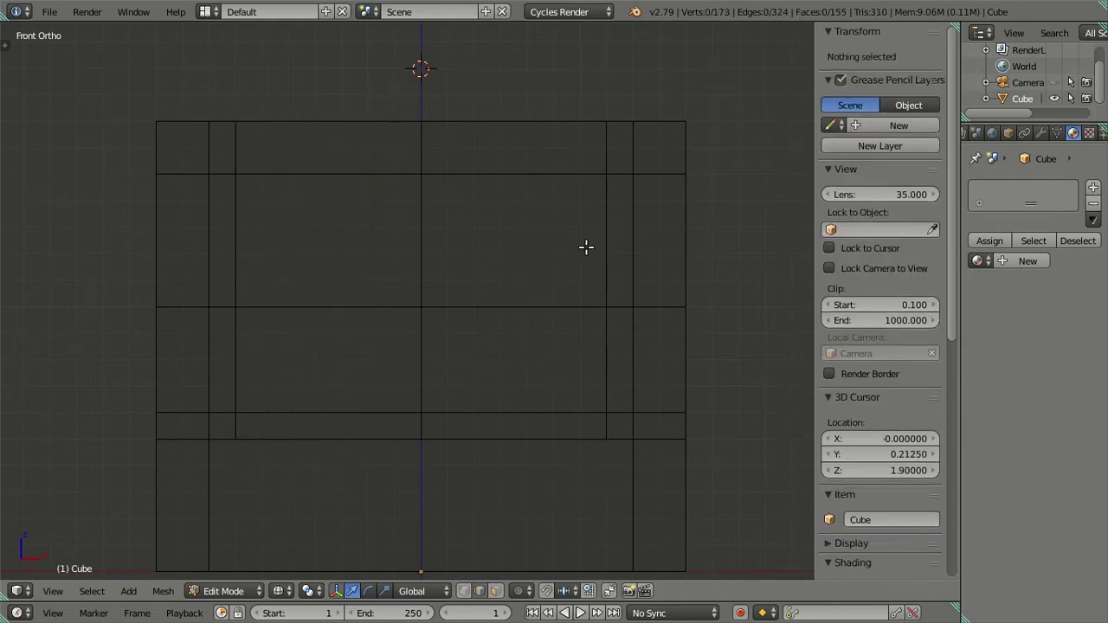
Add four horizontal loop cuts near the top, dissolving all but one
key(ctrl+r)
scroll(640, 207, up, 2)
scroll(640, 207, up, 1)
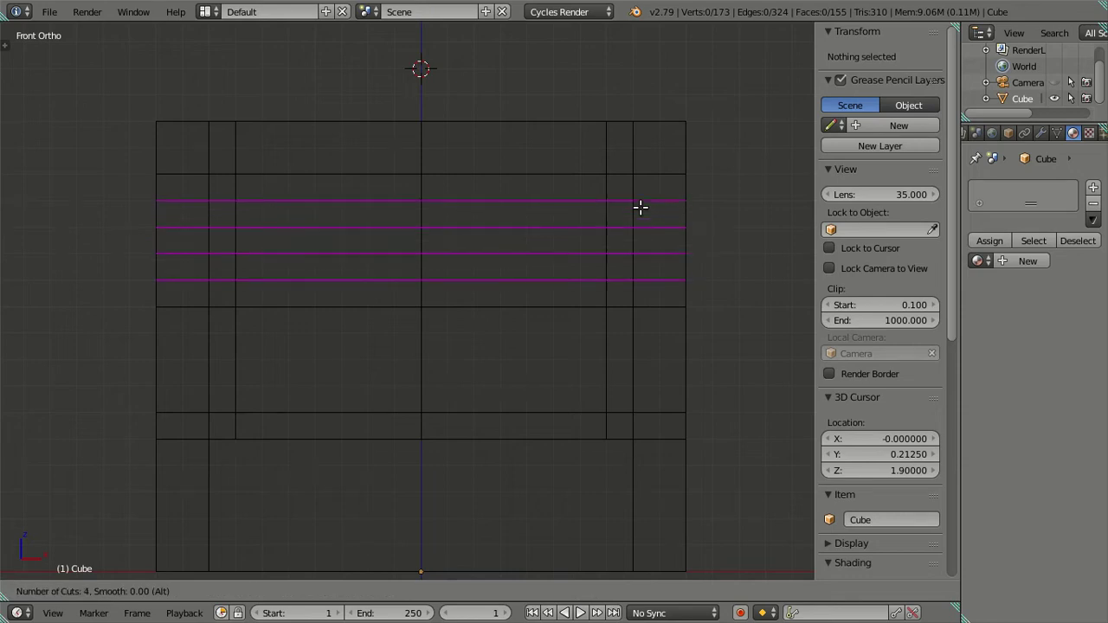
click(640, 207)
key(x)
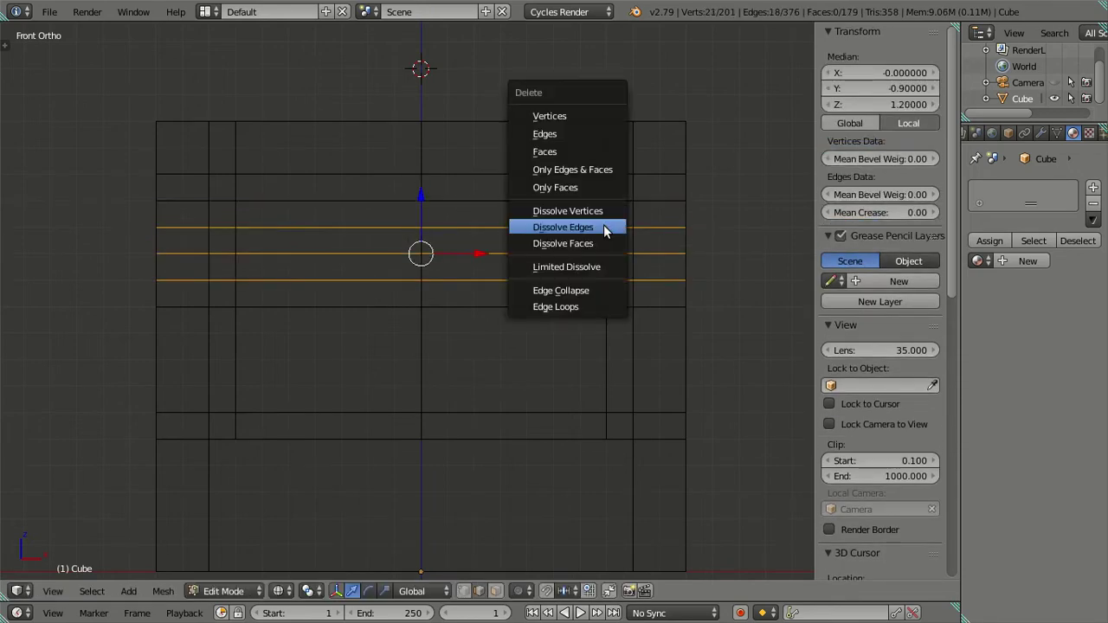
click(578, 316)
Add three horizontal loop cuts in the lower half, dissolving all but one
key(ctrl+r)
scroll(602, 358, up, 2)
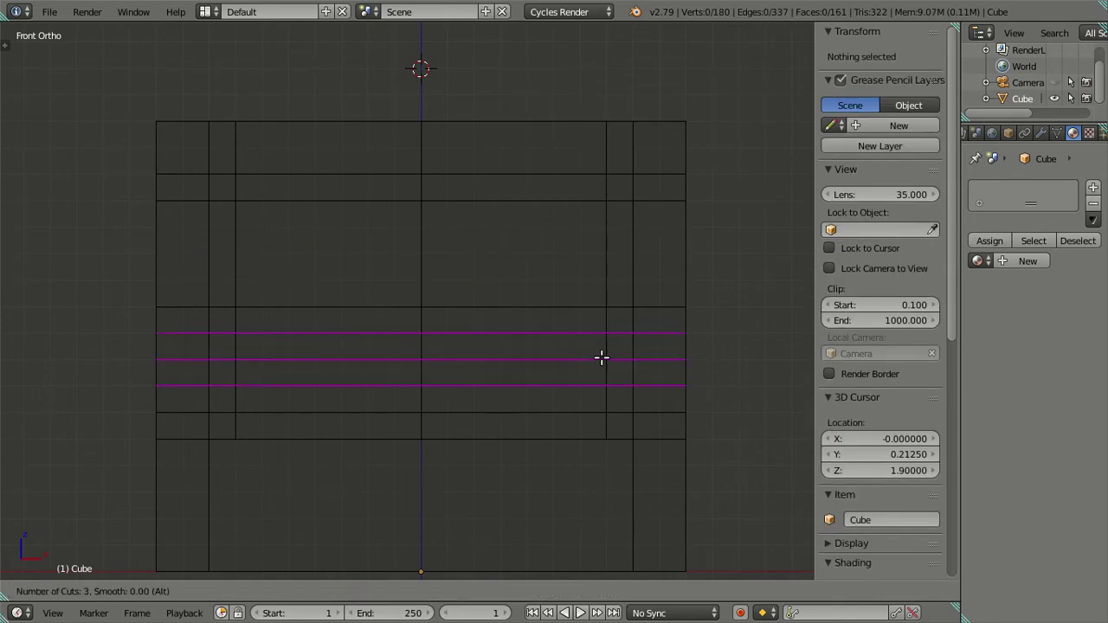
click(602, 358)
key(x)
click(577, 379)
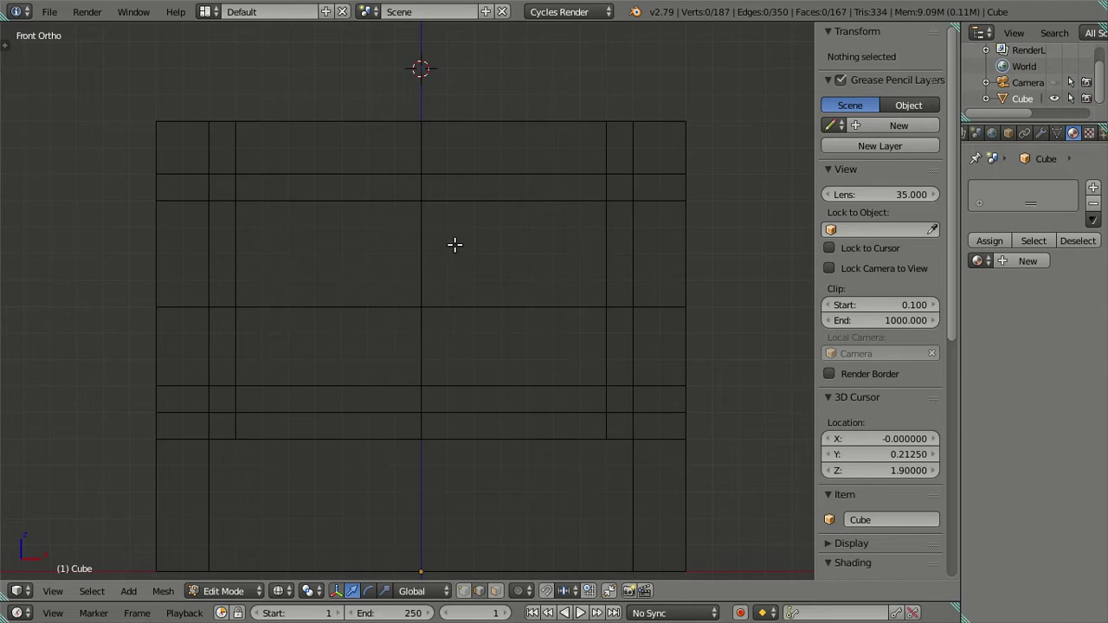
Dissolve the vertical centre loop and return to solid shading
alt+right_click(423, 280)
key(x)
click(511, 279)
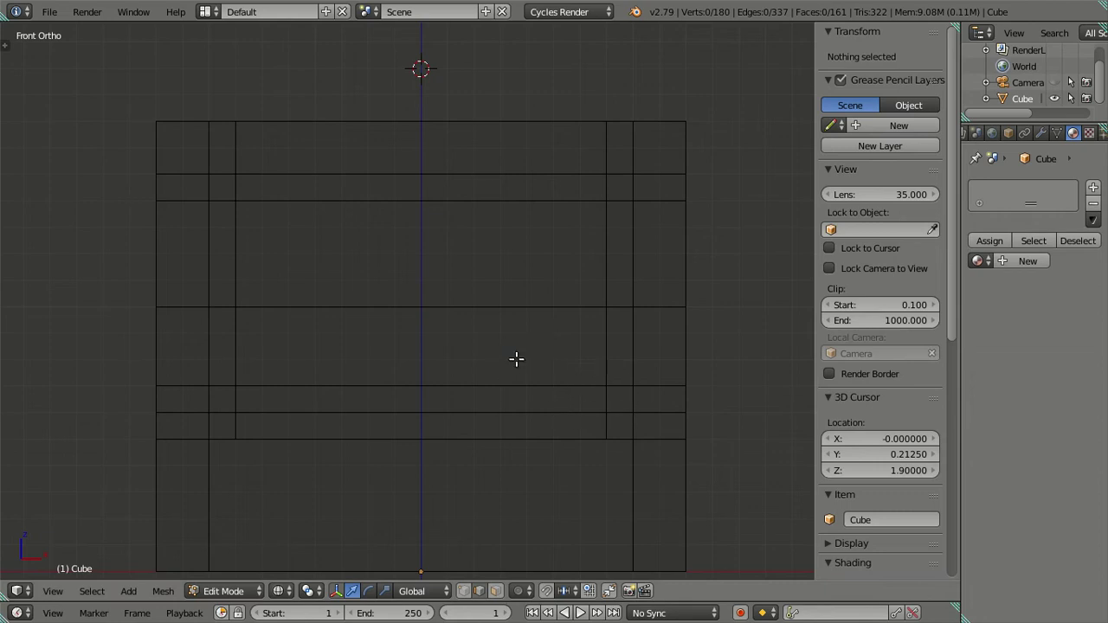
key(z)
scroll(472, 441, down, 1)
scroll(459, 468, down, 1)
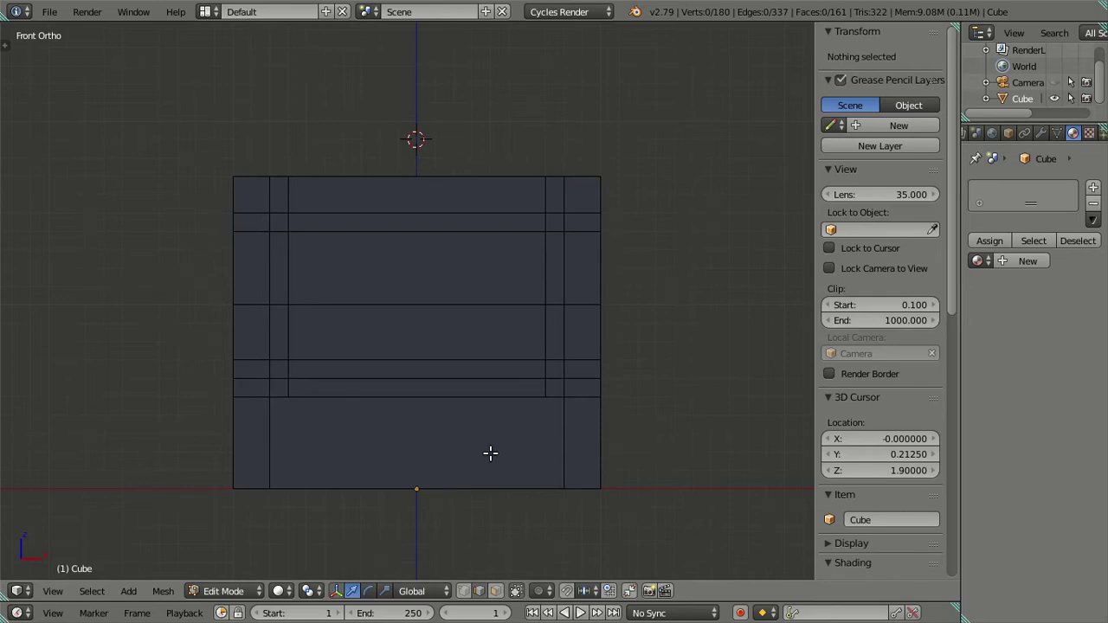
scroll(545, 251, up, 2)
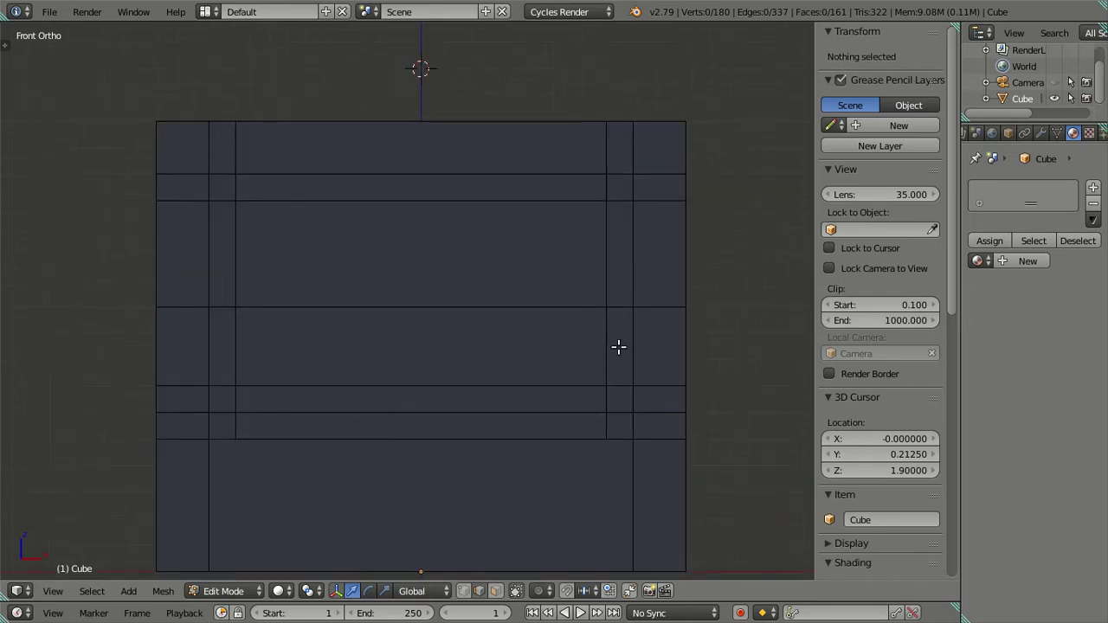
Select every edge of the outer and inner window-outline rectangles
right_click(220, 170)
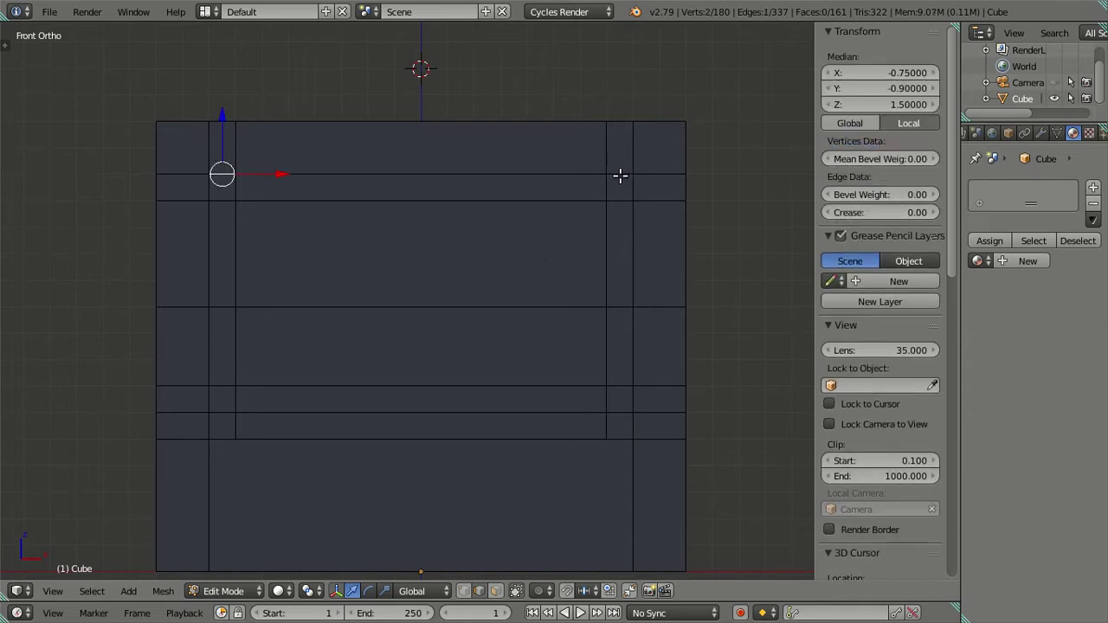
shift+right_click(620, 175)
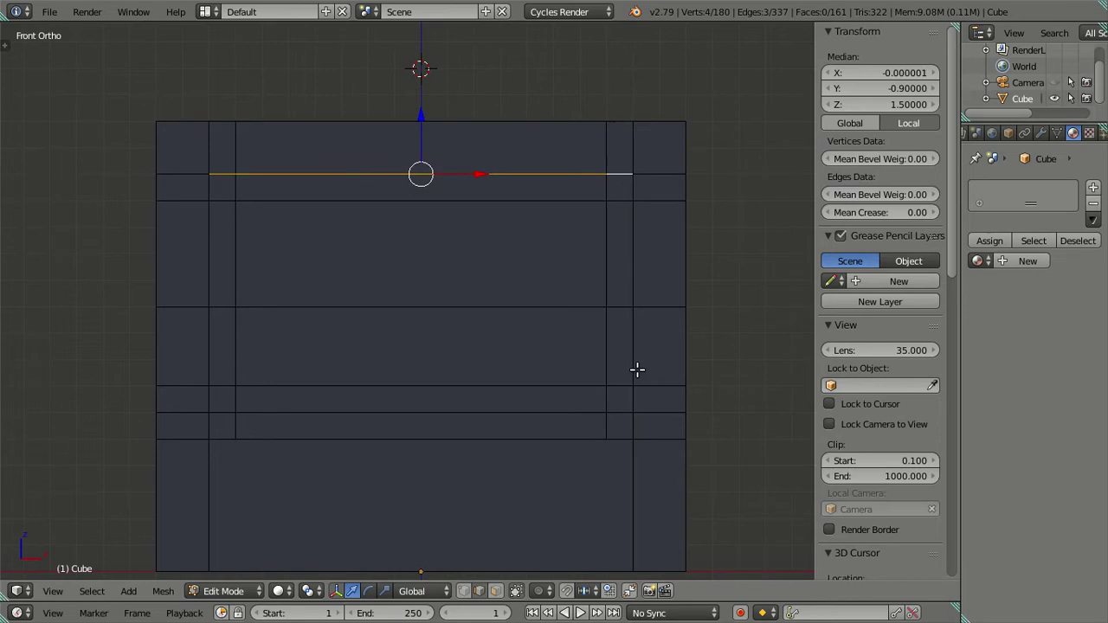
ctrl+right_click(633, 401)
alt+shift+right_click(221, 412)
alt+shift+right_click(209, 189)
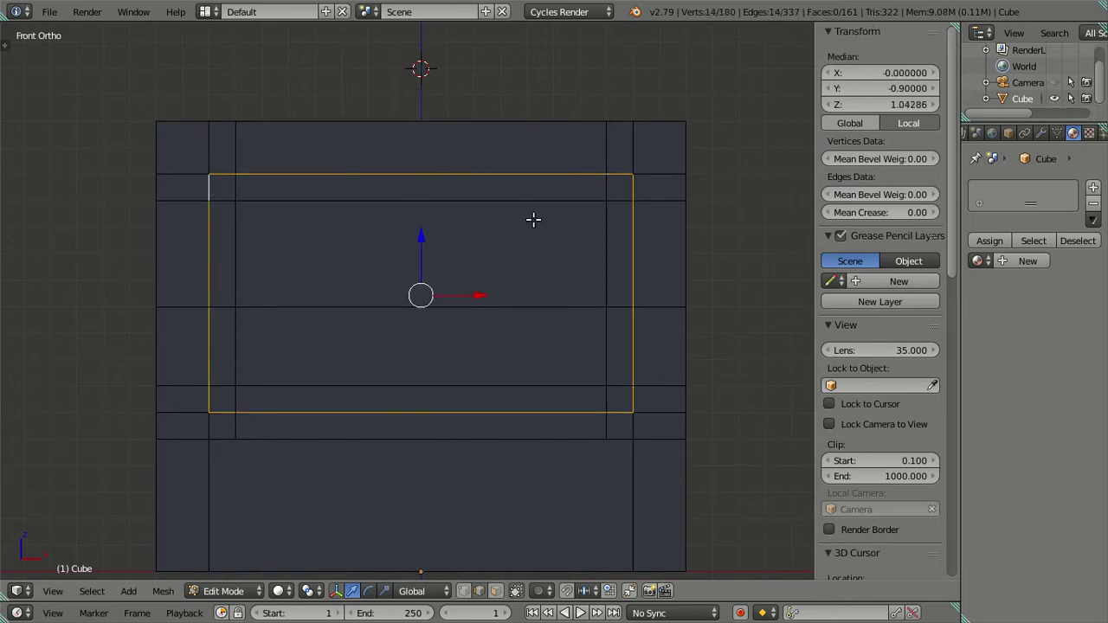
shift+right_click(413, 216)
alt+shift+right_click(607, 349)
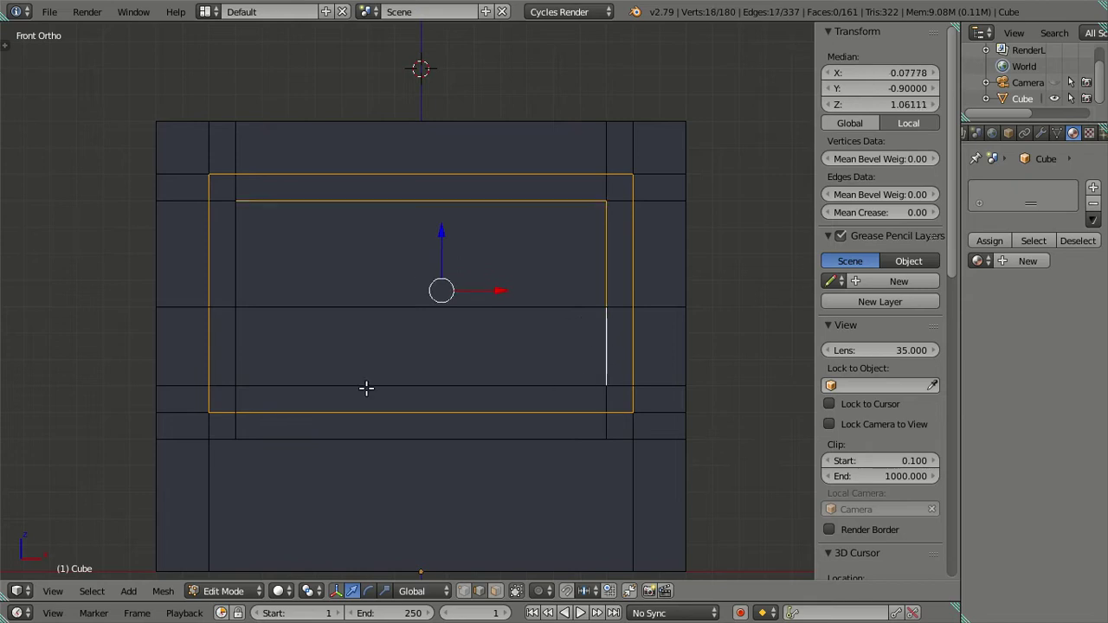
alt+shift+right_click(296, 387)
alt+shift+right_click(236, 251)
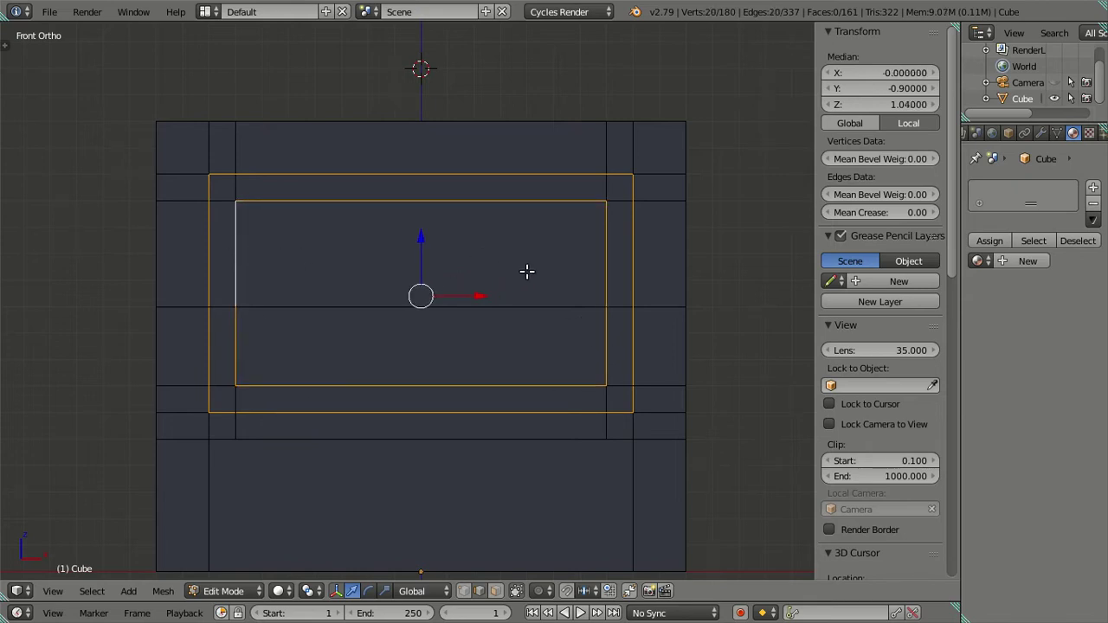
Extrude the outline edges in place, then deselect and view the panel in solid shading
key(e)
key(s)
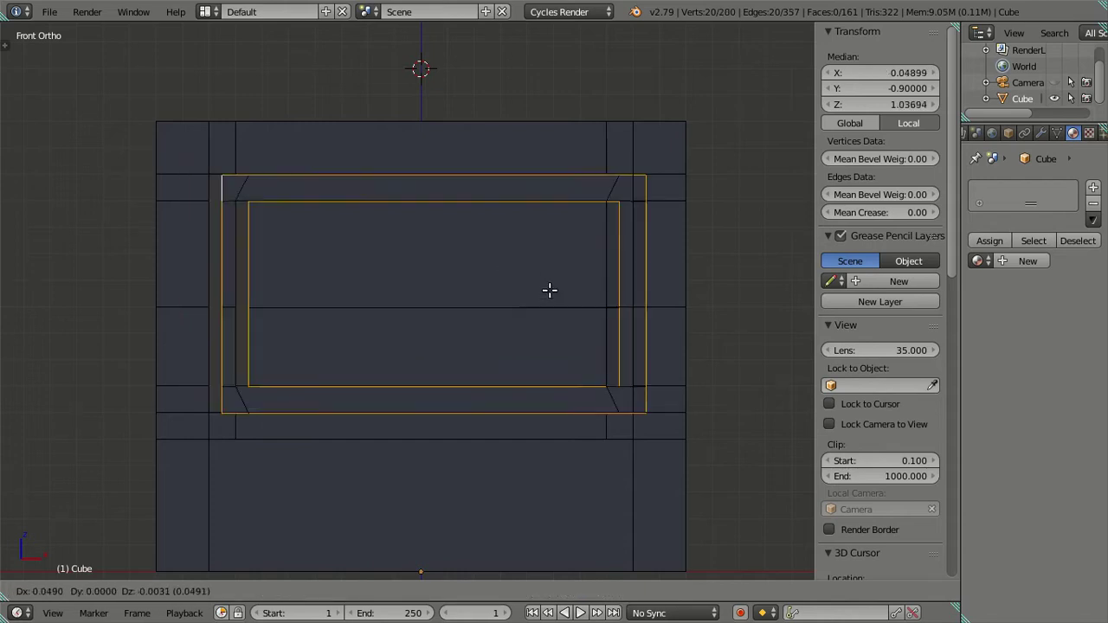
key(Escape)
key(a)
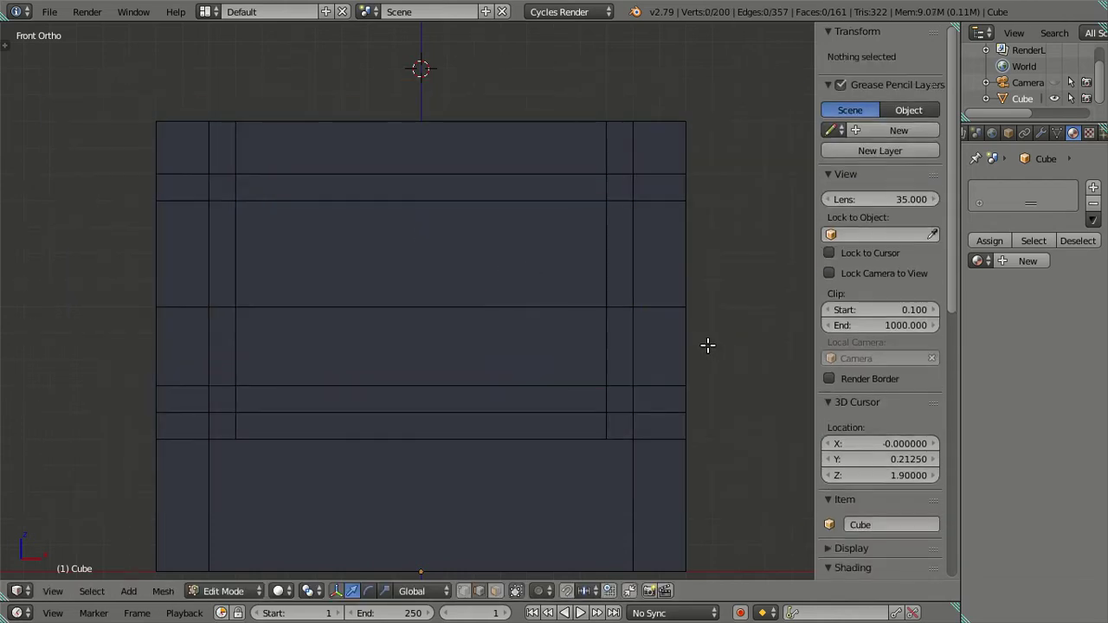
mouse_move(651, 329)
middle_down()
mouse_move(531, 323)
mouse_move(415, 337)
mouse_move(436, 312)
mouse_move(495, 314)
mouse_move(453, 332)
middle_up()
key(z)
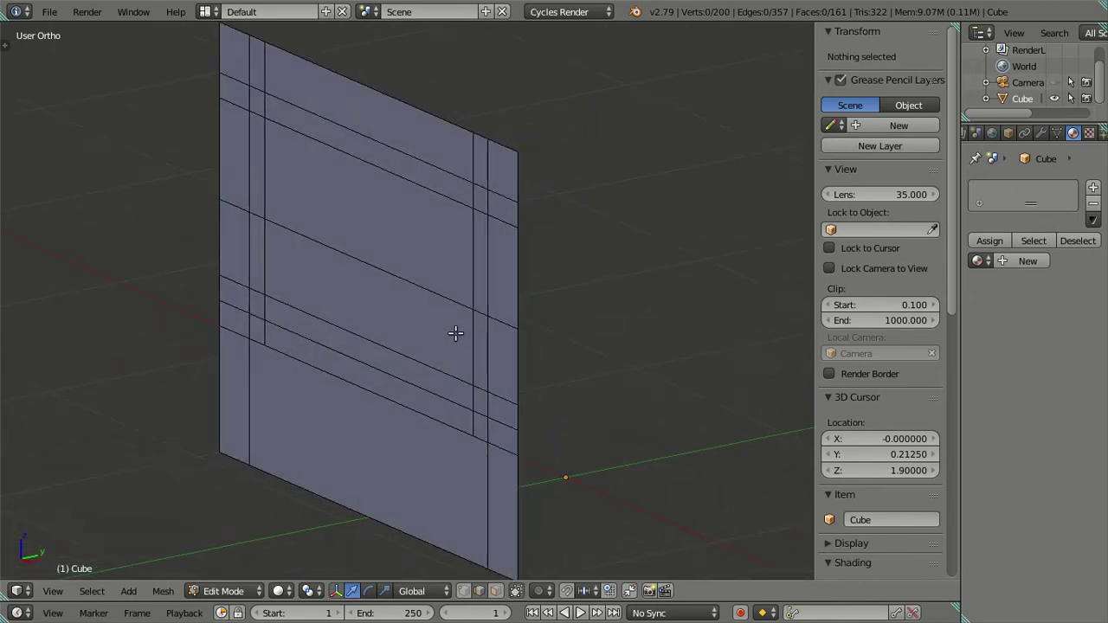
key(l)
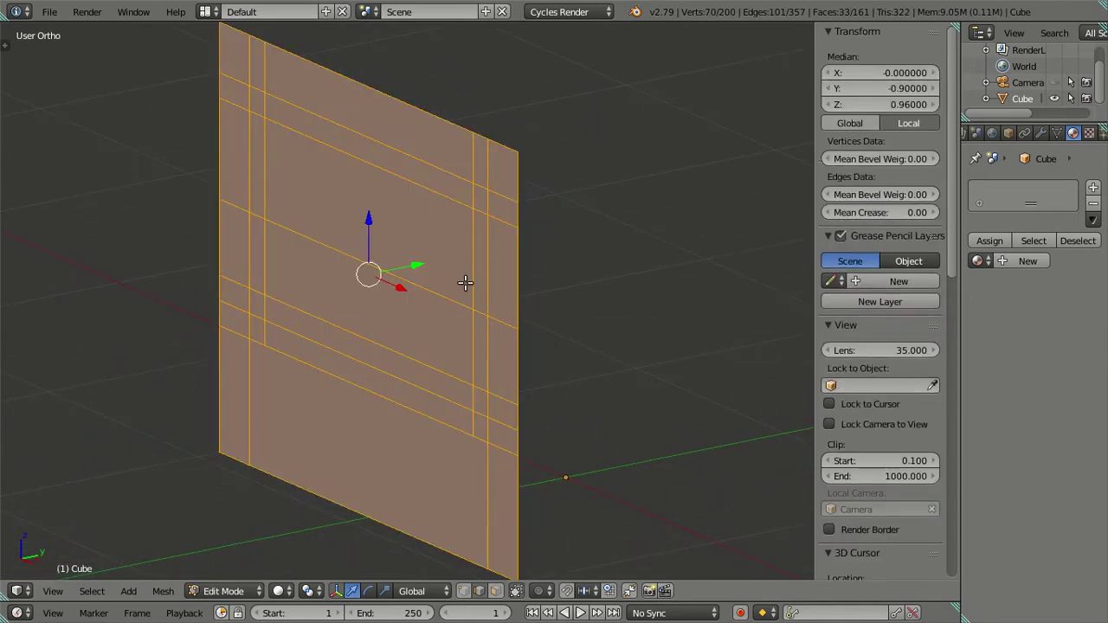
right_click(440, 297)
key(ctrl+KP_Add)
key(g)
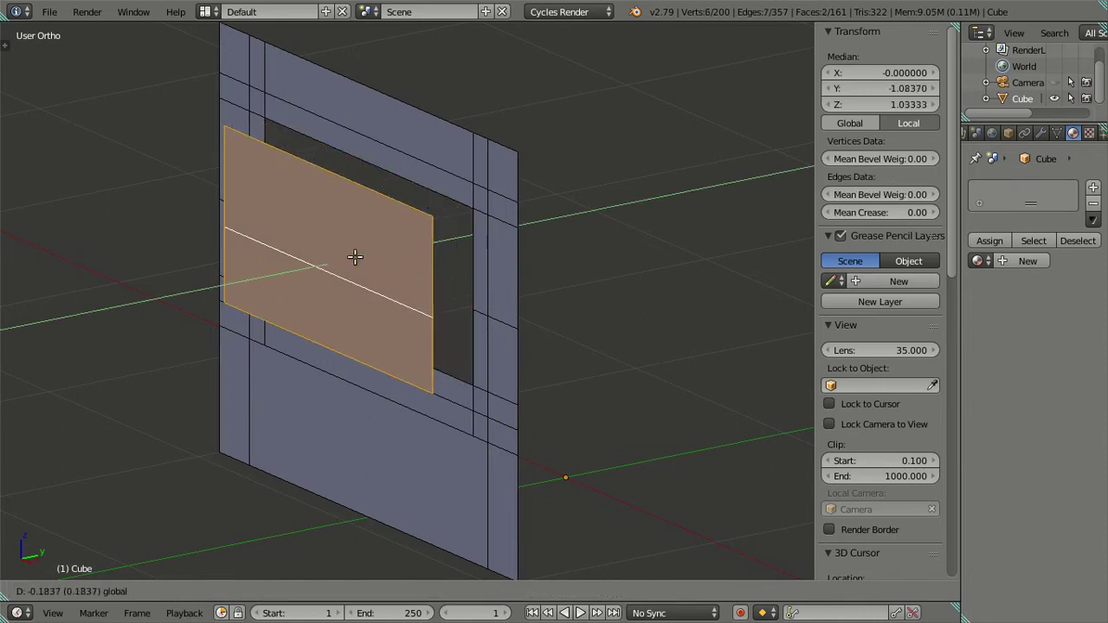
right_click(340, 266)
key(a)
mouse_move(363, 256)
middle_down()
mouse_move(364, 297)
mouse_move(369, 254)
middle_up()
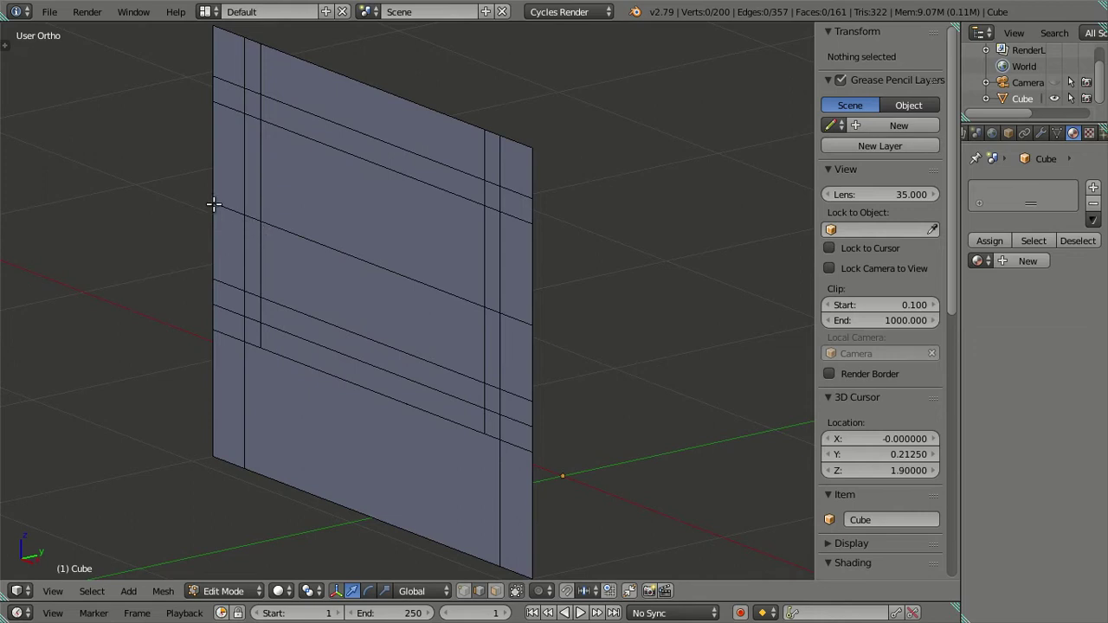
middle_drag(224, 212, 227, 227)
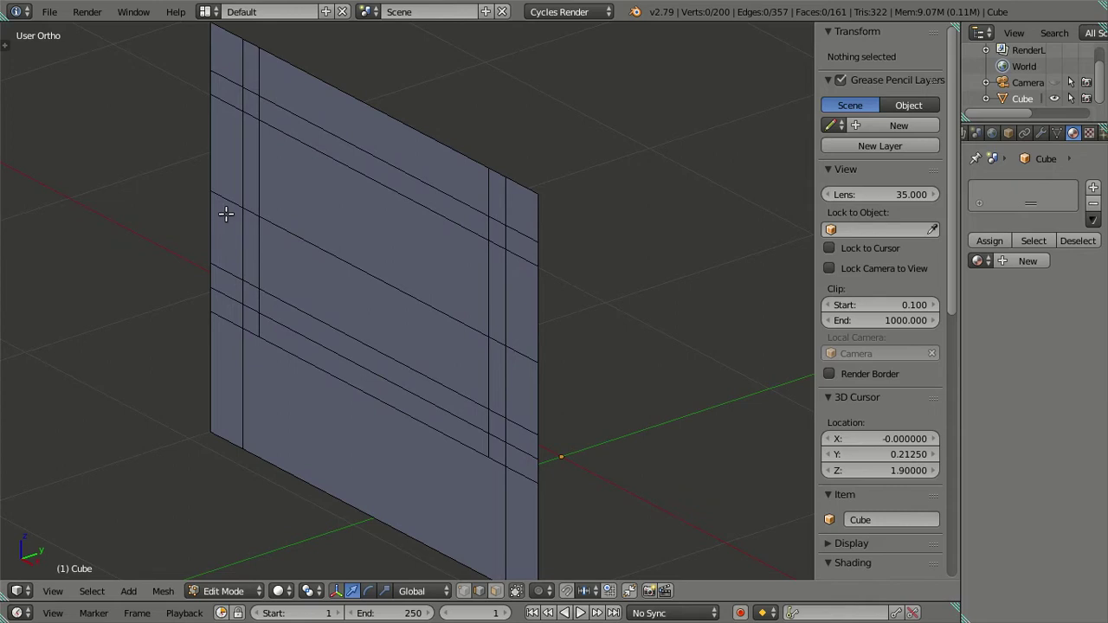
mouse_move(403, 253)
middle_down()
mouse_move(401, 354)
mouse_move(478, 285)
mouse_move(482, 223)
mouse_move(560, 193)
mouse_move(563, 207)
mouse_move(526, 253)
mouse_move(381, 329)
middle_up()
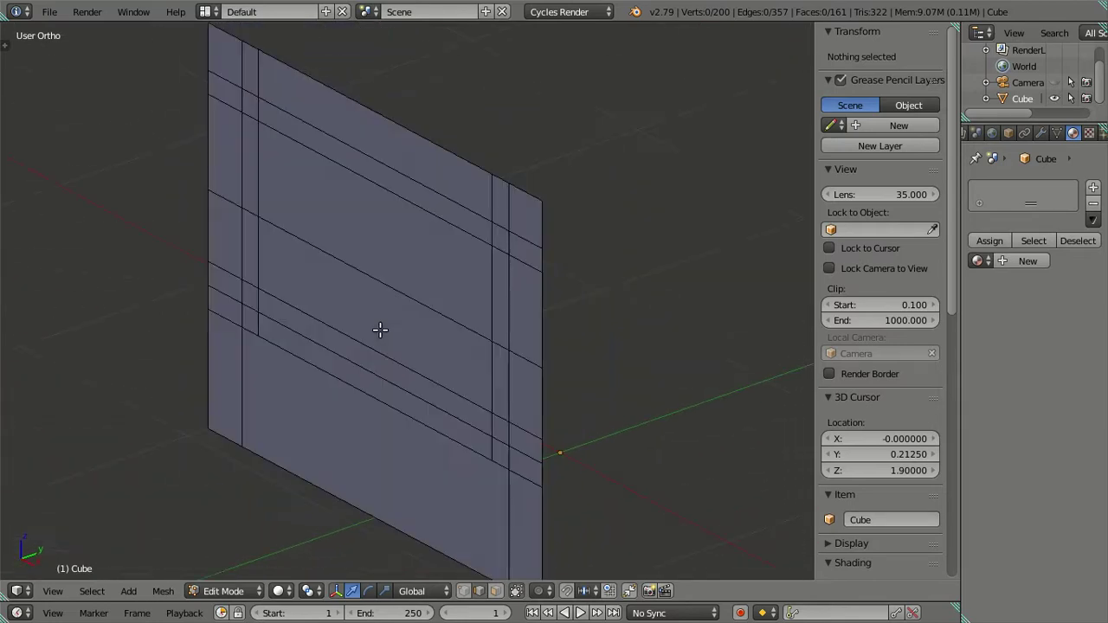
Extrude the window-frame and lower wall faces out to Y 1.0, leaving the window recessed
right_click(223, 197)
alt+right_click(223, 287)
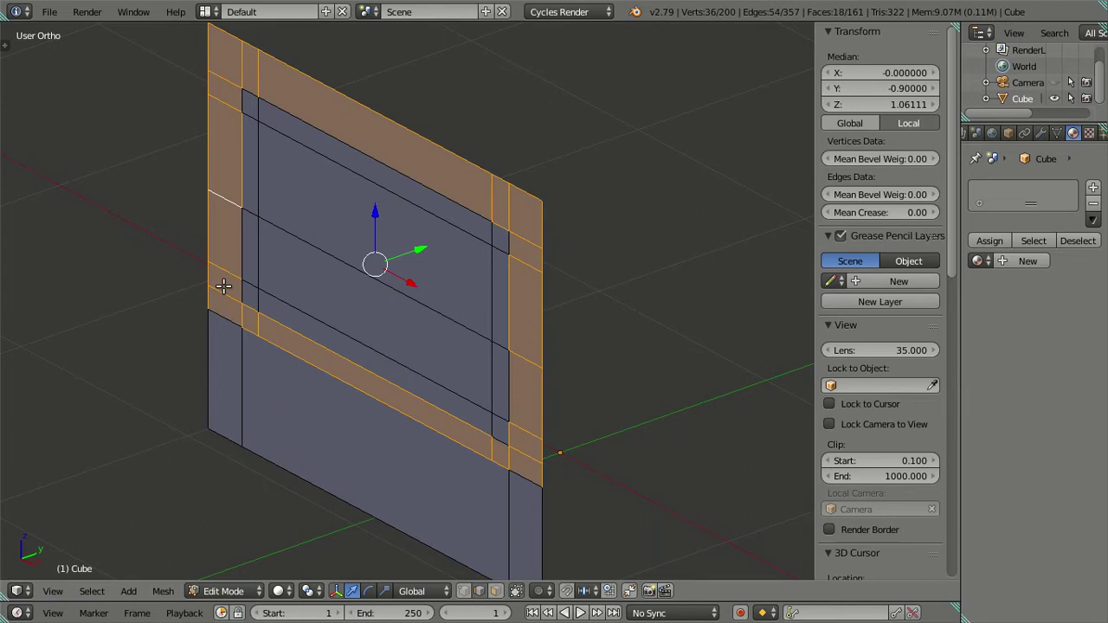
alt+shift+right_click(221, 391)
key(e)
click(513, 274)
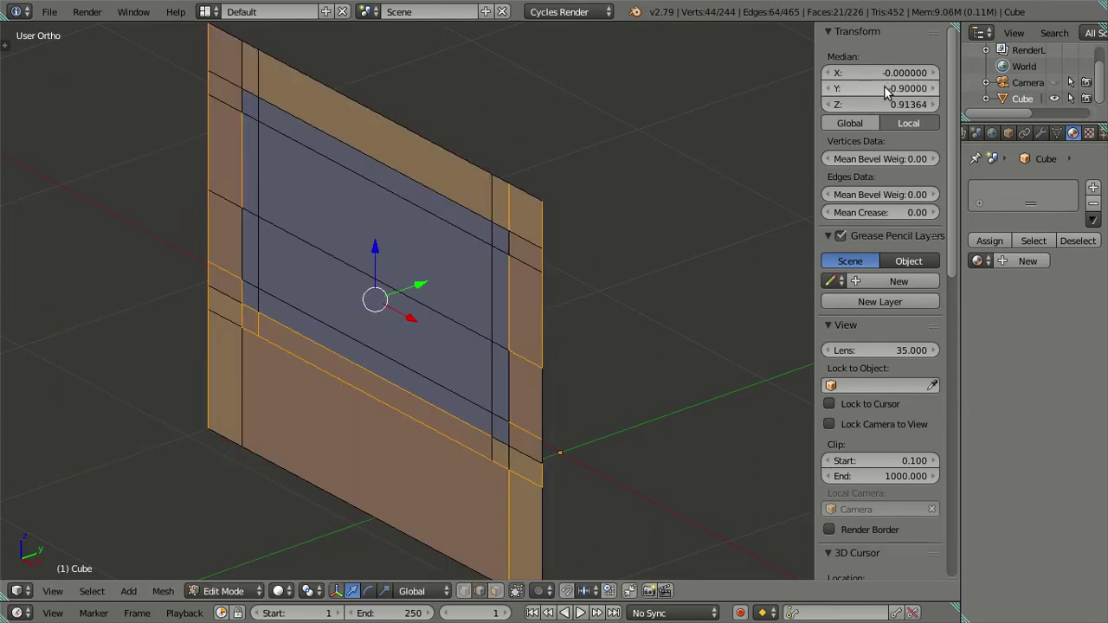
drag(885, 93, 918, 94)
key(a)
mouse_move(408, 280)
middle_down()
mouse_move(329, 378)
mouse_move(305, 355)
mouse_move(351, 324)
mouse_move(302, 250)
mouse_move(329, 277)
mouse_move(358, 344)
mouse_move(367, 317)
mouse_move(274, 286)
mouse_move(226, 249)
mouse_move(179, 248)
mouse_move(412, 279)
middle_up()
scroll(306, 355, down, 3)
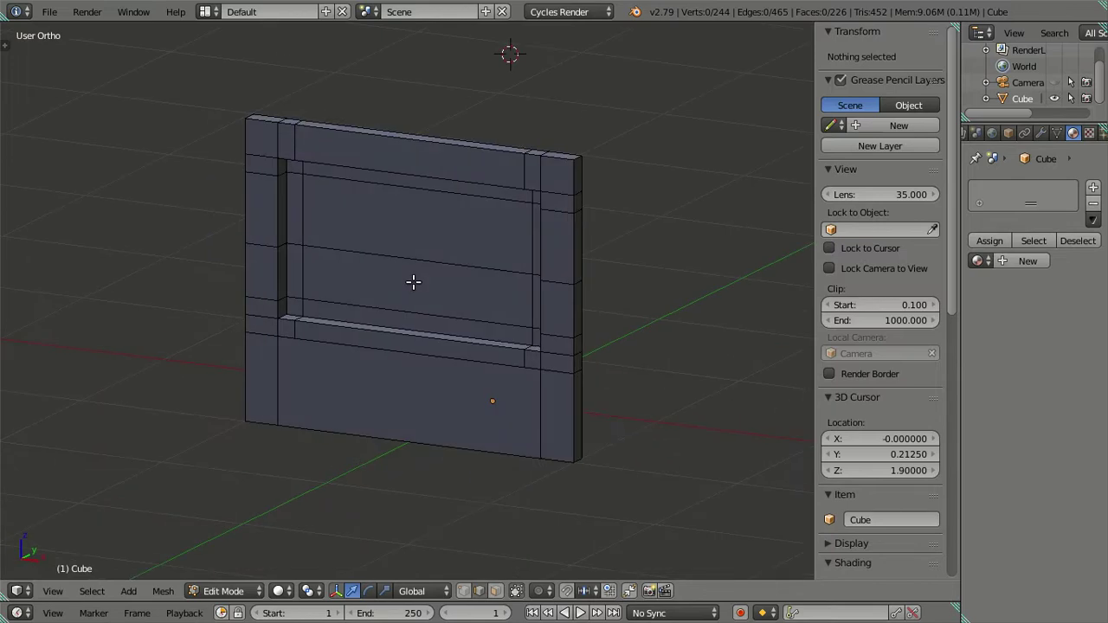
scroll(494, 395, up, 3)
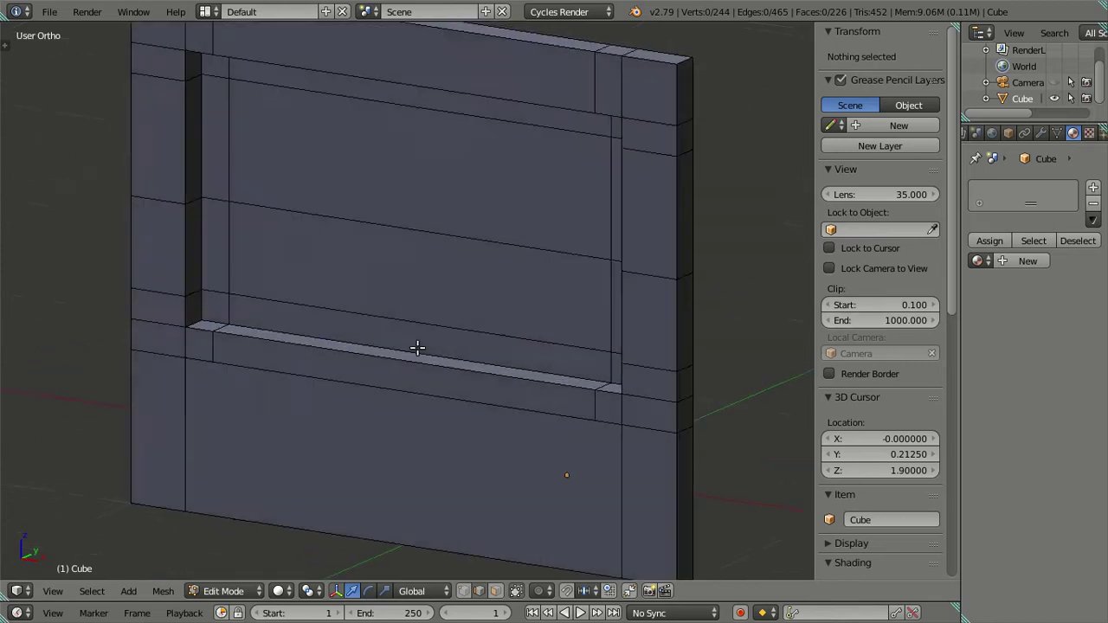
middle_drag(416, 346, 371, 384)
mouse_move(306, 272)
middle_down()
mouse_move(289, 321)
mouse_move(315, 287)
mouse_move(287, 287)
mouse_move(321, 287)
mouse_move(354, 265)
mouse_move(431, 248)
mouse_move(445, 193)
mouse_move(425, 181)
mouse_move(399, 214)
mouse_move(322, 248)
mouse_move(311, 265)
mouse_move(323, 291)
middle_up()
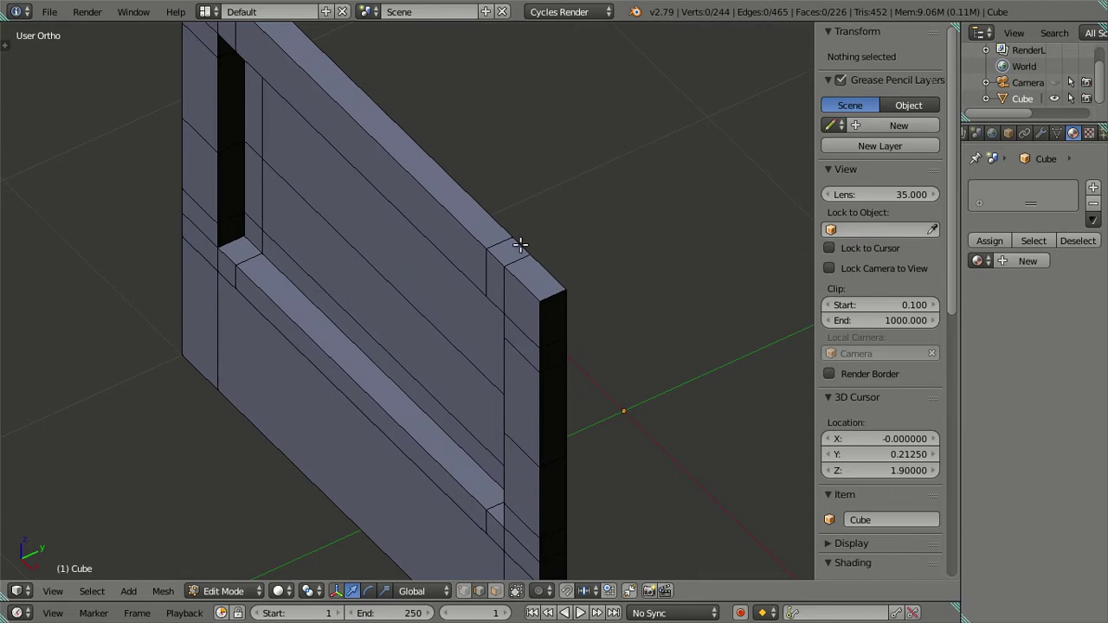
scroll(519, 245, down, 5)
mouse_move(482, 309)
middle_down()
mouse_move(551, 228)
mouse_move(601, 193)
mouse_move(675, 190)
mouse_move(640, 205)
mouse_move(643, 196)
mouse_move(619, 183)
mouse_move(606, 207)
mouse_move(715, 227)
mouse_move(703, 191)
mouse_move(683, 188)
mouse_move(684, 257)
mouse_move(653, 241)
mouse_move(680, 251)
mouse_move(666, 252)
mouse_move(673, 188)
mouse_move(638, 250)
mouse_move(525, 263)
mouse_move(658, 252)
mouse_move(646, 228)
mouse_move(612, 232)
mouse_move(615, 220)
mouse_move(604, 249)
middle_up()
scroll(607, 208, up, 1)
scroll(595, 216, up, 1)
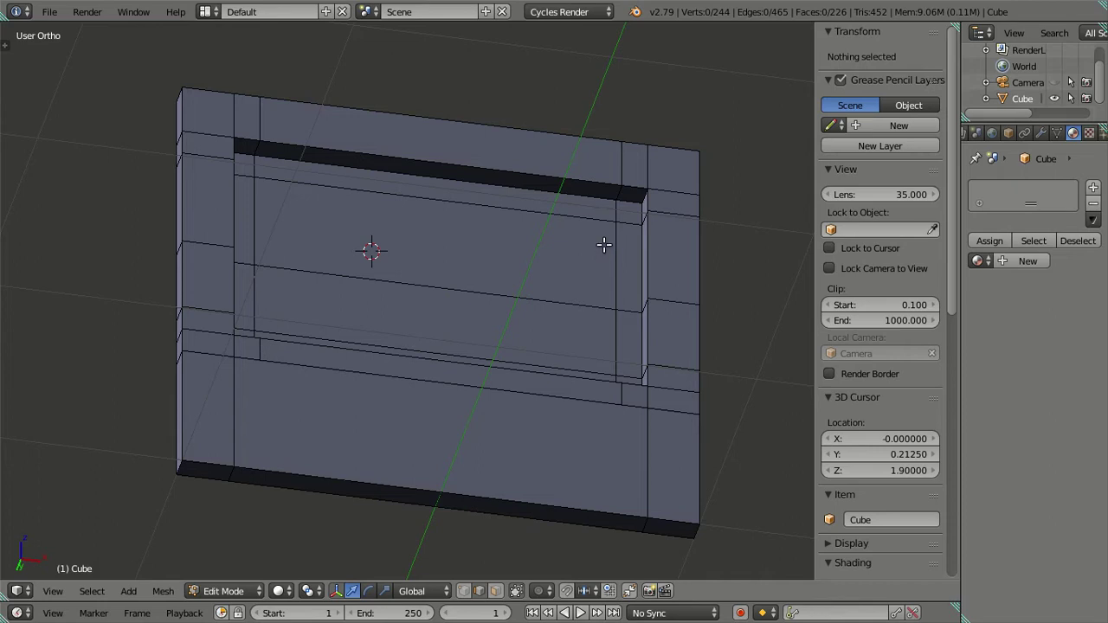
mouse_move(563, 233)
middle_down()
mouse_move(569, 188)
mouse_move(549, 199)
middle_up()
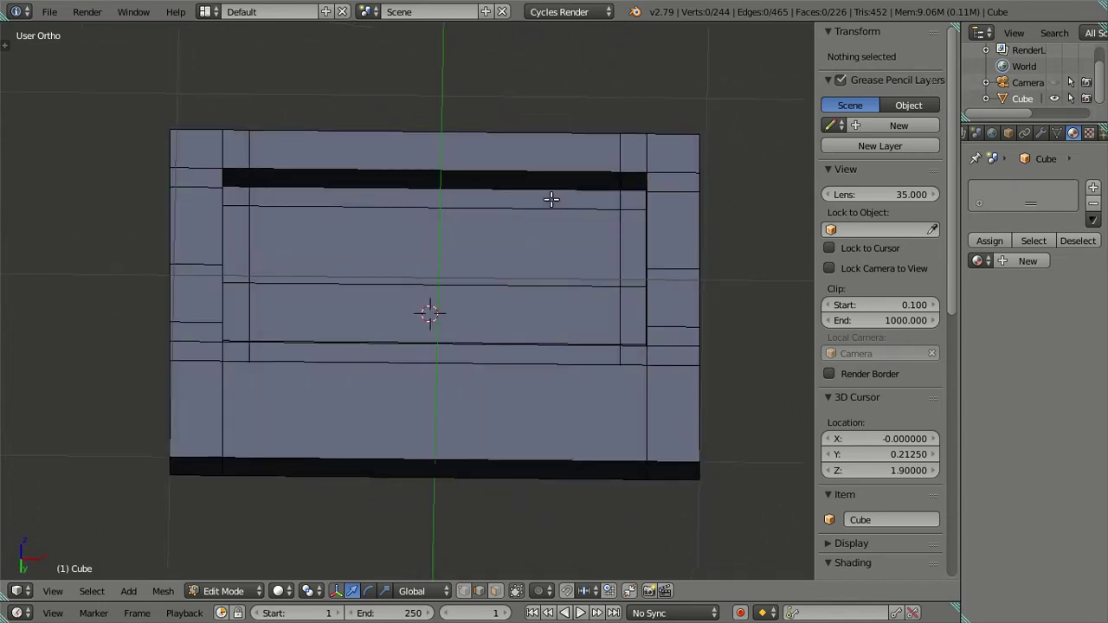
mouse_move(668, 188)
shift+middle_down()
mouse_move(562, 170)
mouse_move(601, 199)
mouse_move(559, 247)
mouse_move(579, 298)
mouse_move(564, 267)
mouse_move(485, 286)
mouse_move(435, 323)
mouse_move(427, 362)
shift+middle_up()
ctrl+scroll(350, 286, down, 1)
ctrl+scroll(355, 270, down, 1)
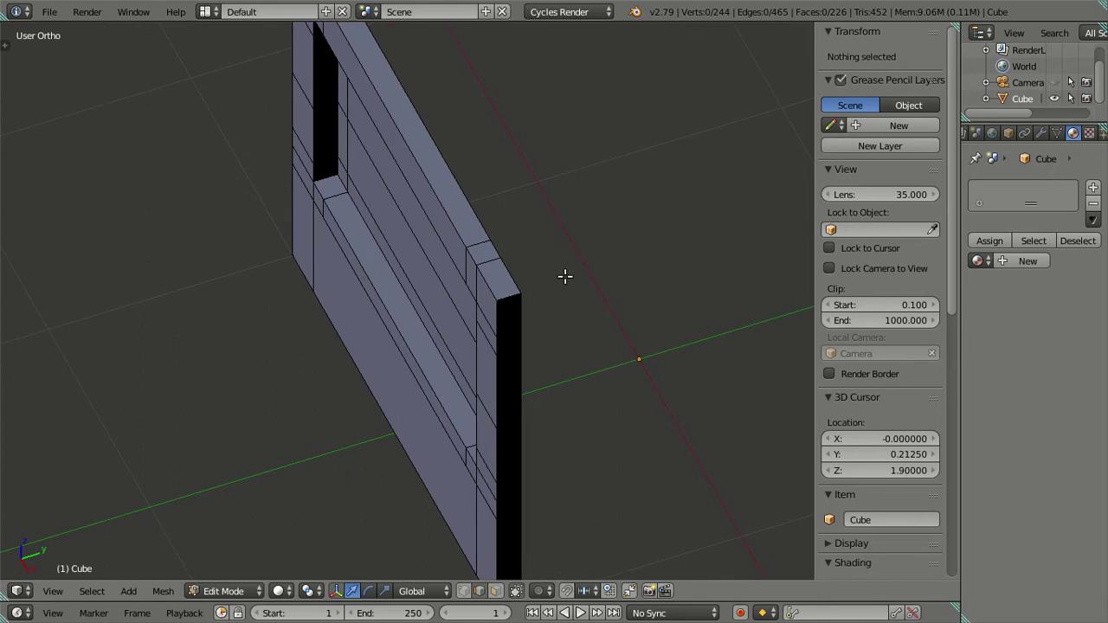
middle_drag(564, 275, 534, 277)
Switch to the right orthographic view and zoom in on the wall's thickness
key(KP_3)
scroll(494, 243, up, 1)
scroll(460, 143, up, 1)
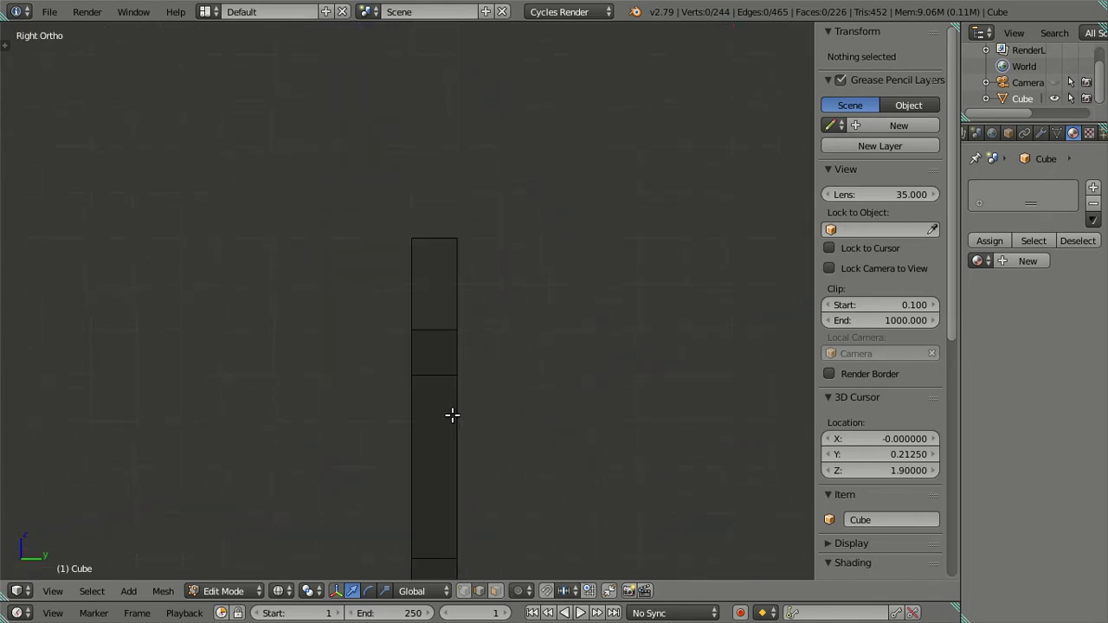
scroll(440, 379, up, 4)
scroll(430, 360, up, 2)
scroll(413, 400, up, 3)
shift+middle_drag(358, 470, 380, 337)
Add four loop cuts through the wall's depth and dissolve the surplus edges
key(ctrl+r)
scroll(389, 318, up, 1)
scroll(390, 317, up, 2)
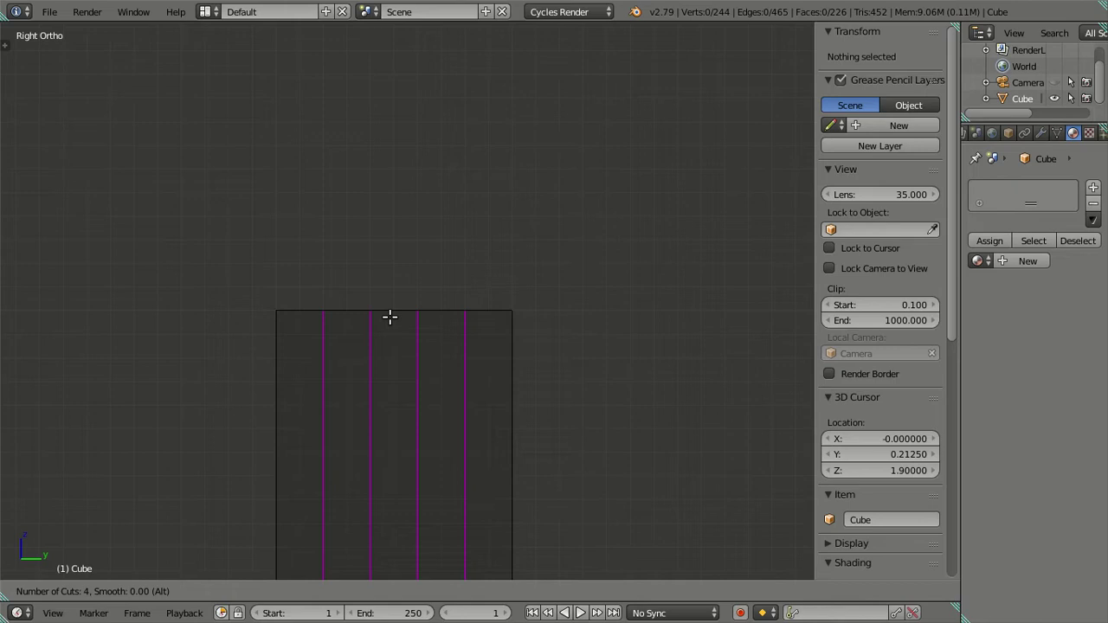
click(389, 317)
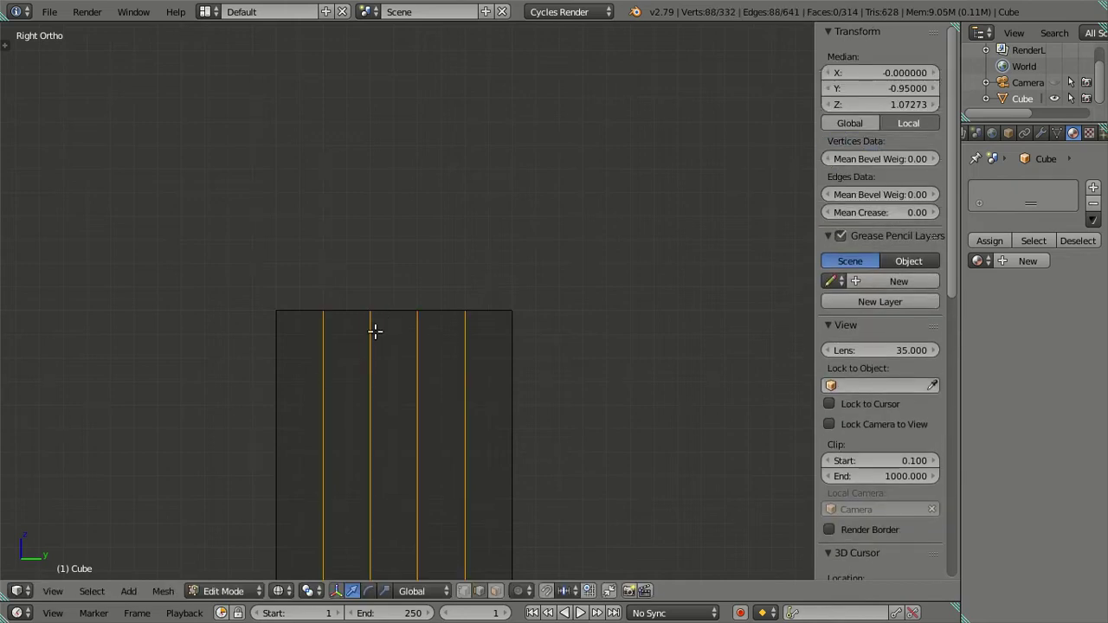
click(369, 366)
key(x)
click(528, 342)
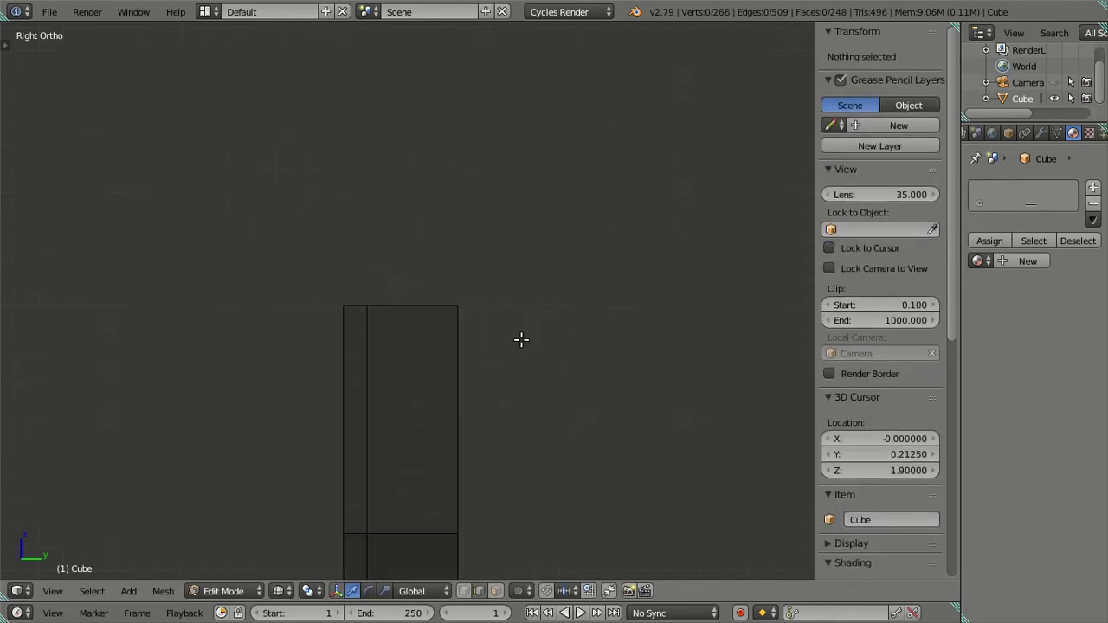
scroll(490, 339, down, 4)
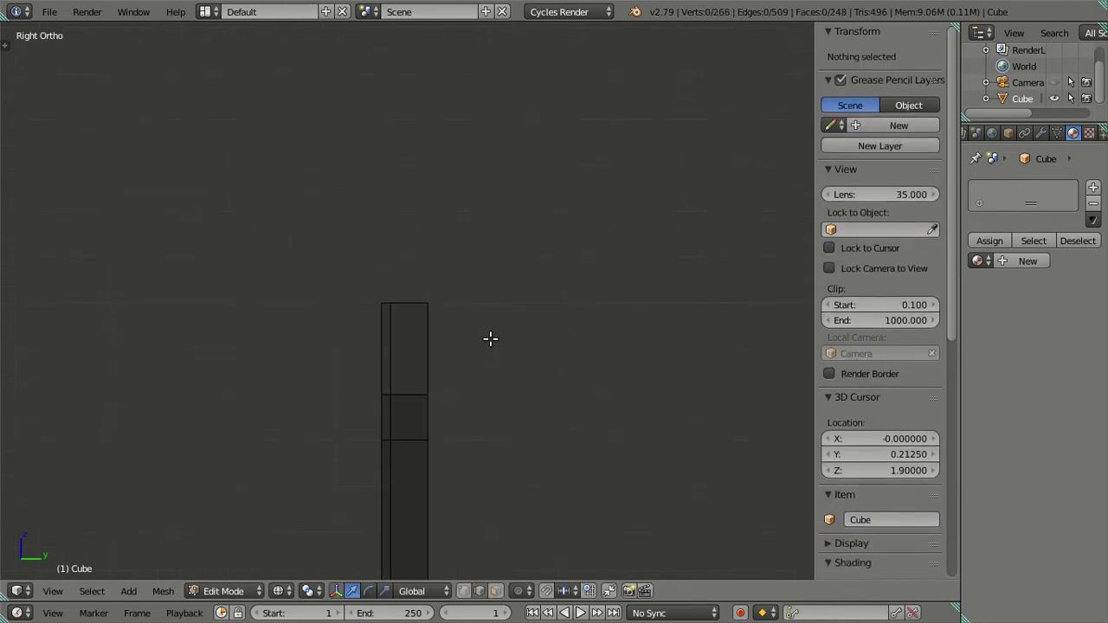
scroll(490, 338, down, 3)
scroll(470, 358, down, 2)
scroll(439, 348, down, 1)
scroll(439, 348, up, 2)
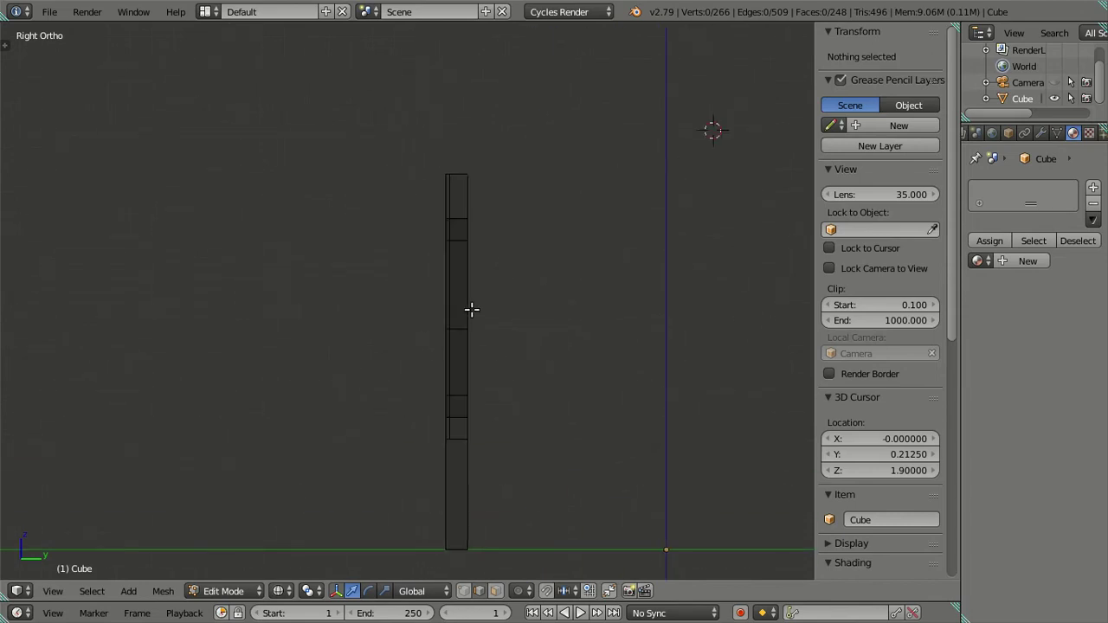
scroll(470, 310, up, 3)
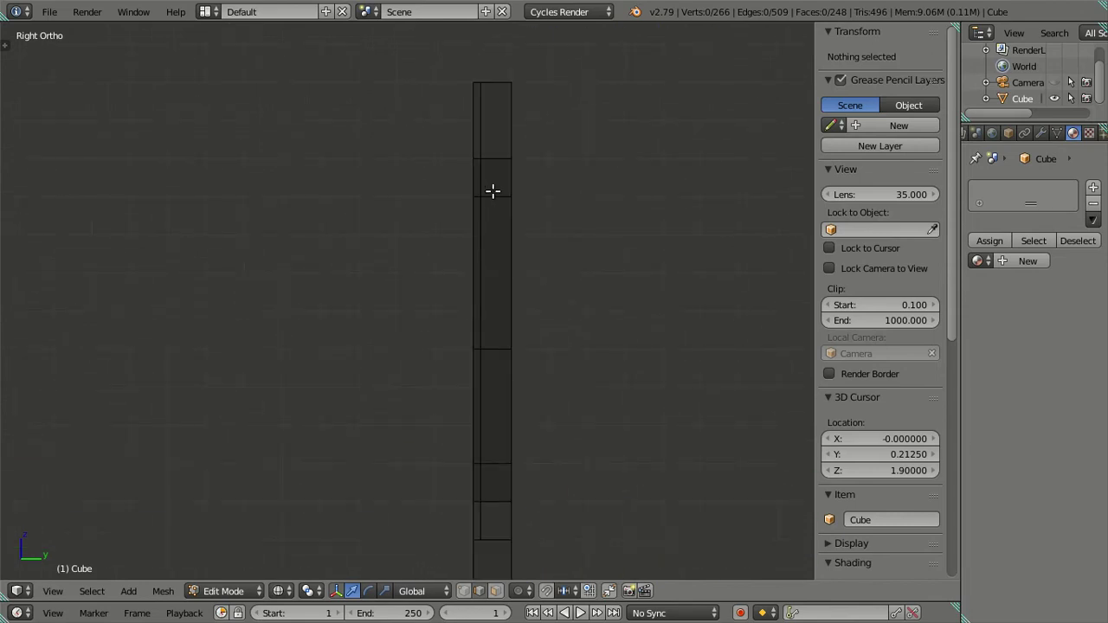
mouse_move(500, 167)
middle_down()
mouse_move(527, 252)
mouse_move(544, 379)
mouse_move(528, 372)
middle_up()
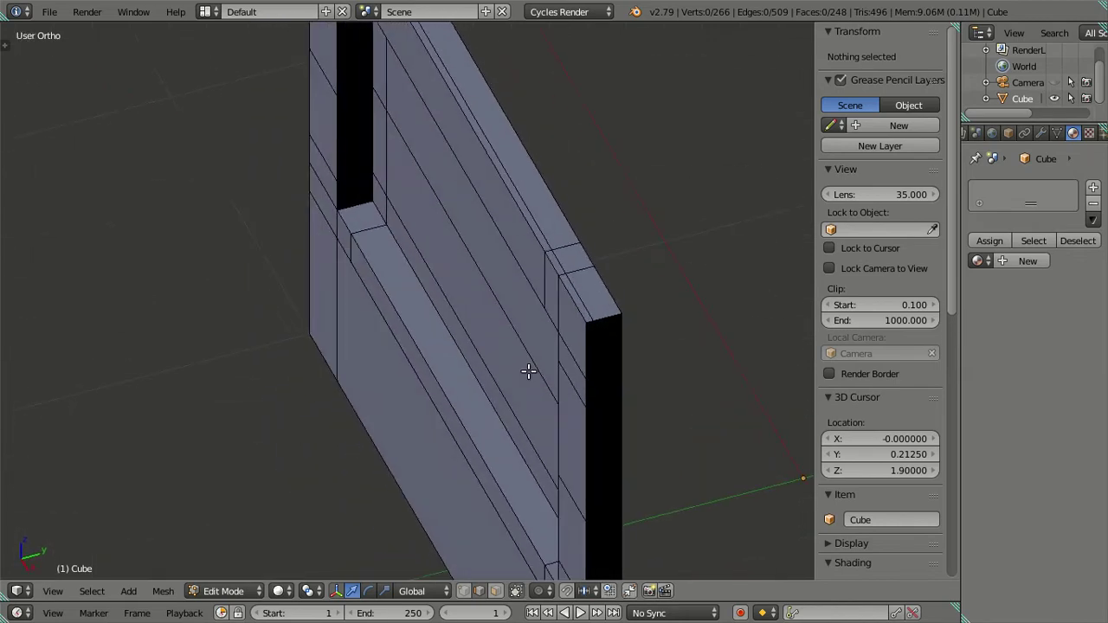
right_click(542, 198)
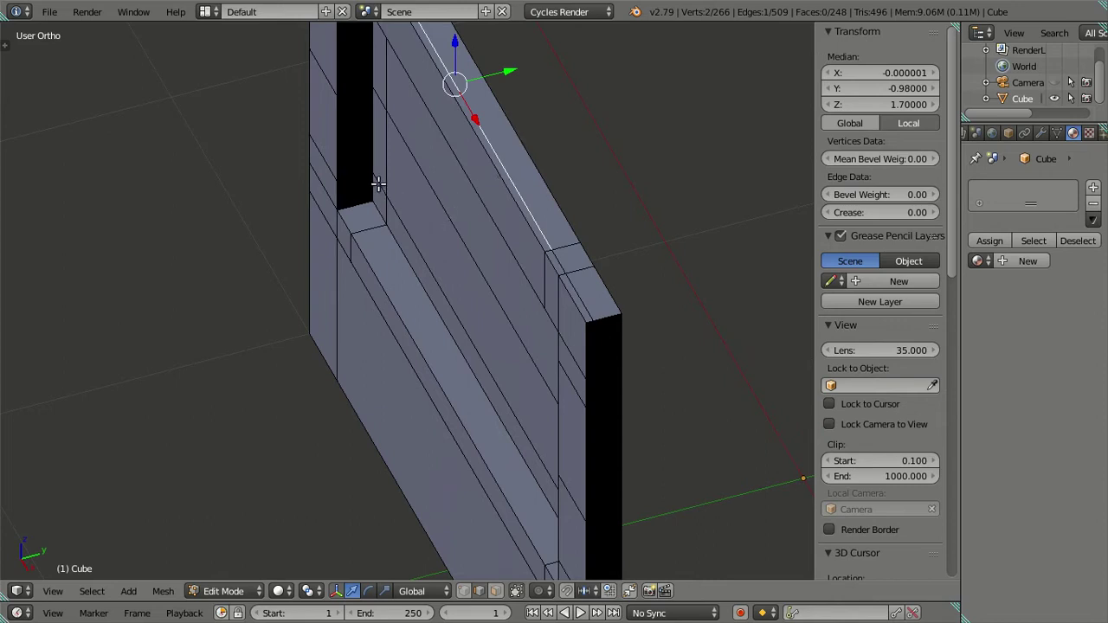
right_click(379, 184)
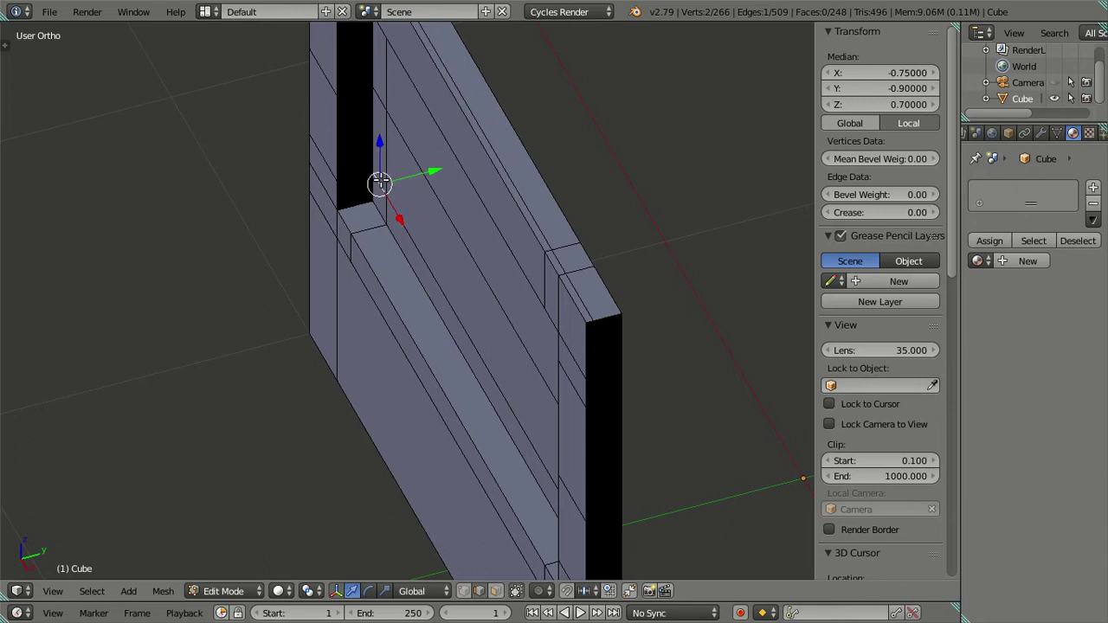
alt+right_click(381, 183)
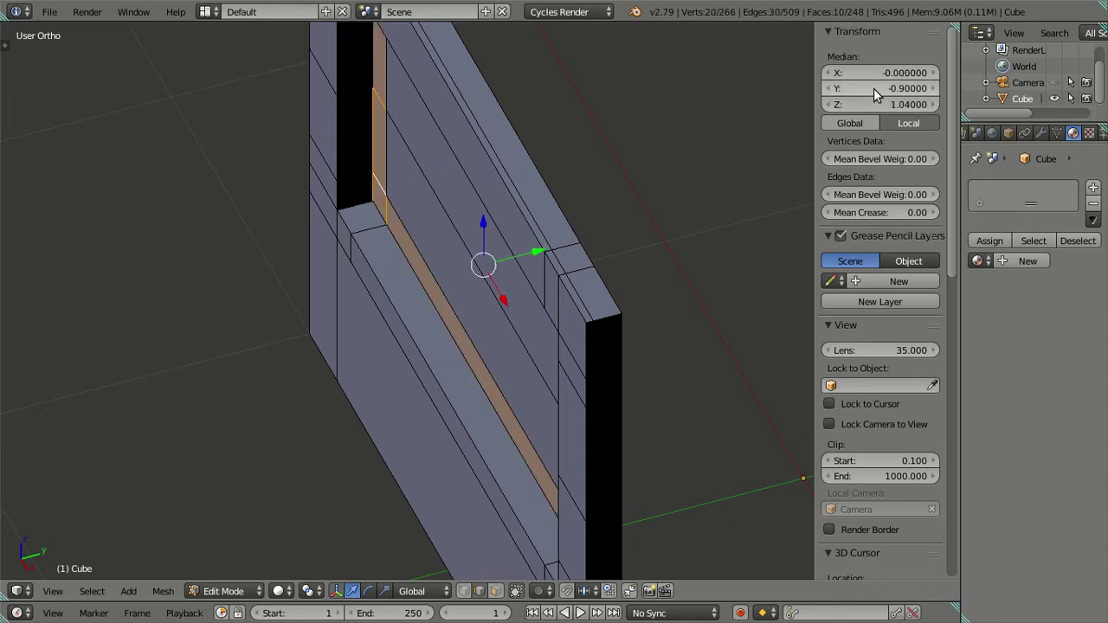
key(a)
mouse_move(505, 285)
middle_down()
mouse_move(519, 285)
mouse_move(473, 281)
mouse_move(557, 262)
mouse_move(500, 290)
middle_up()
scroll(589, 270, up, 4)
scroll(616, 277, down, 4)
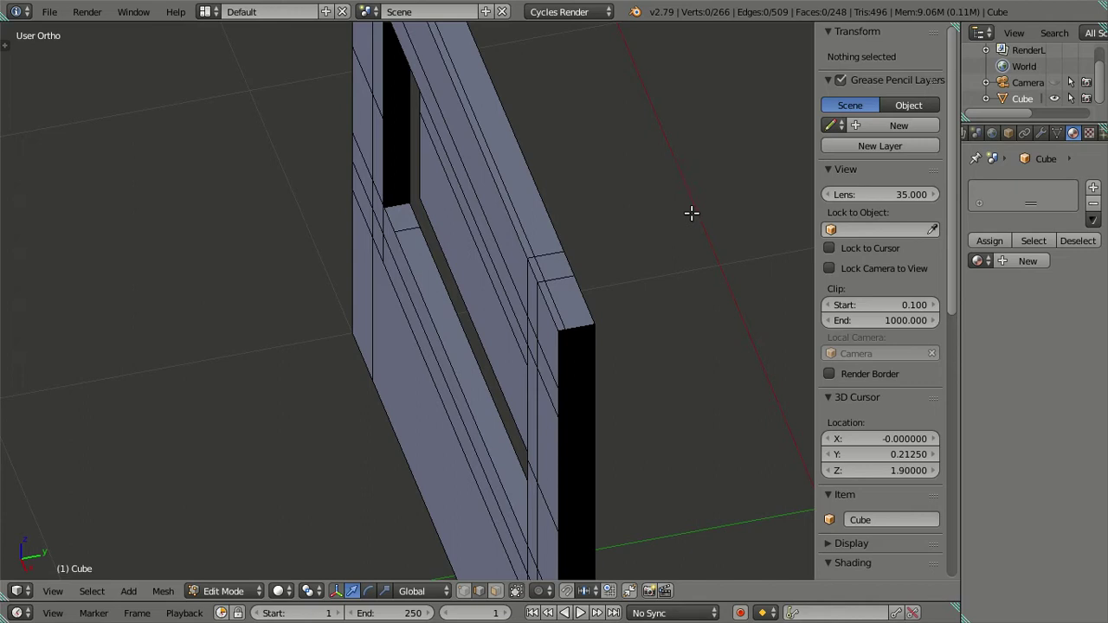
Orbit and zoom the view around to face the oven's front panel
mouse_move(465, 265)
middle_down()
mouse_move(636, 203)
mouse_move(636, 185)
mouse_move(586, 186)
mouse_move(596, 228)
mouse_move(646, 198)
mouse_move(620, 176)
mouse_move(604, 181)
mouse_move(621, 193)
mouse_move(616, 228)
mouse_move(513, 257)
mouse_move(500, 265)
mouse_move(511, 287)
mouse_move(514, 265)
mouse_move(507, 291)
middle_up()
scroll(511, 257, up, 5)
scroll(513, 257, up, 3)
mouse_move(511, 301)
middle_down()
mouse_move(526, 250)
mouse_move(546, 277)
mouse_move(444, 305)
mouse_move(507, 257)
mouse_move(546, 250)
middle_up()
Switch to Front Ortho wireframe and add a centered loop cut across the panel
key(KP_1)
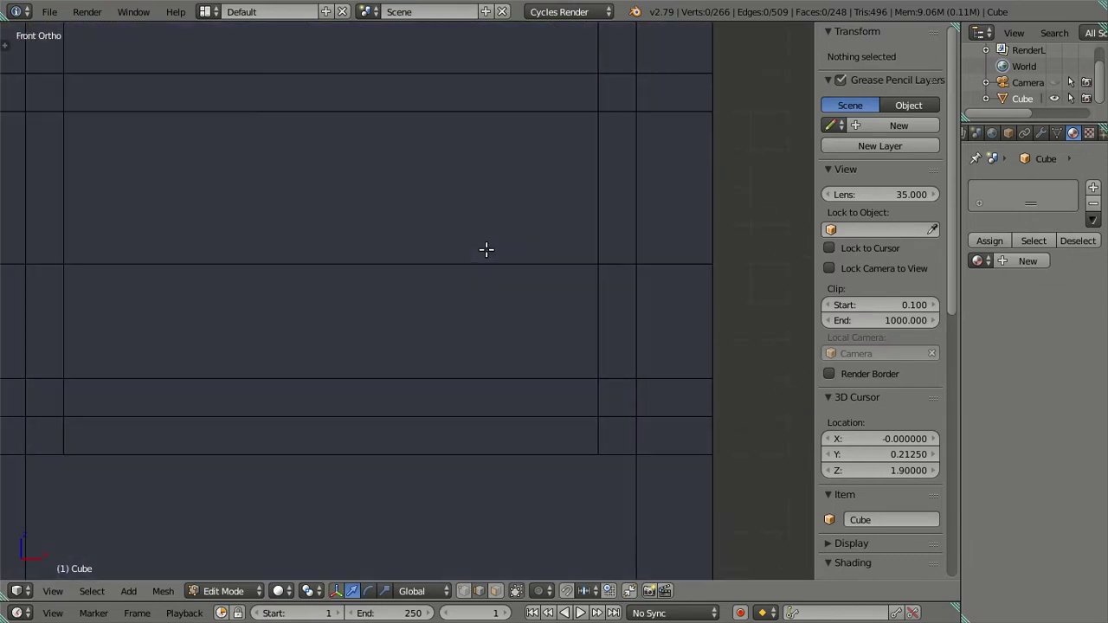
key(z)
key(ctrl+r)
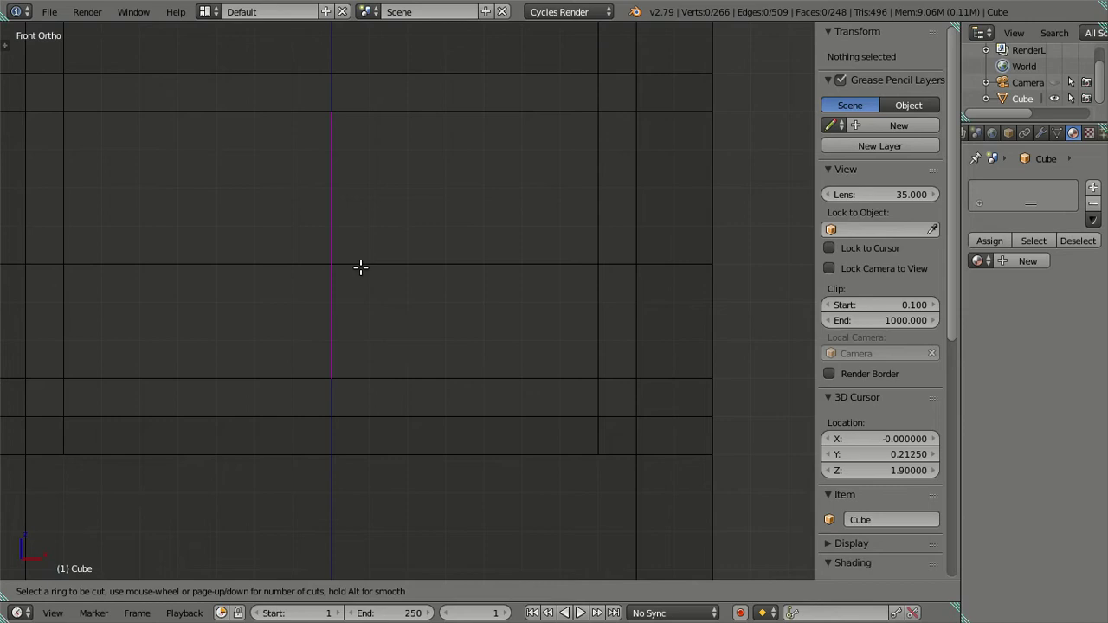
click(359, 266)
right_click(381, 267)
Add a multi-cut vertical loop cut through the window area and dissolve the extra cuts
key(ctrl+r)
key(5)
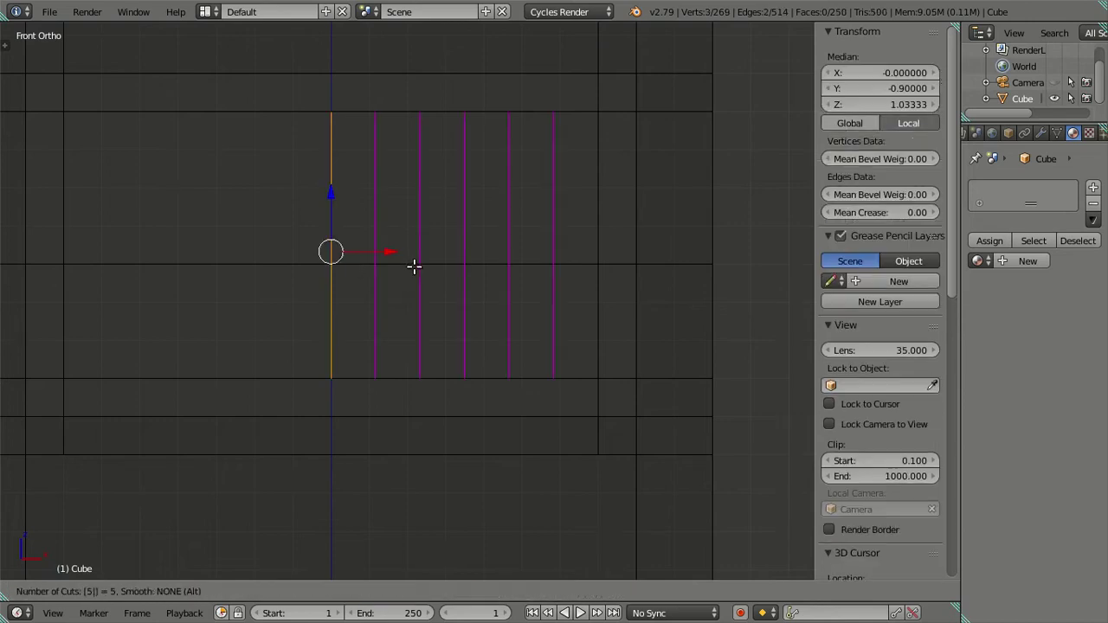
key(Escape)
key(ctrl+r)
key(6)
click(414, 267)
right_click(414, 267)
key(x)
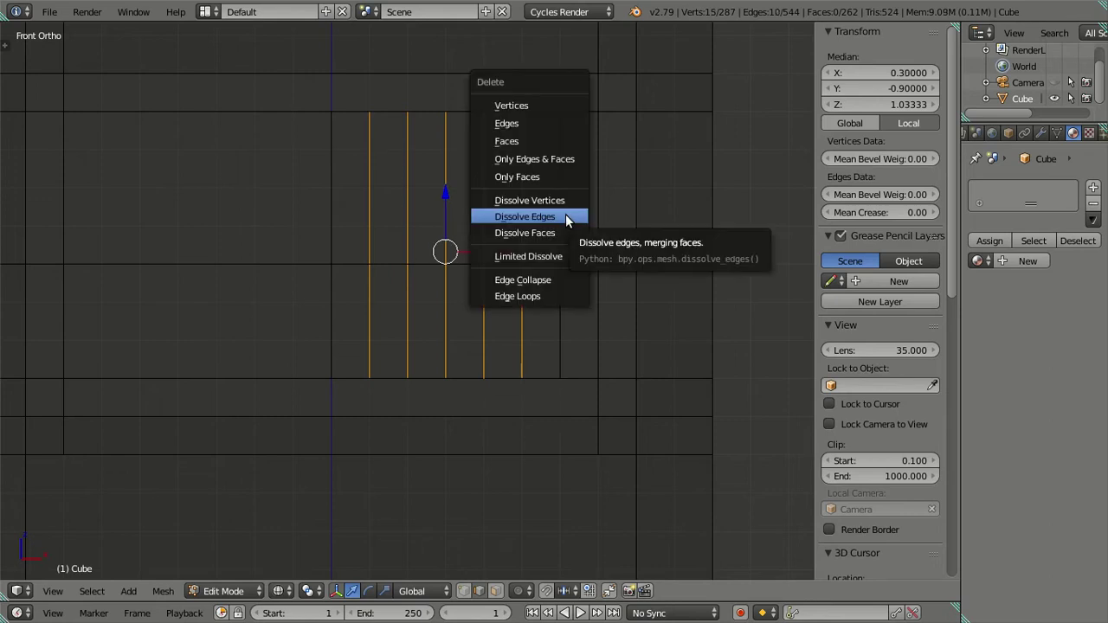
click(565, 214)
Loop-cut the left part of the panel, dissolving extra cuts and keeping the outer ones
key(ctrl+r)
click(272, 277)
right_click(272, 277)
shift+right_click(97, 227)
key(x)
click(329, 226)
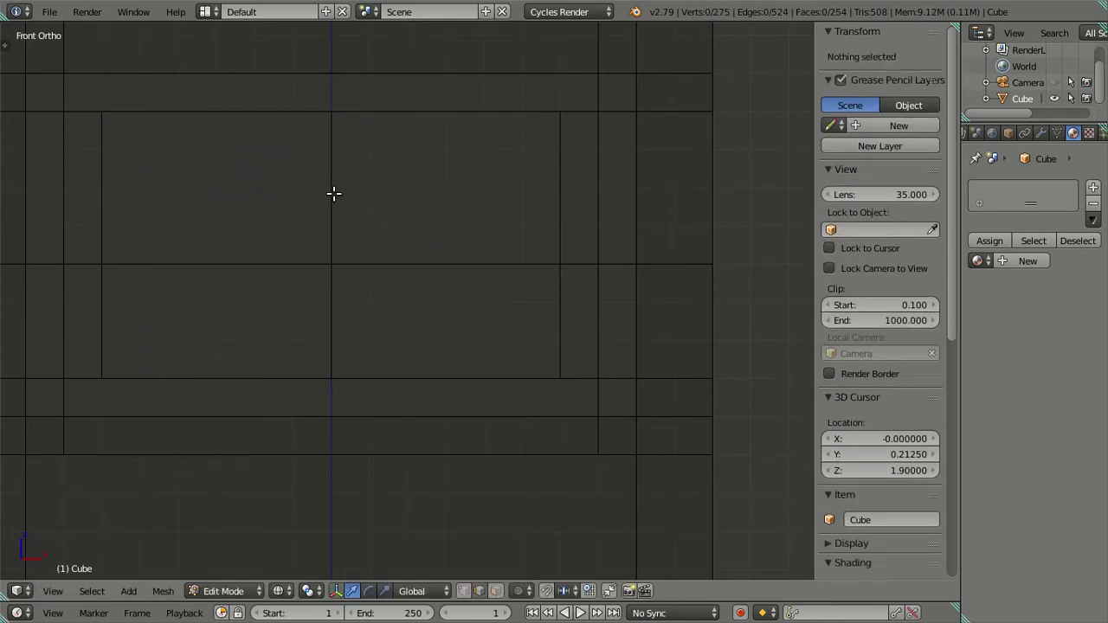
Add three horizontal cuts across the window, dissolving all but the top one
key(ctrl+r)
scroll(333, 194, up, 2)
click(334, 194)
right_click(333, 194)
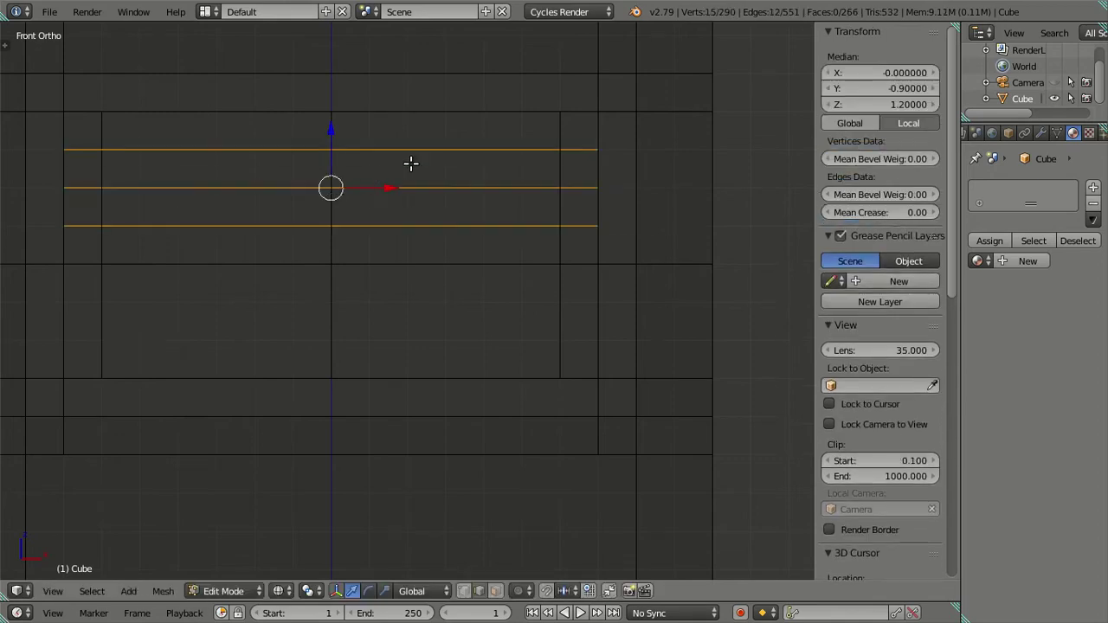
key(x)
click(422, 168)
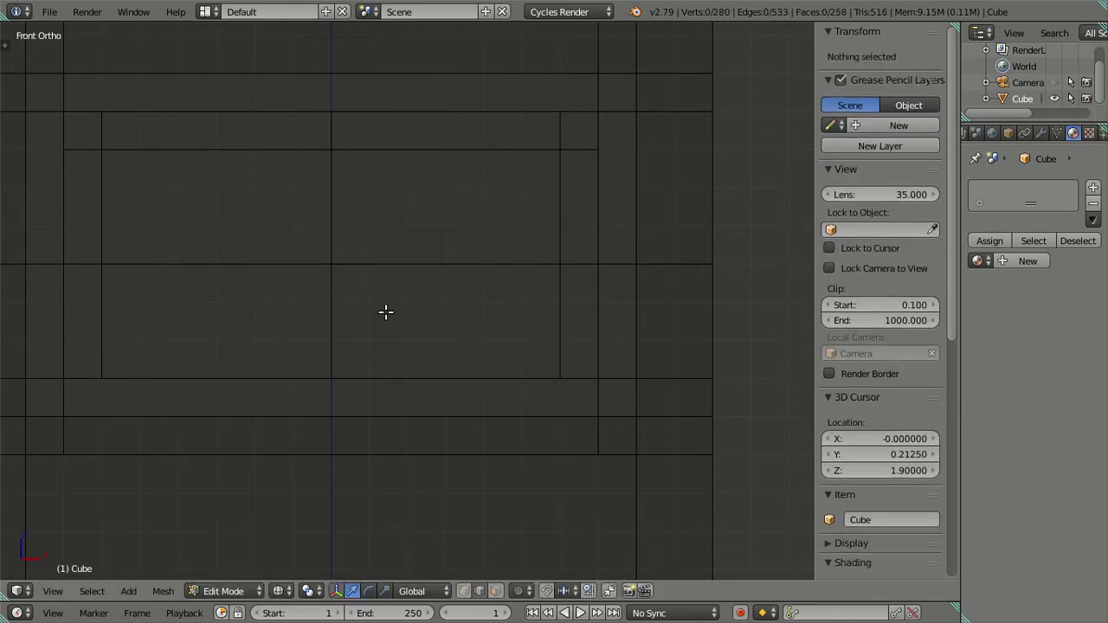
Add lower horizontal loop cuts and dissolve the unneeded edge loop
key(ctrl+r)
scroll(330, 324, up, 1)
click(330, 324)
right_click(330, 324)
alt+shift+right_click(364, 338)
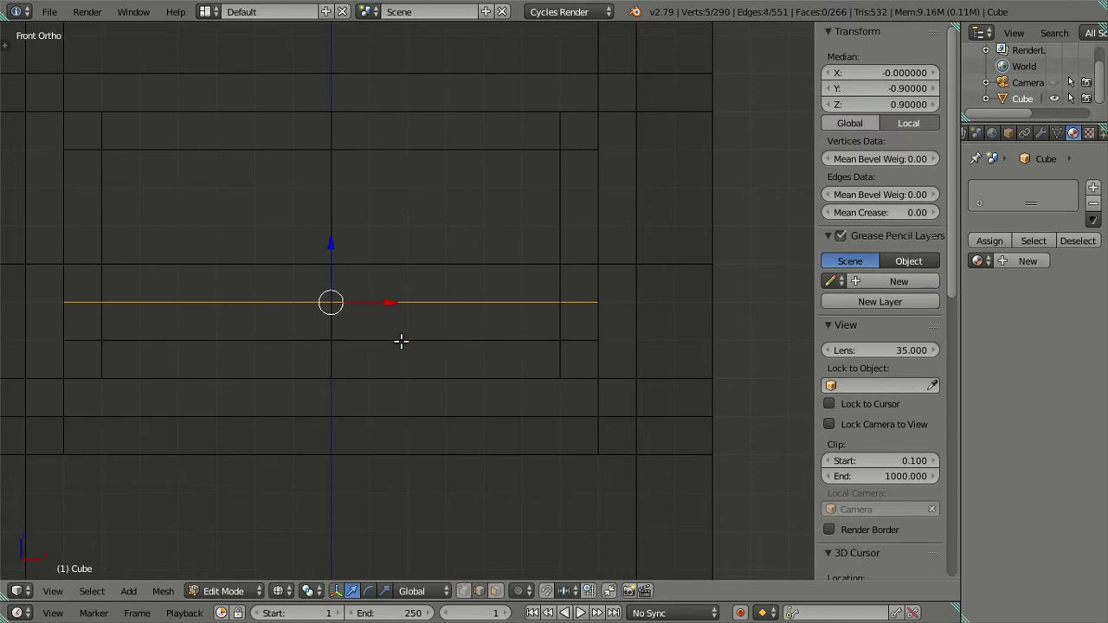
key(x)
click(401, 341)
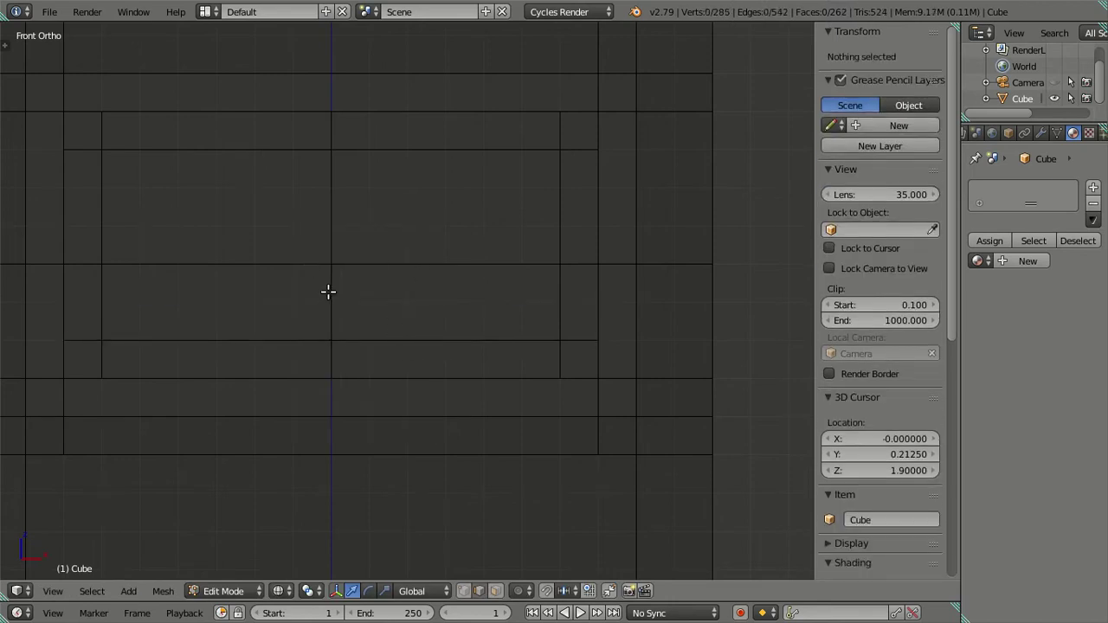
Dissolve the leftover vertical edge loop and view the window frame at an angle
alt+right_click(330, 291)
key(x)
click(407, 282)
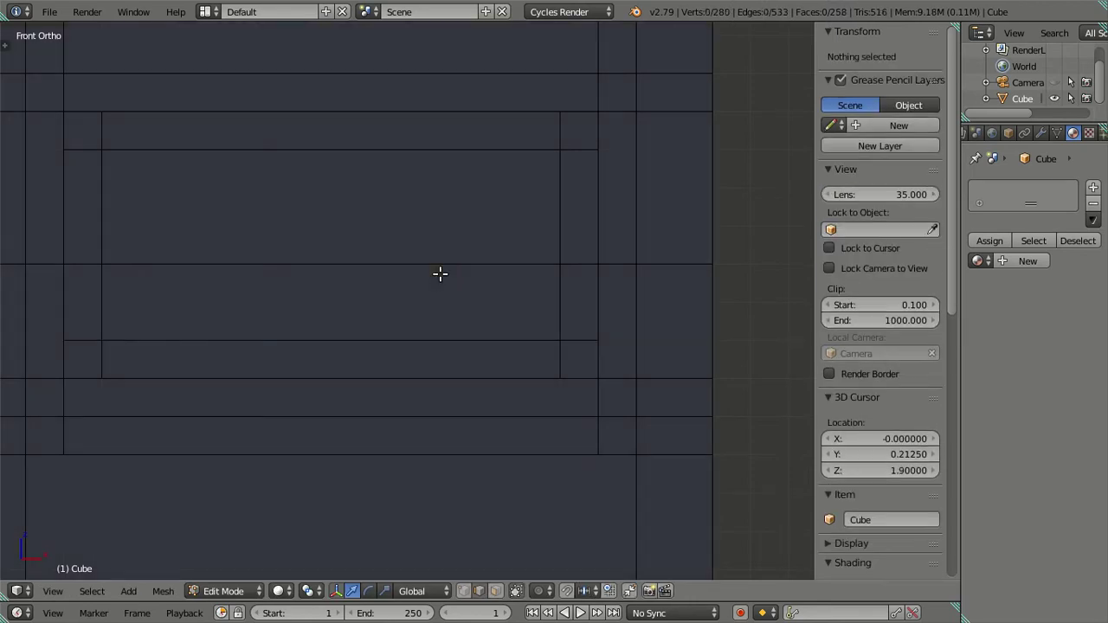
scroll(439, 268, down, 3)
mouse_move(457, 288)
middle_down()
mouse_move(337, 321)
mouse_move(552, 260)
middle_up()
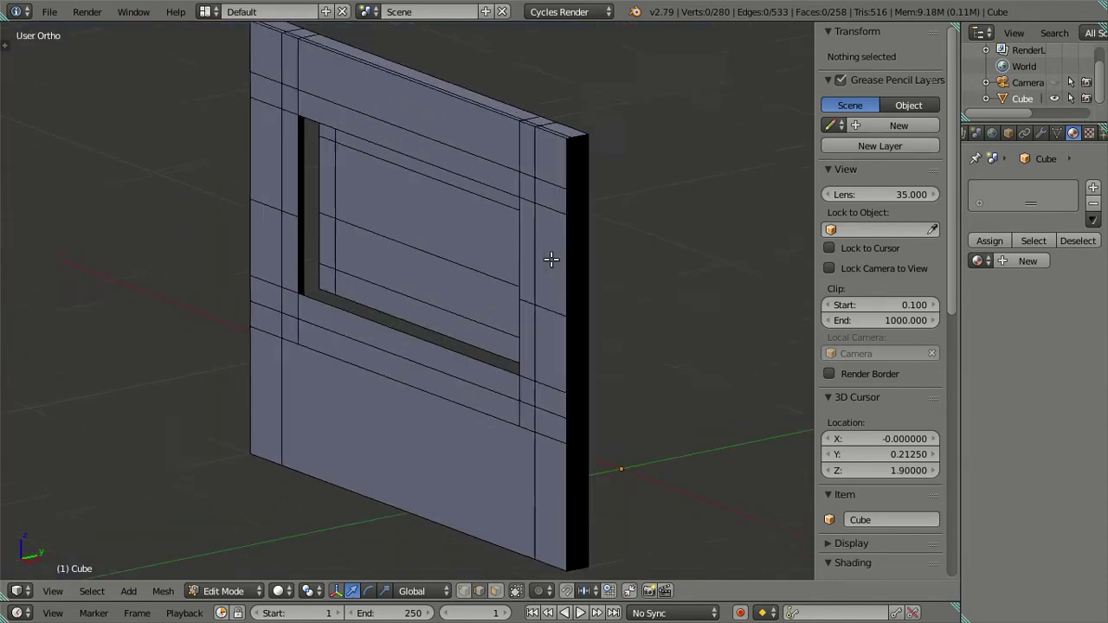
scroll(552, 259, down, 1)
In Object Mode, select the oven body and add a Subdivision Surface modifier
key(Tab)
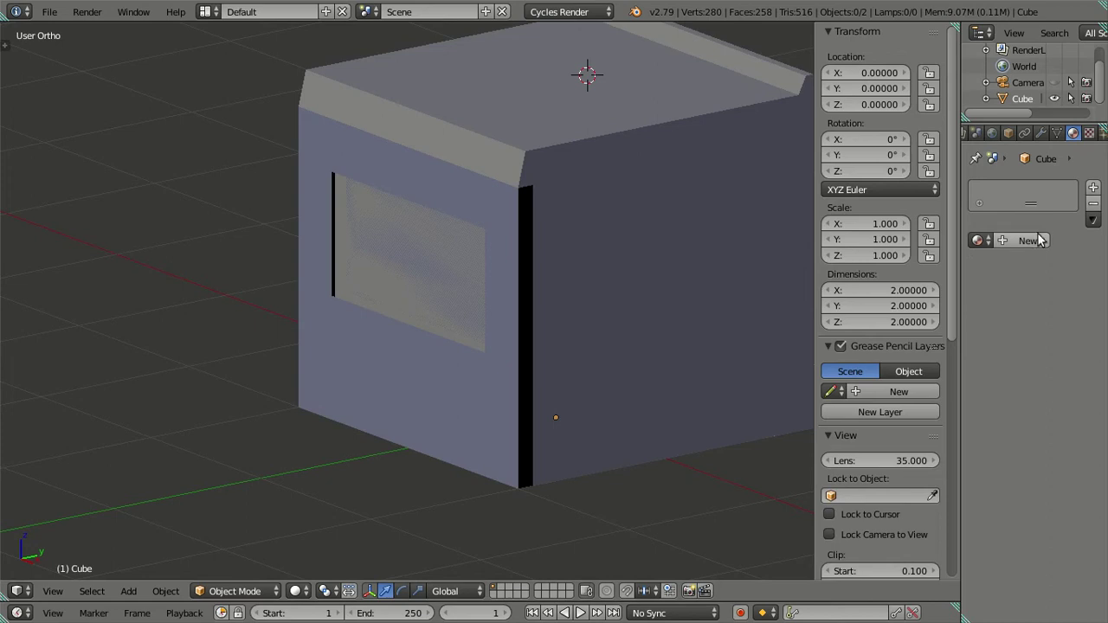
right_click(575, 256)
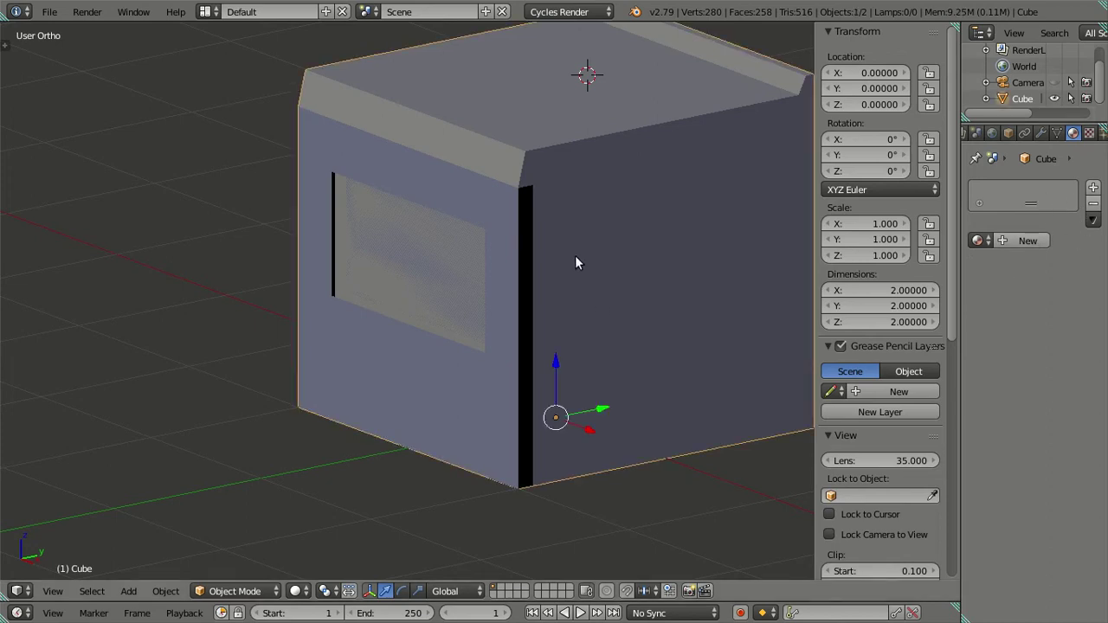
click(1040, 133)
click(992, 188)
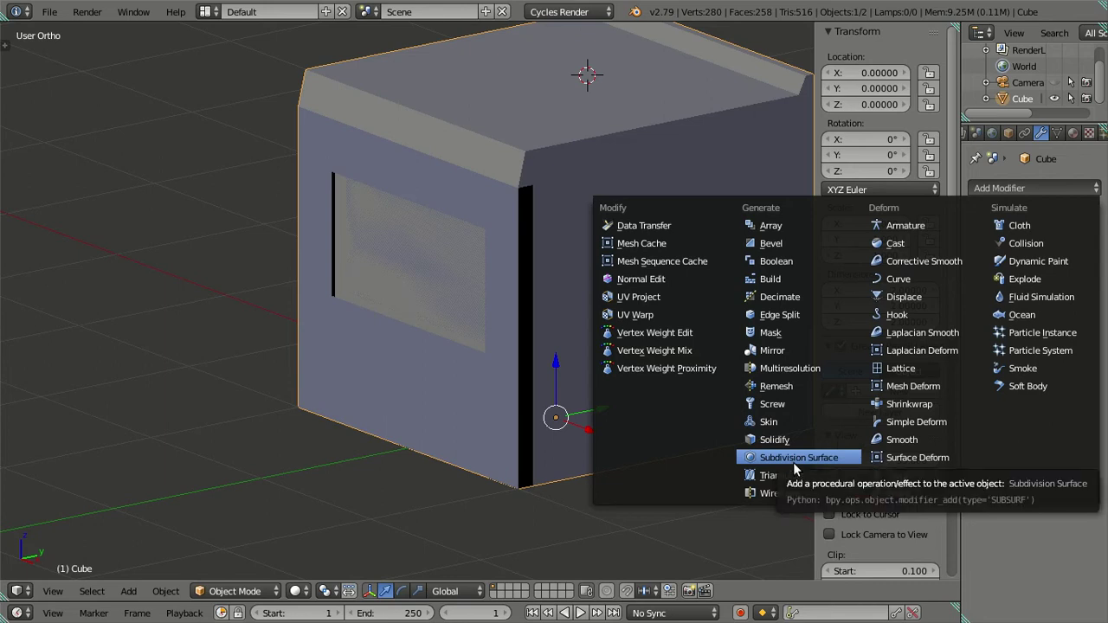
click(795, 459)
Raise the subdivision preview level to 3 and inspect the smoothed recess in Edit Mode
middle_drag(463, 356, 533, 316)
click(1028, 295)
click(1028, 295)
mouse_move(376, 328)
middle_down()
mouse_move(445, 337)
mouse_move(401, 325)
middle_up()
key(Tab)
scroll(500, 326, up, 4)
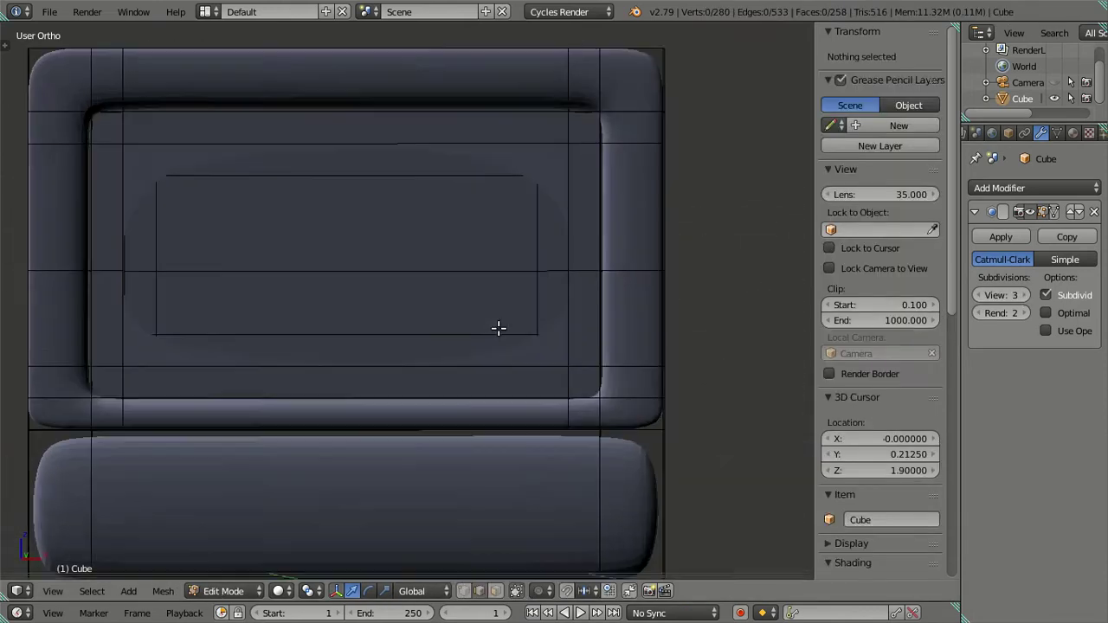
scroll(540, 322, up, 2)
middle_drag(540, 321, 468, 332)
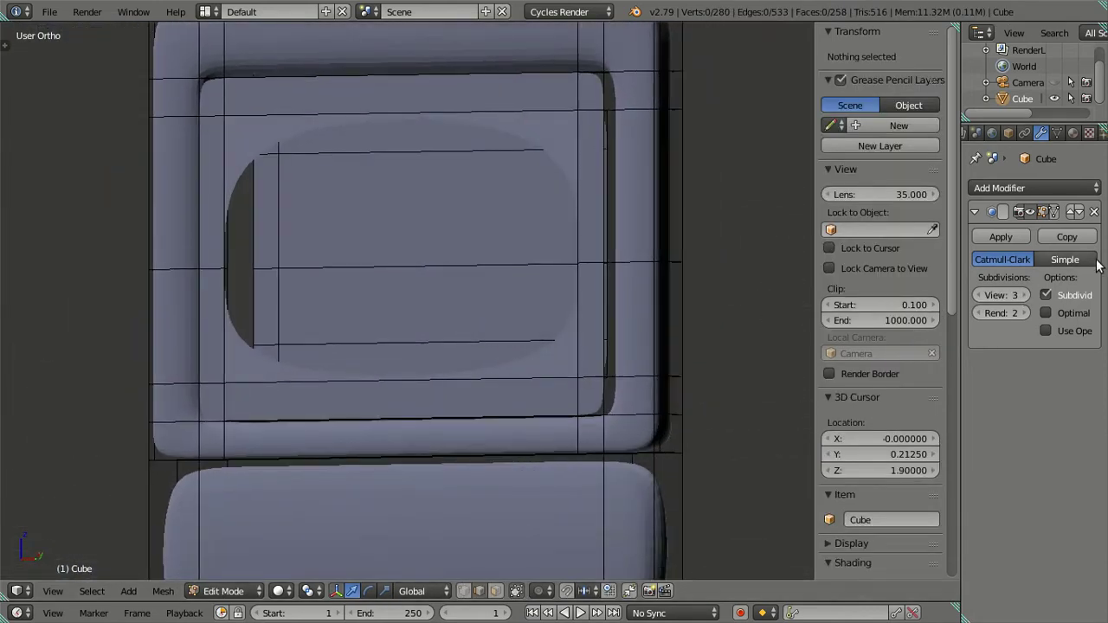
Remove the Subdivision Surface modifier and add a Bevel modifier to the body instead
click(1094, 211)
middle_drag(537, 364, 572, 371)
scroll(567, 385, down, 4)
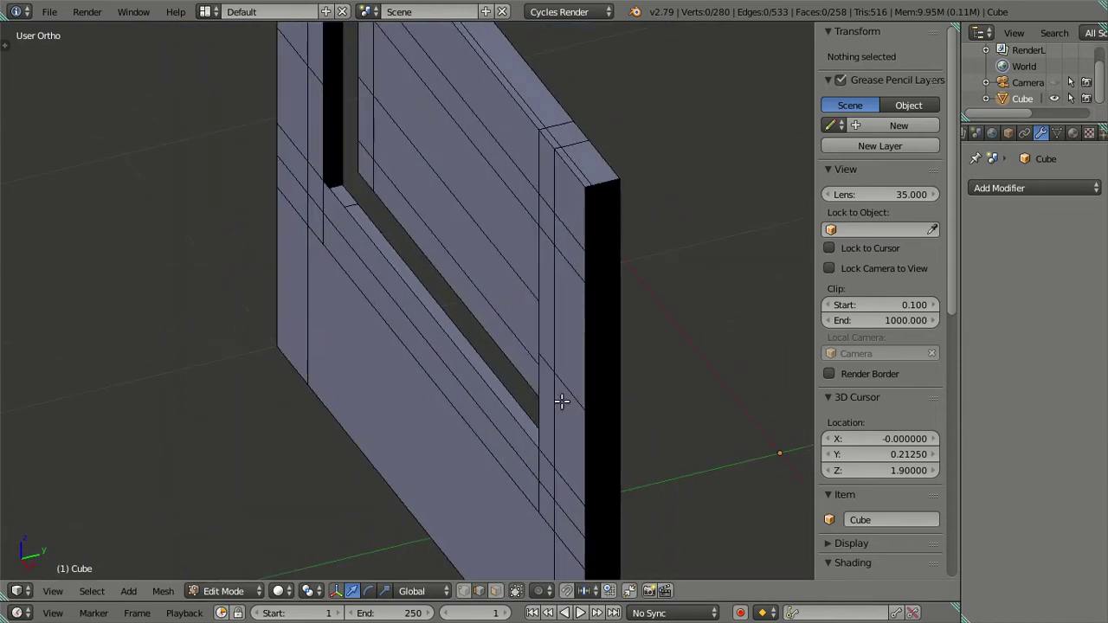
key(Tab)
scroll(462, 344, up, 5)
click(1056, 194)
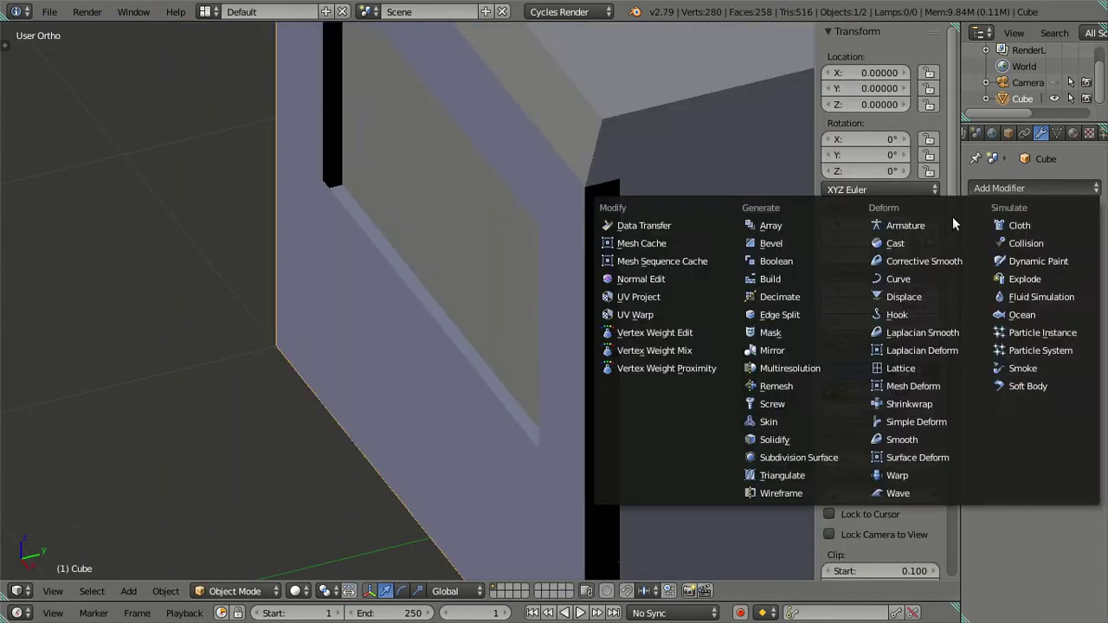
click(807, 240)
mouse_move(581, 300)
middle_down()
mouse_move(608, 256)
mouse_move(577, 321)
middle_up()
Set the Bevel modifier width to 0.0050
scroll(577, 322, up, 2)
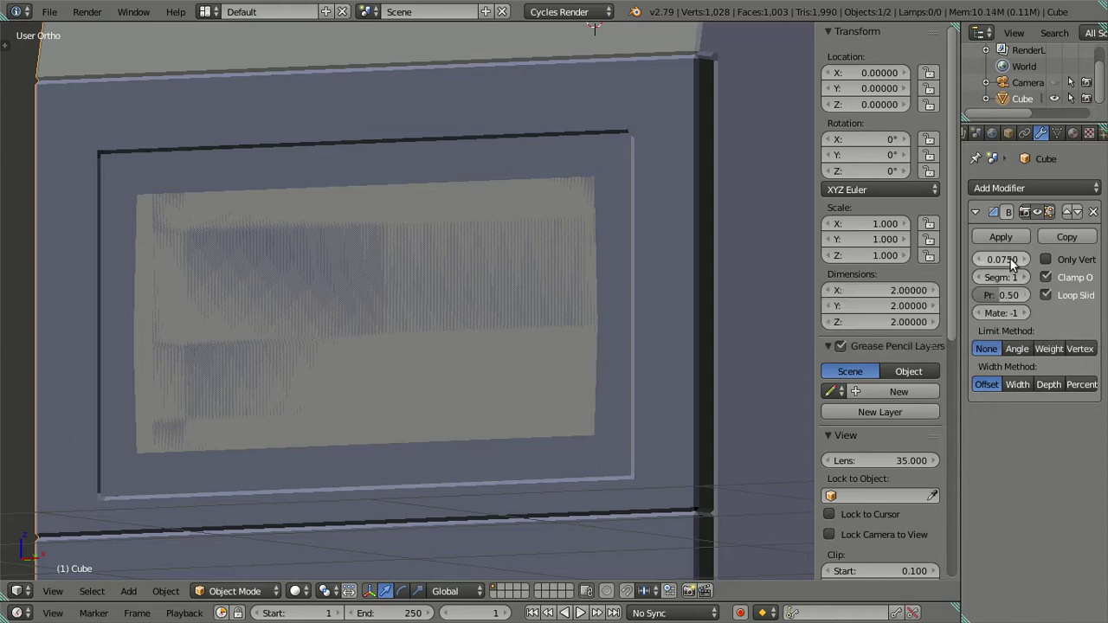
mouse_move(1022, 258)
mouse_down()
mouse_move(992, 260)
mouse_move(1005, 259)
mouse_up()
mouse_move(598, 322)
middle_down()
mouse_move(491, 368)
mouse_move(441, 238)
mouse_move(506, 352)
middle_up()
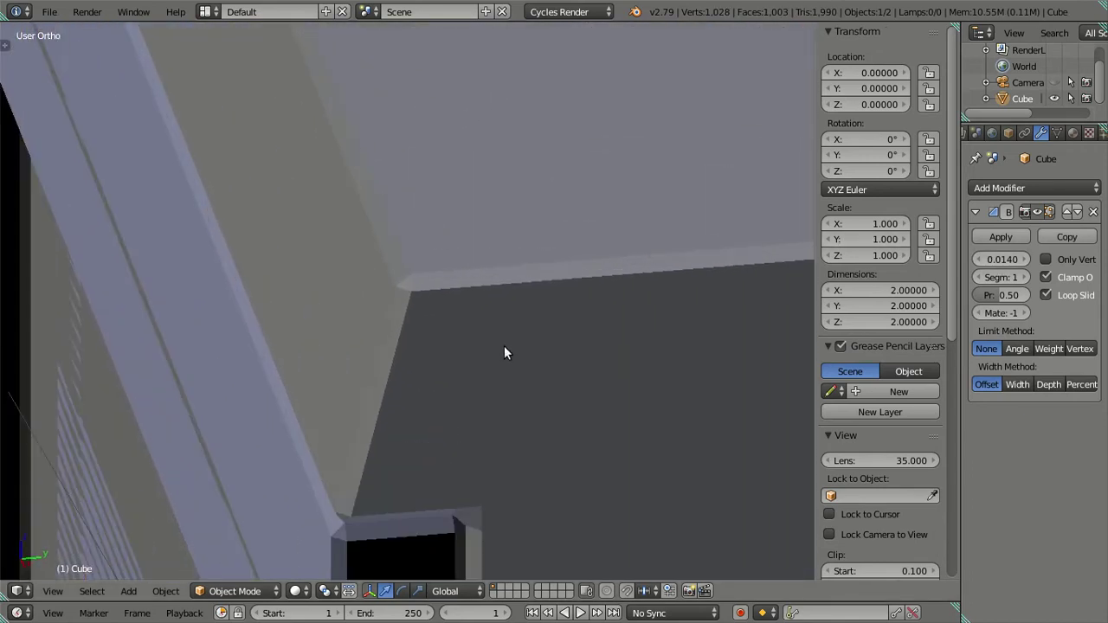
mouse_move(981, 257)
mouse_down()
mouse_move(1039, 259)
mouse_move(979, 259)
mouse_move(998, 259)
mouse_up()
click(1011, 260)
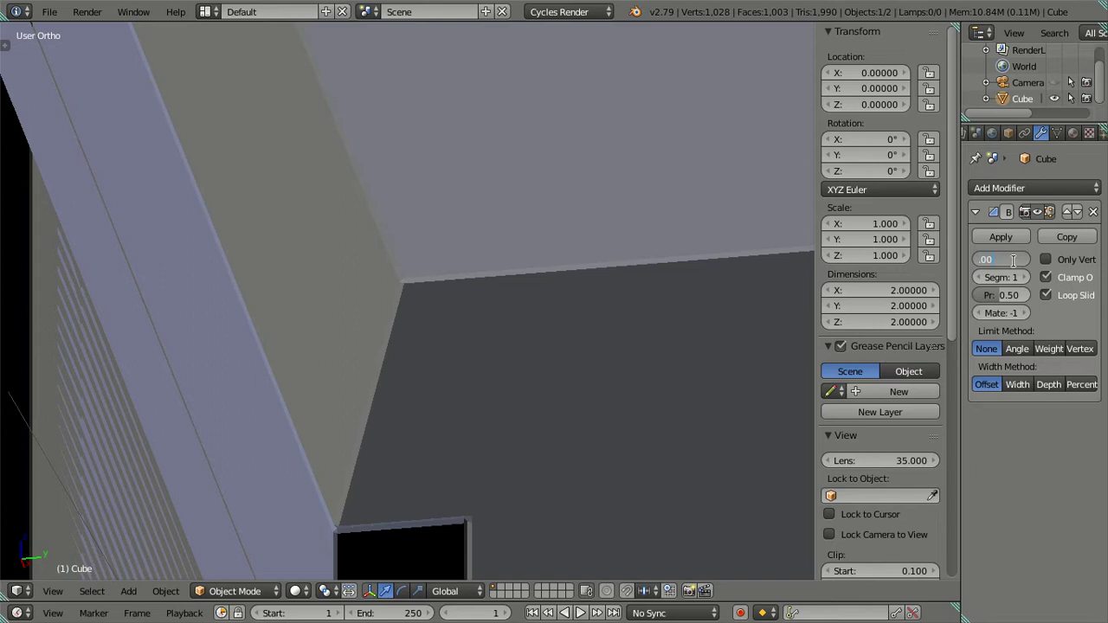
text(5)
key(Return)
Raise the bevel segments to 3 and orbit to inspect the bevelled corners
scroll(615, 279, down, 1)
scroll(580, 280, down, 2)
scroll(550, 286, down, 2)
scroll(511, 298, down, 2)
middle_drag(491, 300, 660, 301)
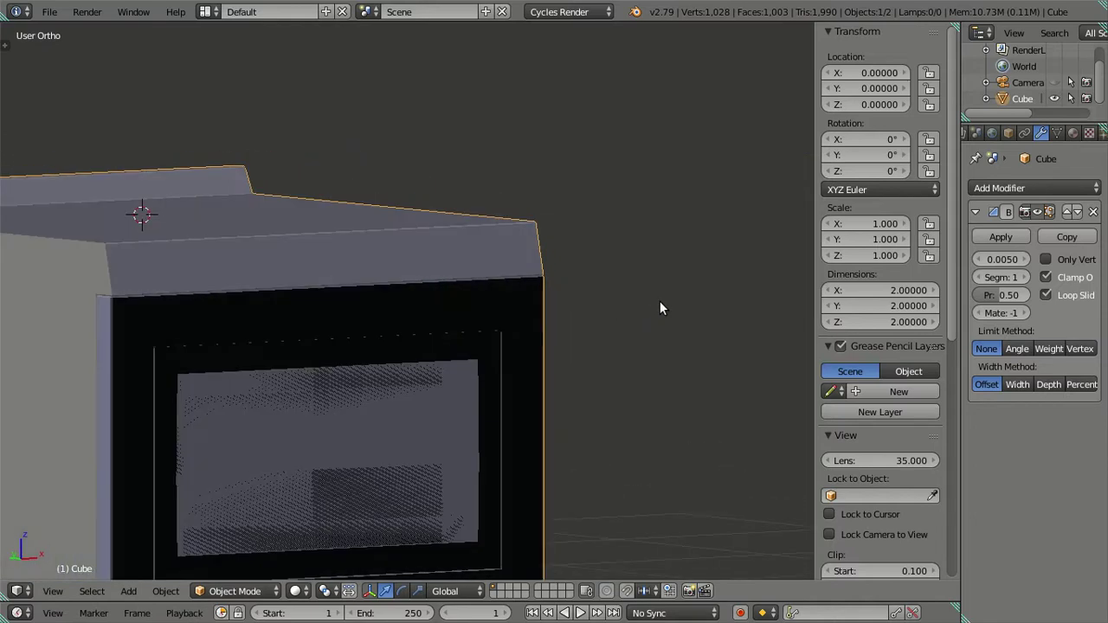
drag(1001, 277, 1022, 277)
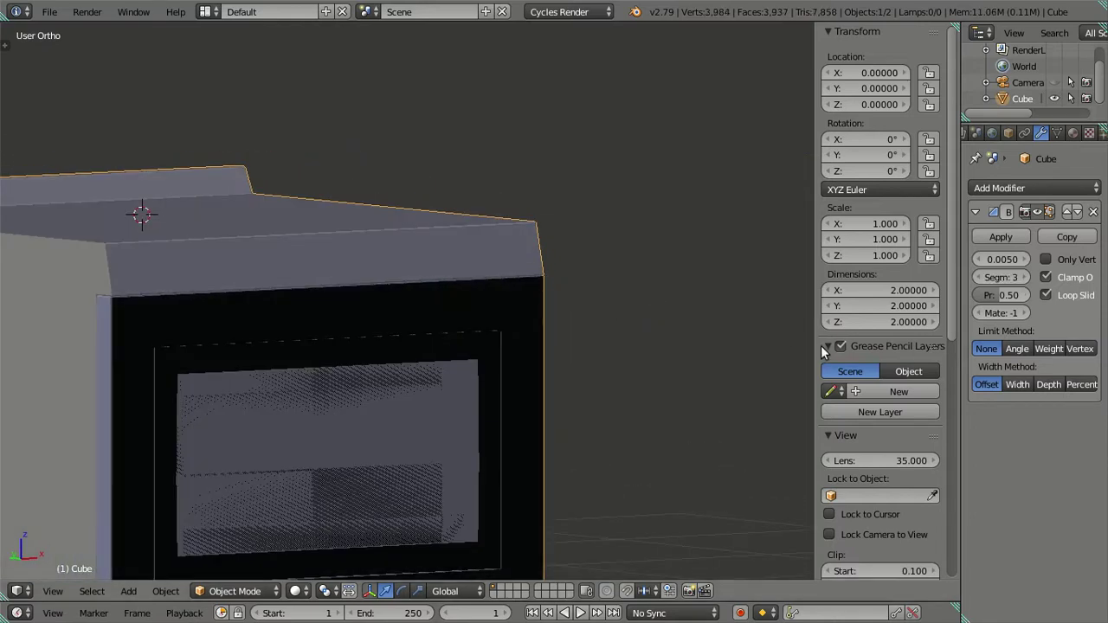
middle_drag(480, 370, 387, 383)
scroll(571, 352, up, 4)
key(a)
mouse_move(577, 354)
middle_down()
mouse_move(531, 381)
mouse_move(528, 300)
mouse_move(603, 258)
mouse_move(631, 297)
middle_up()
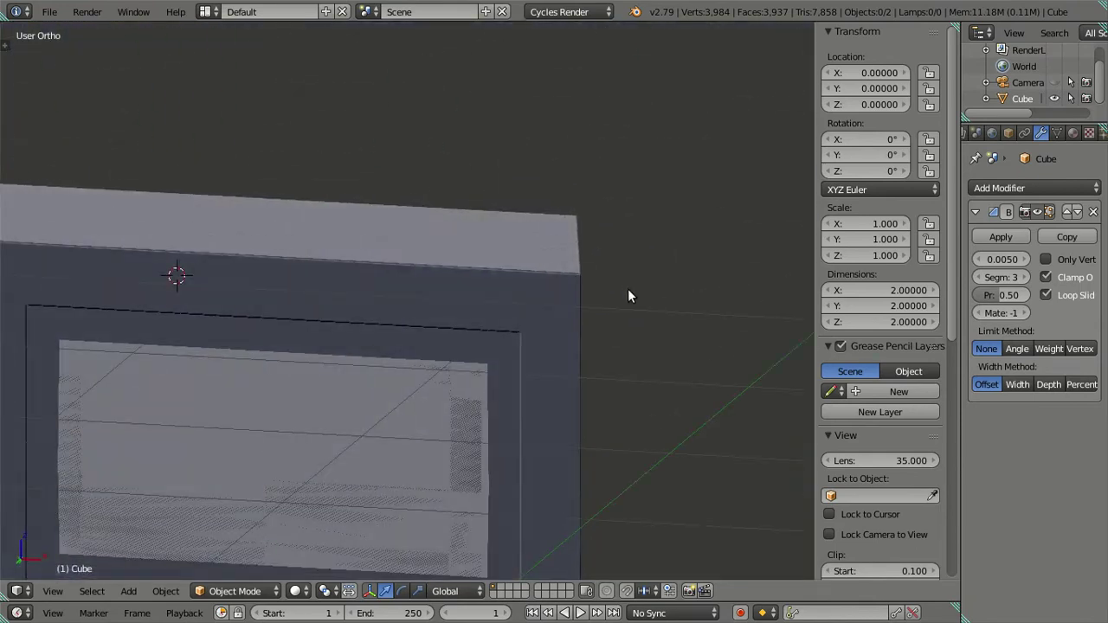
click(1022, 185)
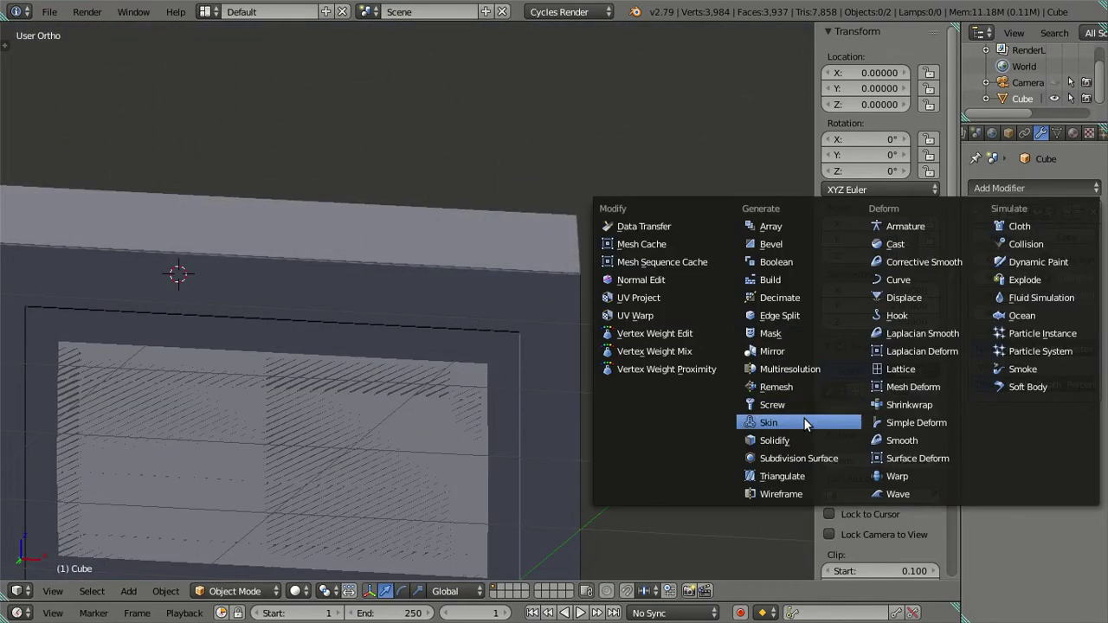
Add a Subdivision Surface modifier over the bevel with preview level 2
click(799, 458)
mouse_move(629, 337)
middle_down()
mouse_move(520, 395)
mouse_move(543, 341)
mouse_move(638, 208)
mouse_move(439, 401)
middle_up()
scroll(542, 341, up, 3)
scroll(440, 401, up, 2)
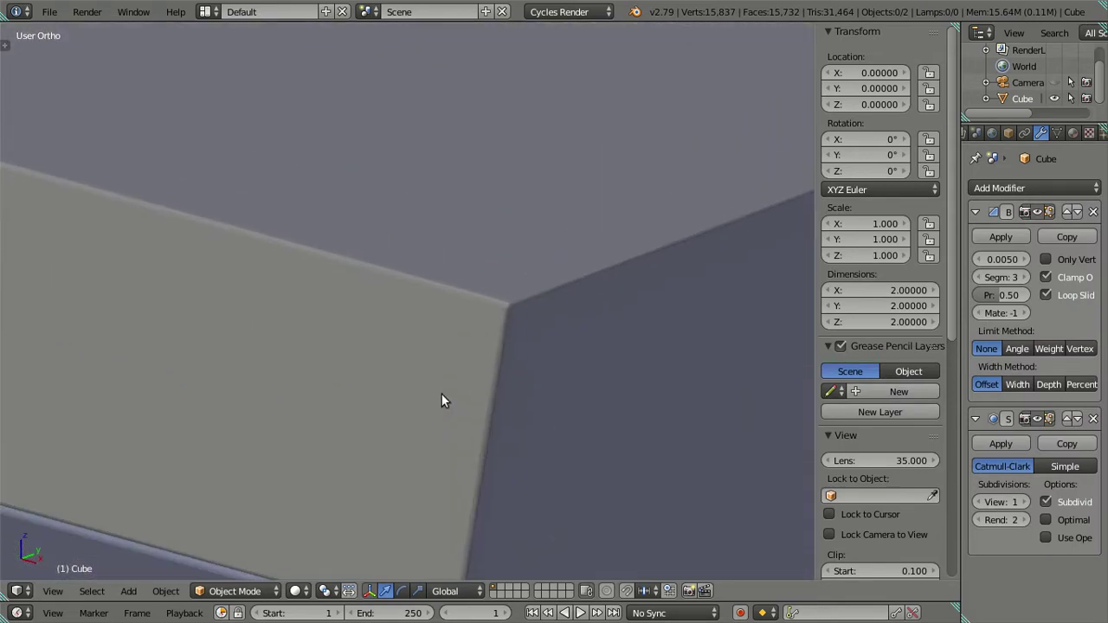
click(1020, 502)
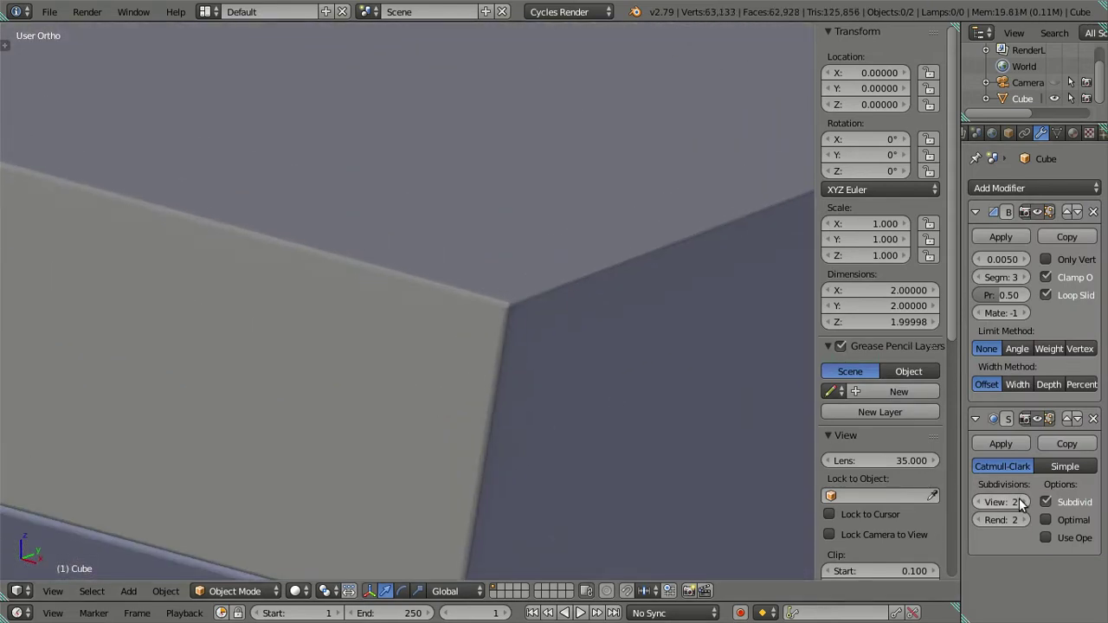
mouse_move(528, 280)
middle_down()
mouse_move(633, 361)
mouse_move(602, 352)
mouse_move(636, 351)
mouse_move(604, 313)
middle_up()
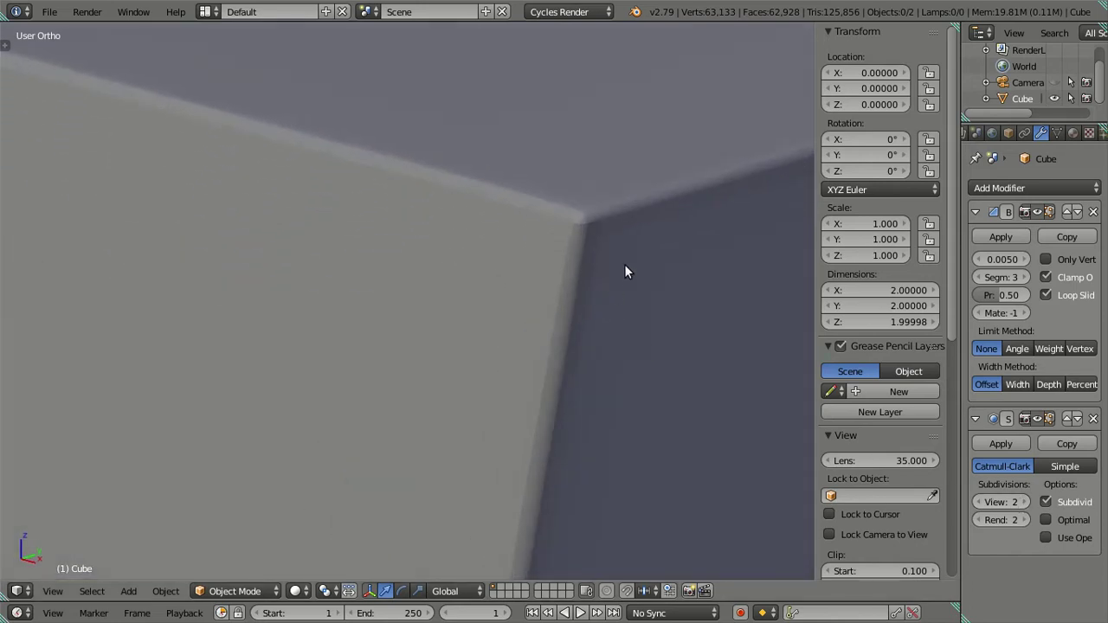
Set Bevel segments to 2, testing subdivision preview levels before settling on 2
click(984, 277)
click(985, 277)
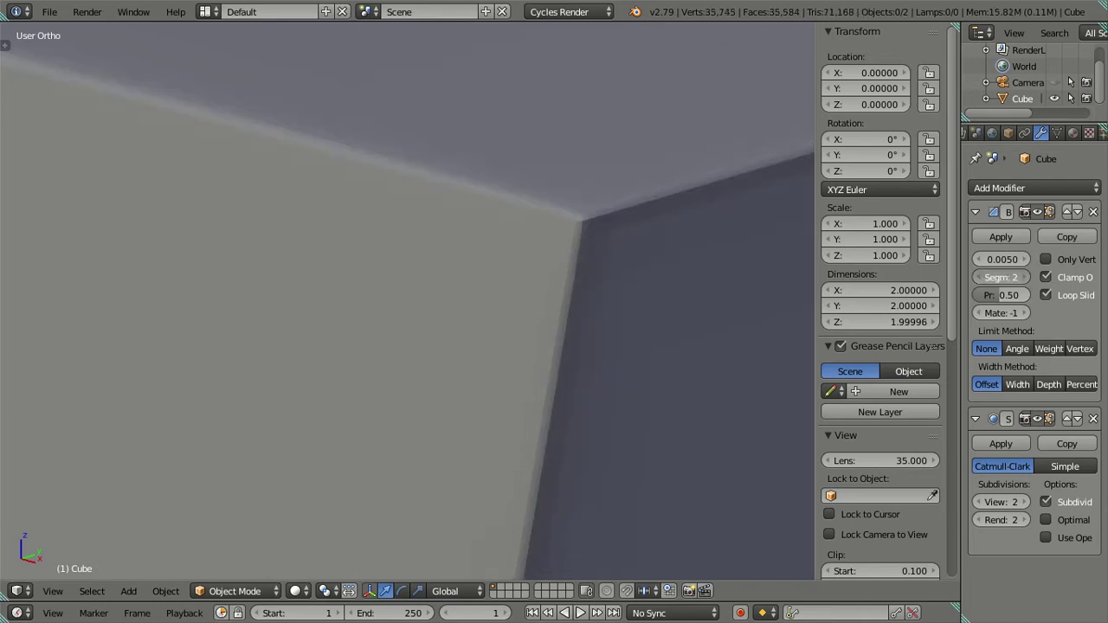
click(1020, 277)
click(1025, 504)
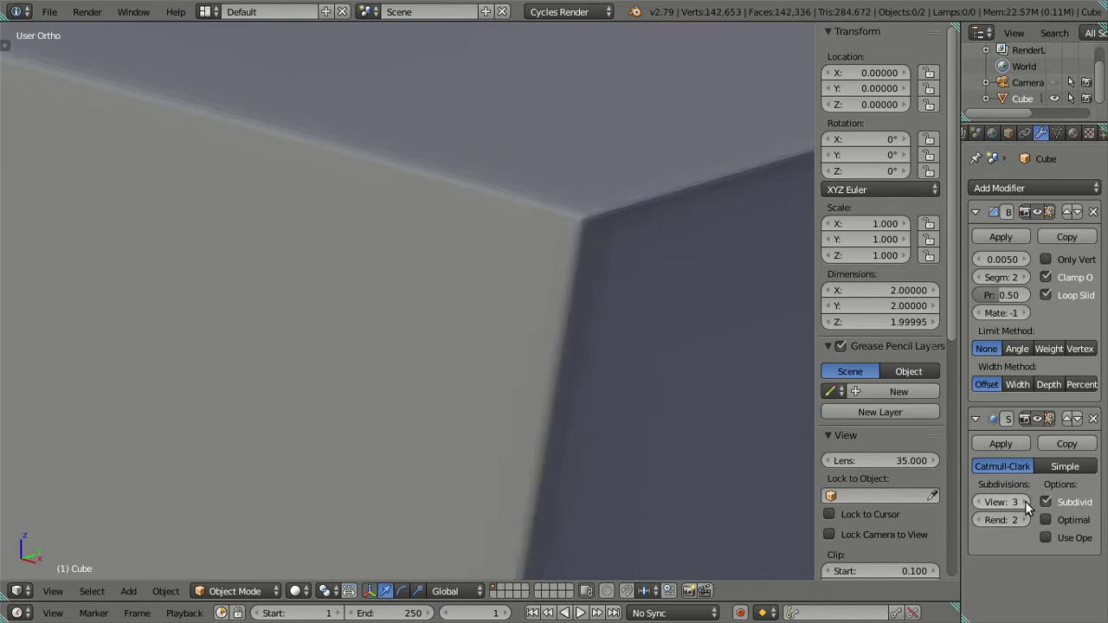
double_click(978, 505)
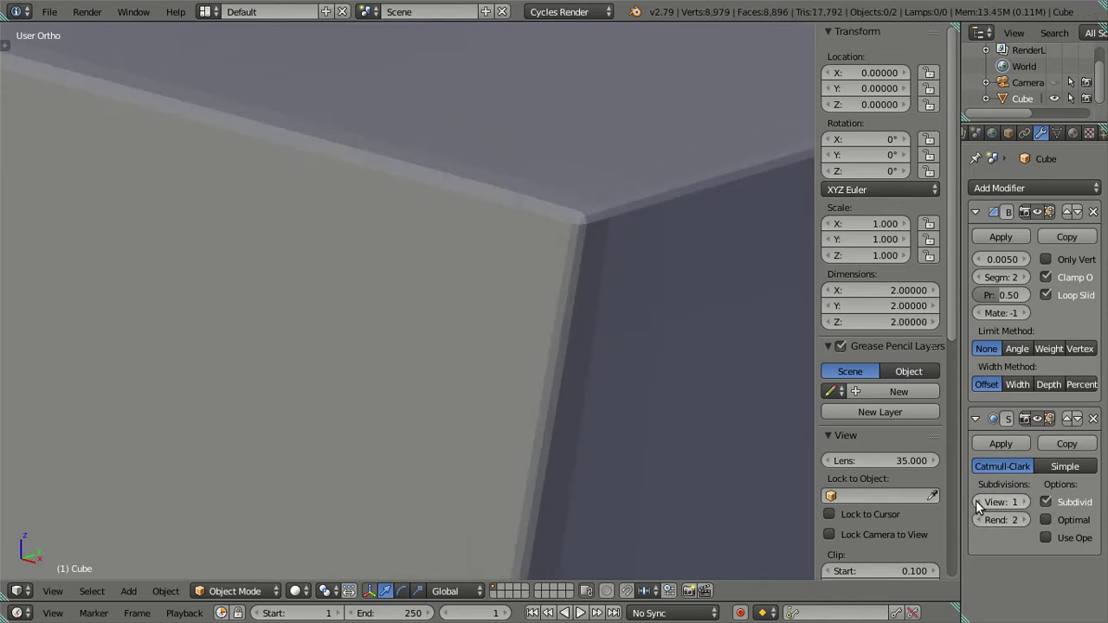
click(979, 505)
click(1024, 504)
click(1025, 504)
scroll(554, 342, down, 3)
scroll(538, 334, down, 4)
Select the stove body, apply Shade Smooth, and inspect the result
middle_drag(539, 333, 477, 347)
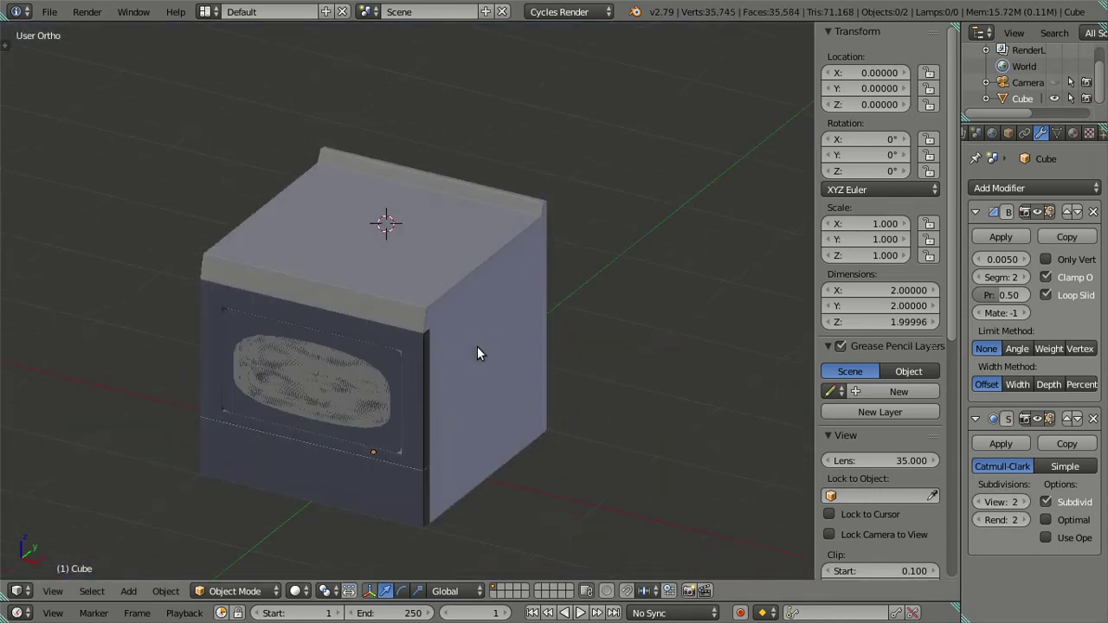
scroll(407, 312, up, 5)
scroll(390, 303, down, 5)
right_click(390, 302)
key(t)
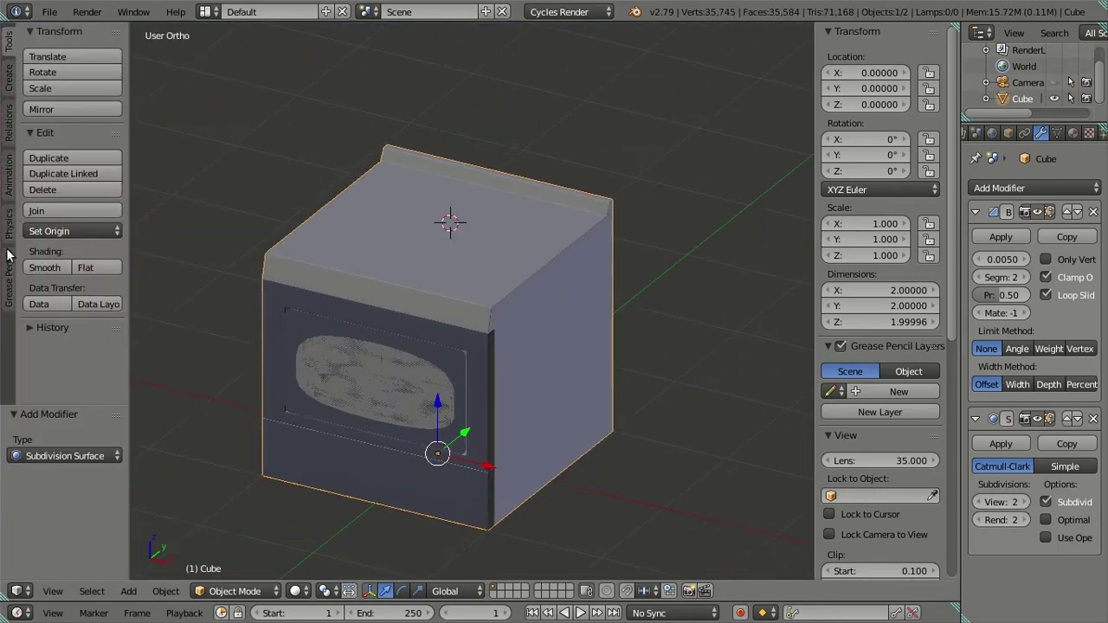
click(54, 270)
scroll(587, 331, up, 2)
scroll(594, 332, up, 2)
scroll(594, 332, up, 2)
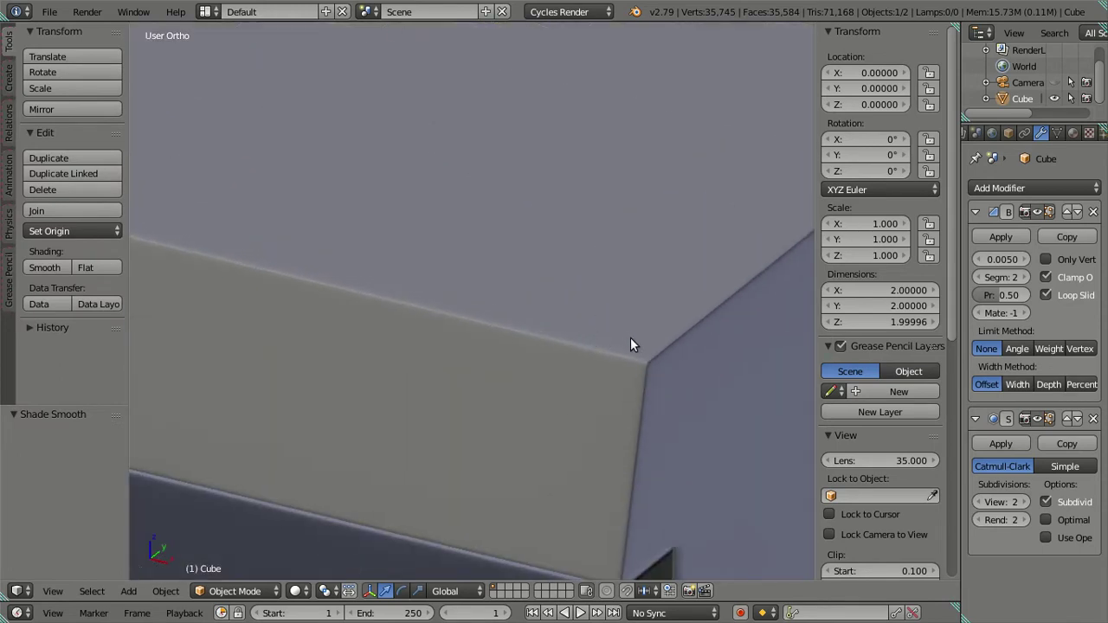
scroll(630, 338, up, 2)
scroll(619, 342, down, 2)
scroll(556, 344, down, 2)
scroll(530, 290, down, 2)
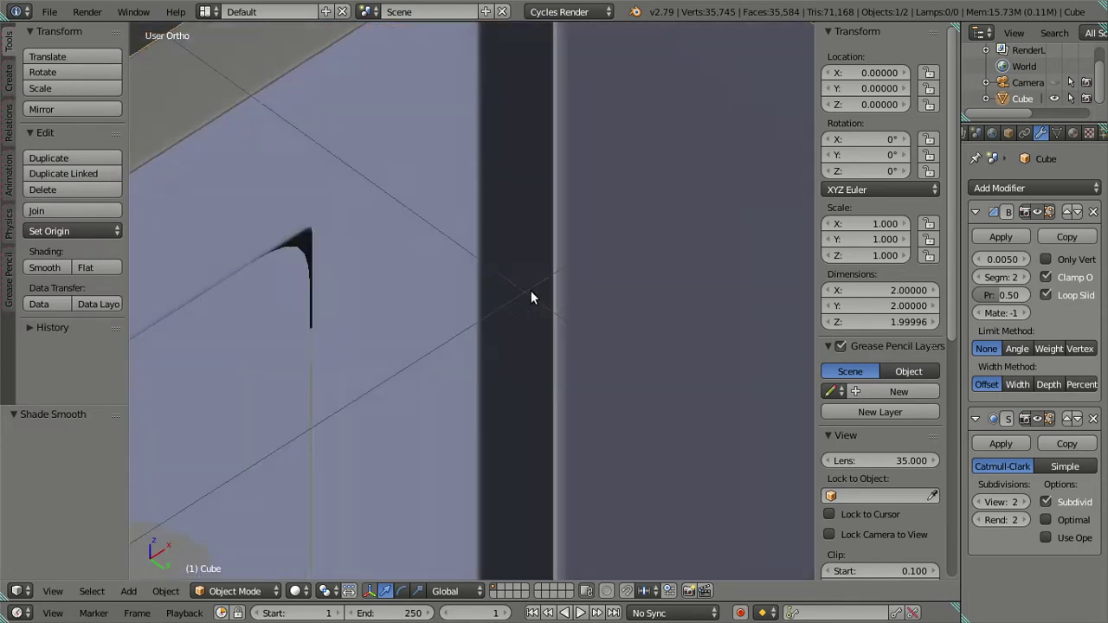
scroll(487, 316, down, 2)
mouse_move(487, 318)
middle_down()
mouse_move(482, 306)
mouse_move(411, 297)
mouse_move(556, 301)
mouse_move(631, 321)
mouse_move(641, 361)
mouse_move(594, 410)
mouse_move(606, 340)
mouse_move(594, 279)
mouse_move(586, 309)
mouse_move(619, 275)
mouse_move(658, 290)
mouse_move(635, 329)
mouse_move(609, 296)
mouse_move(663, 303)
mouse_move(673, 268)
mouse_move(698, 342)
mouse_move(509, 332)
middle_up()
Compare Edit and Object Mode, then return the stove body to flat shading
key(Tab)
key(Tab)
key(Tab)
mouse_move(436, 250)
middle_down()
mouse_move(319, 188)
mouse_move(287, 186)
mouse_move(532, 336)
mouse_move(491, 345)
mouse_move(531, 363)
mouse_move(522, 321)
mouse_move(477, 344)
mouse_move(525, 375)
middle_up()
key(Tab)
scroll(520, 370, up, 3)
key(Tab)
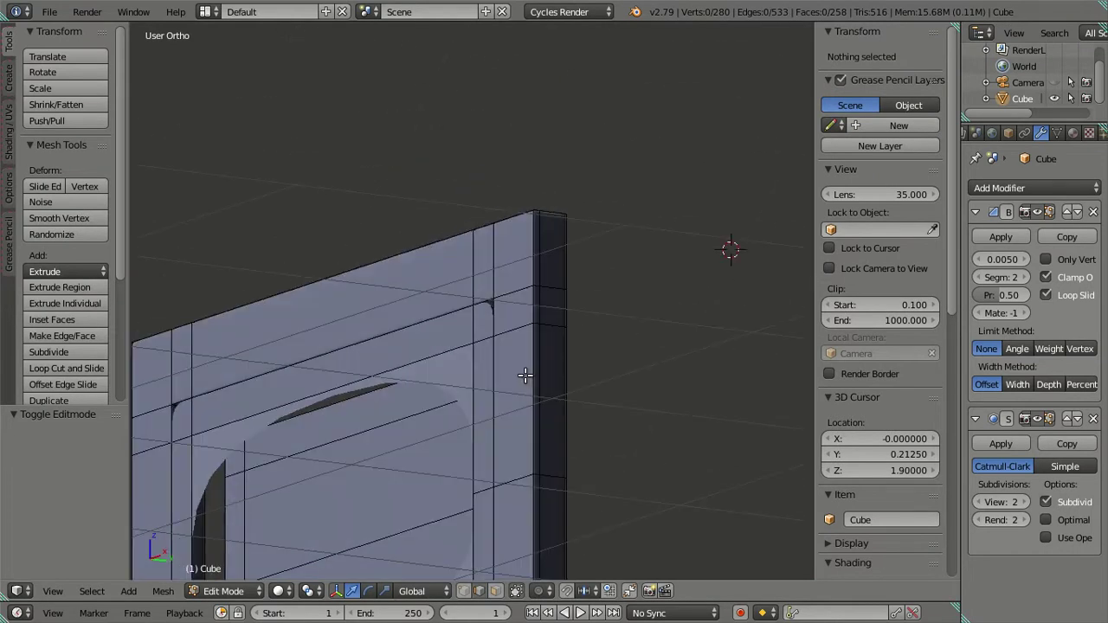
key(Tab)
click(85, 267)
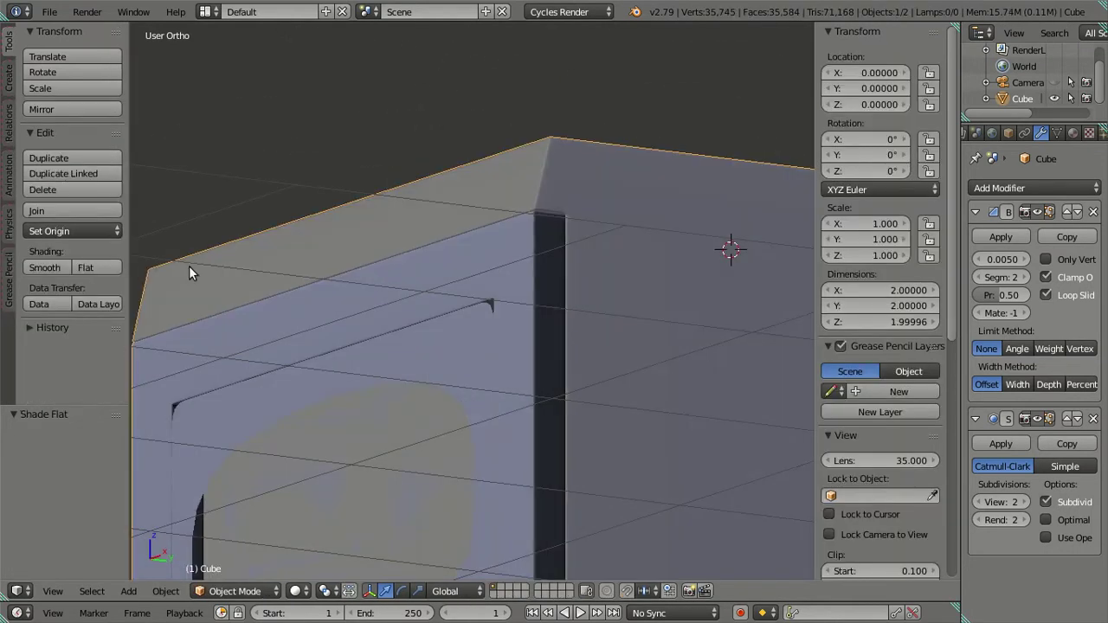
key(t)
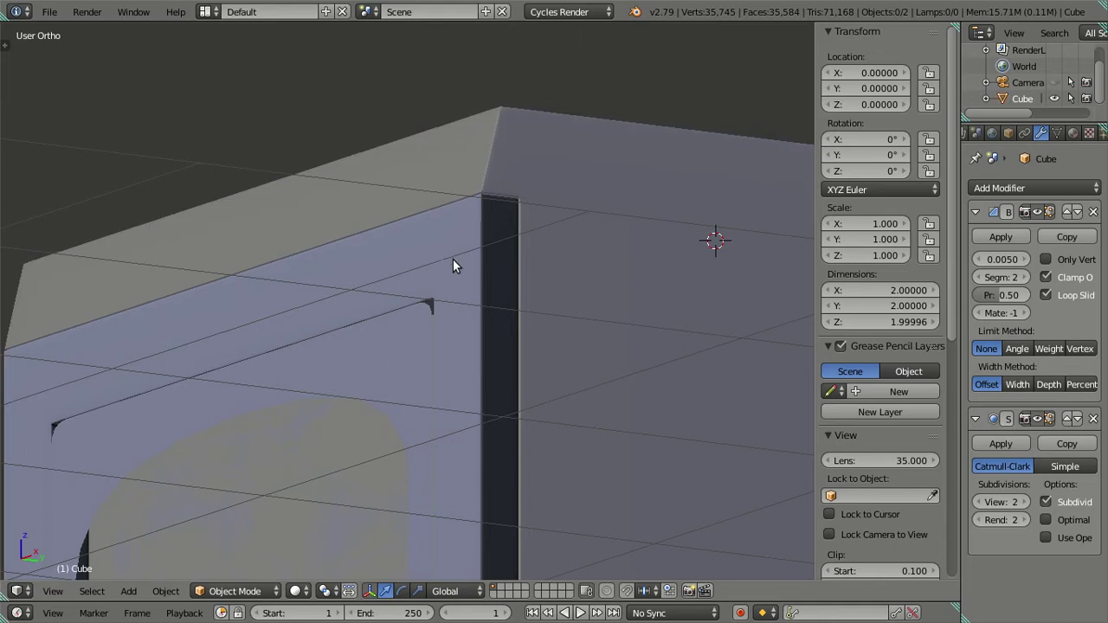
key(Tab)
scroll(459, 272, down, 4)
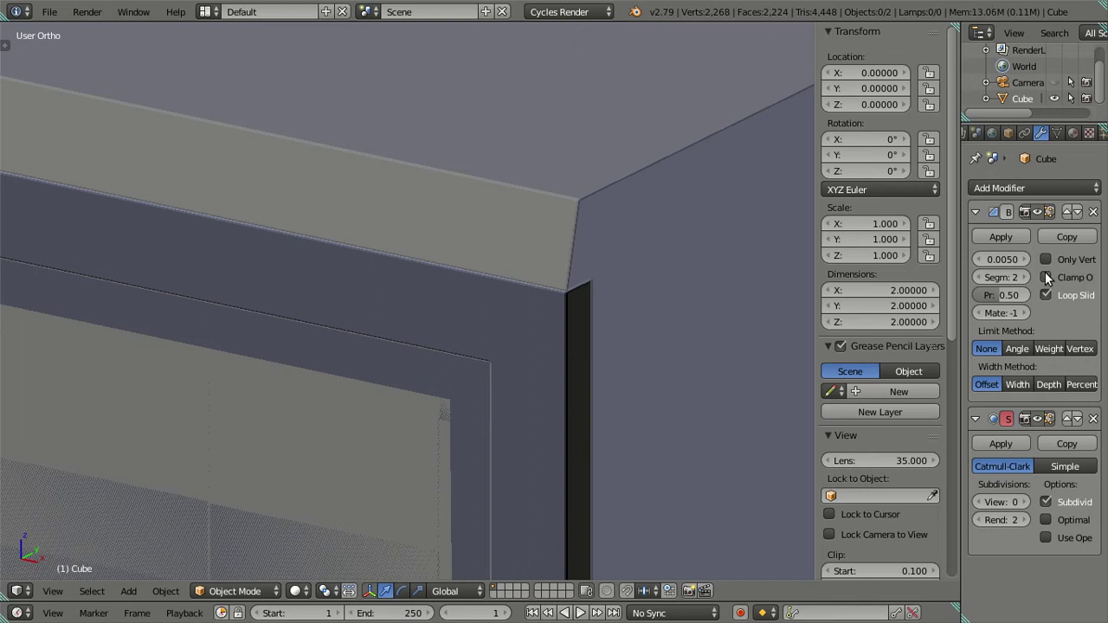
Remove the Subdivision Surface and Bevel modifiers, including a briefly re-added Bevel
click(1094, 419)
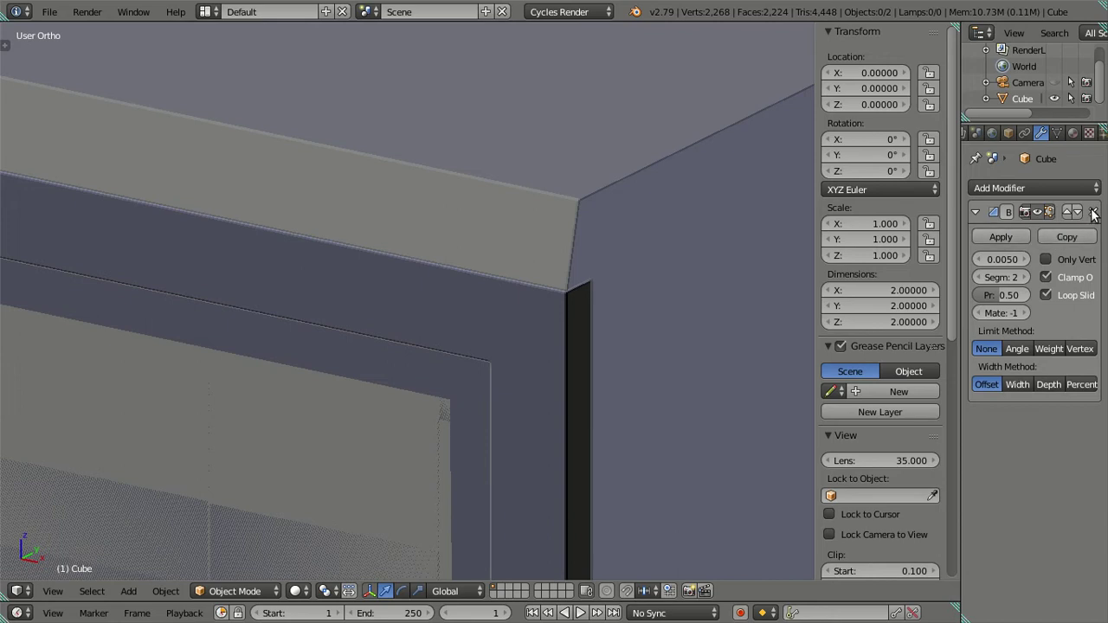
click(1093, 212)
scroll(611, 286, down, 5)
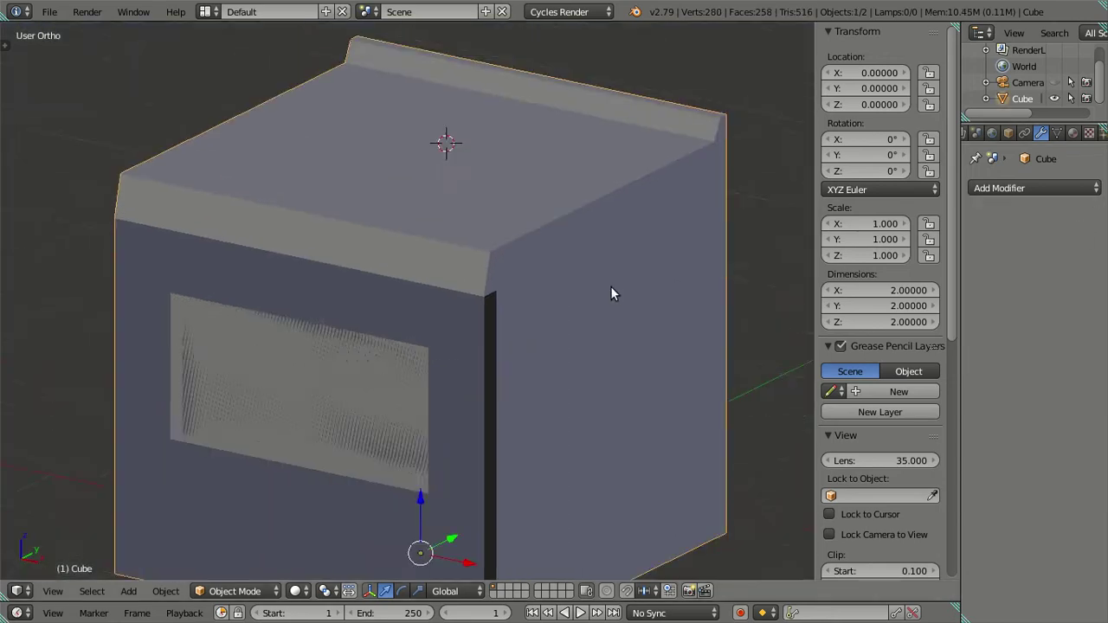
scroll(611, 286, down, 2)
click(996, 188)
click(776, 242)
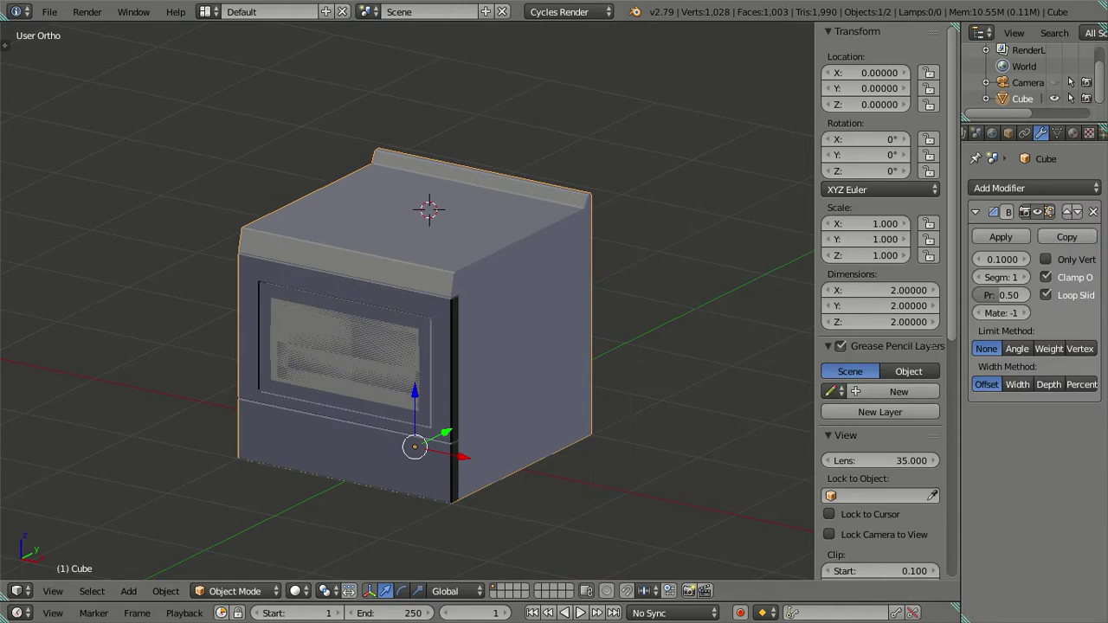
click(1094, 212)
scroll(361, 297, up, 4)
Enter Edit Mode and orbit the view to face the window frame obliquely
key(a)
key(Tab)
scroll(424, 336, up, 3)
scroll(424, 336, up, 2)
scroll(427, 336, up, 2)
scroll(427, 335, down, 2)
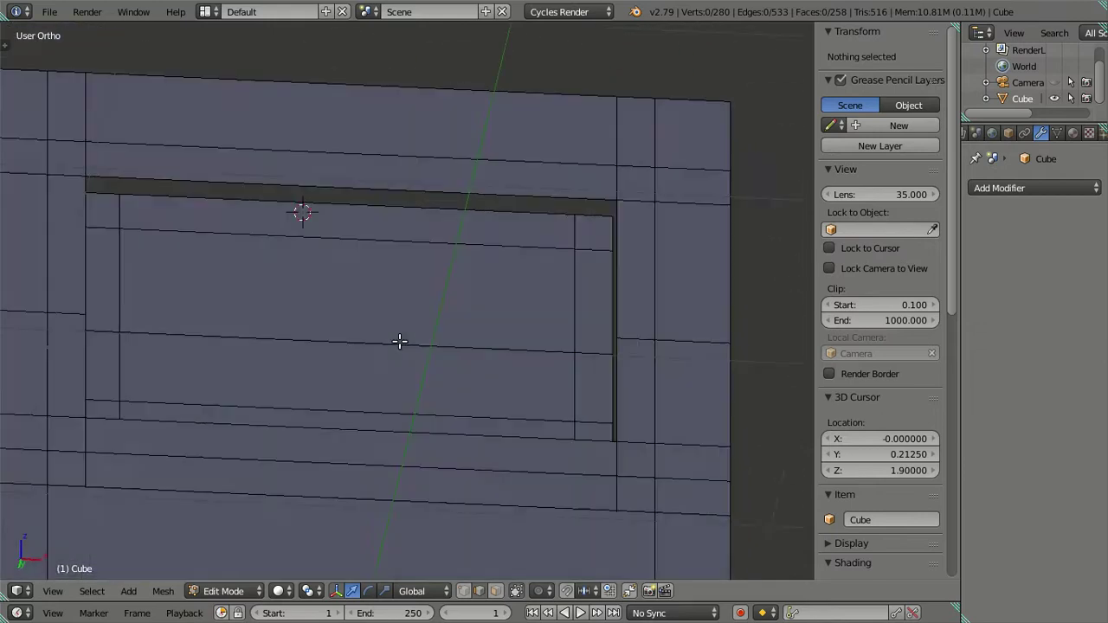
middle_drag(398, 341, 302, 342)
key(Tab)
scroll(300, 341, down, 3)
mouse_move(290, 395)
middle_down()
mouse_move(253, 432)
mouse_move(364, 370)
middle_up()
scroll(364, 370, up, 2)
key(Tab)
scroll(327, 359, up, 2)
scroll(271, 404, up, 2)
scroll(450, 314, down, 3)
middle_drag(451, 314, 320, 438)
scroll(366, 305, up, 3)
mouse_move(367, 305)
middle_down()
mouse_move(376, 401)
mouse_move(349, 381)
mouse_move(346, 366)
mouse_move(399, 371)
mouse_move(385, 371)
middle_up()
scroll(338, 388, down, 2)
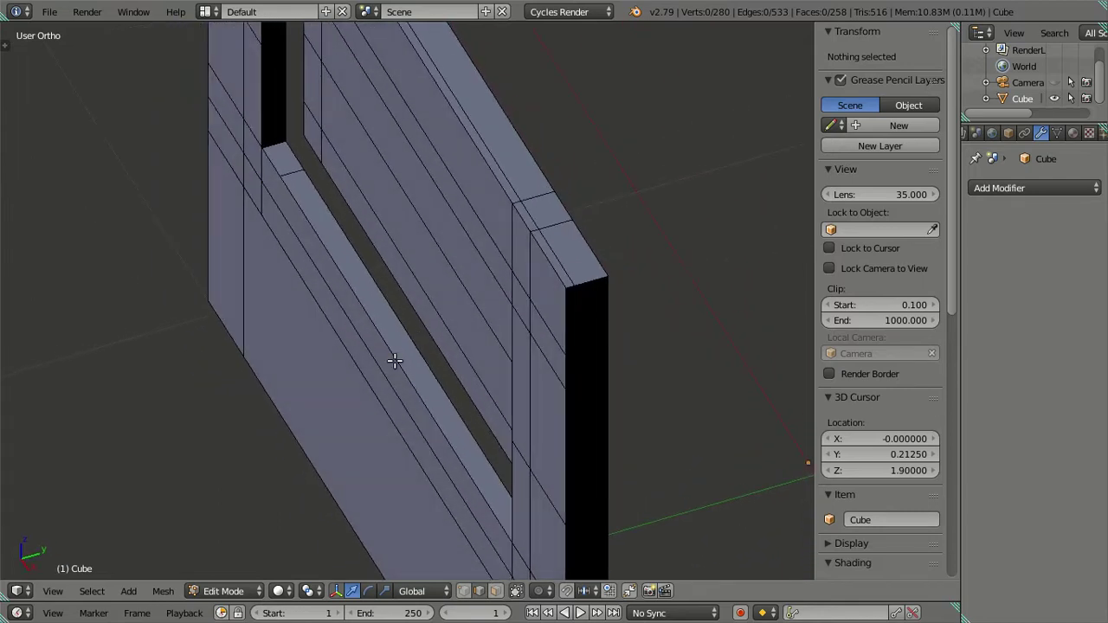
Check the Y position of the window frame's top edge, then reframe the view
right_click(495, 182)
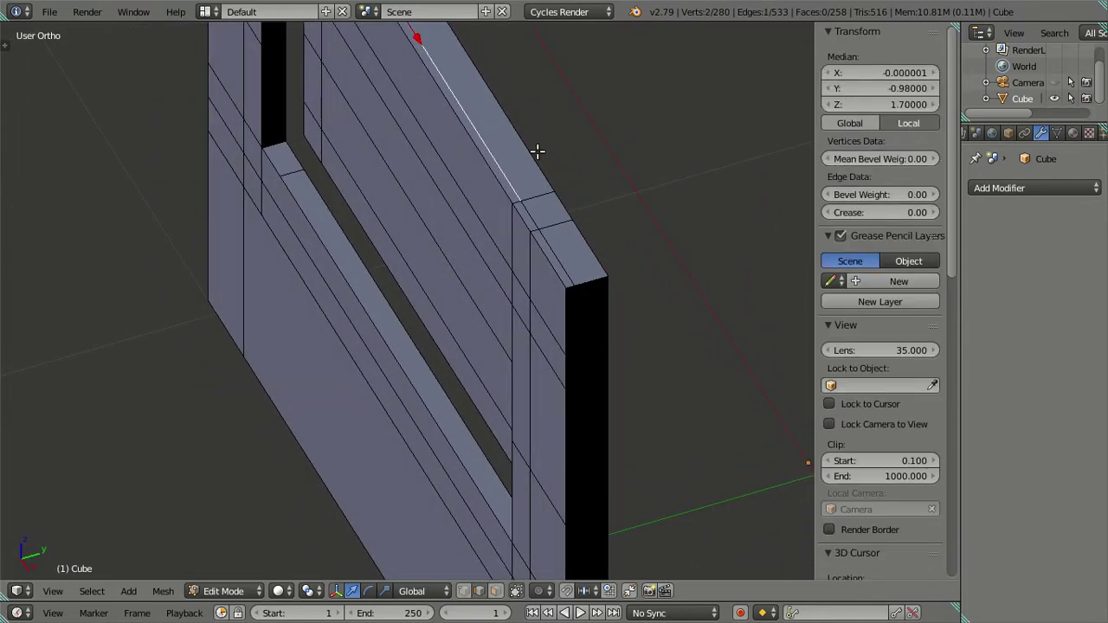
click(879, 88)
key(Return)
key(a)
click(366, 318)
middle_drag(636, 294, 529, 246)
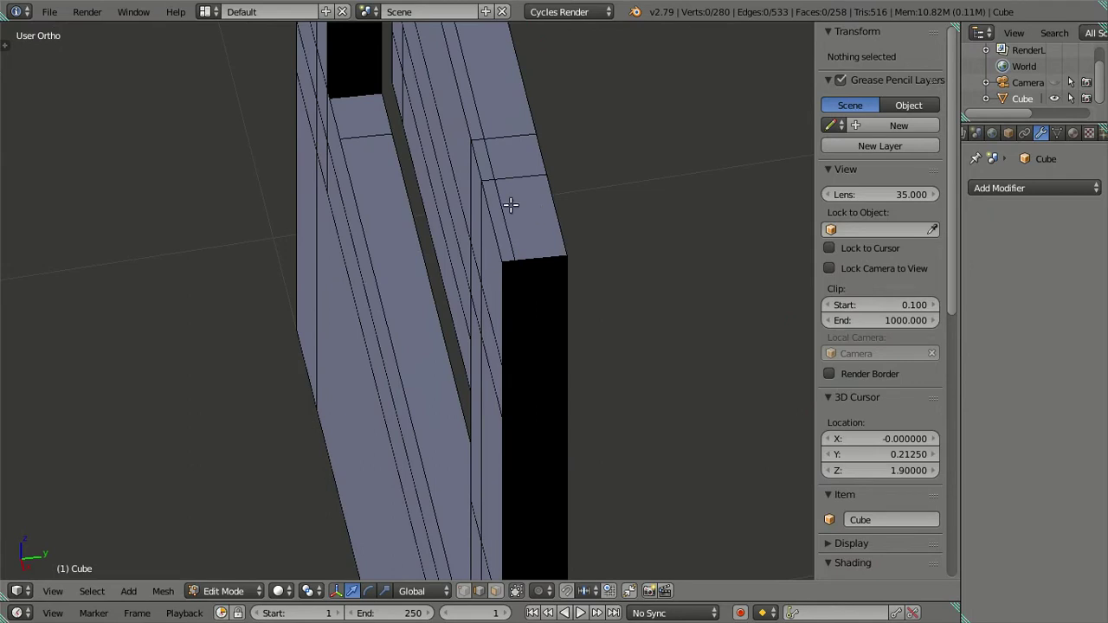
middle_drag(496, 192, 419, 286)
scroll(381, 282, up, 2)
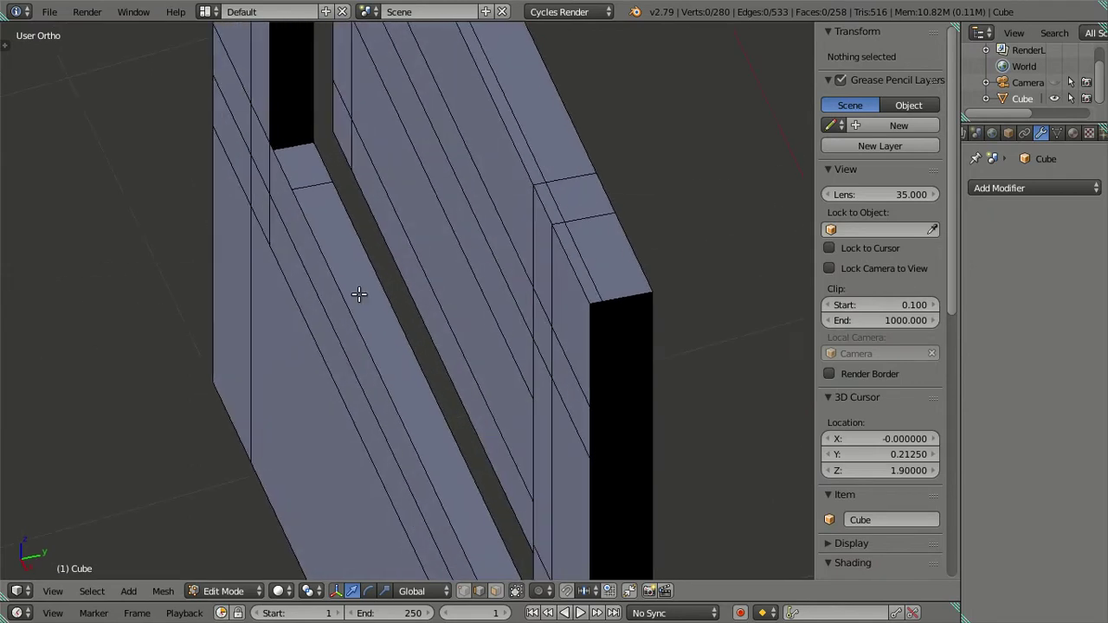
Extrude the edge loop around the window in place
alt+right_click(360, 294)
key(e)
right_click(438, 261)
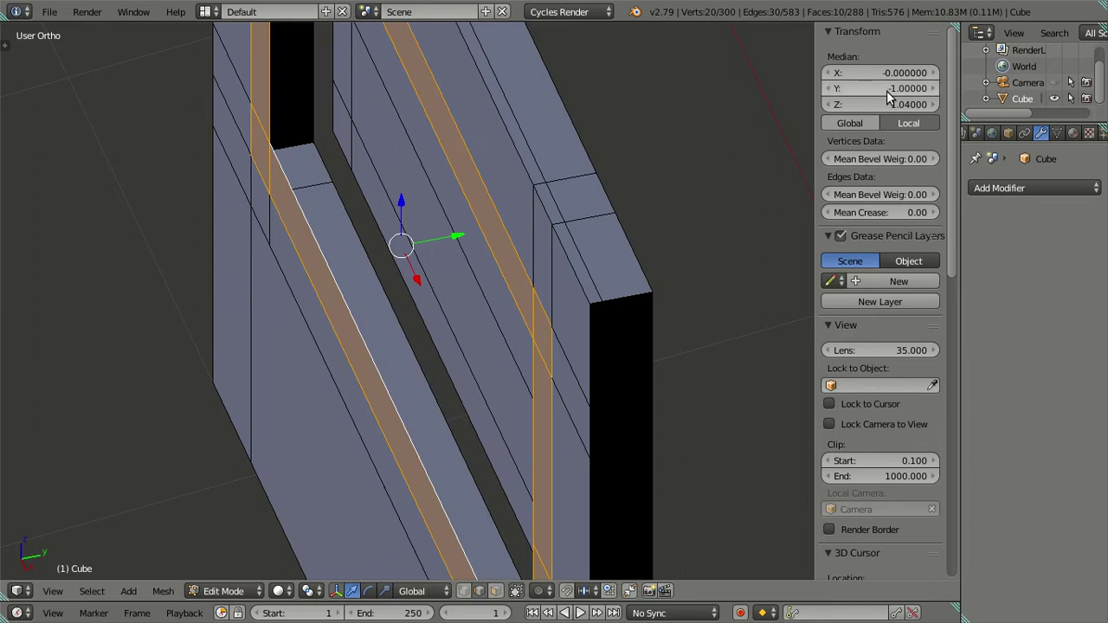
key(a)
click(535, 210)
mouse_move(534, 211)
middle_down()
mouse_move(543, 211)
mouse_move(516, 224)
middle_up()
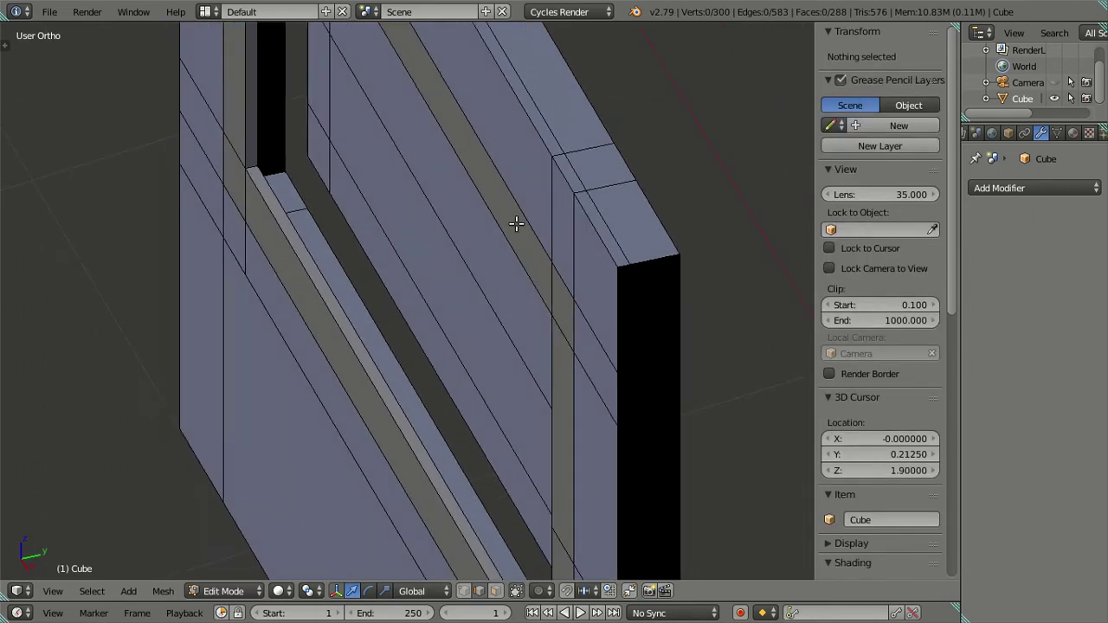
Select the connected strip of window faces and move it to Median Y -1
right_click(411, 262)
scroll(414, 264, up, 1)
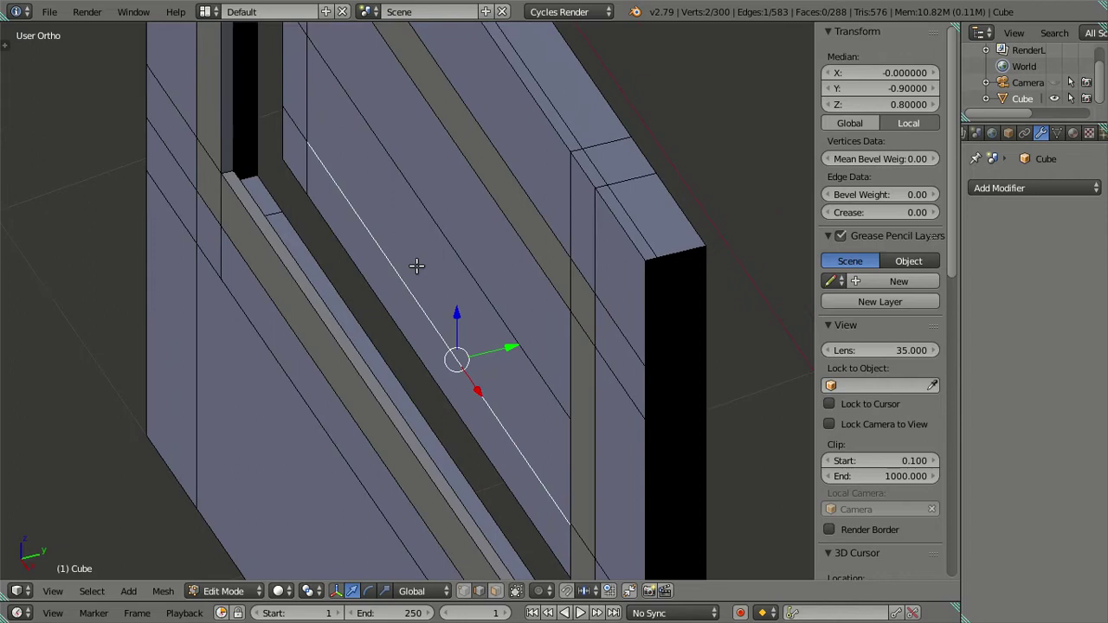
key(ctrl+l)
click(886, 88)
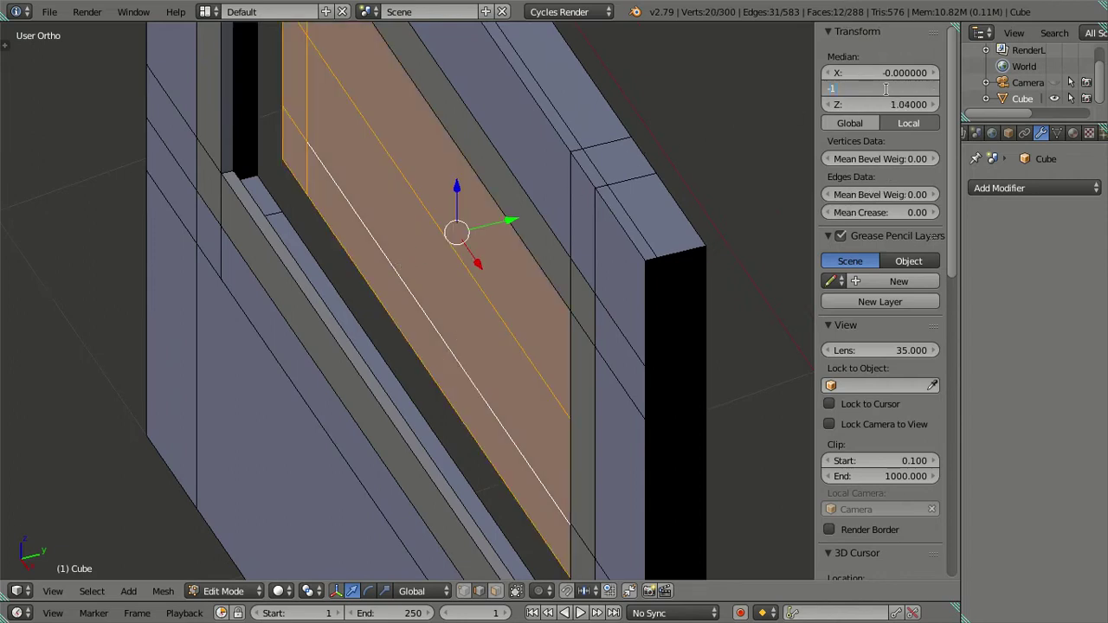
key(Return)
key(a)
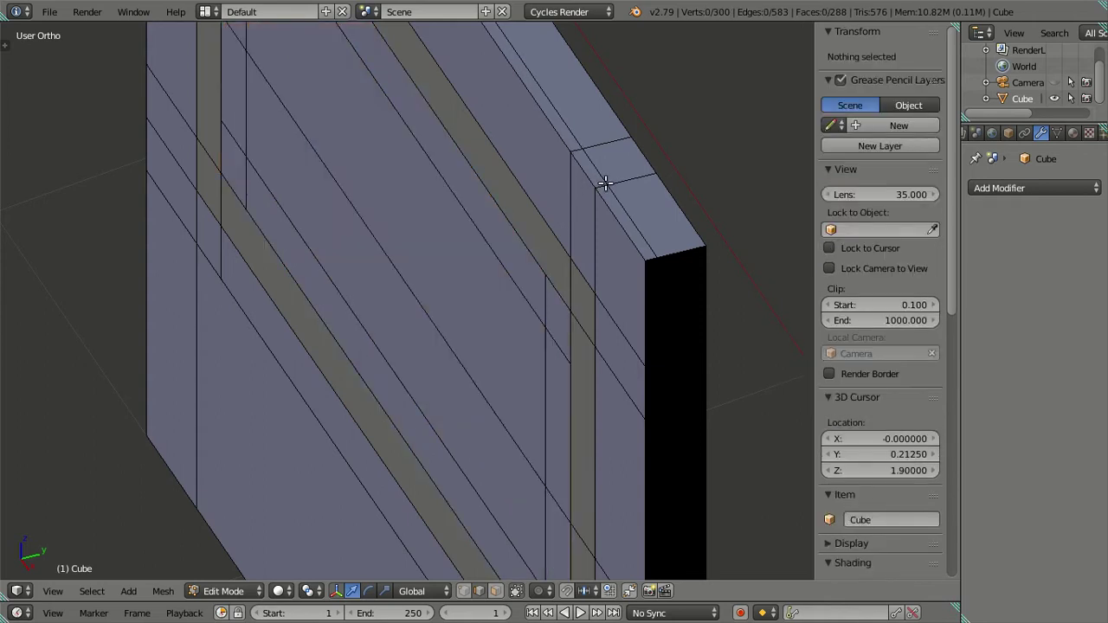
Add a centred loop cut across the window, set it to Y -0.99, then dissolve it
key(ctrl+r)
click(604, 187)
right_click(604, 187)
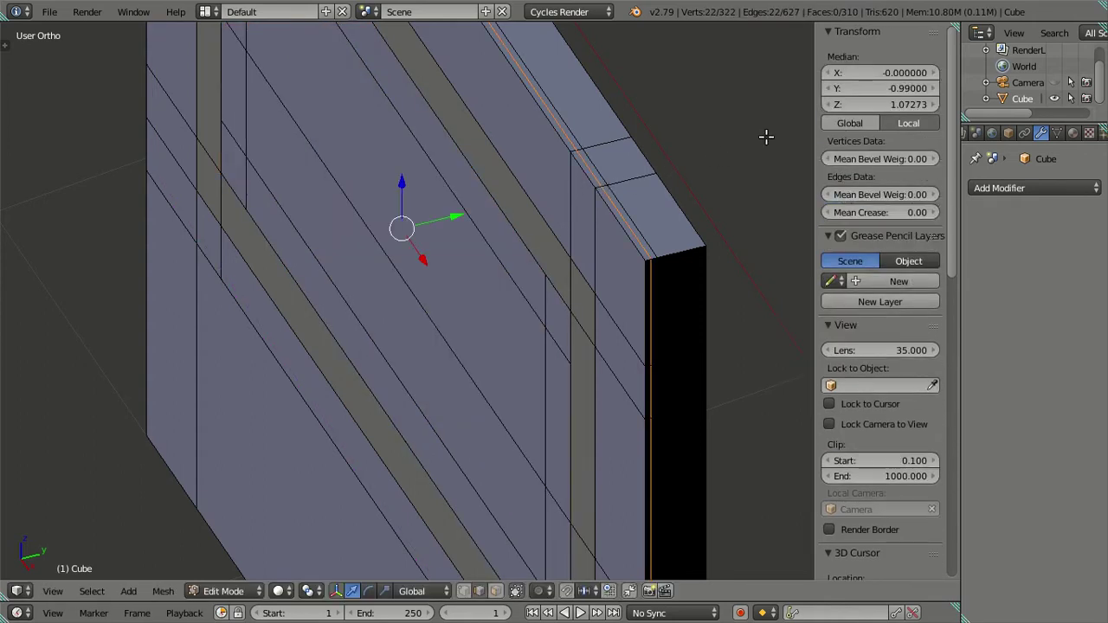
click(876, 88)
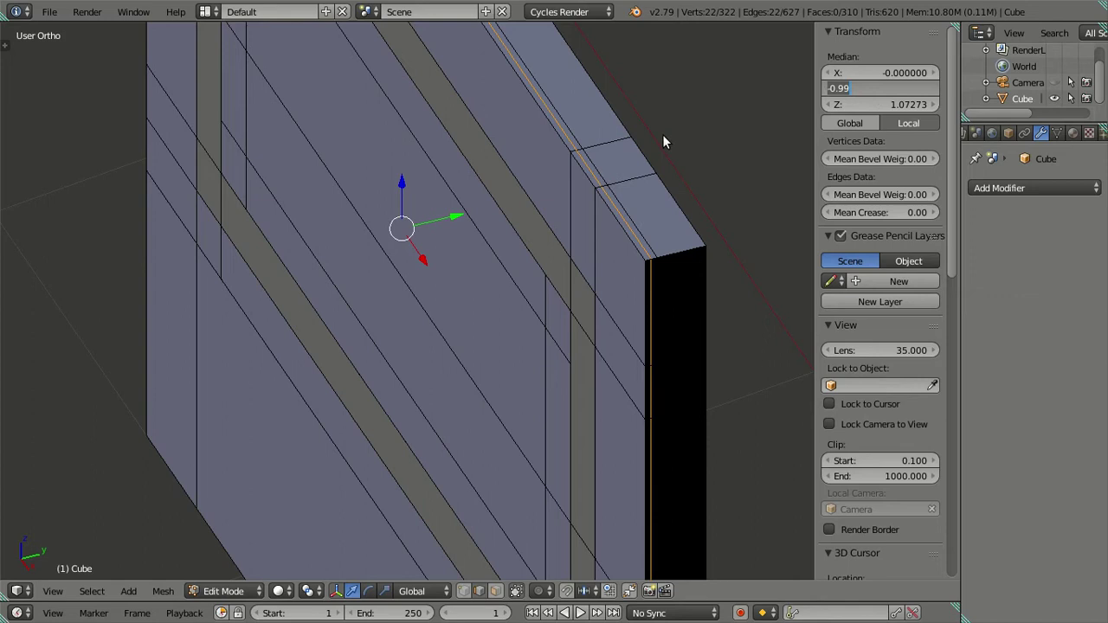
key(Return)
key(x)
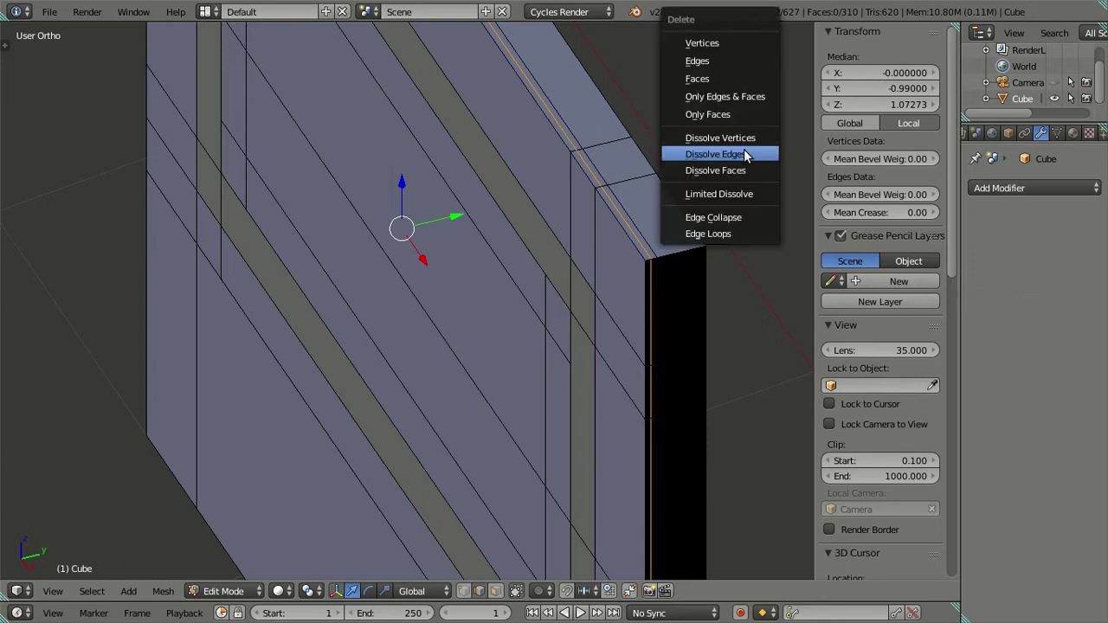
click(747, 150)
Extrude the window face strip in place and set its Y to -0.99
right_click(339, 305)
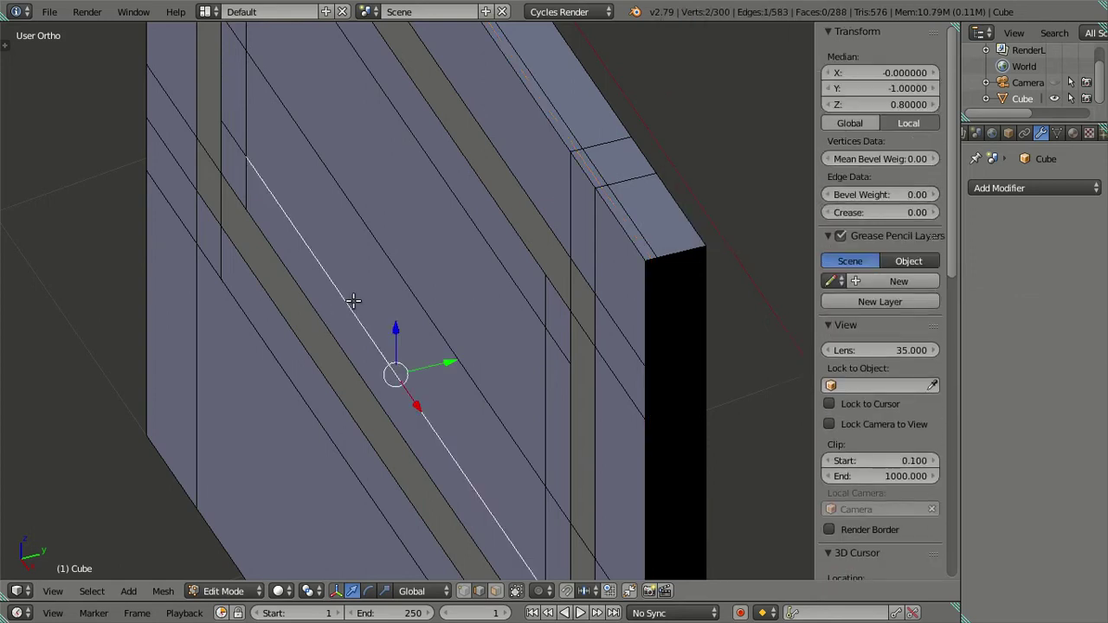
key(ctrl+l)
key(e)
right_click(597, 232)
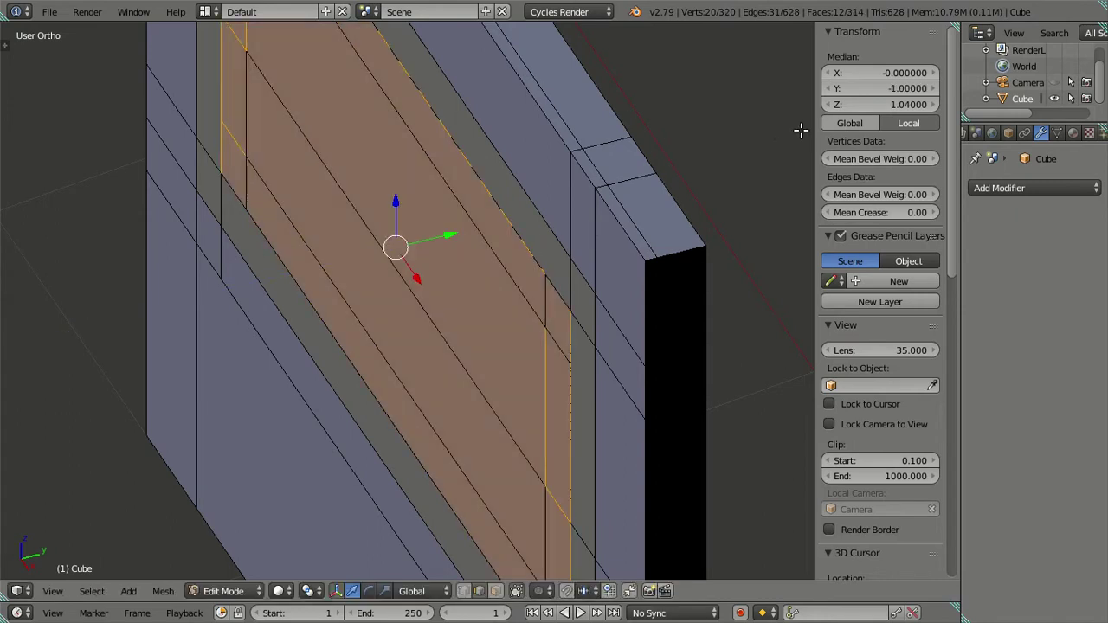
drag(880, 89, 885, 89)
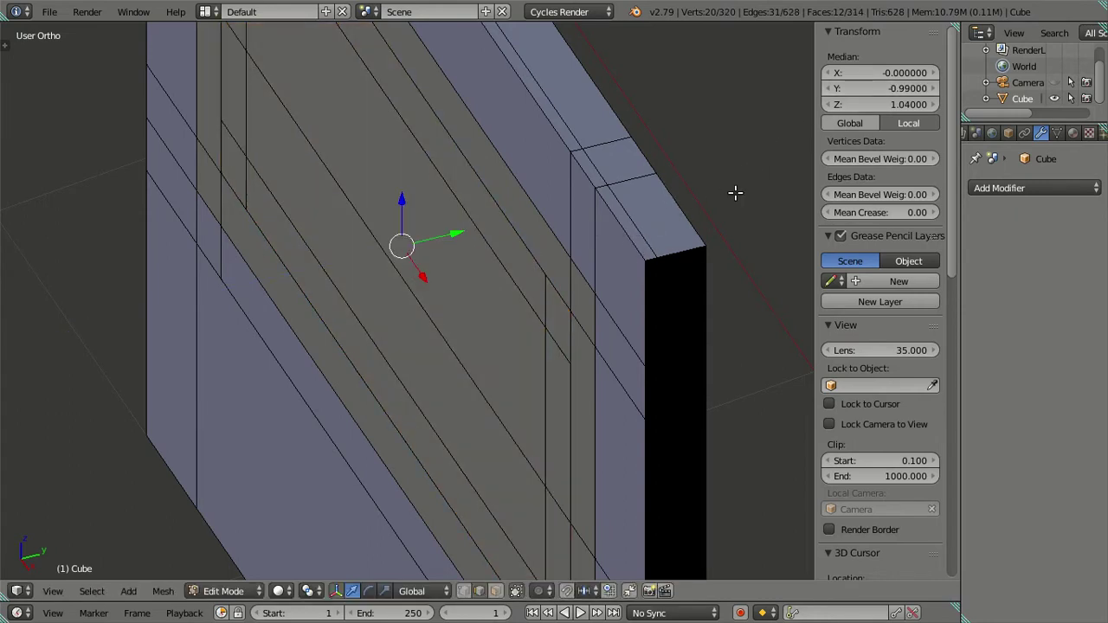
key(a)
mouse_move(732, 194)
middle_down()
mouse_move(620, 245)
mouse_move(554, 235)
middle_up()
scroll(537, 225, down, 3)
mouse_move(500, 211)
middle_down()
mouse_move(417, 190)
mouse_move(722, 239)
mouse_move(752, 265)
mouse_move(747, 242)
mouse_move(754, 260)
mouse_move(734, 242)
mouse_move(760, 223)
mouse_move(757, 248)
mouse_move(690, 273)
middle_up()
Return to Object Mode and add a trial Bevel modifier to inspect the body
key(Tab)
click(1022, 186)
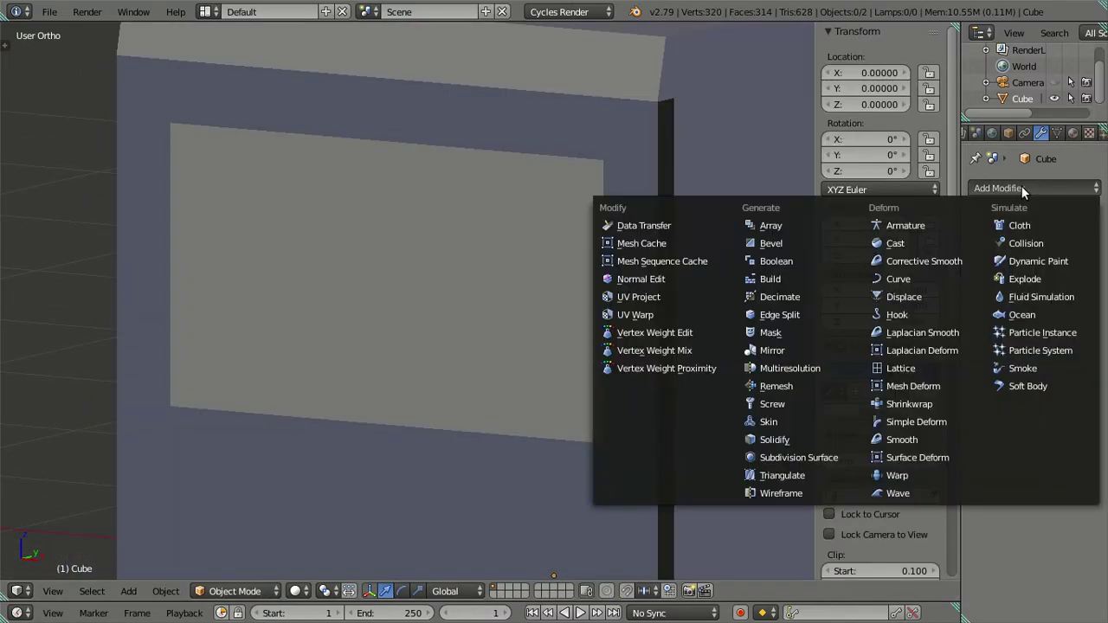
click(802, 242)
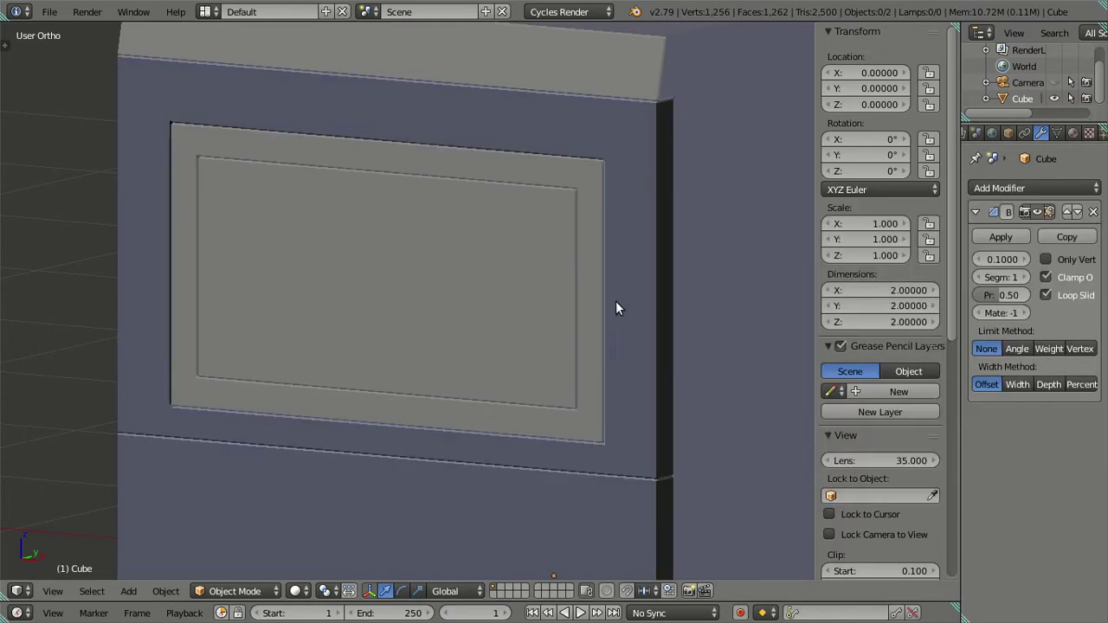
scroll(715, 277, up, 1)
mouse_move(715, 281)
middle_down()
mouse_move(747, 273)
mouse_move(743, 252)
mouse_move(719, 250)
mouse_move(688, 275)
mouse_move(707, 309)
mouse_move(700, 332)
mouse_move(642, 335)
mouse_move(638, 320)
mouse_move(658, 280)
mouse_move(715, 274)
mouse_move(706, 301)
mouse_move(609, 321)
mouse_move(607, 343)
mouse_move(576, 367)
mouse_move(564, 351)
middle_up()
scroll(607, 343, down, 3)
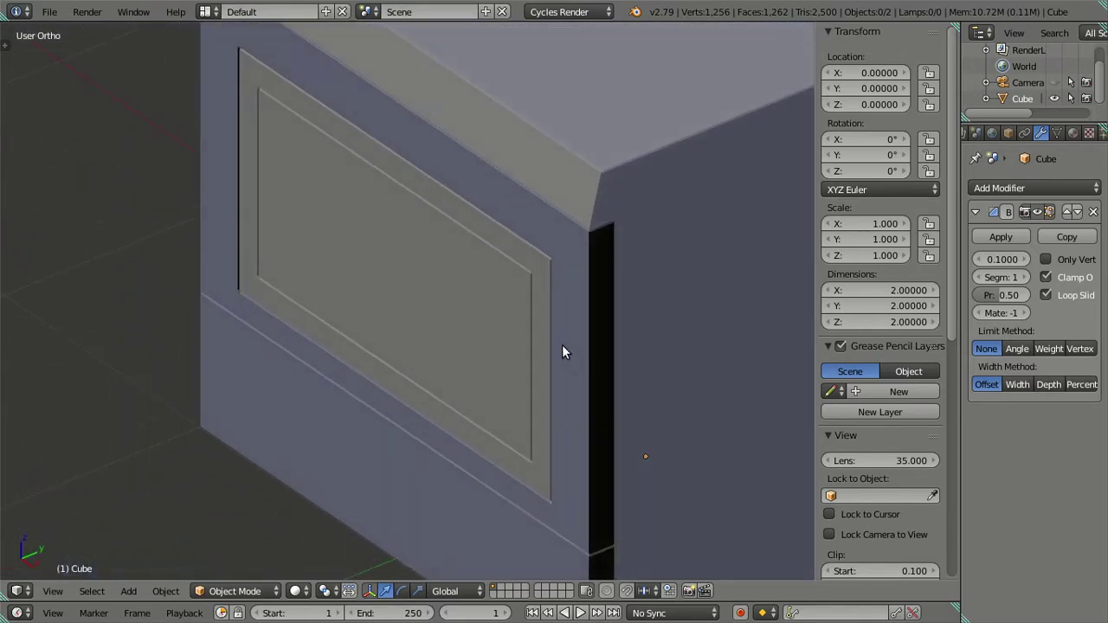
Remove the trial Bevel, undo and redo the face edits, and commit the window panel at Y -1.0
key(Tab)
middle_drag(609, 315, 594, 317)
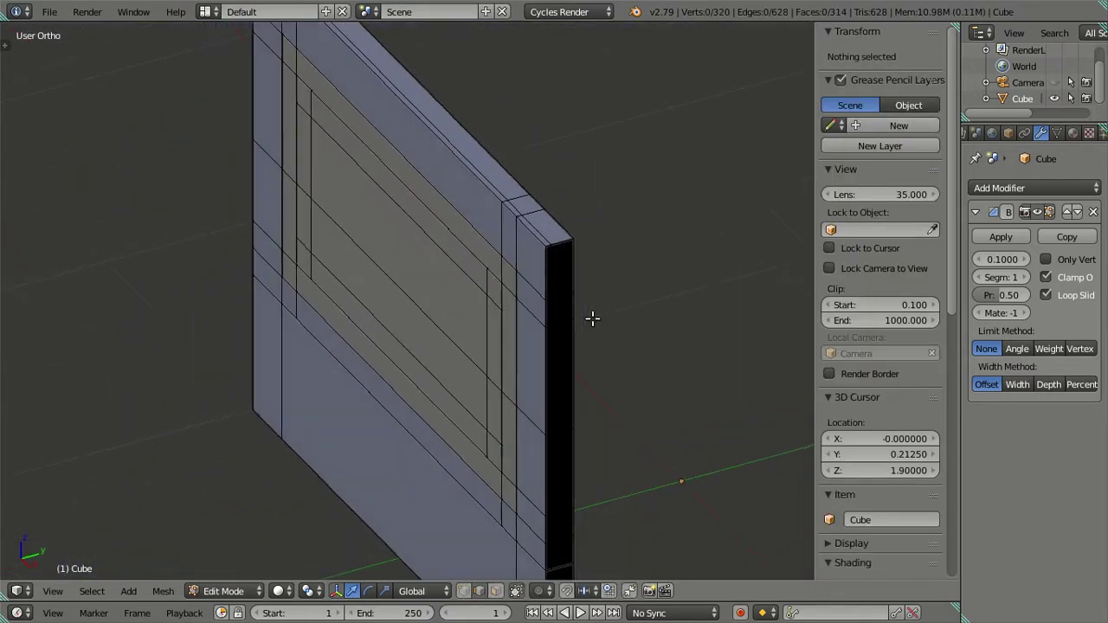
click(1094, 213)
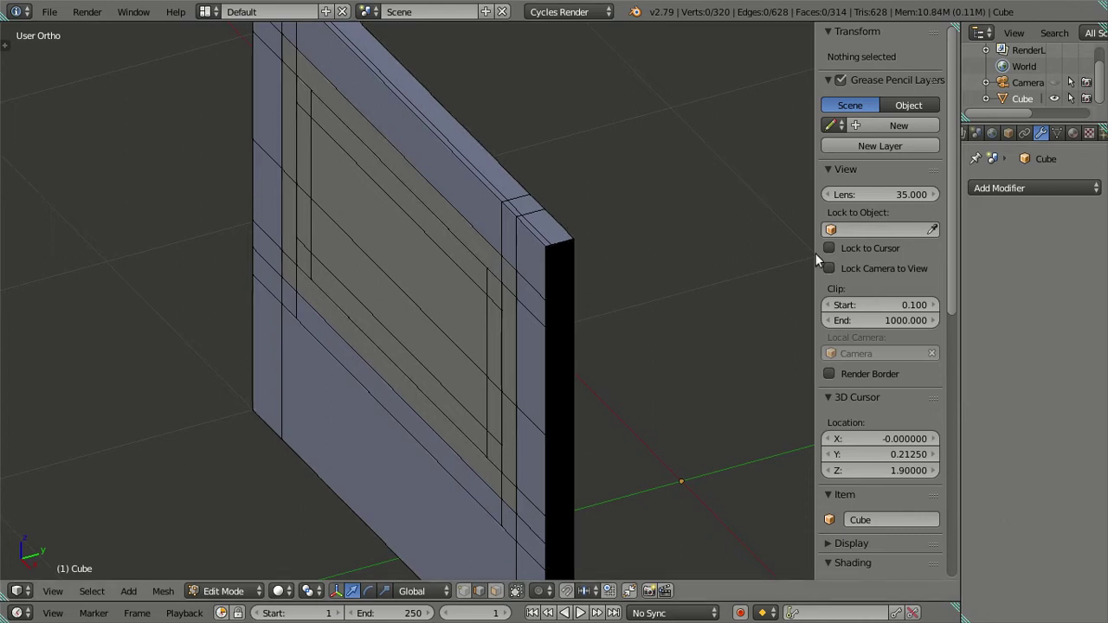
key(ctrl+z)
key(ctrl+z)
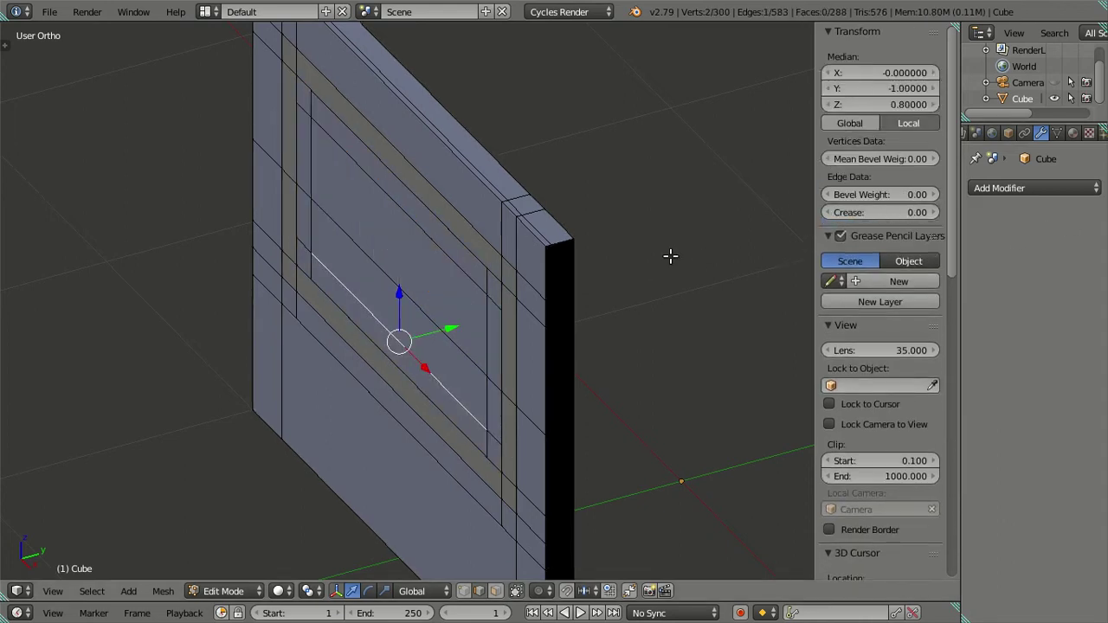
key(ctrl+z)
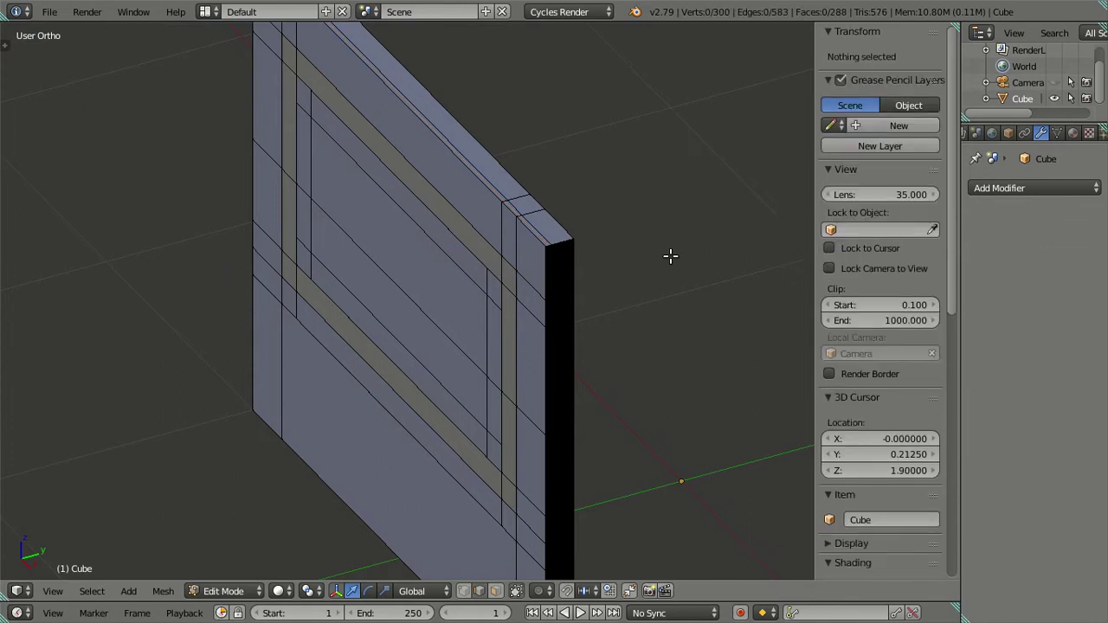
key(ctrl+shift+z)
key(ctrl+shift+z)
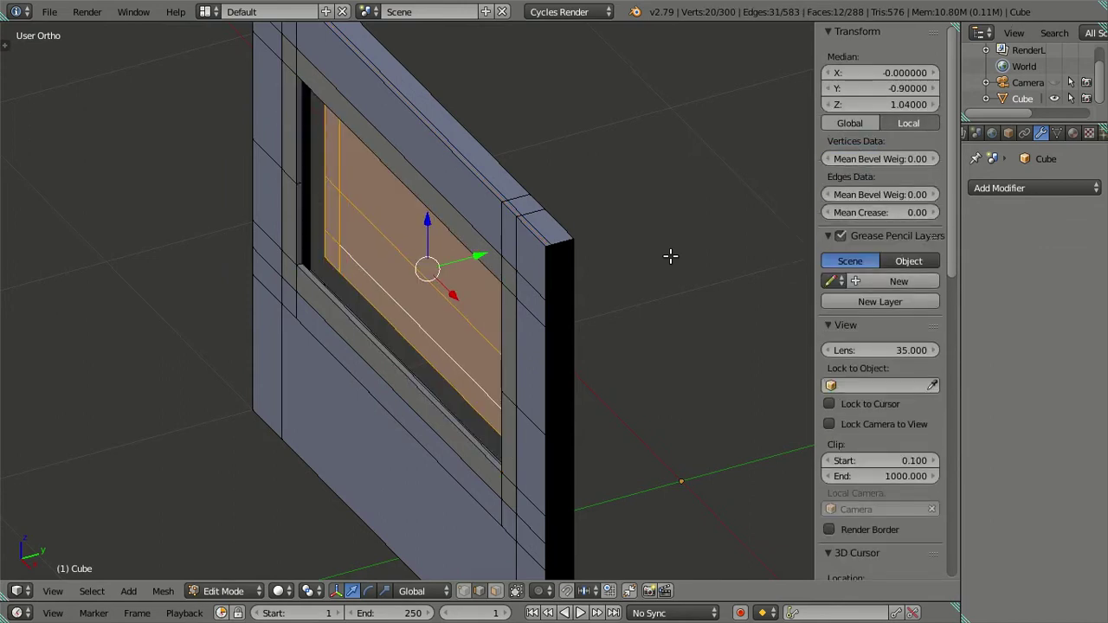
scroll(670, 256, up, 2)
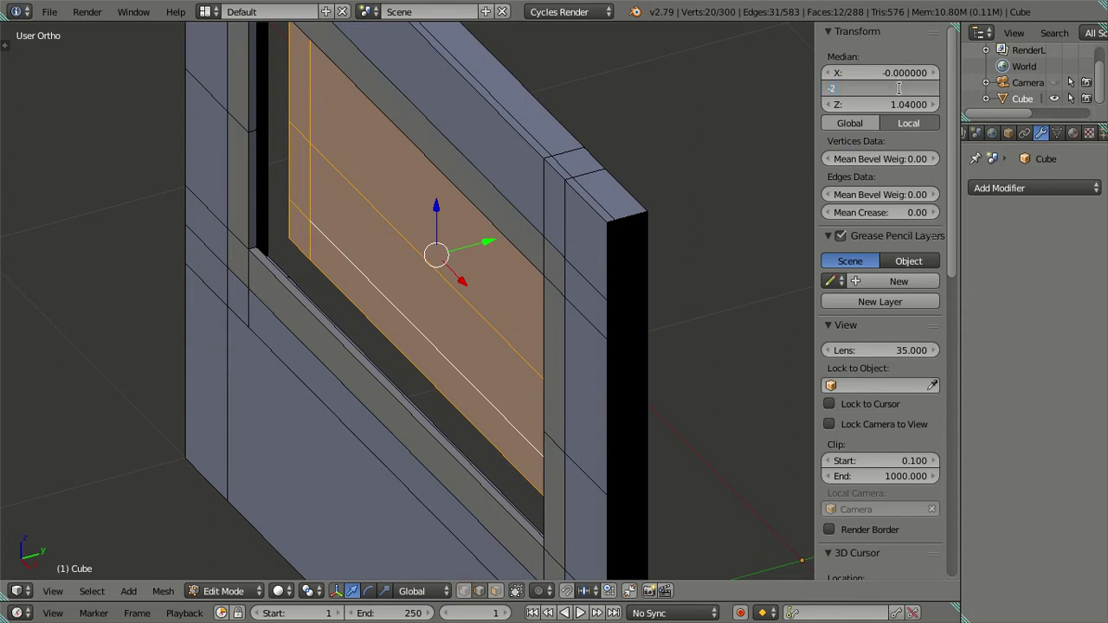
key(Return)
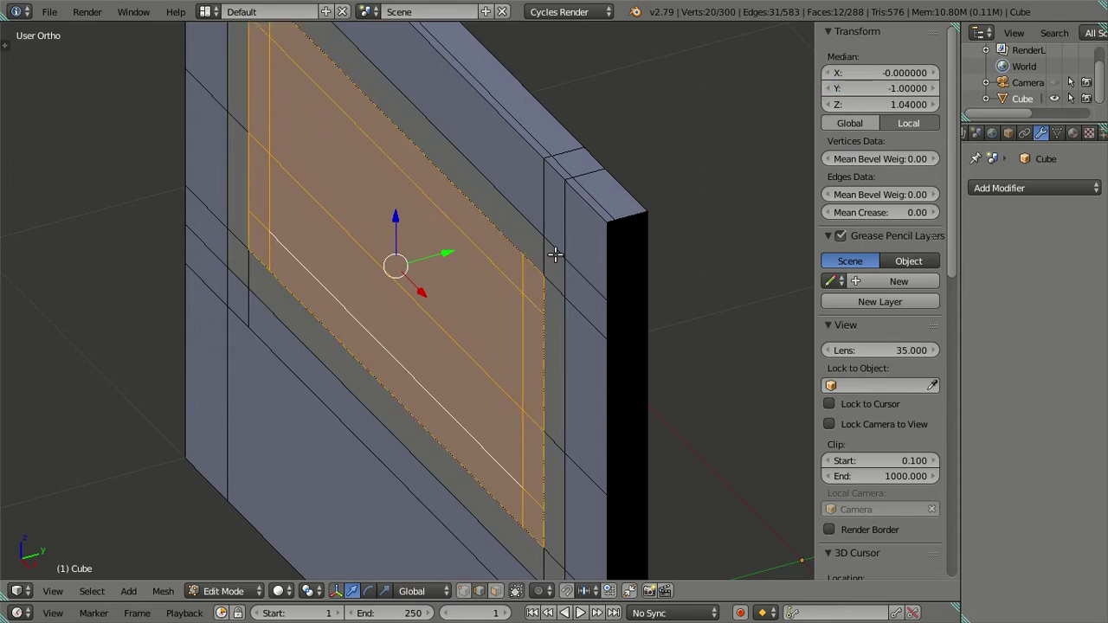
key(a)
scroll(519, 286, up, 2)
scroll(554, 270, up, 1)
In Object Mode, add a Bevel modifier to the cube after discarding an accidental Array
key(Tab)
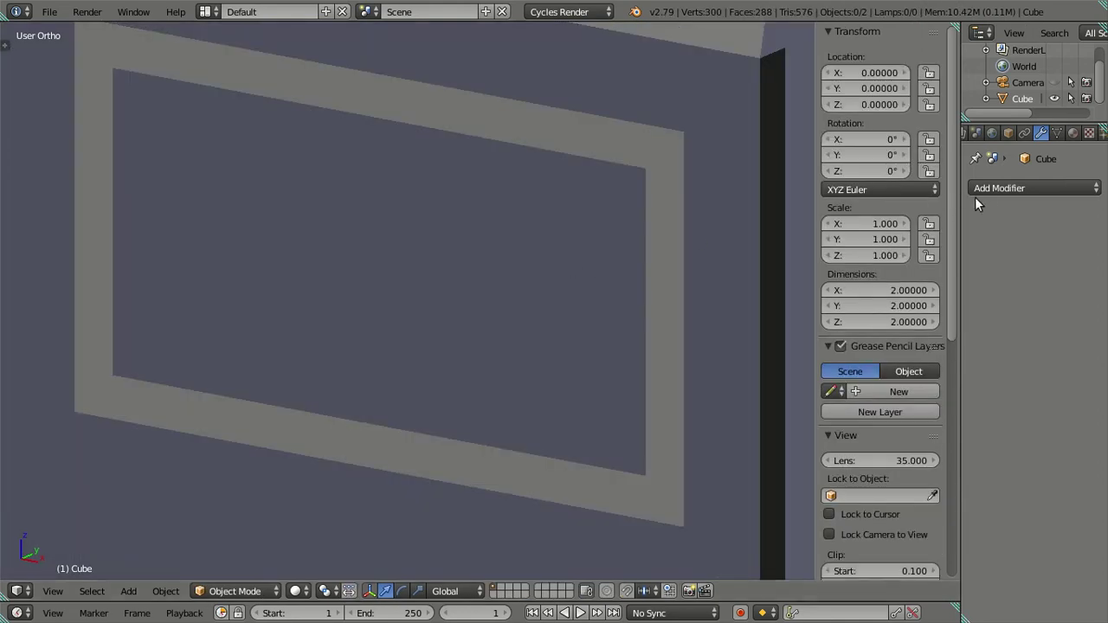
click(986, 189)
click(770, 229)
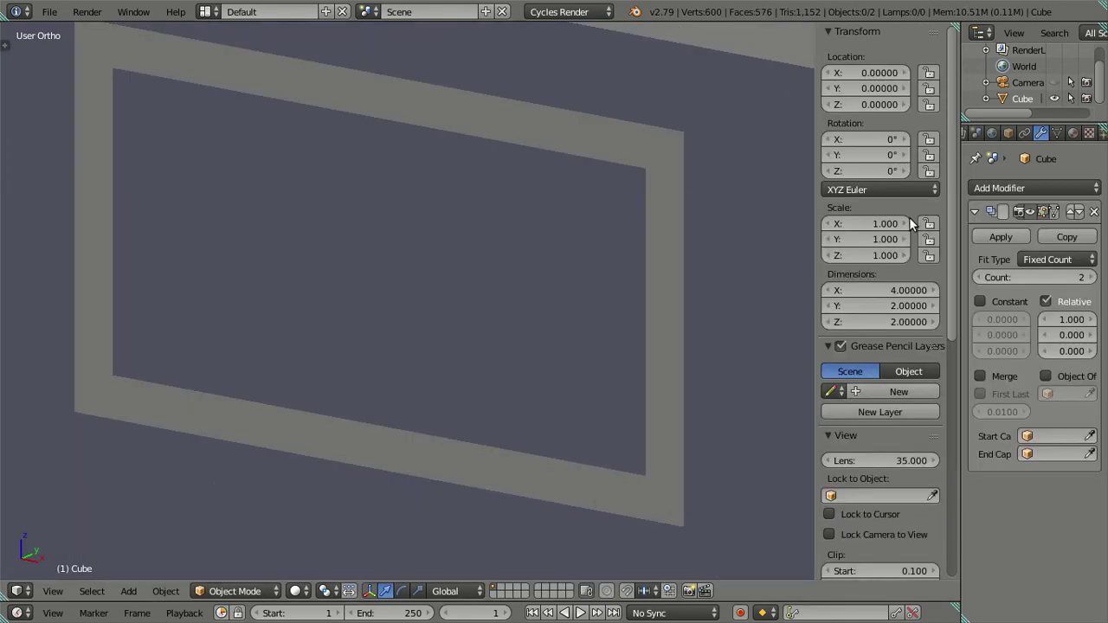
click(1092, 216)
click(996, 187)
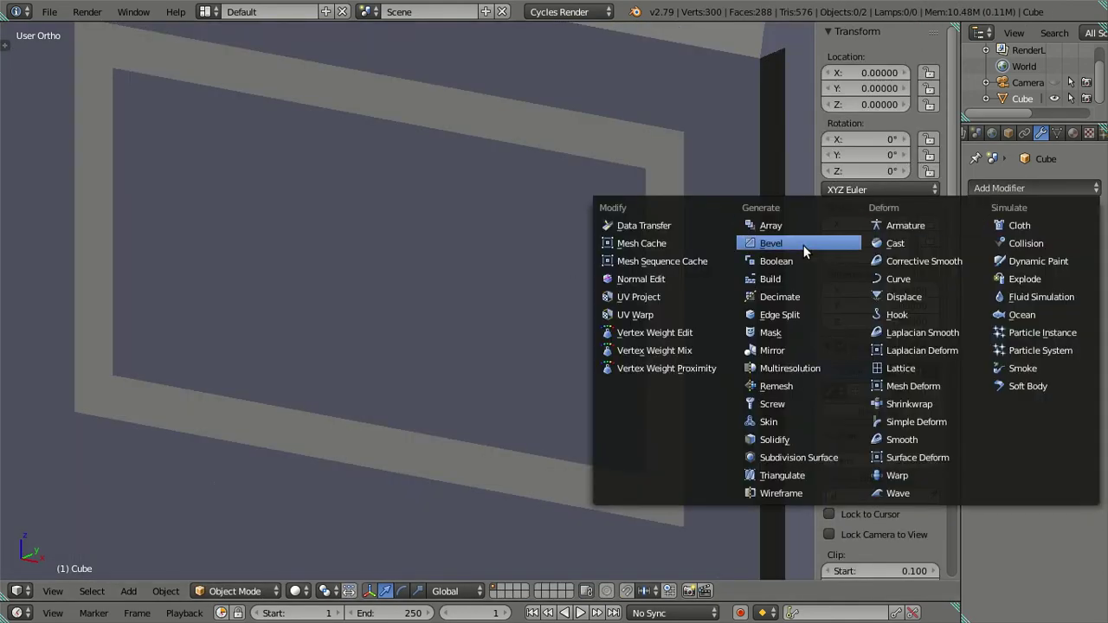
click(775, 243)
scroll(589, 268, down, 3)
middle_drag(589, 269, 682, 260)
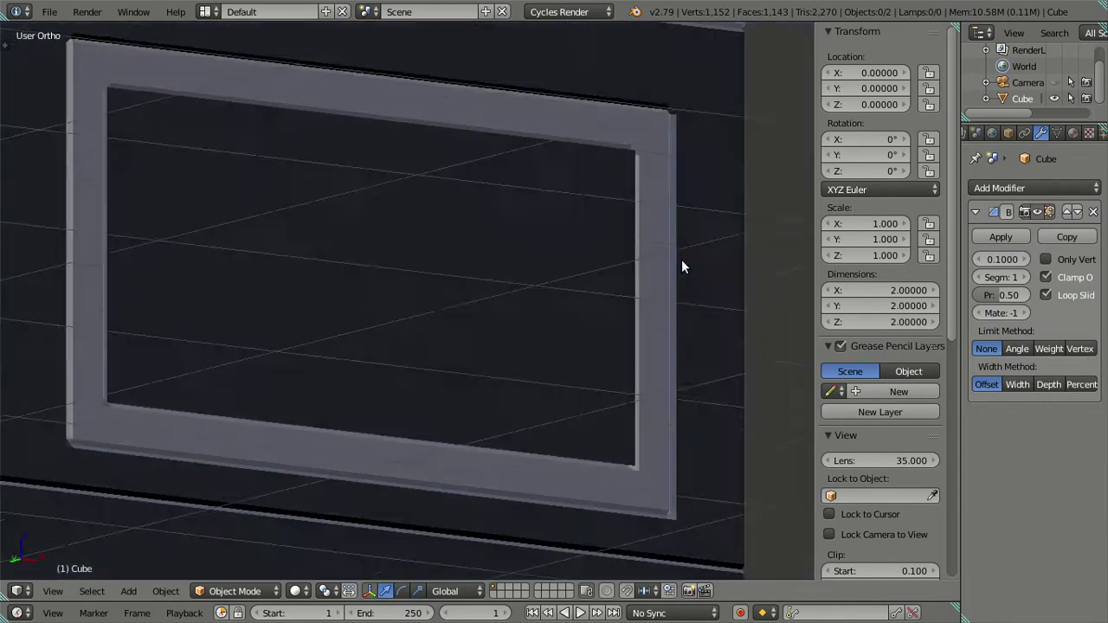
Set the Bevel modifier to 2 segments and a width of 0.0050
click(1025, 277)
mouse_move(402, 356)
middle_down()
mouse_move(331, 351)
mouse_move(347, 325)
mouse_move(432, 344)
middle_up()
scroll(431, 345, up, 2)
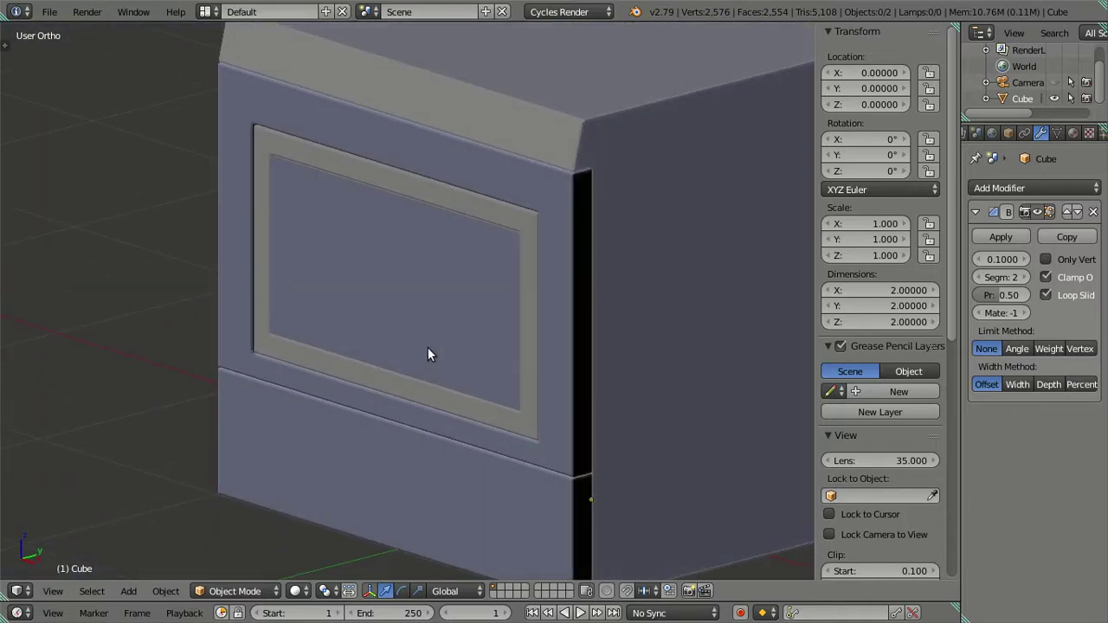
scroll(432, 358, up, 1)
scroll(440, 337, up, 2)
scroll(485, 320, up, 2)
middle_drag(615, 286, 611, 245)
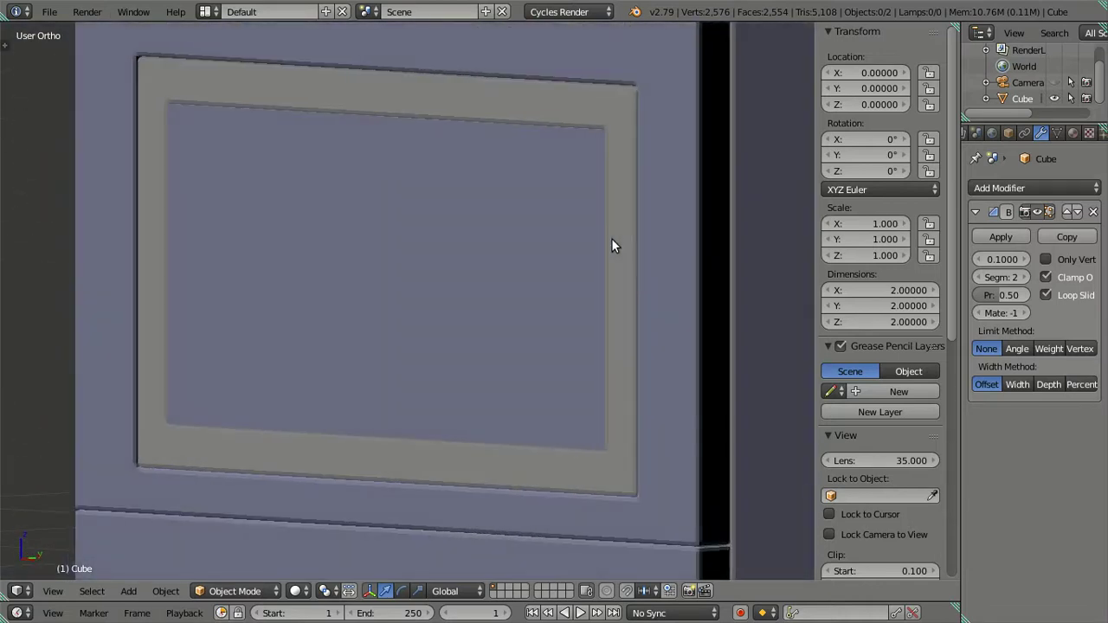
click(1001, 260)
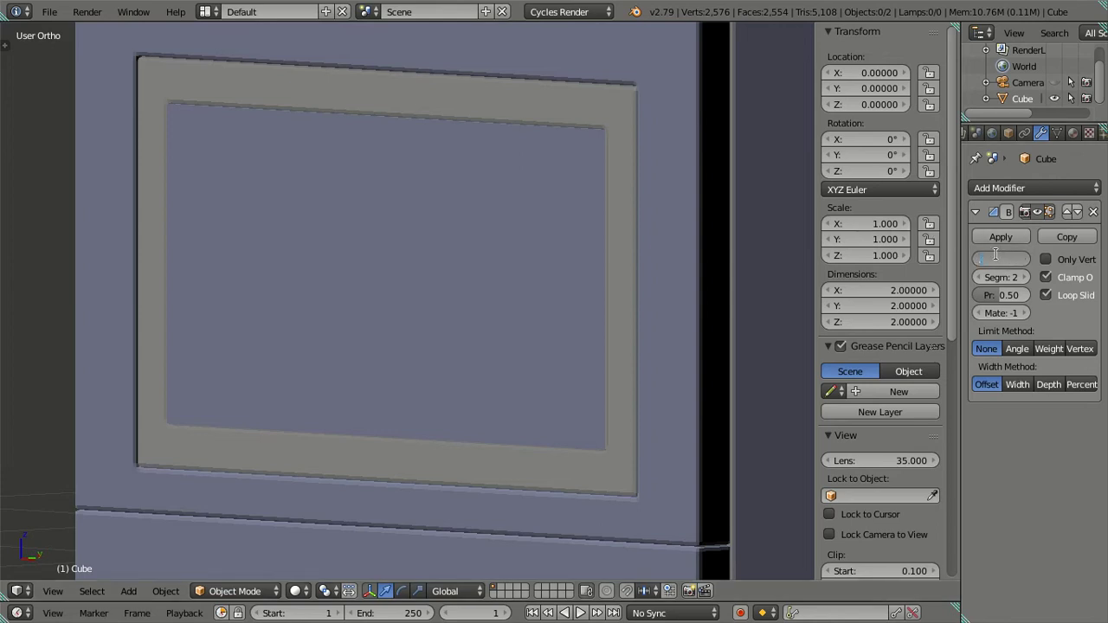
key(Return)
Try a smaller bevel width of 0.0010 and inspect the cube corner
mouse_move(635, 182)
middle_down()
mouse_move(540, 347)
mouse_move(588, 331)
middle_up()
scroll(589, 334, down, 1)
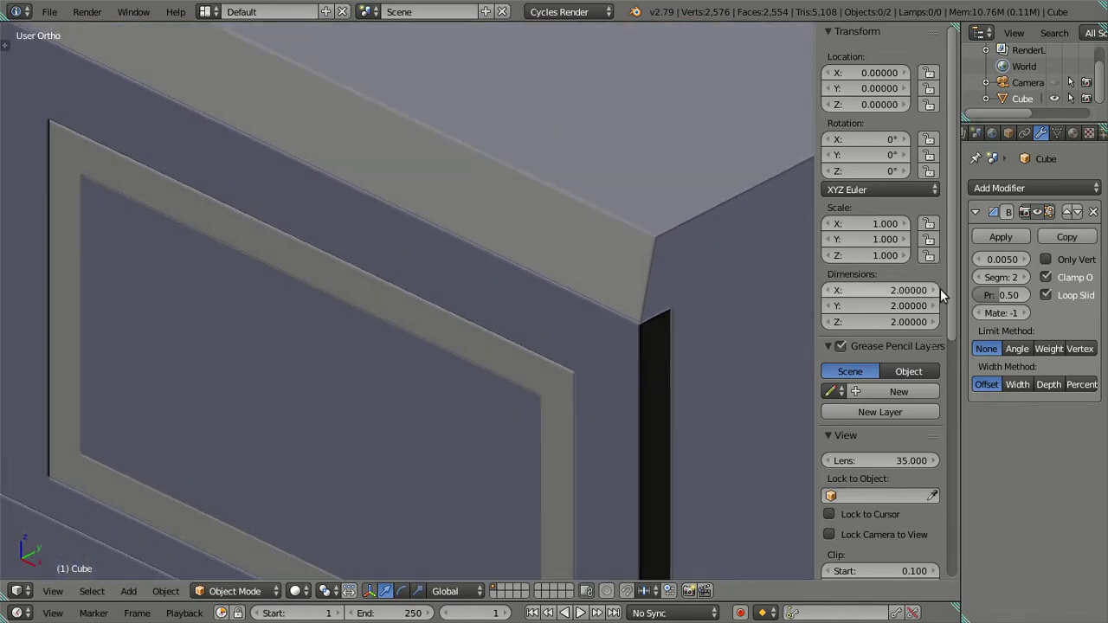
scroll(640, 295, up, 3)
middle_drag(640, 294, 590, 297)
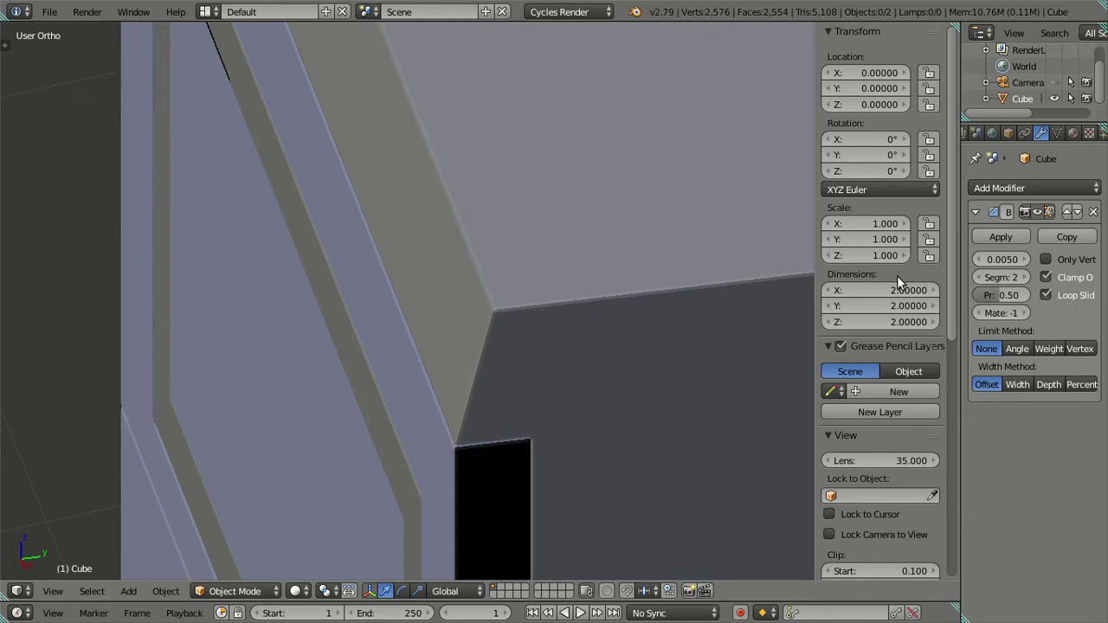
click(978, 261)
click(978, 260)
click(978, 261)
click(977, 260)
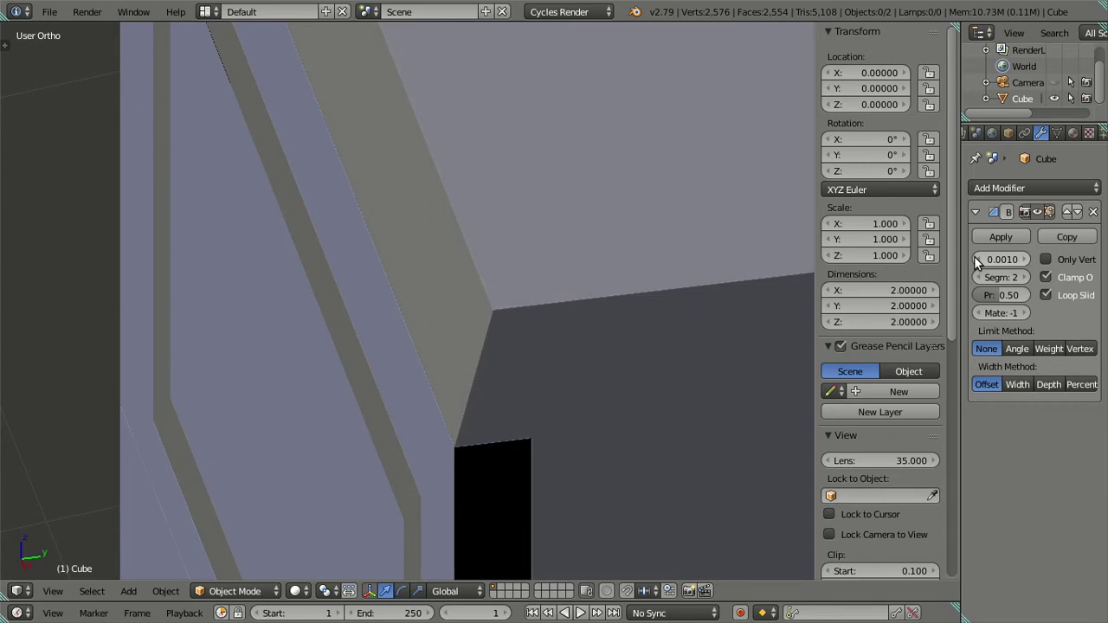
middle_drag(607, 369, 371, 349)
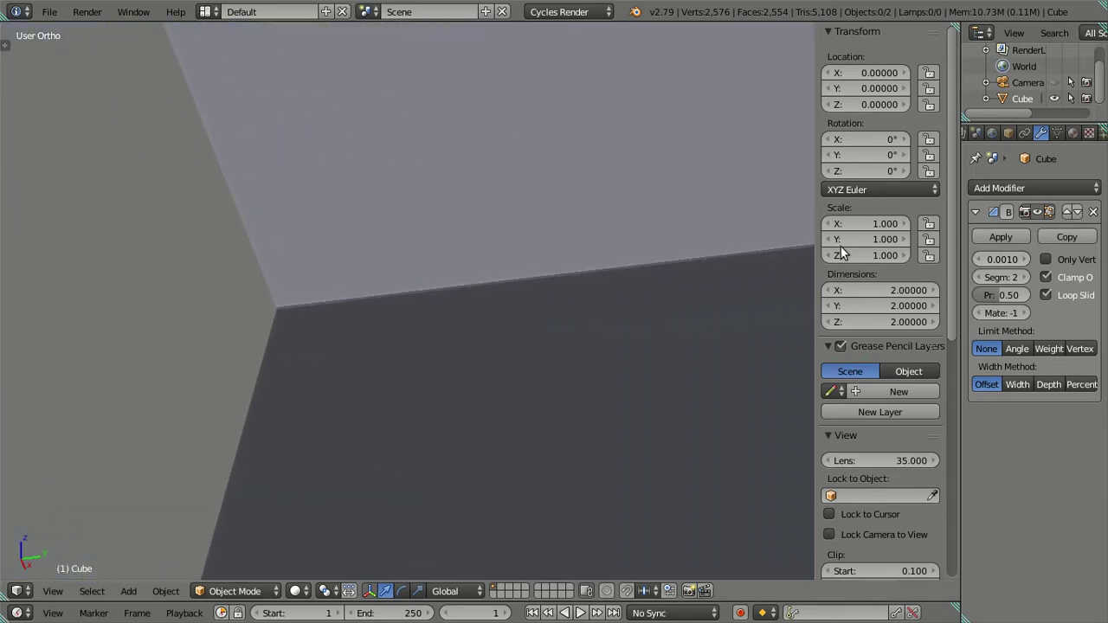
Raise the bevel width back to 0.0050 and check the front and right faces
click(1026, 261)
mouse_move(520, 280)
middle_down()
mouse_move(411, 311)
mouse_move(470, 286)
mouse_move(512, 240)
mouse_move(574, 218)
mouse_move(463, 312)
mouse_move(482, 361)
middle_up()
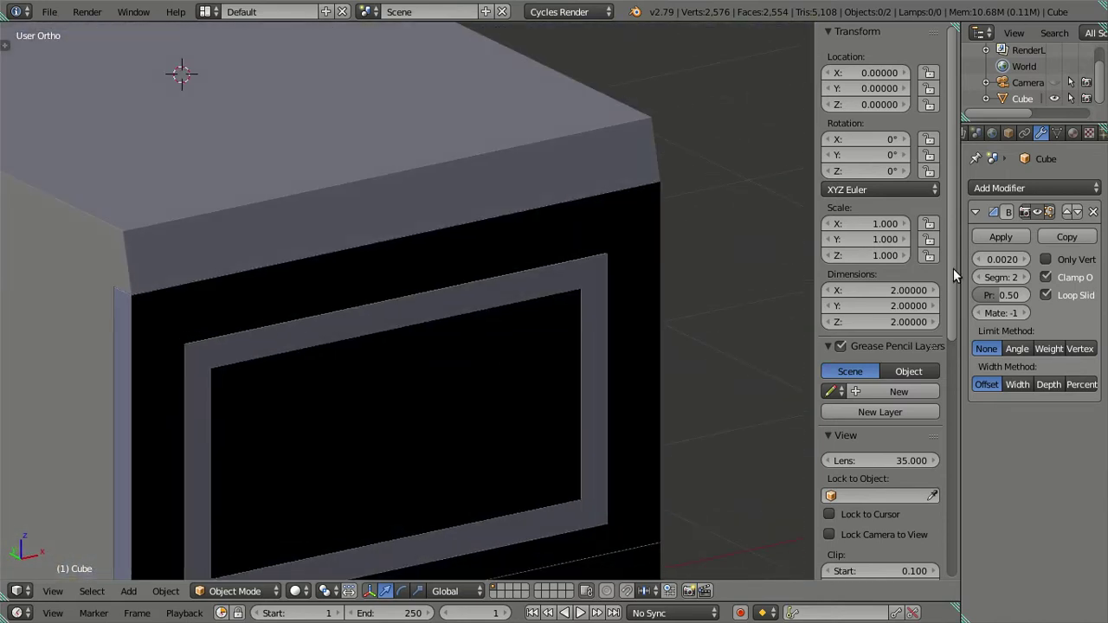
click(1026, 259)
click(1027, 259)
click(1026, 259)
mouse_move(664, 273)
middle_down()
mouse_move(423, 230)
mouse_move(416, 173)
middle_up()
scroll(411, 183, down, 3)
scroll(426, 247, down, 2)
mouse_move(468, 331)
middle_down()
mouse_move(378, 329)
mouse_move(399, 342)
middle_up()
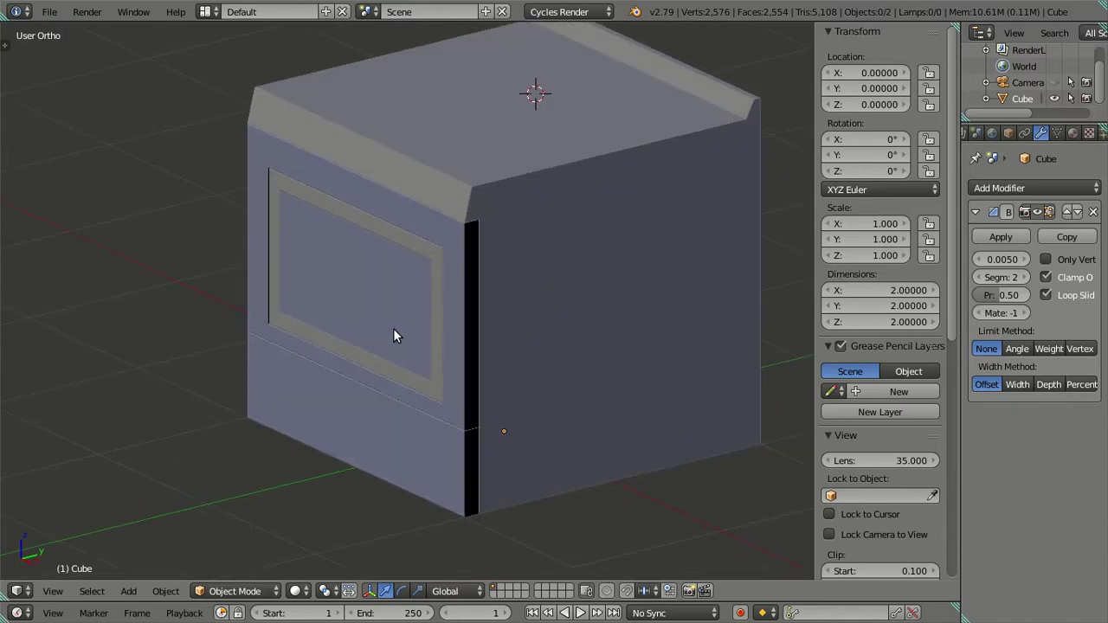
mouse_move(427, 314)
middle_down()
mouse_move(408, 329)
mouse_move(453, 262)
mouse_move(448, 292)
mouse_move(477, 277)
mouse_move(406, 272)
mouse_move(408, 240)
mouse_move(439, 254)
mouse_move(673, 242)
mouse_move(493, 232)
middle_up()
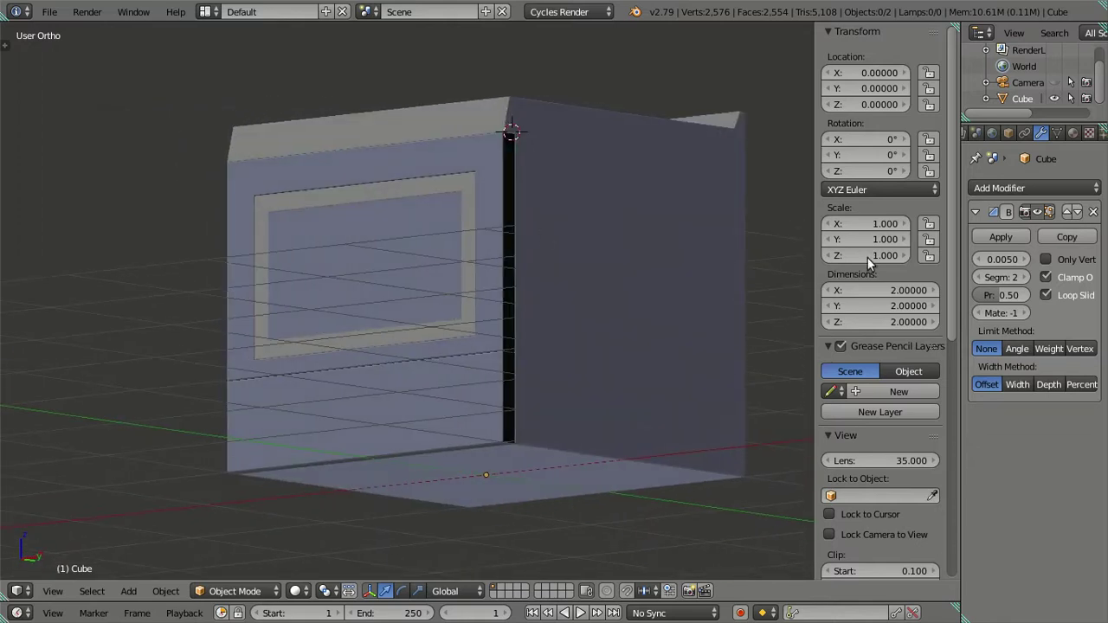
Delete the cube's Bevel modifier and frame the front orthographic view in Edit Mode
click(1095, 212)
key(Tab)
mouse_move(816, 255)
middle_down()
mouse_move(508, 248)
mouse_move(557, 297)
mouse_move(476, 287)
middle_up()
scroll(502, 384, up, 2)
shift+middle_drag(503, 384, 516, 357)
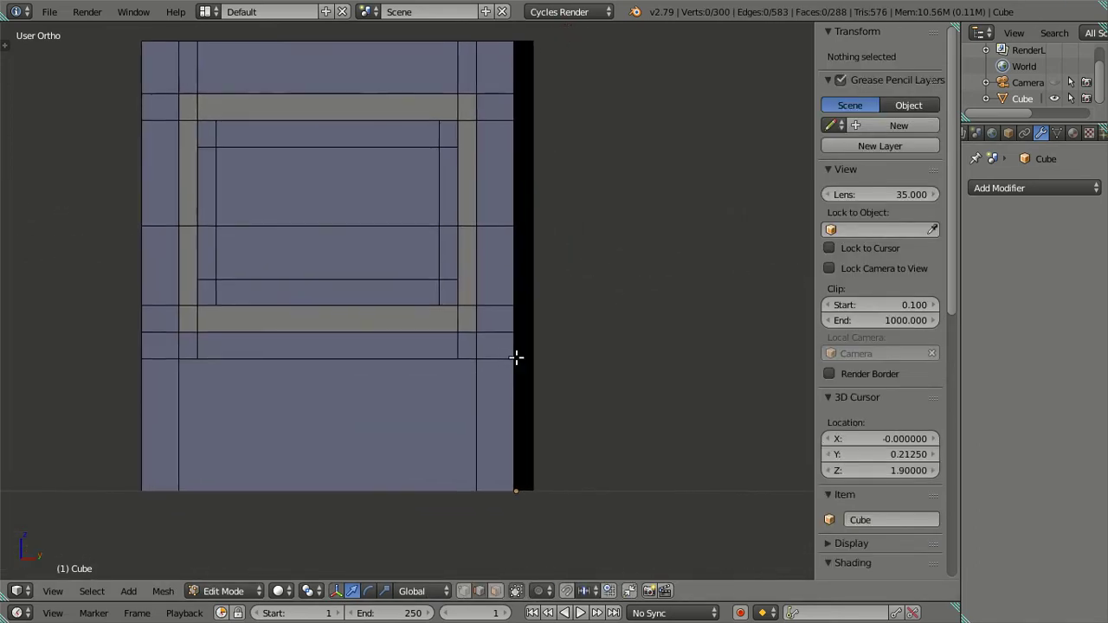
key(KP_3)
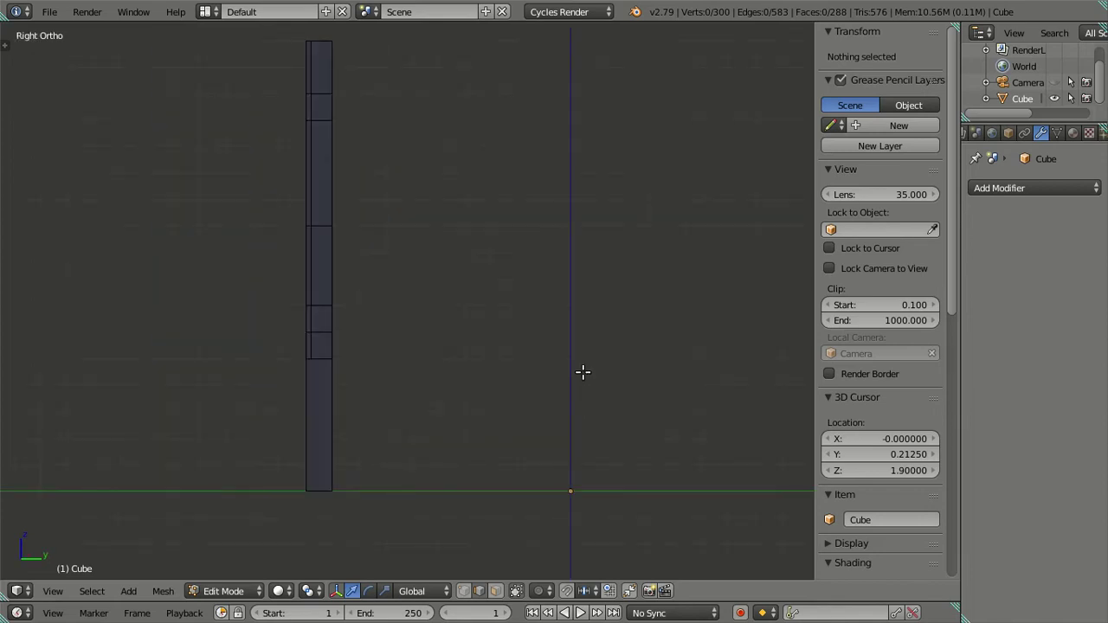
key(KP_1)
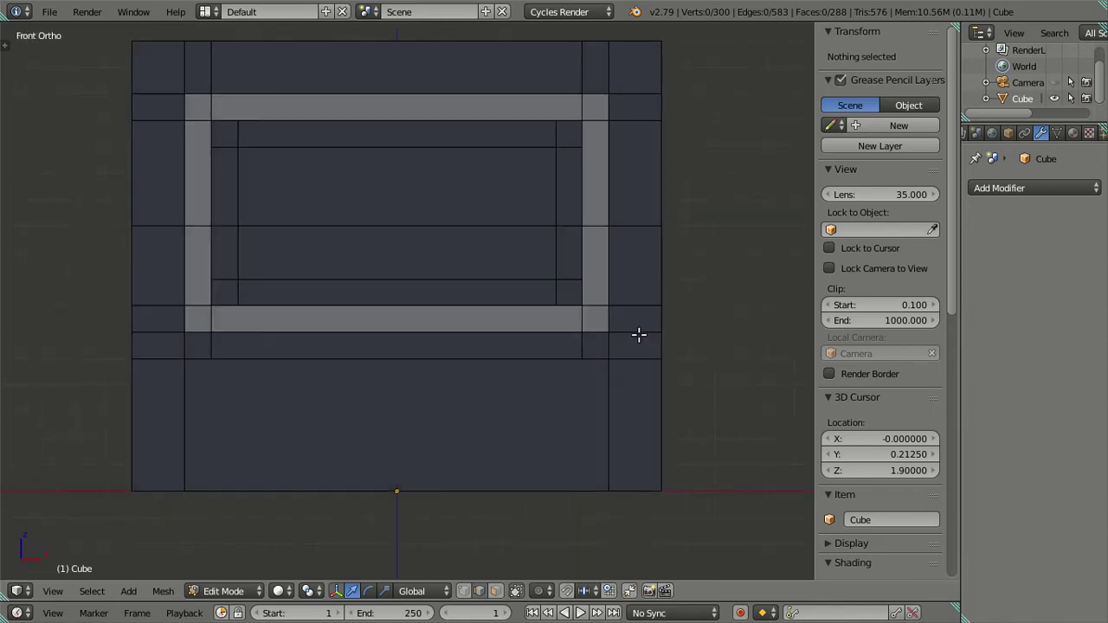
shift+middle_drag(577, 241, 542, 337)
mouse_move(557, 294)
shift+middle_down()
mouse_move(507, 372)
mouse_move(488, 121)
shift+middle_up()
scroll(517, 321, up, 3)
scroll(517, 321, down, 2)
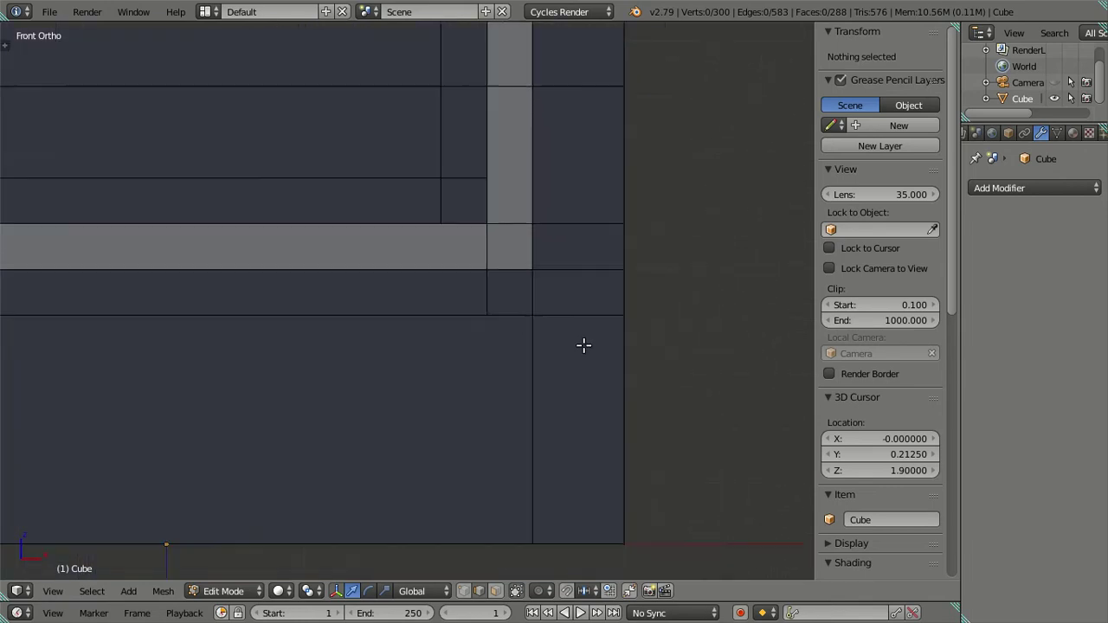
shift+middle_drag(583, 343, 567, 383)
scroll(572, 382, up, 1)
Add a four-cut loop cut on the front and dissolve three of the new loops
key(ctrl+r)
scroll(580, 380, up, 1)
scroll(580, 380, up, 2)
click(579, 379)
alt+shift+right_click(601, 342)
key(x)
click(644, 346)
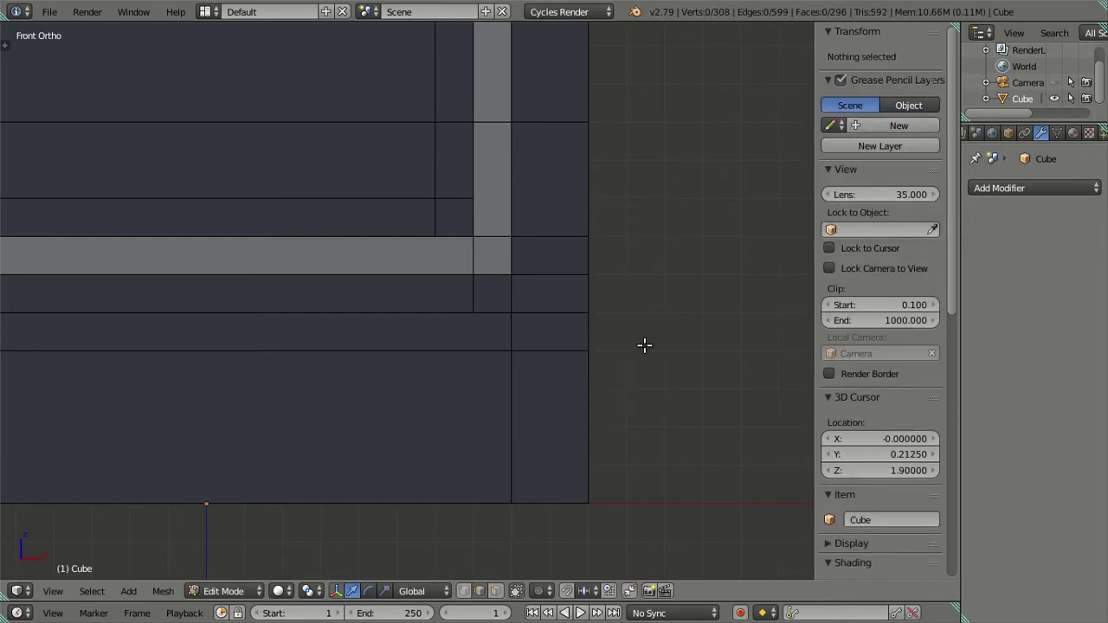
shift+middle_drag(645, 346, 593, 333)
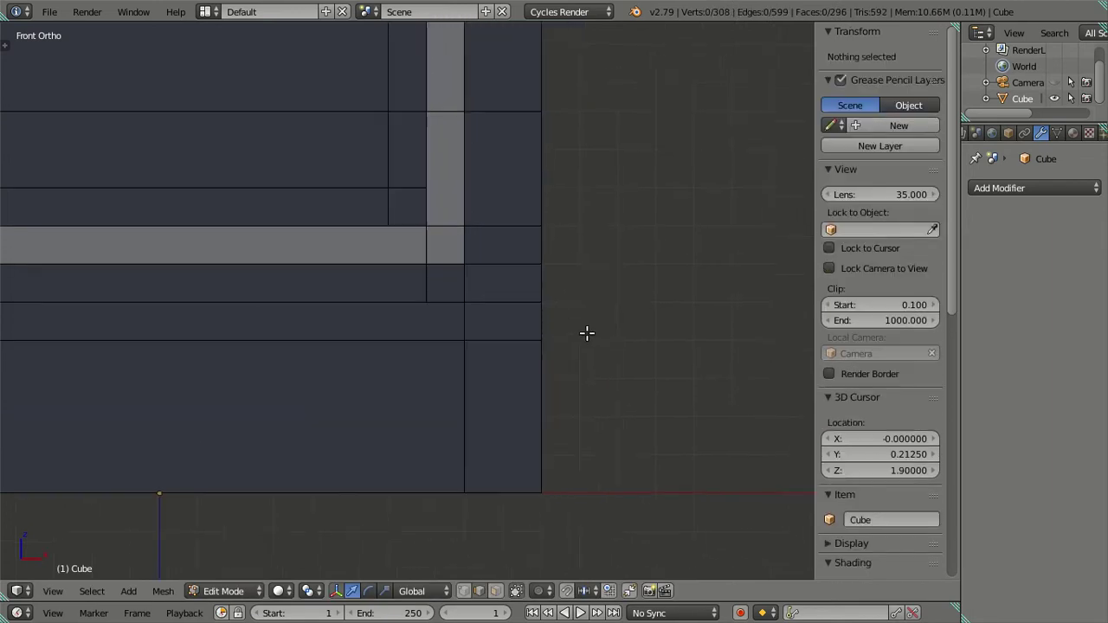
Select and then clear a strip of faces along the edge, zooming into the lower panel
ctrl+alt+right_click(485, 333)
key(a)
scroll(557, 341, up, 3)
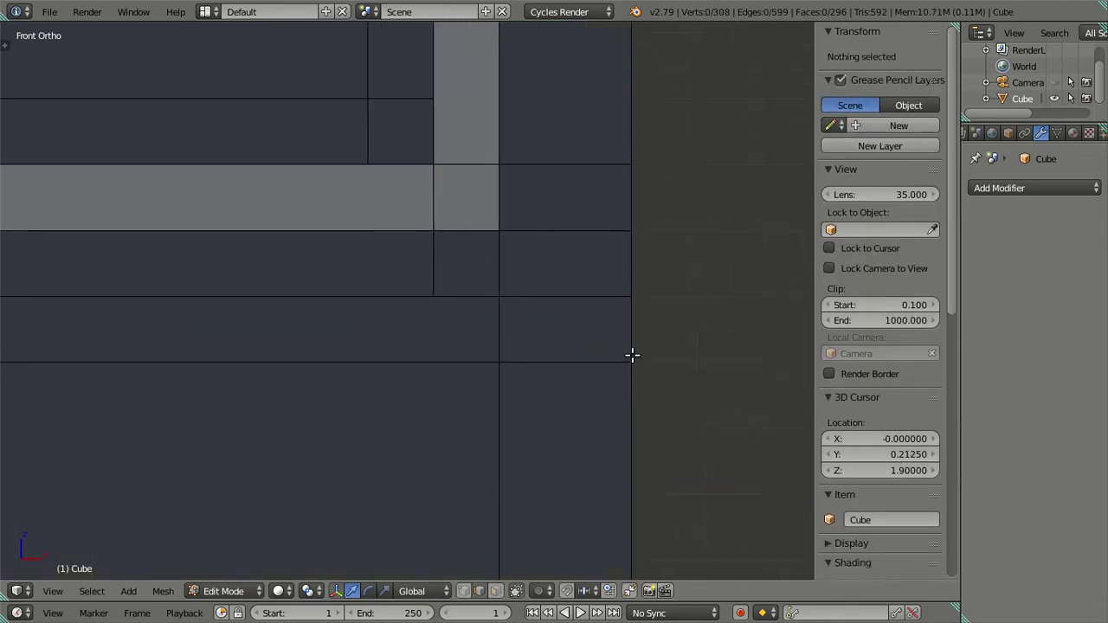
scroll(633, 353, up, 1)
scroll(564, 334, up, 2)
scroll(510, 381, up, 2)
scroll(528, 379, down, 1)
scroll(532, 375, up, 1)
scroll(534, 377, up, 1)
Add another four-cut loop cut across the lower panel and dissolve three of its loops
key(ctrl+r)
key(5)
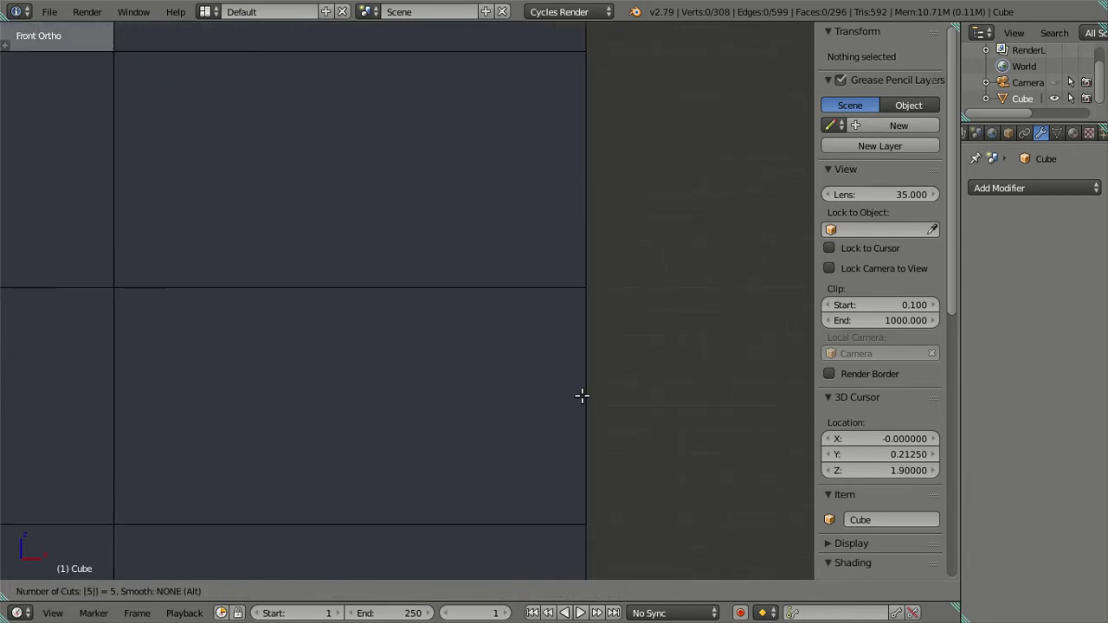
key(Escape)
key(ctrl+r)
scroll(594, 398, up, 3)
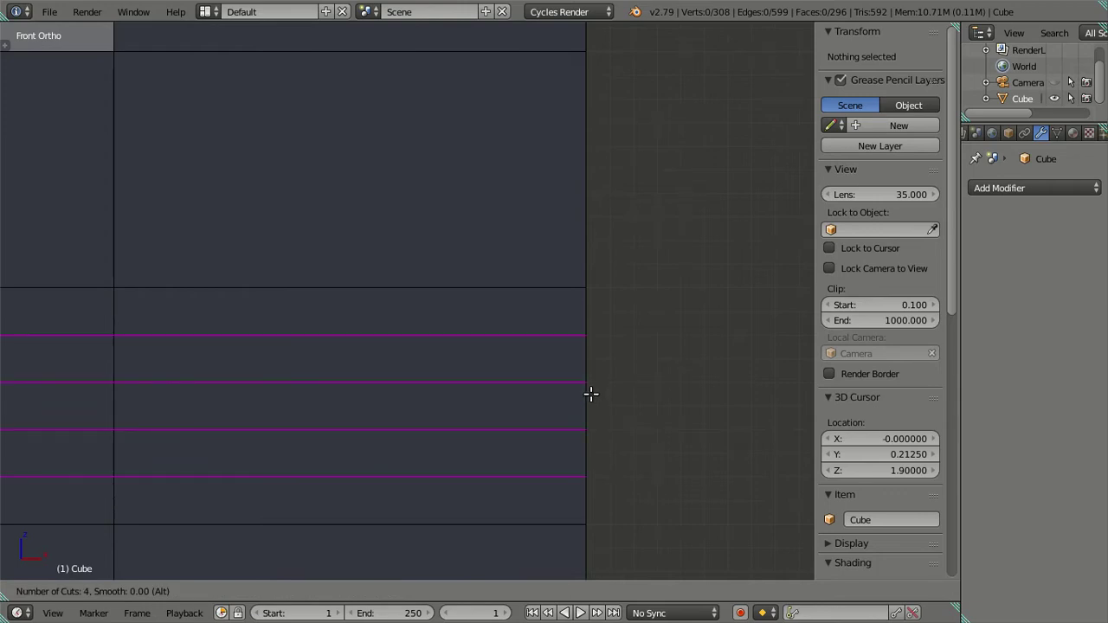
click(590, 394)
right_click(591, 393)
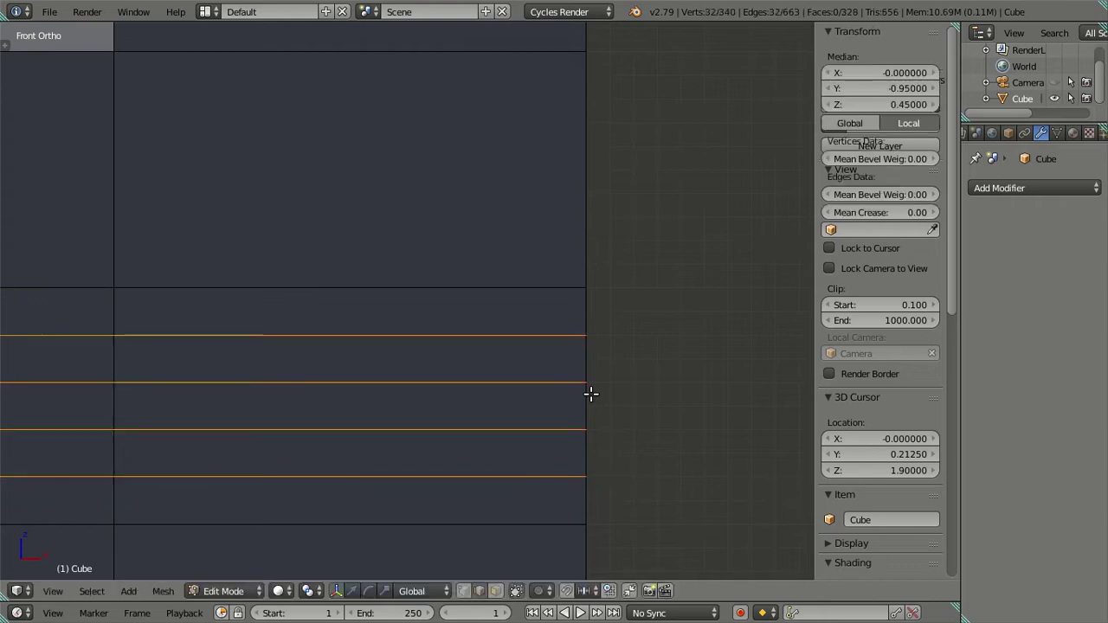
alt+shift+right_click(537, 333)
key(x)
click(722, 381)
scroll(606, 364, up, 2)
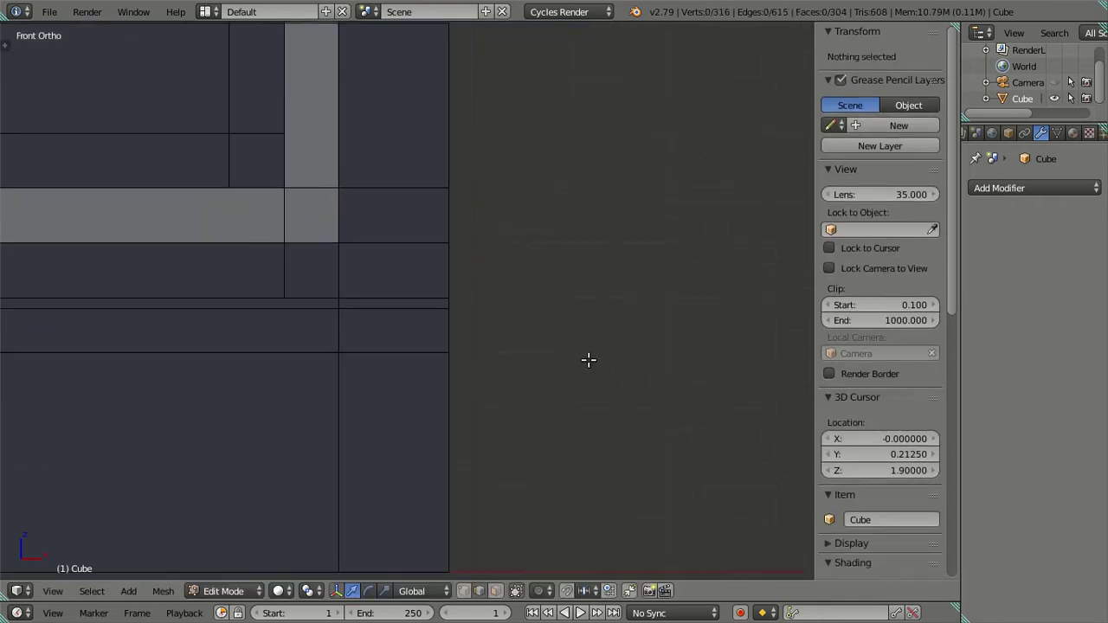
scroll(520, 355, up, 2)
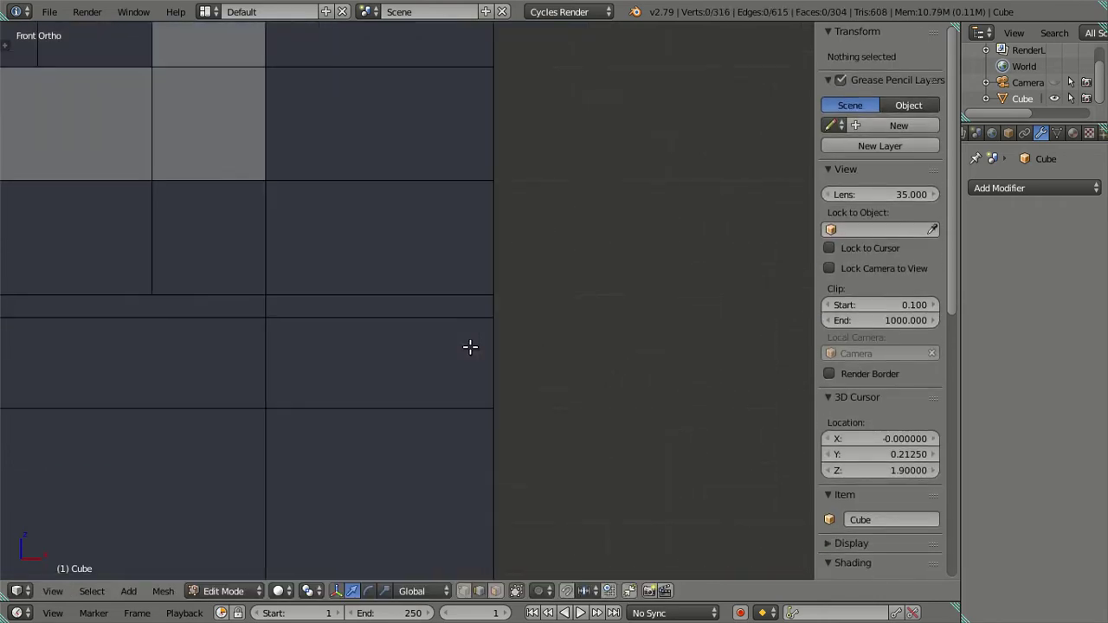
Set the remaining new edge's Z position to 0.48, then dissolve a horizontal edge loop
right_click(394, 323)
click(872, 105)
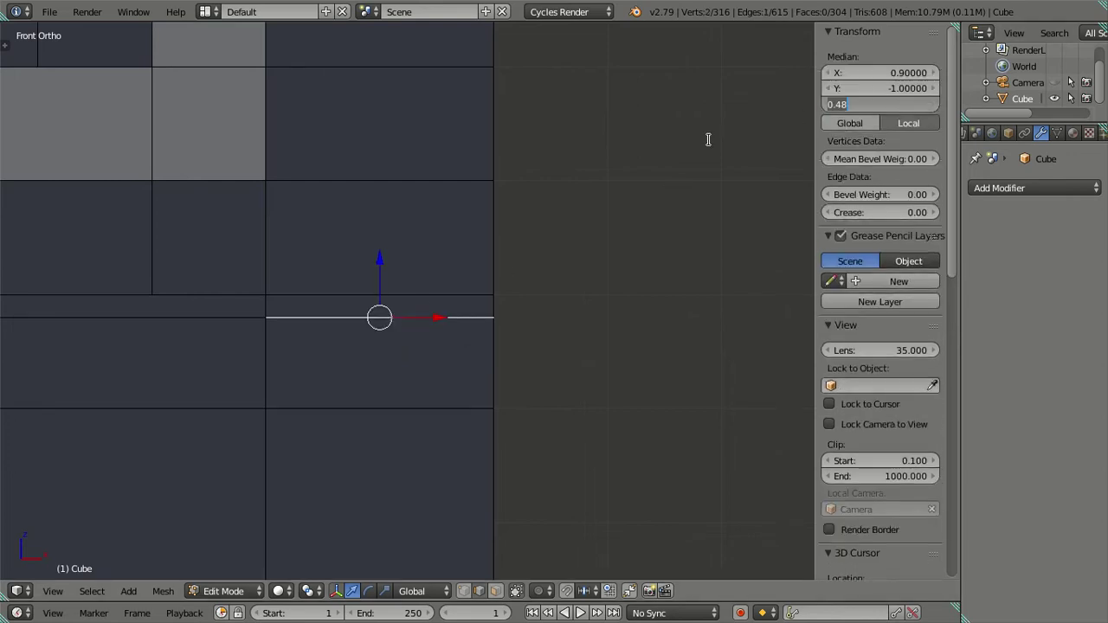
key(Return)
scroll(546, 307, down, 3)
key(a)
alt+right_click(294, 309)
key(x)
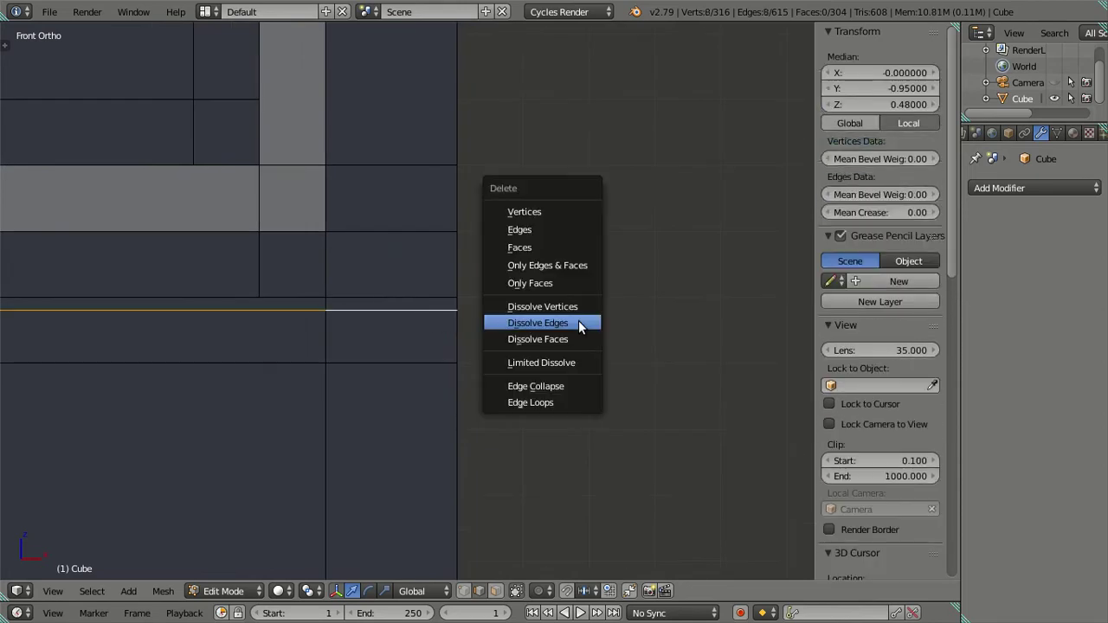
click(579, 323)
scroll(541, 274, down, 4)
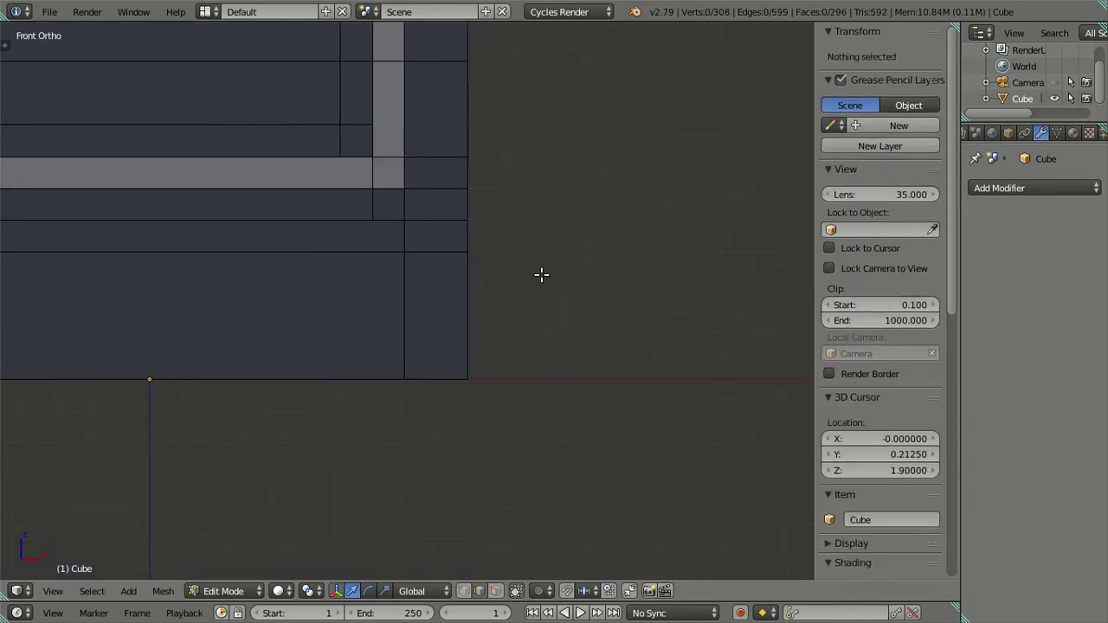
Select the bottom band of faces and circle-deselect all but its right end
right_click(402, 349)
ctrl+alt+right_click(433, 346)
scroll(424, 337, down, 5)
shift+middle_drag(346, 322, 501, 345)
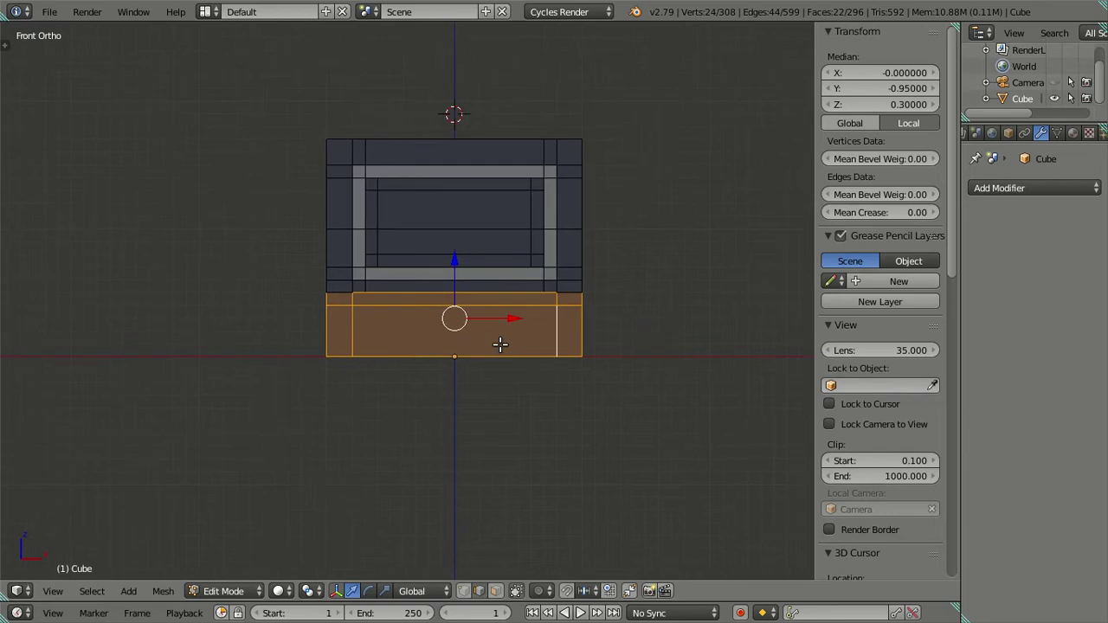
scroll(529, 344, up, 3)
scroll(545, 342, up, 1)
scroll(485, 343, up, 1)
scroll(440, 343, up, 3)
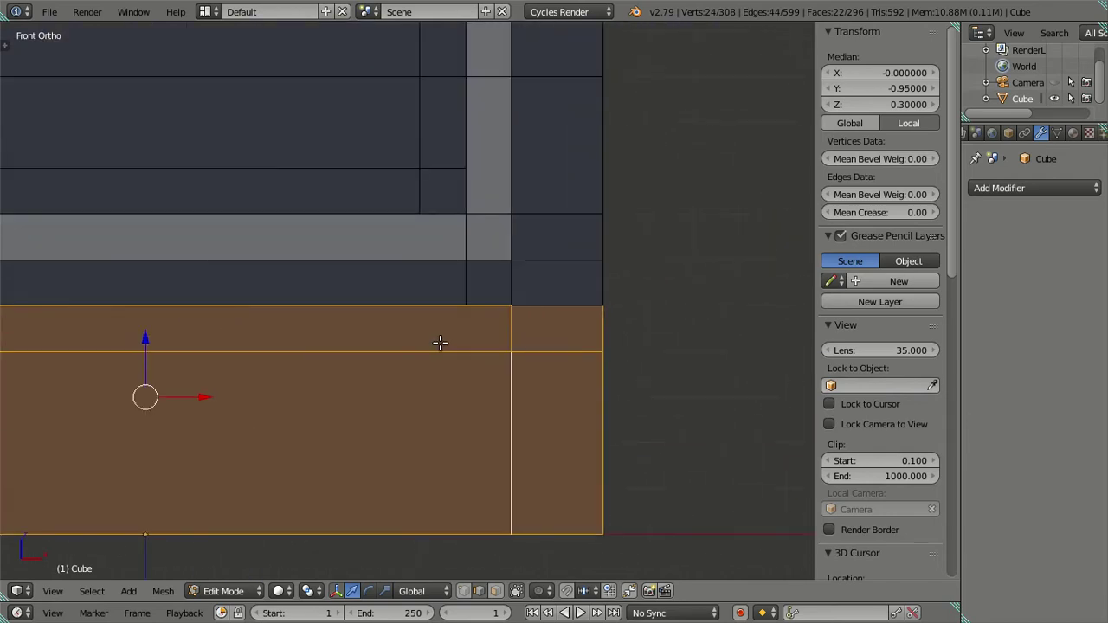
scroll(440, 343, down, 2)
scroll(602, 368, down, 1)
scroll(554, 369, down, 1)
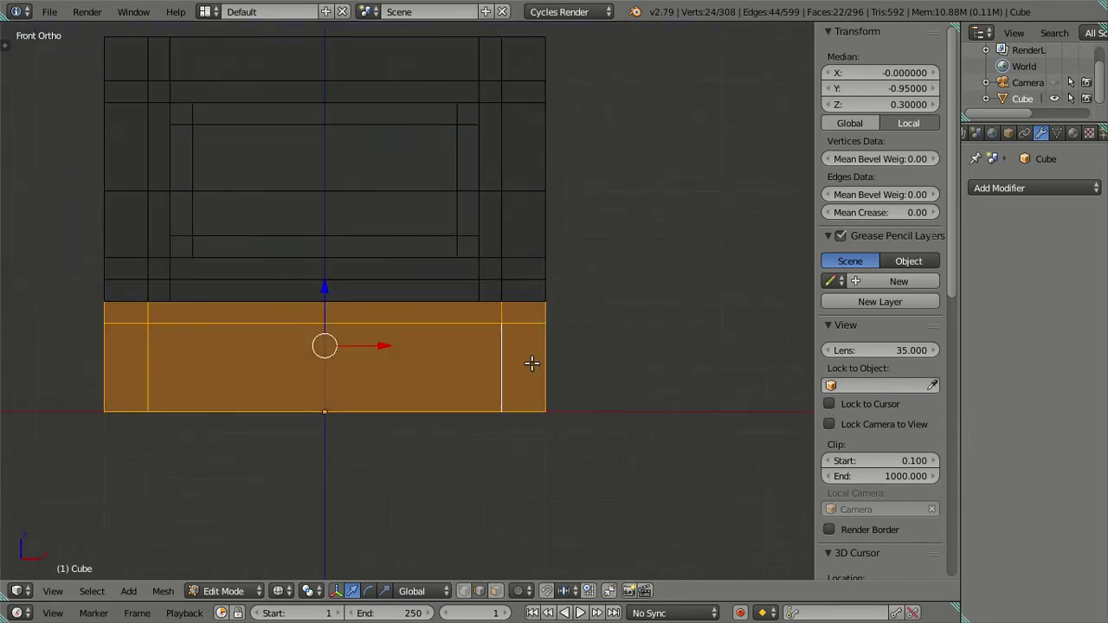
key(c)
scroll(143, 369, down, 2)
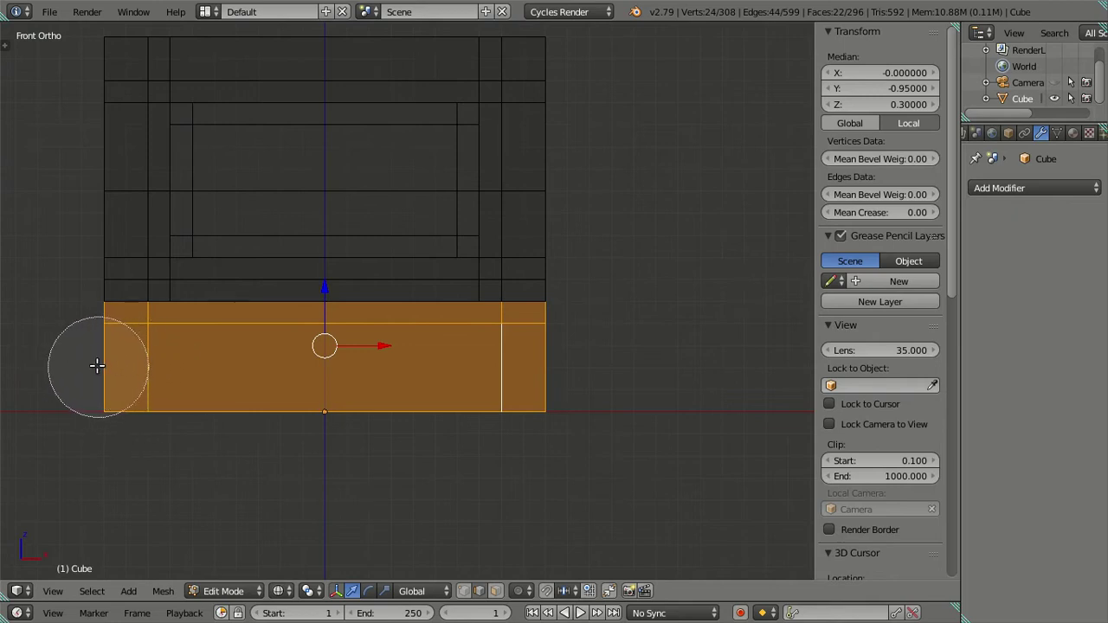
middle_click(97, 364)
middle_drag(97, 364, 130, 399)
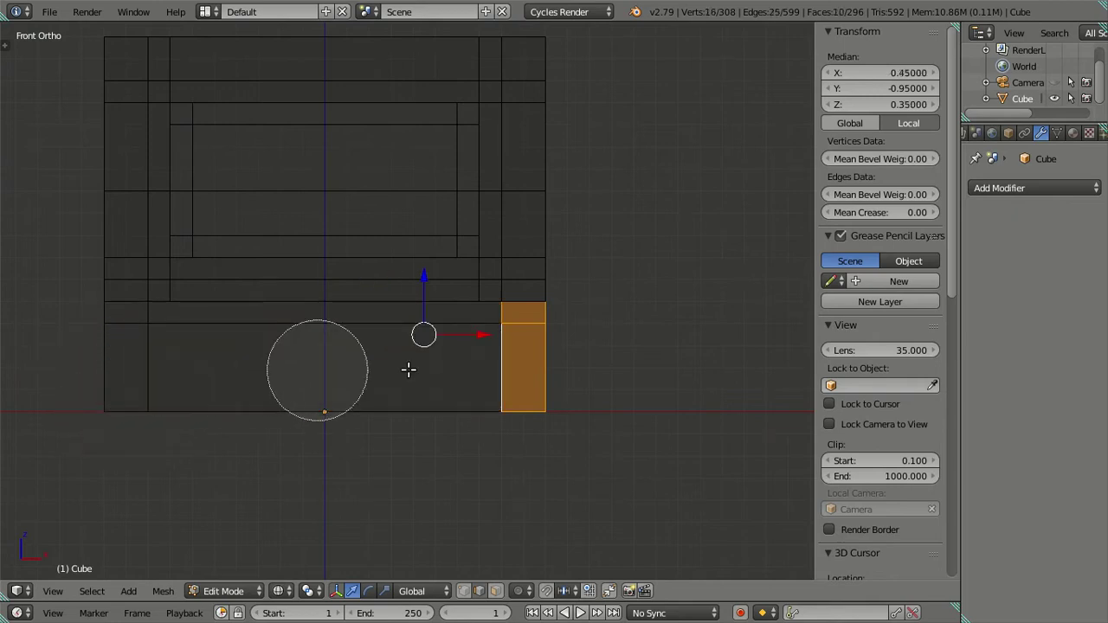
middle_drag(490, 367, 539, 364)
key(Escape)
Clear the selection and check the mesh in Object Mode before returning to the front view
mouse_move(619, 383)
middle_down()
mouse_move(549, 312)
mouse_move(538, 349)
mouse_move(589, 338)
middle_up()
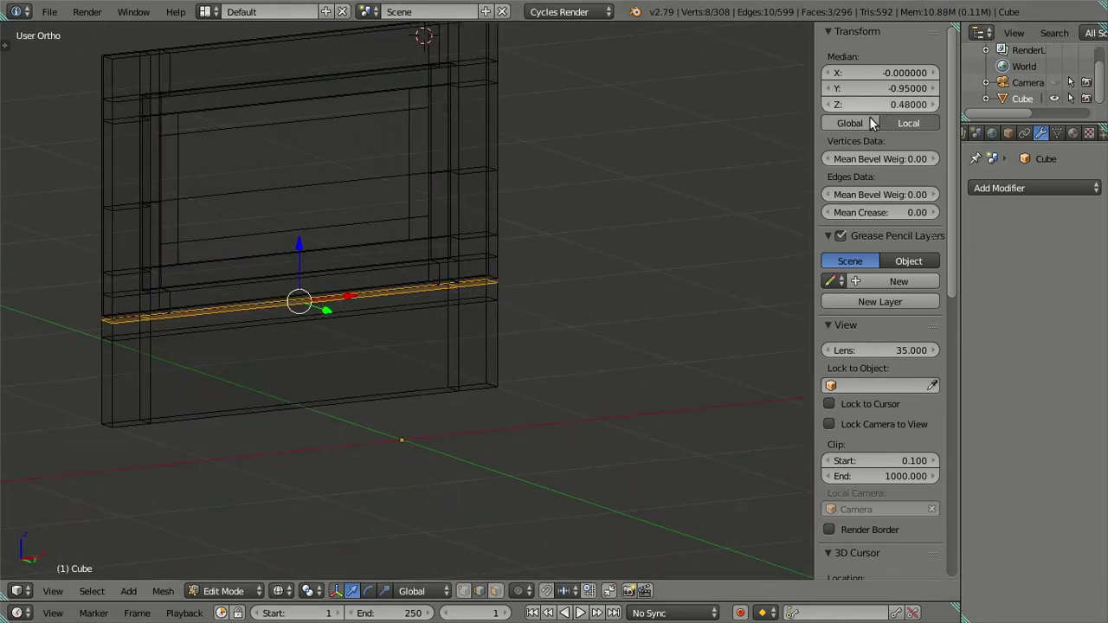
key(a)
key(z)
mouse_move(586, 213)
middle_down()
mouse_move(405, 334)
mouse_move(510, 341)
mouse_move(441, 374)
mouse_move(507, 299)
mouse_move(573, 417)
mouse_move(455, 272)
mouse_move(562, 349)
mouse_move(468, 299)
mouse_move(373, 324)
mouse_move(389, 327)
mouse_move(383, 241)
mouse_move(445, 257)
middle_up()
key(Tab)
scroll(406, 334, up, 3)
scroll(505, 309, up, 3)
key(Tab)
scroll(425, 312, down, 2)
scroll(383, 240, down, 2)
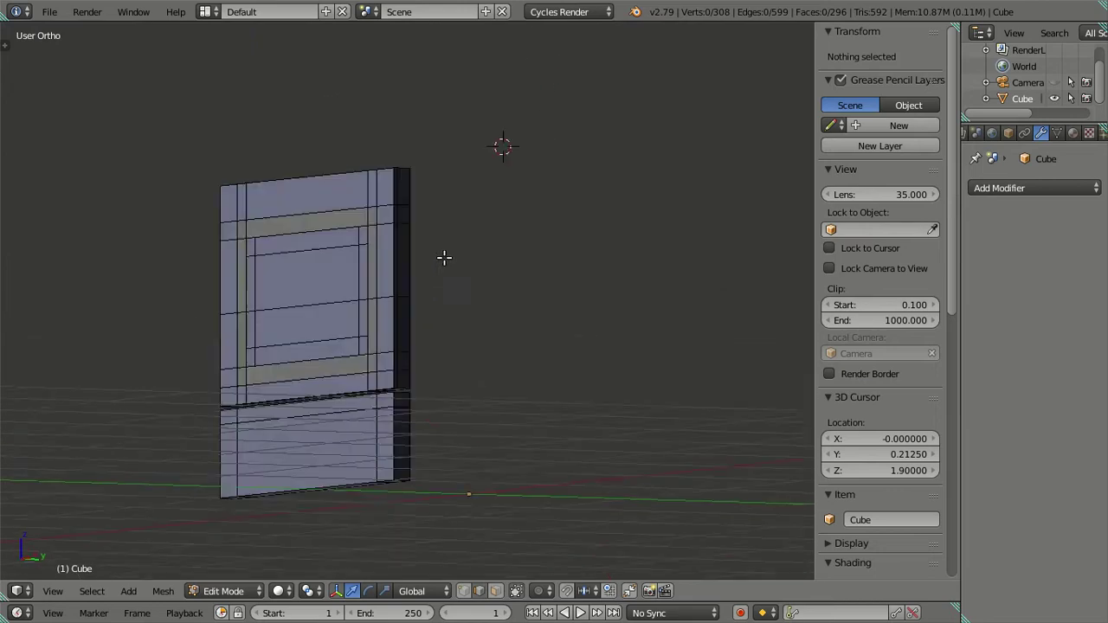
scroll(445, 257, up, 3)
shift+middle_drag(493, 364, 581, 326)
key(KP_1)
Add a centered loop cut through the upper part of the frame
shift+middle_drag(592, 404, 378, 279)
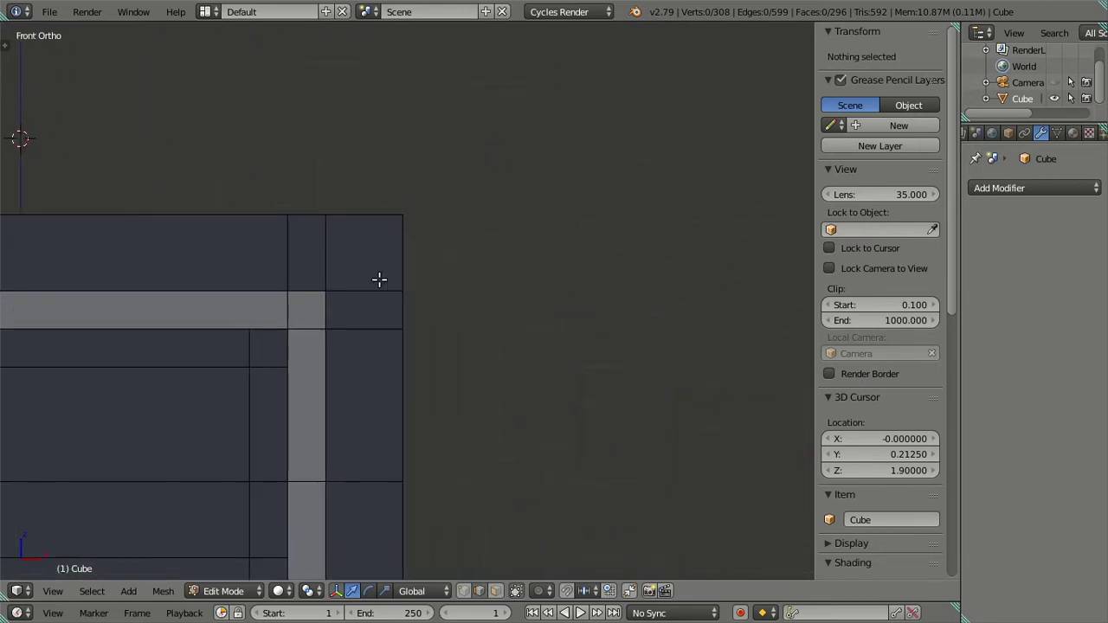
scroll(463, 338, up, 2)
scroll(494, 329, up, 1)
key(ctrl+r)
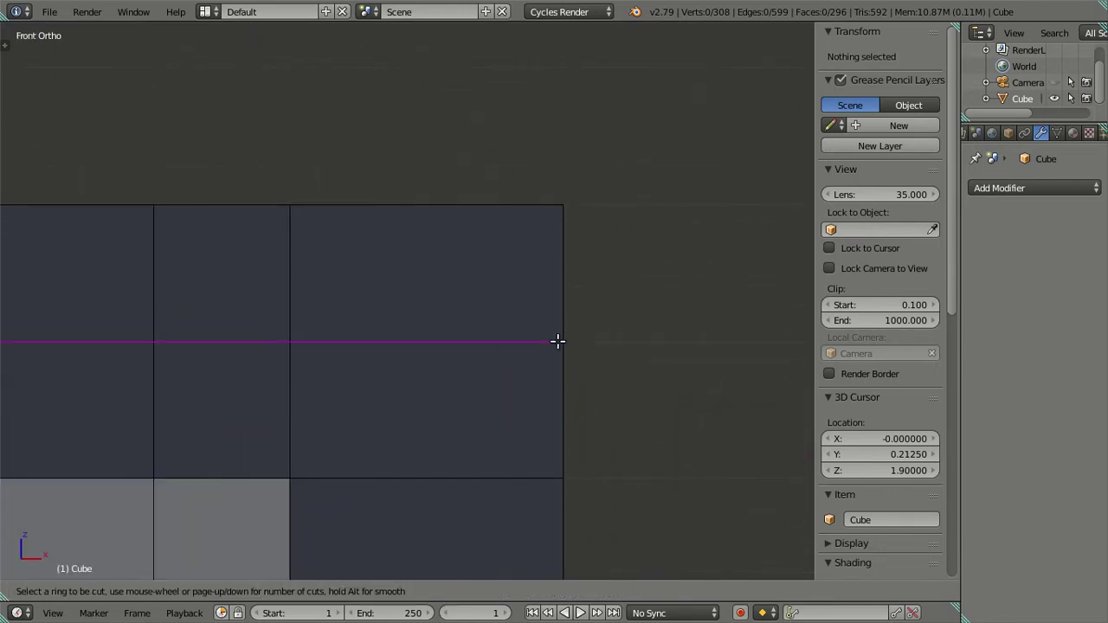
click(558, 341)
right_click(557, 341)
scroll(556, 341, down, 3)
scroll(557, 339, down, 2)
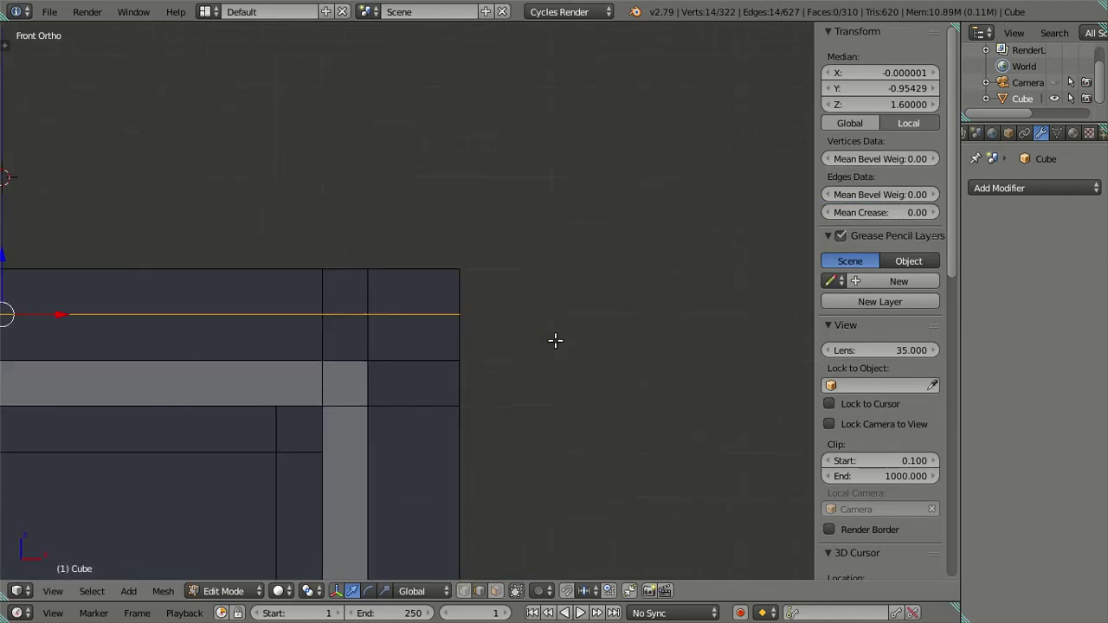
scroll(562, 312, up, 6)
Add a four-cut loop cut across the upper cell and dissolve the new loops
key(ctrl+r)
scroll(583, 286, up, 3)
click(581, 279)
right_click(580, 275)
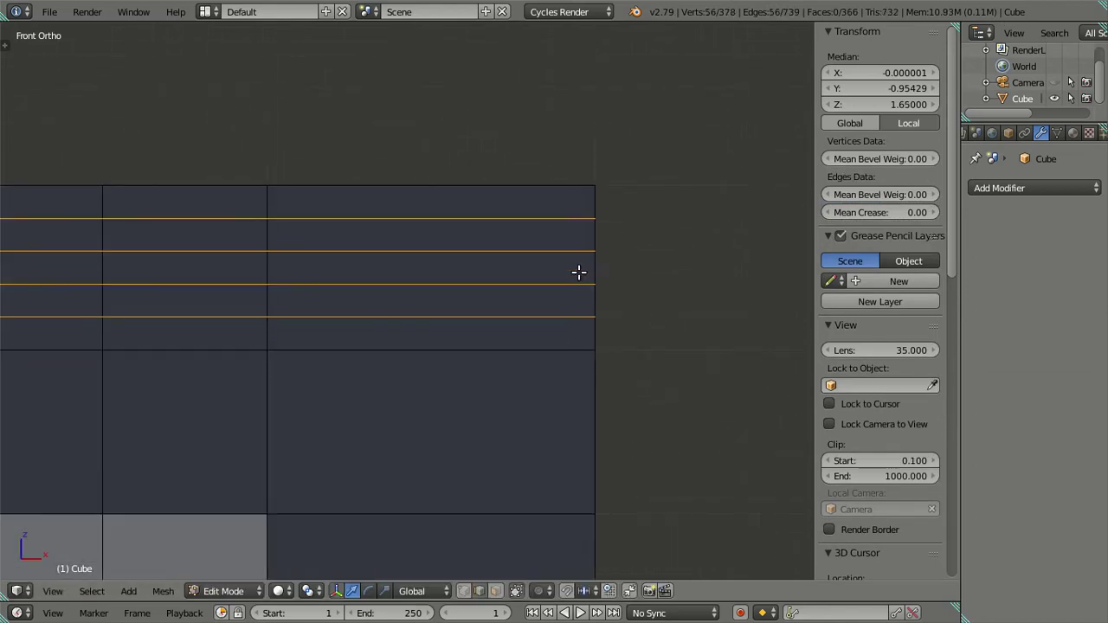
key(x)
click(695, 239)
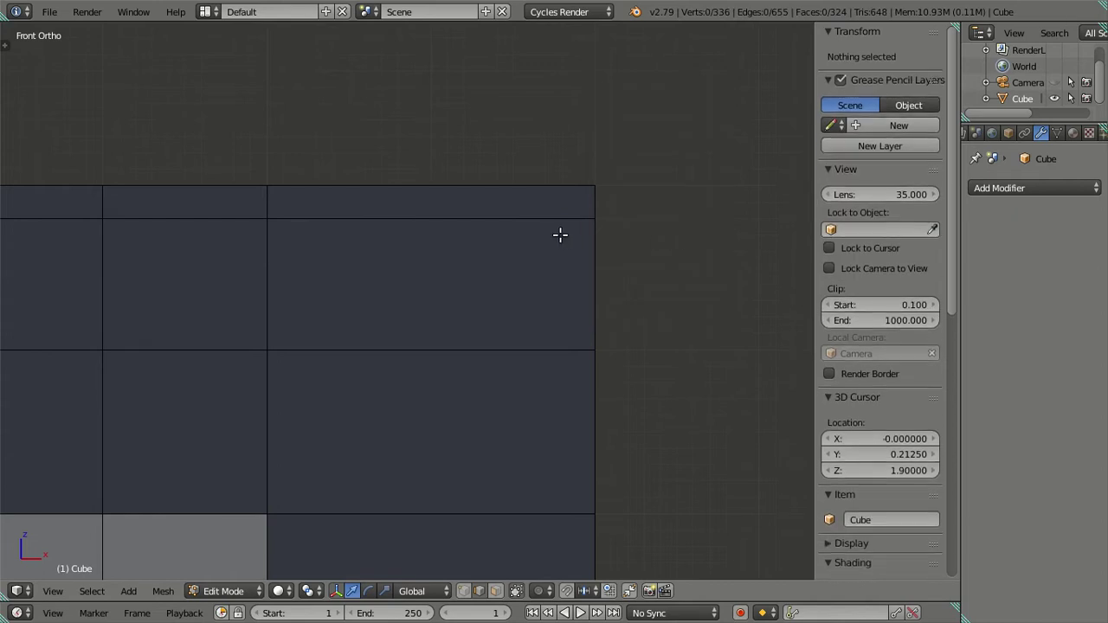
Set a horizontal edge loop's Z height to 1.68, then dissolve the selected loop
alt+right_click(535, 219)
click(871, 104)
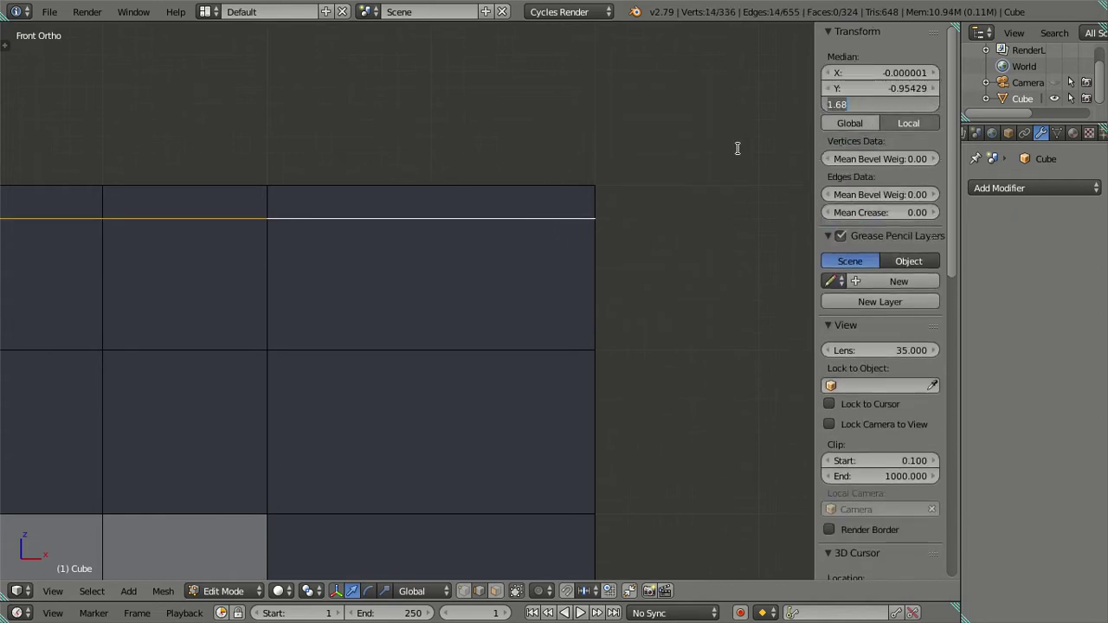
key(Return)
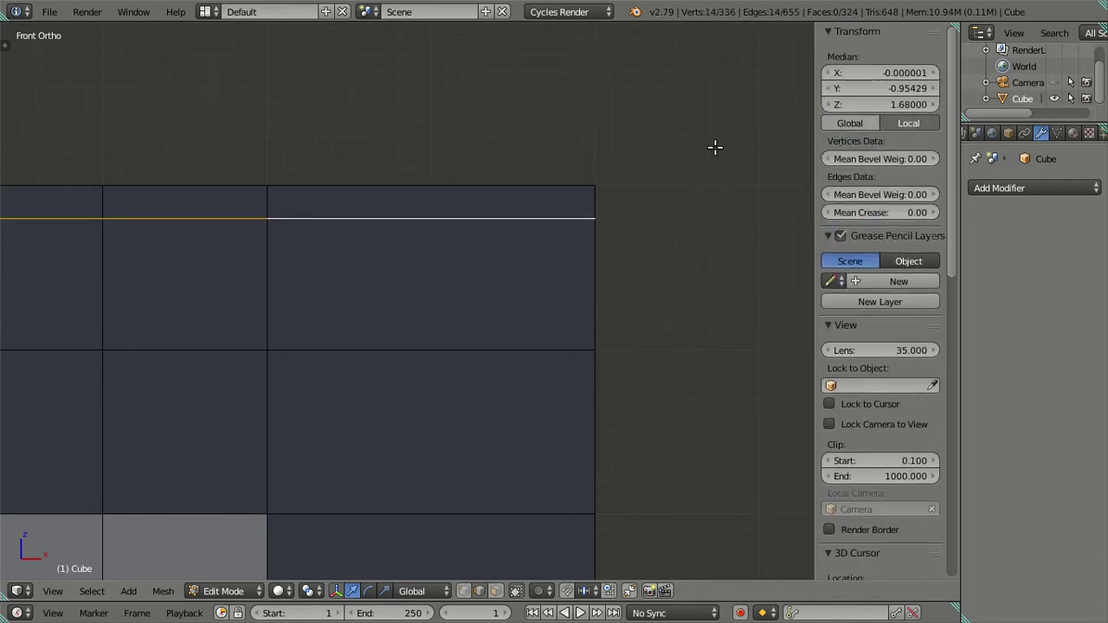
scroll(647, 198, down, 4)
key(x)
click(648, 200)
scroll(618, 225, down, 2)
scroll(618, 225, down, 2)
Box-select the top front edge in wireframe and move it slightly down
shift+middle_drag(286, 257, 440, 276)
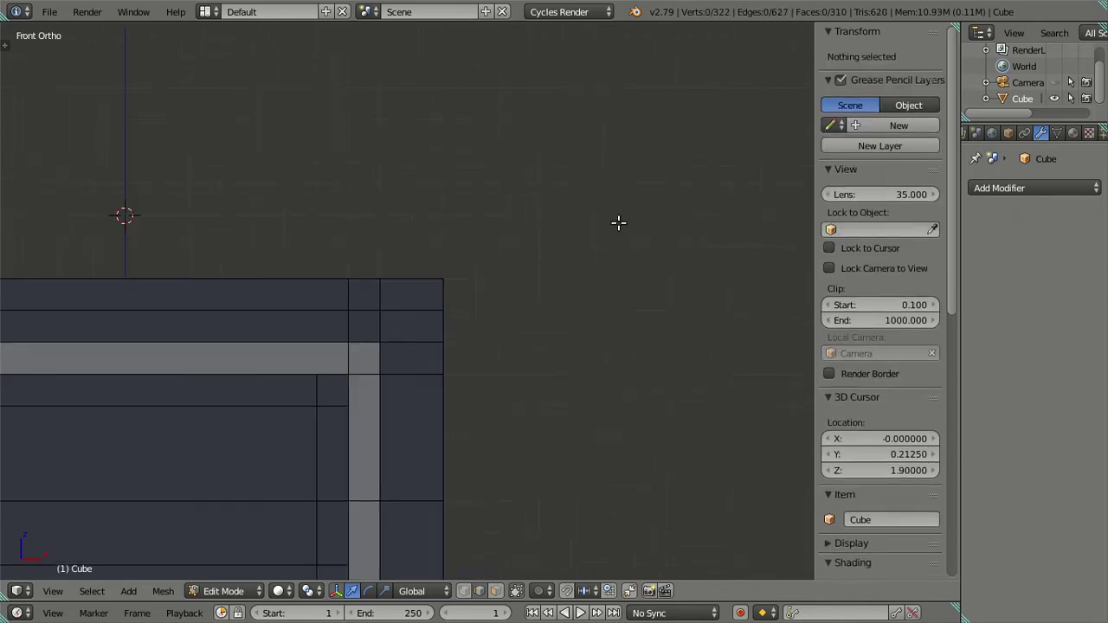
key(z)
scroll(440, 275, up, 2)
scroll(431, 274, down, 1)
key(b)
drag(8, 223, 725, 292)
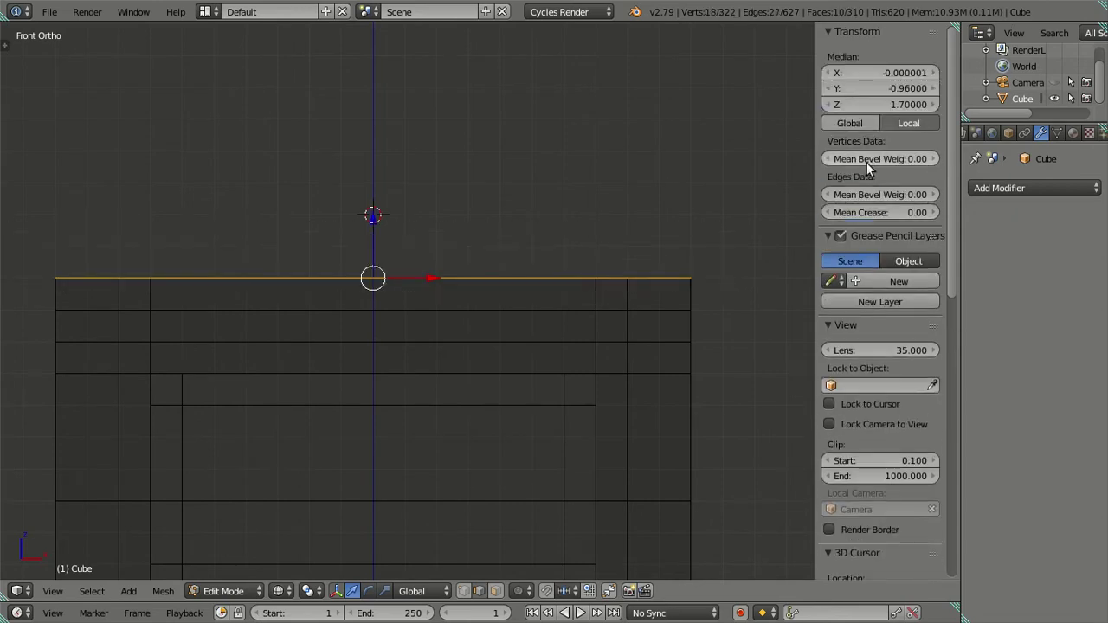
drag(879, 104, 851, 115)
key(a)
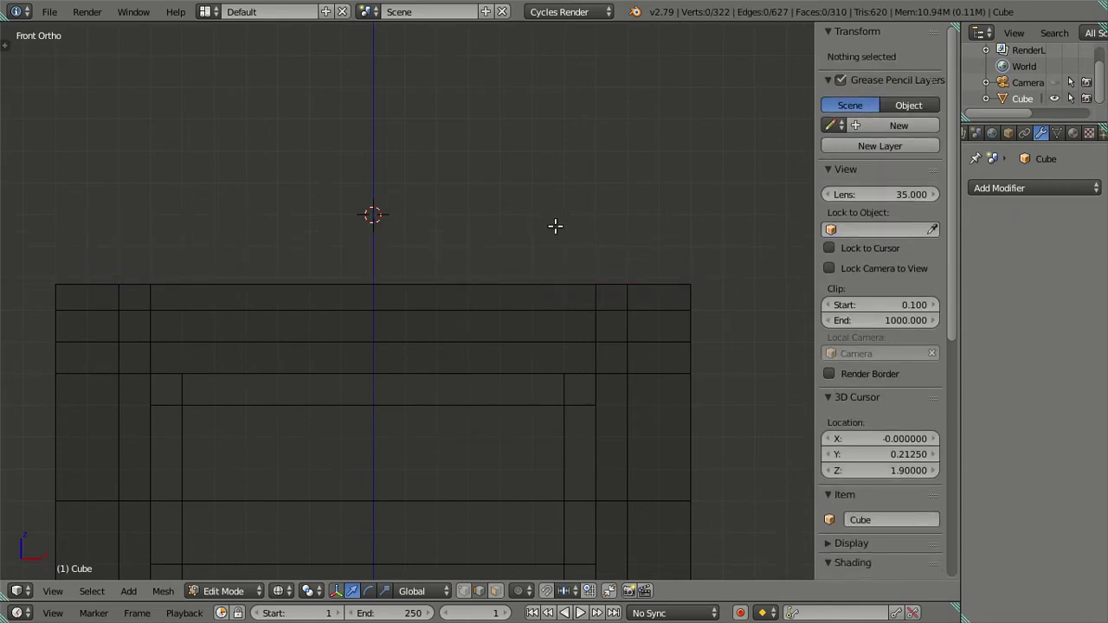
key(z)
Return the cube to Object Mode and orbit to face the stove front
scroll(596, 346, down, 3)
mouse_move(596, 347)
middle_down()
mouse_move(515, 384)
mouse_move(473, 375)
mouse_move(467, 341)
mouse_move(451, 371)
middle_up()
key(Tab)
scroll(445, 363, up, 2)
scroll(438, 346, up, 2)
mouse_move(520, 337)
middle_down()
mouse_move(390, 297)
mouse_move(539, 305)
mouse_move(519, 289)
mouse_move(482, 309)
middle_up()
scroll(378, 277, up, 2)
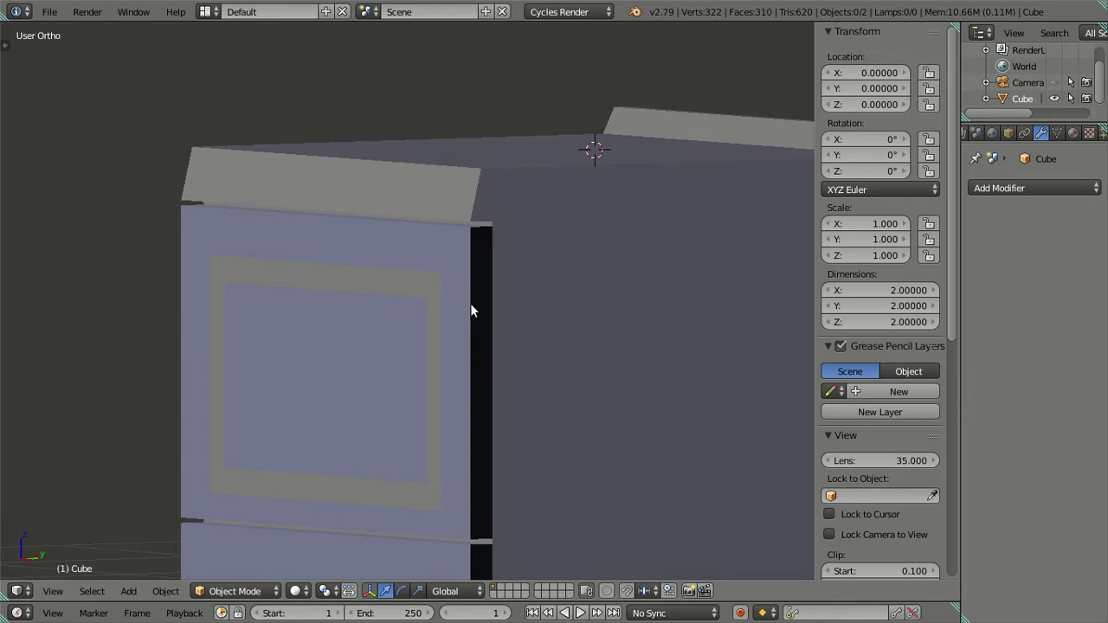
Look through the scene camera and reframe it on the stove from a three-quarter angle
mouse_move(486, 271)
middle_down()
mouse_move(467, 238)
mouse_move(451, 259)
mouse_move(506, 349)
middle_up()
scroll(452, 255, down, 5)
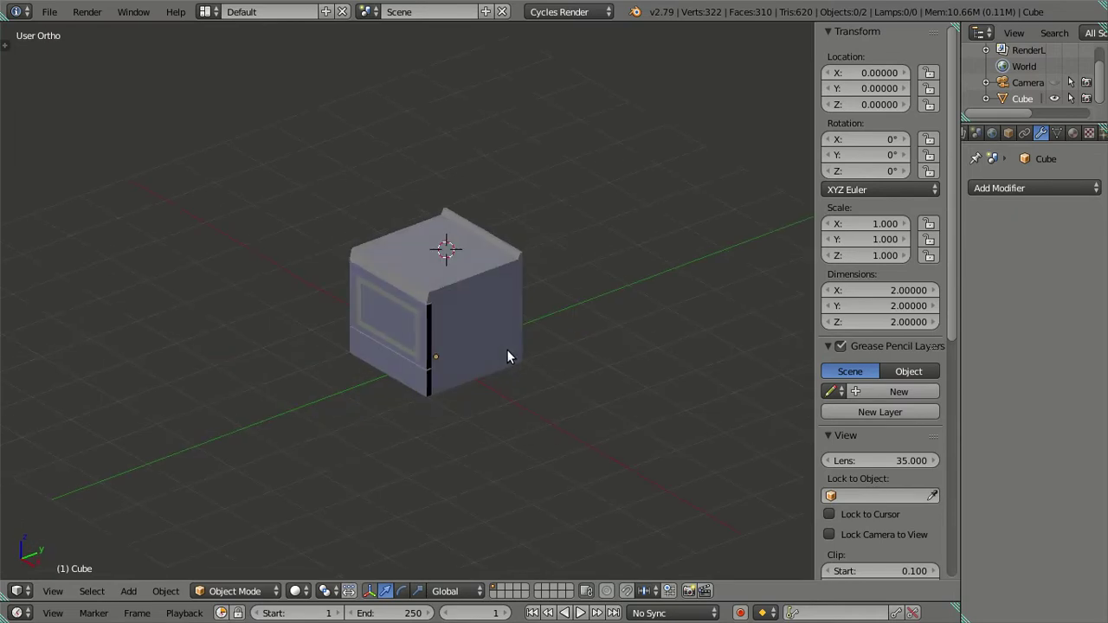
scroll(507, 349, up, 2)
key(KP_0)
scroll(458, 330, up, 4)
scroll(458, 330, down, 1)
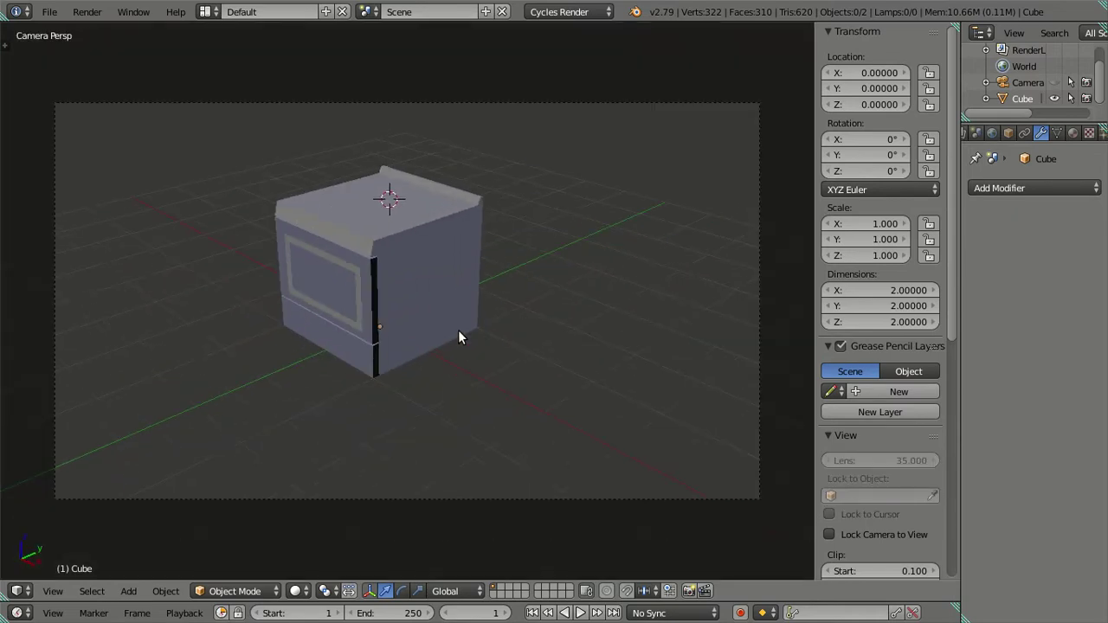
mouse_move(801, 530)
middle_down()
mouse_move(420, 375)
mouse_move(425, 347)
mouse_move(411, 351)
mouse_move(429, 317)
middle_up()
scroll(428, 320, down, 2)
right_click(479, 352)
middle_drag(479, 351, 461, 348)
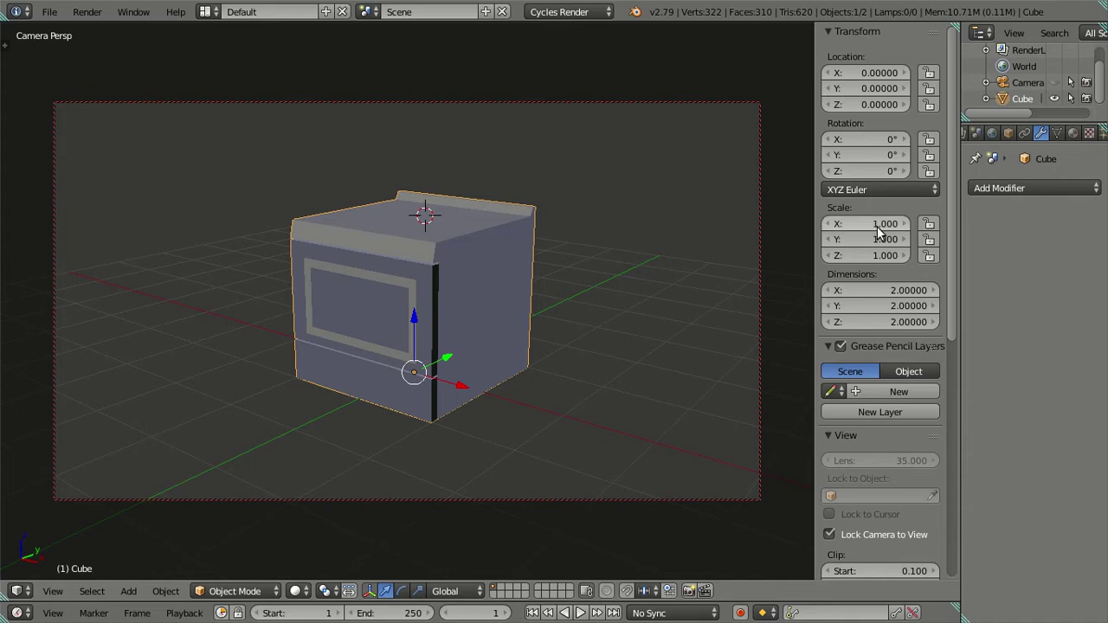
Try a vertical scale of 2 on the stove, then undo it
click(863, 250)
text(1.55)
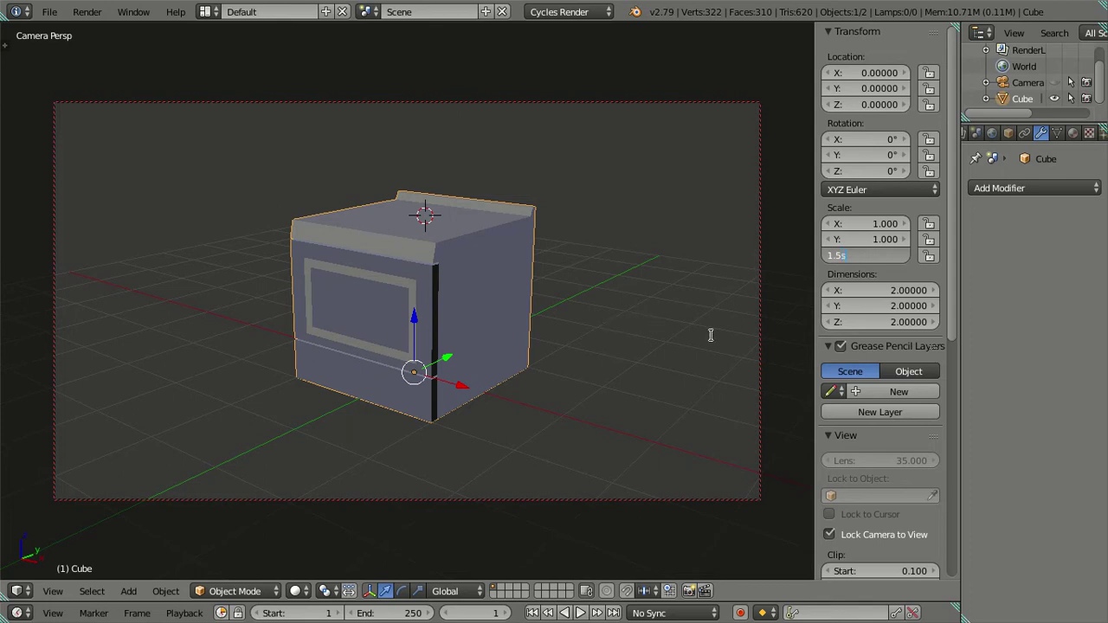
key(Escape)
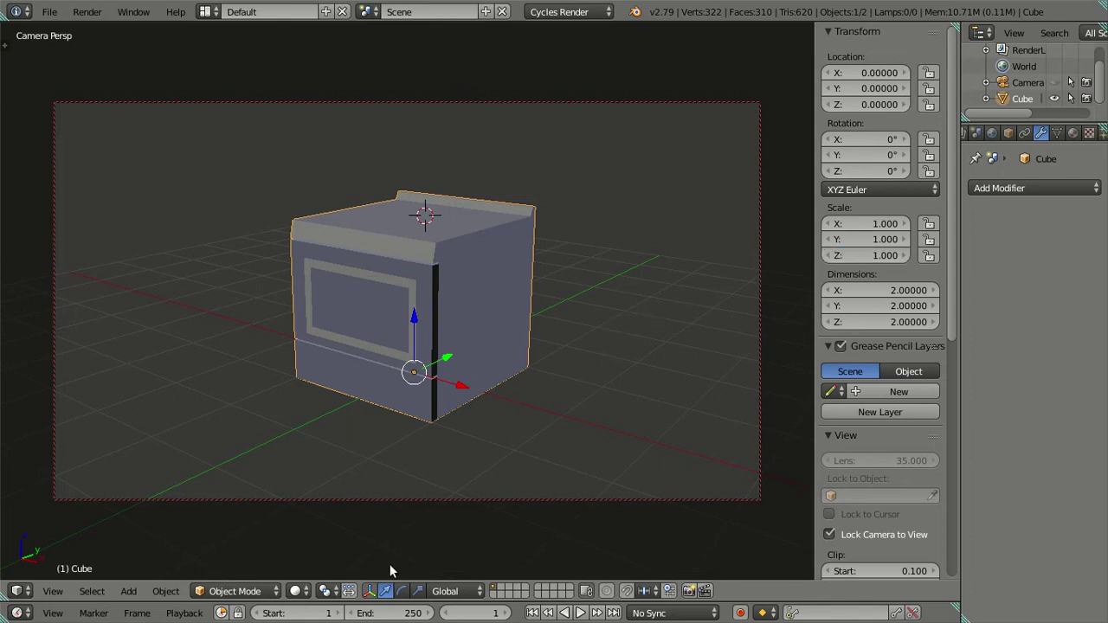
key(s)
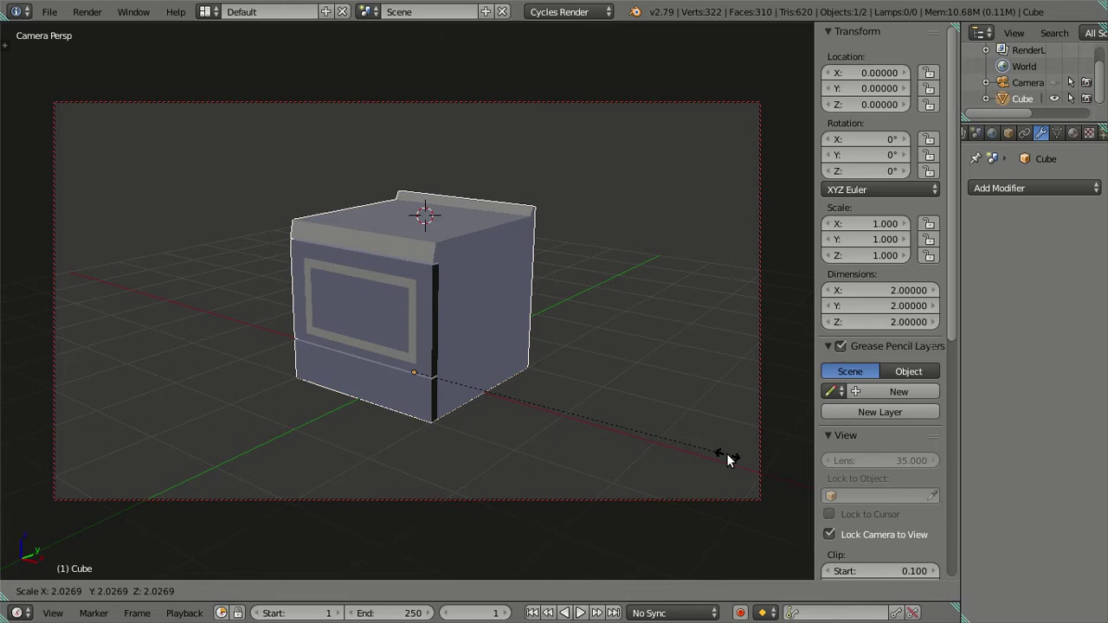
key(Escape)
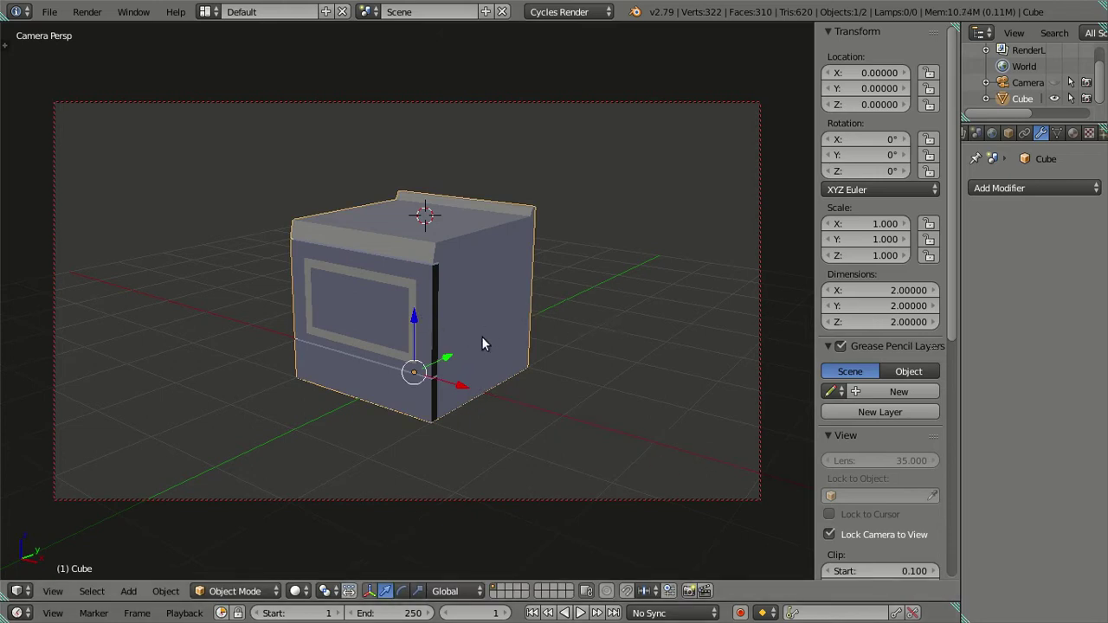
key(s)
key(Escape)
click(879, 255)
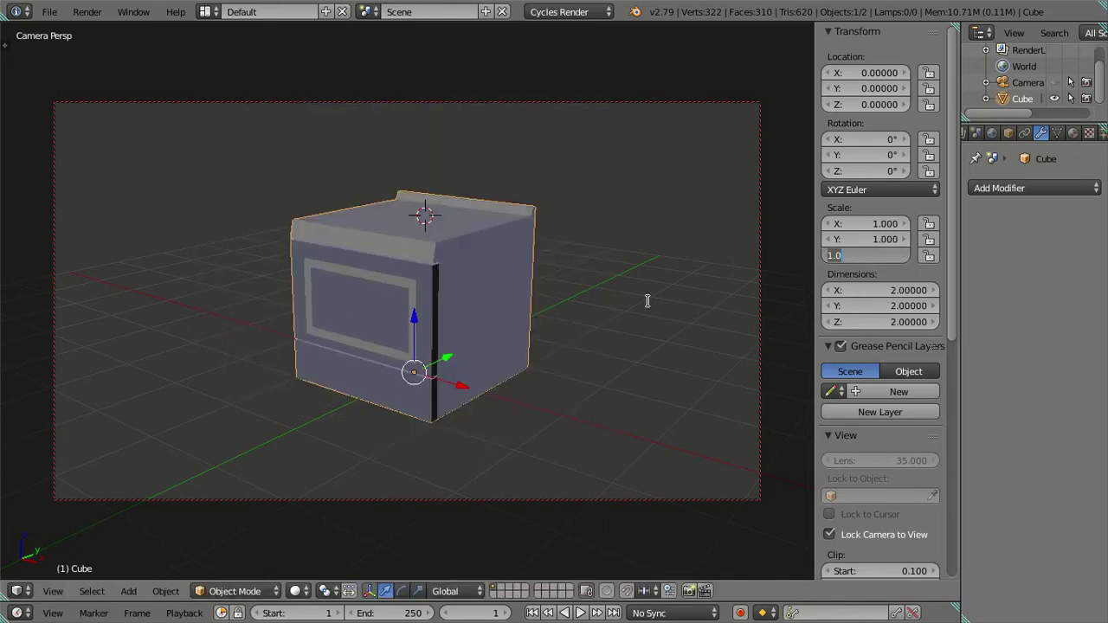
text(2)
key(Return)
scroll(641, 287, down, 4)
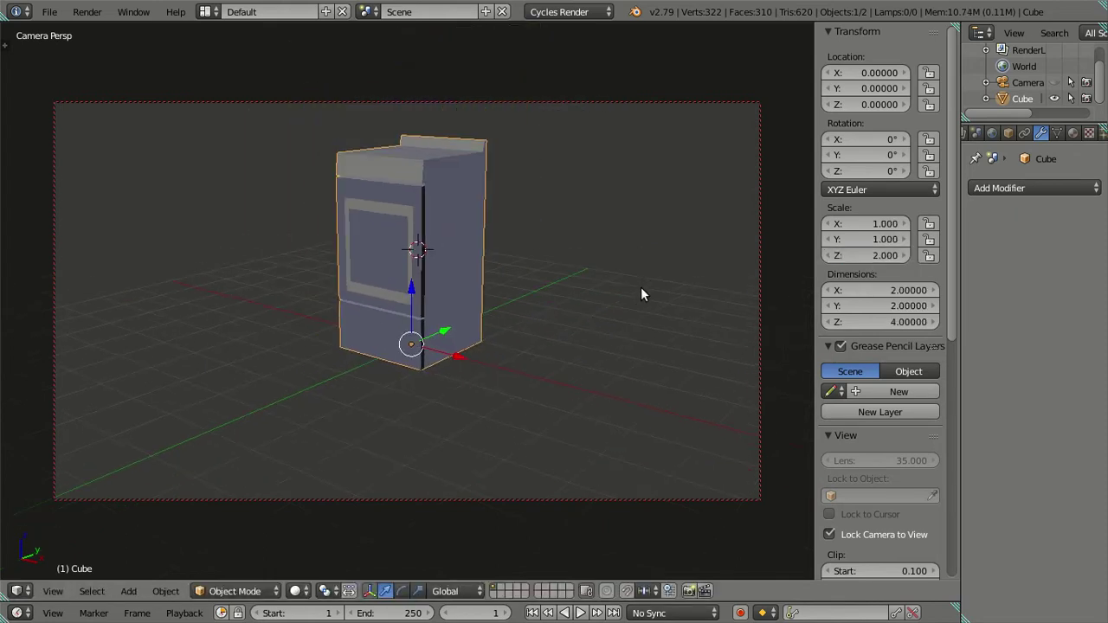
key(ctrl+z)
Set the stove's vertical scale to 1.2, try 1.5, then undo it
click(867, 257)
text(1.2)
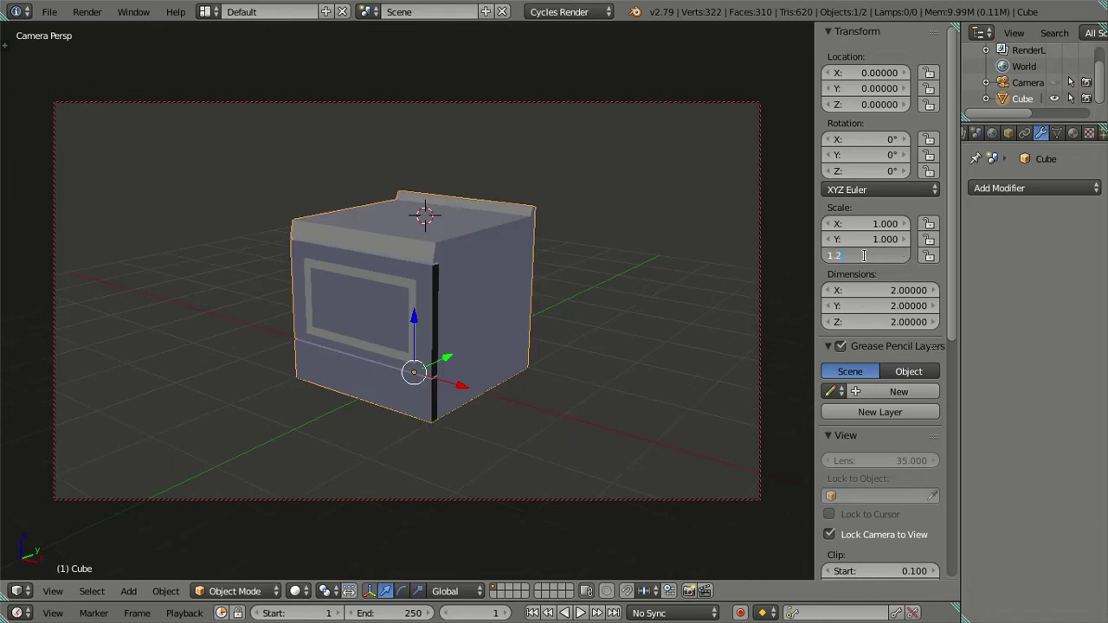
key(Return)
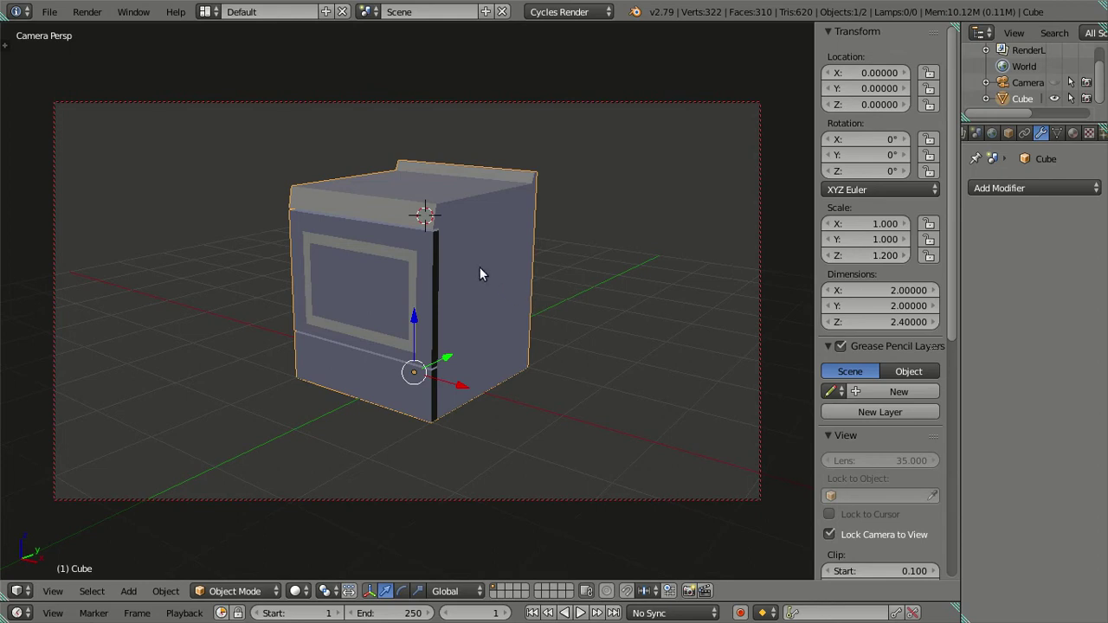
click(863, 255)
text(5)
key(Return)
mouse_move(798, 240)
middle_down()
mouse_move(457, 292)
mouse_move(514, 261)
mouse_move(502, 292)
mouse_move(483, 245)
mouse_move(539, 263)
mouse_move(420, 306)
mouse_move(342, 271)
mouse_move(413, 285)
mouse_move(393, 317)
mouse_move(552, 318)
middle_up()
key(ctrl+z)
key(ctrl+z)
key(ctrl+z)
Toggle Lock Camera to View, aim the camera at the stove front, and try 1.2 again
key(a)
click(828, 534)
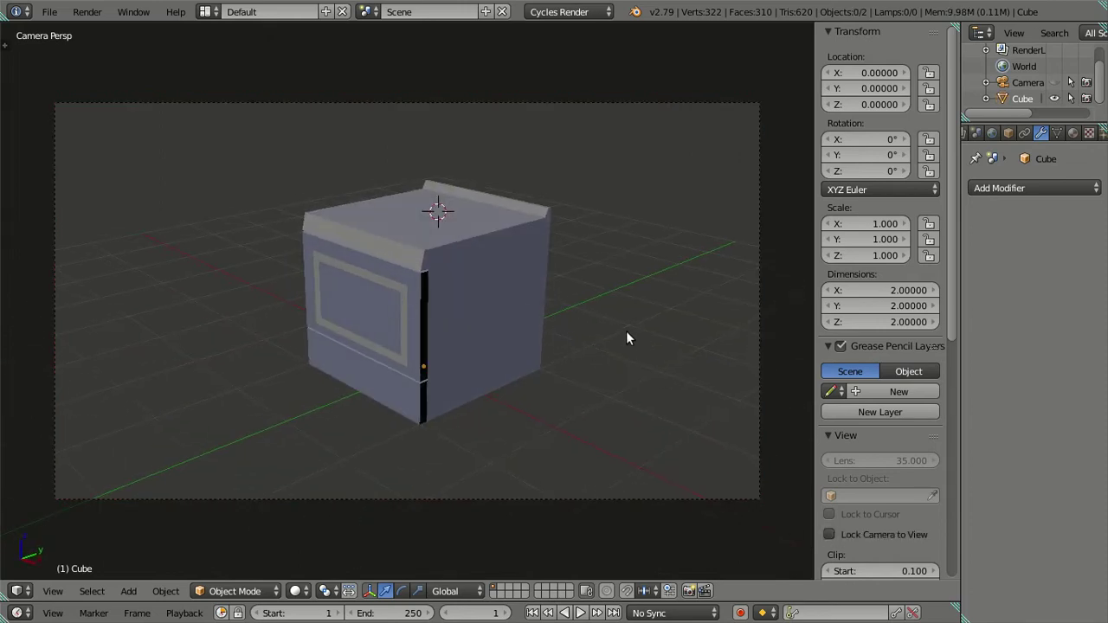
click(828, 534)
mouse_move(589, 390)
middle_down()
mouse_move(543, 378)
mouse_move(513, 337)
mouse_move(552, 336)
mouse_move(511, 329)
middle_up()
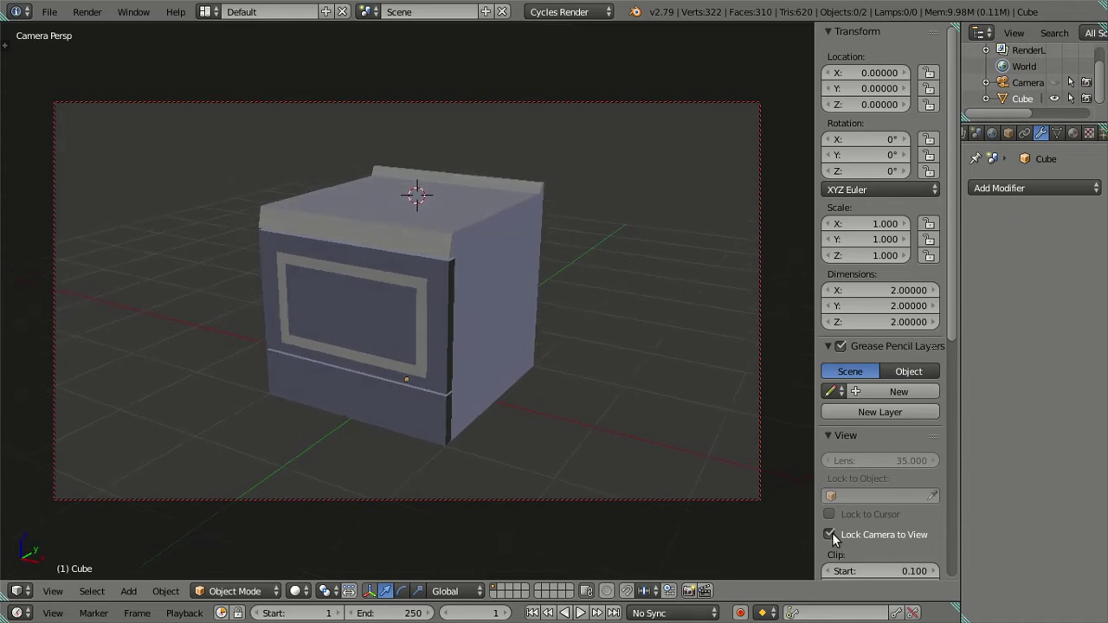
click(862, 255)
text(2)
key(Return)
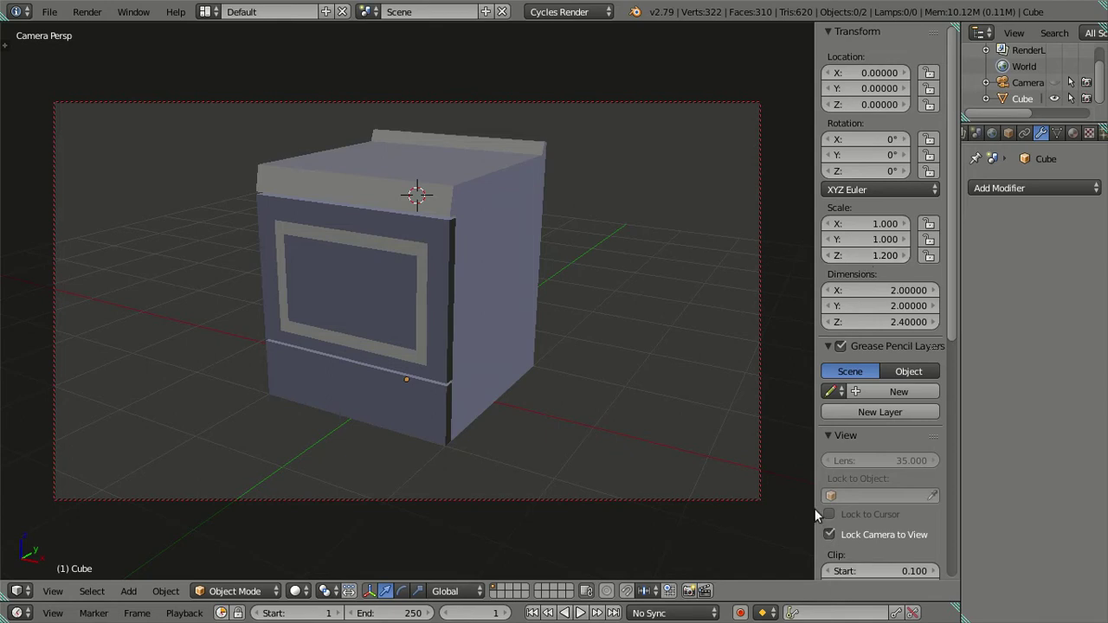
key(ctrl+z)
Frame an elevated three-quarter camera shot and switch off Lock Camera to View
mouse_move(673, 380)
middle_down()
mouse_move(633, 344)
mouse_move(545, 349)
mouse_move(577, 373)
mouse_move(454, 333)
mouse_move(470, 325)
middle_up()
scroll(481, 337, up, 1)
scroll(481, 337, down, 1)
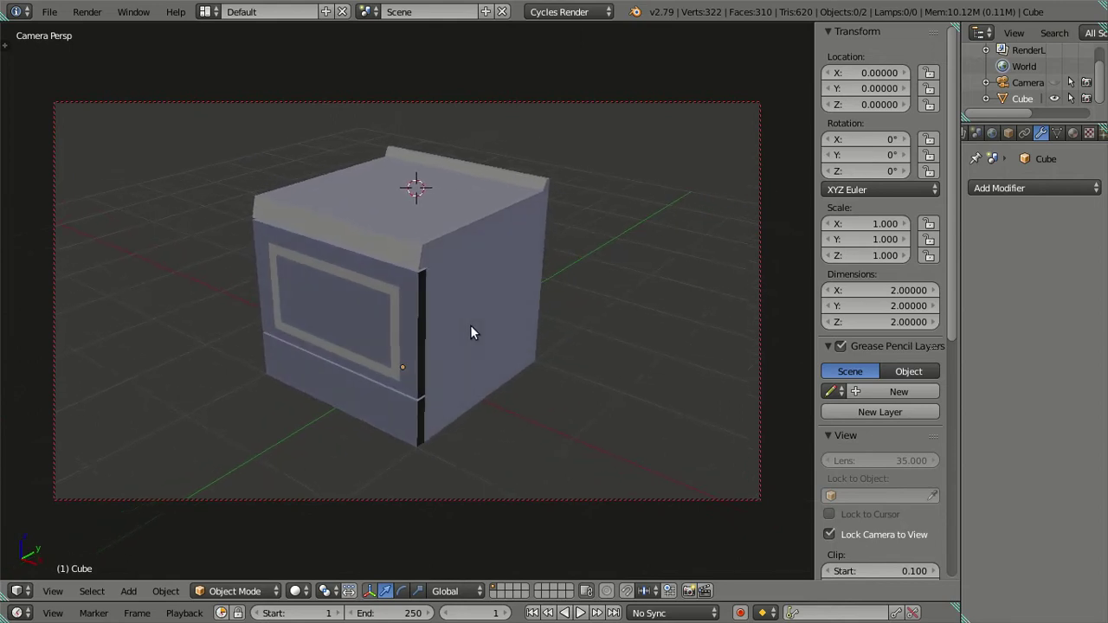
click(828, 534)
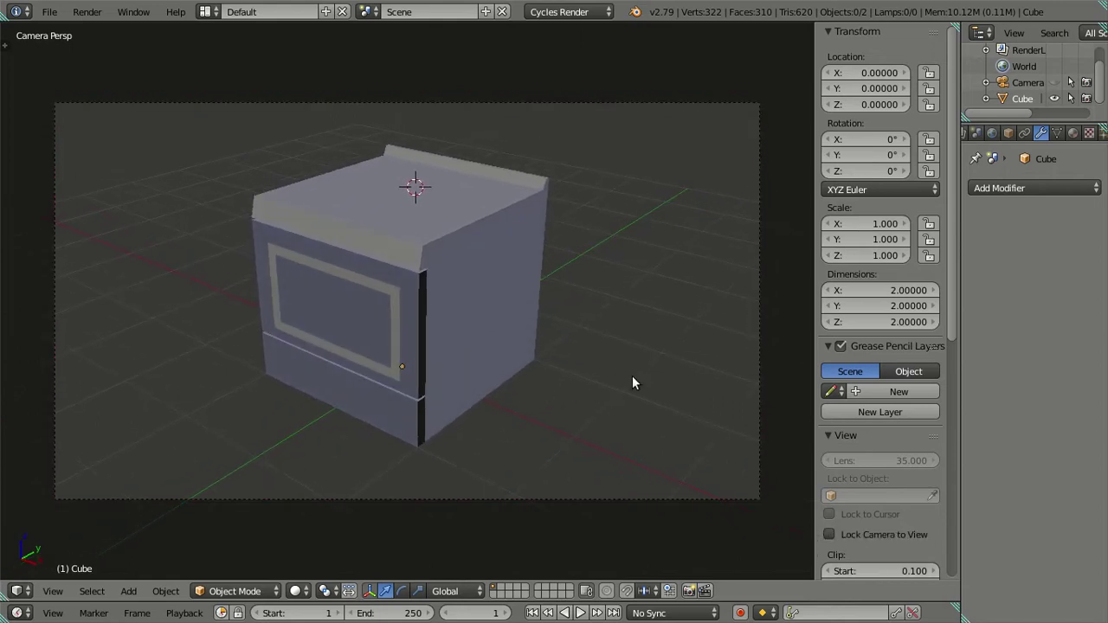
Hide the sidebar, leave the camera view, and orbit to a near-frontal stove view
key(n)
key(b)
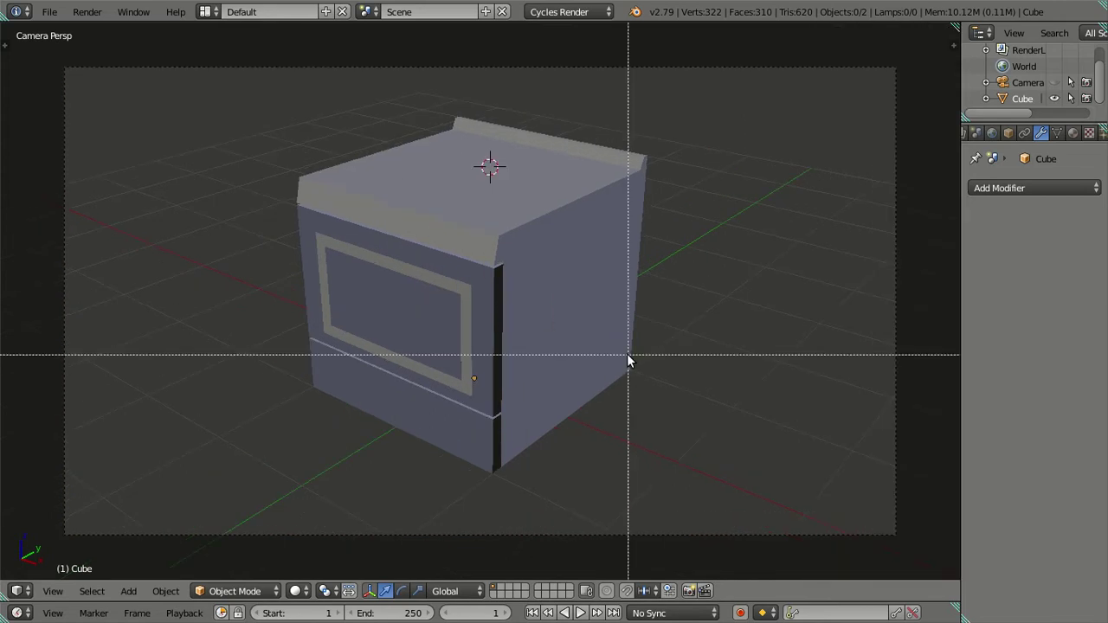
key(n)
key(KP_0)
scroll(494, 305, up, 4)
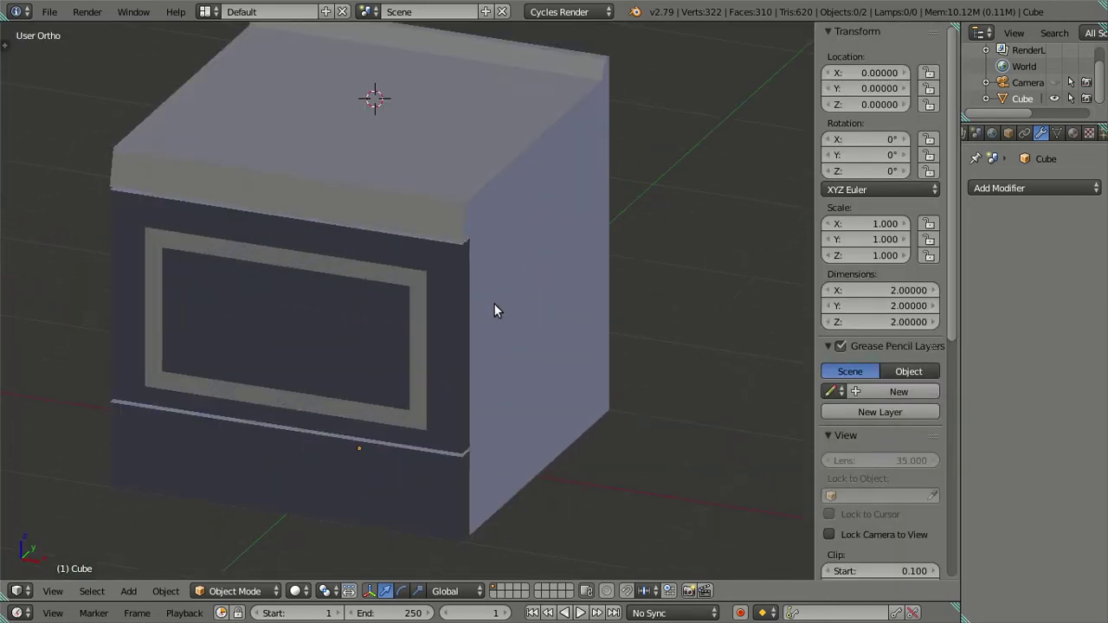
mouse_move(496, 289)
middle_down()
mouse_move(513, 307)
mouse_move(533, 287)
mouse_move(520, 228)
mouse_move(457, 228)
mouse_move(417, 321)
mouse_move(200, 280)
mouse_move(230, 372)
middle_up()
Enter Edit Mode, reveal all hidden geometry with Alt+H, and deselect everything
key(Tab)
scroll(472, 257, up, 2)
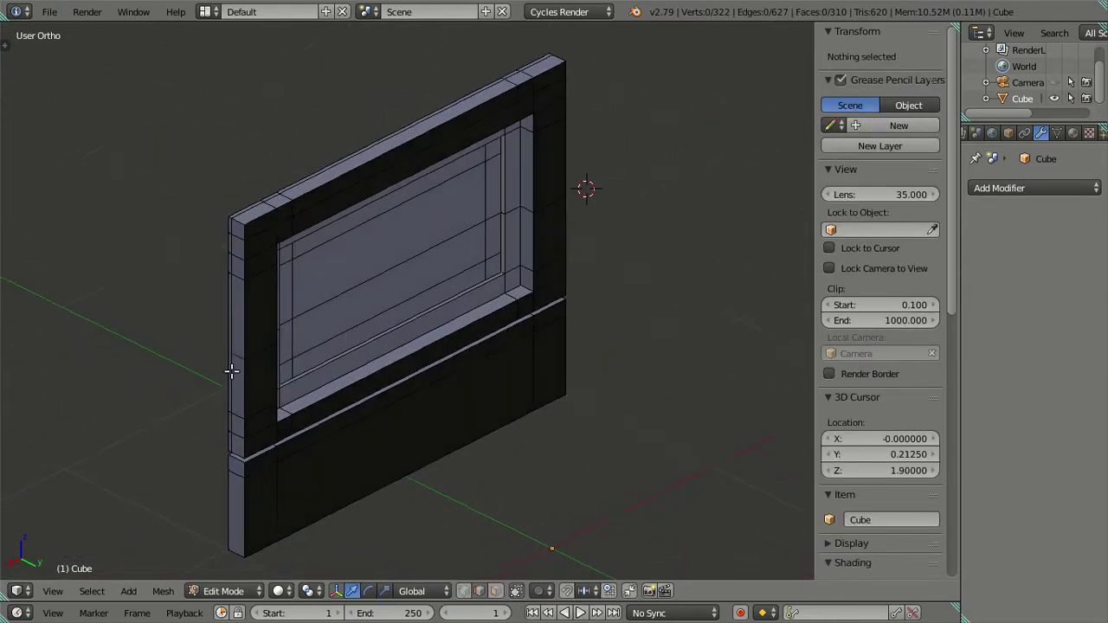
scroll(427, 333, up, 3)
mouse_move(427, 333)
middle_down()
mouse_move(424, 304)
mouse_move(455, 321)
mouse_move(425, 304)
middle_up()
scroll(455, 320, down, 3)
scroll(425, 304, down, 2)
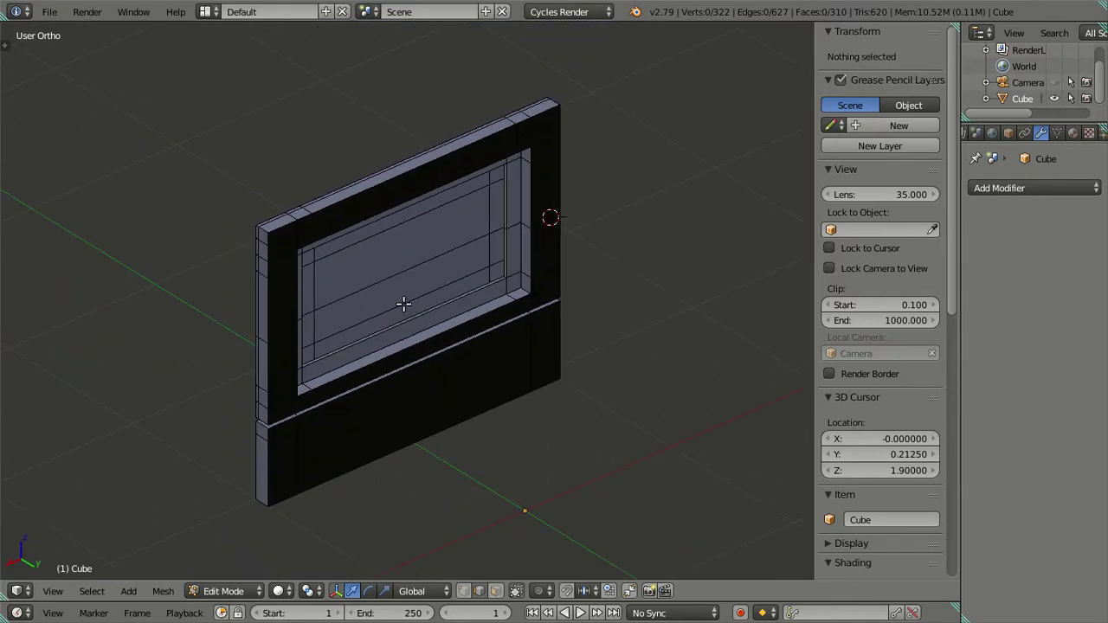
key(alt+h)
key(a)
mouse_move(248, 304)
middle_down()
mouse_move(391, 268)
mouse_move(311, 266)
middle_up()
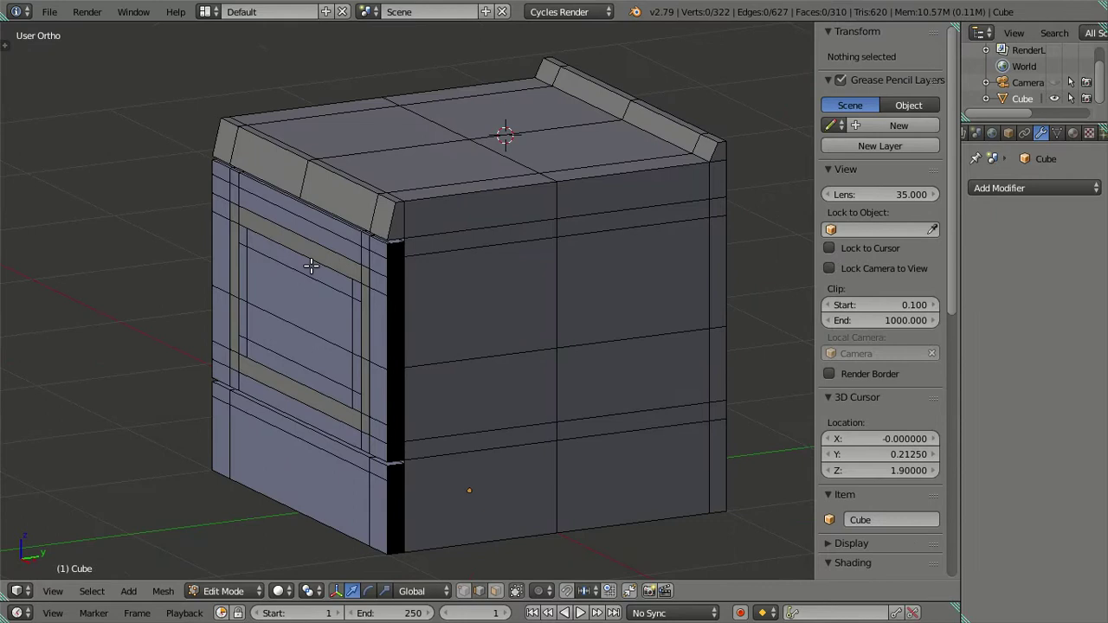
Select the window panel and its frame, then clear the selection
right_click(311, 266)
key(l)
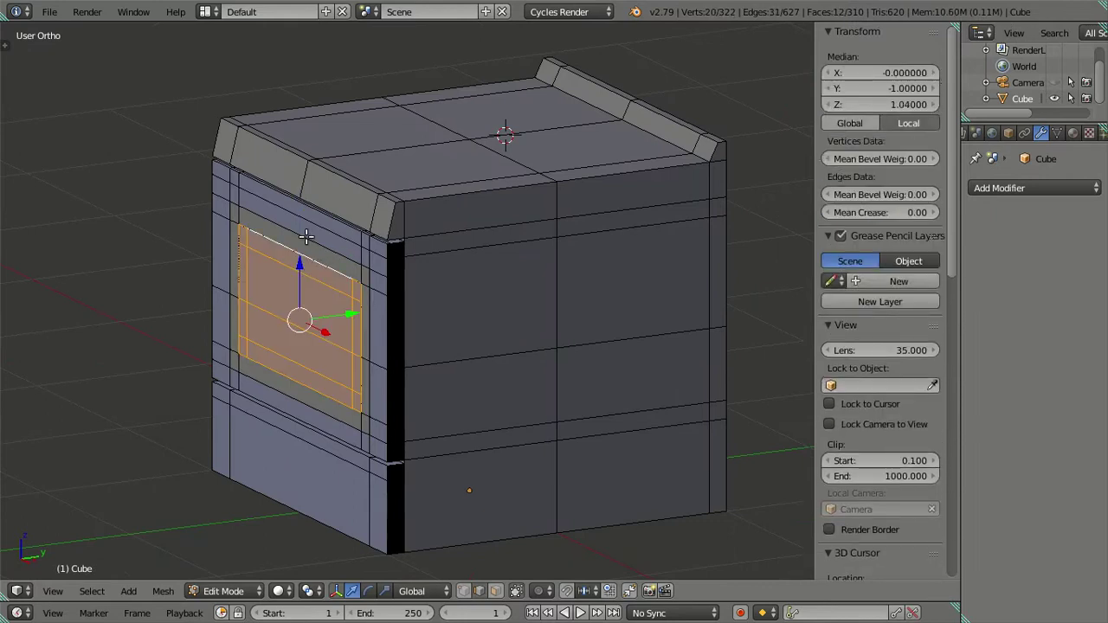
key(l)
scroll(274, 236, up, 3)
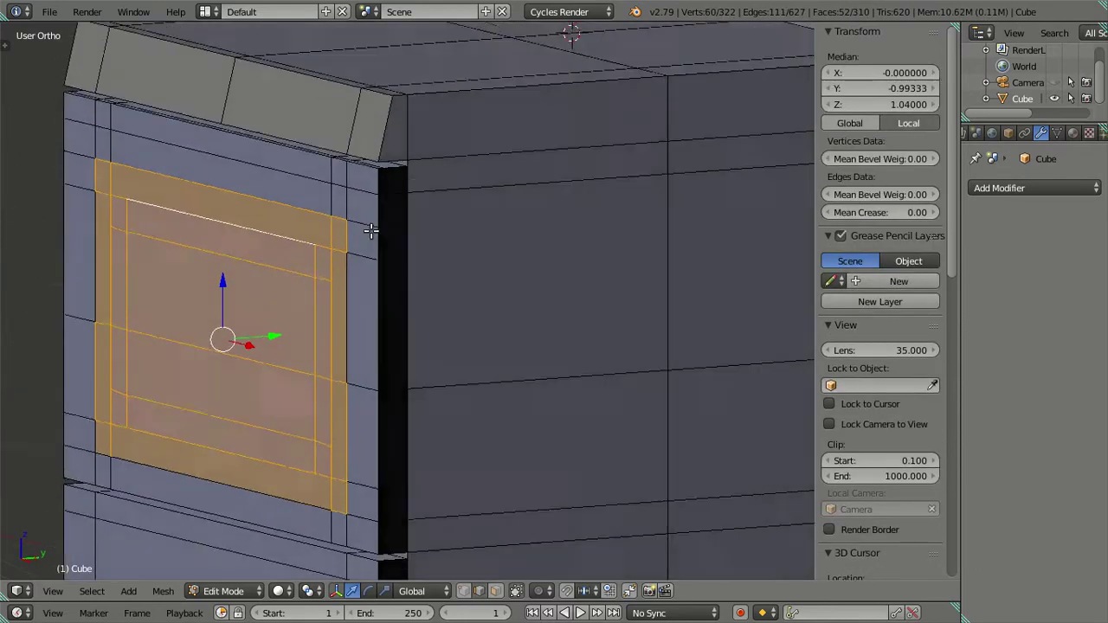
key(a)
Select the window panel, frame and lower drawer section, and flip their normals
right_click(302, 262)
key(l)
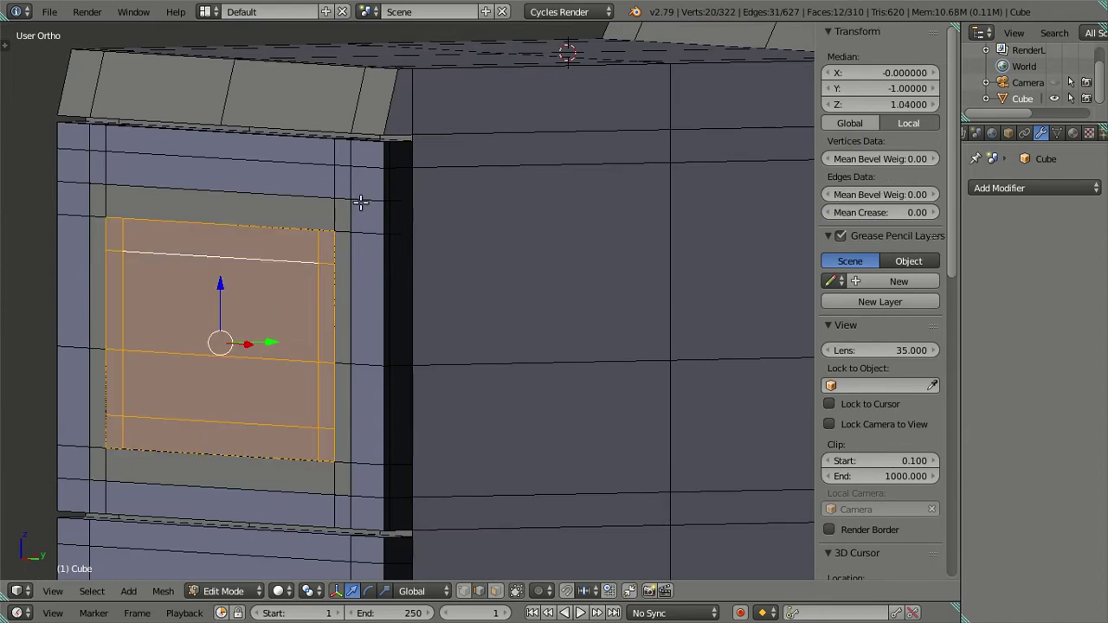
key(l)
scroll(517, 332, down, 2)
scroll(517, 331, down, 2)
middle_drag(517, 332, 295, 504)
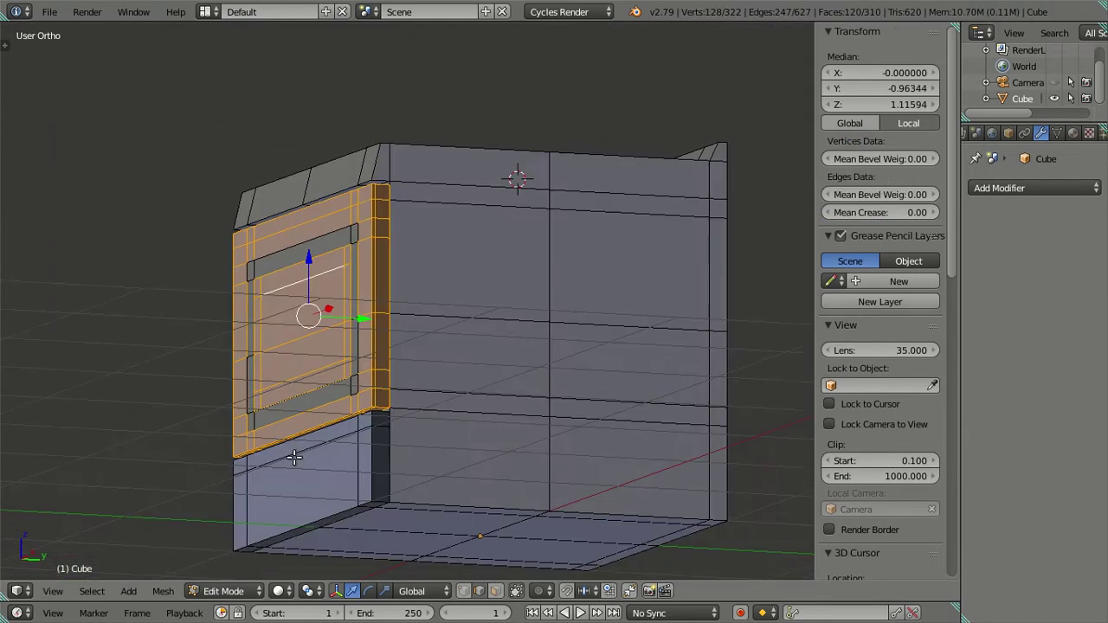
key(l)
key(ctrl+f)
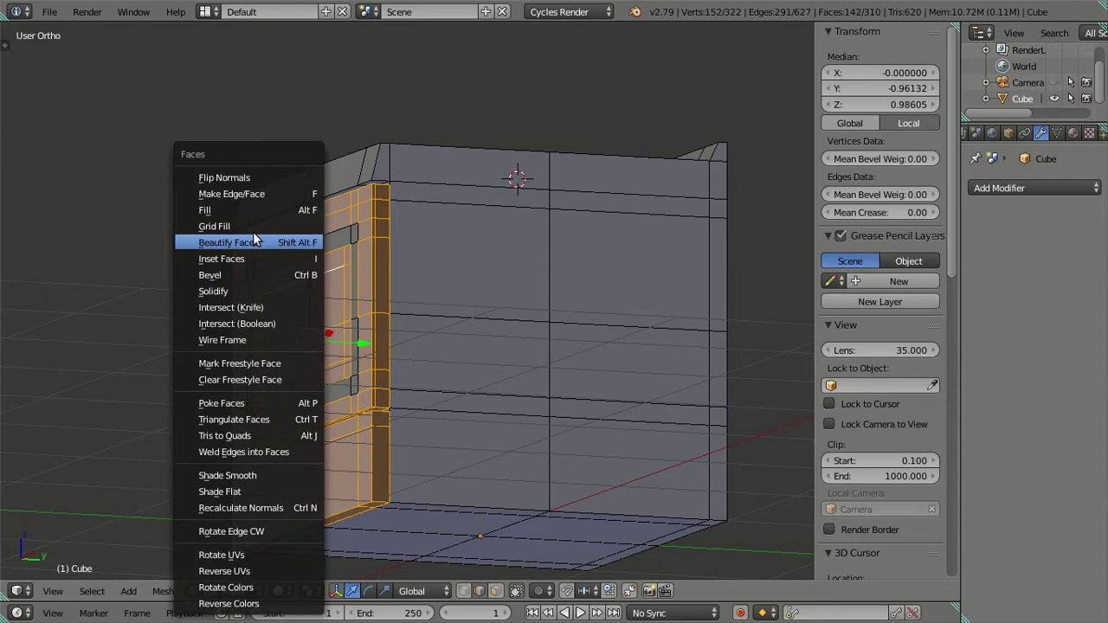
click(250, 179)
Grow a new selection from the window panel across the upper and lower front sections
key(a)
middle_drag(291, 282, 336, 351)
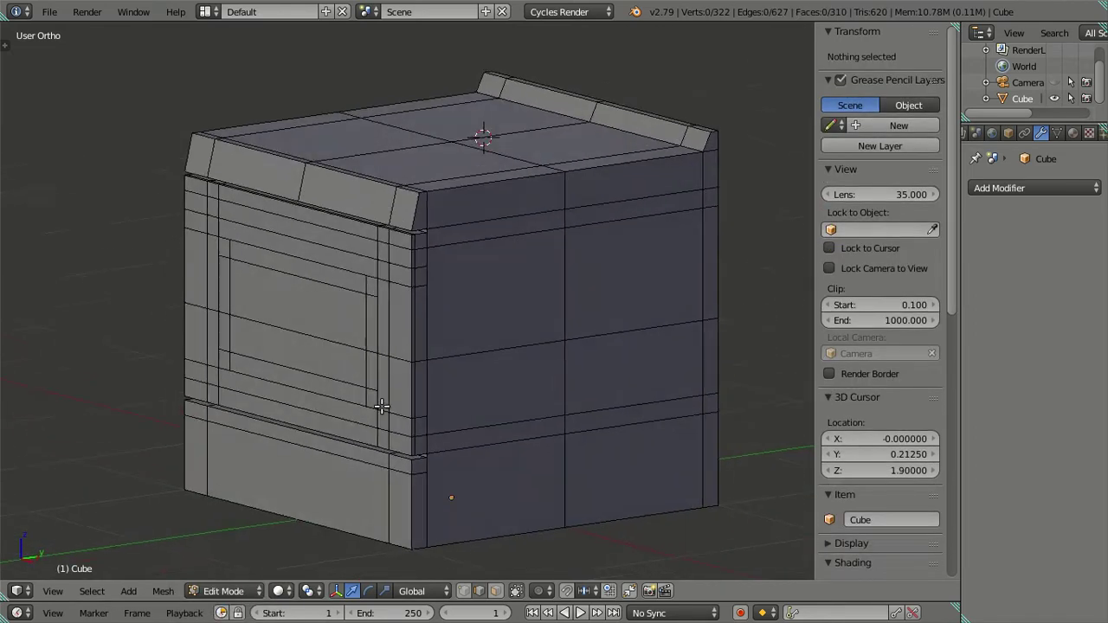
right_click(322, 339)
key(l)
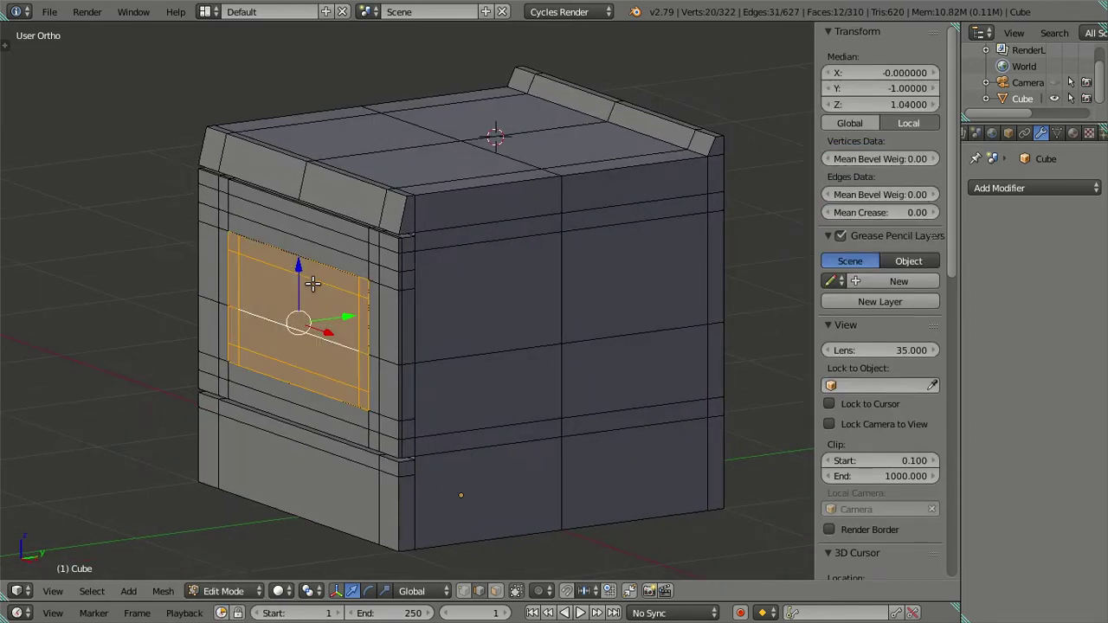
key(ctrl+KP_Add)
key(l)
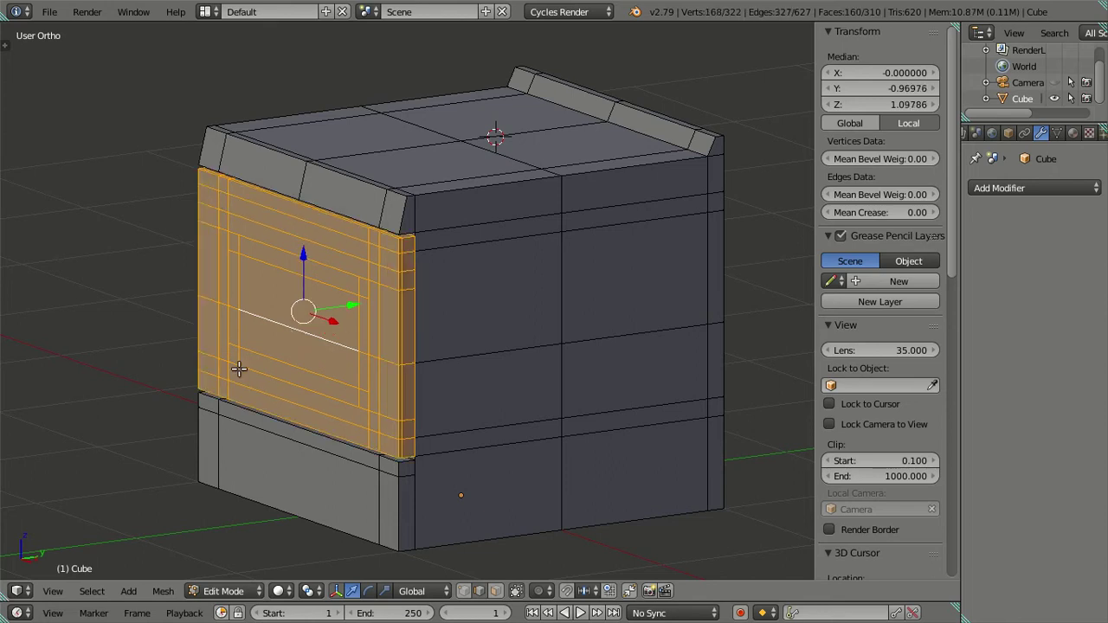
key(l)
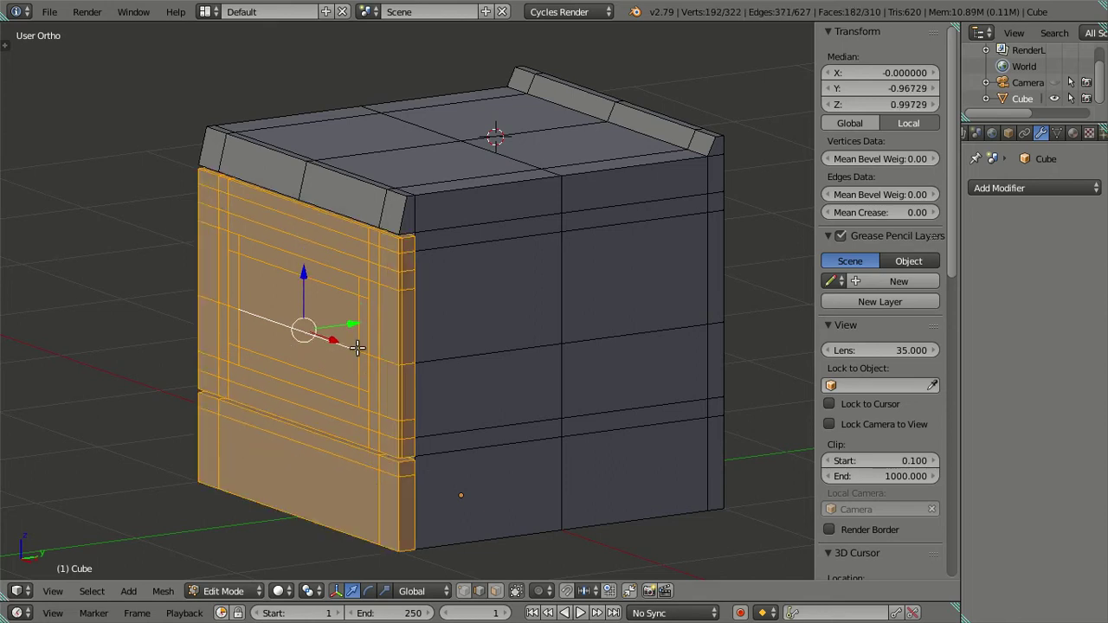
right_click(574, 165)
right_click(506, 234)
Hide the connected top and side geometry and switch to a front view
key(l)
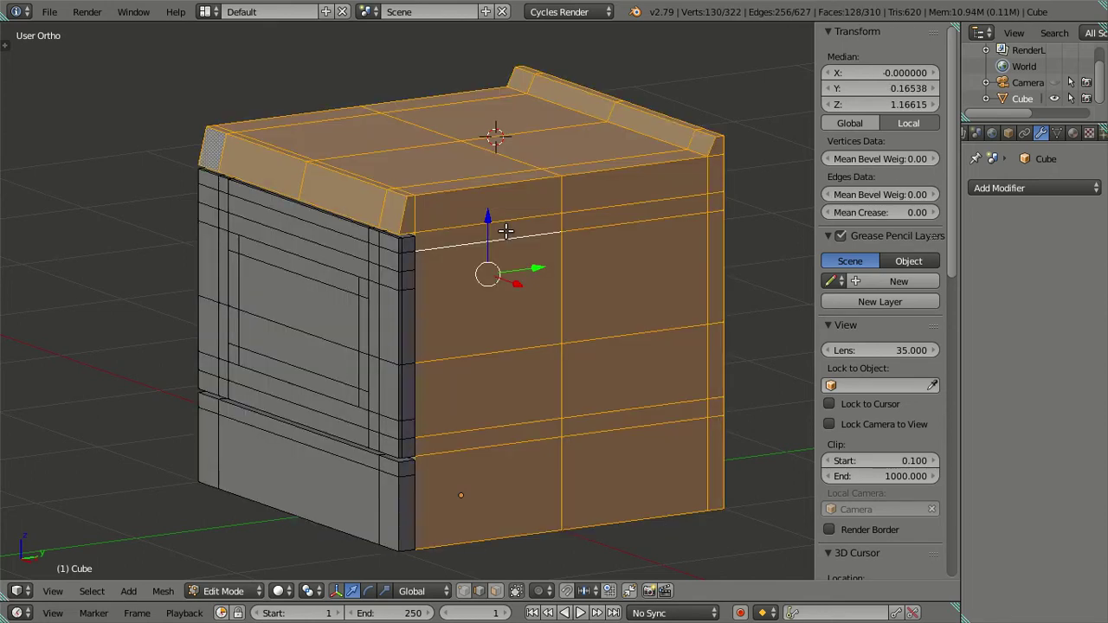
key(h)
middle_drag(425, 240, 566, 243)
scroll(461, 294, up, 3)
key(KP_1)
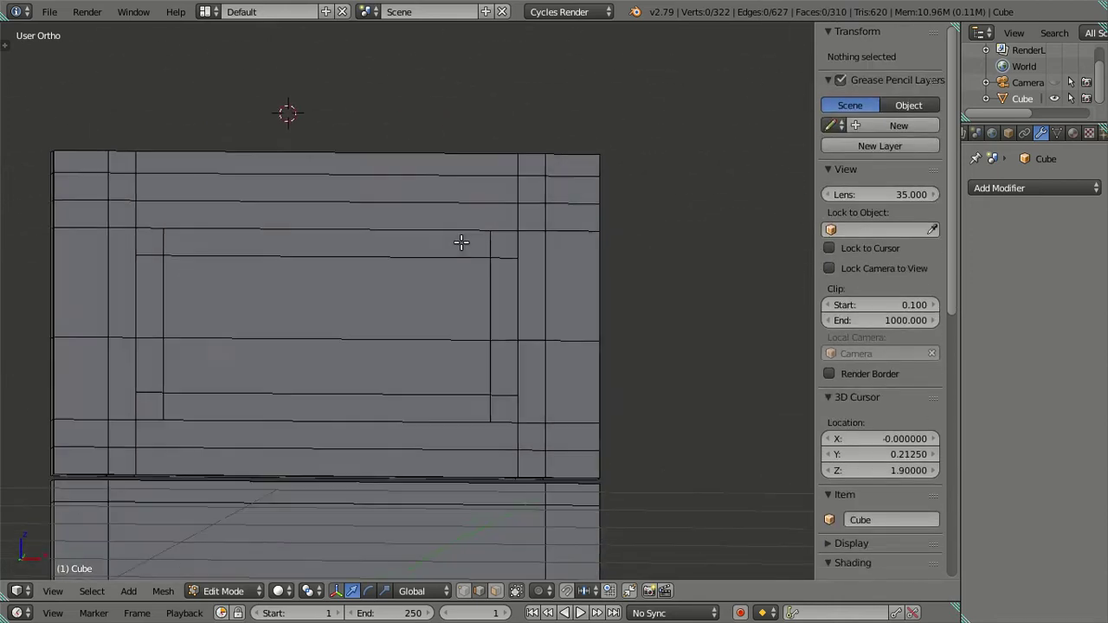
scroll(454, 243, up, 3)
In wireframe, dissolve the unwanted horizontal edge loop, then return to solid shading
key(z)
scroll(454, 240, down, 1)
scroll(467, 227, down, 1)
scroll(432, 252, up, 1)
scroll(373, 260, up, 1)
alt+right_click(346, 246)
key(x)
click(454, 262)
scroll(513, 365, down, 3)
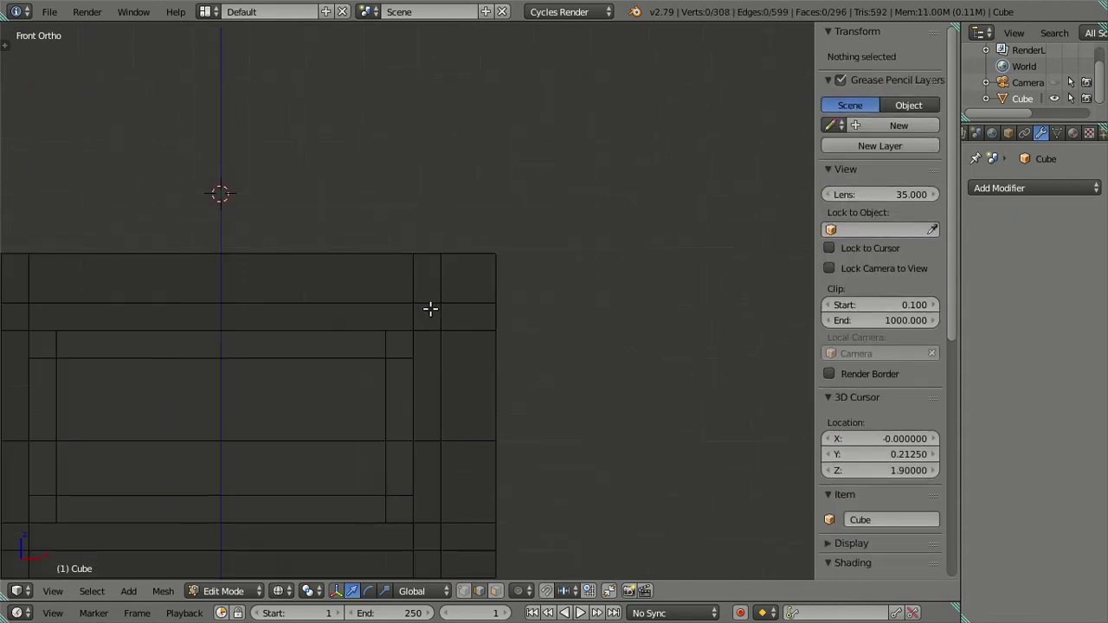
key(z)
scroll(427, 322, down, 2)
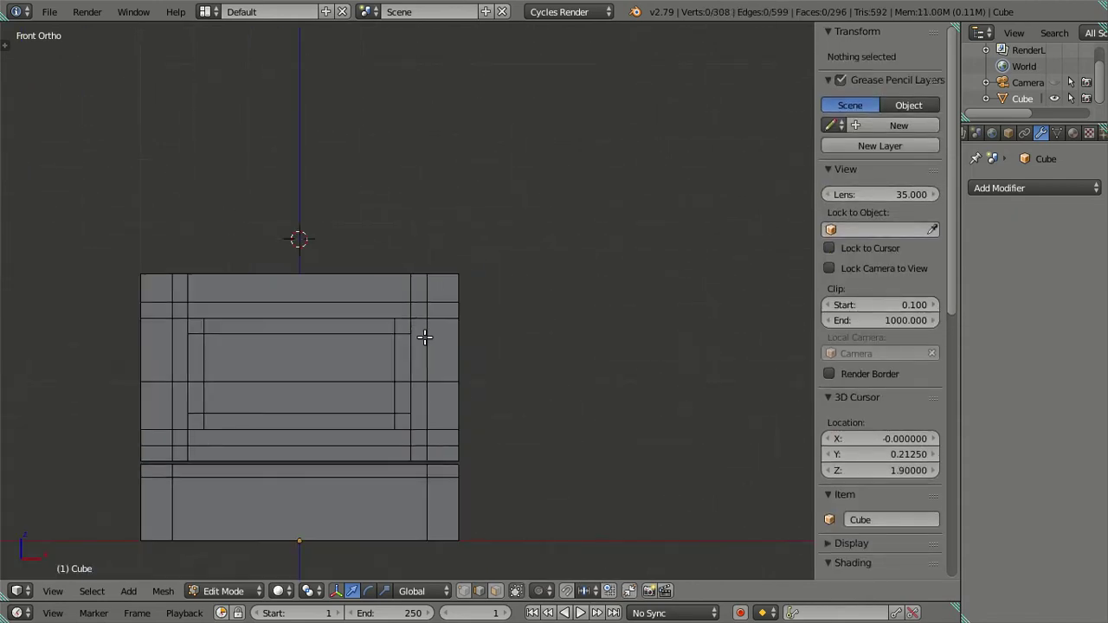
Select the panel's outer frame ring, then clear and undo that selection
key(KP_8)
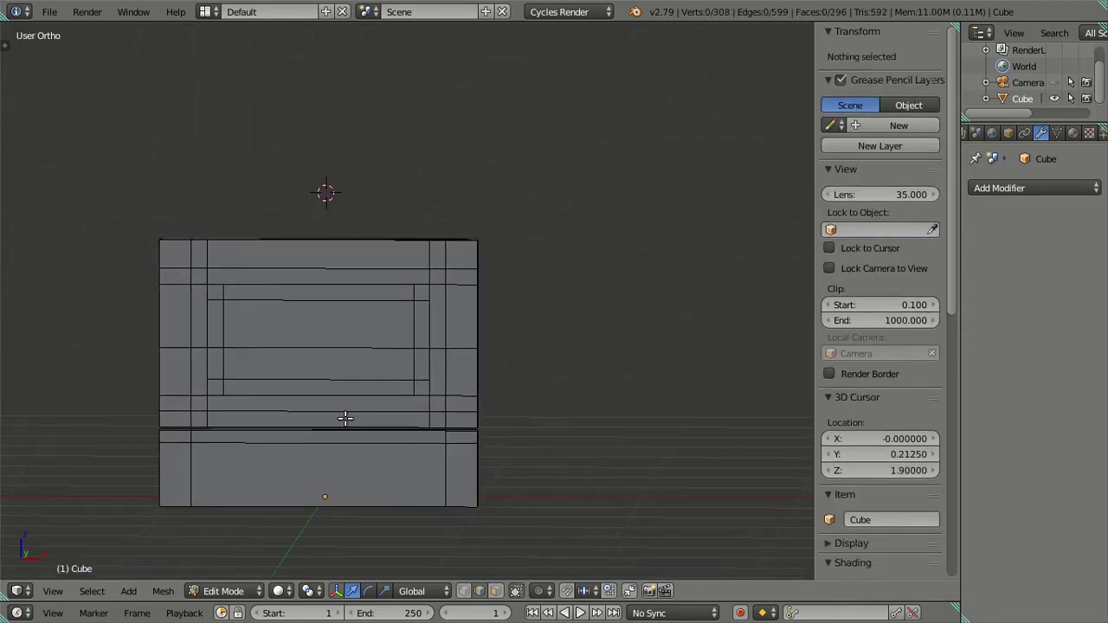
middle_drag(426, 384, 364, 337)
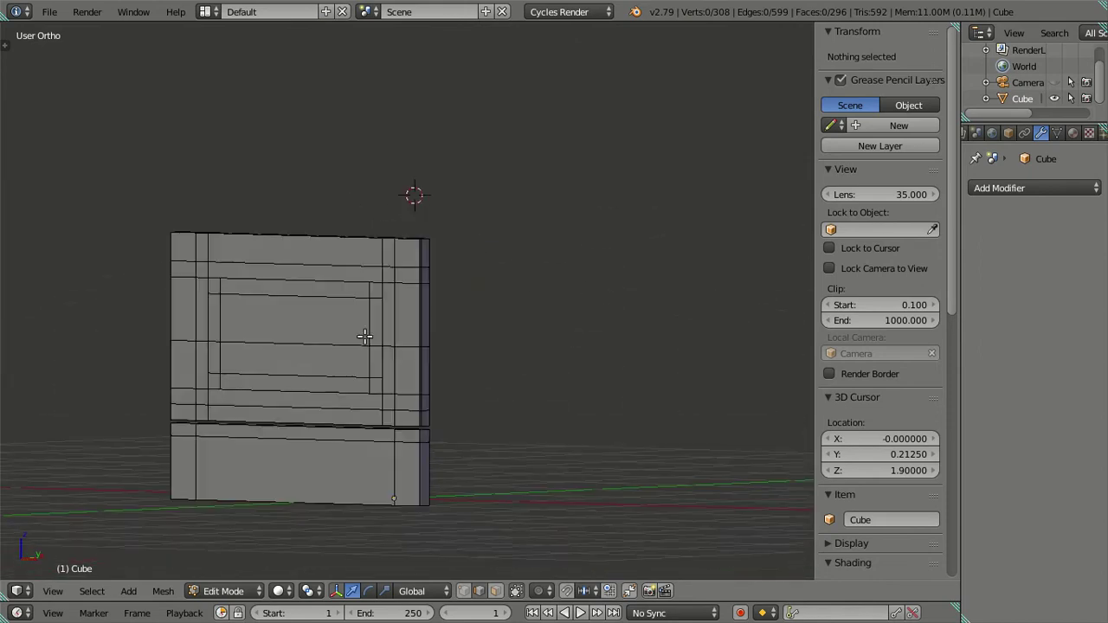
right_click(404, 255)
key(ctrl+l)
scroll(400, 260, up, 3)
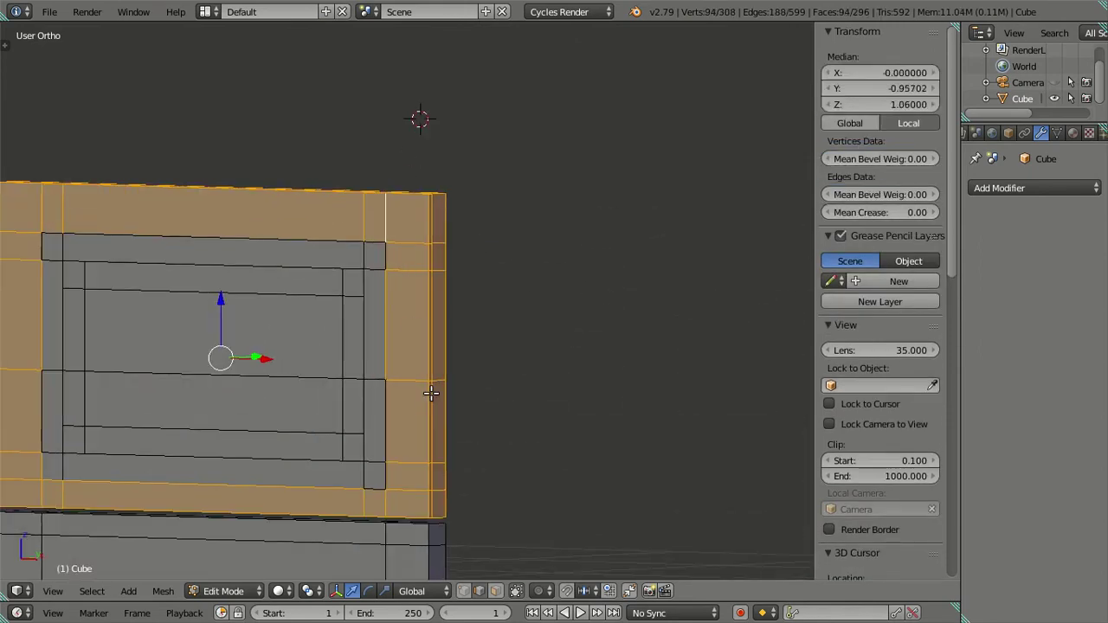
middle_drag(303, 267, 396, 267)
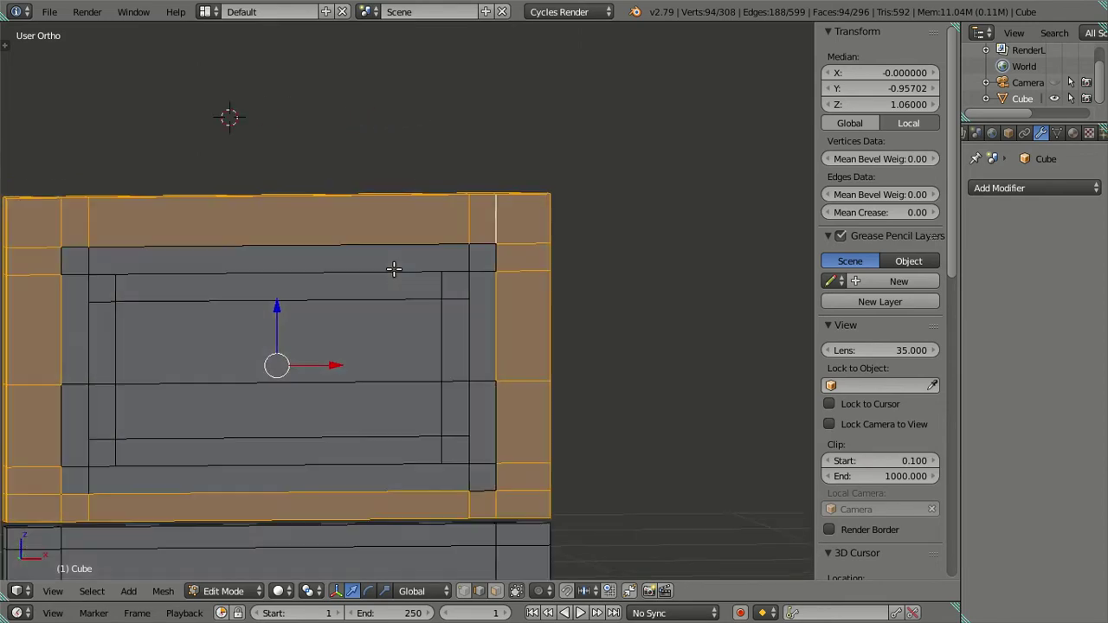
key(a)
key(ctrl+z)
Add a horizontal loop cut near the panel's top edge and inspect it
right_click(511, 236)
key(ctrl+r)
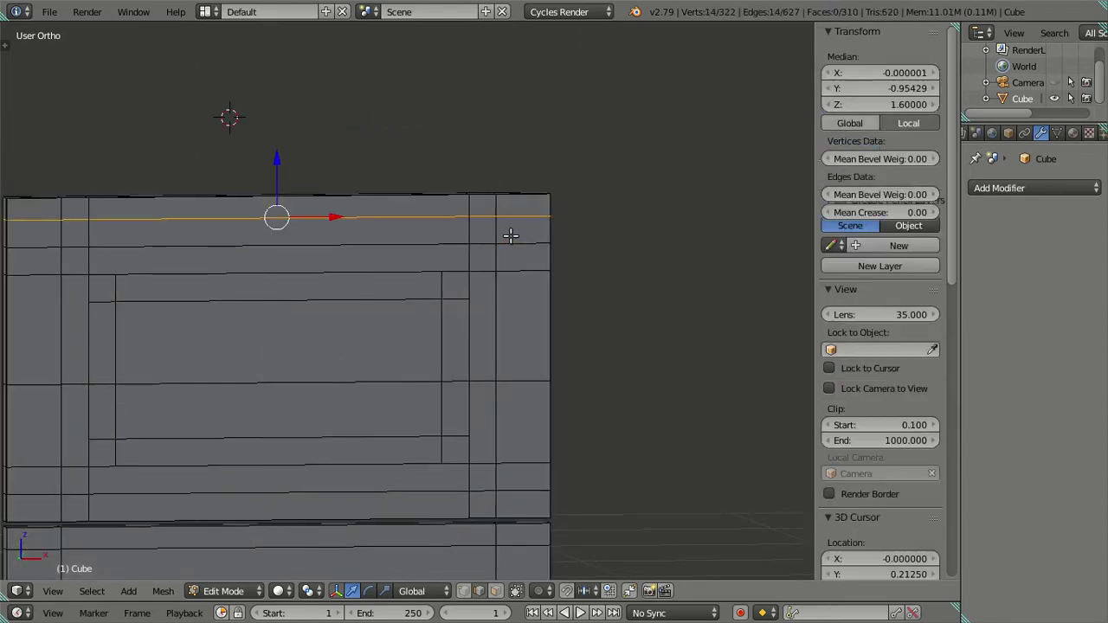
click(540, 257)
mouse_move(444, 333)
middle_down()
mouse_move(566, 272)
mouse_move(482, 292)
mouse_move(507, 309)
mouse_move(700, 297)
middle_up()
mouse_move(637, 278)
middle_down()
mouse_move(646, 267)
mouse_move(649, 297)
mouse_move(367, 279)
middle_up()
In Edit Mode, select the inner window panel as a linked piece
key(Tab)
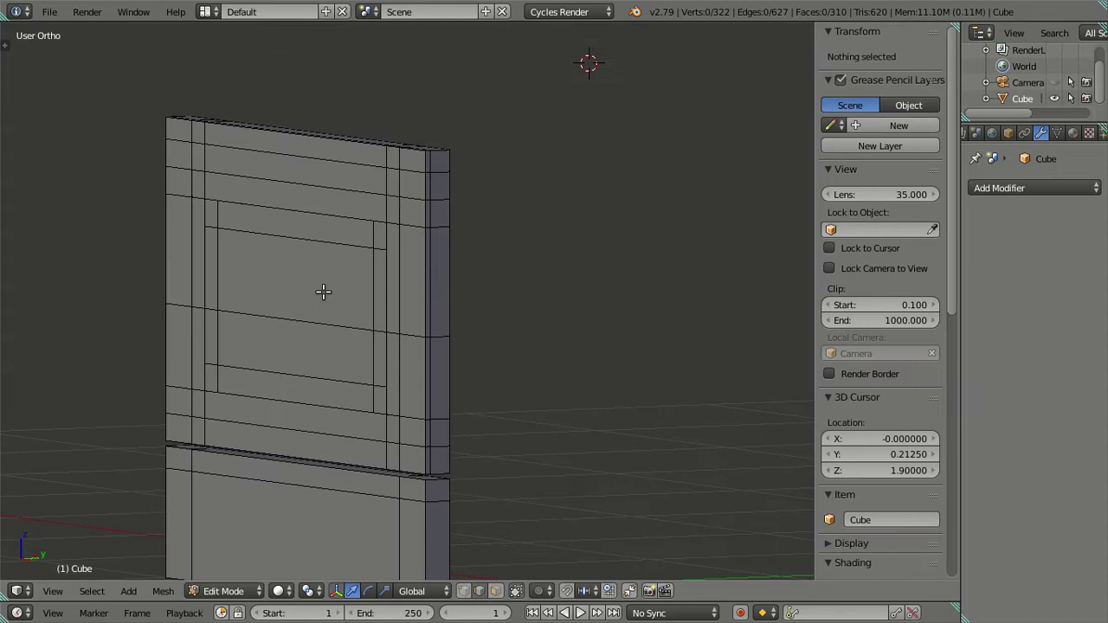
right_click(322, 236)
right_click(382, 310)
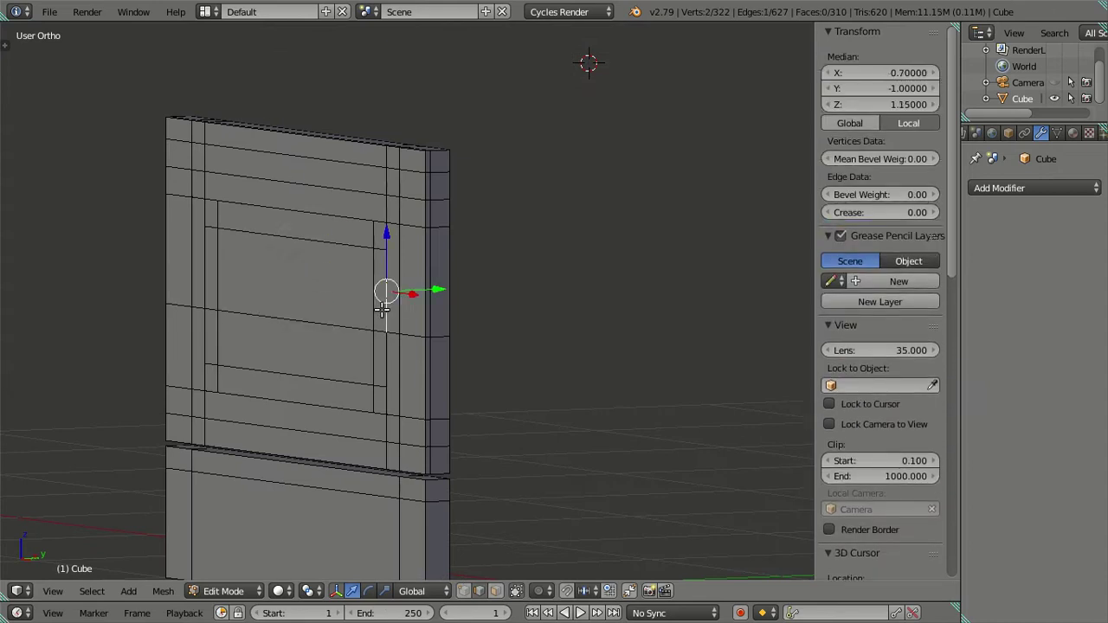
key(ctrl+l)
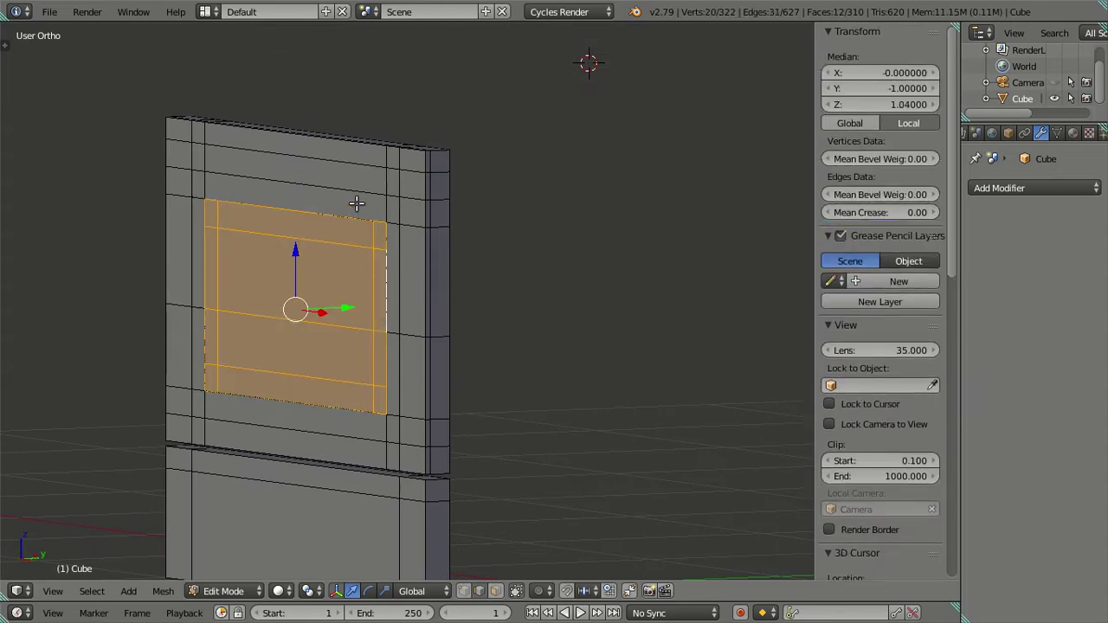
right_click(358, 205)
right_click(208, 212)
key(ctrl+l)
Select the surrounding frame ring and flip its face normals
right_click(201, 183)
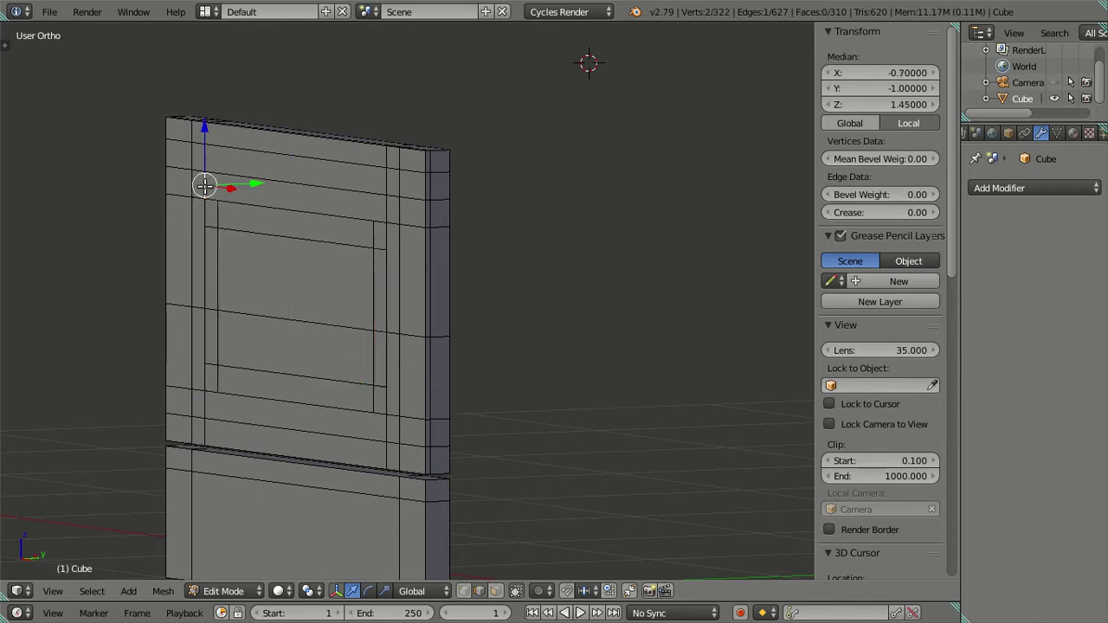
key(ctrl+l)
key(ctrl+f)
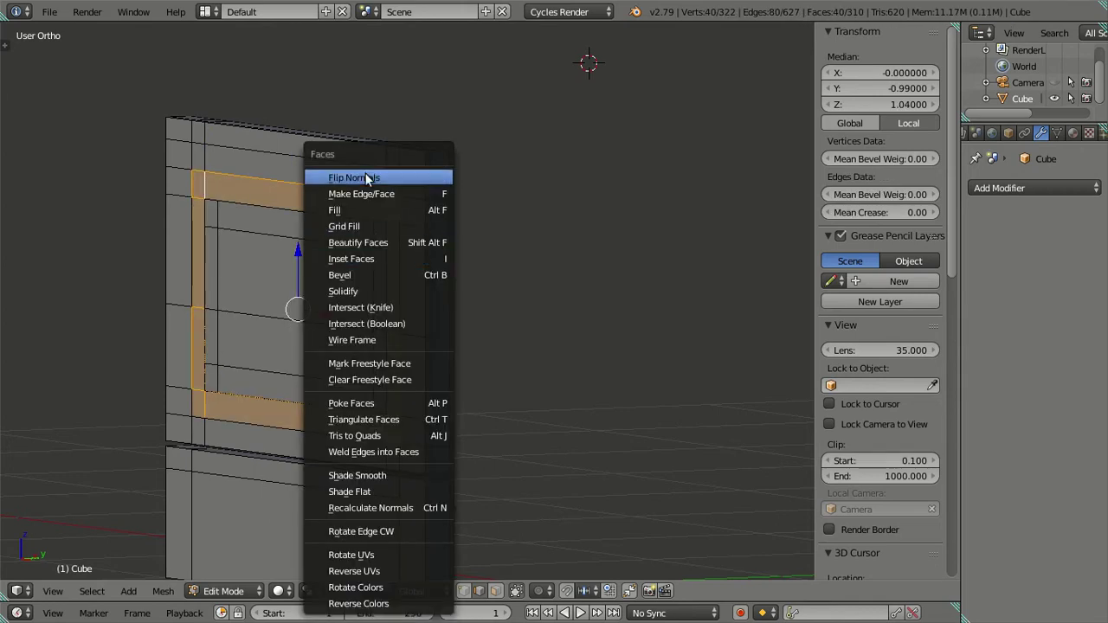
click(365, 172)
Check the flipped frame in Object Mode, then return to Edit Mode front view
key(Tab)
scroll(348, 258, up, 3)
mouse_move(348, 257)
middle_down()
mouse_move(522, 238)
mouse_move(439, 262)
mouse_move(404, 247)
middle_up()
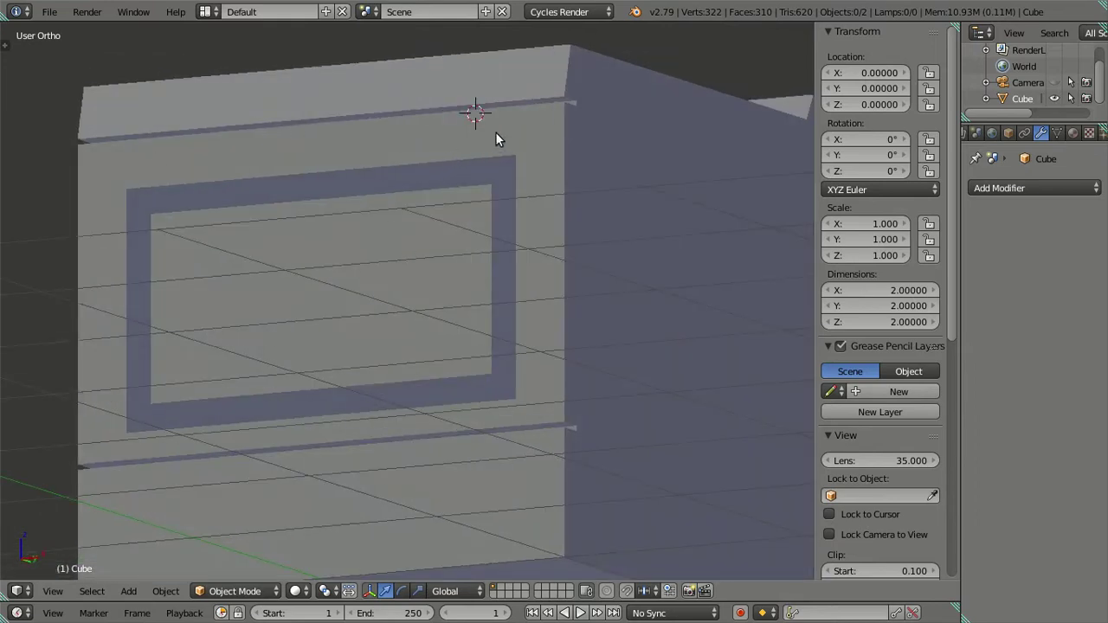
key(Tab)
mouse_move(496, 132)
middle_down()
mouse_move(505, 185)
mouse_move(544, 193)
middle_up()
Dissolve the edge loop near the top, undo it, and orbit to an angled view
alt+right_click(514, 158)
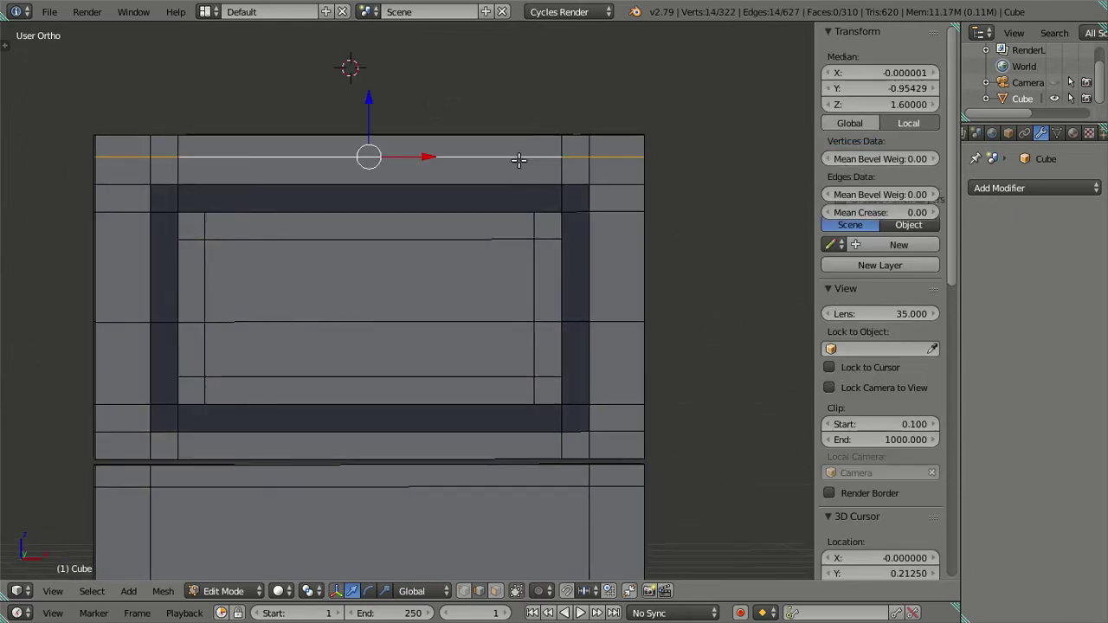
key(x)
click(594, 199)
key(ctrl+z)
key(ctrl+z)
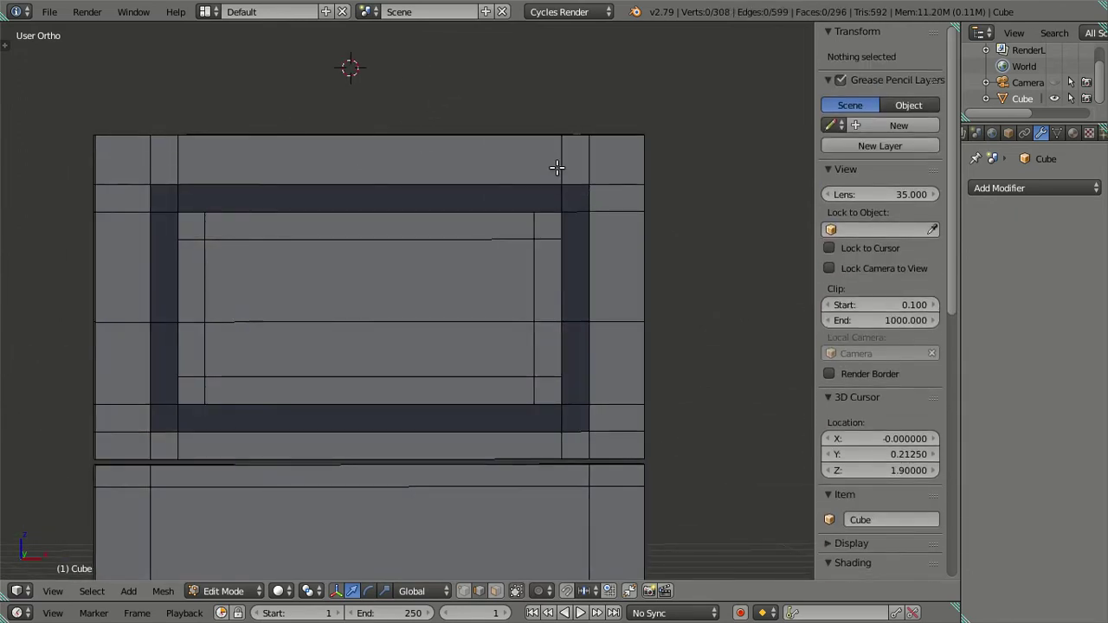
mouse_move(434, 209)
middle_down()
mouse_move(384, 250)
mouse_move(364, 230)
mouse_move(427, 233)
middle_up()
scroll(428, 233, up, 2)
scroll(482, 198, up, 2)
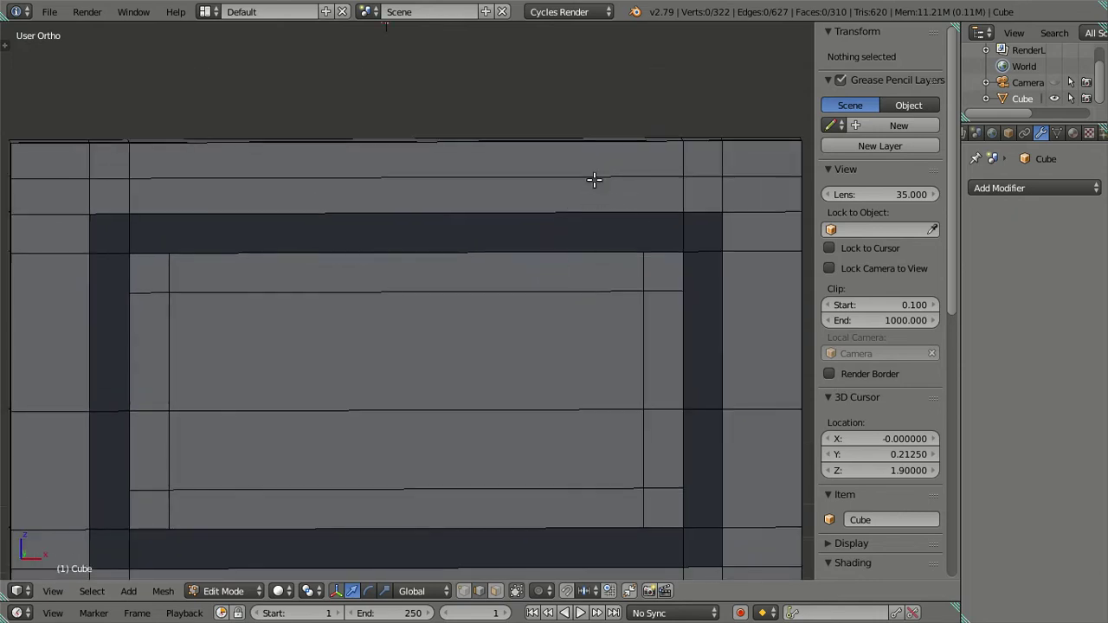
Dissolve the two stray horizontal edges across the frame top and switch to face select
right_click(585, 176)
key(x)
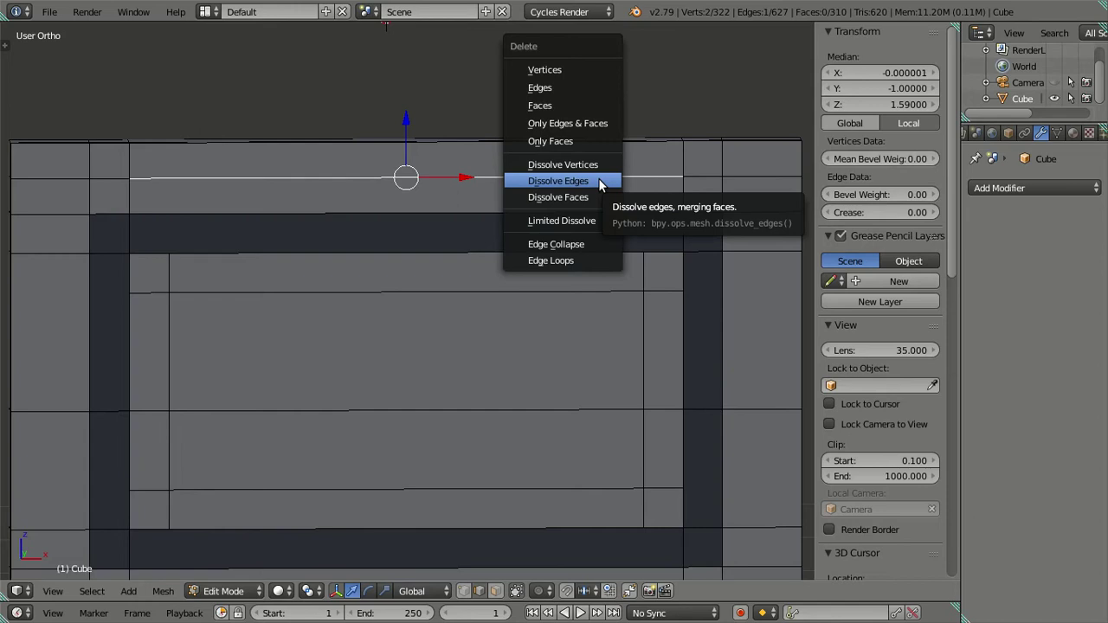
click(598, 179)
right_click(485, 181)
key(x)
click(485, 181)
scroll(343, 217, down, 3)
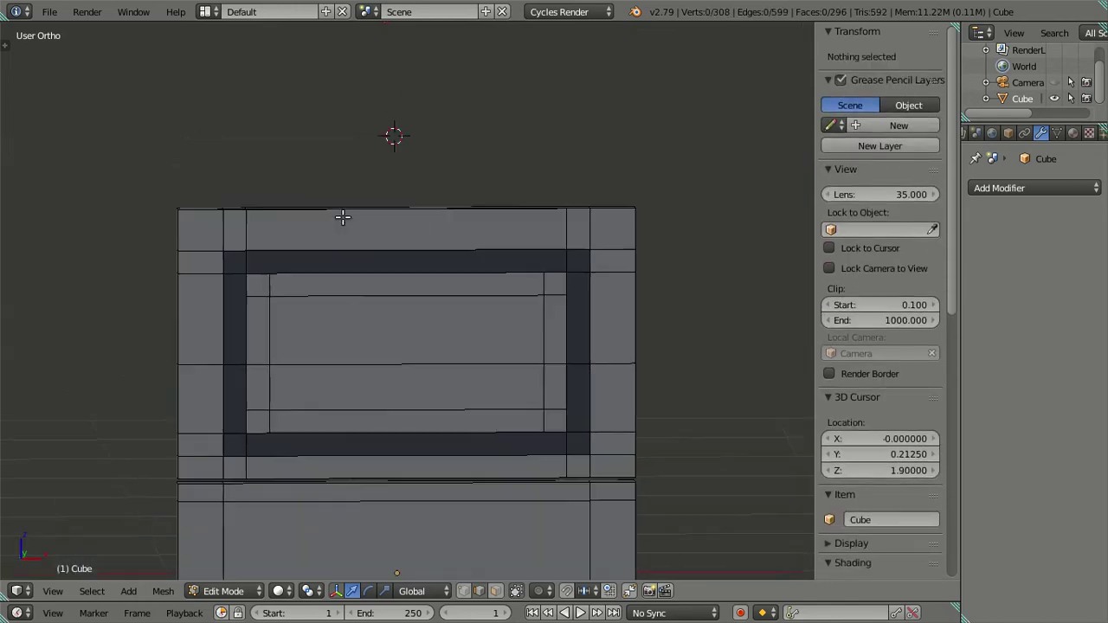
click(495, 591)
Select the row of faces along the top of the door frame and extrude them in place
right_click(243, 233)
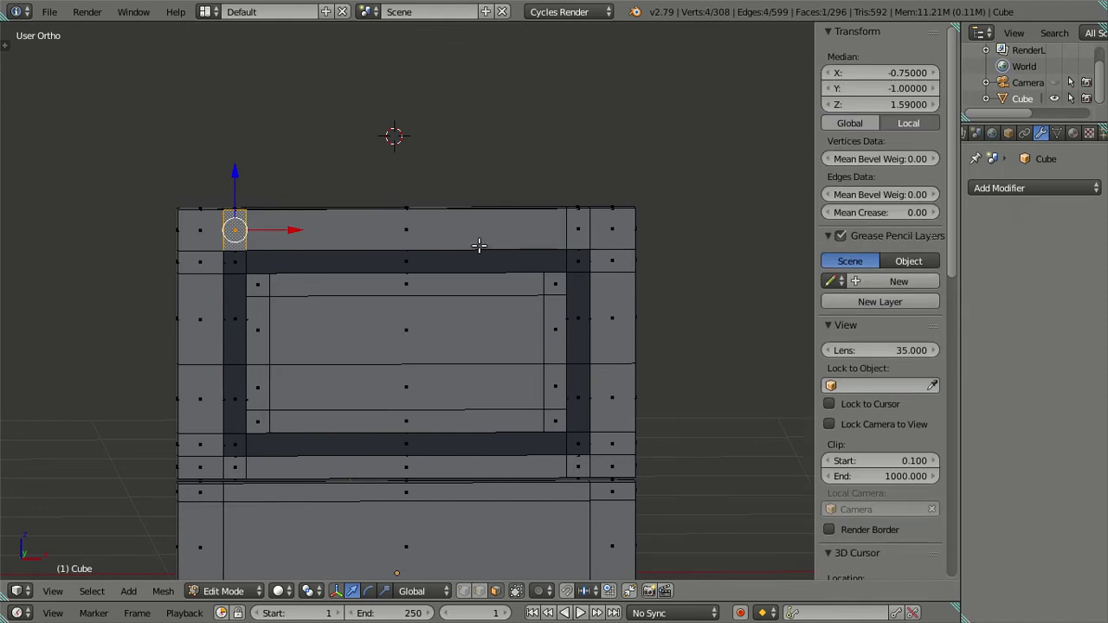
ctrl+right_click(570, 231)
mouse_move(636, 265)
middle_down()
mouse_move(526, 329)
mouse_move(492, 306)
middle_up()
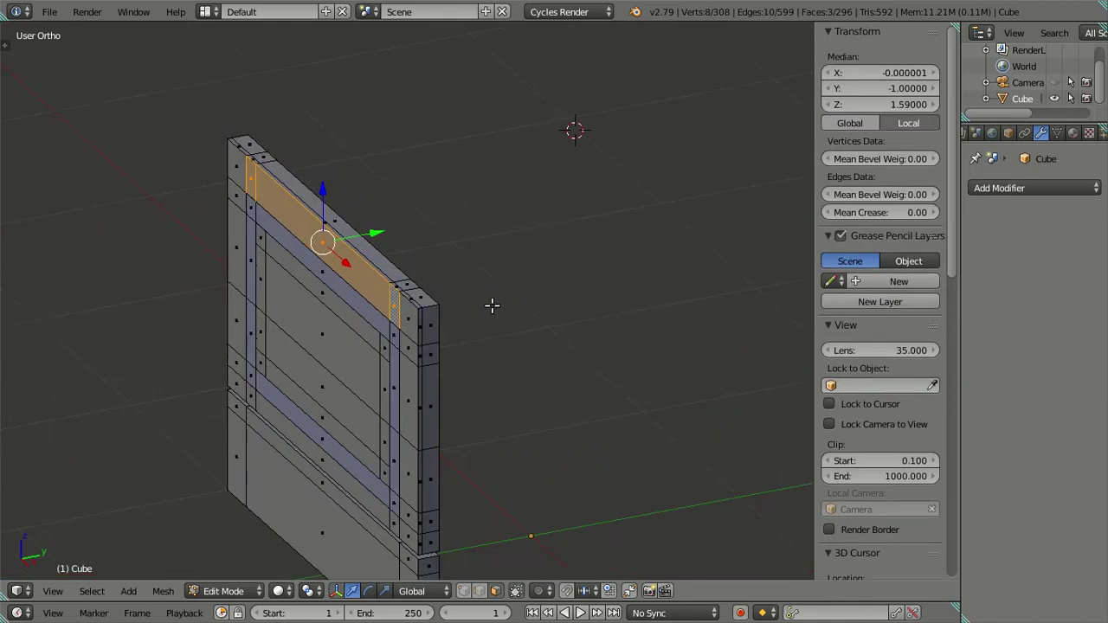
key(e)
key(Escape)
From the front view, scale the new top faces to half height along Z
mouse_move(454, 261)
middle_down()
mouse_move(426, 250)
mouse_move(418, 297)
mouse_move(457, 329)
mouse_move(391, 229)
mouse_move(460, 116)
mouse_move(597, 116)
mouse_move(464, 275)
mouse_move(497, 232)
mouse_move(503, 260)
mouse_move(505, 234)
mouse_move(321, 438)
middle_up()
scroll(322, 439, up, 2)
mouse_move(382, 281)
middle_down()
mouse_move(396, 218)
mouse_move(428, 208)
mouse_move(433, 198)
mouse_move(407, 217)
mouse_move(453, 179)
middle_up()
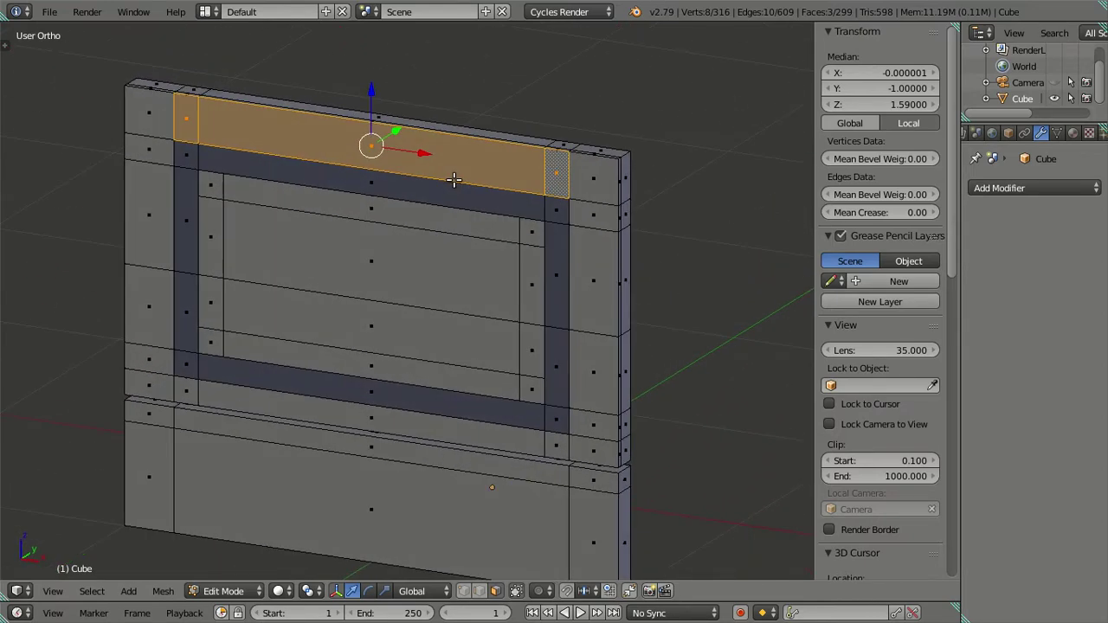
key(KP_1)
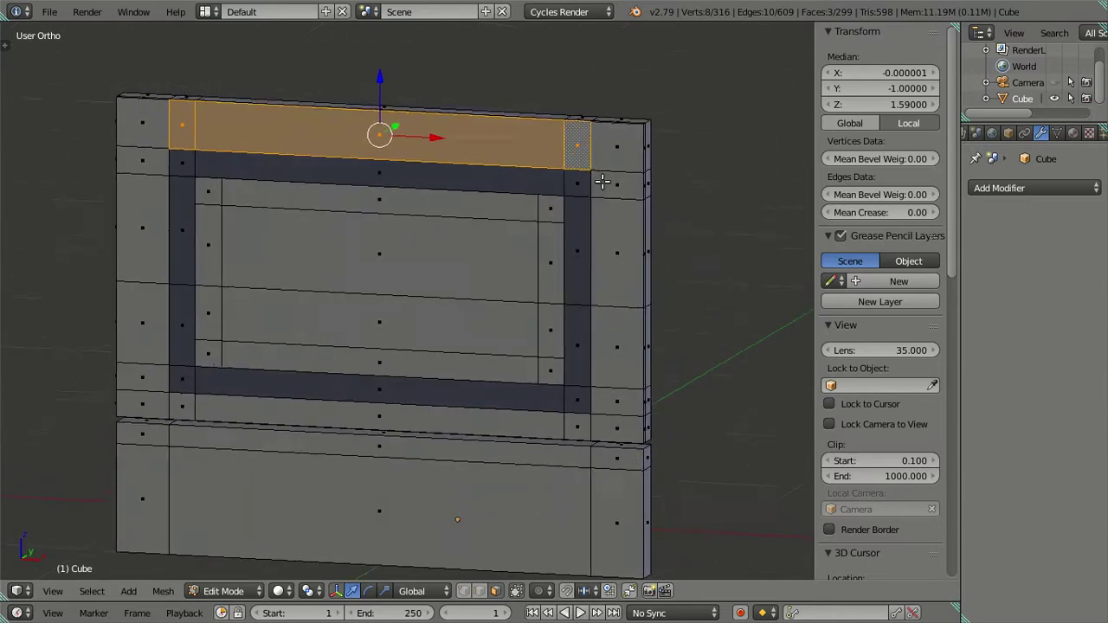
scroll(530, 212, up, 2)
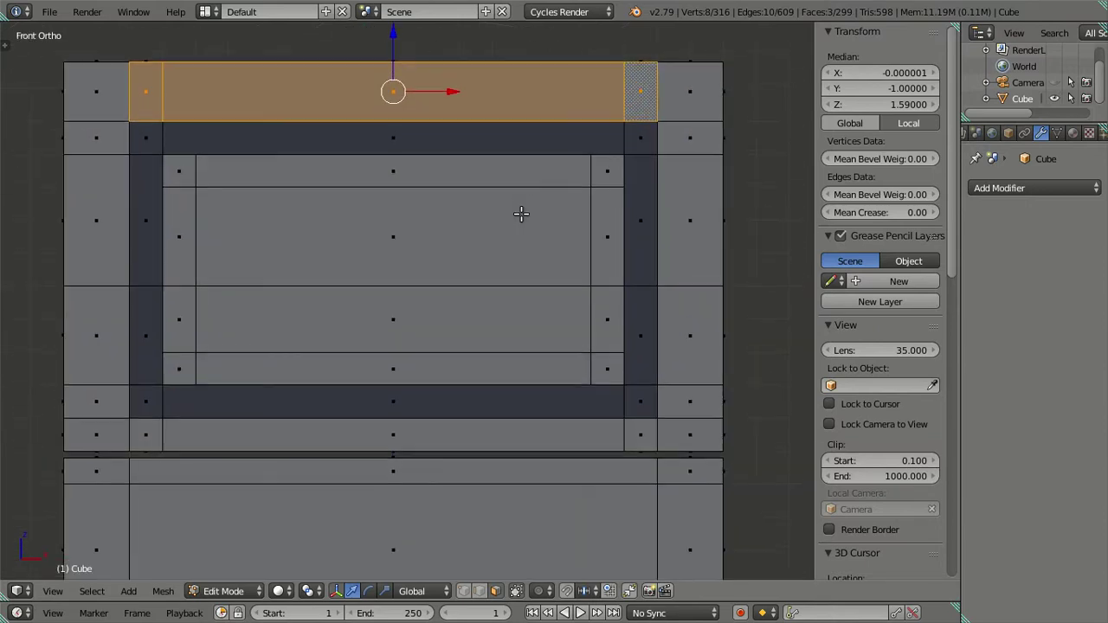
shift+middle_drag(520, 212, 517, 315)
scroll(517, 314, up, 1)
key(s)
text(z.5)
key(Return)
Flatten the strip further with vertical scales of 0.75 and 0.7
scroll(443, 324, down, 3)
mouse_move(442, 324)
middle_down()
mouse_move(505, 358)
mouse_move(418, 366)
mouse_move(387, 348)
mouse_move(381, 321)
middle_up()
scroll(390, 320, up, 2)
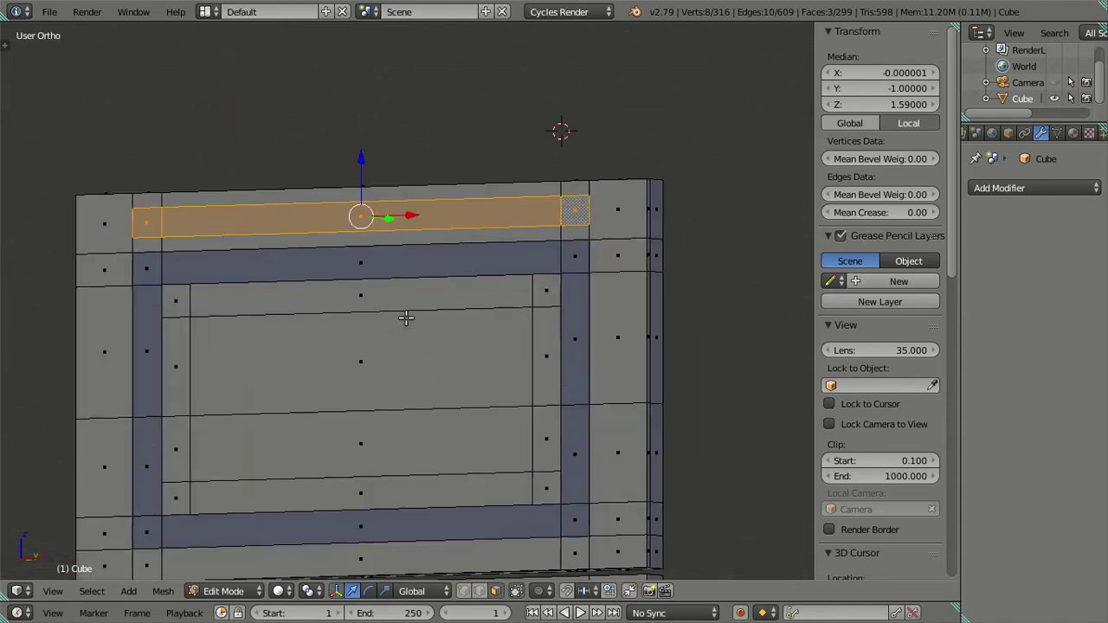
text(sz.)
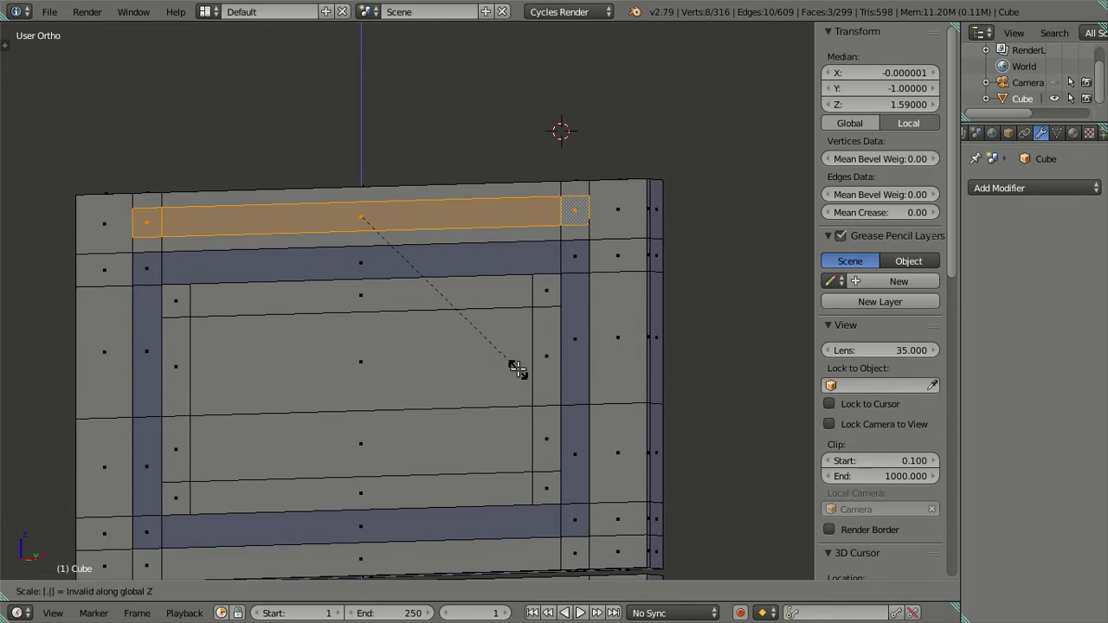
text(75)
key(Return)
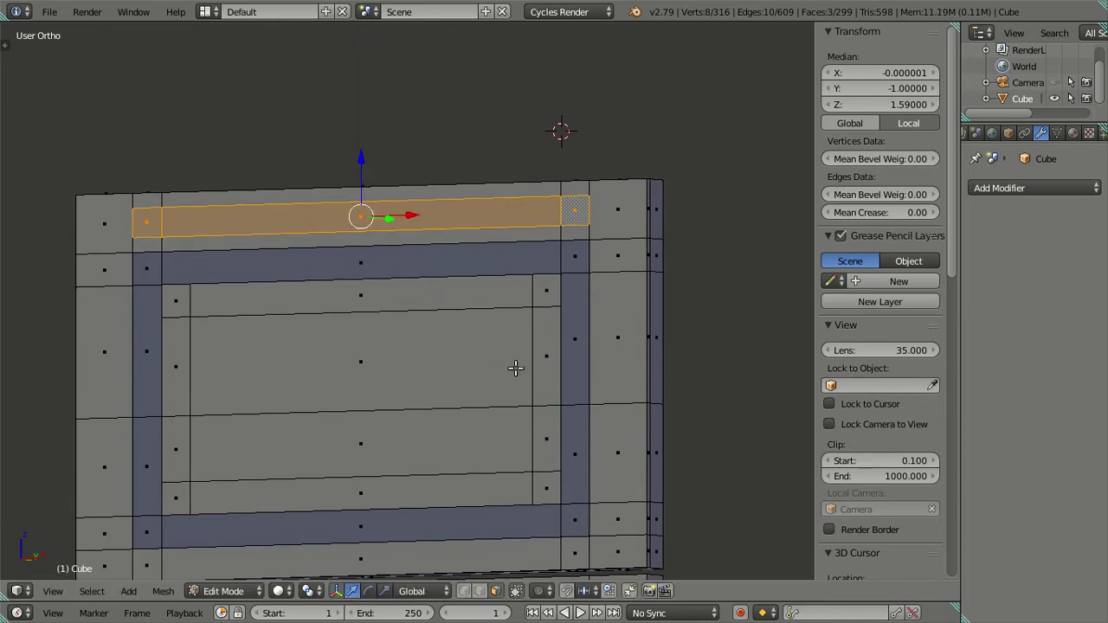
text(sz)
text(.)
text(7)
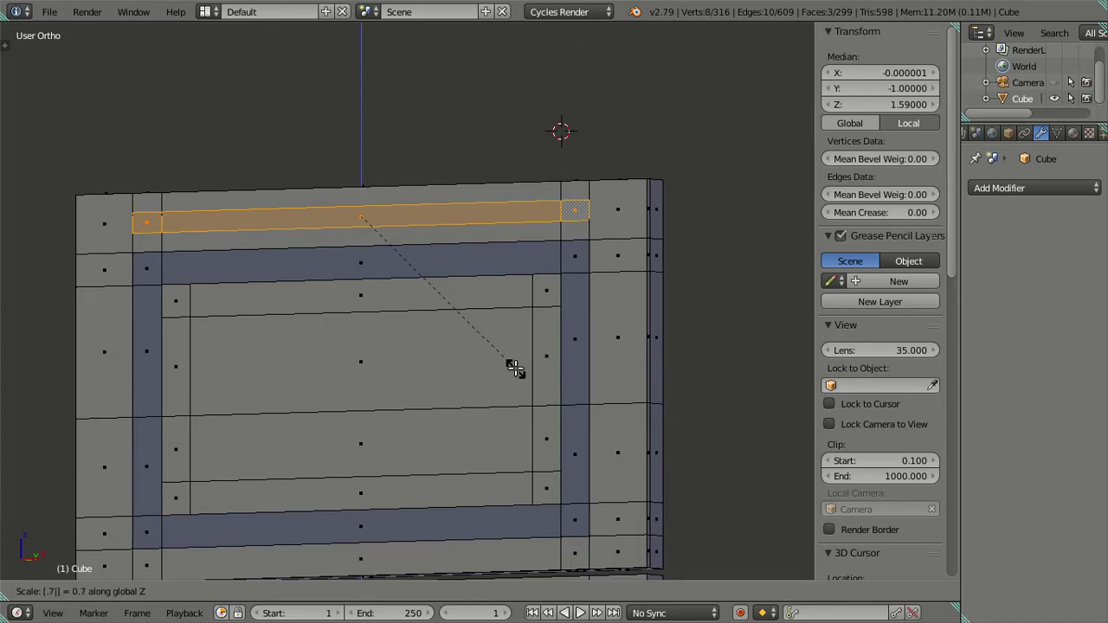
key(Return)
mouse_move(494, 353)
middle_down()
mouse_move(526, 316)
mouse_move(502, 329)
mouse_move(340, 326)
middle_up()
scroll(487, 324, down, 3)
scroll(482, 321, down, 1)
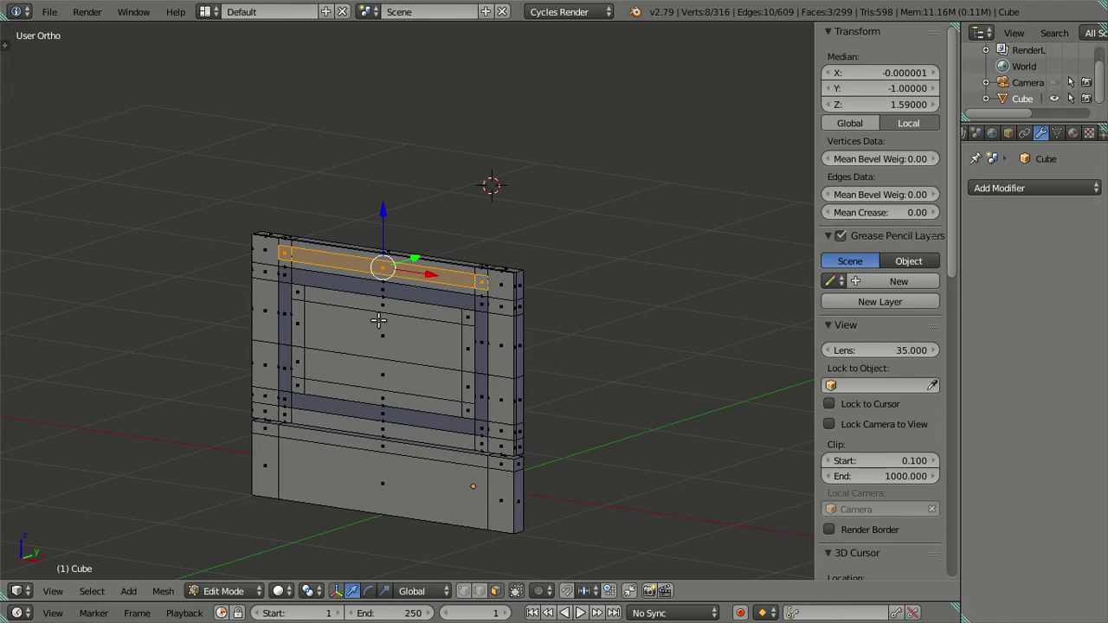
Scale the strip vertically by 0.5 once more, then select the wide top face
key(s)
key(z)
key(period)
text(5)
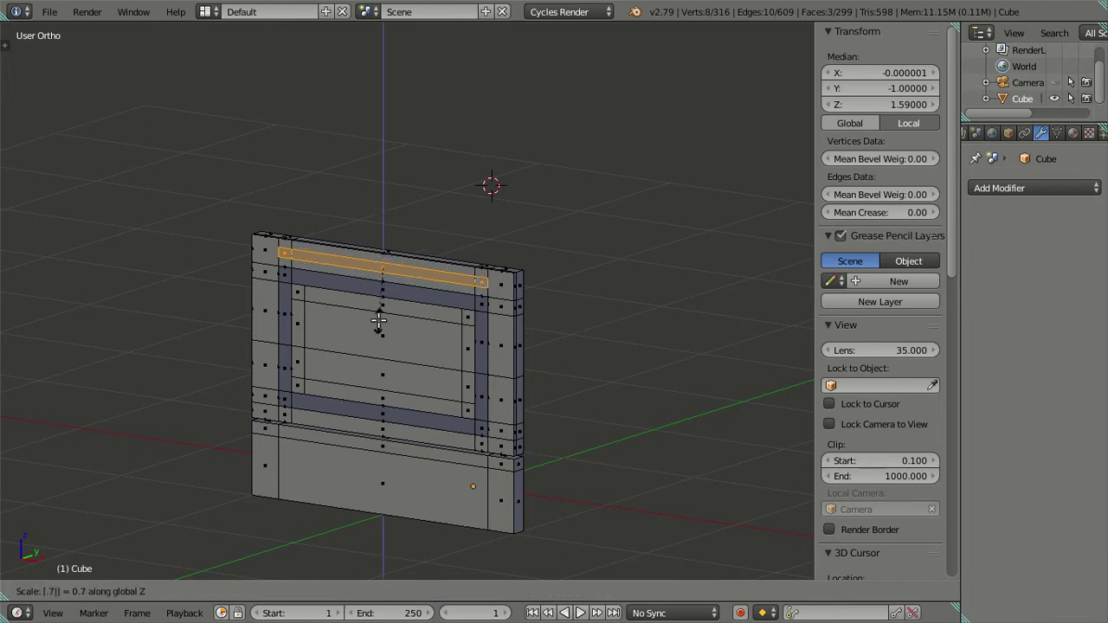
key(Return)
mouse_move(381, 130)
middle_down()
mouse_move(425, 191)
mouse_move(446, 185)
middle_up()
scroll(564, 310, up, 2)
middle_drag(564, 309, 337, 251)
right_click(332, 231)
Select the narrow top strip together with its corner faces
right_click(336, 234)
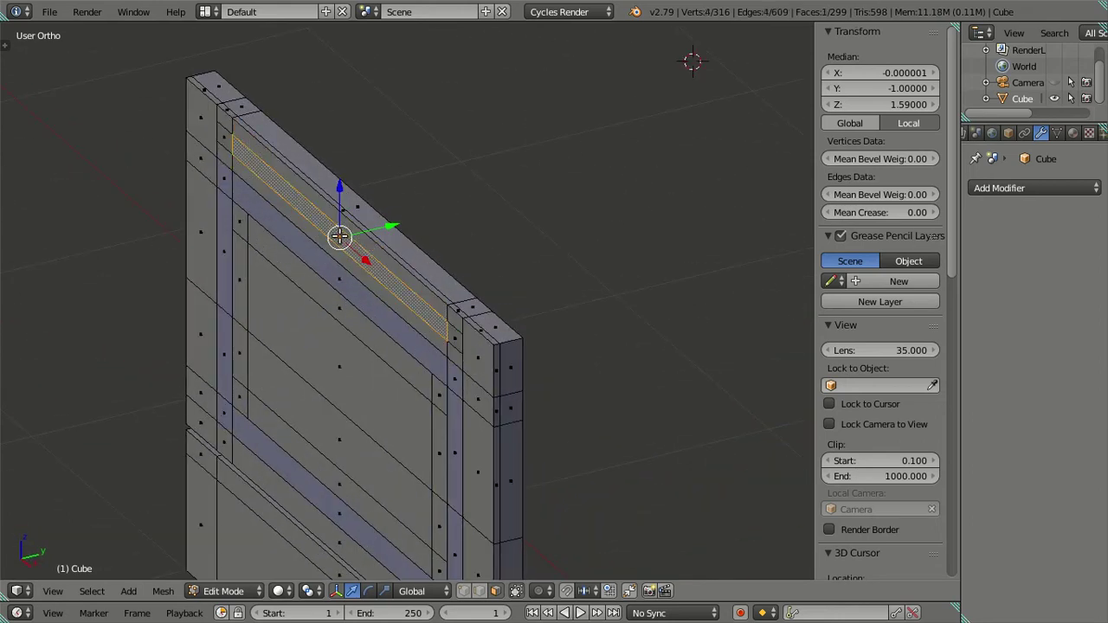
mouse_move(433, 231)
middle_down()
mouse_move(415, 267)
mouse_move(361, 240)
mouse_move(383, 216)
mouse_move(493, 168)
mouse_move(426, 267)
mouse_move(389, 251)
mouse_move(390, 201)
mouse_move(403, 187)
middle_up()
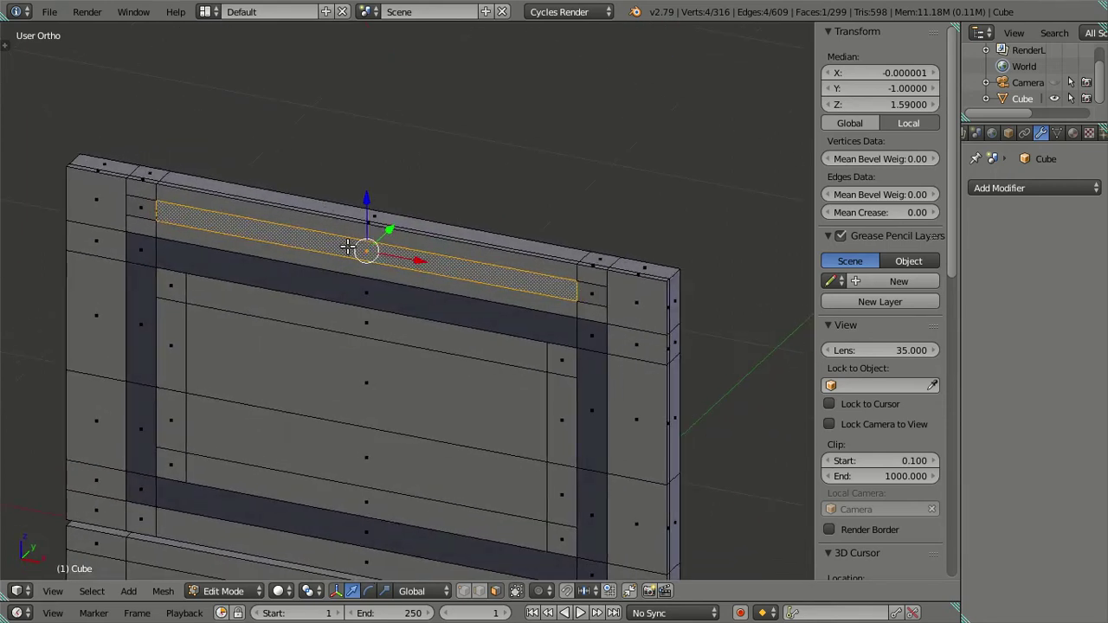
alt+right_click(139, 209)
middle_drag(299, 251, 251, 244)
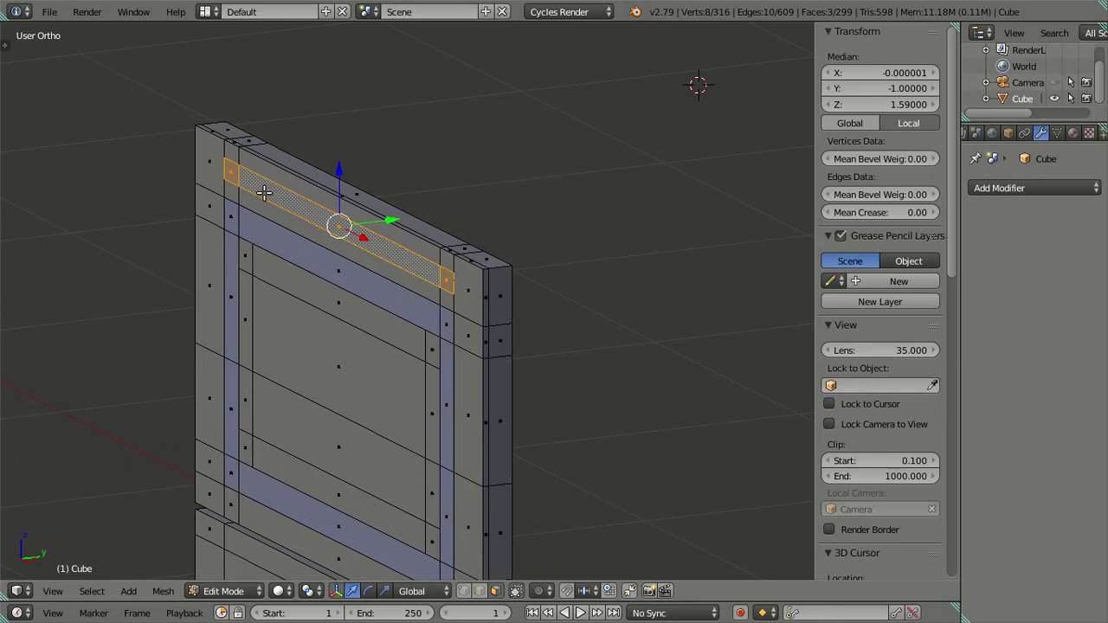
middle_drag(425, 234, 386, 258)
Move the selected strip outward to Y -1.05 in the Transform panel
drag(389, 219, 351, 203)
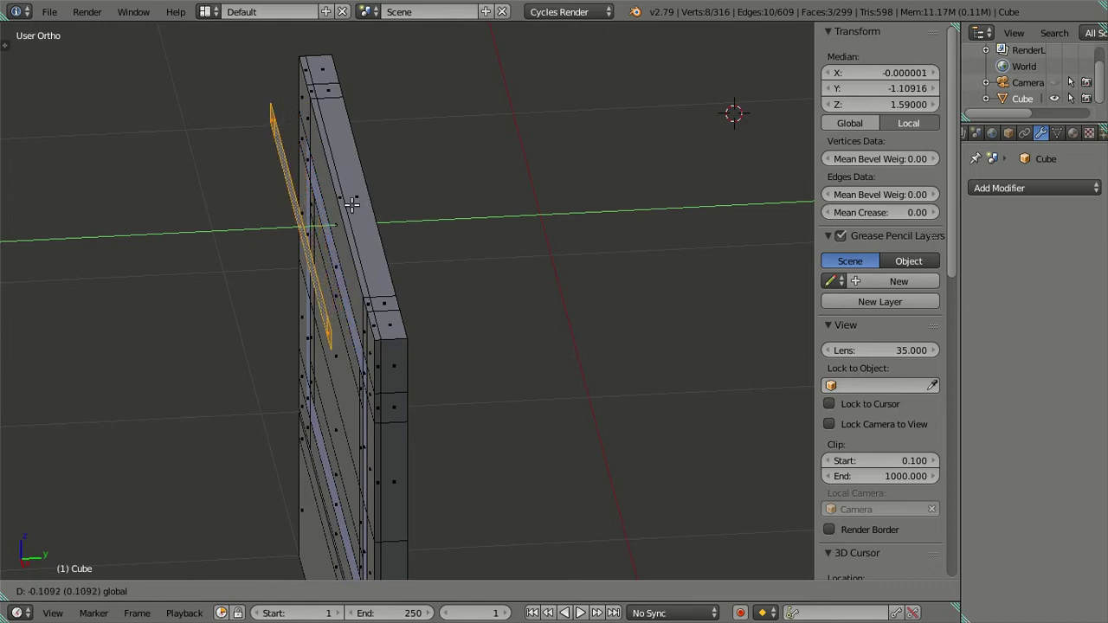
right_click(351, 203)
key(KP_3)
scroll(363, 198, up, 3)
shift+middle_drag(364, 199, 512, 258)
drag(487, 228, 458, 222)
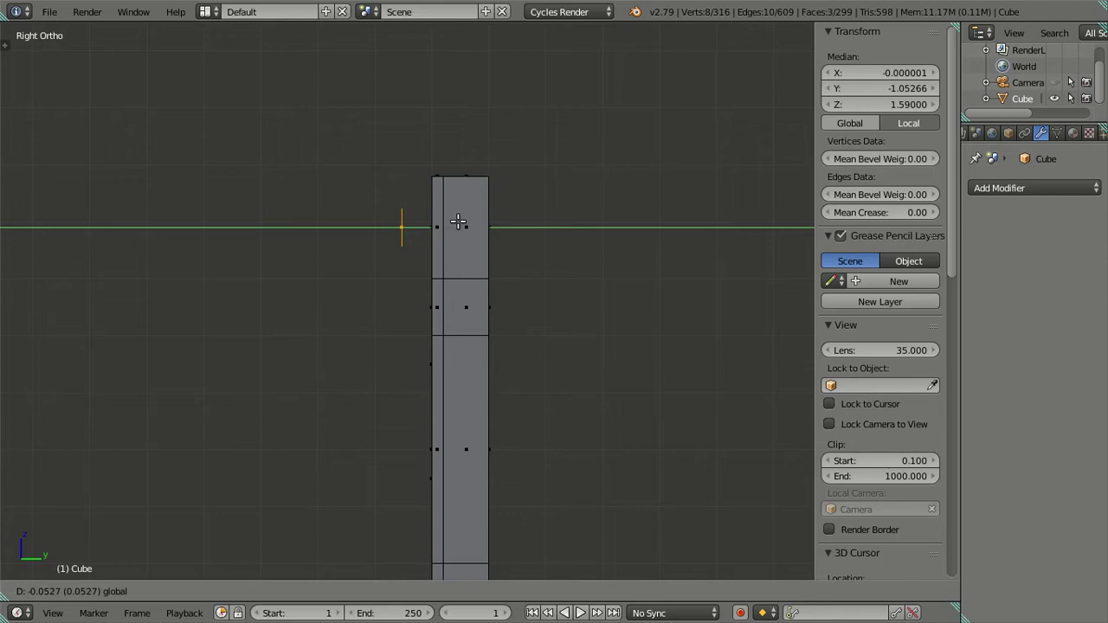
key(Escape)
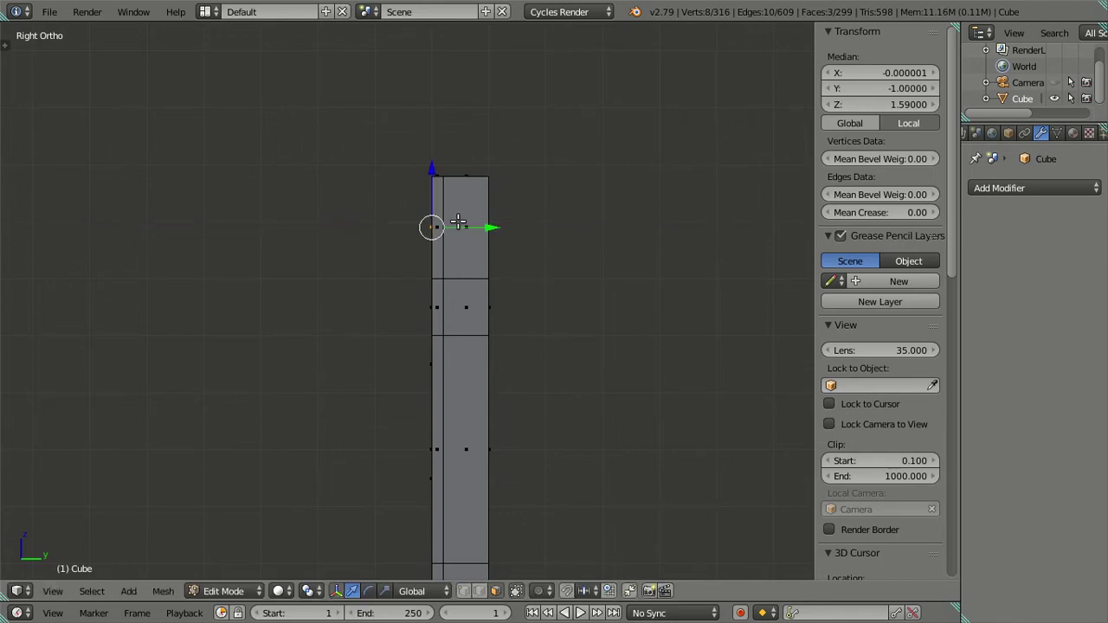
click(874, 86)
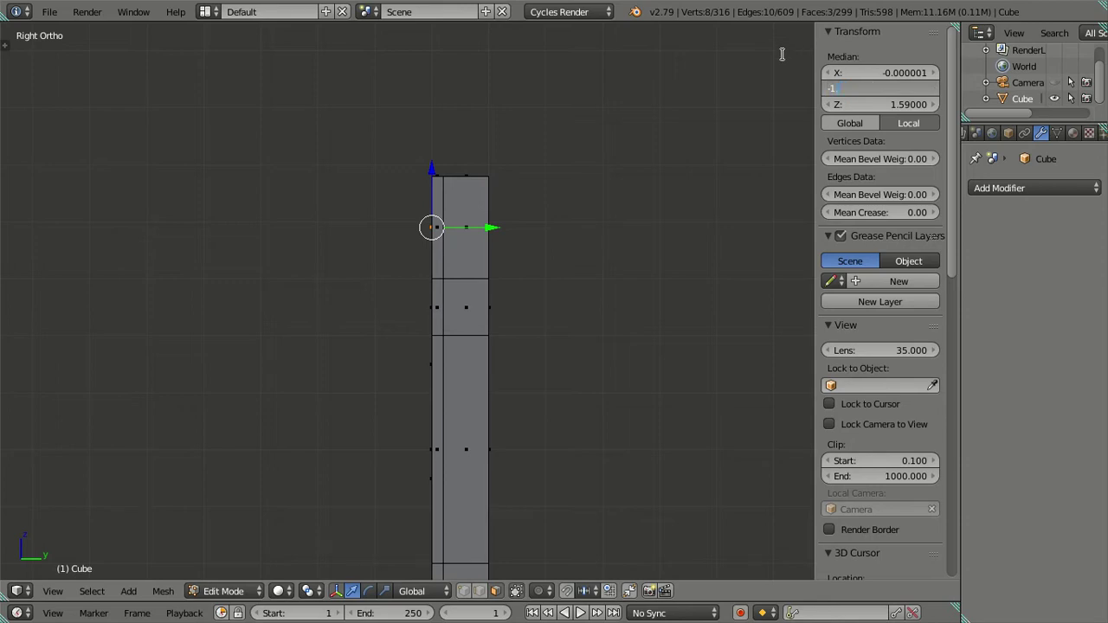
text(.05)
key(Return)
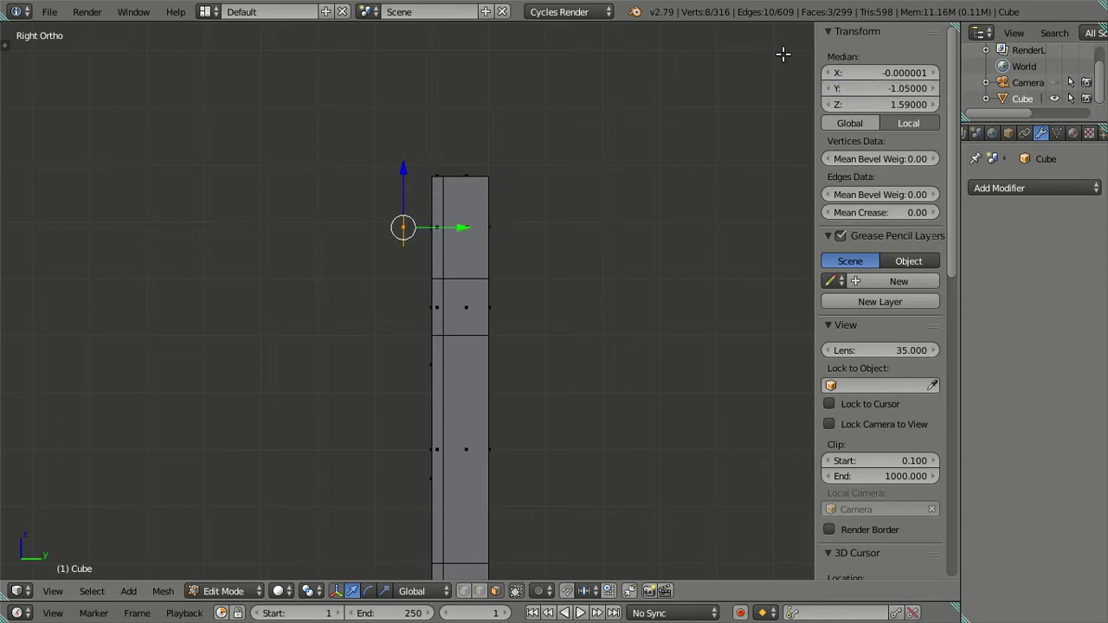
Deselect everything and zoom in on the door
mouse_move(378, 185)
middle_down()
mouse_move(396, 228)
mouse_move(446, 196)
mouse_move(485, 208)
mouse_move(485, 238)
mouse_move(470, 203)
mouse_move(425, 217)
mouse_move(441, 208)
mouse_move(470, 225)
middle_up()
key(a)
scroll(470, 225, up, 2)
scroll(519, 247, up, 2)
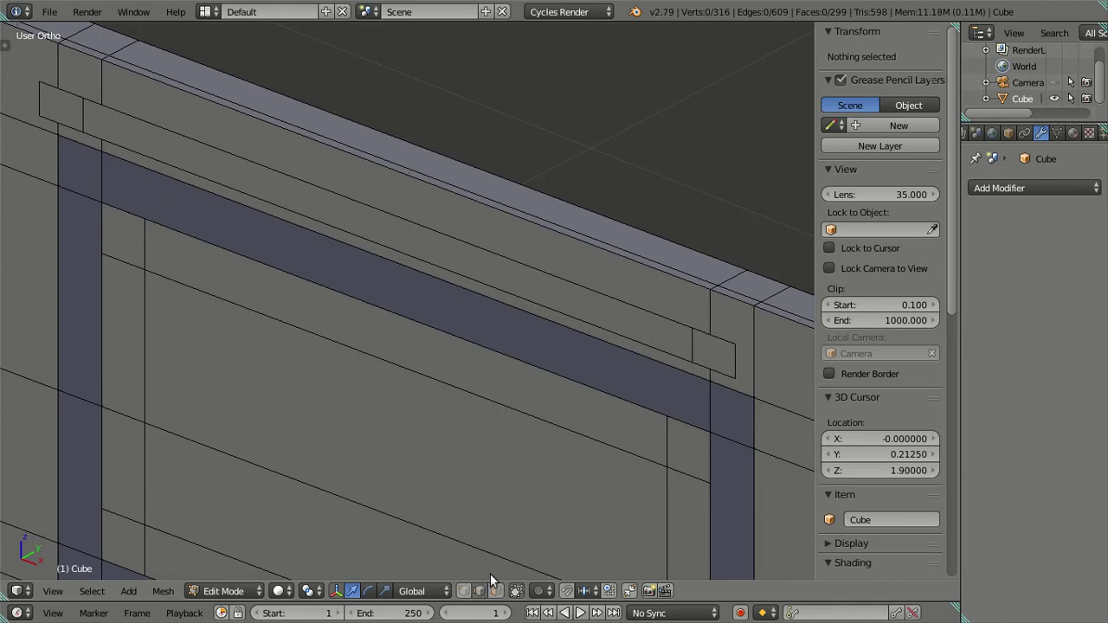
Dissolve the two vertical edges at the strip's ends
right_click(693, 337)
shift+right_click(83, 125)
key(x)
click(327, 153)
Select the strip's edges and face, then clear the selection
right_click(409, 227)
right_click(420, 260)
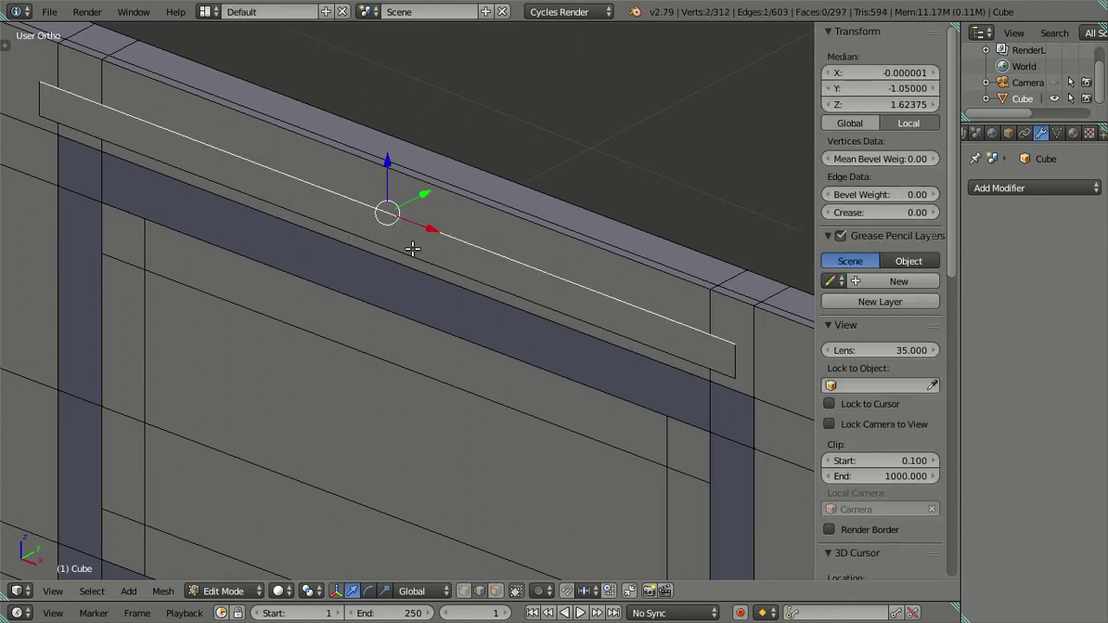
right_click(420, 231)
shift+right_click(421, 236)
middle_drag(427, 240, 404, 235)
key(a)
scroll(404, 232, down, 1)
Add evenly spaced loop cuts across the strip and nudge them outward to Y -1.06764
key(ctrl+r)
scroll(397, 228, up, 1)
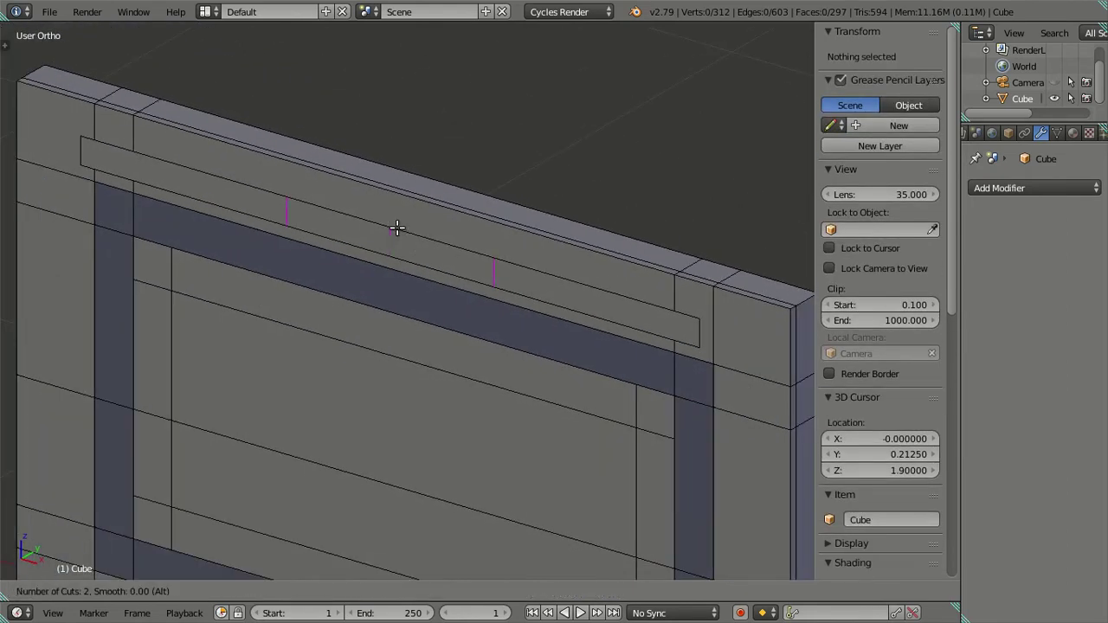
scroll(397, 228, up, 1)
click(396, 227)
right_click(397, 227)
middle_drag(397, 227, 375, 250)
drag(449, 221, 441, 216)
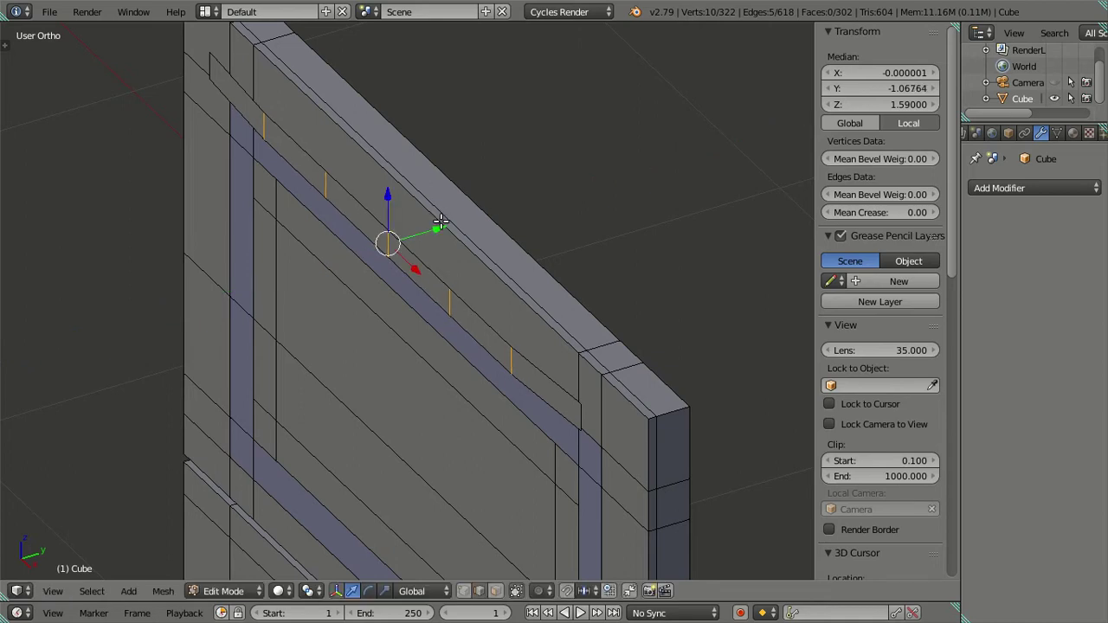
In top view, enable selecting geometry hidden behind faces
key(KP_7)
middle_drag(503, 324, 499, 277)
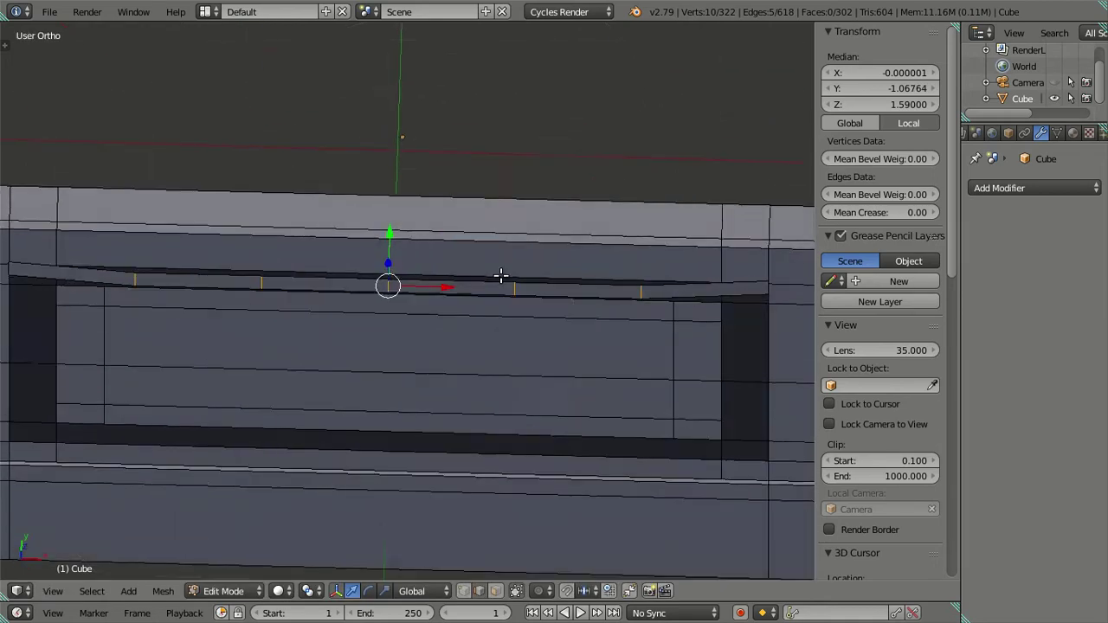
mouse_move(623, 294)
middle_down()
mouse_move(626, 327)
mouse_move(525, 308)
middle_up()
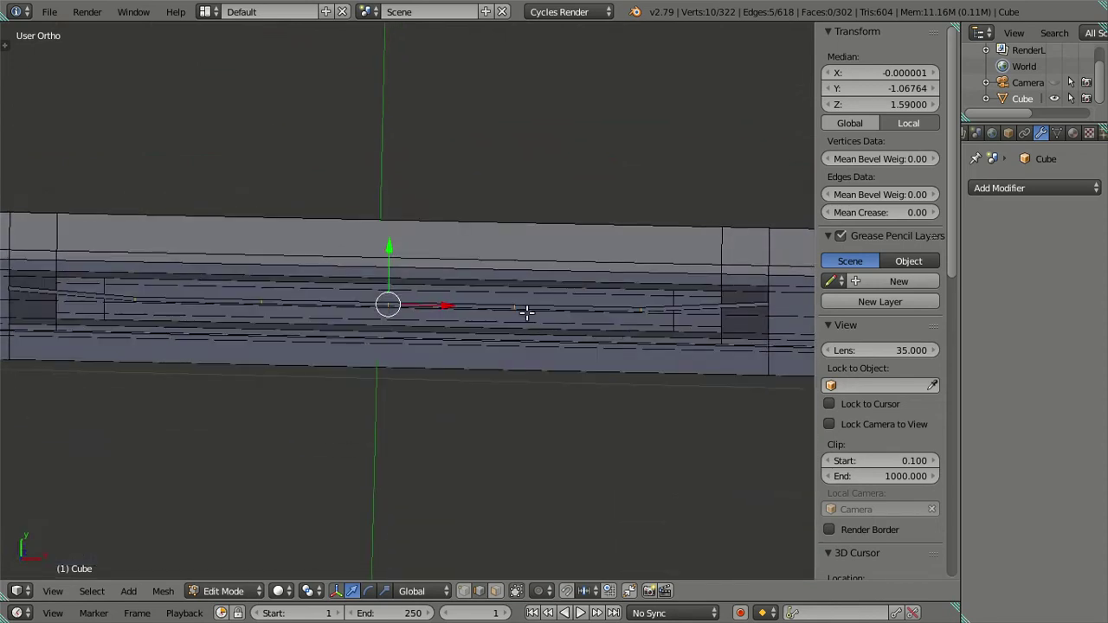
key(KP_7)
click(463, 590)
Circle-select the strip's middle vertices and push them along Y to bow the bar to -1.07447
key(c)
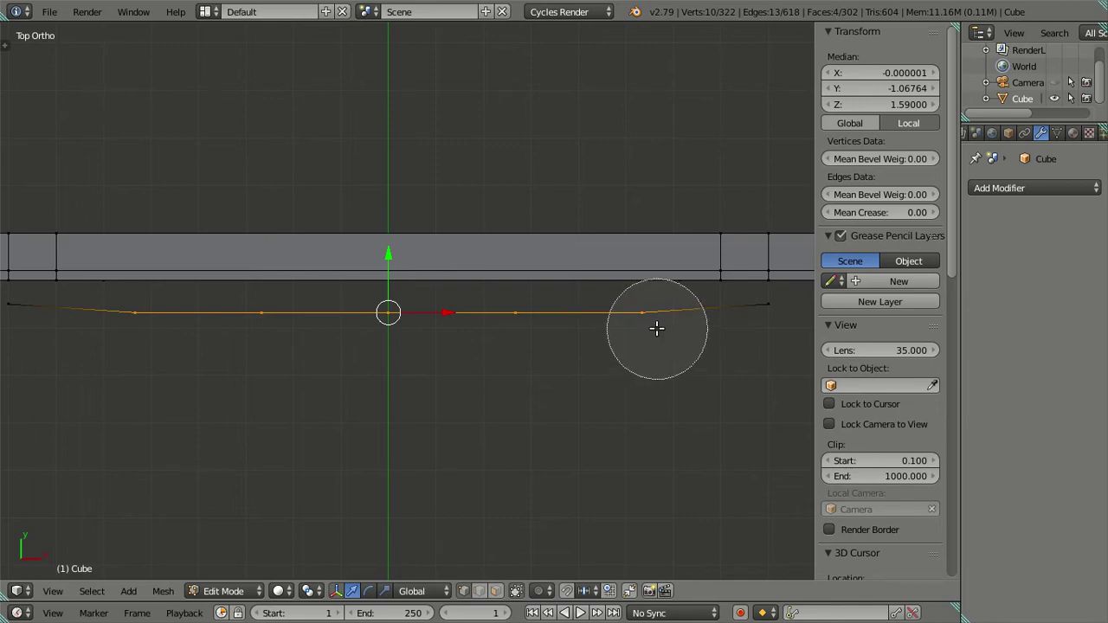
middle_drag(658, 334, 597, 354)
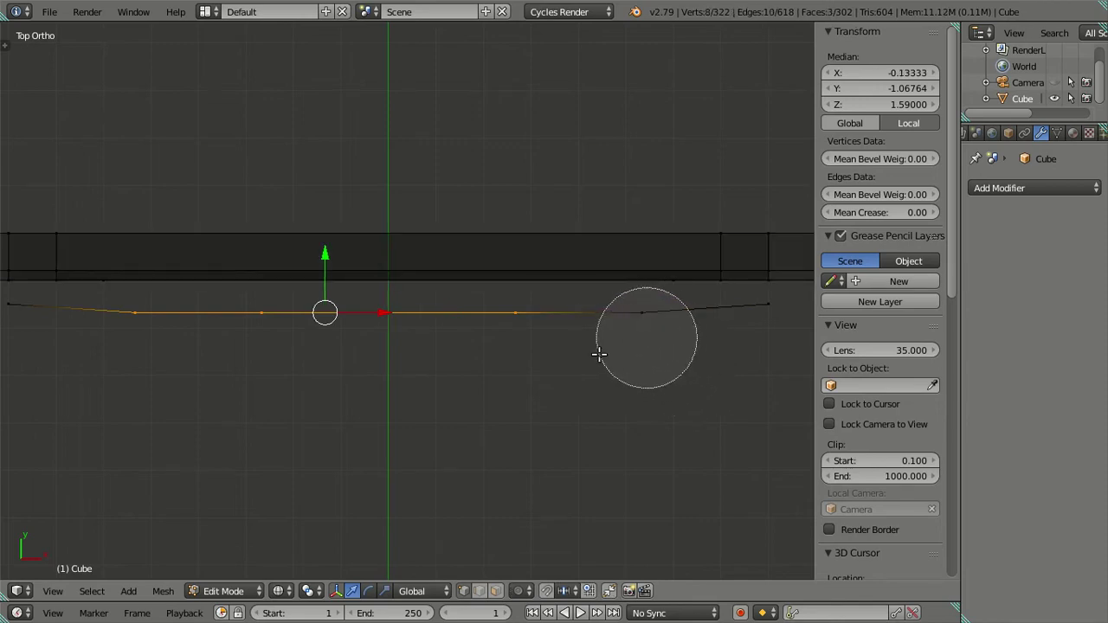
middle_drag(149, 319, 166, 319)
right_click(165, 319)
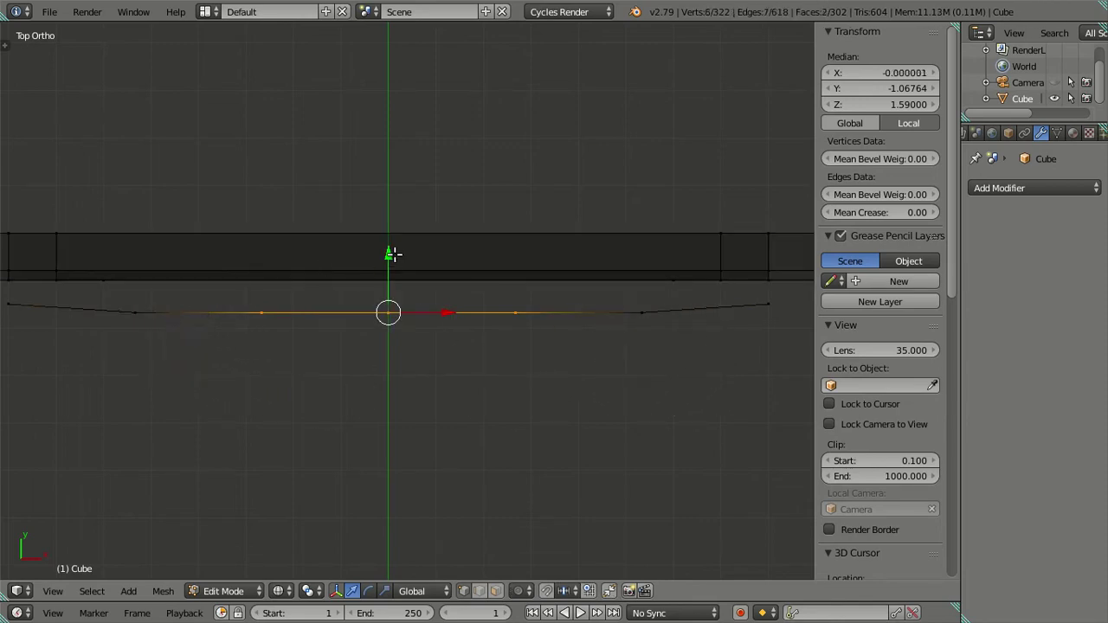
key(g)
key(y)
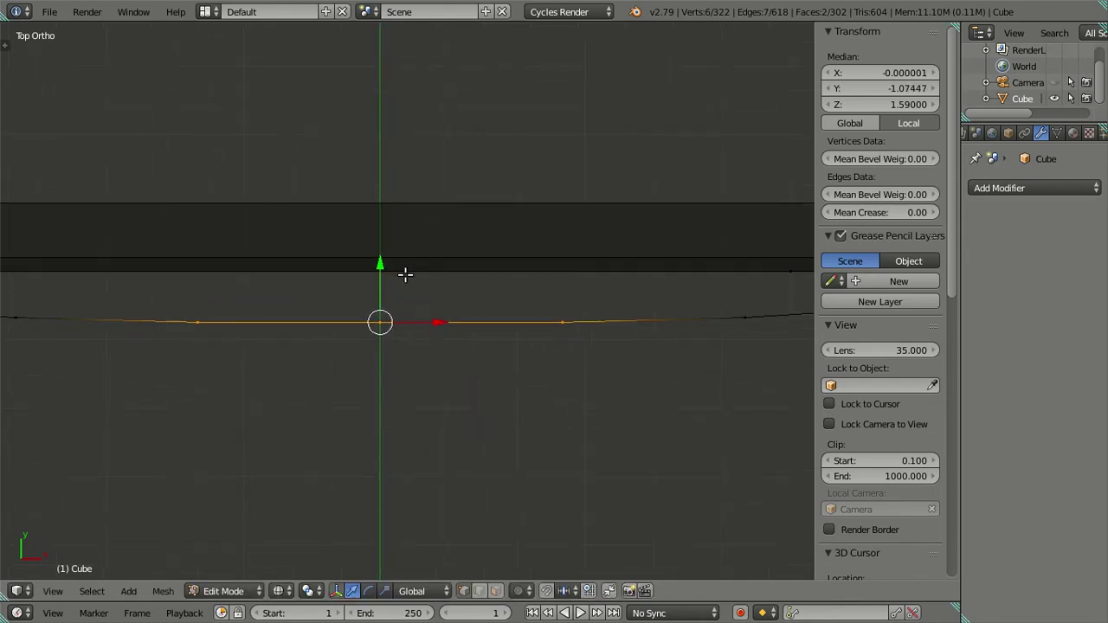
key(c)
mouse_move(576, 319)
middle_down()
mouse_move(345, 351)
mouse_move(206, 319)
middle_up()
right_click(205, 319)
scroll(395, 282, down, 2)
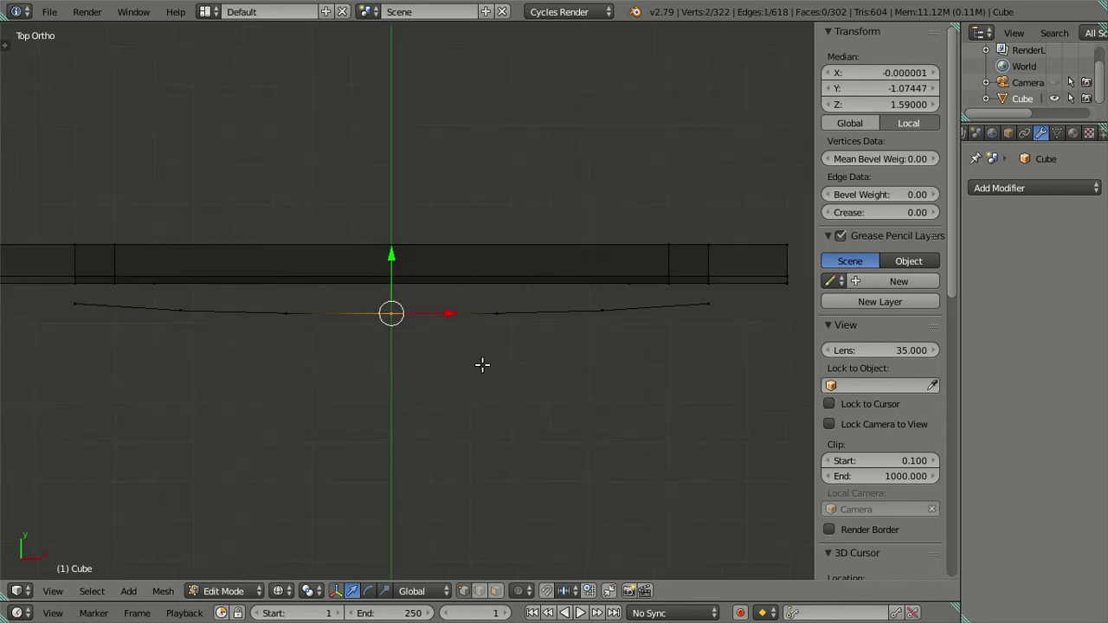
key(a)
Select the strip's edge loop and add a loop cut along it
middle_drag(561, 407, 465, 282)
right_click(459, 272)
alt+right_click(459, 272)
mouse_move(480, 384)
middle_down()
mouse_move(420, 354)
mouse_move(416, 320)
mouse_move(437, 300)
middle_up()
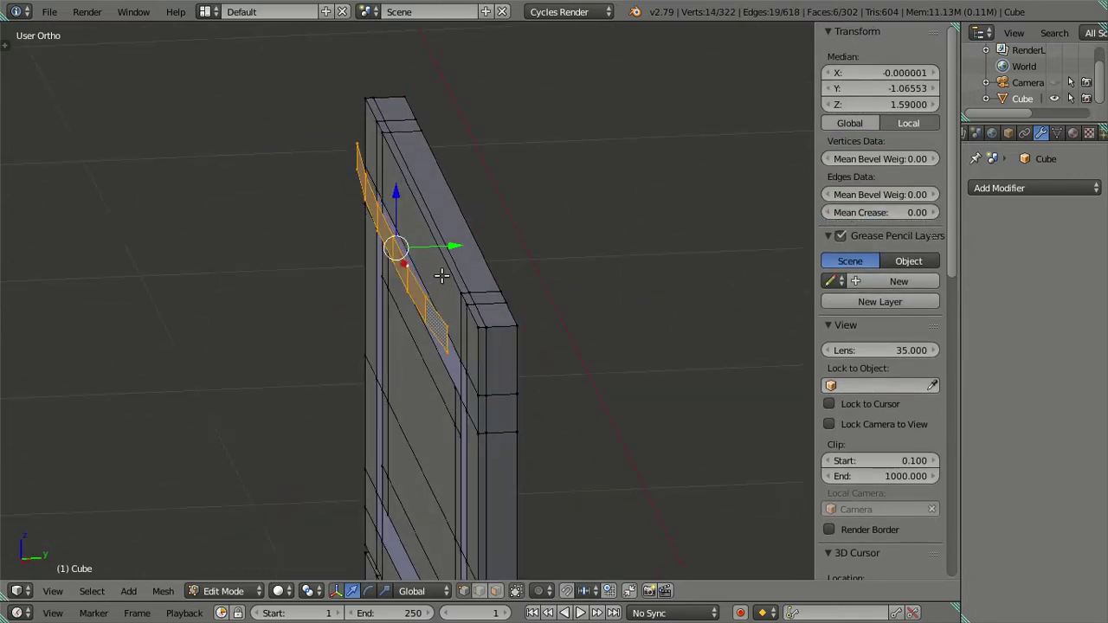
key(ctrl+r)
click(456, 284)
mouse_move(451, 249)
mouse_down()
mouse_move(479, 248)
mouse_move(468, 245)
mouse_up()
key(Escape)
key(a)
Enter Edit Mode on the stove body and view the door frame at an angle
middle_drag(458, 299, 470, 298)
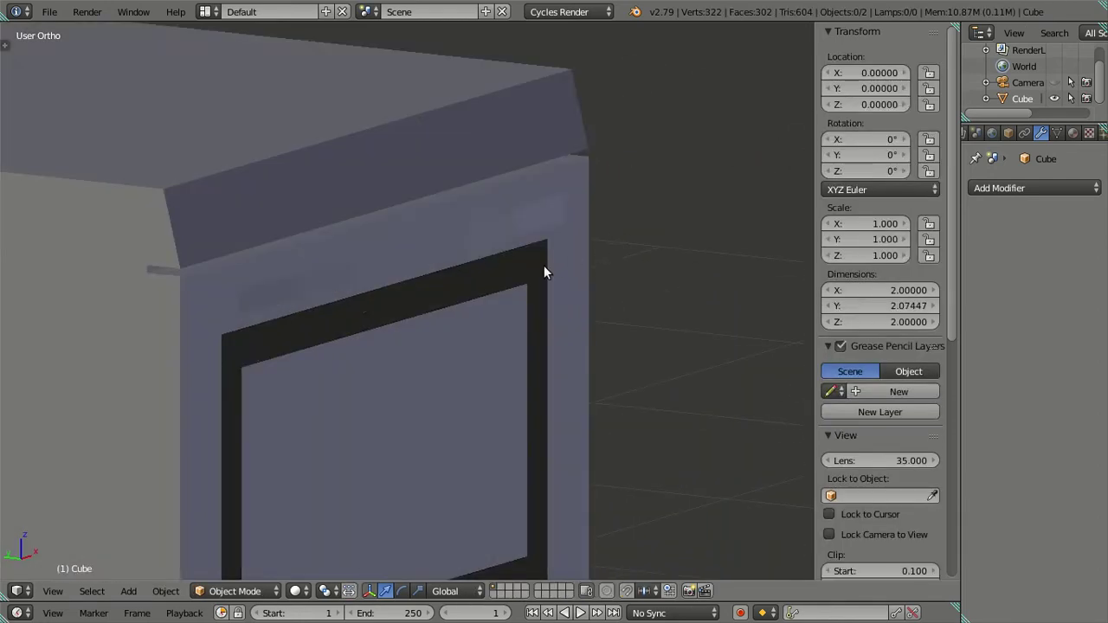
scroll(544, 272, down, 3)
mouse_move(445, 280)
middle_down()
mouse_move(473, 299)
mouse_move(341, 320)
middle_up()
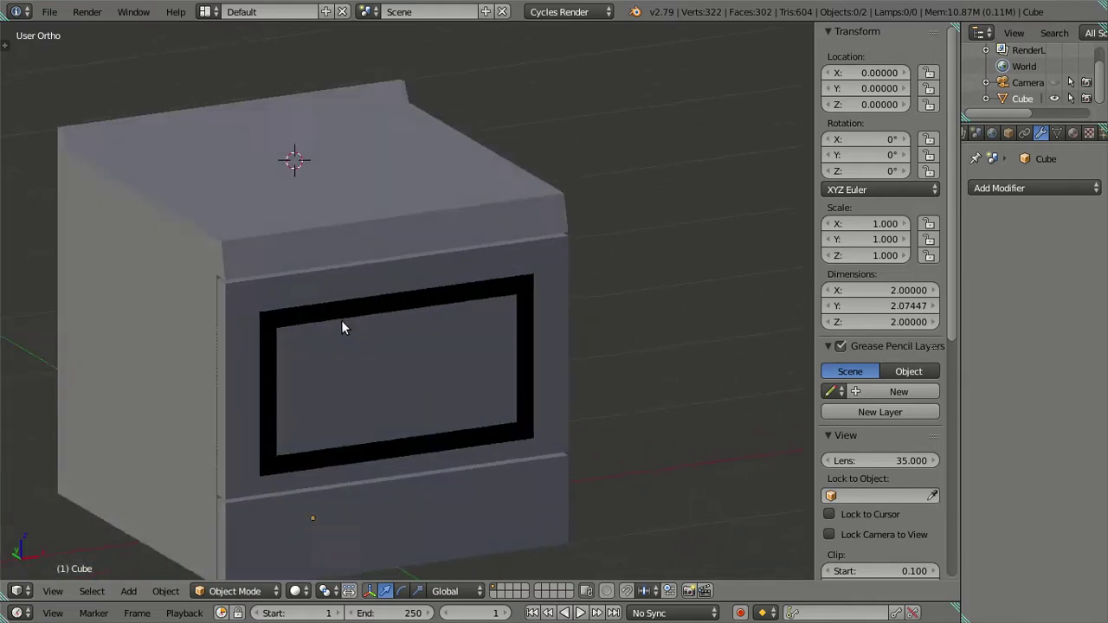
key(Tab)
scroll(423, 304, up, 3)
mouse_move(424, 304)
middle_down()
mouse_move(330, 351)
mouse_move(279, 330)
mouse_move(276, 285)
mouse_move(289, 321)
mouse_move(345, 360)
mouse_move(309, 354)
middle_up()
Select the loop along the window frame's top and extrude it along its normal
right_click(418, 303)
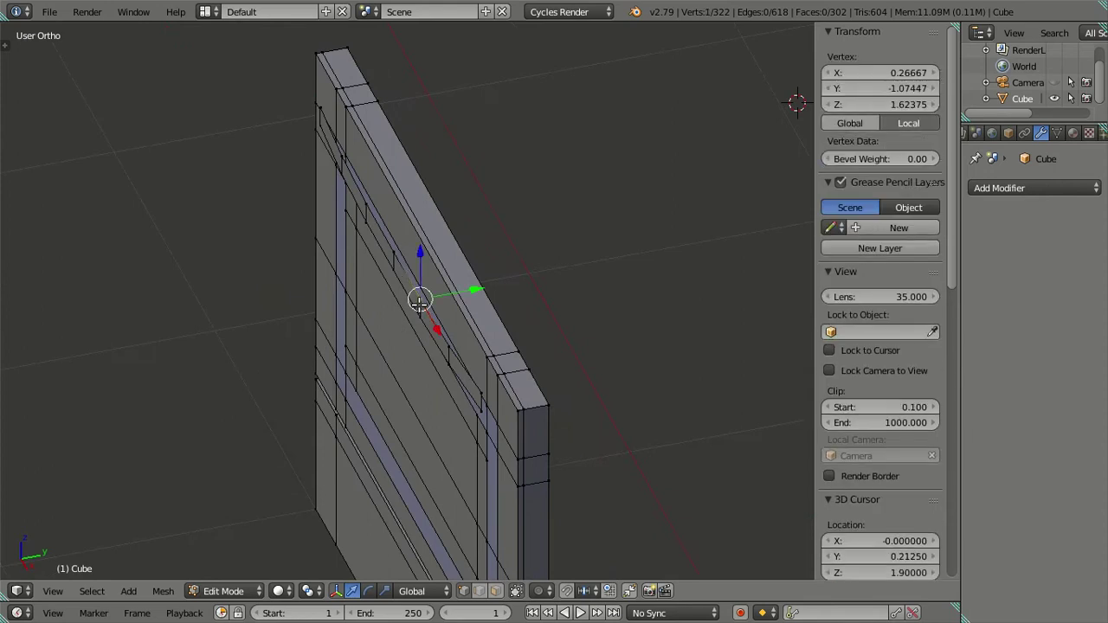
alt+right_click(421, 303)
mouse_move(422, 303)
middle_down()
mouse_move(462, 290)
mouse_move(421, 292)
mouse_move(451, 279)
middle_up()
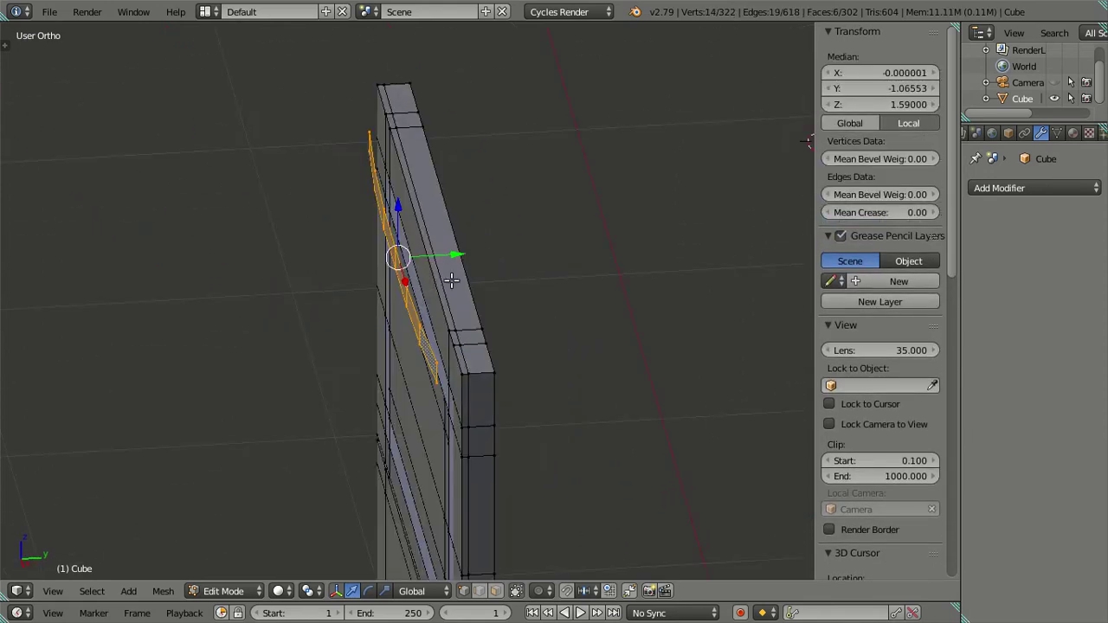
key(e)
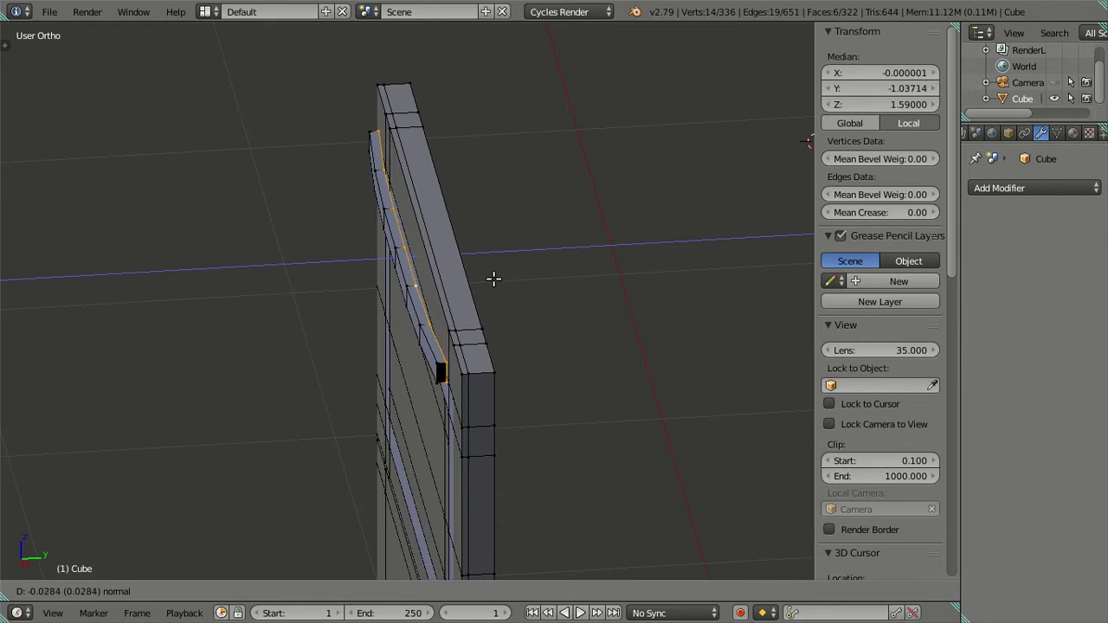
click(499, 281)
Offset the extruded strip 0.05 along Y
key(g)
key(y)
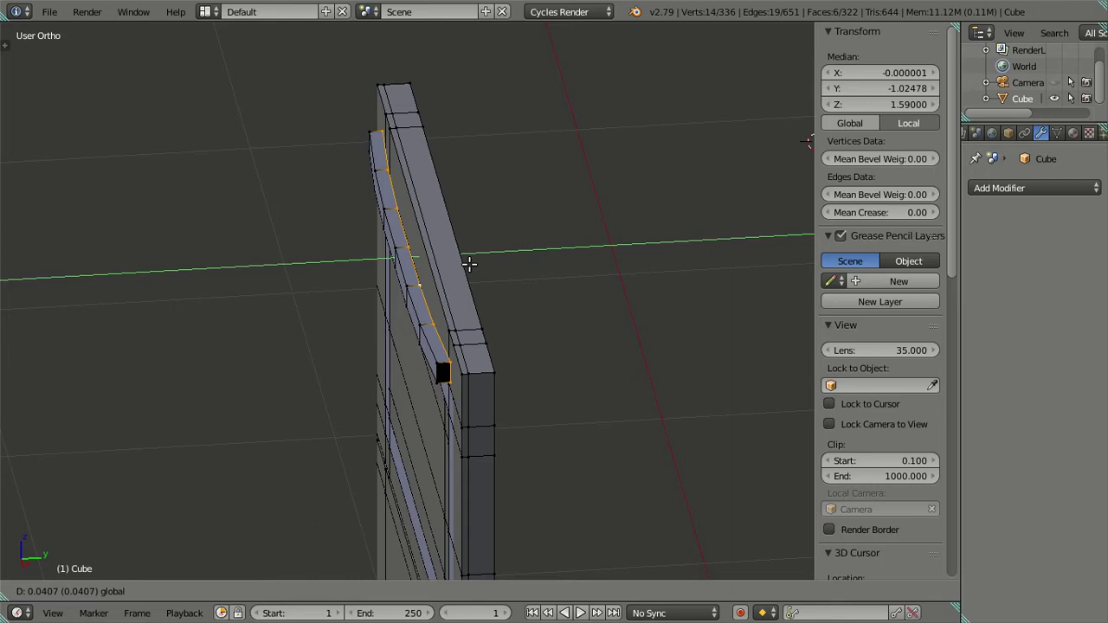
text(.5)
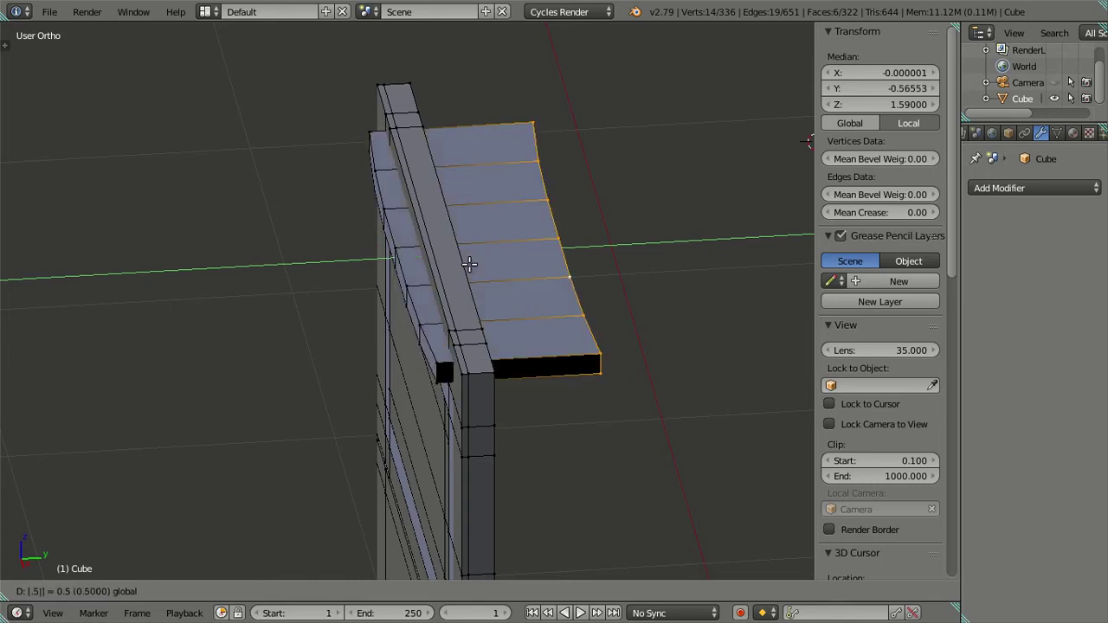
text(-)
key(Return)
key(g)
key(y)
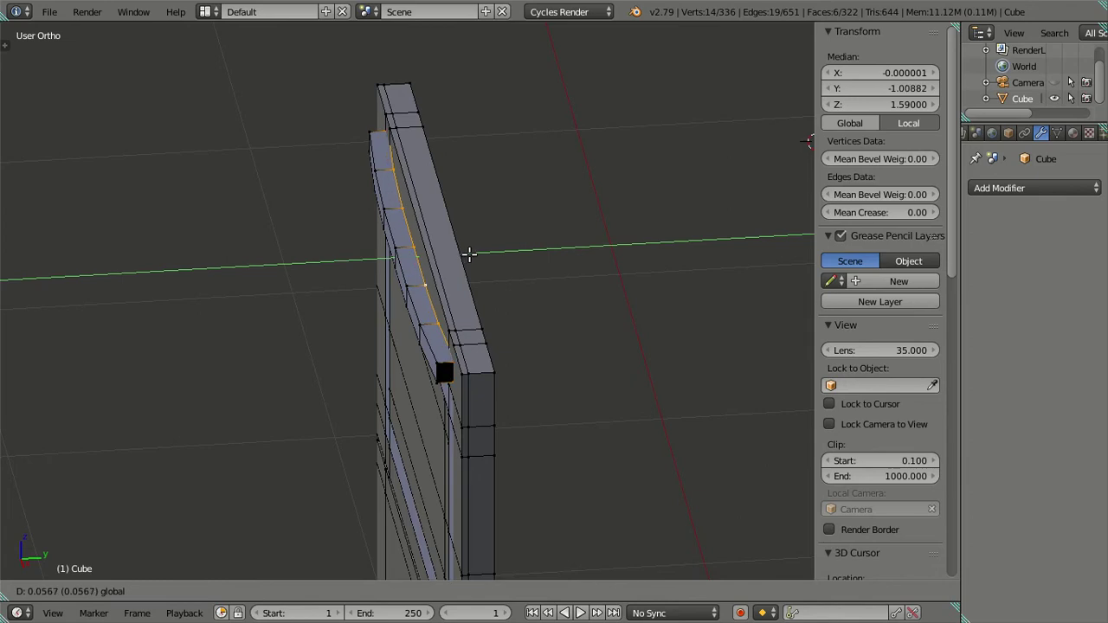
text(.015)
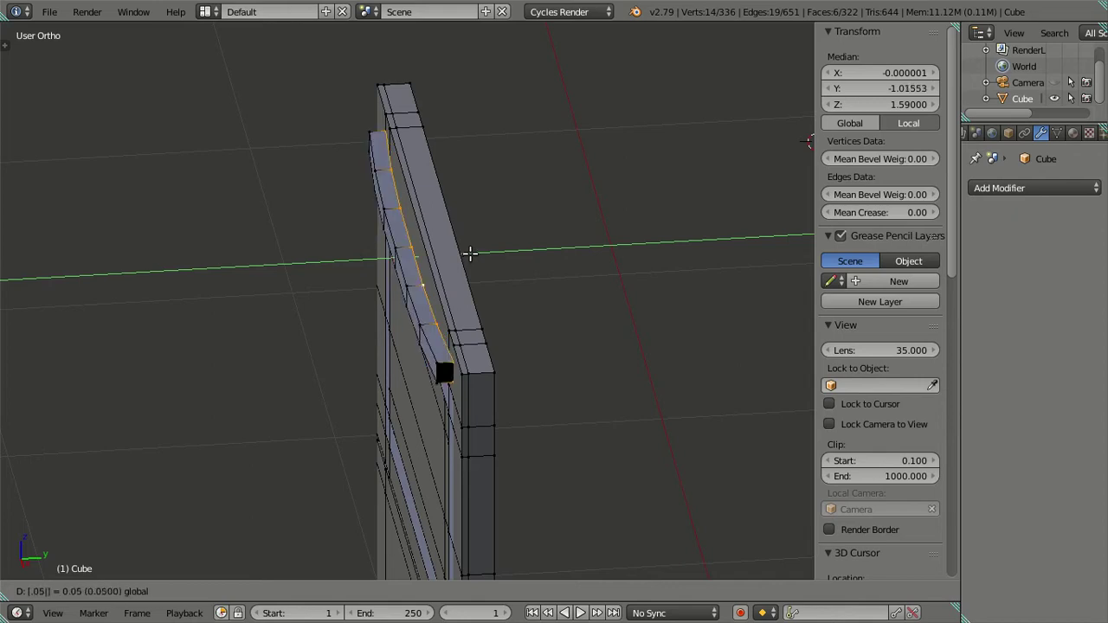
key(Return)
Try a loop cut along the strip's middle, undo it, and clear the selection
mouse_move(416, 255)
middle_down()
mouse_move(433, 269)
mouse_move(414, 240)
middle_up()
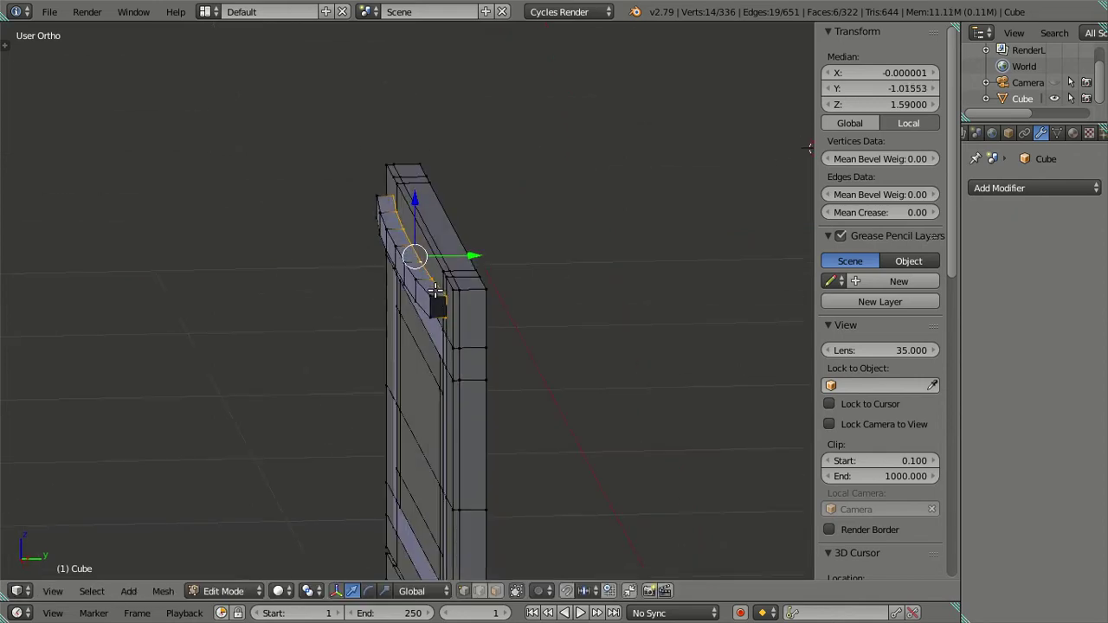
key(ctrl+r)
click(408, 224)
click(836, 89)
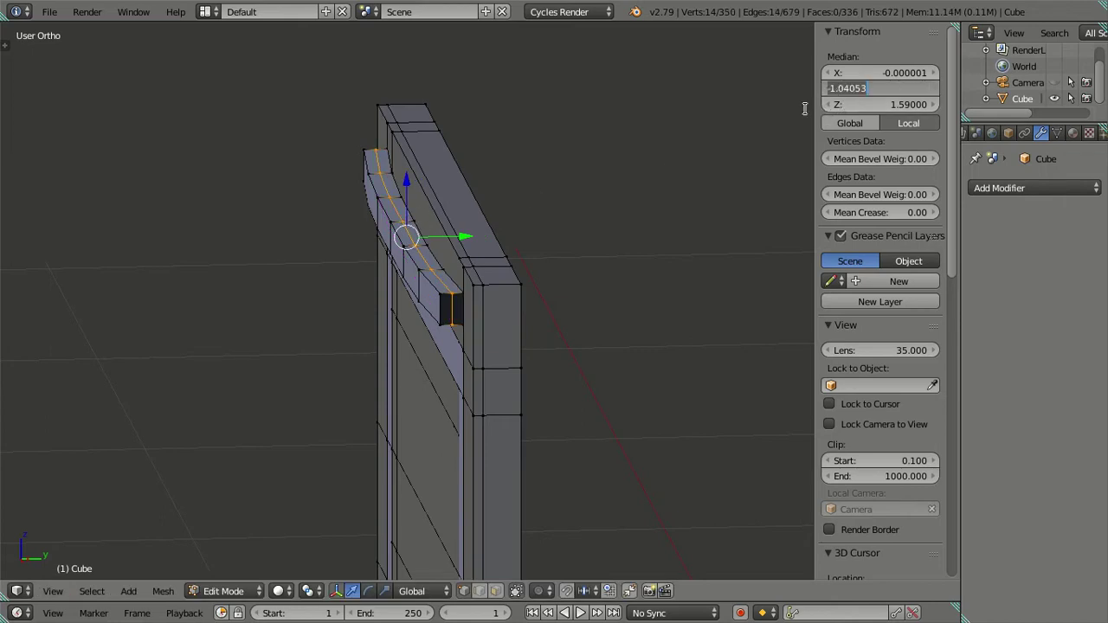
key(Return)
key(ctrl+z)
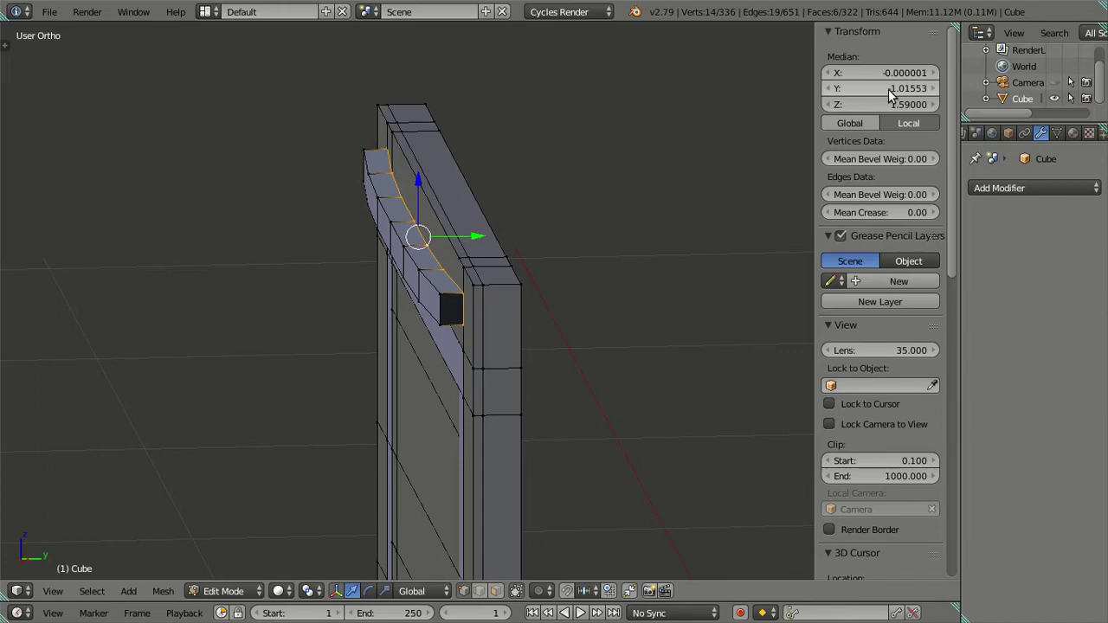
key(a)
mouse_move(641, 218)
middle_down()
mouse_move(433, 245)
mouse_move(497, 237)
mouse_move(566, 265)
mouse_move(589, 317)
mouse_move(676, 292)
middle_up()
Add loop cuts near the strip's right and left ends
key(ctrl+r)
click(676, 293)
right_click(677, 293)
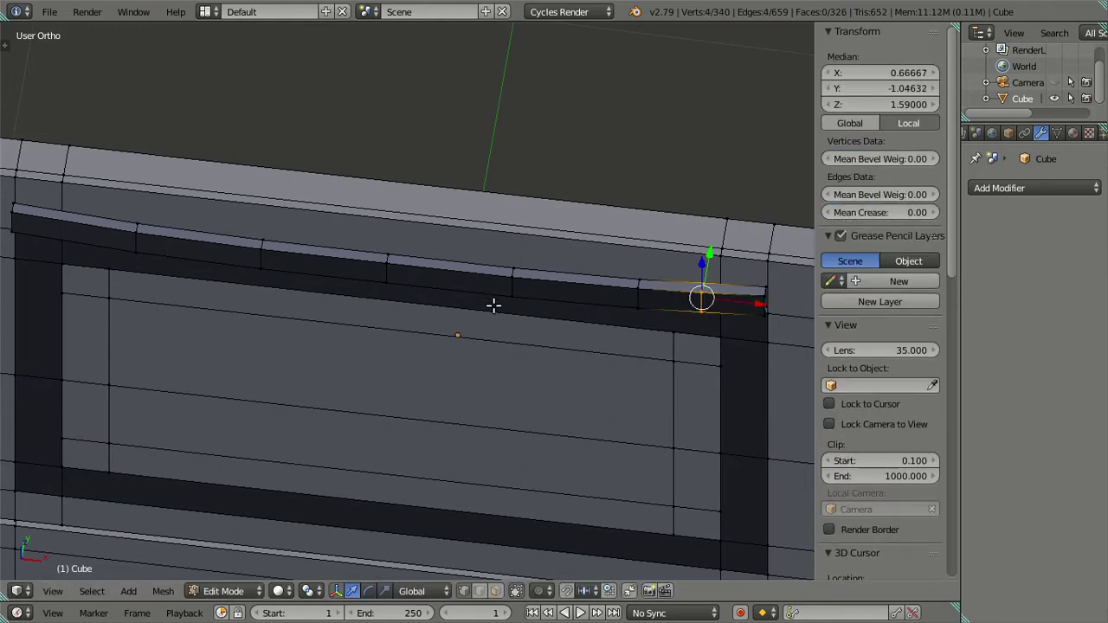
key(ctrl+r)
click(50, 221)
right_click(49, 222)
middle_drag(289, 326, 116, 286)
mouse_move(421, 380)
middle_down()
mouse_move(424, 407)
mouse_move(516, 400)
middle_up()
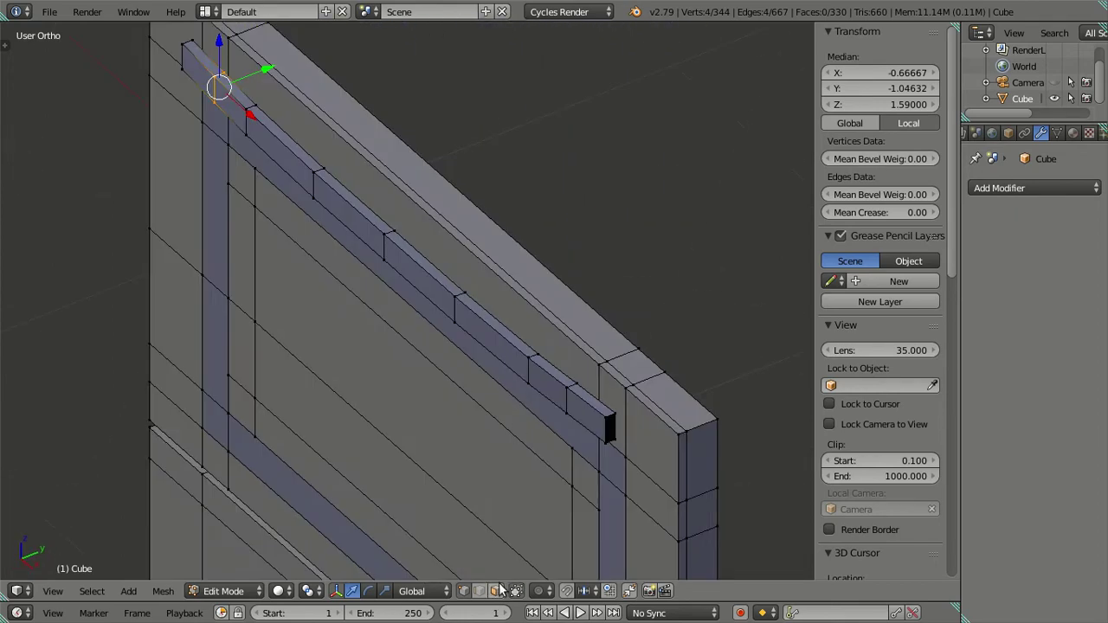
Select both end sections of the handle bar and extrude them outward into long arms
key(a)
scroll(542, 532, down, 2)
mouse_move(543, 531)
middle_down()
mouse_move(505, 467)
mouse_move(483, 477)
middle_up()
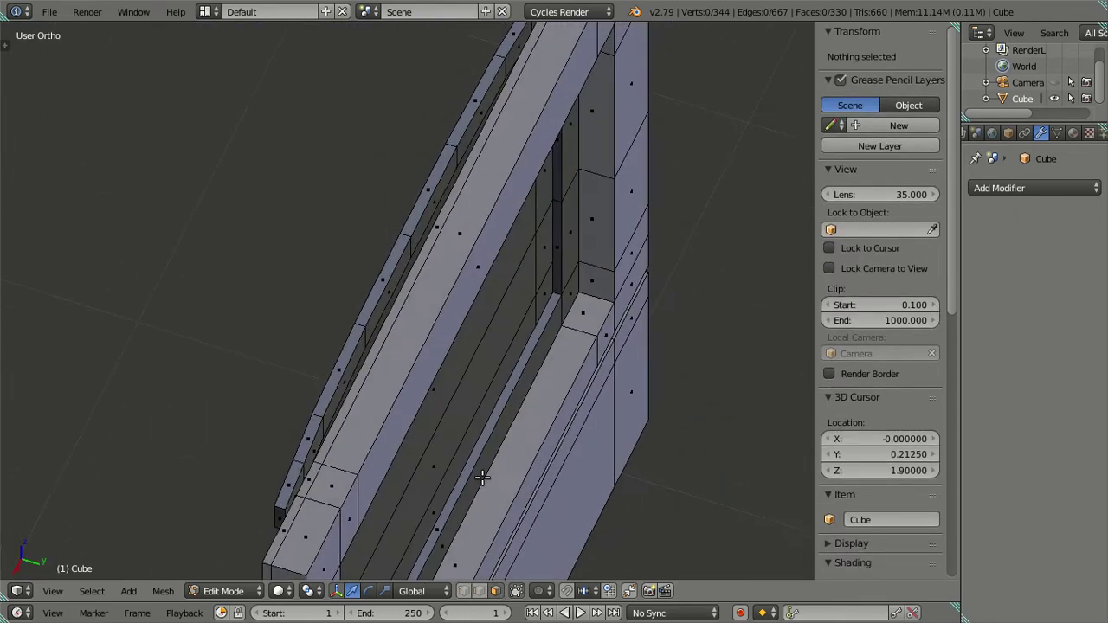
right_click(298, 485)
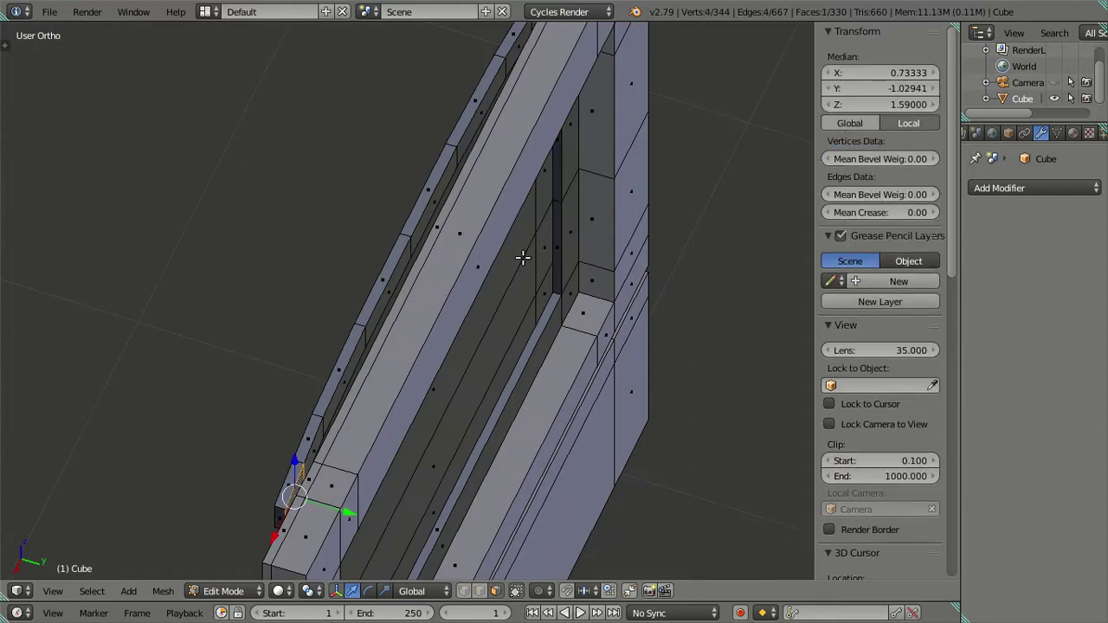
middle_drag(524, 257, 500, 499)
click(504, 281)
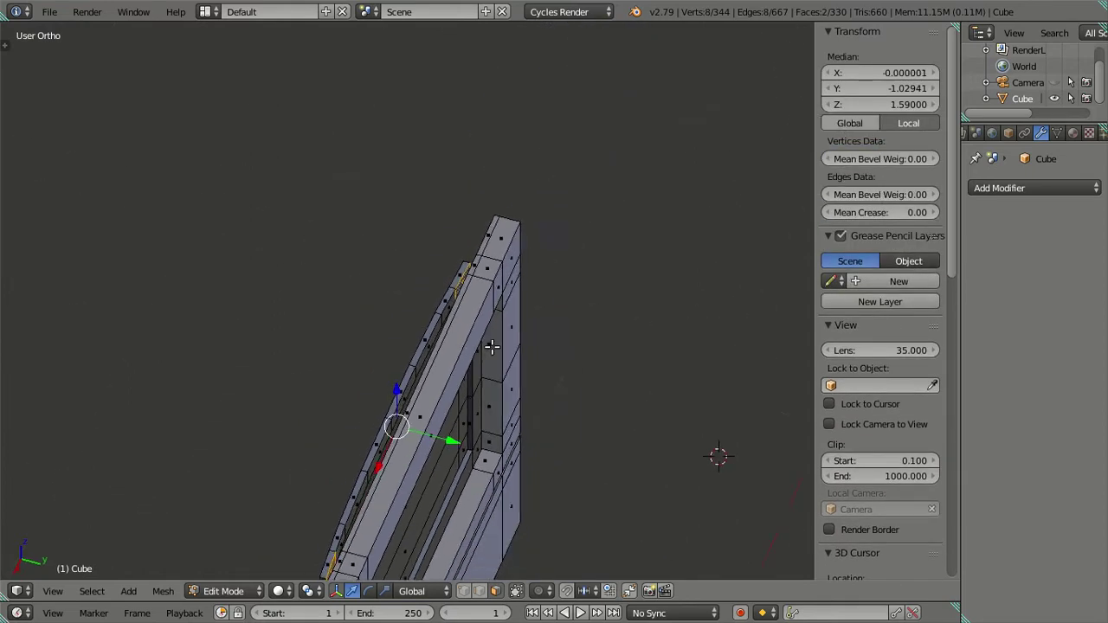
middle_drag(504, 281, 523, 327)
key(g)
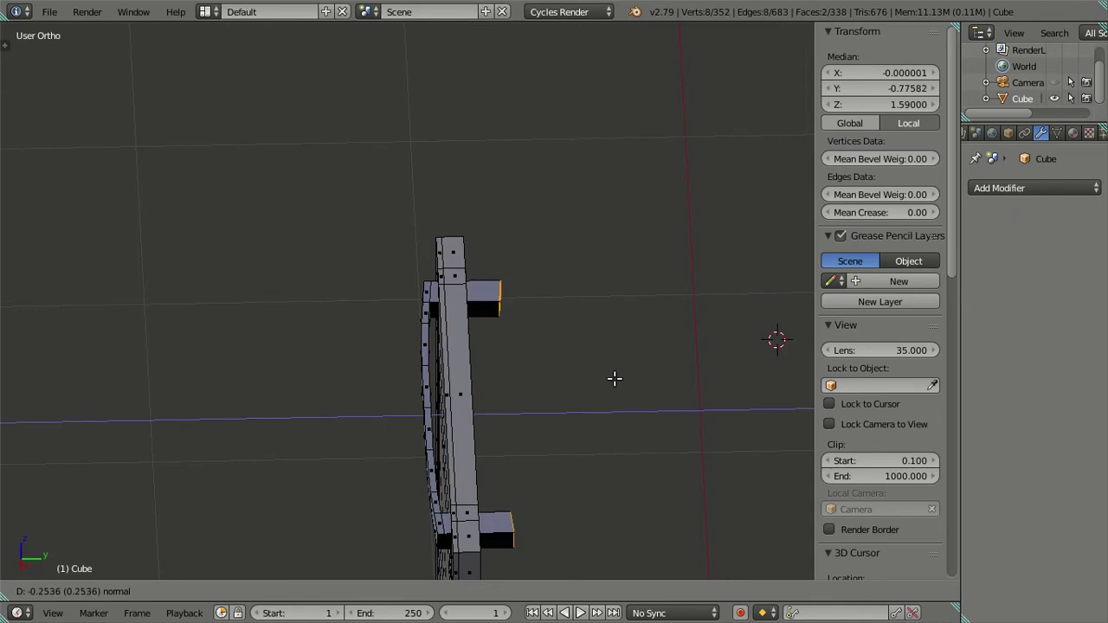
click(695, 376)
Check the new arms in wireframe display, then select a front edge of the door frame
middle_drag(695, 376, 536, 395)
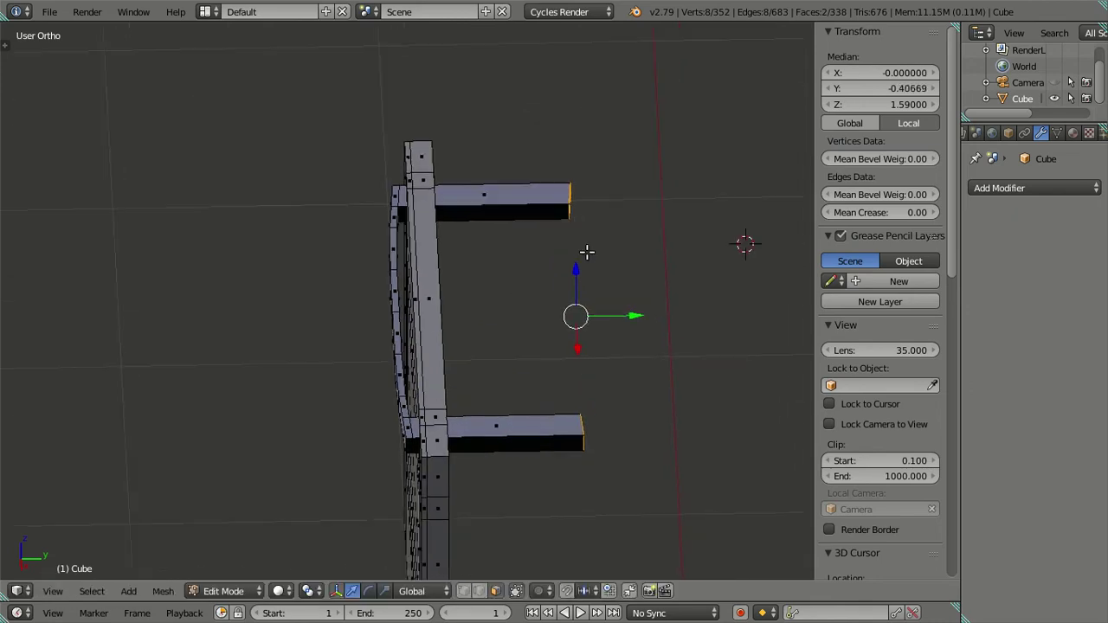
key(a)
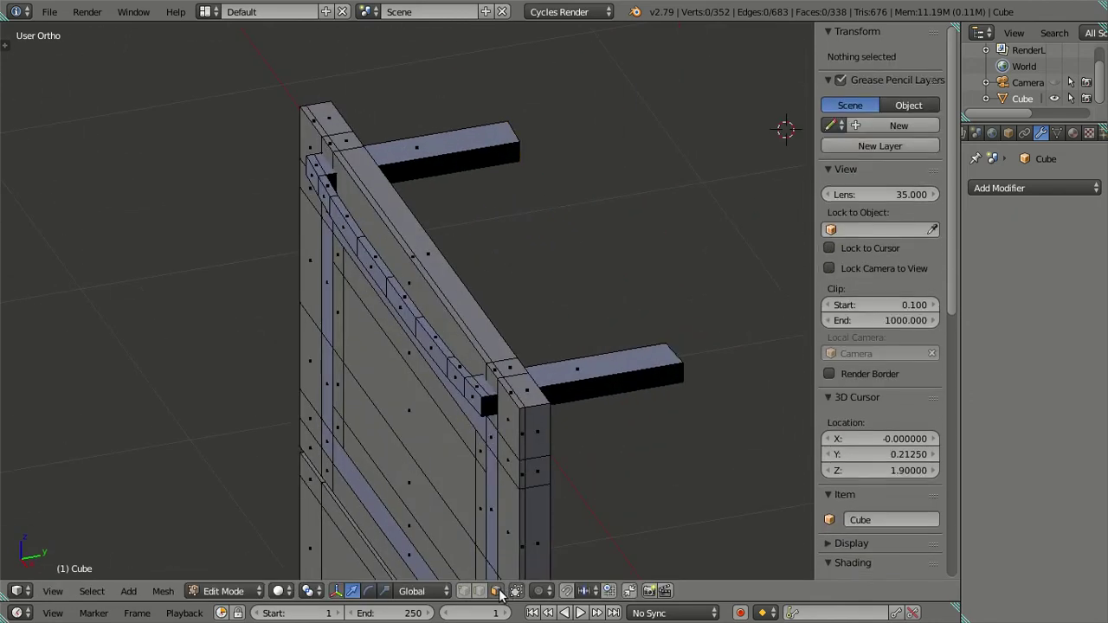
key(z)
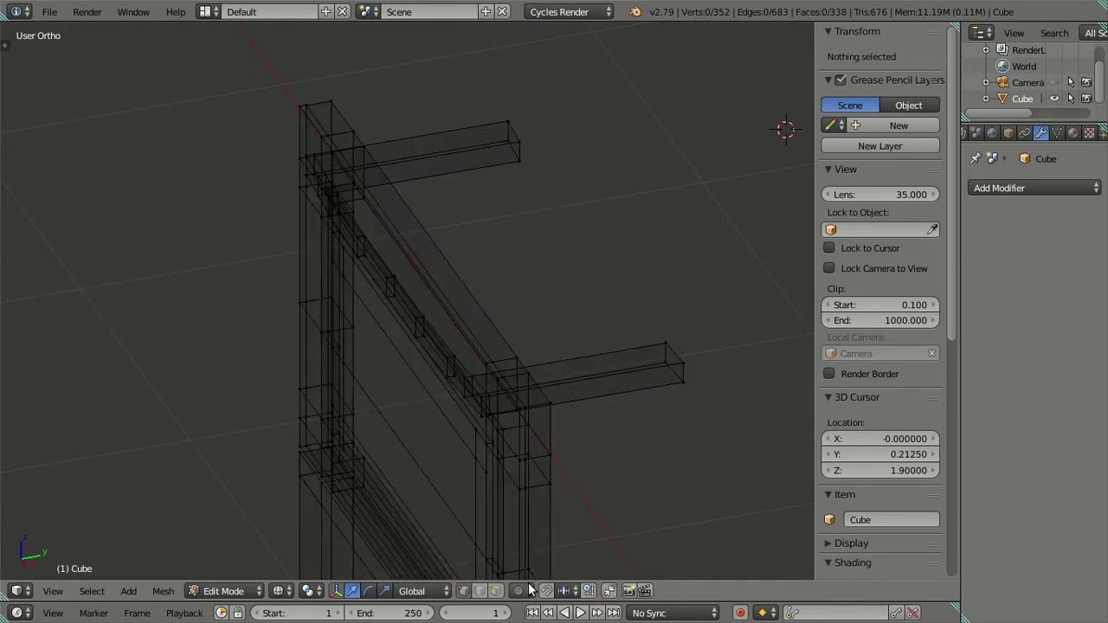
key(z)
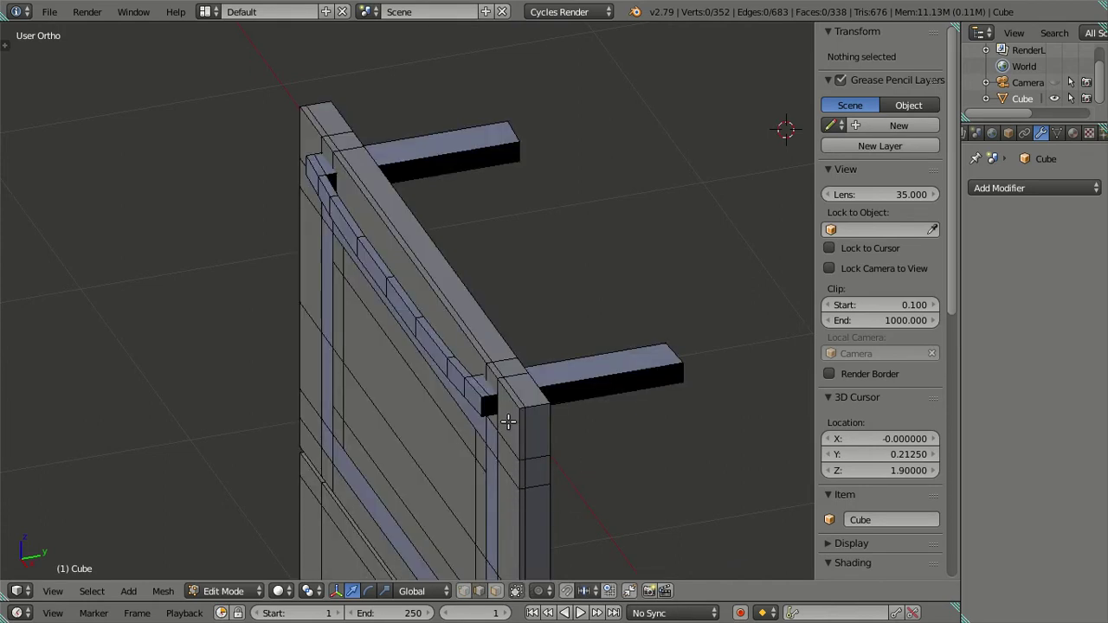
right_click(509, 422)
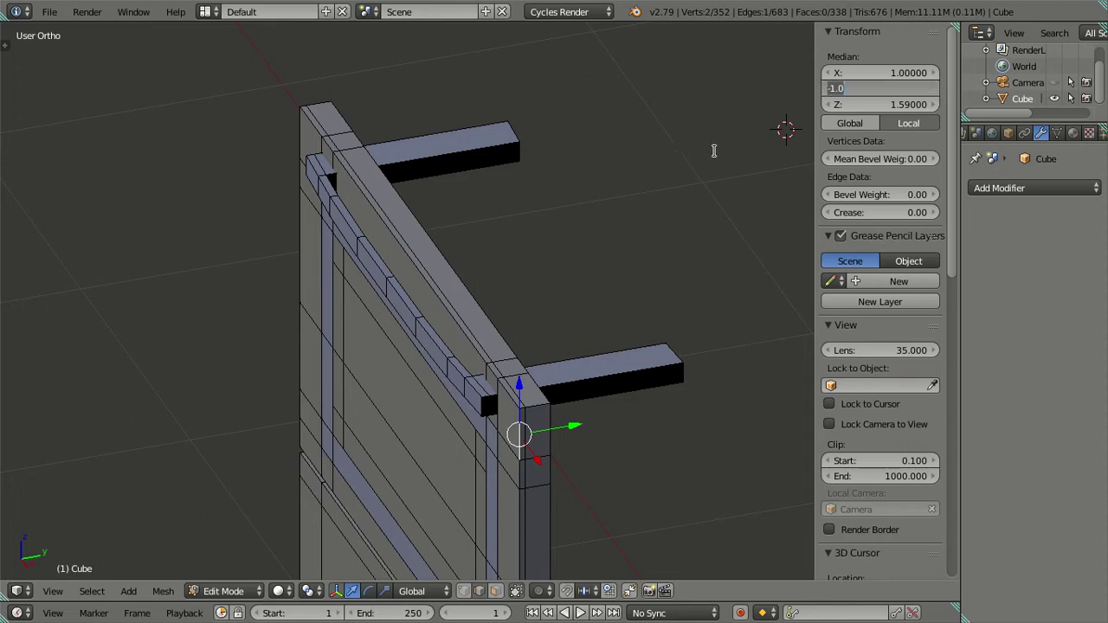
Commit the door-frame edge at Y -1, then move the arm end edges to Y -1
key(Return)
middle_drag(694, 190, 594, 173)
right_click(644, 234)
right_click(669, 226)
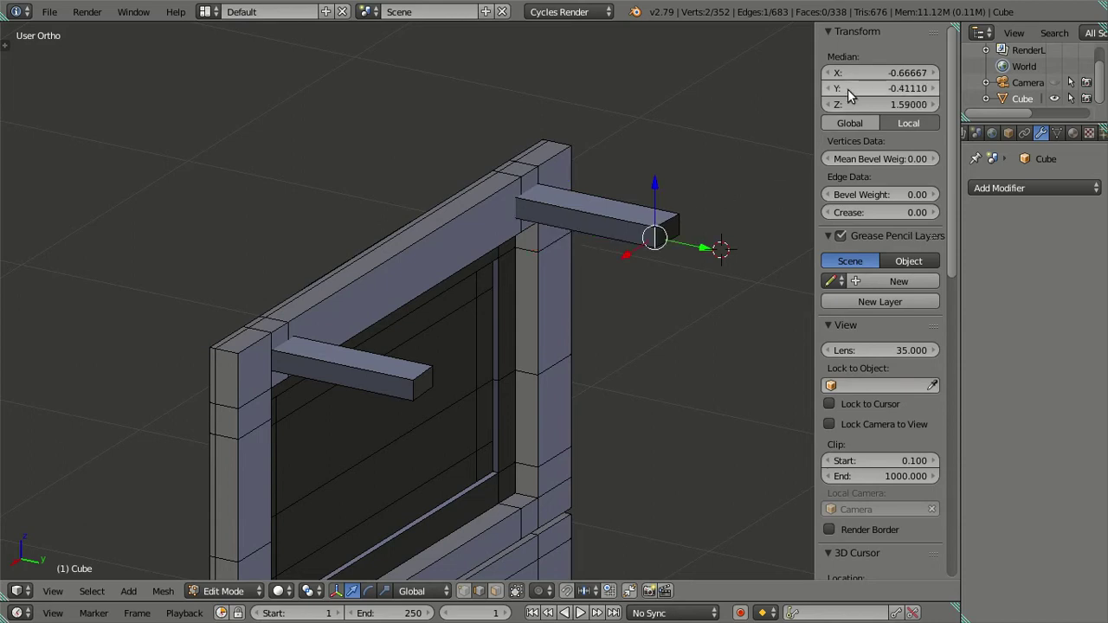
shift+right_click(431, 378)
click(865, 88)
text(-1)
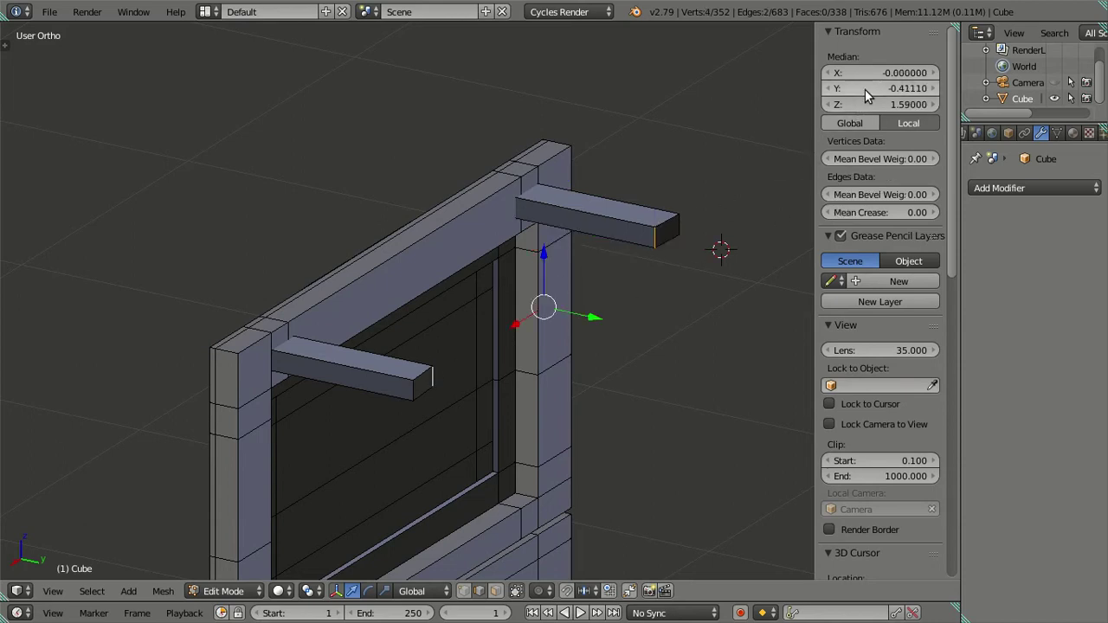
key(Return)
Reselect both arms' outer end edges and set their Median Y to -1
key(a)
right_click(584, 223)
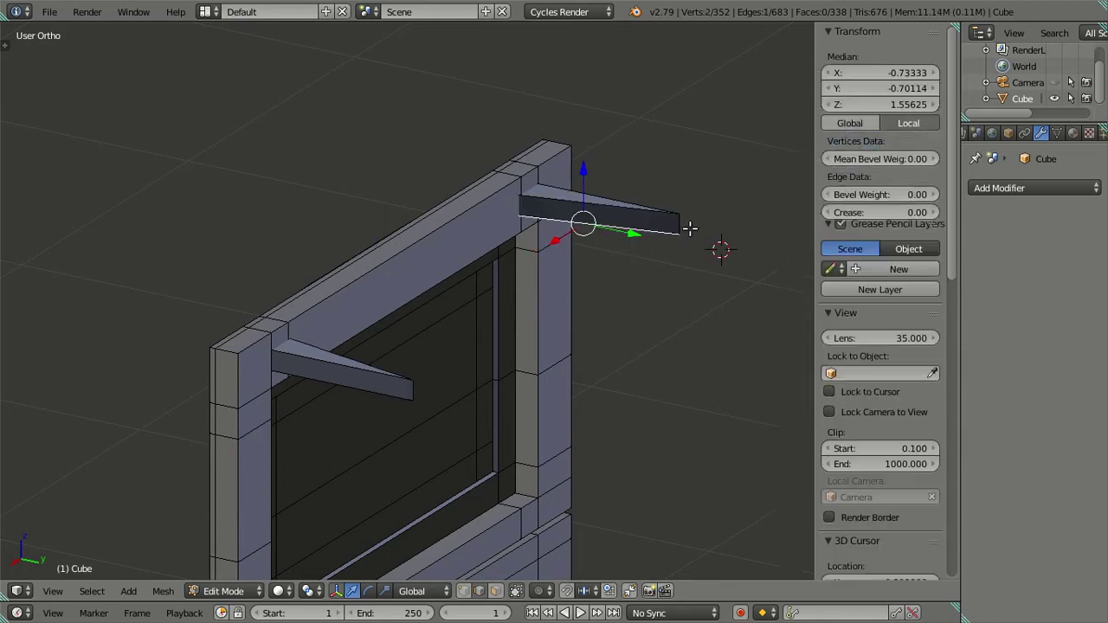
right_click(678, 224)
shift+right_click(408, 391)
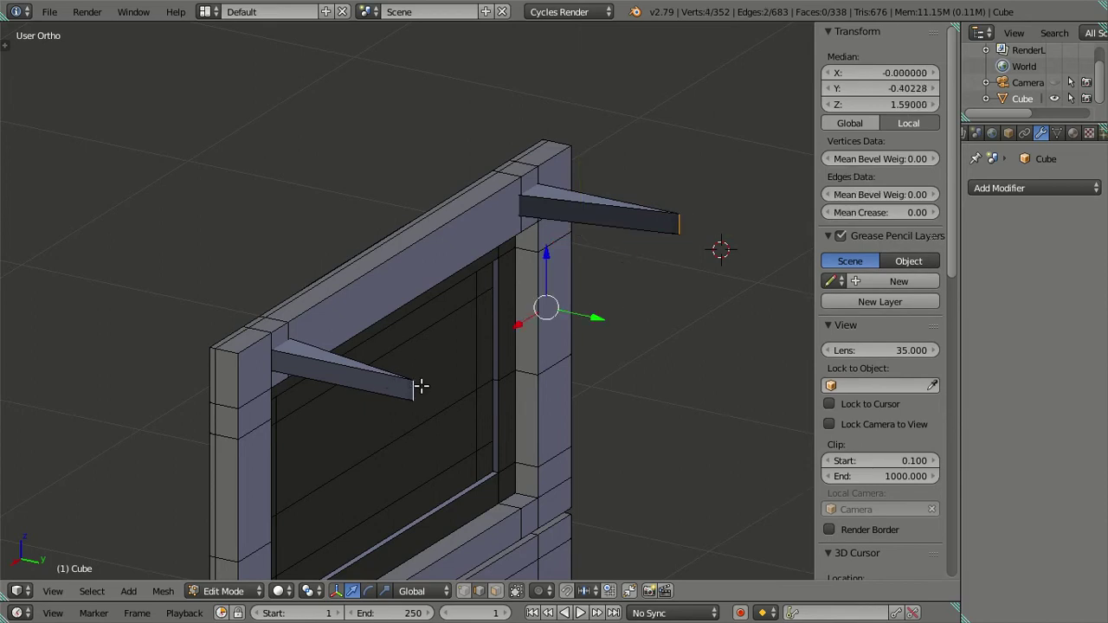
click(865, 89)
text(-1)
key(Return)
Deselect everything and return to Object Mode to view the stove body
key(a)
mouse_move(324, 311)
middle_down()
mouse_move(428, 314)
mouse_move(440, 331)
mouse_move(487, 342)
mouse_move(623, 292)
mouse_move(676, 307)
mouse_move(613, 394)
mouse_move(407, 378)
mouse_move(366, 424)
mouse_move(371, 439)
mouse_move(460, 475)
mouse_move(626, 470)
mouse_move(642, 450)
mouse_move(604, 438)
mouse_move(374, 433)
middle_up()
key(Tab)
key(Tab)
mouse_move(488, 390)
middle_down()
mouse_move(549, 285)
mouse_move(497, 239)
mouse_move(597, 262)
middle_up()
Set the drawer's top edge to Z 0.4 and duplicate the handle bar down onto it
right_click(418, 414)
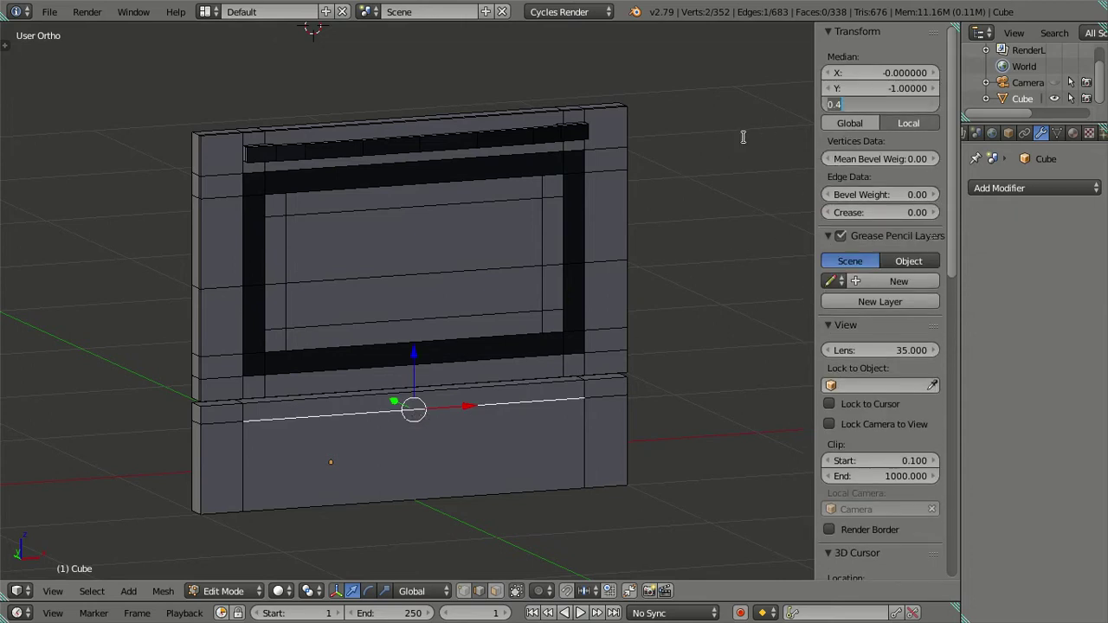
key(Return)
mouse_move(742, 136)
middle_down()
mouse_move(587, 163)
mouse_move(494, 154)
middle_up()
right_click(484, 158)
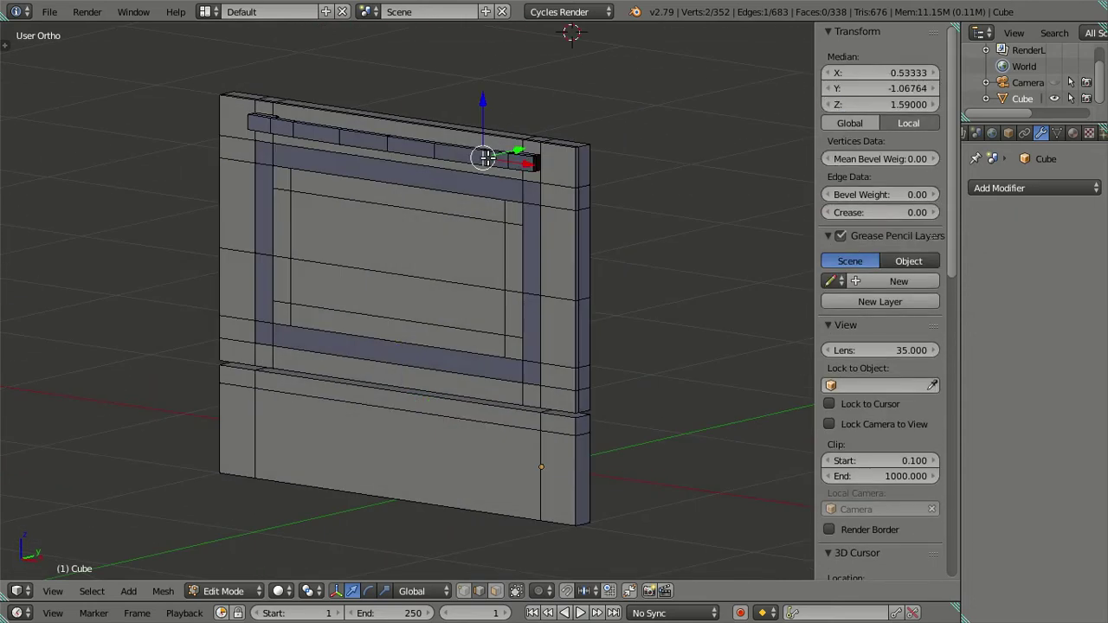
key(ctrl+l)
key(shift+d)
key(Escape)
key(ctrl+v)
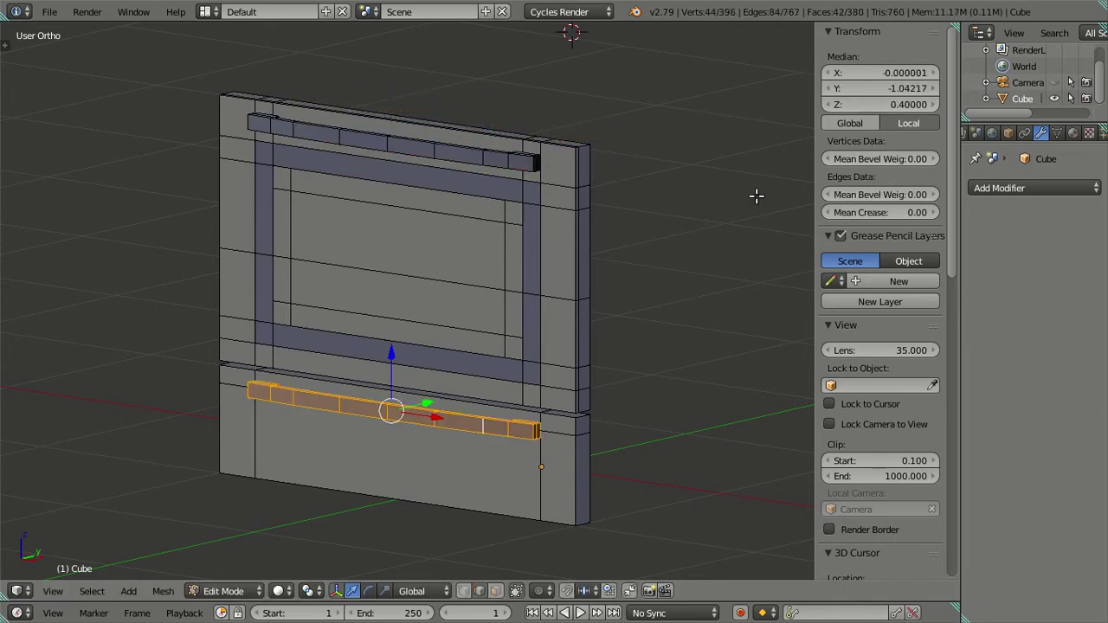
Deselect, return to Object Mode and select the stove body
key(a)
middle_drag(564, 311, 594, 285)
key(Tab)
scroll(387, 331, up, 3)
mouse_move(387, 330)
middle_down()
mouse_move(539, 342)
mouse_move(292, 329)
mouse_move(399, 329)
mouse_move(371, 277)
mouse_move(421, 290)
middle_up()
right_click(469, 240)
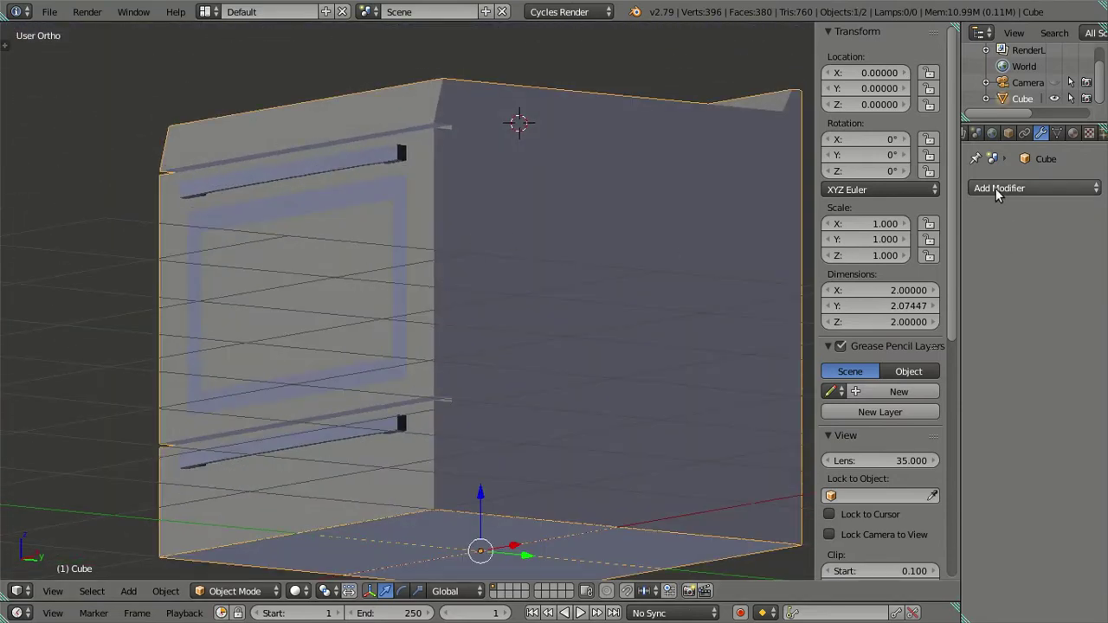
Add a Bevel modifier with 0.0050 width and 2 segments to the stove
click(995, 188)
click(829, 241)
mouse_move(606, 260)
middle_down()
mouse_move(530, 265)
mouse_move(540, 283)
middle_up()
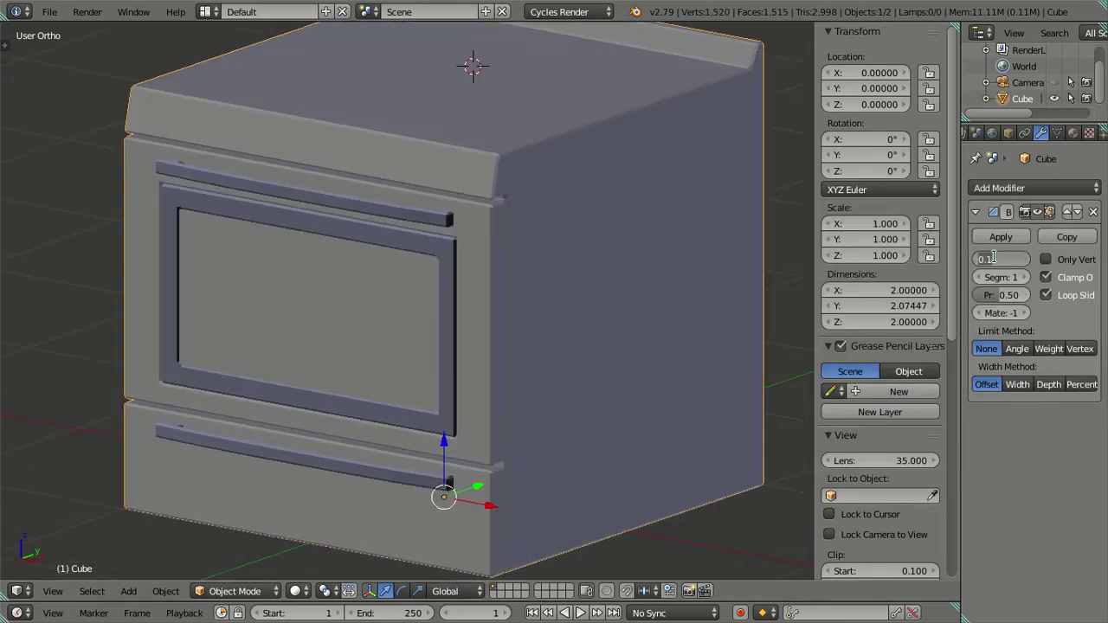
key(Return)
key(a)
click(1025, 277)
Add a Subdivision Surface modifier with viewport level 2
mouse_move(617, 286)
middle_down()
mouse_move(668, 297)
mouse_move(518, 386)
middle_up()
scroll(455, 365, up, 4)
scroll(454, 367, up, 2)
mouse_move(460, 359)
middle_down()
mouse_move(583, 315)
mouse_move(585, 171)
mouse_move(539, 161)
middle_up()
click(1035, 188)
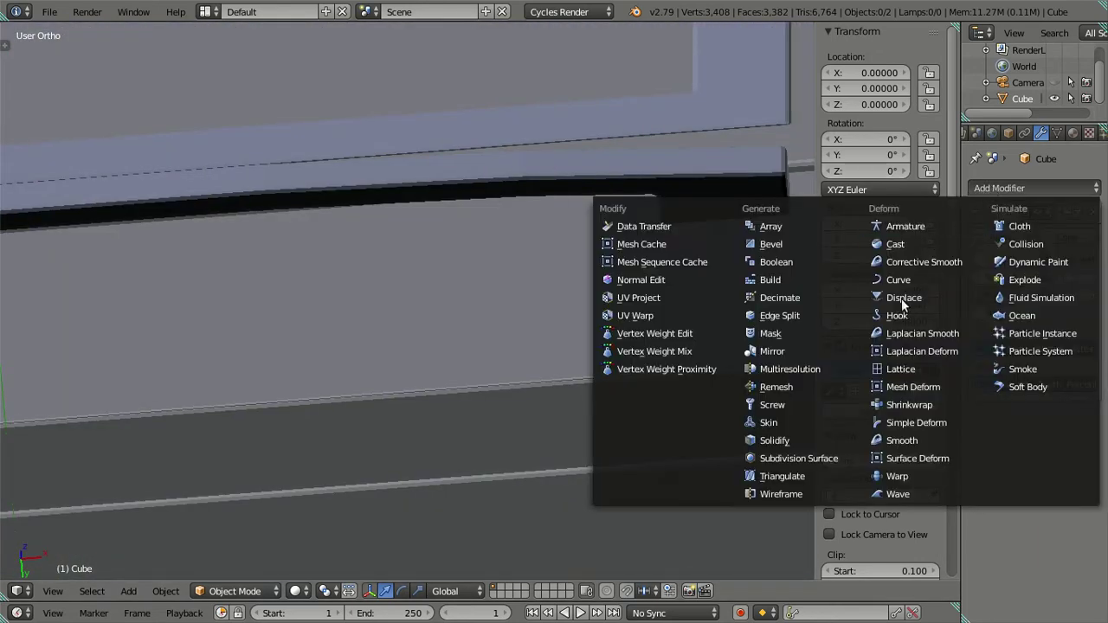
click(816, 463)
middle_drag(587, 291, 462, 462)
click(1024, 501)
Orbit around the smoothed door frame and handle rail, briefly toggling Edit Mode
mouse_move(459, 373)
middle_down()
mouse_move(448, 353)
mouse_move(485, 198)
mouse_move(509, 470)
mouse_move(594, 421)
mouse_move(633, 420)
mouse_move(616, 491)
mouse_move(635, 495)
mouse_move(651, 329)
middle_up()
key(Tab)
mouse_move(542, 276)
middle_down()
mouse_move(569, 287)
mouse_move(569, 317)
mouse_move(518, 363)
mouse_move(476, 386)
mouse_move(466, 377)
middle_up()
mouse_move(371, 170)
middle_down()
mouse_move(433, 143)
mouse_move(455, 148)
mouse_move(456, 234)
mouse_move(487, 195)
mouse_move(455, 197)
mouse_move(367, 300)
mouse_move(359, 292)
middle_up()
key(Tab)
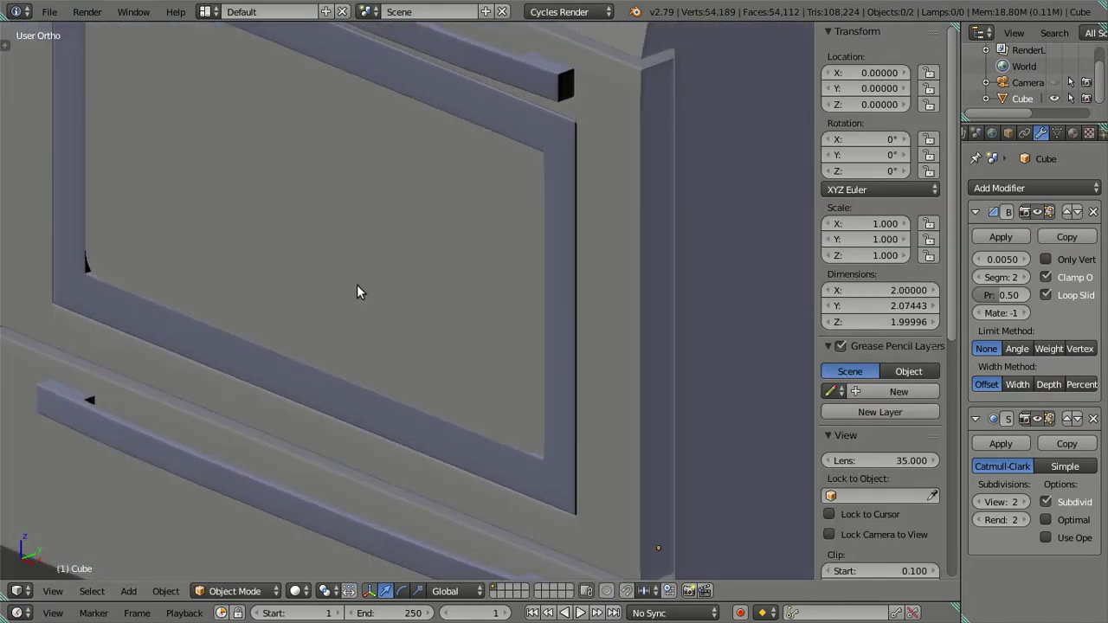
Enter Edit Mode and set the Subdivision Surface viewport level to 0
key(Tab)
mouse_move(465, 222)
middle_down()
mouse_move(464, 191)
mouse_move(433, 206)
middle_up()
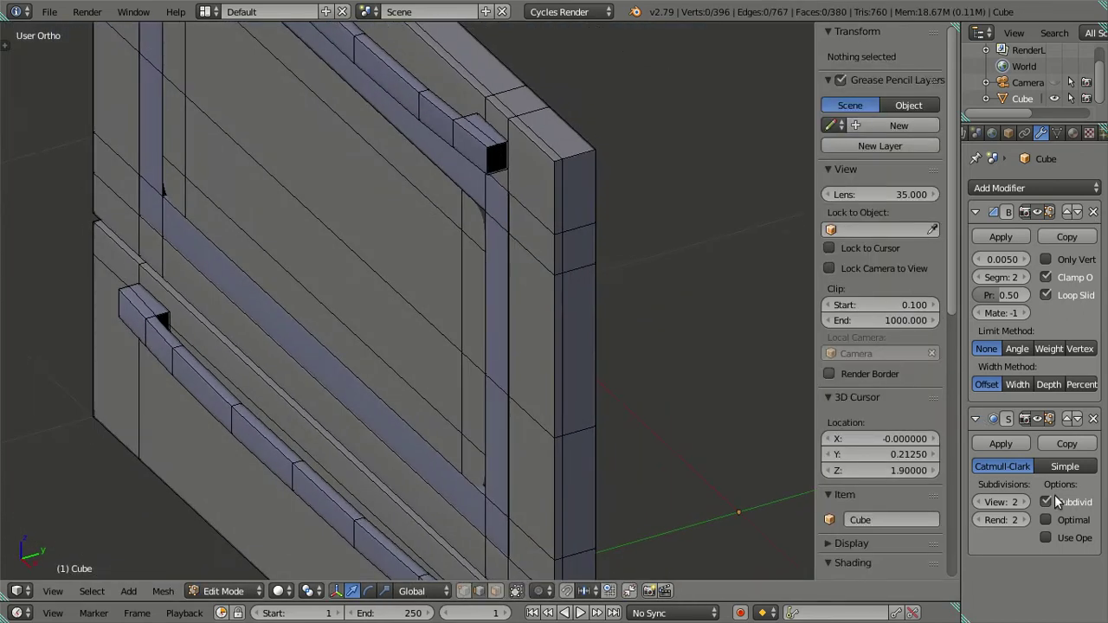
click(984, 502)
click(983, 503)
scroll(294, 212, up, 2)
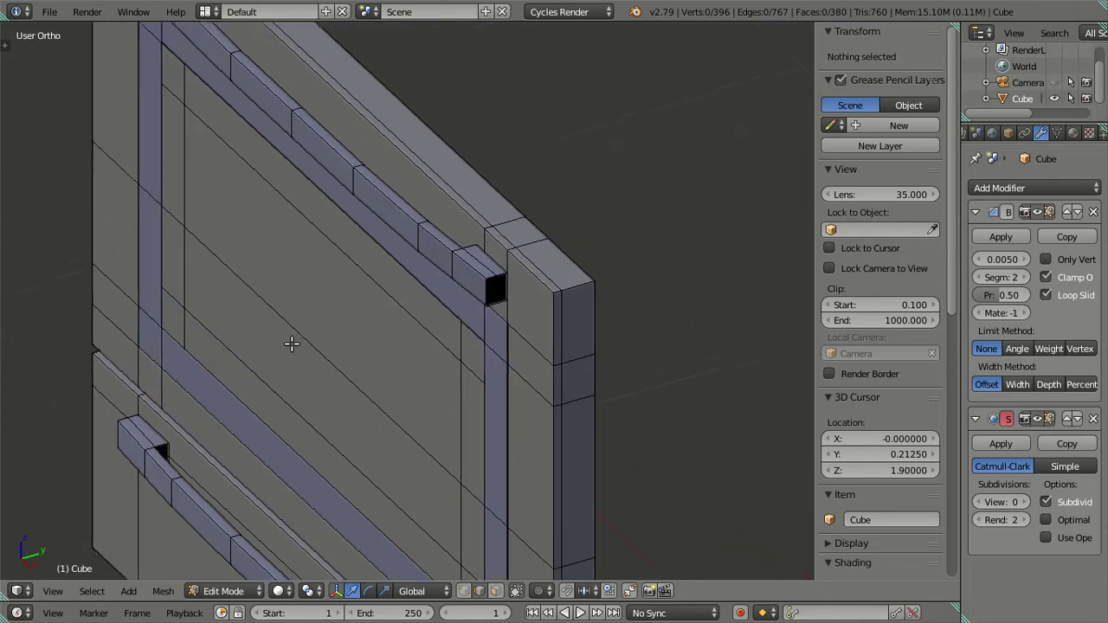
scroll(390, 344, up, 2)
scroll(488, 338, up, 2)
scroll(519, 327, up, 1)
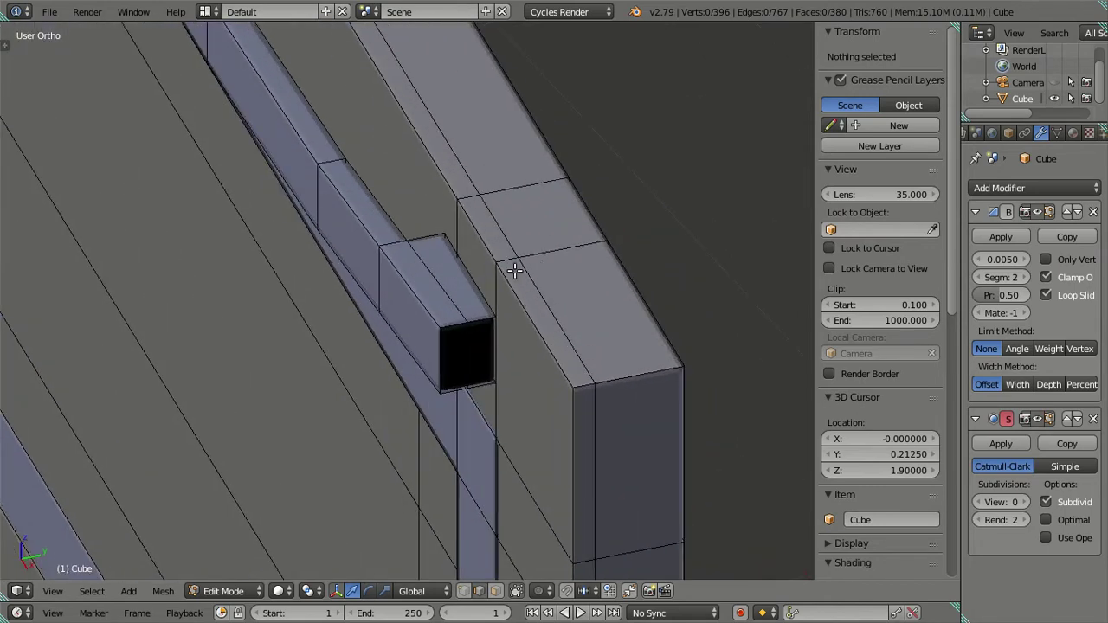
middle_drag(514, 271, 547, 325)
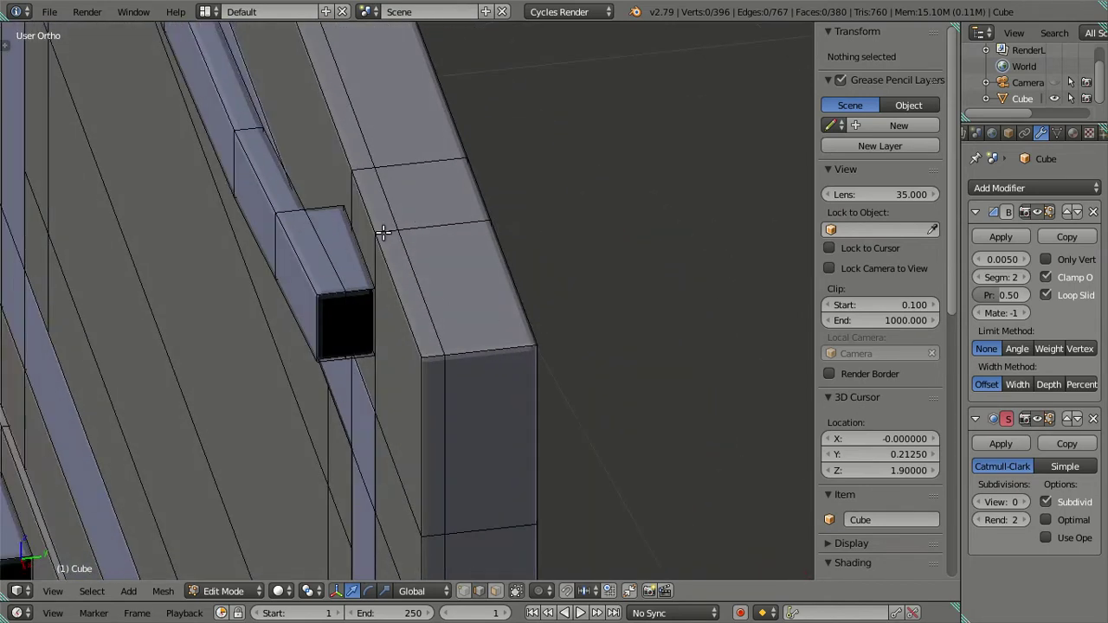
Cut an edge loop along the side wall at Y -0.99, then remove it
key(ctrl+r)
click(383, 230)
right_click(383, 230)
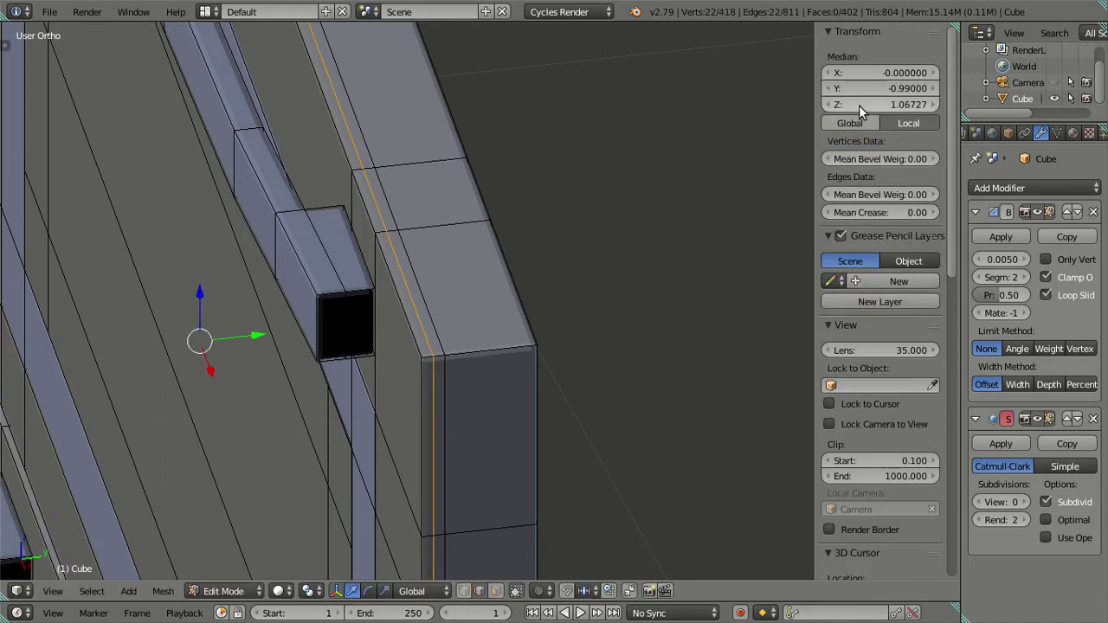
click(885, 97)
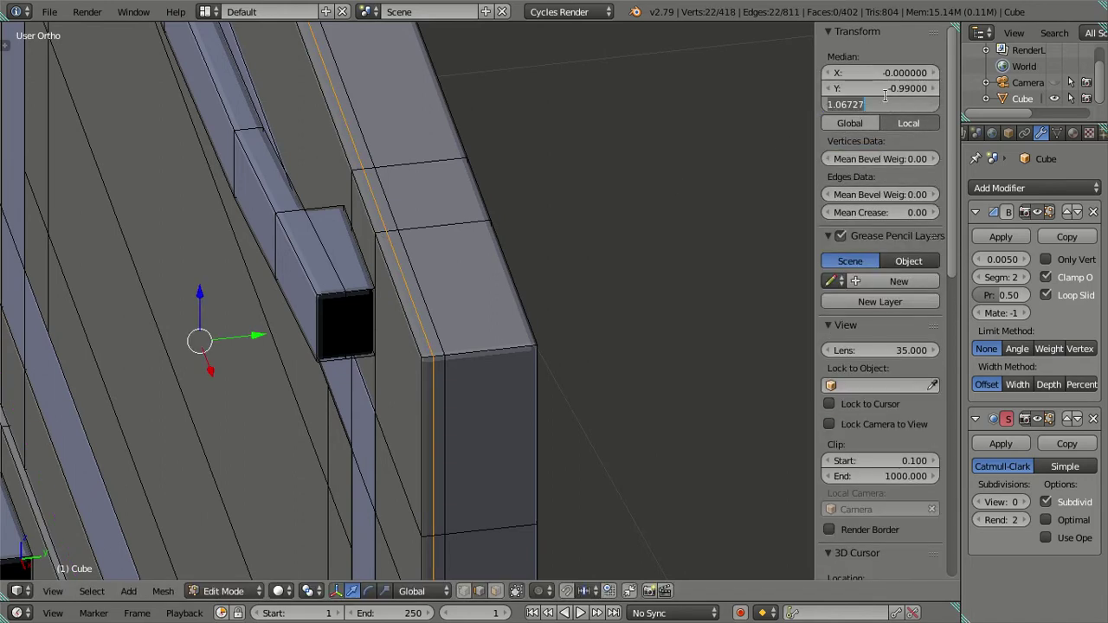
click(899, 88)
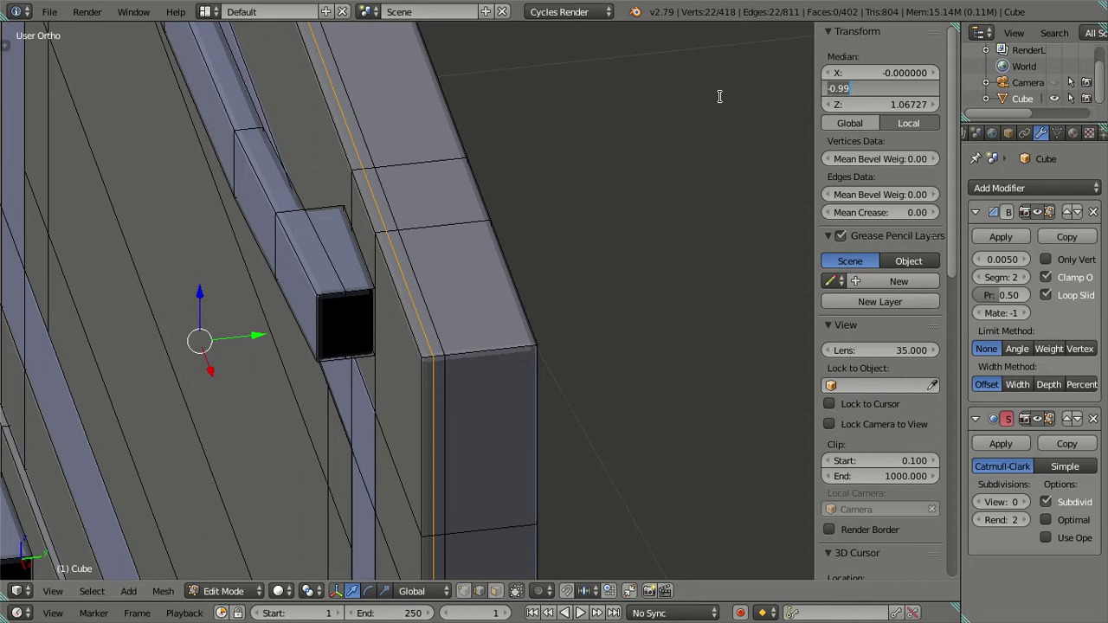
key(Return)
key(ctrl+x)
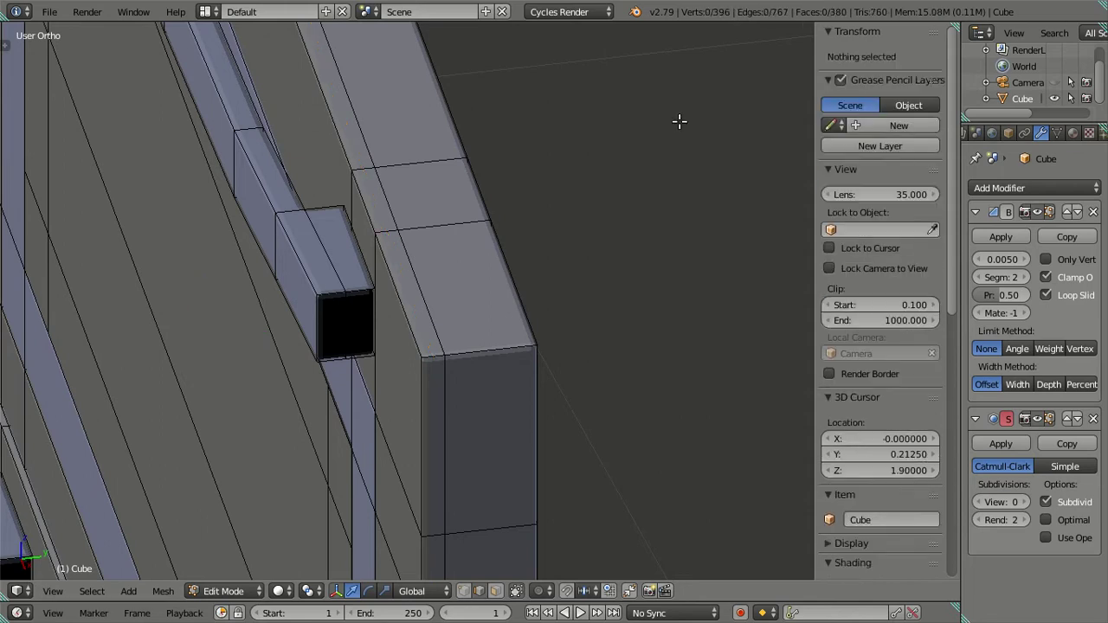
Orbit to a straight front view of the door
click(680, 121)
scroll(658, 138, down, 5)
scroll(534, 225, up, 1)
mouse_move(445, 343)
middle_down()
mouse_move(594, 274)
mouse_move(574, 280)
mouse_move(546, 317)
mouse_move(527, 306)
middle_up()
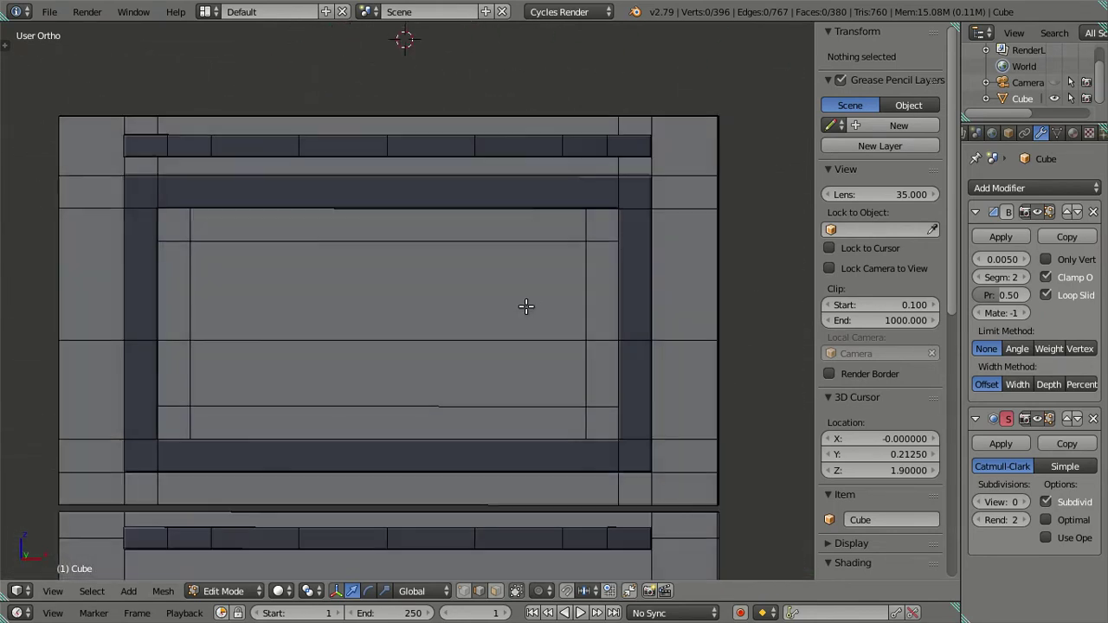
Select the edge loops bordering the door's window
mouse_move(608, 275)
middle_down()
mouse_move(624, 280)
mouse_move(633, 205)
mouse_move(594, 272)
middle_up()
right_click(634, 198)
alt+right_click(635, 198)
alt+right_click(595, 265)
alt+shift+right_click(197, 417)
shift+right_click(257, 439)
mouse_move(510, 383)
middle_down()
mouse_move(517, 421)
mouse_move(427, 425)
mouse_move(473, 415)
middle_up()
scroll(458, 406, up, 3)
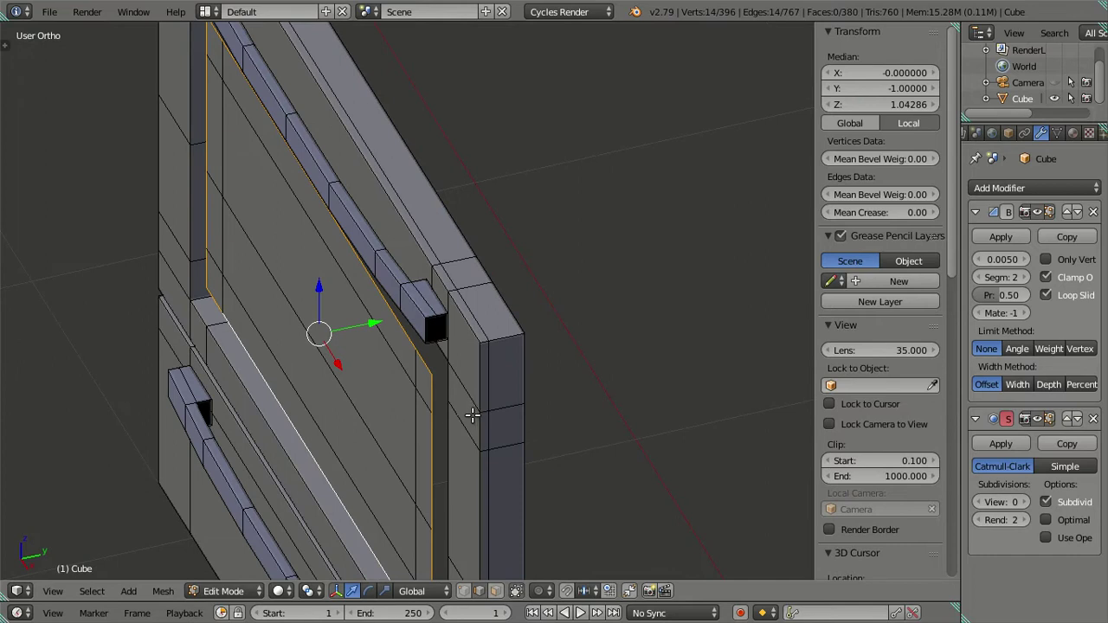
scroll(446, 416, up, 1)
scroll(445, 414, up, 1)
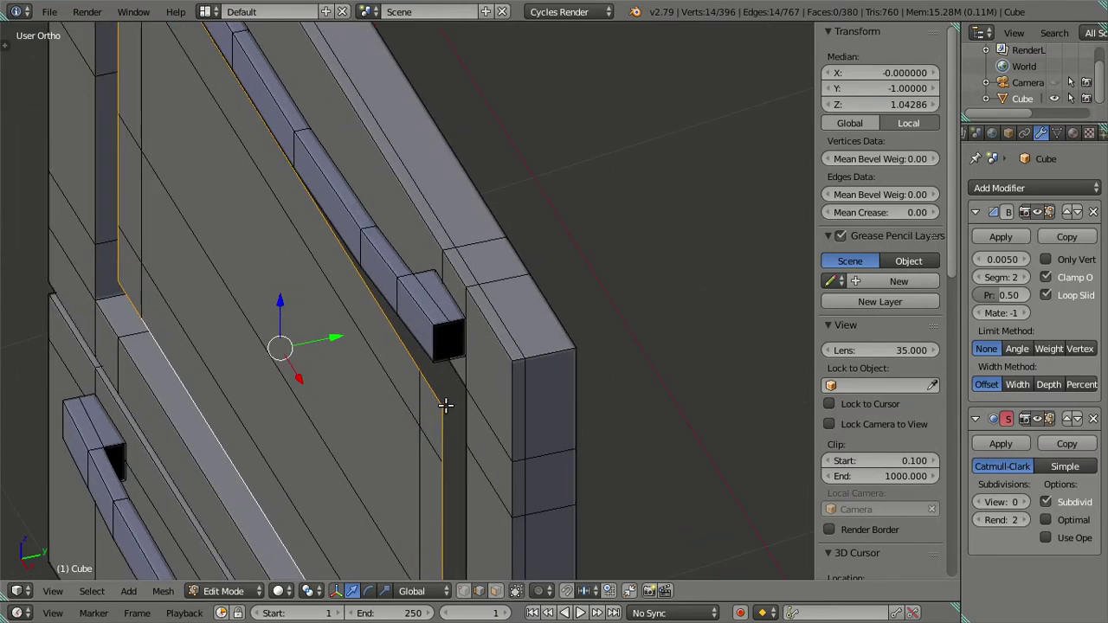
scroll(445, 405, up, 1)
scroll(445, 402, up, 1)
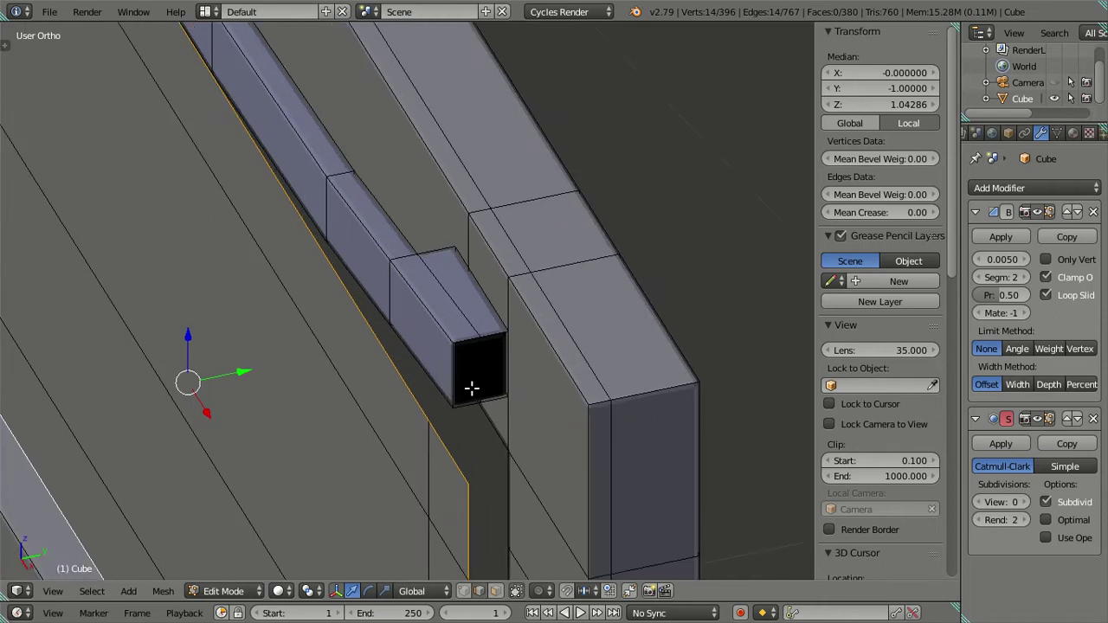
Extrude the window border edges and inspect the result in Object Mode
key(e)
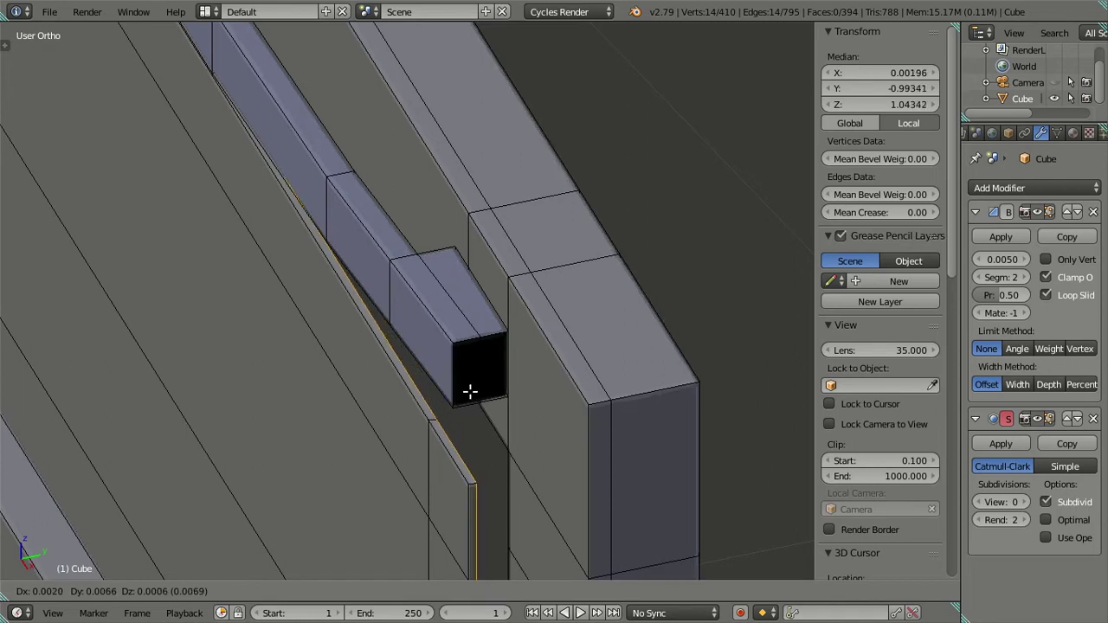
click(470, 393)
key(Tab)
middle_drag(470, 393, 616, 325)
scroll(716, 307, down, 3)
middle_drag(716, 307, 674, 305)
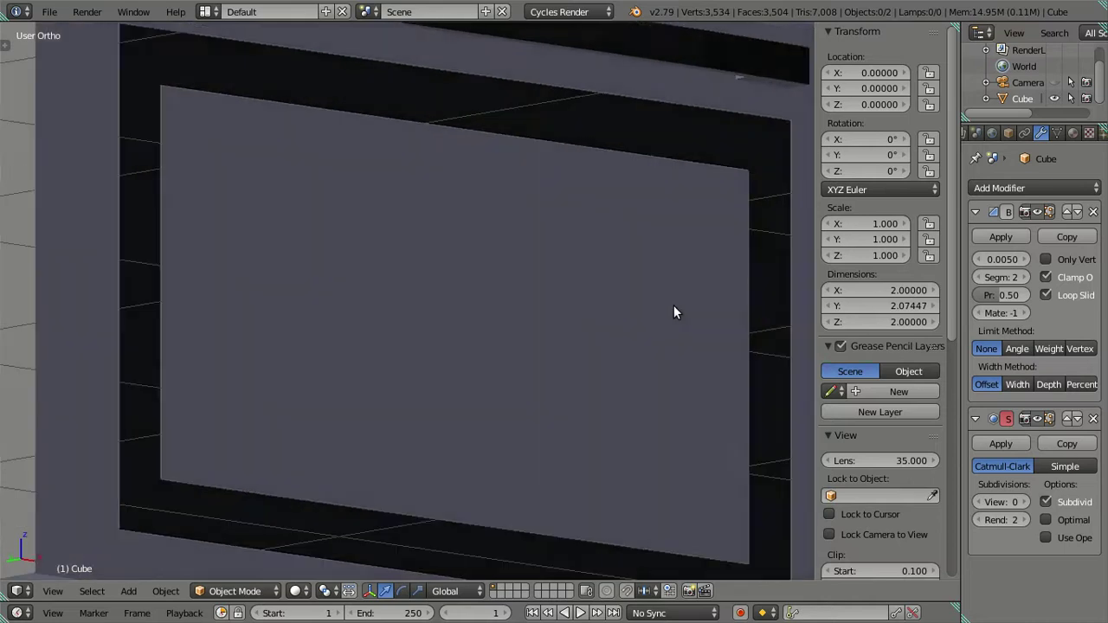
scroll(546, 336, up, 3)
middle_drag(545, 344, 512, 373)
Undo the border extrusion and clear the mesh selection
key(Tab)
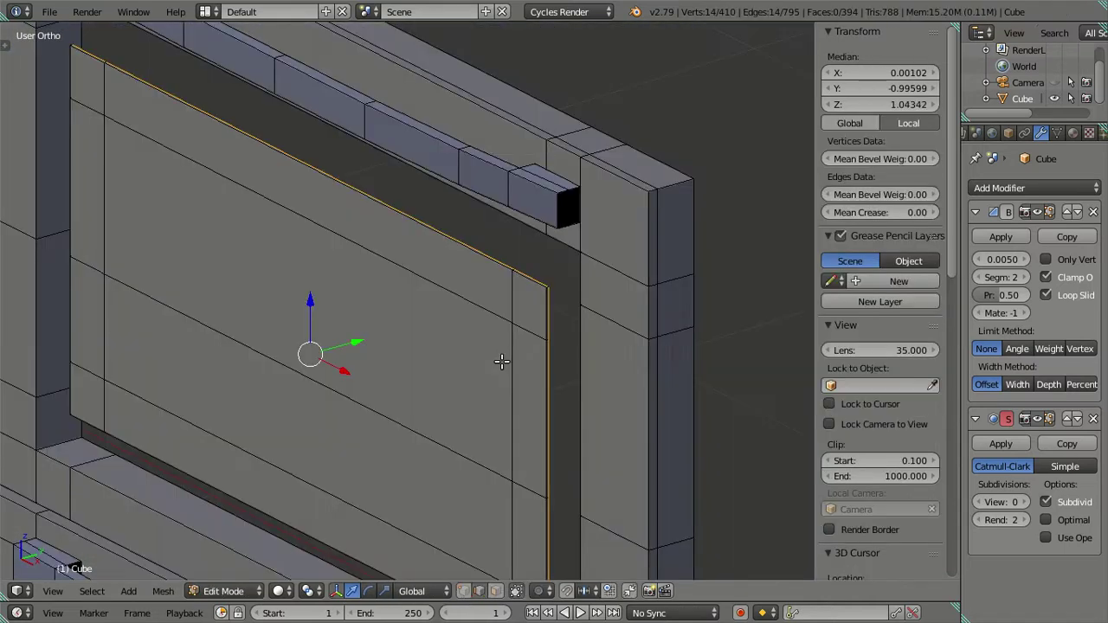
scroll(502, 361, up, 2)
key(ctrl+z)
key(ctrl+z)
key(a)
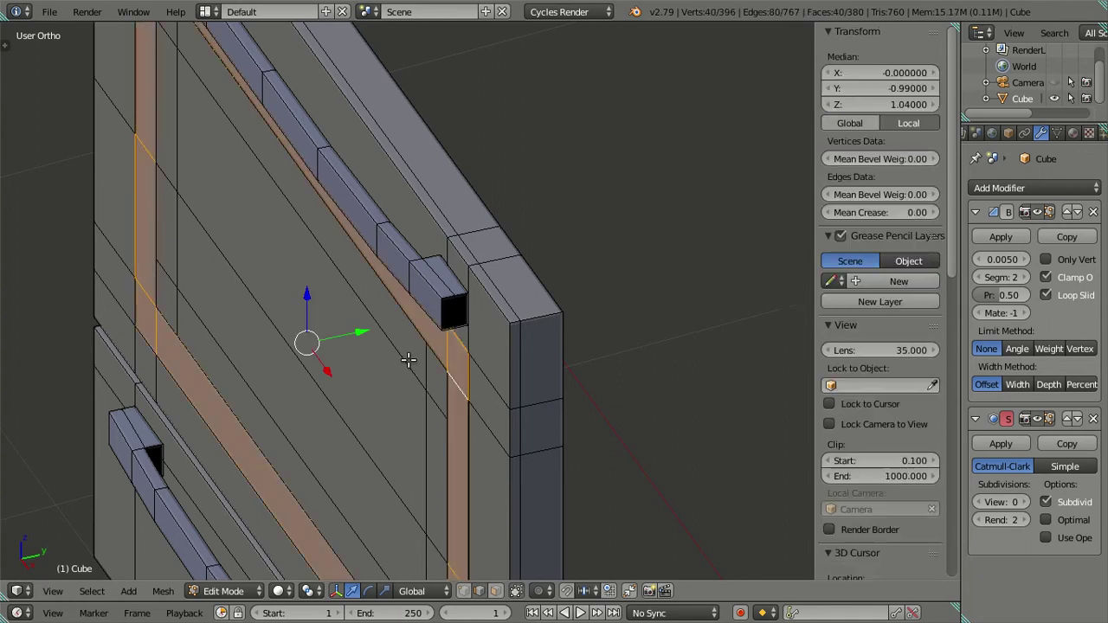
key(ctrl+z)
key(a)
scroll(502, 338, down, 2)
mouse_move(502, 338)
middle_down()
mouse_move(539, 381)
mouse_move(478, 378)
mouse_move(514, 391)
mouse_move(482, 398)
middle_up()
scroll(463, 374, up, 2)
scroll(482, 398, up, 3)
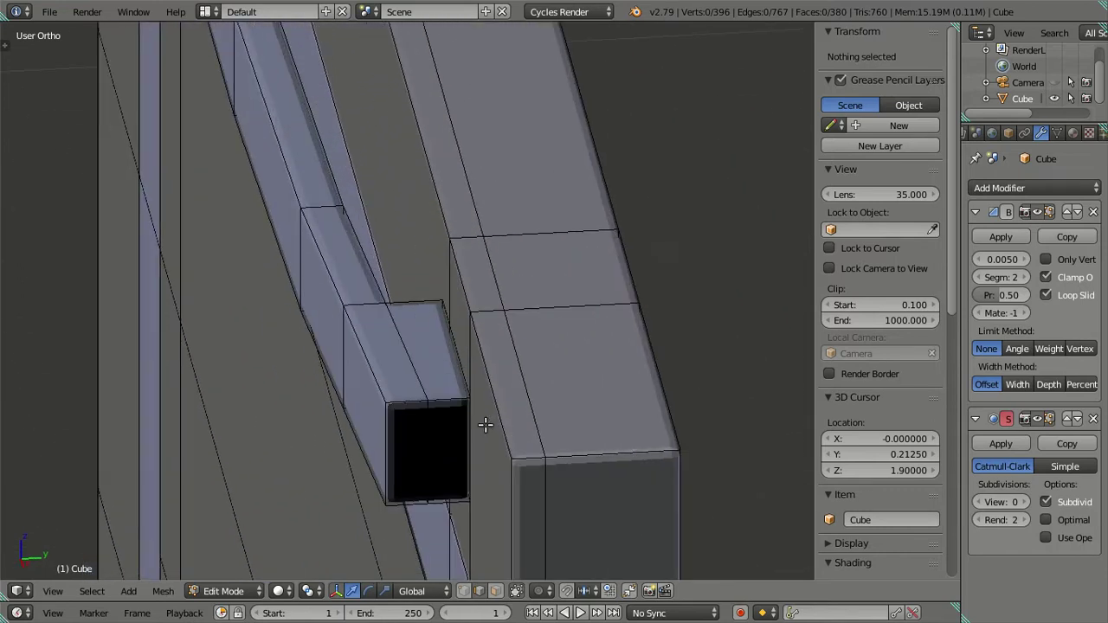
Try four edge loops along the side wall, then undo them
key(ctrl+r)
scroll(528, 451, up, 2)
scroll(527, 450, up, 1)
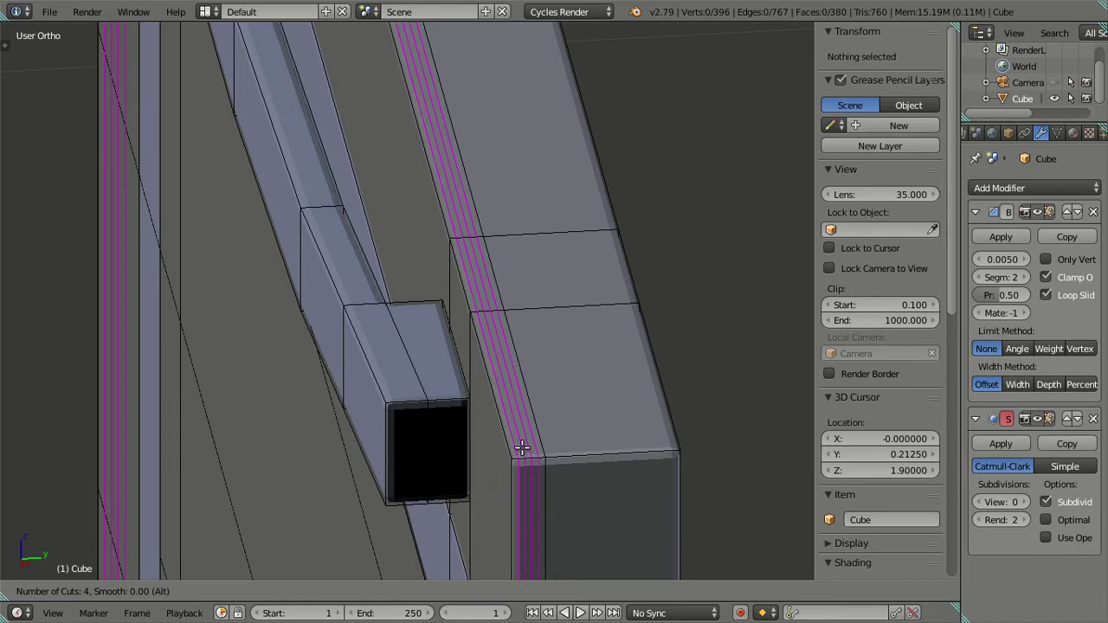
click(522, 447)
right_click(507, 424)
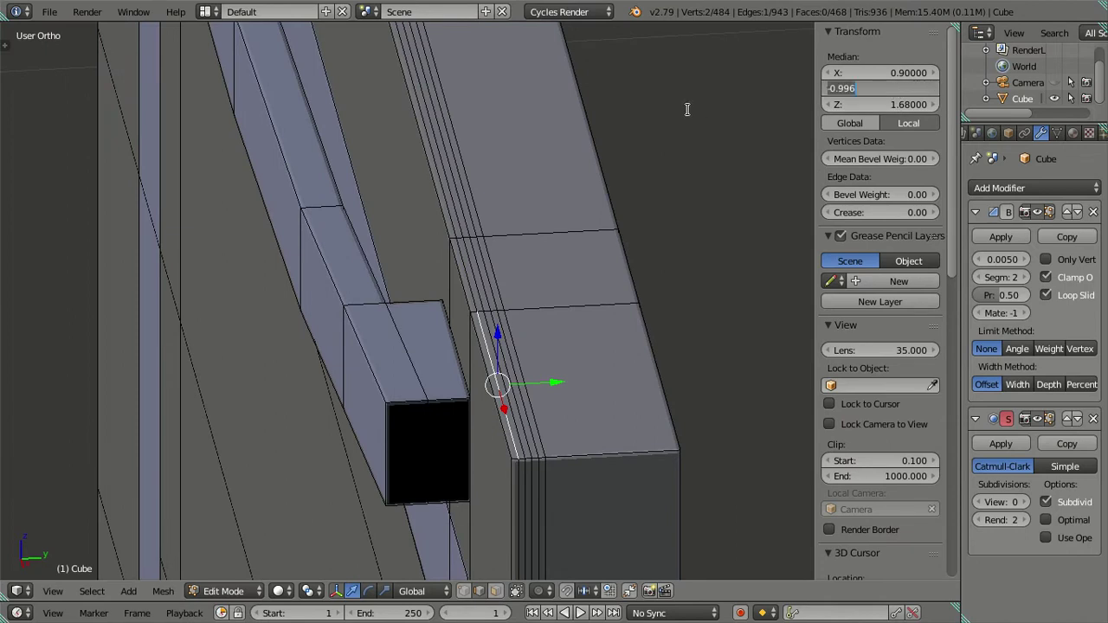
key(ctrl+z)
key(ctrl+z)
Extrude the window panel faces in place and set them back to Y -0.996
mouse_move(656, 158)
middle_down()
mouse_move(378, 372)
mouse_move(394, 370)
middle_up()
alt+right_click(291, 454)
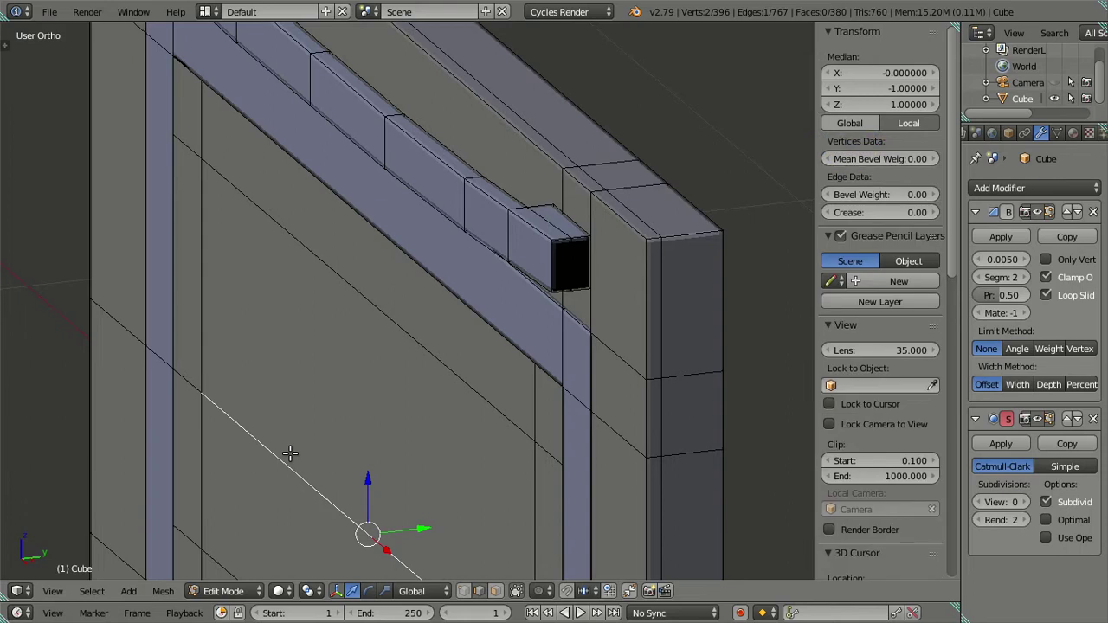
key(KP_Decimal)
key(e)
right_click(664, 324)
drag(894, 93, 891, 94)
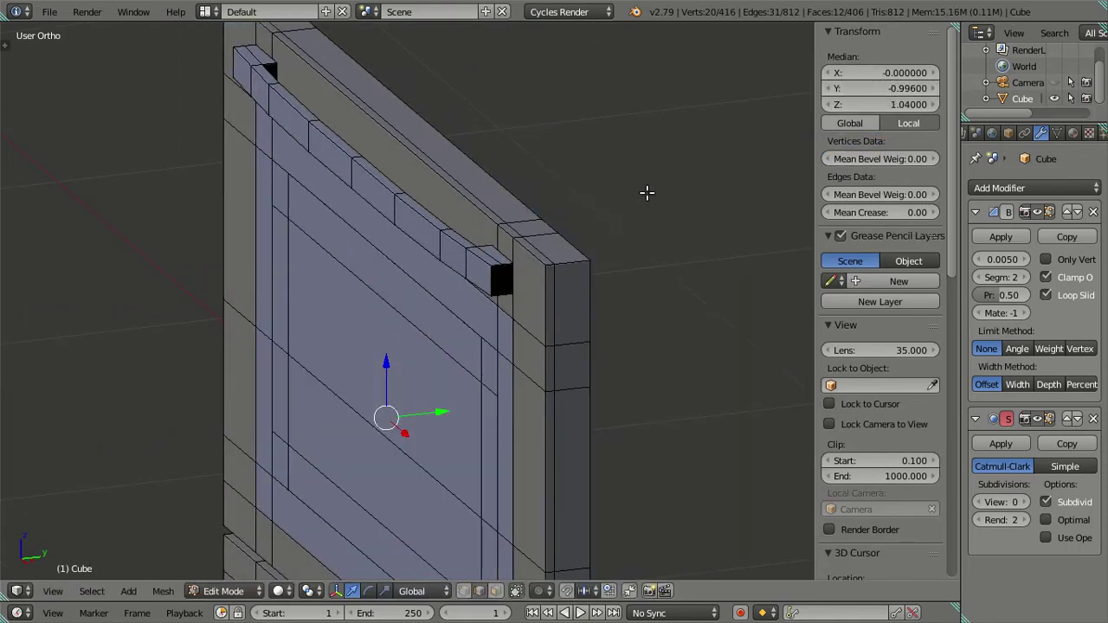
key(KP_1)
Orbit and zoom in close to the oven door from above-left
key(Tab)
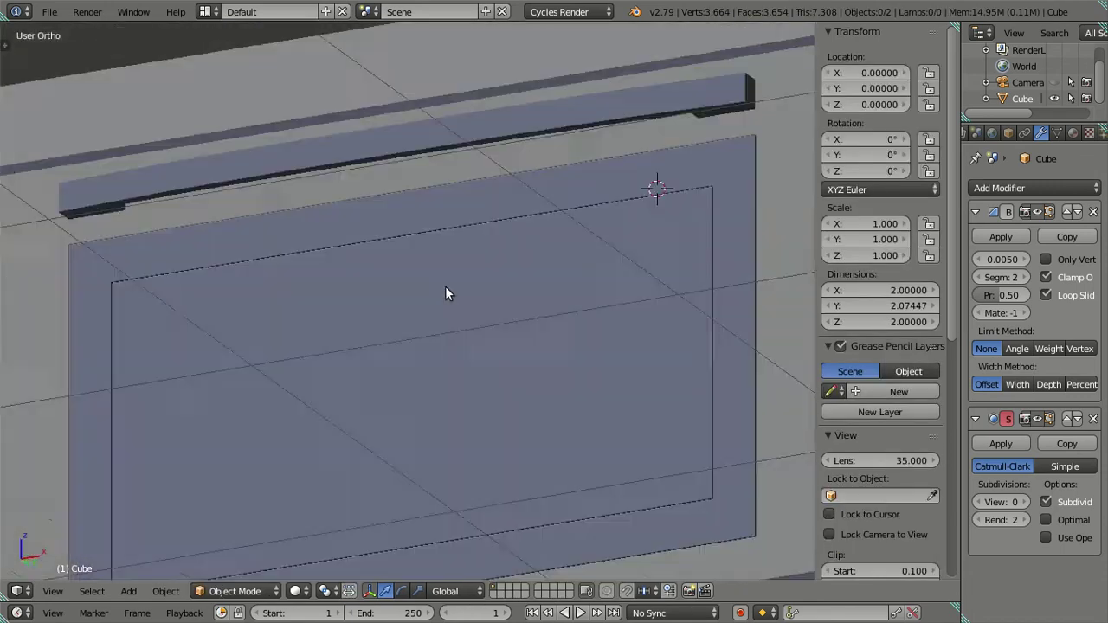
scroll(445, 286, down, 4)
middle_drag(404, 343, 469, 396)
scroll(447, 386, up, 2)
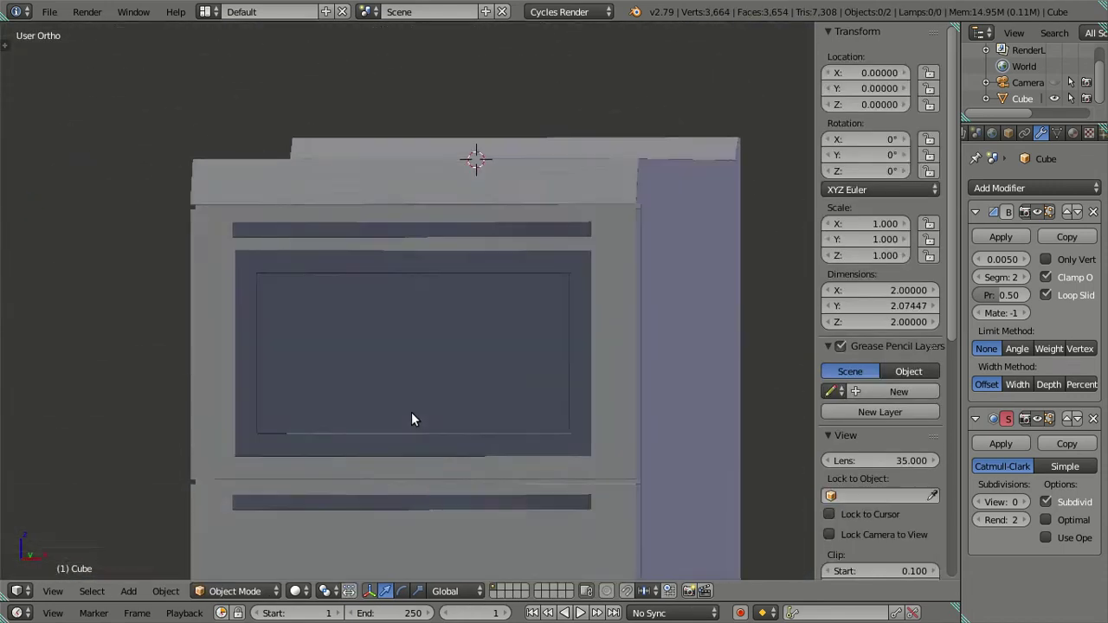
middle_drag(411, 419, 403, 425)
scroll(468, 347, up, 2)
middle_drag(538, 259, 513, 313)
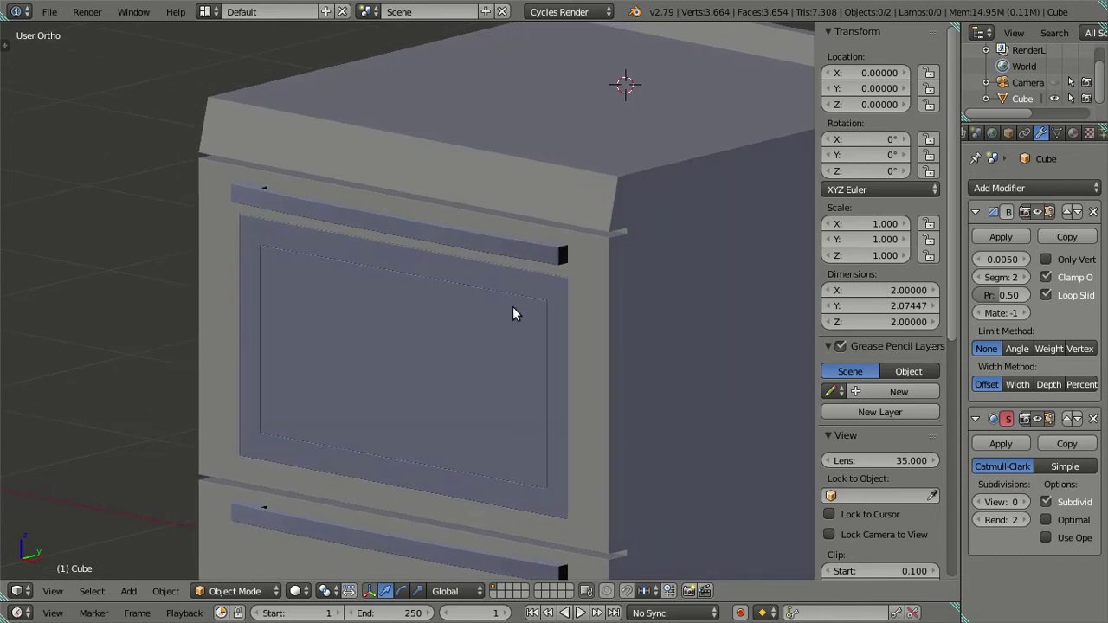
Flip the normals of the window panel faces in Edit Mode
key(Tab)
right_click(396, 370)
key(l)
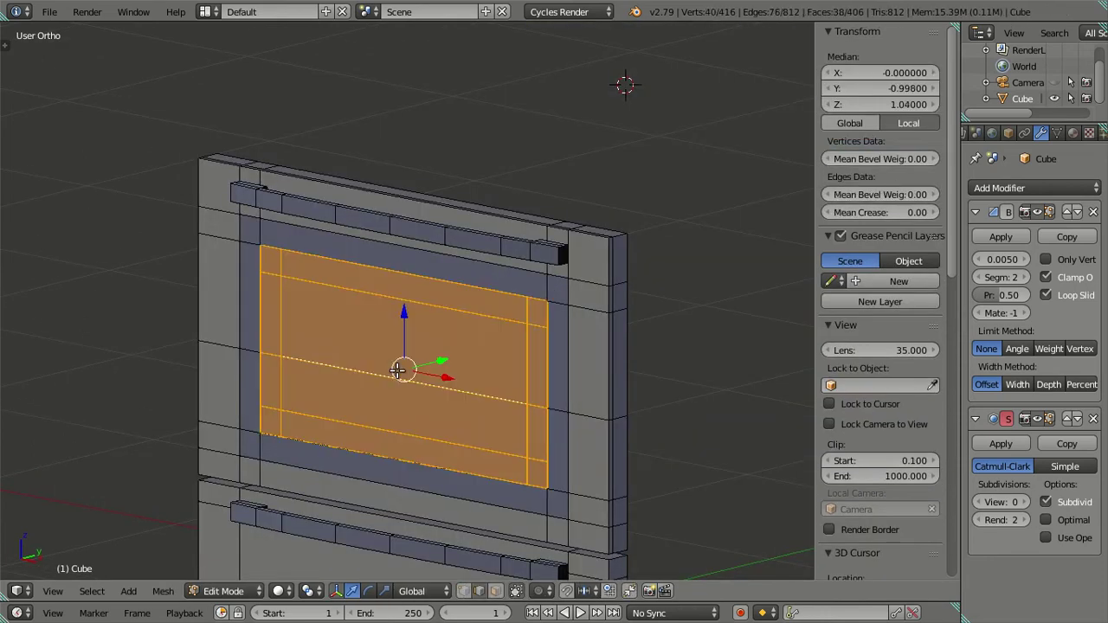
key(ctrl+f)
click(364, 178)
key(a)
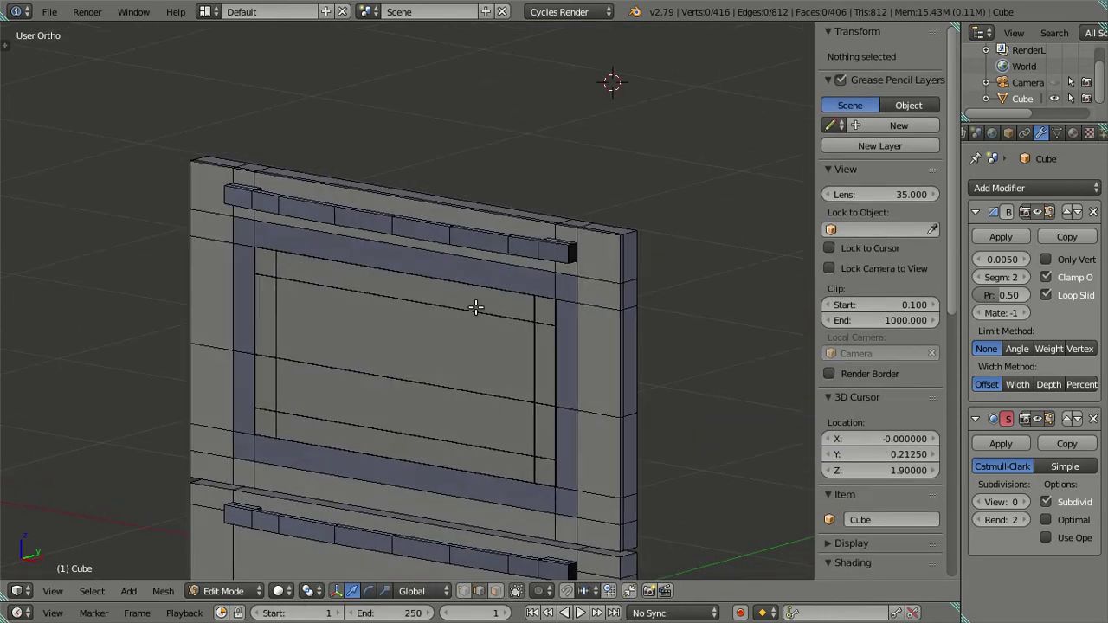
key(Tab)
Flip the normals of the inner door frame loop and the handle rails
scroll(477, 307, up, 2)
mouse_move(477, 315)
middle_down()
mouse_move(428, 350)
mouse_move(396, 350)
mouse_move(428, 339)
middle_up()
key(Tab)
right_click(426, 254)
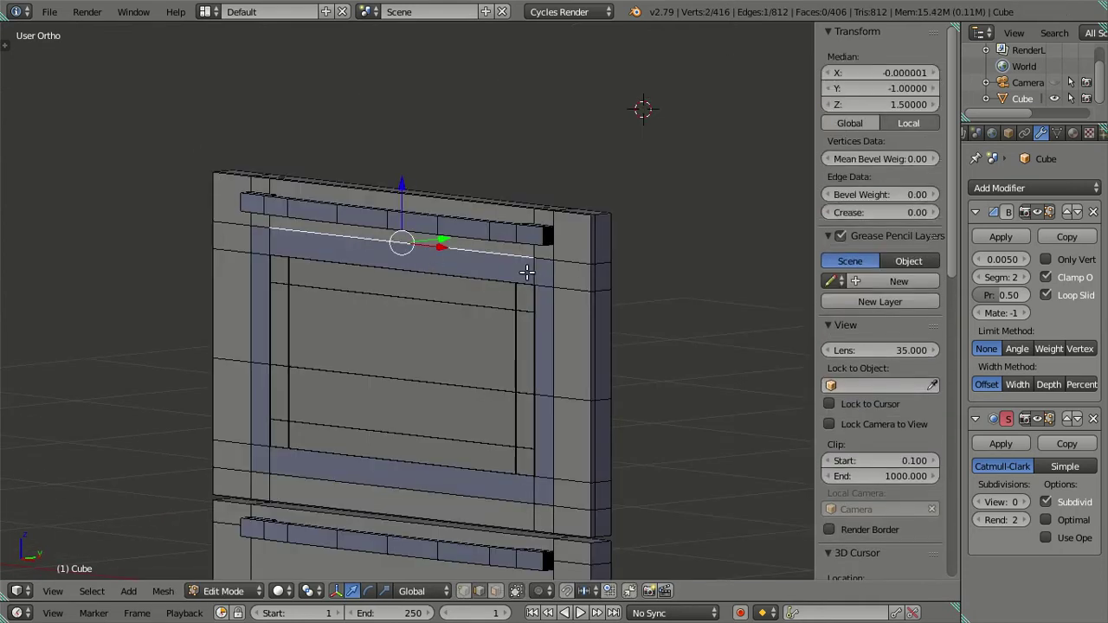
alt+right_click(529, 272)
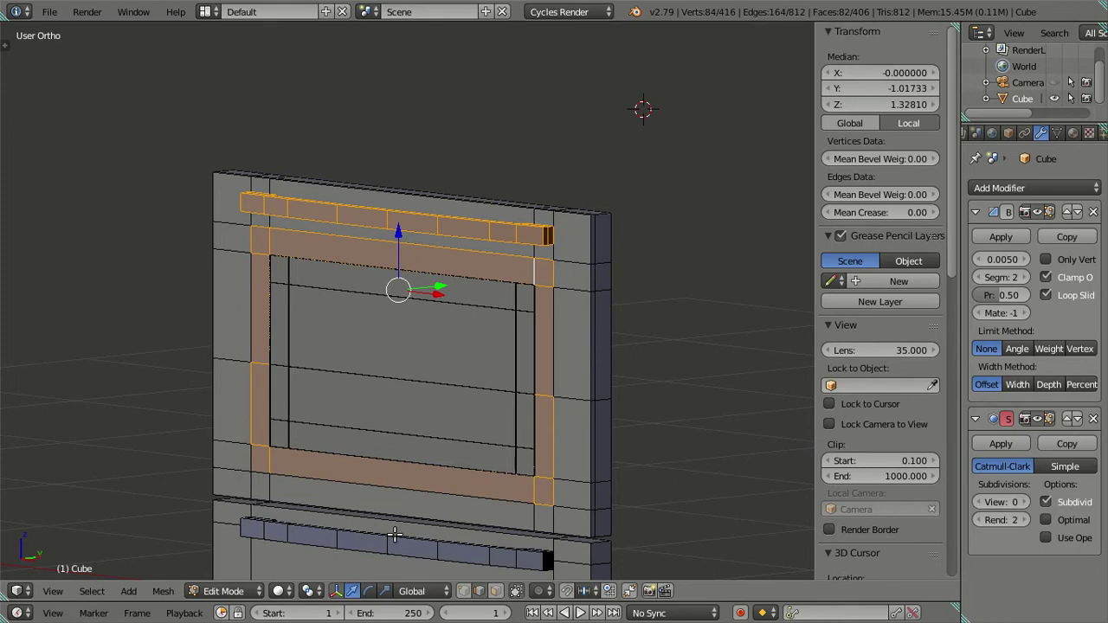
key(l)
key(ctrl+f)
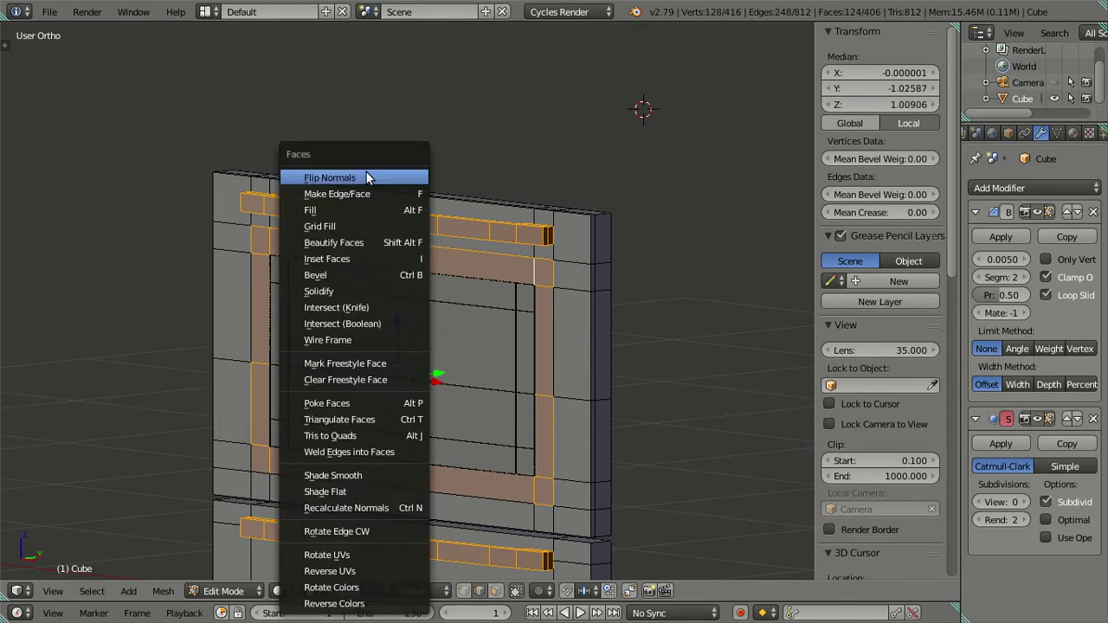
click(367, 178)
mouse_move(373, 186)
middle_down()
mouse_move(489, 272)
mouse_move(596, 309)
mouse_move(586, 324)
mouse_move(581, 302)
mouse_move(535, 318)
middle_up()
key(Tab)
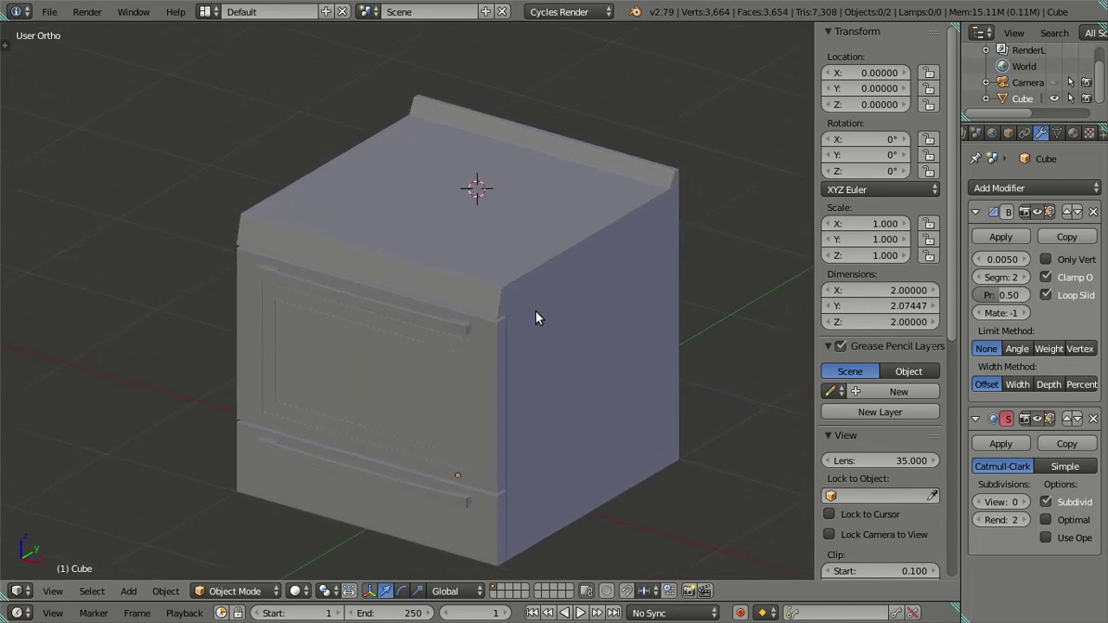
Orbit around the cabinet to a straight front view to check the shading
scroll(536, 318, up, 3)
mouse_move(616, 361)
middle_down()
mouse_move(558, 324)
mouse_move(435, 326)
mouse_move(430, 290)
mouse_move(448, 260)
mouse_move(459, 259)
mouse_move(477, 312)
middle_up()
scroll(433, 326, down, 4)
scroll(378, 394, up, 3)
mouse_move(378, 394)
middle_down()
mouse_move(383, 311)
mouse_move(361, 355)
mouse_move(401, 379)
mouse_move(336, 393)
mouse_move(460, 317)
middle_up()
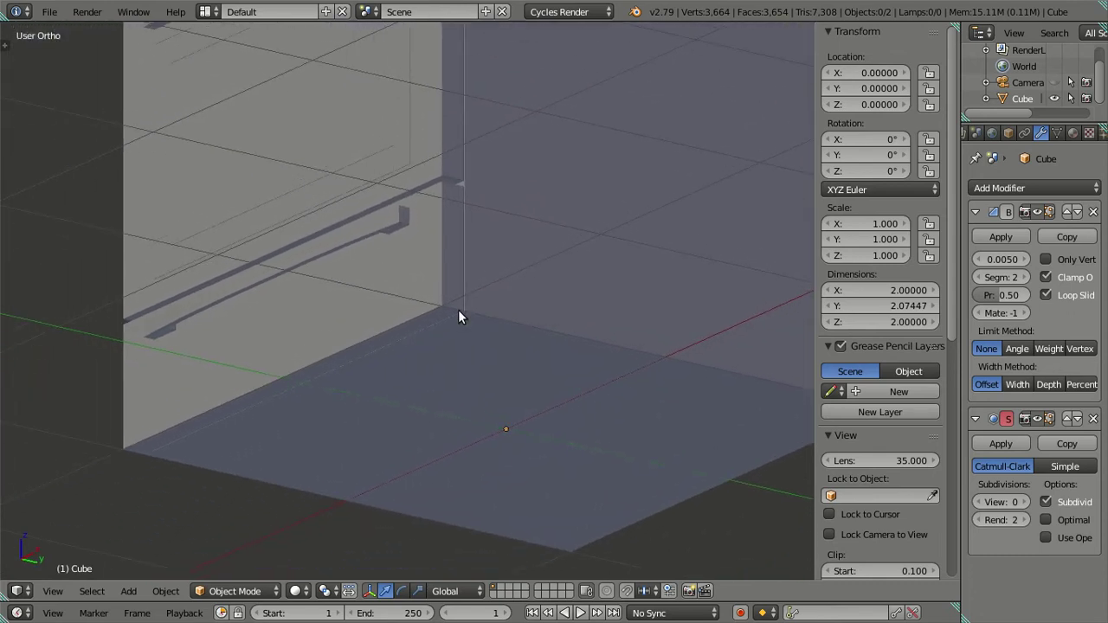
mouse_move(456, 308)
middle_down()
mouse_move(421, 312)
mouse_move(616, 355)
mouse_move(339, 297)
middle_up()
Frame the whole cabinet in view and enter Edit Mode
scroll(484, 356, up, 2)
scroll(425, 287, up, 2)
scroll(431, 320, up, 1)
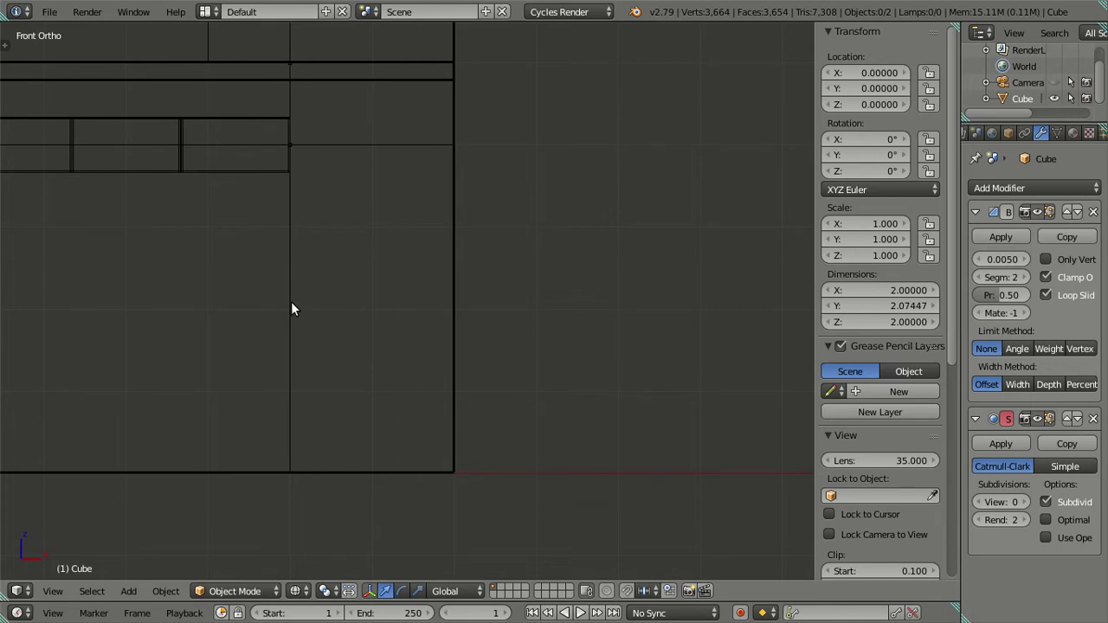
scroll(356, 333, down, 1)
scroll(350, 329, down, 2)
scroll(349, 327, down, 2)
shift+middle_drag(349, 326, 596, 356)
key(Tab)
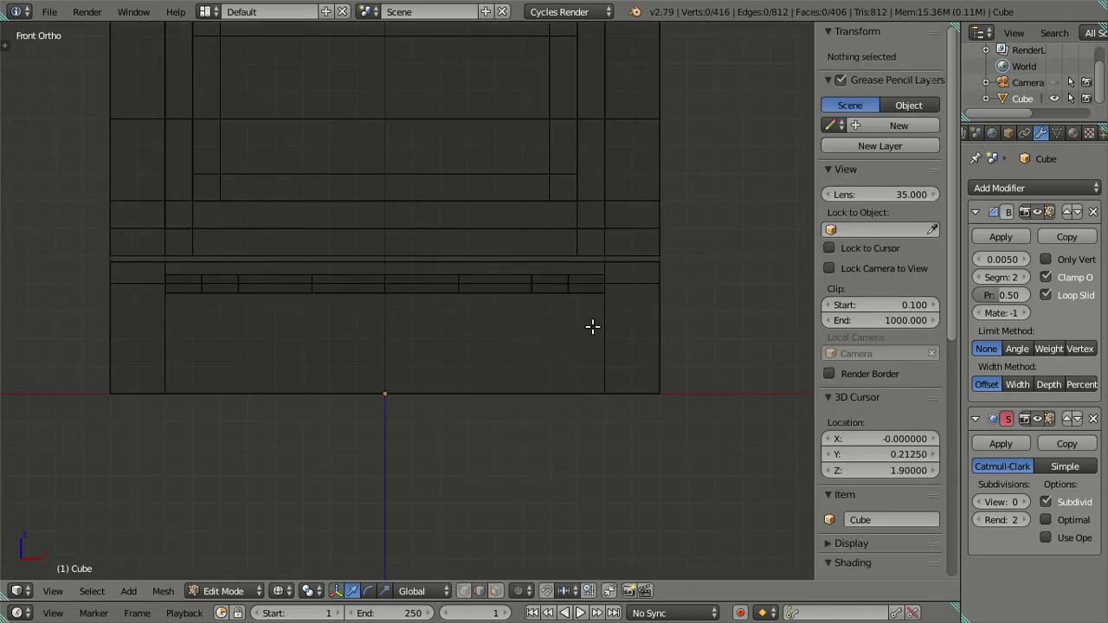
scroll(396, 341, up, 3)
scroll(405, 349, up, 2)
scroll(416, 427, down, 2)
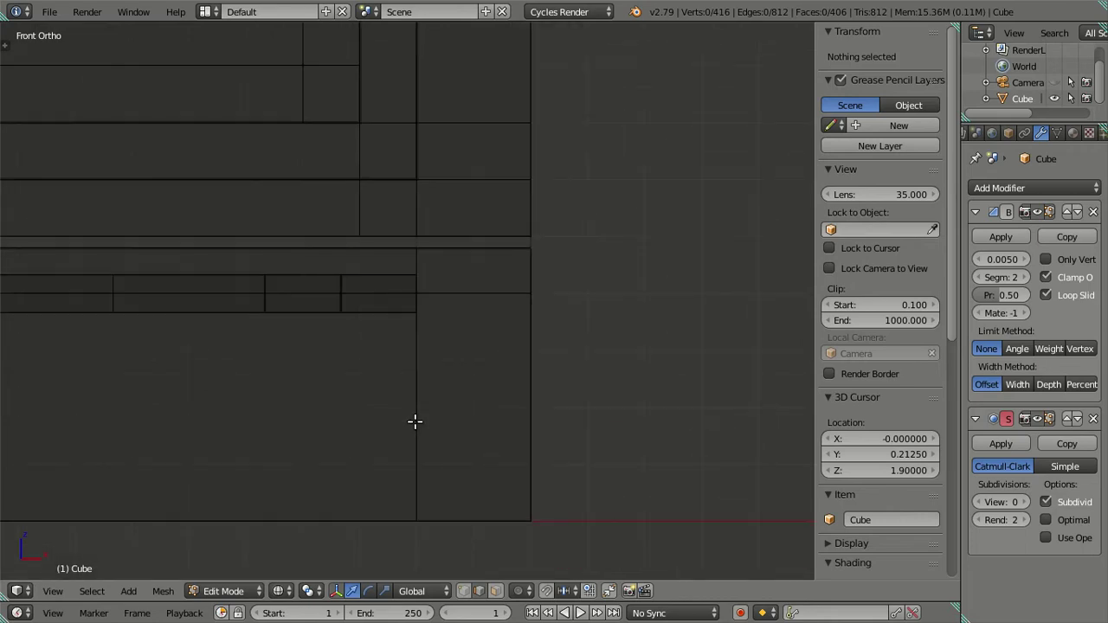
Add three trial loop cuts across the cabinet, then dissolve them again
key(ctrl+r)
scroll(414, 420, up, 1)
scroll(414, 419, up, 1)
click(410, 415)
right_click(410, 415)
key(x)
click(567, 470)
Remove the Subdivision Surface and Bevel modifiers from the cube
scroll(566, 462, up, 3)
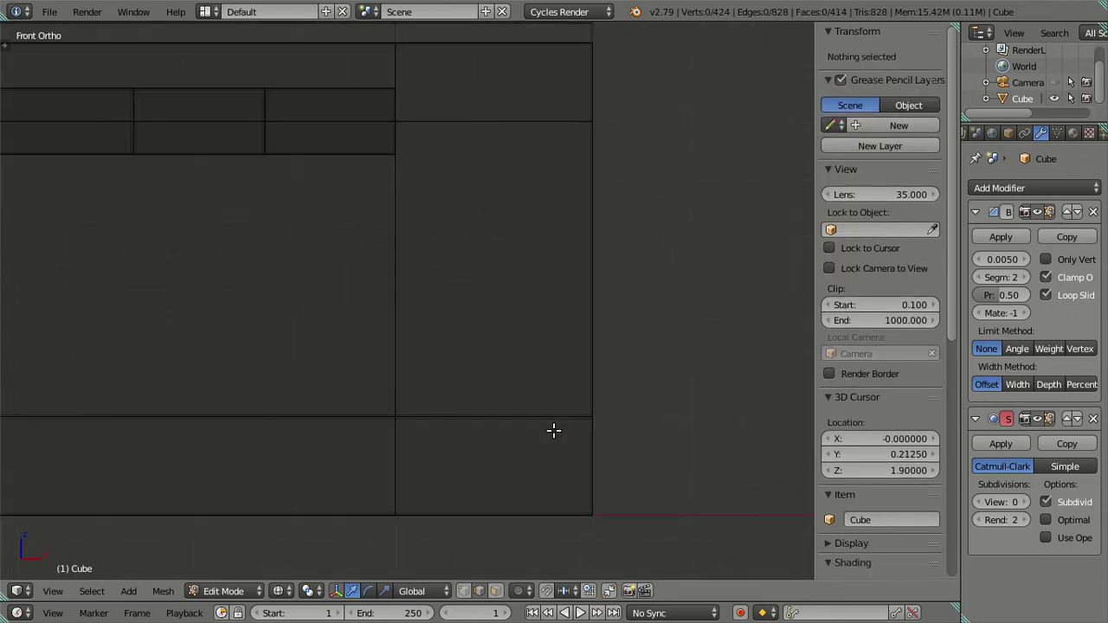
click(1094, 419)
click(1094, 213)
Add four trial loop cuts, then undo them
scroll(594, 327, up, 1)
scroll(570, 353, up, 1)
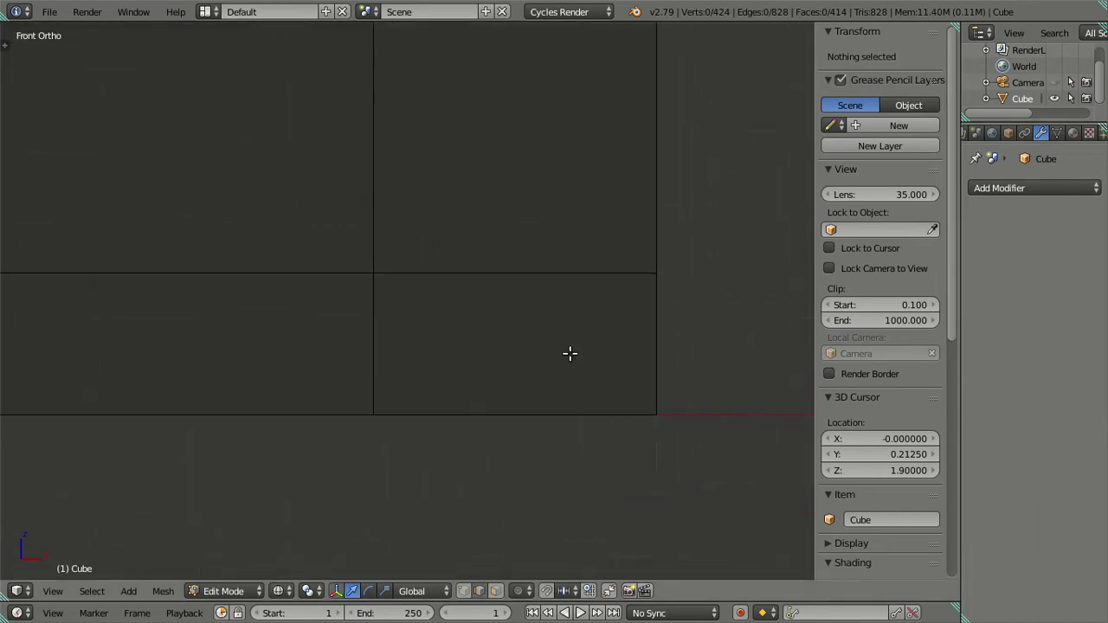
key(ctrl+r)
scroll(387, 352, up, 3)
click(389, 355)
right_click(391, 356)
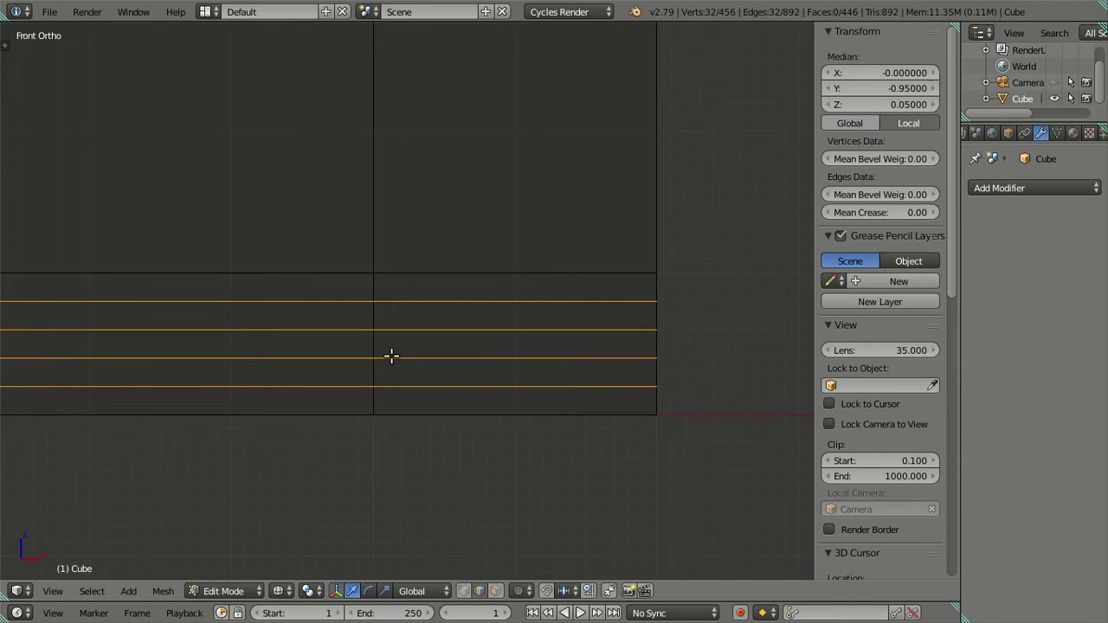
right_click(432, 386)
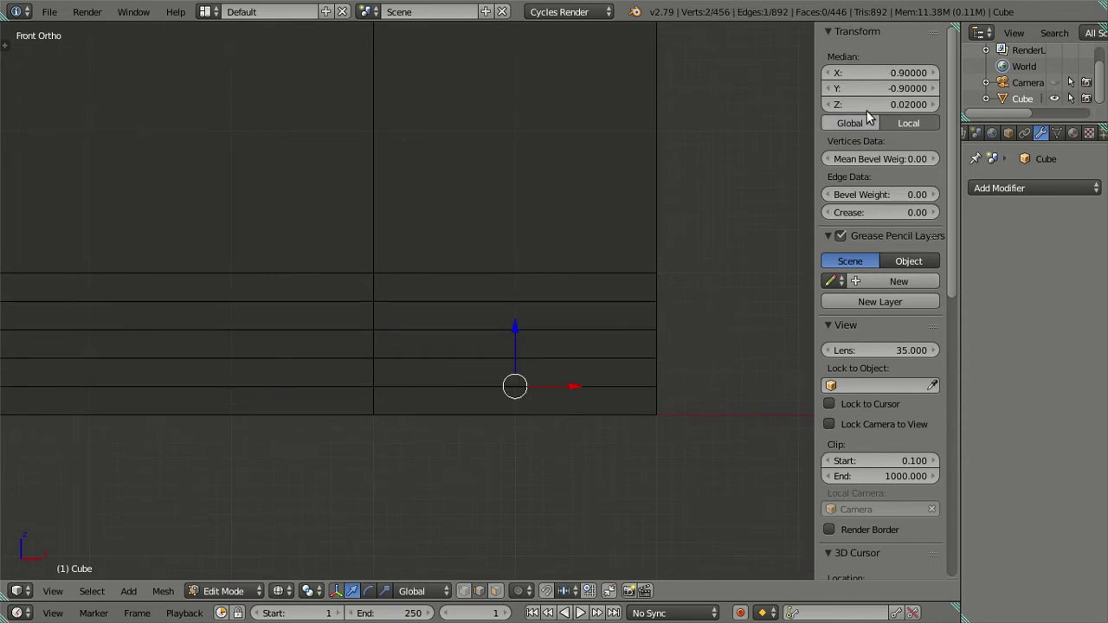
key(ctrl+z)
key(ctrl+z)
Inspect the mesh from front and angled views, then return to solid Object Mode
shift+scroll(646, 235, down, 4)
mouse_move(629, 319)
middle_down()
mouse_move(502, 326)
mouse_move(341, 309)
mouse_move(612, 321)
mouse_move(591, 252)
mouse_move(698, 307)
mouse_move(665, 326)
middle_up()
key(KP_1)
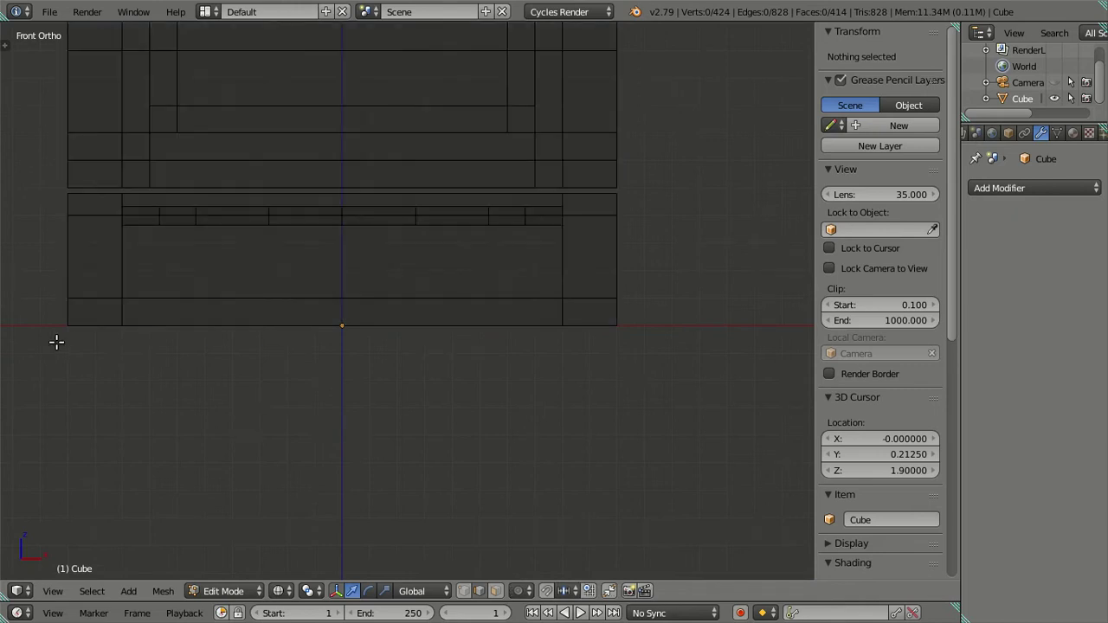
drag(37, 310, 700, 373)
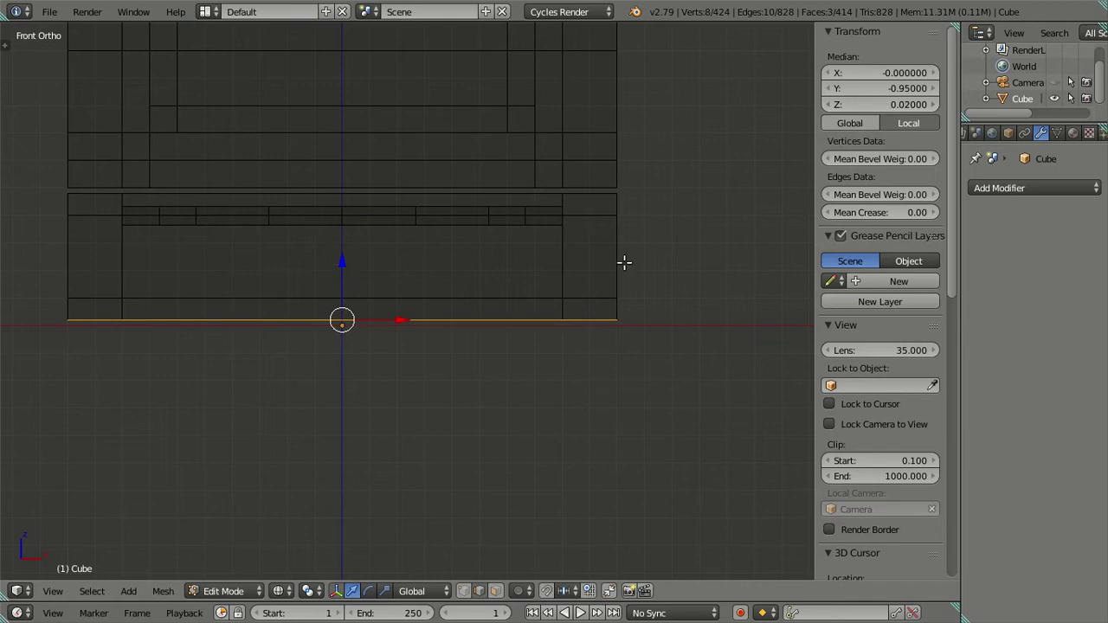
key(a)
mouse_move(656, 309)
middle_down()
mouse_move(633, 327)
mouse_move(646, 308)
middle_up()
key(z)
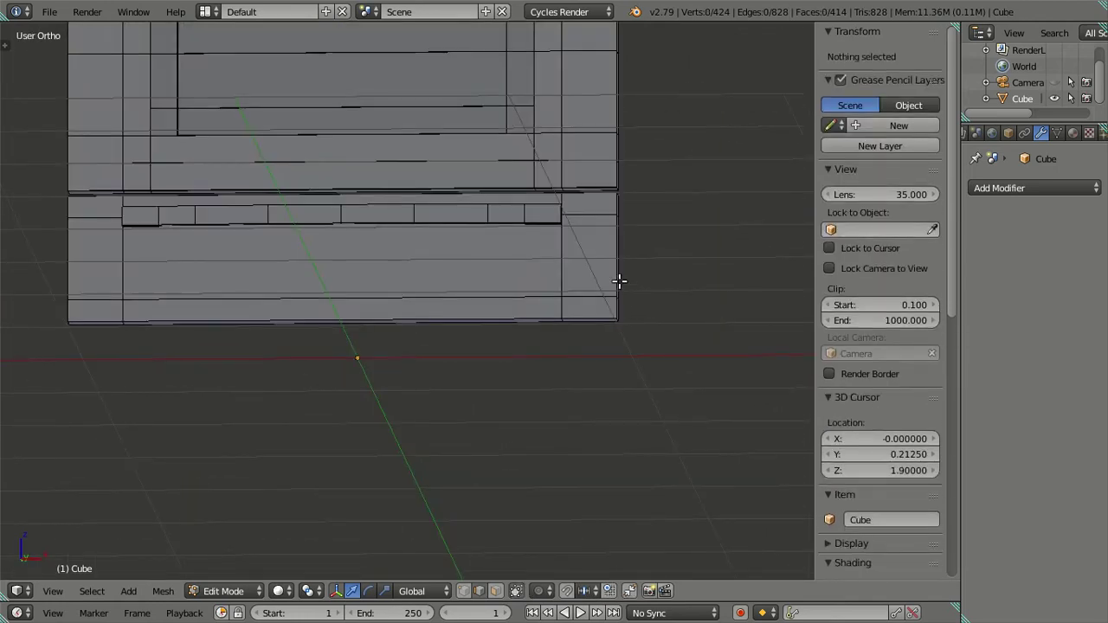
key(Tab)
mouse_move(522, 305)
middle_down()
mouse_move(534, 259)
mouse_move(500, 272)
mouse_move(480, 260)
mouse_move(448, 282)
mouse_move(473, 314)
mouse_move(670, 292)
mouse_move(376, 149)
mouse_move(390, 248)
mouse_move(418, 225)
mouse_move(134, 219)
mouse_move(460, 129)
mouse_move(564, 248)
mouse_move(522, 262)
middle_up()
Zoom into a right-side wireframe view of the stove in Edit Mode
key(KP_3)
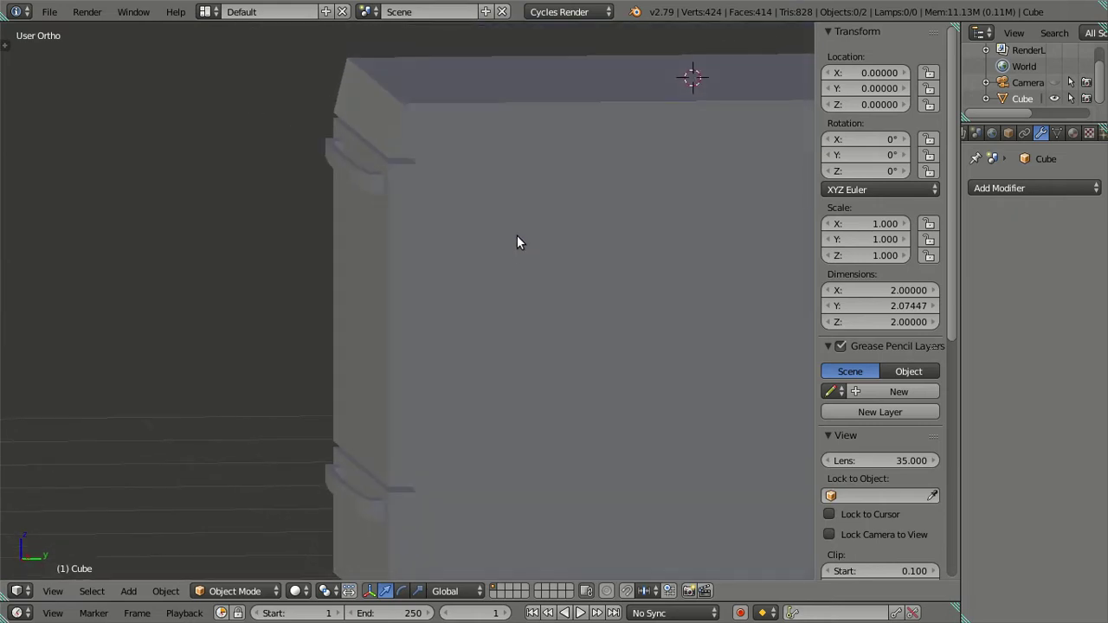
key(z)
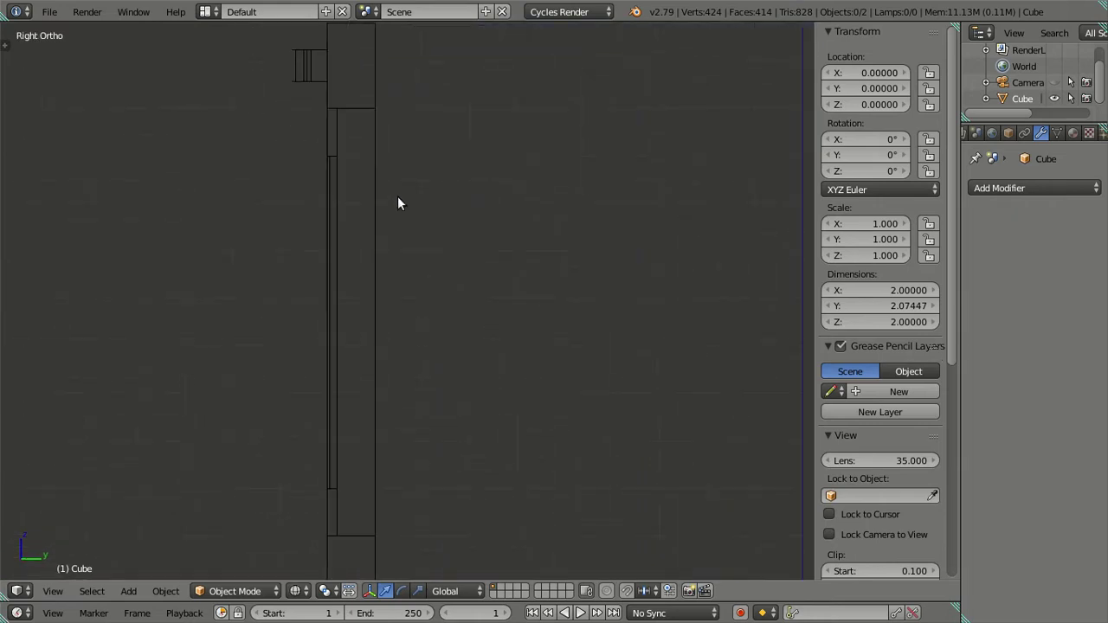
scroll(408, 223, up, 2)
scroll(422, 253, up, 1)
scroll(423, 285, up, 1)
scroll(423, 322, up, 1)
key(Tab)
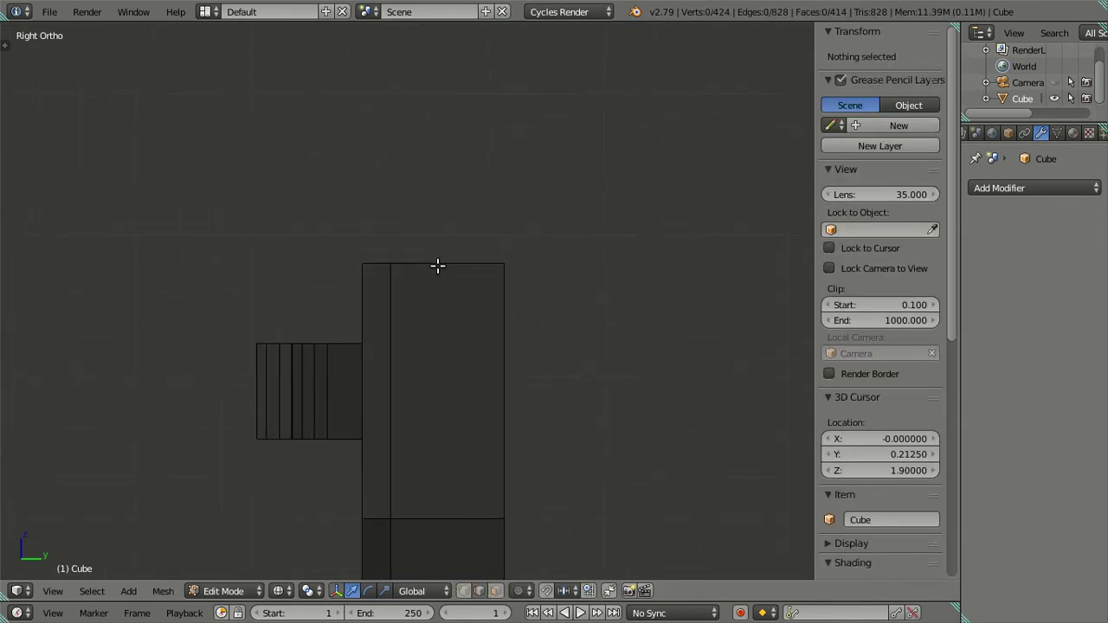
scroll(445, 268, up, 1)
Add three side loop cuts and dissolve the two selected edge loops
key(ctrl+r)
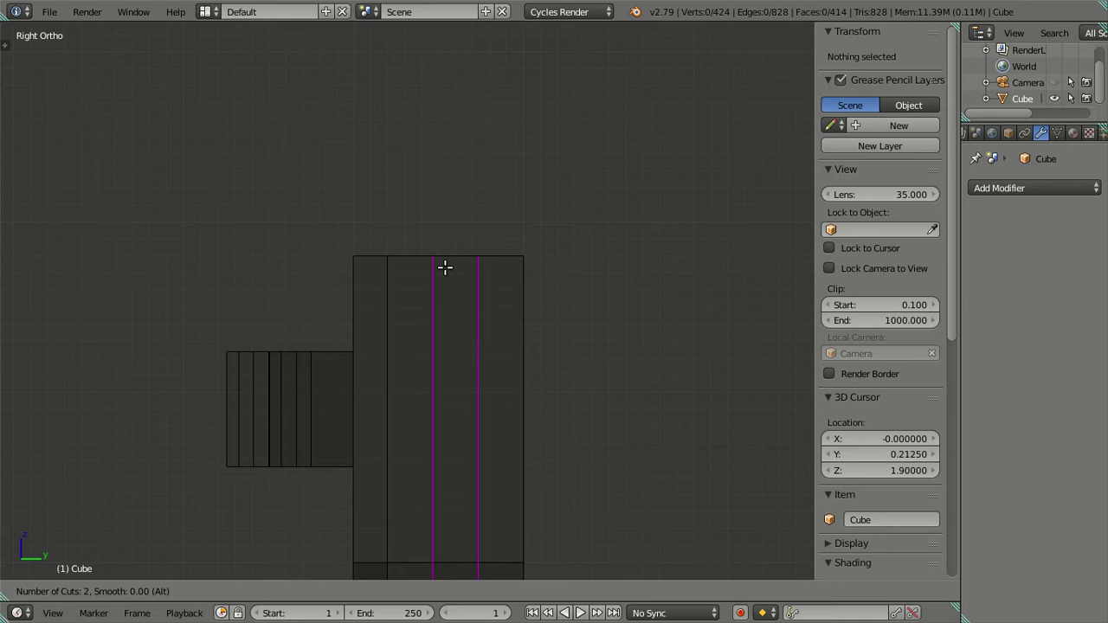
click(446, 267)
right_click(445, 267)
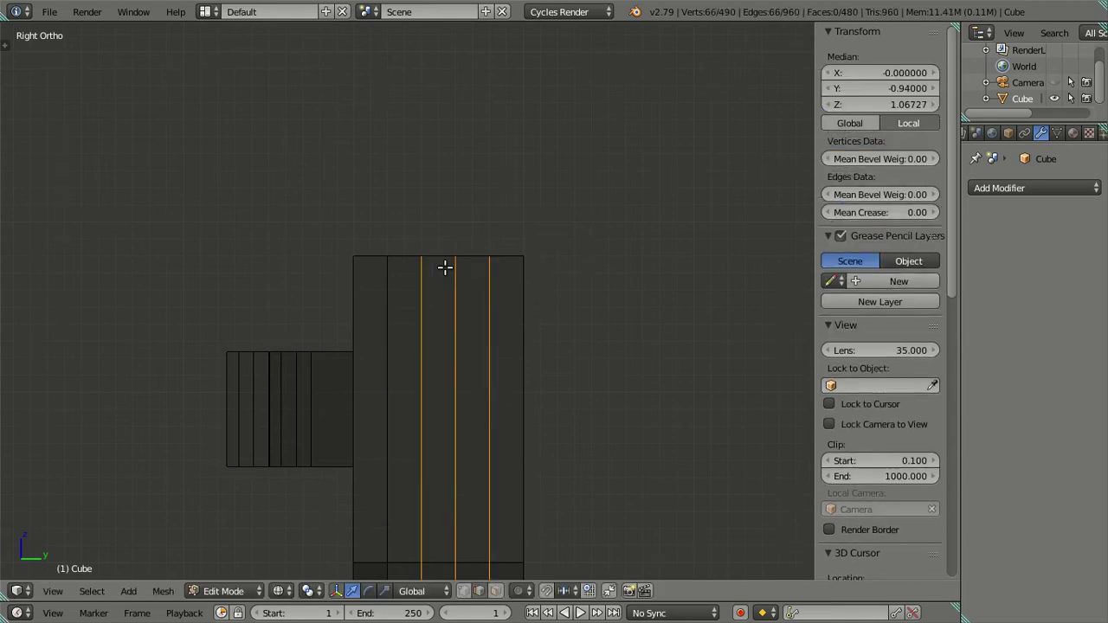
scroll(534, 277, up, 2)
key(x)
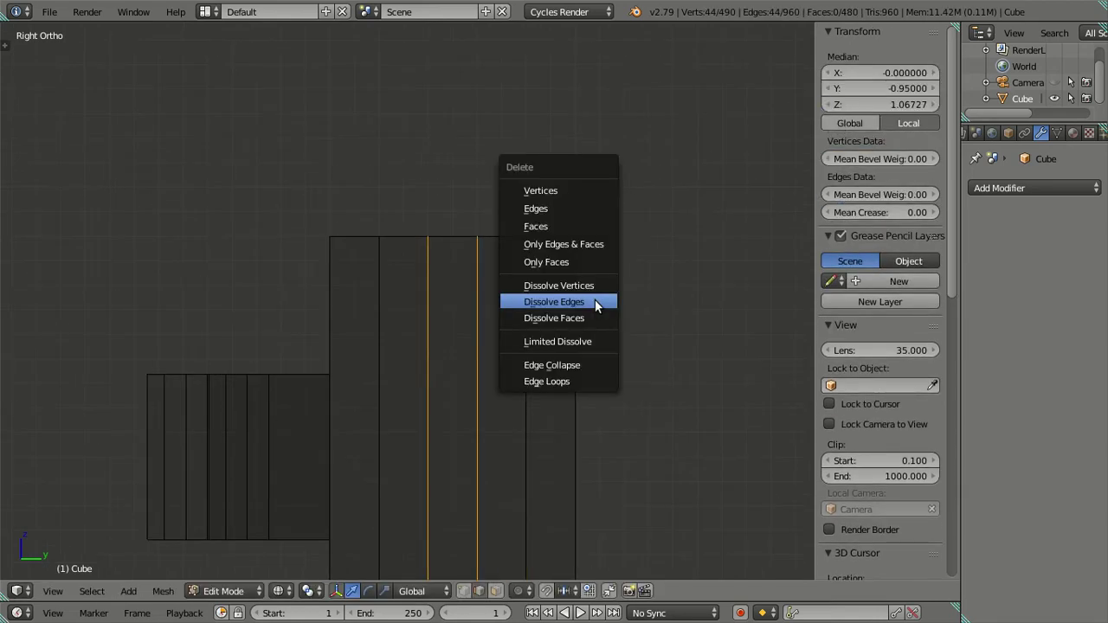
click(595, 300)
Add a single side loop cut, then undo it
key(ctrl+r)
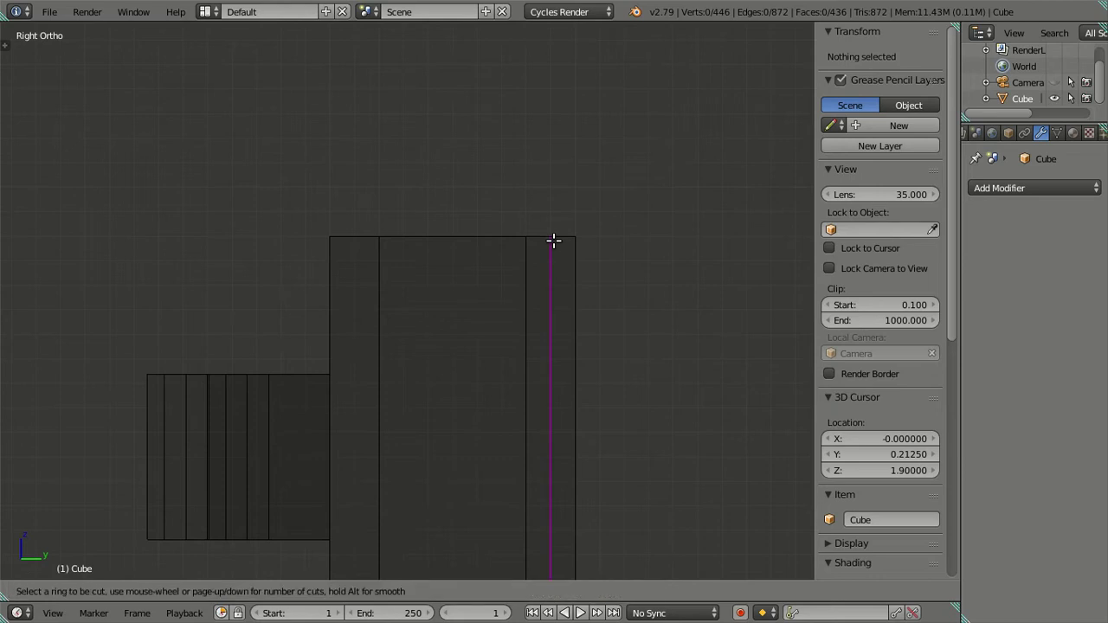
click(555, 241)
right_click(555, 240)
scroll(572, 236, down, 4)
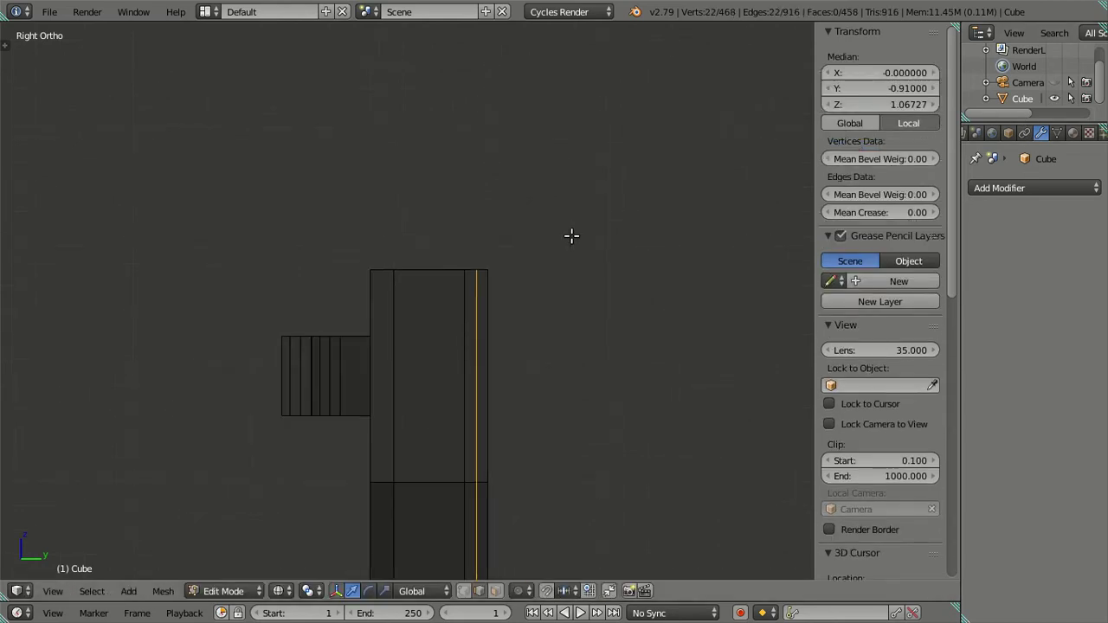
scroll(571, 235, down, 5)
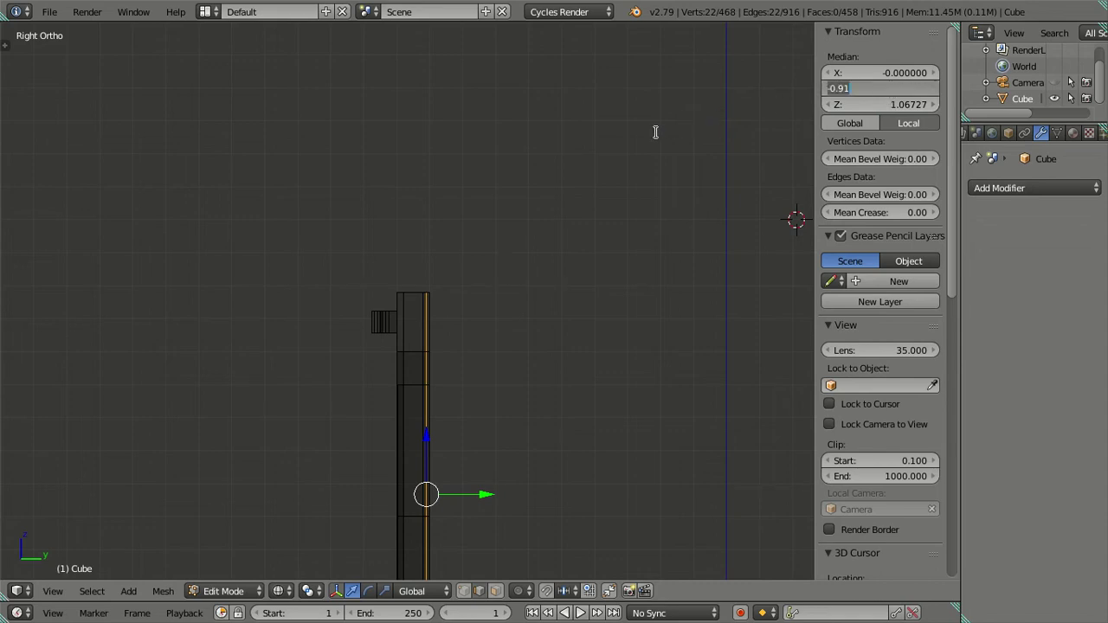
key(ctrl+z)
key(ctrl+shift+z)
key(ctrl+z)
key(ctrl+z)
Box-select the right-hand column of edges
shift+middle_drag(645, 196, 524, 264)
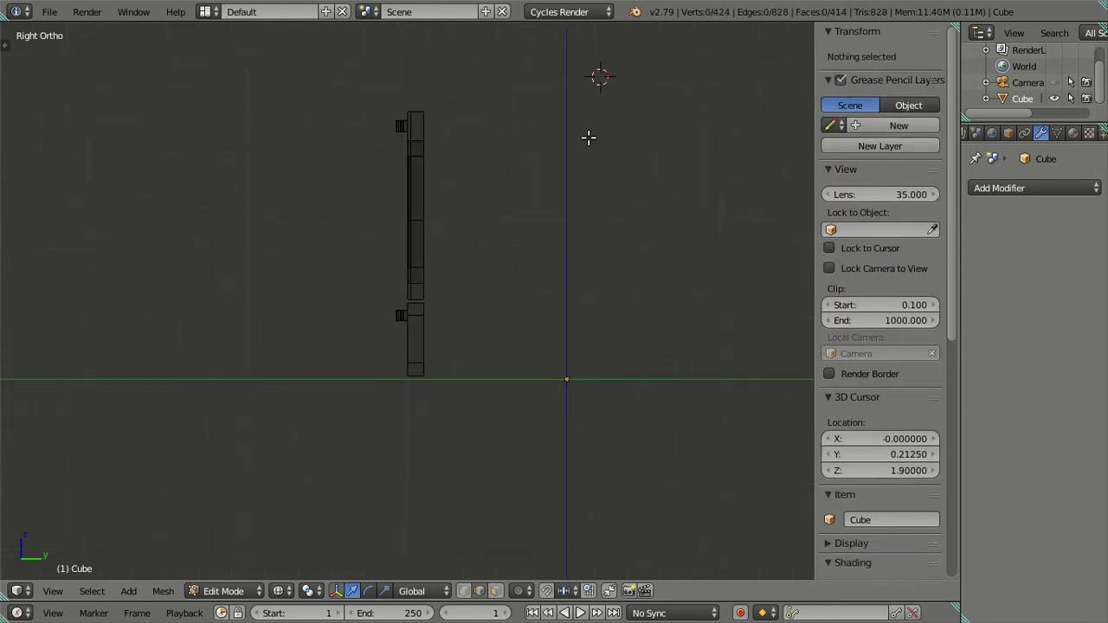
key(b)
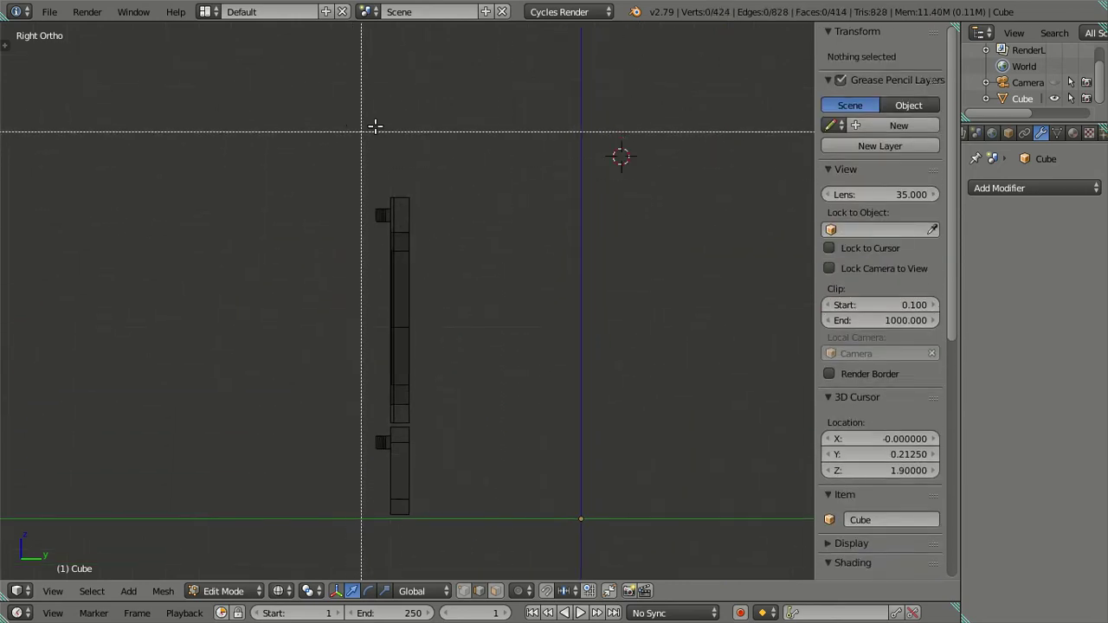
drag(401, 113, 476, 567)
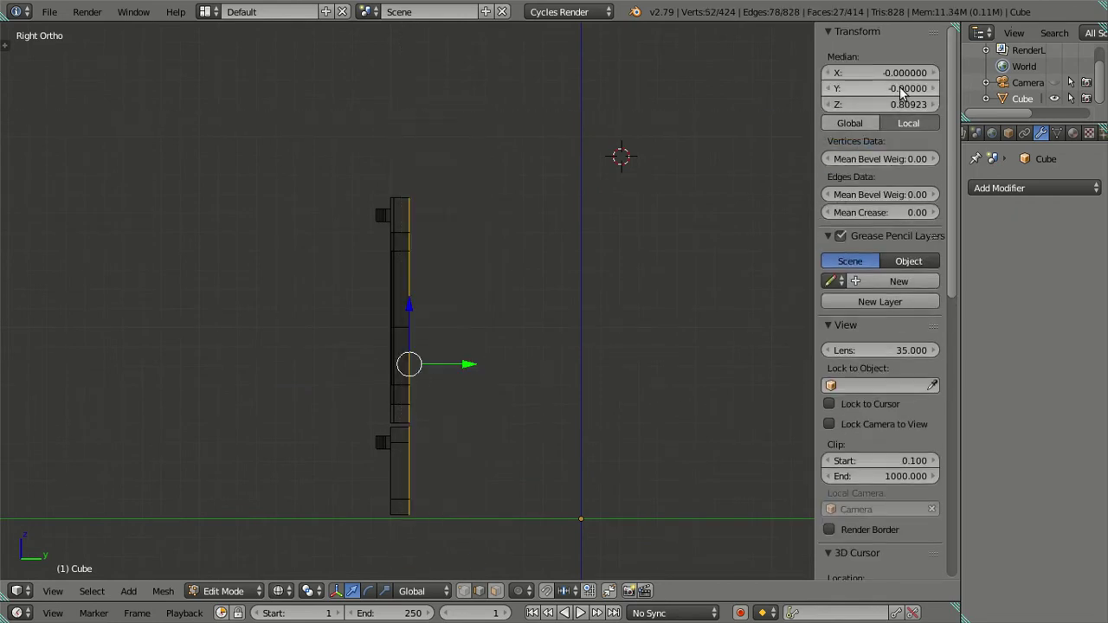
Deselect all, return to solid Object Mode, and orbit to a low front view
key(a)
middle_drag(451, 279, 476, 309)
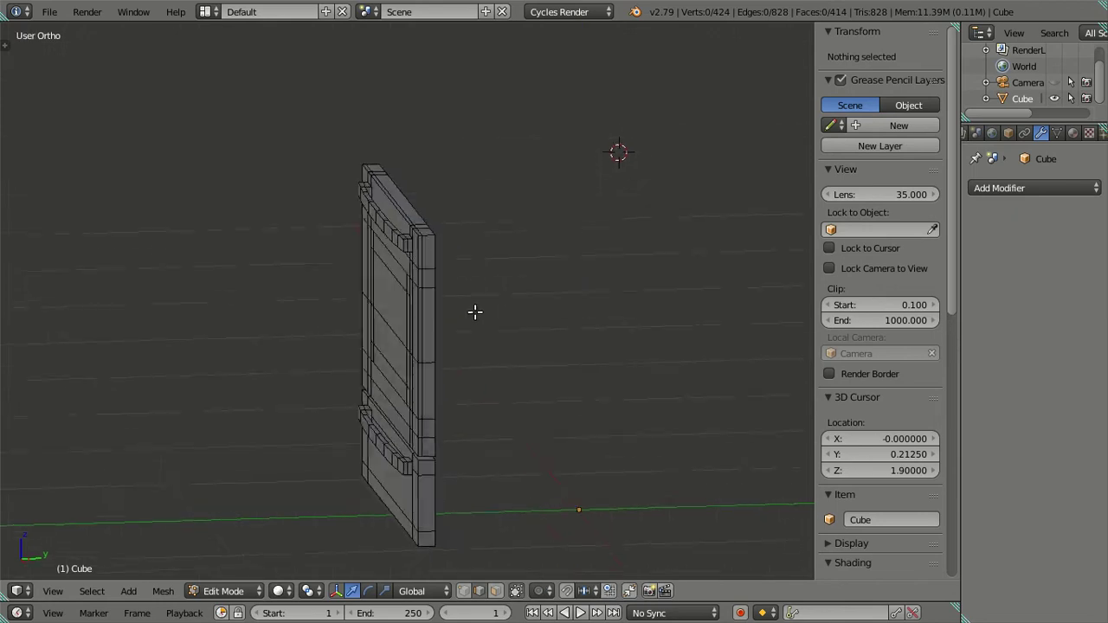
key(Tab)
key(z)
scroll(485, 361, up, 4)
mouse_move(485, 361)
middle_down()
mouse_move(505, 337)
mouse_move(549, 351)
mouse_move(530, 376)
mouse_move(567, 398)
mouse_move(441, 285)
mouse_move(505, 320)
mouse_move(633, 274)
mouse_move(658, 285)
mouse_move(657, 272)
mouse_move(339, 289)
mouse_move(309, 288)
mouse_move(310, 275)
mouse_move(344, 355)
middle_up()
mouse_move(301, 334)
middle_down()
mouse_move(418, 324)
mouse_move(399, 344)
mouse_move(469, 260)
mouse_move(408, 245)
mouse_move(371, 278)
mouse_move(427, 253)
mouse_move(508, 277)
mouse_move(477, 248)
mouse_move(474, 224)
mouse_move(428, 230)
mouse_move(477, 255)
mouse_move(584, 272)
mouse_move(597, 270)
mouse_move(512, 243)
mouse_move(587, 223)
mouse_move(621, 228)
mouse_move(574, 233)
mouse_move(554, 257)
middle_up()
Select the linked drawer and oven door panel geometry in Edit Mode
key(Tab)
key(a)
key(a)
right_click(488, 457)
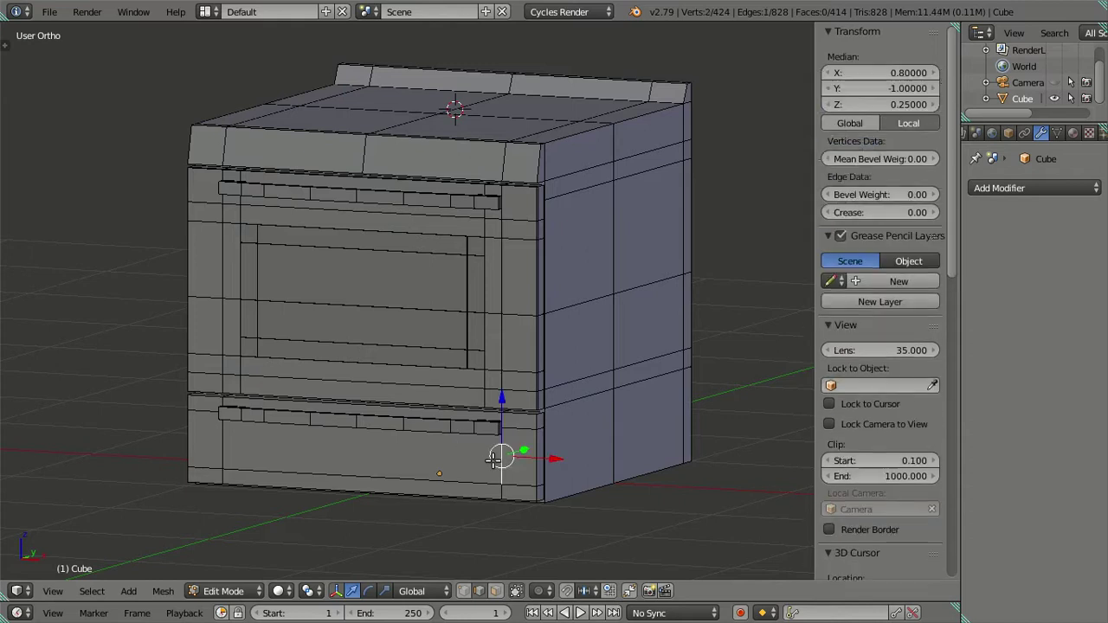
key(l)
key(l)
key(l)
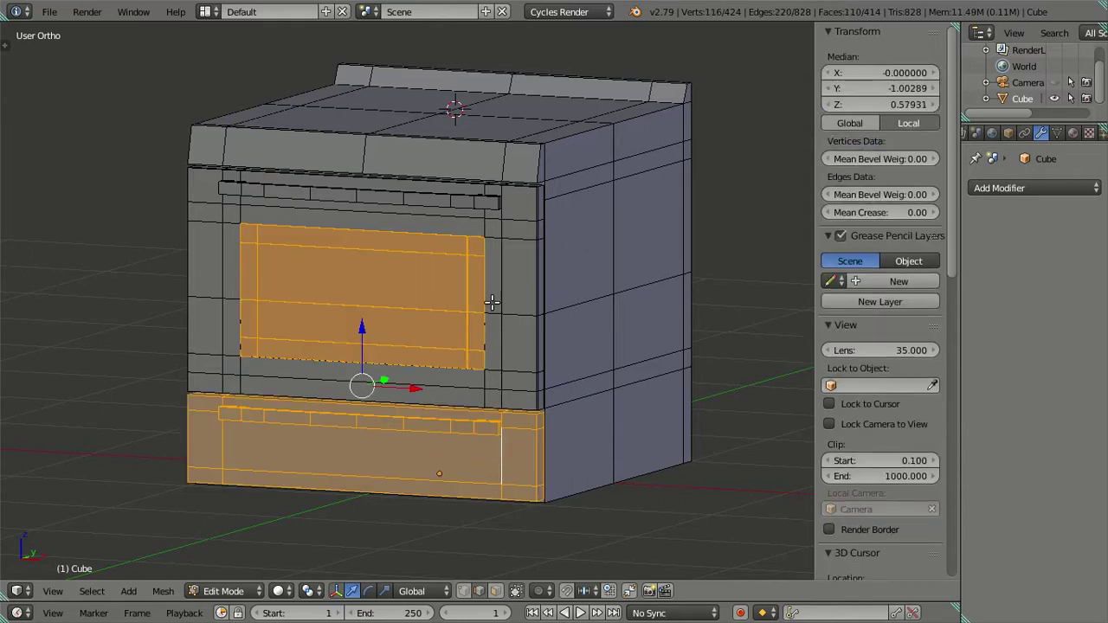
key(l)
key(l)
key(l)
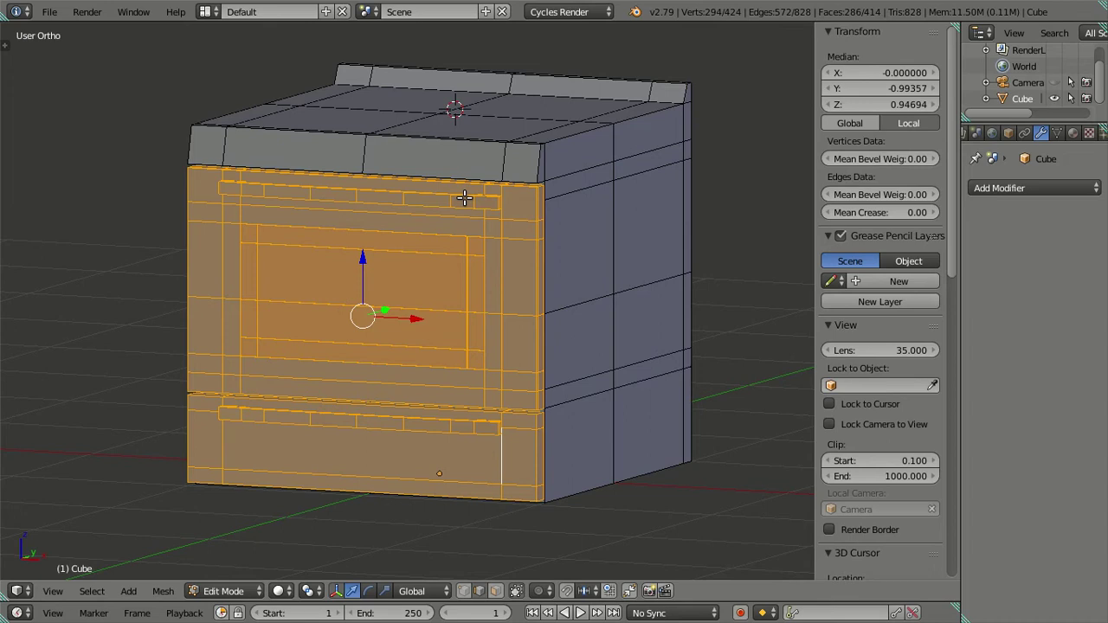
middle_drag(540, 329, 522, 307)
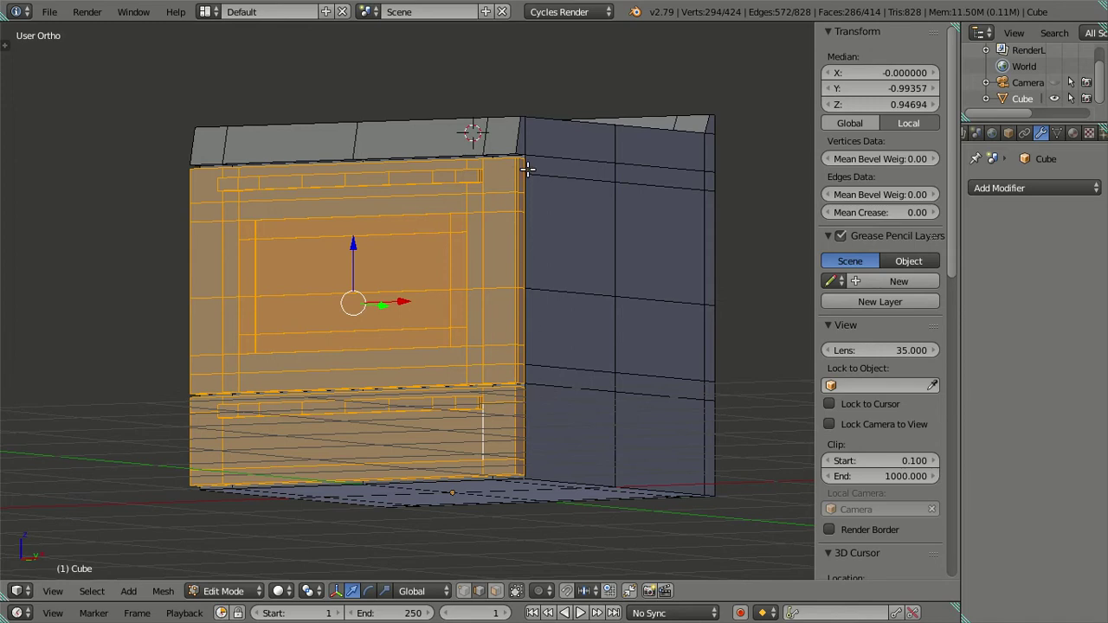
In front wireframe view, cut four evenly spaced horizontal edge loops across the lower cabinet
mouse_move(529, 176)
middle_down()
mouse_move(557, 205)
mouse_move(539, 185)
middle_up()
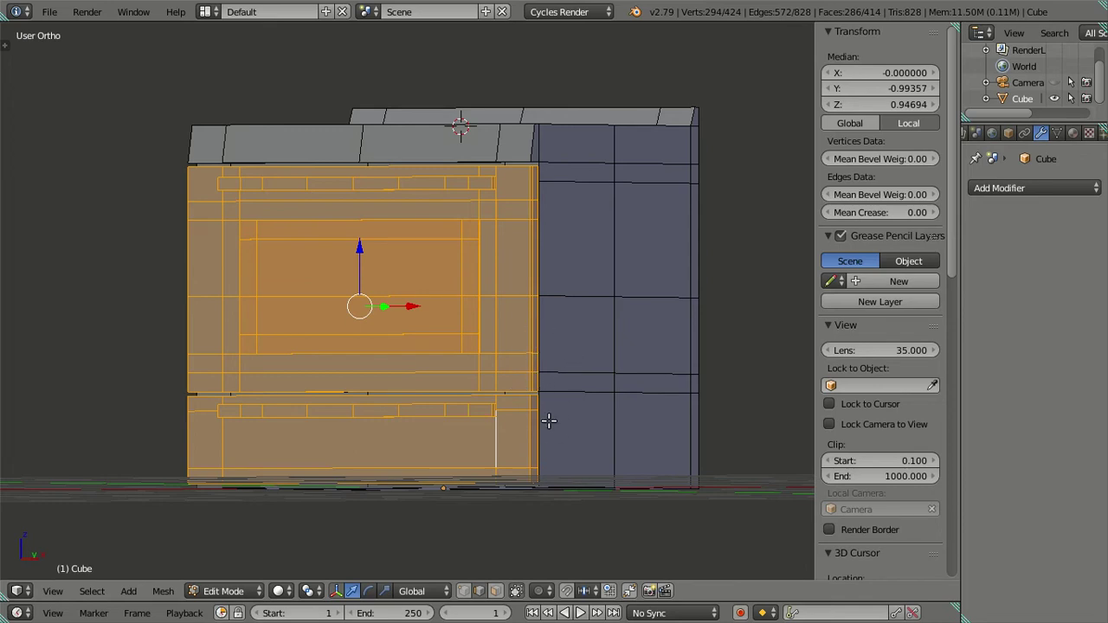
middle_drag(552, 394, 514, 385)
key(a)
middle_drag(447, 369, 525, 383)
key(KP_1)
key(z)
scroll(577, 465, up, 2)
shift+middle_drag(580, 460, 497, 295)
scroll(522, 331, up, 2)
scroll(524, 332, down, 1)
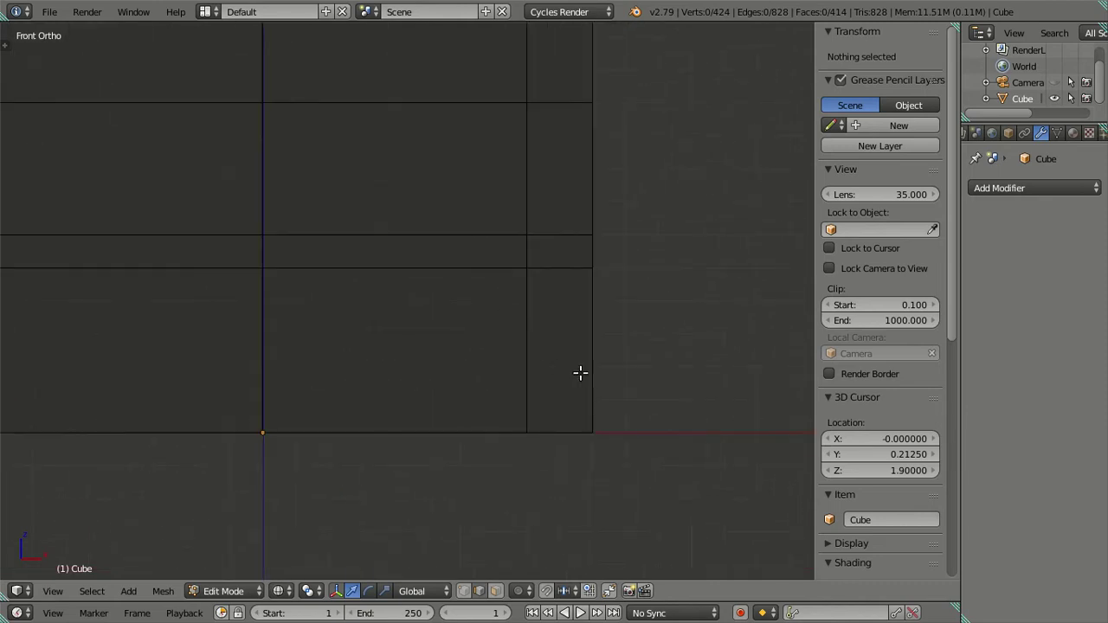
key(ctrl+r)
scroll(579, 341, up, 1)
scroll(582, 340, up, 2)
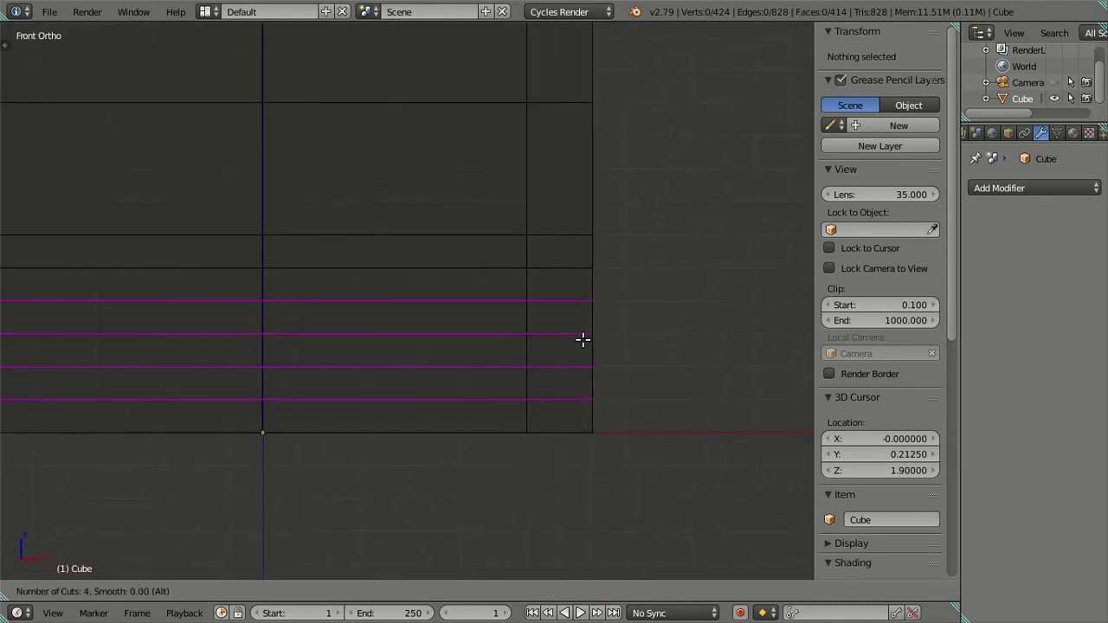
click(583, 340)
right_click(583, 340)
Keep the top and bottom new loops and dissolve the middle ones, back in solid view
alt+shift+right_click(479, 299)
alt+shift+right_click(497, 386)
key(x)
click(663, 460)
key(z)
scroll(700, 389, down, 2)
mouse_move(655, 366)
shift+middle_down()
mouse_move(611, 332)
mouse_move(566, 353)
mouse_move(514, 347)
mouse_move(530, 381)
mouse_move(563, 398)
mouse_move(564, 378)
mouse_move(540, 352)
mouse_move(511, 343)
shift+middle_up()
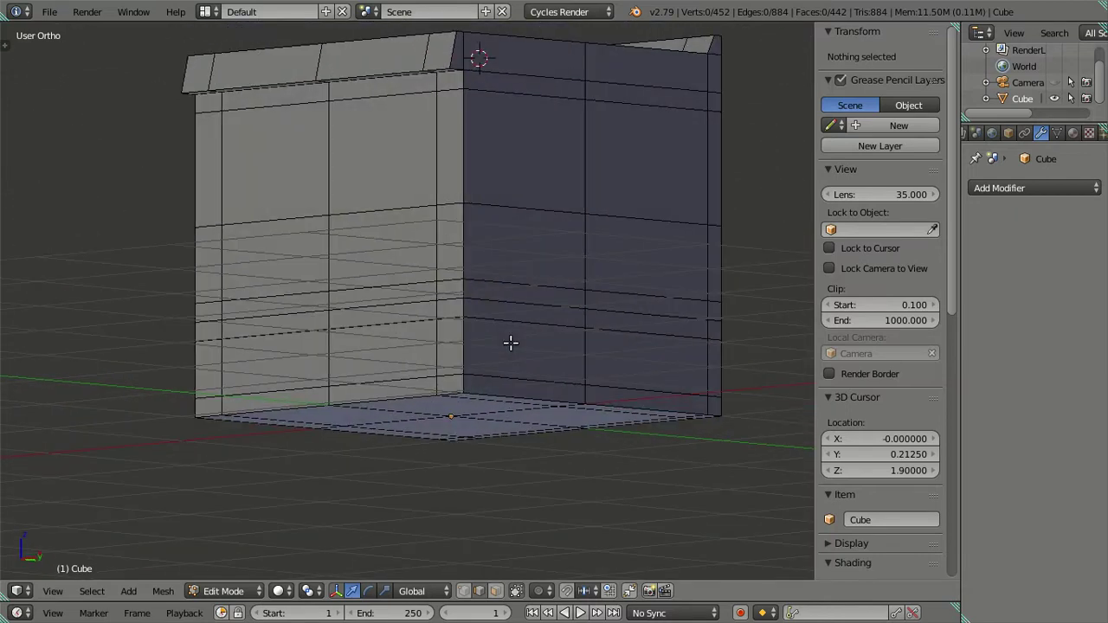
In right-side wireframe view, cut seven evenly spaced vertical edge loops across the cabinet side
right_click(708, 171)
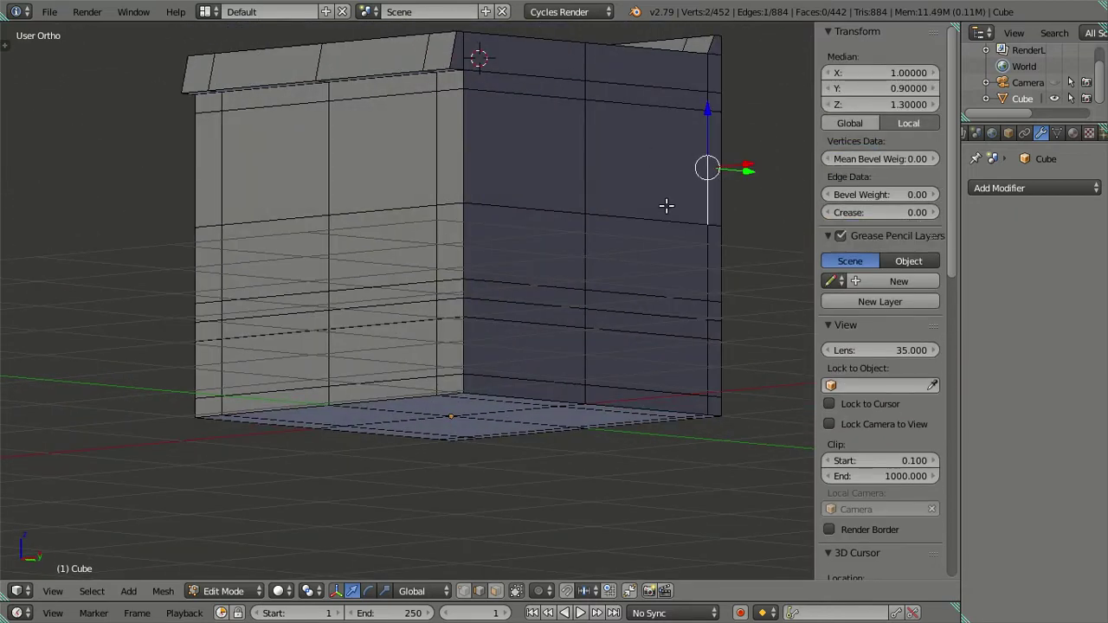
key(a)
mouse_move(696, 217)
middle_down()
mouse_move(616, 245)
mouse_move(532, 303)
mouse_move(536, 288)
middle_up()
key(KP_3)
key(z)
scroll(545, 214, up, 2)
scroll(529, 277, up, 1)
shift+middle_drag(510, 333, 511, 378)
key(ctrl+r)
scroll(508, 428, up, 2)
scroll(507, 422, up, 2)
scroll(506, 420, up, 1)
scroll(507, 420, up, 2)
scroll(507, 420, down, 1)
click(506, 420)
right_click(506, 419)
Dissolve the selected new loops and check the end edge's Y position in the N panel
key(x)
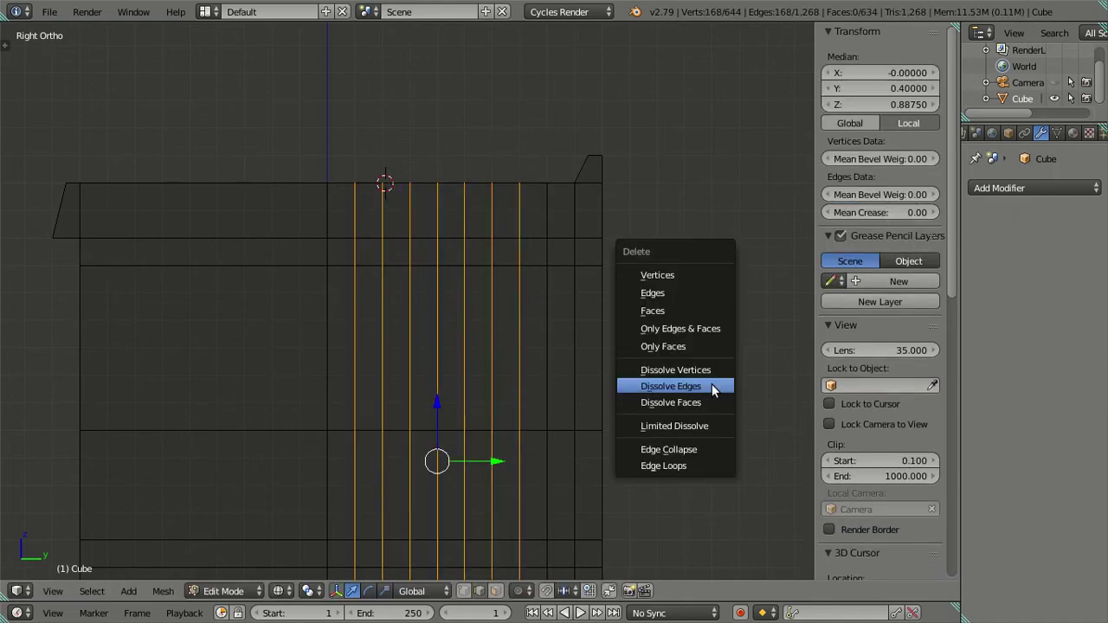
click(712, 386)
right_click(532, 362)
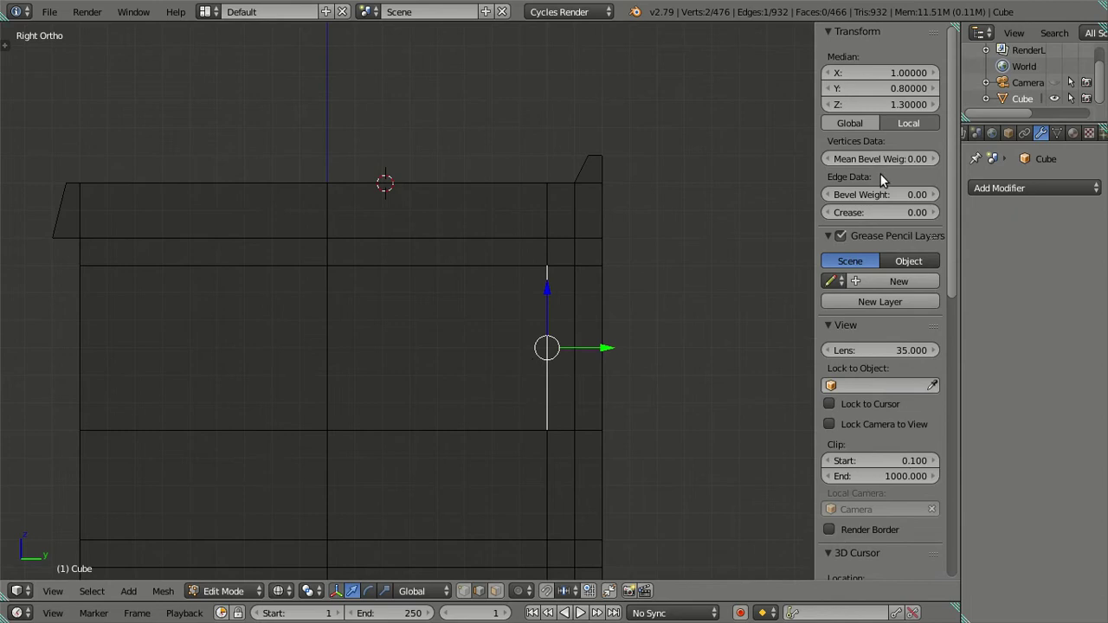
click(883, 88)
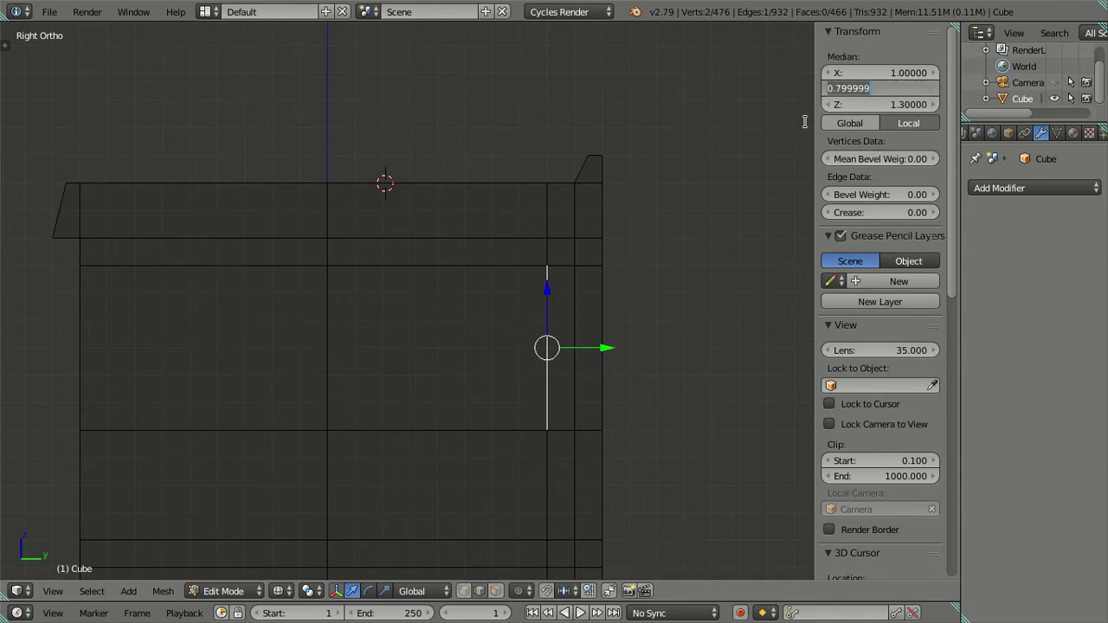
key(Return)
scroll(699, 154, down, 3)
key(a)
key(z)
In face select mode, select six panel faces on the cabinet side
mouse_move(614, 238)
middle_down()
mouse_move(456, 310)
mouse_move(462, 342)
mouse_move(462, 215)
mouse_move(421, 252)
mouse_move(447, 470)
middle_up()
click(496, 591)
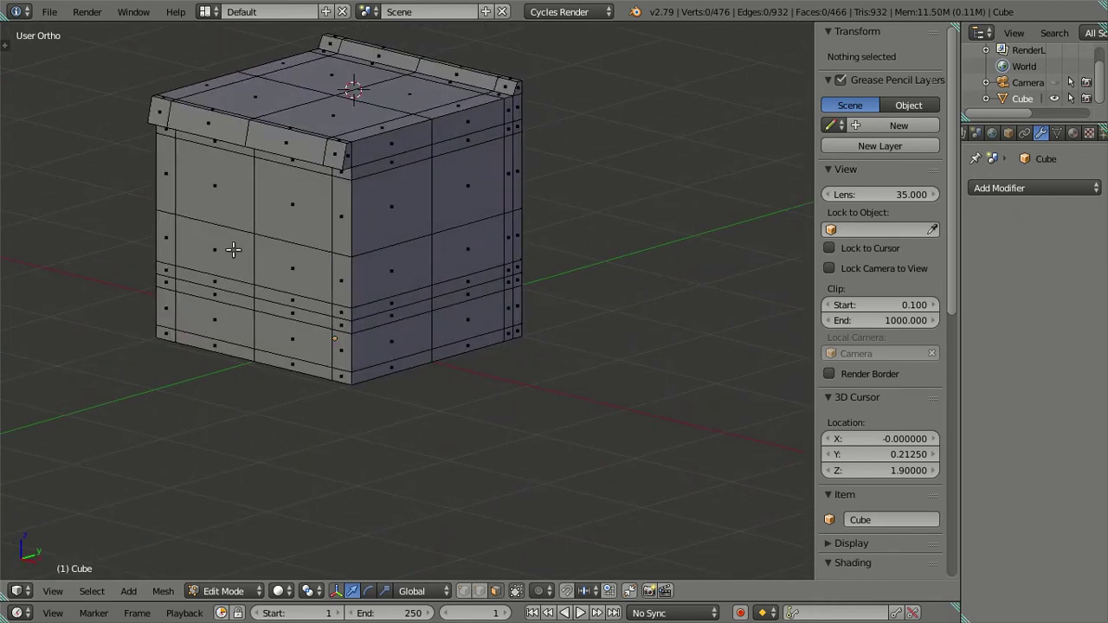
click(226, 183)
shift+click(260, 199)
shift+click(275, 264)
shift+click(227, 247)
shift+click(227, 325)
shift+click(273, 335)
middle_drag(476, 308, 414, 297)
Extrude the six panel faces in place, cancelling the move, and deselect them
key(e)
right_click(554, 241)
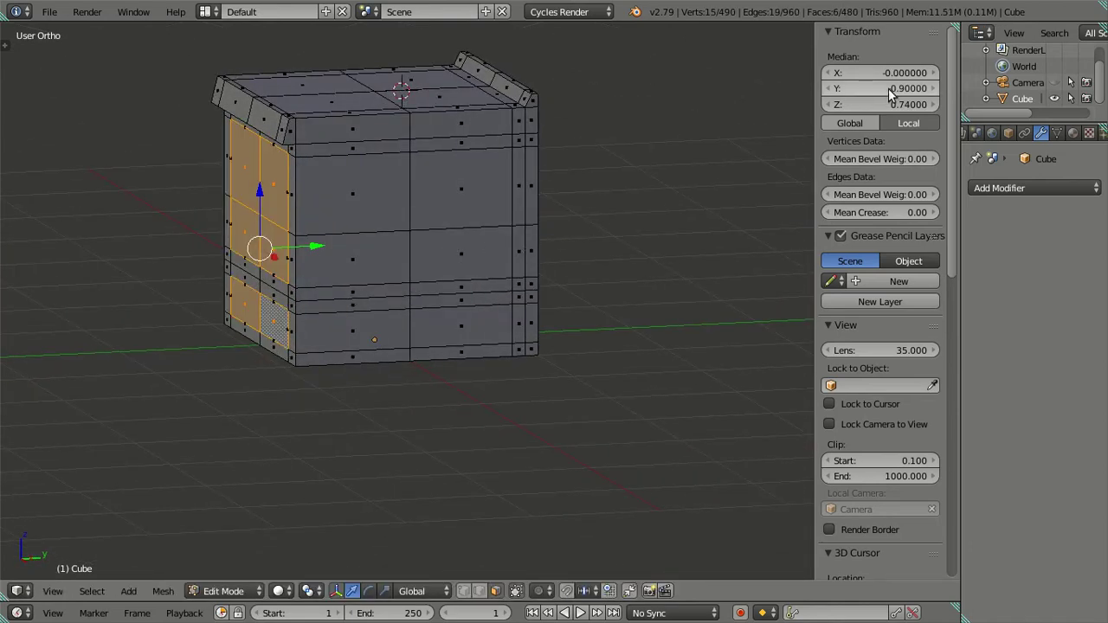
key(a)
mouse_move(329, 234)
middle_down()
mouse_move(463, 411)
mouse_move(468, 465)
mouse_move(546, 450)
mouse_move(536, 485)
middle_up()
scroll(536, 485, up, 1)
scroll(410, 445, up, 2)
mouse_move(248, 347)
shift+middle_down()
mouse_move(370, 345)
mouse_move(357, 291)
mouse_move(525, 388)
mouse_move(503, 408)
mouse_move(393, 398)
mouse_move(421, 413)
mouse_move(453, 388)
mouse_move(571, 395)
mouse_move(445, 391)
mouse_move(425, 334)
shift+middle_up()
Inspect the paneled cabinet in object mode and wireframe from several angles
key(Tab)
key(Tab)
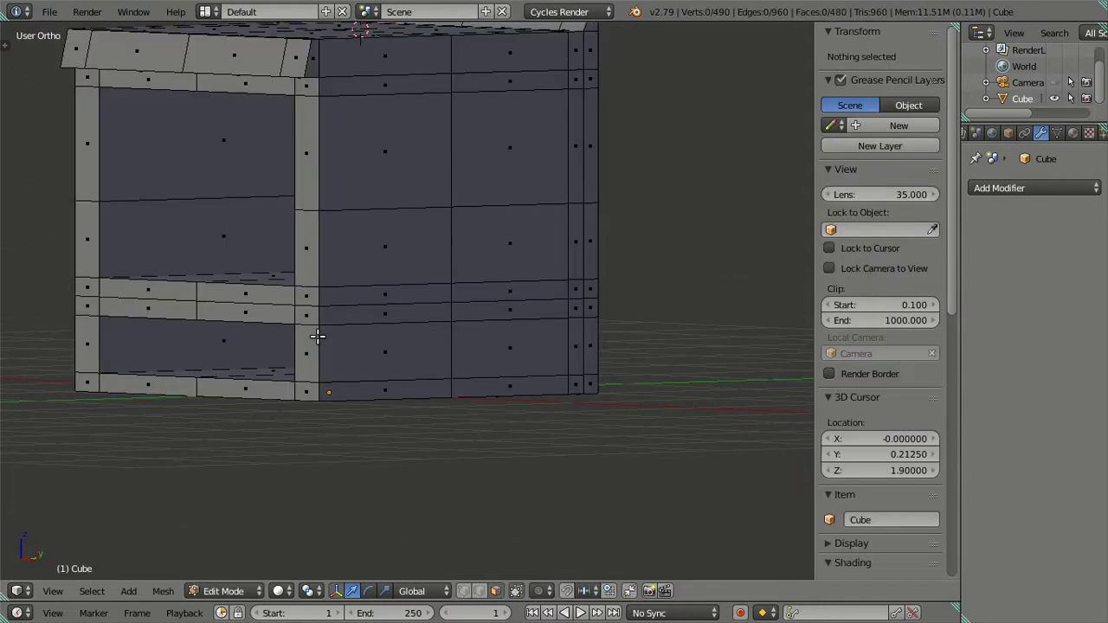
key(Tab)
key(z)
mouse_move(347, 342)
middle_down()
mouse_move(440, 371)
mouse_move(413, 346)
mouse_move(408, 363)
mouse_move(417, 353)
mouse_move(365, 287)
mouse_move(467, 280)
middle_up()
key(z)
key(Tab)
scroll(467, 279, down, 3)
mouse_move(453, 203)
middle_down()
mouse_move(485, 288)
mouse_move(435, 180)
mouse_move(367, 205)
mouse_move(396, 231)
mouse_move(381, 234)
mouse_move(217, 208)
mouse_move(211, 242)
mouse_move(231, 281)
mouse_move(215, 257)
mouse_move(233, 335)
mouse_move(361, 362)
mouse_move(381, 389)
mouse_move(493, 370)
mouse_move(501, 344)
mouse_move(447, 222)
mouse_move(512, 306)
mouse_move(527, 349)
mouse_move(432, 347)
mouse_move(448, 359)
mouse_move(428, 334)
mouse_move(507, 317)
mouse_move(505, 305)
middle_up()
scroll(449, 327, up, 2)
In front wireframe view, cut seven vertical loops across the top and dissolve the selected ones
key(KP_1)
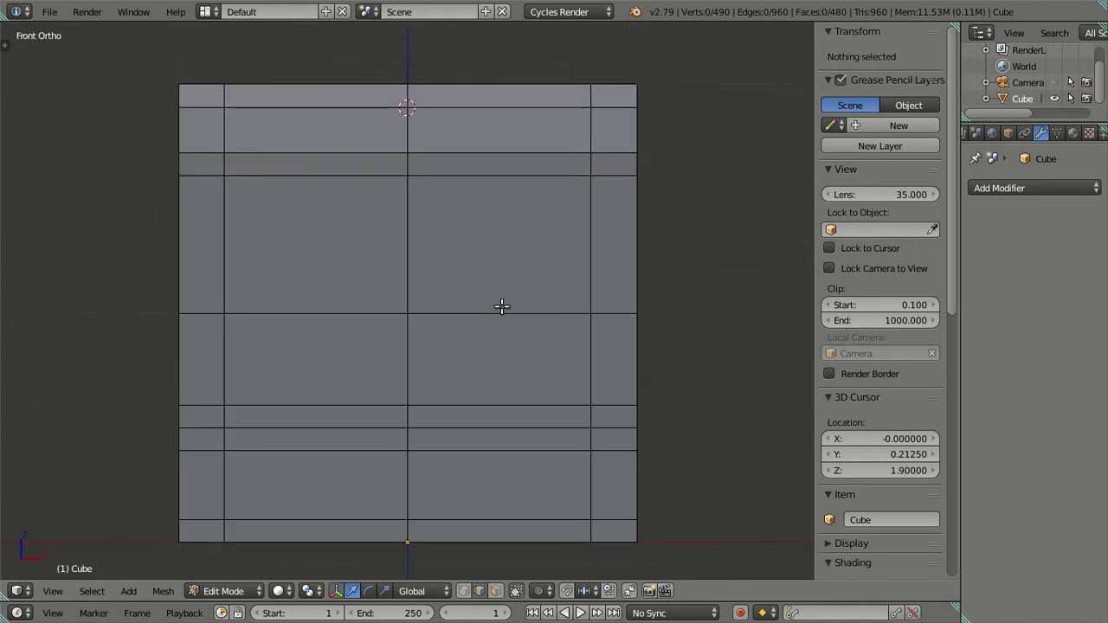
key(z)
shift+scroll(463, 211, up, 1)
scroll(463, 288, up, 1)
scroll(464, 287, up, 2)
shift+middle_drag(510, 245, 396, 280)
key(ctrl+r)
scroll(400, 254, up, 2)
scroll(400, 253, up, 2)
scroll(401, 252, up, 1)
scroll(401, 252, up, 1)
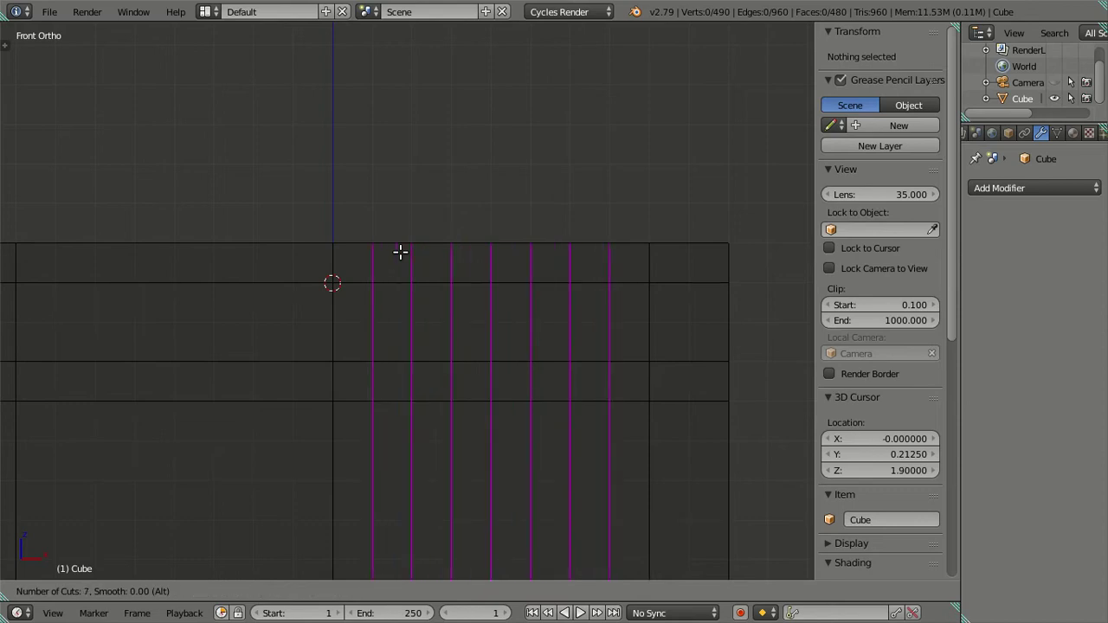
click(401, 252)
right_click(378, 254)
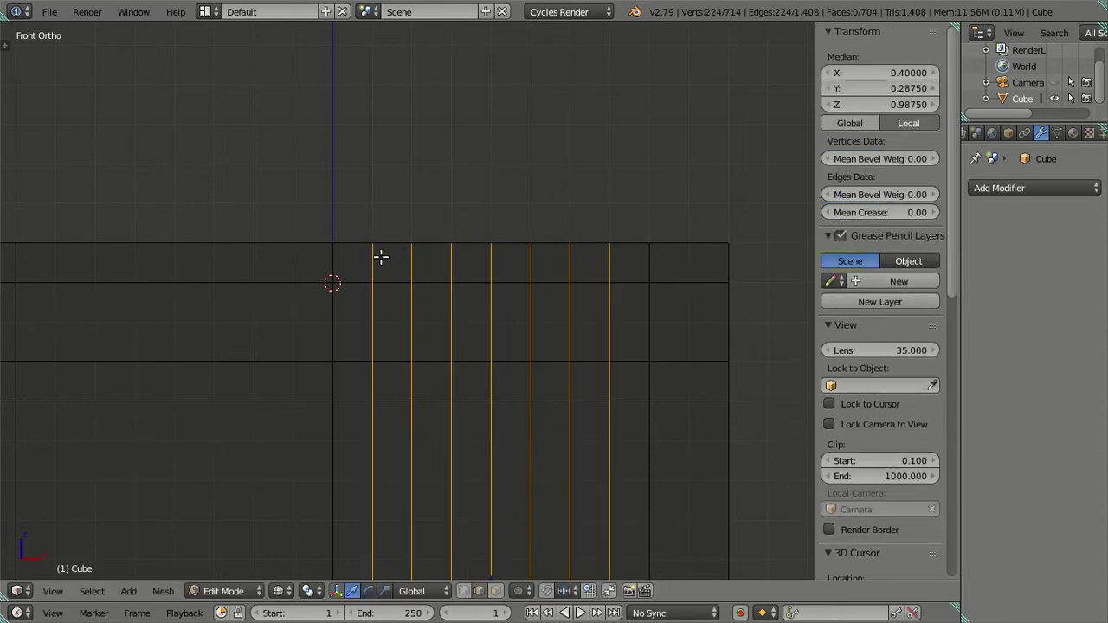
key(x)
click(437, 200)
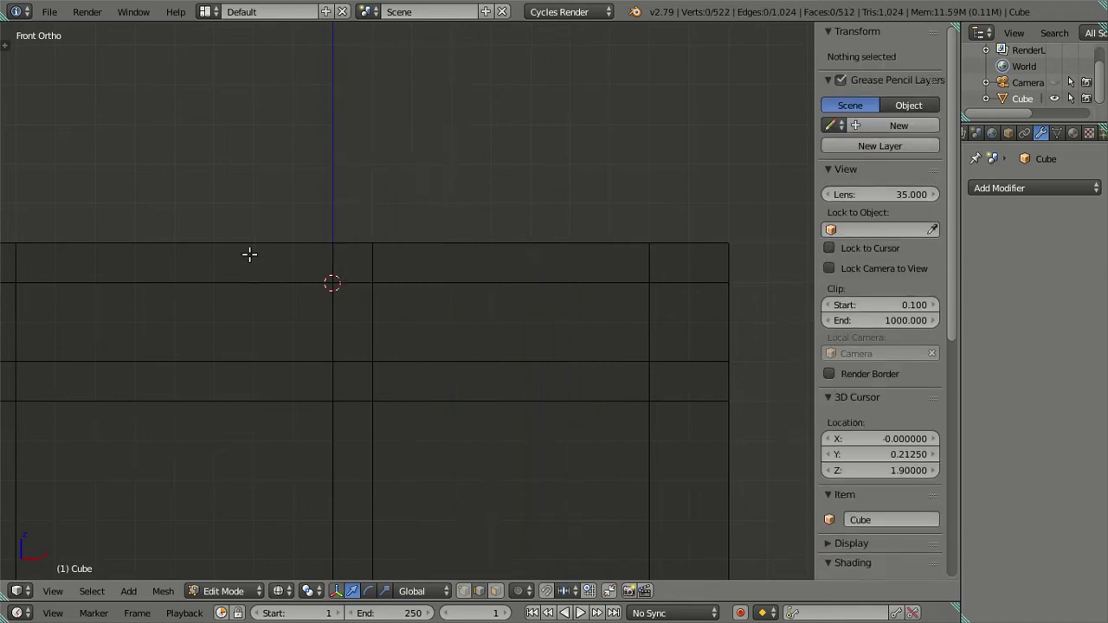
Cut another set of seven vertical loops on the front and dissolve the selected ones
key(ctrl+r)
scroll(244, 251, up, 6)
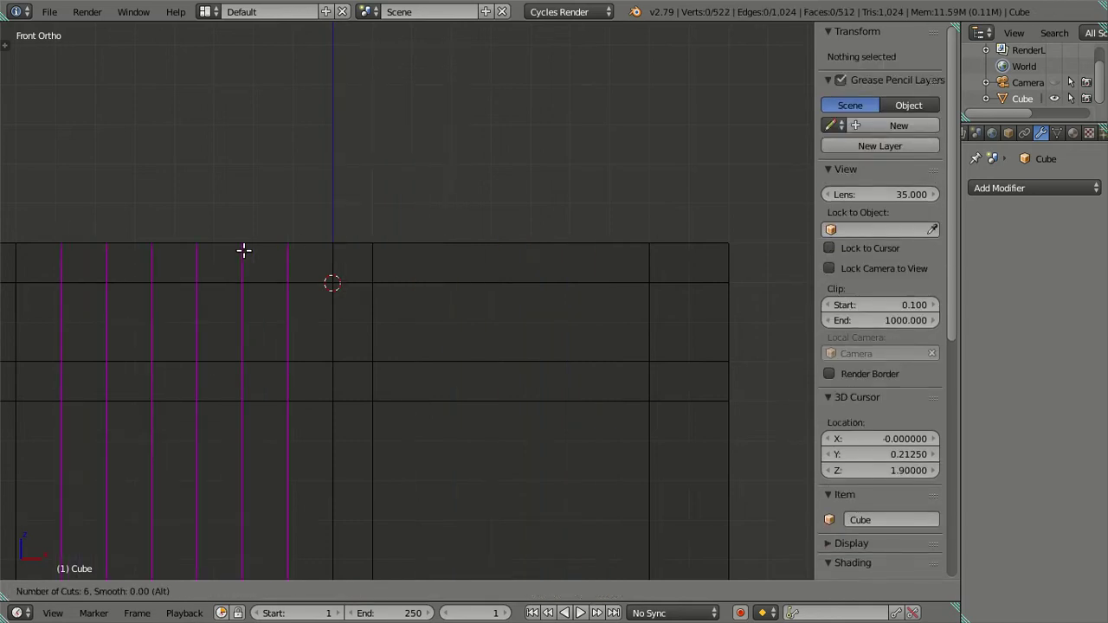
click(244, 251)
right_click(243, 250)
key(x)
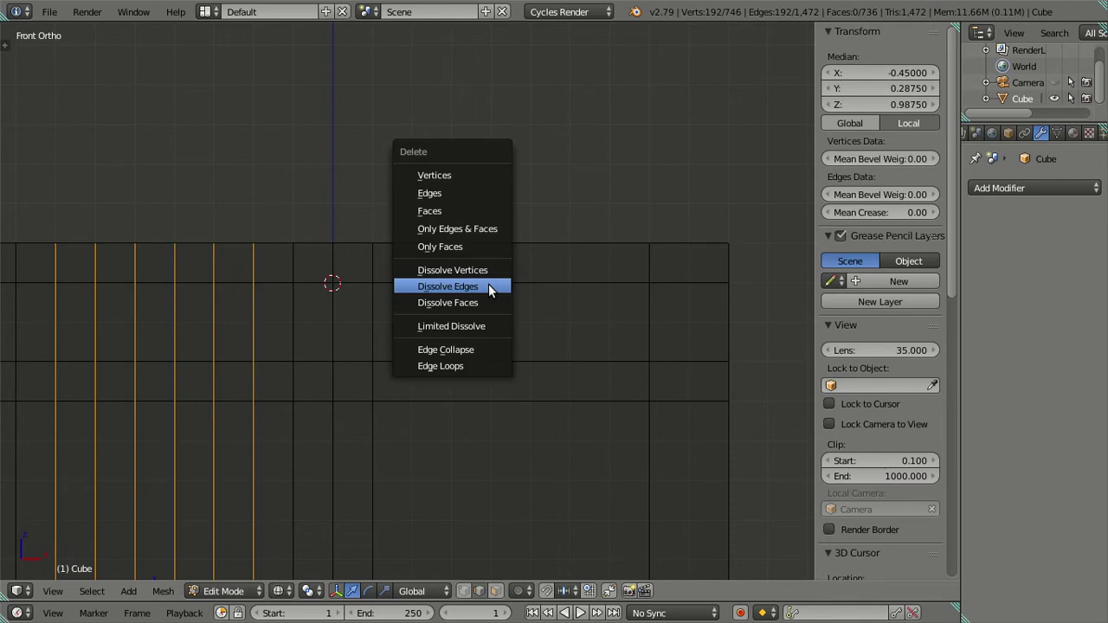
click(495, 286)
scroll(480, 286, down, 4)
From an angled view, dissolve one unwanted vertical edge loop
mouse_move(480, 287)
middle_down()
mouse_move(465, 416)
mouse_move(624, 352)
mouse_move(587, 398)
mouse_move(433, 354)
middle_up()
alt+right_click(351, 398)
key(x)
click(495, 401)
scroll(494, 403, down, 2)
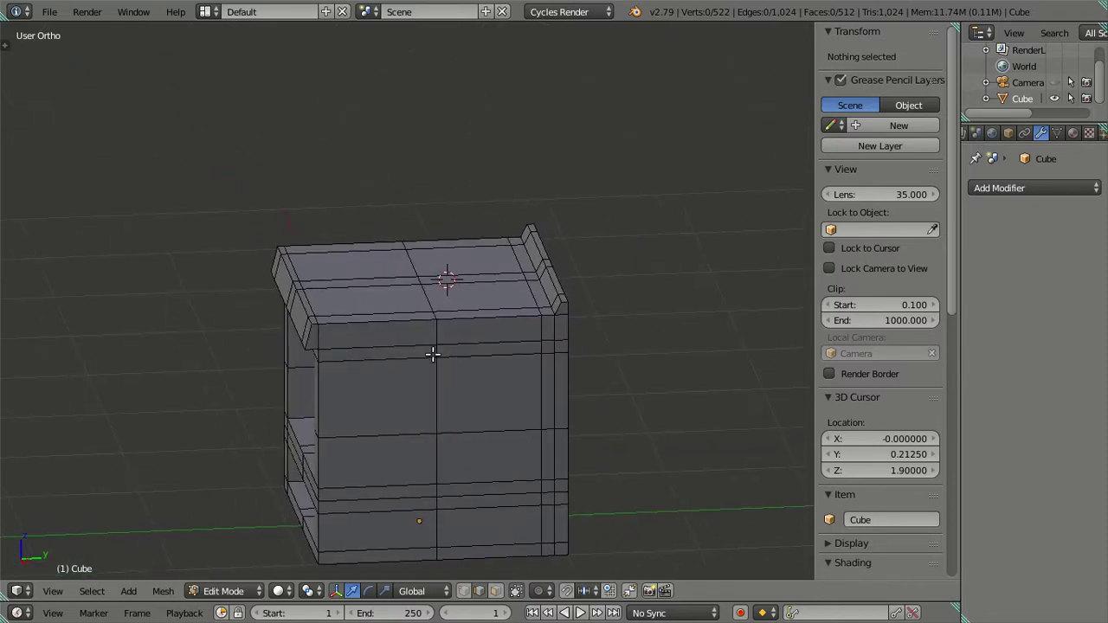
In right-side view, cut eight vertical loops, keep the leftmost and dissolve the rest
key(KP_3)
key(z)
scroll(324, 265, up, 2)
scroll(260, 256, up, 1)
key(ctrl+r)
scroll(304, 284, up, 1)
scroll(304, 284, up, 4)
scroll(304, 284, up, 1)
scroll(304, 284, up, 1)
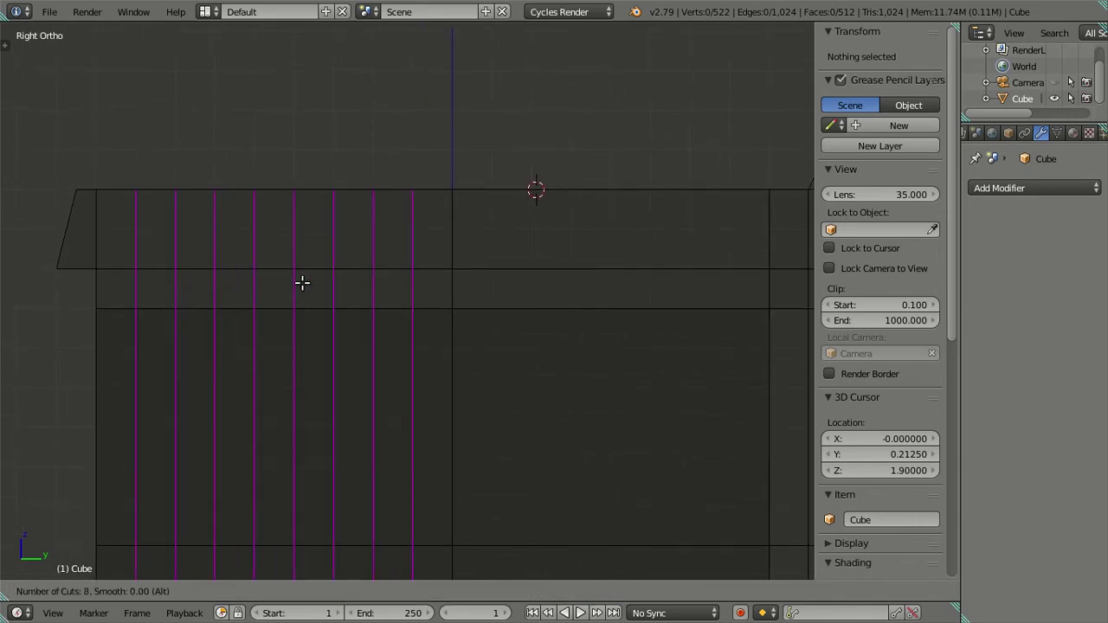
click(302, 284)
right_click(302, 284)
shift+right_click(139, 235)
key(x)
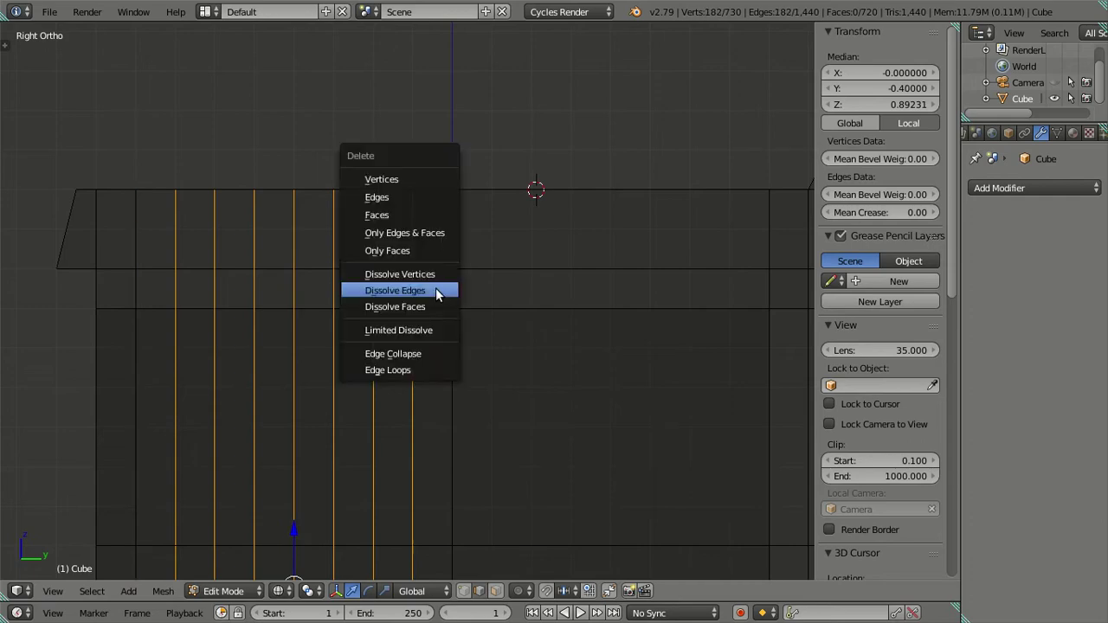
click(435, 294)
mouse_move(433, 287)
middle_down()
mouse_move(421, 287)
mouse_move(439, 363)
mouse_move(441, 441)
mouse_move(490, 482)
mouse_move(528, 492)
mouse_move(622, 450)
mouse_move(742, 294)
mouse_move(717, 359)
mouse_move(650, 394)
mouse_move(426, 349)
mouse_move(463, 299)
middle_up()
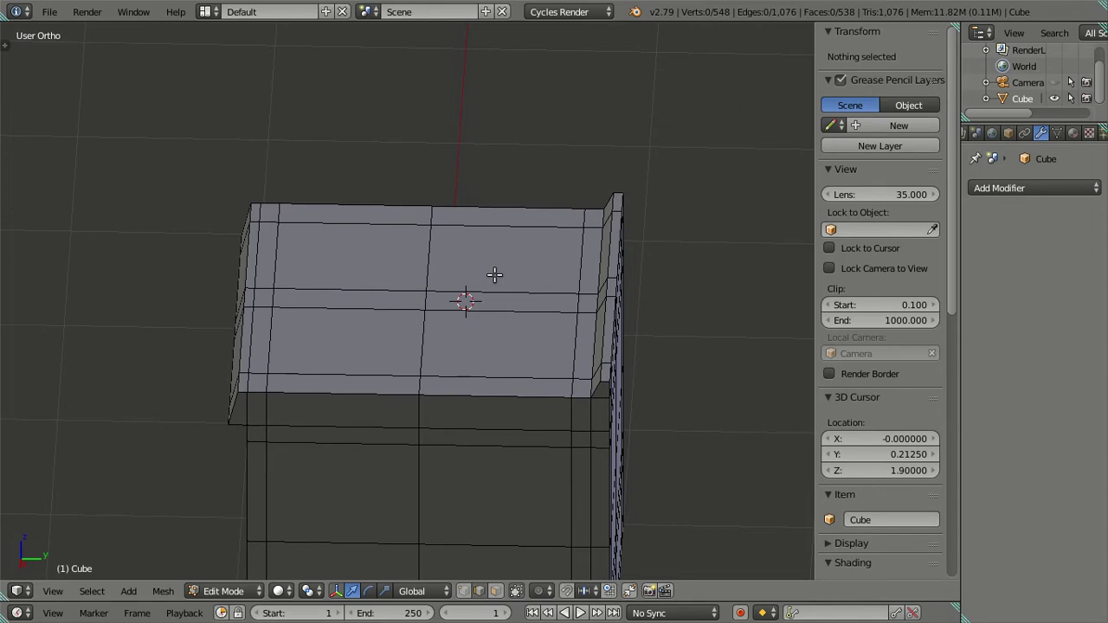
mouse_move(477, 334)
middle_down()
mouse_move(445, 297)
mouse_move(451, 401)
mouse_move(477, 460)
mouse_move(480, 414)
mouse_move(502, 476)
mouse_move(635, 346)
mouse_move(597, 309)
mouse_move(439, 269)
middle_up()
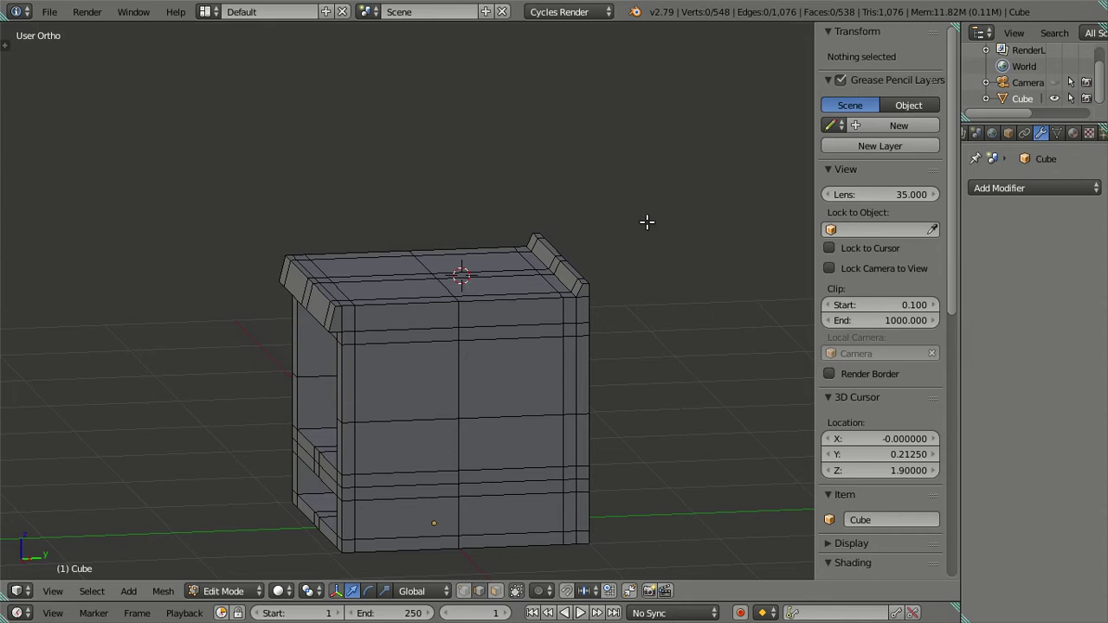
middle_drag(609, 242, 577, 292)
scroll(546, 303, up, 2)
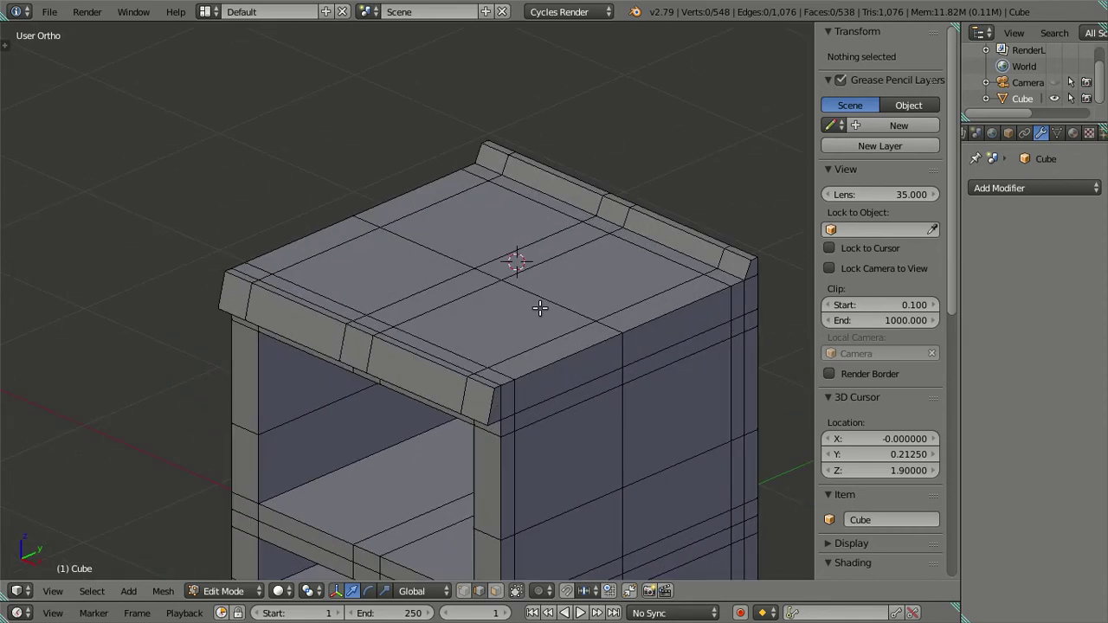
scroll(502, 268, up, 2)
scroll(483, 246, up, 2)
mouse_move(509, 333)
middle_down()
mouse_move(465, 303)
mouse_move(344, 277)
middle_up()
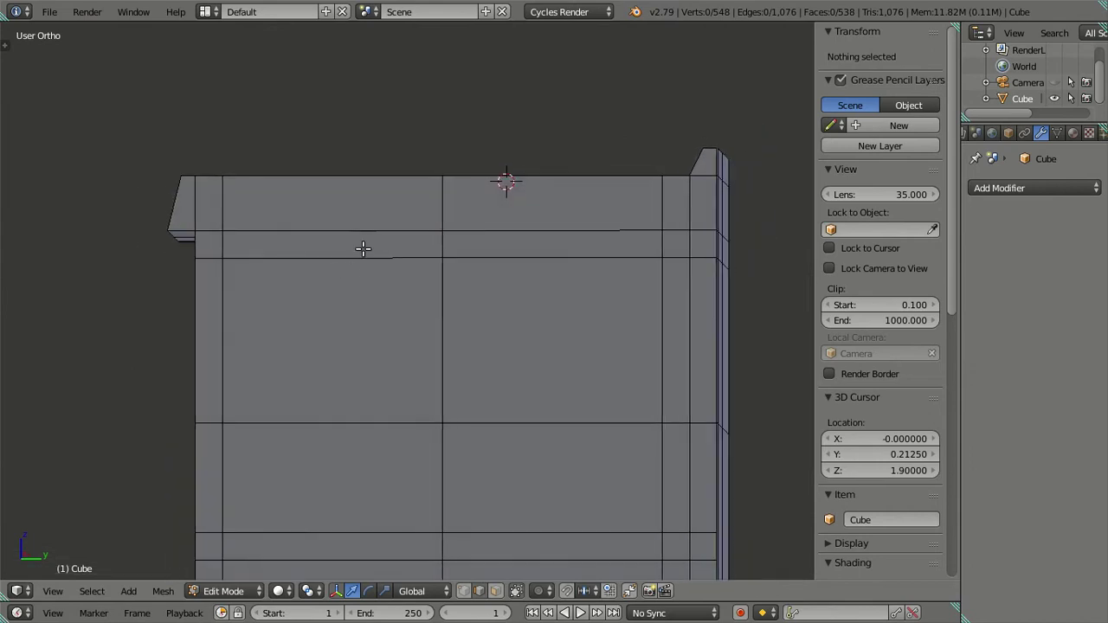
middle_drag(421, 156, 420, 170)
key(z)
key(KP_3)
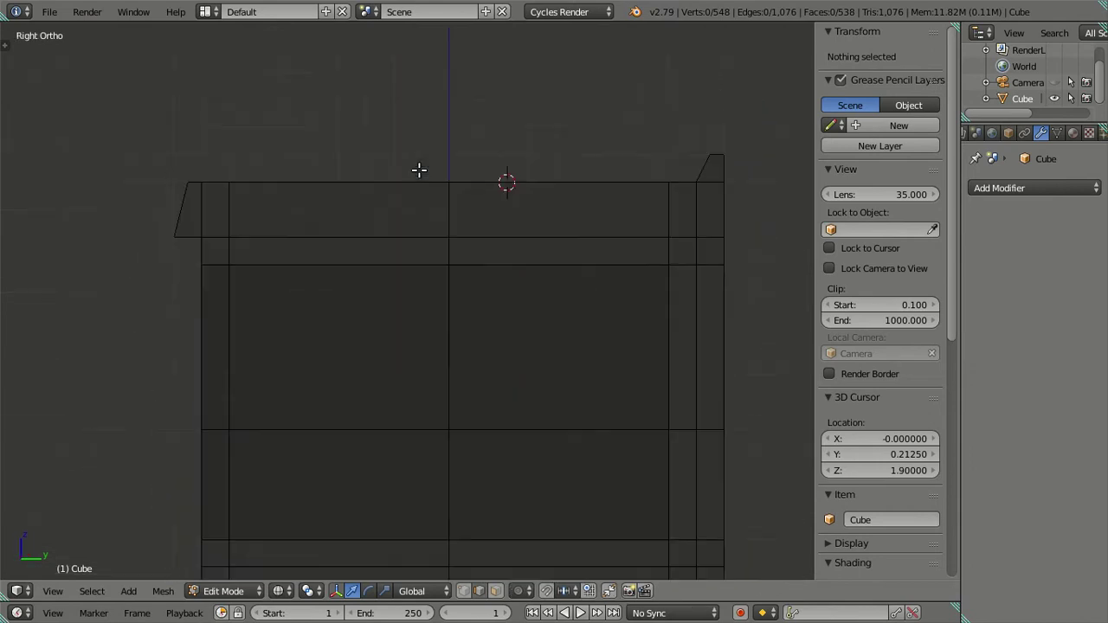
scroll(402, 199, up, 1)
shift+middle_drag(450, 208, 420, 232)
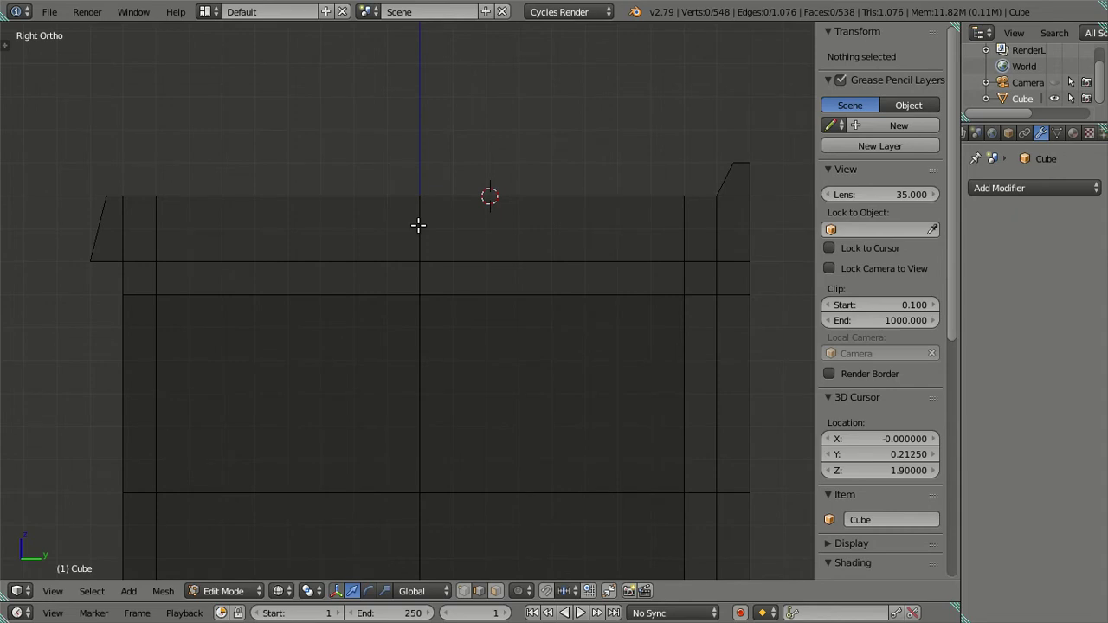
mouse_move(418, 225)
middle_down()
mouse_move(470, 238)
mouse_move(411, 240)
mouse_move(447, 279)
mouse_move(504, 286)
mouse_move(646, 268)
mouse_move(667, 278)
mouse_move(430, 279)
mouse_move(555, 277)
mouse_move(472, 351)
mouse_move(457, 345)
middle_up()
key(z)
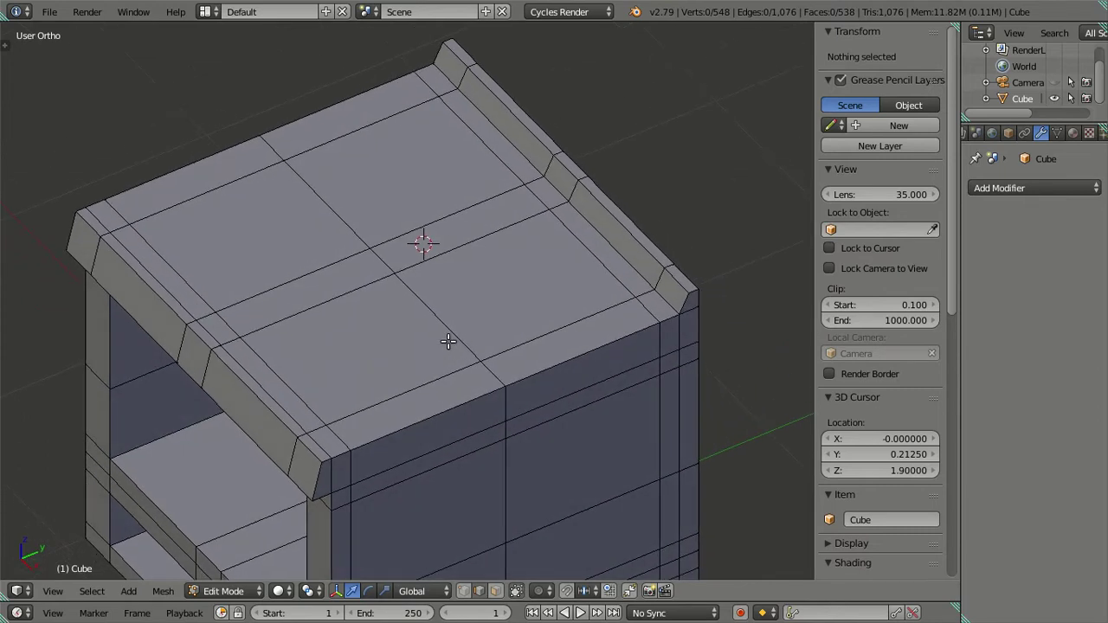
mouse_move(362, 339)
middle_down()
mouse_move(483, 285)
mouse_move(644, 265)
mouse_move(656, 251)
mouse_move(437, 273)
mouse_move(323, 268)
mouse_move(323, 286)
mouse_move(319, 268)
mouse_move(467, 331)
middle_up()
Snap the 3D cursor to two selected edges at the top's front corner, then deselect
right_click(457, 336)
shift+right_click(308, 208)
key(shift+s)
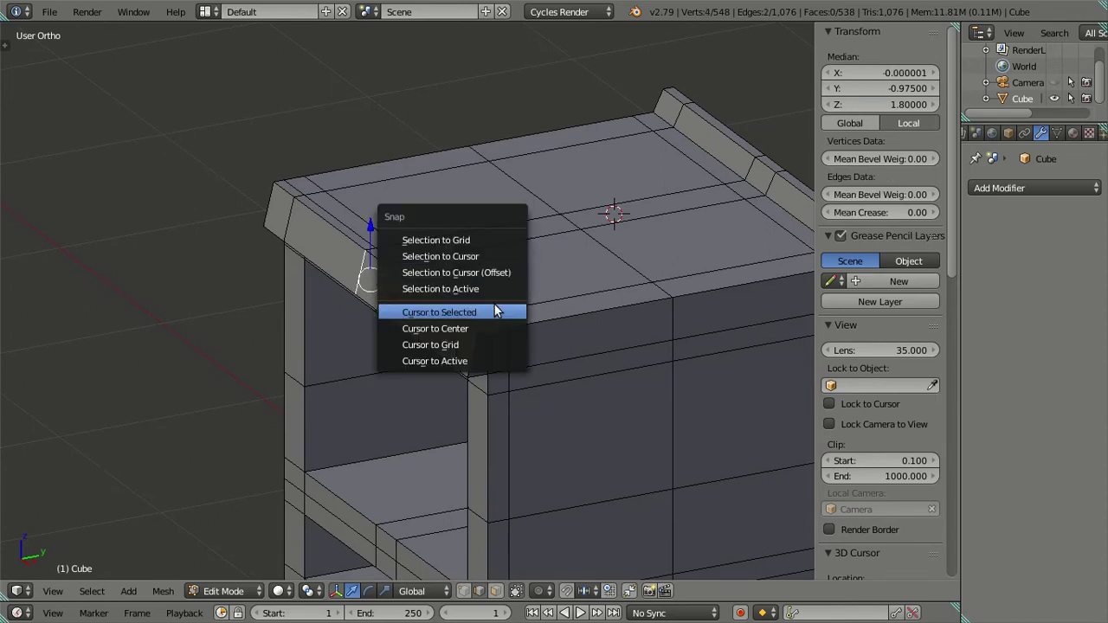
click(488, 312)
key(a)
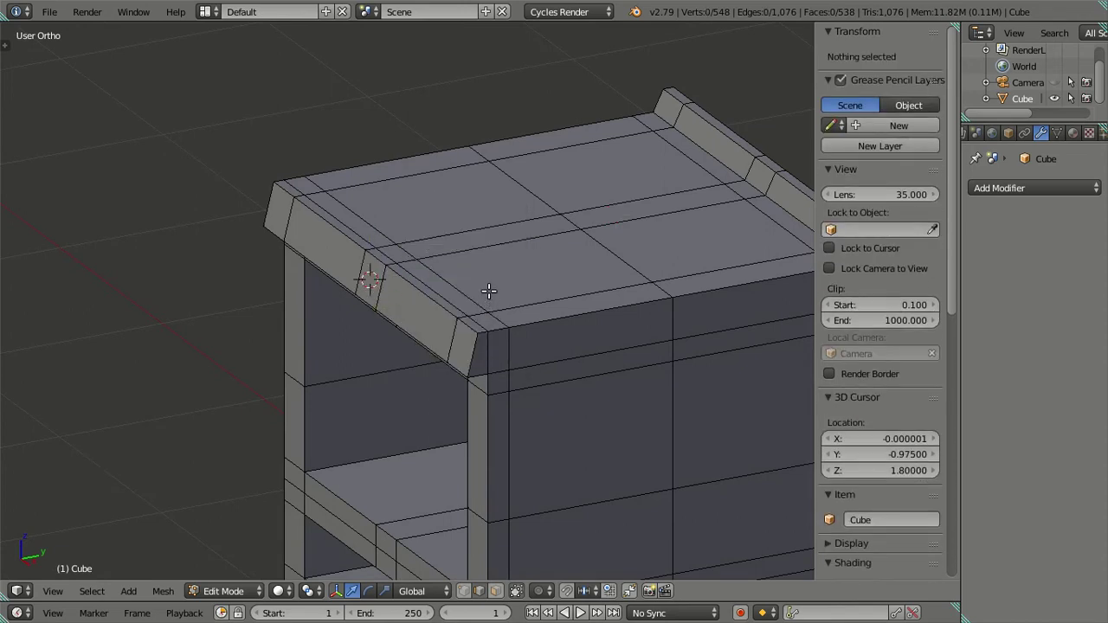
key(t)
key(shift+a)
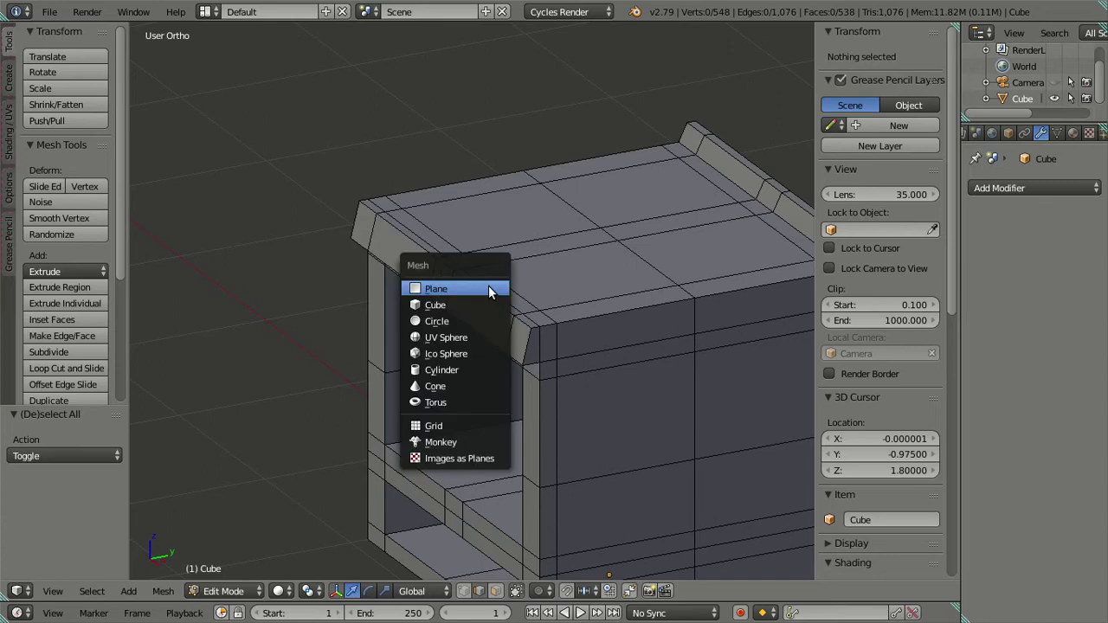
key(Escape)
key(shift+s)
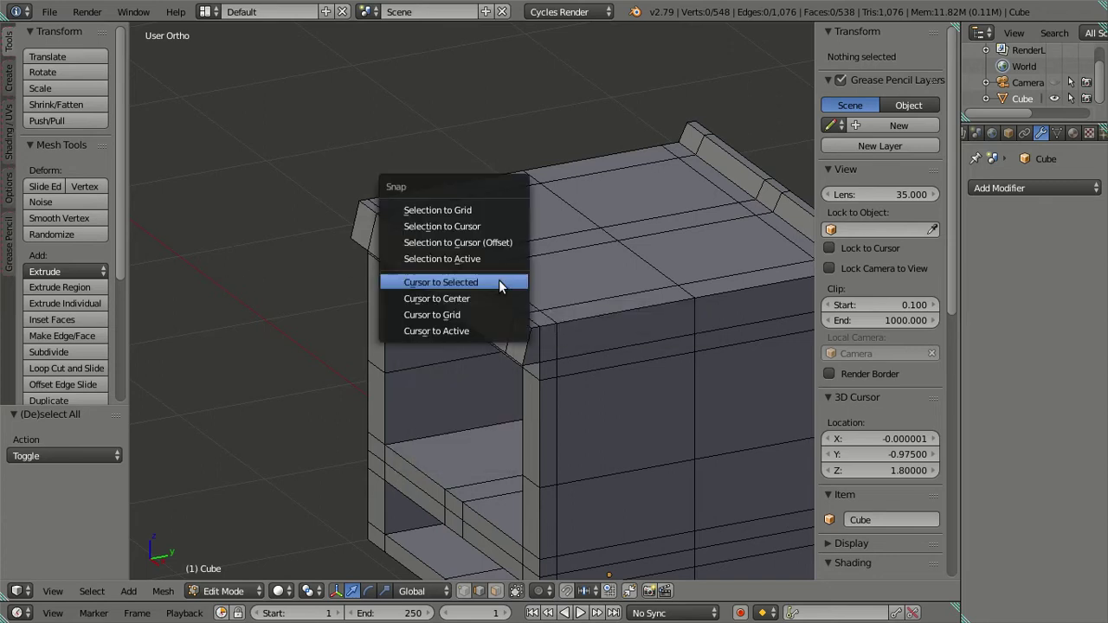
key(Escape)
Add a mesh circle at the cursor with 10 vertices
key(shift+a)
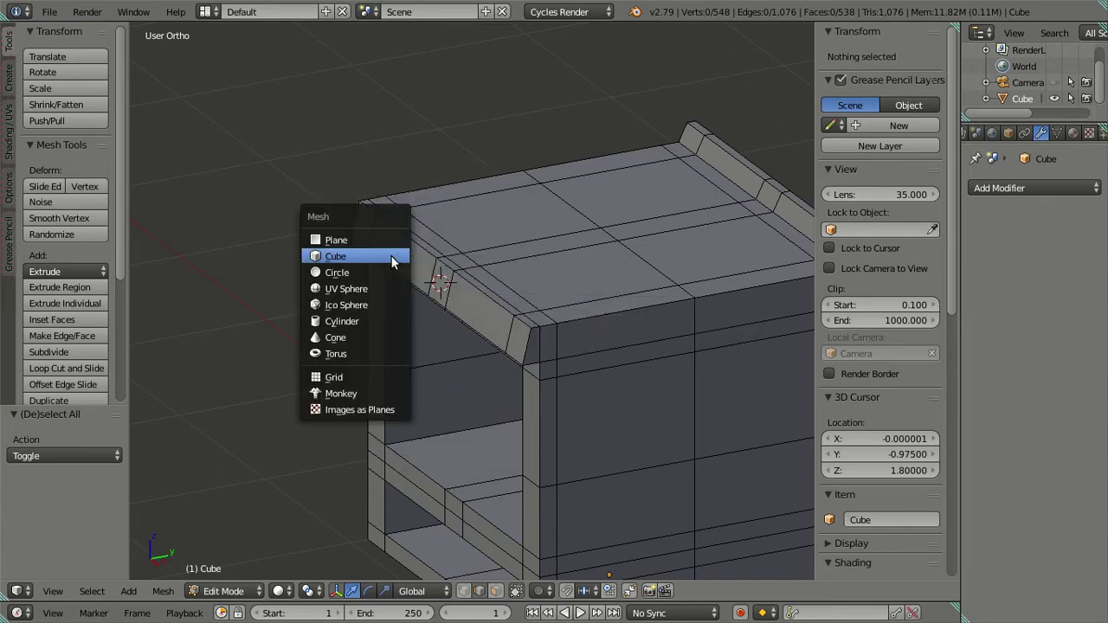
click(394, 272)
click(66, 456)
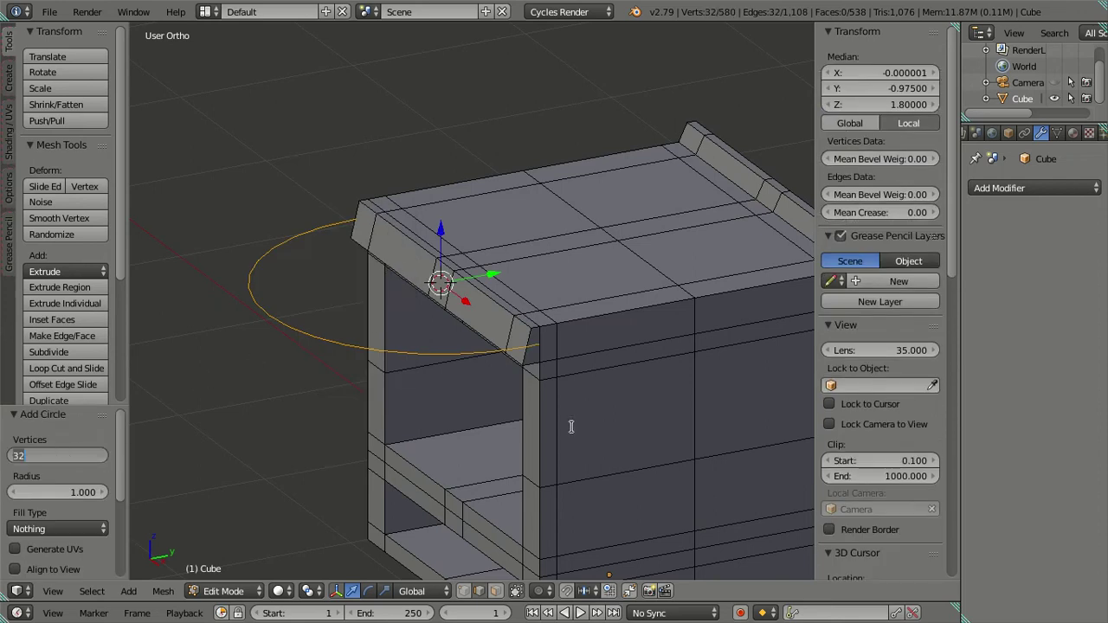
text(0)
key(Return)
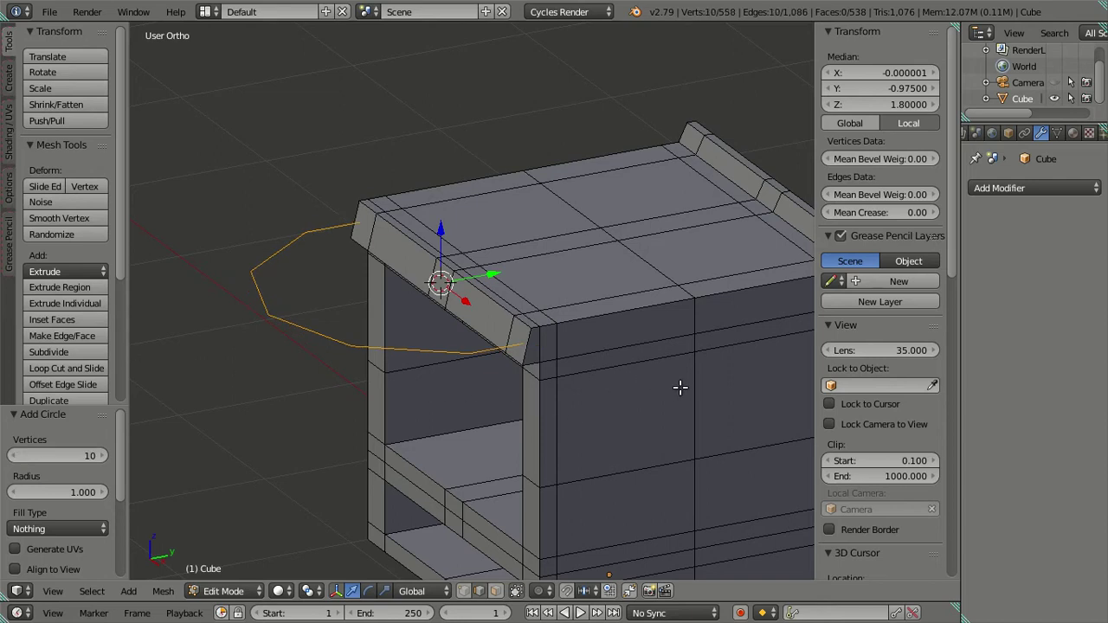
Scale the circle down to 0.1 and view it from the right side
key(s)
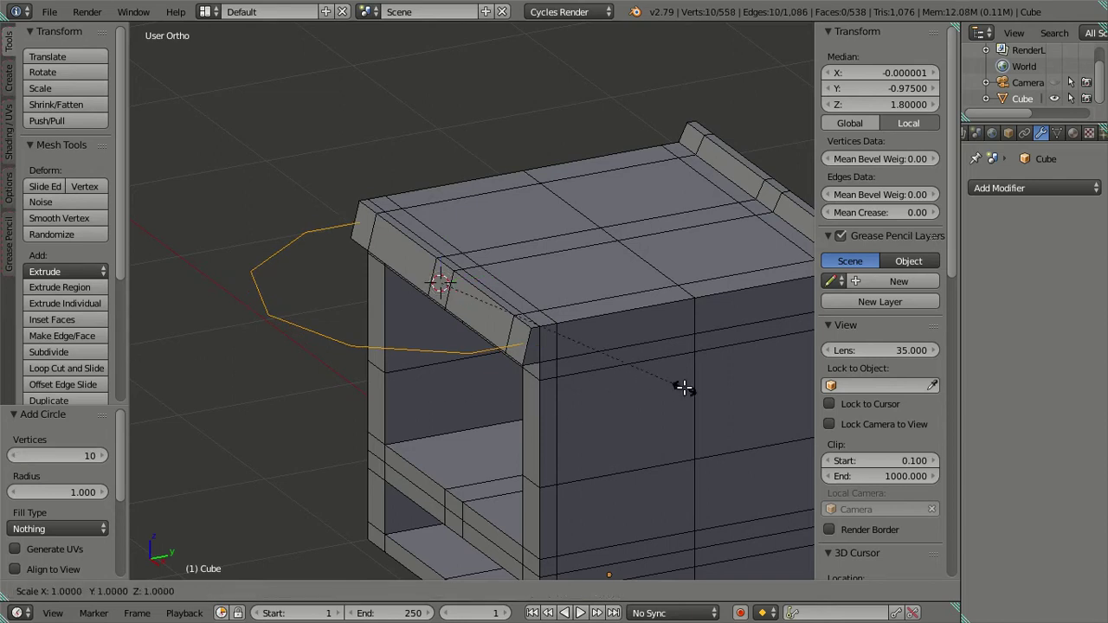
key(Escape)
text(s)
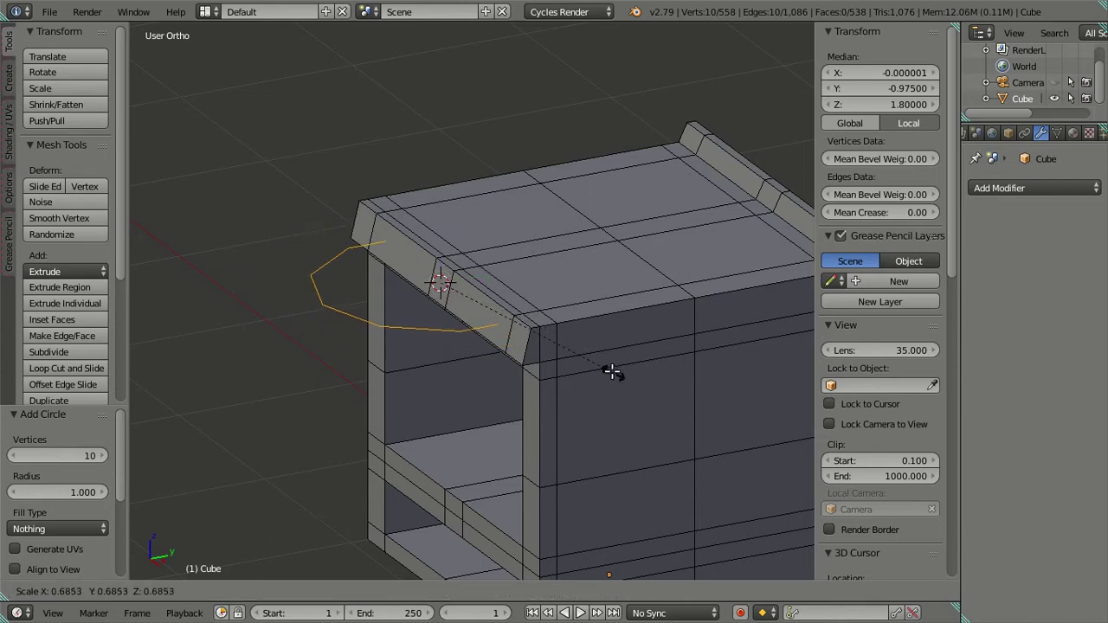
text(.1)
key(Return)
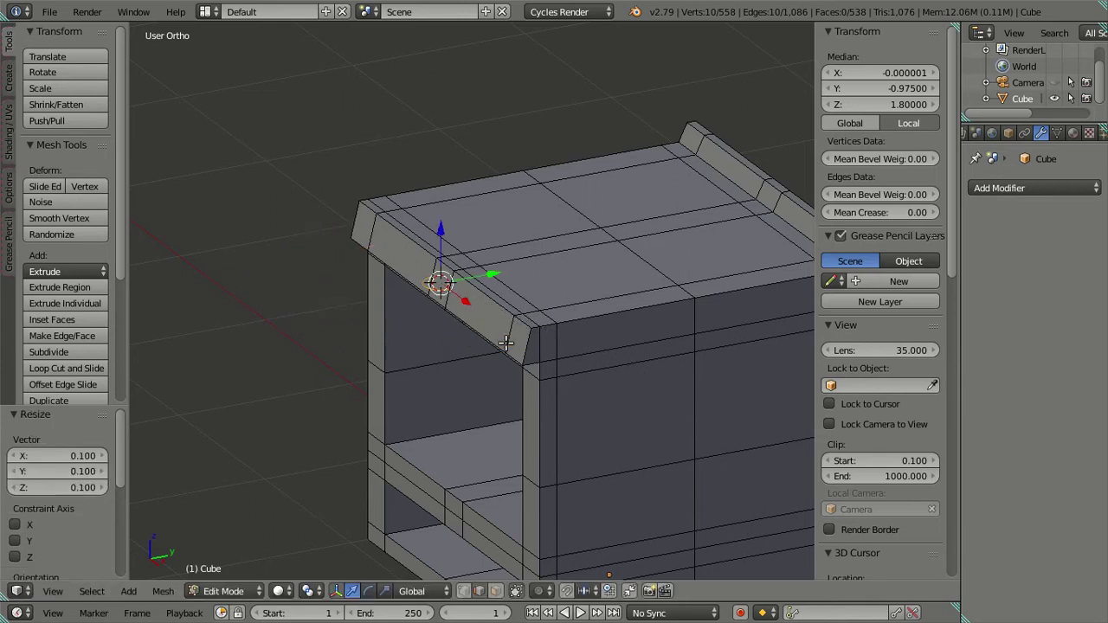
key(KP_3)
scroll(414, 230, up, 4)
scroll(525, 373, down, 2)
scroll(511, 366, down, 2)
mouse_move(510, 366)
middle_down()
mouse_move(613, 482)
mouse_move(593, 465)
middle_up()
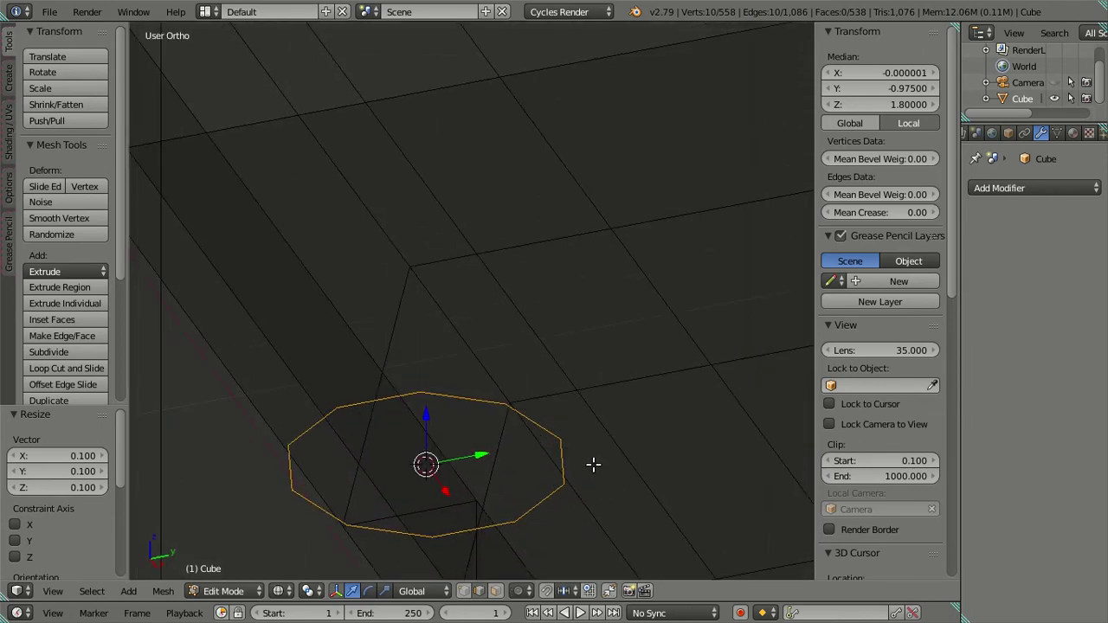
Switch to Right Ortho view and frame the small circle beside the cabinet's top corner
scroll(593, 455, down, 1)
scroll(593, 453, down, 1)
key(KP_3)
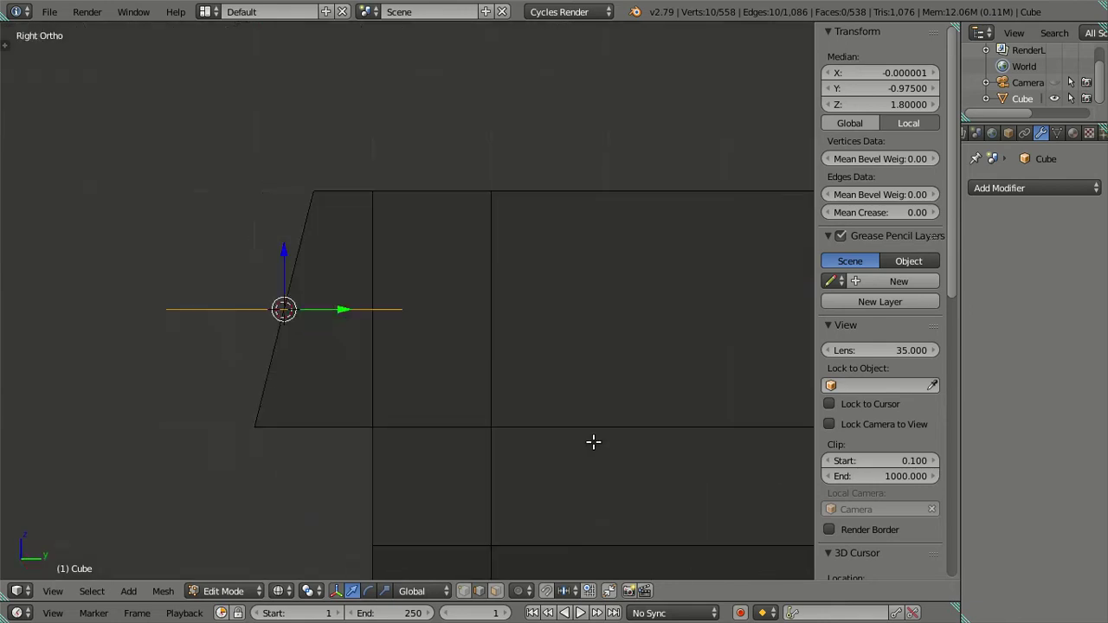
scroll(557, 348, up, 3)
shift+middle_drag(482, 327, 663, 328)
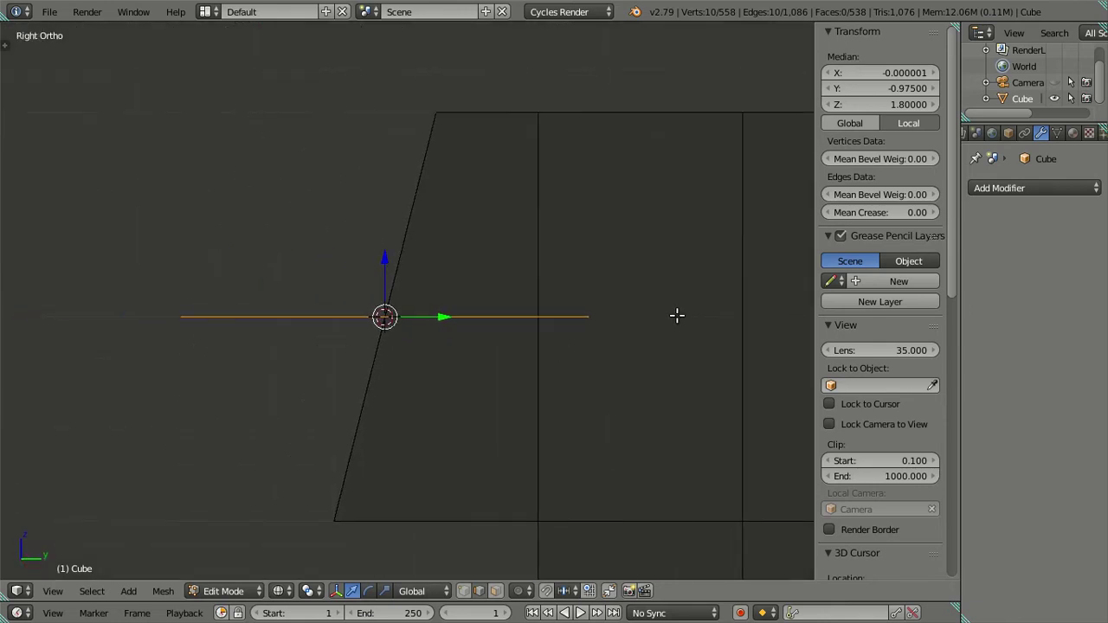
key(r)
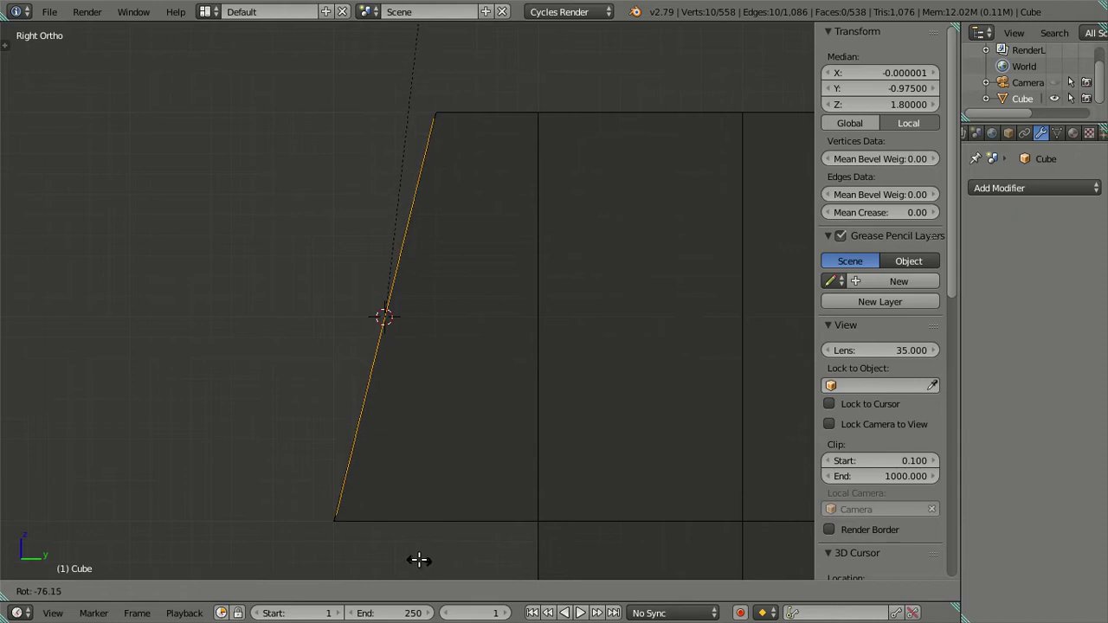
key(Escape)
Centre the view on the top corner and roughly rotate the circle toward the slant
scroll(478, 198, up, 3)
scroll(435, 309, down, 1)
scroll(523, 260, up, 3)
shift+middle_drag(522, 217, 460, 367)
scroll(623, 287, up, 1)
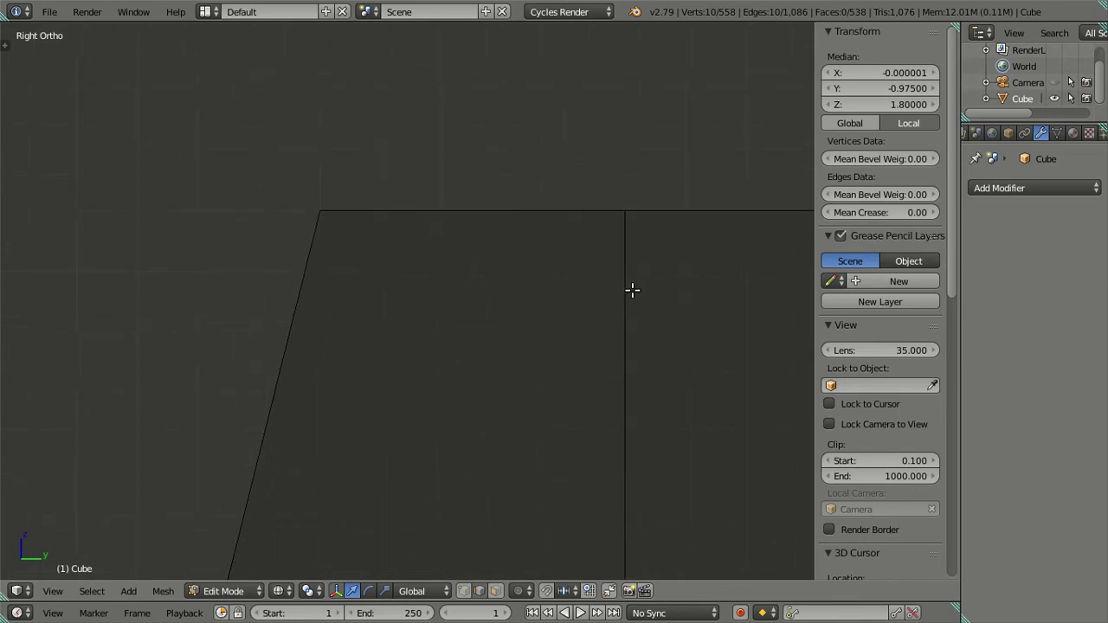
key(r)
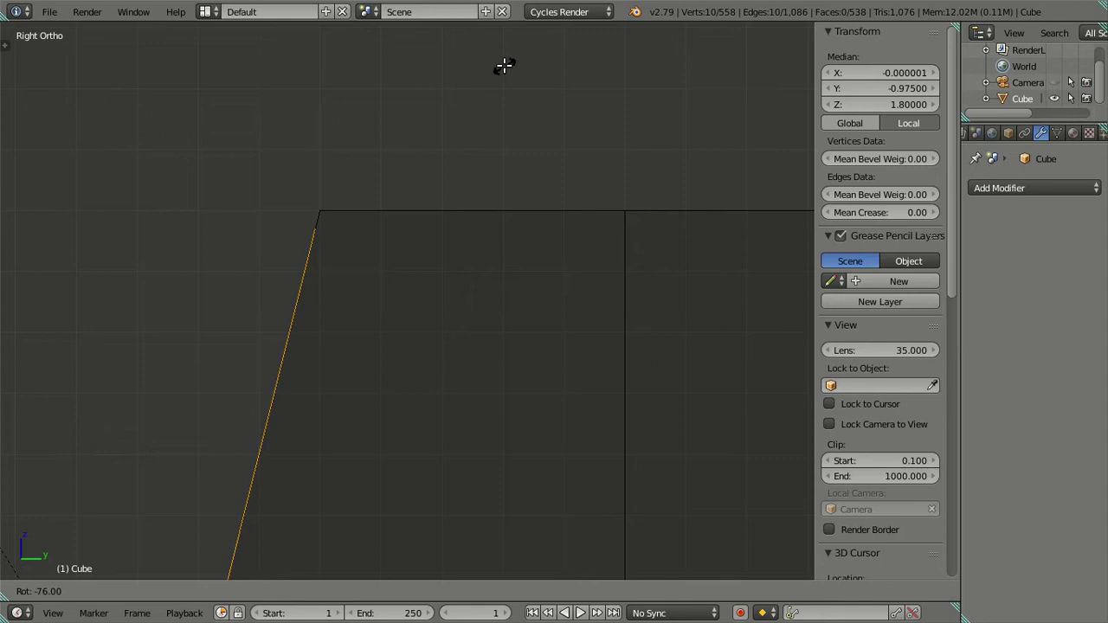
click(504, 66)
Zoom and pan to compare the circle's edge with the slanted lip edge
scroll(473, 141, down, 3)
scroll(463, 413, down, 3)
shift+scroll(354, 510, down, 3)
scroll(353, 511, up, 2)
shift+middle_drag(364, 470, 678, 151)
shift+scroll(527, 321, up, 2)
shift+scroll(575, 372, up, 1)
mouse_move(575, 372)
shift+middle_down()
mouse_move(563, 222)
mouse_move(549, 448)
mouse_move(445, 252)
mouse_move(535, 433)
mouse_move(513, 443)
mouse_move(554, 337)
shift+middle_up()
scroll(448, 234, up, 4)
scroll(534, 433, up, 5)
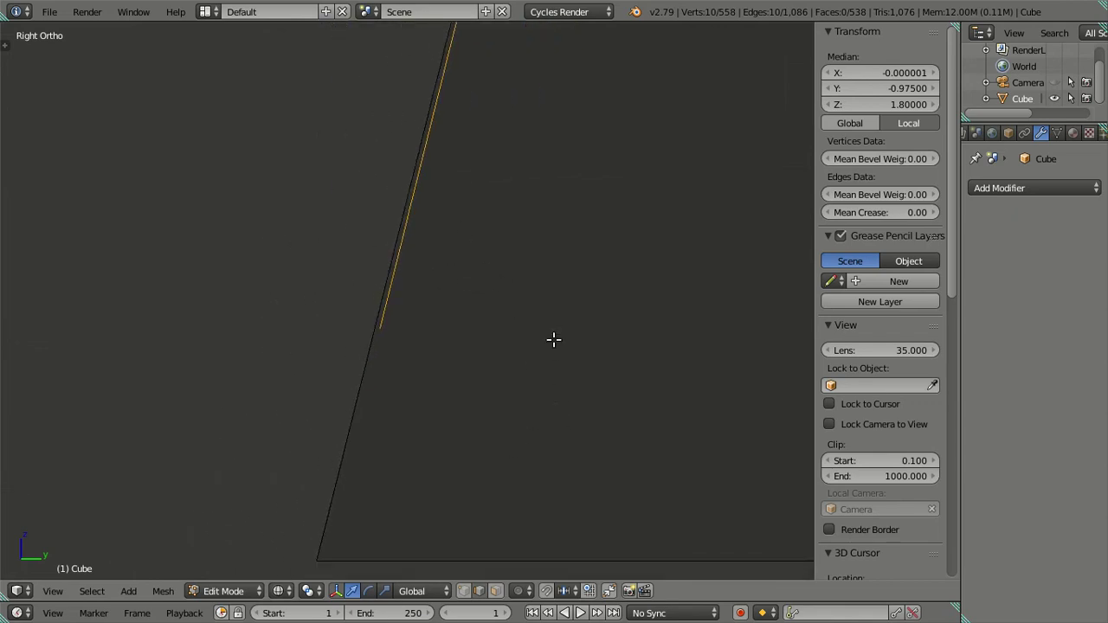
scroll(532, 119, down, 3)
scroll(525, 168, down, 1)
mouse_move(525, 168)
shift+middle_down()
mouse_move(494, 391)
mouse_move(594, 298)
shift+middle_up()
scroll(507, 256, up, 6)
scroll(413, 384, up, 2)
mouse_move(413, 383)
shift+middle_down()
mouse_move(351, 352)
mouse_move(289, 421)
mouse_move(524, 260)
mouse_move(364, 166)
mouse_move(502, 326)
shift+middle_up()
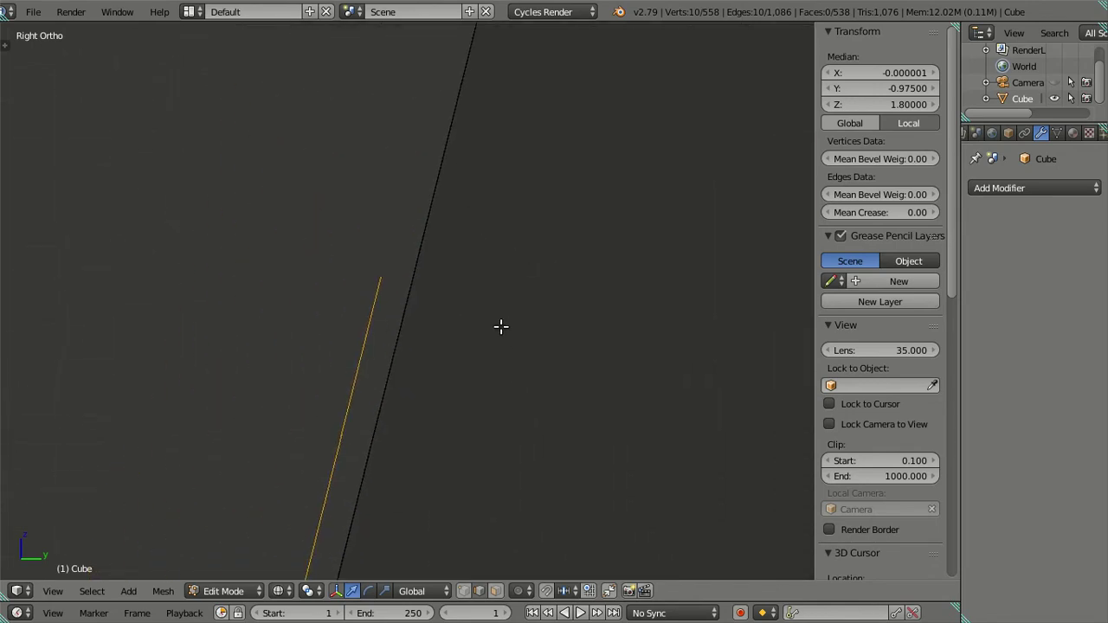
Readjust the circle's tilt by eye and confirm it, then re-zoom
key(r)
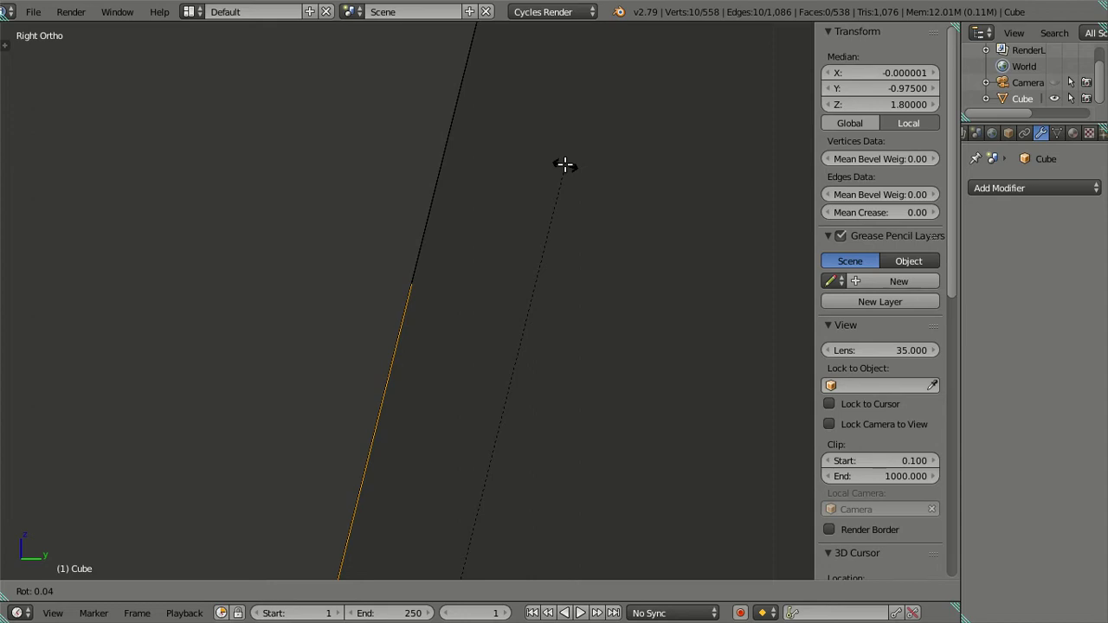
click(566, 164)
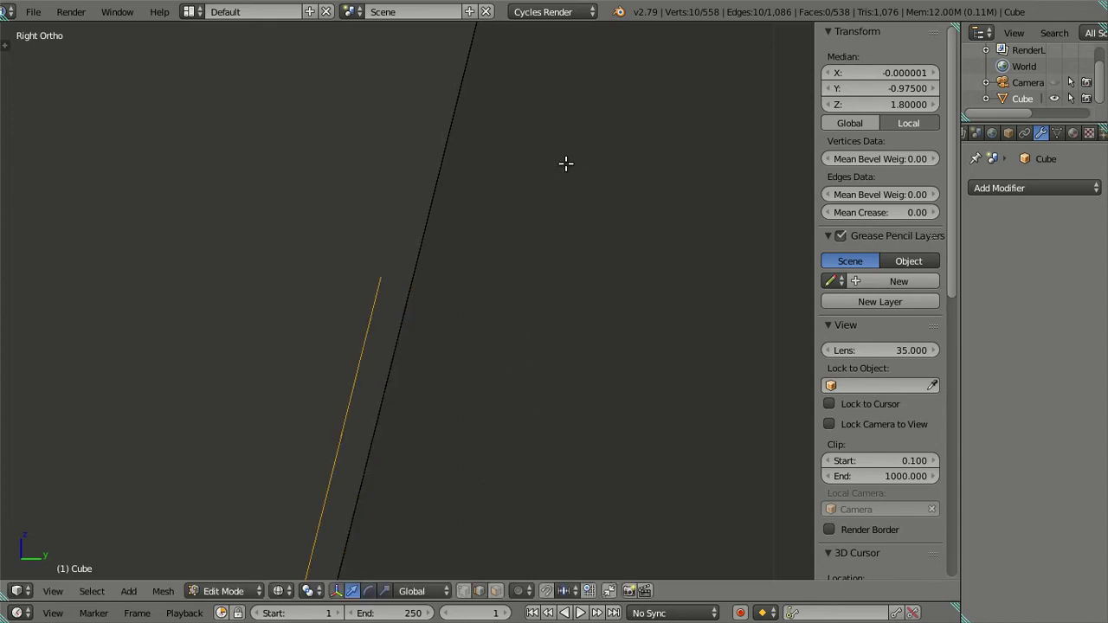
key(a)
scroll(594, 232, down, 1)
scroll(590, 247, down, 1)
scroll(584, 260, up, 1)
scroll(554, 290, up, 2)
scroll(520, 278, up, 1)
scroll(545, 303, up, 1)
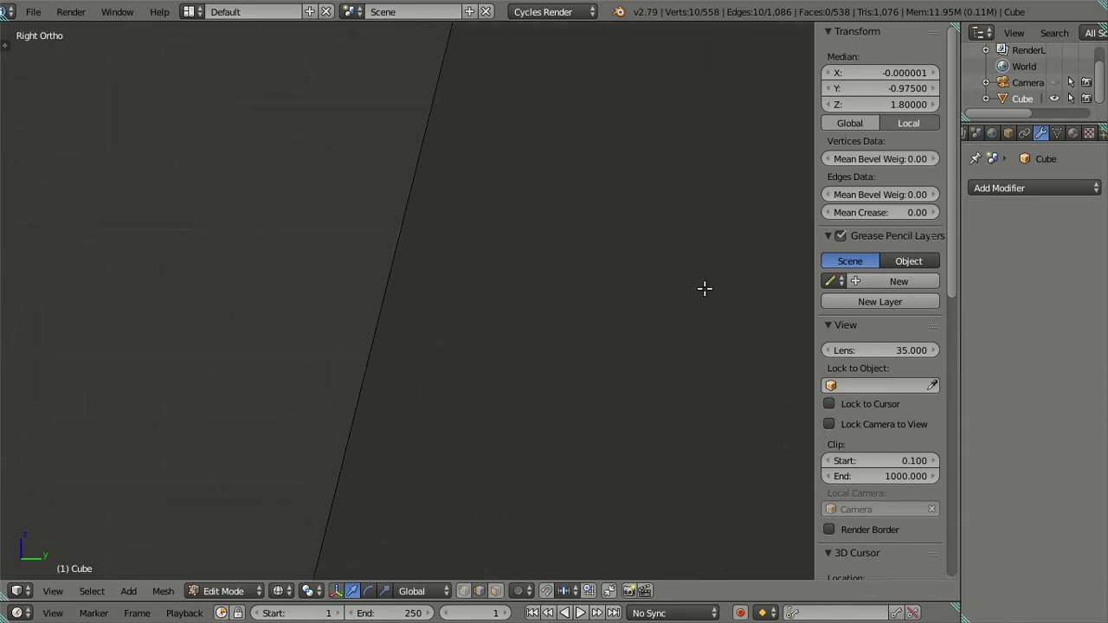
Rotate the circle exactly -76° so it lies parallel to the slanted lip
key(r)
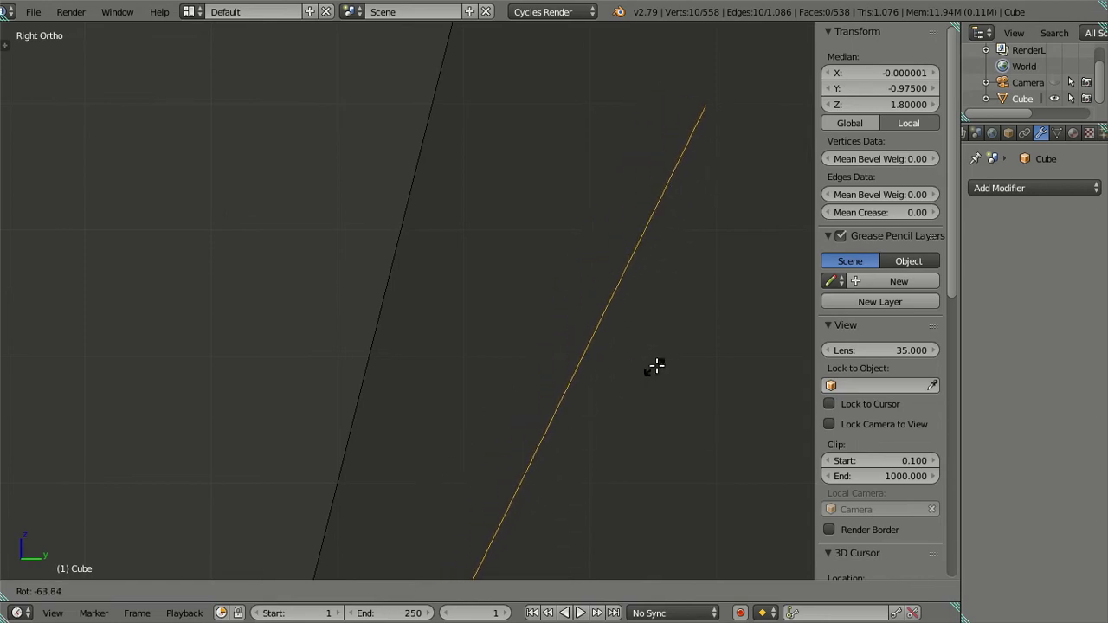
key(Escape)
scroll(325, 218, down, 8)
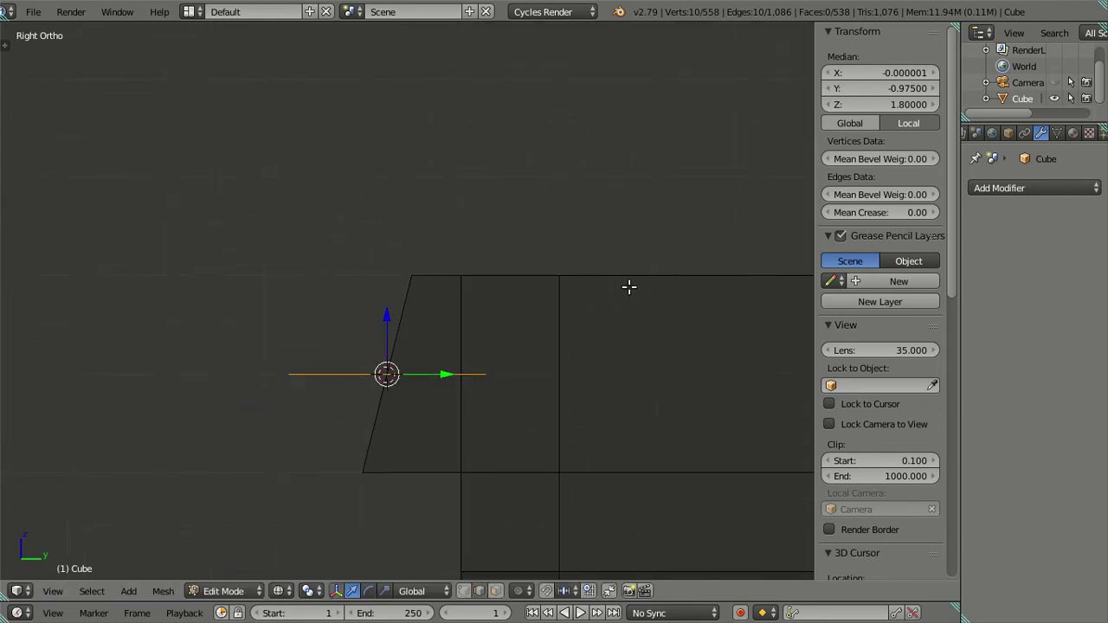
key(r)
key(Escape)
scroll(493, 260, up, 5)
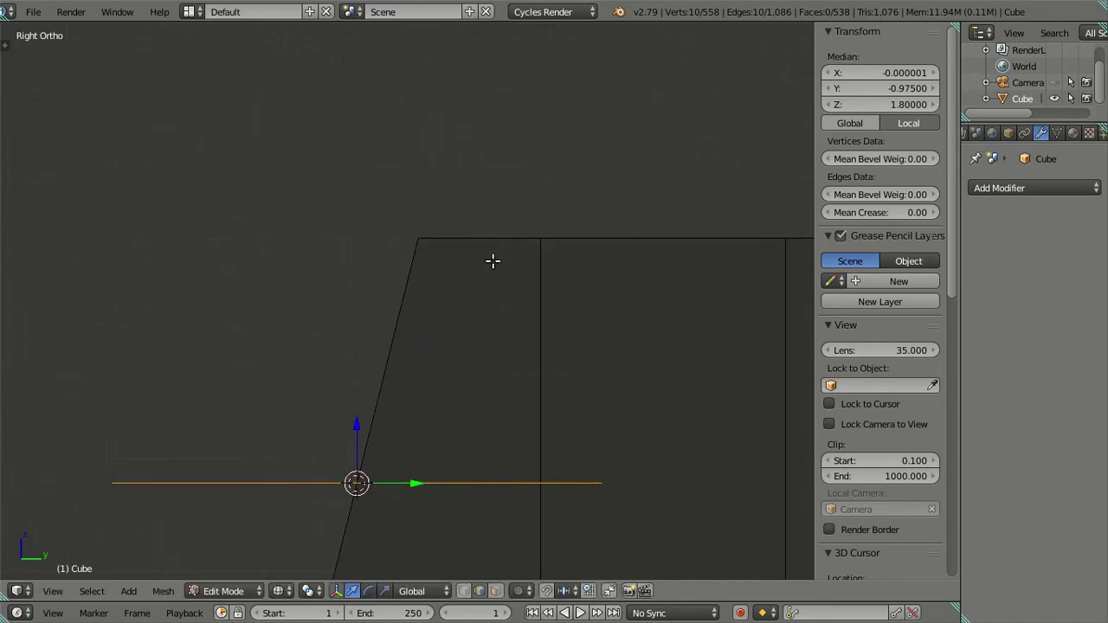
key(r)
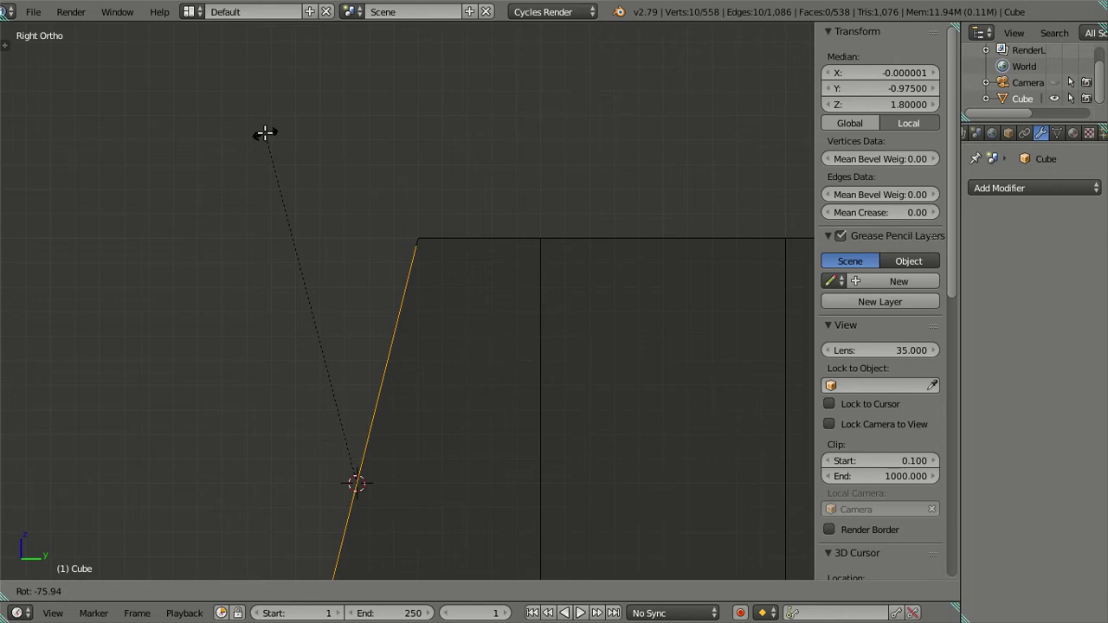
text(-76)
key(Return)
scroll(564, 185, up, 3)
scroll(534, 205, up, 3)
mouse_move(534, 205)
shift+middle_down()
mouse_move(499, 467)
mouse_move(574, 485)
mouse_move(415, 248)
shift+middle_up()
scroll(420, 285, up, 2)
scroll(453, 202, up, 2)
shift+middle_drag(453, 202, 514, 379)
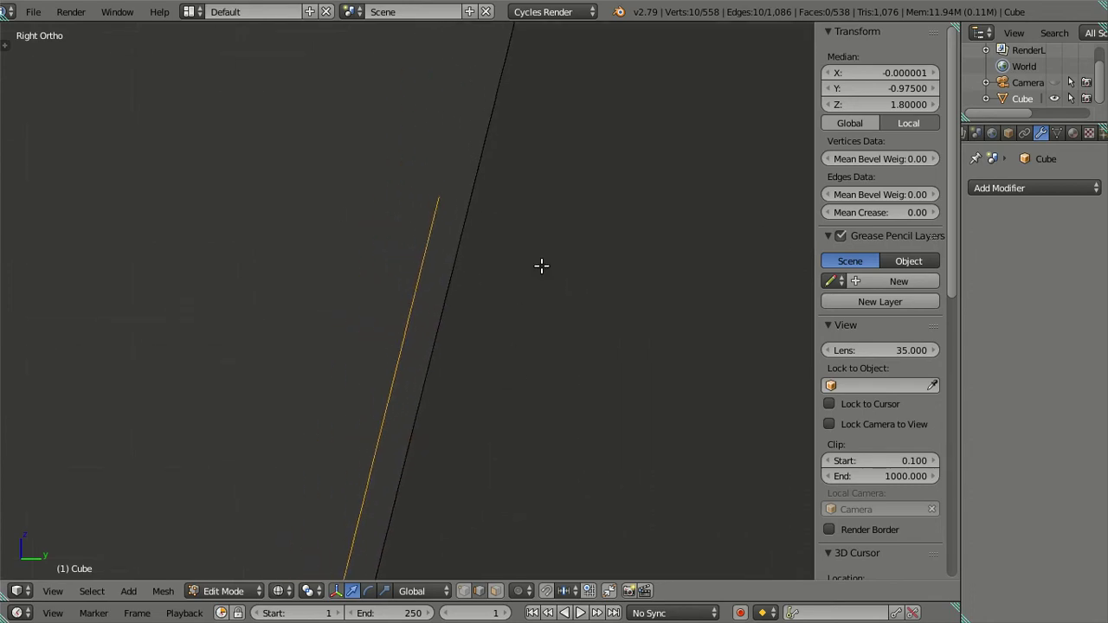
key(r)
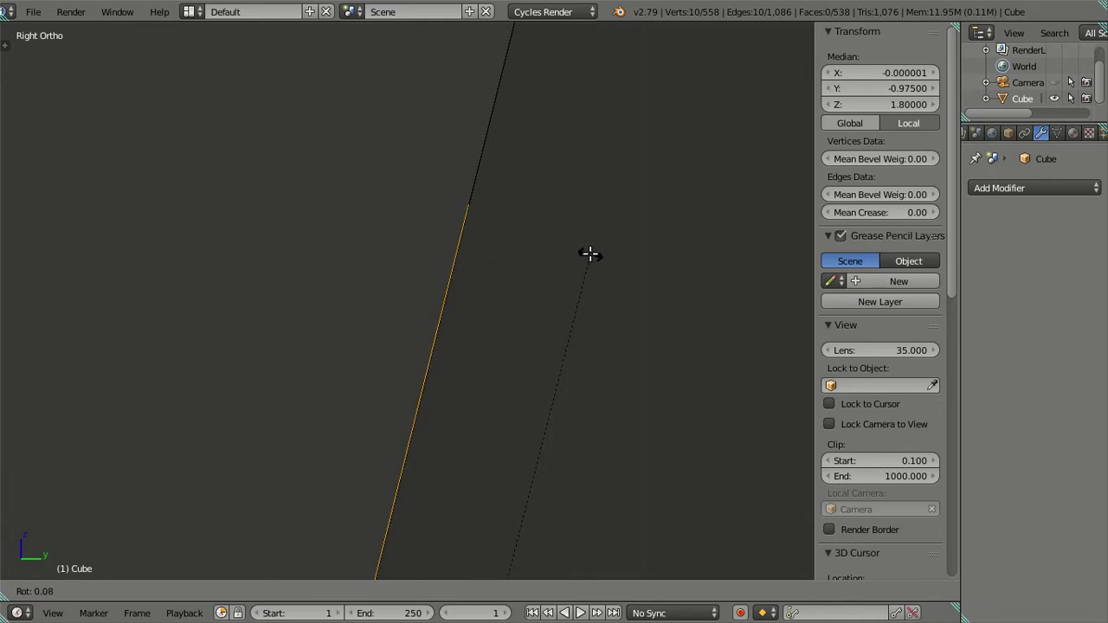
click(589, 254)
scroll(577, 265, down, 2)
scroll(574, 274, down, 2)
scroll(575, 274, down, 2)
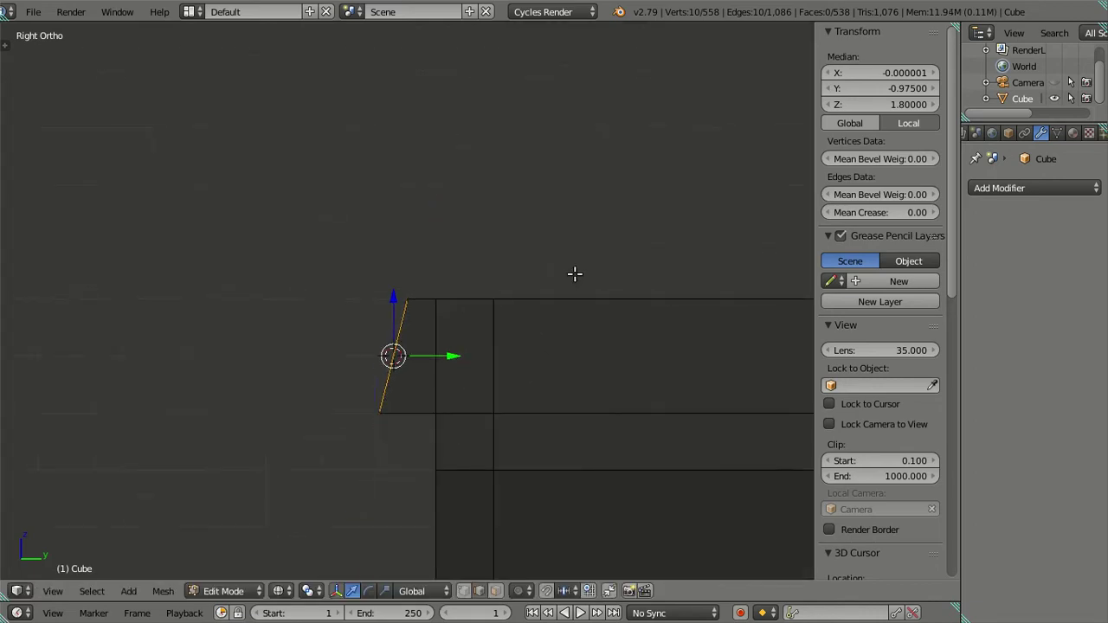
scroll(575, 274, up, 3)
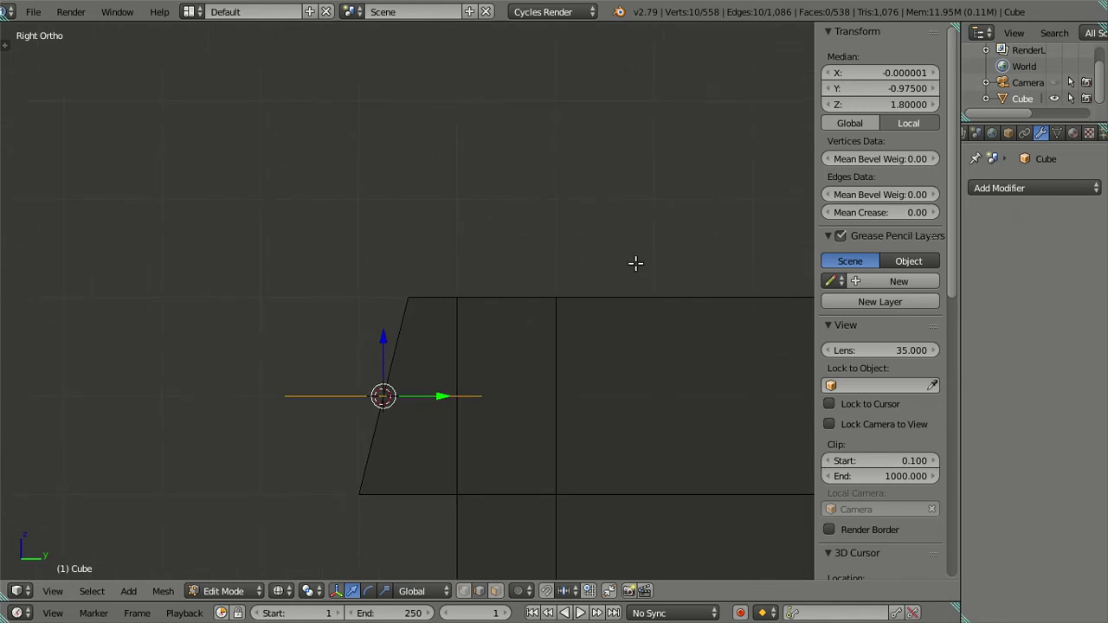
text(r-76)
key(Return)
scroll(470, 287, up, 1)
scroll(476, 302, up, 2)
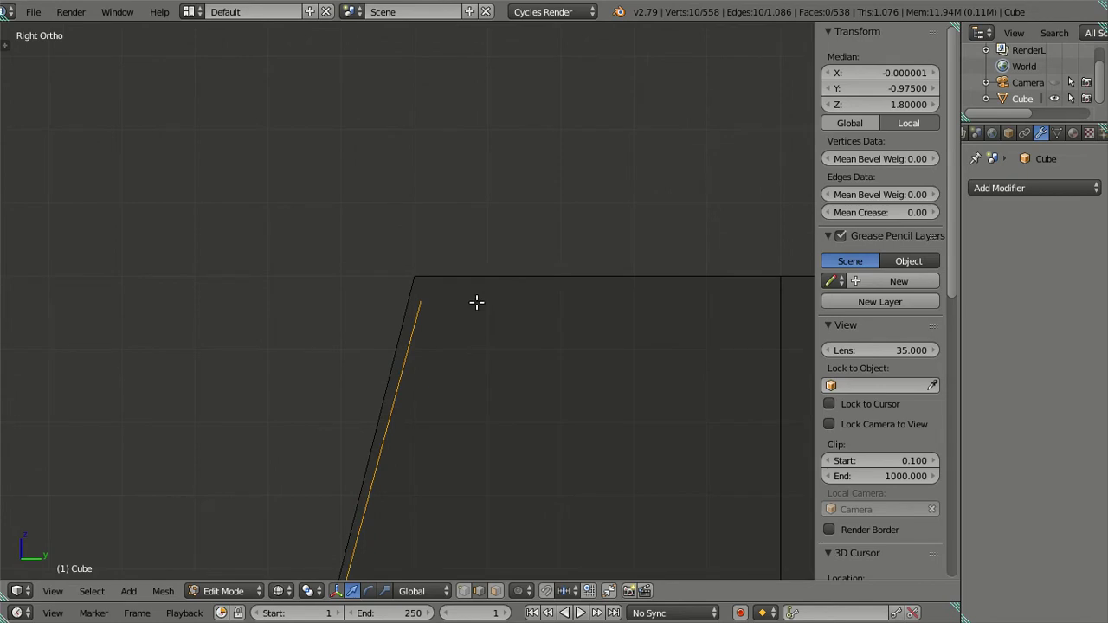
scroll(478, 303, down, 1)
scroll(500, 310, down, 2)
scroll(503, 311, up, 5)
scroll(505, 310, up, 3)
scroll(509, 320, up, 2)
scroll(514, 331, up, 3)
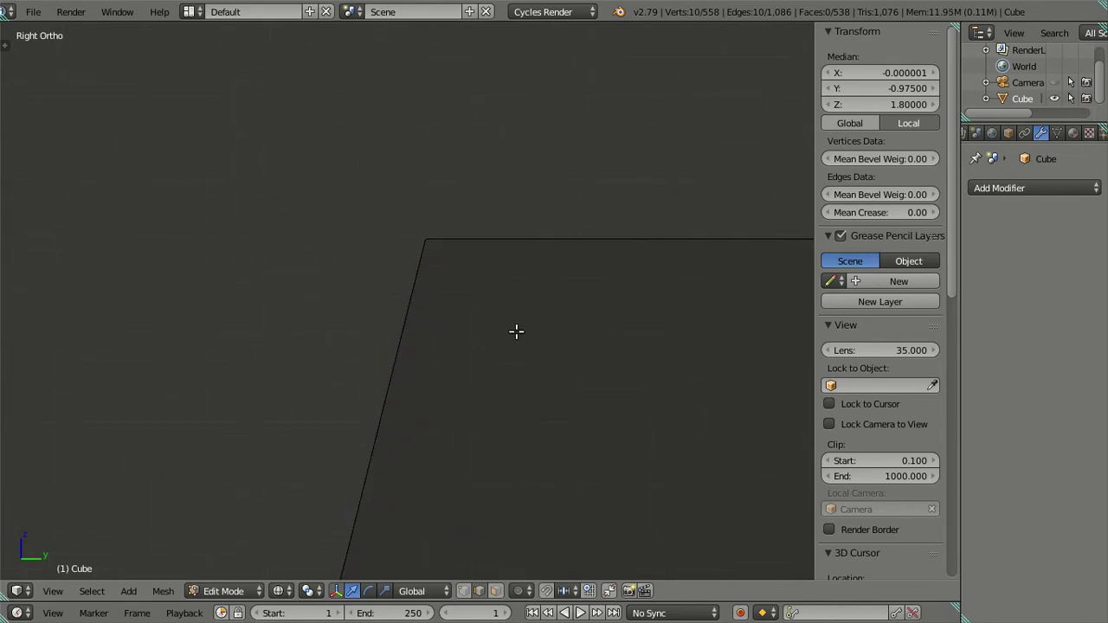
key(r)
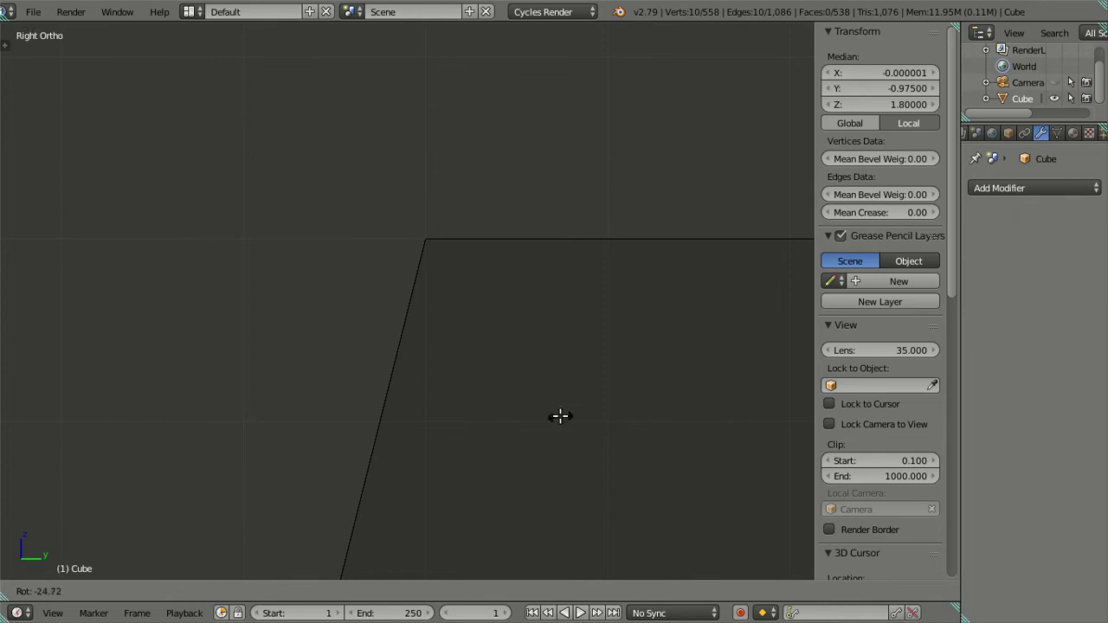
right_click(359, 288)
scroll(460, 211, up, 5)
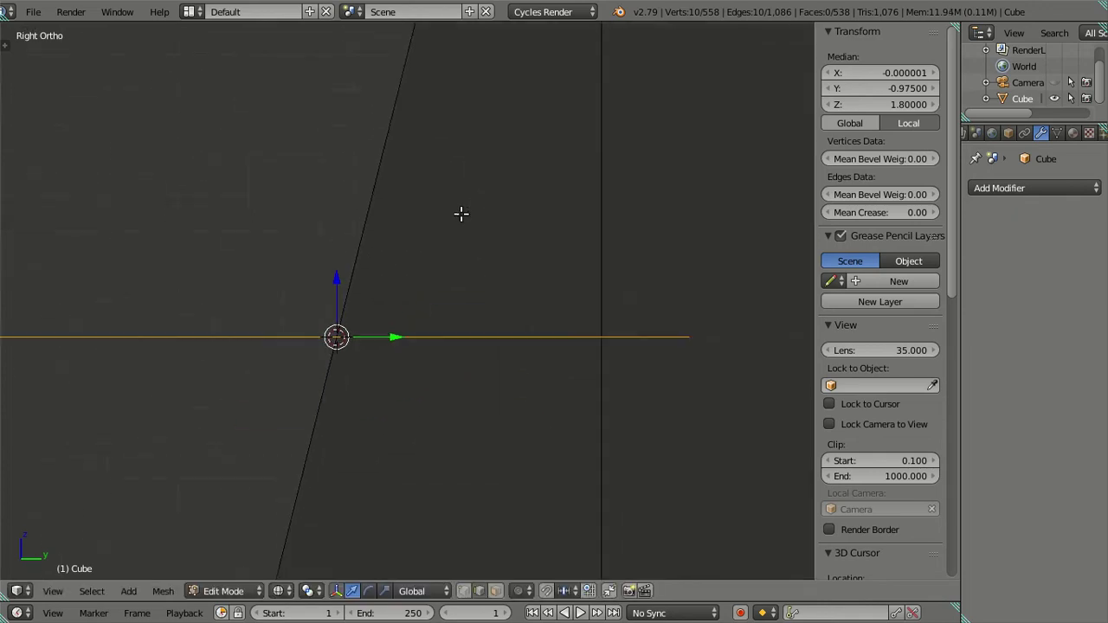
scroll(433, 295, down, 4)
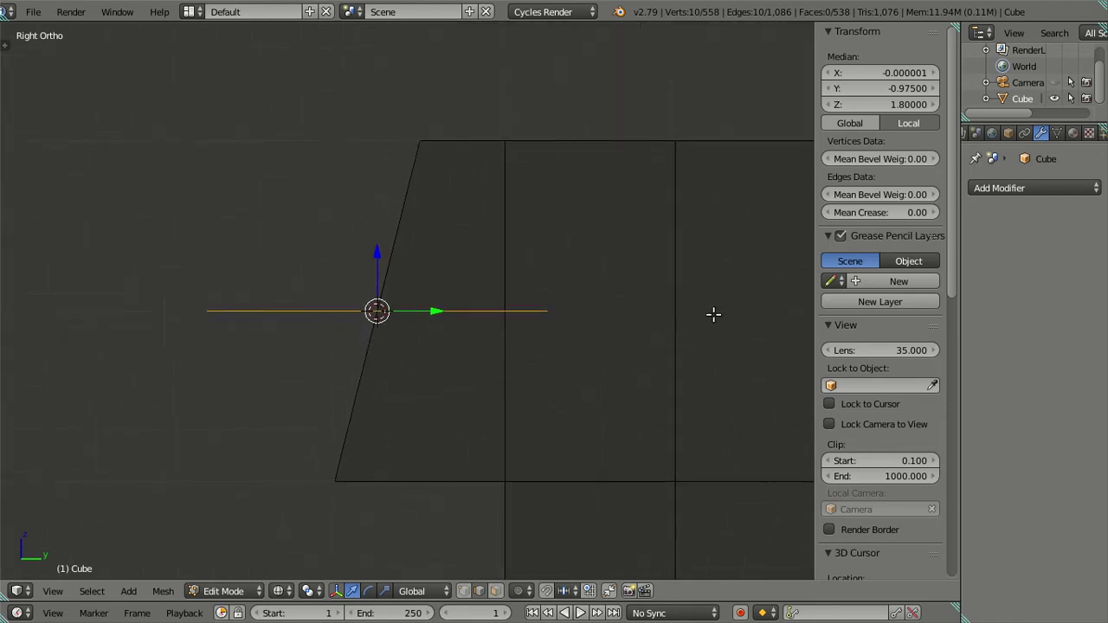
key(r)
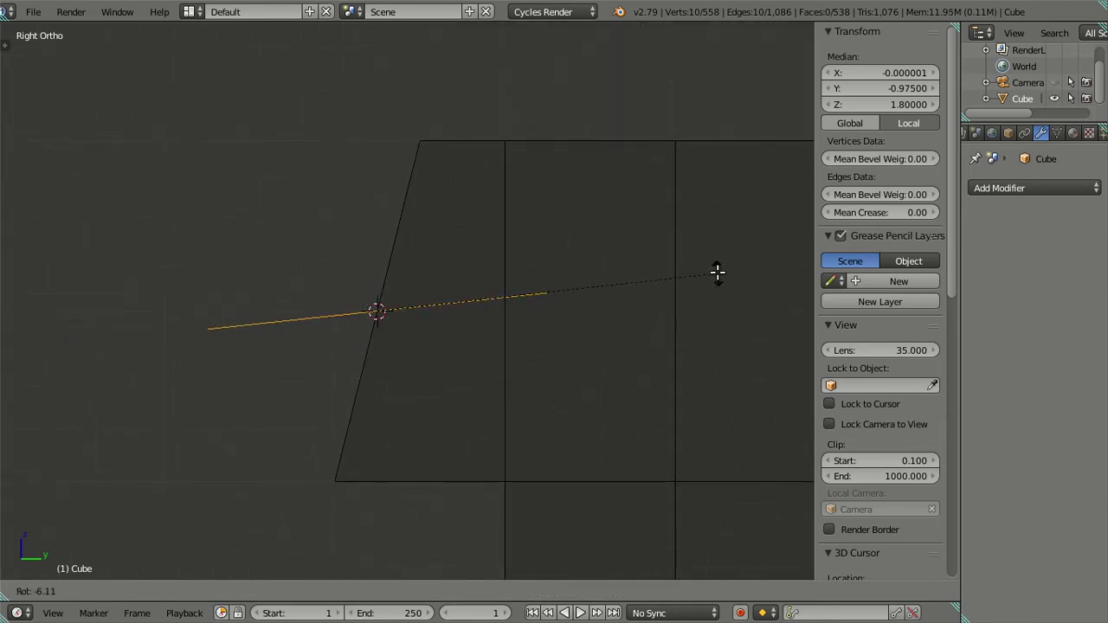
Rotate the ring 90° about the X axis so it stands upright
key(Escape)
middle_drag(634, 314, 664, 346)
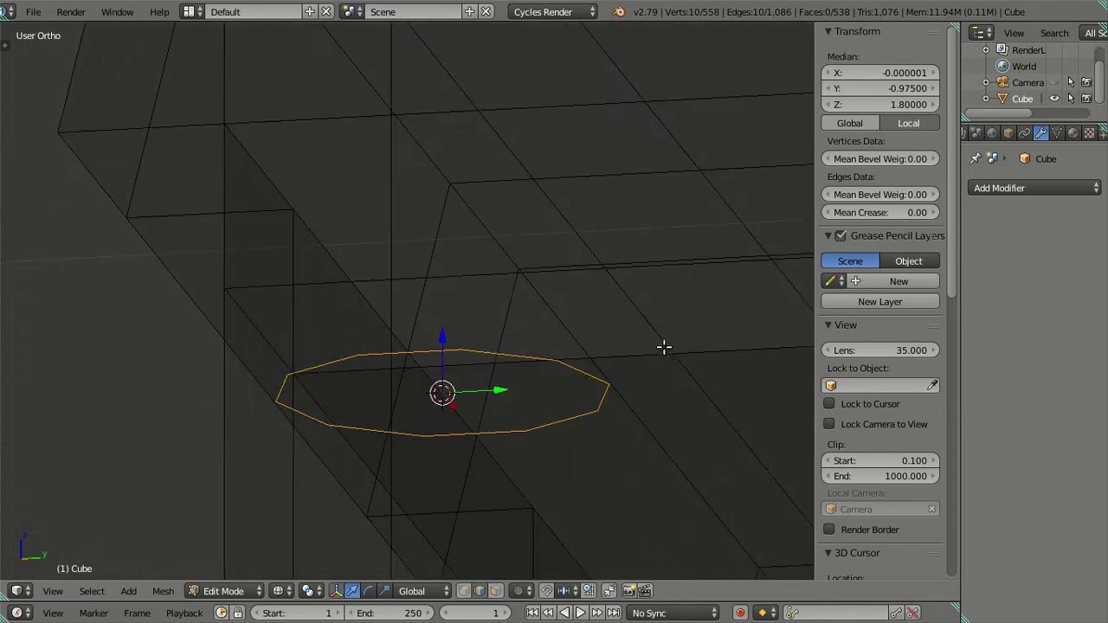
key(r)
text(x)
text(90)
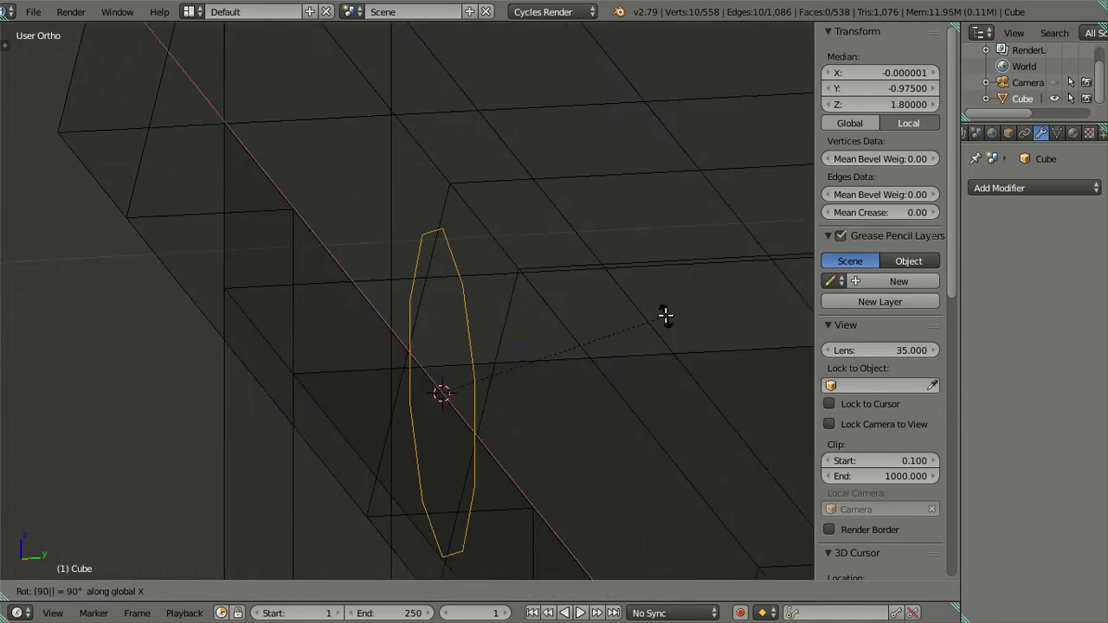
key(Return)
In Right Ortho view, zoom onto the cabinet top corner and begin an X-axis rotation of the ring
key(KP_5)
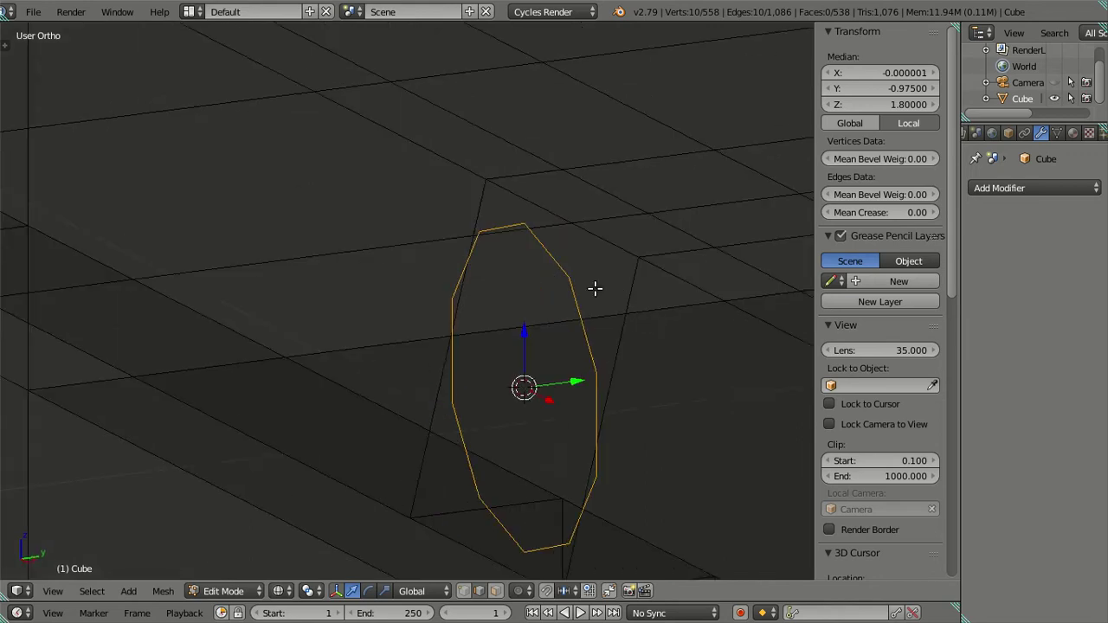
key(KP_3)
scroll(595, 289, up, 4)
shift+middle_drag(478, 178, 514, 408)
scroll(534, 188, up, 3)
shift+middle_drag(534, 188, 460, 396)
scroll(484, 369, up, 4)
scroll(559, 281, up, 2)
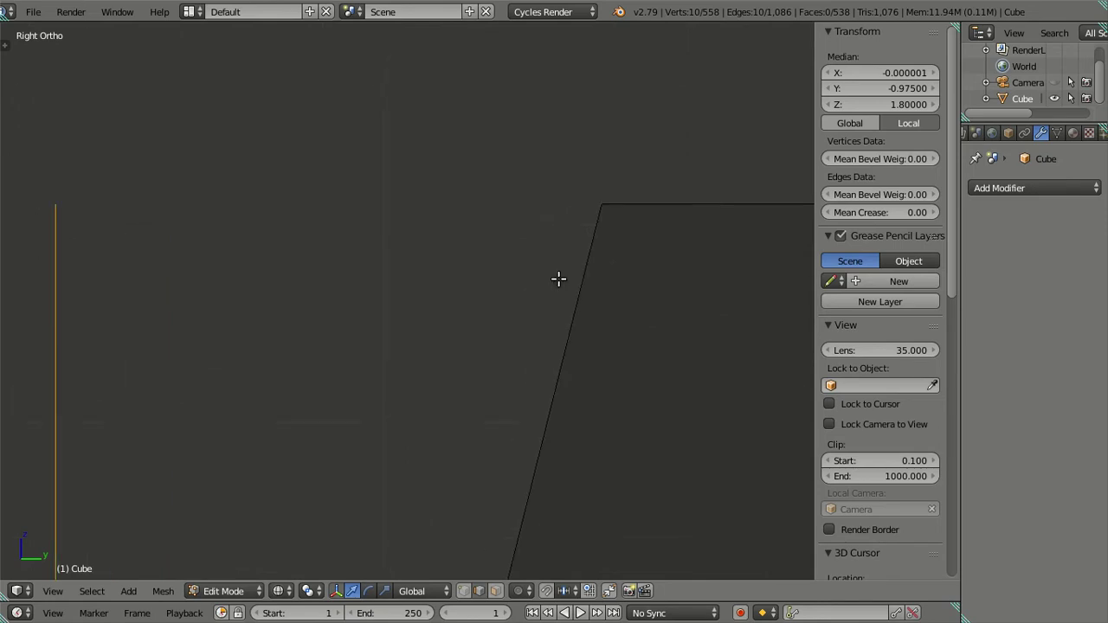
key(r)
key(x)
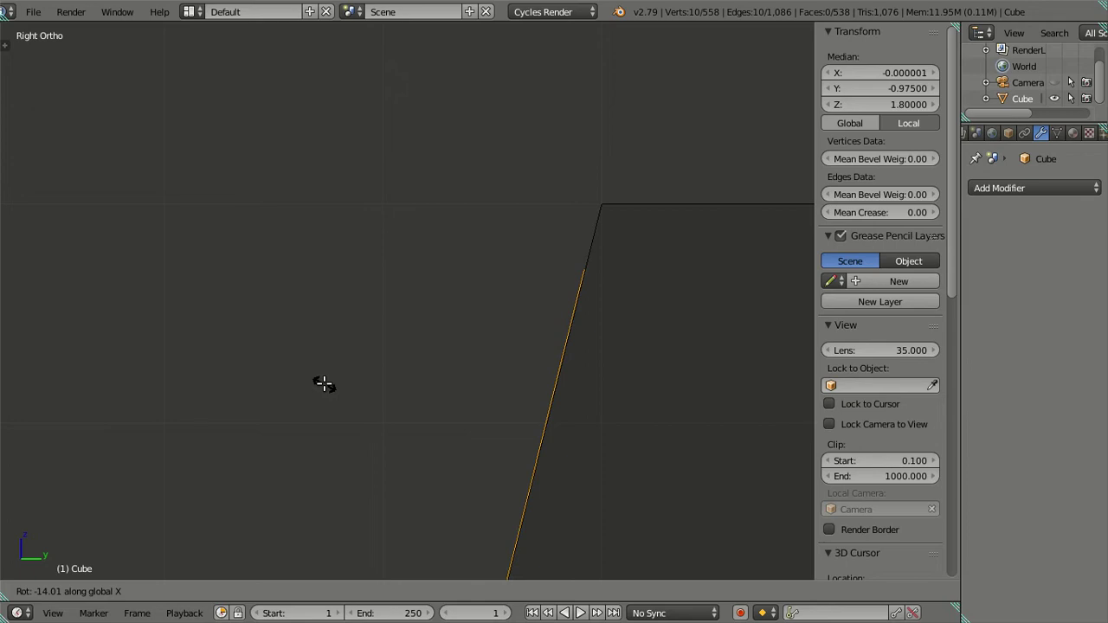
Abandon the trial tilts and turn the ring -1° about the Z axis
text(-(14)
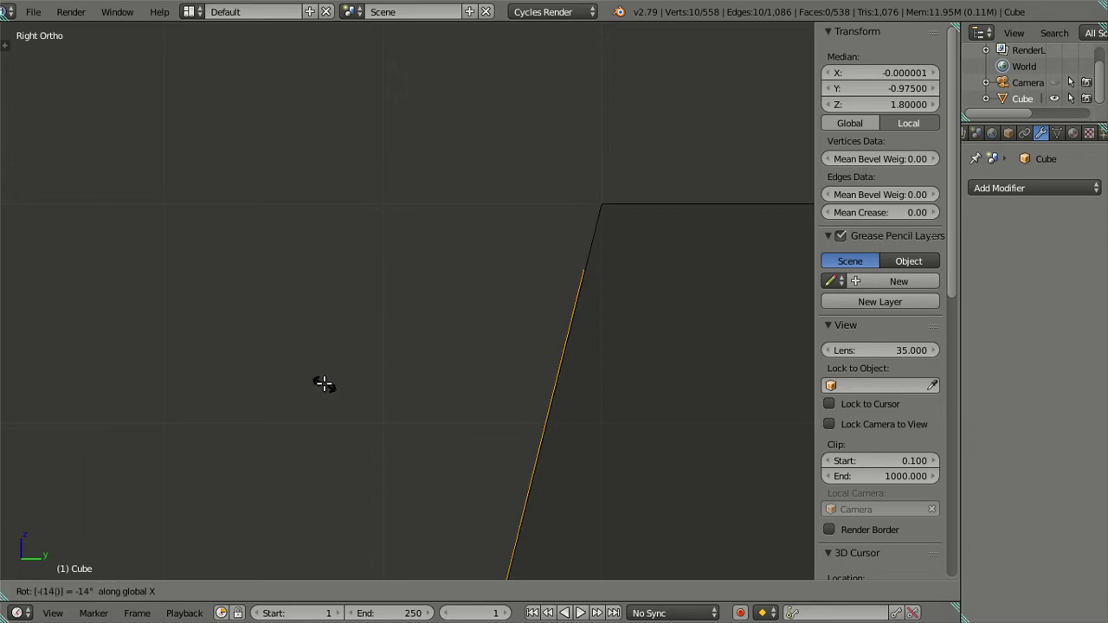
text(.5)
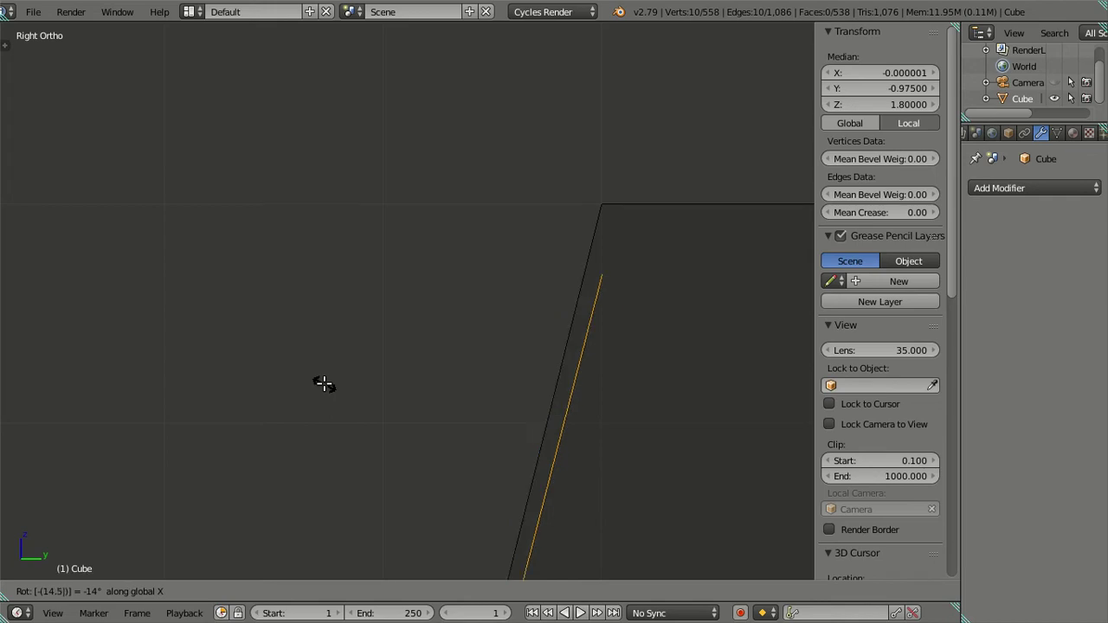
key(Escape)
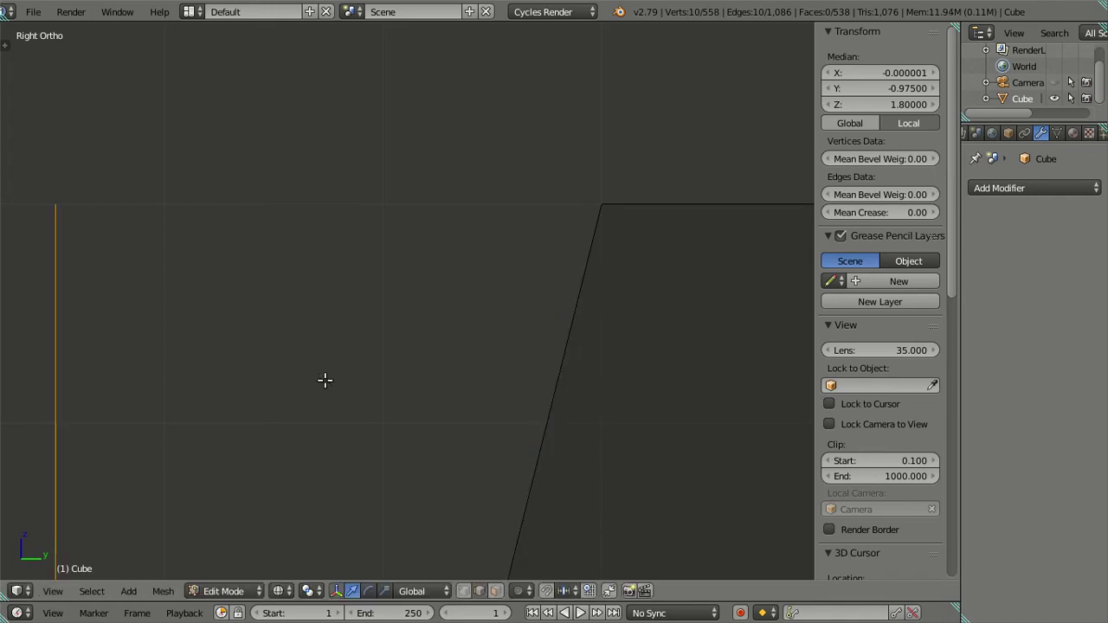
key(r)
key(Escape)
key(r)
key(z)
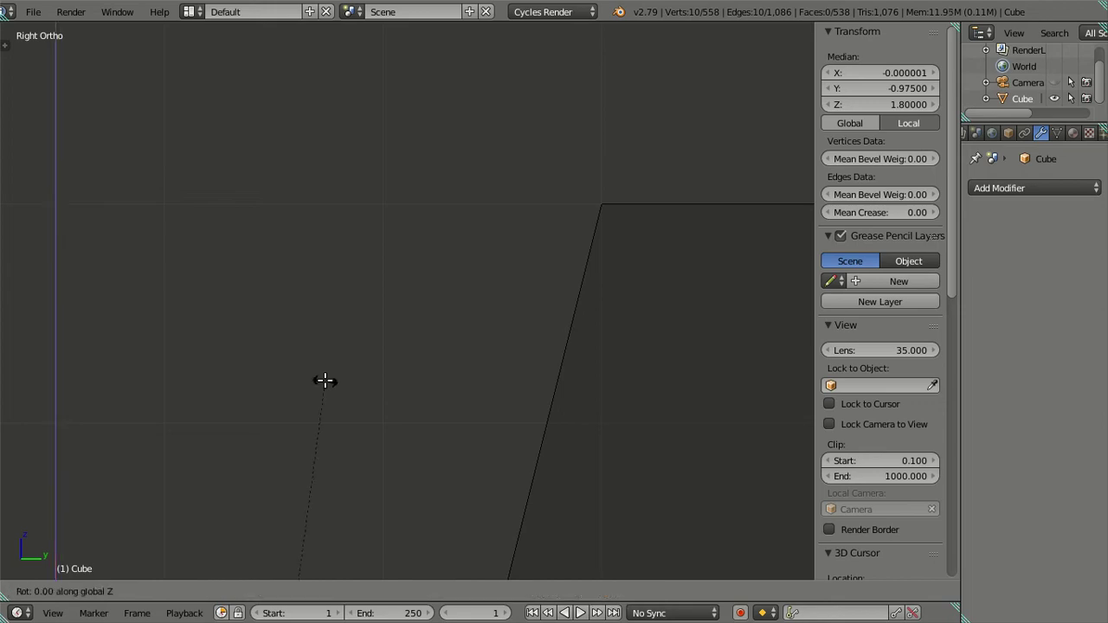
text(-1)
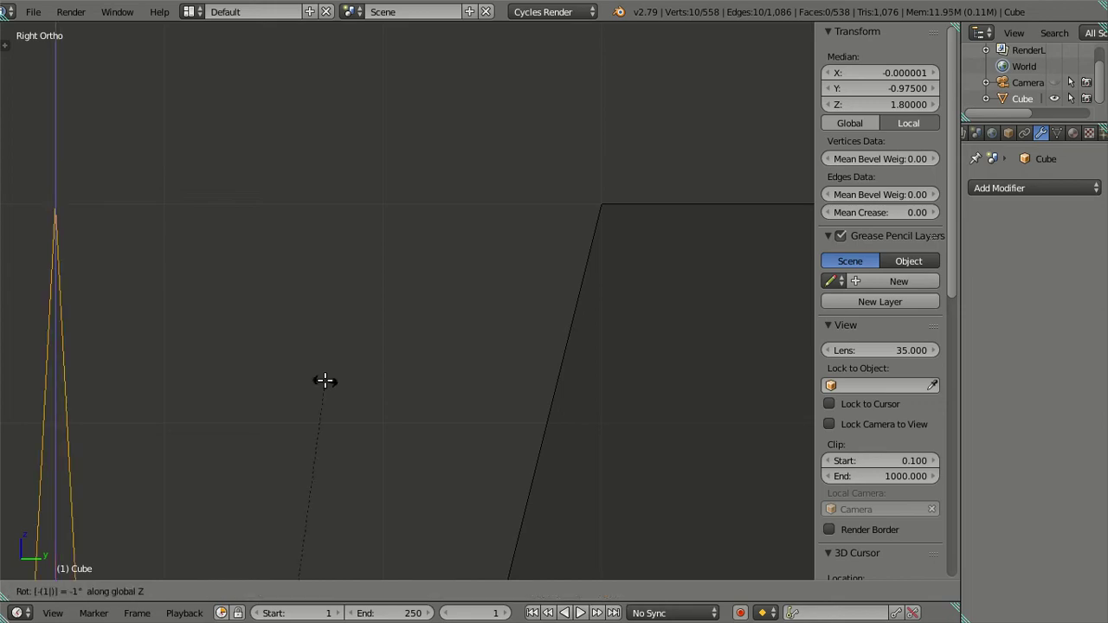
key(Return)
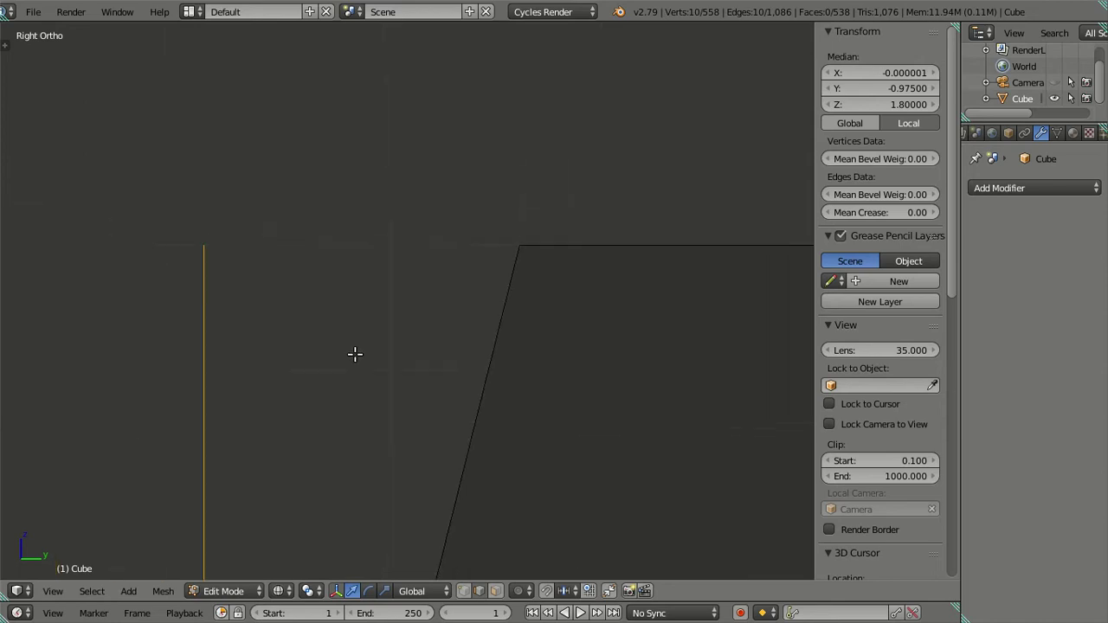
Tilt the ring -14.05° about X and zoom in on it
key(r)
key(x)
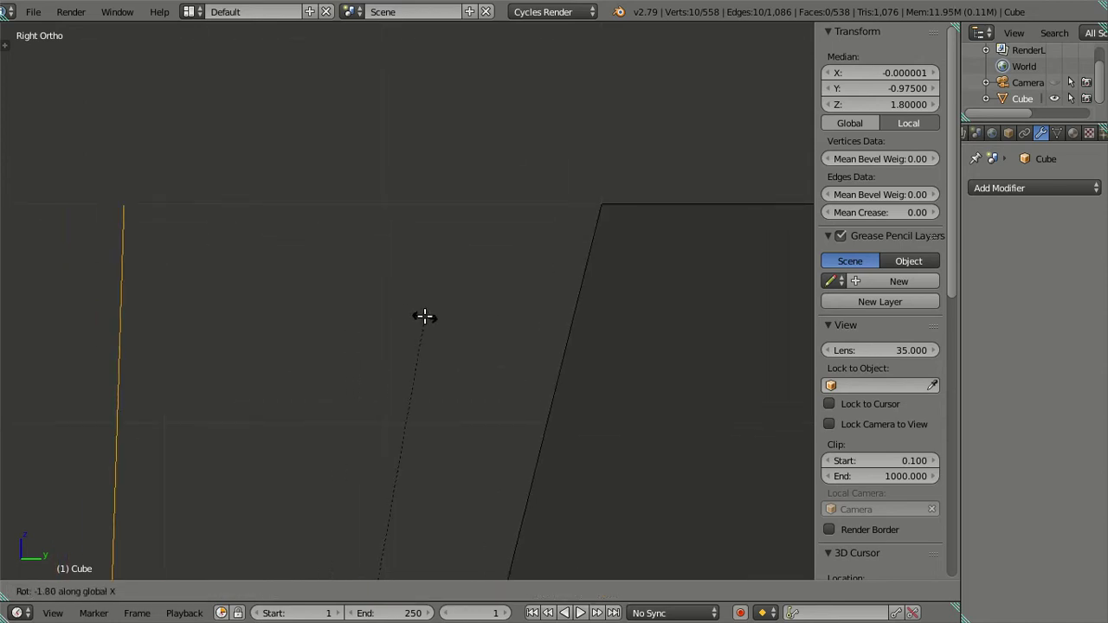
text(-(14)
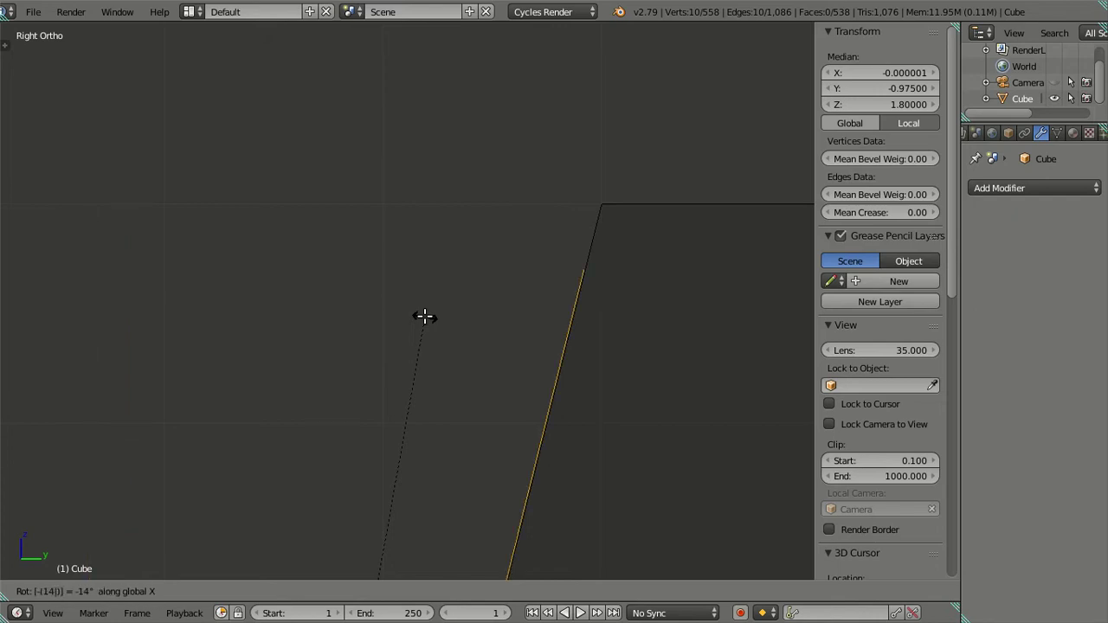
text(.05)
key(Return)
mouse_move(425, 314)
shift+middle_down()
mouse_move(742, 265)
mouse_move(425, 314)
mouse_move(458, 334)
shift+middle_up()
shift+scroll(458, 334, up, 2)
shift+scroll(456, 344, up, 2)
shift+scroll(462, 314, up, 2)
shift+scroll(462, 307, up, 2)
Tilt the ring a further -15° about X and zoom to inspect the fit
key(r)
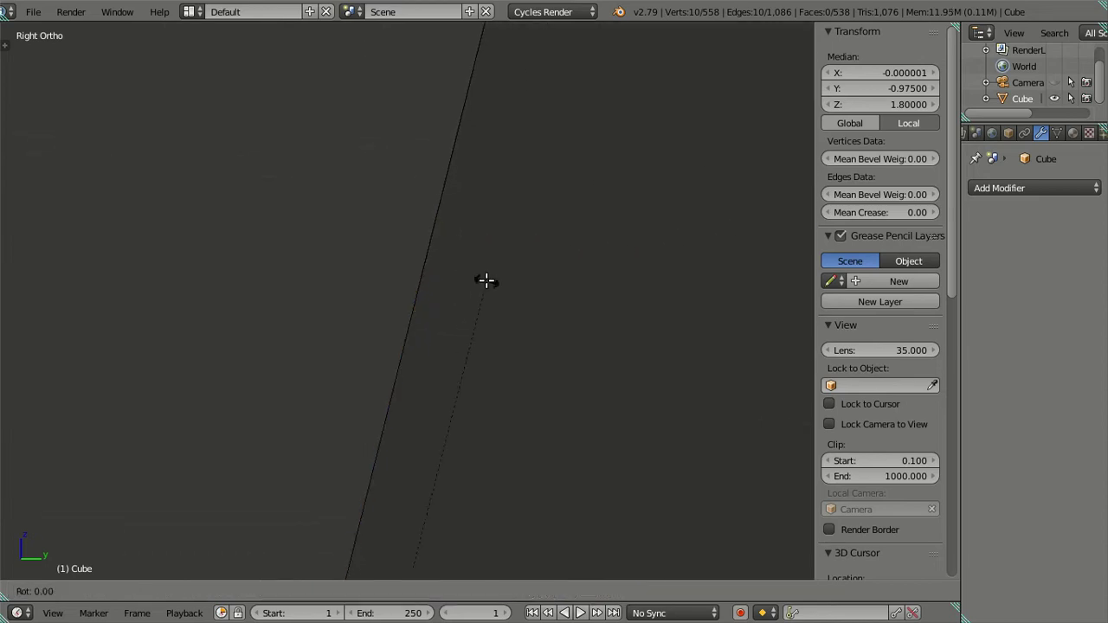
key(x)
text(-14)
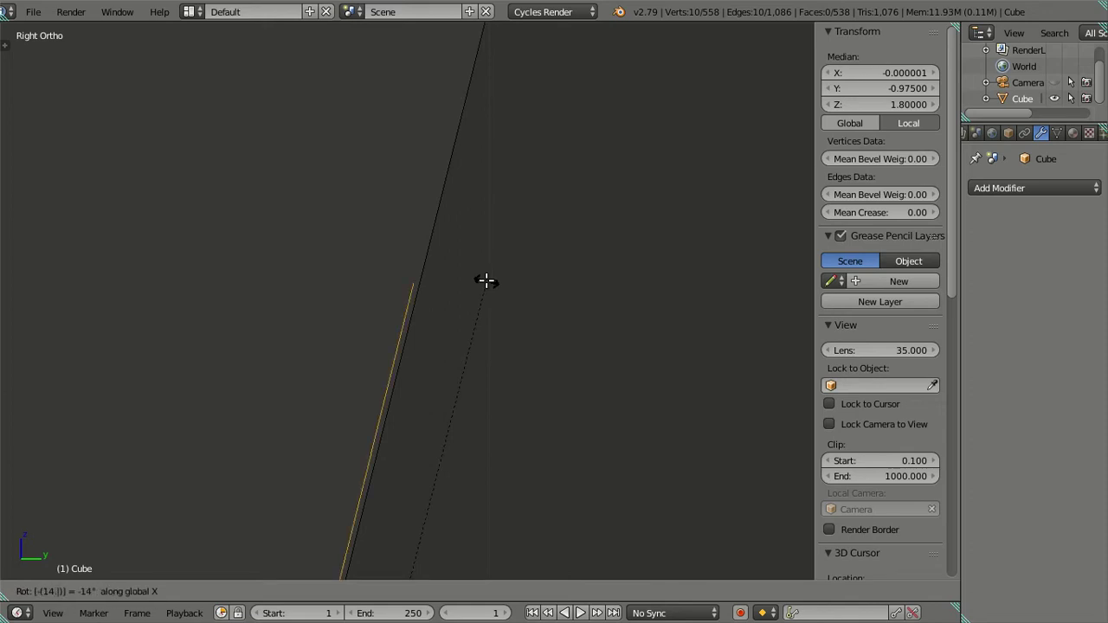
key(BackSpace)
text(5)
key(Return)
ctrl+scroll(490, 290, up, 2)
scroll(490, 297, down, 2)
scroll(476, 324, down, 2)
scroll(465, 329, down, 2)
scroll(388, 338, up, 4)
scroll(386, 321, up, 2)
scroll(378, 324, down, 2)
scroll(379, 324, down, 1)
Undo that tilt, rotate the ring -14.03° about X instead, and orbit to check it
key(ctrl+z)
shift+scroll(511, 277, up, 5)
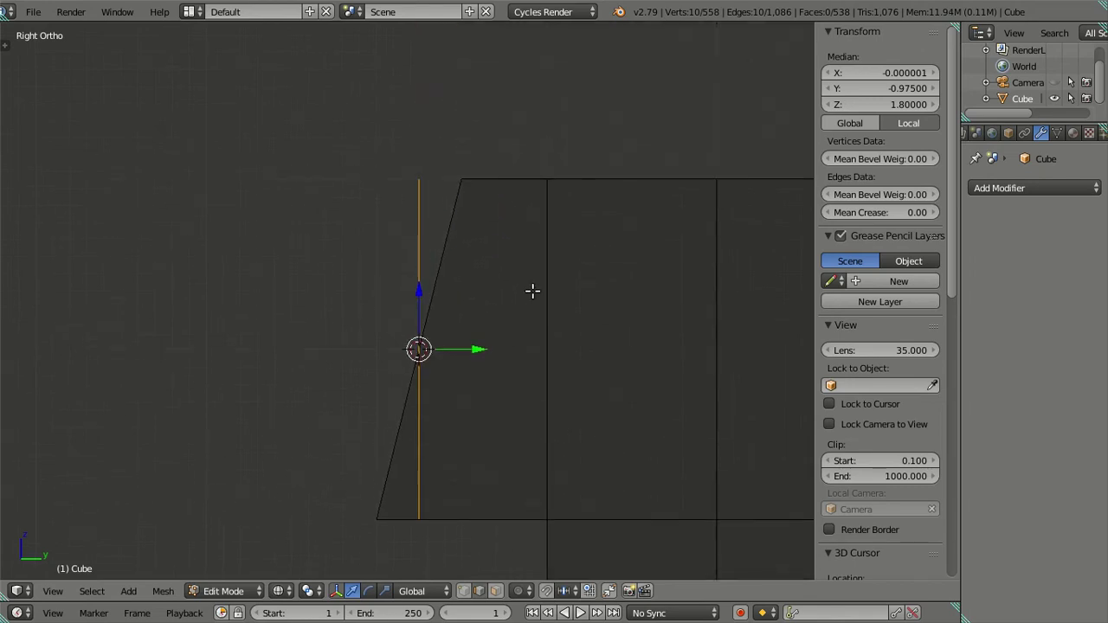
text(rx)
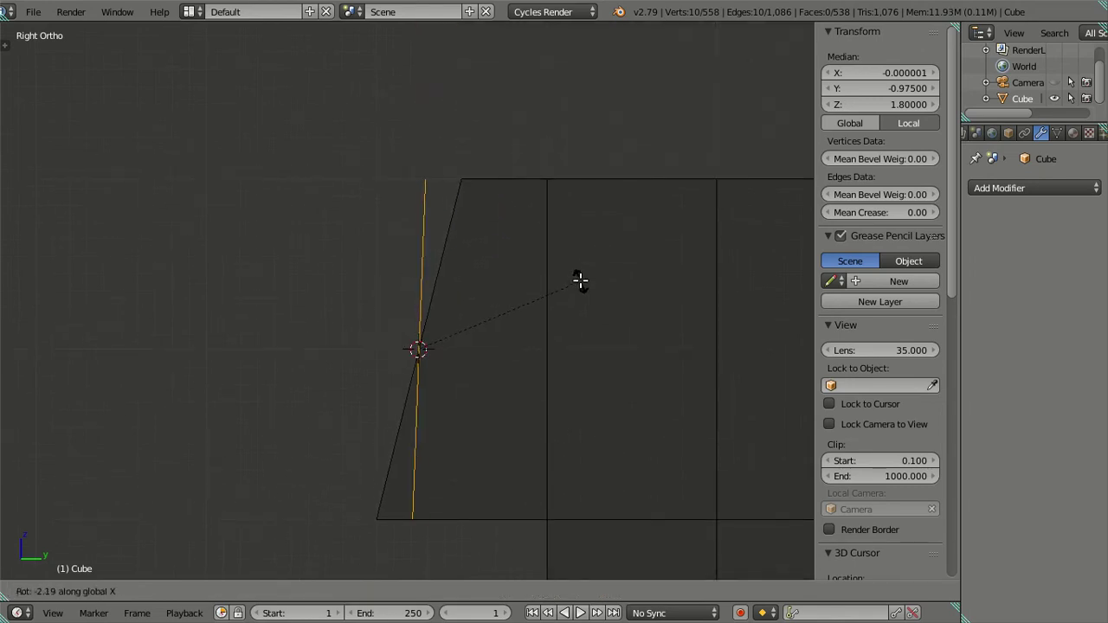
text(-14.03)
key(Return)
scroll(530, 248, up, 3)
scroll(446, 413, down, 2)
mouse_move(445, 413)
shift+middle_down()
mouse_move(539, 248)
mouse_move(522, 371)
mouse_move(782, 329)
mouse_move(312, 364)
mouse_move(346, 441)
shift+middle_up()
scroll(345, 441, down, 3)
scroll(351, 408, down, 2)
scroll(352, 349, down, 4)
scroll(324, 369, down, 4)
scroll(430, 353, down, 3)
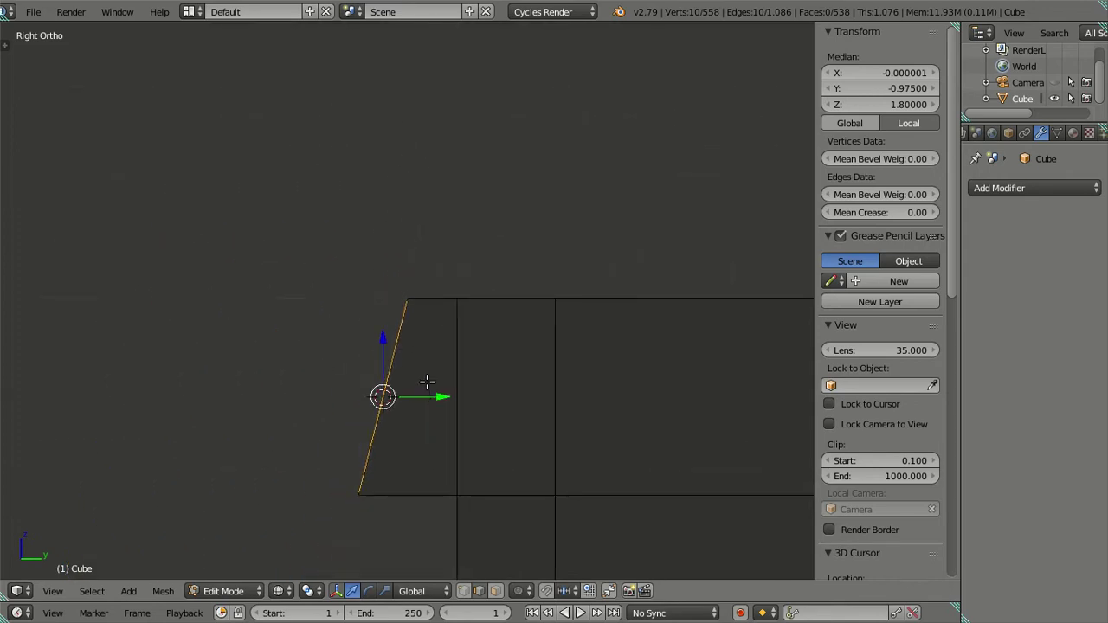
scroll(440, 384, down, 2)
mouse_move(441, 384)
middle_down()
mouse_move(462, 441)
mouse_move(515, 443)
mouse_move(425, 343)
mouse_move(491, 383)
mouse_move(539, 383)
middle_up()
In Front Ortho wireframe, scale the ring down to 0.7
key(KP_1)
key(z)
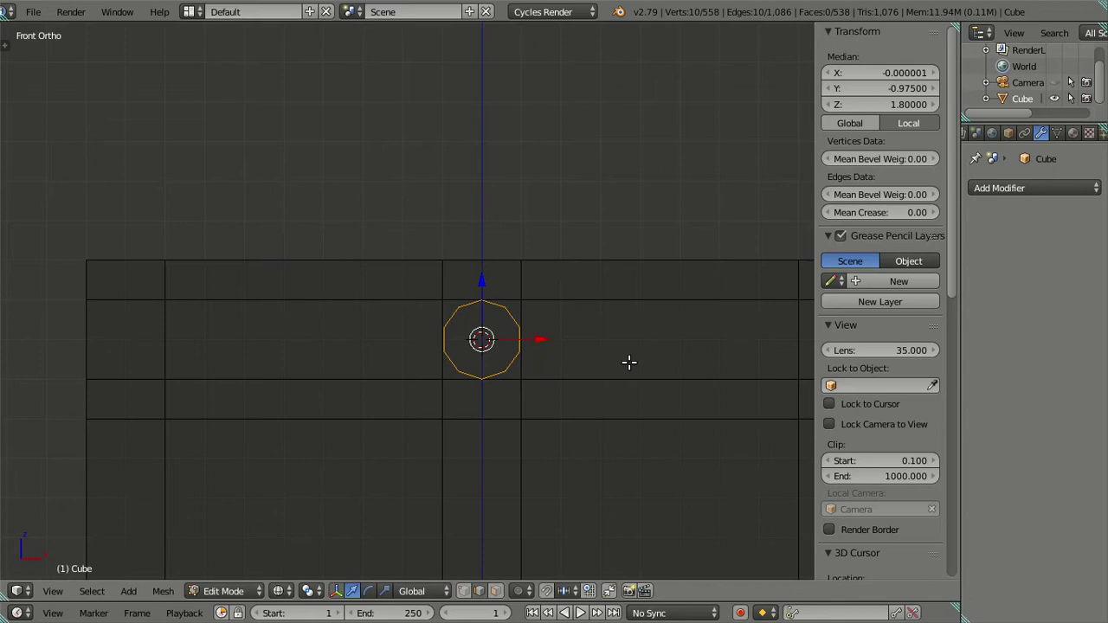
text(s.5)
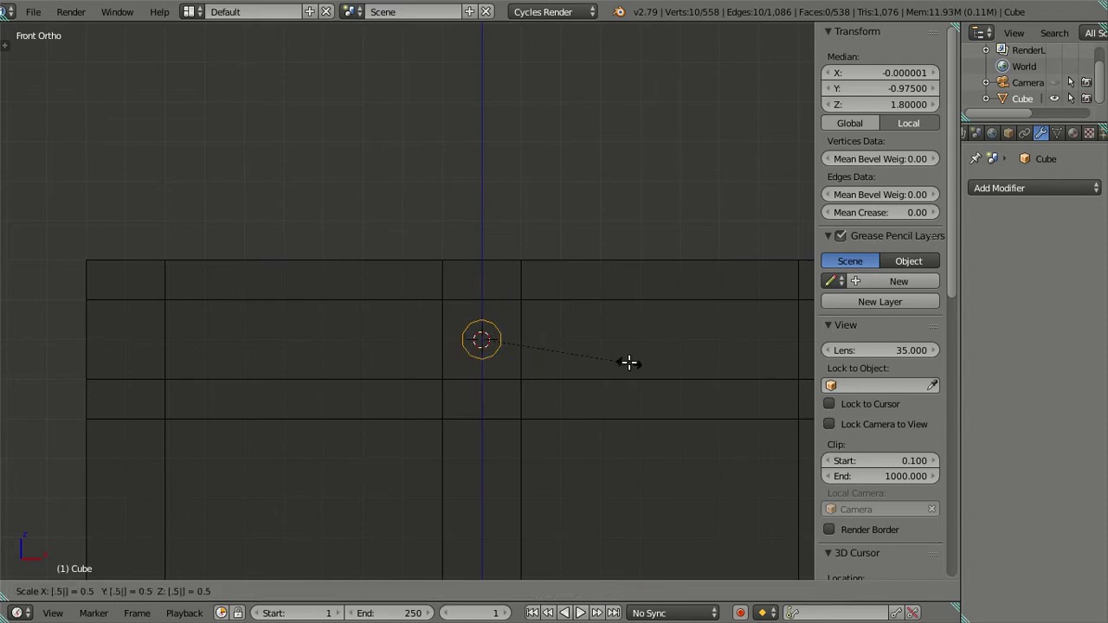
key(Escape)
text(s.7)
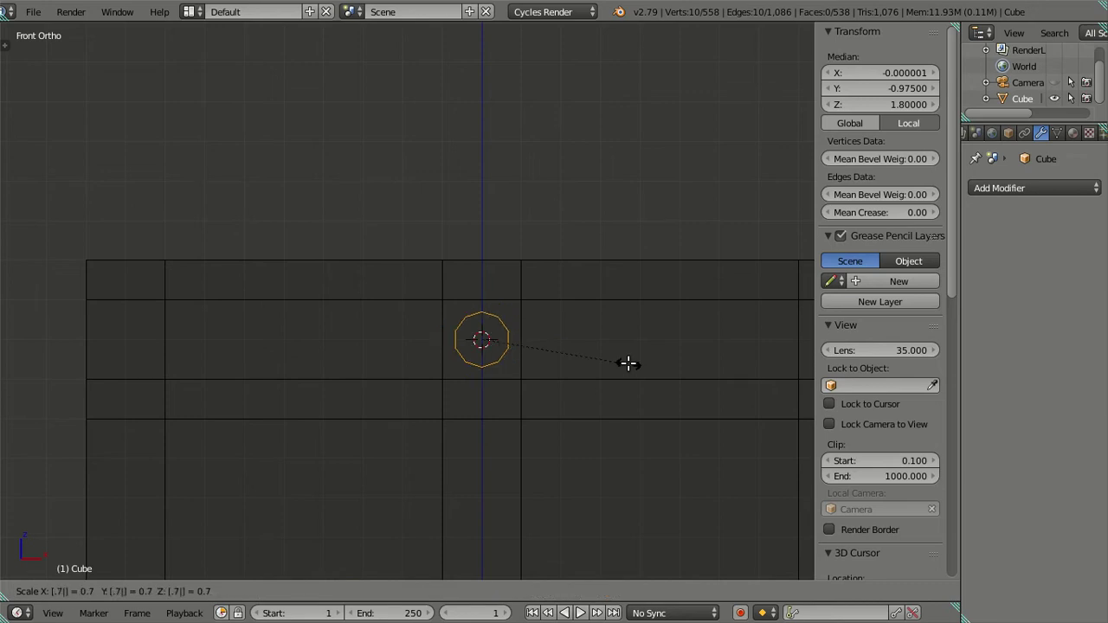
key(Return)
Orbit and toggle solid and wireframe shading to check the scaled ring from the front
scroll(627, 366, down, 2)
key(z)
mouse_move(556, 362)
middle_down()
mouse_move(503, 341)
mouse_move(416, 399)
mouse_move(412, 346)
mouse_move(433, 421)
mouse_move(475, 367)
mouse_move(563, 346)
mouse_move(596, 322)
middle_up()
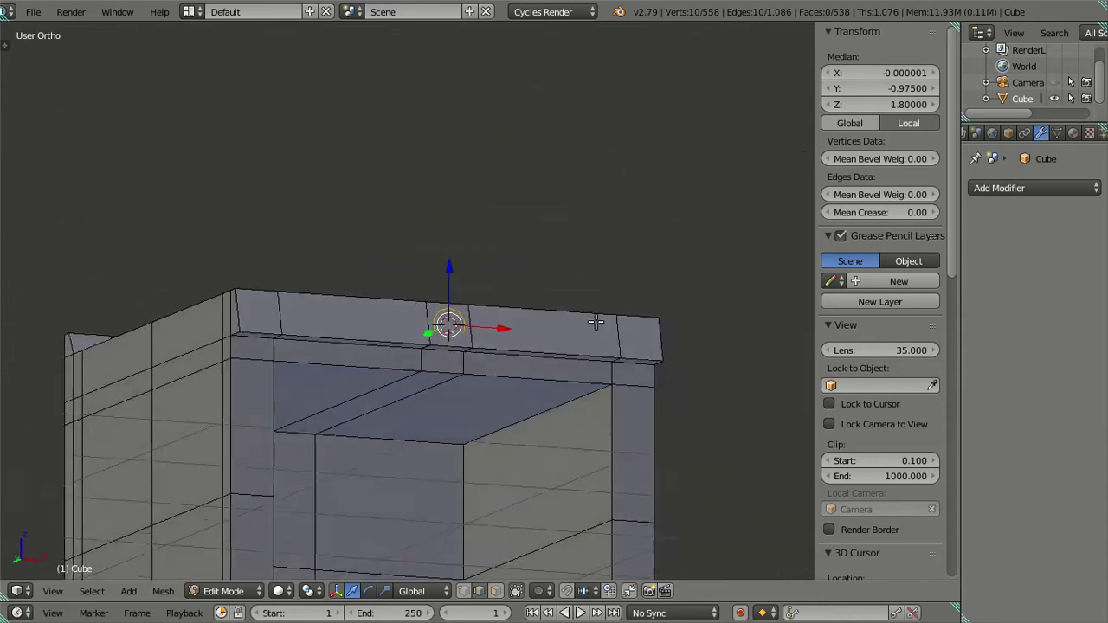
key(KP_1)
key(z)
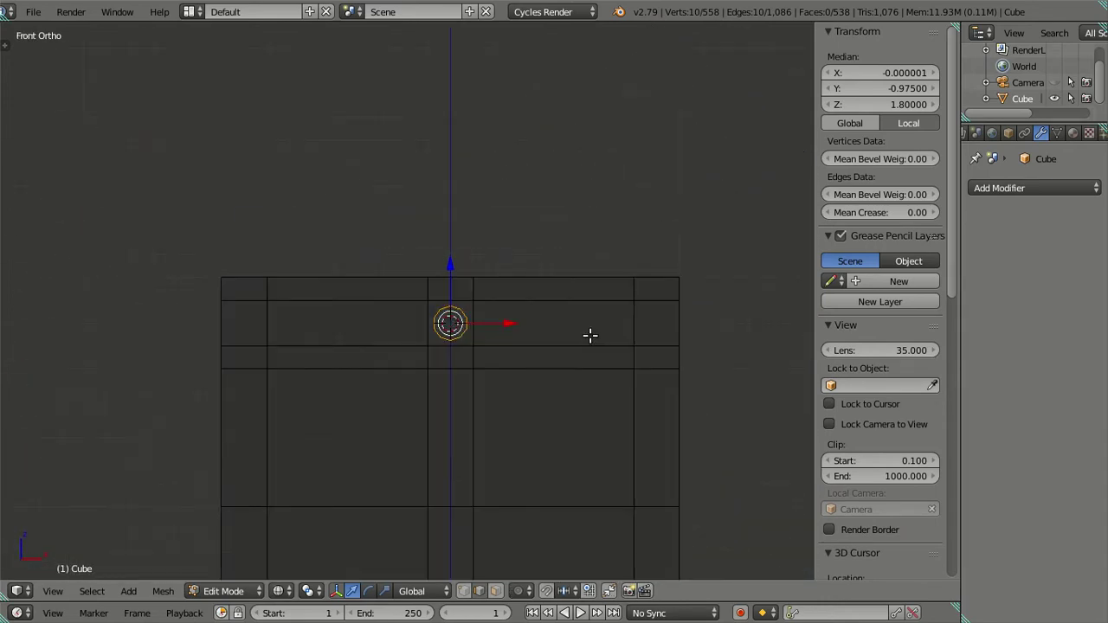
key(z)
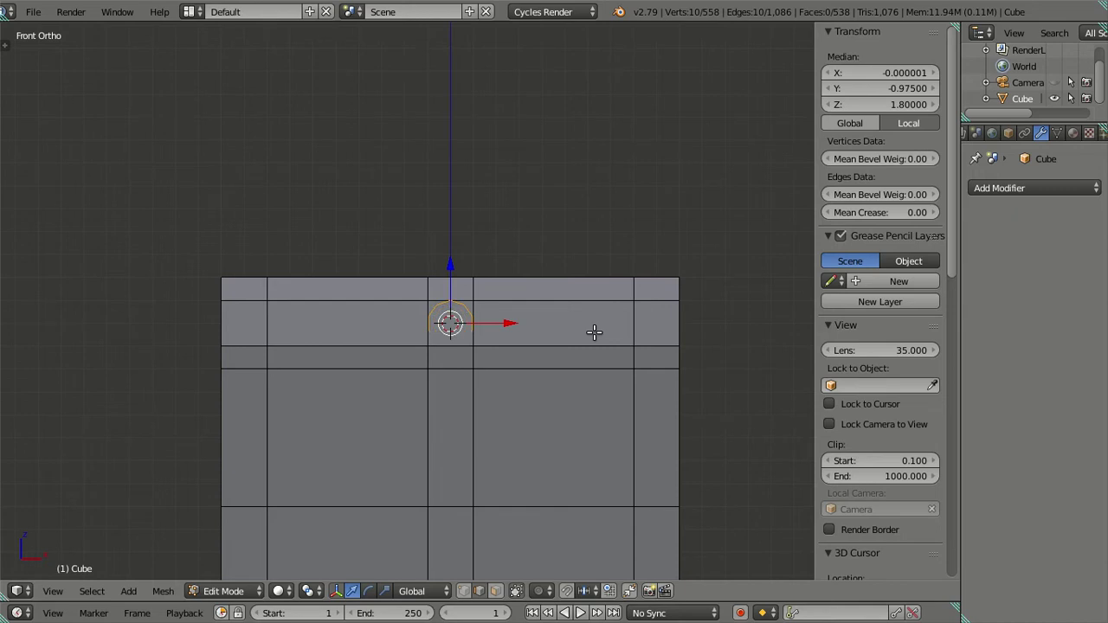
key(s)
key(Escape)
Switch to wireframe and zoom in to centre the ten-vertex ring on the top lip
key(z)
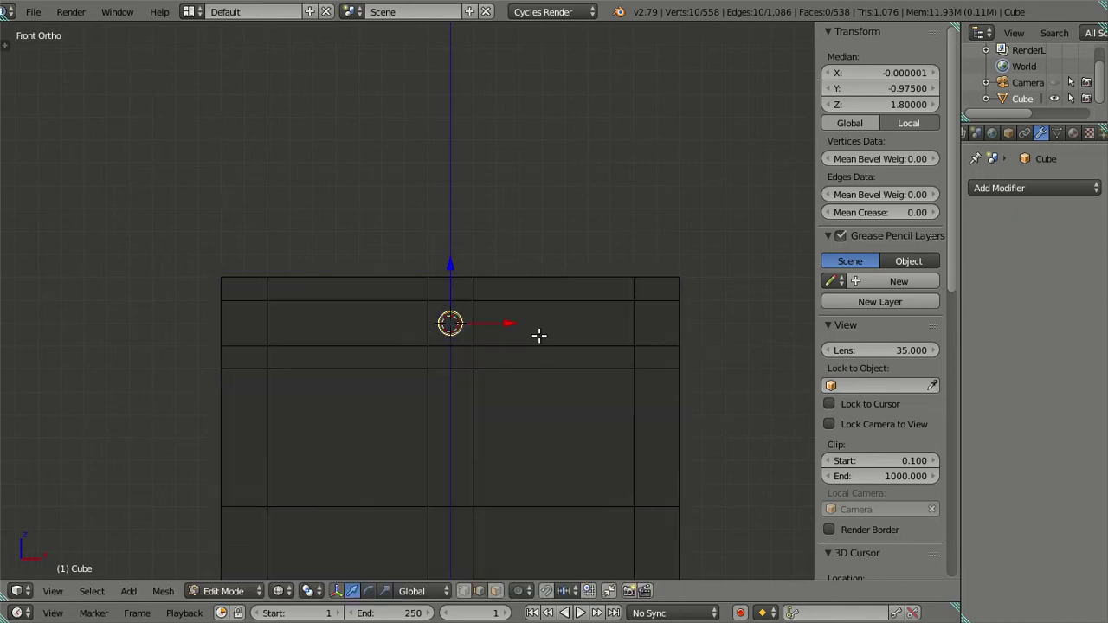
scroll(539, 335, up, 2)
shift+middle_drag(494, 346, 269, 250)
scroll(269, 249, up, 1)
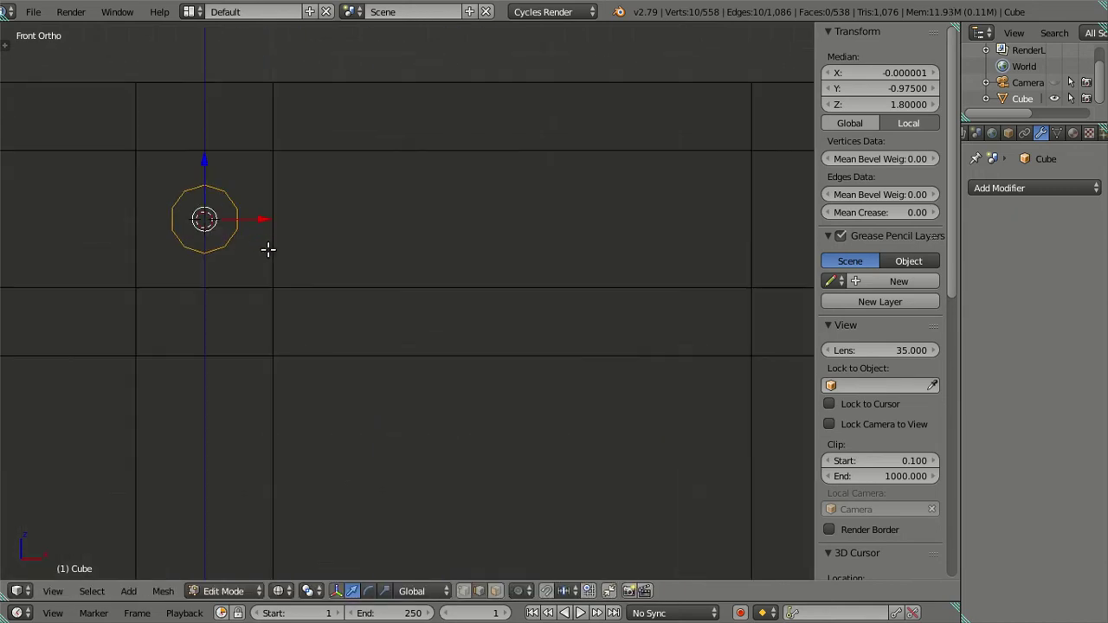
scroll(338, 347, up, 1)
scroll(331, 320, up, 1)
shift+middle_drag(328, 312, 563, 361)
scroll(532, 317, up, 1)
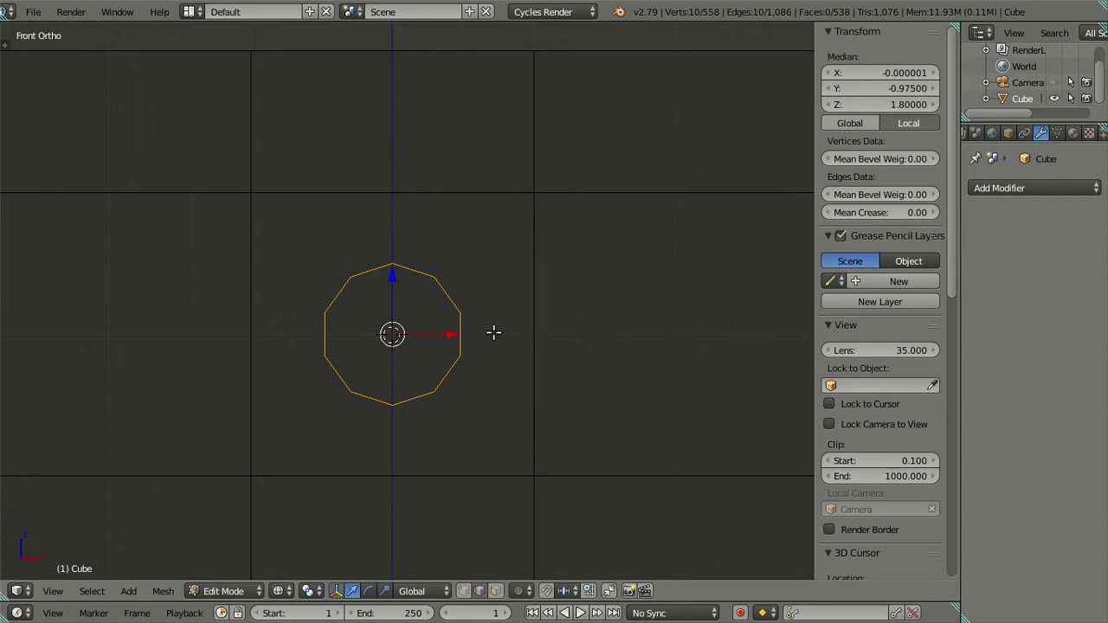
Check the Y depth values of the top panel's vertical and slanted edges in the N-panel
middle_drag(514, 341, 352, 364)
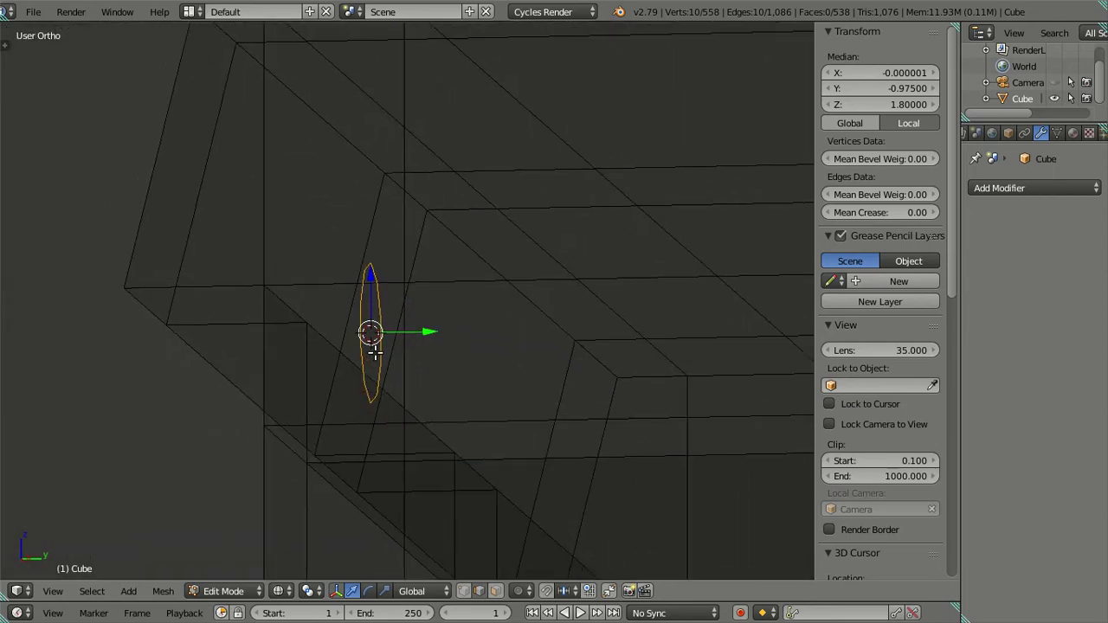
key(KP_3)
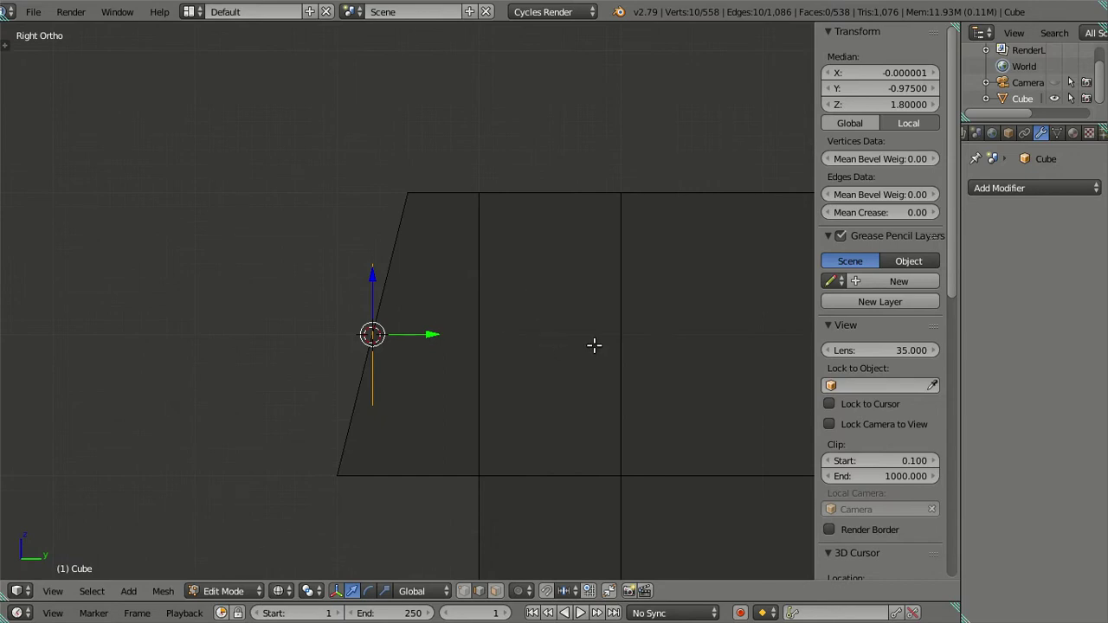
right_click(479, 335)
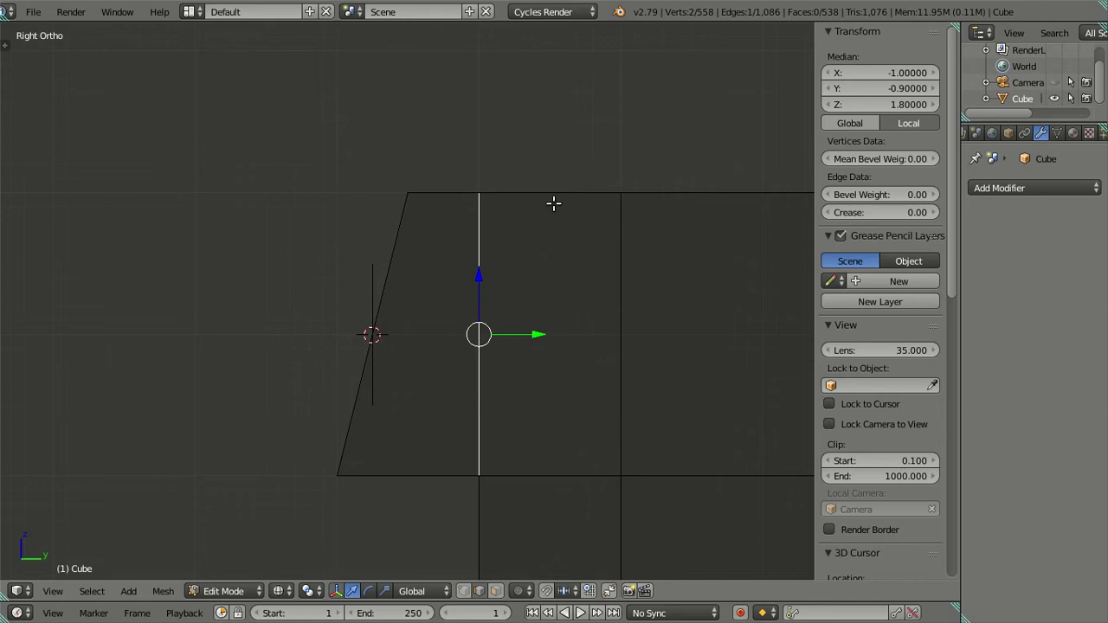
click(827, 89)
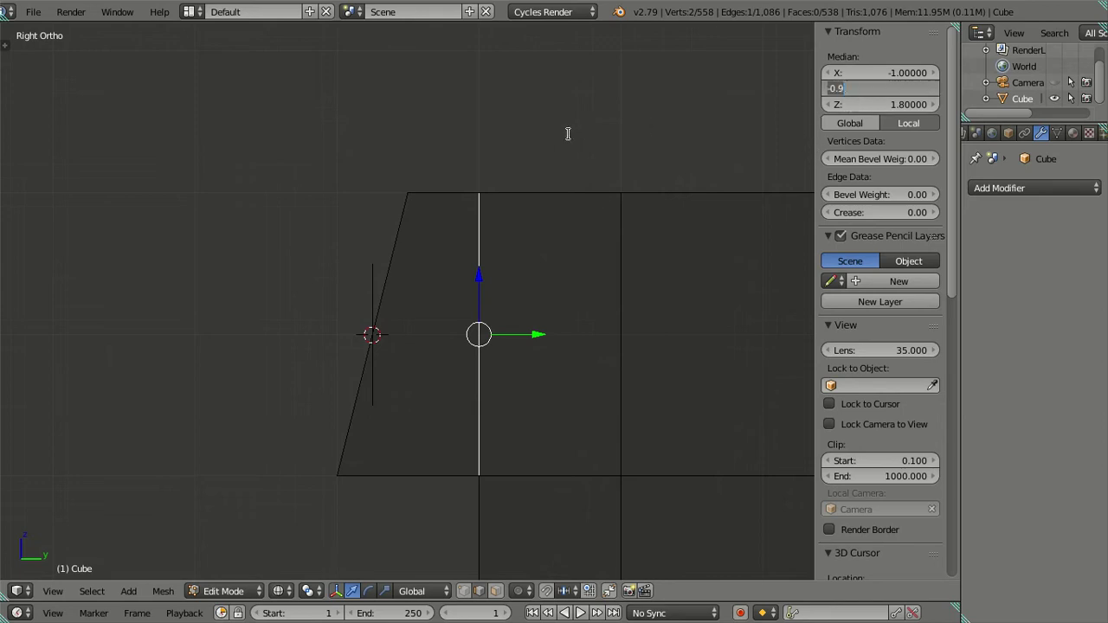
key(Escape)
right_click(382, 288)
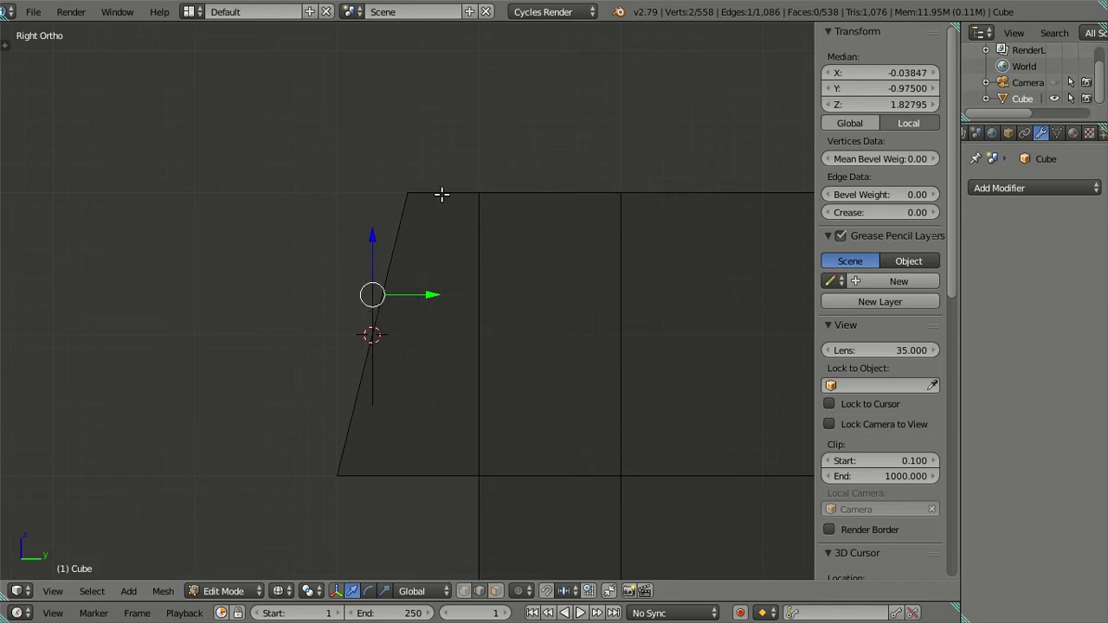
middle_drag(341, 448, 367, 470)
right_click(295, 430)
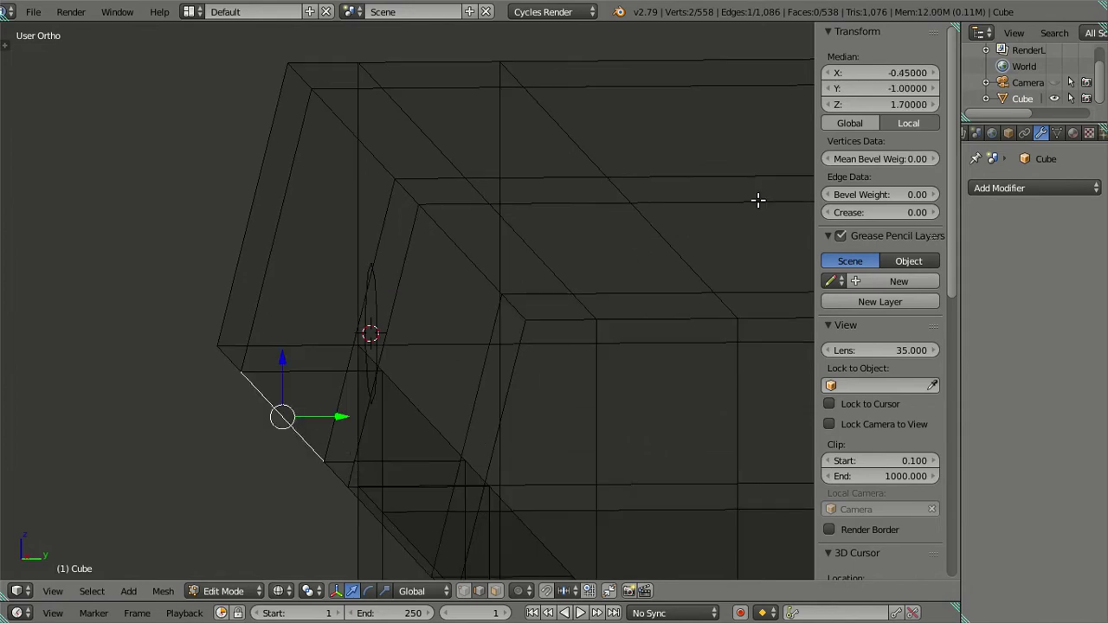
click(845, 89)
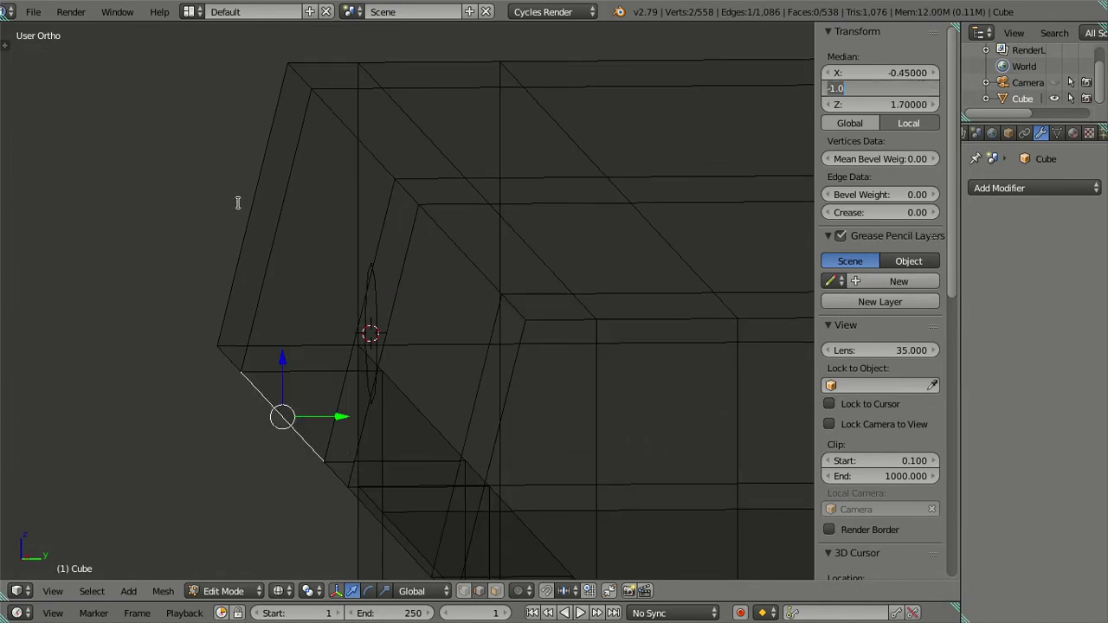
key(Return)
Return to solid shading and extrude a copy of the 10-vertex handle ring in place
key(z)
right_click(378, 289)
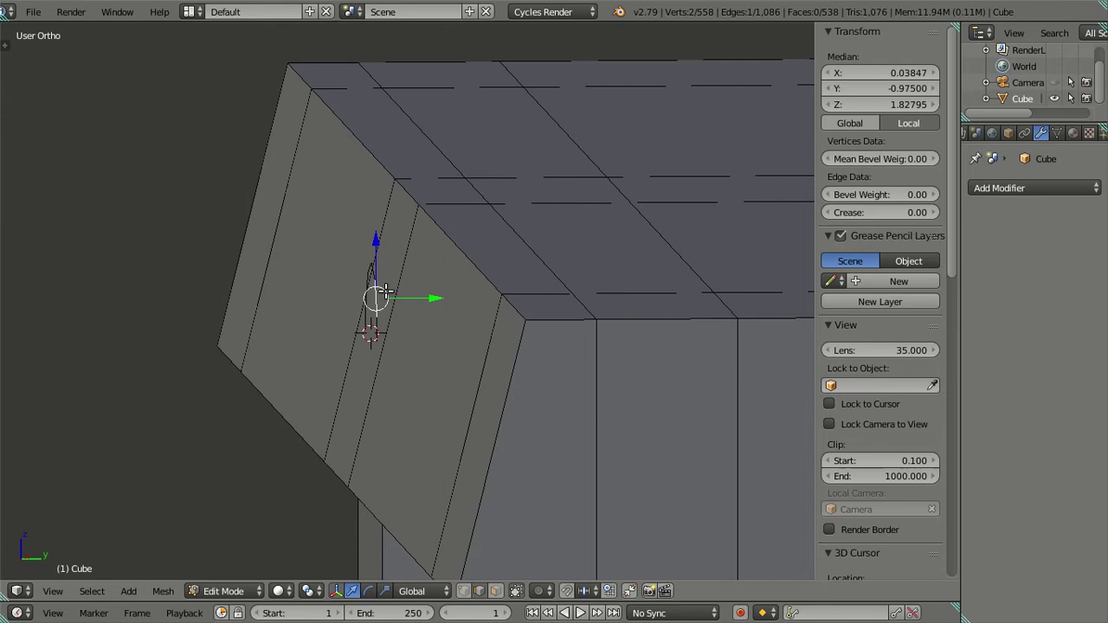
key(ctrl+l)
key(e)
right_click(450, 285)
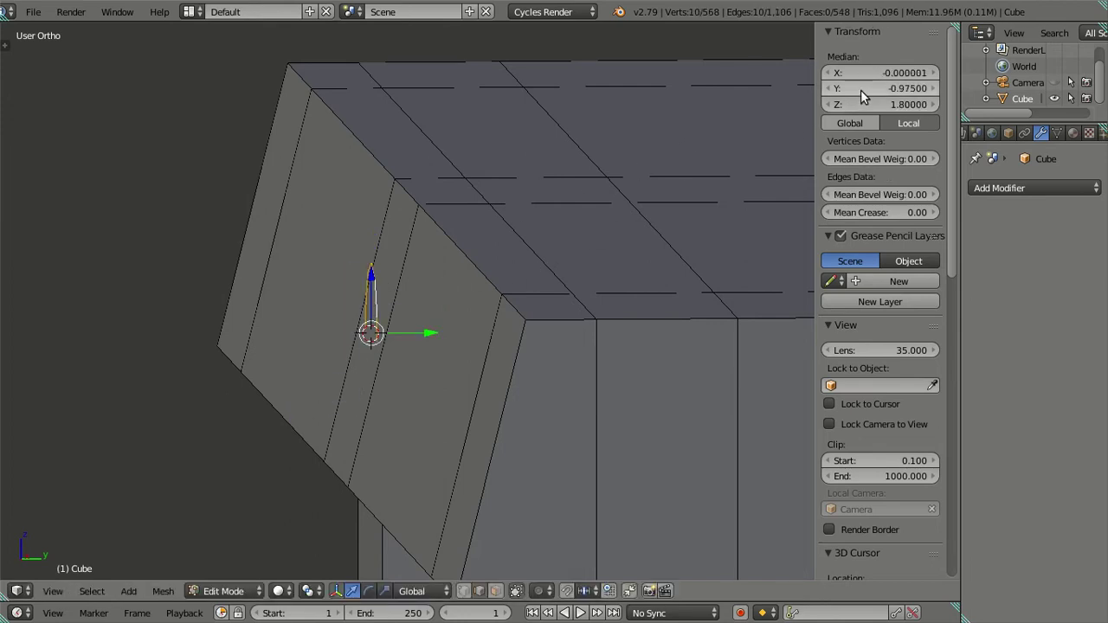
Set the handle ring's Median Y to -1.0, pulling it out into a short cylinder
drag(861, 91, 853, 90)
middle_drag(723, 164, 497, 312)
scroll(589, 311, up, 3)
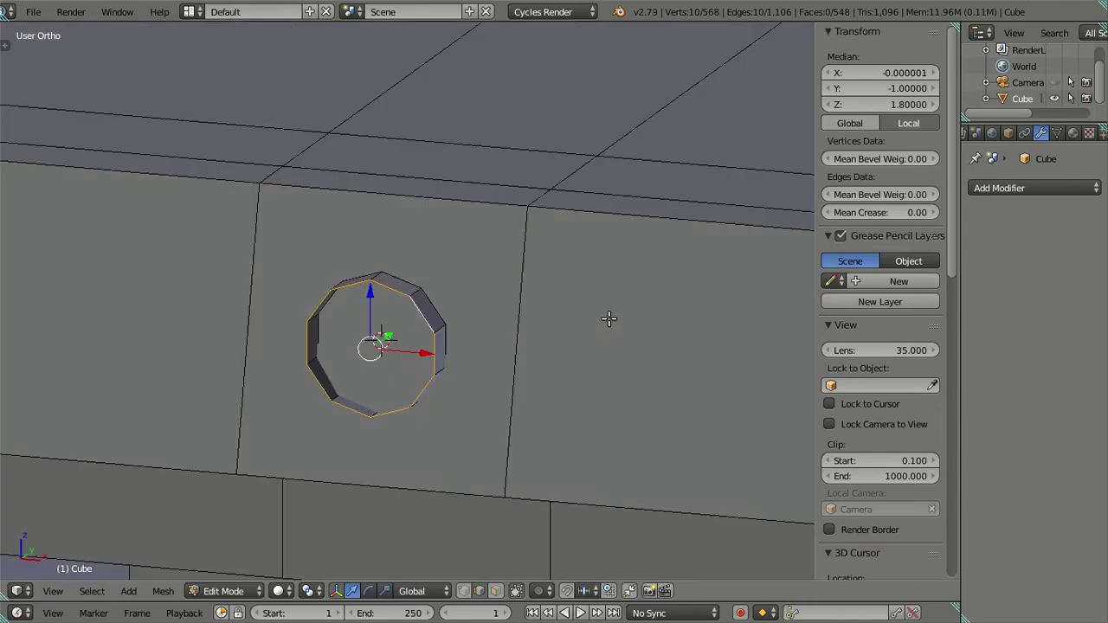
mouse_move(589, 337)
middle_down()
mouse_move(569, 378)
mouse_move(646, 403)
mouse_move(601, 342)
mouse_move(569, 338)
mouse_move(564, 401)
mouse_move(524, 390)
mouse_move(544, 390)
middle_up()
scroll(596, 421, up, 2)
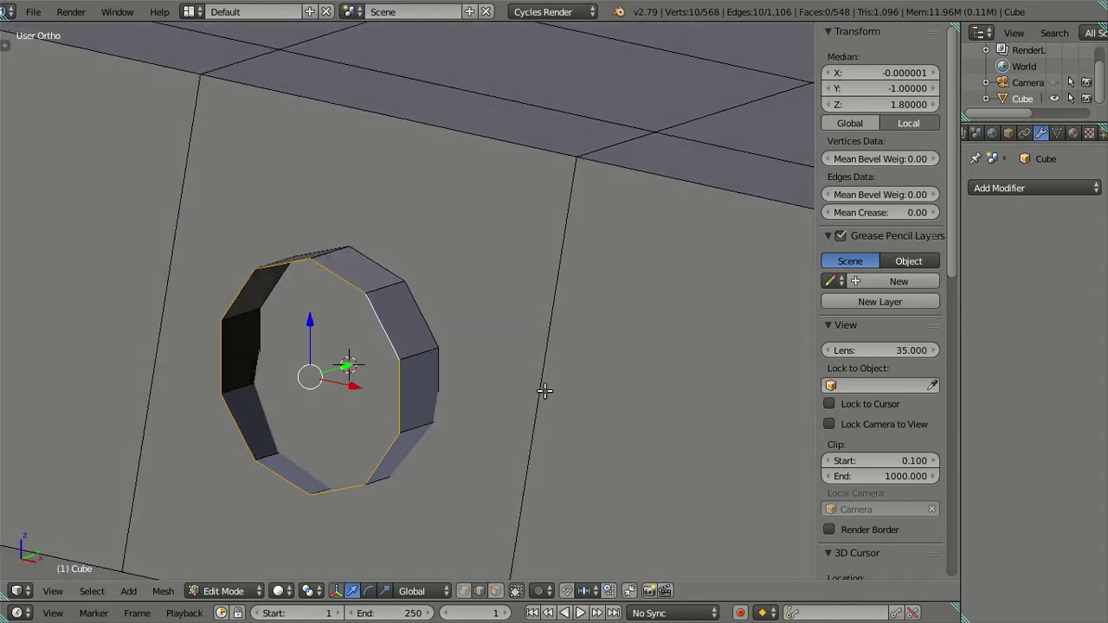
Extrude the cylinder's front loop and inset it to 0.9 scale as a rim, then deselect everything
key(e)
right_click(592, 384)
key(s)
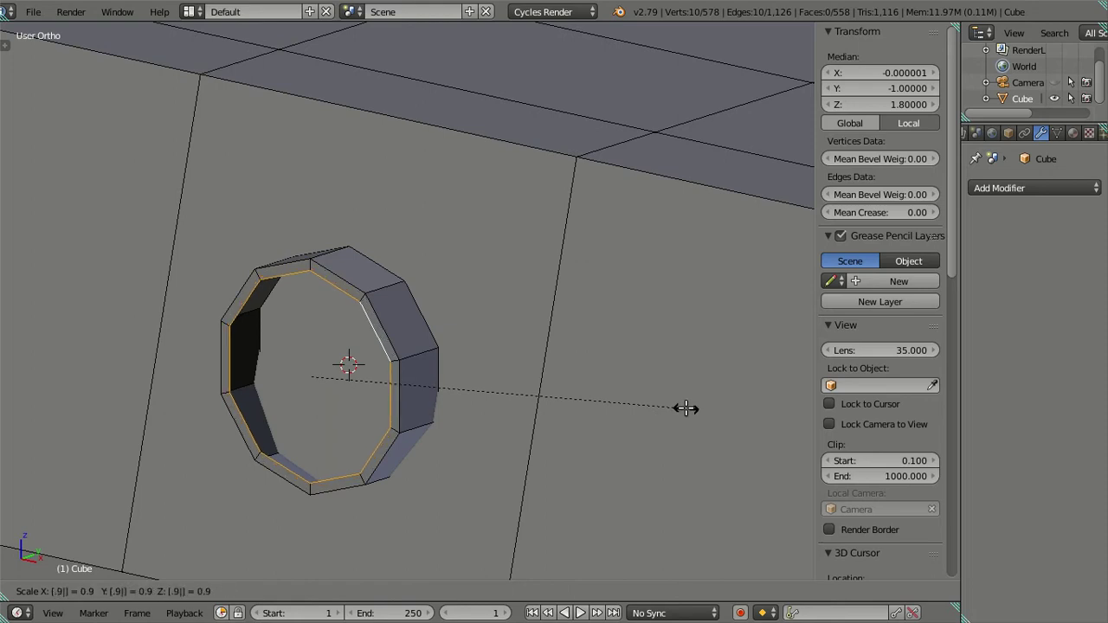
key(Return)
mouse_move(563, 404)
middle_down()
mouse_move(605, 387)
mouse_move(704, 379)
mouse_move(683, 389)
mouse_move(678, 415)
mouse_move(631, 372)
mouse_move(603, 378)
mouse_move(606, 391)
middle_up()
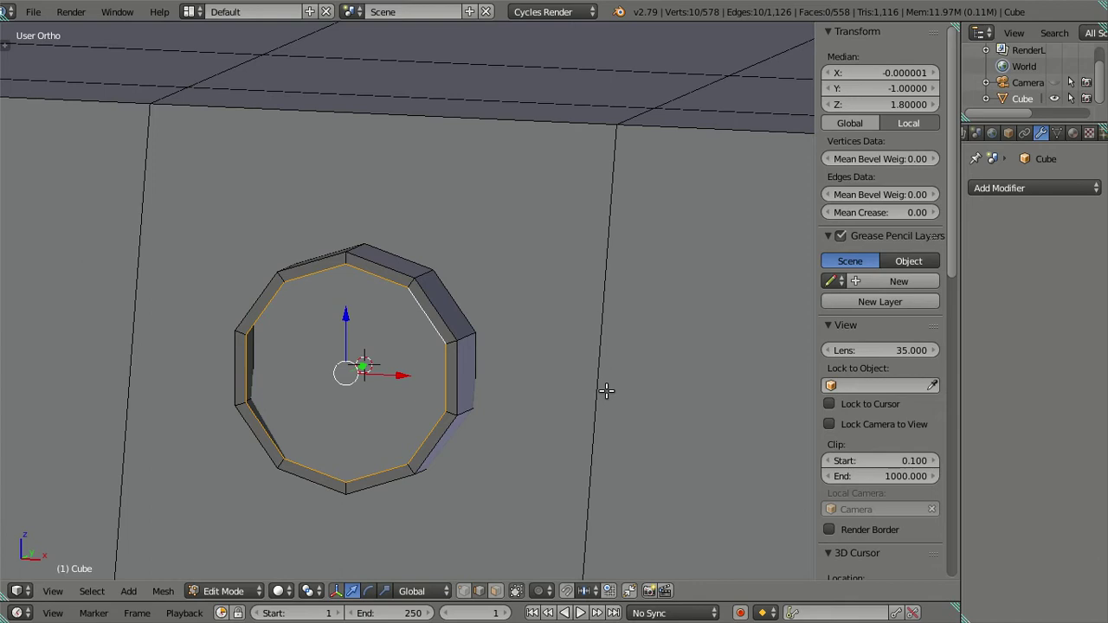
mouse_move(606, 391)
middle_down()
mouse_move(698, 389)
mouse_move(652, 455)
mouse_move(649, 341)
mouse_move(589, 421)
mouse_move(623, 378)
mouse_move(633, 322)
mouse_move(690, 305)
mouse_move(669, 314)
mouse_move(700, 395)
mouse_move(676, 451)
mouse_move(623, 448)
mouse_move(578, 352)
middle_up()
key(Tab)
key(Tab)
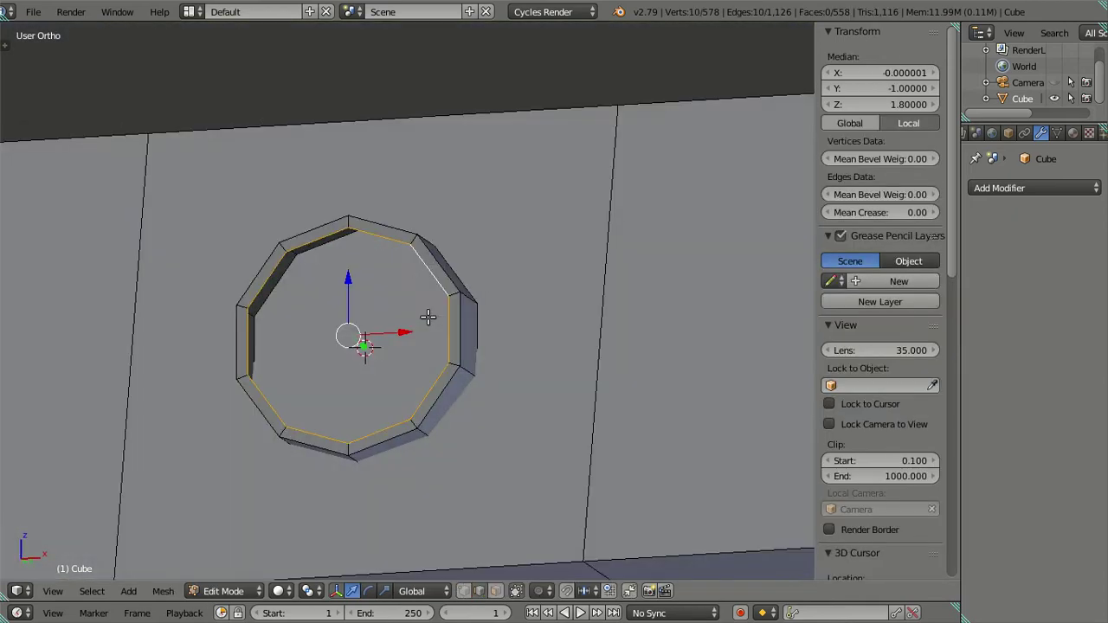
middle_drag(429, 317, 423, 360)
key(a)
mouse_move(408, 297)
middle_down()
mouse_move(417, 261)
mouse_move(435, 321)
mouse_move(380, 312)
mouse_move(437, 244)
middle_up()
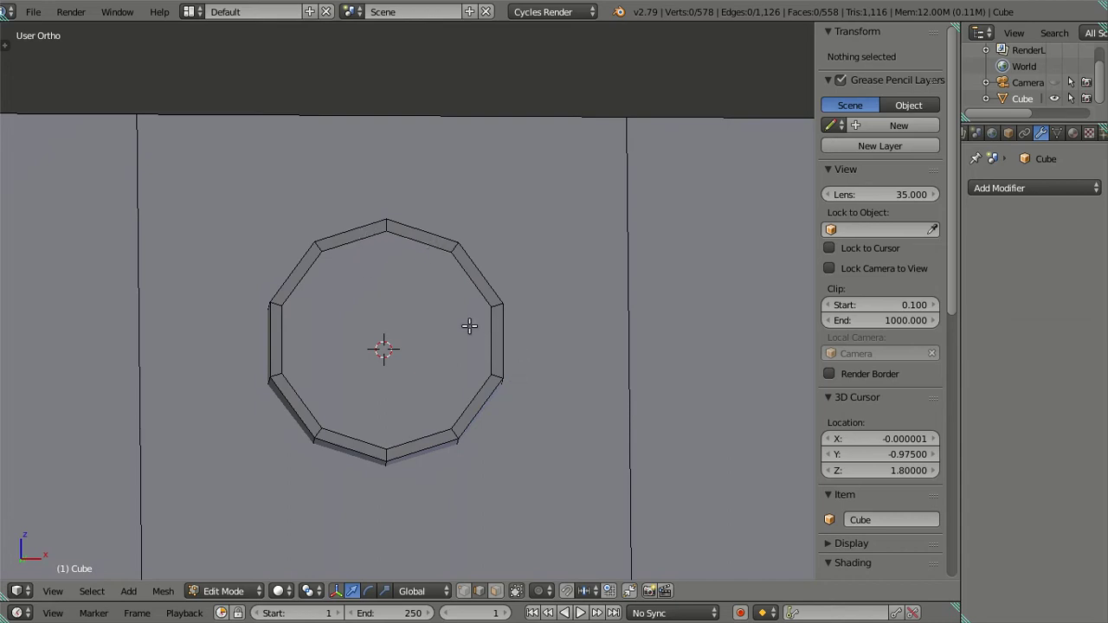
Extrude the handle's front rim loop and scale it to 0.5 to form a central inner ring
alt+right_click(468, 272)
text(es.5)
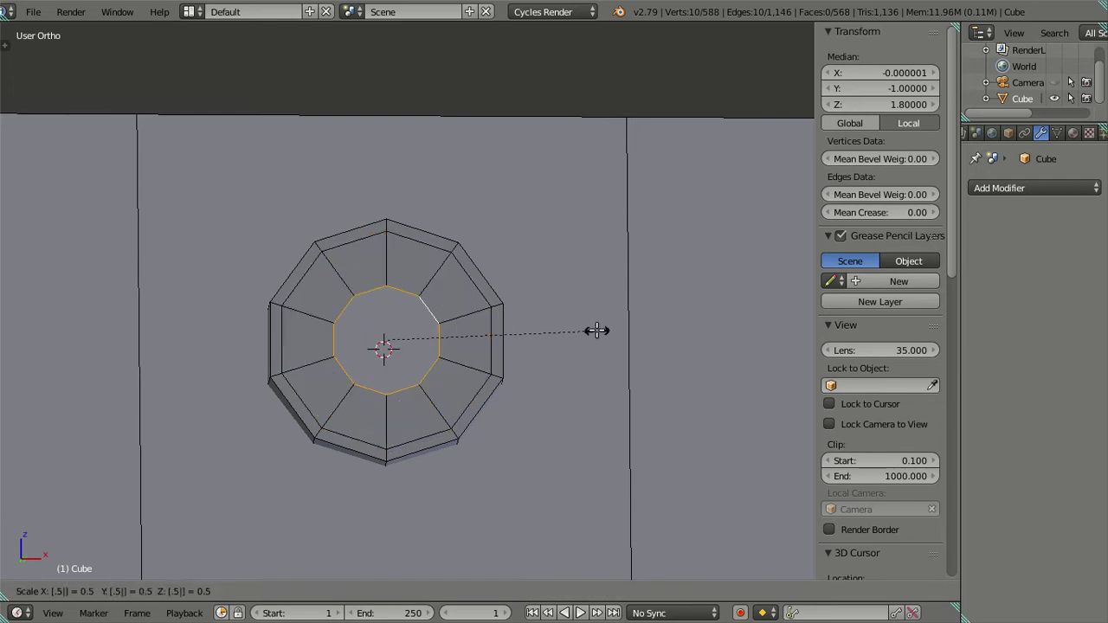
key(Return)
mouse_move(460, 361)
middle_down()
mouse_move(364, 372)
mouse_move(342, 357)
mouse_move(334, 407)
mouse_move(334, 372)
mouse_move(376, 356)
mouse_move(490, 361)
mouse_move(482, 292)
mouse_move(475, 315)
mouse_move(482, 309)
mouse_move(488, 329)
middle_up()
key(a)
key(Tab)
key(Tab)
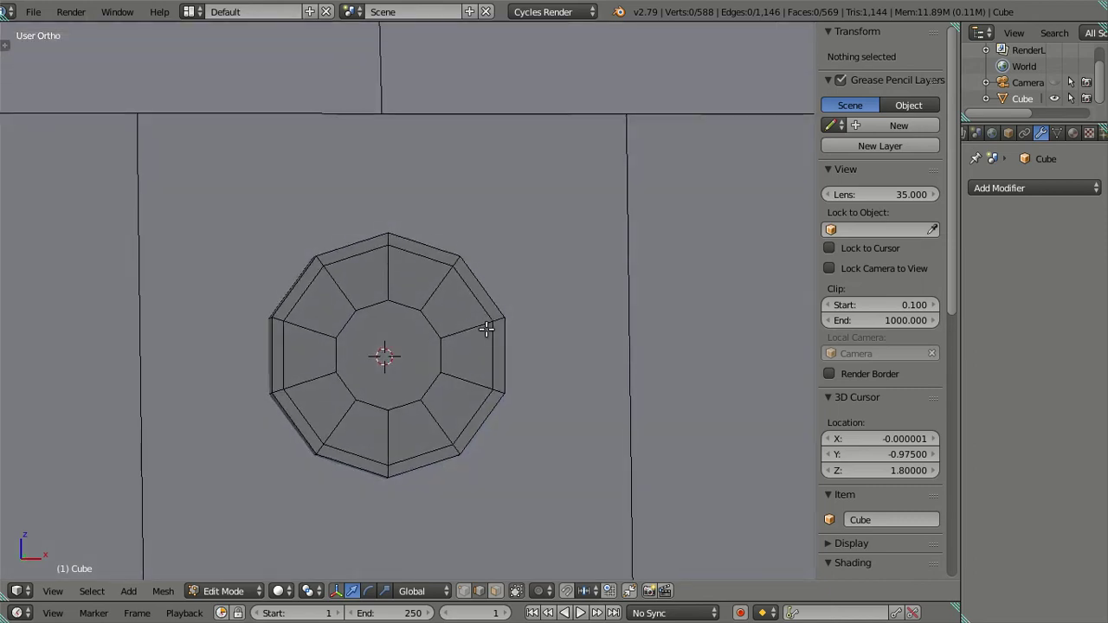
right_click(452, 266)
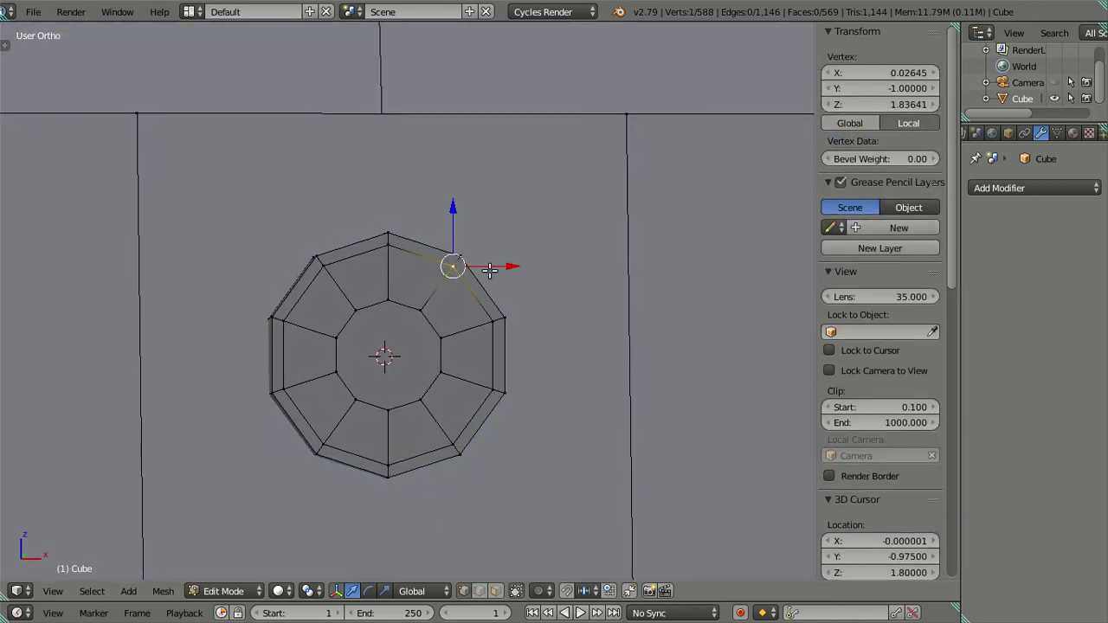
click(866, 73)
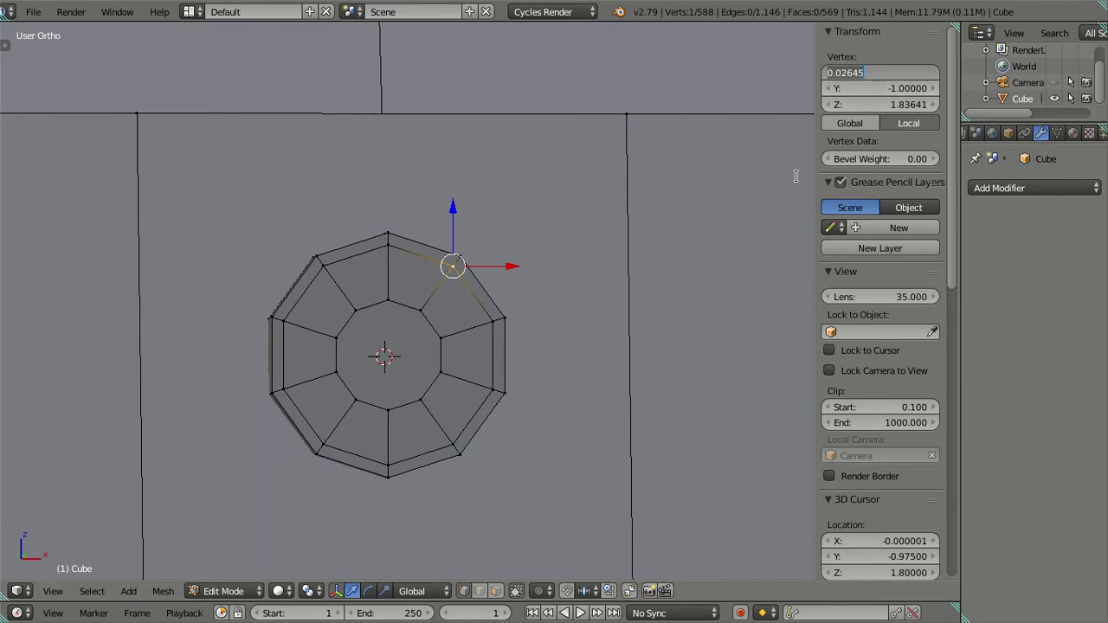
key(Return)
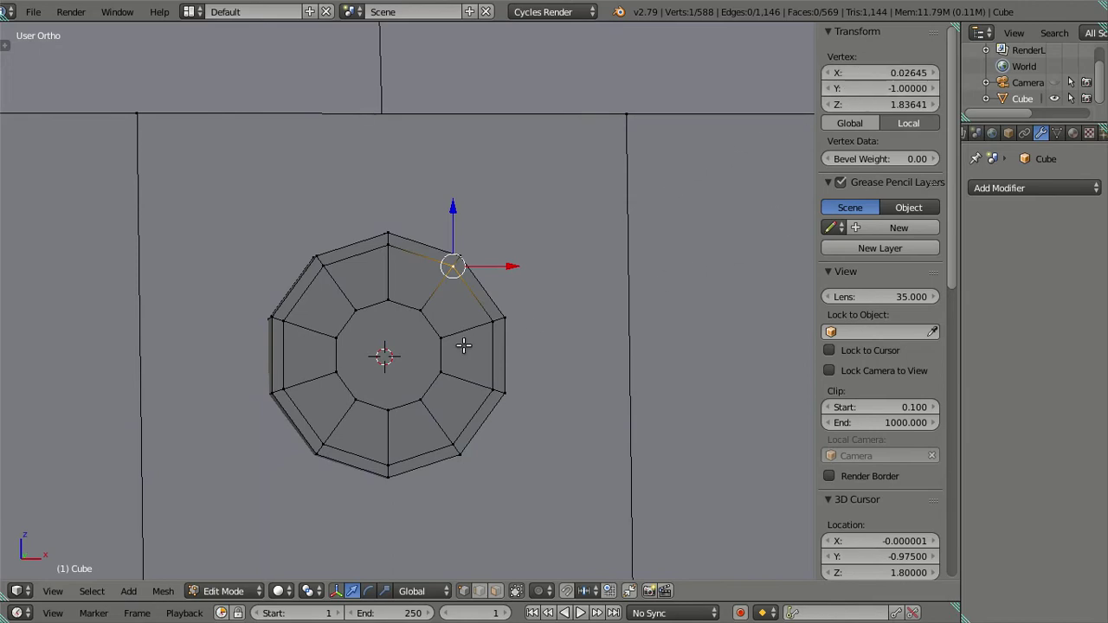
right_click(420, 309)
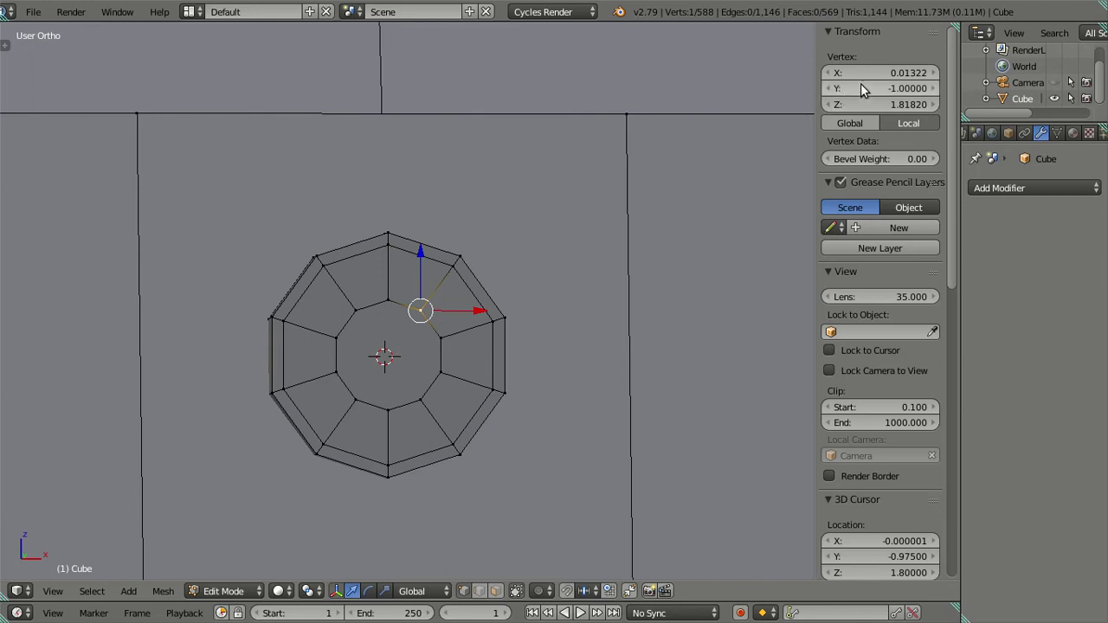
right_click(442, 337)
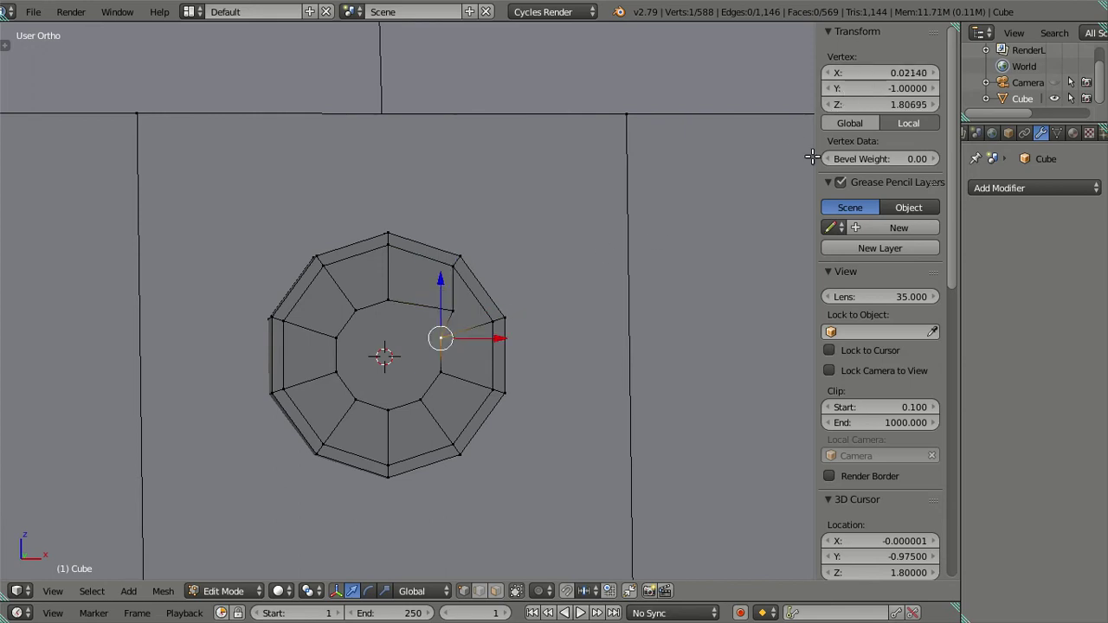
key(ctrl+v)
right_click(442, 372)
key(ctrl+v)
right_drag(418, 405, 746, 106)
key(Escape)
key(ctrl+v)
key(g)
key(x)
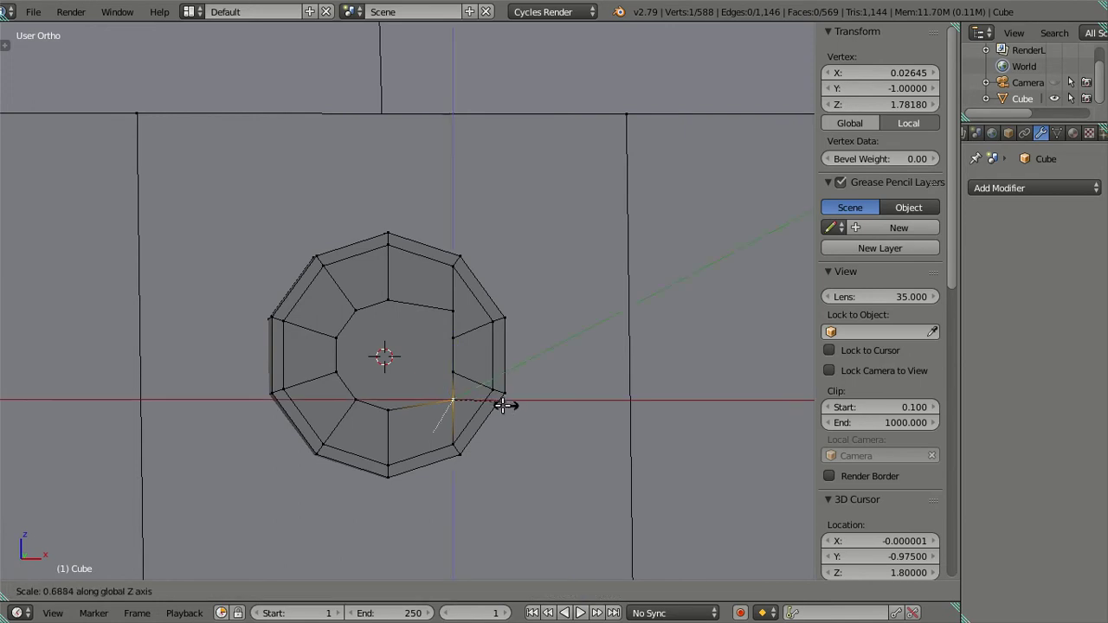
key(Escape)
key(a)
middle_drag(608, 381, 536, 397)
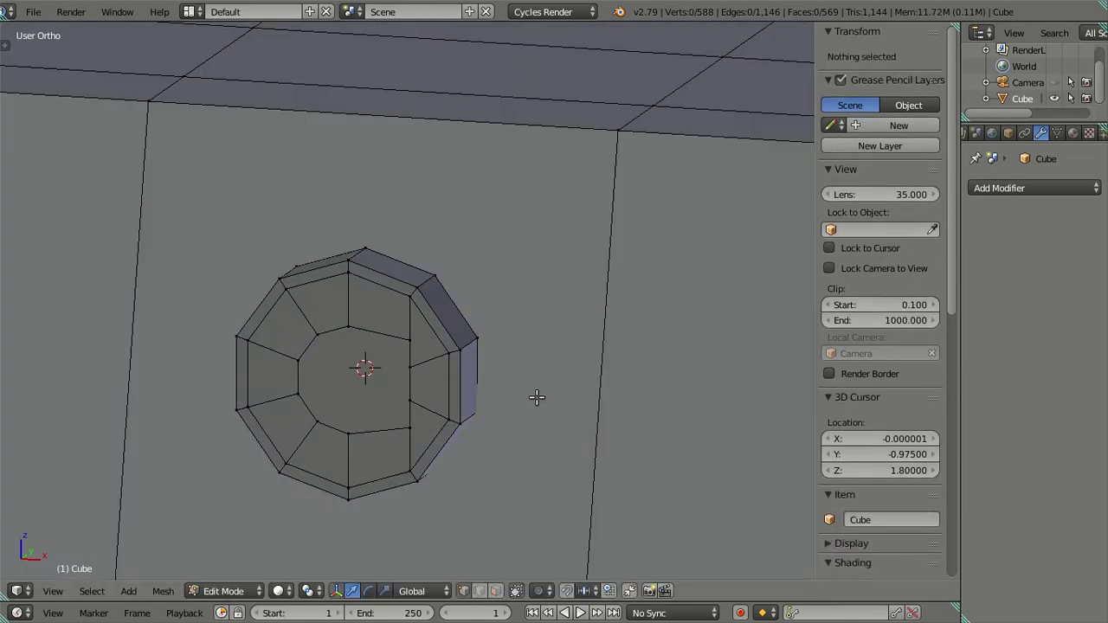
key(ctrl+z)
key(ctrl+z)
key(ctrl+z)
key(ctrl+z)
key(a)
middle_drag(338, 428, 384, 370)
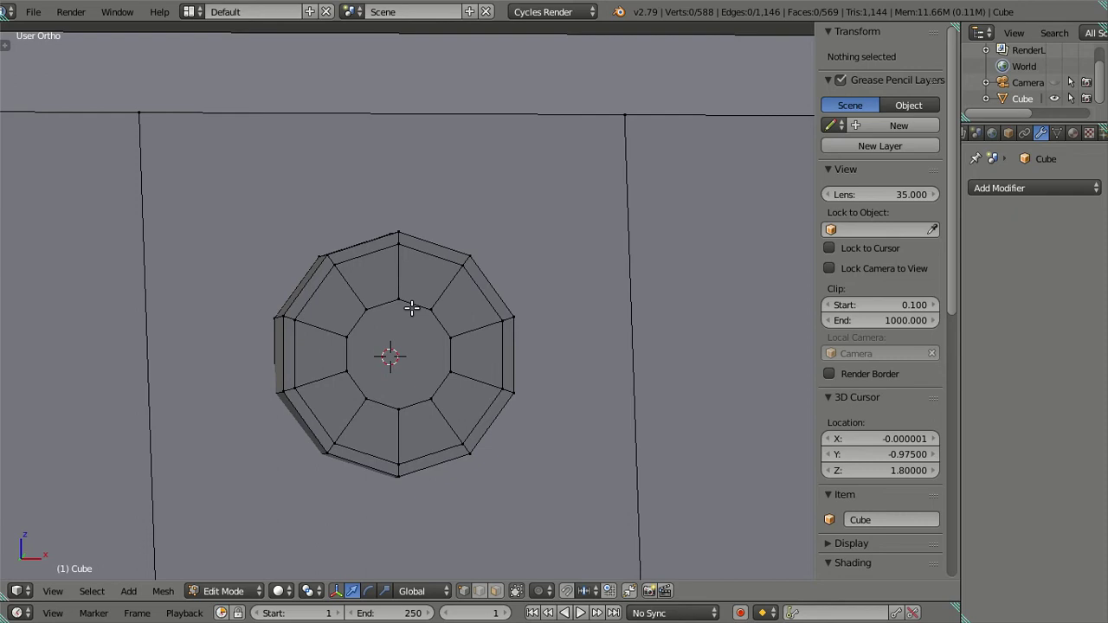
right_click(451, 331)
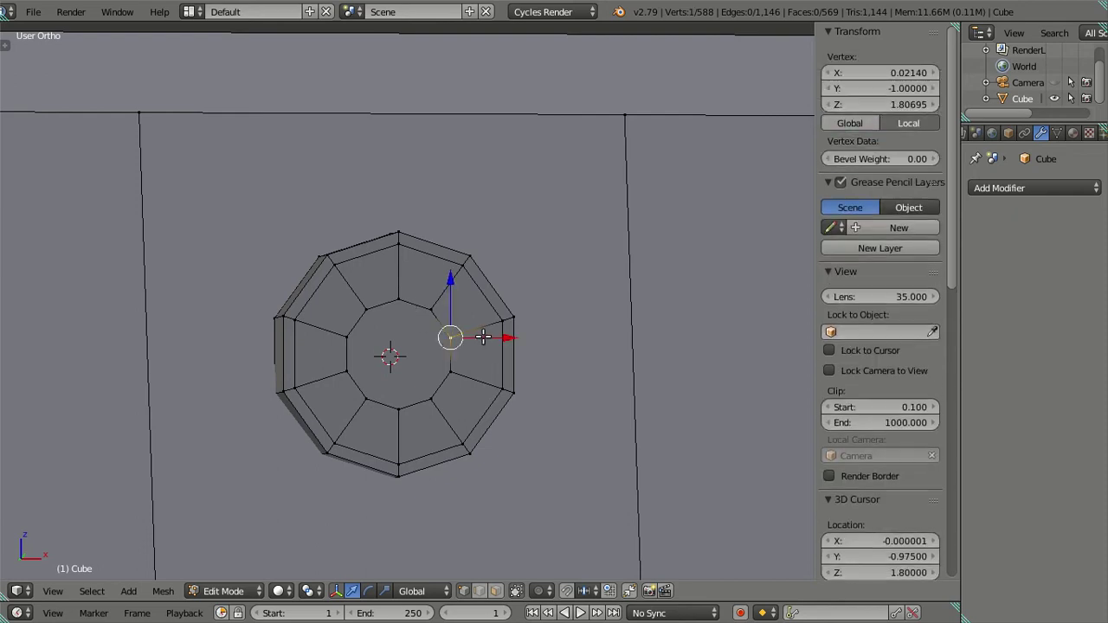
right_click(450, 334)
click(892, 72)
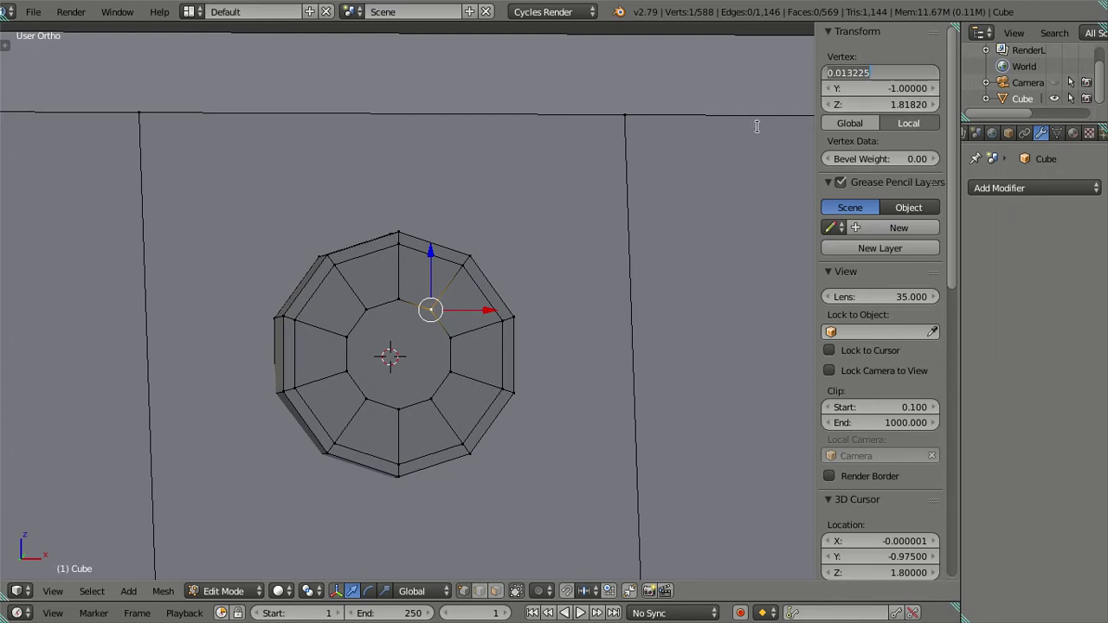
key(Return)
shift+right_click(466, 348)
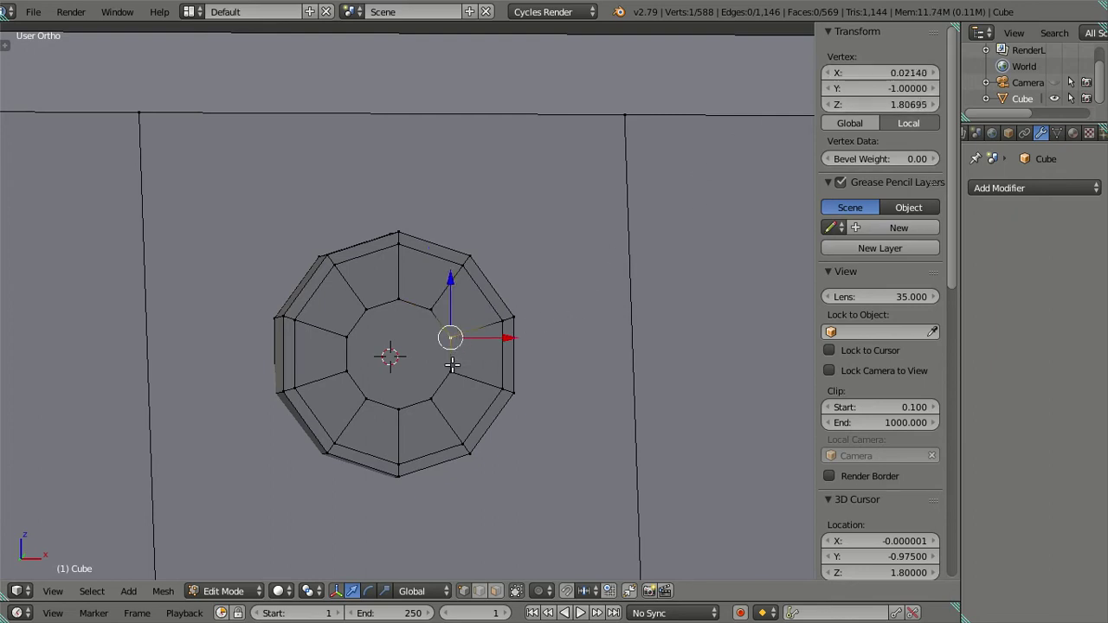
key(minus)
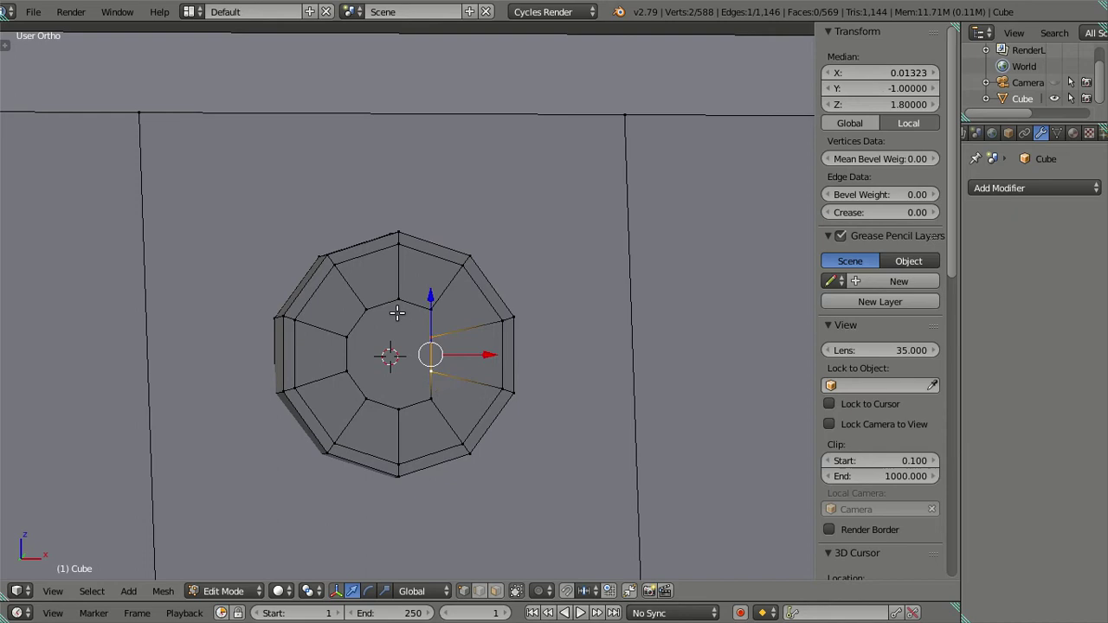
right_click(361, 313)
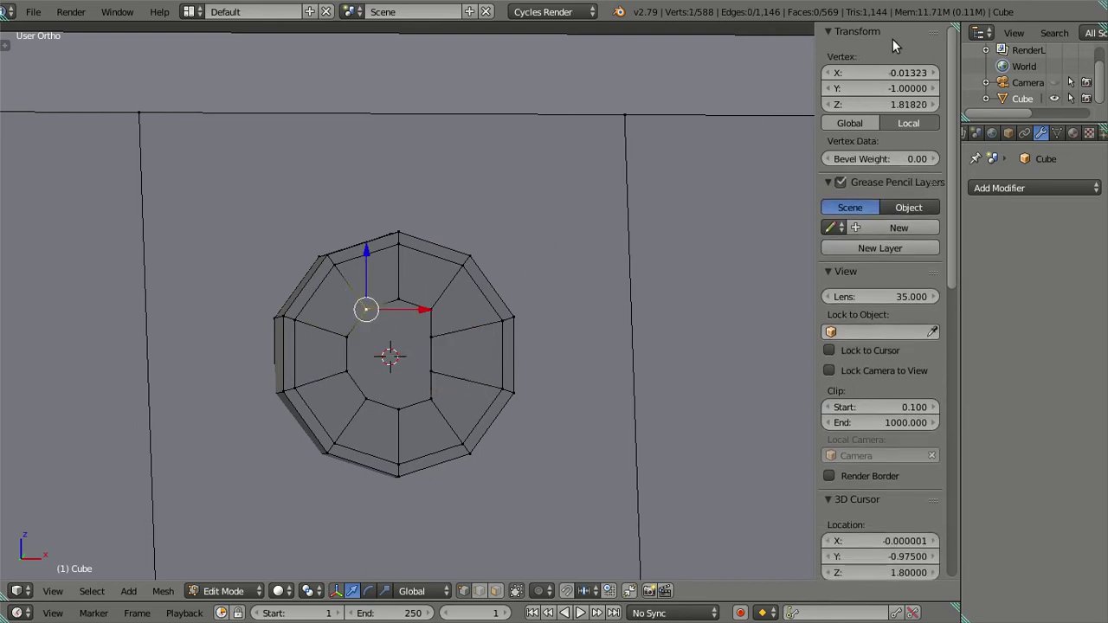
click(892, 69)
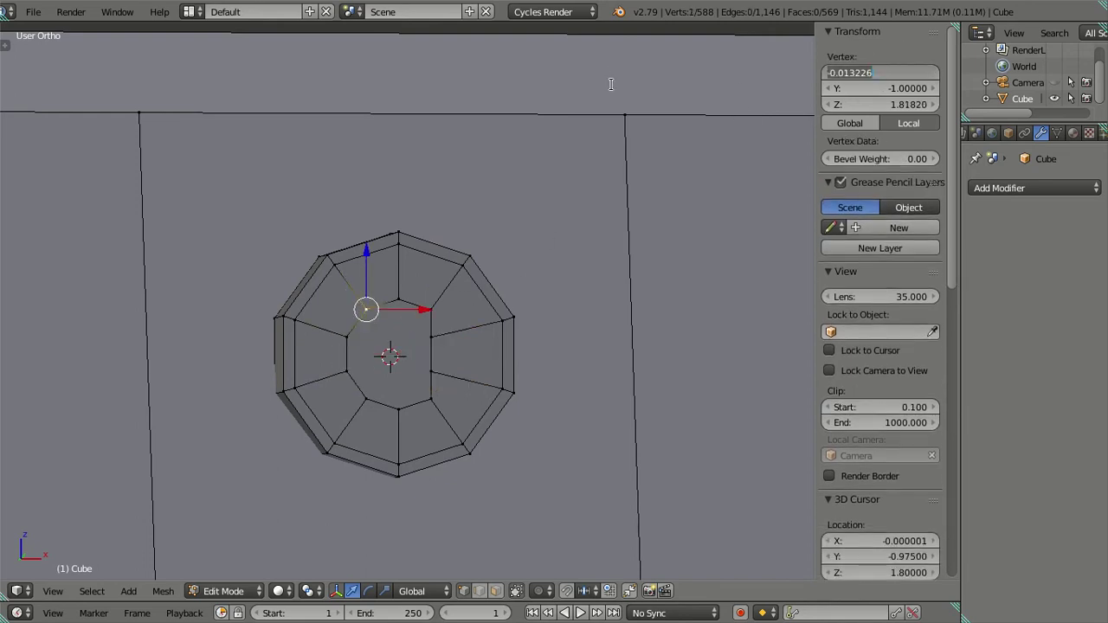
key(Return)
right_click(347, 339)
shift+right_click(347, 368)
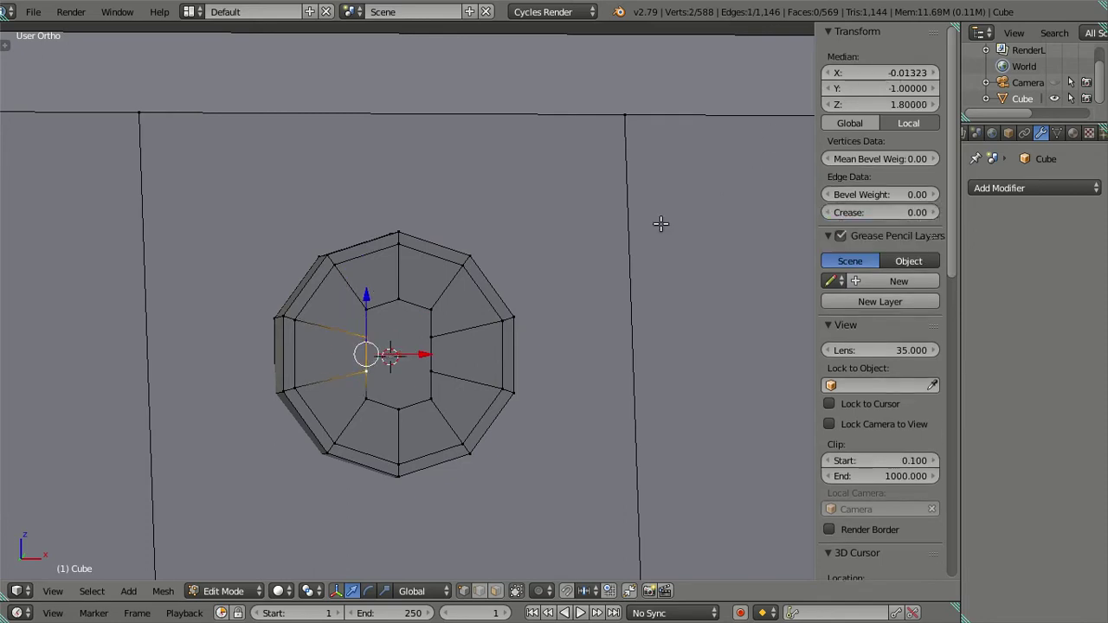
right_click(431, 309)
middle_drag(462, 347, 428, 334)
shift+right_click(350, 327)
shift+right_click(353, 413)
shift+right_click(416, 413)
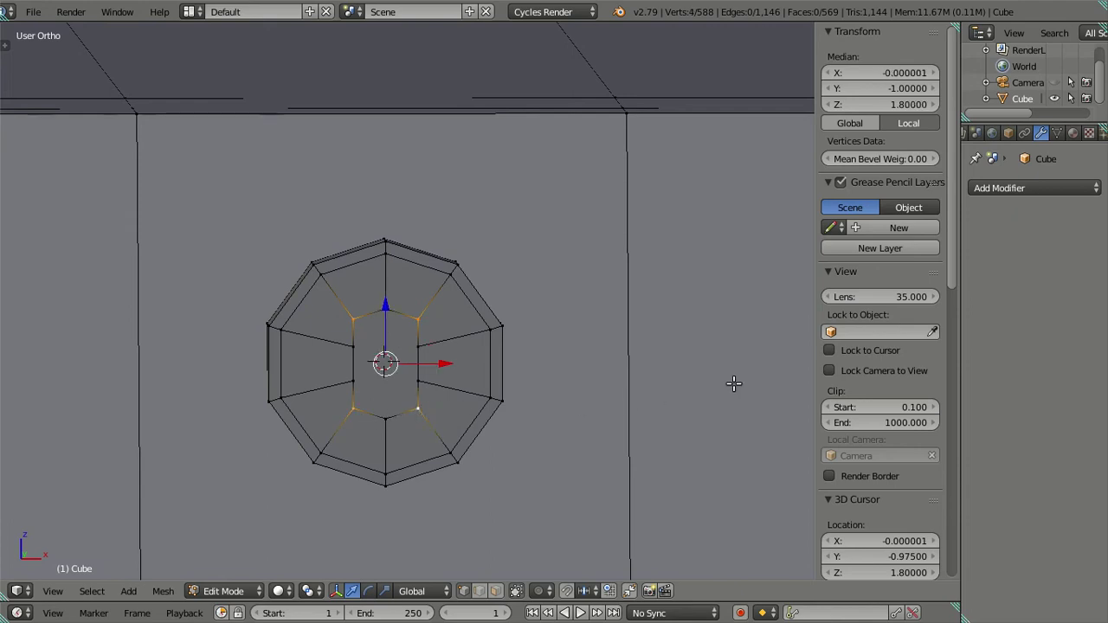
text(sx.75)
key(Return)
middle_drag(643, 379, 633, 356)
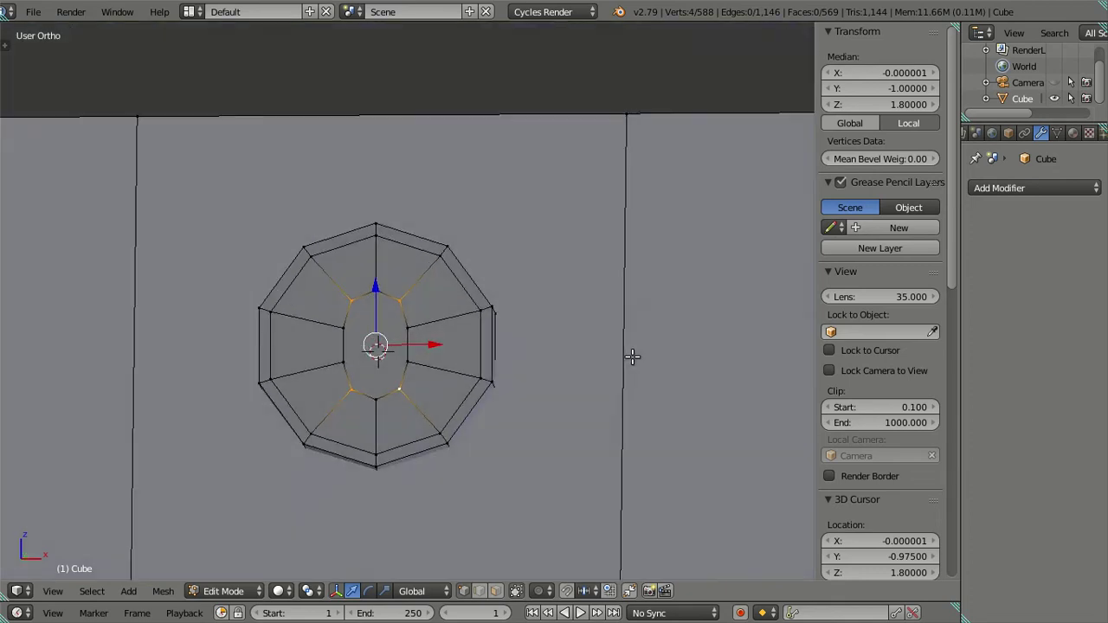
scroll(337, 328, up, 1)
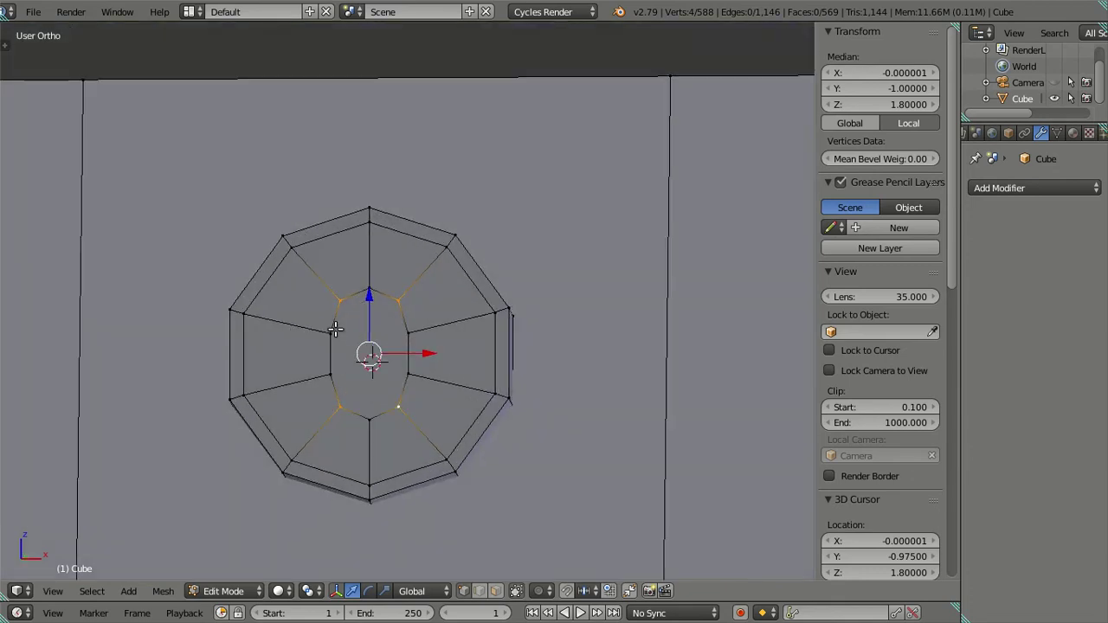
right_click(367, 268)
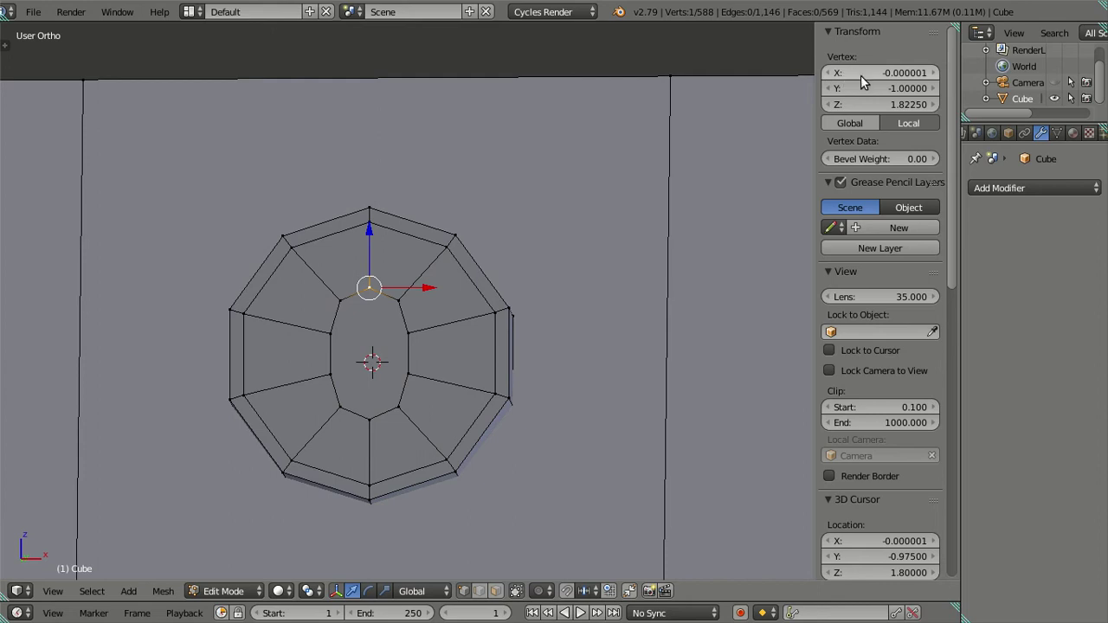
click(882, 104)
key(Escape)
shift+right_click(339, 300)
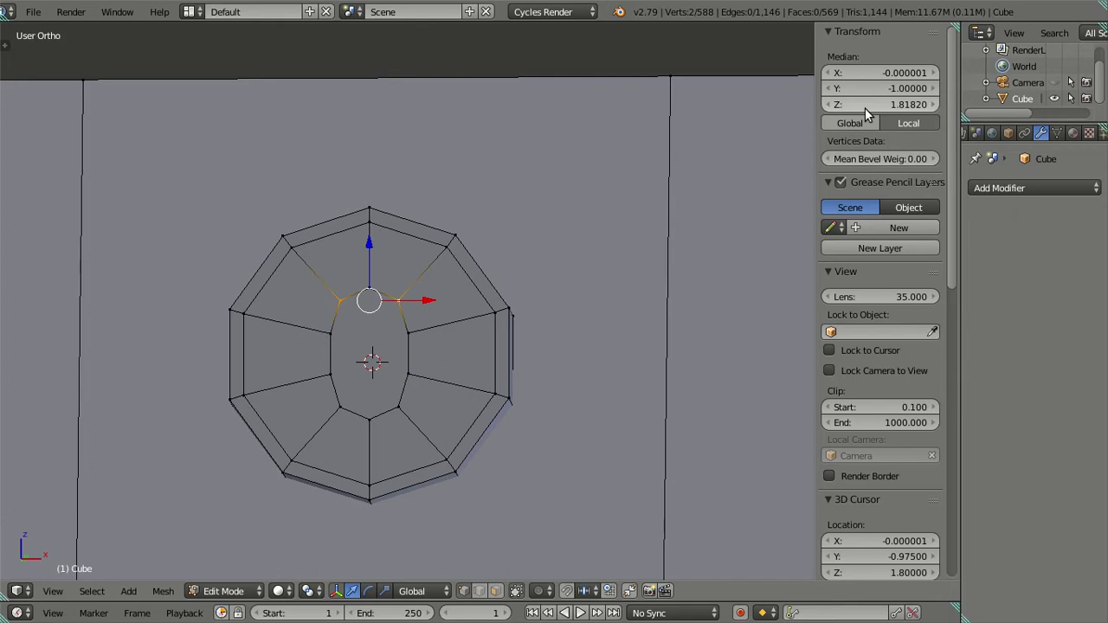
right_click(340, 407)
right_click(369, 420)
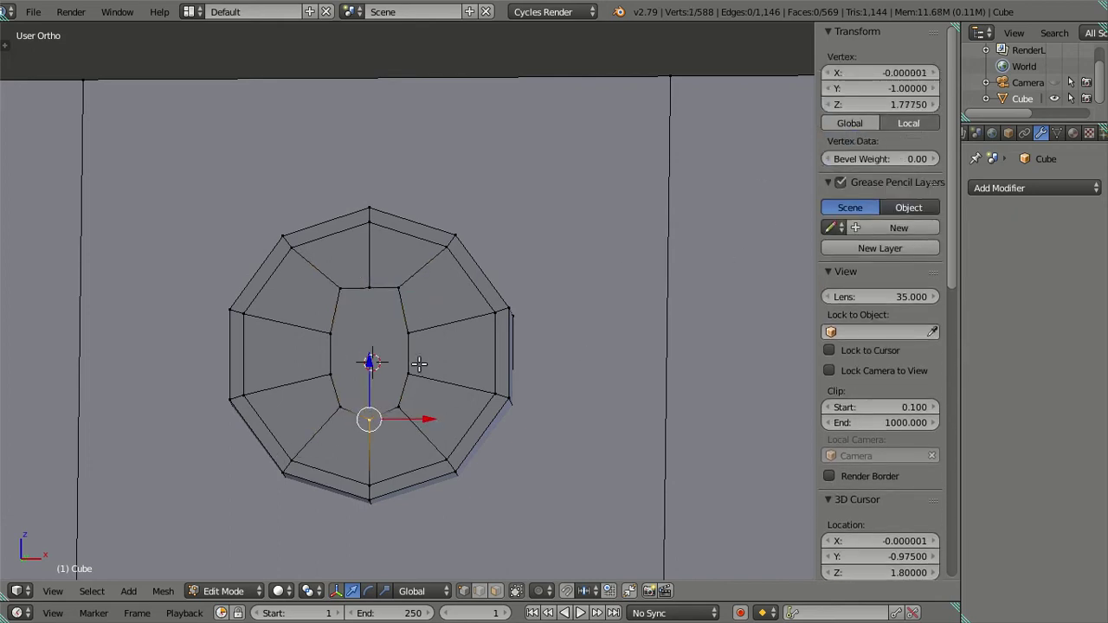
click(866, 105)
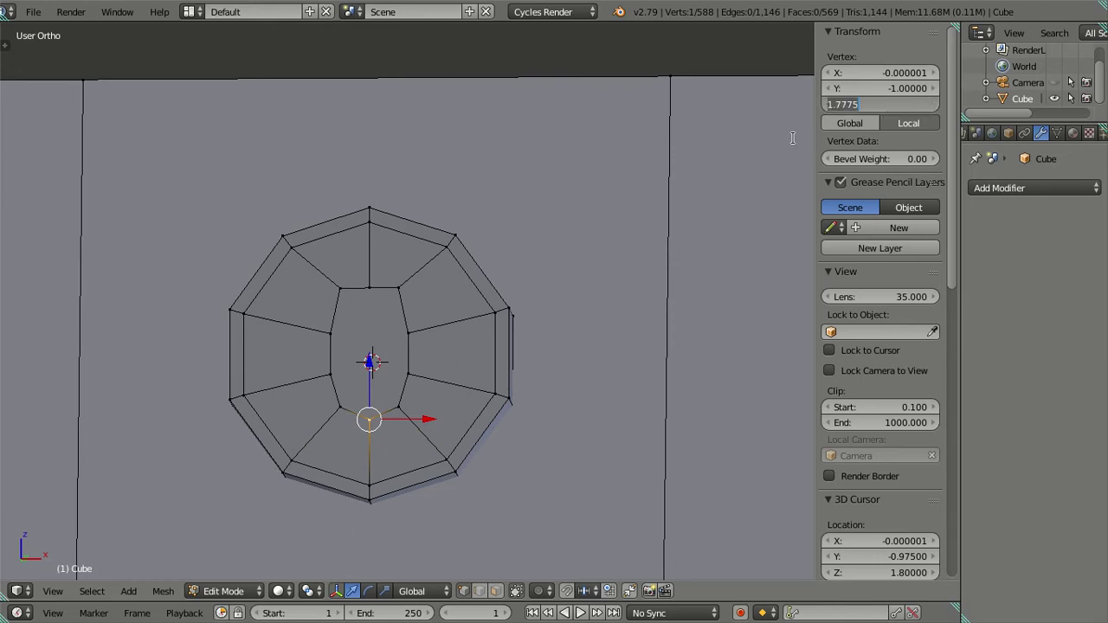
key(Return)
key(ctrl+z)
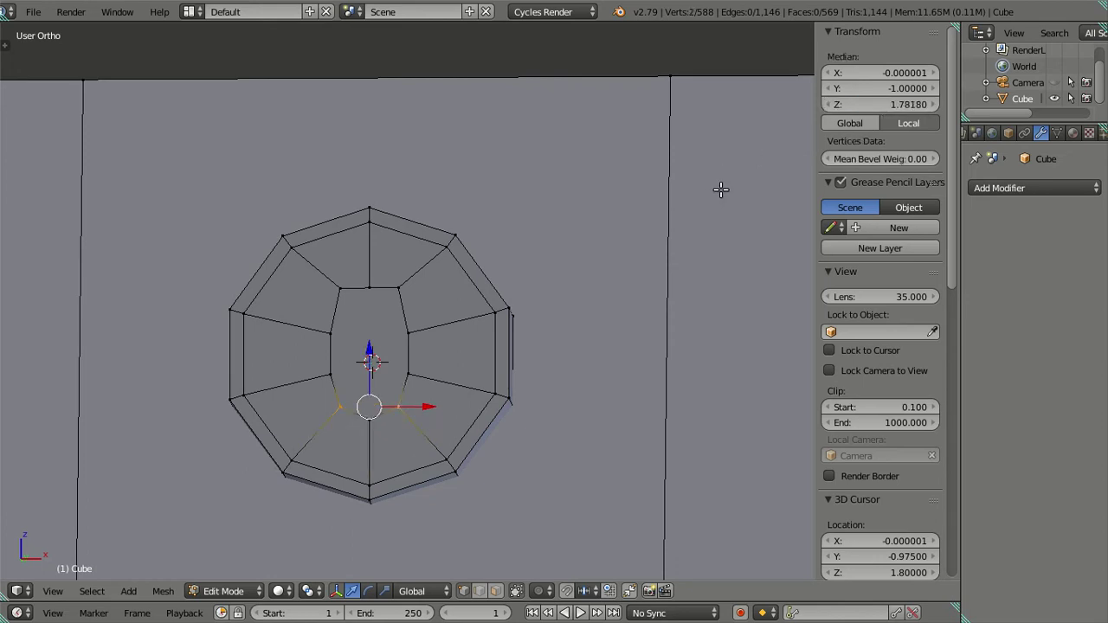
key(ctrl+z)
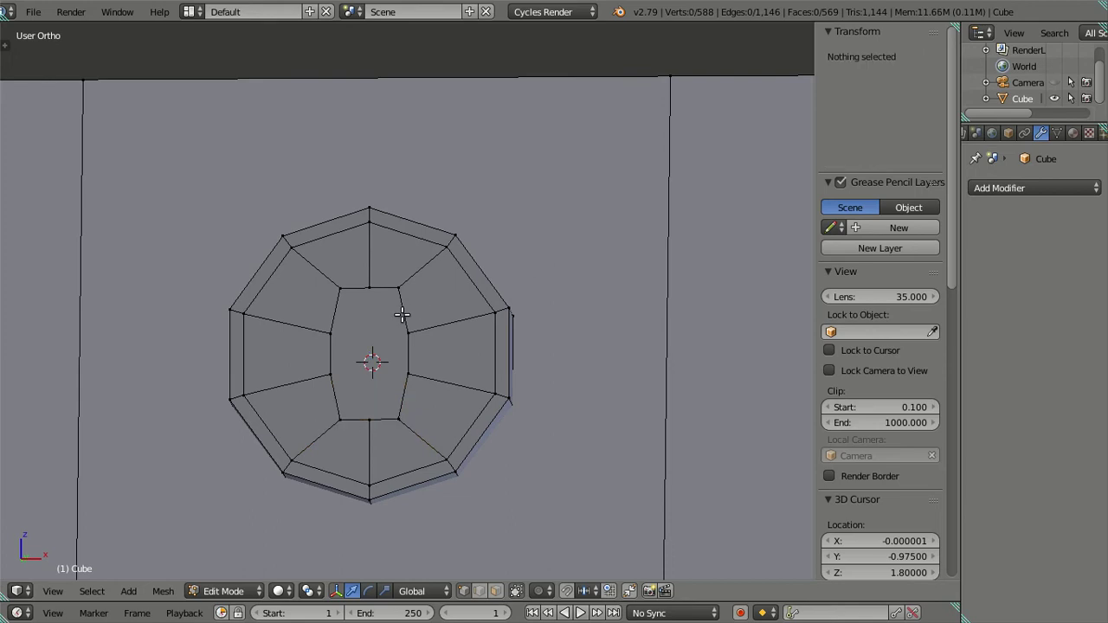
shift+right_click(361, 422)
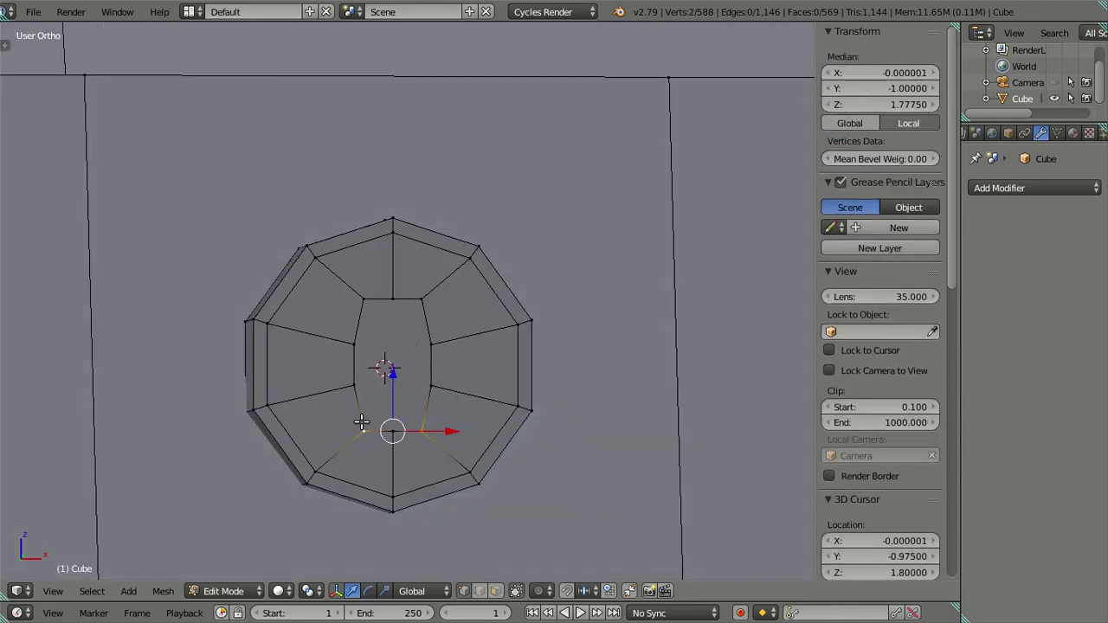
alt+right_click(433, 345)
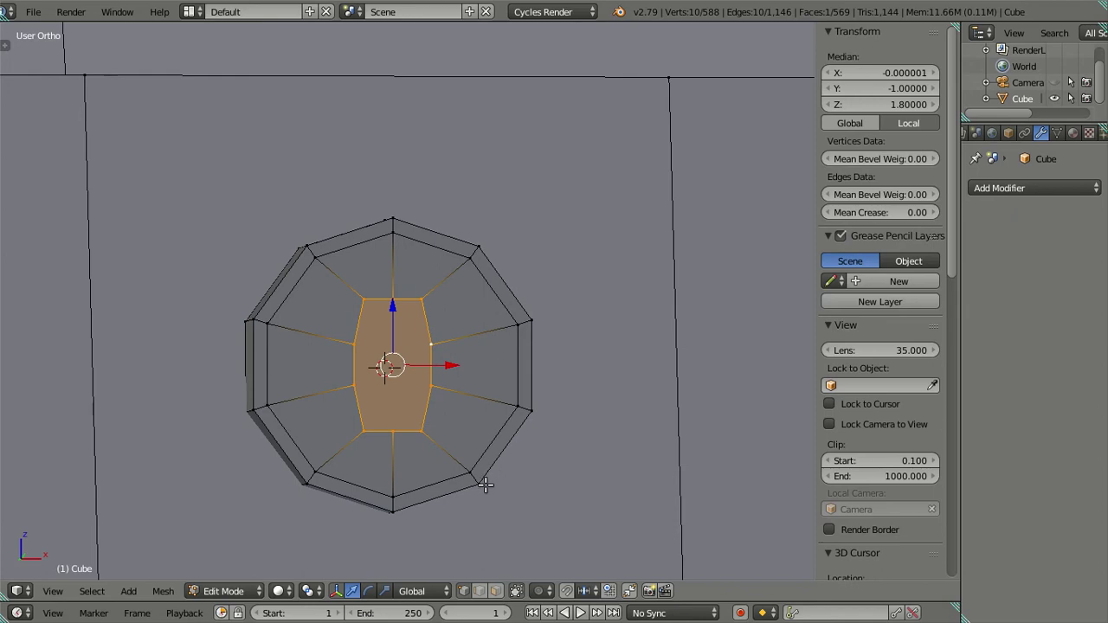
key(s)
key(z)
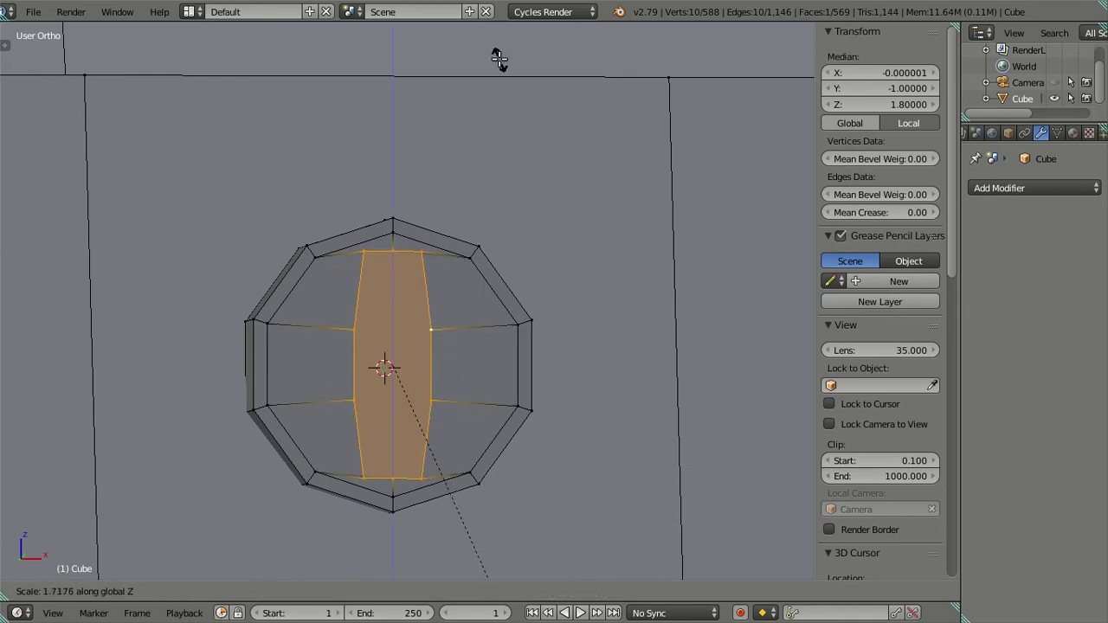
key(Escape)
scroll(488, 260, down, 2)
scroll(487, 261, down, 2)
key(ctrl+z)
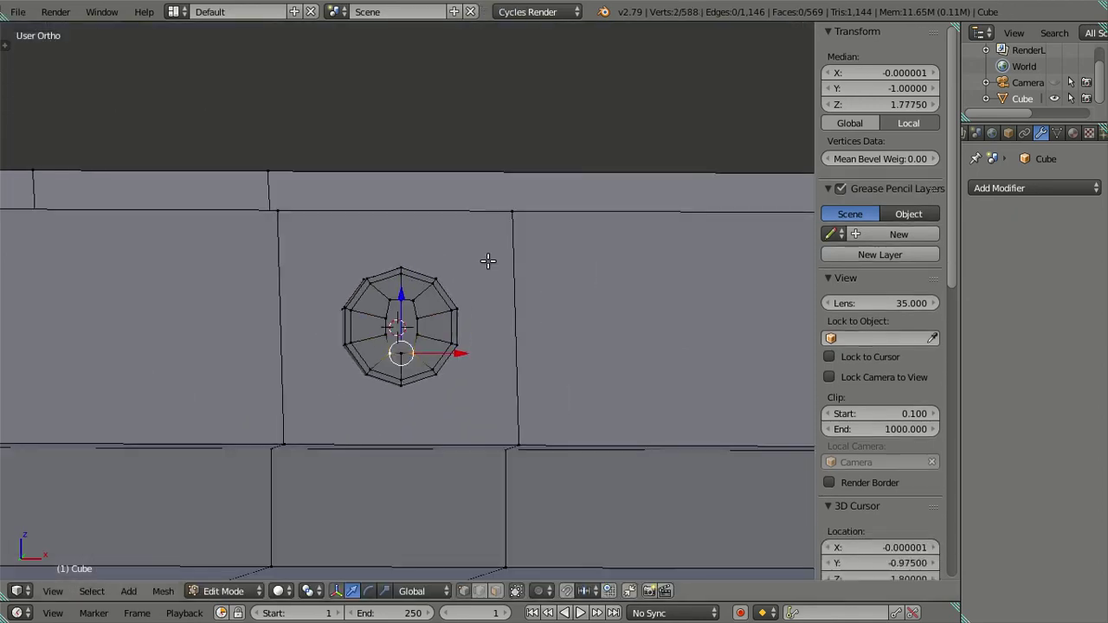
key(ctrl+z)
key(ctrl+z)
key(ctrl+z)
key(ctrl+z)
key(ctrl+z)
key(ctrl+z)
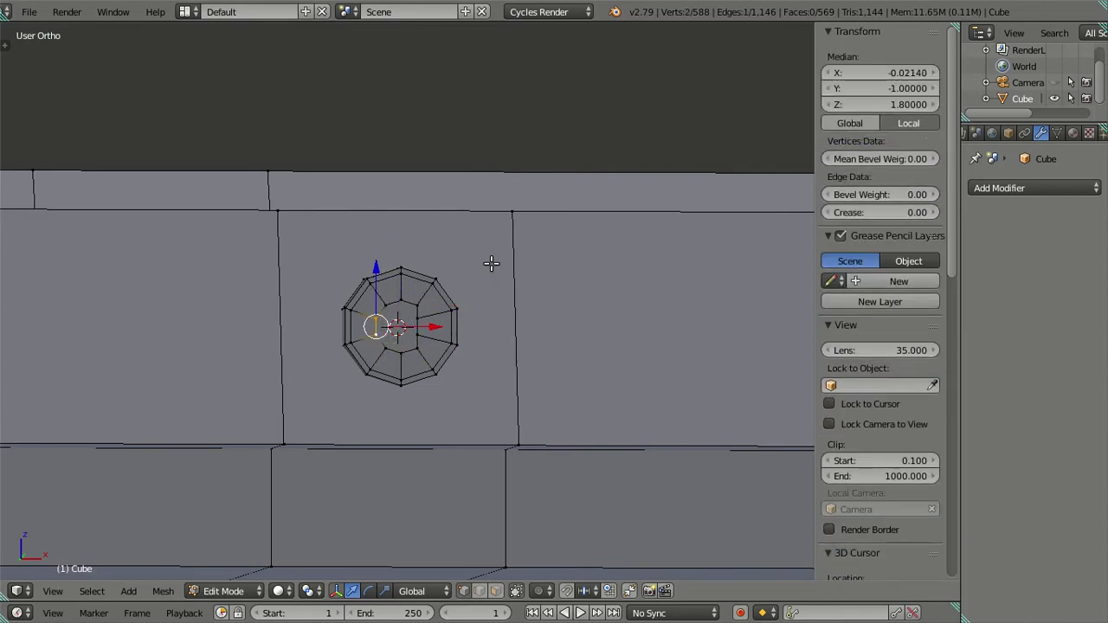
key(ctrl+z)
key(ctrl+z)
key(ctrl+z)
key(ctrl+z)
key(ctrl+z)
key(ctrl+z)
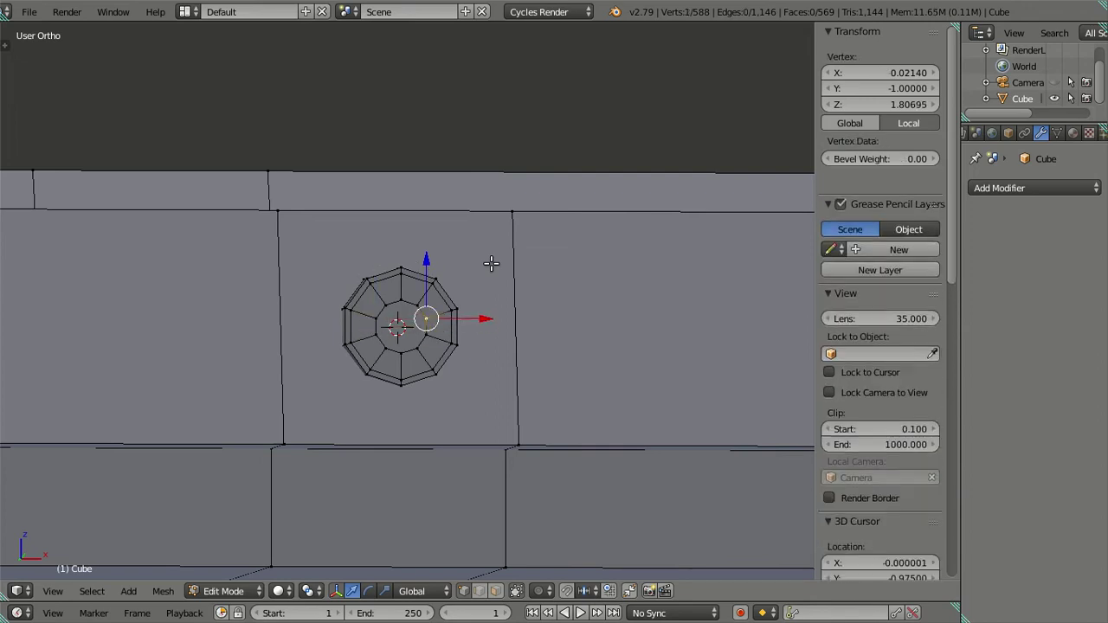
key(ctrl+z)
key(ctrl+z)
key(ctrl+z)
mouse_move(493, 260)
middle_down()
mouse_move(332, 348)
mouse_move(317, 324)
mouse_move(299, 322)
mouse_move(317, 317)
mouse_move(369, 371)
mouse_move(478, 381)
mouse_move(564, 369)
mouse_move(590, 460)
mouse_move(462, 361)
mouse_move(494, 363)
mouse_move(438, 374)
mouse_move(424, 343)
mouse_move(492, 384)
mouse_move(449, 438)
middle_up()
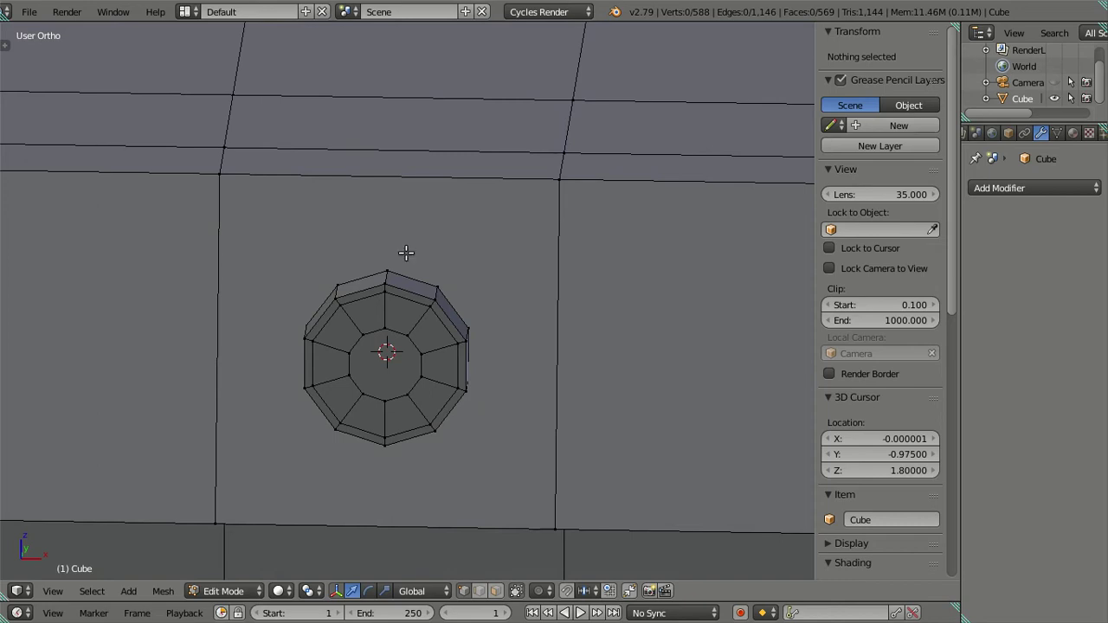
mouse_move(431, 335)
middle_down()
mouse_move(372, 347)
mouse_move(455, 231)
middle_up()
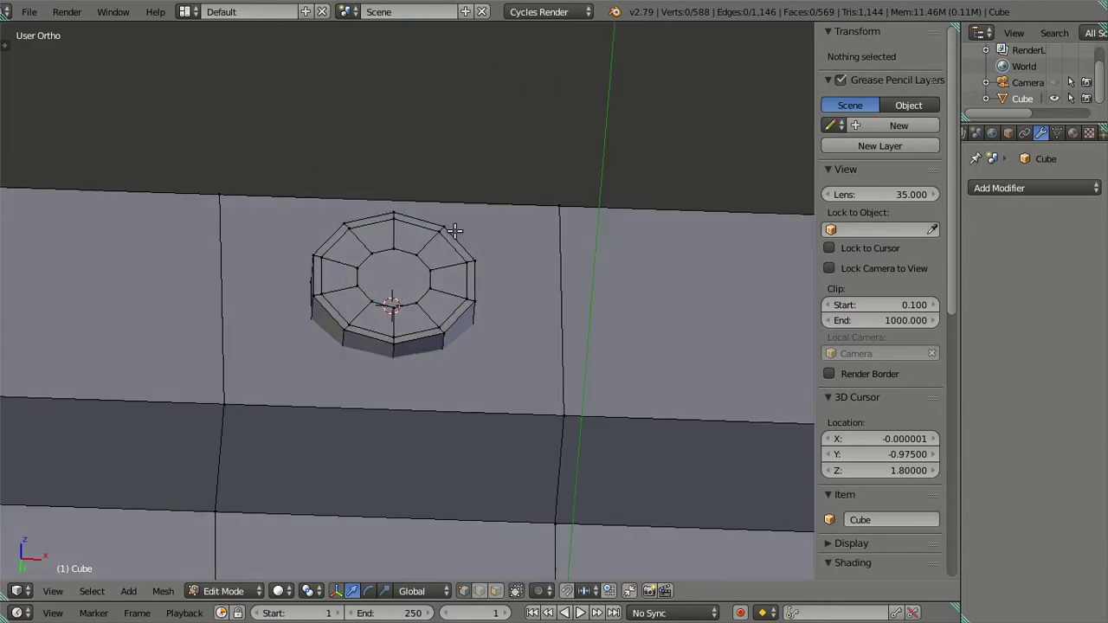
mouse_move(425, 264)
middle_down()
mouse_move(559, 367)
mouse_move(318, 363)
middle_up()
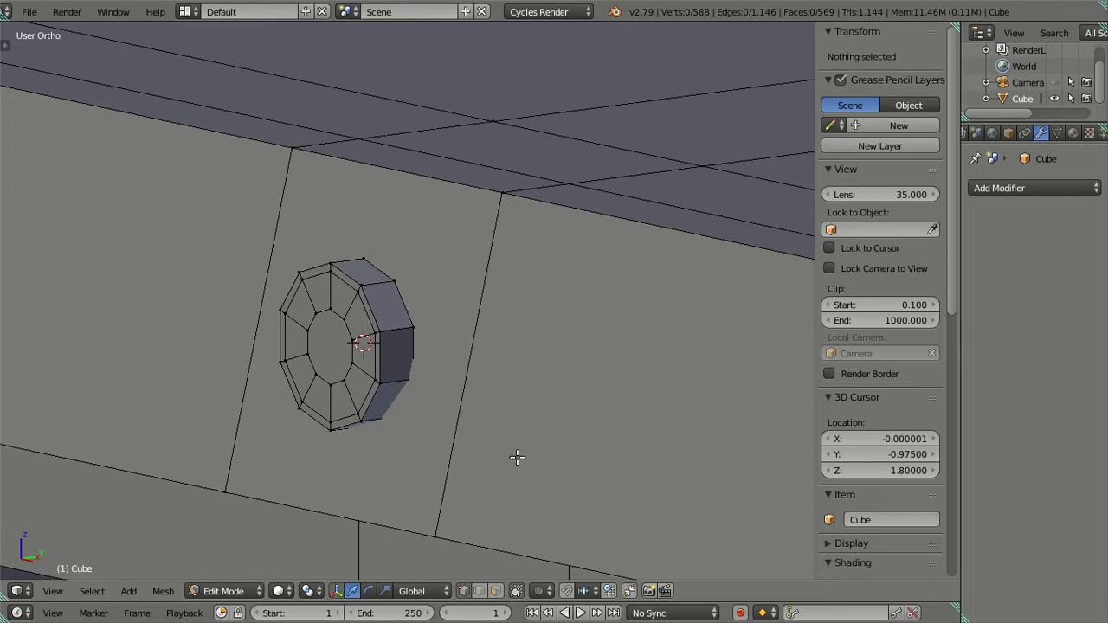
Extrude the ring of side faces around the handle base in place and enlarge it slightly
click(496, 591)
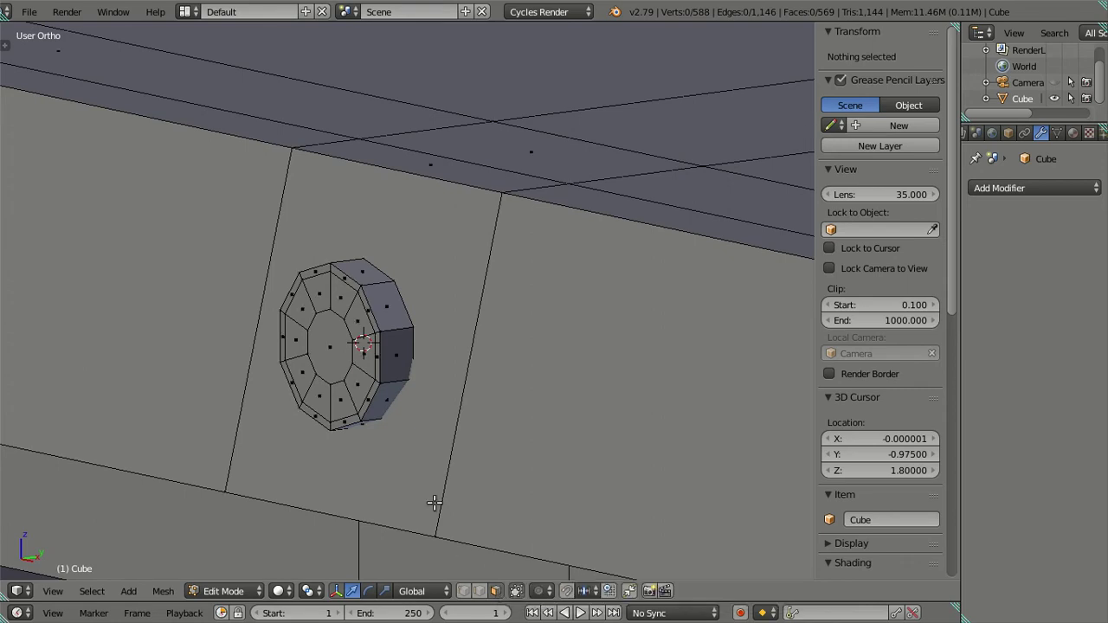
alt+right_click(380, 288)
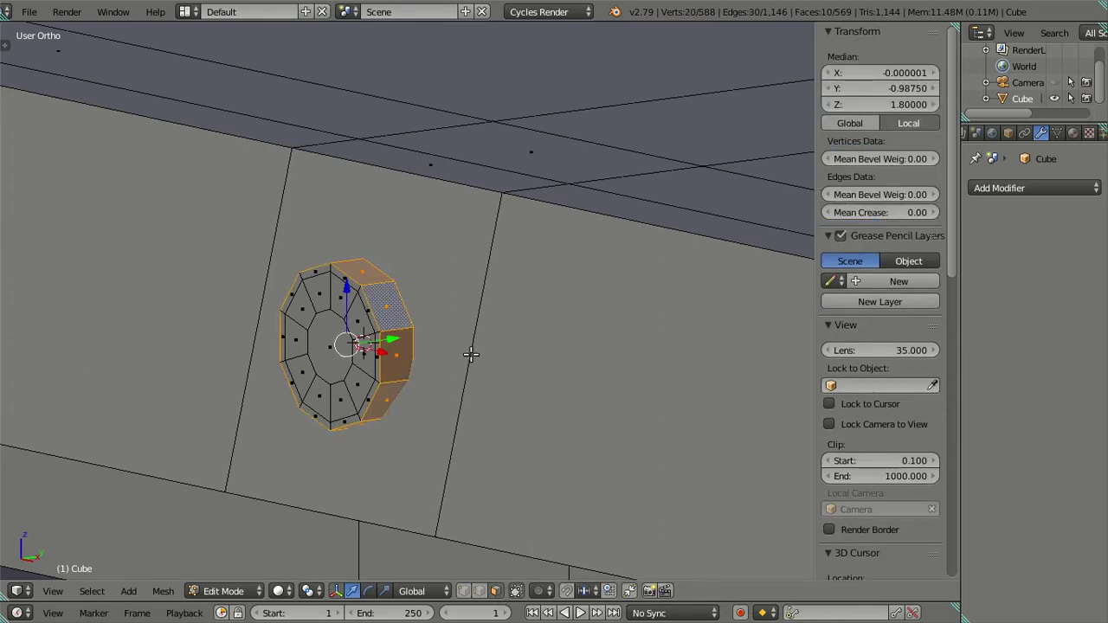
key(e)
right_click(541, 308)
key(s)
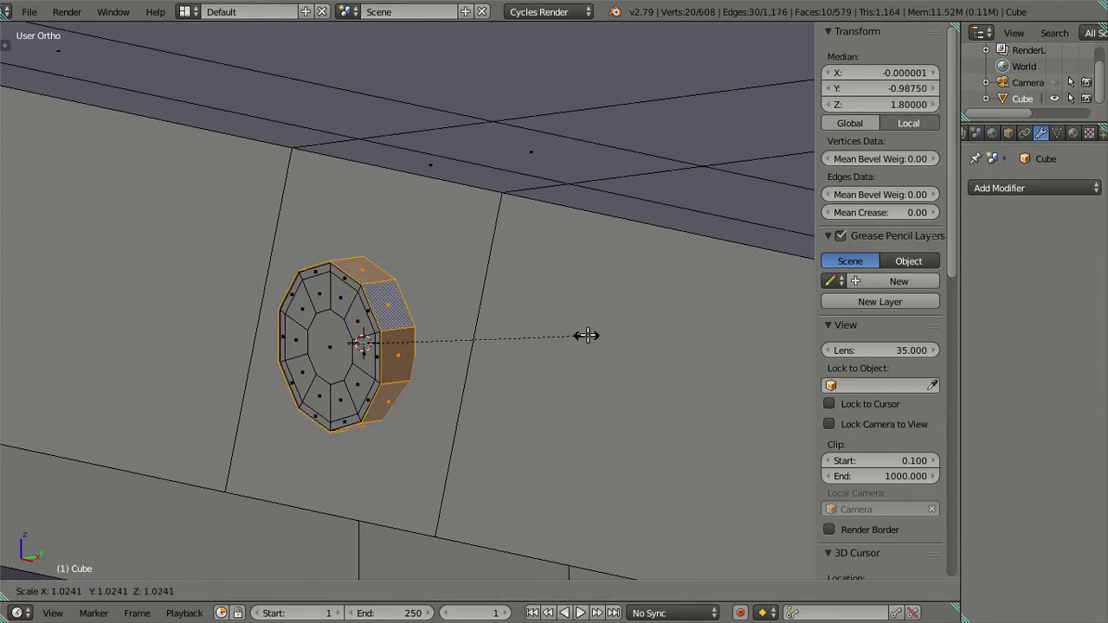
click(593, 336)
mouse_move(577, 352)
middle_down()
mouse_move(626, 329)
mouse_move(654, 336)
middle_up()
key(KP_1)
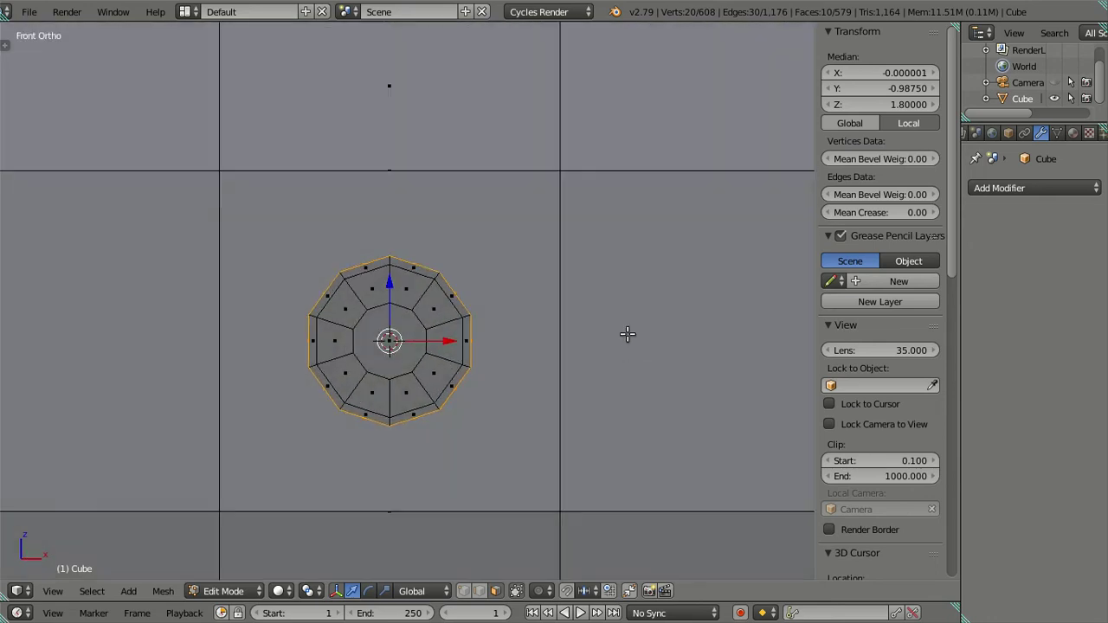
Stretch the extruded ring to 1.1 along X, leaving its height unchanged
key(s)
key(x)
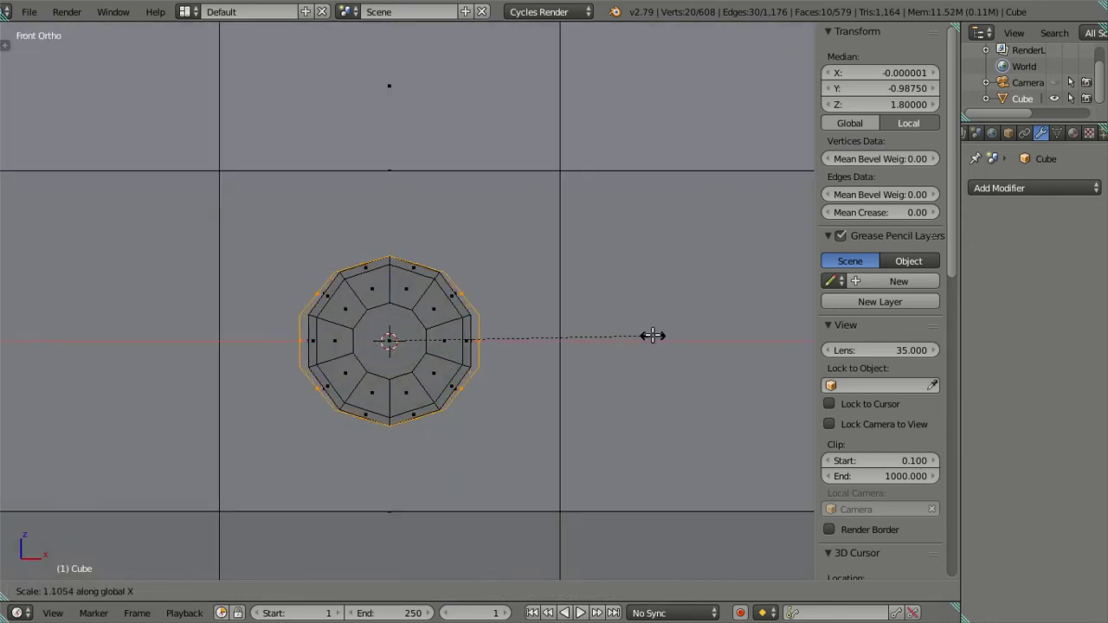
text(1)
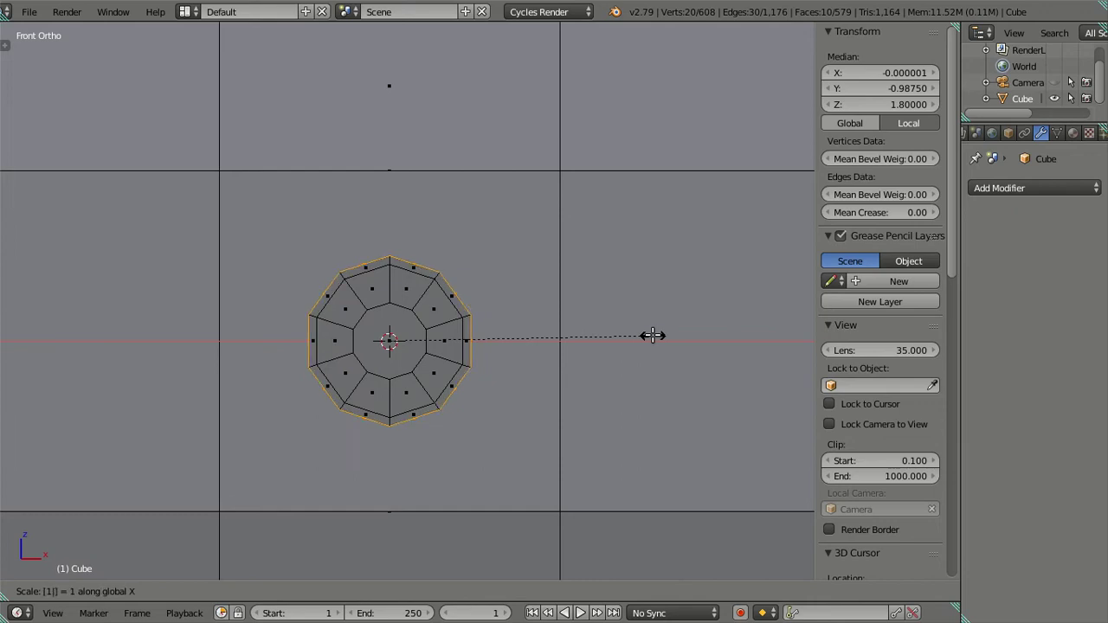
key(Return)
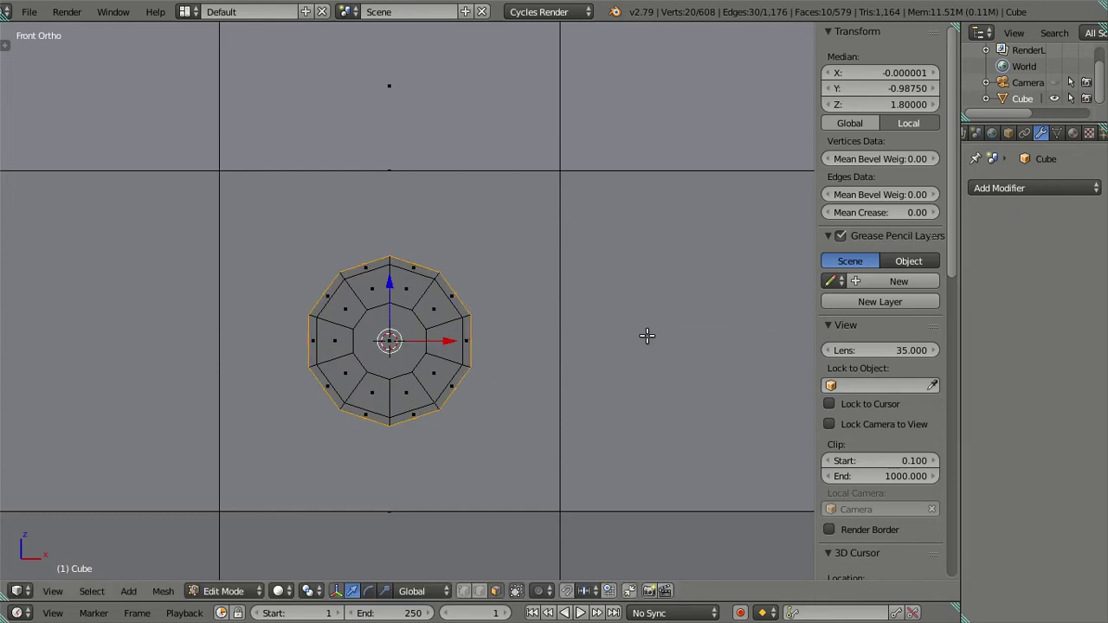
key(s)
key(x)
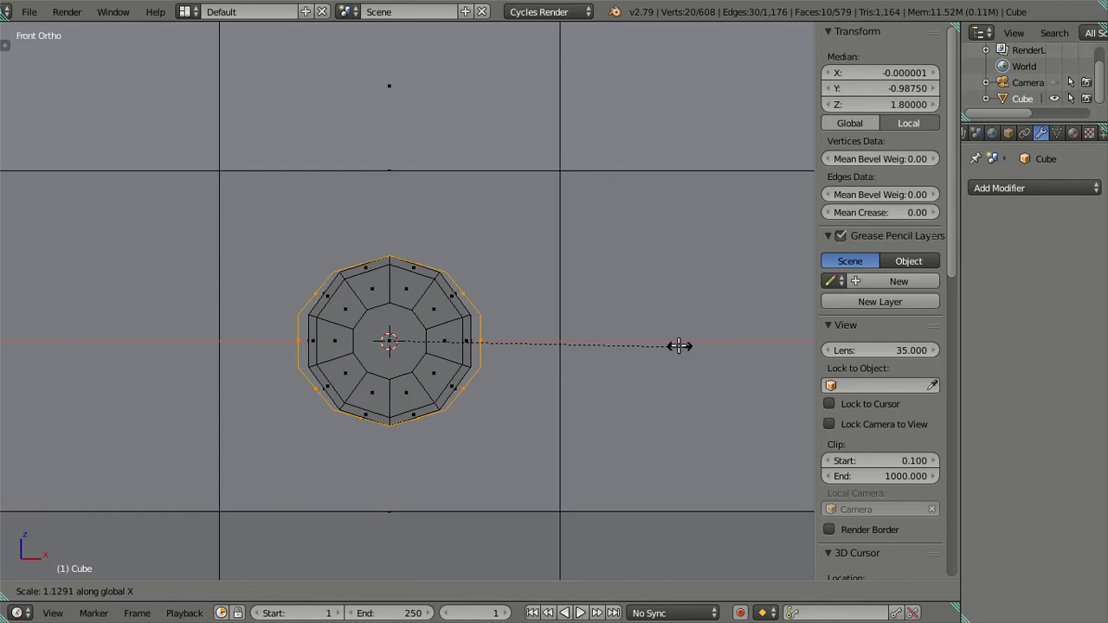
text(1.)
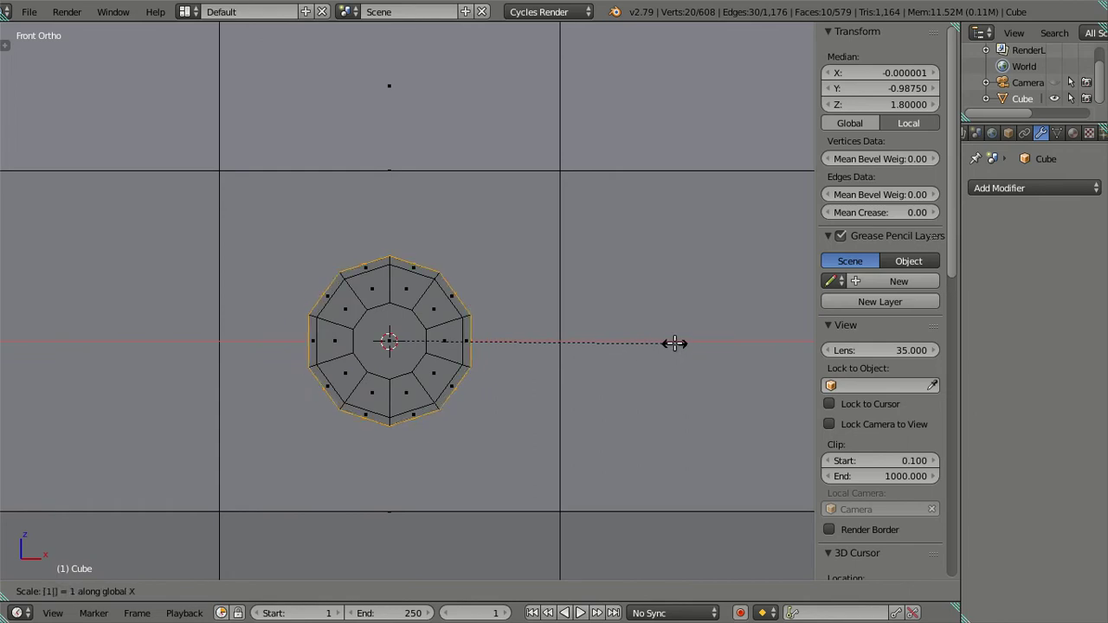
text(1)
key(Return)
key(s)
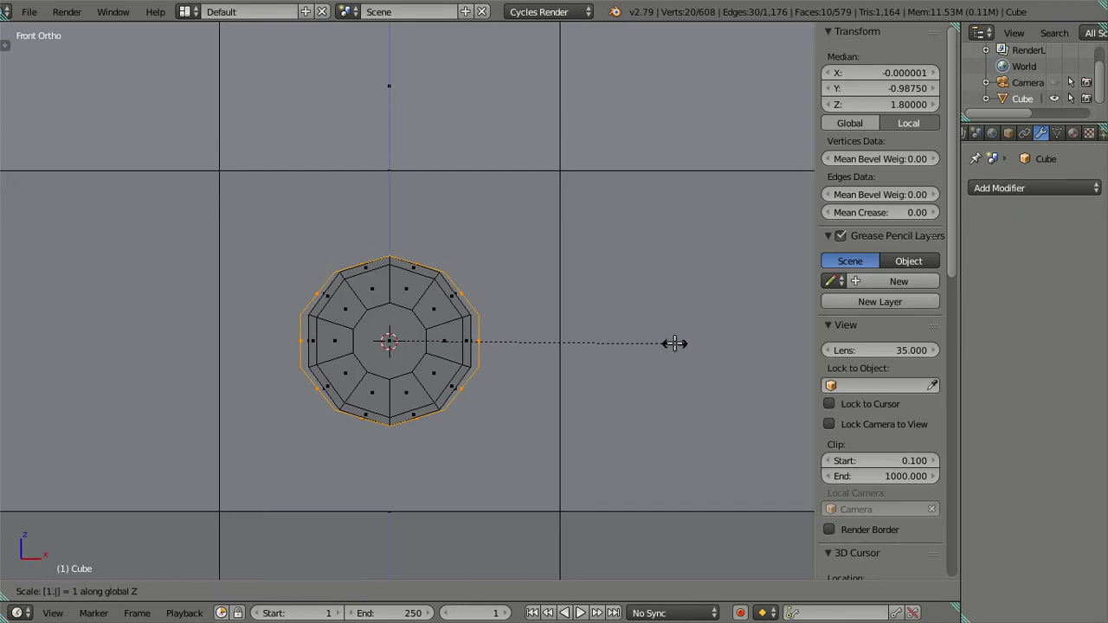
key(Return)
mouse_move(639, 344)
middle_down()
mouse_move(482, 344)
mouse_move(474, 364)
mouse_move(507, 398)
mouse_move(502, 366)
mouse_move(468, 349)
mouse_move(482, 354)
mouse_move(446, 516)
mouse_move(441, 372)
mouse_move(465, 400)
mouse_move(459, 361)
mouse_move(448, 366)
mouse_move(450, 376)
mouse_move(477, 349)
mouse_move(485, 374)
middle_up()
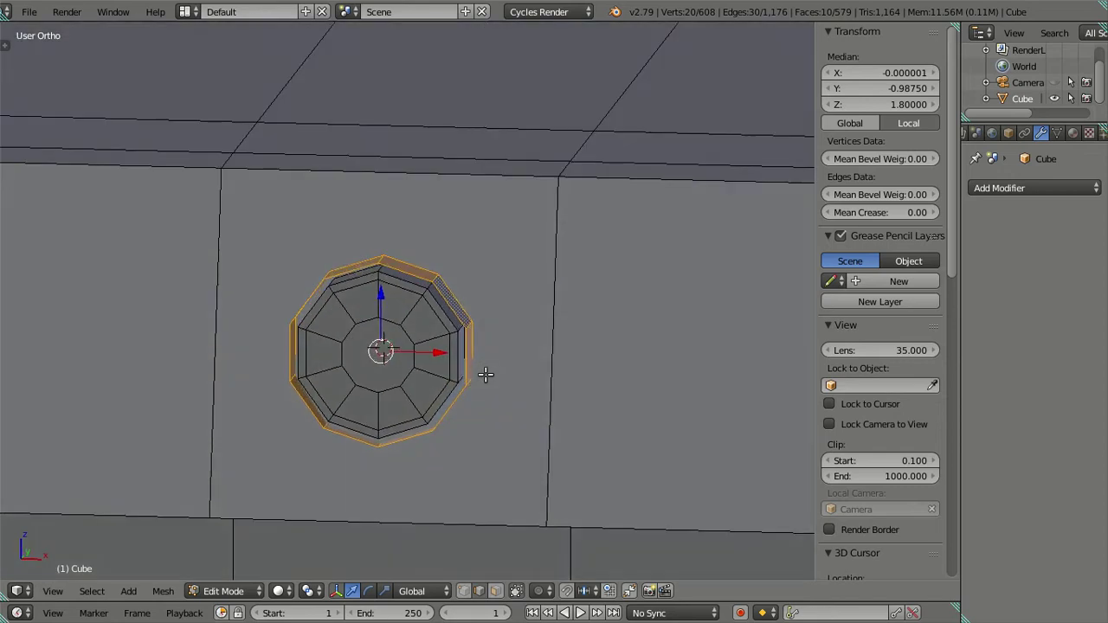
Zoom in on the handle ring and cut a new edge loop across it
scroll(439, 258, up, 2)
key(a)
scroll(422, 289, up, 1)
middle_drag(422, 288, 419, 270)
right_click(420, 270)
right_click(321, 262)
mouse_move(356, 294)
middle_down()
mouse_move(415, 332)
mouse_move(421, 379)
mouse_move(404, 339)
mouse_move(413, 332)
mouse_move(402, 336)
mouse_move(408, 367)
mouse_move(381, 334)
mouse_move(401, 339)
mouse_move(415, 366)
mouse_move(430, 344)
mouse_move(488, 401)
middle_up()
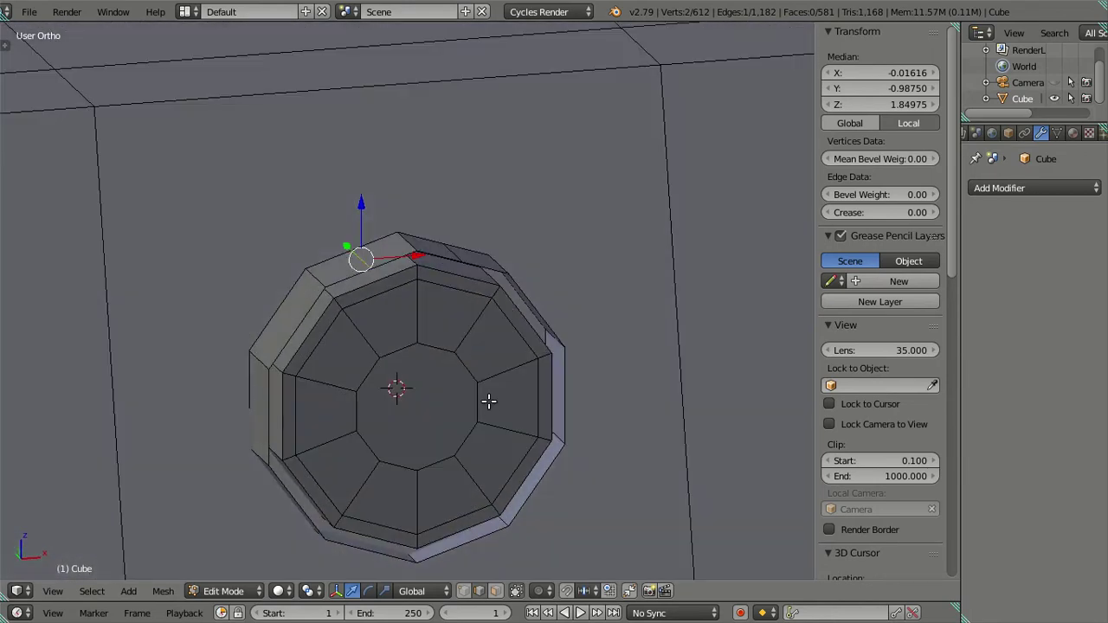
key(a)
middle_drag(465, 445, 444, 323)
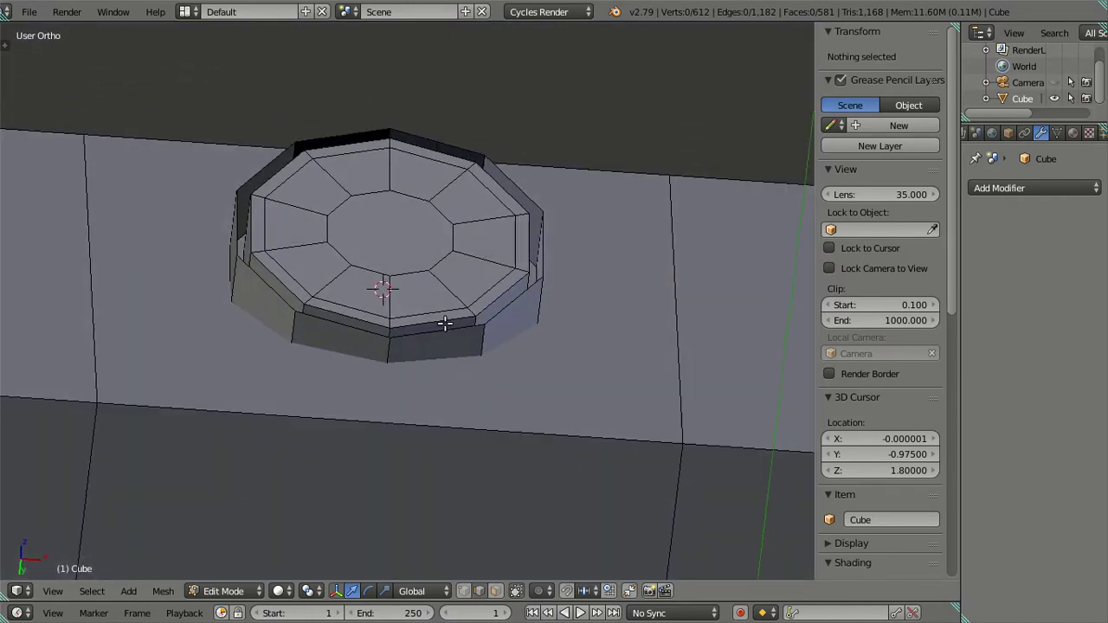
right_click(364, 331)
key(ctrl+r)
click(441, 342)
key(a)
mouse_move(433, 354)
middle_down()
mouse_move(396, 379)
mouse_move(362, 458)
mouse_move(404, 477)
mouse_move(293, 468)
mouse_move(384, 470)
middle_up()
Switch to wireframe and hide the ring's inner cap faces
key(z)
key(z)
right_click(383, 387)
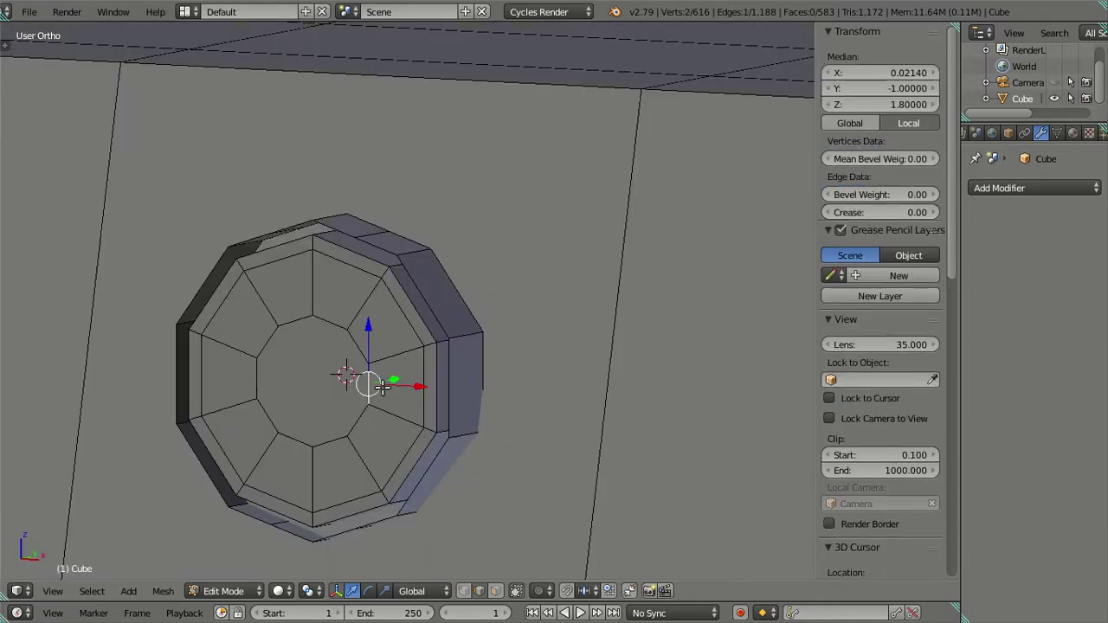
key(l)
key(h)
mouse_move(482, 413)
middle_down()
mouse_move(457, 407)
mouse_move(458, 386)
middle_up()
right_click(378, 262)
mouse_move(378, 263)
middle_down()
mouse_move(451, 365)
mouse_move(398, 290)
middle_up()
Move the ring's right-side edges to Median X 0.01616
key(a)
right_click(394, 293)
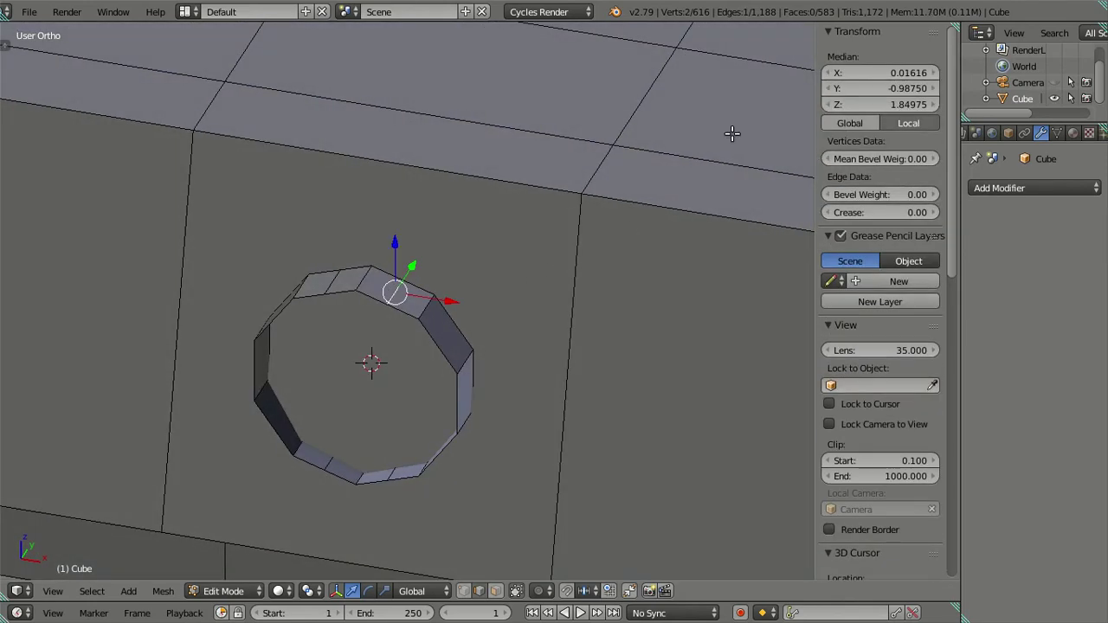
click(875, 73)
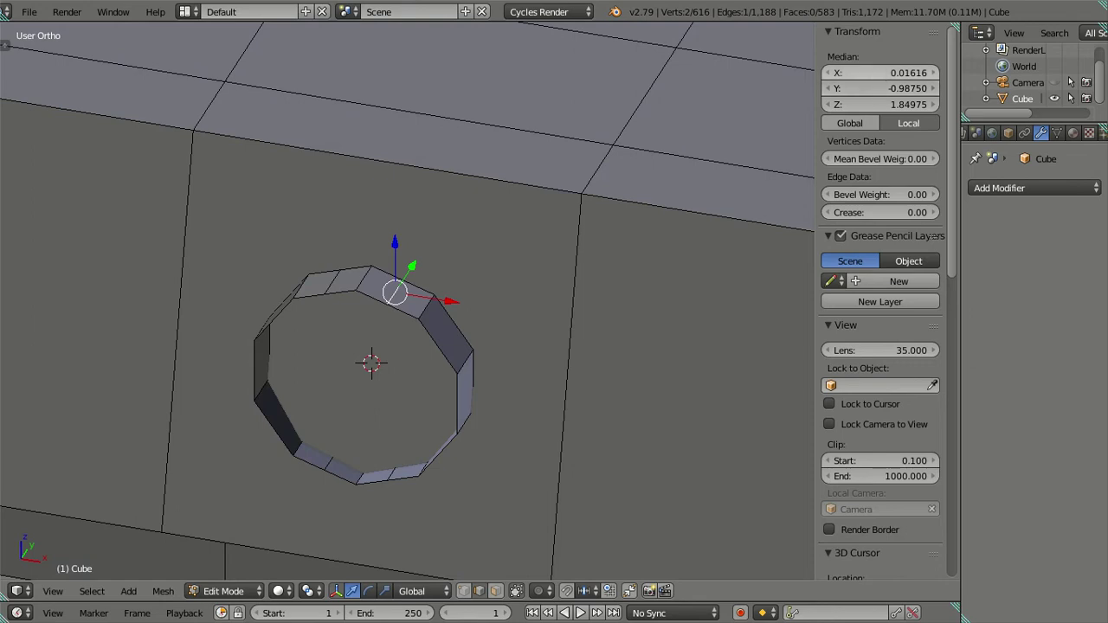
right_click(694, 195)
right_click(695, 192)
shift+click(465, 367)
shift+click(459, 407)
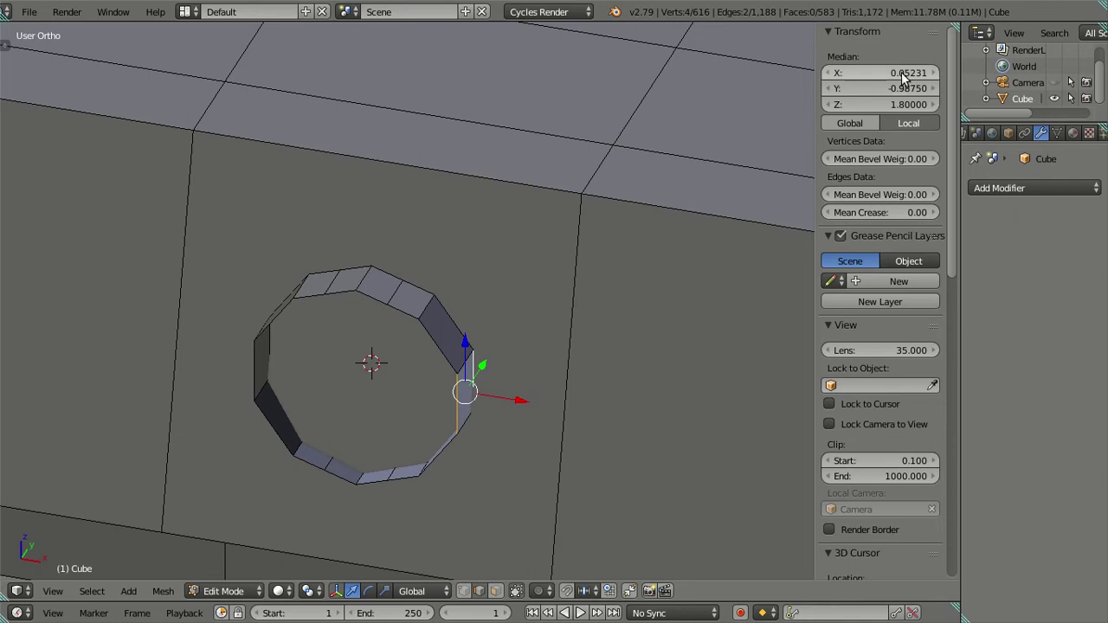
text(0.01616)
key(a)
middle_drag(481, 321, 462, 309)
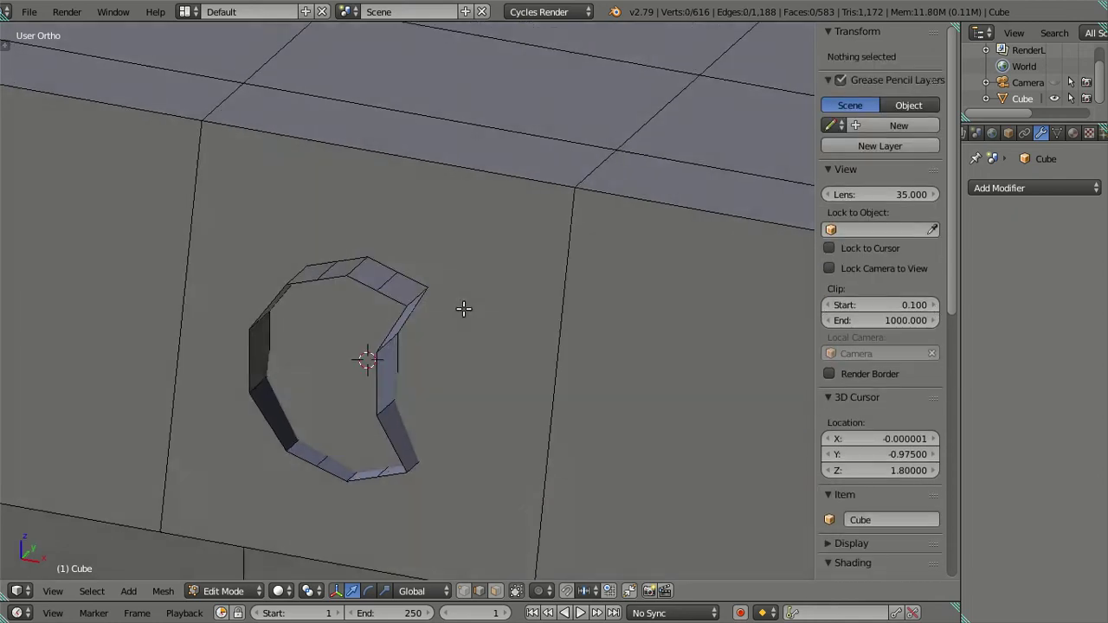
right_click(410, 294)
shift+right_click(414, 466)
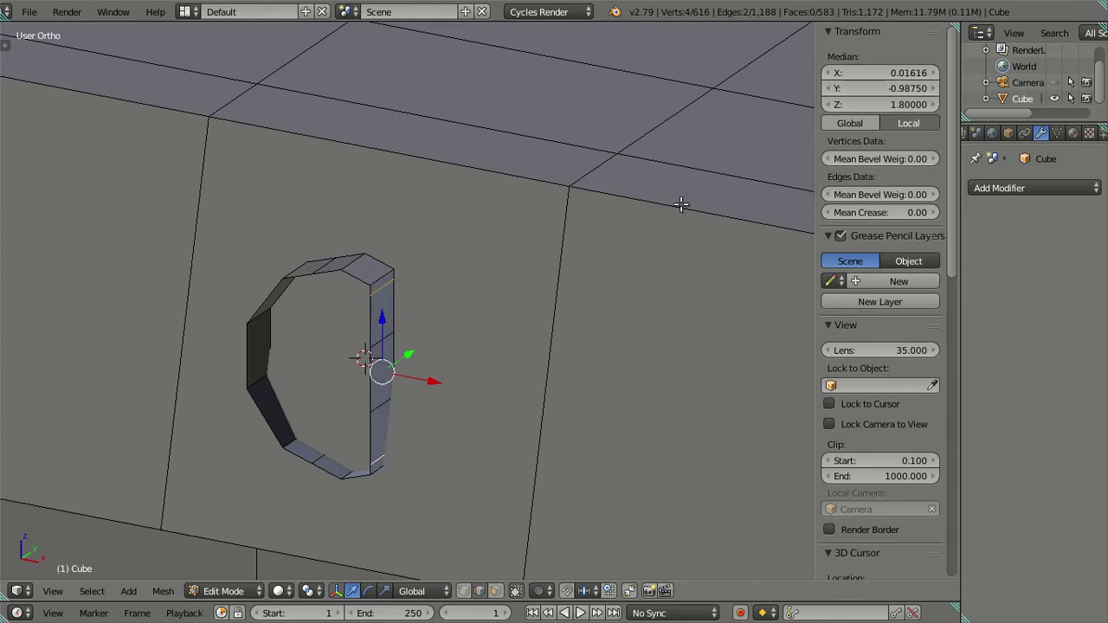
key(a)
Move the ring's left-side edges to Median X -0.01616, then inspect the slot in Object Mode
middle_drag(507, 321, 585, 335)
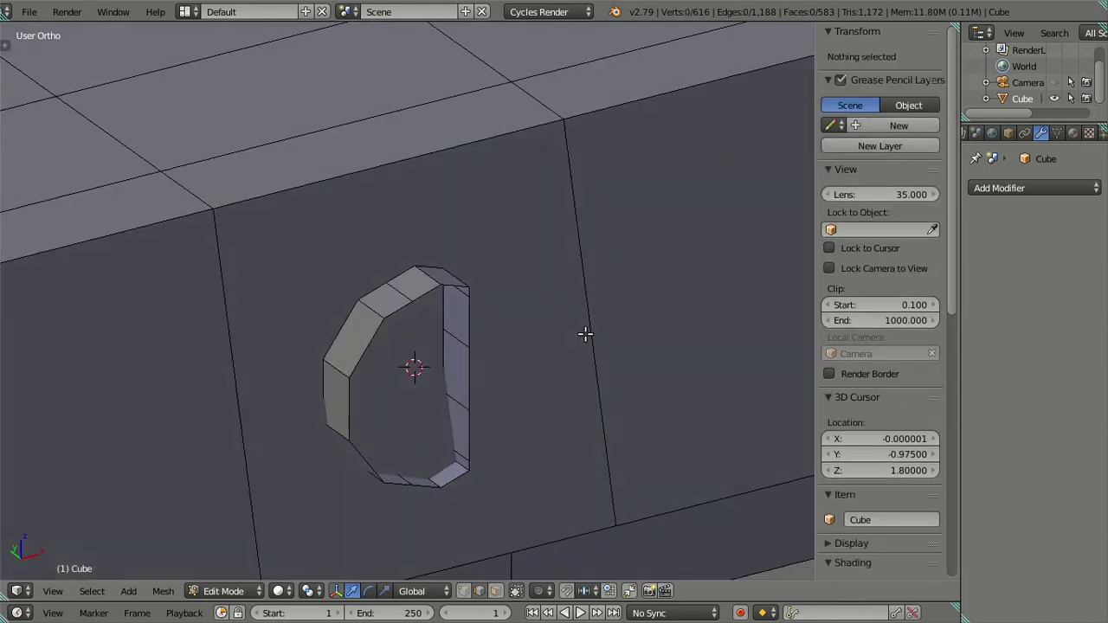
right_click(373, 319)
click(872, 72)
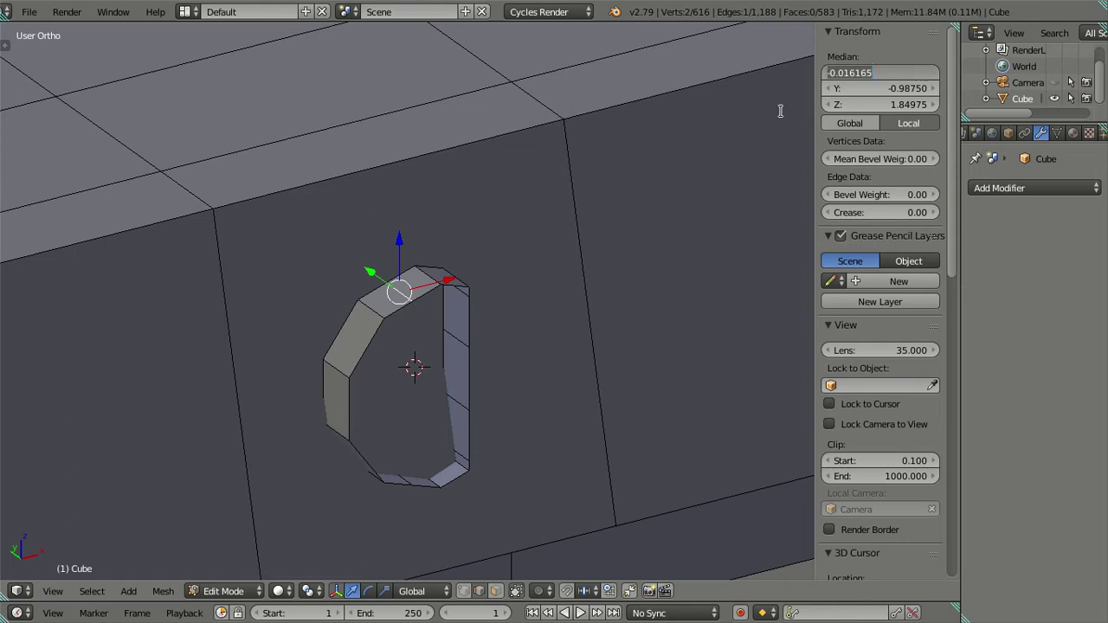
key(Return)
right_click(340, 390)
shift+right_click(339, 370)
key(ctrl+v)
key(a)
right_click(368, 310)
shift+right_click(380, 475)
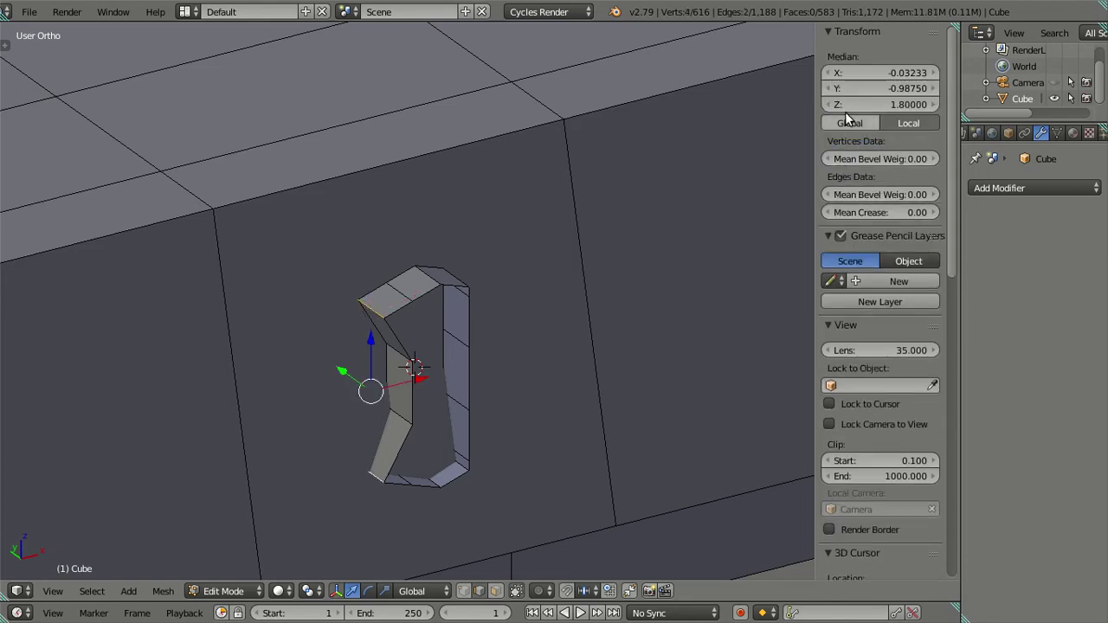
key(ctrl+v)
key(a)
mouse_move(566, 312)
middle_down()
mouse_move(502, 347)
mouse_move(437, 334)
mouse_move(425, 425)
mouse_move(413, 373)
mouse_move(388, 389)
mouse_move(356, 362)
middle_up()
key(Tab)
key(Tab)
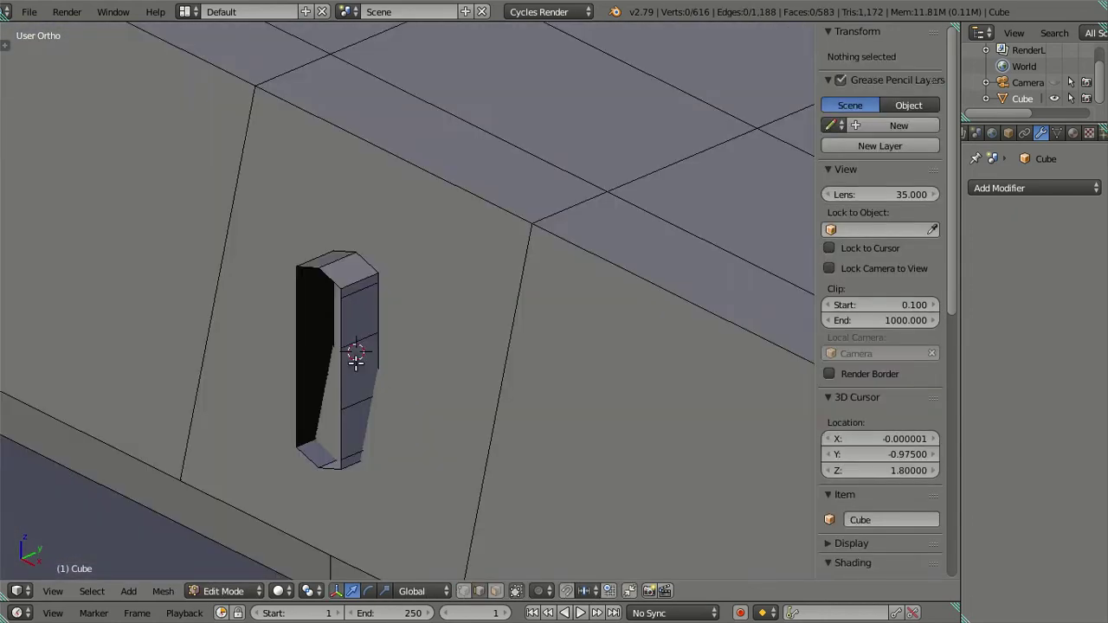
Pull the slot's rim edge loop outward along Y to -1.02
alt+right_click(340, 329)
middle_drag(539, 378, 444, 374)
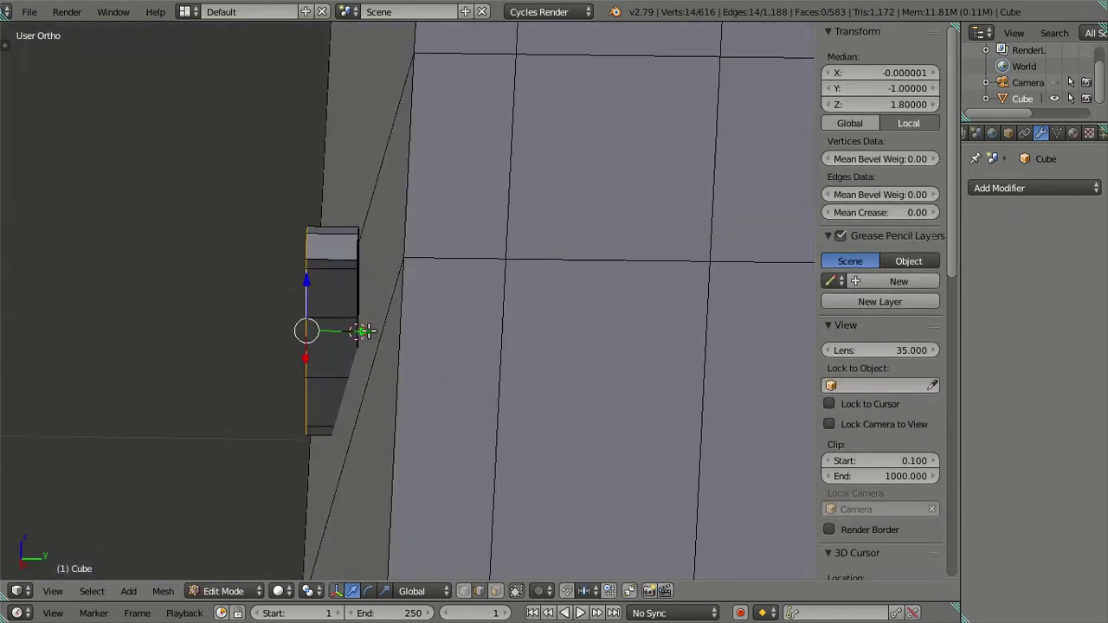
drag(356, 332, 310, 327)
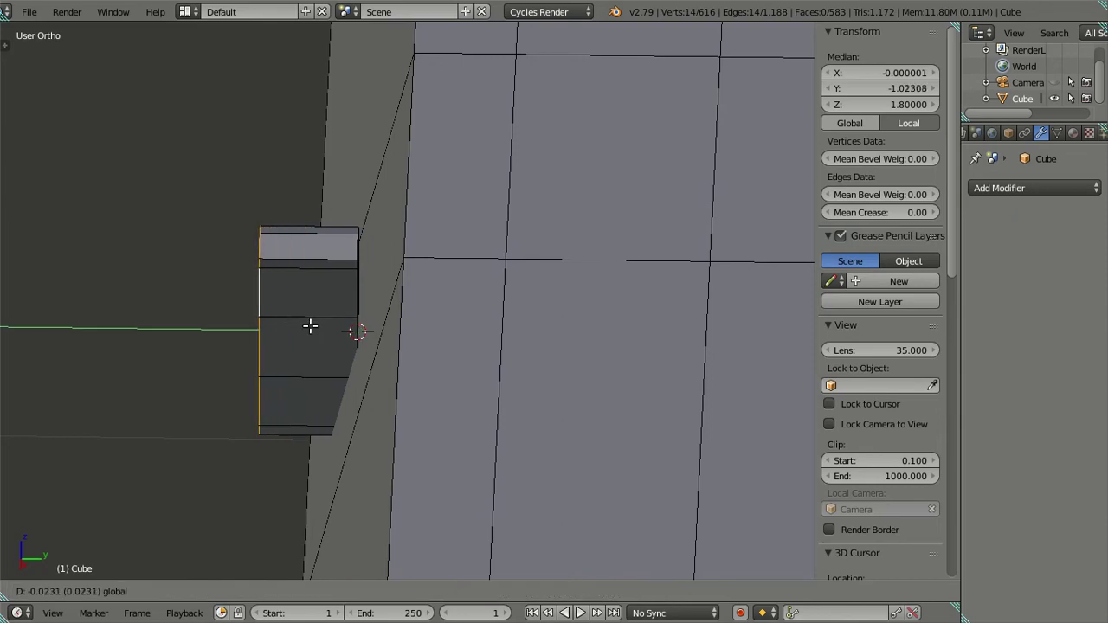
drag(310, 326, 310, 326)
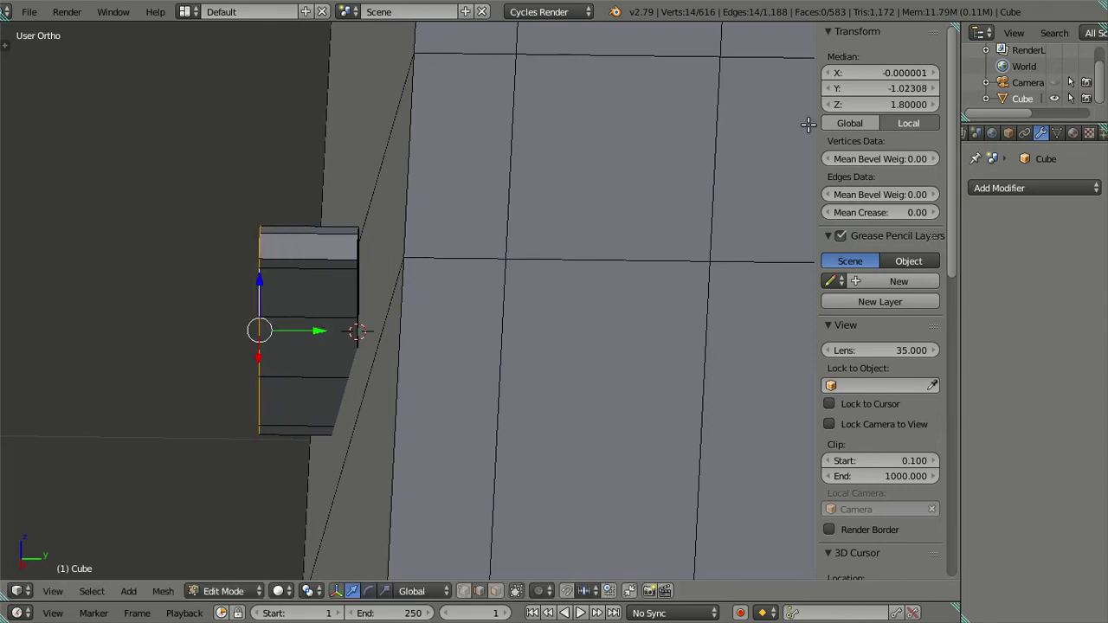
click(903, 87)
text(-1.02)
text(000)
key(Return)
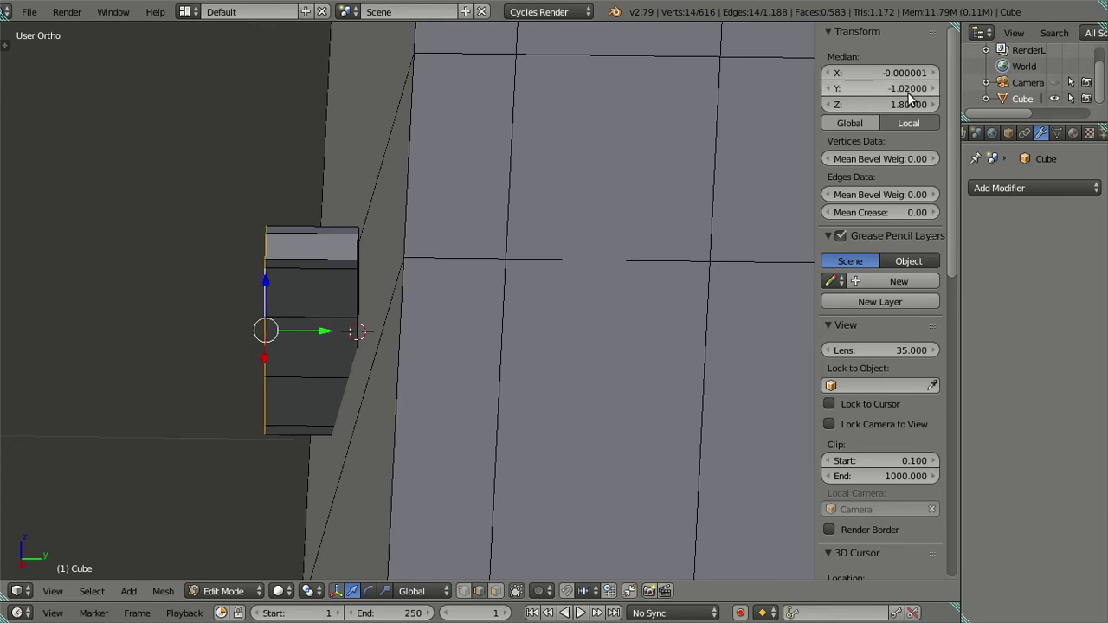
Fill the handle's upper front faces between opposite vertical edges of the slot
key(Tab)
mouse_move(562, 308)
middle_down()
mouse_move(497, 302)
mouse_move(589, 255)
mouse_move(760, 280)
mouse_move(317, 302)
mouse_move(349, 331)
mouse_move(292, 339)
mouse_move(406, 340)
middle_up()
key(Tab)
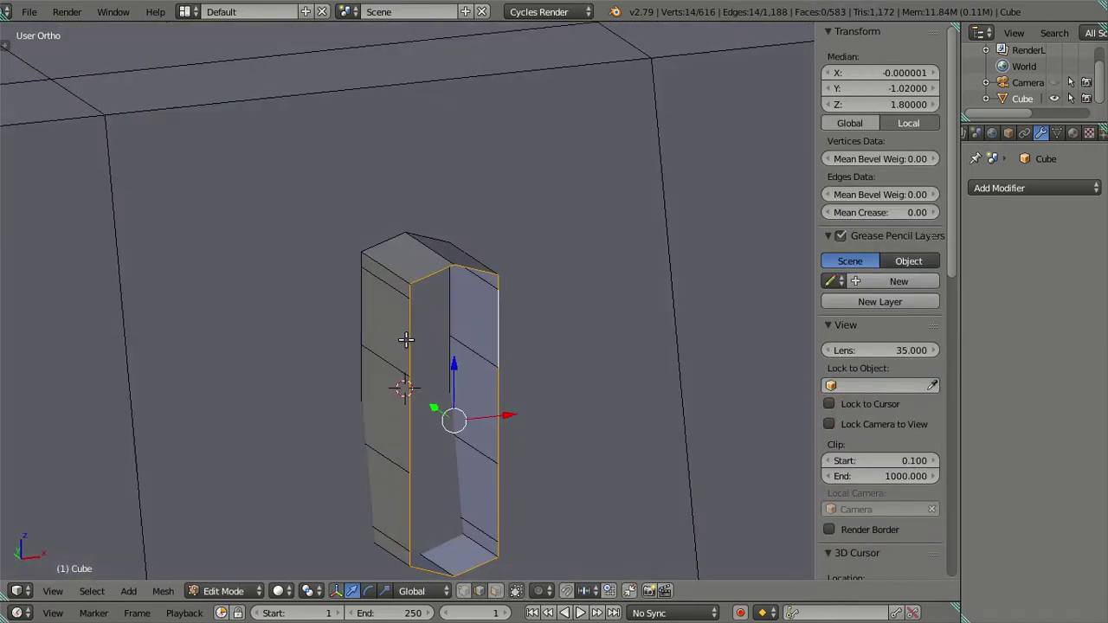
middle_drag(585, 284, 542, 256)
scroll(501, 297, down, 3)
mouse_move(459, 346)
middle_down()
mouse_move(532, 329)
mouse_move(470, 342)
mouse_move(371, 334)
middle_up()
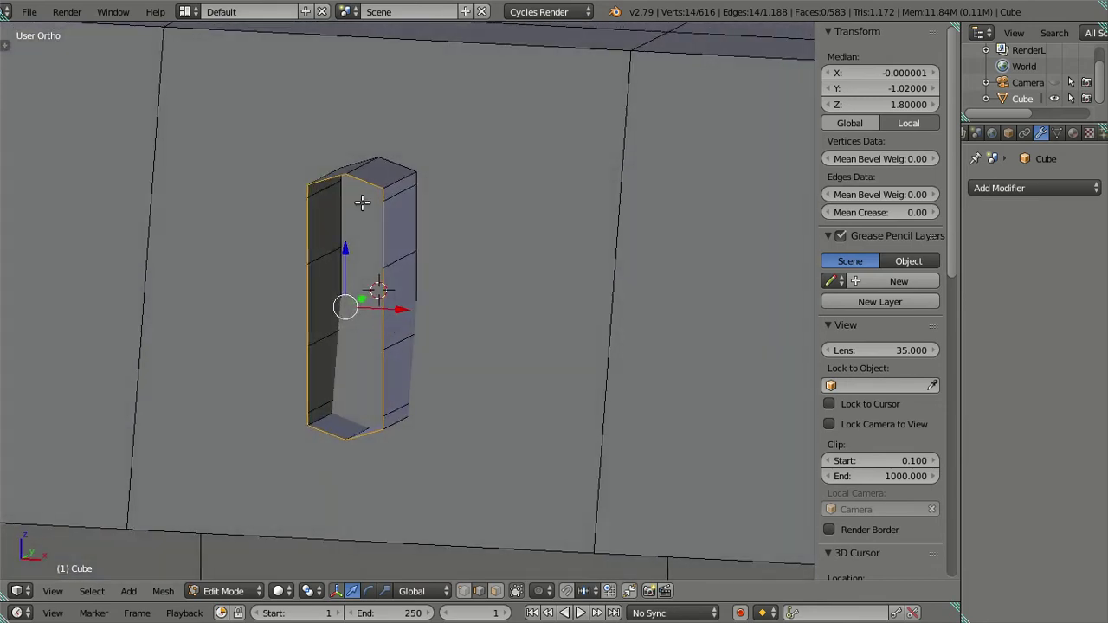
right_click(385, 229)
shift+right_click(309, 227)
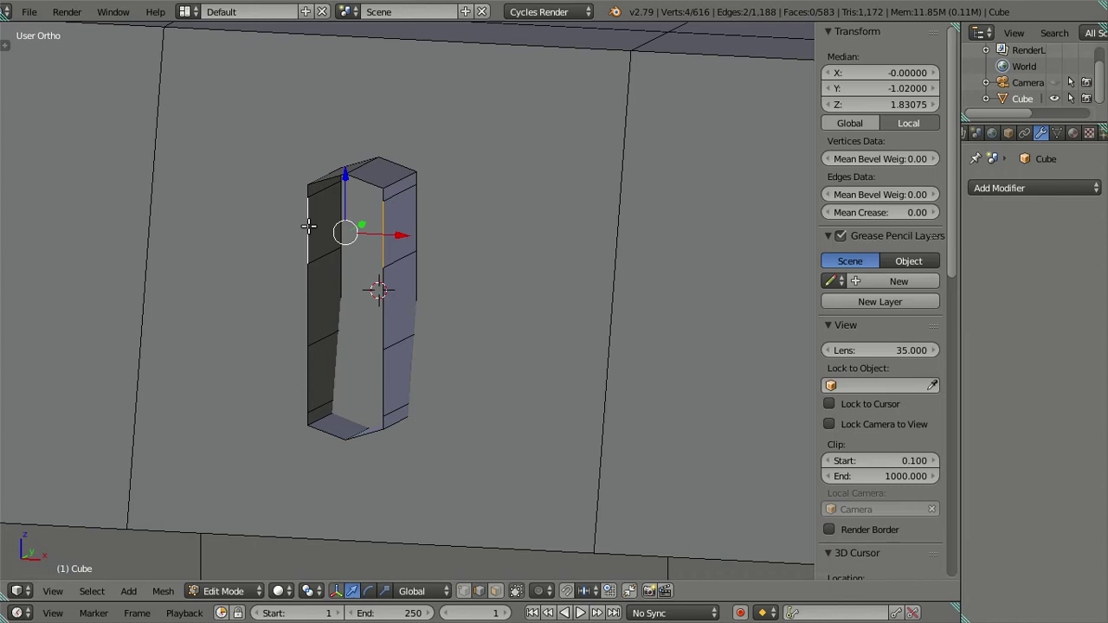
key(f)
right_click(383, 314)
shift+right_click(310, 305)
key(f)
Fill the lowest front face of the handle
right_click(374, 381)
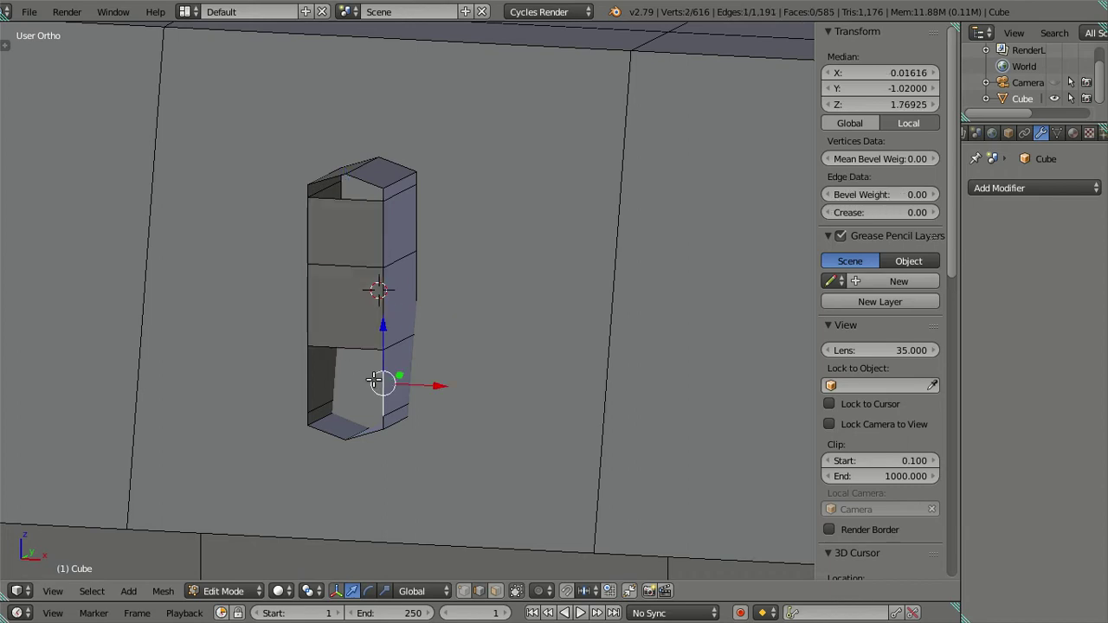
alt+right_click(311, 365)
right_click(387, 385)
shift+right_click(337, 347)
shift+right_click(308, 370)
key(f)
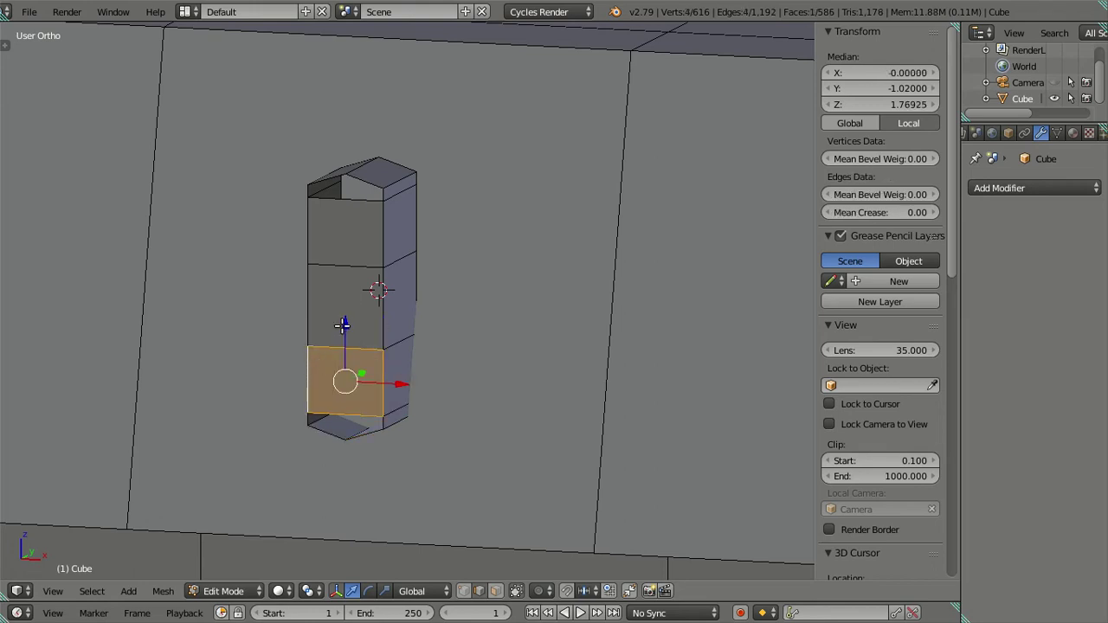
Add a centred vertical loop cut down the handle's front faces
key(ctrl+r)
click(352, 341)
right_click(352, 339)
key(a)
mouse_move(364, 248)
middle_down()
mouse_move(367, 217)
mouse_move(392, 204)
mouse_move(392, 245)
middle_up()
Cap the top of the handle with a filled face
right_click(394, 186)
shift+right_click(395, 186)
shift+right_click(319, 241)
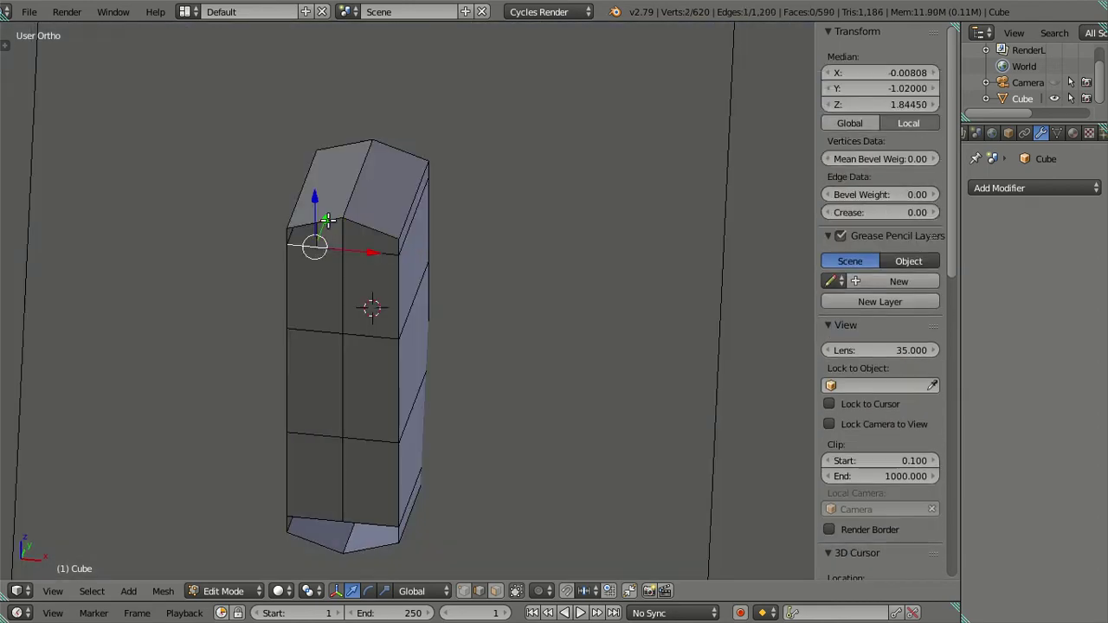
middle_drag(316, 240, 422, 263)
key(f)
Fill the handle's bottom faces from below to close it
middle_drag(448, 322, 450, 219)
right_click(417, 409)
shift+right_click(414, 378)
key(f)
middle_drag(414, 378, 463, 408)
right_click(378, 383)
shift+right_click(361, 370)
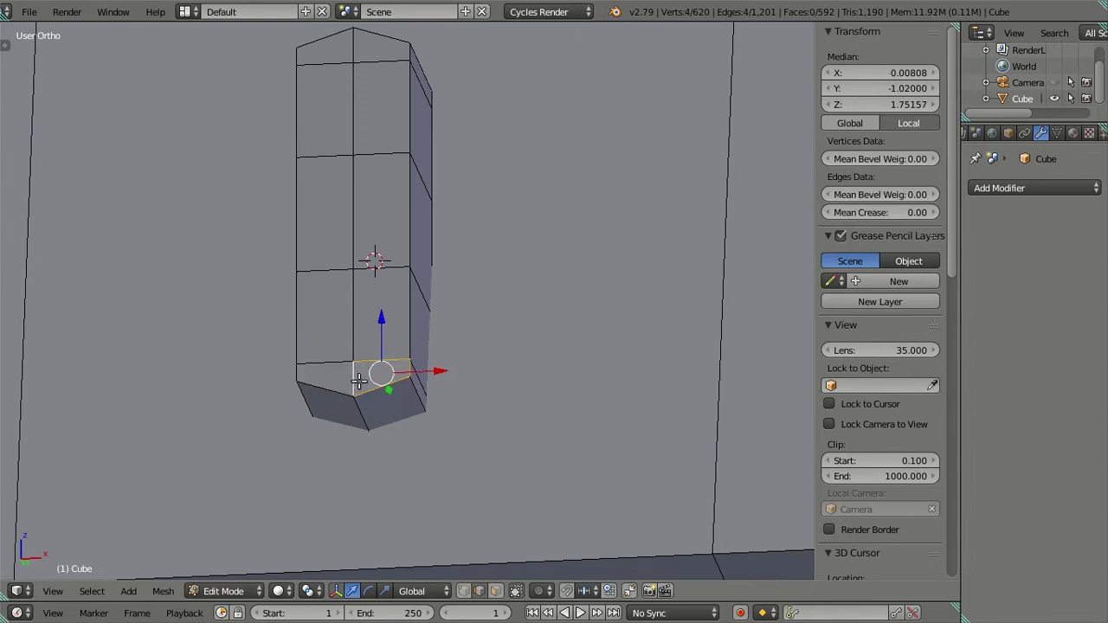
key(f)
key(a)
scroll(402, 335, down, 3)
Try a Bevel modifier on the cabinet, then remove it
key(Tab)
mouse_move(400, 302)
middle_down()
mouse_move(426, 335)
mouse_move(555, 395)
mouse_move(503, 430)
middle_up()
click(1017, 187)
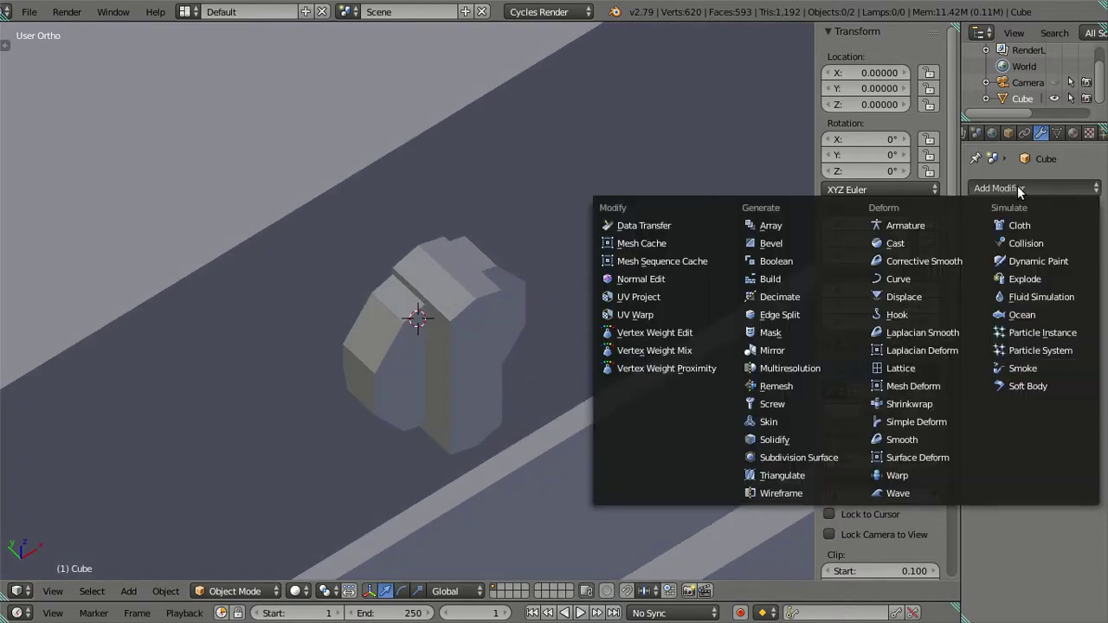
click(814, 246)
mouse_move(653, 328)
middle_down()
mouse_move(532, 321)
mouse_move(606, 320)
middle_up()
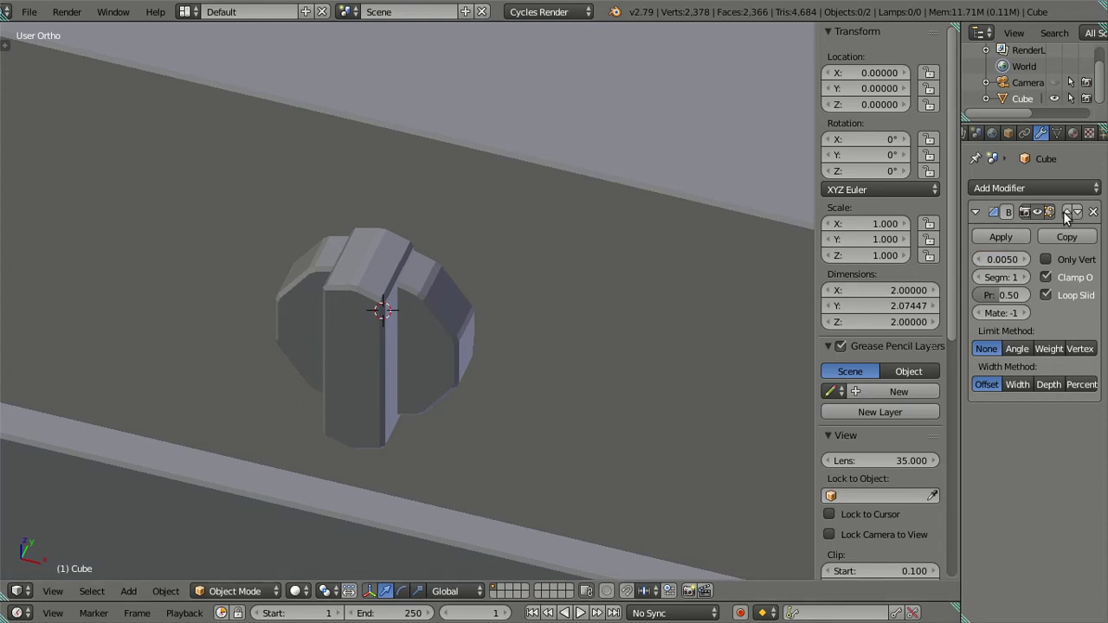
click(1093, 215)
Try a Subdivision Surface modifier on the cabinet, then remove it
middle_drag(466, 334, 367, 265)
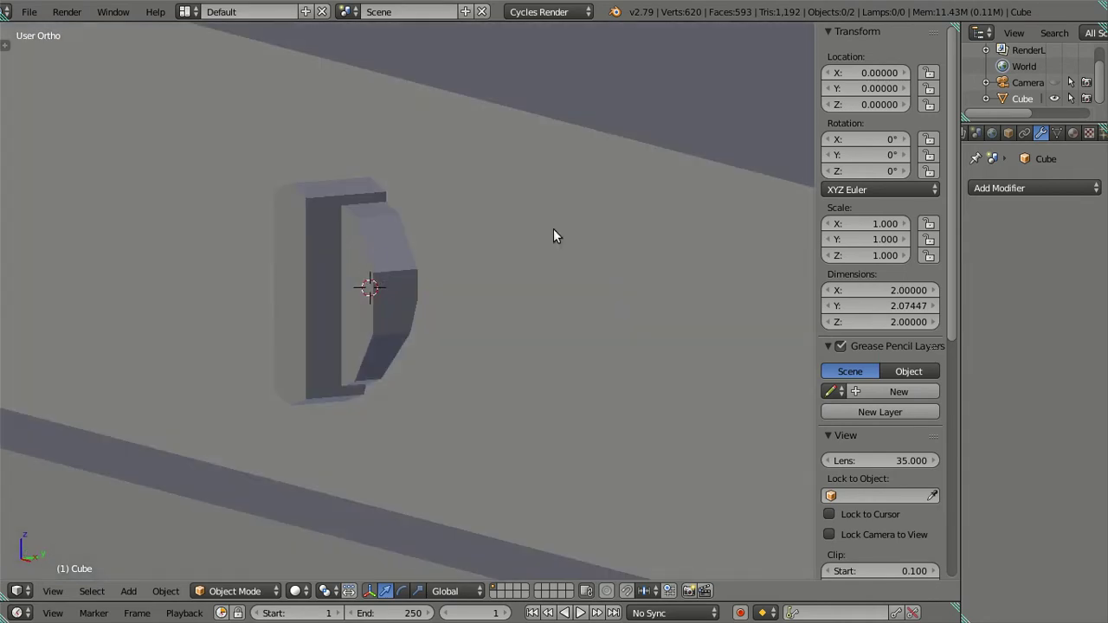
click(993, 189)
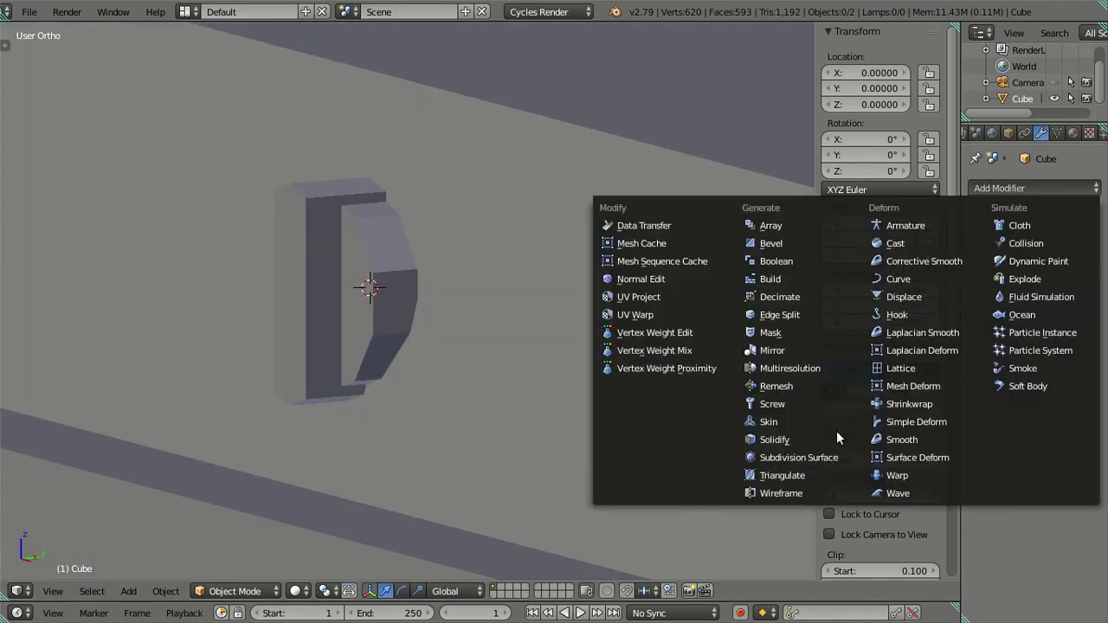
click(790, 460)
mouse_move(390, 356)
middle_down()
mouse_move(525, 382)
mouse_move(614, 355)
middle_up()
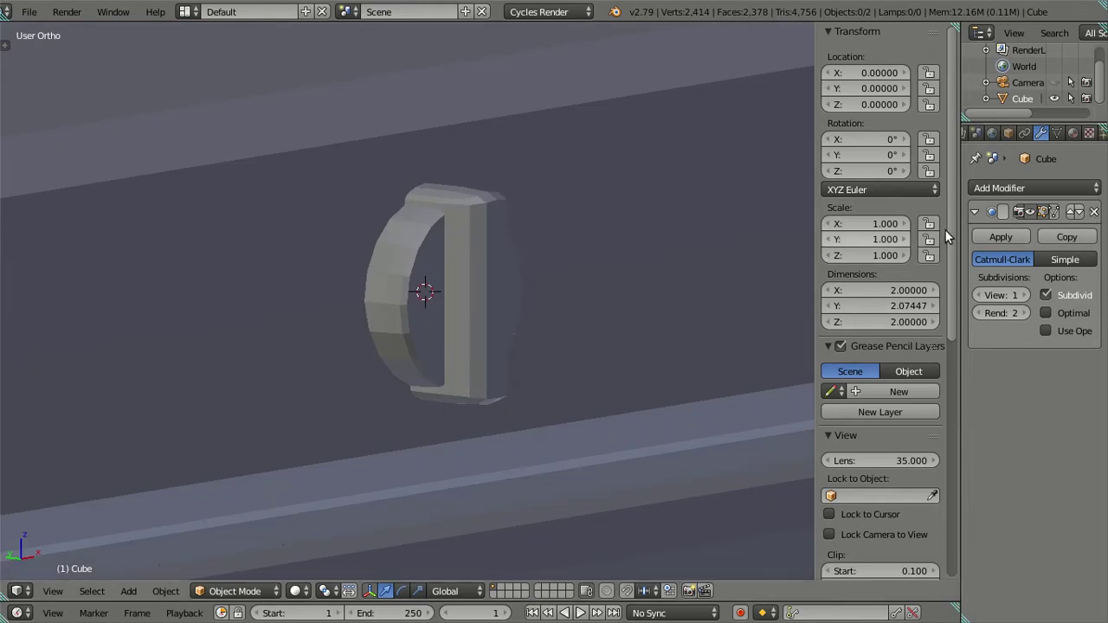
click(1093, 214)
In Edit Mode, select the top and bottom vertices of the handle's centre edge
key(Tab)
mouse_move(421, 257)
middle_down()
mouse_move(366, 259)
mouse_move(398, 188)
mouse_move(447, 203)
mouse_move(405, 192)
mouse_move(381, 137)
middle_up()
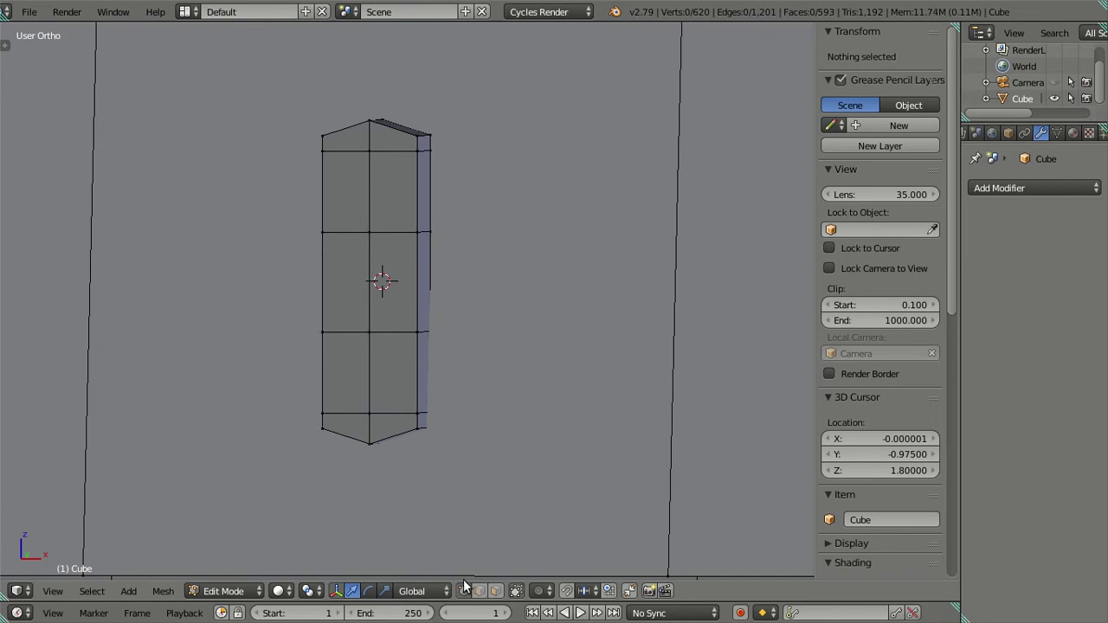
right_click(368, 412)
shift+right_click(365, 162)
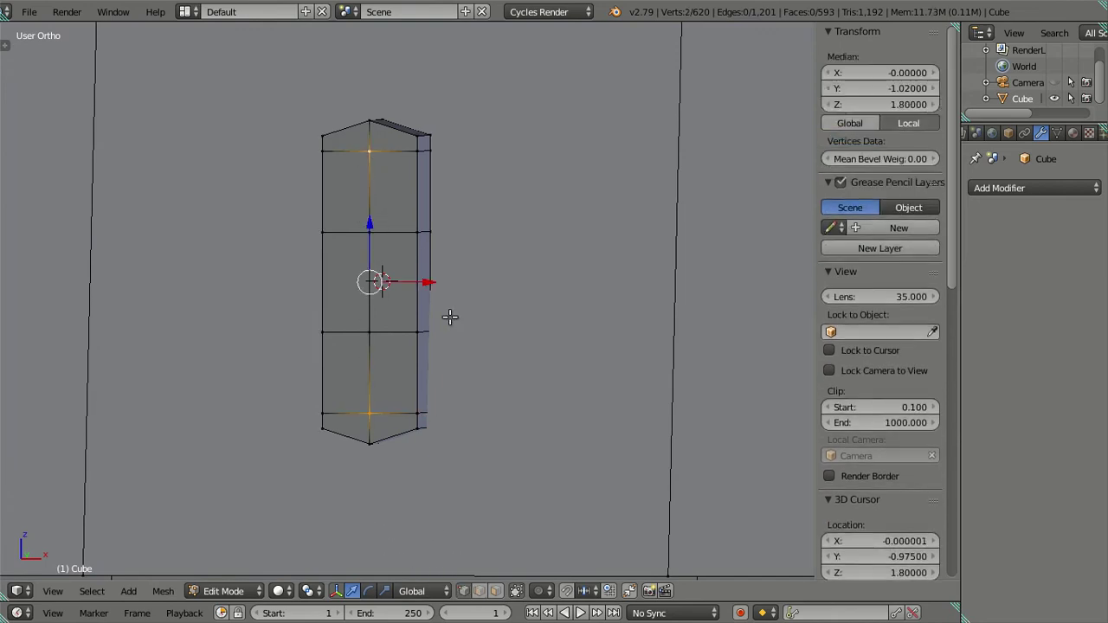
Scale the two centre-edge tip vertices along Z
key(s)
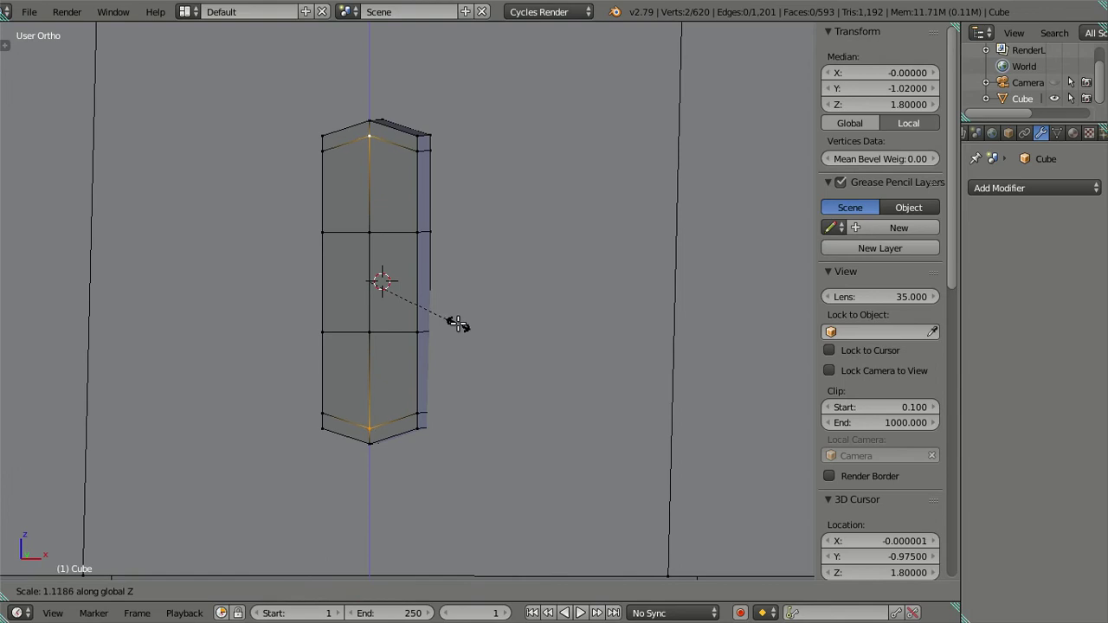
click(457, 324)
key(Tab)
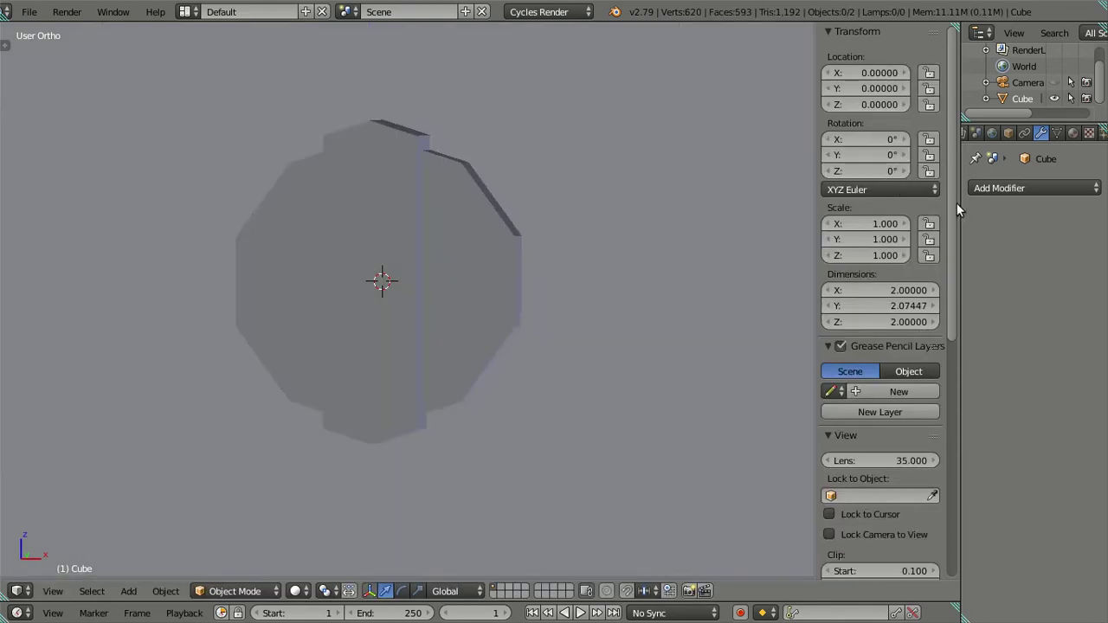
Add a Subdivision Surface modifier to the cabinet to smooth the handle
click(1031, 188)
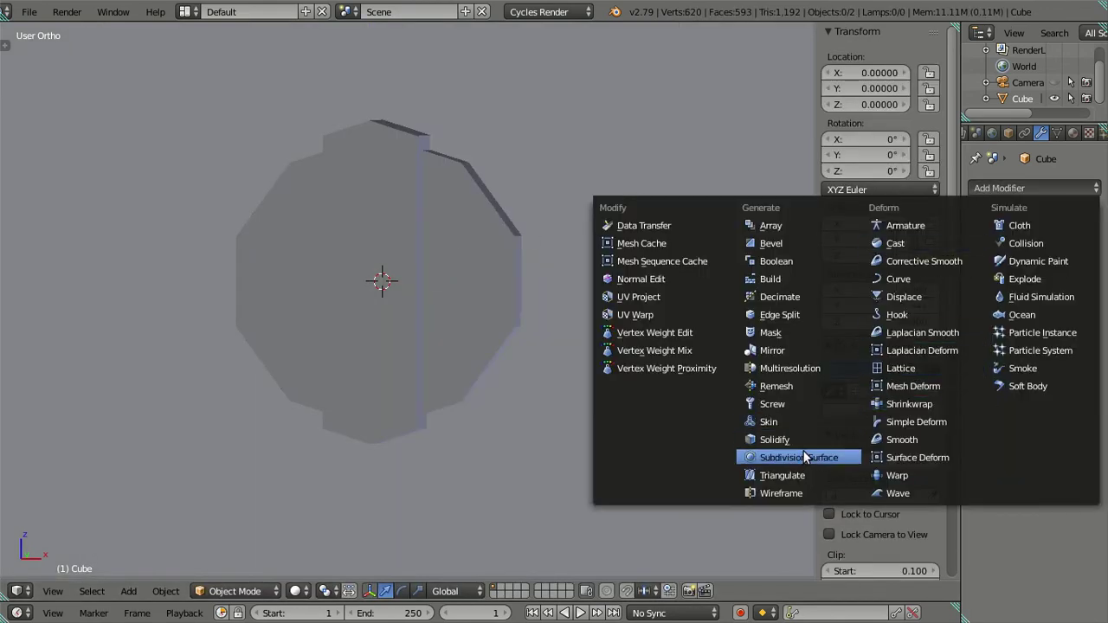
click(805, 457)
mouse_move(425, 290)
middle_down()
mouse_move(561, 344)
mouse_move(535, 309)
mouse_move(232, 294)
middle_up()
Try adding five edge loops on the handle, then undo them
key(Tab)
key(ctrl+r)
scroll(293, 244, up, 2)
scroll(293, 244, up, 2)
click(292, 244)
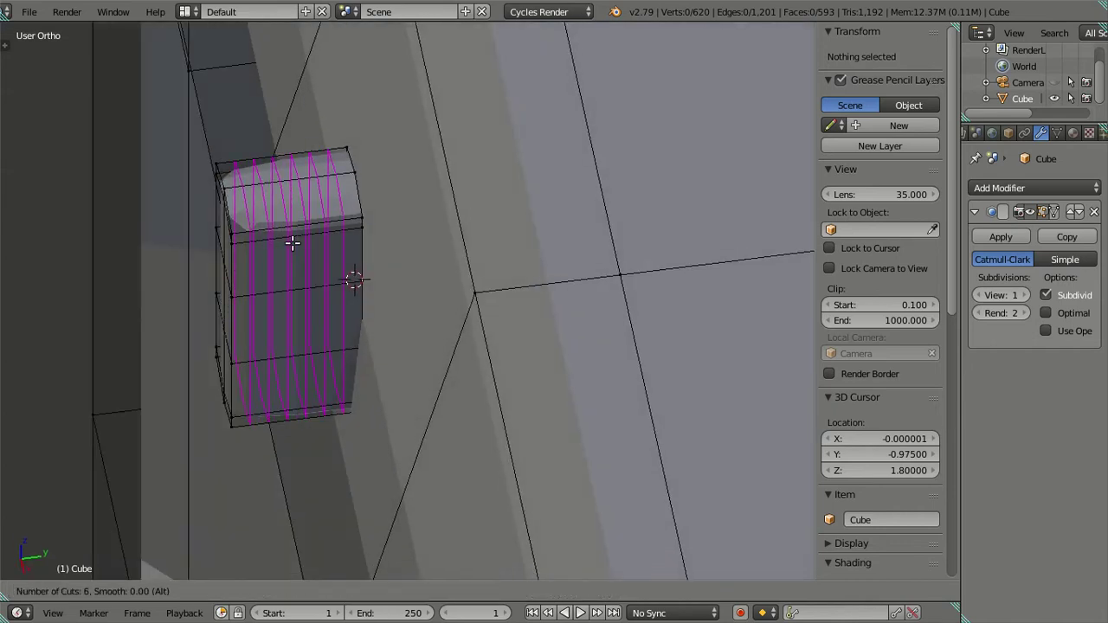
right_click(294, 244)
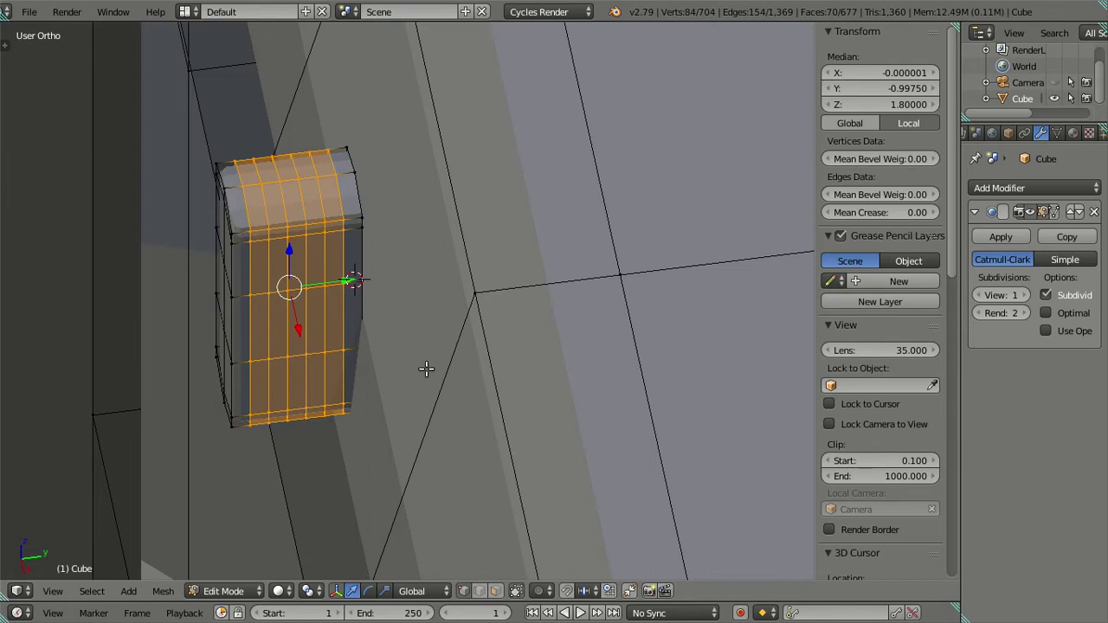
key(ctrl+z)
Add multiple loop cuts on the handle, then dissolve those edges
key(ctrl+Tab)
click(426, 362)
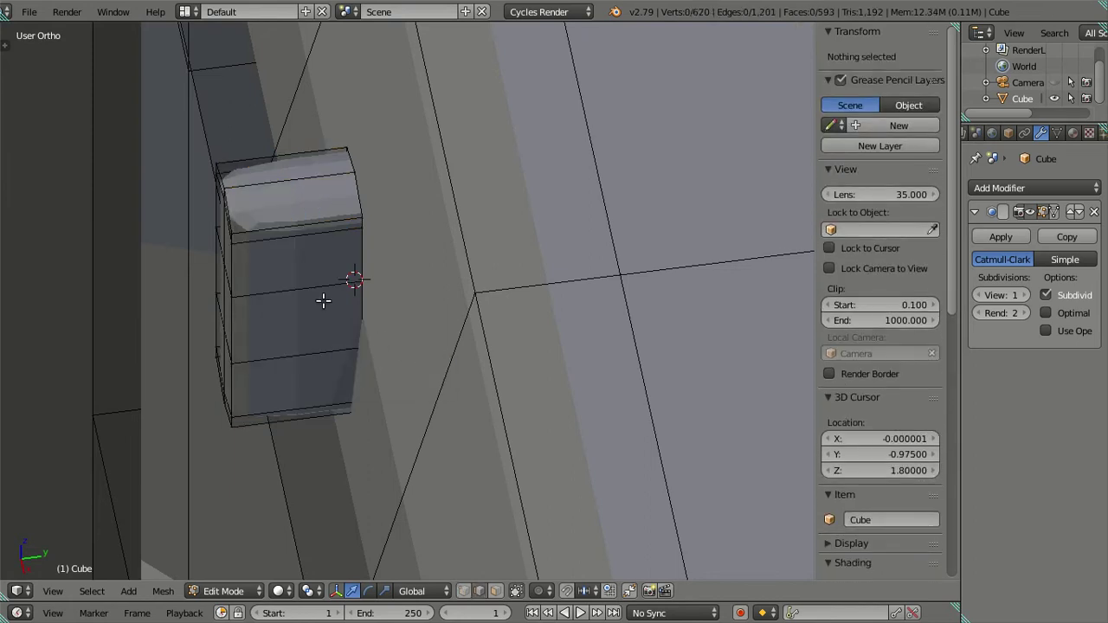
key(ctrl+r)
scroll(291, 234, up, 7)
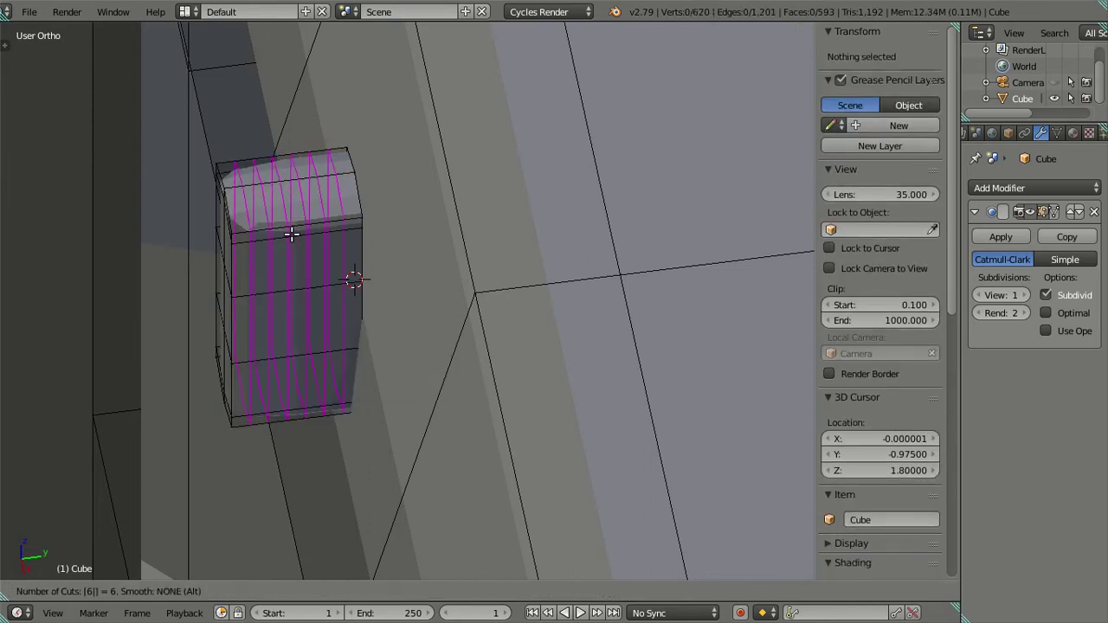
click(291, 234)
right_click(291, 234)
key(x)
click(520, 225)
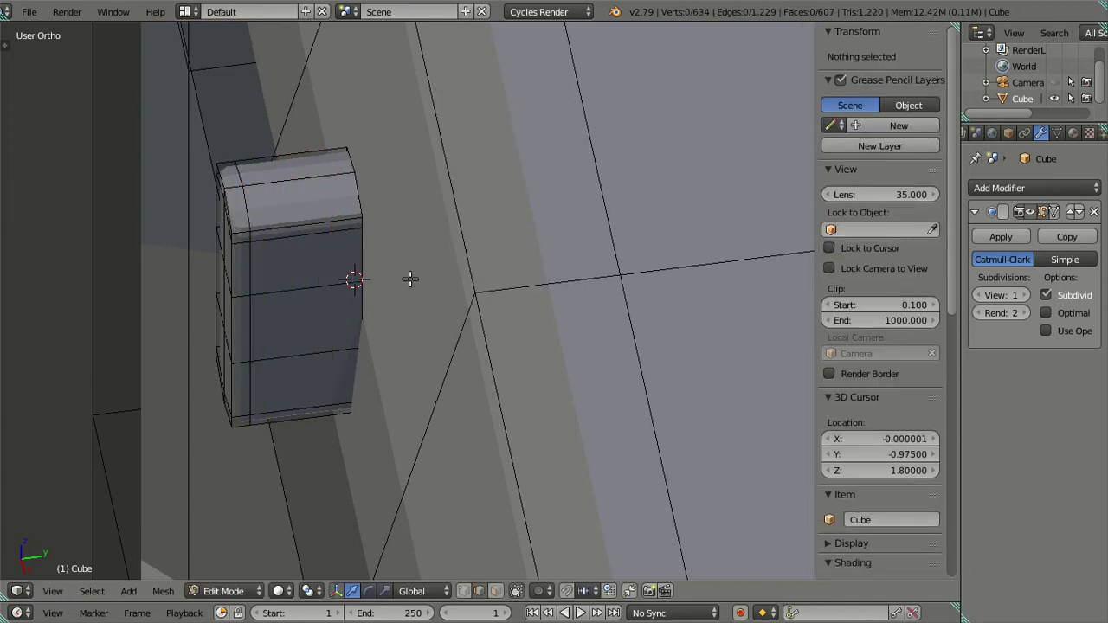
Inspect the smoothed handle from a few angles in object mode
key(Tab)
middle_drag(408, 280, 440, 248)
scroll(310, 283, up, 3)
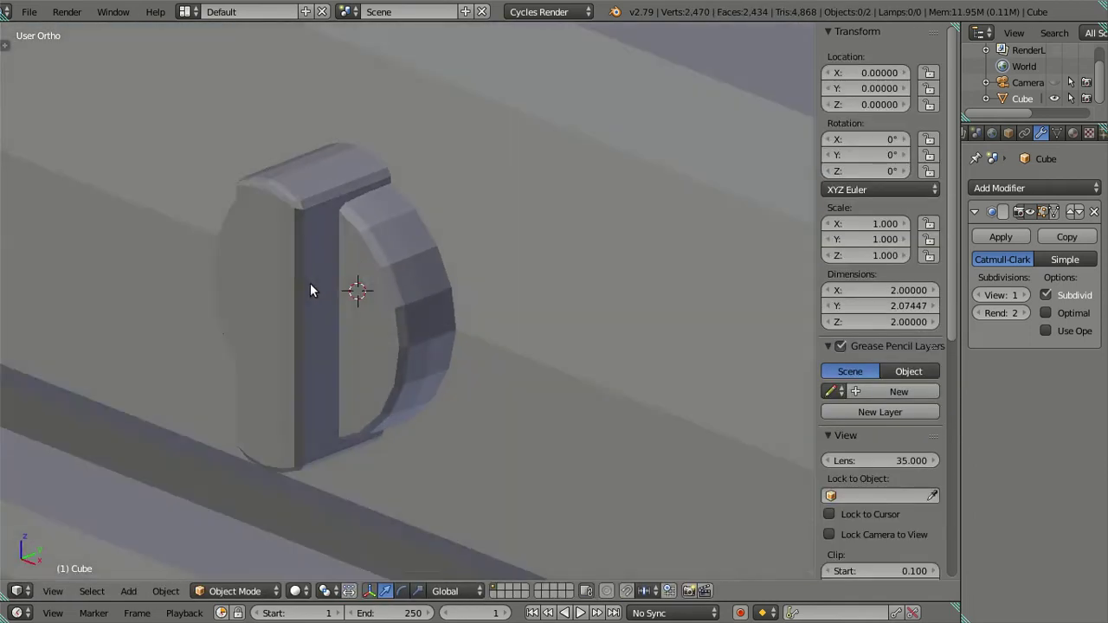
mouse_move(310, 283)
middle_down()
mouse_move(475, 255)
mouse_move(417, 243)
mouse_move(460, 208)
middle_up()
key(Tab)
Nudge the handle's top corner vertex and check the smoothing in object mode
mouse_move(373, 249)
middle_down()
mouse_move(352, 239)
mouse_move(356, 228)
mouse_move(371, 235)
mouse_move(344, 272)
mouse_move(354, 228)
mouse_move(352, 205)
mouse_move(336, 205)
mouse_move(309, 225)
mouse_move(302, 285)
mouse_move(309, 211)
mouse_move(366, 173)
mouse_move(339, 196)
mouse_move(347, 245)
mouse_move(372, 270)
mouse_move(520, 200)
mouse_move(438, 154)
mouse_move(351, 226)
mouse_move(372, 297)
mouse_move(366, 378)
mouse_move(292, 374)
mouse_move(272, 436)
mouse_move(278, 347)
middle_up()
key(Tab)
key(Tab)
key(Tab)
key(Tab)
right_click(274, 286)
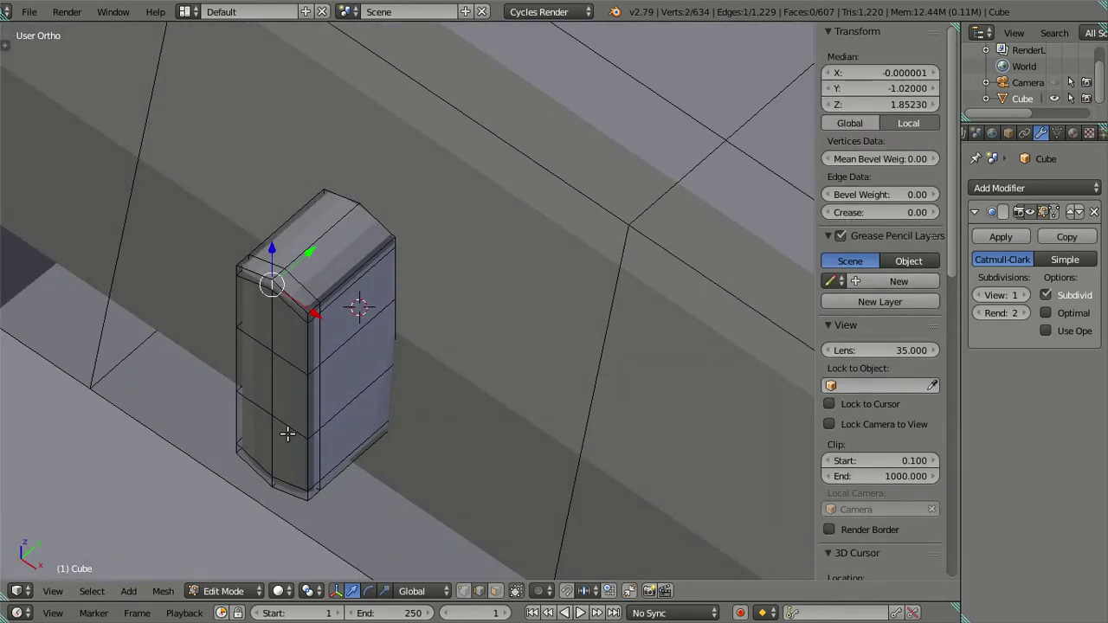
middle_drag(285, 470, 313, 369)
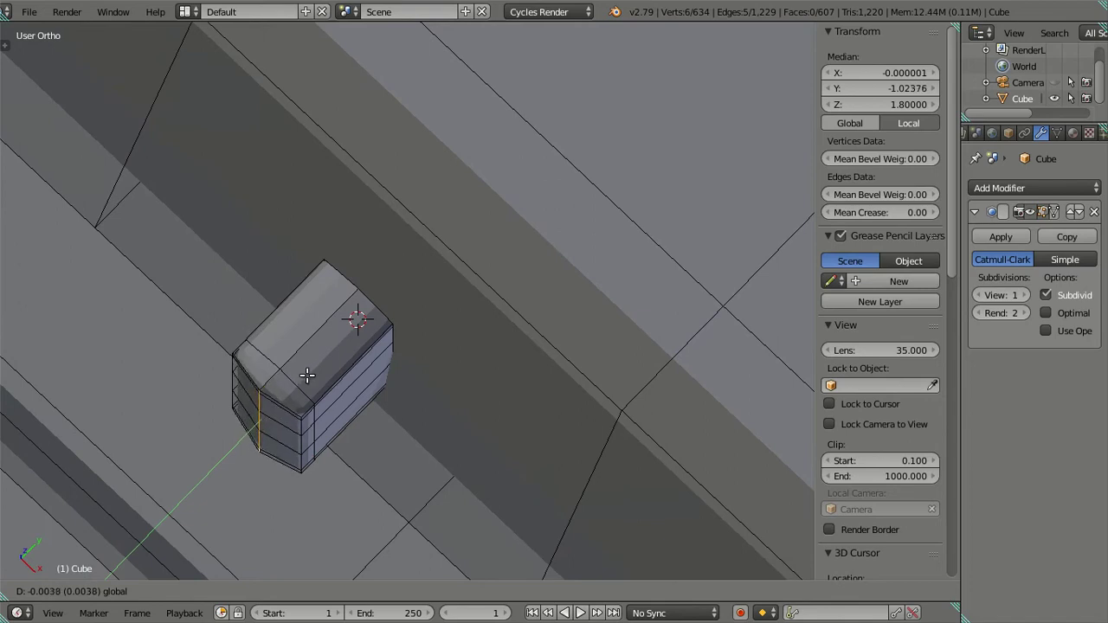
click(308, 378)
key(Tab)
mouse_move(331, 403)
middle_down()
mouse_move(364, 309)
mouse_move(525, 278)
mouse_move(539, 285)
mouse_move(586, 217)
mouse_move(540, 252)
mouse_move(552, 261)
mouse_move(505, 285)
mouse_move(514, 311)
mouse_move(566, 306)
middle_up()
Dissolve two extra horizontal edge loops on the handle
key(Tab)
alt+click(567, 334)
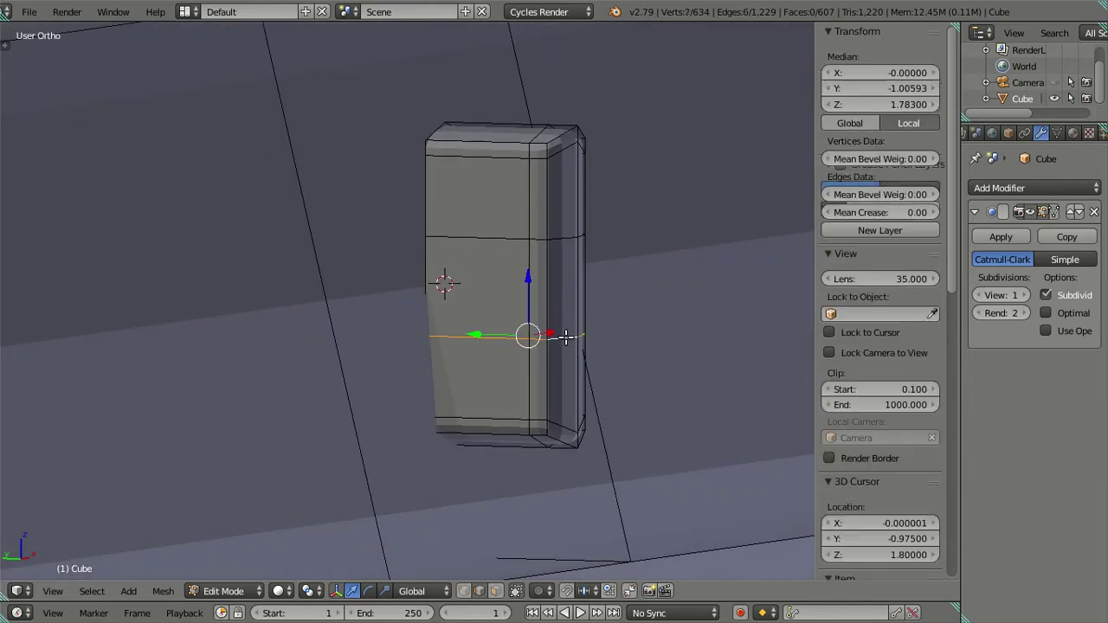
alt+shift+click(561, 244)
mouse_move(562, 245)
middle_down()
mouse_move(627, 265)
mouse_move(535, 303)
middle_up()
key(x)
click(602, 287)
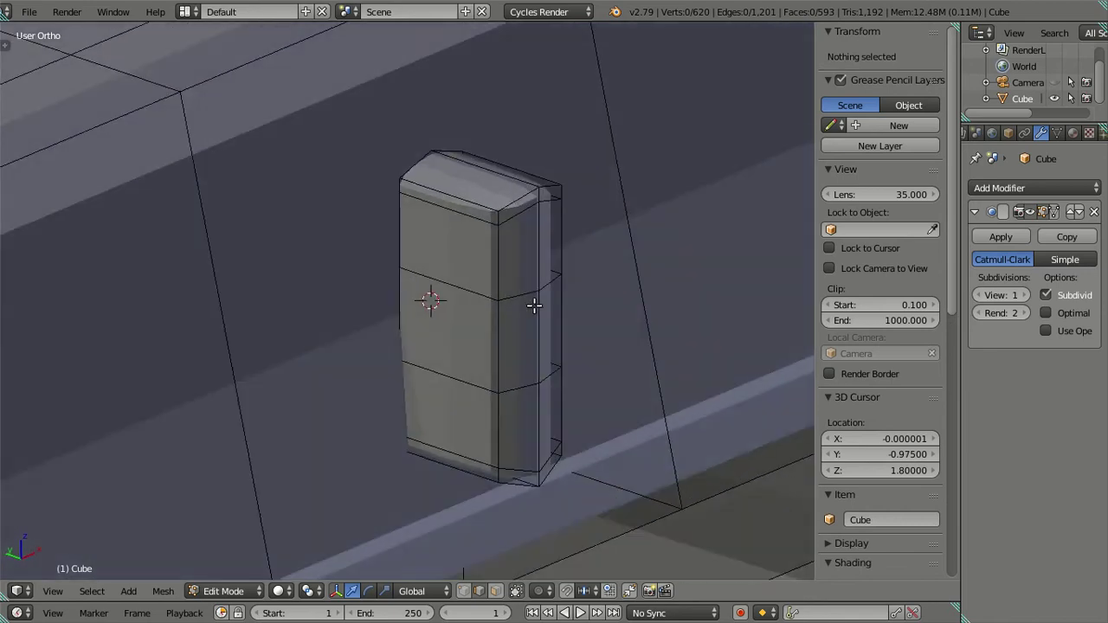
Move a vertical edge loop of the handle along Y
alt+click(531, 305)
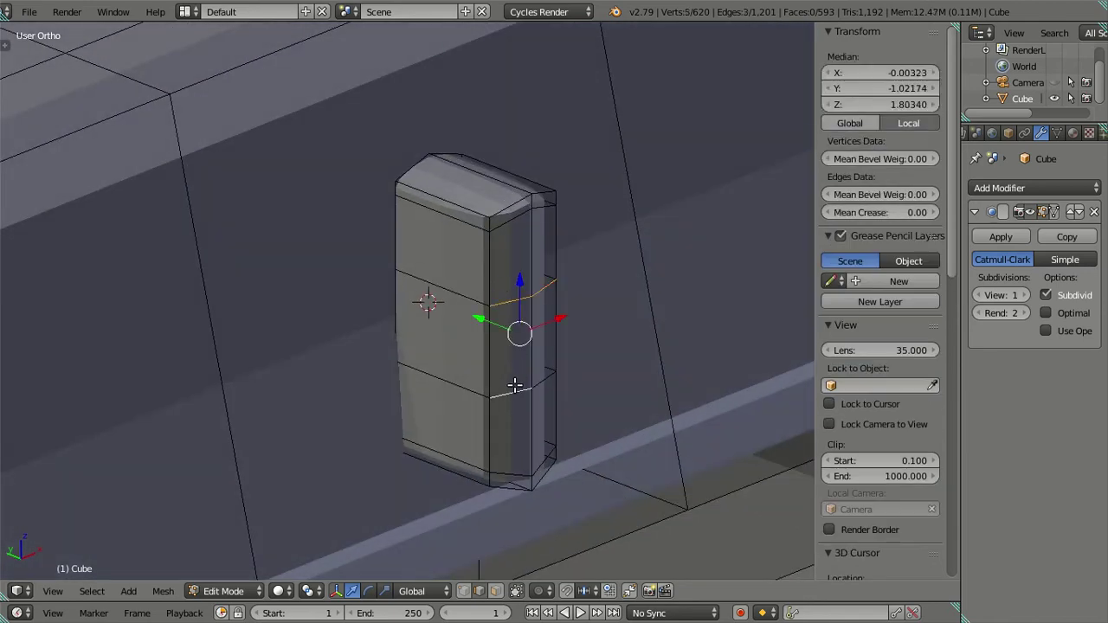
middle_drag(559, 353, 617, 319)
key(g)
key(y)
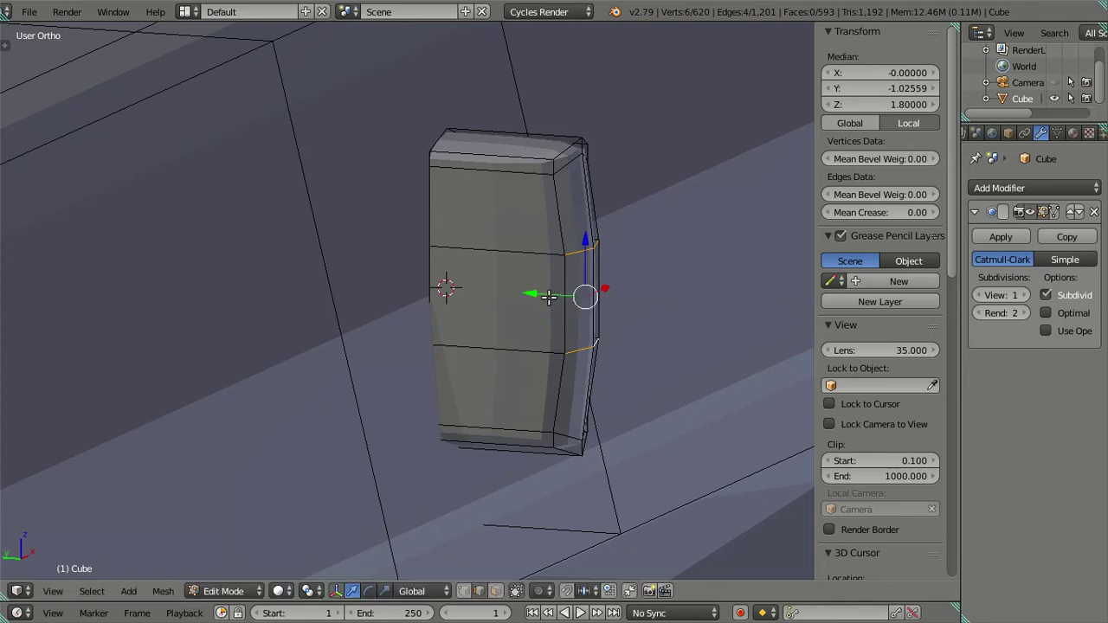
Dissolve the lower edge loop and review the smoothed handle in object mode
alt+click(572, 438)
key(x)
click(671, 216)
mouse_move(671, 216)
middle_down()
mouse_move(589, 234)
mouse_move(421, 216)
mouse_move(368, 226)
mouse_move(354, 270)
middle_up()
key(Tab)
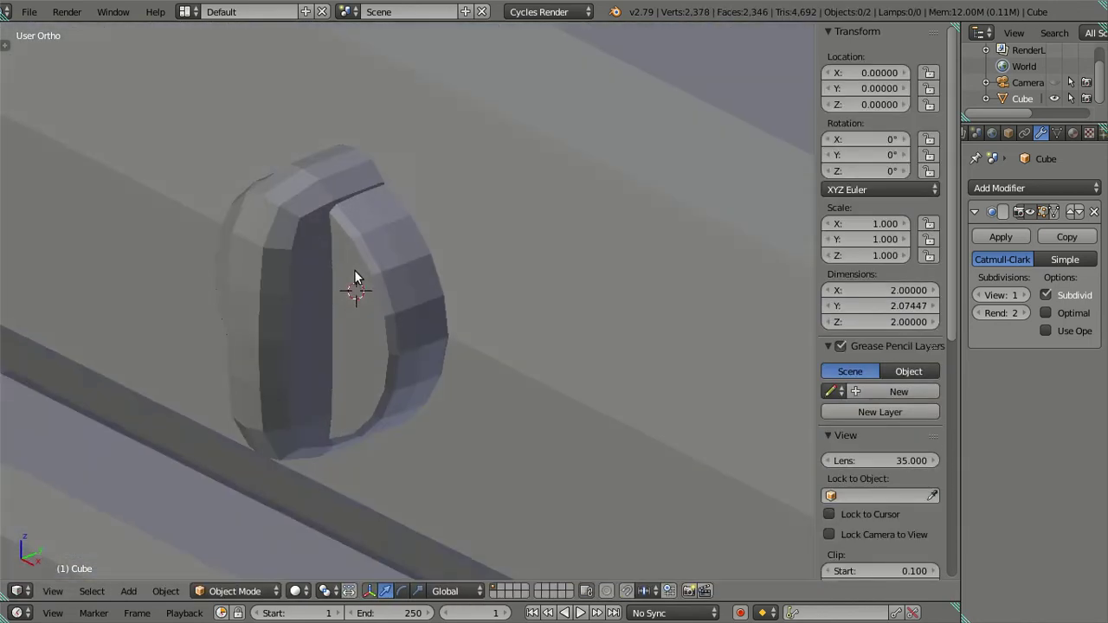
scroll(278, 227, up, 5)
key(Tab)
Add trial edge loops on the upright handle and dissolve them again
mouse_move(236, 245)
middle_down()
mouse_move(341, 237)
mouse_move(358, 206)
middle_up()
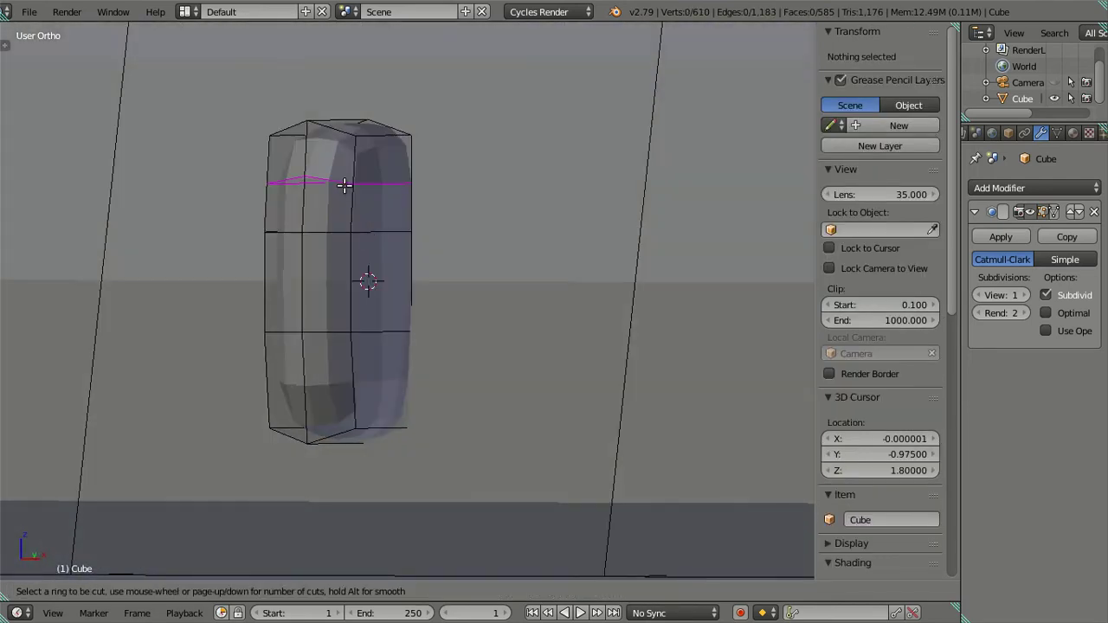
click(344, 185)
key(x)
click(476, 201)
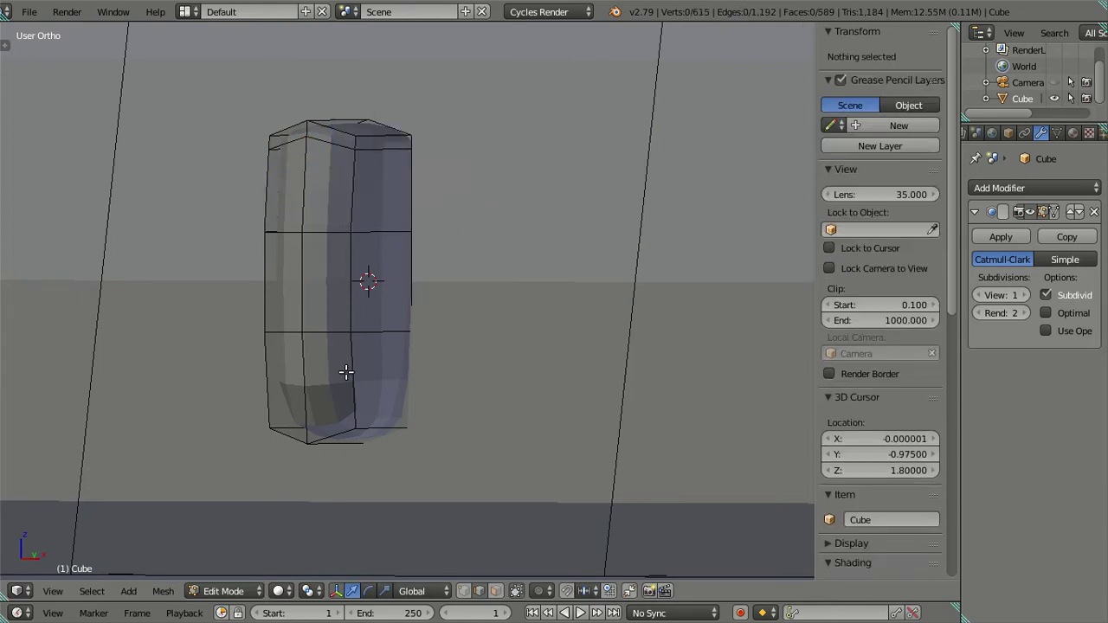
key(Escape)
scroll(346, 372, up, 6)
click(349, 375)
key(x)
click(407, 416)
Add and dissolve a single edge loop, then set viewport subdivision to level 2
middle_drag(344, 306, 468, 377)
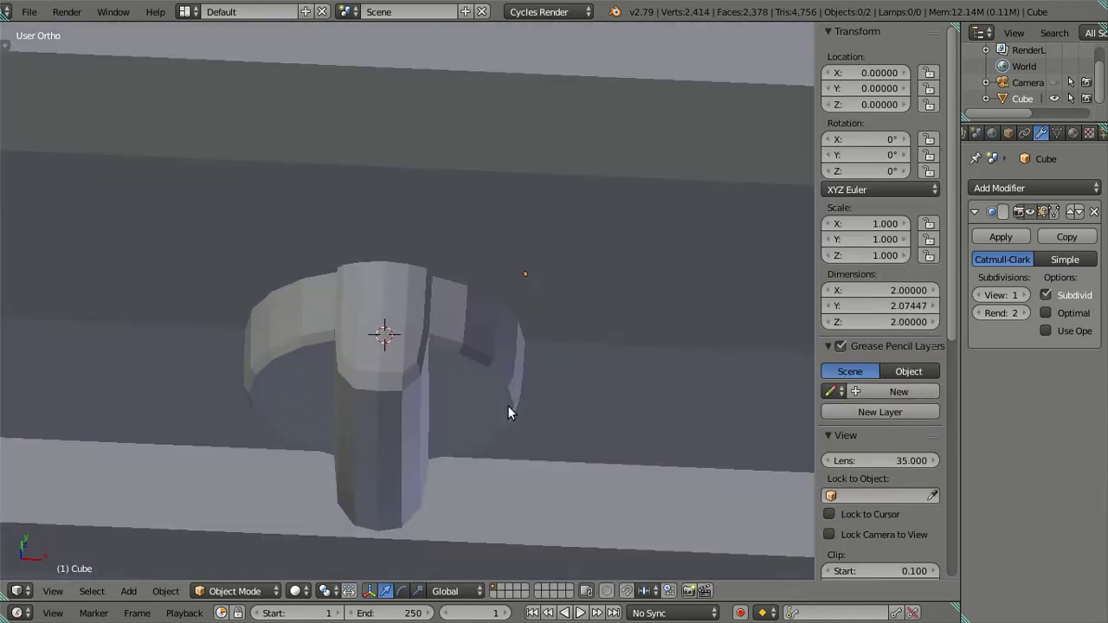
middle_drag(586, 368, 364, 394)
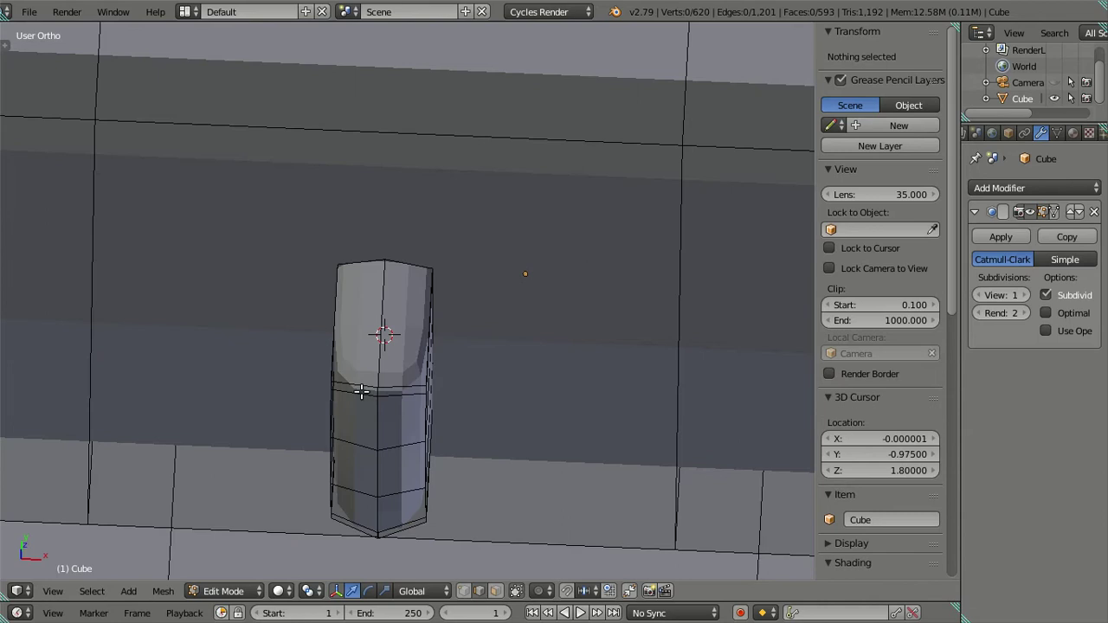
click(362, 391)
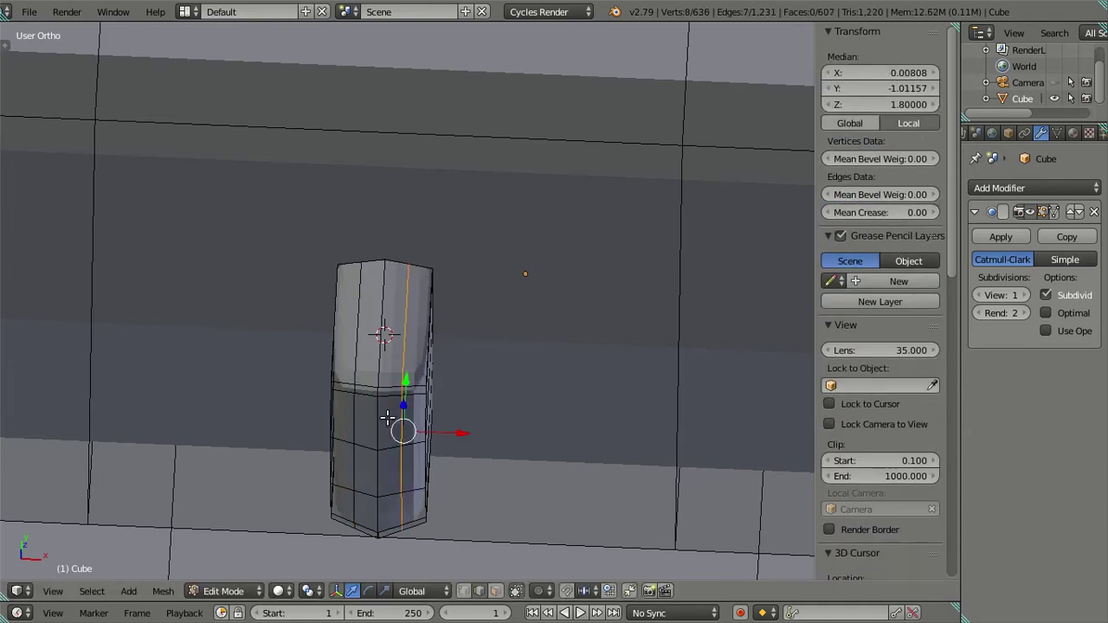
key(x)
click(407, 413)
key(Tab)
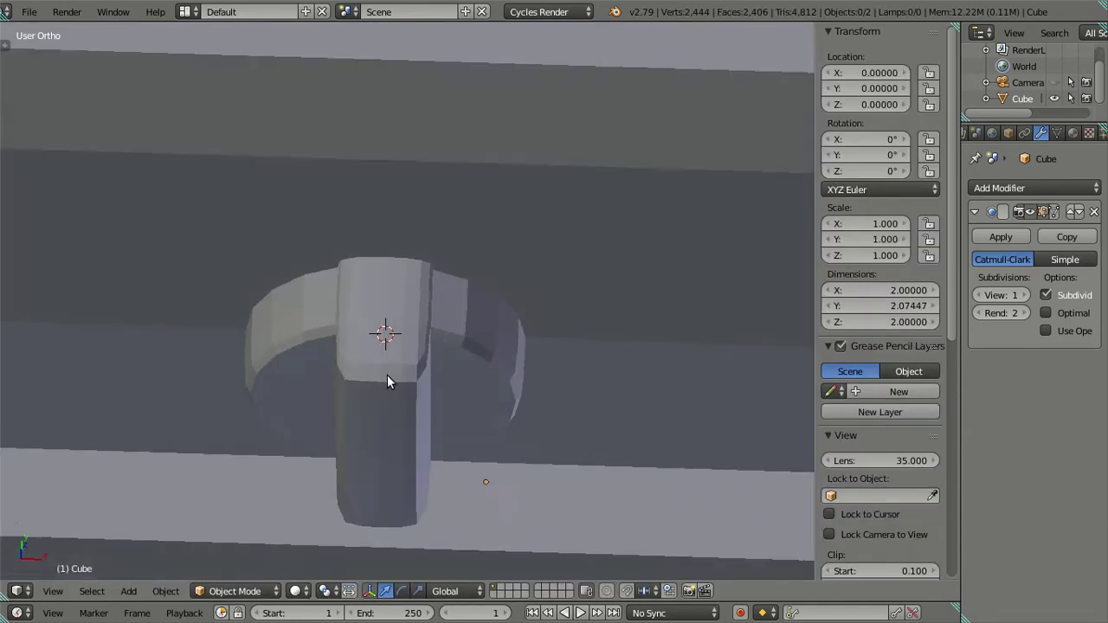
mouse_move(387, 375)
middle_down()
mouse_move(394, 222)
mouse_move(1029, 326)
middle_up()
key(Tab)
key(Tab)
key(ctrl+2)
mouse_move(509, 324)
middle_down()
mouse_move(482, 277)
mouse_move(425, 297)
mouse_move(505, 189)
mouse_move(674, 263)
mouse_move(572, 326)
mouse_move(425, 285)
middle_up()
key(Tab)
Select edge loops near the handle's top and bottom, then clear the selection
scroll(426, 275, up, 2)
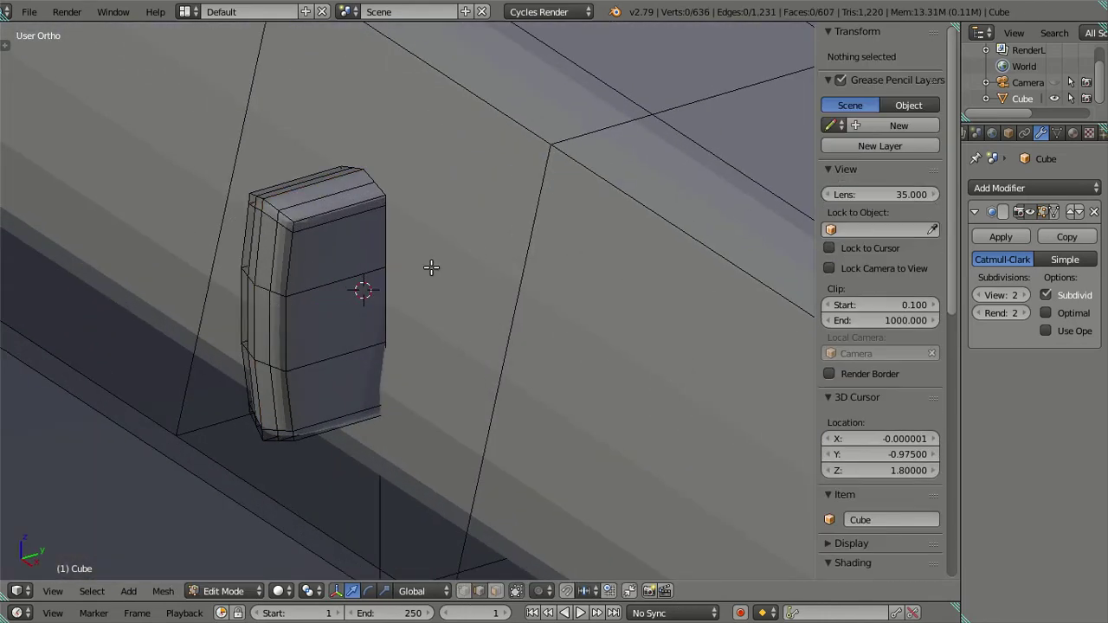
alt+right_click(430, 265)
alt+right_click(446, 229)
key(a)
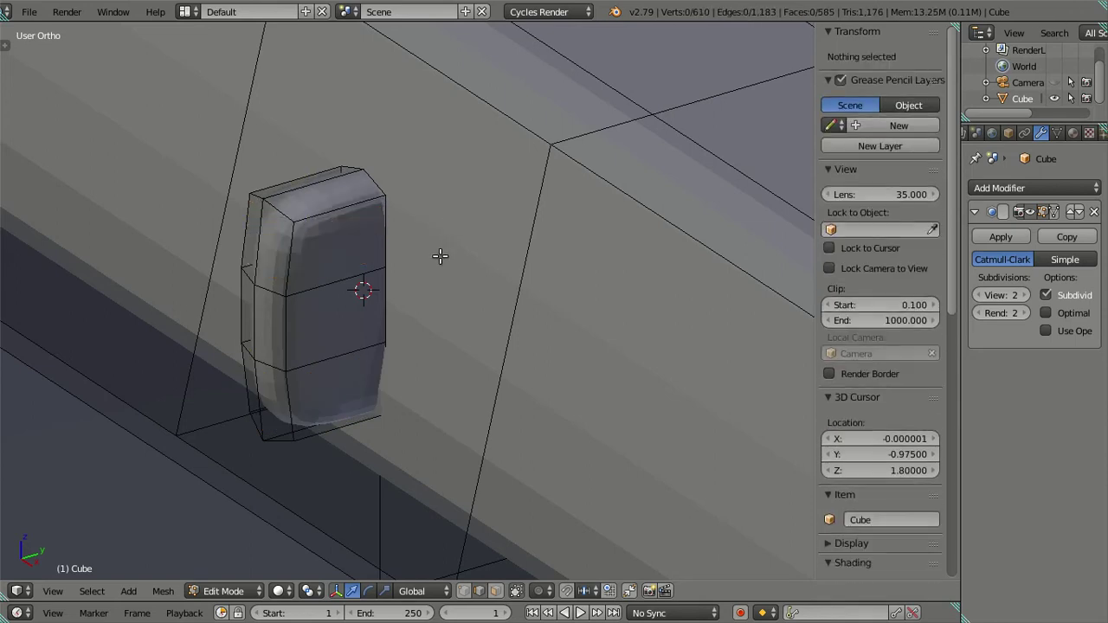
alt+right_click(440, 255)
key(a)
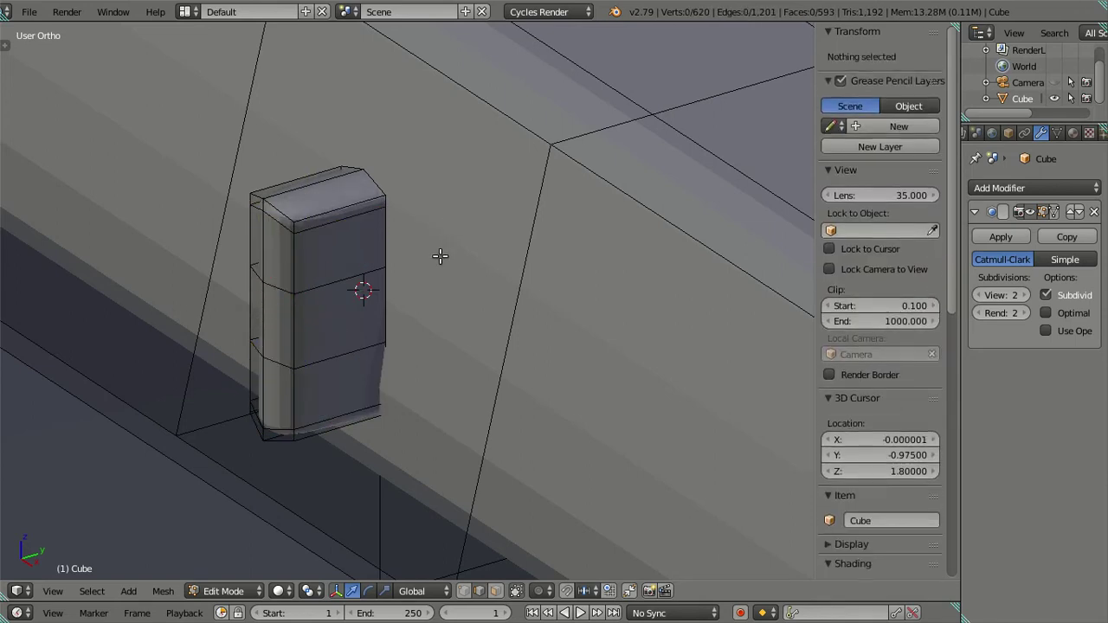
key(a)
Check handle edges from several angles, deselect all, and view the smoothed D-shaped grip
mouse_move(440, 256)
middle_down()
mouse_move(327, 278)
mouse_move(336, 422)
mouse_move(275, 355)
middle_up()
middle_drag(263, 290, 292, 300)
right_click(292, 298)
key(a)
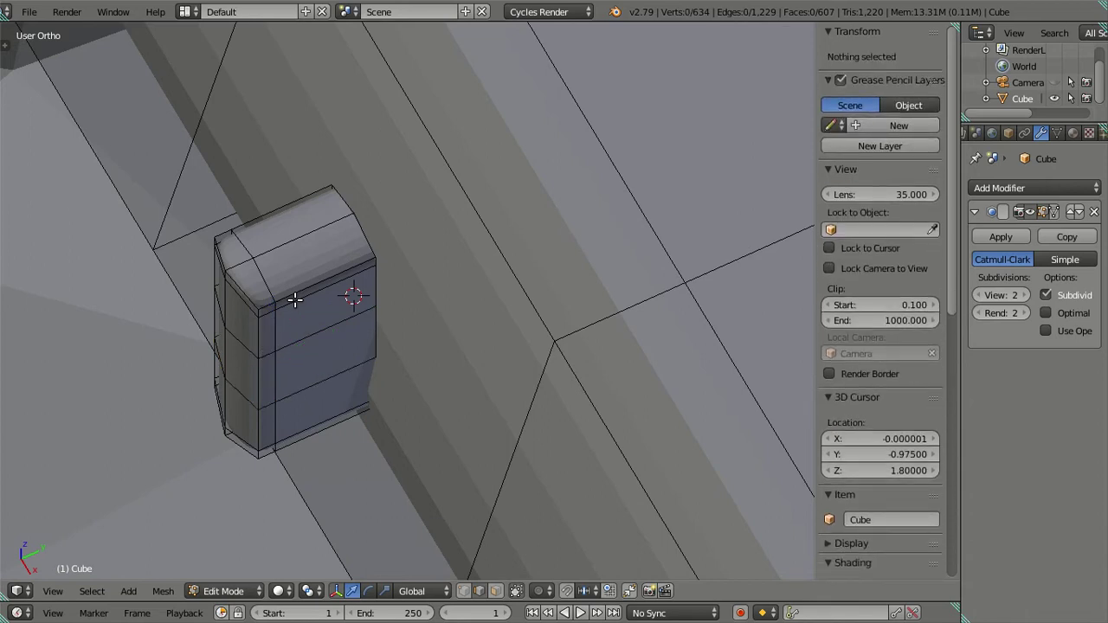
right_click(256, 334)
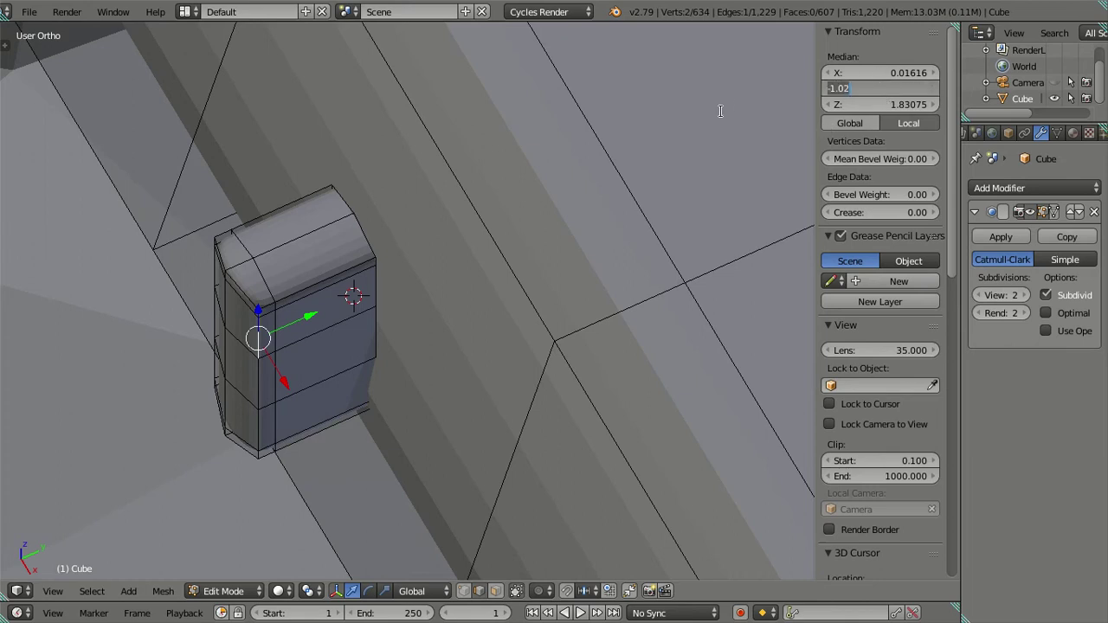
mouse_move(483, 248)
middle_down()
mouse_move(321, 193)
mouse_move(284, 292)
middle_up()
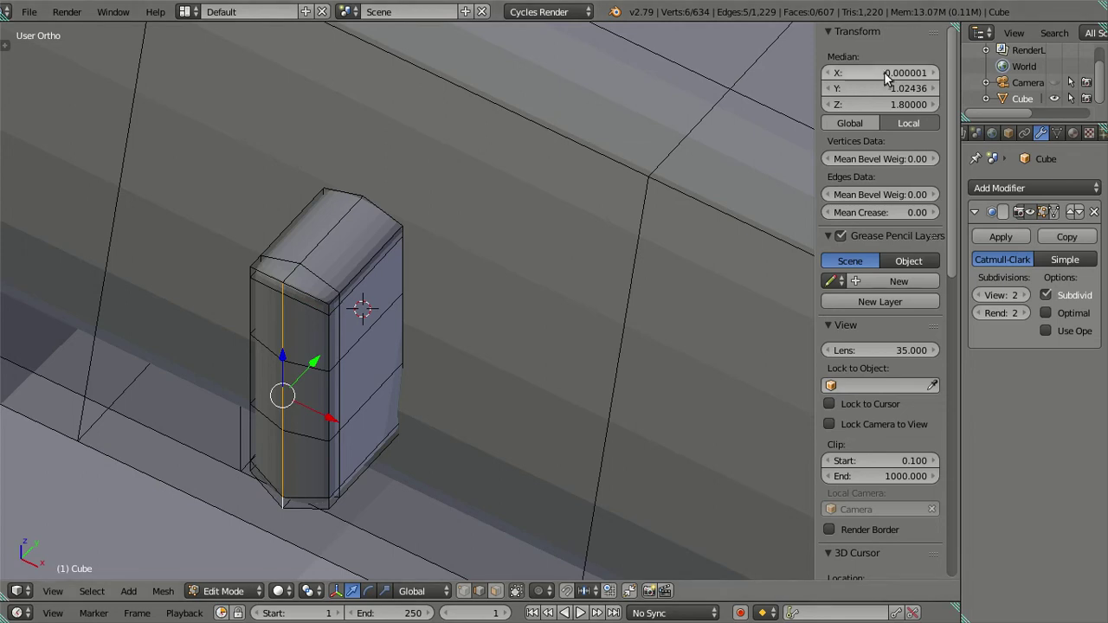
key(a)
mouse_move(485, 347)
middle_down()
mouse_move(507, 314)
mouse_move(505, 213)
mouse_move(525, 163)
middle_up()
scroll(491, 236, up, 2)
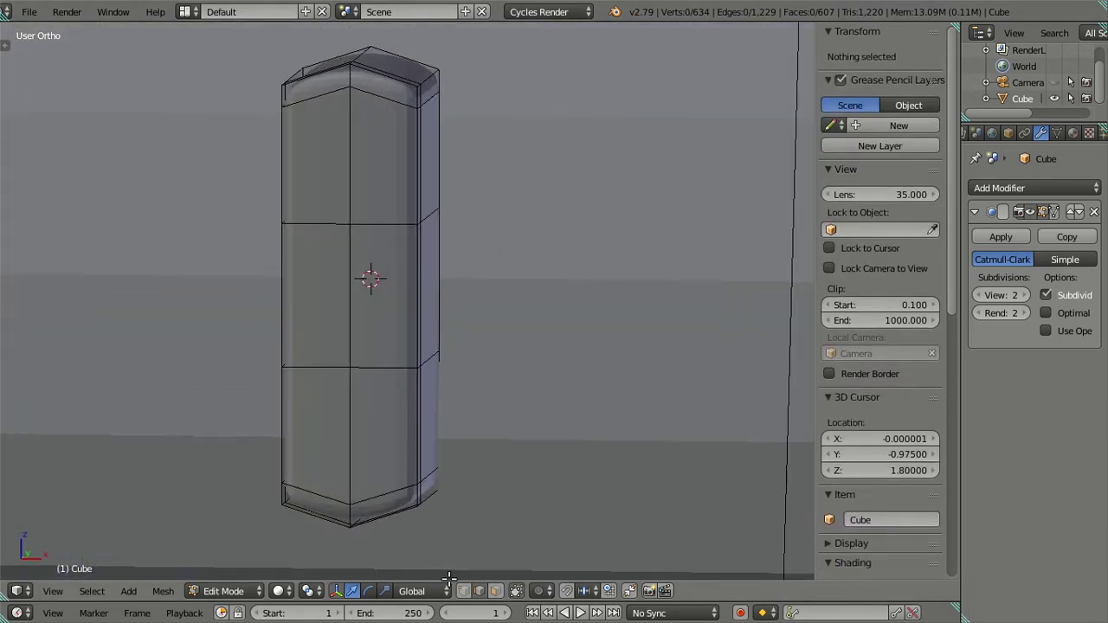
mouse_move(428, 254)
middle_down()
mouse_move(397, 204)
mouse_move(562, 255)
mouse_move(551, 232)
mouse_move(568, 237)
mouse_move(327, 218)
mouse_move(344, 229)
middle_up()
scroll(562, 254, down, 3)
key(Tab)
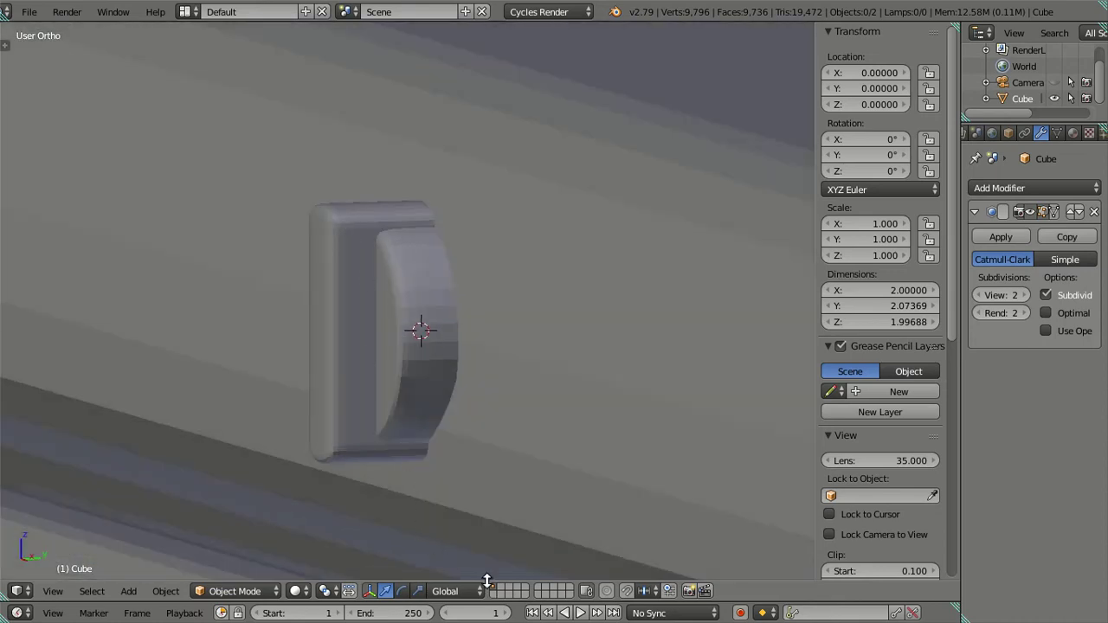
Switch between Edit and Object Mode to compare the handle's cage and smoothed shape
mouse_move(454, 479)
middle_down()
mouse_move(412, 433)
mouse_move(414, 480)
mouse_move(408, 470)
mouse_move(445, 482)
middle_up()
key(Tab)
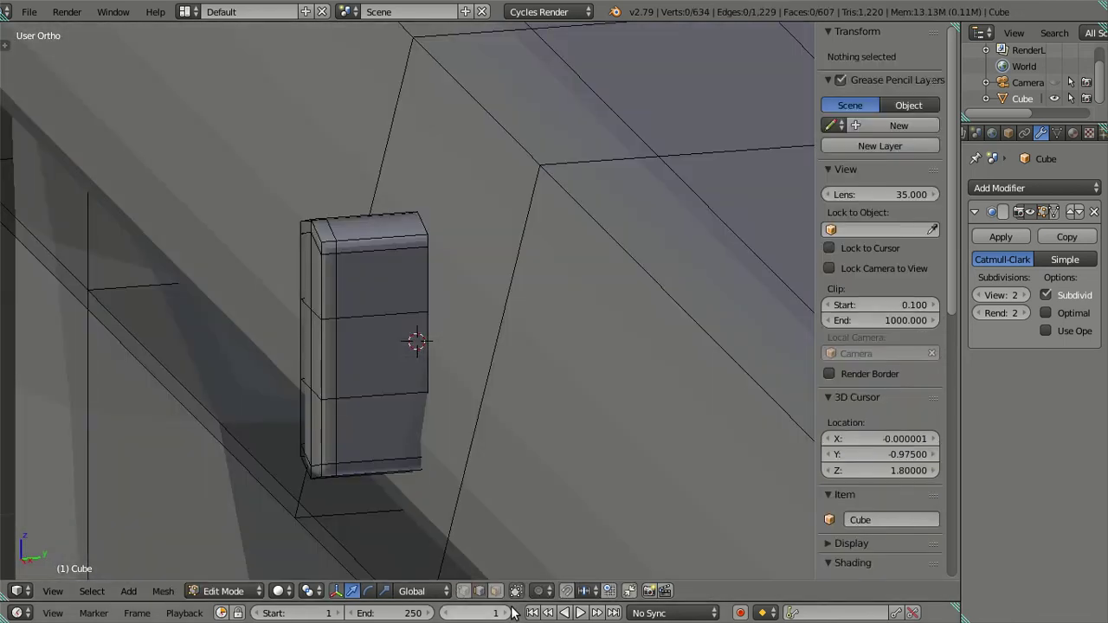
mouse_move(483, 575)
middle_down()
mouse_move(463, 523)
mouse_move(433, 335)
mouse_move(462, 339)
mouse_move(529, 317)
mouse_move(511, 290)
mouse_move(544, 270)
mouse_move(404, 252)
mouse_move(415, 246)
mouse_move(467, 277)
mouse_move(601, 292)
middle_up()
scroll(441, 334, up, 2)
key(Tab)
key(Tab)
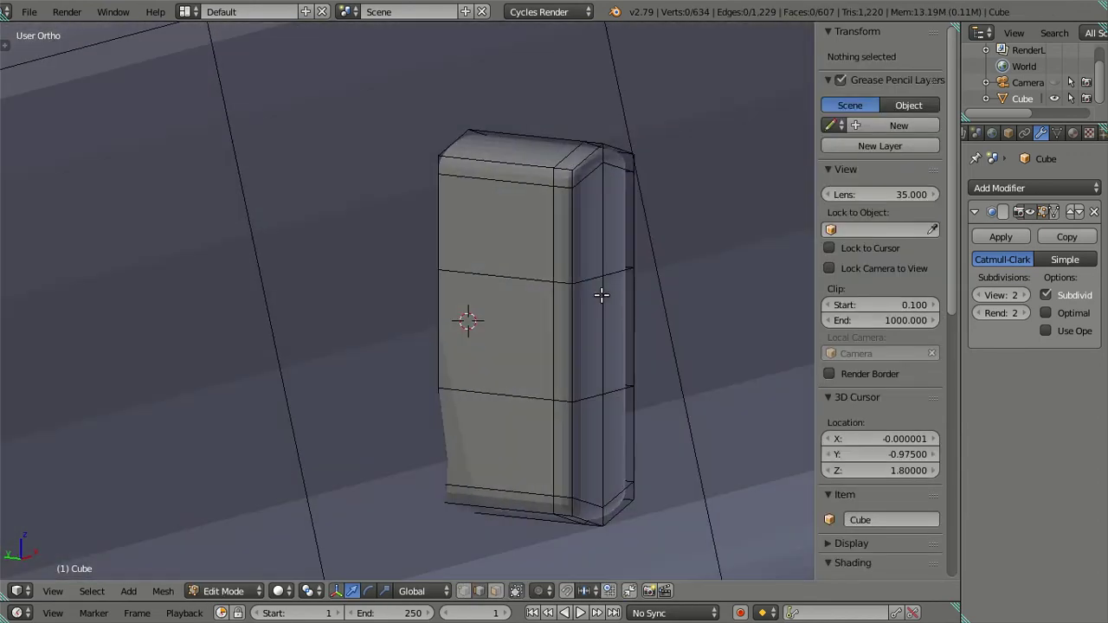
key(Tab)
Dissolve the horizontal edge loop across the handle and check the result
key(Tab)
alt+right_click(601, 275)
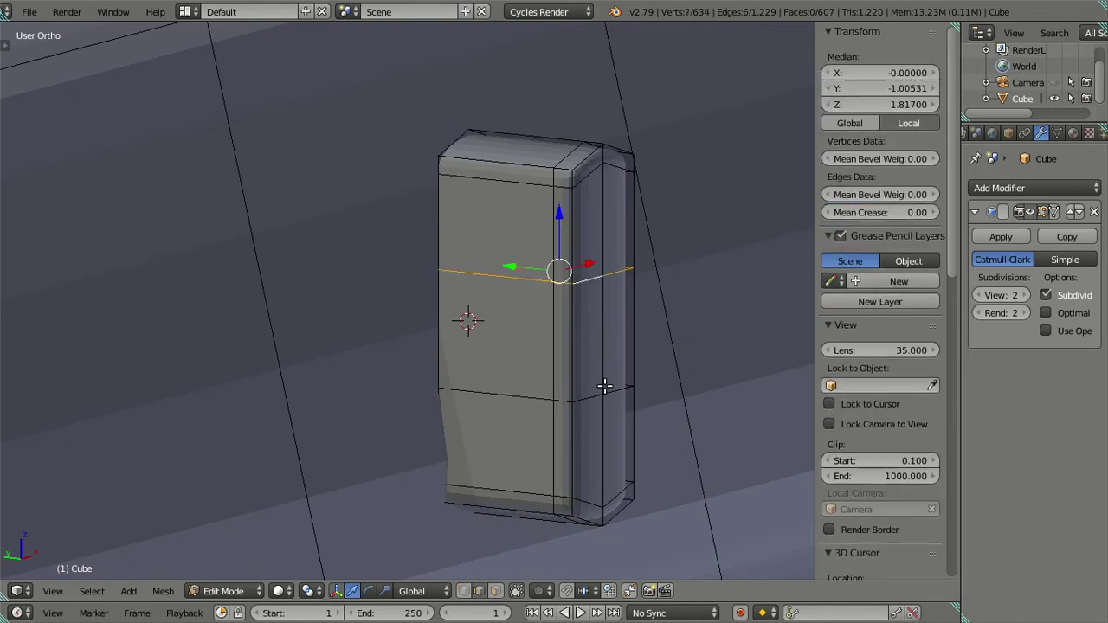
key(x)
click(641, 390)
key(Tab)
mouse_move(663, 378)
middle_down()
mouse_move(618, 325)
mouse_move(527, 338)
mouse_move(541, 315)
mouse_move(427, 346)
mouse_move(462, 396)
mouse_move(526, 397)
mouse_move(589, 480)
mouse_move(557, 399)
mouse_move(421, 320)
mouse_move(359, 314)
mouse_move(403, 309)
middle_up()
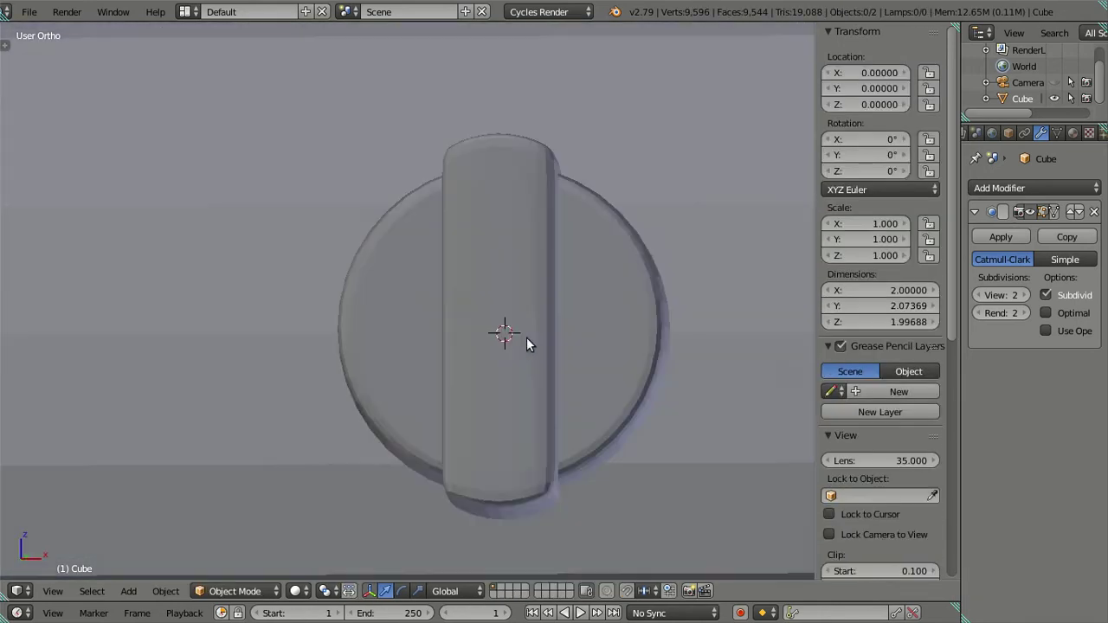
Place new loop cuts on the handle, then delete the Subdivision Surface modifier
key(Tab)
key(ctrl+r)
click(525, 330)
key(a)
key(Tab)
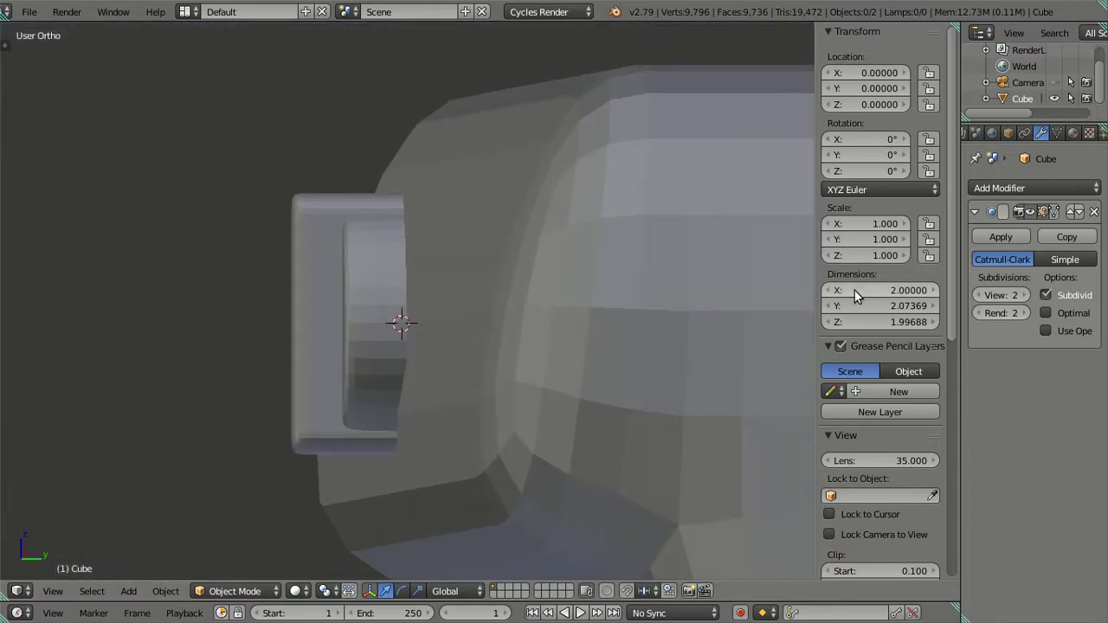
click(1094, 212)
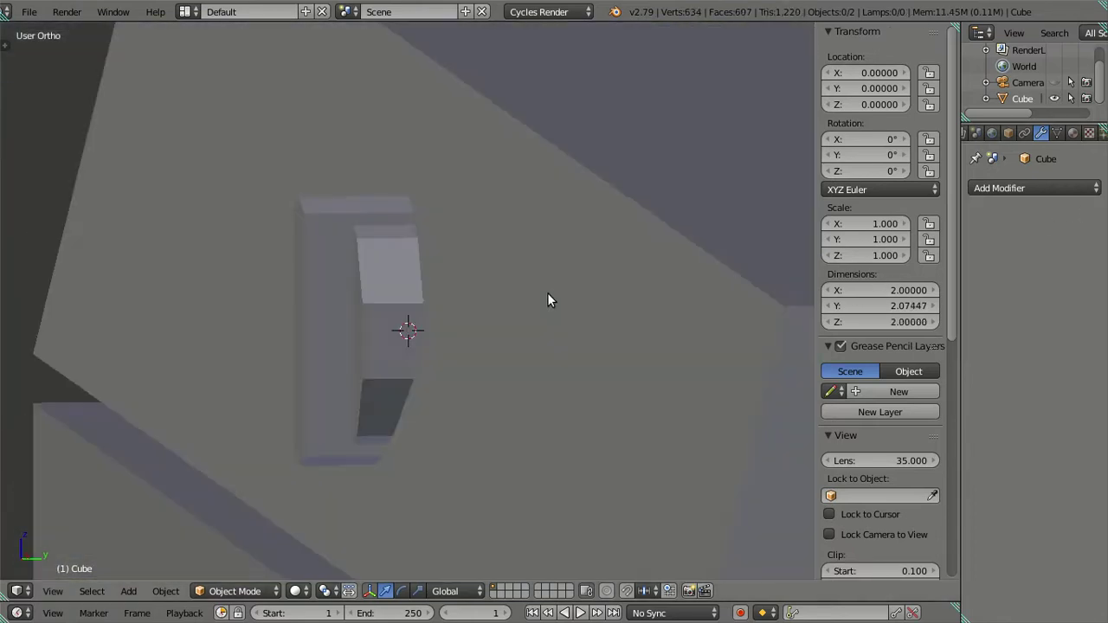
Return to Edit Mode and orbit and zoom to view the handle from the side
key(Tab)
middle_drag(549, 299, 452, 361)
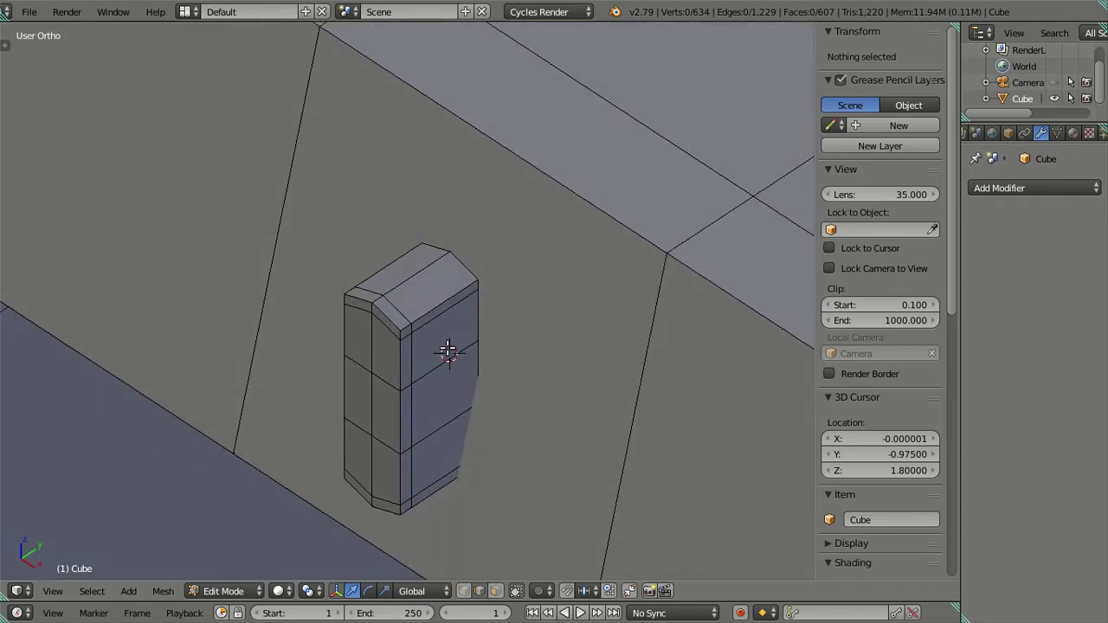
scroll(447, 351, down, 4)
scroll(433, 360, down, 3)
scroll(412, 377, up, 2)
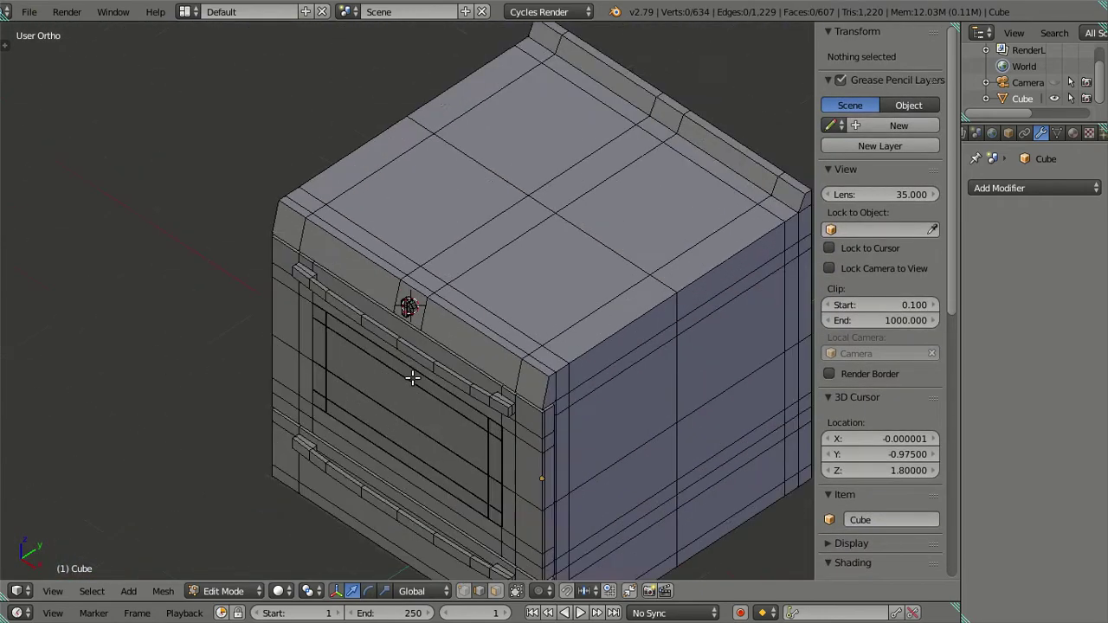
scroll(412, 377, up, 5)
scroll(450, 368, up, 4)
mouse_move(487, 364)
middle_down()
mouse_move(477, 310)
mouse_move(438, 355)
mouse_move(441, 366)
mouse_move(488, 367)
mouse_move(483, 381)
middle_up()
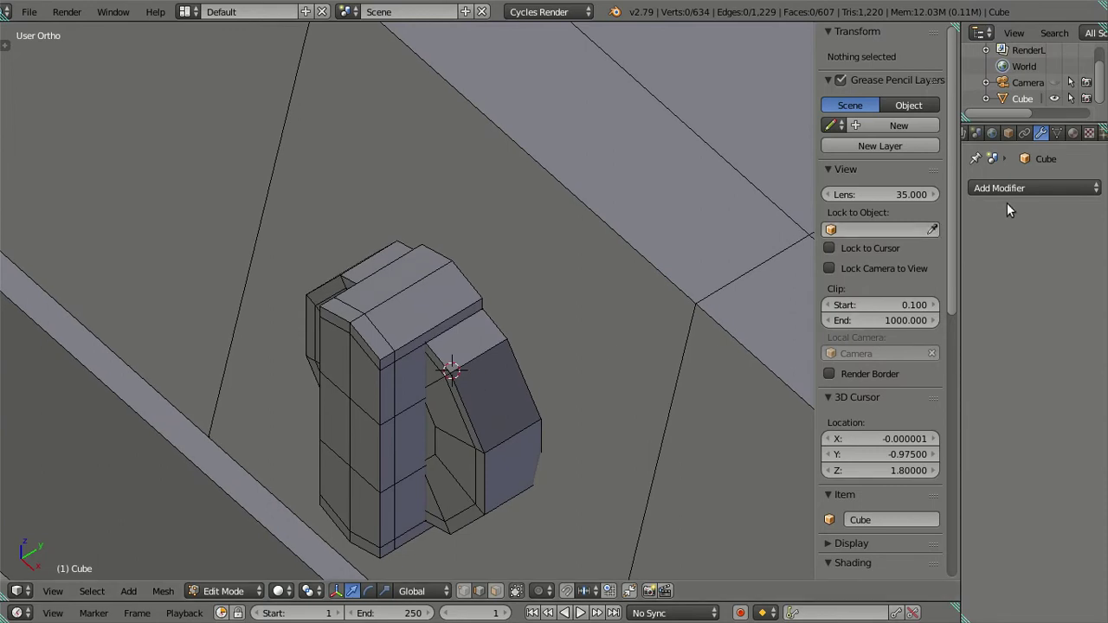
Add a Subdivision Surface modifier with viewport level 2
click(992, 190)
click(811, 457)
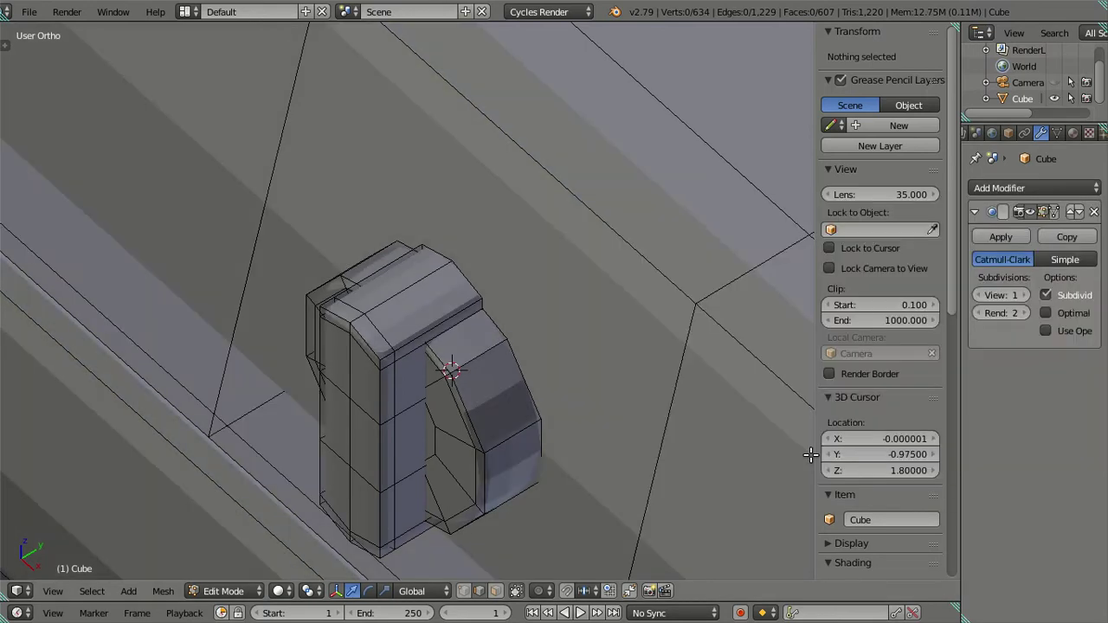
key(Tab)
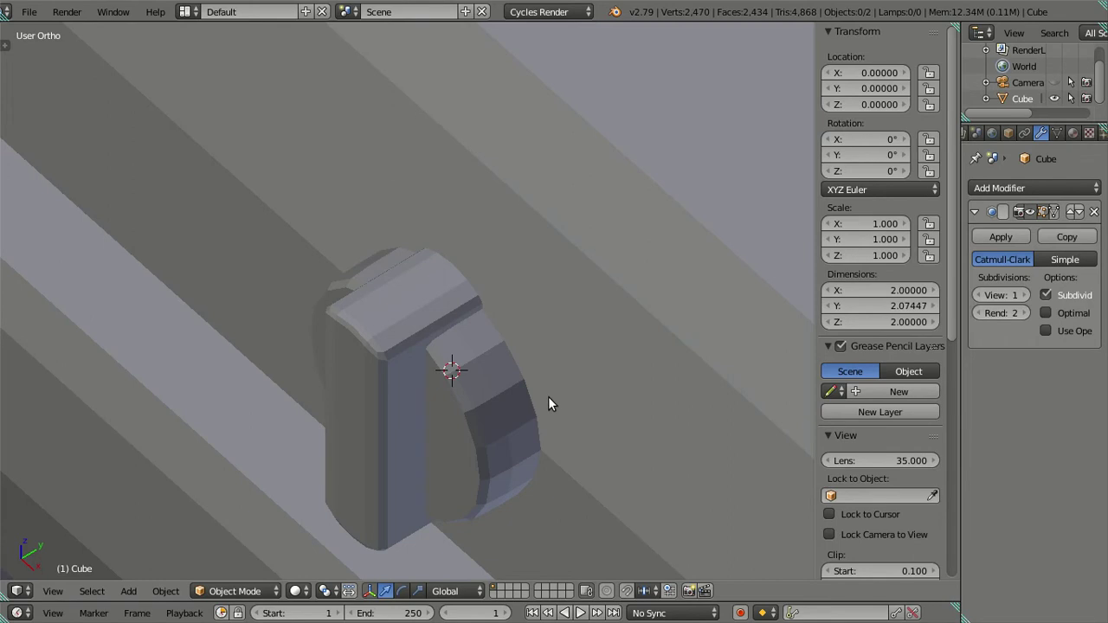
click(1025, 295)
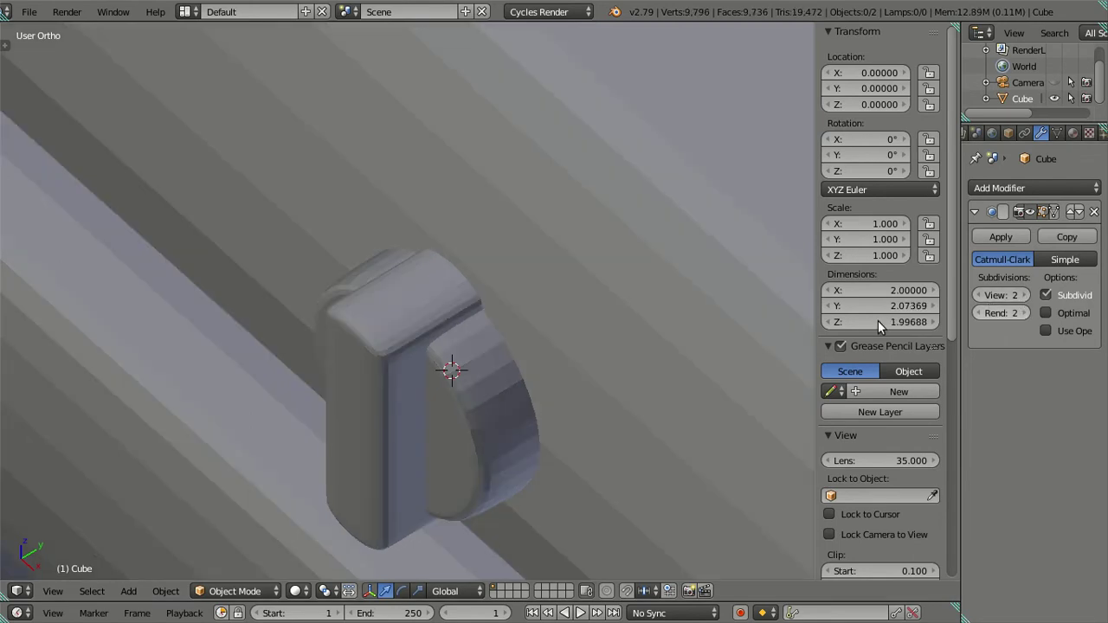
key(Tab)
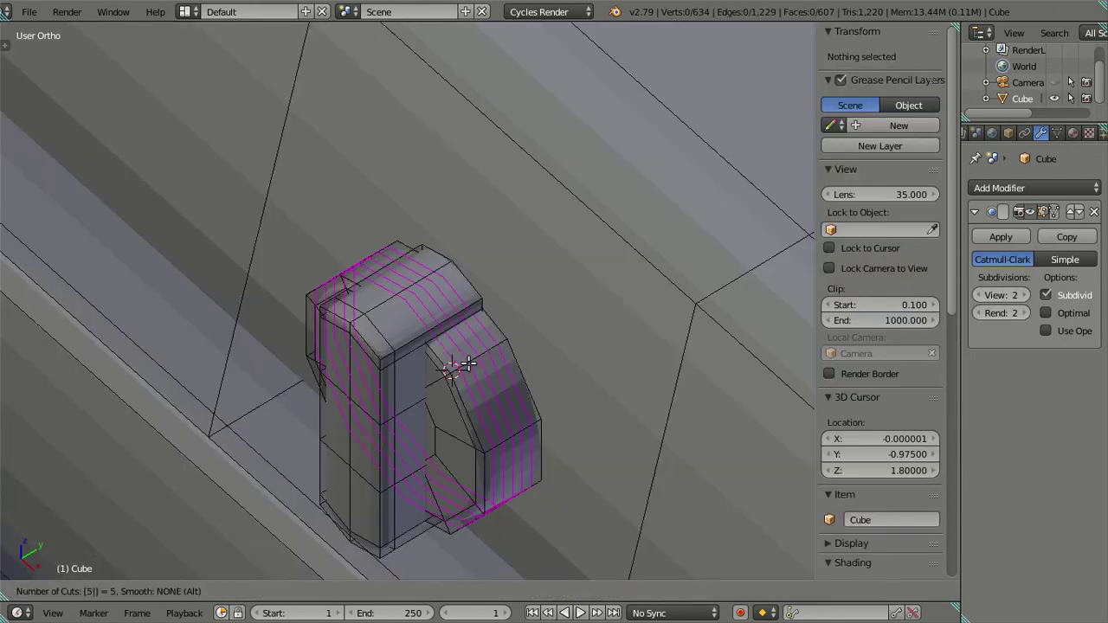
Cut five edge loops around the handle's curve, preview the smoothing, then remove the modifier
click(468, 364)
right_click(475, 374)
key(x)
click(571, 398)
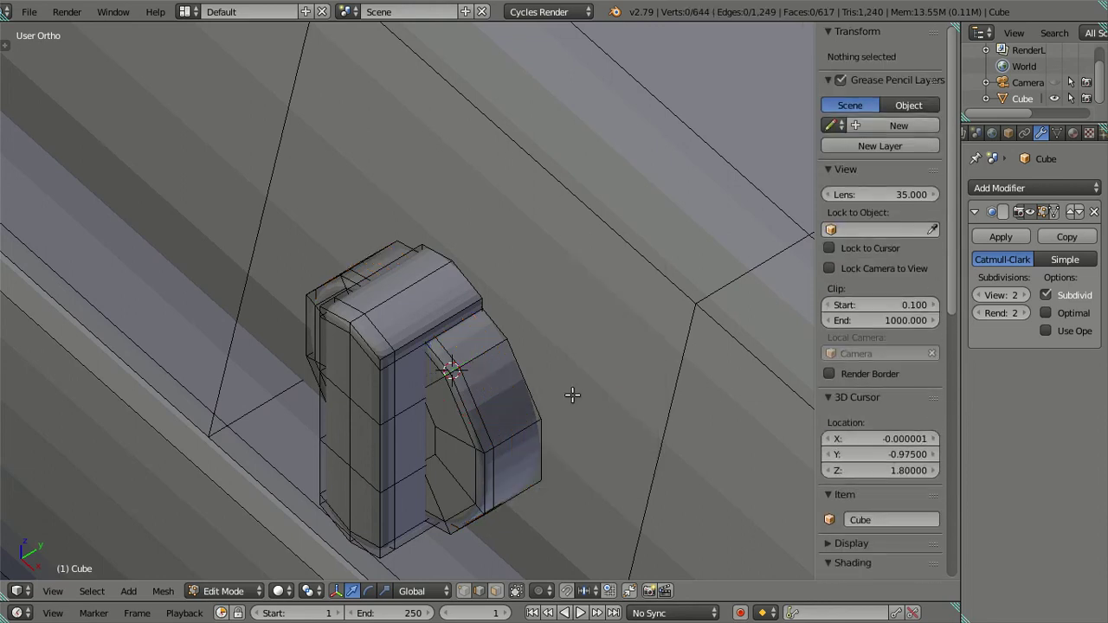
key(Tab)
scroll(595, 382, up, 2)
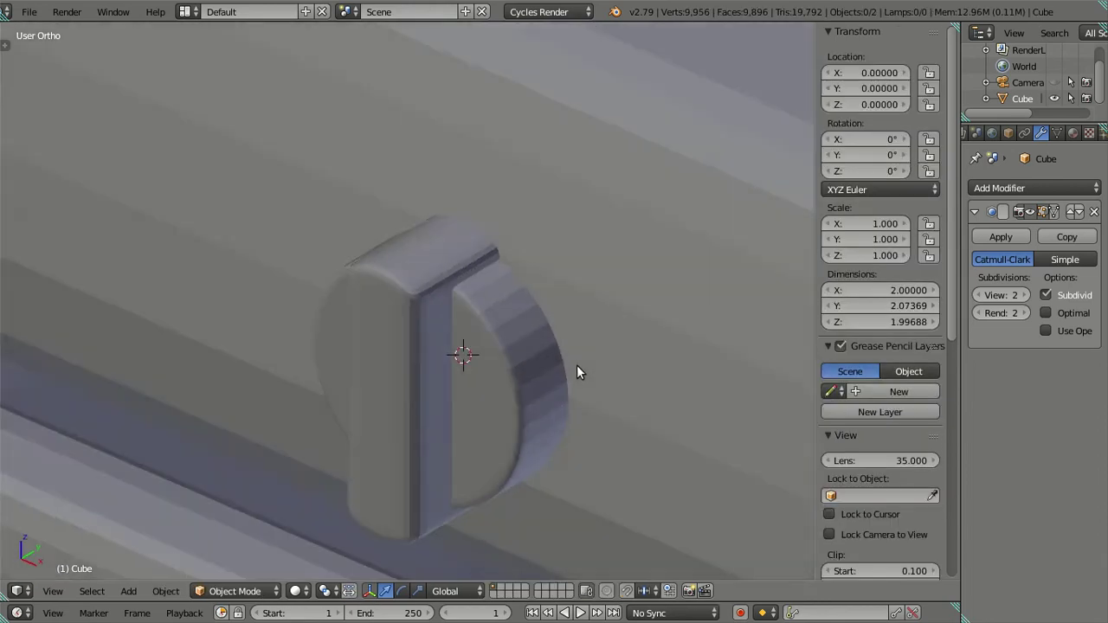
mouse_move(577, 364)
middle_down()
mouse_move(668, 350)
mouse_move(687, 400)
mouse_move(562, 385)
middle_up()
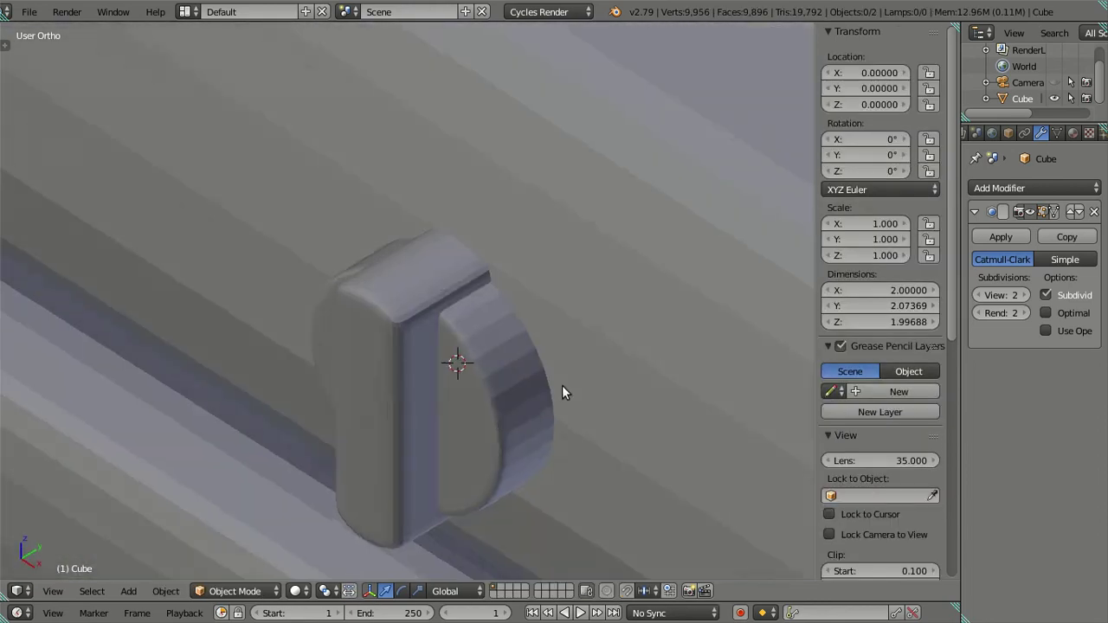
click(1093, 214)
Select the handle's outer edge loop and show it in wireframe from the right view
key(Tab)
mouse_move(663, 309)
middle_down()
mouse_move(470, 310)
mouse_move(430, 295)
mouse_move(421, 249)
middle_up()
alt+right_click(407, 206)
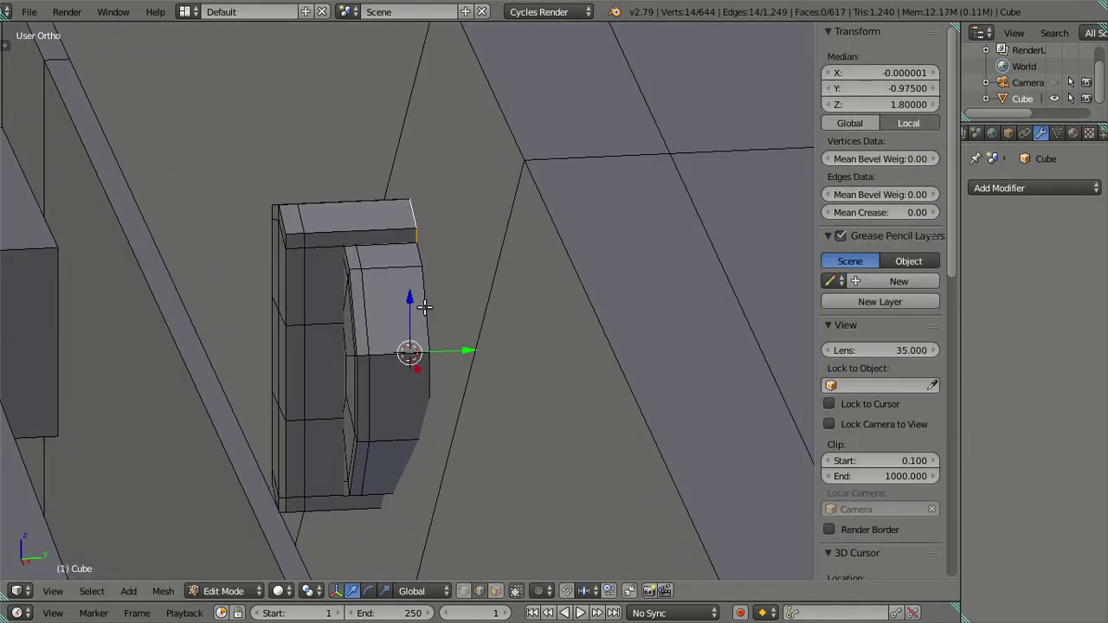
key(a)
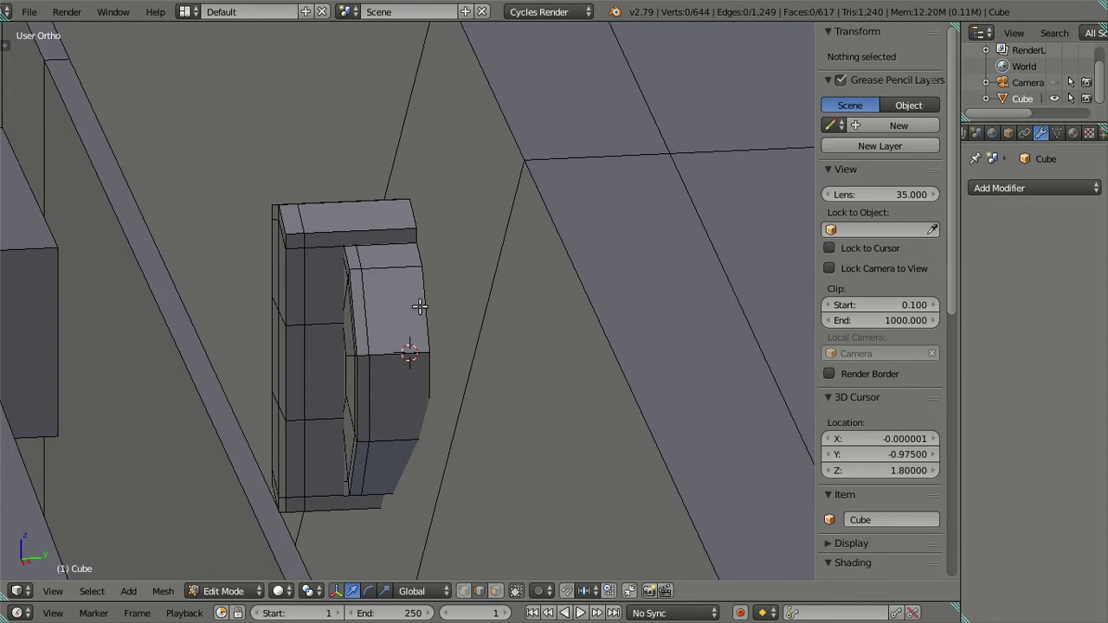
alt+right_click(414, 206)
key(z)
key(KP_3)
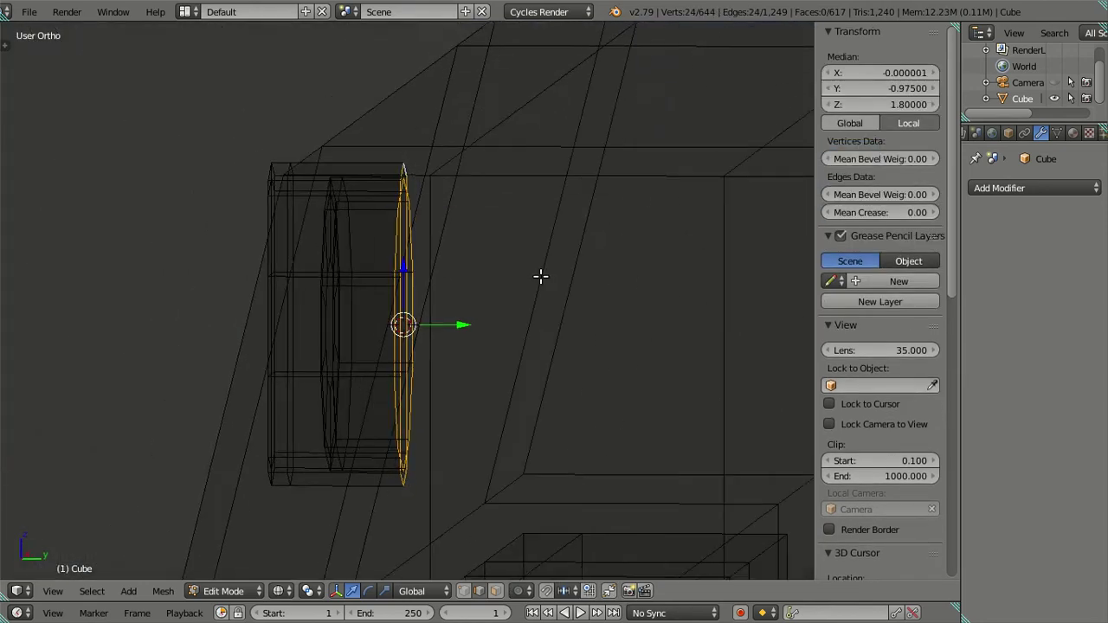
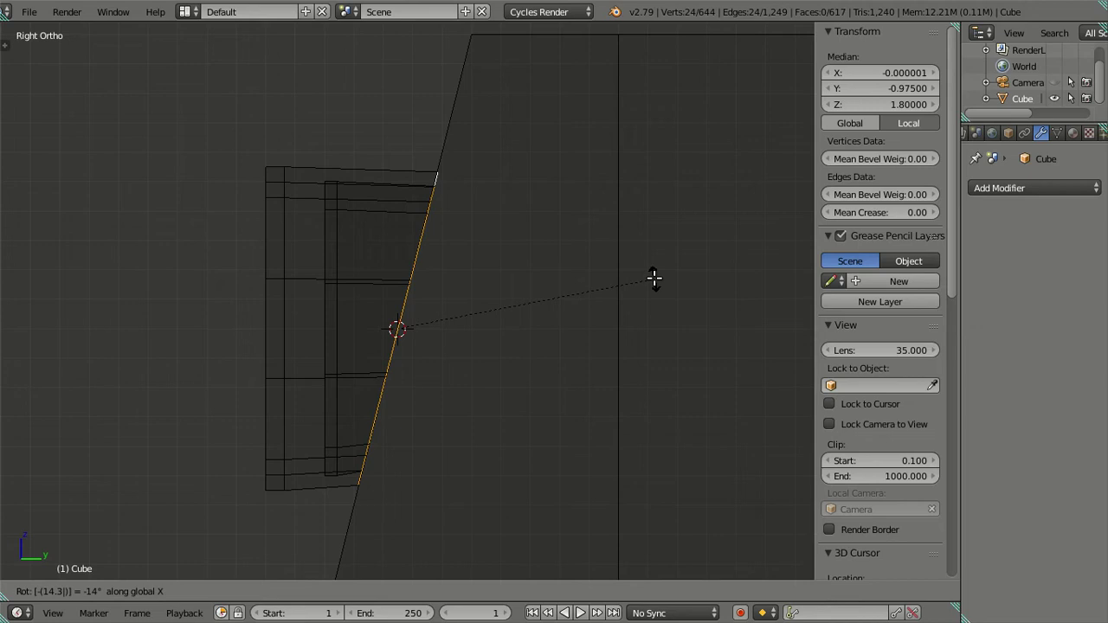
Cancel the pending -14° rotation and snap the 3D cursor to the selected panel edge
key(Escape)
mouse_move(539, 293)
middle_down()
mouse_move(580, 356)
mouse_move(653, 372)
mouse_move(570, 356)
mouse_move(580, 356)
middle_up()
key(KP_3)
scroll(580, 355, up, 3)
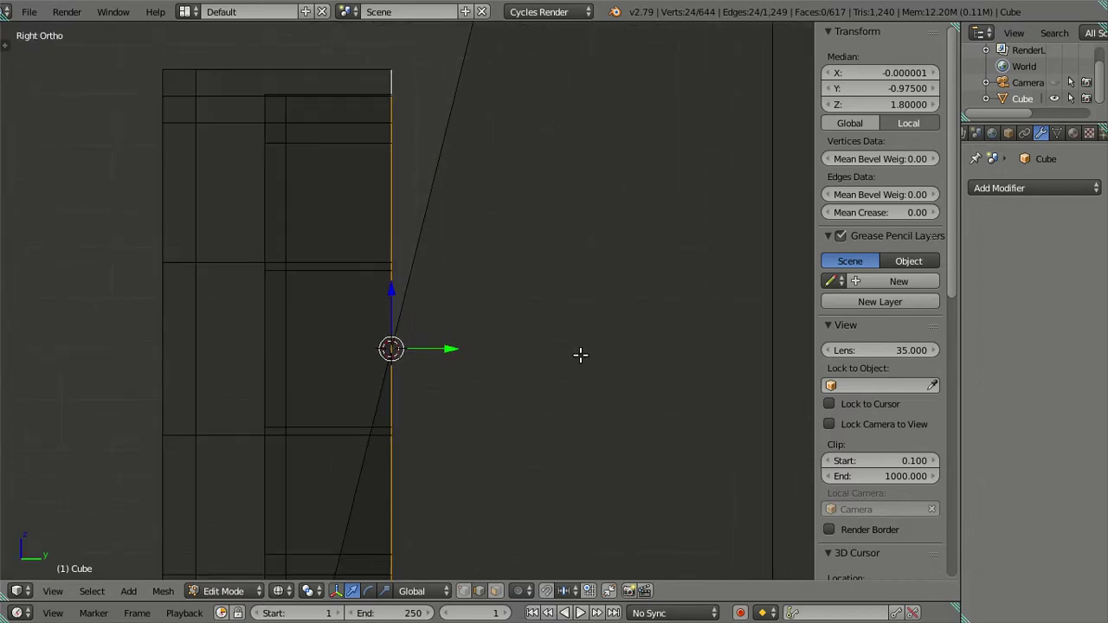
key(shift+s)
click(570, 357)
scroll(556, 358, down, 4)
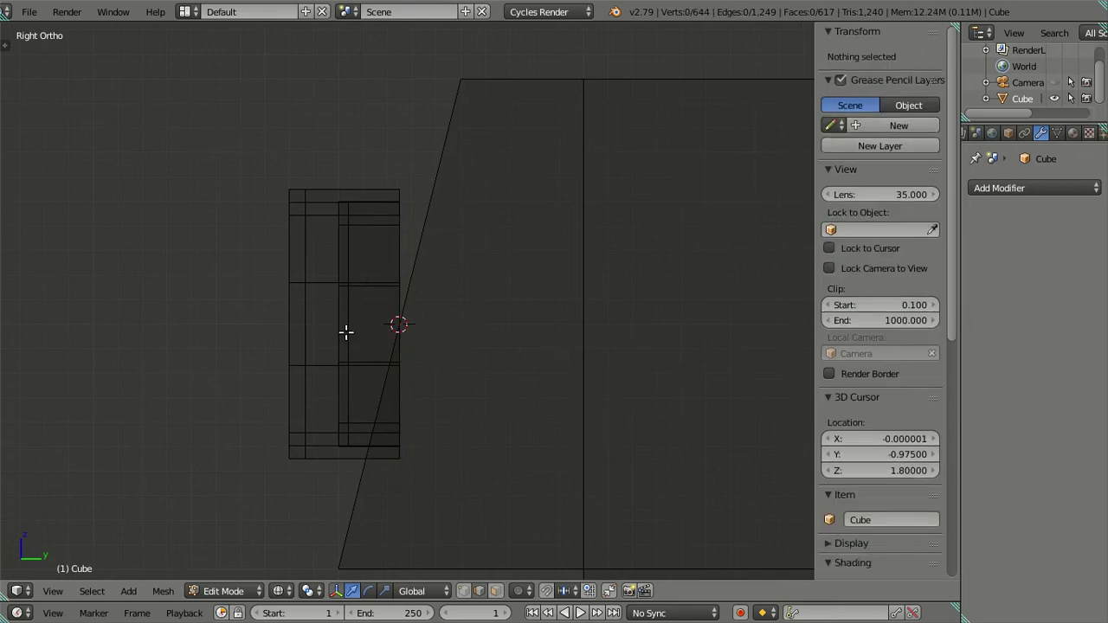
Select the linked knob piece, separate it into Cube.001, and select that new object
key(z)
middle_drag(342, 315, 364, 307)
right_click(364, 308)
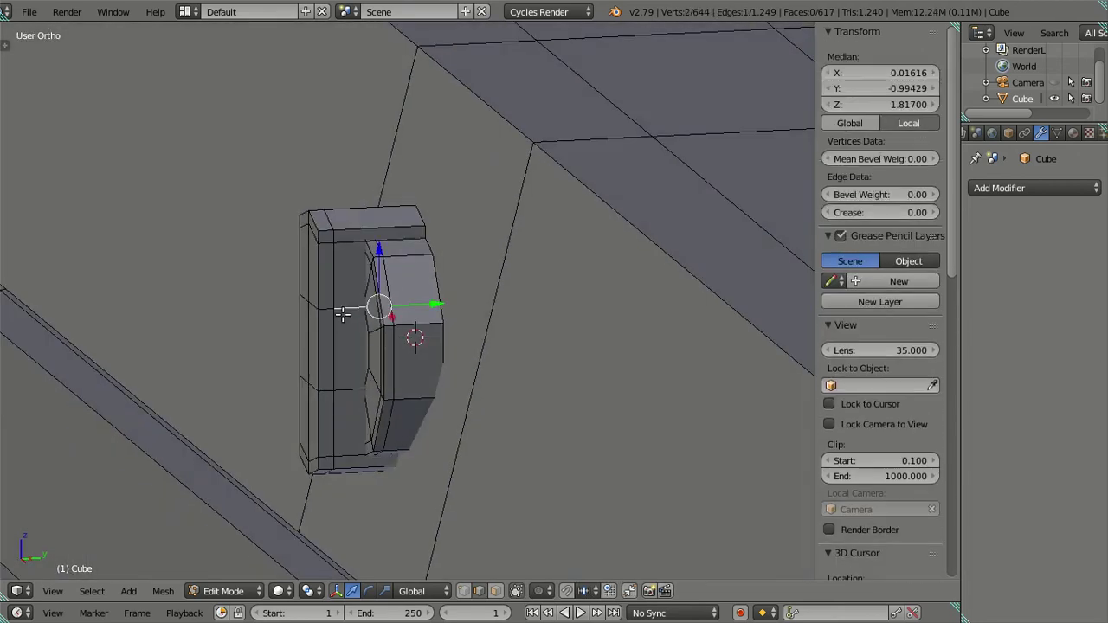
key(ctrl+l)
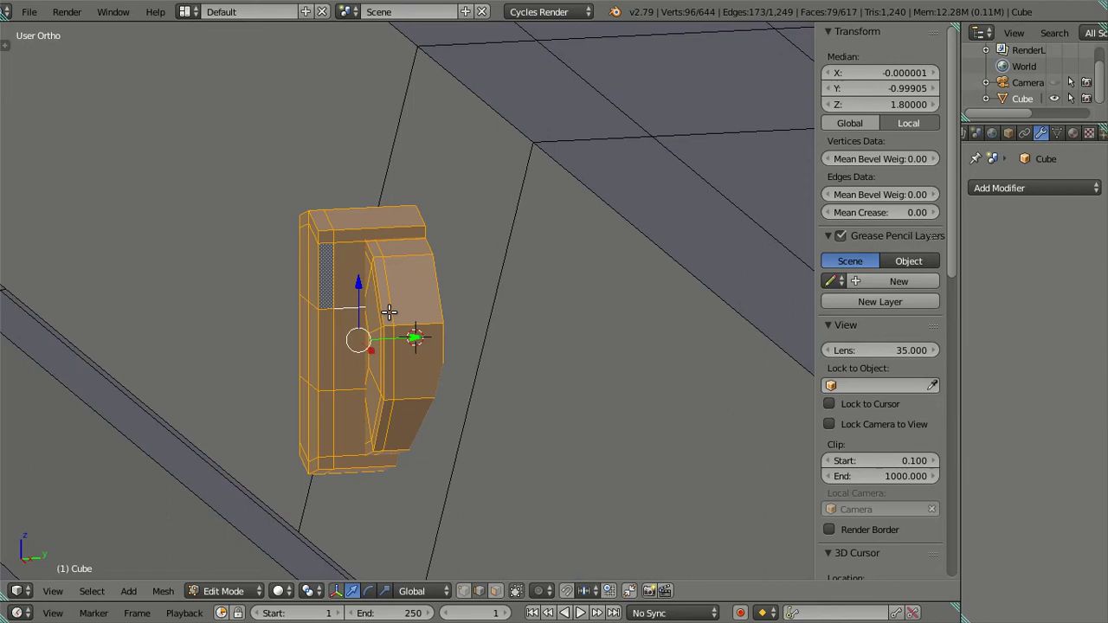
key(p)
click(389, 314)
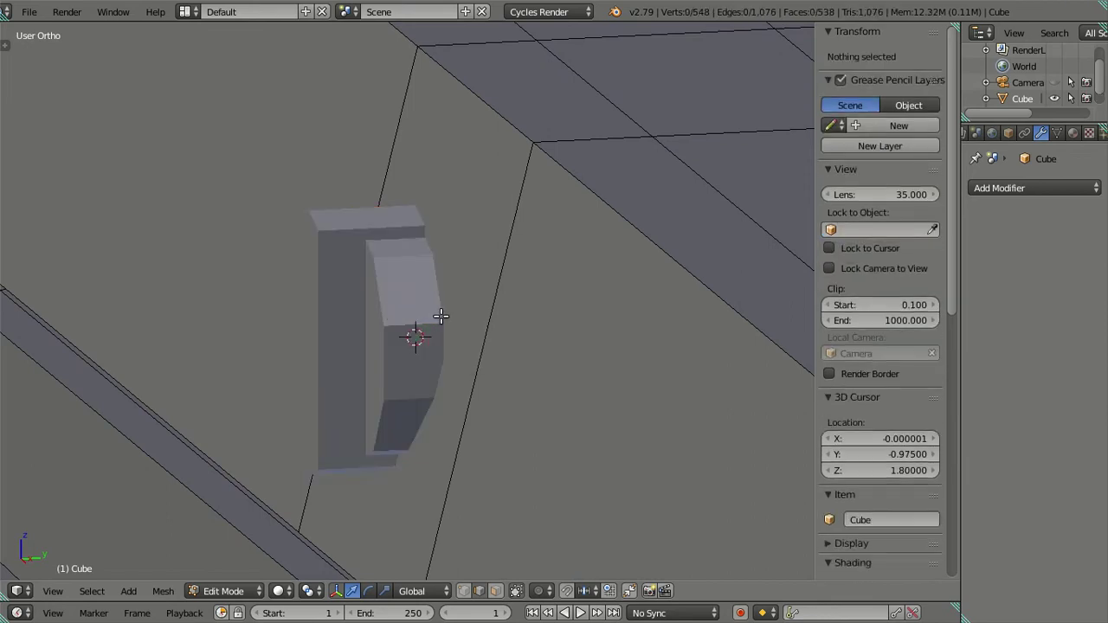
key(Tab)
right_click(342, 323)
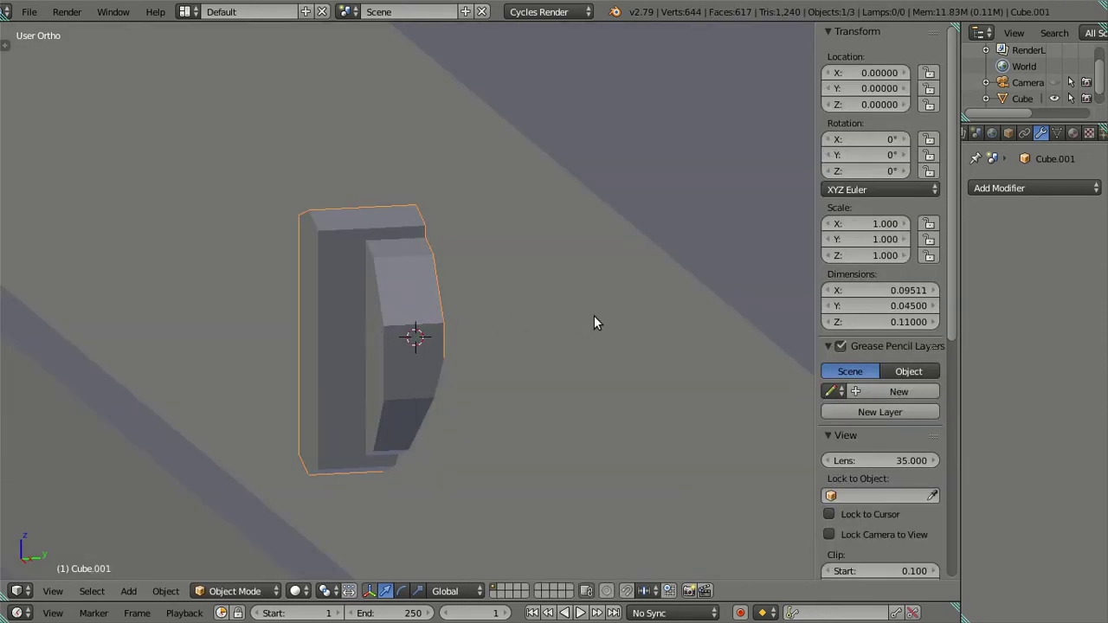
Move the knob's origin to the 3D cursor and view it from the right side
key(shift+ctrl+alt+c)
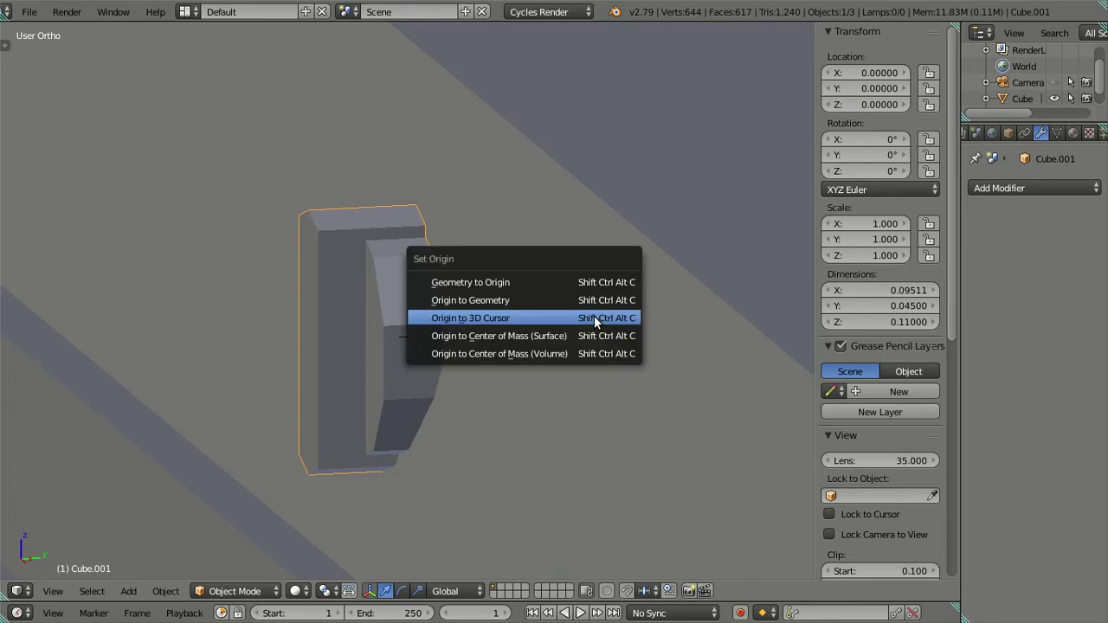
click(594, 315)
middle_drag(468, 349, 479, 328)
key(KP_3)
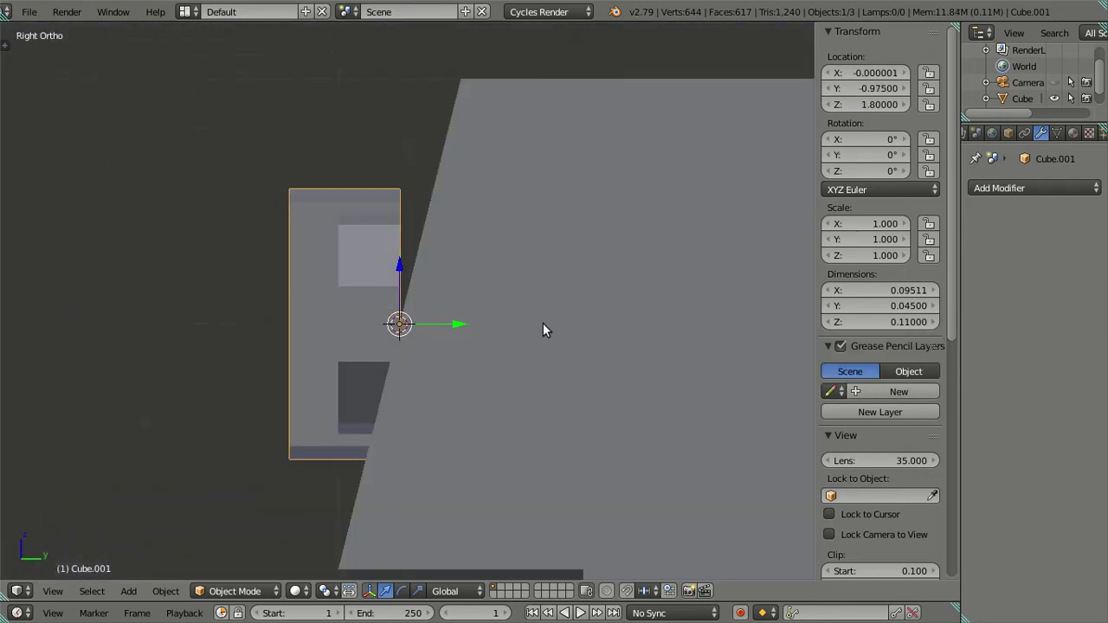
Try rotating the knob mesh -14° around X in Edit Mode, then cancel it
key(Tab)
key(z)
scroll(485, 285, up, 2)
key(a)
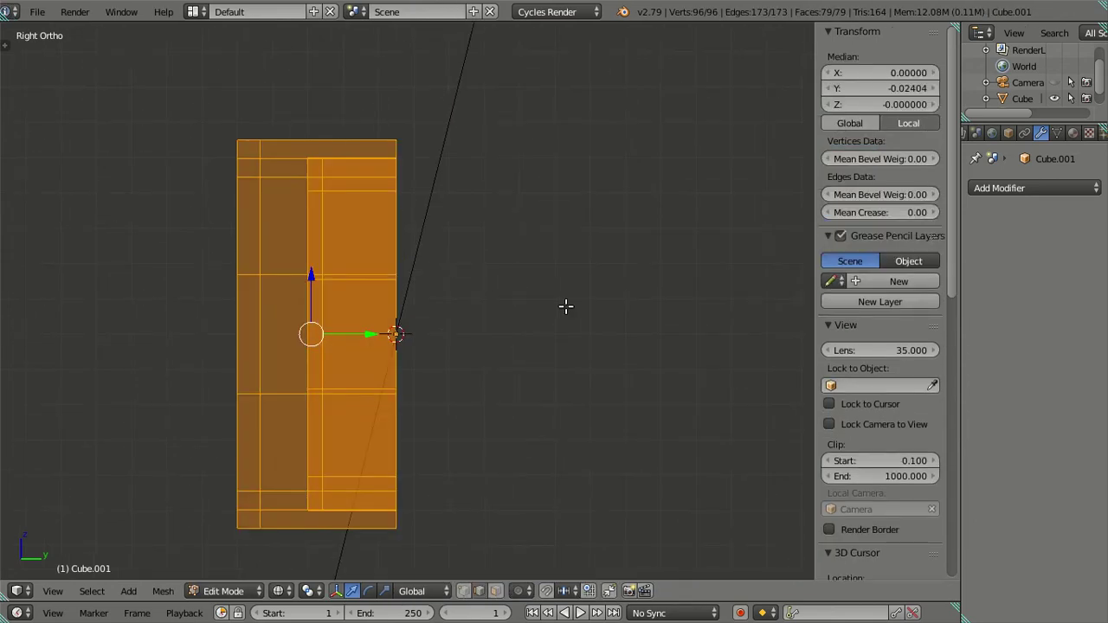
key(r)
key(x)
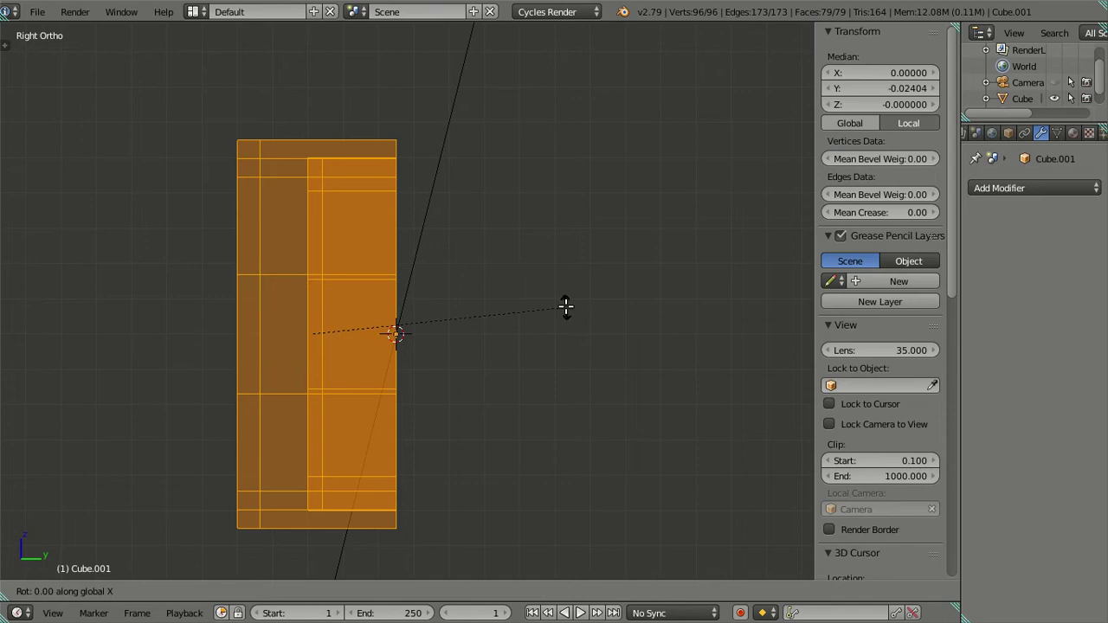
text(-(14.03)
key(Escape)
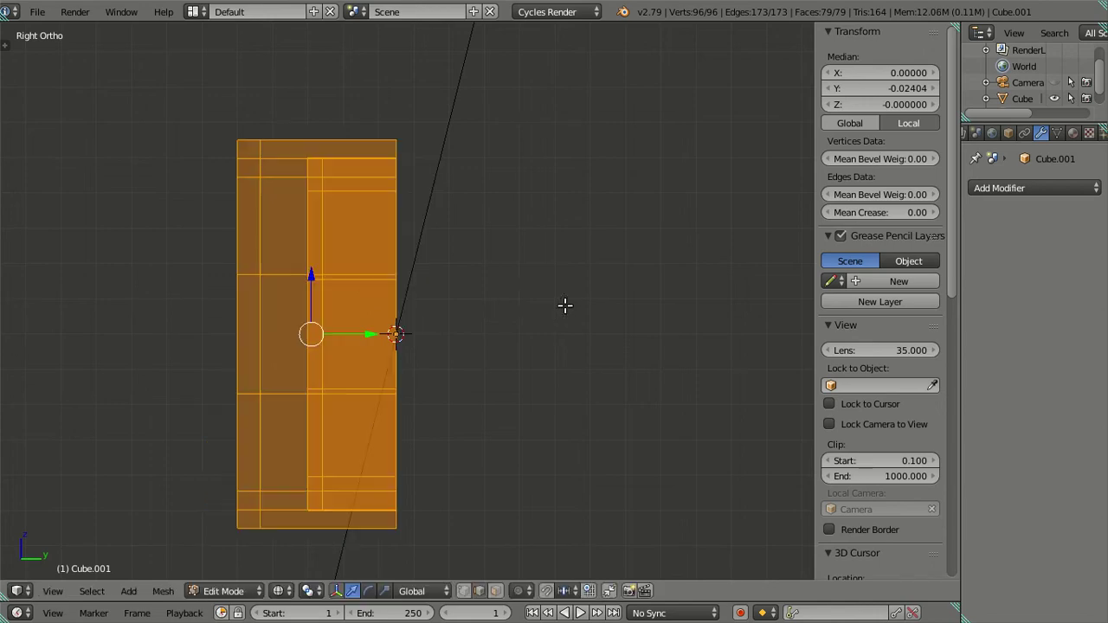
scroll(497, 223, up, 2)
mouse_move(497, 159)
shift+middle_down()
mouse_move(522, 338)
mouse_move(643, 329)
shift+middle_up()
scroll(522, 338, up, 4)
scroll(639, 336, down, 2)
key(r)
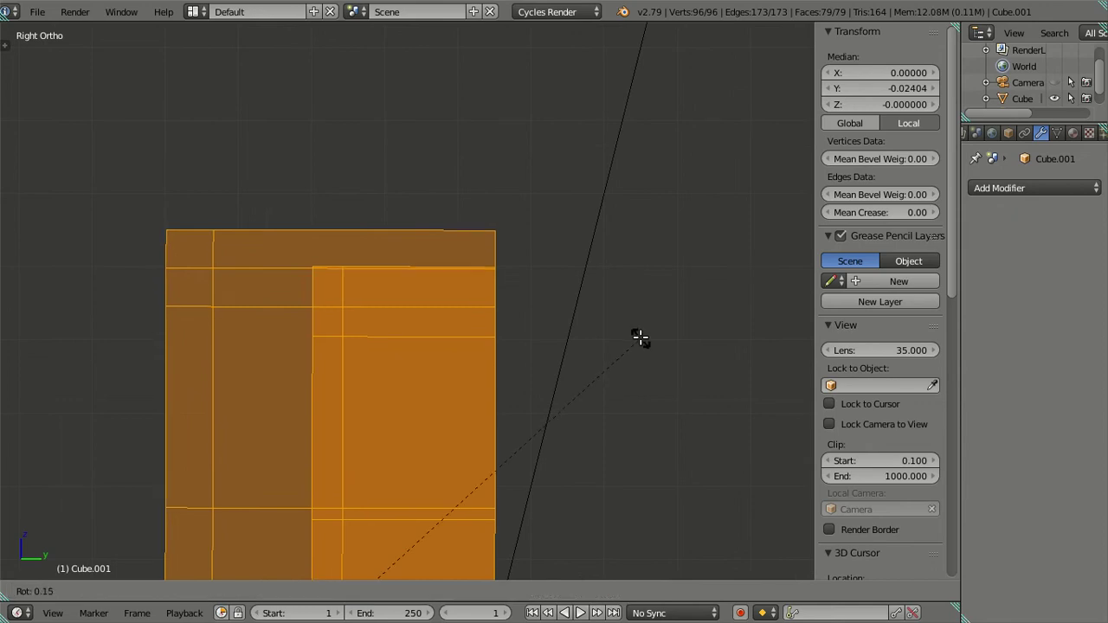
key(Escape)
scroll(640, 338, down, 3)
Back in Object Mode, rotate the knob object -14° around X
key(Tab)
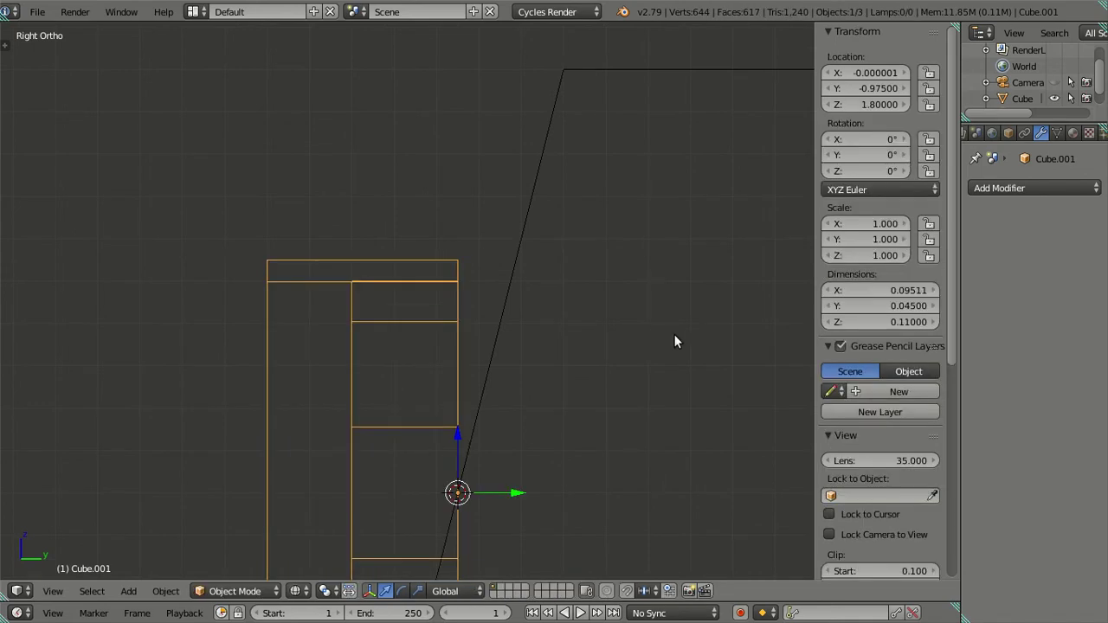
key(r)
text(x)
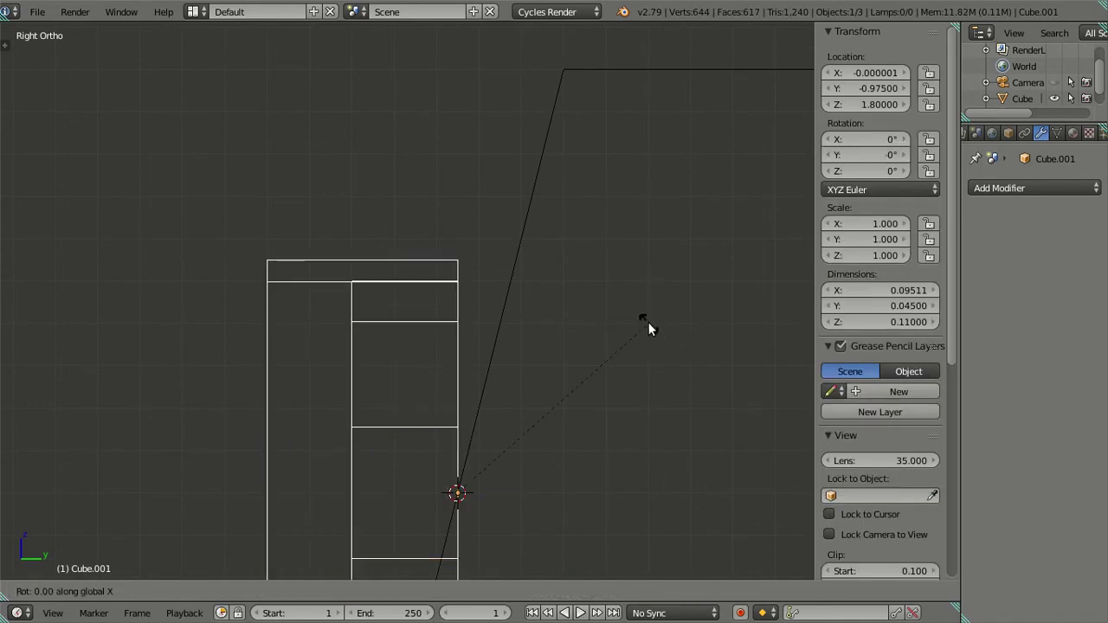
text(-14)
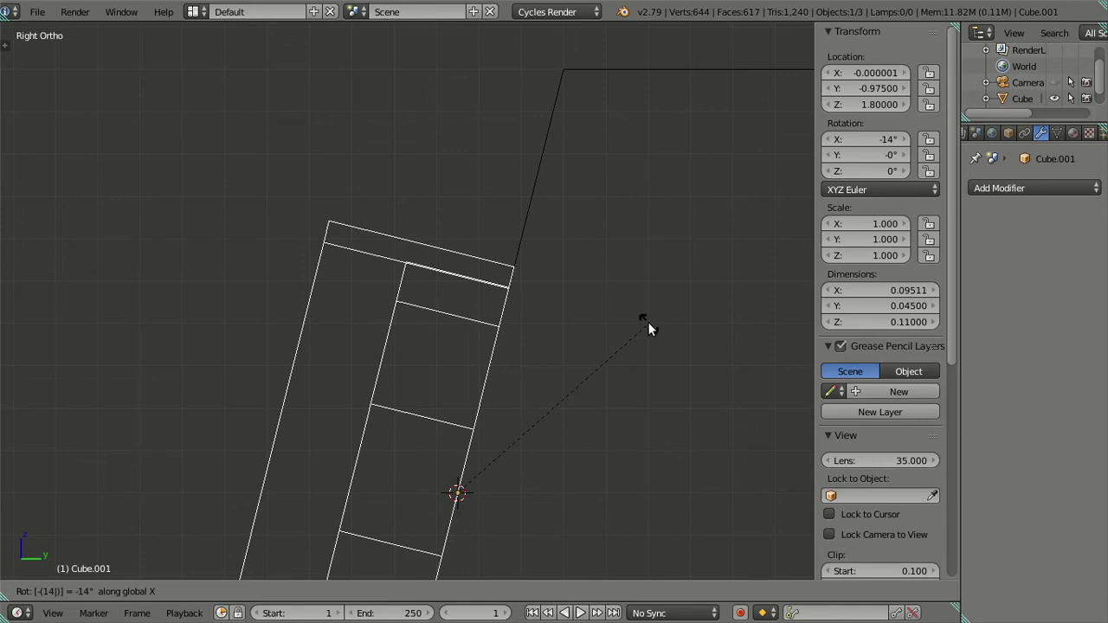
text(.0)
Confirm the knob's -14° X rotation and zoom in to inspect it
key(Return)
scroll(554, 346, up, 2)
scroll(451, 381, up, 3)
scroll(443, 382, up, 2)
scroll(364, 337, up, 2)
scroll(525, 377, up, 2)
scroll(511, 338, up, 1)
scroll(498, 285, down, 1)
scroll(472, 285, up, 1)
scroll(463, 290, down, 2)
scroll(461, 317, down, 3)
Deselect the knob and check its tilt from the front view
key(a)
key(z)
mouse_move(460, 317)
middle_down()
mouse_move(517, 376)
mouse_move(580, 367)
mouse_move(569, 408)
mouse_move(559, 366)
mouse_move(314, 391)
mouse_move(384, 327)
mouse_move(502, 374)
mouse_move(539, 340)
mouse_move(417, 350)
mouse_move(397, 330)
mouse_move(395, 303)
mouse_move(362, 318)
mouse_move(486, 324)
middle_up()
key(KP_1)
key(z)
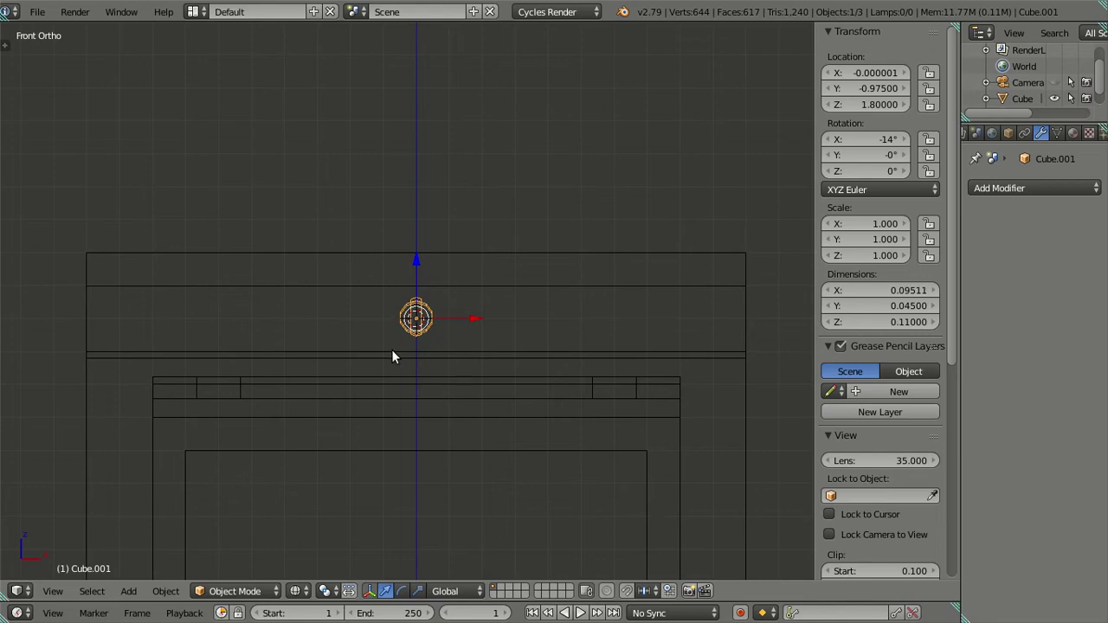
scroll(528, 322, down, 4)
scroll(496, 332, down, 1)
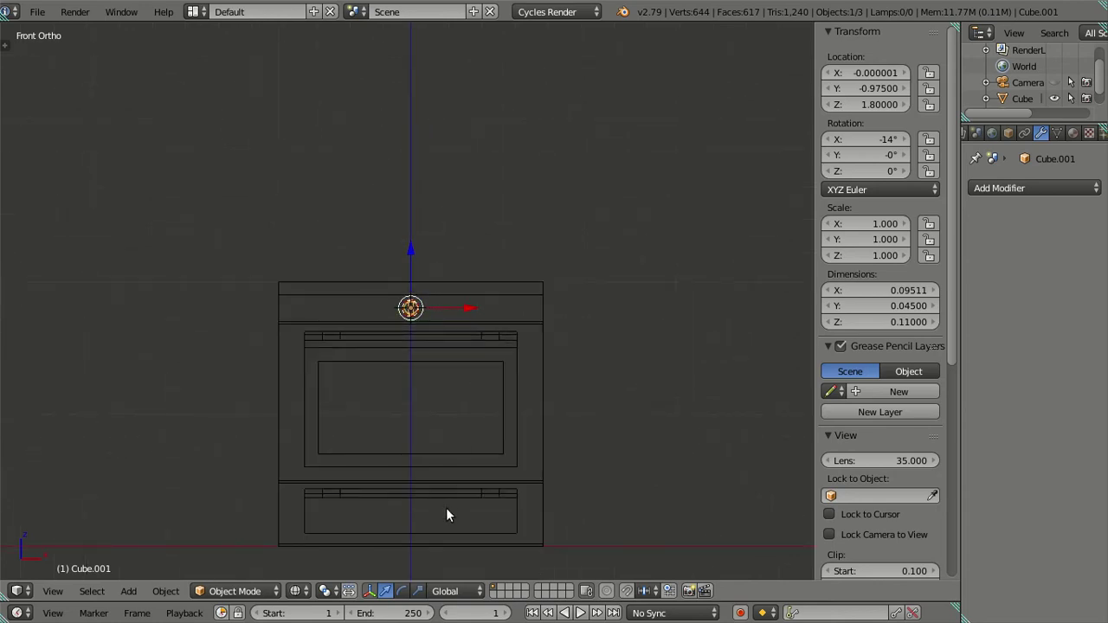
middle_drag(414, 336, 362, 263)
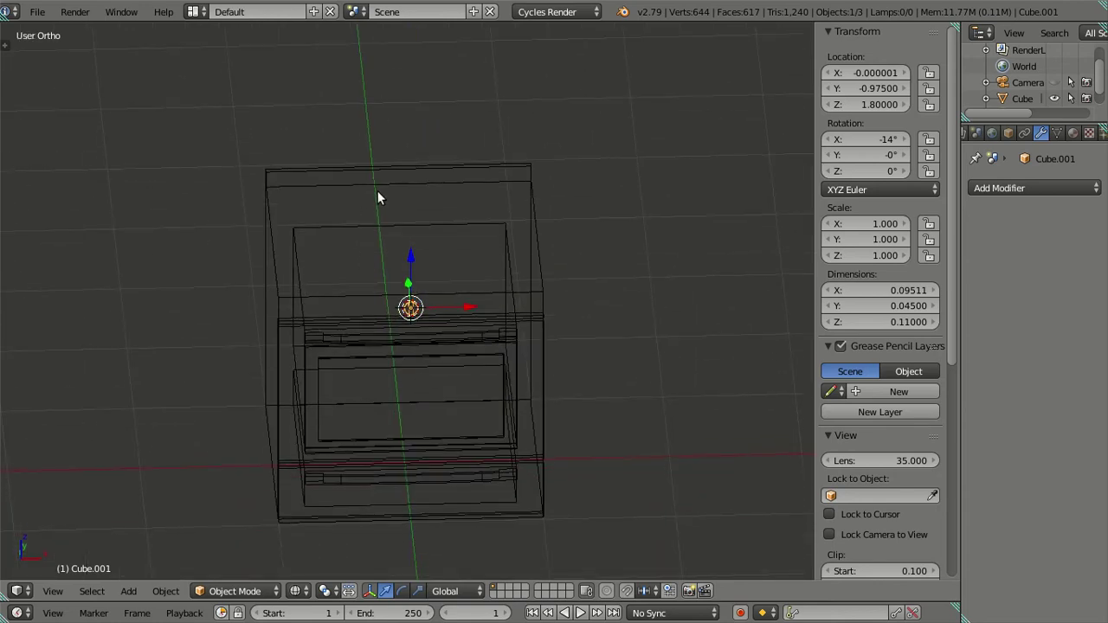
key(KP_1)
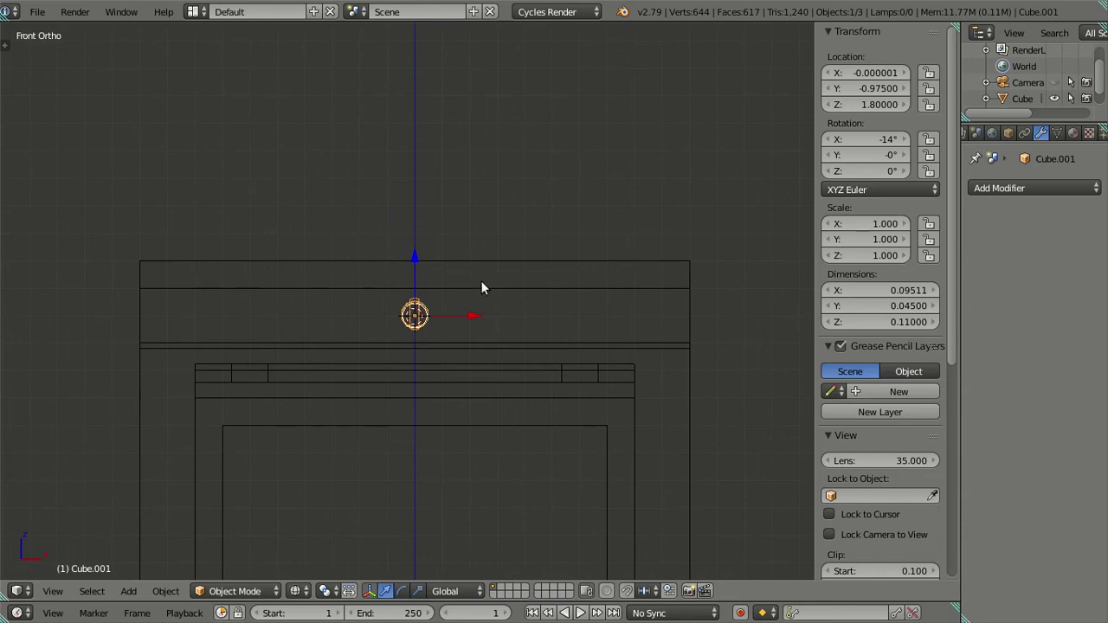
Clear the knob's mesh selection and select the main stove body, Cube
key(Tab)
key(a)
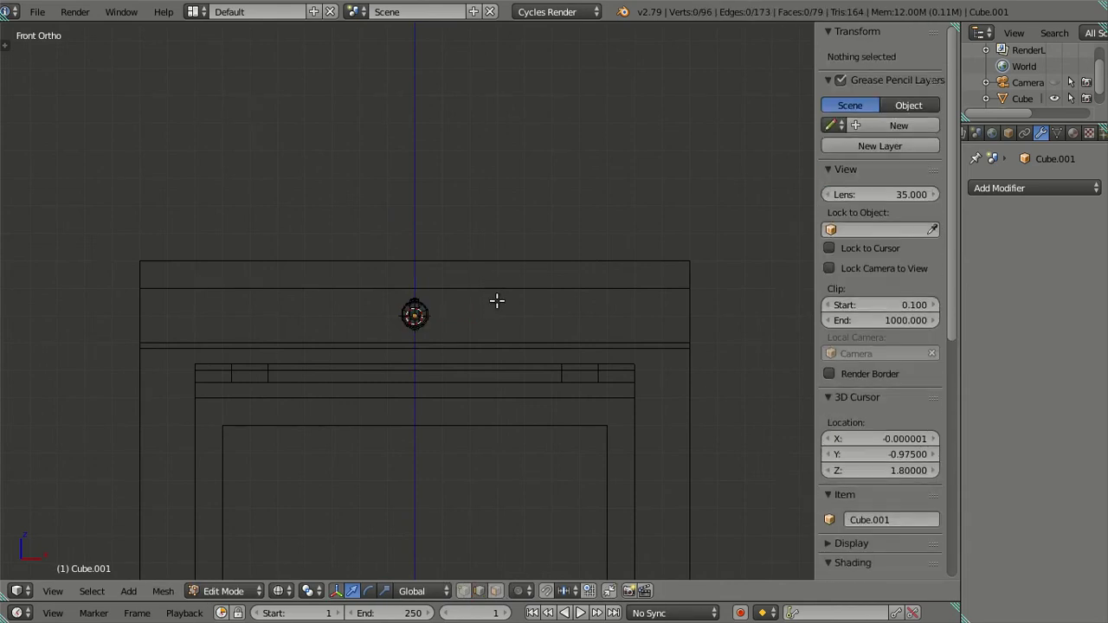
key(Tab)
key(z)
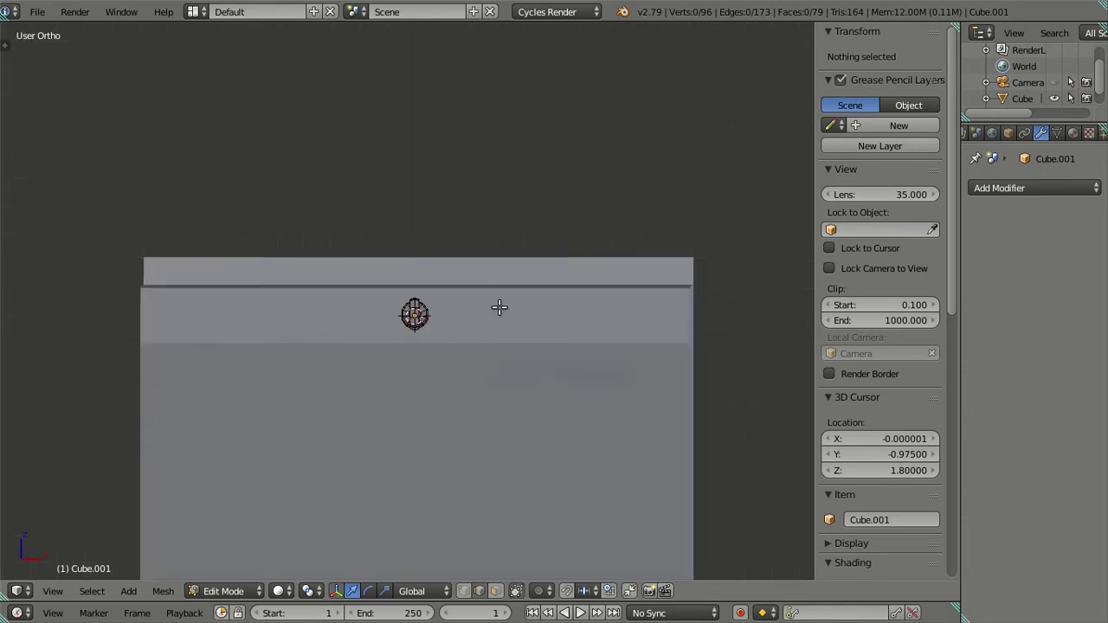
middle_drag(500, 306, 429, 316)
right_click(462, 315)
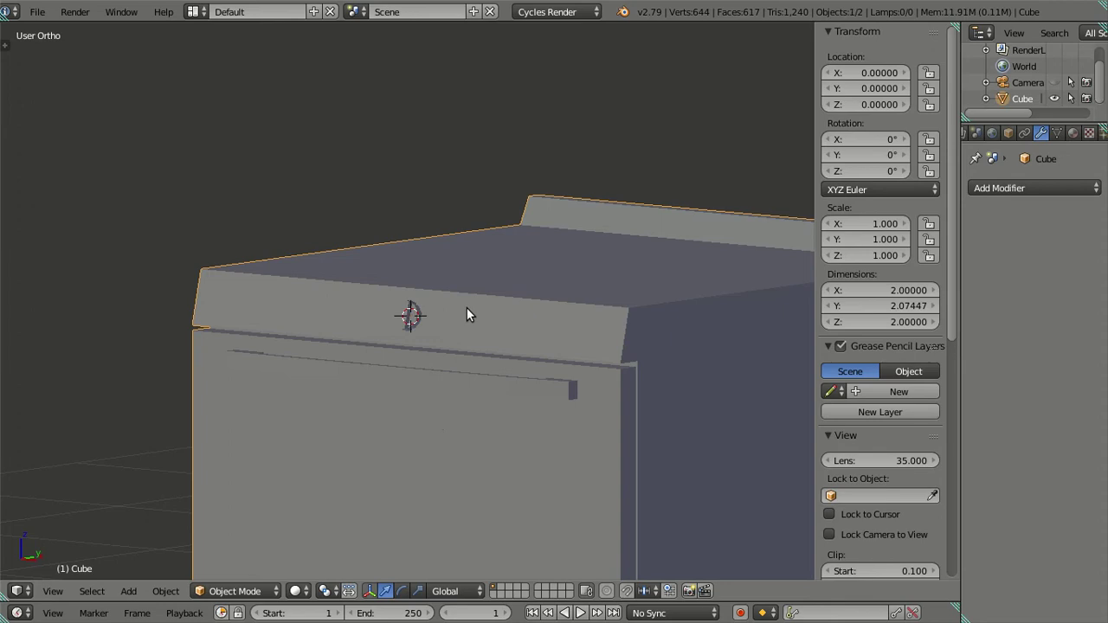
Enter Edit Mode on the stove body and frame the control panel in front wireframe view
key(Tab)
scroll(467, 307, up, 1)
key(KP_1)
scroll(508, 305, up, 2)
scroll(508, 305, down, 3)
key(z)
scroll(508, 305, up, 2)
shift+middle_drag(508, 305, 418, 335)
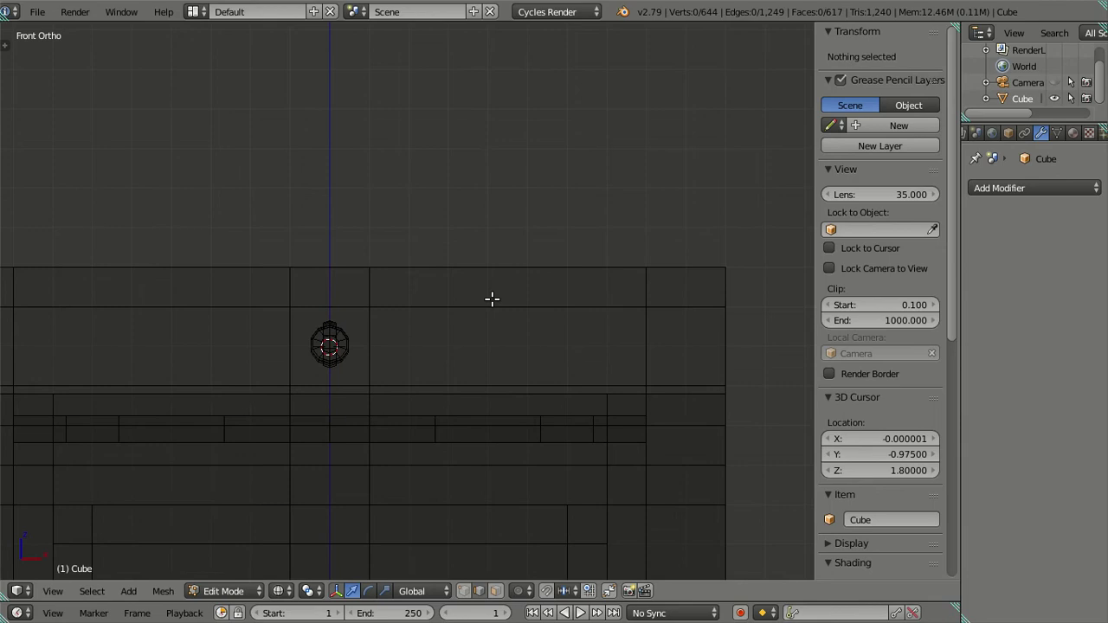
Add six evenly spaced loop cuts across the control panel
key(ctrl+r)
scroll(492, 299, up, 1)
scroll(492, 299, up, 1)
scroll(492, 299, up, 1)
scroll(492, 299, up, 1)
scroll(492, 299, up, 1)
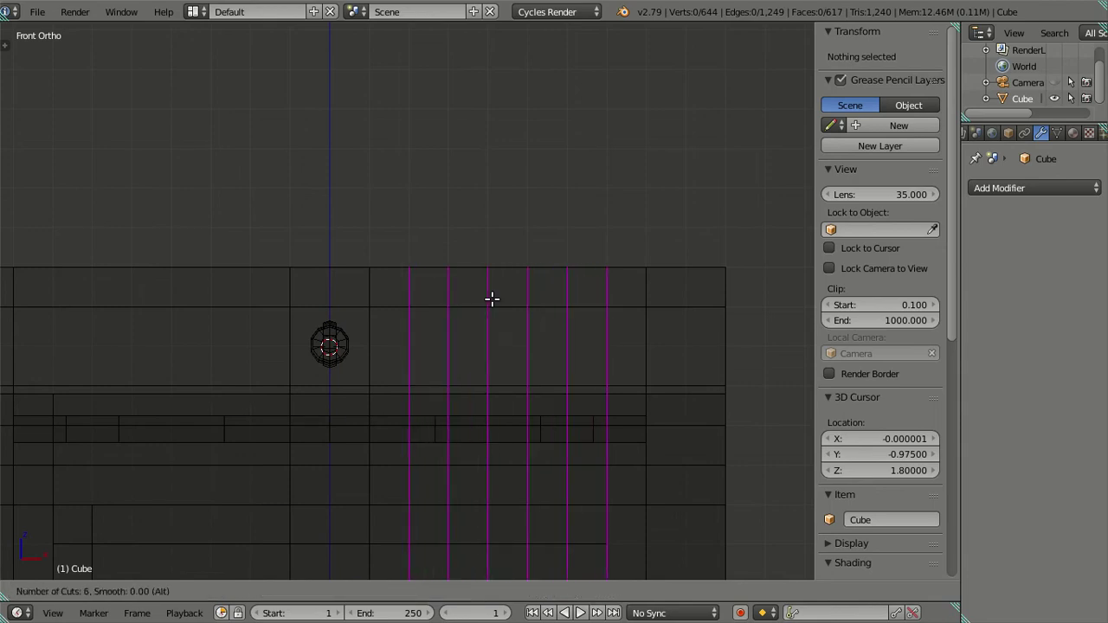
scroll(492, 299, down, 2)
scroll(492, 299, down, 2)
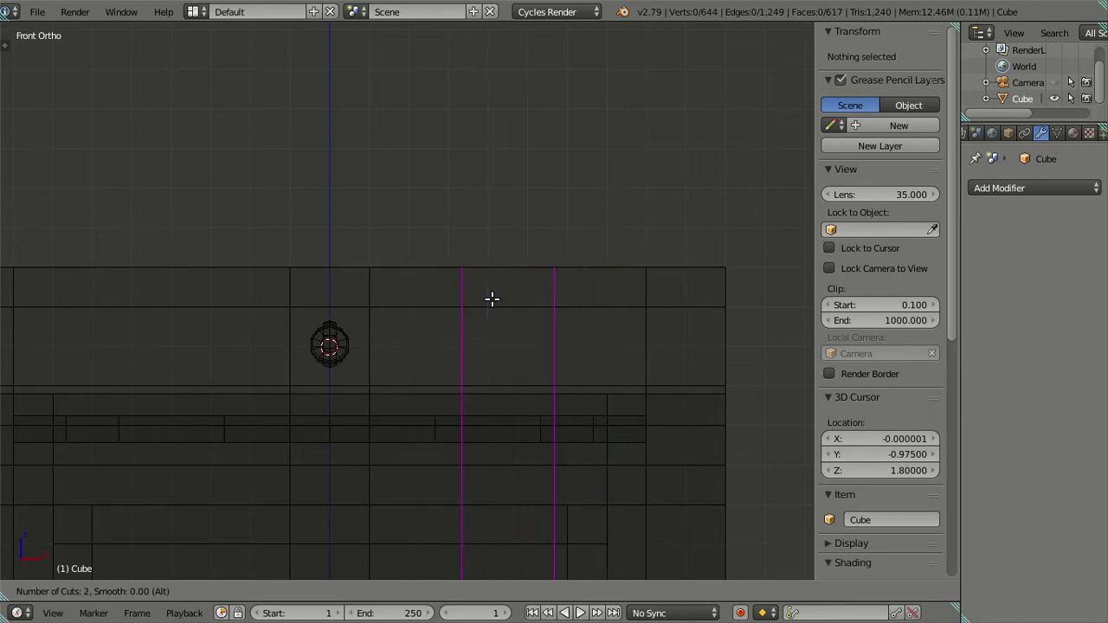
scroll(492, 298, up, 1)
scroll(492, 299, up, 2)
scroll(491, 298, up, 1)
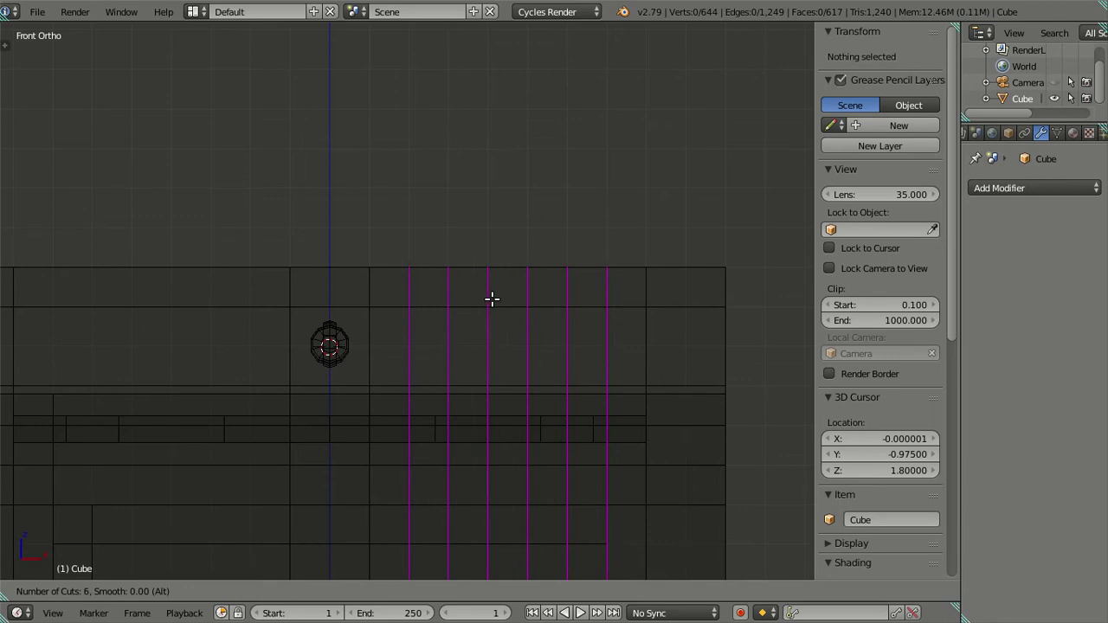
click(492, 299)
right_click(491, 299)
Keep three of the new loops and dissolve the remaining selected edge loops
alt+shift+right_click(564, 343)
alt+shift+right_click(489, 345)
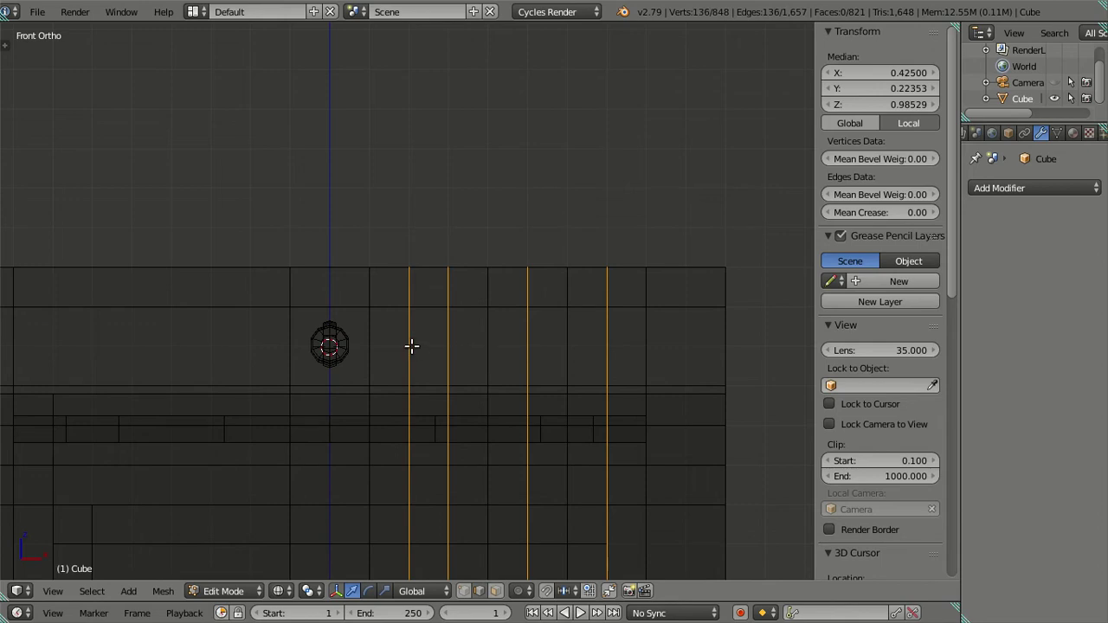
alt+shift+right_click(410, 345)
key(x)
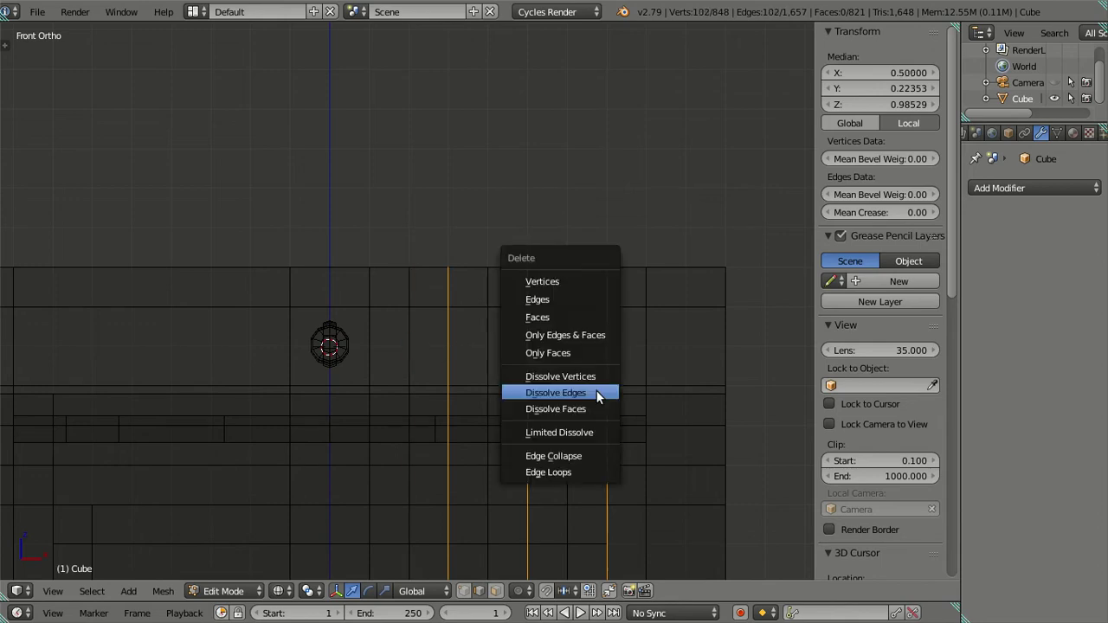
click(596, 390)
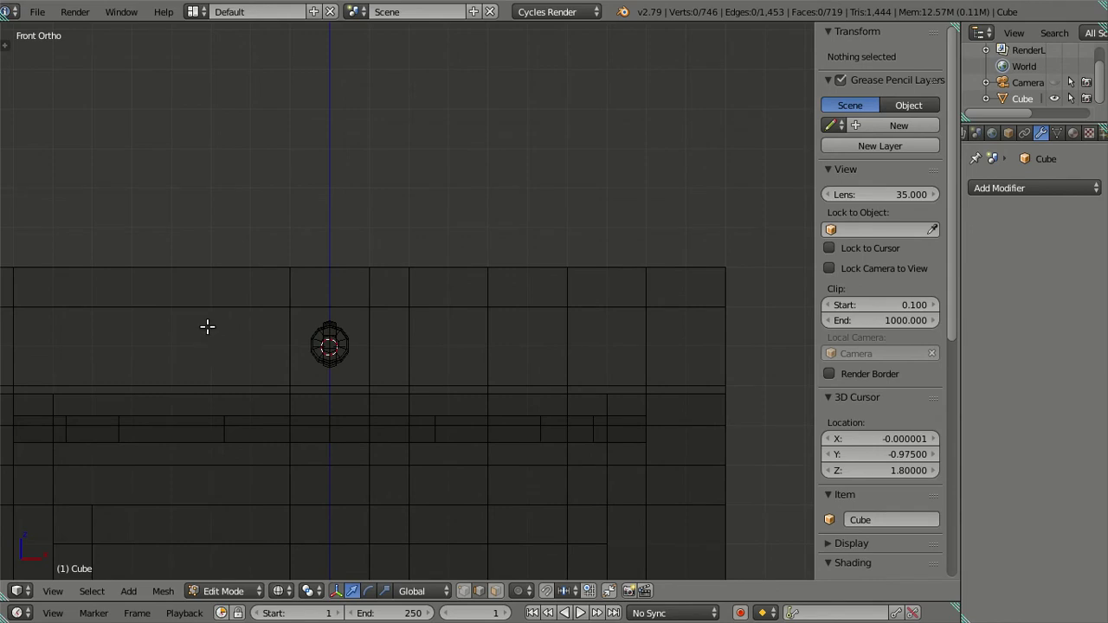
Add six evenly spaced loop cuts across the panel's left side
key(ctrl+r)
scroll(207, 327, up, 2)
scroll(206, 326, up, 2)
scroll(206, 326, up, 1)
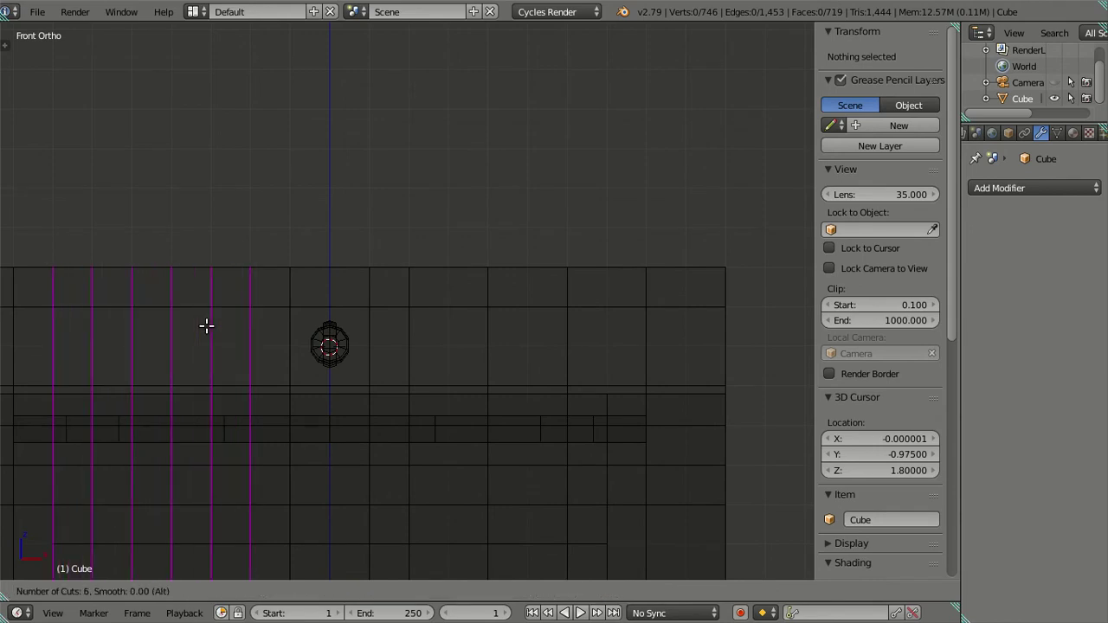
click(207, 326)
right_click(207, 327)
Dissolve all but three of those loops plus the extra edges around the knob
alt+shift+right_click(92, 345)
alt+shift+right_click(172, 350)
alt+shift+right_click(250, 351)
key(x)
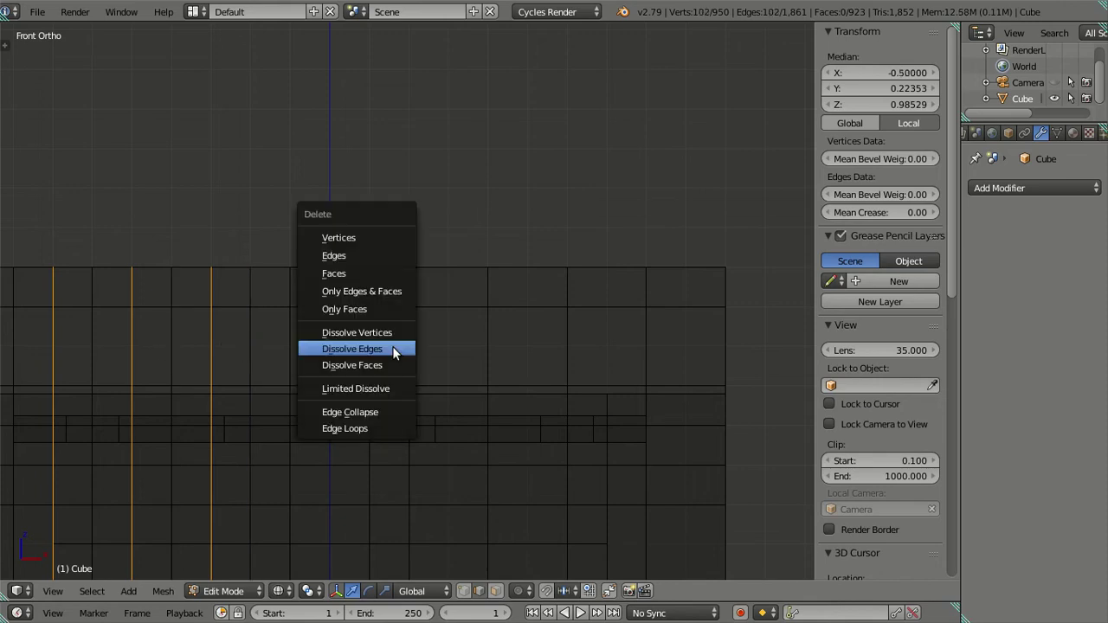
click(393, 350)
shift+middle_drag(326, 347, 381, 347)
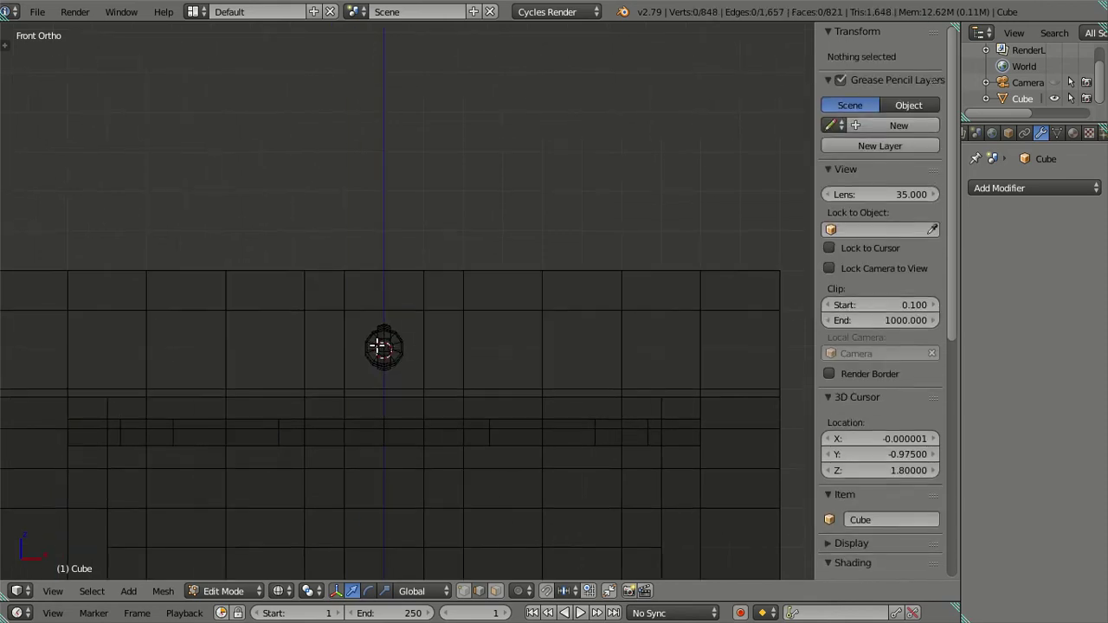
mouse_move(409, 356)
middle_down()
mouse_move(321, 378)
mouse_move(334, 367)
middle_up()
Read the median X of the panel edge pair beside the knob and enter 0.3
key(z)
middle_drag(474, 367, 426, 366)
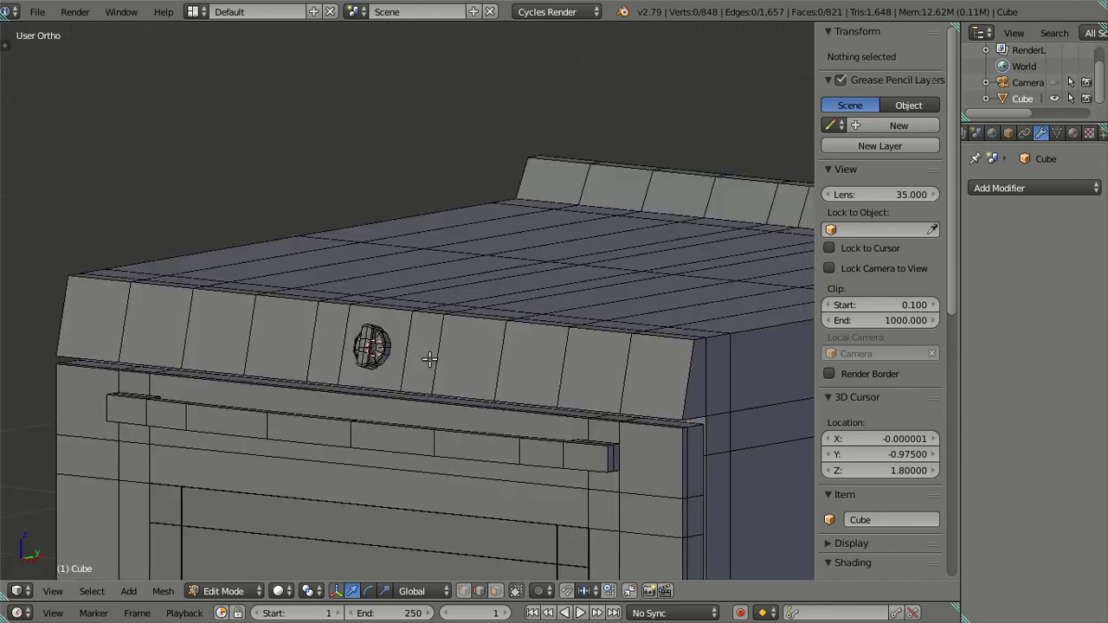
scroll(425, 366, up, 2)
middle_drag(404, 413, 369, 380)
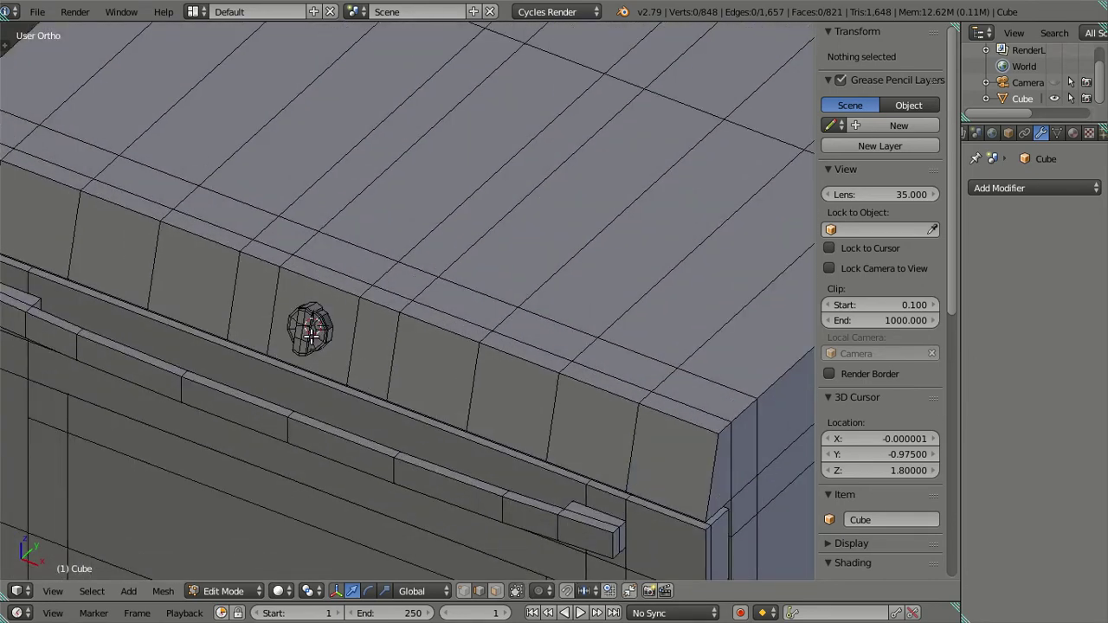
right_click(304, 332)
key(l)
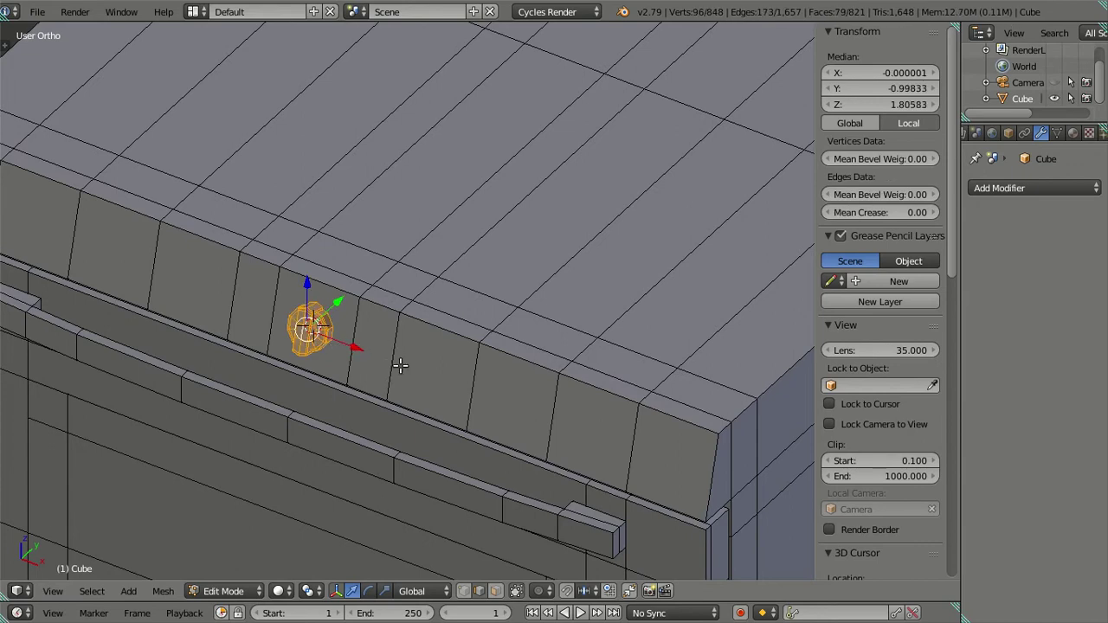
right_click(467, 387)
shift+right_click(408, 368)
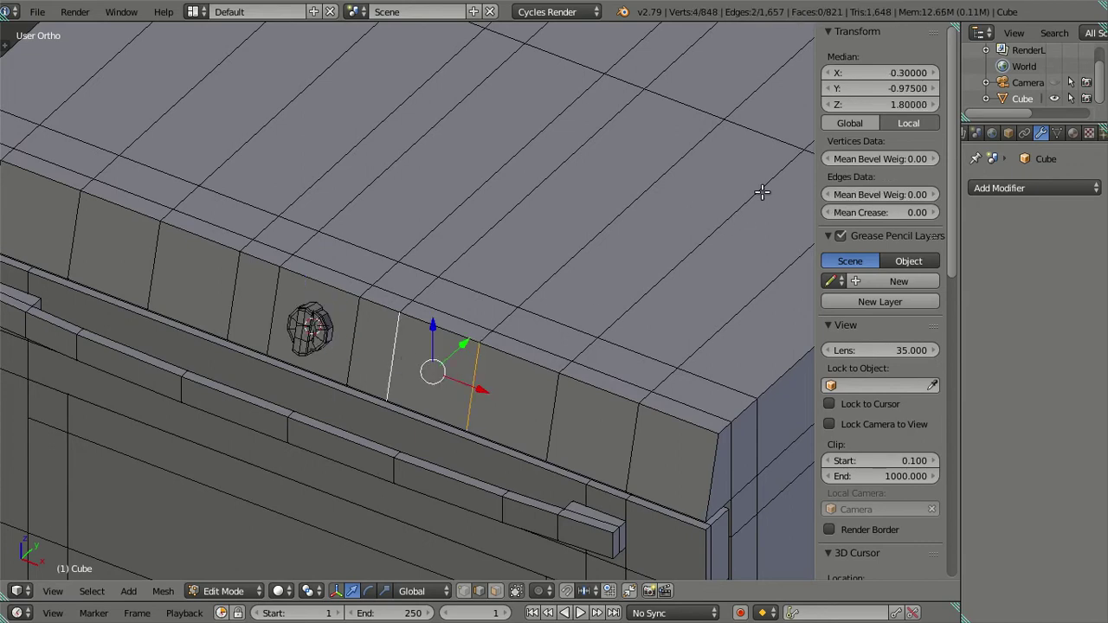
middle_drag(602, 212, 683, 247)
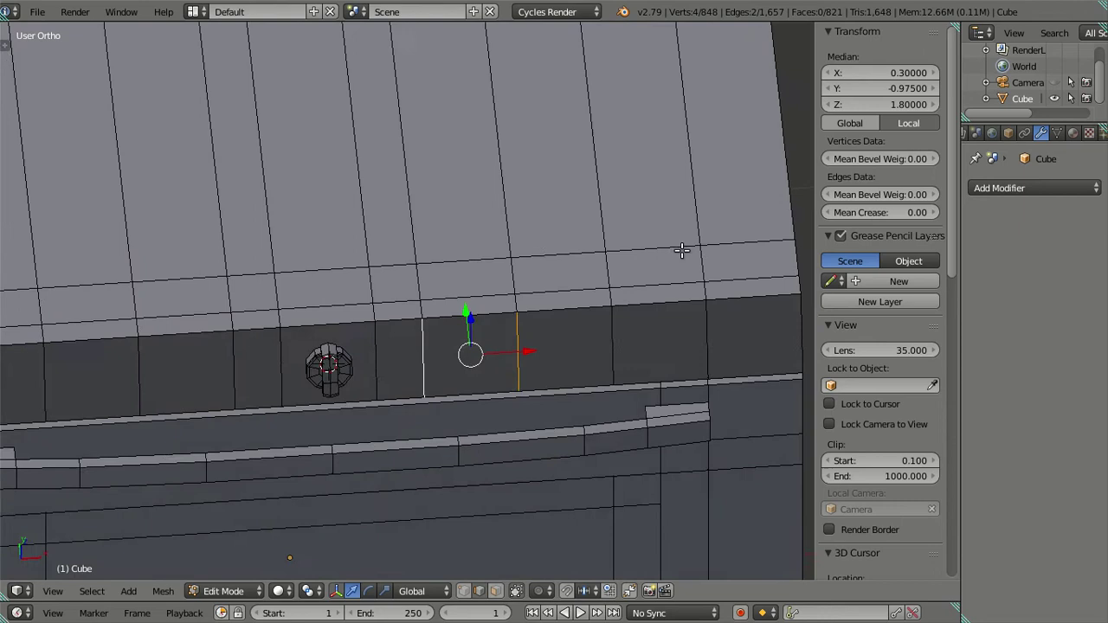
click(846, 76)
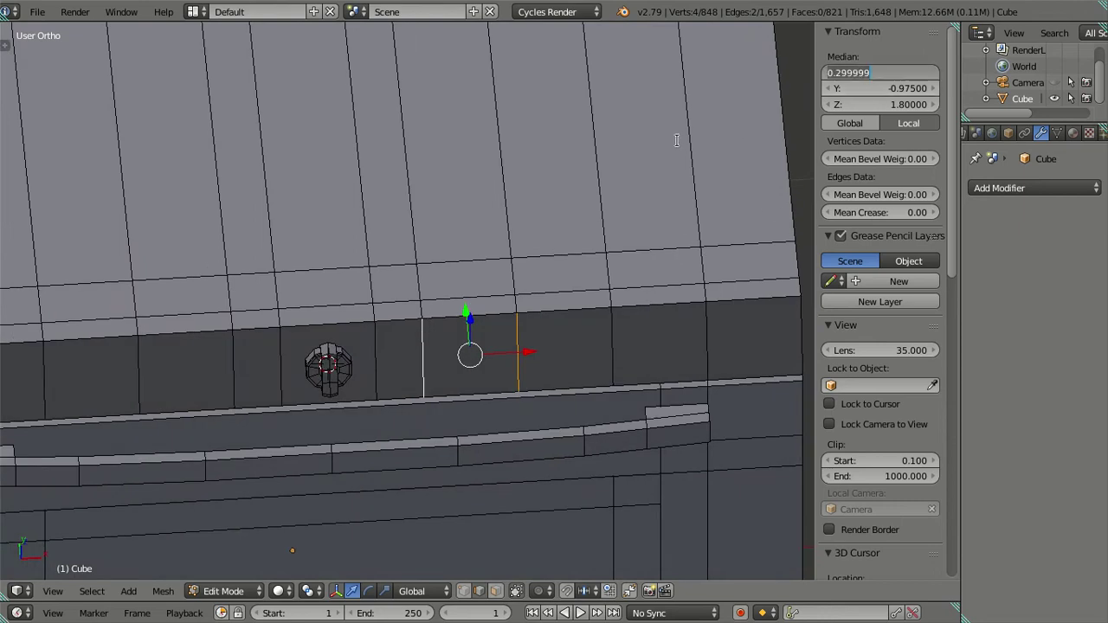
text(0.3)
key(Return)
Duplicate the whole knob and place the copy at X 0.3
middle_drag(540, 255, 416, 274)
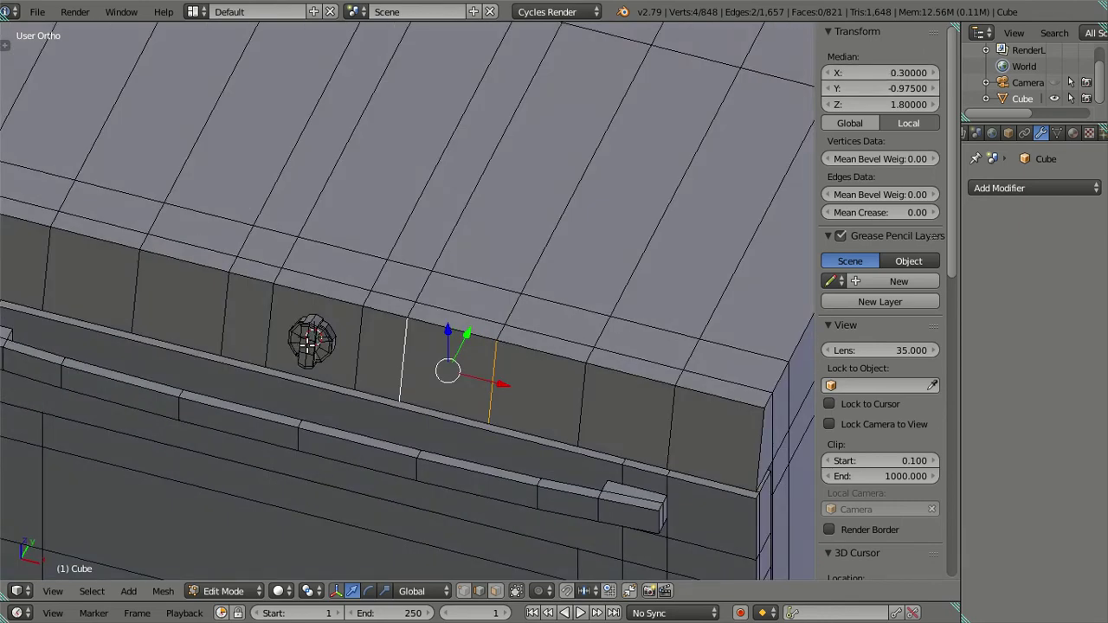
key(a)
right_click(310, 343)
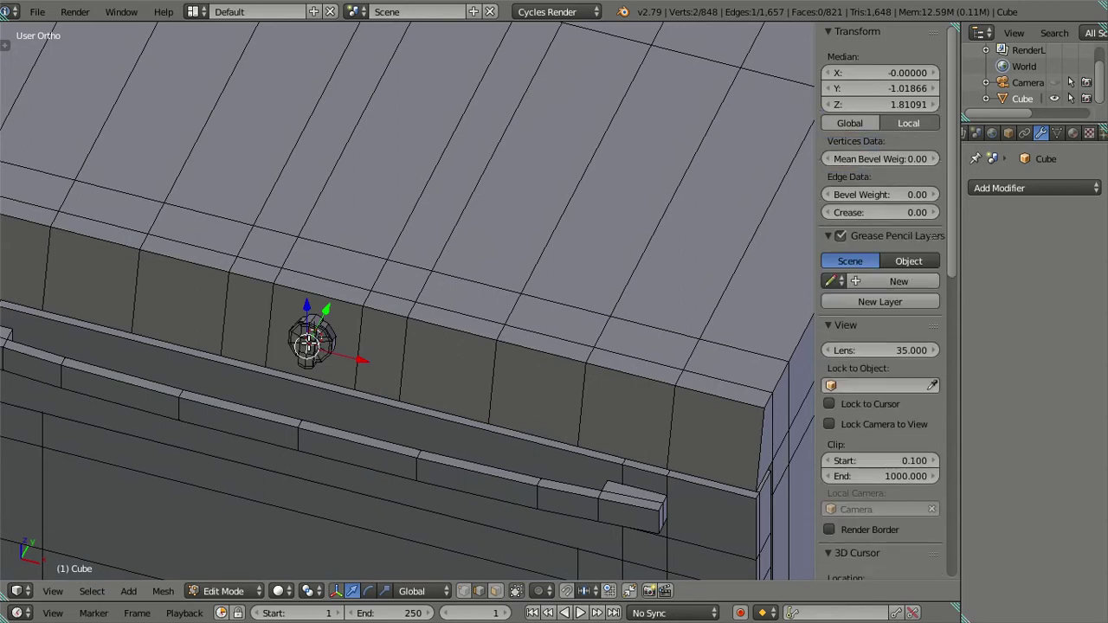
key(l)
key(alt+h)
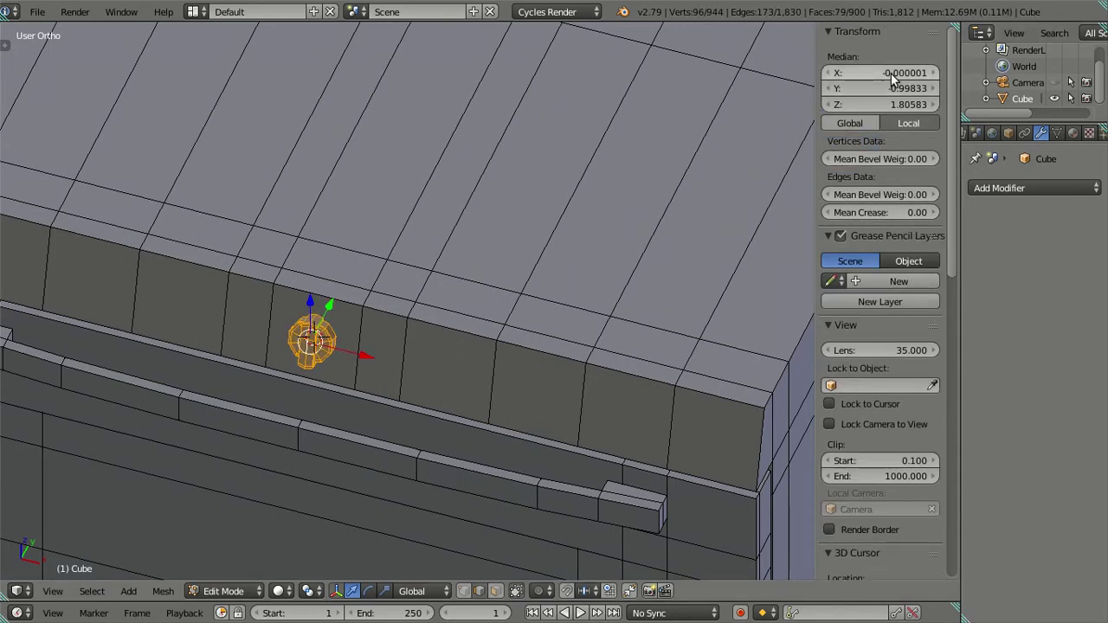
key(ctrl+v)
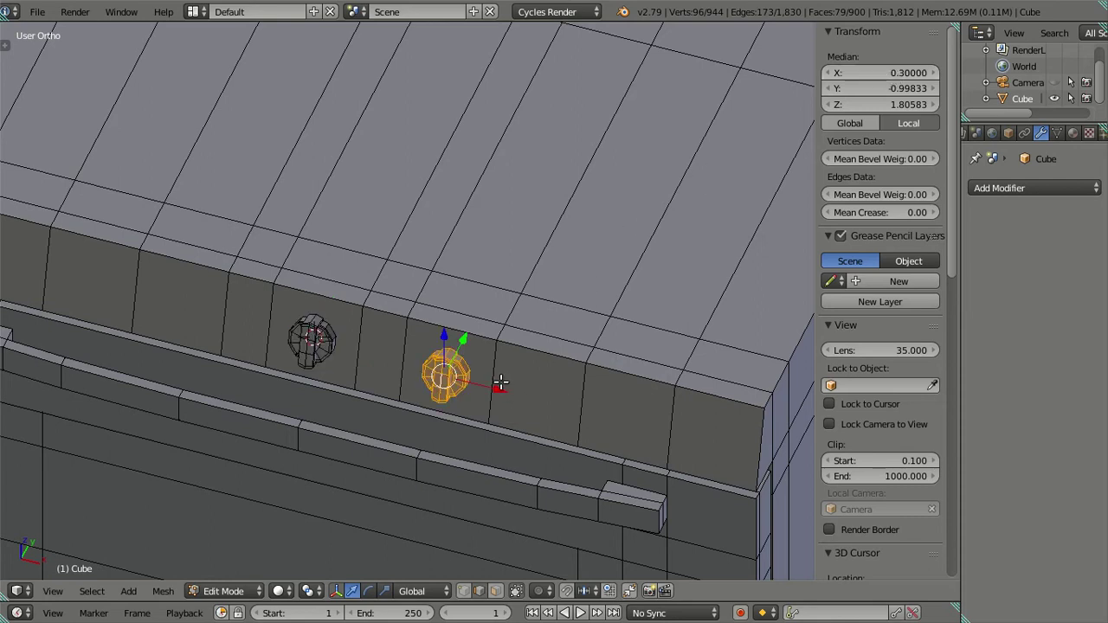
Check the next panel edge pair and add another knob copy at X 0.5
right_click(500, 382)
shift+right_click(578, 395)
click(881, 73)
key(Escape)
key(ctrl+z)
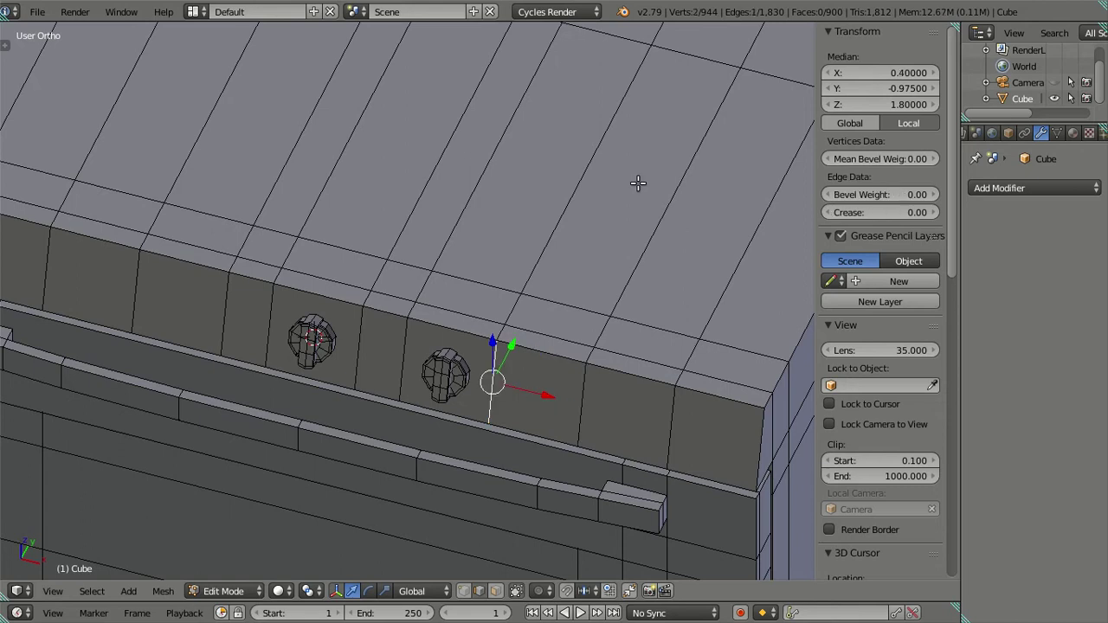
key(ctrl+z)
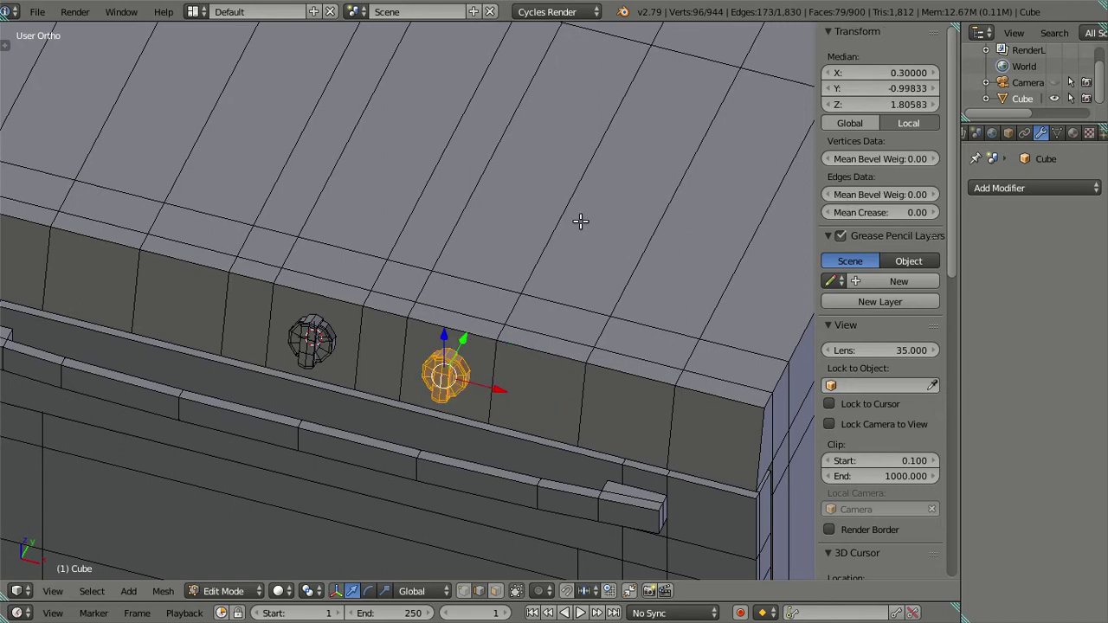
key(ctrl+z)
key(ctrl+shift+z)
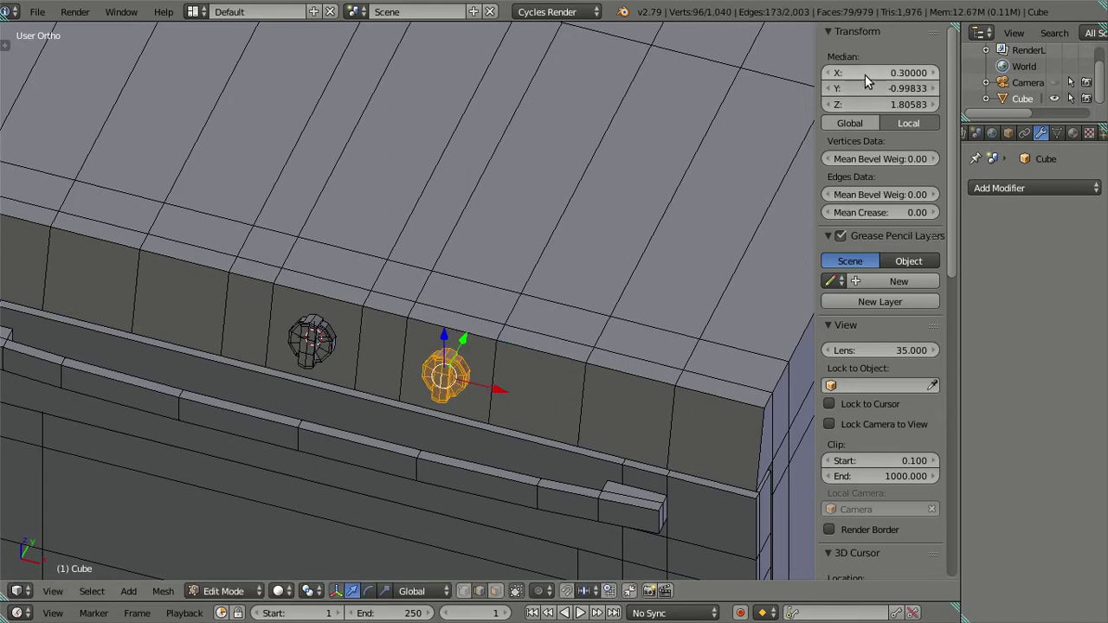
key(ctrl+shift+z)
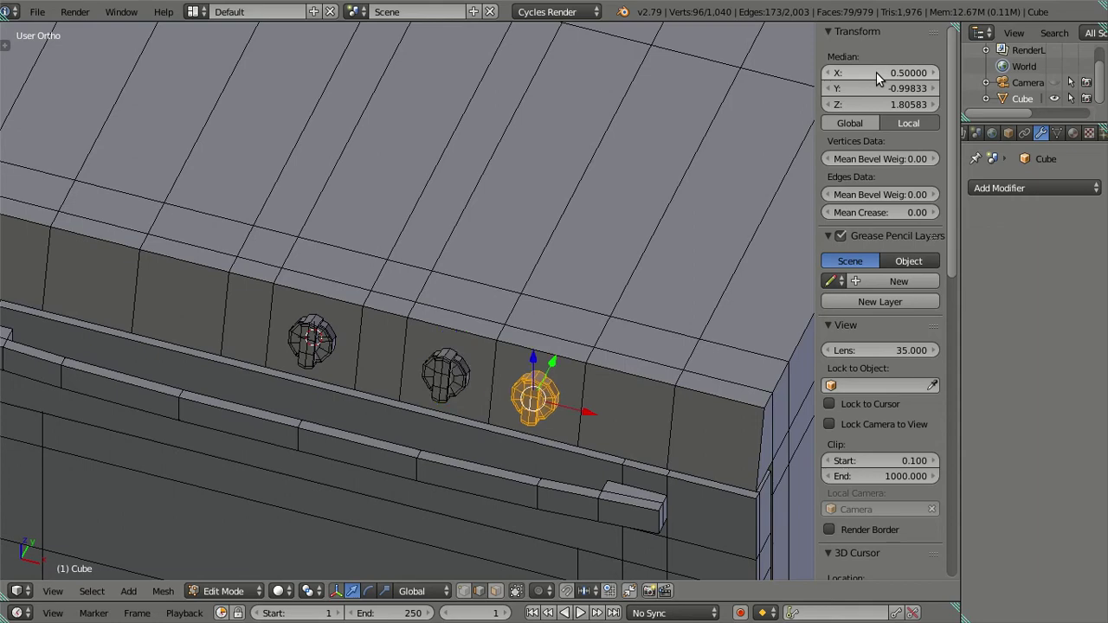
Read the next edge pair and place a further knob copy at X 0.7
mouse_move(618, 314)
middle_down()
mouse_move(680, 248)
mouse_move(587, 316)
mouse_move(525, 313)
mouse_move(523, 326)
middle_up()
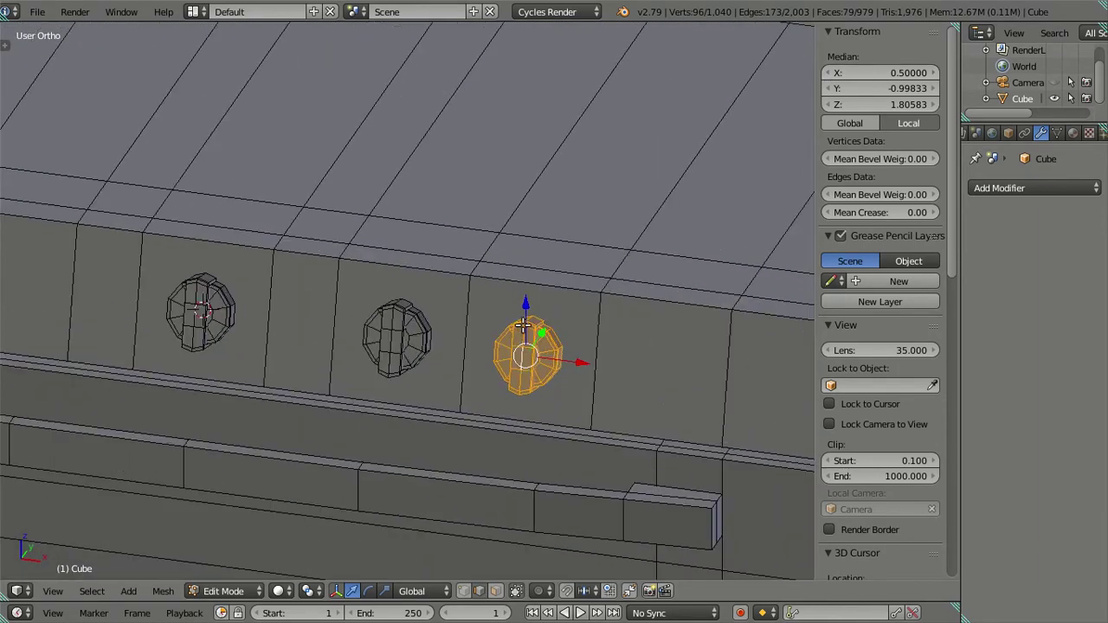
right_click(615, 359)
shift+right_click(738, 376)
middle_drag(738, 376, 806, 124)
click(874, 74)
key(Return)
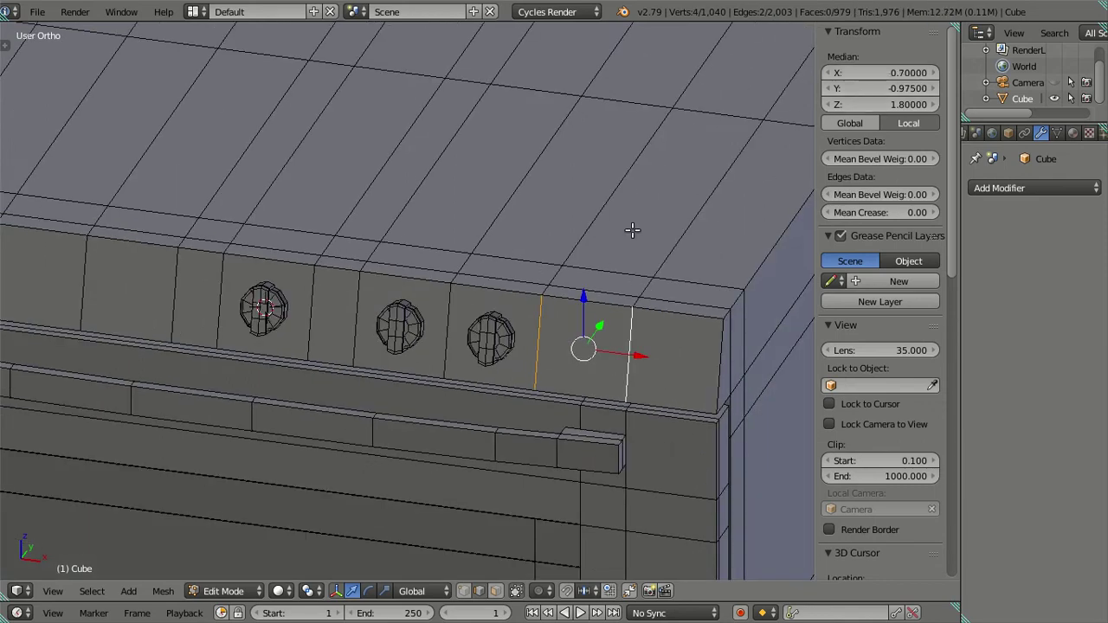
key(ctrl+z)
key(ctrl+z)
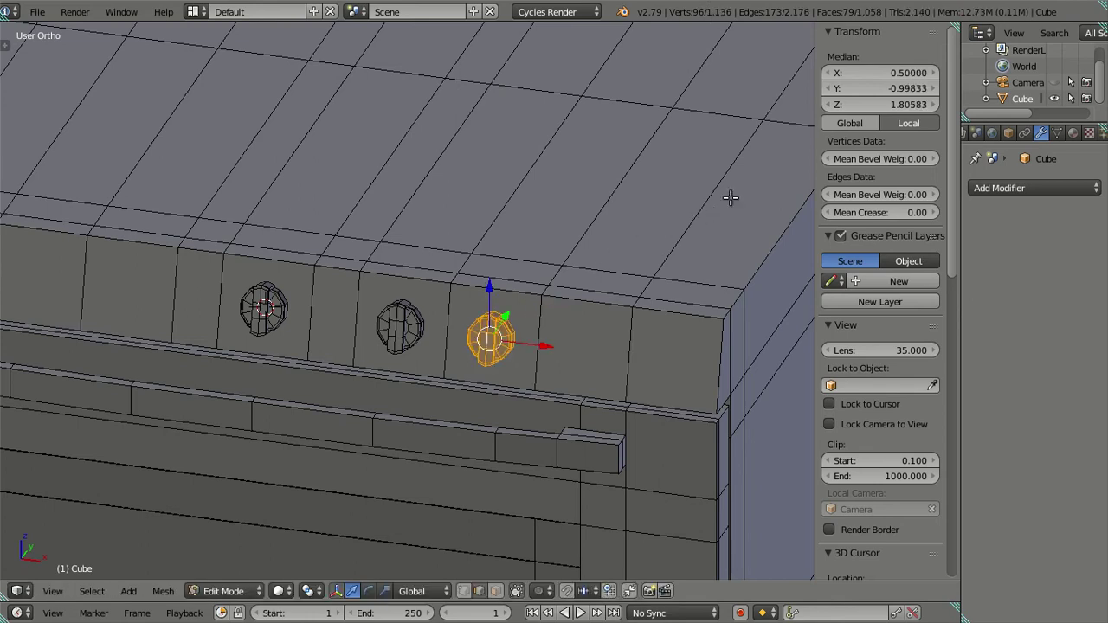
key(ctrl+shift+z)
Zoom out over the stove and read the X position of the left panel edges
scroll(407, 303, down, 5)
key(a)
mouse_move(407, 346)
middle_down()
mouse_move(319, 353)
mouse_move(440, 350)
middle_up()
scroll(321, 348, up, 2)
scroll(416, 342, up, 2)
scroll(496, 374, down, 3)
mouse_move(496, 374)
middle_down()
mouse_move(460, 341)
mouse_move(465, 378)
mouse_move(458, 367)
middle_up()
scroll(459, 342, up, 1)
right_click(470, 345)
shift+right_click(407, 341)
double_click(861, 73)
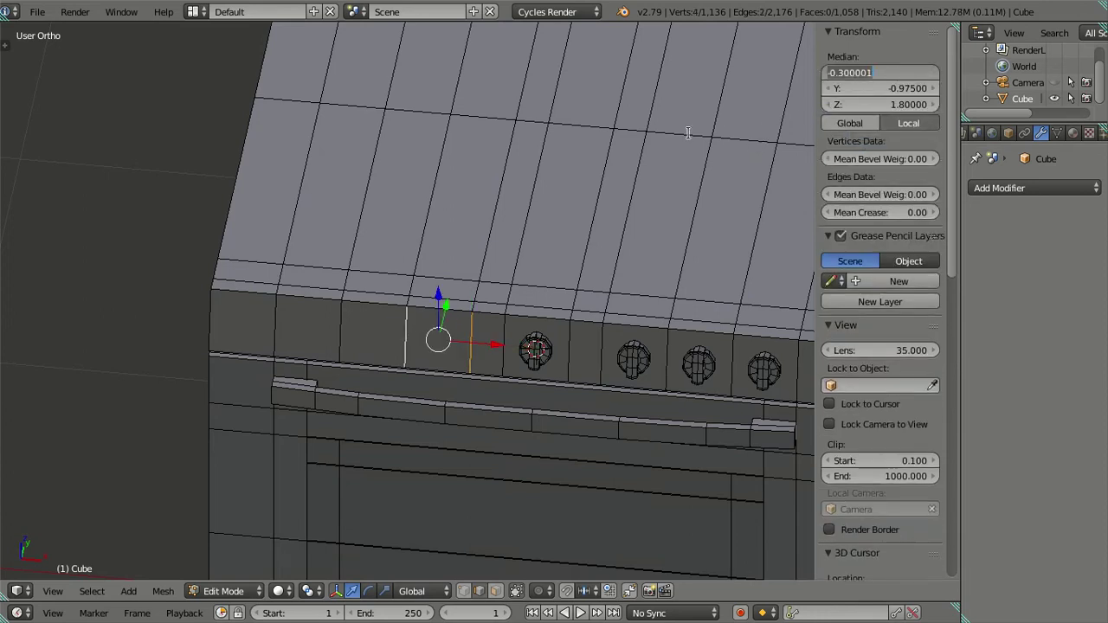
key(Return)
Move the centre knob left to X -0.2
mouse_move(685, 232)
middle_down()
mouse_move(616, 306)
mouse_move(553, 414)
middle_up()
scroll(553, 414, up, 1)
key(a)
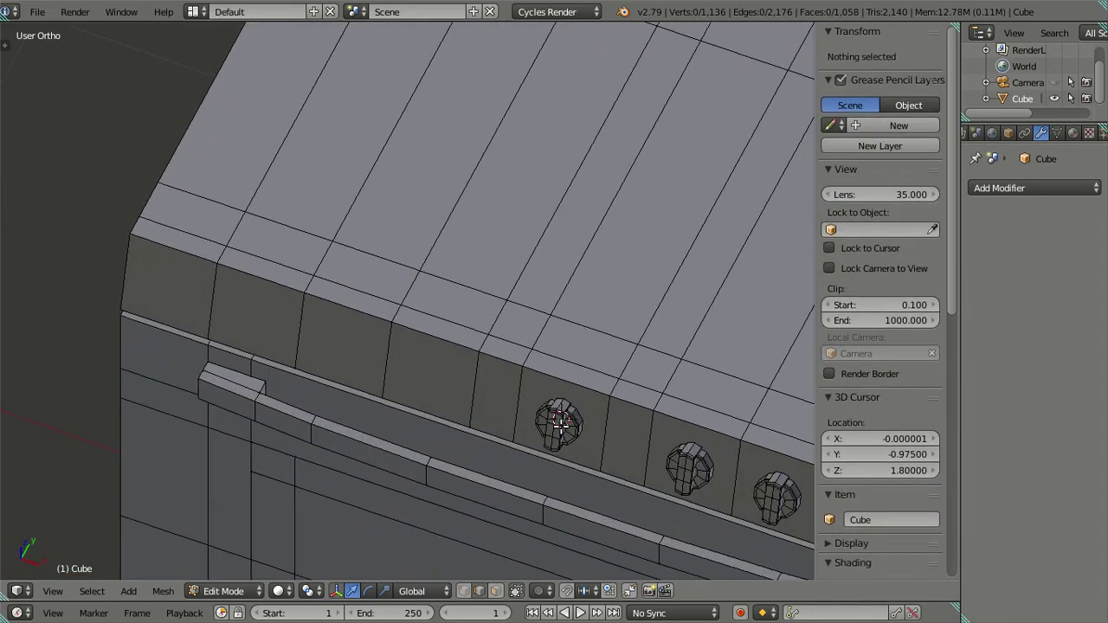
key(l)
key(l)
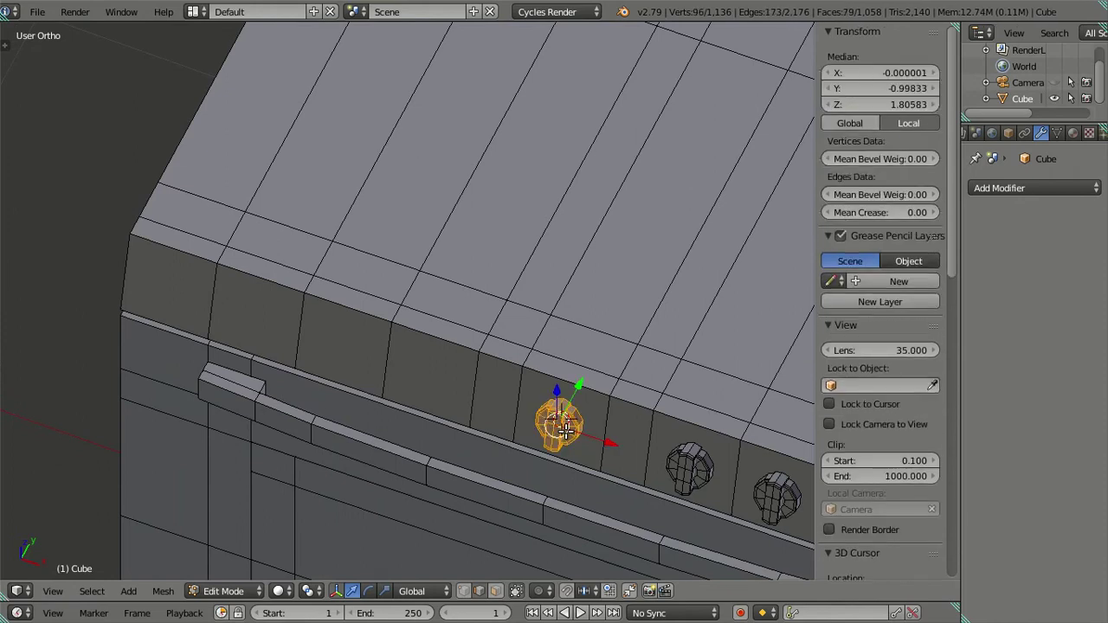
scroll(564, 430, down, 4)
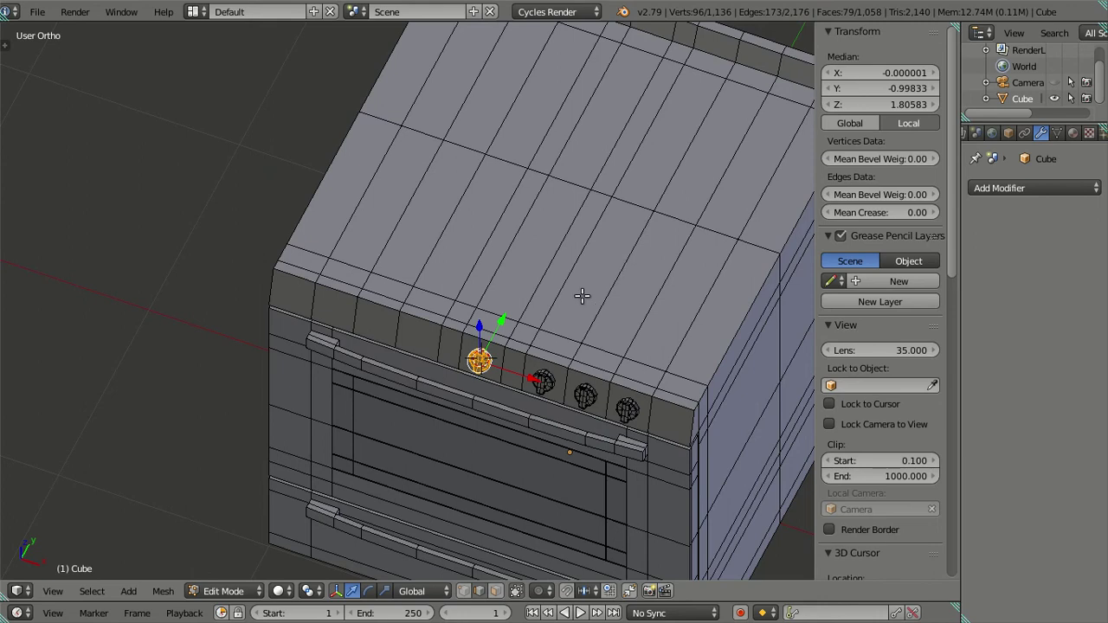
click(883, 73)
text(-0.2)
key(Return)
Check the X position of the panel edge pair left of the knob
key(a)
middle_drag(392, 348, 461, 319)
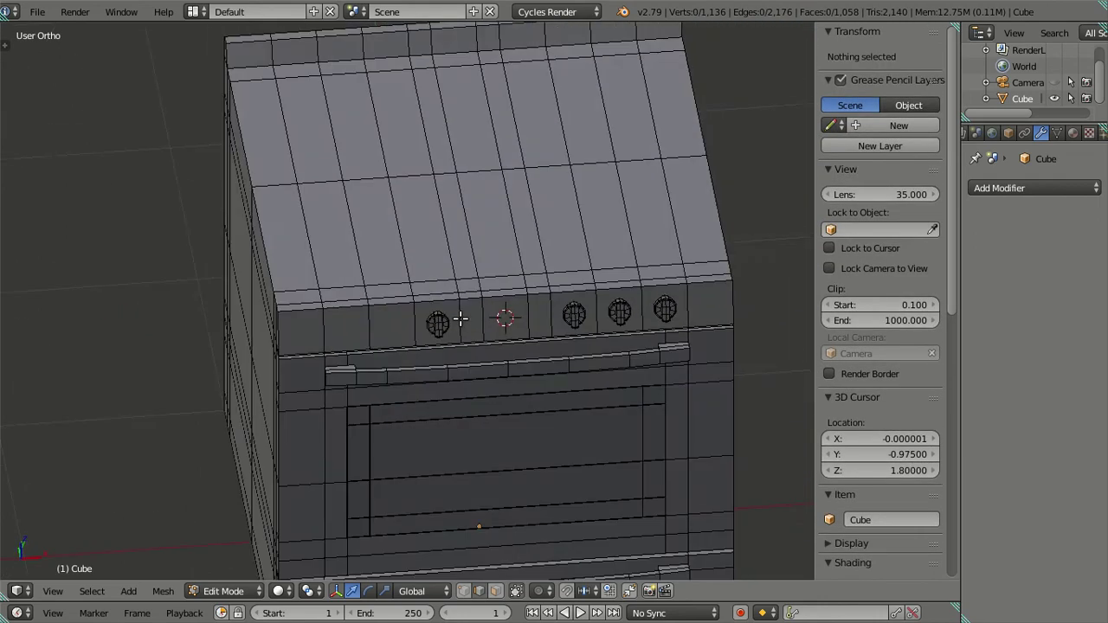
scroll(372, 375, up, 3)
middle_drag(366, 379, 410, 376)
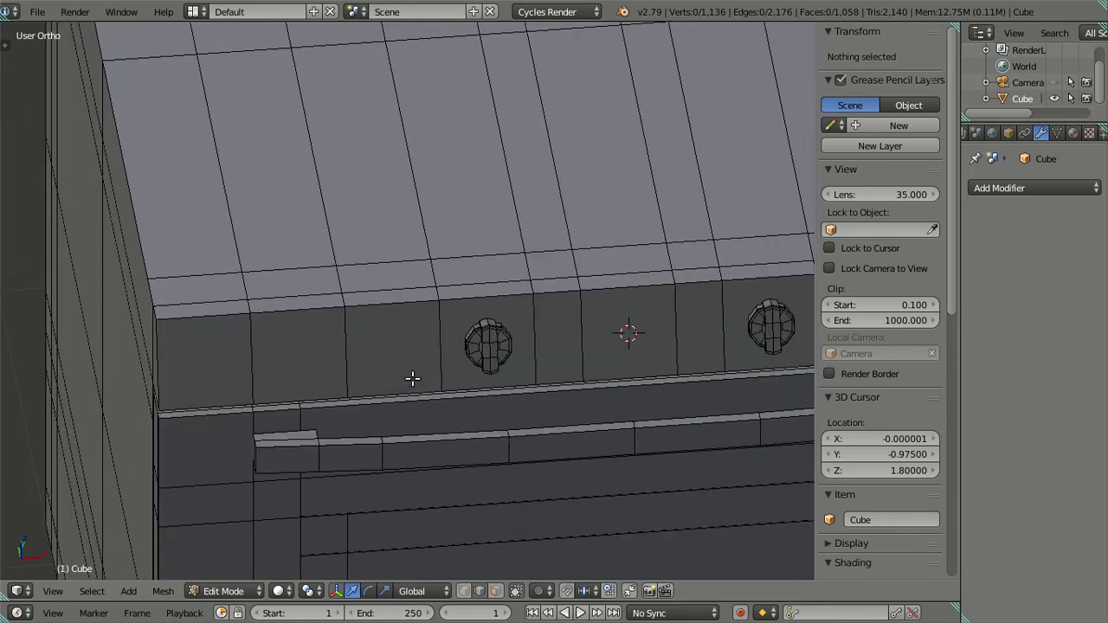
right_click(351, 357)
shift+right_click(440, 347)
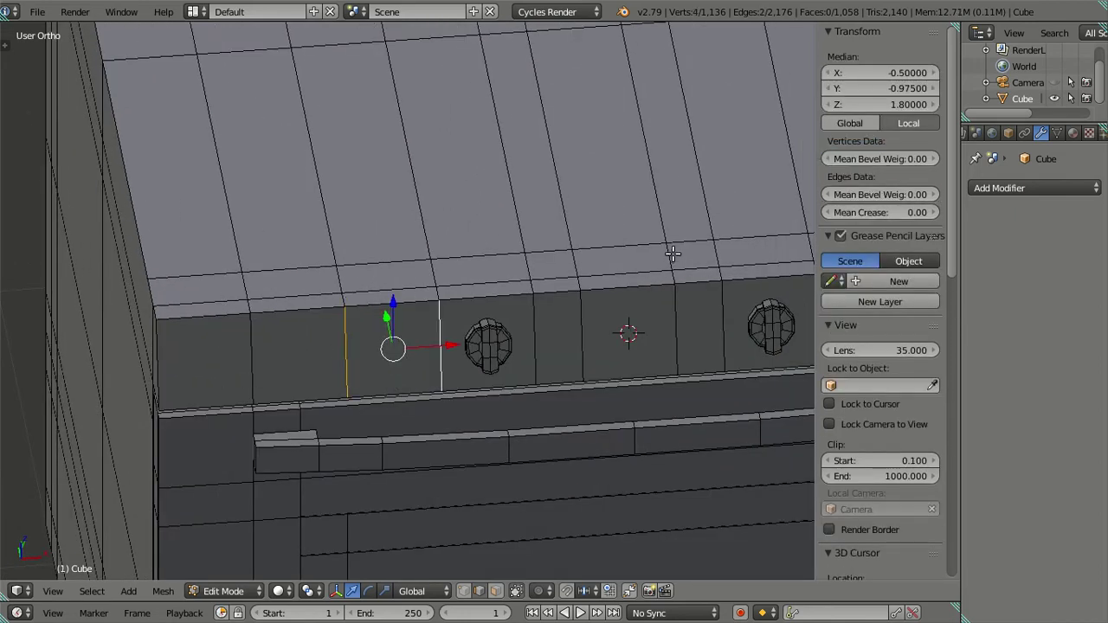
click(879, 74)
key(Escape)
Duplicate the left knob with Shift+D and move the copy to X -0.5
right_click(547, 308)
key(l)
key(shift+d)
key(Escape)
drag(880, 76, 807, 123)
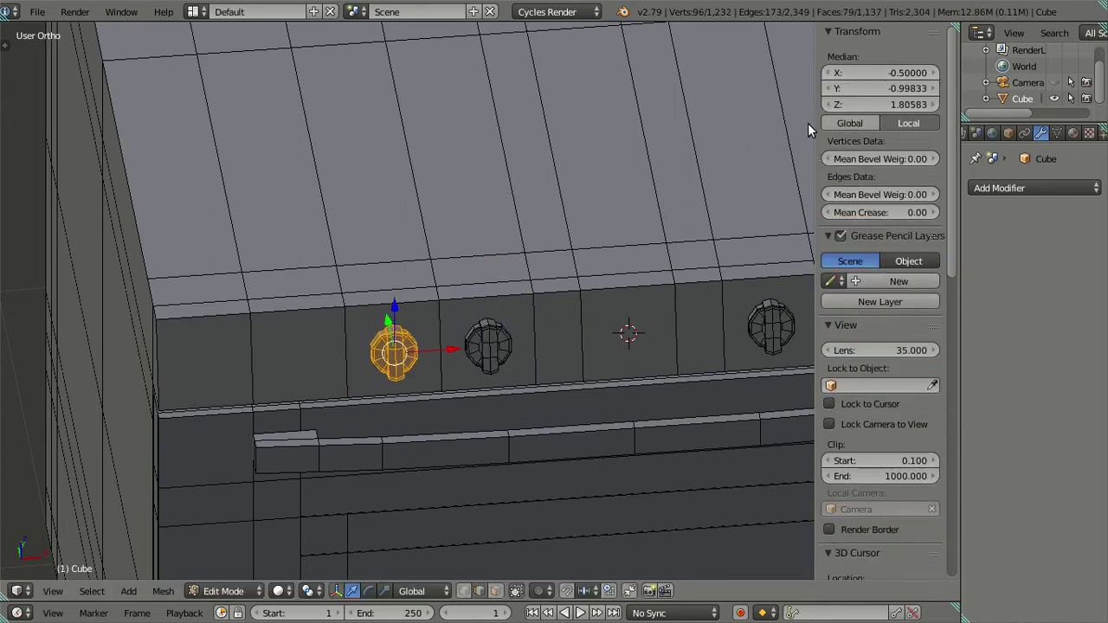
Duplicate the knob once more and place the last copy at X -0.7
right_click(244, 357)
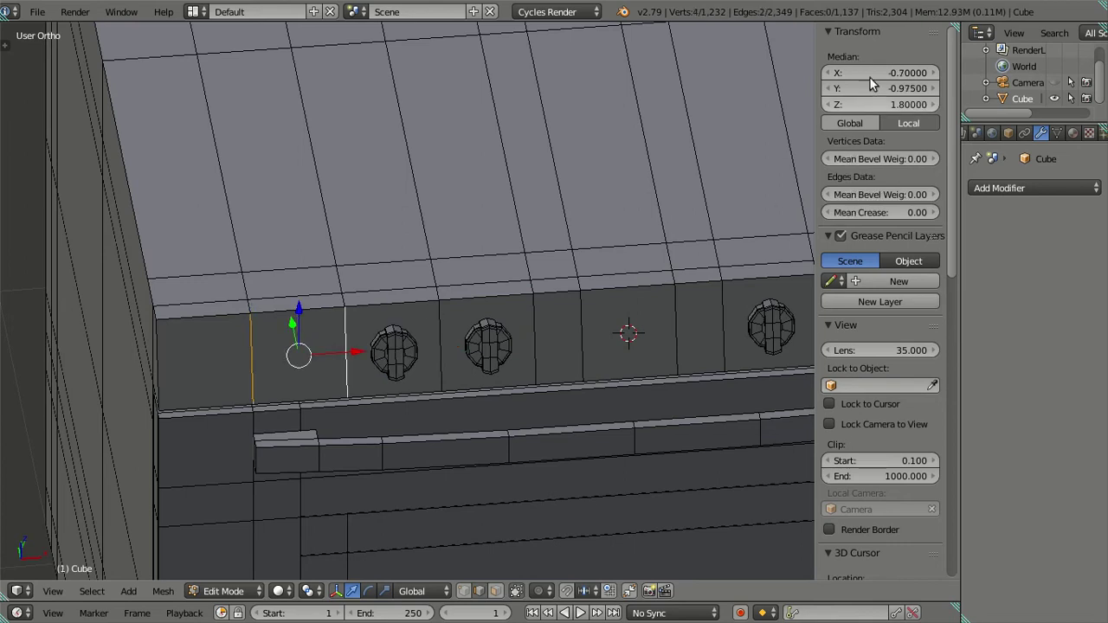
key(Return)
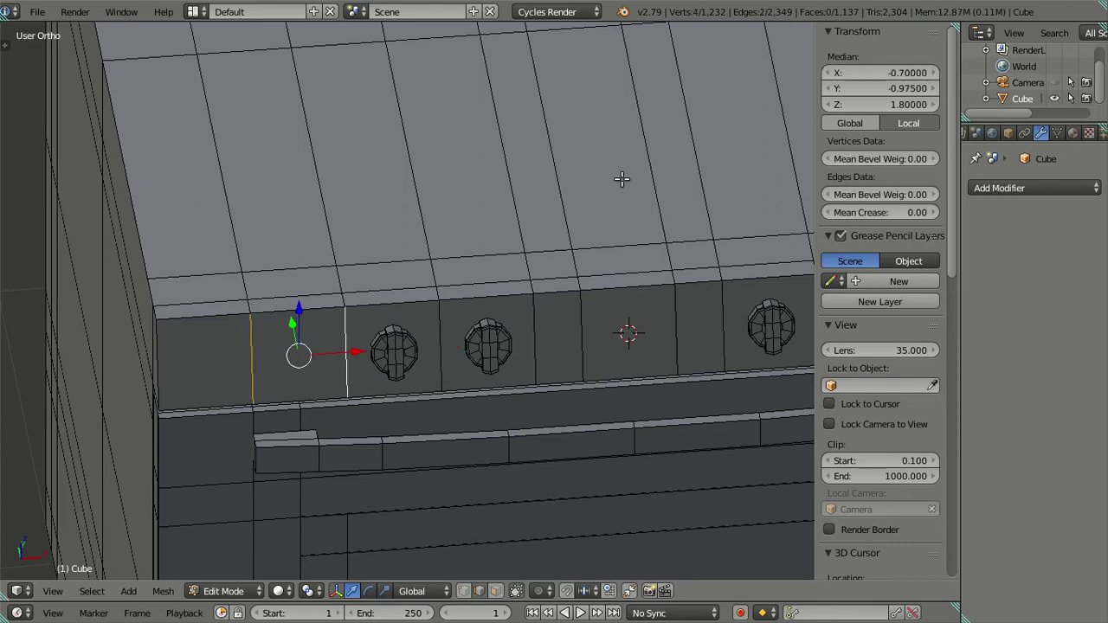
key(ctrl+z)
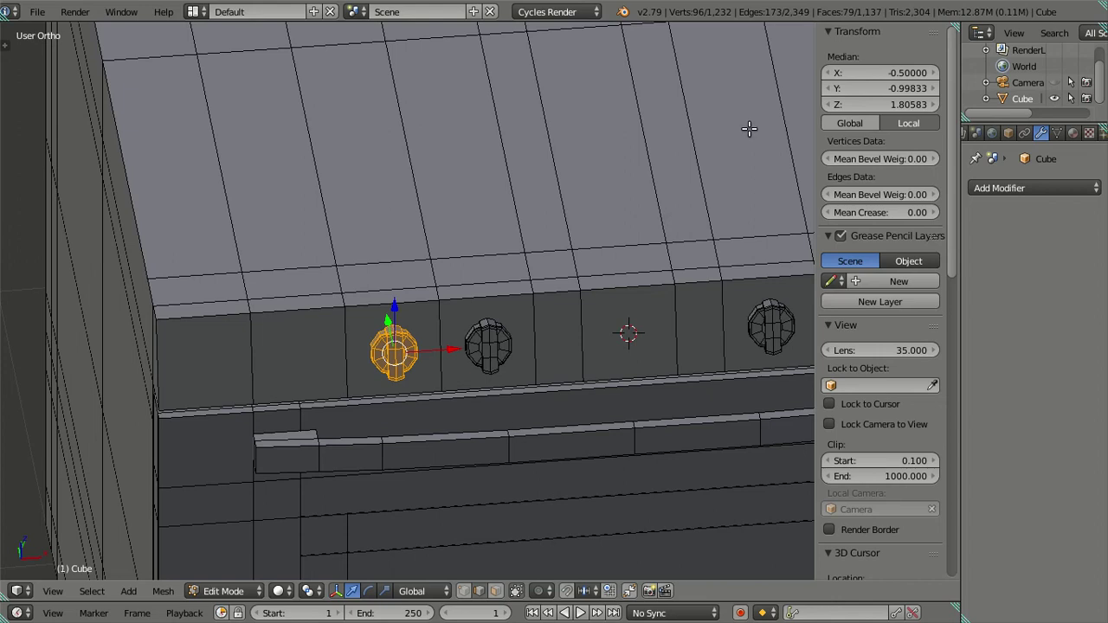
key(shift+d)
key(Escape)
drag(888, 73, 857, 74)
Select all six knobs and separate them into their own object
key(a)
scroll(471, 322, down, 3)
middle_drag(519, 329, 320, 303)
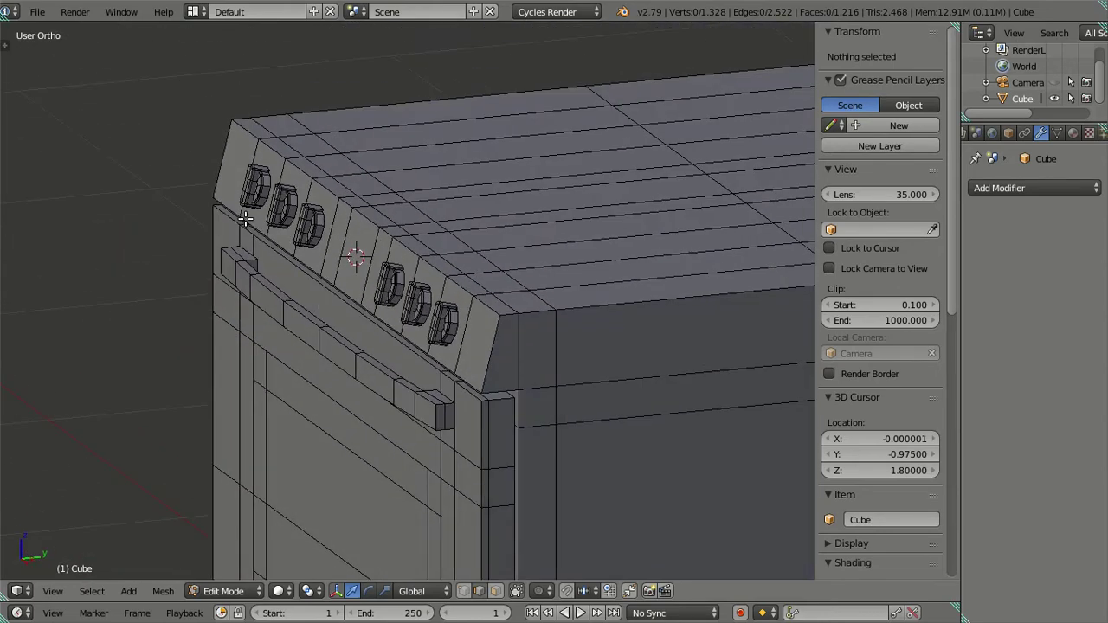
middle_drag(246, 219, 175, 178)
right_click(222, 161)
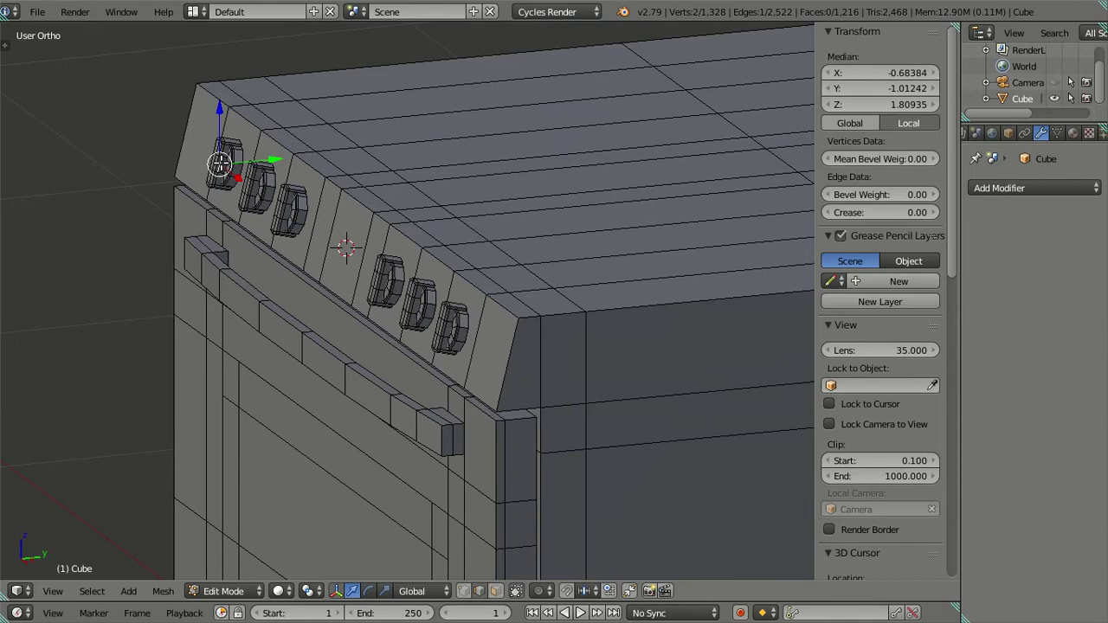
key(l)
key(l)
key(l)
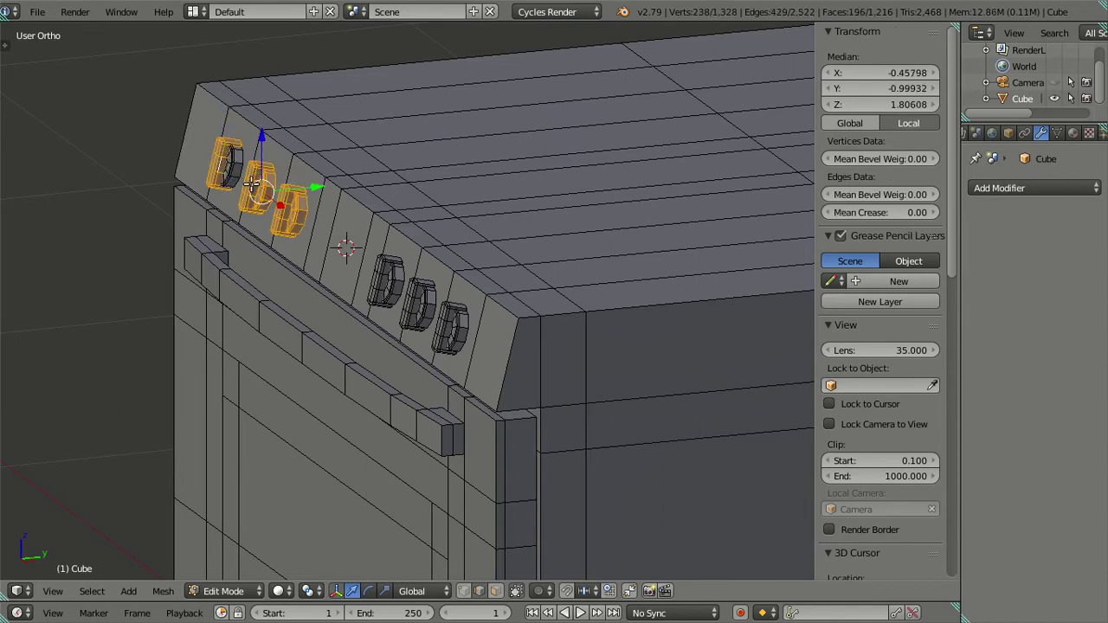
key(l)
key(l)
key(l)
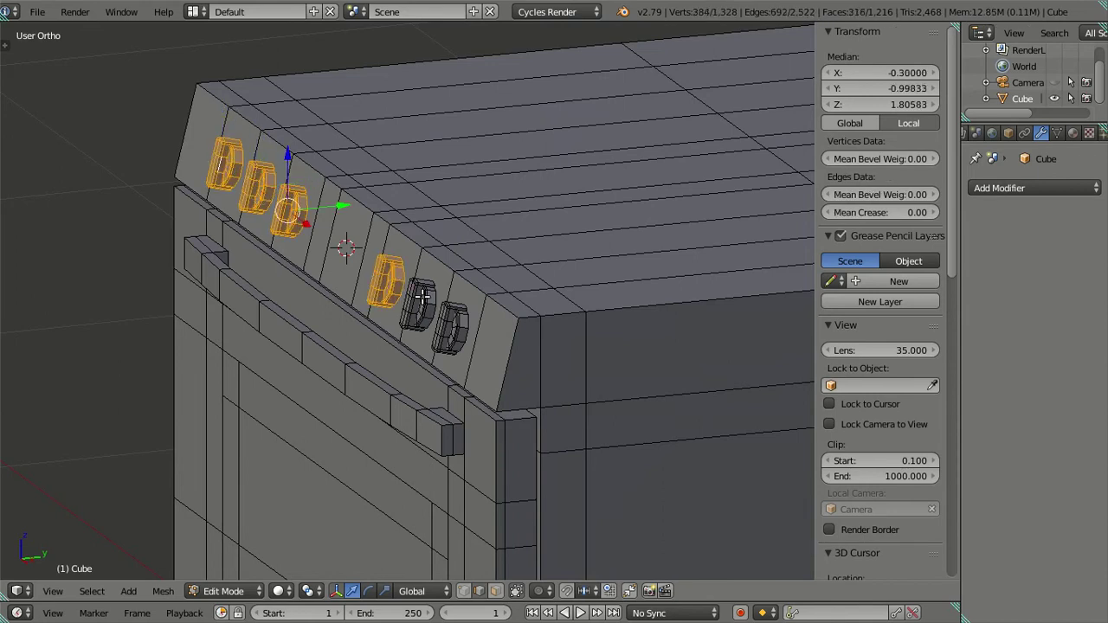
key(l)
key(l)
key(l)
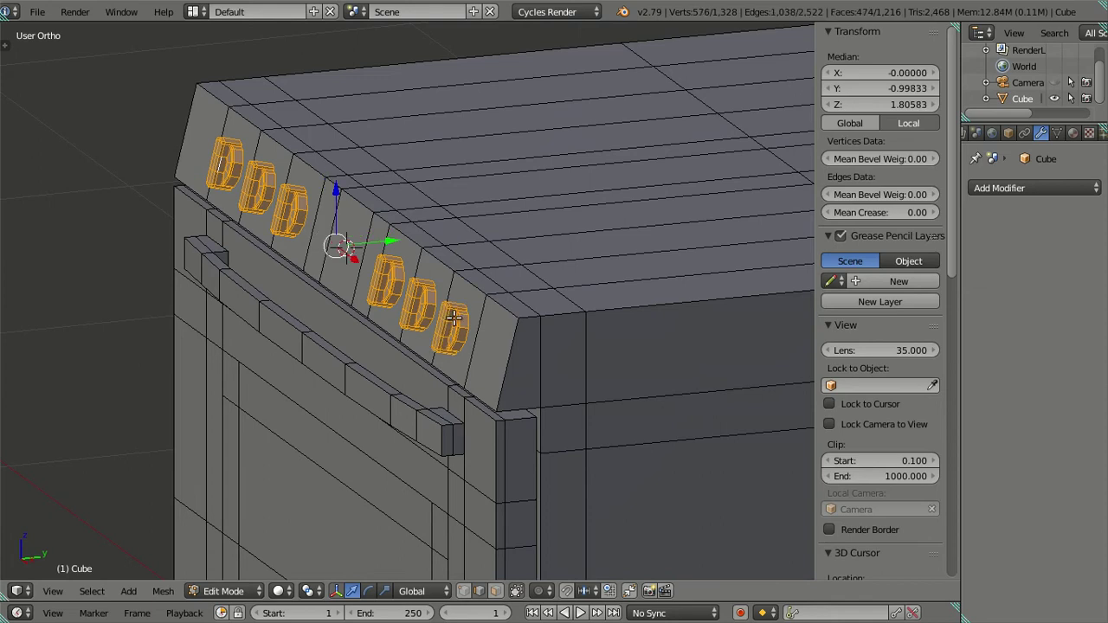
key(p)
click(454, 317)
Set the new knob object's origin to the 3D cursor
key(Tab)
right_click(381, 287)
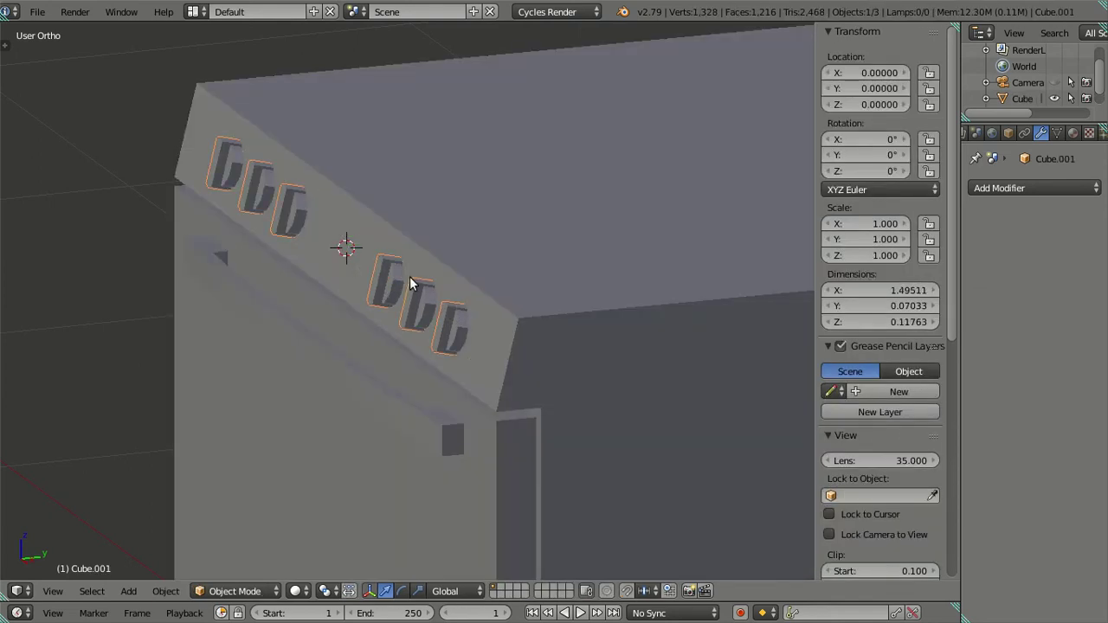
key(ctrl+shift+alt+c)
click(415, 280)
key(a)
scroll(351, 250, up, 3)
mouse_move(351, 250)
middle_down()
mouse_move(457, 296)
mouse_move(519, 277)
middle_up()
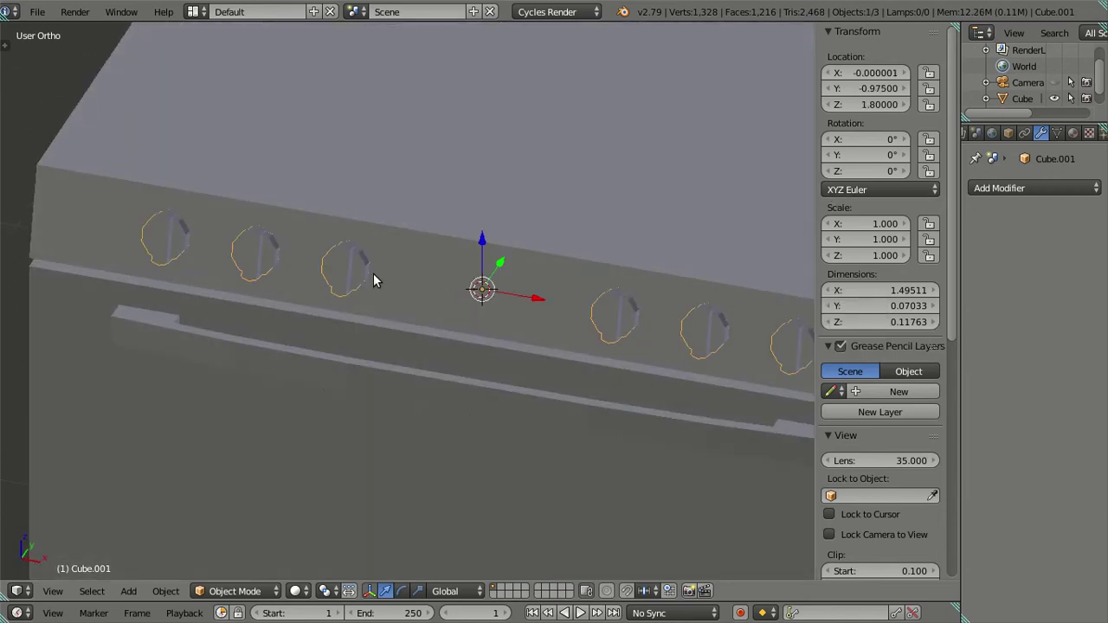
Give the knobs a Subdivision Surface modifier, removing a trial Bevel modifier
key(t)
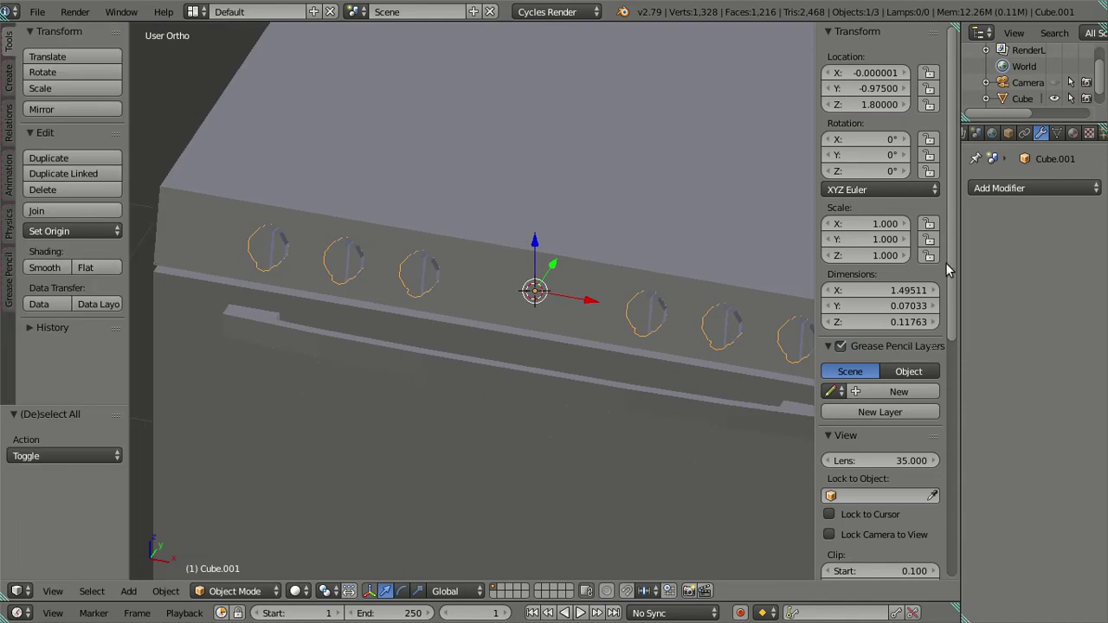
click(987, 188)
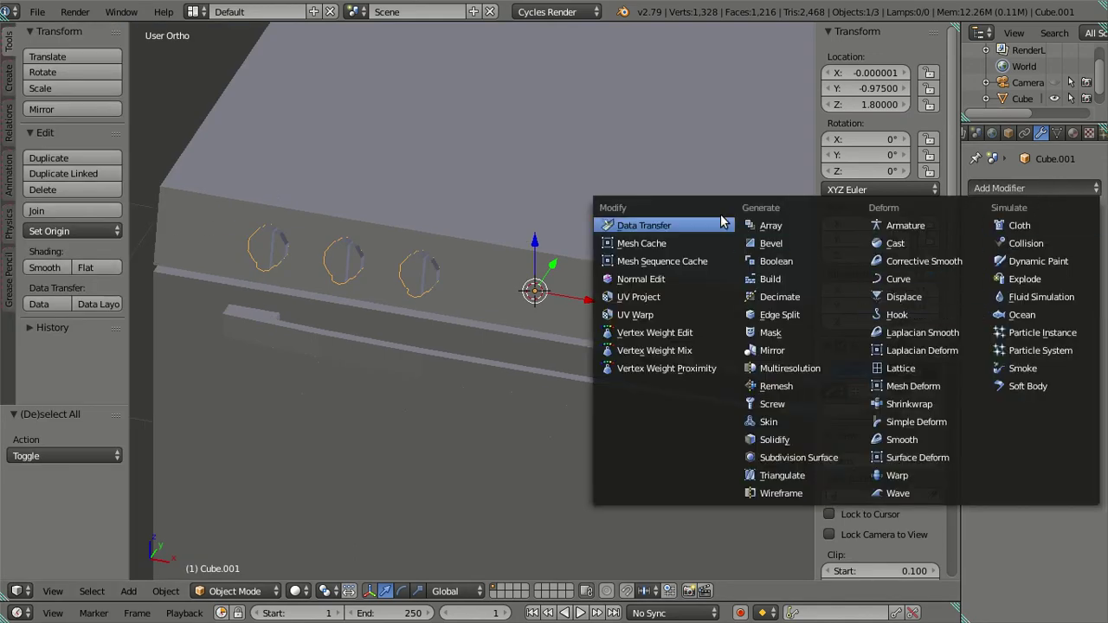
click(779, 243)
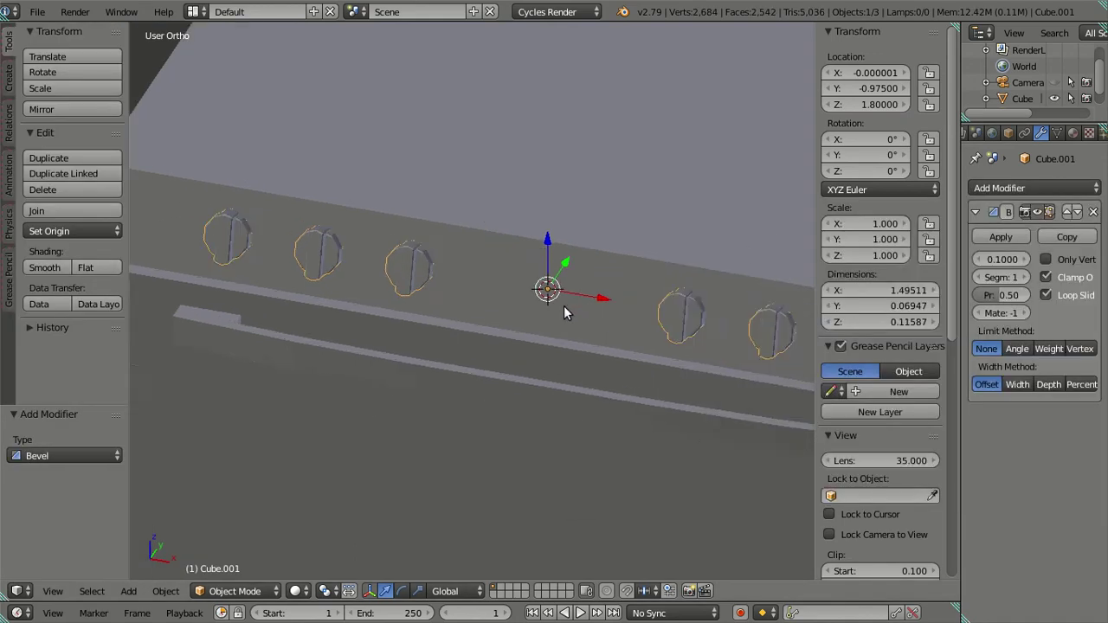
scroll(564, 308, up, 7)
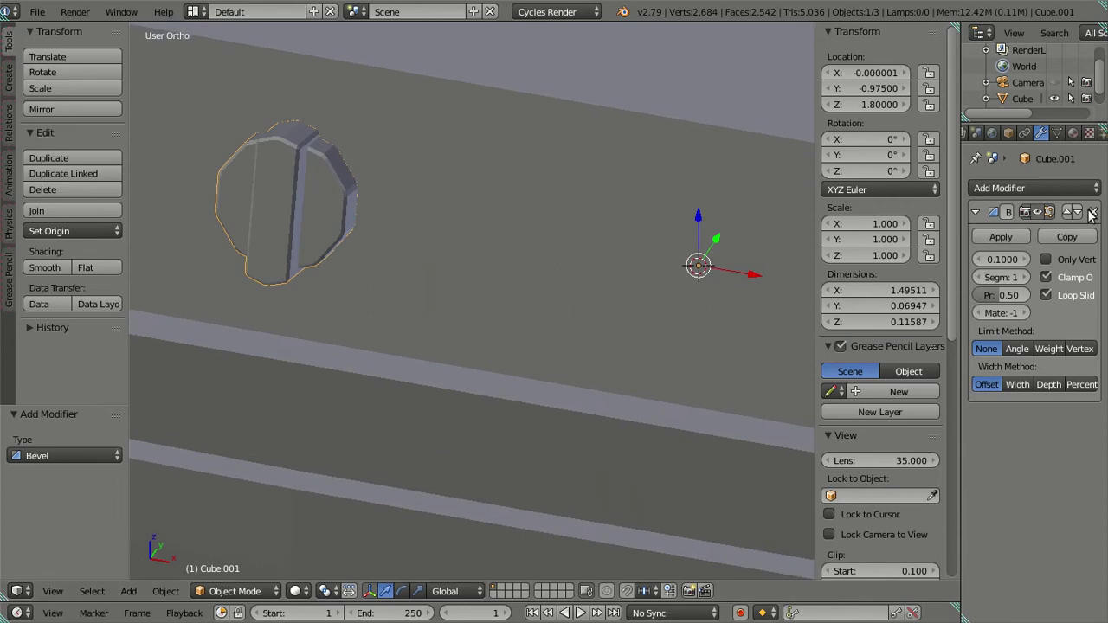
click(1093, 213)
click(996, 188)
click(742, 452)
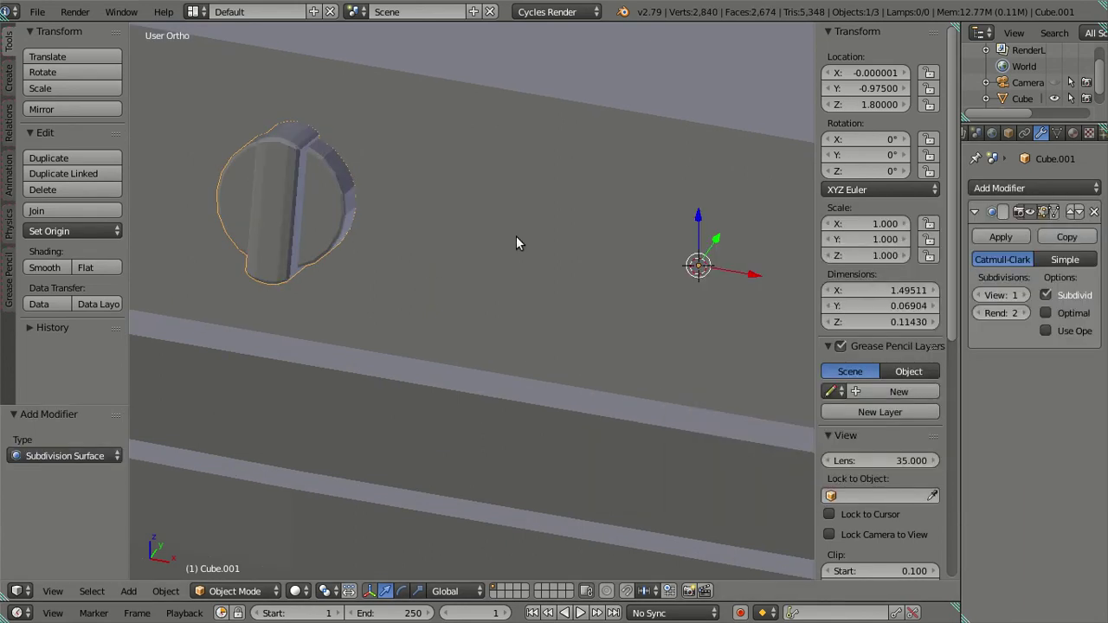
Shade the knobs smooth and raise viewport subdivisions to 2
click(29, 269)
middle_drag(520, 303, 441, 268)
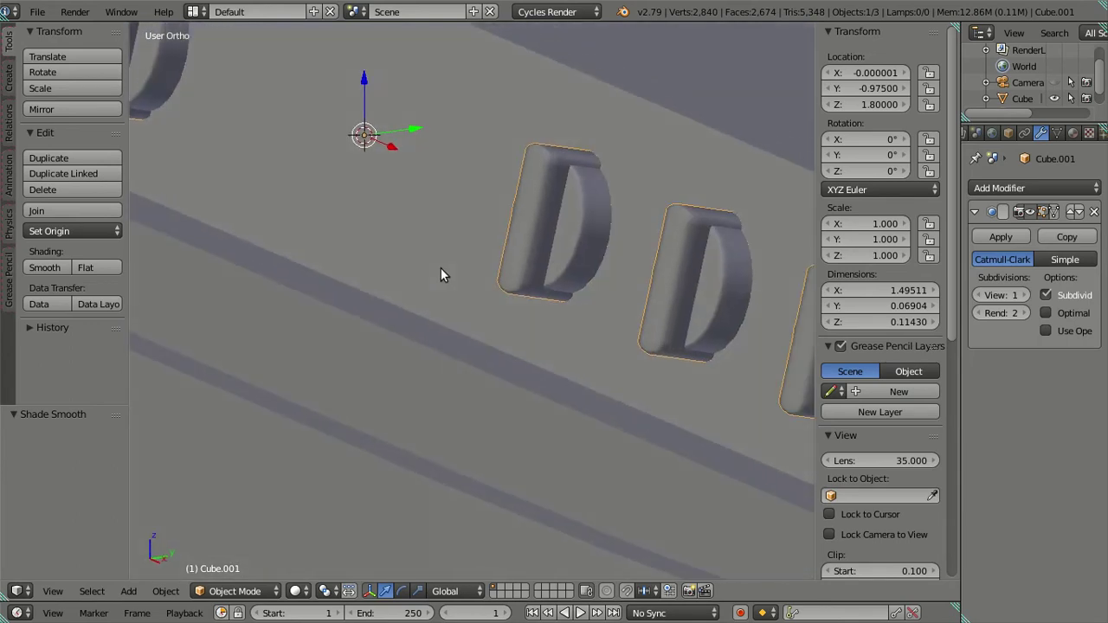
click(1018, 295)
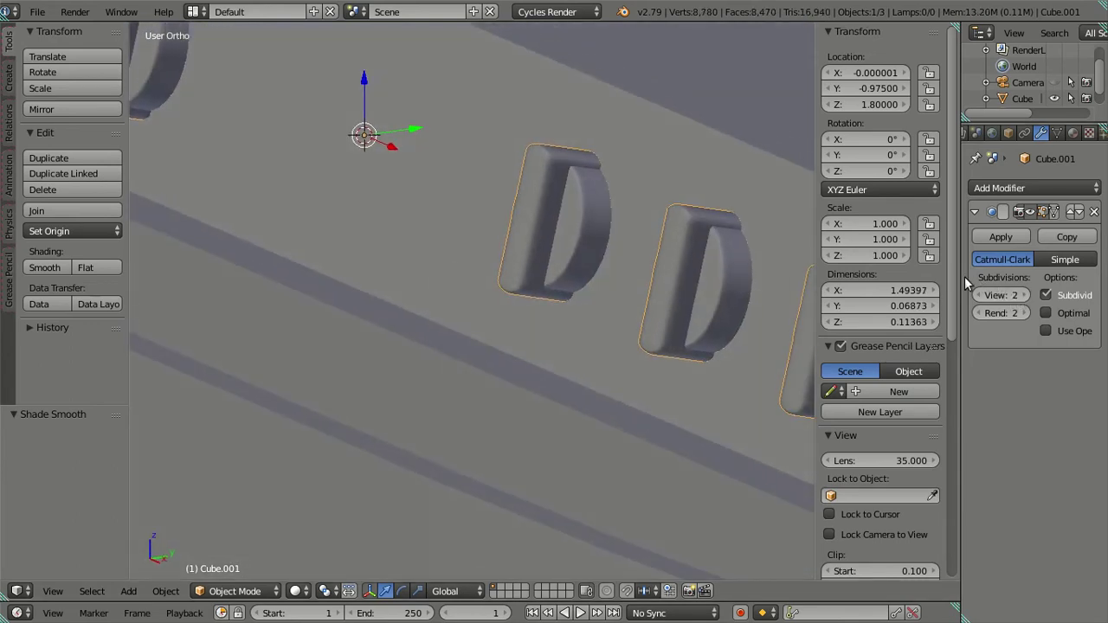
scroll(944, 278, down, 2)
mouse_move(655, 264)
middle_down()
mouse_move(363, 292)
mouse_move(577, 280)
mouse_move(618, 307)
mouse_move(616, 327)
mouse_move(577, 213)
mouse_move(531, 323)
mouse_move(411, 287)
mouse_move(420, 324)
mouse_move(631, 283)
mouse_move(457, 235)
mouse_move(390, 302)
middle_up()
key(a)
scroll(575, 216, down, 3)
right_click(420, 277)
key(Tab)
key(Tab)
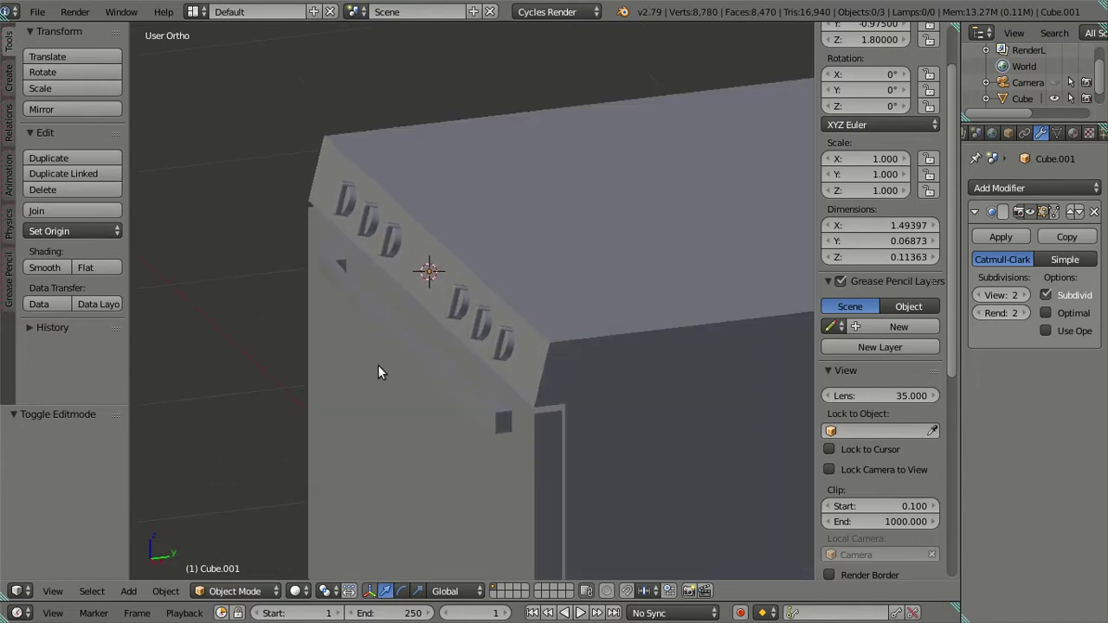
Add a Bevel modifier to the stove body, then remove it again
right_click(398, 343)
key(Tab)
key(Tab)
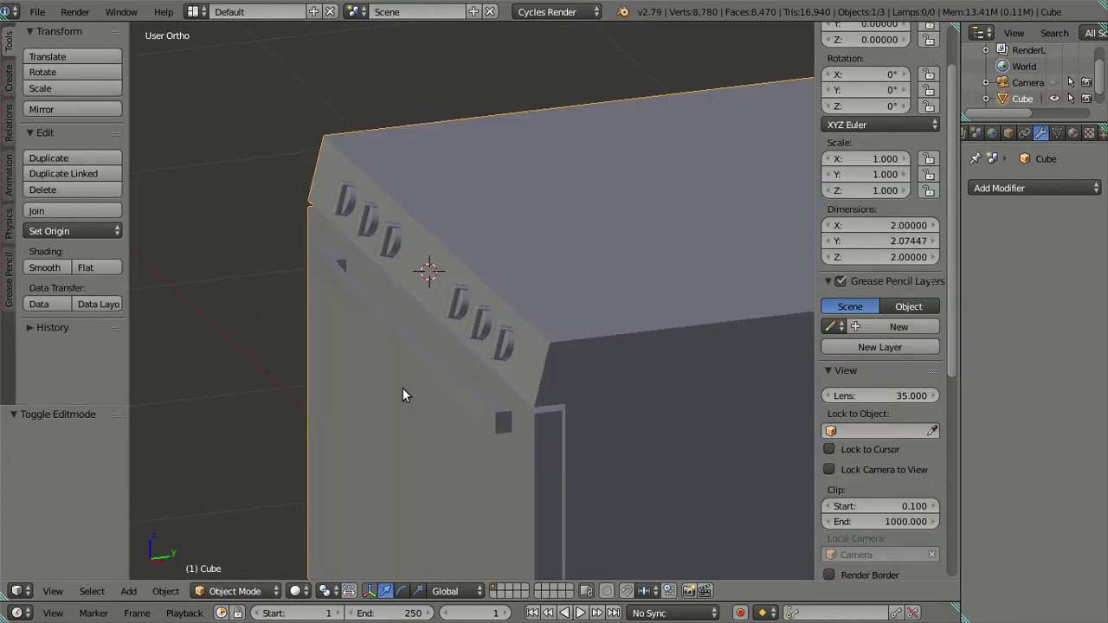
click(1031, 188)
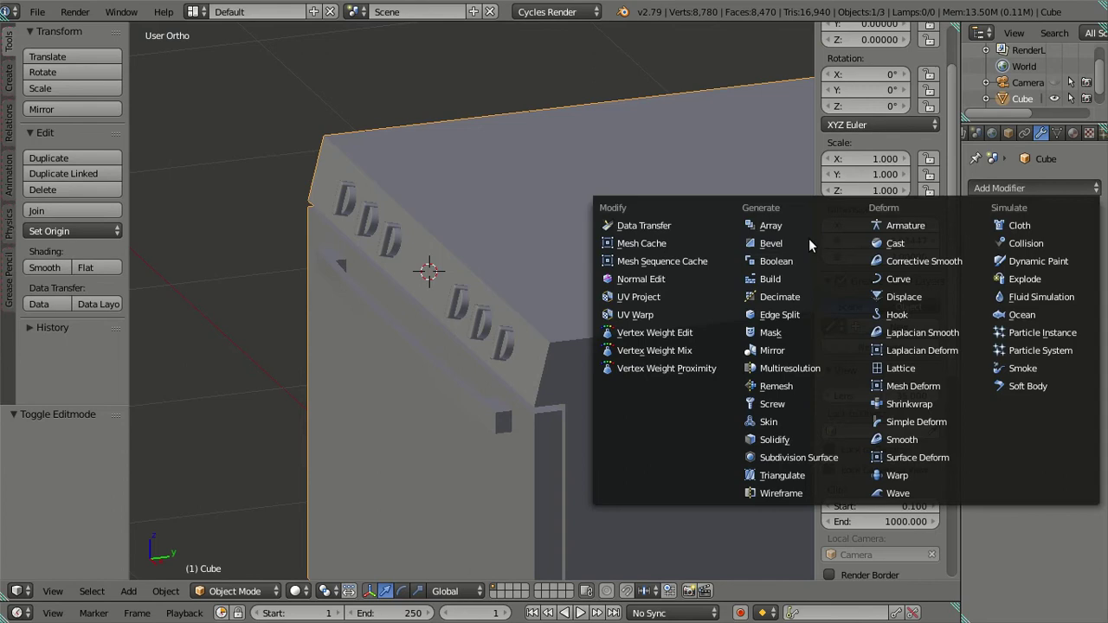
click(771, 244)
mouse_move(480, 344)
middle_down()
mouse_move(470, 394)
mouse_move(494, 410)
mouse_move(497, 437)
mouse_move(712, 403)
mouse_move(769, 410)
middle_up()
scroll(472, 402, up, 2)
mouse_move(578, 354)
middle_down()
mouse_move(599, 323)
mouse_move(653, 412)
mouse_move(627, 349)
mouse_move(390, 325)
mouse_move(498, 414)
middle_up()
key(a)
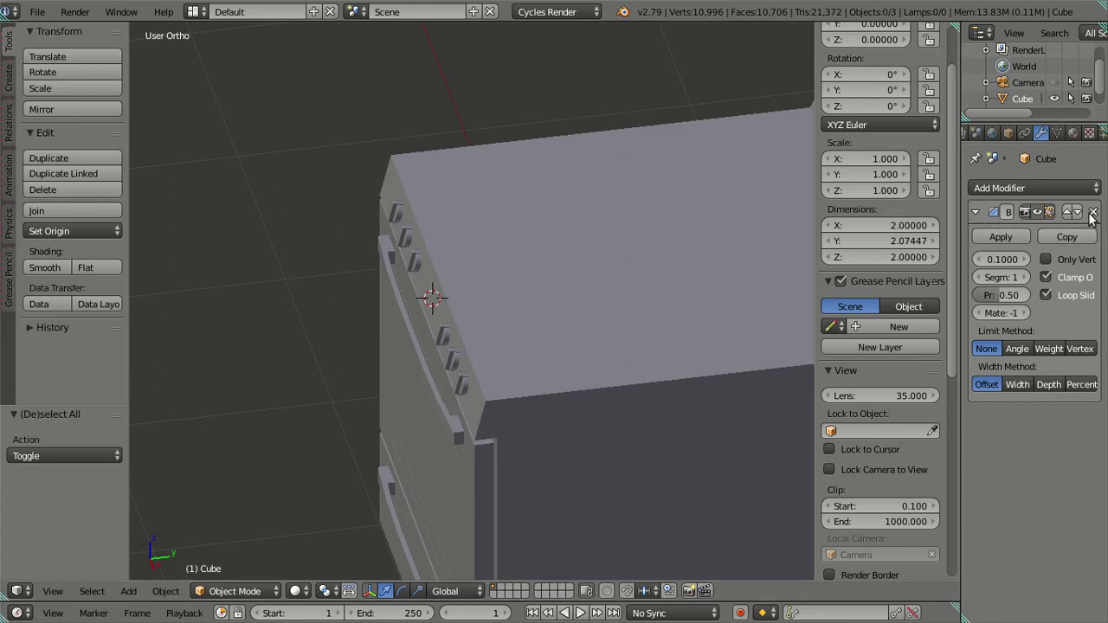
click(1093, 212)
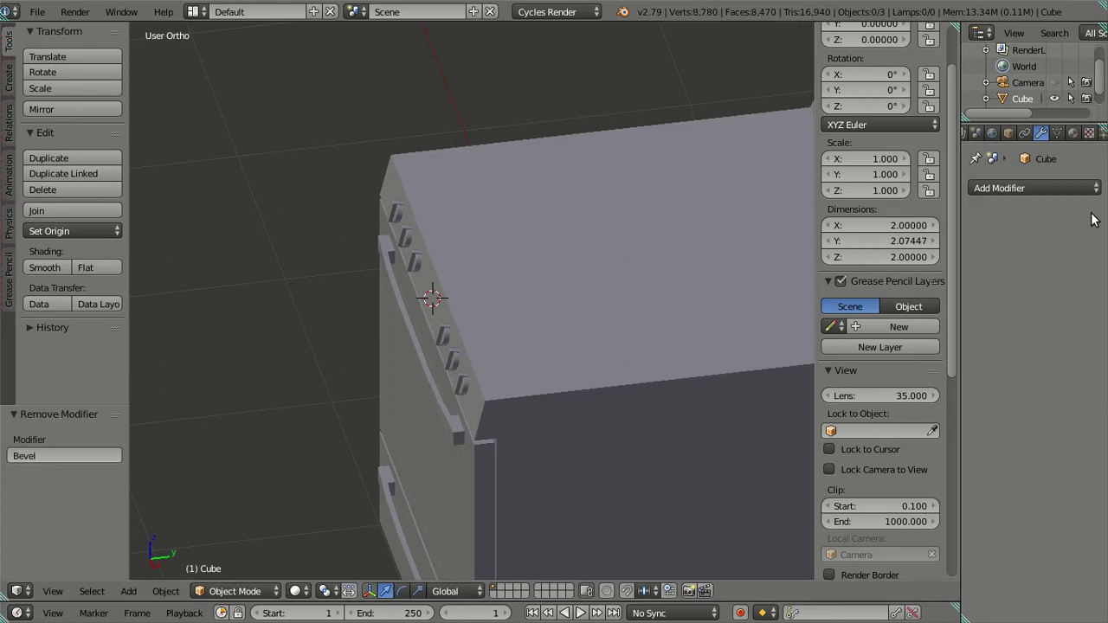
Hide the tool shelf and put the stove body into mesh editing to view its top face
right_click(449, 367)
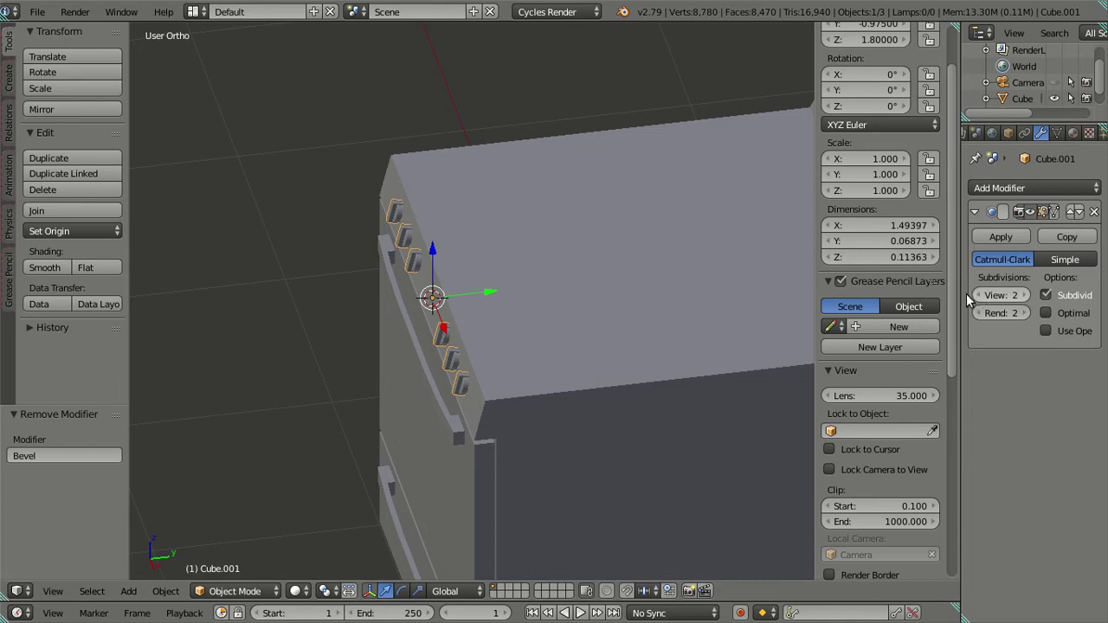
key(a)
mouse_move(436, 289)
middle_down()
mouse_move(554, 288)
mouse_move(480, 268)
mouse_move(539, 277)
mouse_move(302, 297)
middle_up()
scroll(539, 290, up, 2)
key(t)
scroll(519, 293, up, 2)
right_click(514, 294)
key(Tab)
scroll(308, 312, up, 2)
scroll(336, 374, up, 2)
middle_drag(336, 374, 323, 318)
Lower the knobs' Subdivision Surface viewport level to 0, keeping render level 2
key(l)
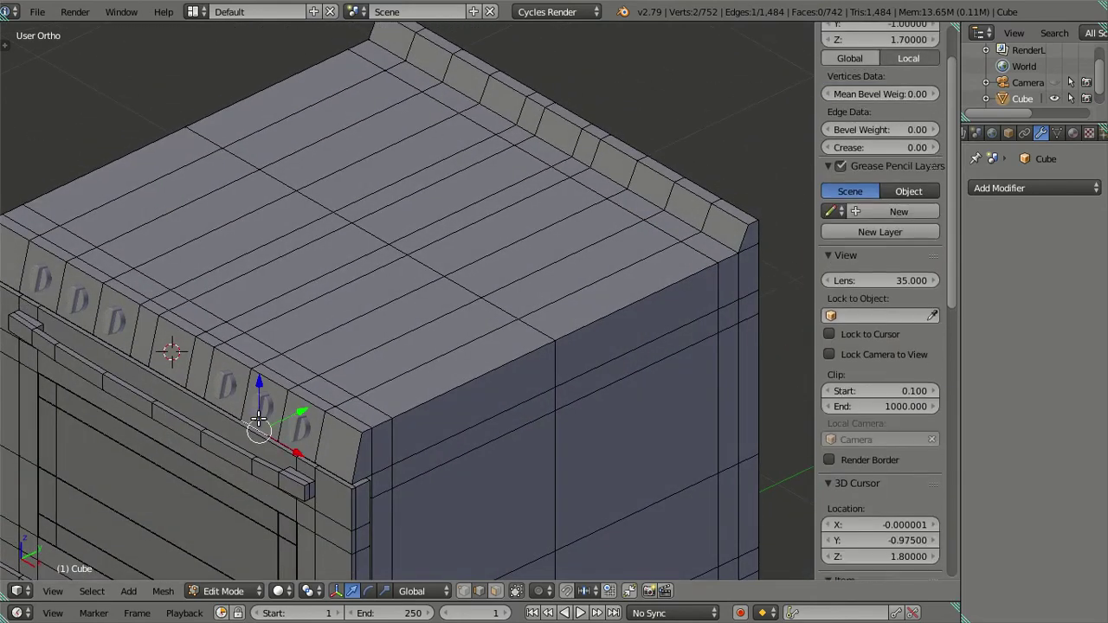
key(p)
click(260, 406)
key(Tab)
right_click(264, 407)
key(ctrl+2)
click(983, 295)
click(983, 296)
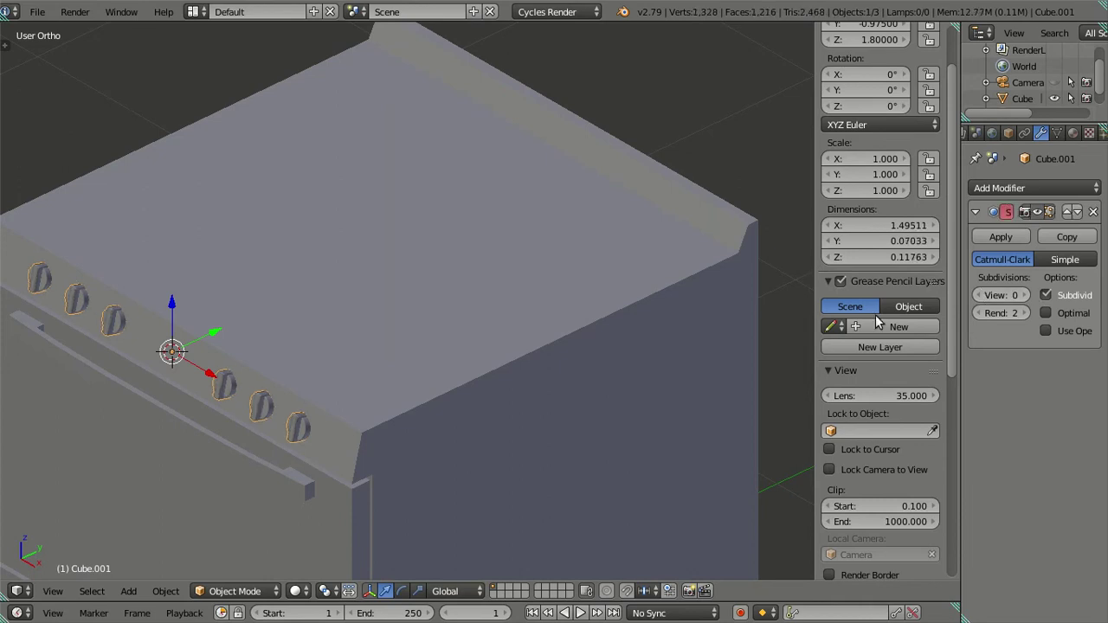
Briefly check the knobs' mesh, then return to mesh editing on the stove body
key(Tab)
scroll(402, 322, down, 2)
key(Tab)
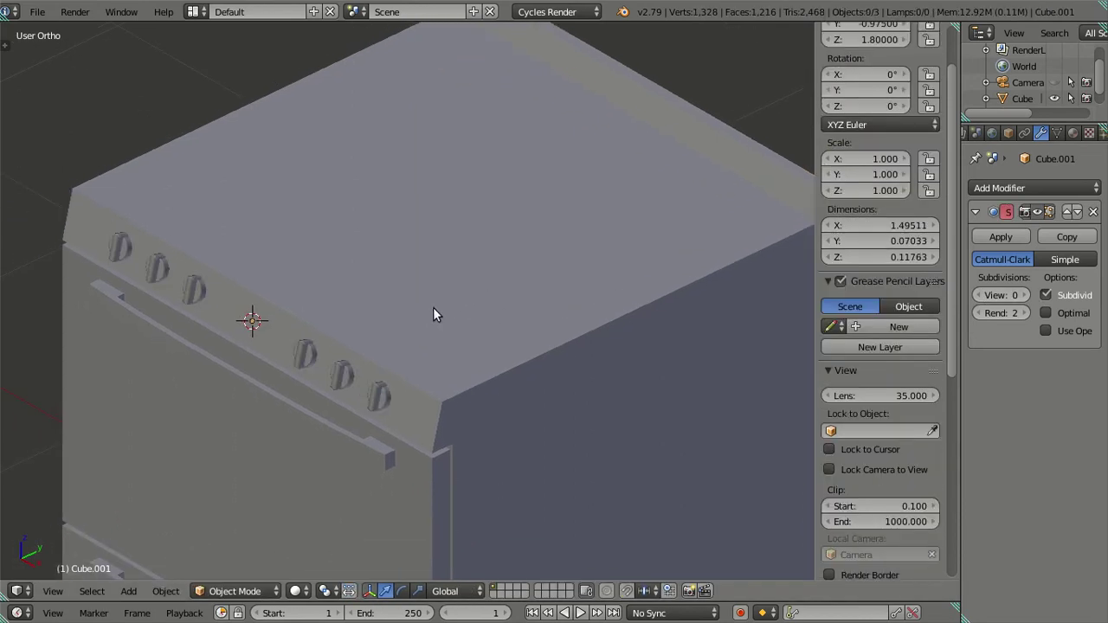
right_click(433, 308)
key(Tab)
scroll(432, 358, down, 2)
scroll(448, 358, up, 4)
scroll(468, 354, down, 3)
Dissolve four vertical edge loops across the top of the stove body
scroll(472, 344, down, 2)
middle_drag(474, 341, 526, 286)
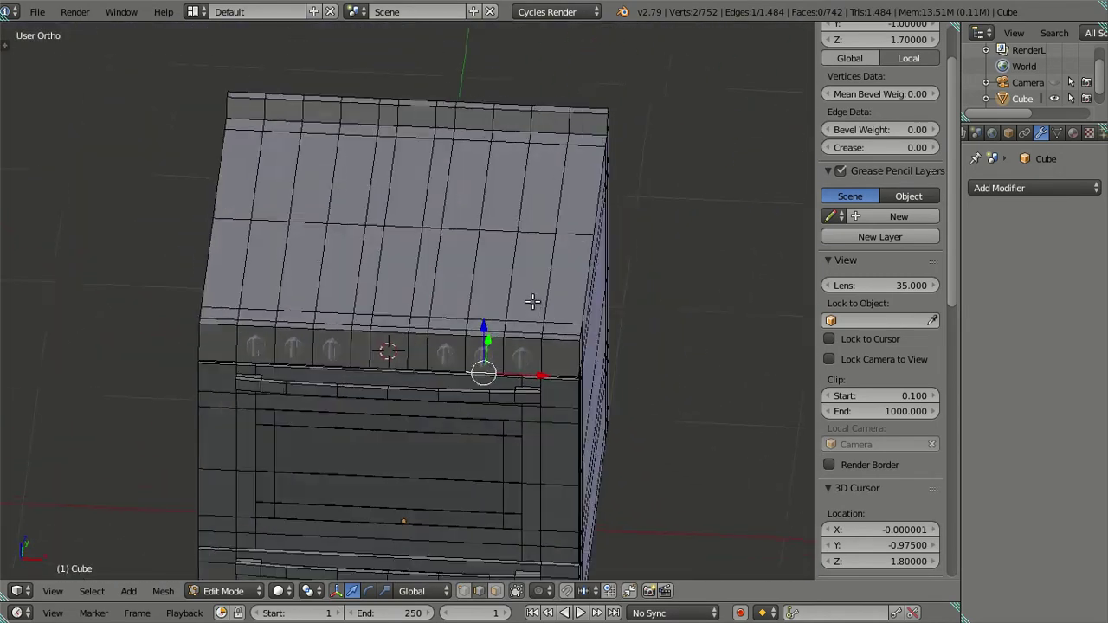
alt+right_click(508, 271)
alt+shift+right_click(478, 259)
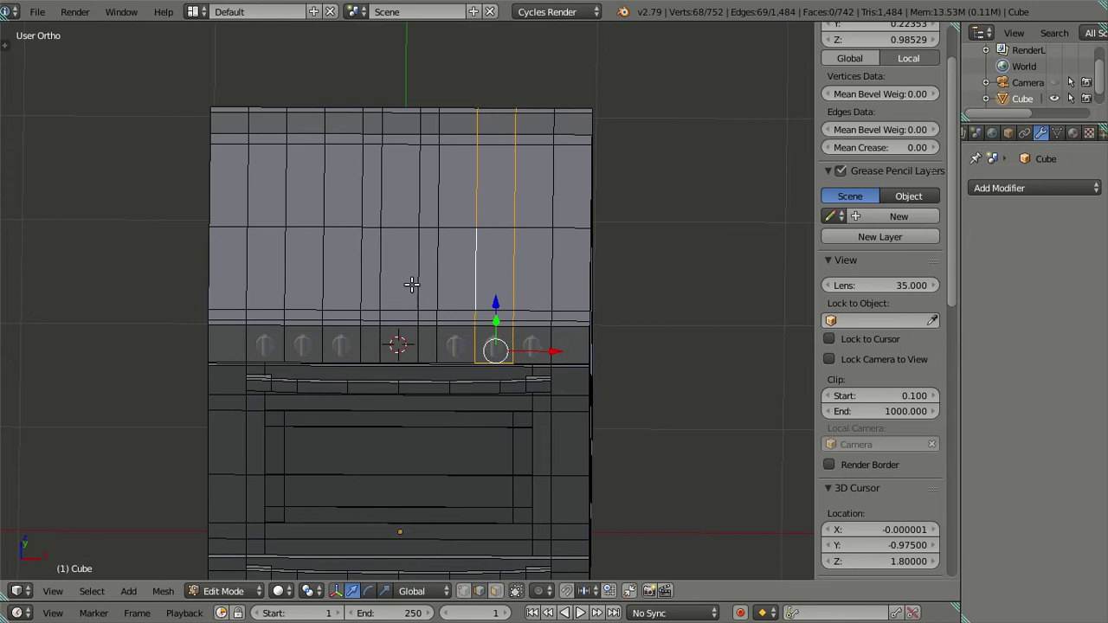
middle_drag(409, 280, 412, 254)
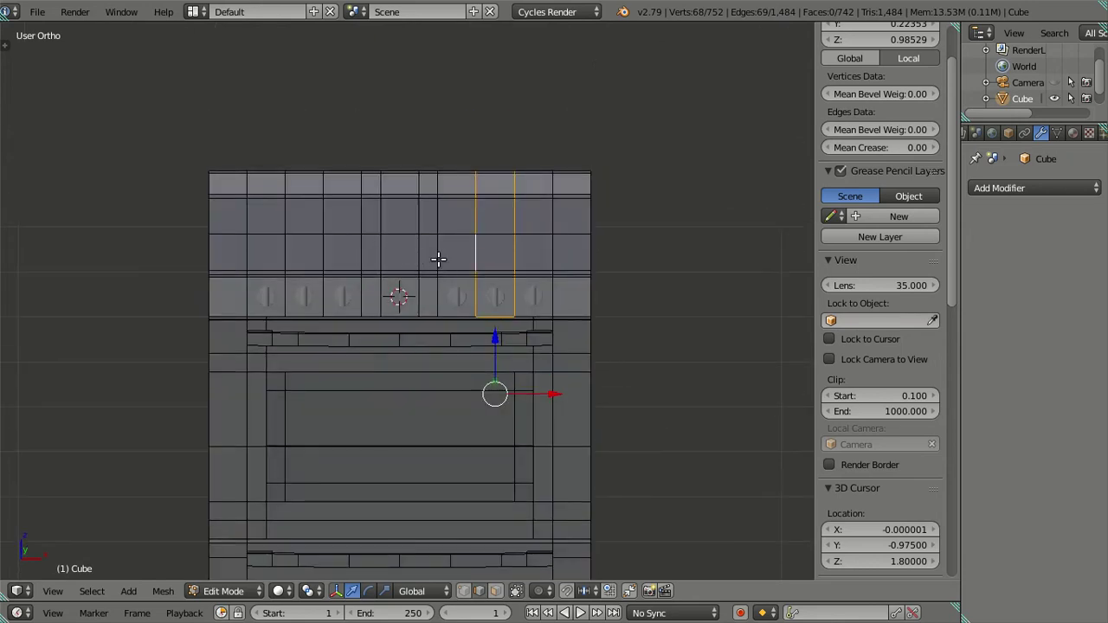
alt+right_click(514, 266)
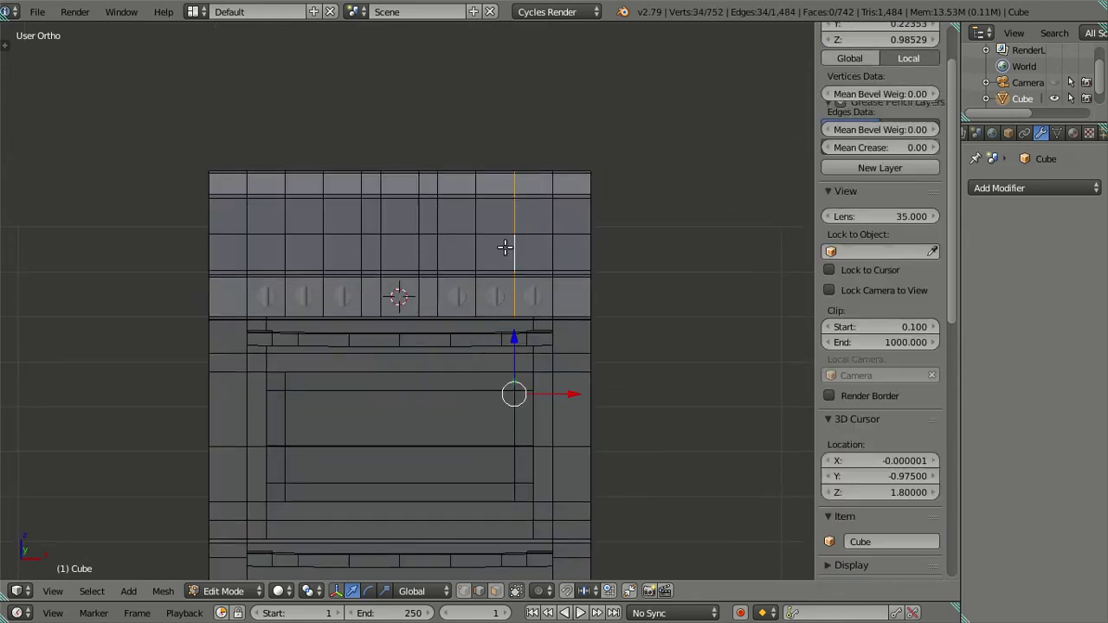
alt+shift+right_click(463, 252)
alt+shift+right_click(439, 252)
alt+shift+right_click(361, 256)
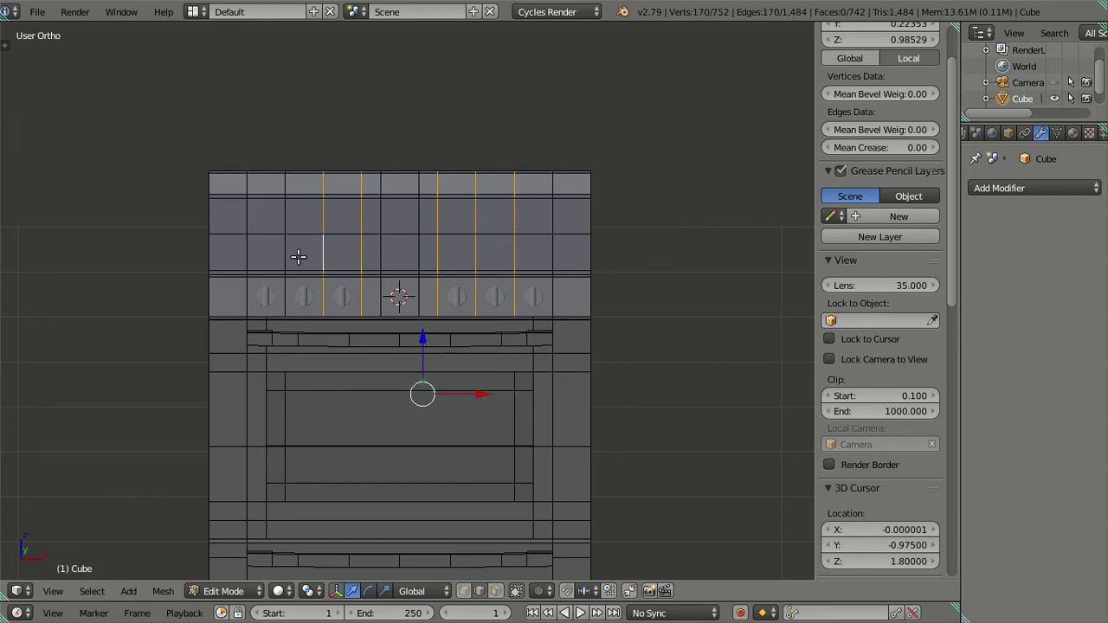
key(x)
click(460, 265)
mouse_move(460, 265)
middle_down()
mouse_move(564, 265)
mouse_move(563, 237)
mouse_move(501, 297)
mouse_move(554, 366)
mouse_move(562, 332)
mouse_move(606, 363)
mouse_move(579, 413)
mouse_move(458, 344)
middle_up()
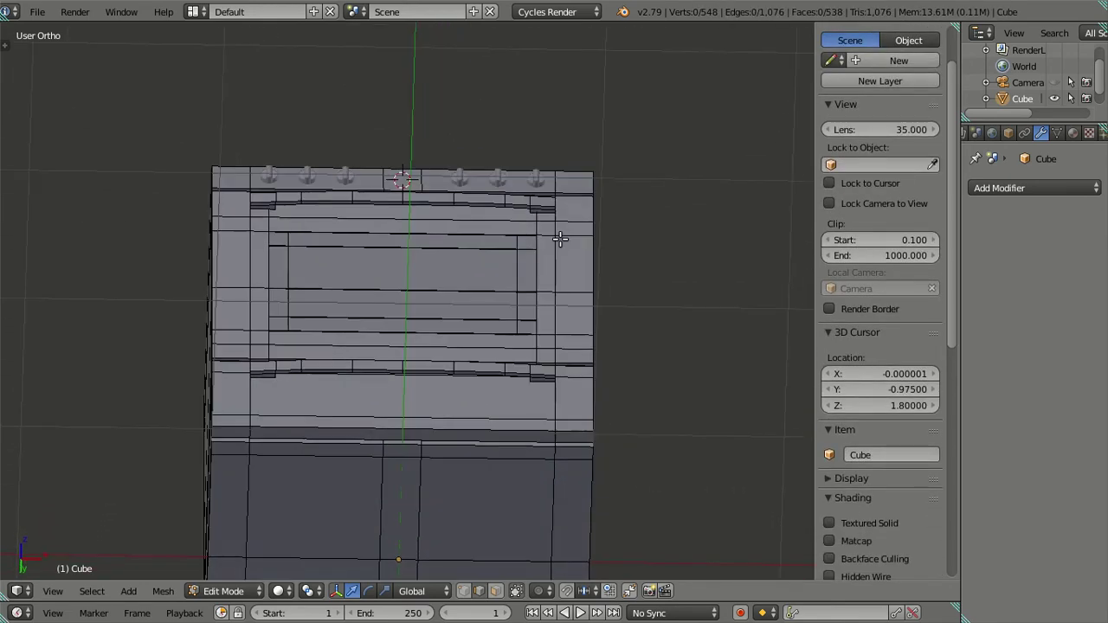
In right side wireframe view, add seven loop cuts along the side, then dissolve them
key(KP_3)
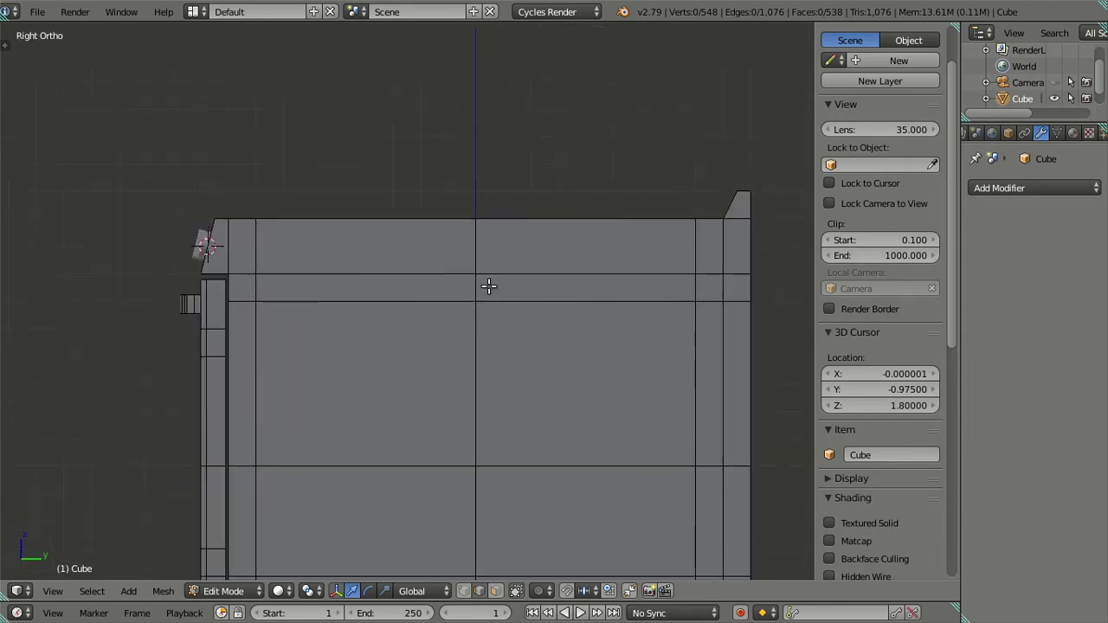
key(z)
scroll(450, 225, up, 1)
scroll(429, 184, up, 1)
key(ctrl+r)
scroll(428, 183, up, 2)
scroll(428, 183, up, 2)
scroll(428, 183, up, 2)
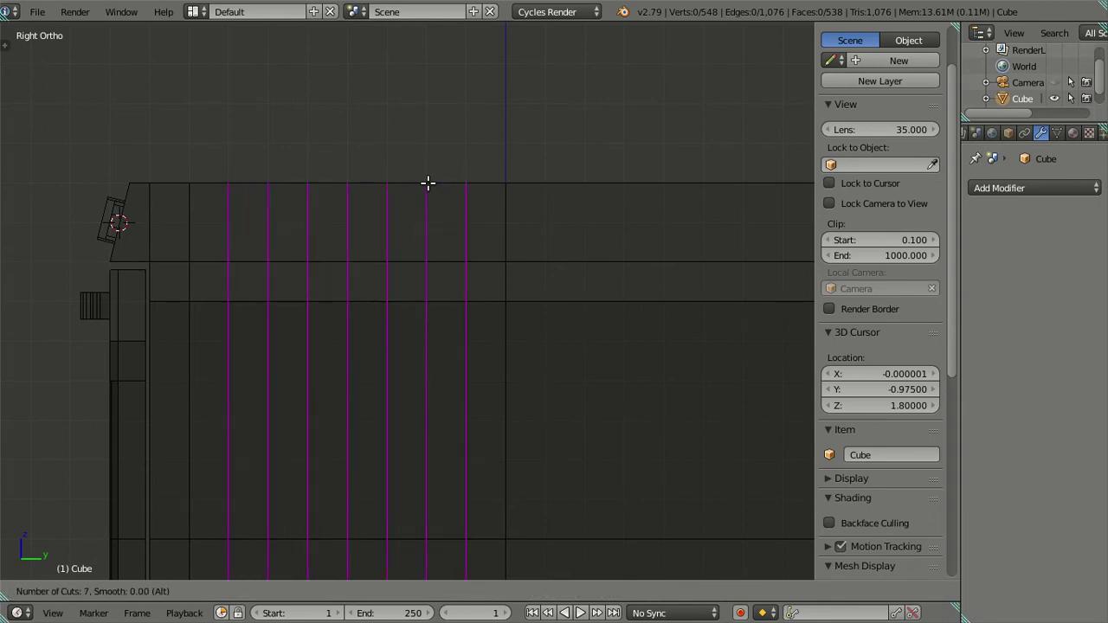
click(427, 184)
key(x)
click(610, 255)
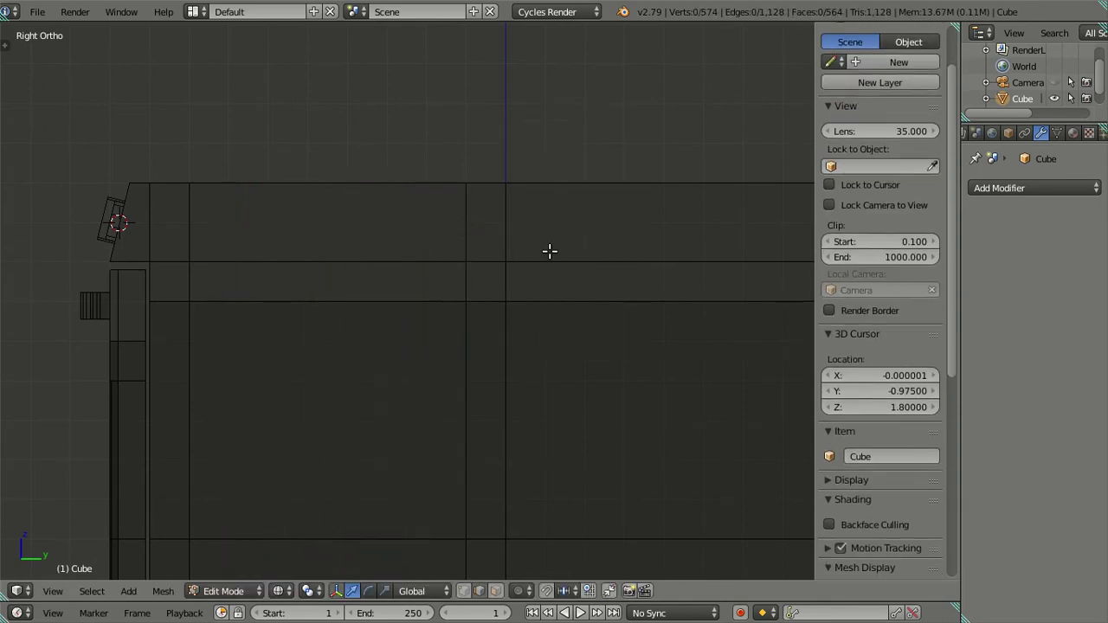
key(z)
scroll(520, 328, down, 4)
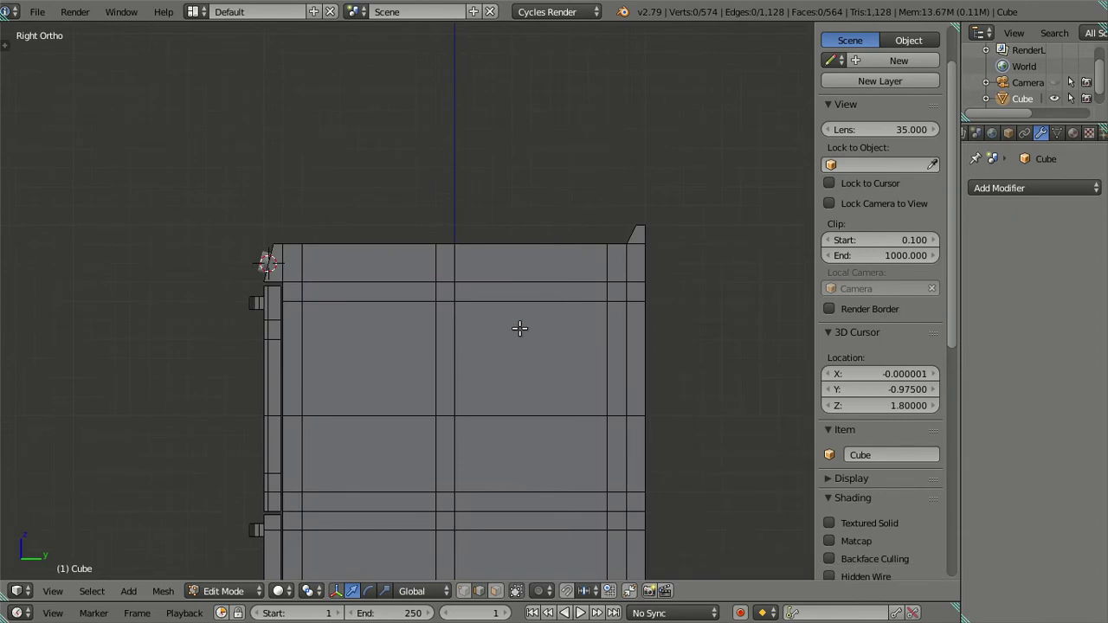
mouse_move(519, 329)
middle_down()
mouse_move(542, 500)
mouse_move(520, 250)
middle_up()
Add another seven evenly spaced loop cuts and dissolve them in side wireframe view
key(ctrl+r)
click(520, 250)
right_click(520, 250)
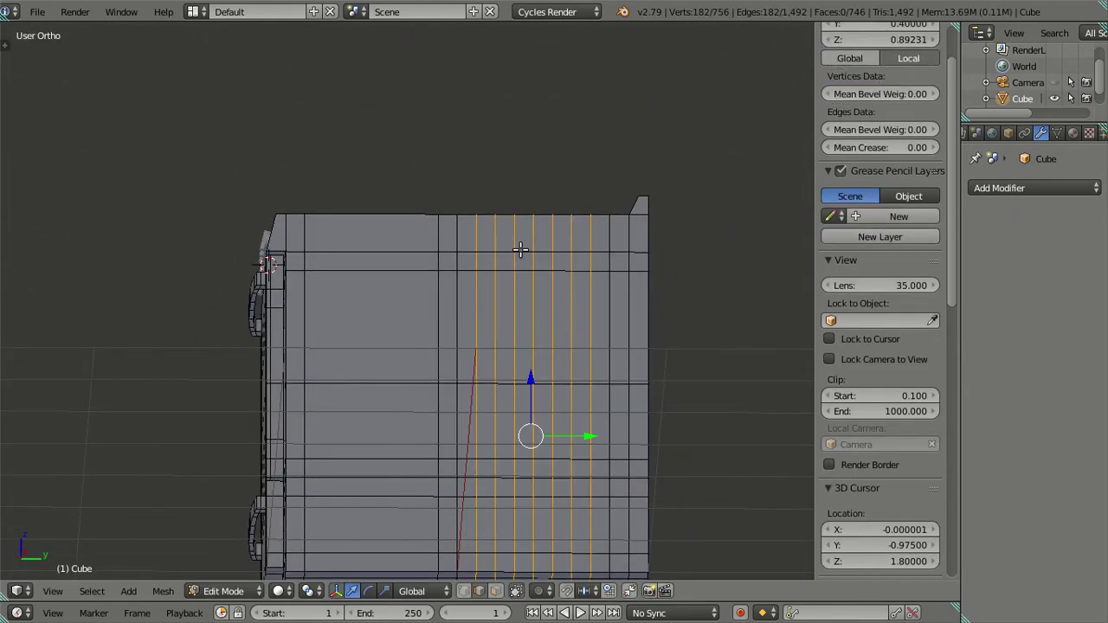
key(KP_3)
scroll(554, 253, up, 3)
key(z)
key(x)
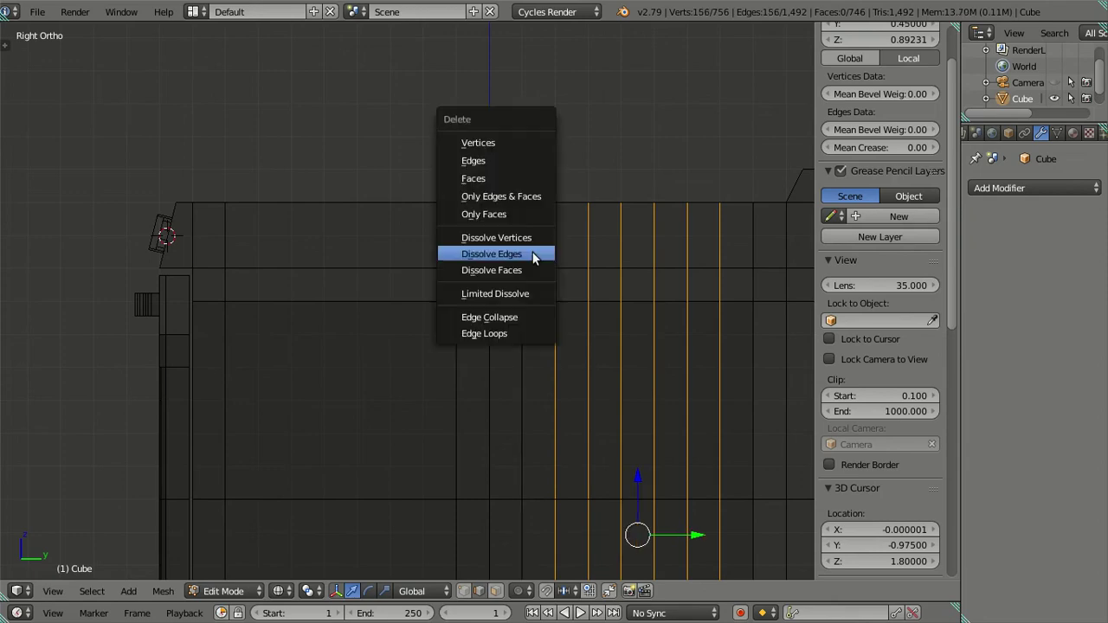
click(532, 252)
scroll(532, 252, down, 4)
key(z)
mouse_move(531, 252)
middle_down()
mouse_move(443, 375)
mouse_move(534, 444)
mouse_move(549, 477)
mouse_move(465, 352)
mouse_move(550, 446)
mouse_move(438, 412)
middle_up()
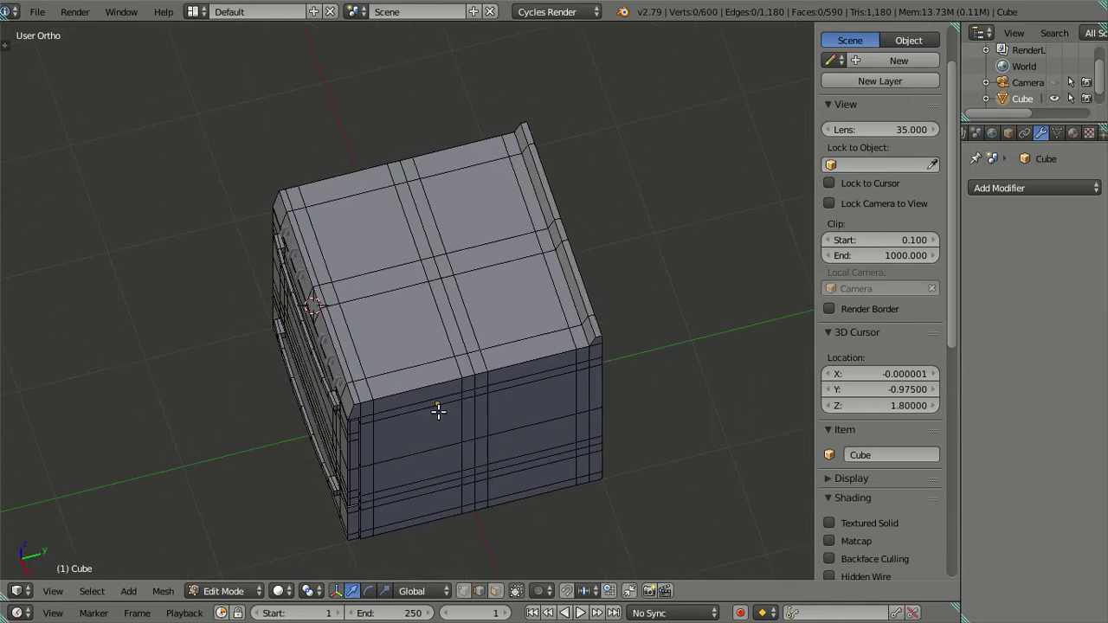
Dissolve a vertical edge loop on the top of the stove body
alt+right_click(464, 317)
key(x)
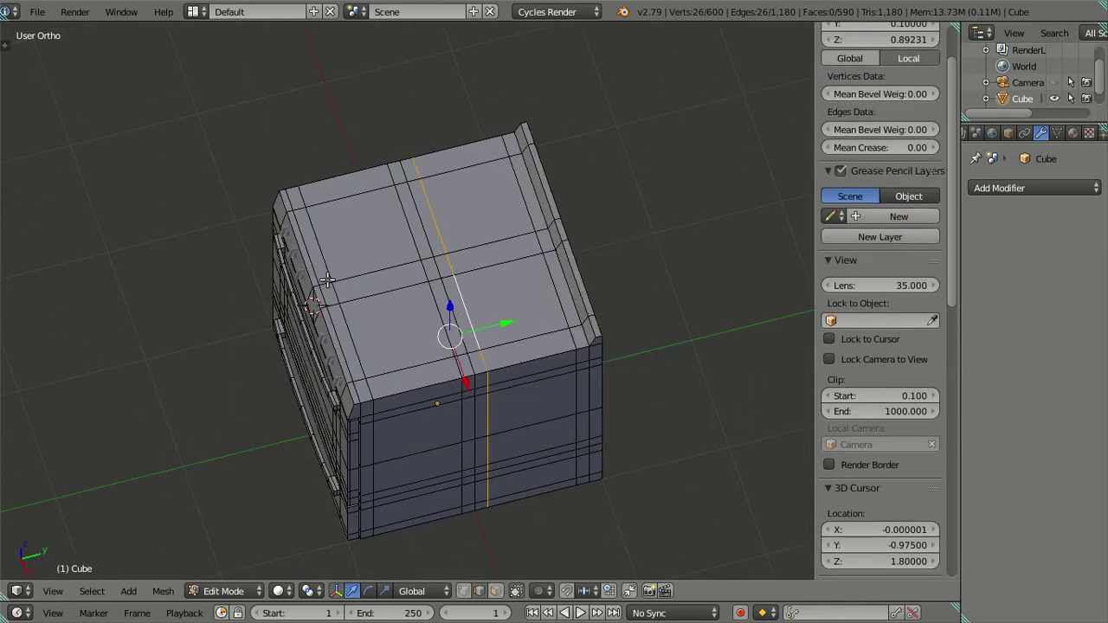
key(a)
alt+right_click(445, 310)
key(a)
alt+right_click(445, 310)
key(x)
click(520, 309)
mouse_move(531, 389)
middle_down()
mouse_move(508, 367)
mouse_move(569, 396)
middle_up()
Leave and re-enter mesh editing on the stove body
key(Tab)
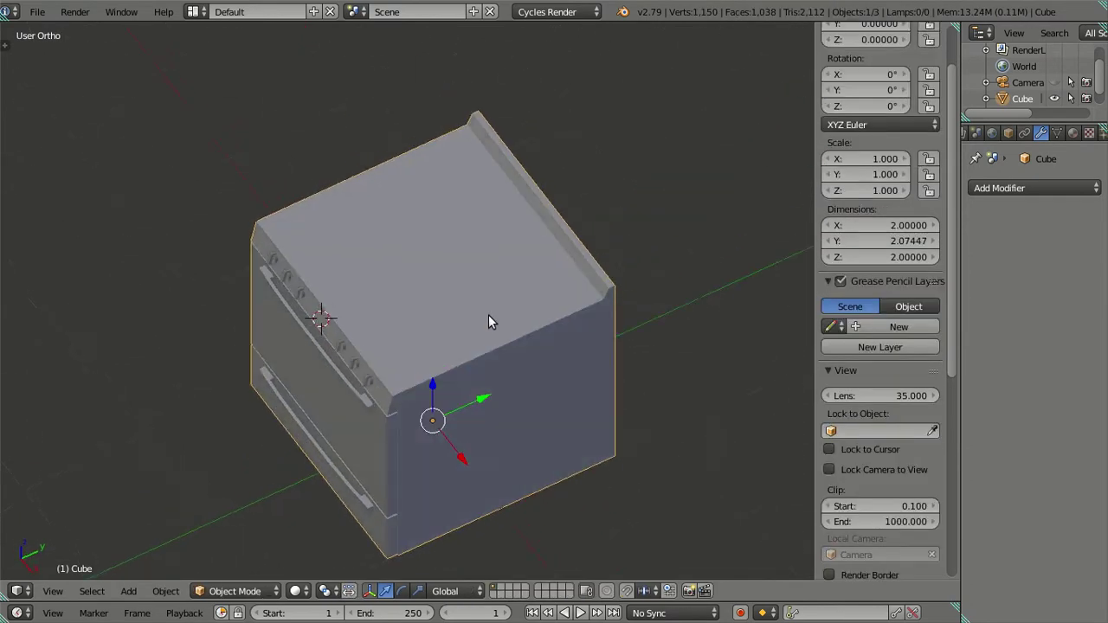
mouse_move(489, 322)
middle_down()
mouse_move(482, 272)
mouse_move(421, 227)
mouse_move(572, 317)
middle_up()
key(a)
mouse_move(441, 310)
middle_down()
mouse_move(477, 395)
mouse_move(345, 344)
mouse_move(429, 356)
middle_up()
key(Tab)
scroll(428, 357, up, 2)
mouse_move(514, 311)
middle_down()
mouse_move(544, 358)
mouse_move(510, 333)
mouse_move(455, 321)
middle_up()
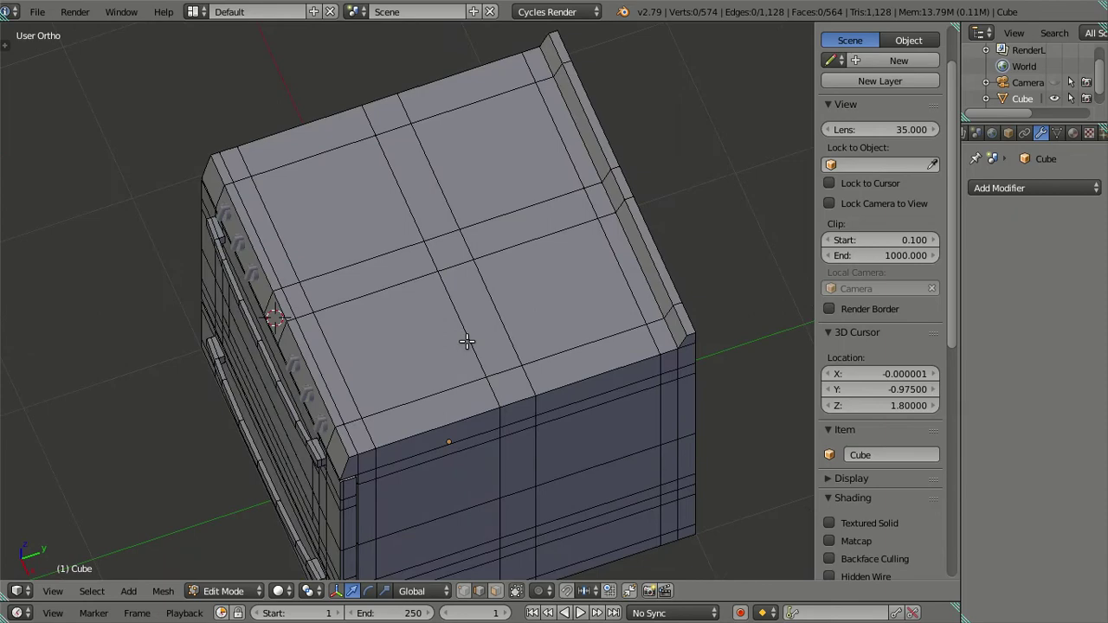
Show the knob panel in front orthographic wireframe view, centred on screen
mouse_move(468, 379)
middle_down()
mouse_move(502, 314)
mouse_move(488, 252)
mouse_move(512, 217)
mouse_move(419, 270)
mouse_move(488, 296)
mouse_move(485, 277)
mouse_move(448, 265)
mouse_move(313, 260)
mouse_move(547, 339)
middle_up()
scroll(448, 265, up, 3)
scroll(423, 246, up, 2)
scroll(473, 324, up, 2)
mouse_move(473, 324)
middle_down()
mouse_move(445, 312)
mouse_move(473, 315)
middle_up()
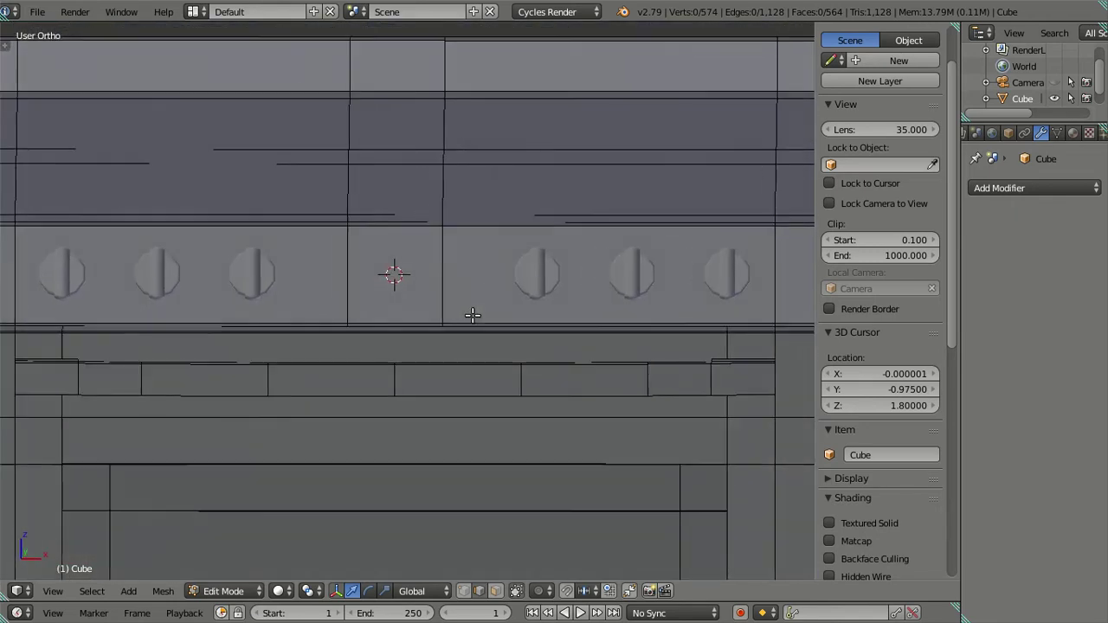
scroll(476, 303, down, 2)
scroll(482, 289, down, 2)
key(KP_1)
scroll(485, 269, up, 3)
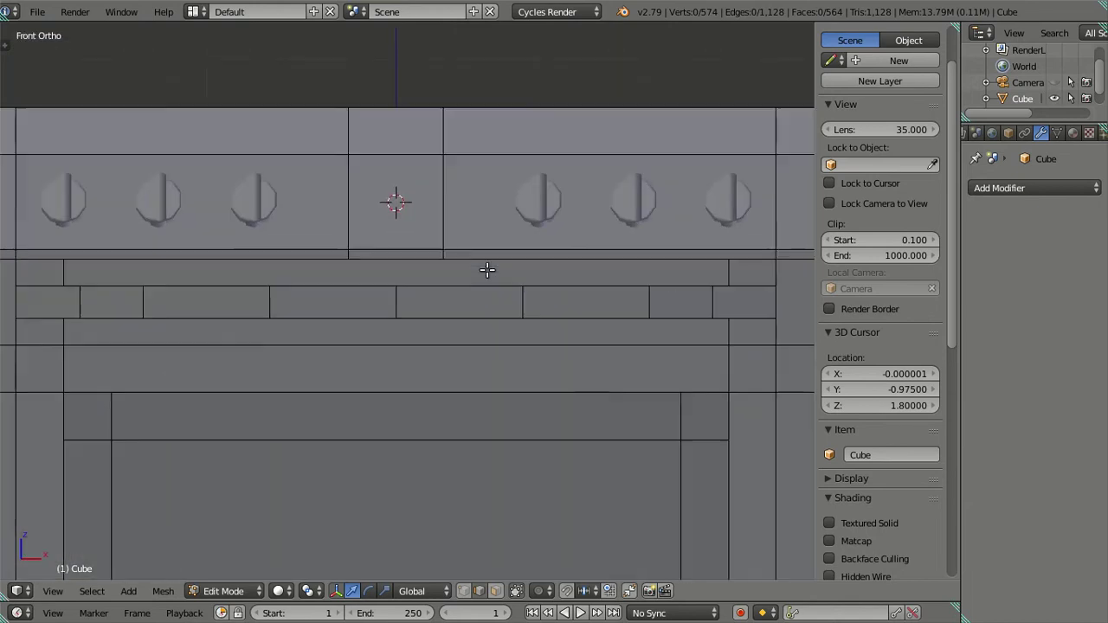
key(z)
shift+middle_drag(480, 193, 437, 303)
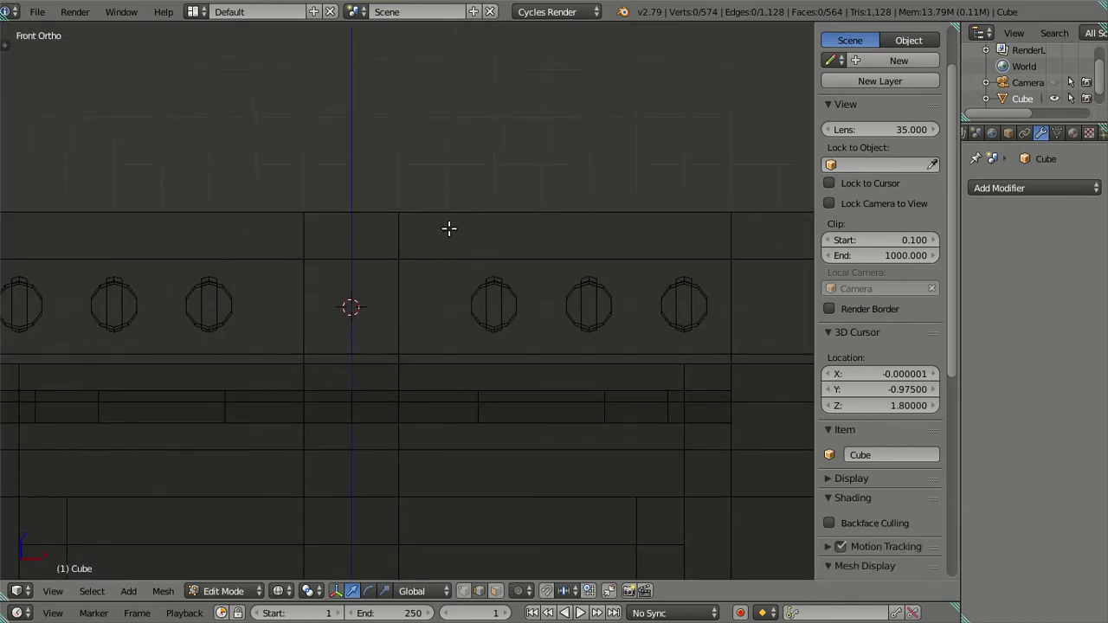
key(ctrl+r)
Try five vertical loop cuts through the panel, then undo them
scroll(450, 227, up, 2)
scroll(449, 227, up, 1)
scroll(451, 226, up, 1)
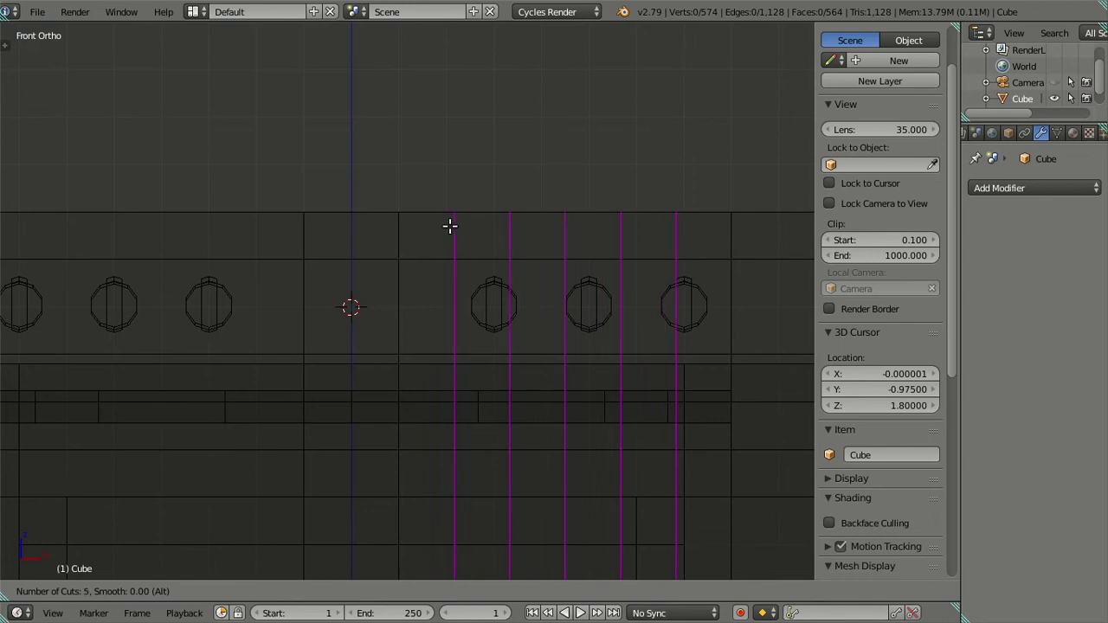
click(450, 227)
right_click(449, 227)
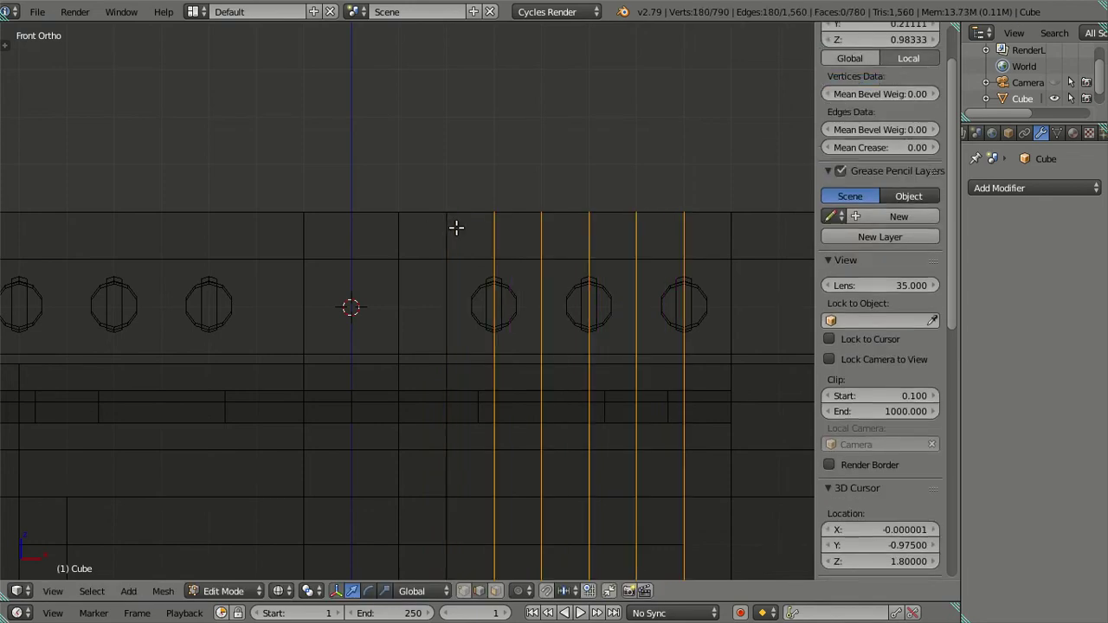
key(ctrl+z)
Try six vertical loop cuts on the left side of the panel, then remove them
key(ctrl+r)
scroll(249, 213, up, 1)
scroll(249, 212, up, 3)
scroll(249, 212, up, 1)
click(248, 212)
right_click(257, 224)
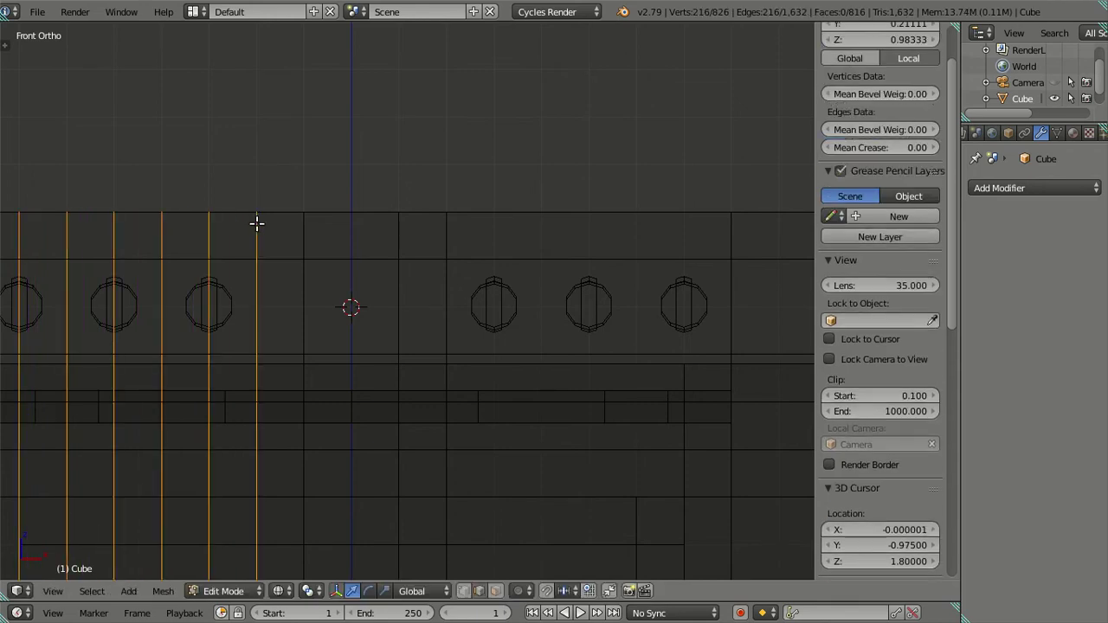
key(x)
click(347, 244)
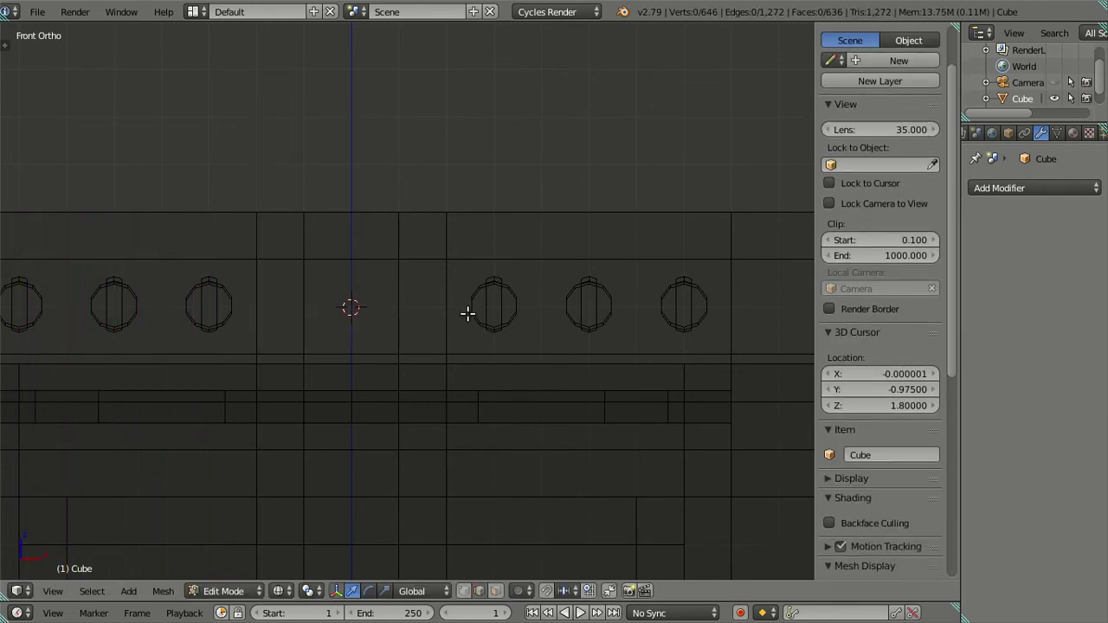
Add one horizontal edge loop through the knob centres, checking it wraps the body
key(ctrl+r)
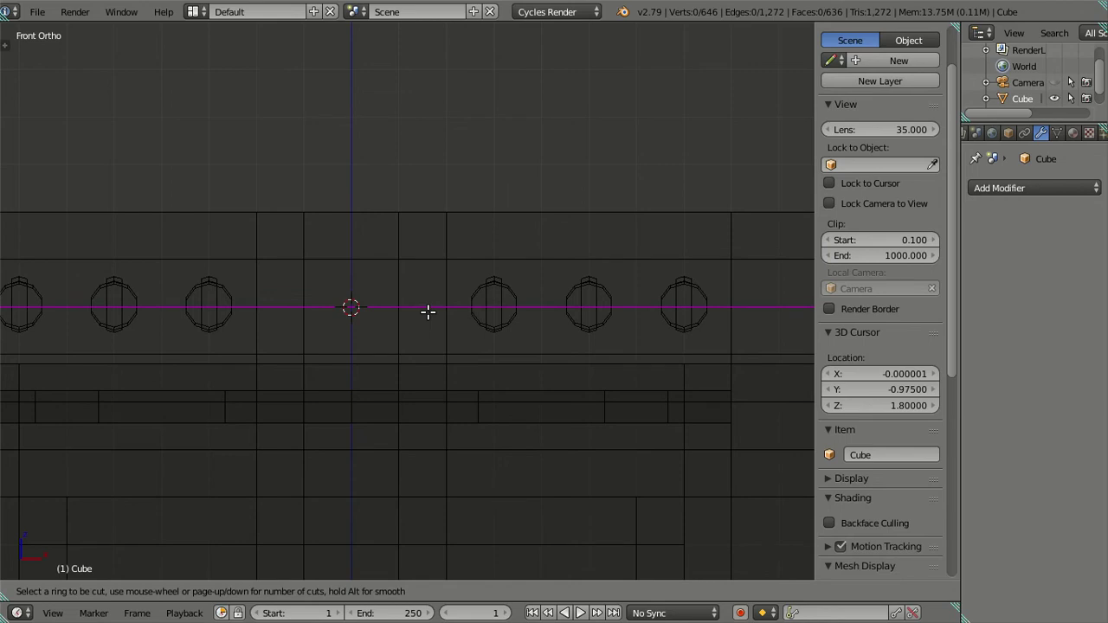
click(428, 312)
right_click(425, 309)
scroll(520, 346, down, 5)
mouse_move(569, 372)
middle_down()
mouse_move(528, 418)
mouse_move(500, 410)
middle_up()
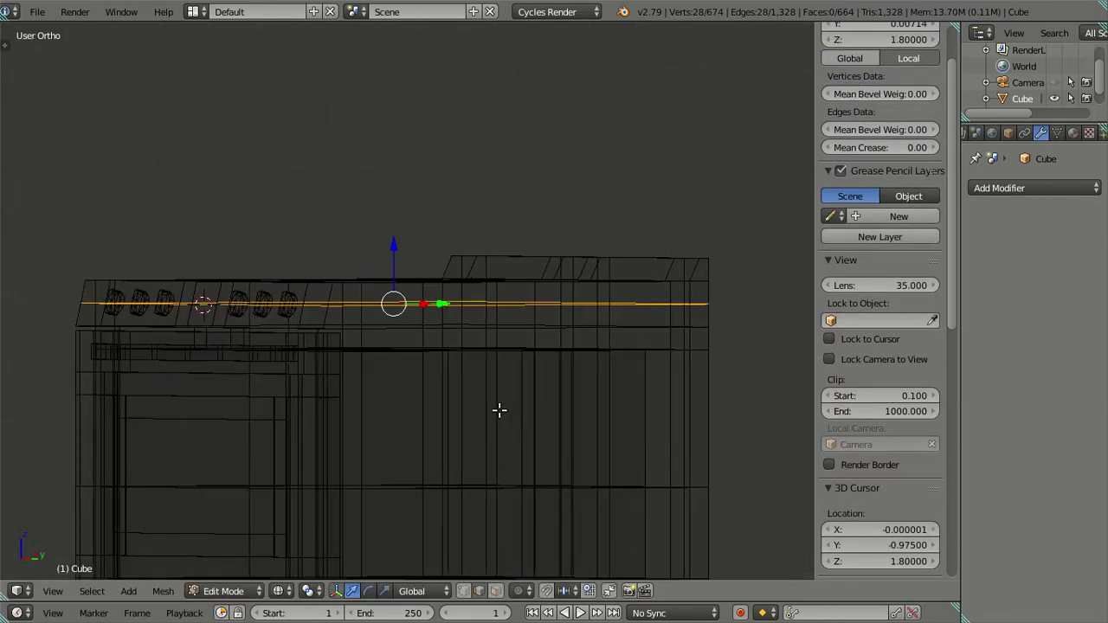
key(KP_1)
scroll(396, 306, up, 5)
key(a)
key(z)
scroll(417, 345, up, 3)
key(z)
scroll(380, 283, up, 1)
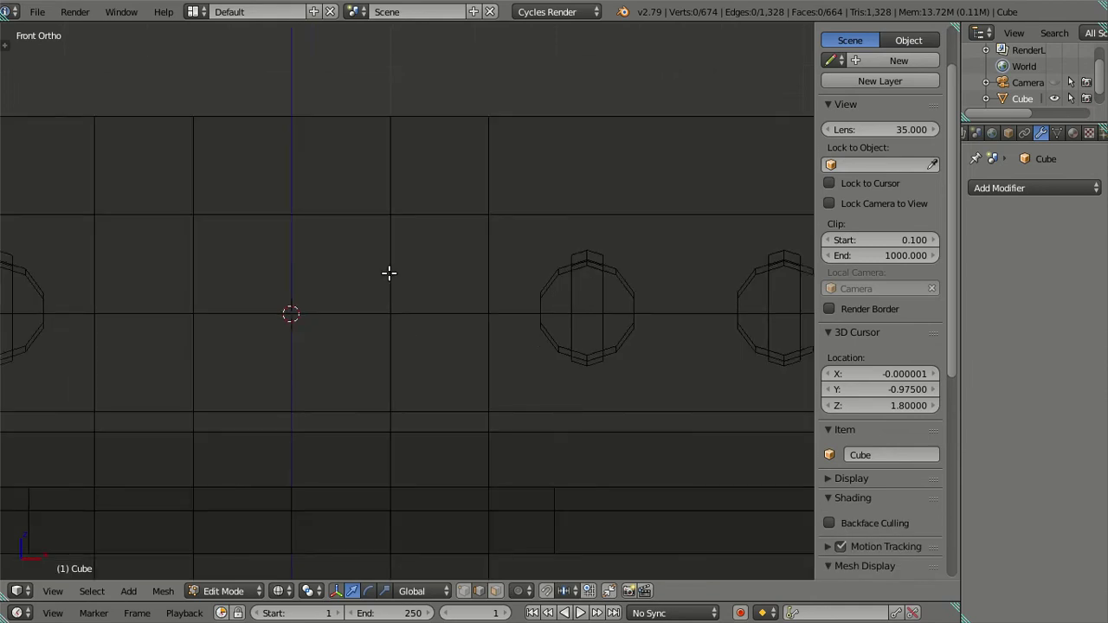
Start a four-cut horizontal loop cut across the control panel between the knobs
key(ctrl+r)
scroll(393, 270, up, 1)
scroll(393, 270, up, 1)
scroll(393, 271, up, 1)
scroll(393, 270, up, 1)
scroll(394, 271, down, 1)
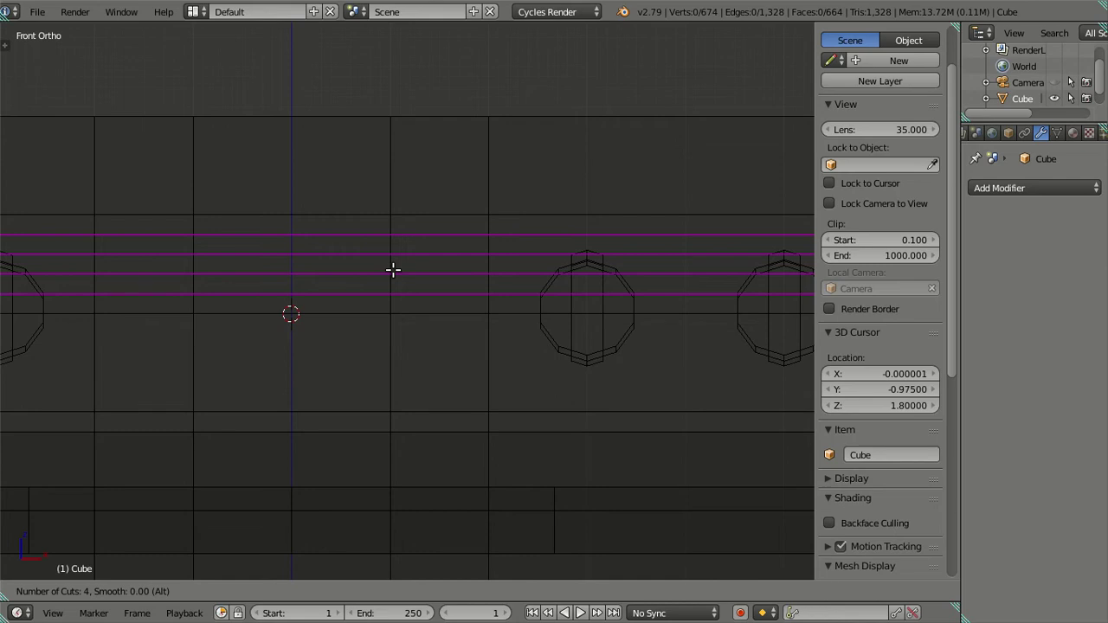
Dissolve the four horizontal loop cuts placed above the knob centres
click(394, 270)
right_click(393, 270)
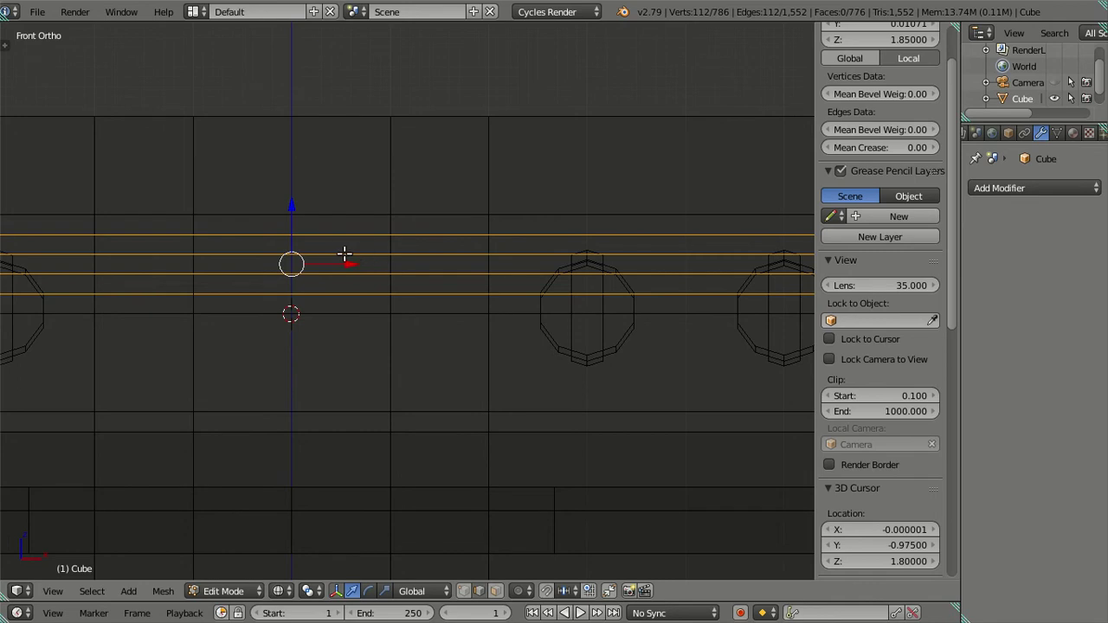
key(x)
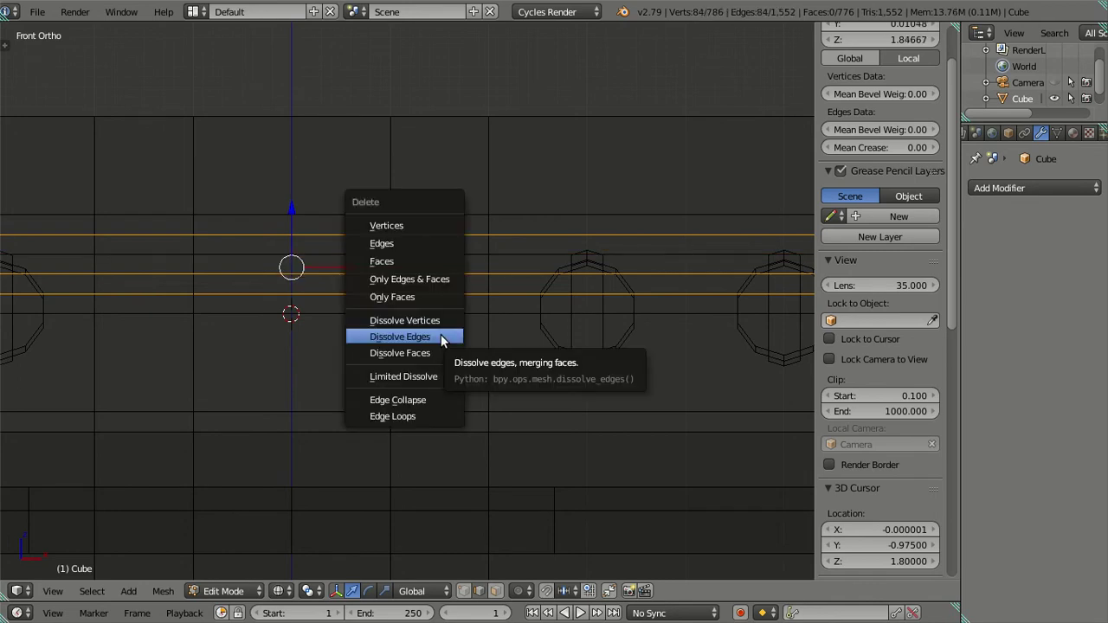
click(435, 334)
Add four horizontal loop cuts below the knob centres and check them in solid view
key(ctrl+r)
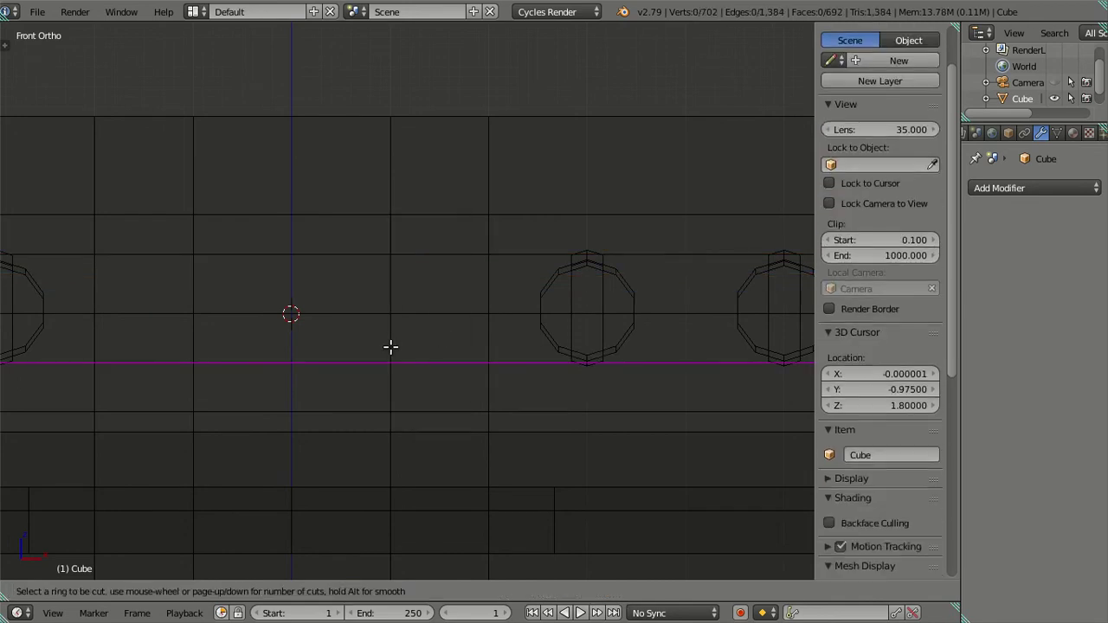
scroll(390, 347, up, 3)
click(391, 347)
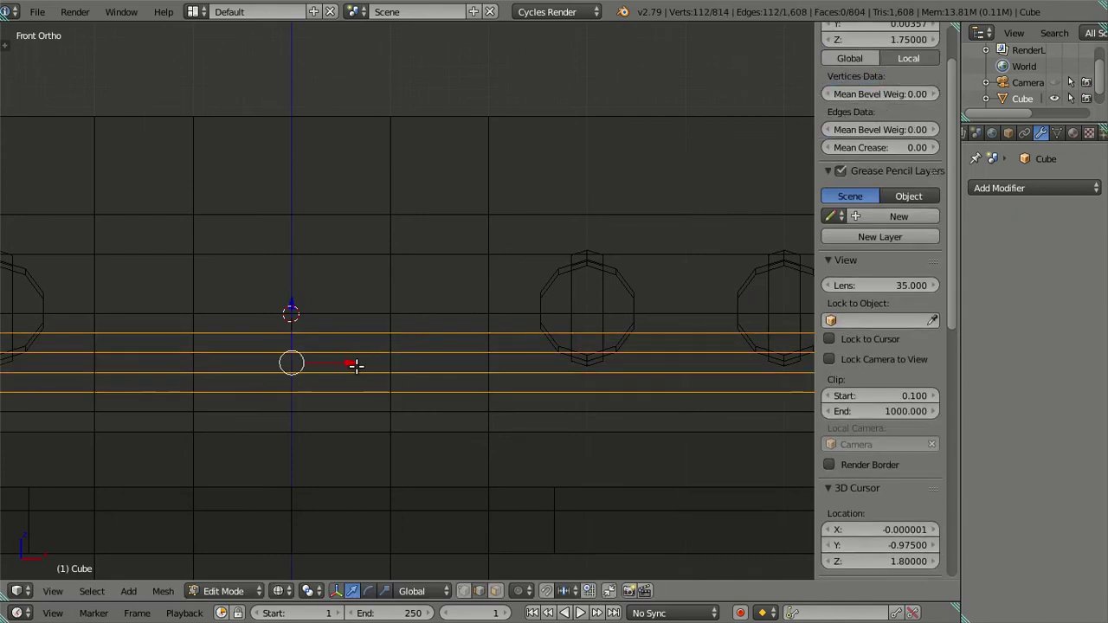
right_click(493, 381)
key(z)
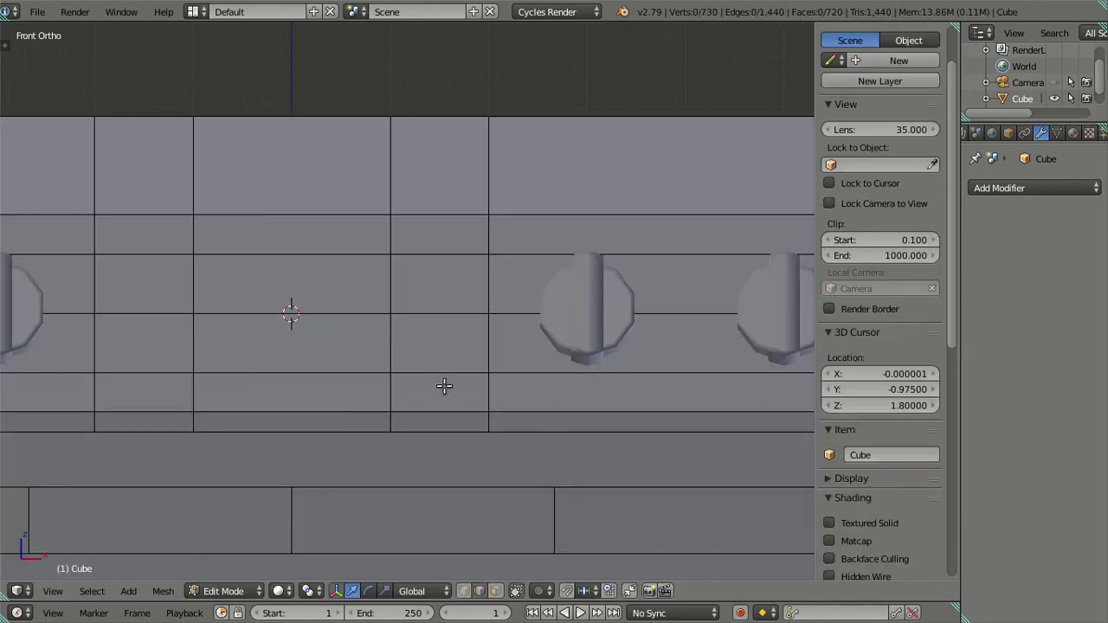
key(z)
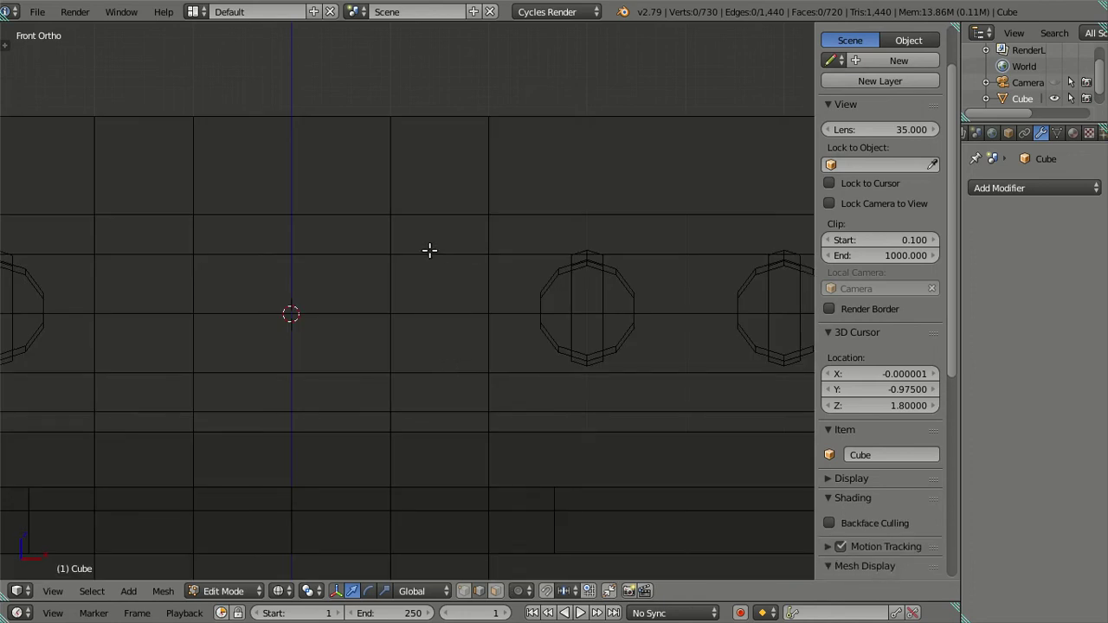
Add four vertical loop cuts right of the panel centre, then dissolve them
key(ctrl+r)
scroll(428, 250, up, 3)
click(429, 253)
right_click(433, 258)
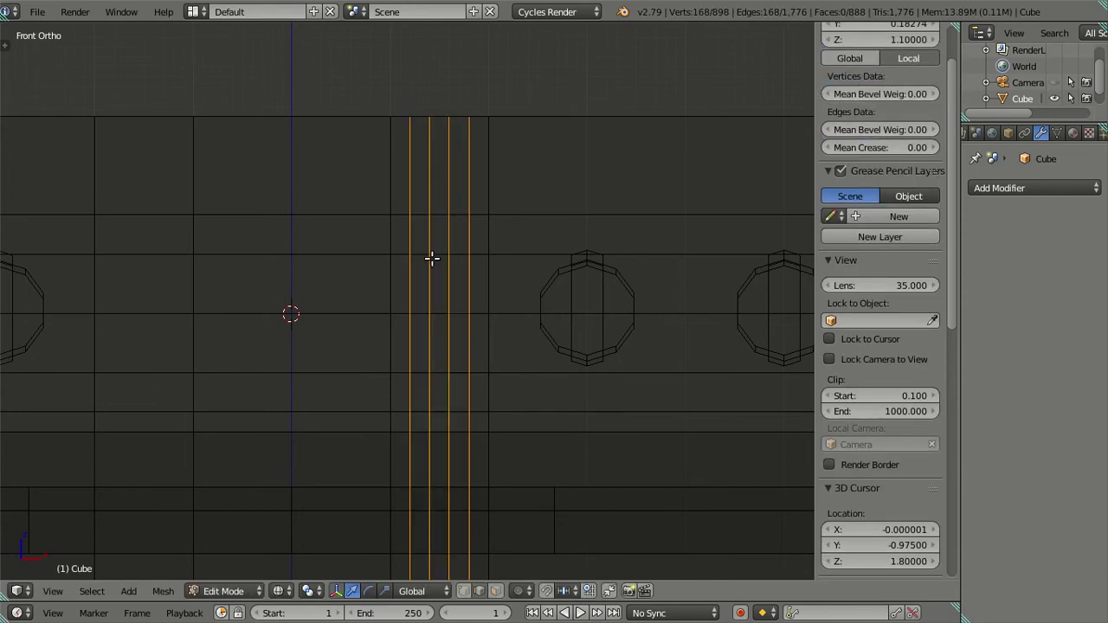
key(x)
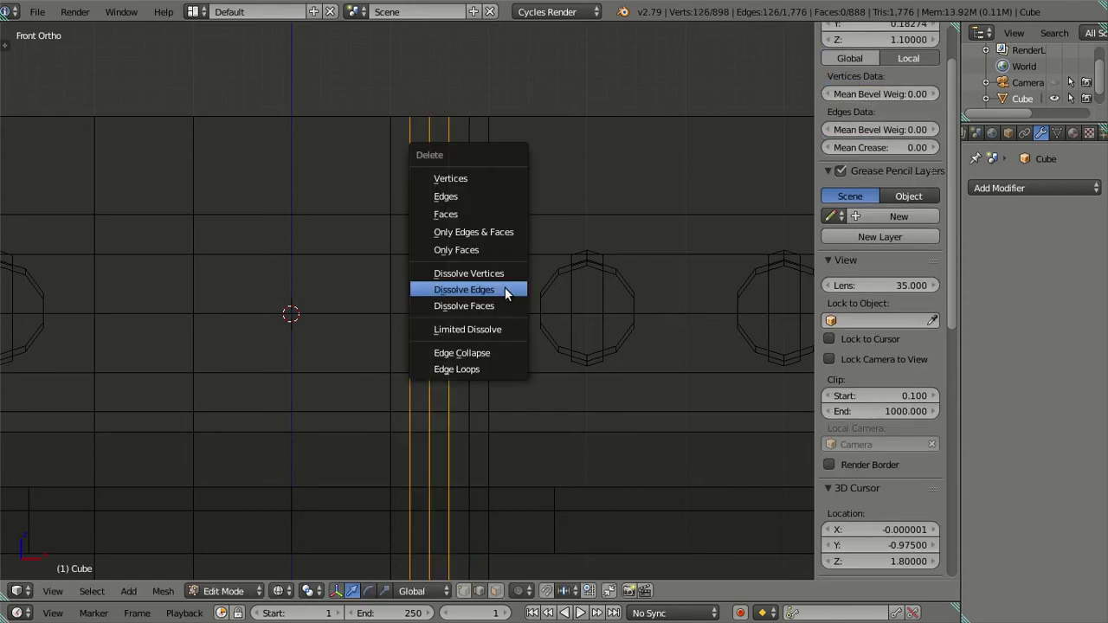
click(505, 288)
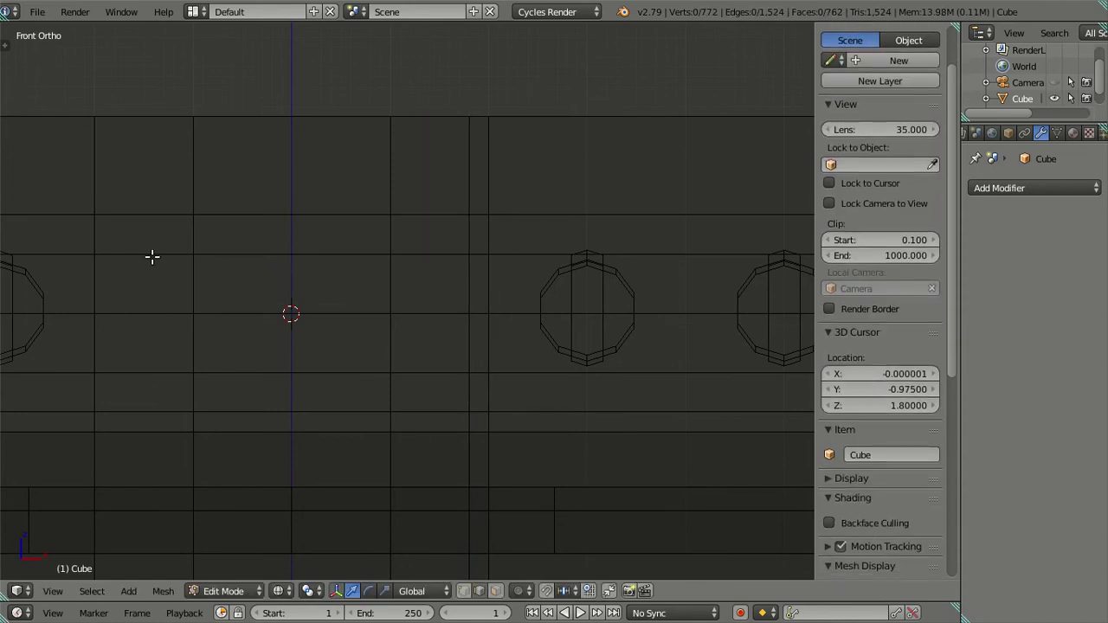
Add vertical loop cuts left of the panel centre, then dissolve them
key(ctrl+r)
scroll(152, 256, up, 2)
click(152, 256)
right_click(152, 257)
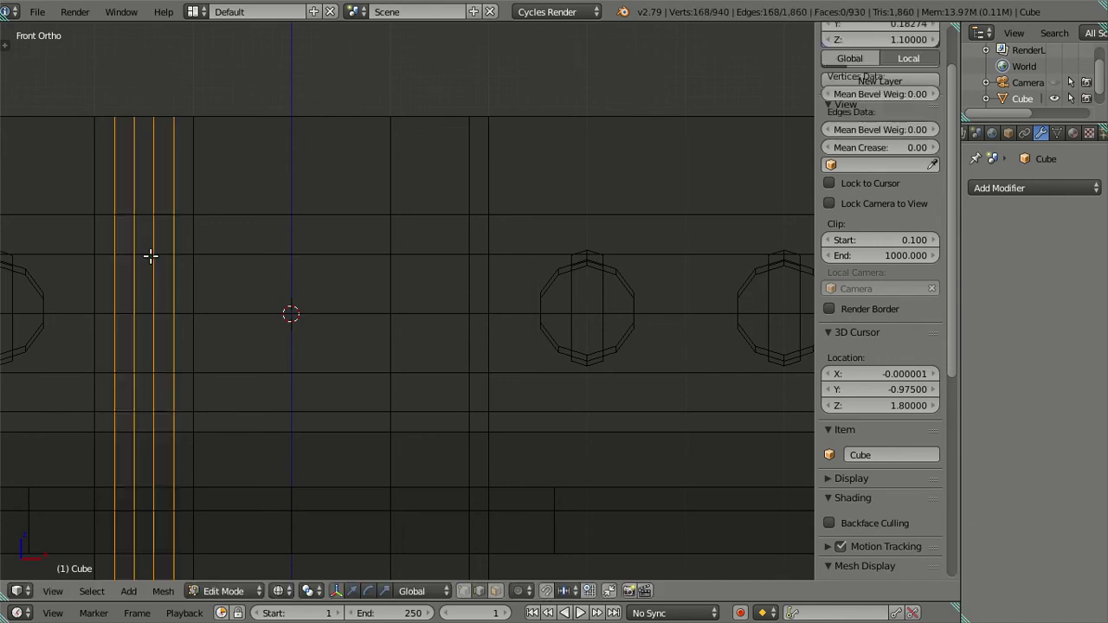
key(x)
click(354, 300)
Switch to solid display and orbit to face the panel's central area
key(z)
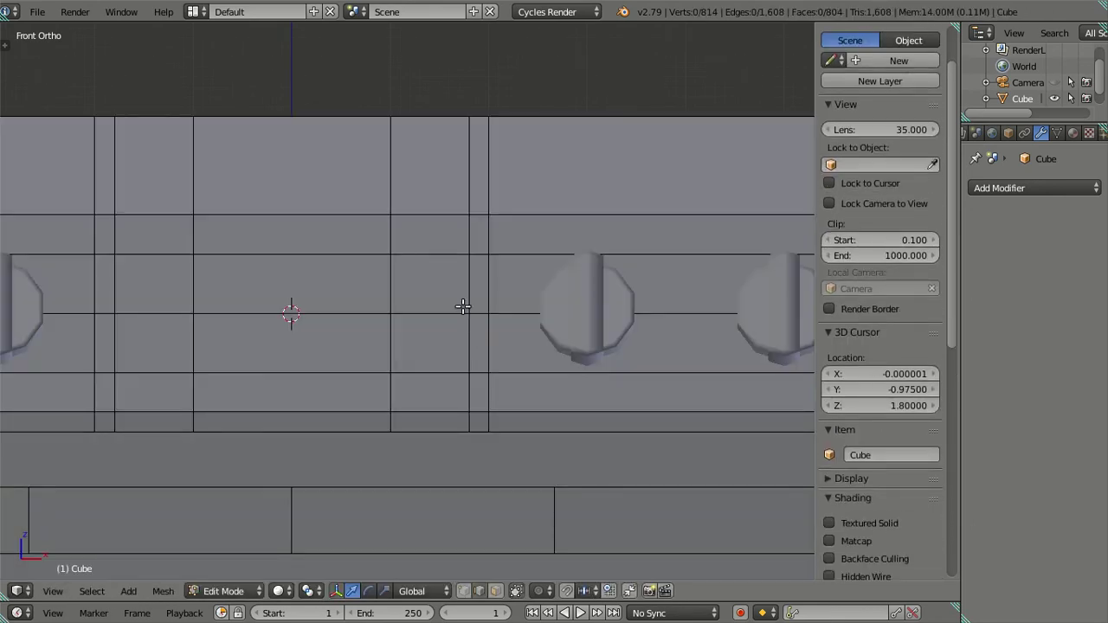
mouse_move(322, 310)
middle_down()
mouse_move(408, 364)
mouse_move(387, 349)
mouse_move(648, 275)
middle_up()
scroll(472, 363, up, 3)
mouse_move(472, 364)
middle_down()
mouse_move(331, 358)
mouse_move(640, 292)
mouse_move(362, 290)
mouse_move(448, 349)
mouse_move(433, 331)
mouse_move(441, 294)
mouse_move(330, 345)
mouse_move(356, 354)
middle_up()
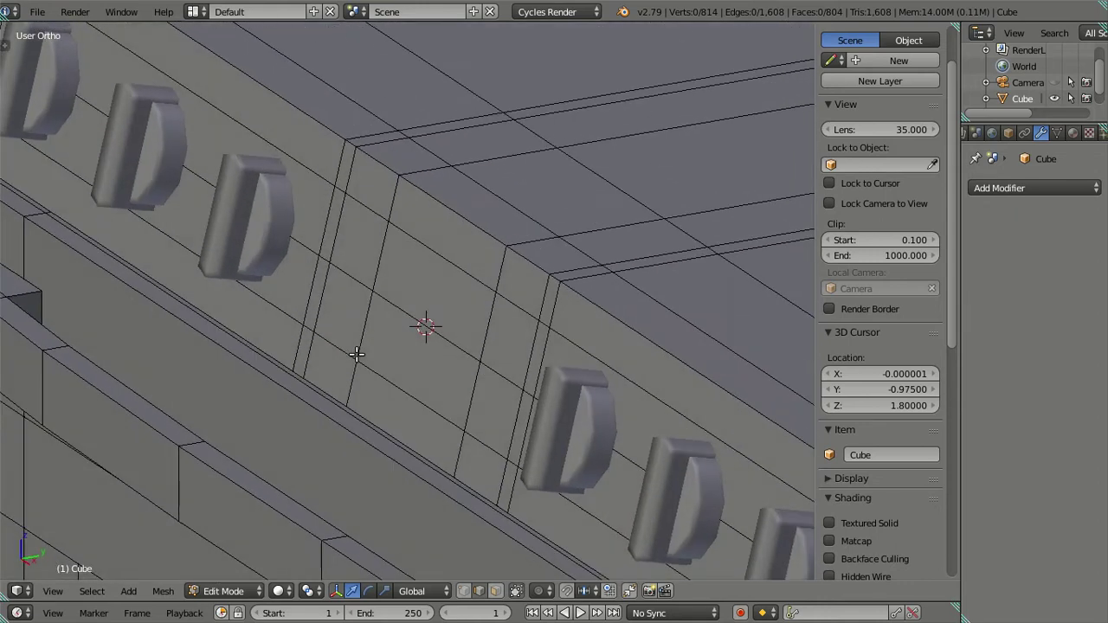
In face select mode, select the six central faces of the control panel
click(495, 591)
right_click(350, 305)
shift+right_click(362, 242)
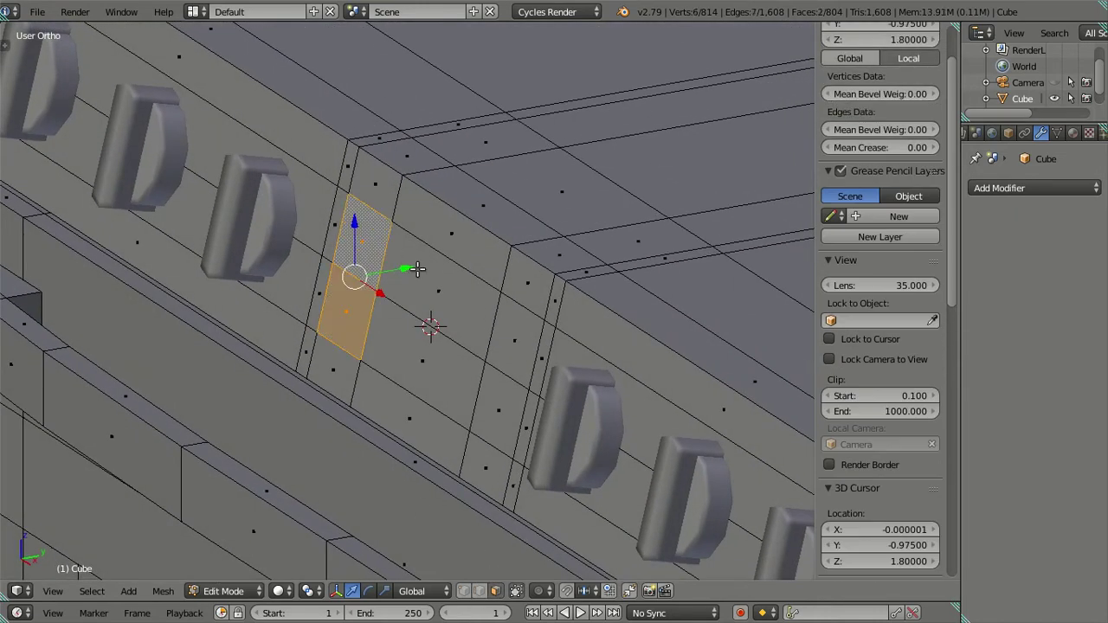
shift+right_click(439, 292)
shift+right_click(514, 341)
shift+right_click(499, 410)
shift+right_click(422, 360)
mouse_move(641, 394)
middle_down()
mouse_move(671, 407)
mouse_move(475, 316)
middle_up()
scroll(671, 407, down, 3)
Extrude the selected faces along their normal into a recess, then deselect and inspect it
key(e)
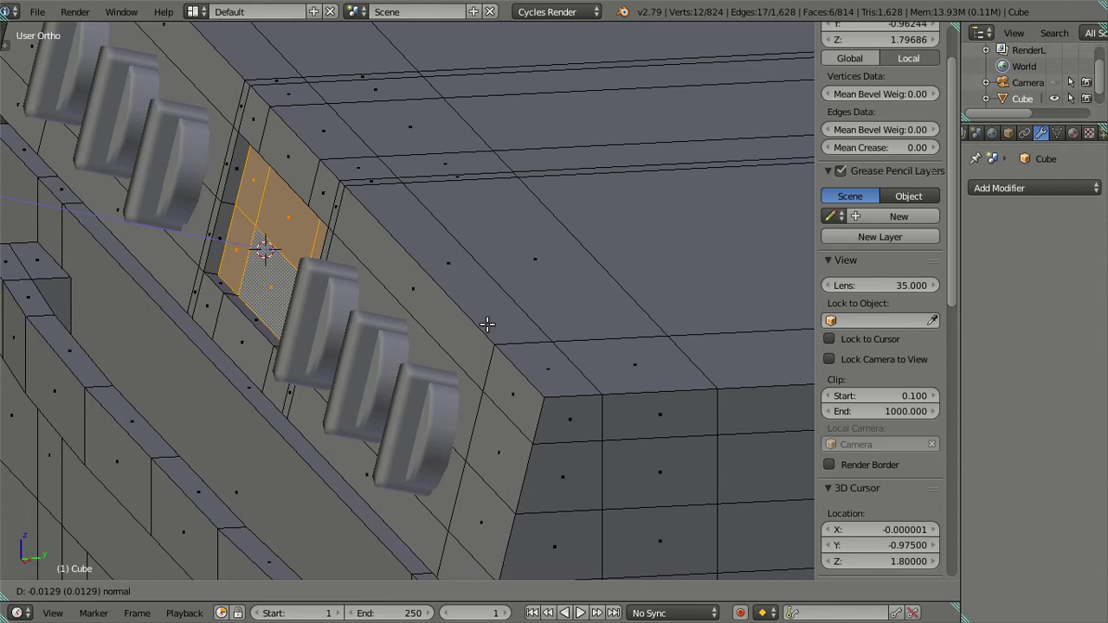
text(000)
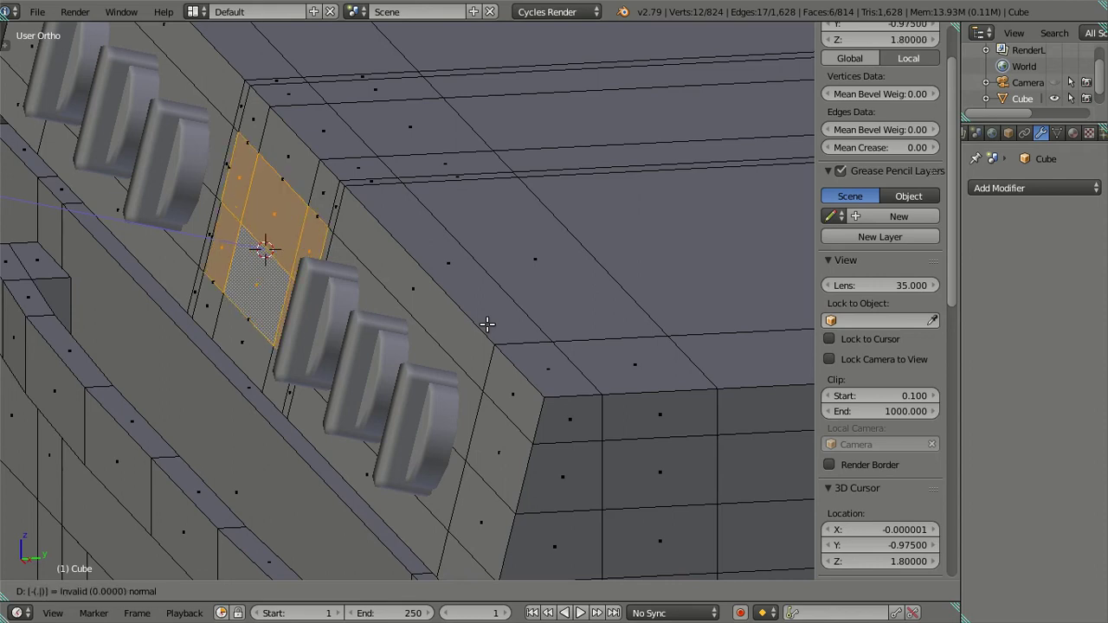
key(Return)
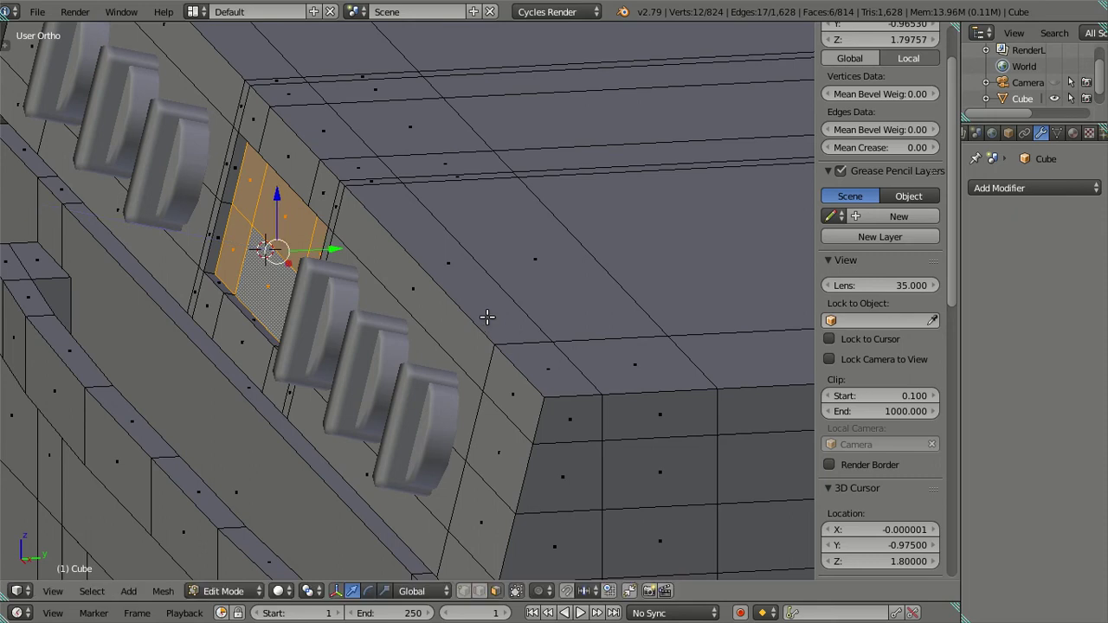
middle_drag(482, 322, 427, 316)
key(a)
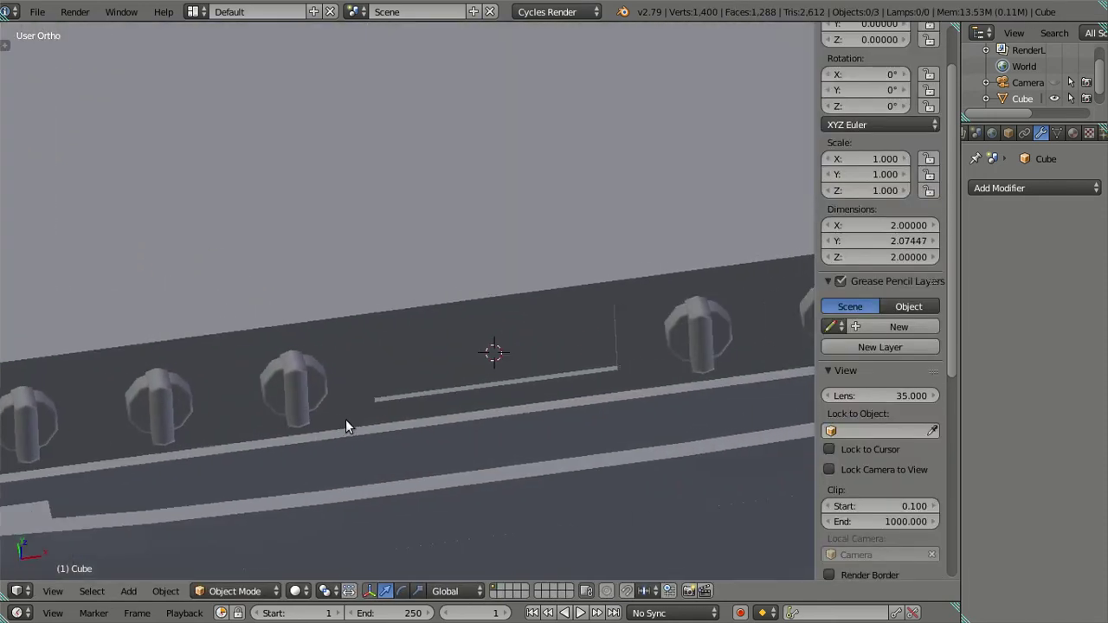
mouse_move(346, 420)
middle_down()
mouse_move(546, 345)
mouse_move(558, 312)
mouse_move(421, 300)
mouse_move(341, 310)
mouse_move(296, 381)
mouse_move(269, 329)
mouse_move(309, 381)
middle_up()
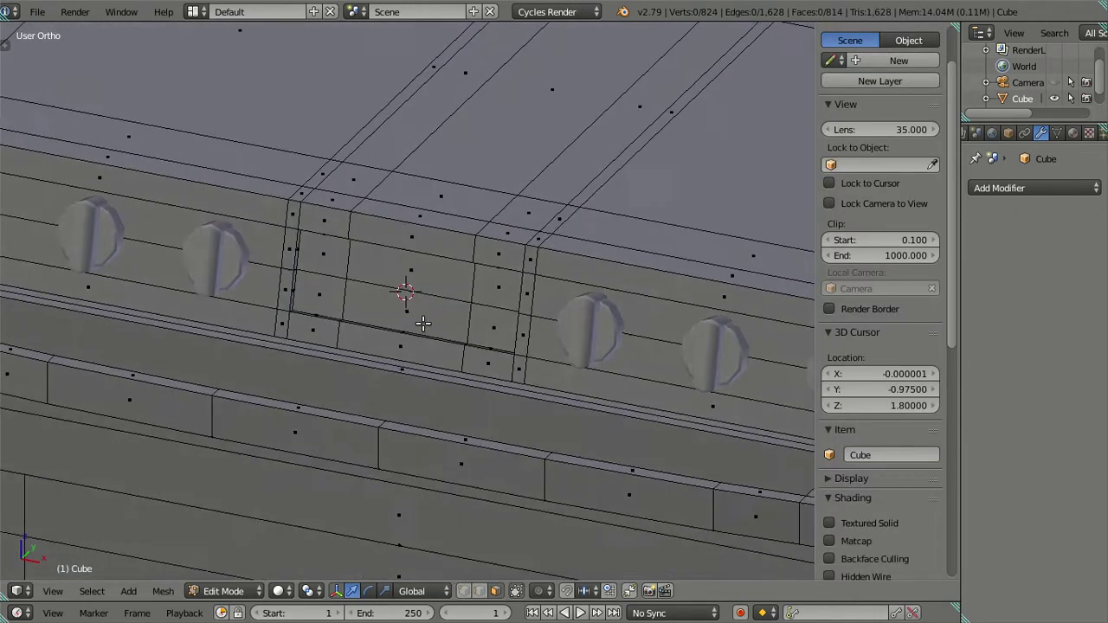
mouse_move(423, 323)
middle_down()
mouse_move(452, 286)
mouse_move(641, 223)
mouse_move(527, 317)
mouse_move(591, 296)
mouse_move(529, 260)
mouse_move(511, 234)
mouse_move(527, 285)
middle_up()
In front wireframe view, cut three vertical loops near the panel centre, then dissolve them
key(KP_1)
key(z)
scroll(462, 349, up, 2)
scroll(487, 319, up, 1)
key(ctrl+r)
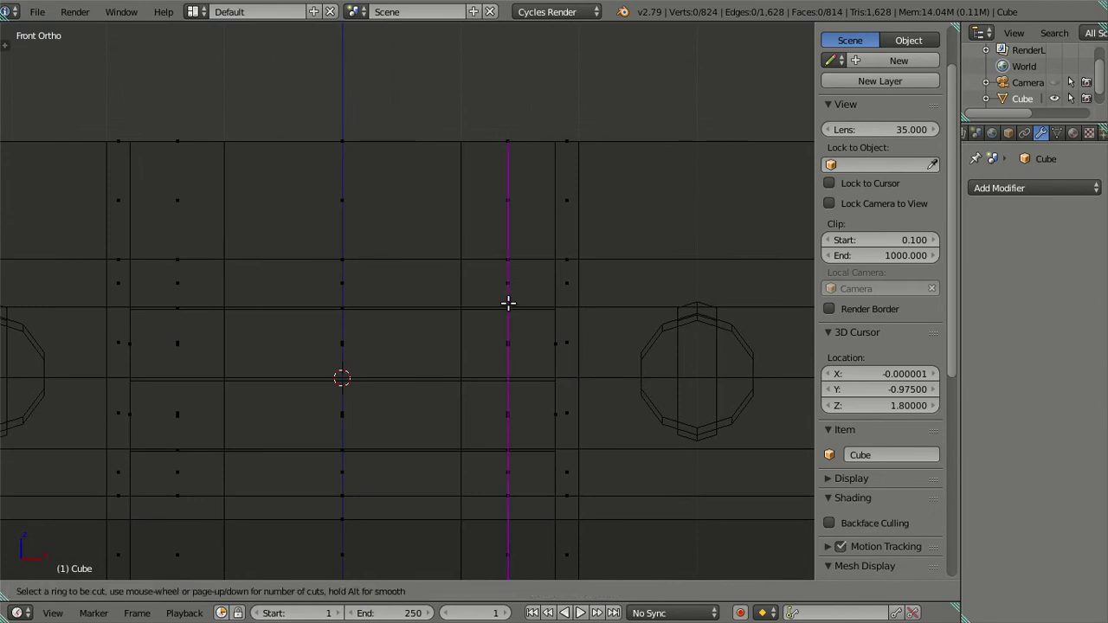
scroll(508, 303, up, 1)
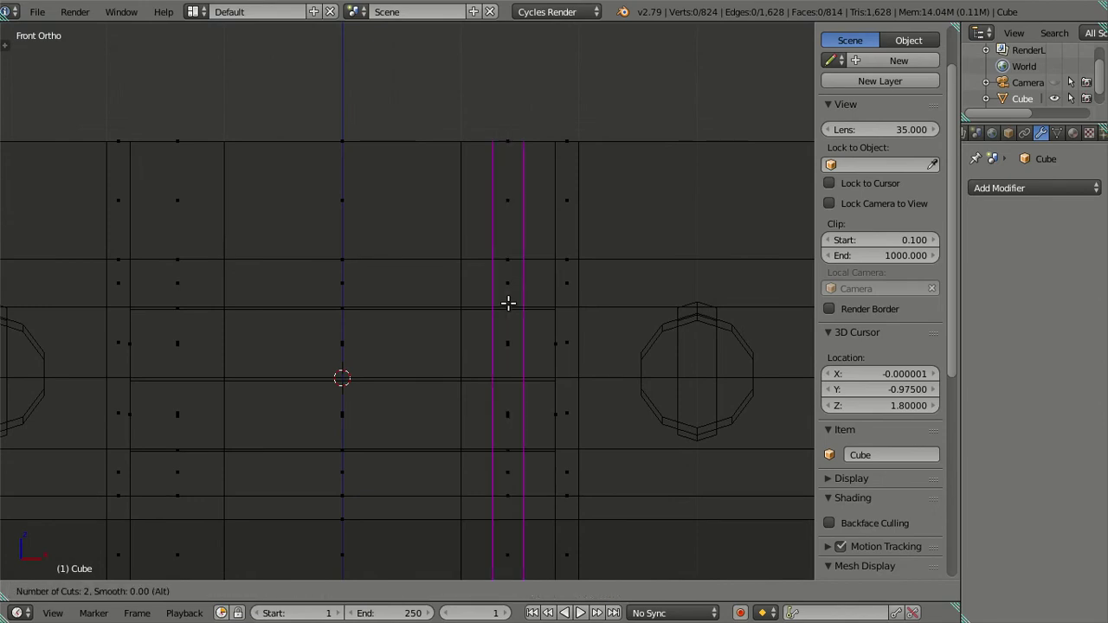
scroll(508, 302, up, 1)
click(508, 302)
right_click(513, 301)
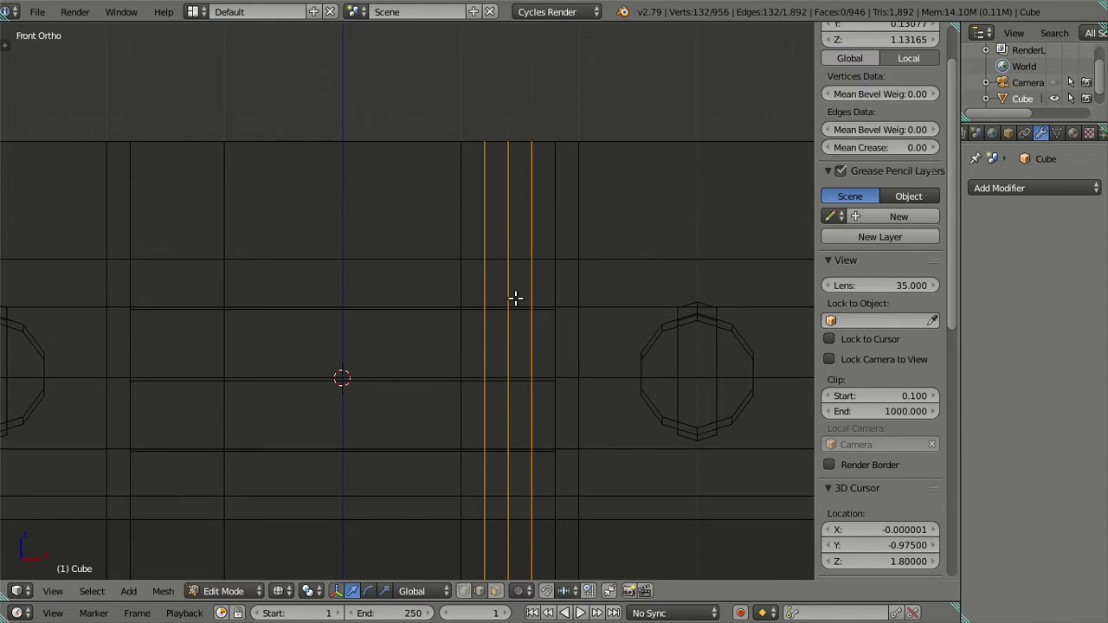
key(x)
click(588, 299)
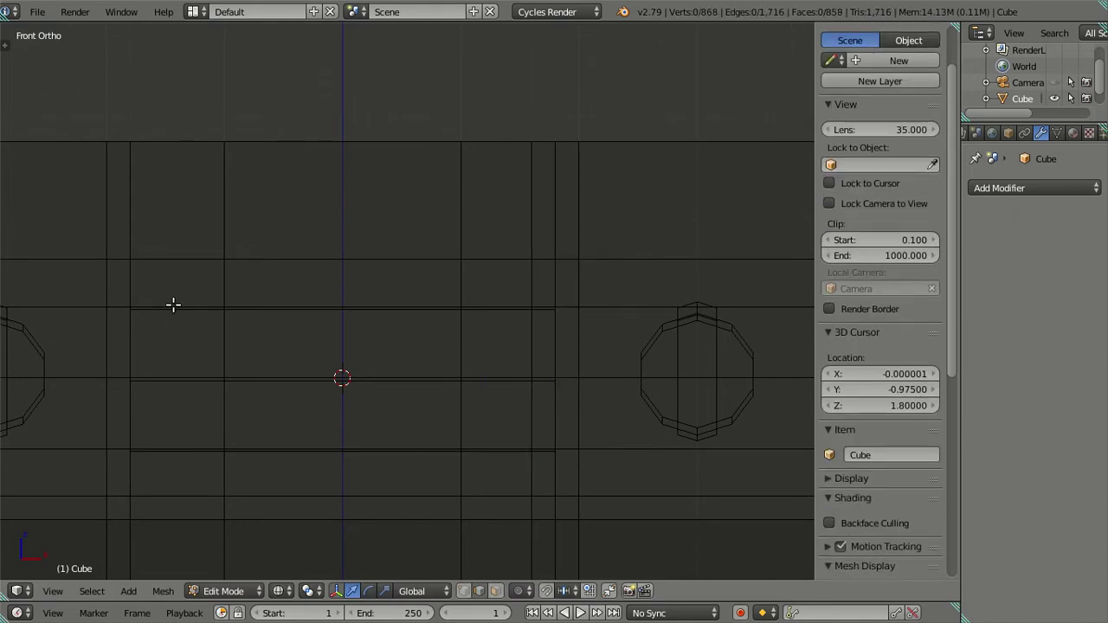
Cut three more loops across the panel and dissolve them again
key(ctrl+r)
scroll(173, 305, up, 2)
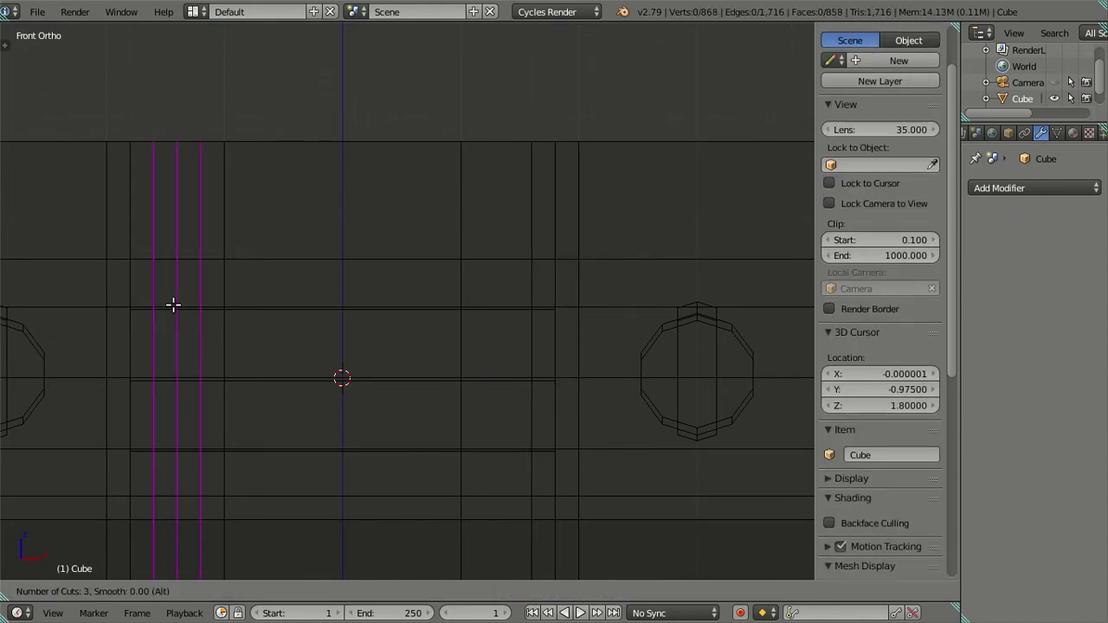
click(173, 305)
right_click(161, 322)
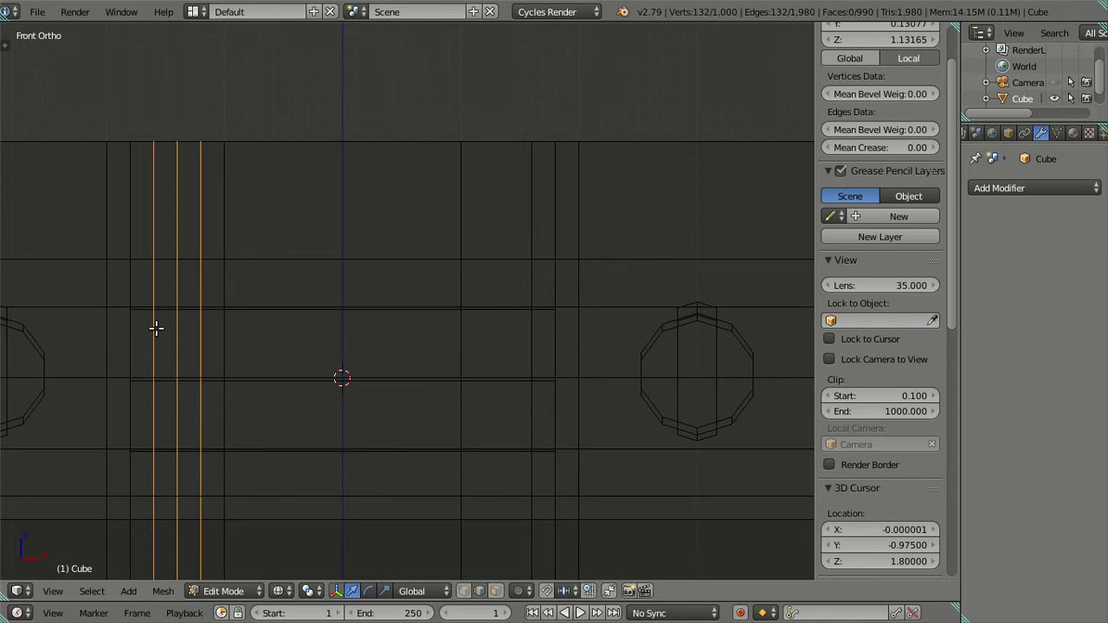
key(x)
click(332, 354)
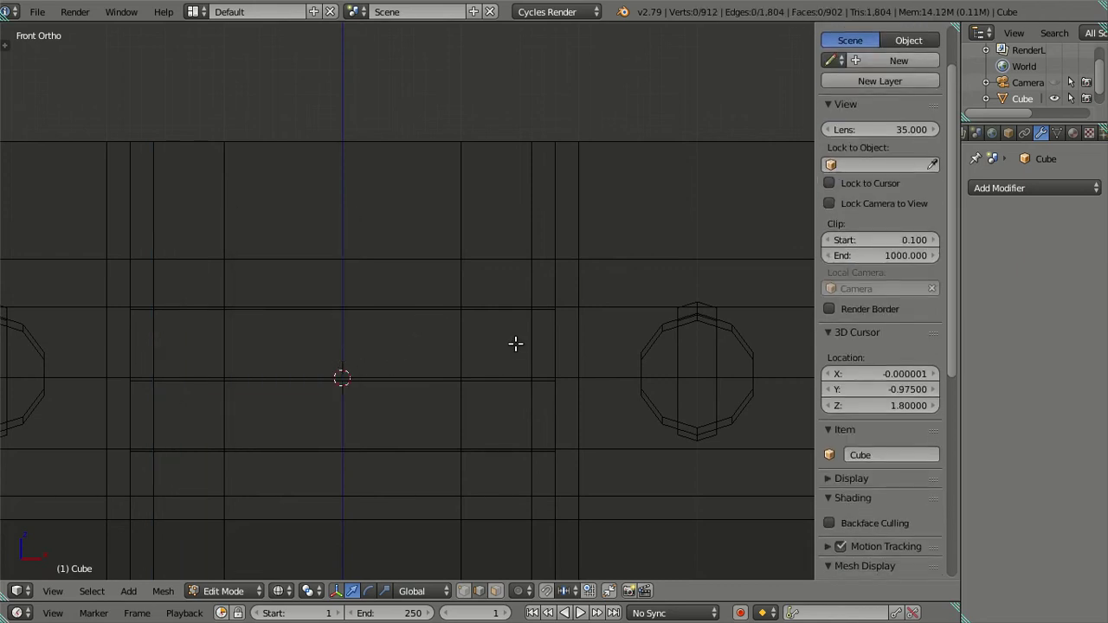
Settle on two horizontal loop cuts across the panel, dissolving the unwanted cuts
key(ctrl+r)
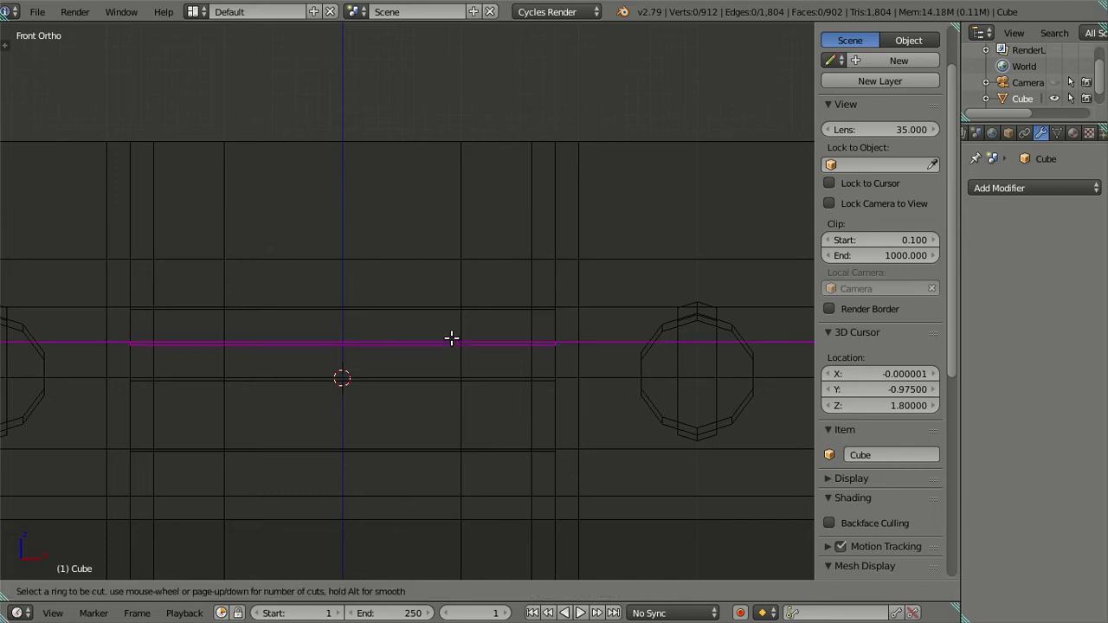
scroll(451, 338, up, 1)
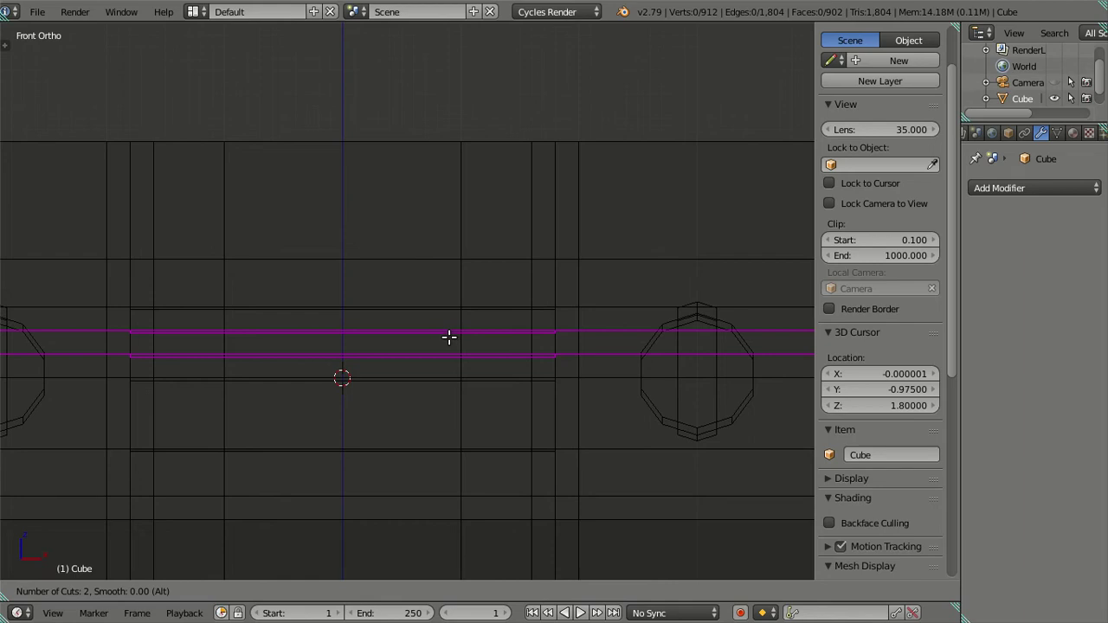
click(449, 337)
key(x)
click(525, 357)
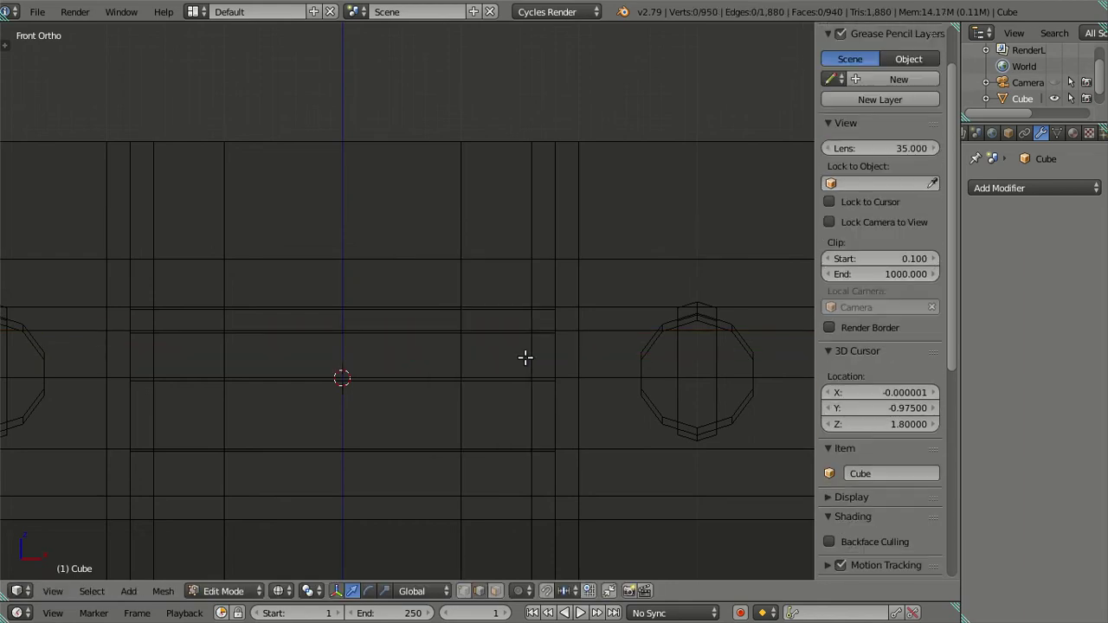
key(ctrl+r)
scroll(465, 416, up, 1)
click(467, 415)
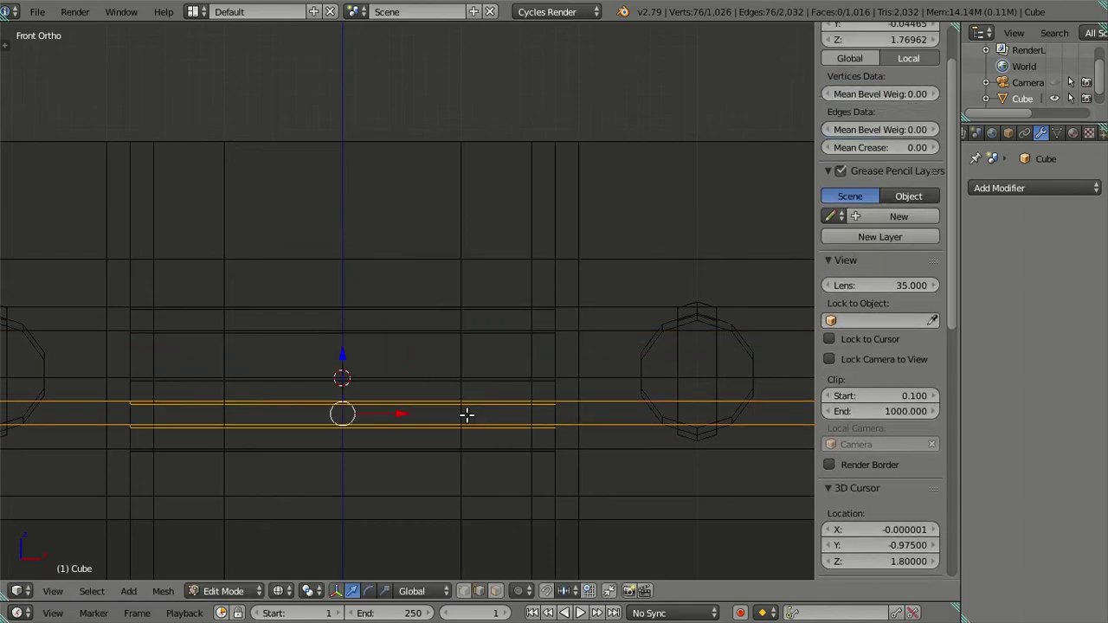
key(x)
click(511, 426)
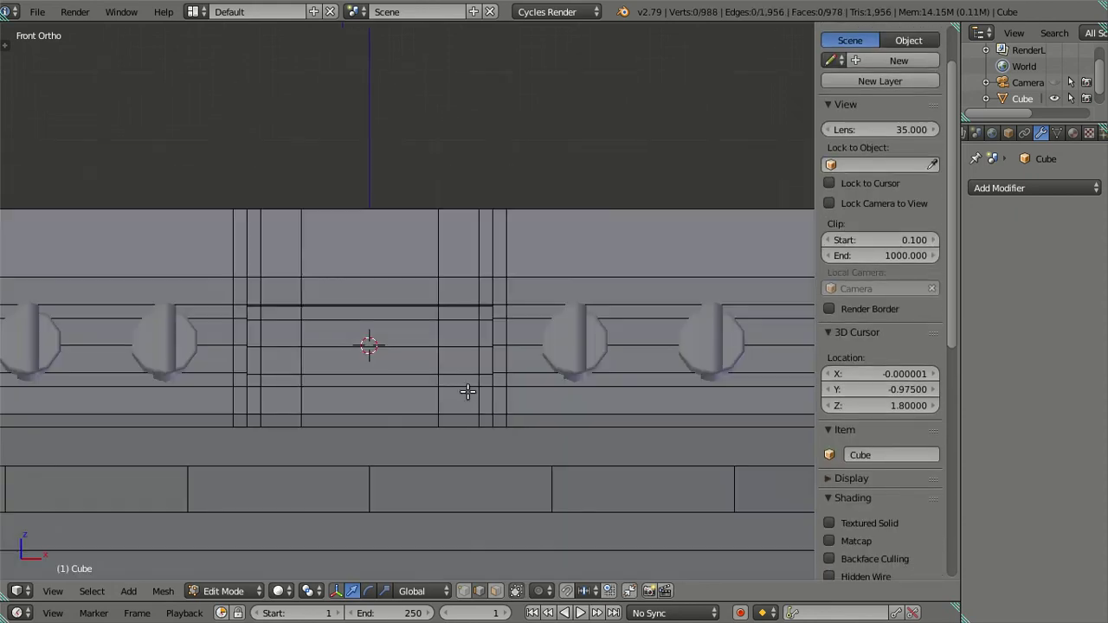
mouse_move(467, 392)
middle_down()
mouse_move(507, 415)
mouse_move(606, 407)
middle_up()
In object mode, add Bevel and Subdivision Surface modifiers to the stove body
key(Tab)
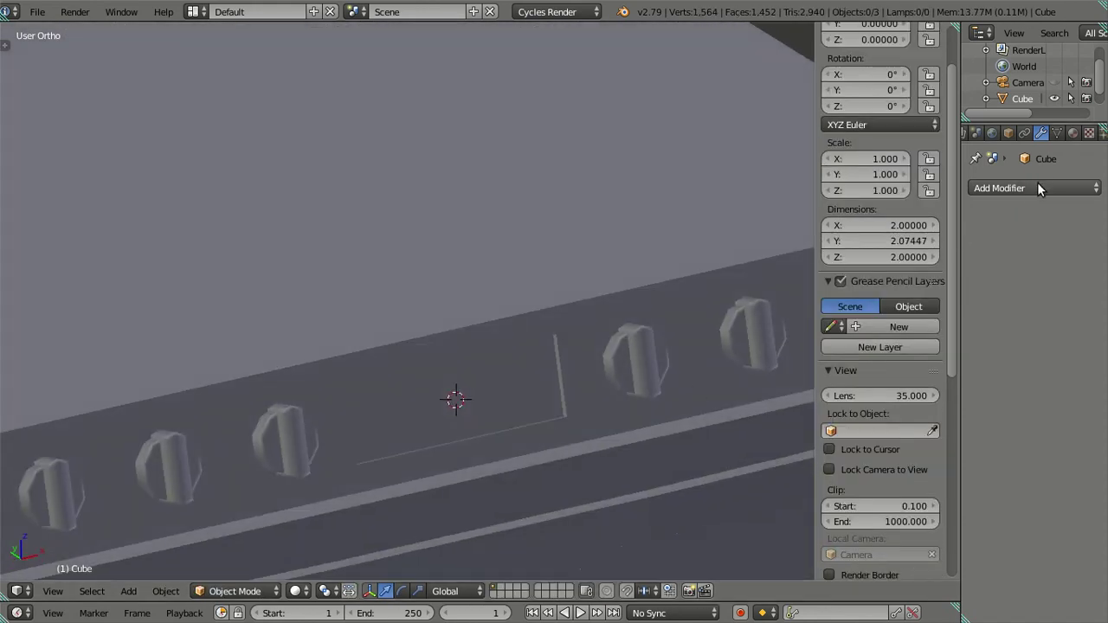
click(1037, 188)
click(832, 243)
middle_drag(460, 335, 523, 258)
click(1014, 191)
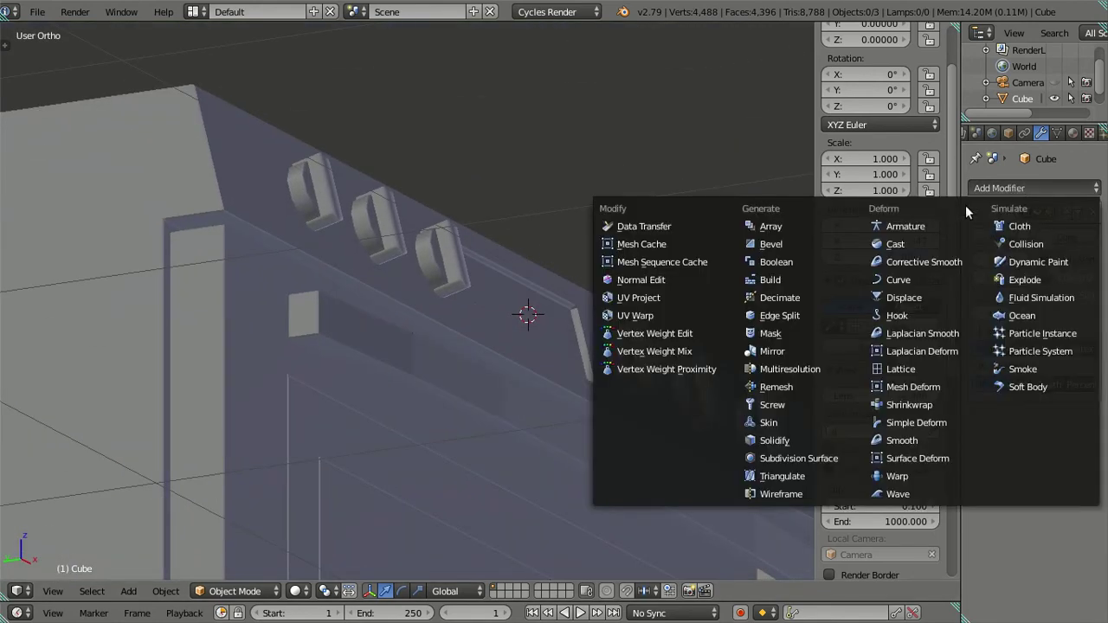
click(797, 449)
middle_drag(712, 396, 665, 408)
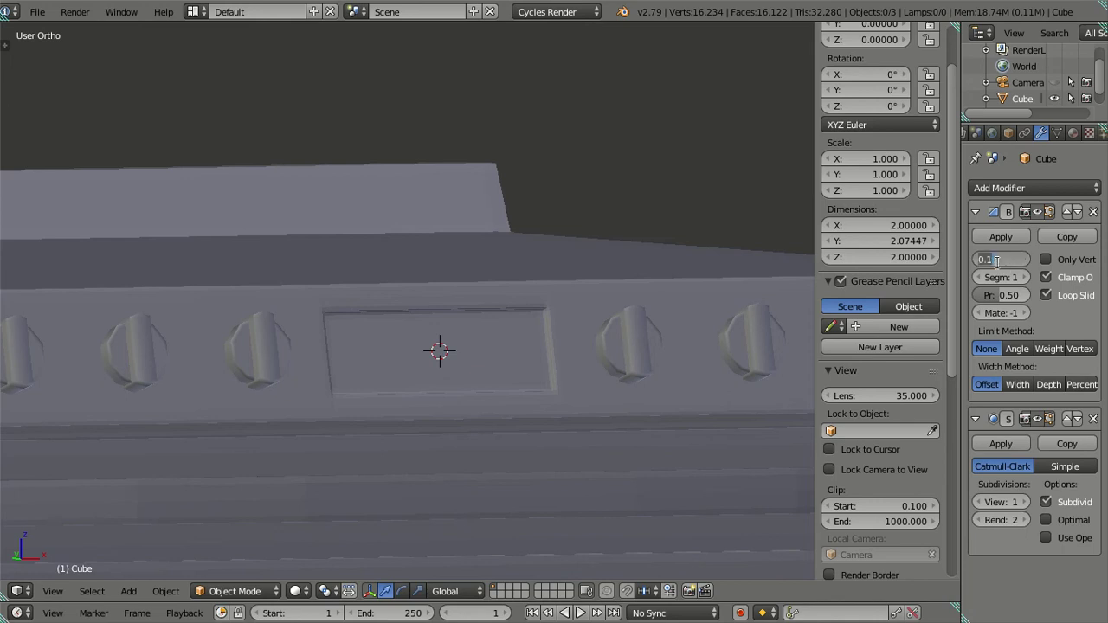
Set the bevel to 0.0050 width with 2 segments and inspect the smoothed stove
key(Return)
middle_drag(681, 314, 693, 381)
click(1026, 277)
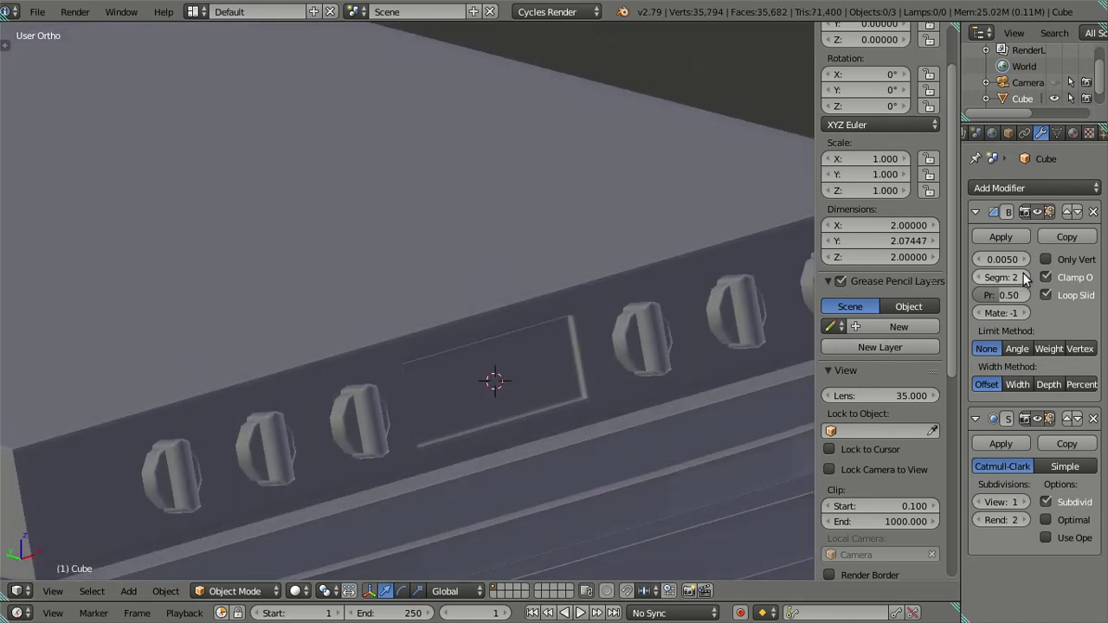
mouse_move(693, 295)
middle_down()
mouse_move(419, 342)
mouse_move(369, 368)
mouse_move(361, 391)
mouse_move(320, 389)
mouse_move(372, 374)
mouse_move(403, 391)
mouse_move(510, 361)
mouse_move(602, 318)
mouse_move(527, 346)
mouse_move(690, 370)
middle_up()
mouse_move(623, 375)
middle_down()
mouse_move(641, 351)
mouse_move(674, 398)
mouse_move(618, 401)
mouse_move(470, 364)
mouse_move(507, 339)
mouse_move(512, 358)
mouse_move(531, 354)
mouse_move(443, 286)
mouse_move(495, 317)
middle_up()
Scroll the modifier stack and remove the Bevel modifier
scroll(512, 358, down, 2)
scroll(500, 373, down, 2)
scroll(492, 382, down, 3)
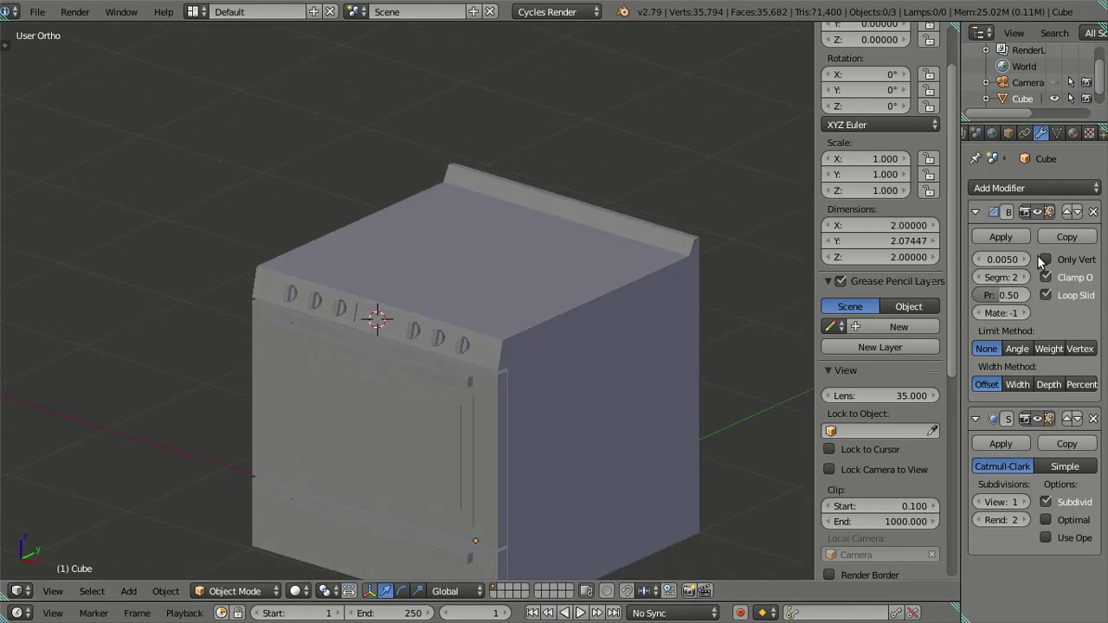
click(1094, 212)
Remove the Subdivision Surface modifier and return to editing the mesh
click(1094, 211)
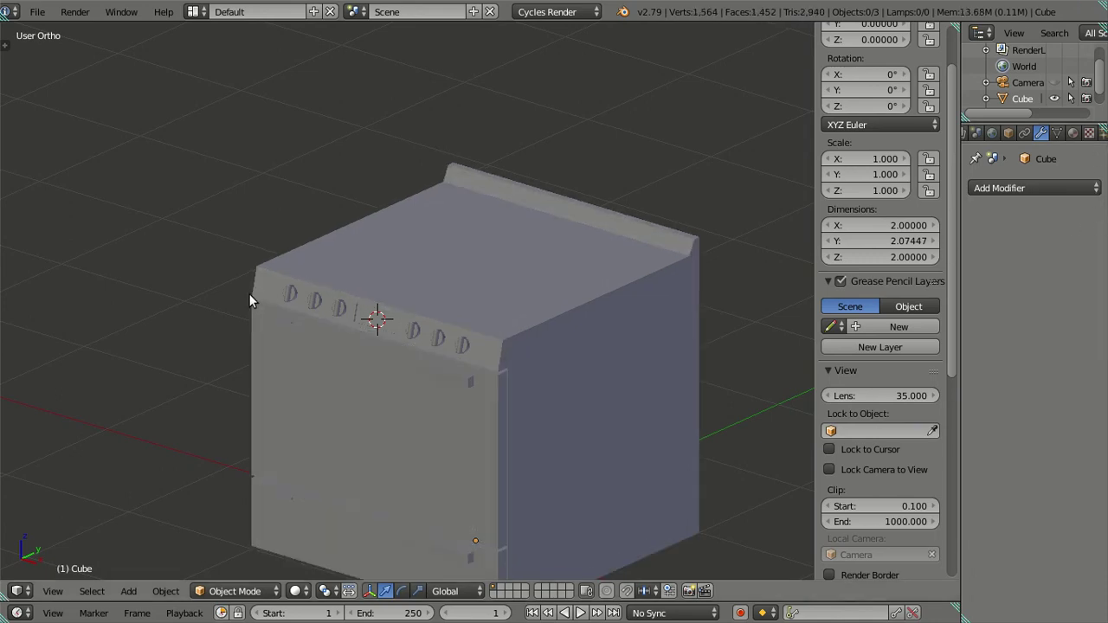
key(Tab)
scroll(452, 286, up, 3)
mouse_move(463, 272)
middle_down()
mouse_move(428, 272)
mouse_move(480, 344)
mouse_move(458, 396)
mouse_move(493, 364)
mouse_move(506, 366)
mouse_move(408, 227)
mouse_move(430, 412)
middle_up()
Select the edges bounding the front-right cooktop quarter and snap the 3D cursor to them
right_click(394, 254)
shift+right_click(545, 250)
mouse_move(549, 254)
middle_down()
mouse_move(589, 272)
mouse_move(569, 404)
mouse_move(494, 395)
mouse_move(601, 323)
middle_up()
right_click(431, 384)
shift+right_click(545, 377)
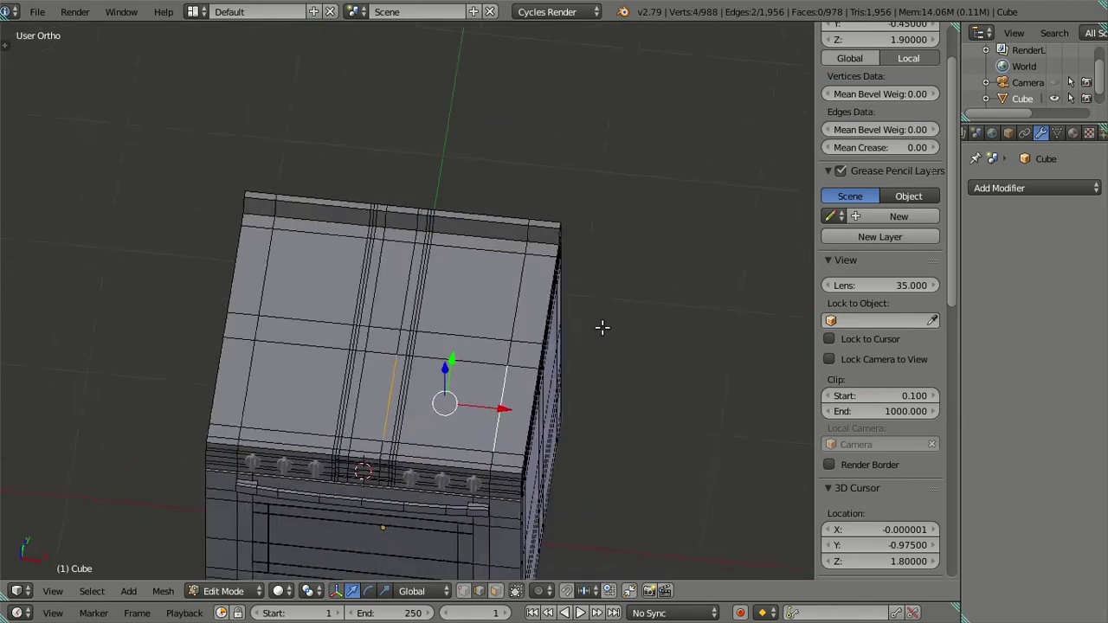
mouse_move(526, 392)
middle_down()
mouse_move(511, 376)
mouse_move(500, 393)
mouse_move(500, 379)
middle_up()
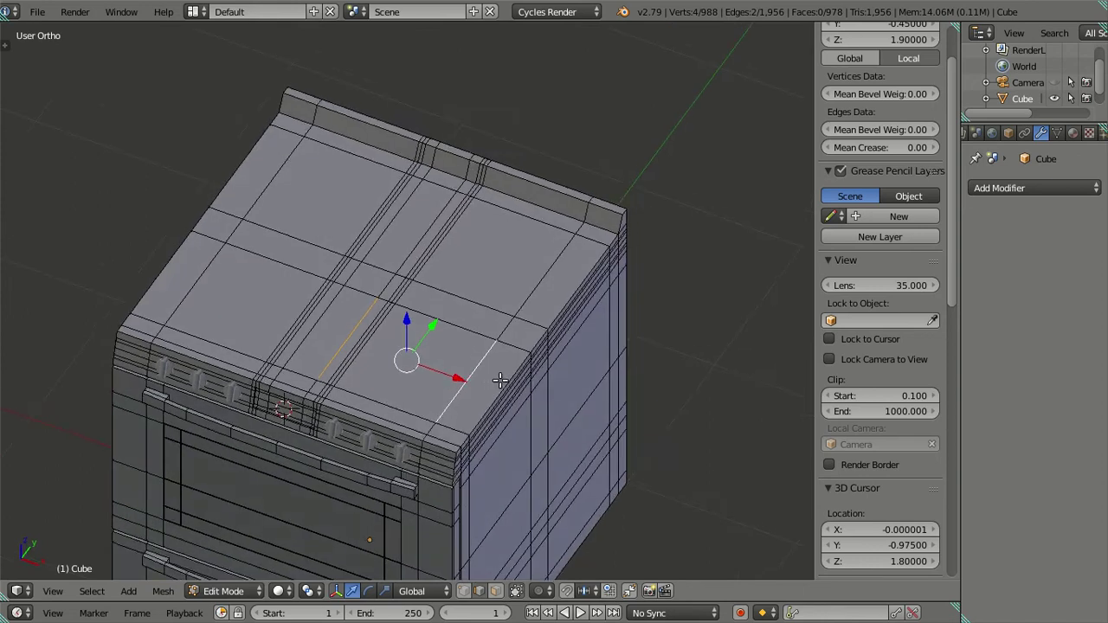
key(shift+s)
click(526, 381)
Add a 30-vertex circle mesh at the 3D cursor on the cooktop
key(a)
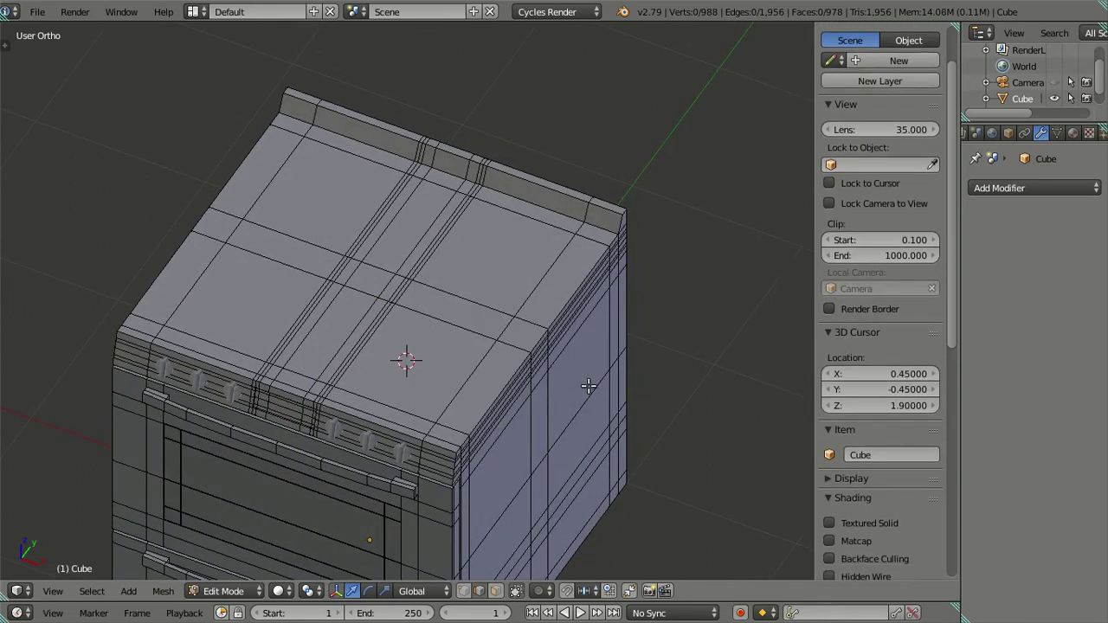
key(t)
key(shift+a)
click(599, 322)
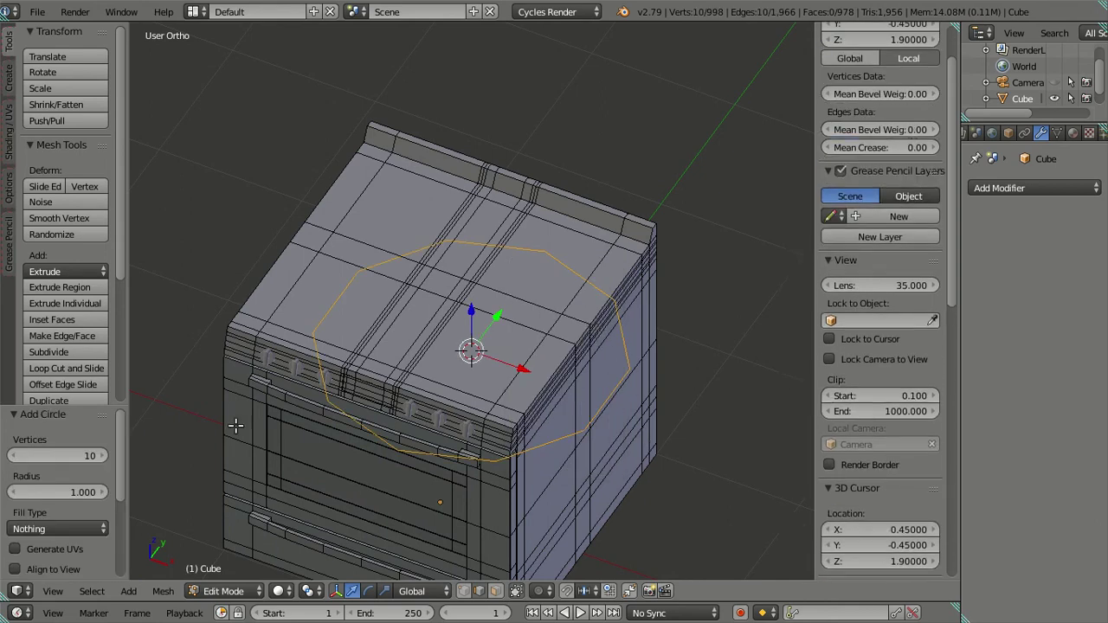
click(77, 454)
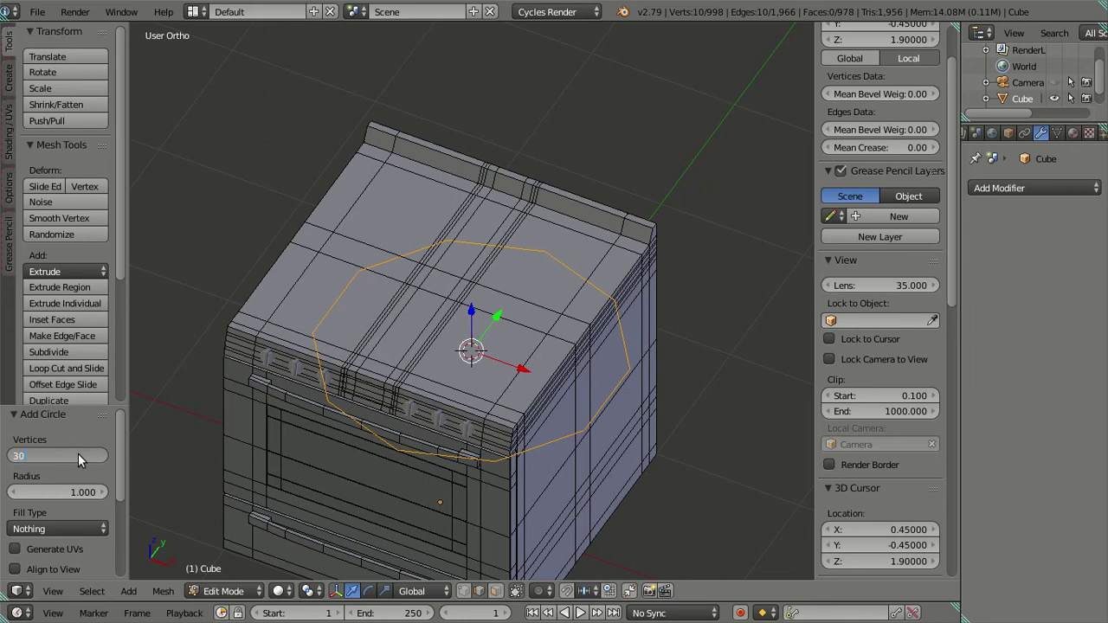
key(Return)
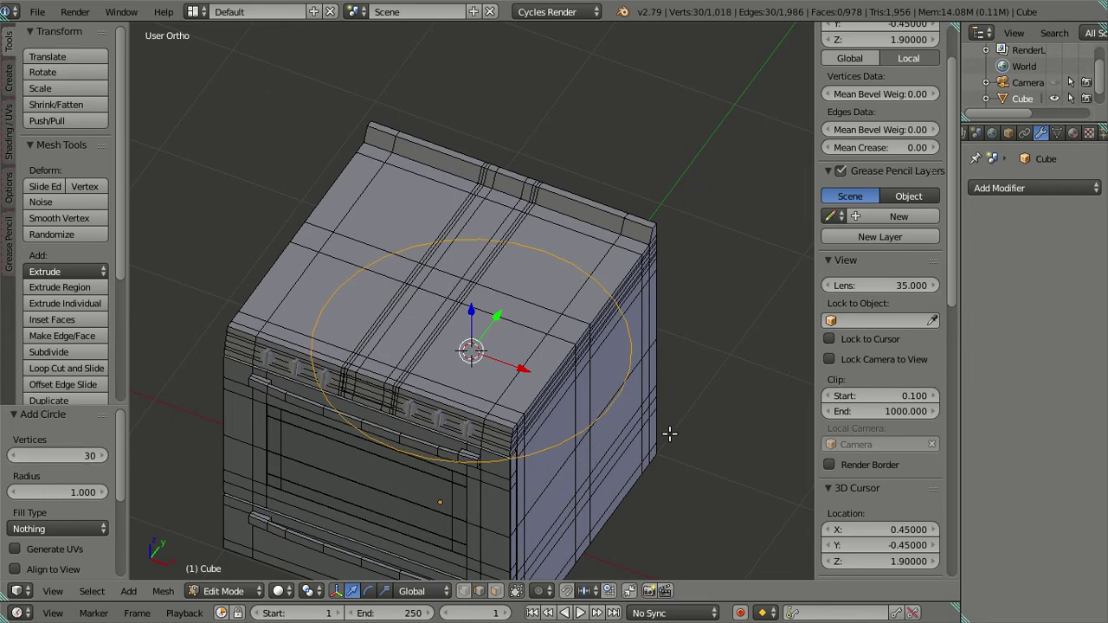
Scale the circle by 0.5 twice to a quarter of its size
text(s.5)
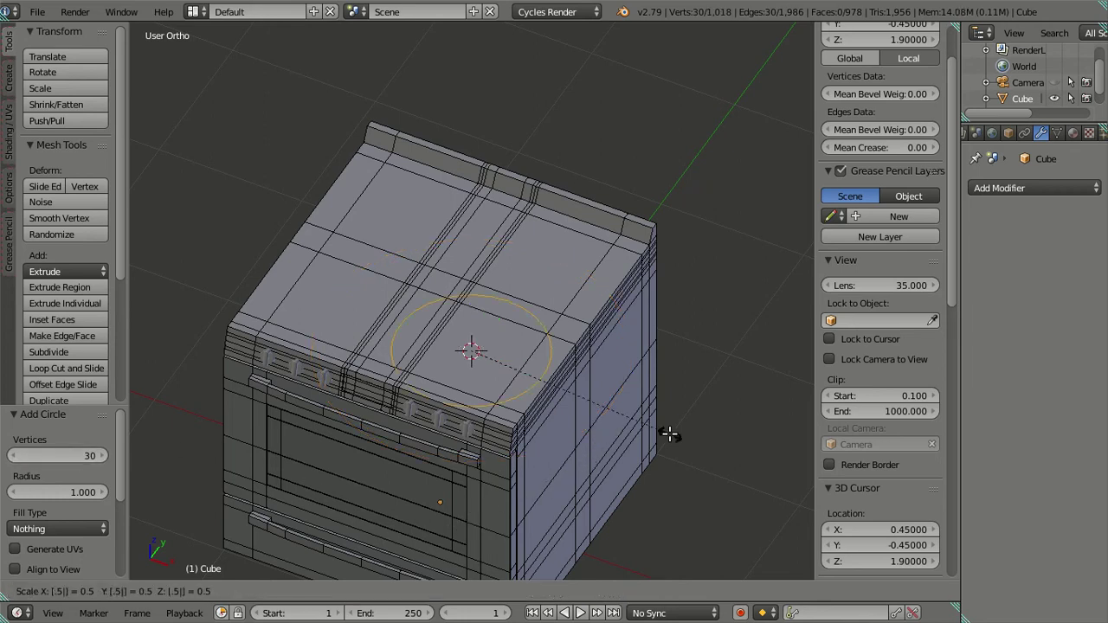
key(Return)
middle_drag(669, 434, 592, 500)
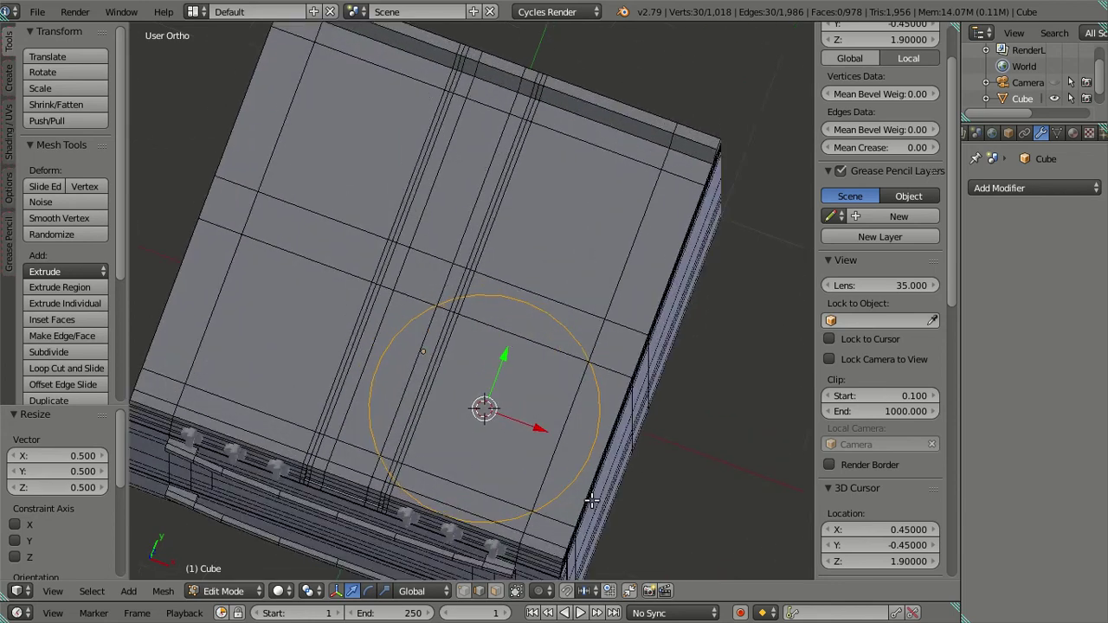
text(s.5)
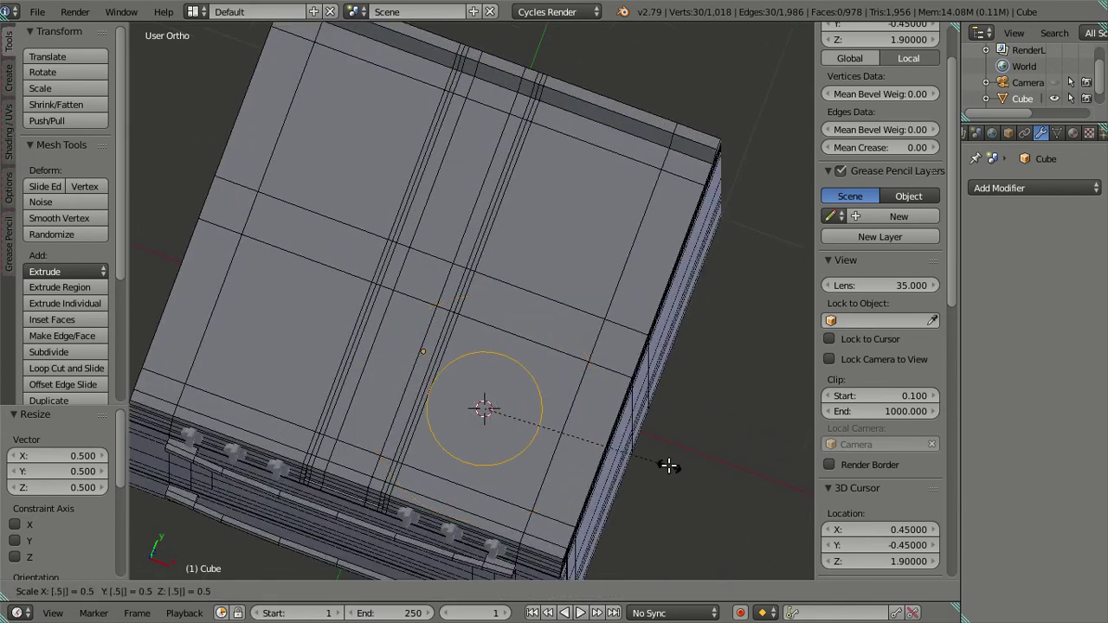
key(Return)
mouse_move(670, 465)
middle_down()
mouse_move(420, 456)
mouse_move(488, 404)
mouse_move(507, 372)
mouse_move(498, 344)
mouse_move(514, 447)
mouse_move(502, 485)
mouse_move(470, 413)
mouse_move(441, 385)
middle_up()
mouse_move(522, 322)
middle_down()
mouse_move(564, 346)
mouse_move(527, 413)
mouse_move(655, 332)
mouse_move(694, 358)
mouse_move(528, 357)
mouse_move(524, 381)
mouse_move(487, 334)
middle_up()
key(Tab)
key(Tab)
Duplicate the burner circle and slide the copy left along the X axis
scroll(531, 364, up, 2)
scroll(571, 394, up, 2)
key(shift+d)
key(Escape)
key(g)
key(x)
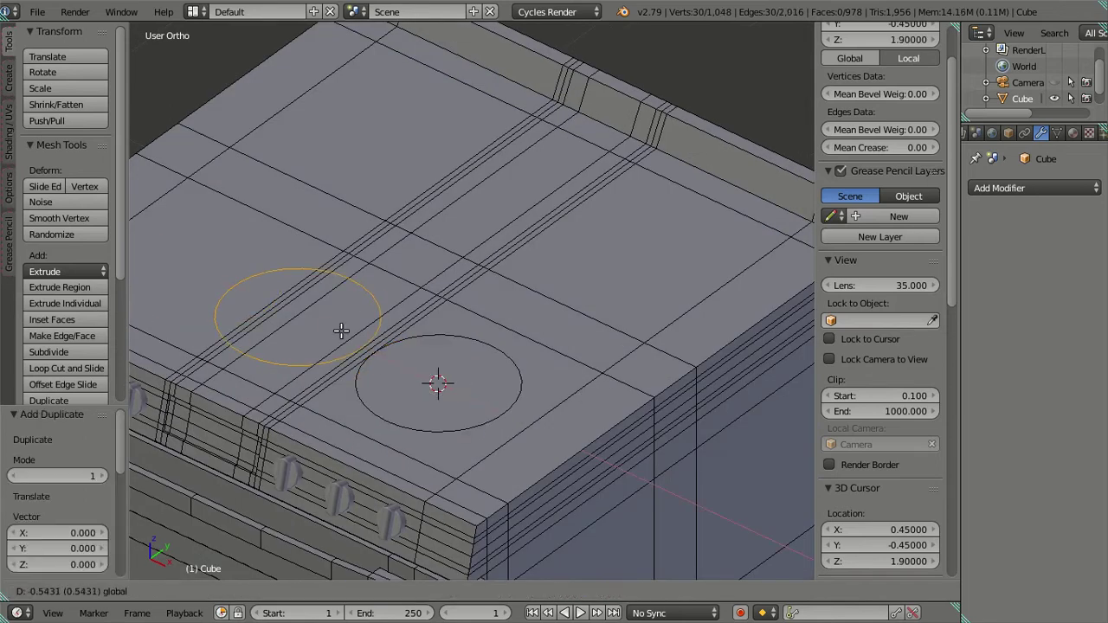
click(321, 329)
Put the 3D cursor midway between two edges of the left burner area
middle_drag(438, 385, 420, 364)
scroll(323, 405, down, 3)
right_click(303, 412)
shift+right_click(322, 304)
key(shift+s)
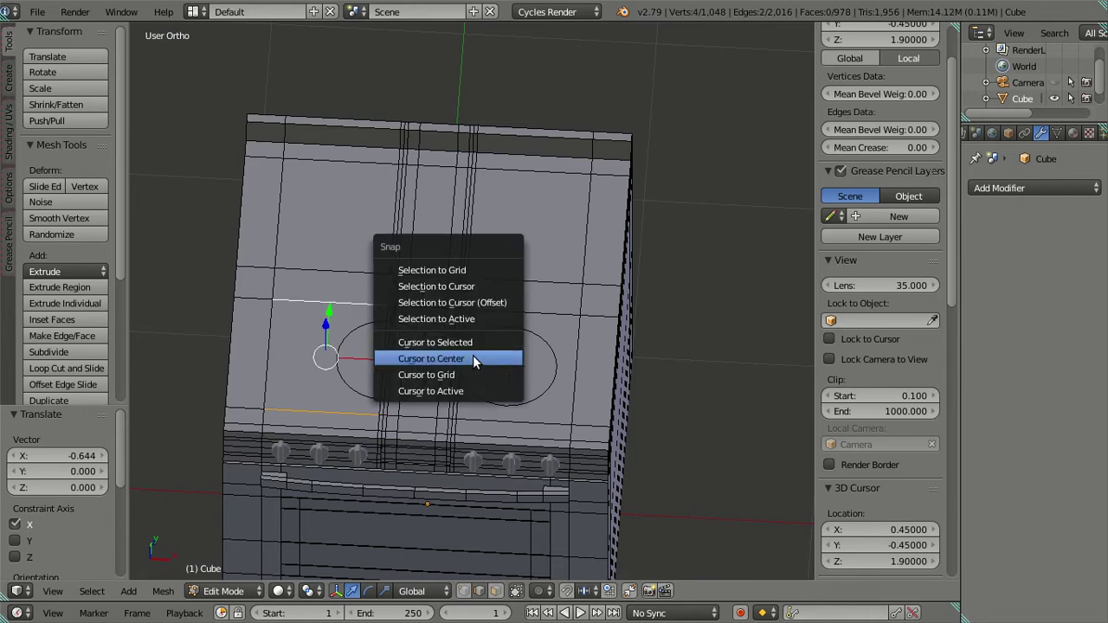
click(450, 342)
Centre the copied circle loop on the 3D cursor and scale it to 0.8
key(t)
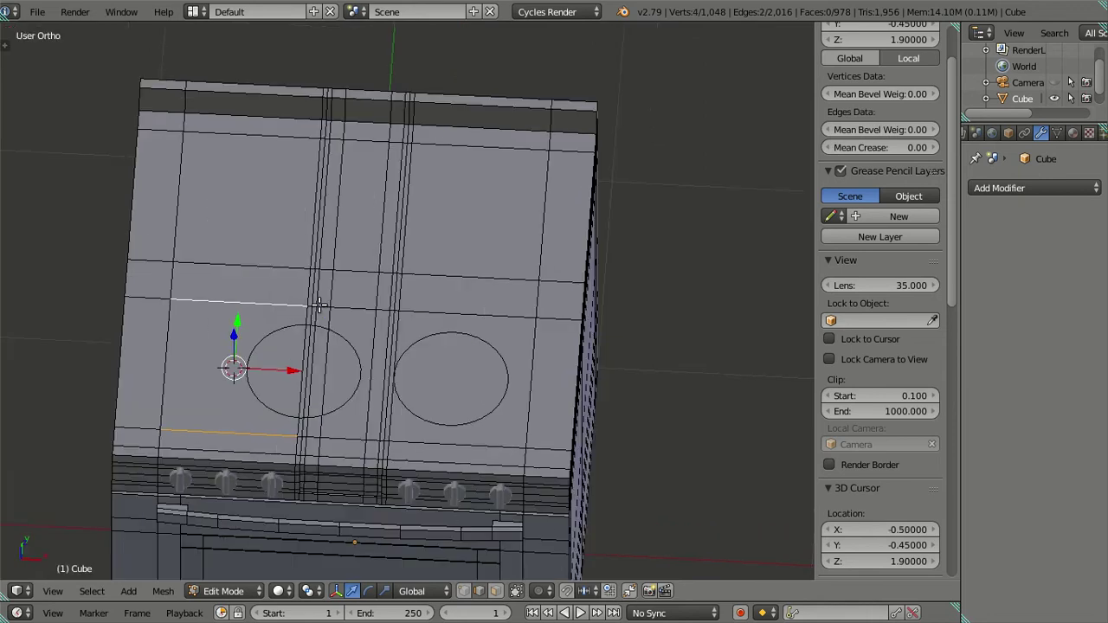
right_click(256, 355)
alt+right_click(256, 355)
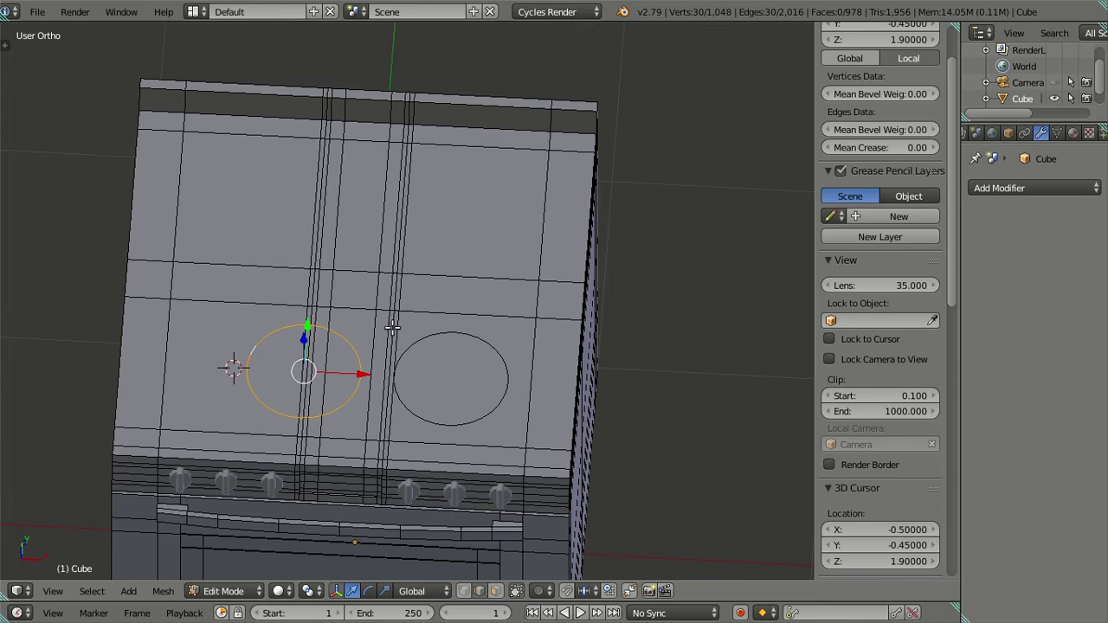
key(shift+s)
click(367, 286)
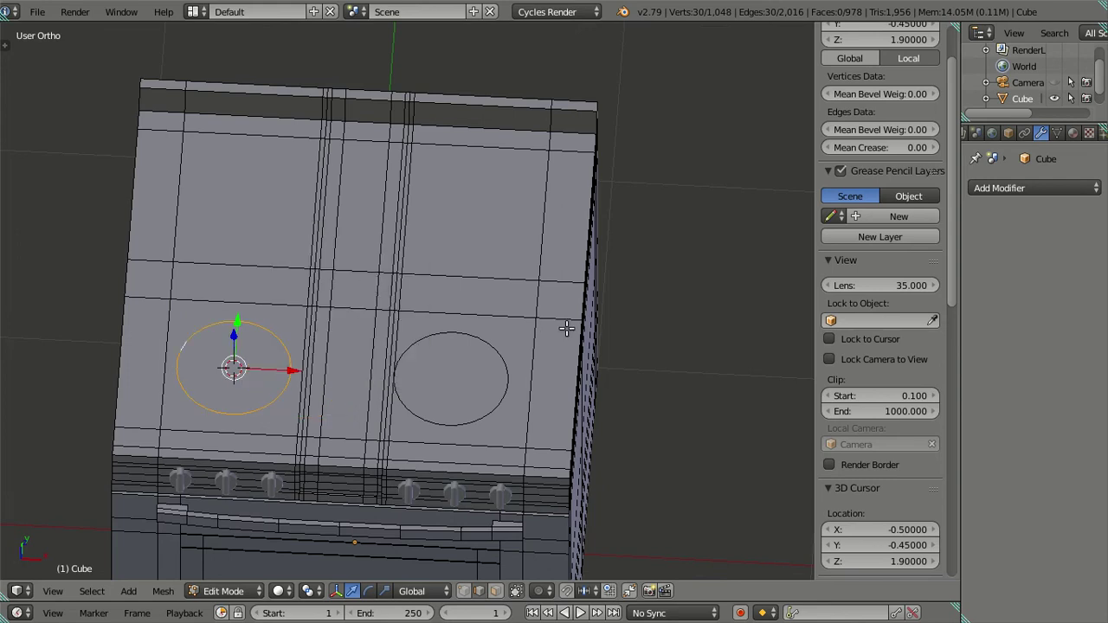
key(s)
key(period)
text(8)
key(Return)
Rescale the copied circle by 0.7 and deselect it
mouse_move(441, 333)
middle_down()
mouse_move(448, 390)
mouse_move(447, 371)
mouse_move(388, 314)
mouse_move(447, 324)
middle_up()
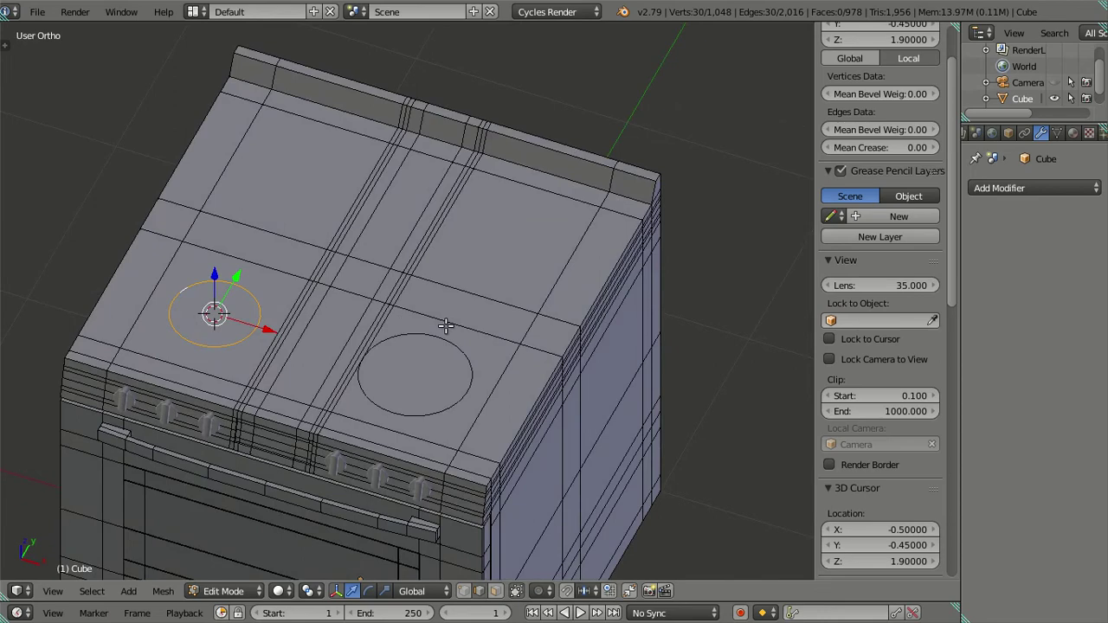
text(.7)
key(Return)
key(a)
Put the 3D cursor between opposite edges of the back-left burner area
mouse_move(329, 354)
middle_down()
mouse_move(381, 402)
mouse_move(289, 305)
middle_up()
right_click(205, 155)
shift+right_click(232, 283)
key(shift+s)
click(285, 297)
Duplicate the right burner circle and snap the copy onto the 3D cursor
key(a)
right_click(428, 358)
alt+right_click(428, 359)
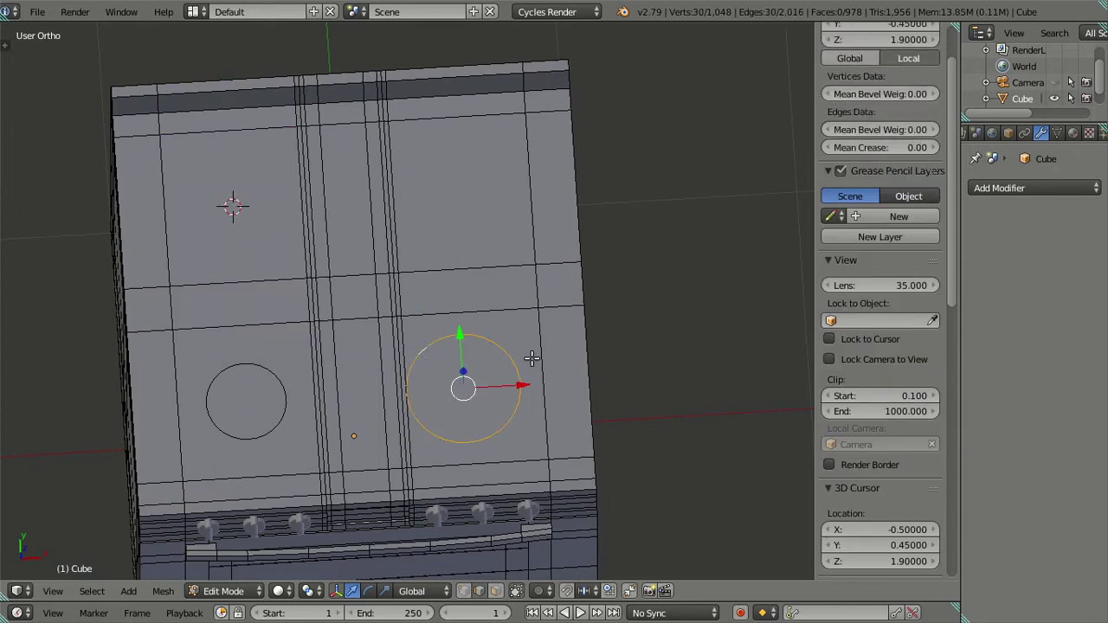
key(shift+d)
right_click(584, 277)
key(shift+s)
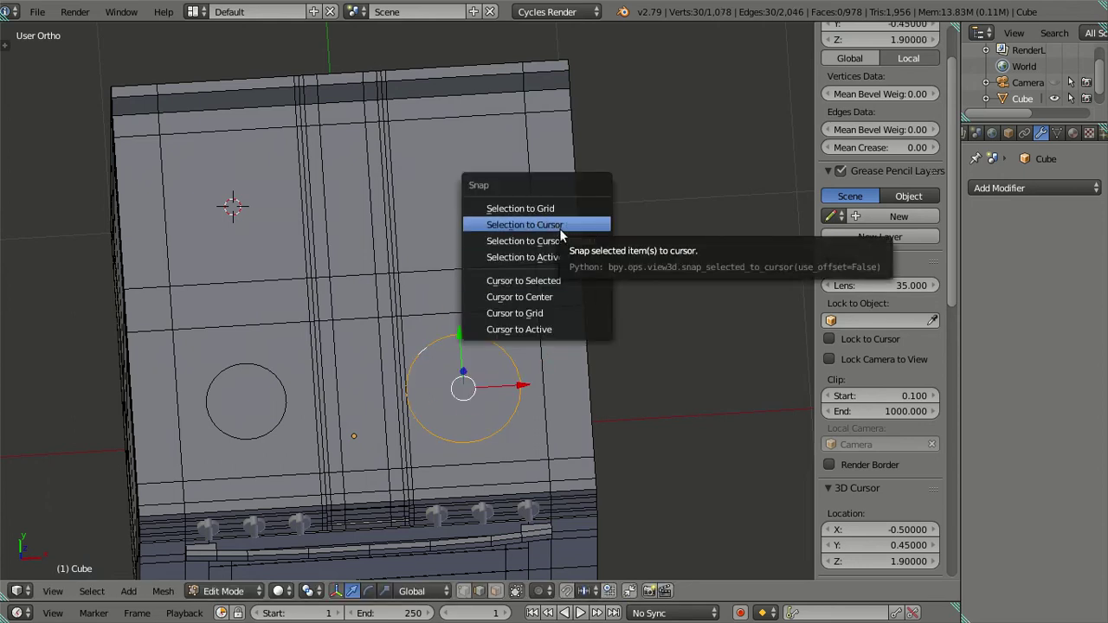
click(563, 240)
Put the 3D cursor between the top and lower edges of the back-right area
right_click(458, 127)
shift+right_click(458, 264)
right_click(525, 207)
right_click(445, 127)
shift+right_click(437, 255)
key(shift+s)
click(563, 297)
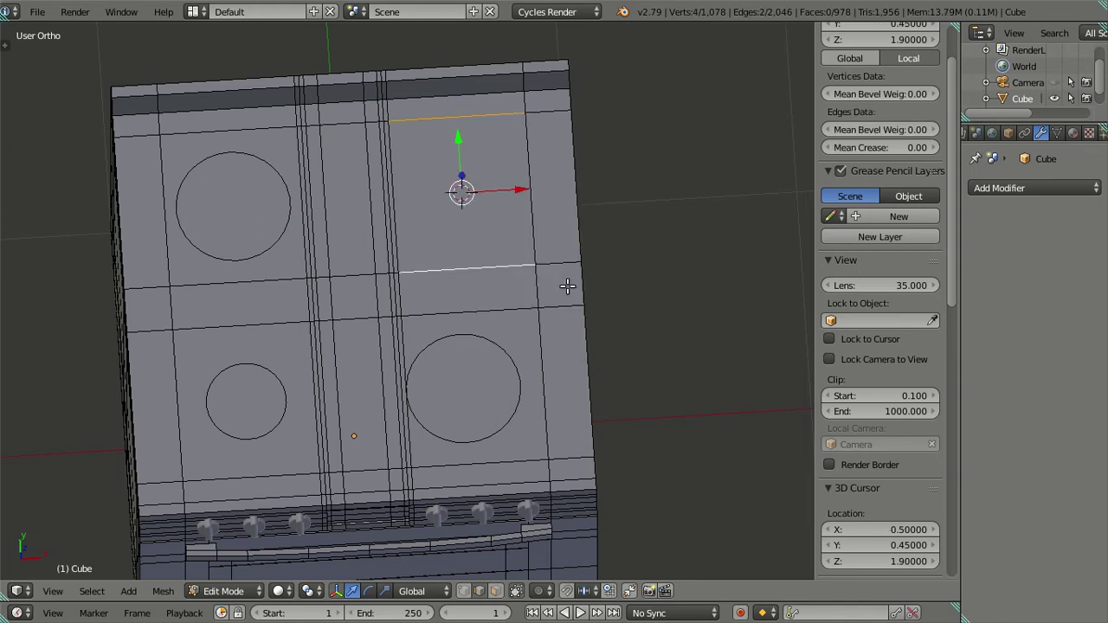
Duplicate the lower-left circle loop and snap the copy to the upper-right burner spot
right_click(218, 430)
alt+right_click(218, 429)
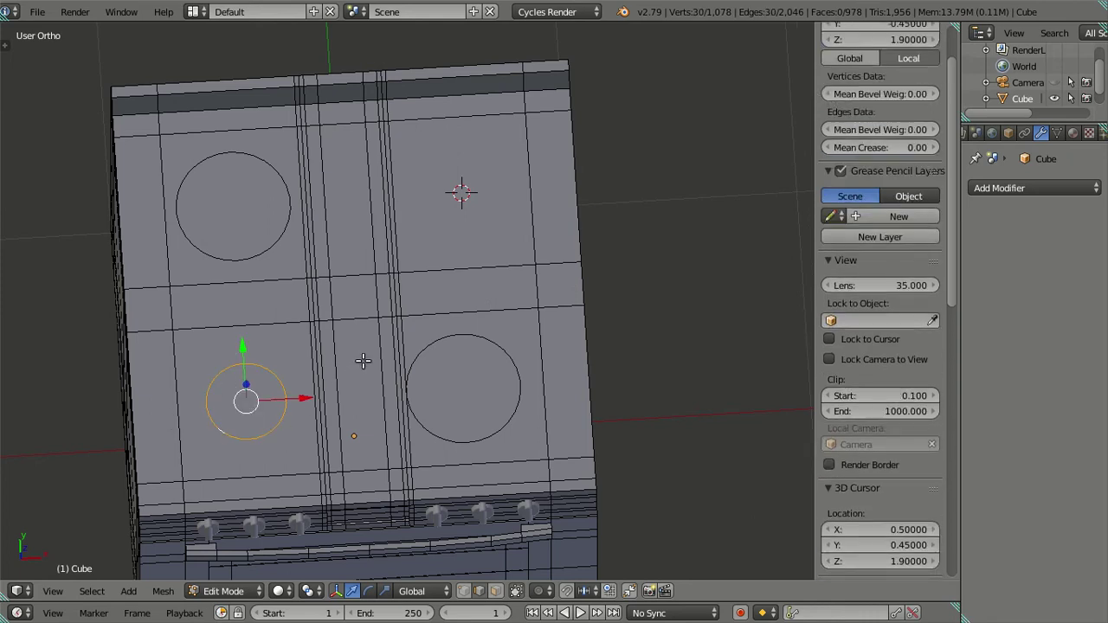
key(shift+d)
key(Escape)
key(shift+s)
click(430, 227)
key(Tab)
mouse_move(430, 226)
middle_down()
mouse_move(495, 396)
mouse_move(361, 338)
mouse_move(329, 366)
mouse_move(240, 369)
mouse_move(248, 413)
mouse_move(385, 349)
middle_up()
key(Tab)
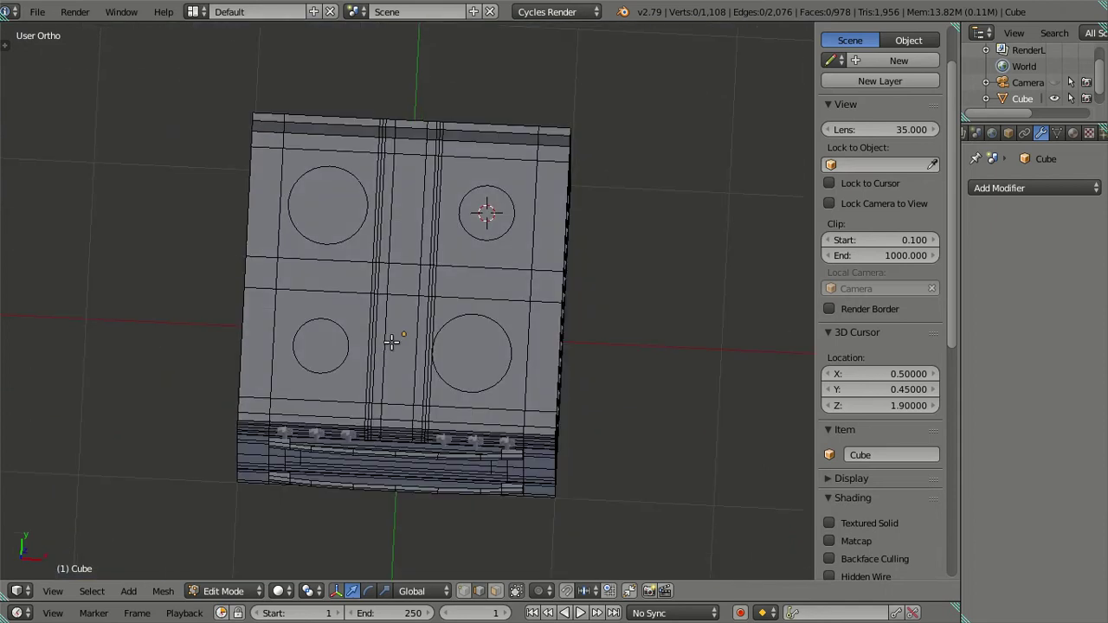
In top wireframe view, extrude the lower-right burner loop inward at 0.9 scale
key(KP_7)
scroll(392, 343, up, 4)
key(z)
right_click(574, 345)
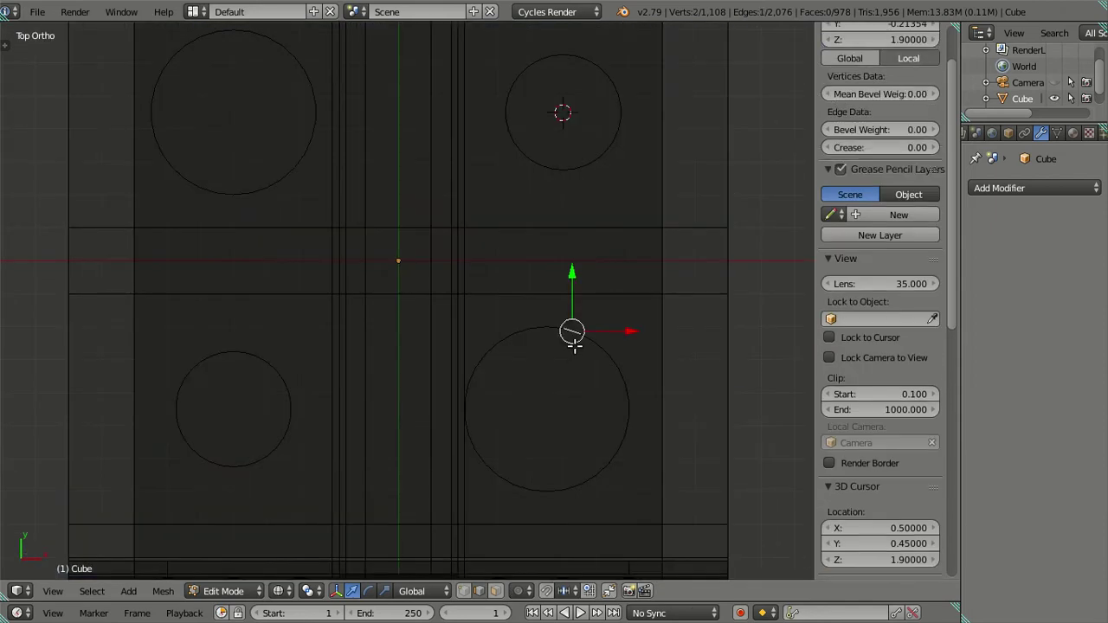
alt+right_click(574, 345)
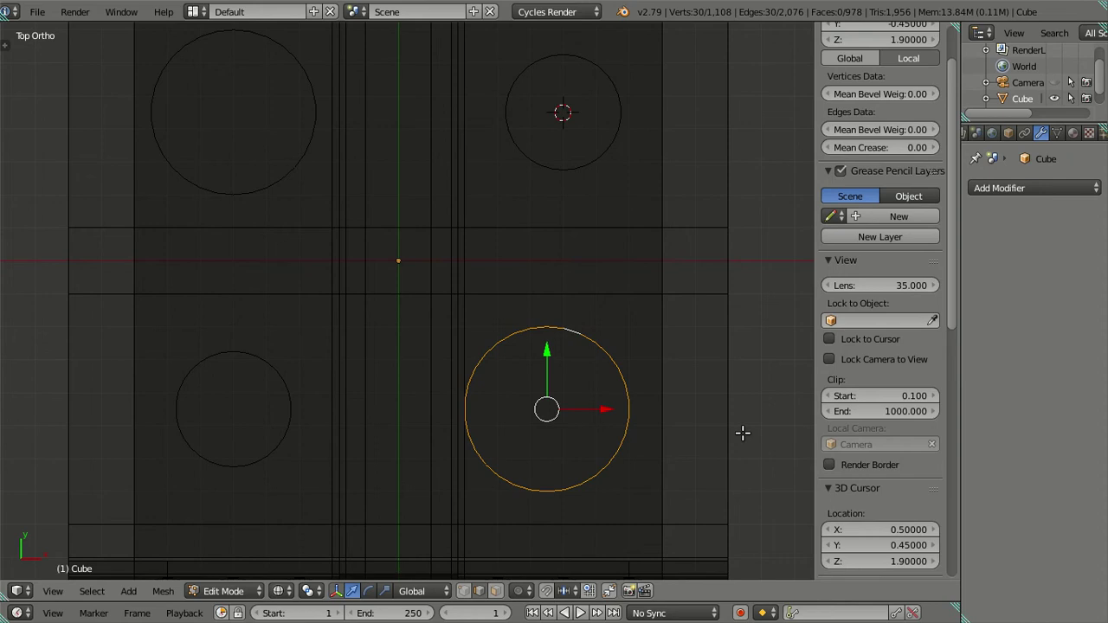
text(es.9)
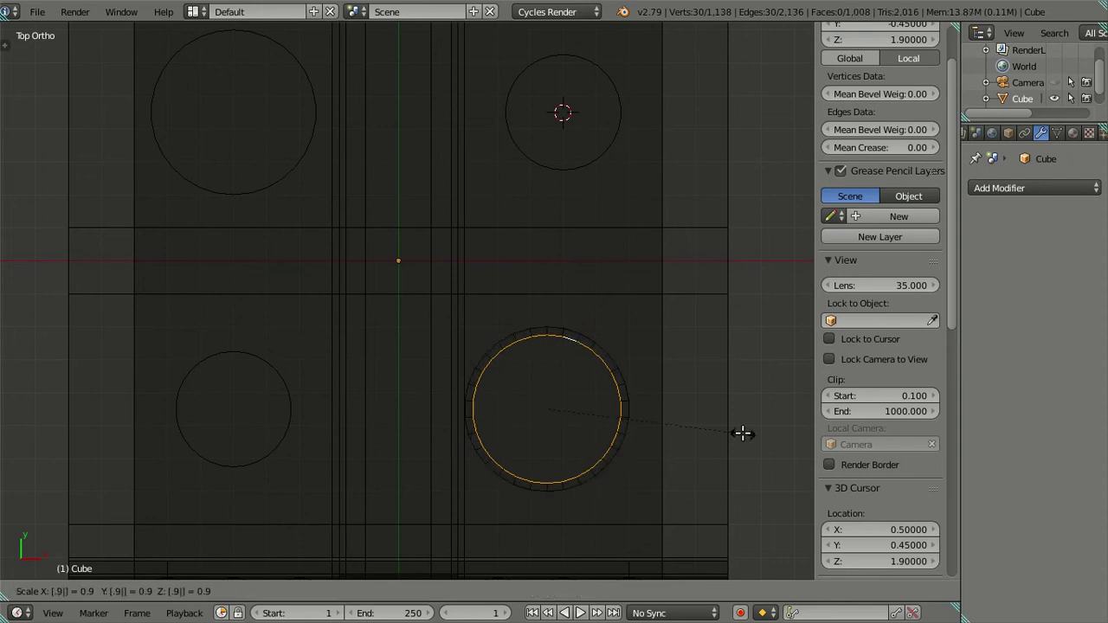
key(Return)
Extrude the upper-left burner loop into a 0.9 inset ring
right_click(275, 183)
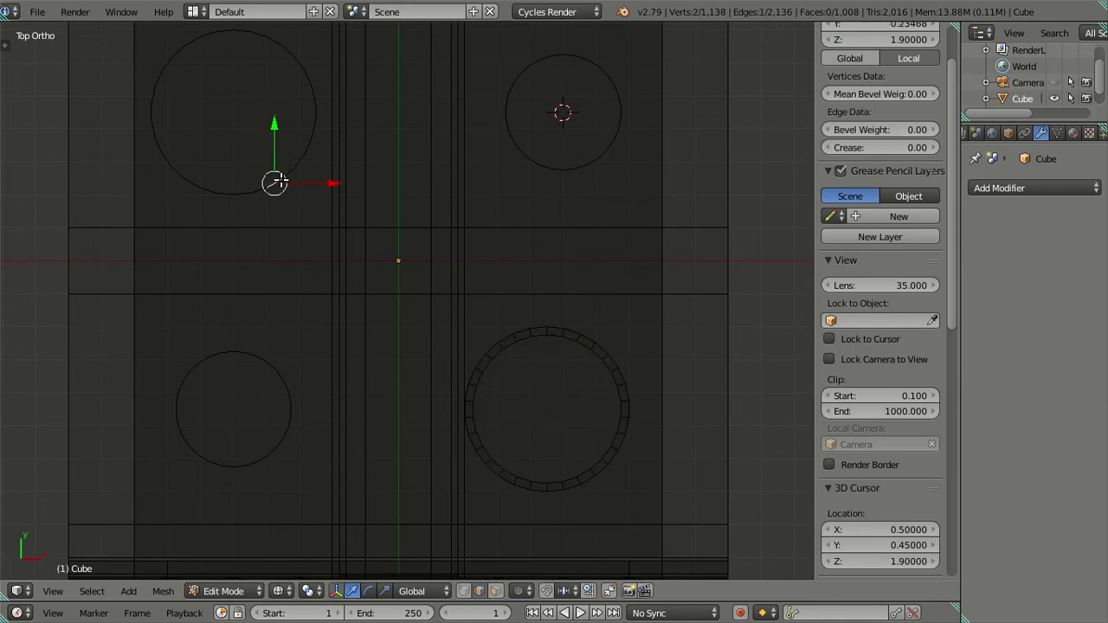
alt+right_click(275, 183)
text(es0.9)
key(Return)
Try an extruded, shrunken inner ring on the upper-right circle, then undo it
mouse_move(517, 197)
shift+middle_down()
mouse_move(451, 249)
mouse_move(483, 257)
shift+middle_up()
right_click(494, 250)
alt+right_click(493, 249)
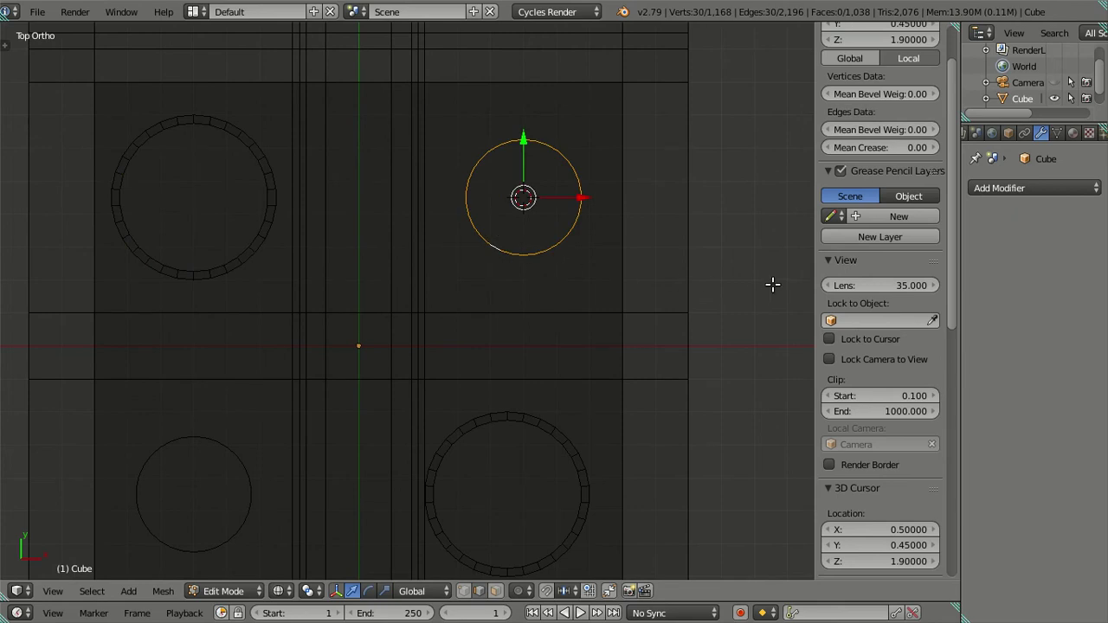
key(e)
key(s)
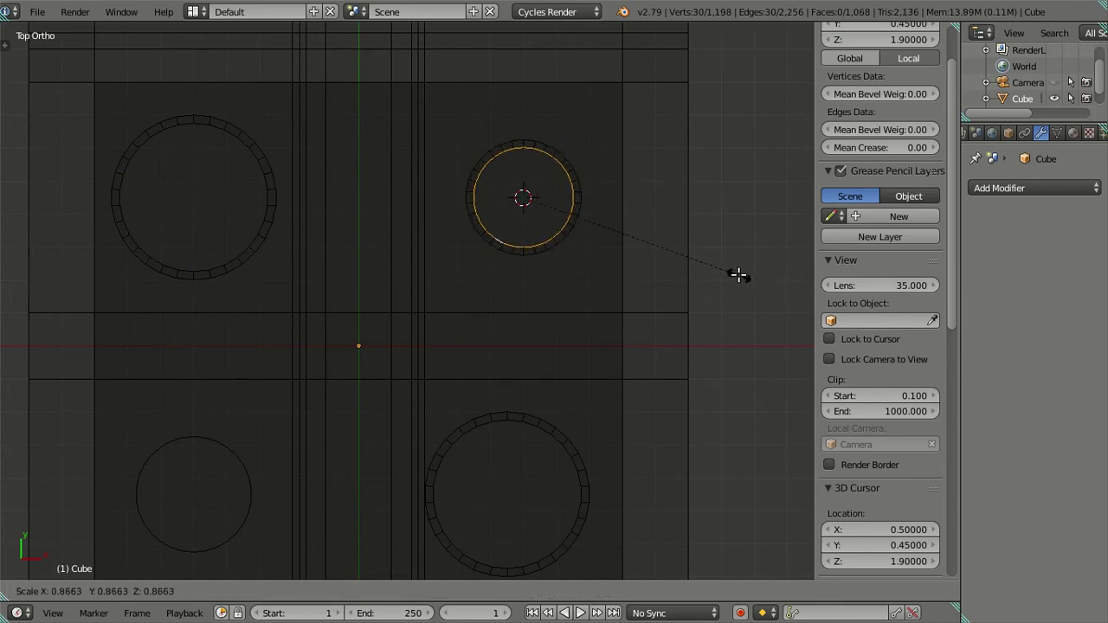
text(.)
key(Return)
key(ctrl+z)
Retry the upper-right inner ring, settling on an extrusion scaled to 0.85
key(e)
key(s)
key(Escape)
text(s.9)
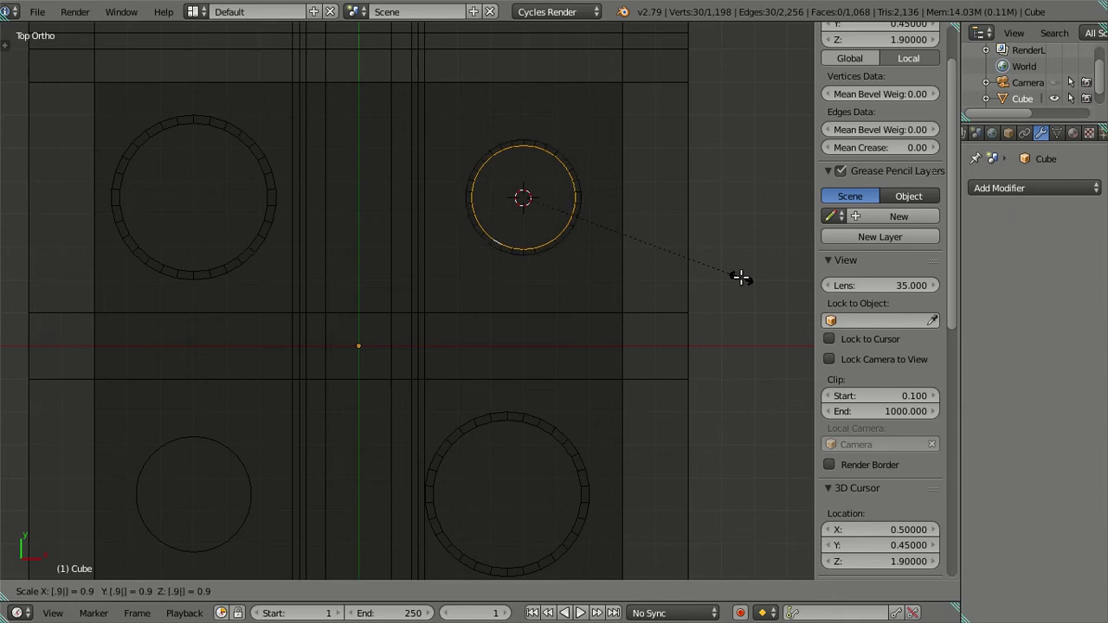
key(Return)
key(ctrl+z)
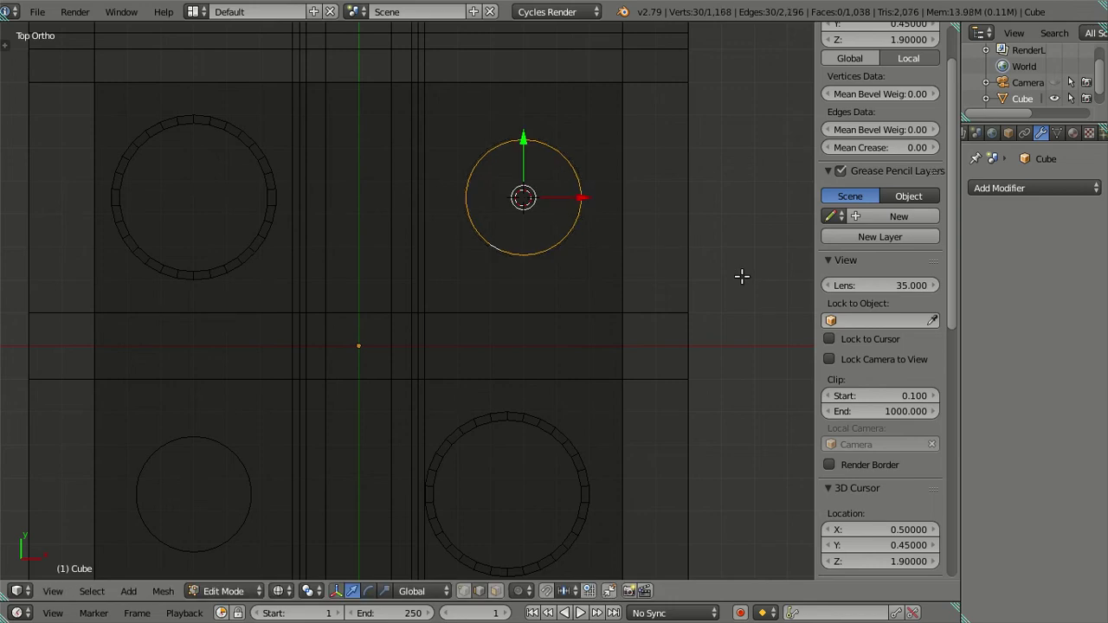
key(ctrl+z)
key(ctrl+shift+z)
text(es)
text(.85)
key(Return)
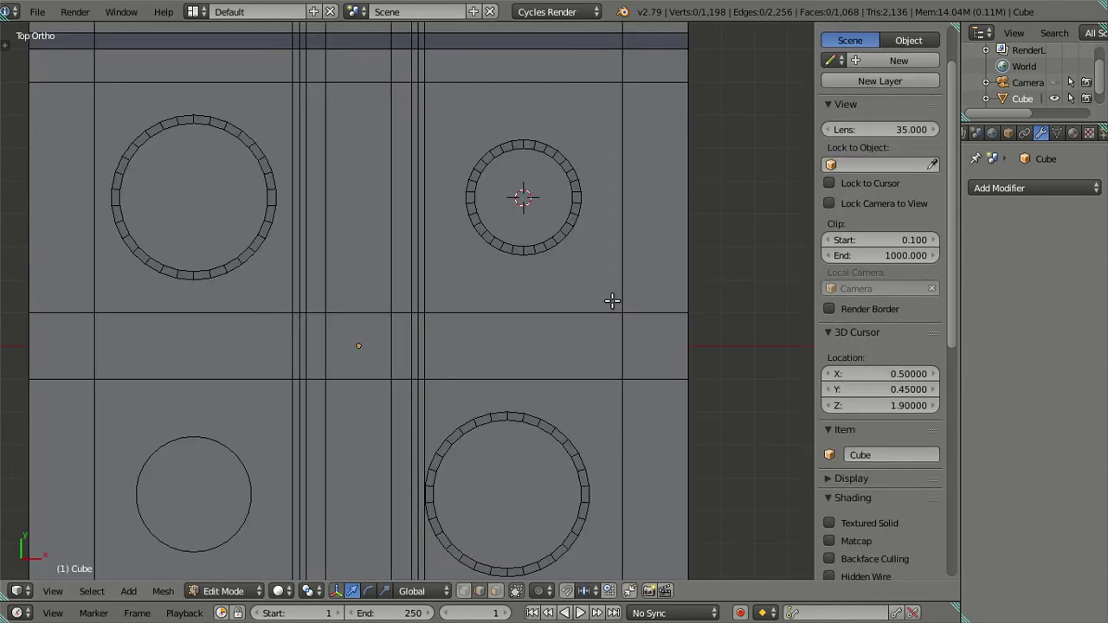
Select the lower-left burner loop and scale it to 0.85
middle_drag(621, 310, 606, 243)
key(z)
key(Tab)
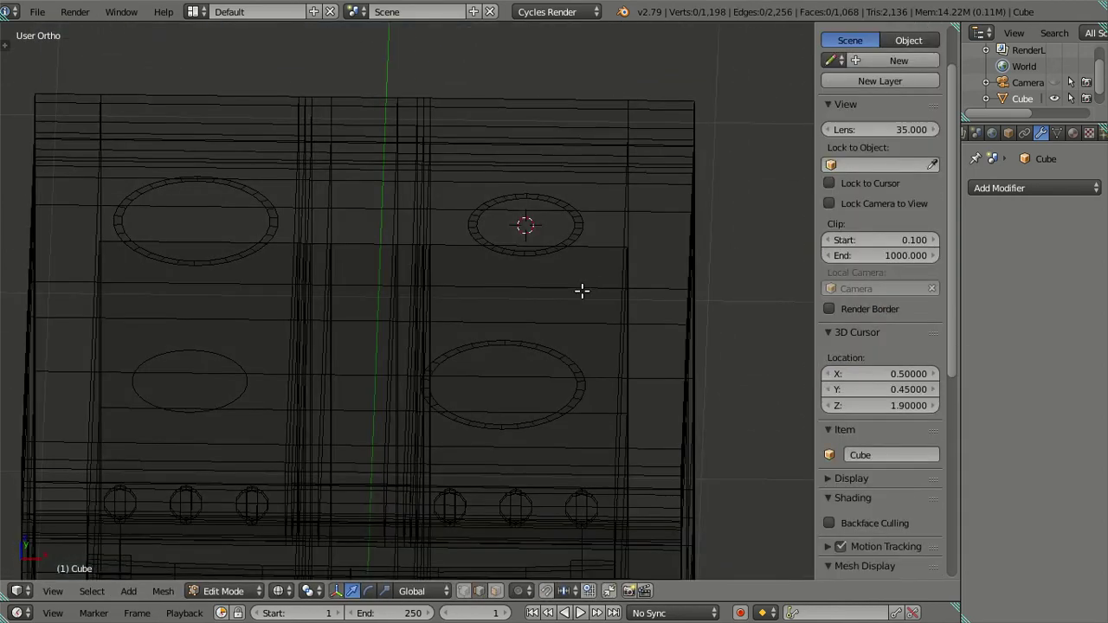
mouse_move(412, 336)
middle_down()
mouse_move(420, 455)
mouse_move(297, 485)
middle_up()
right_click(255, 487)
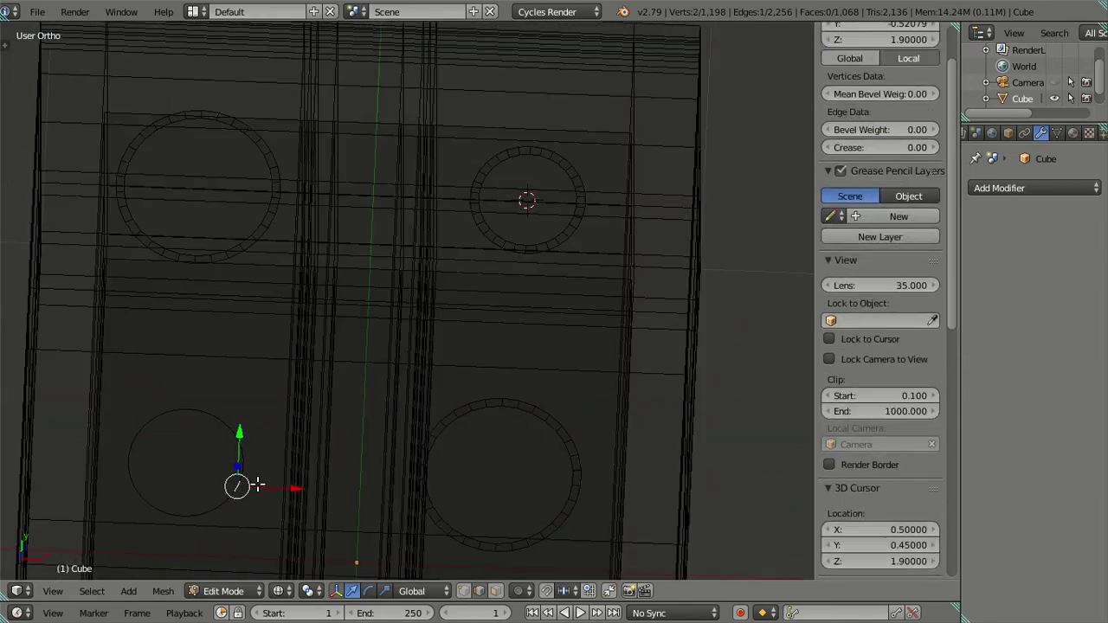
key(ctrl+l)
text(s)
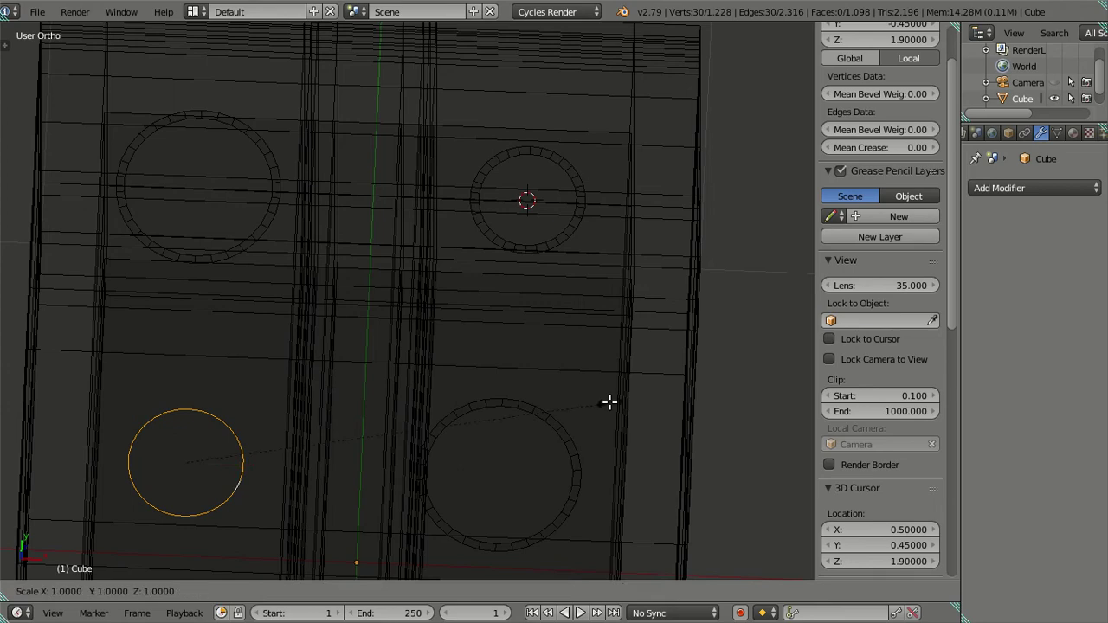
text(.85)
key(Return)
Deselect, return to solid shading and orbit to view the stove top and knob panel
click(608, 400)
key(a)
scroll(572, 374, down, 3)
key(z)
mouse_move(564, 371)
middle_down()
mouse_move(448, 411)
mouse_move(421, 389)
mouse_move(441, 408)
mouse_move(472, 389)
mouse_move(485, 363)
mouse_move(430, 289)
mouse_move(381, 305)
mouse_move(383, 289)
mouse_move(373, 361)
middle_up()
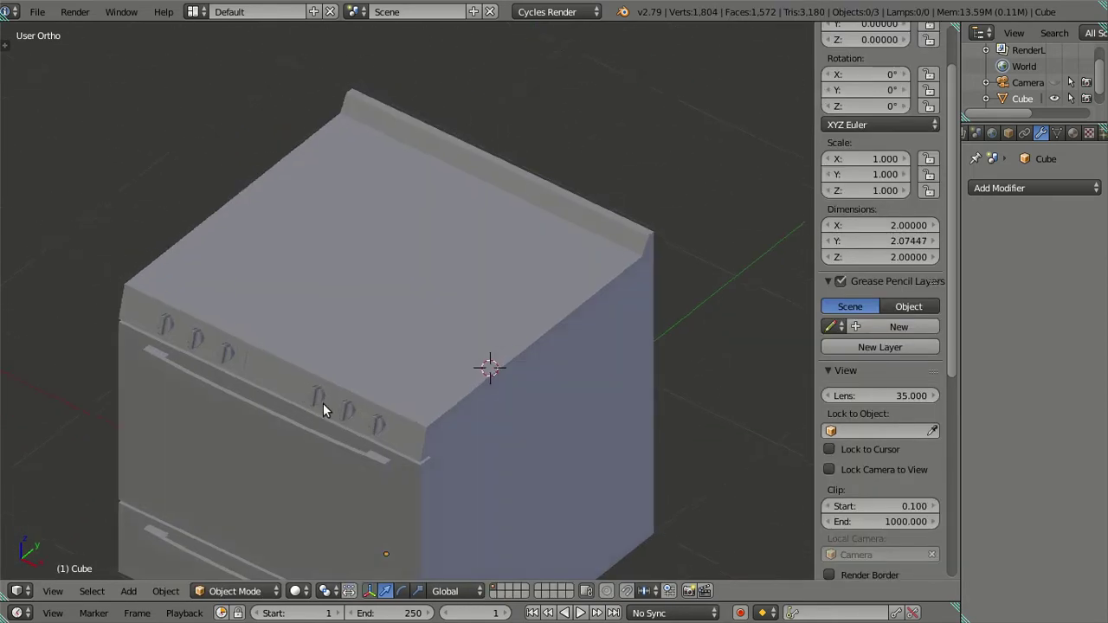
mouse_move(322, 408)
middle_down()
mouse_move(466, 386)
mouse_move(586, 445)
mouse_move(497, 334)
mouse_move(512, 322)
mouse_move(470, 459)
mouse_move(359, 404)
mouse_move(378, 351)
mouse_move(408, 379)
mouse_move(317, 320)
mouse_move(300, 276)
middle_up()
scroll(499, 310, up, 4)
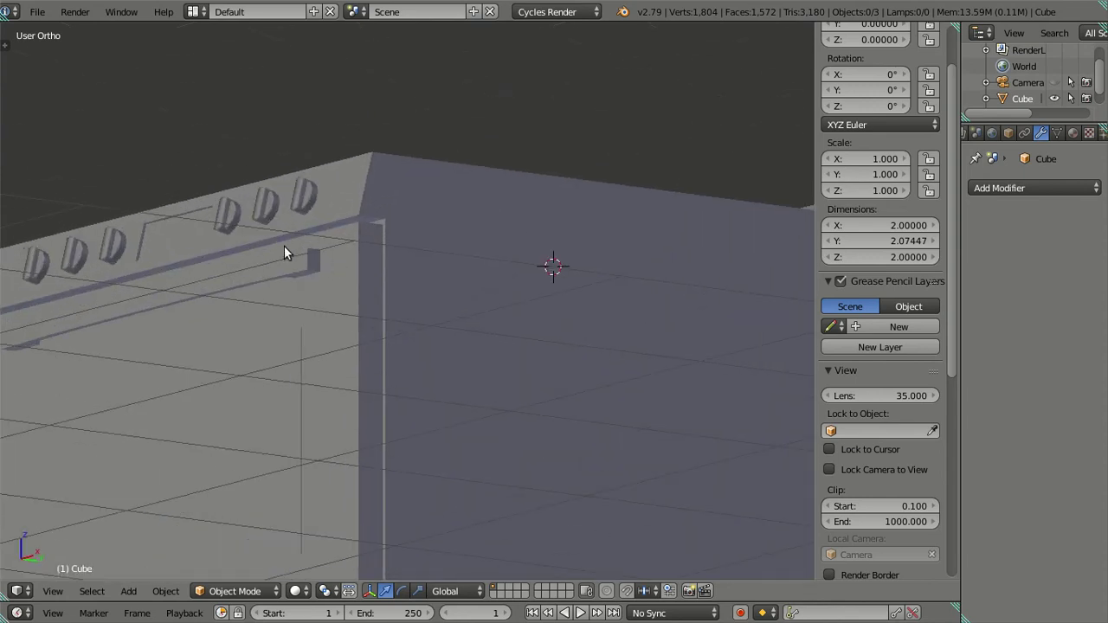
mouse_move(284, 246)
middle_down()
mouse_move(280, 296)
mouse_move(295, 313)
mouse_move(305, 390)
mouse_move(279, 384)
mouse_move(263, 363)
middle_up()
Zoom in on the front knob panel and enter Edit Mode on the stove
middle_drag(101, 290, 304, 334)
scroll(373, 341, up, 3)
mouse_move(373, 342)
middle_down()
mouse_move(369, 300)
mouse_move(256, 294)
mouse_move(292, 250)
middle_up()
key(Tab)
scroll(285, 265, down, 3)
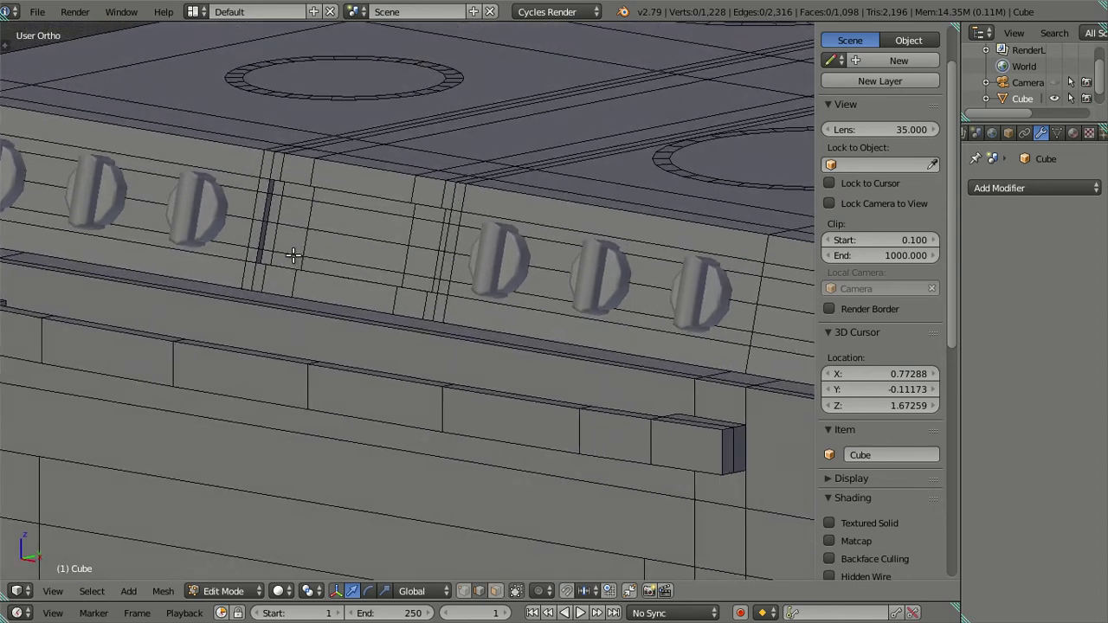
scroll(292, 250, up, 3)
scroll(272, 213, up, 2)
scroll(331, 216, down, 2)
middle_drag(331, 215, 309, 218)
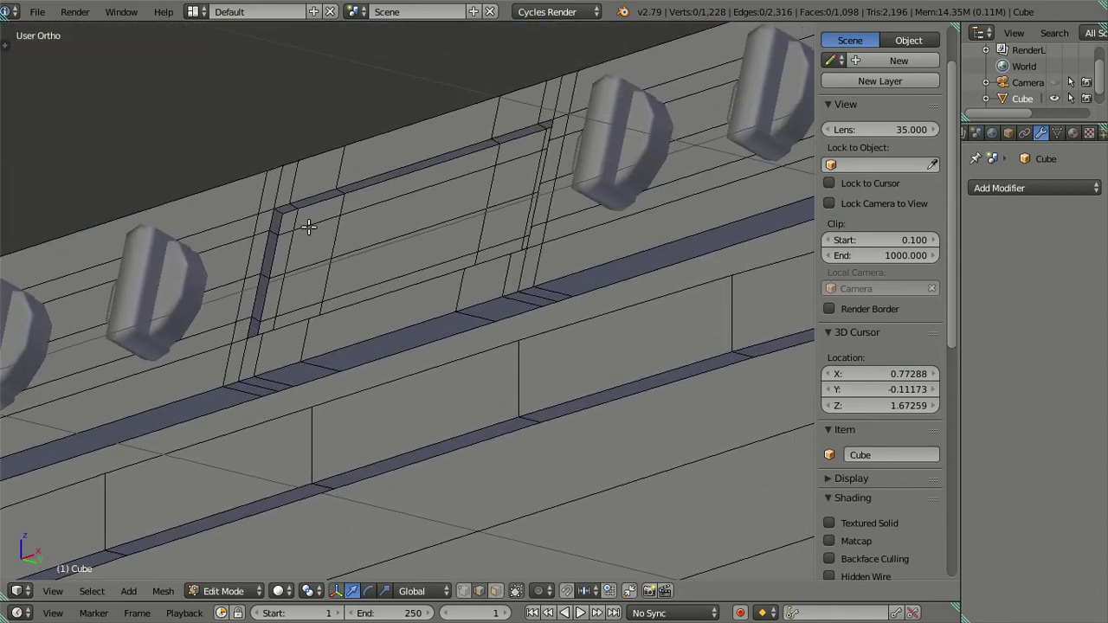
scroll(305, 218, up, 2)
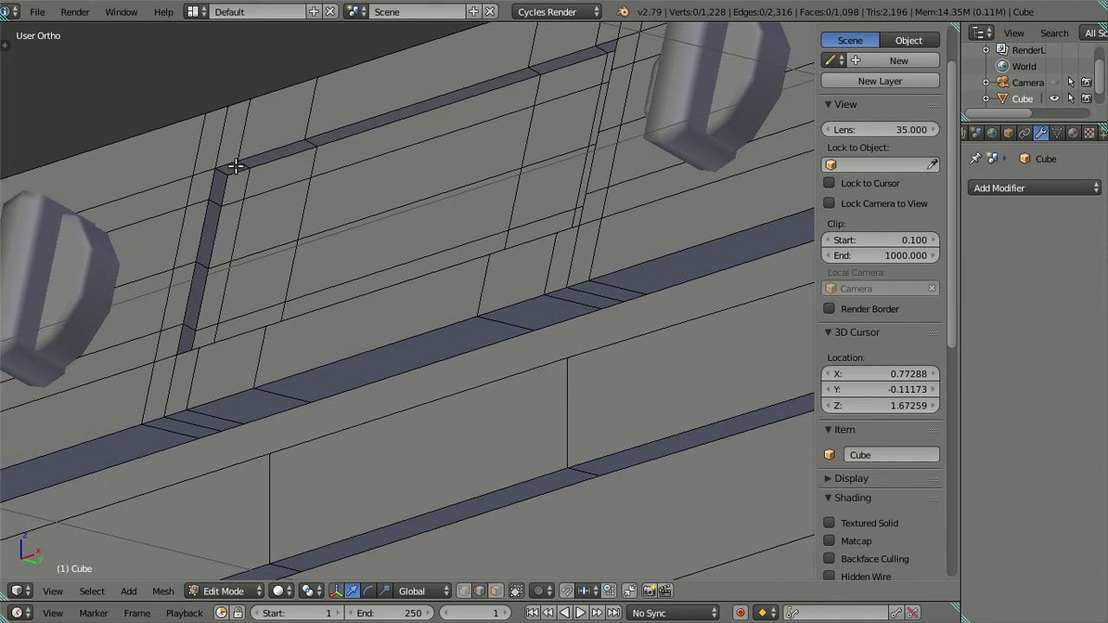
scroll(236, 166, down, 2)
Select all the edge loops forming the rectangular frame between the knob groups
right_click(274, 208)
middle_drag(286, 211, 474, 210)
alt+right_click(511, 197)
mouse_move(679, 255)
middle_down()
mouse_move(384, 268)
mouse_move(606, 287)
middle_up()
alt+shift+right_click(690, 292)
mouse_move(690, 292)
middle_down()
mouse_move(623, 302)
mouse_move(544, 477)
mouse_move(475, 482)
middle_up()
alt+shift+right_click(389, 481)
mouse_move(389, 480)
middle_down()
mouse_move(346, 398)
mouse_move(286, 338)
mouse_move(211, 316)
middle_up()
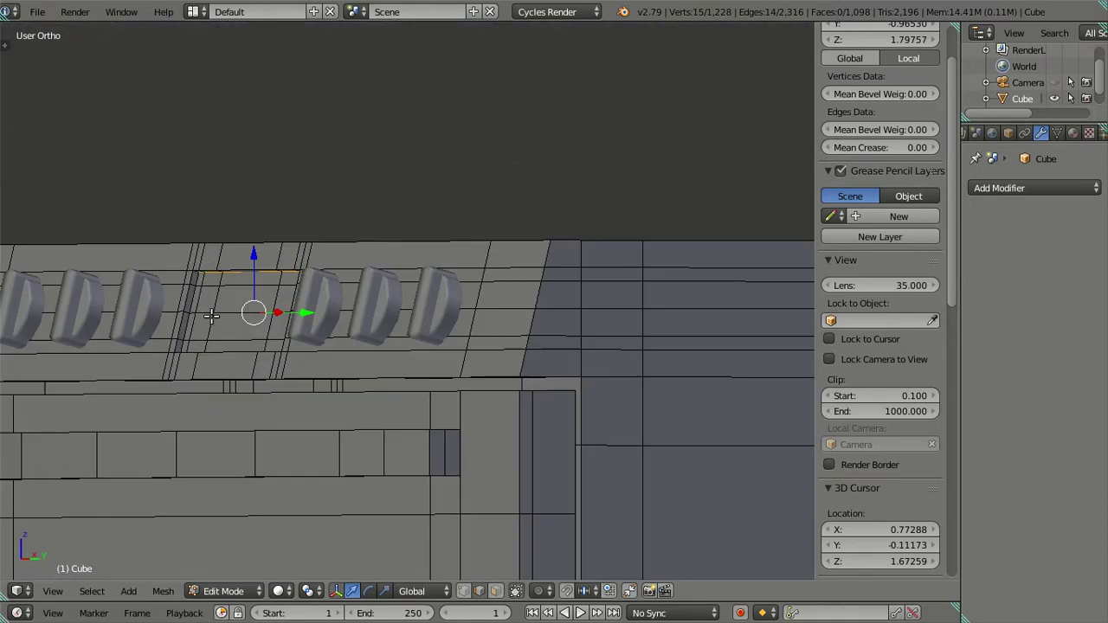
scroll(211, 316, up, 3)
scroll(271, 322, up, 3)
alt+shift+right_click(234, 305)
mouse_move(280, 315)
middle_down()
mouse_move(317, 289)
mouse_move(364, 279)
mouse_move(375, 309)
middle_up()
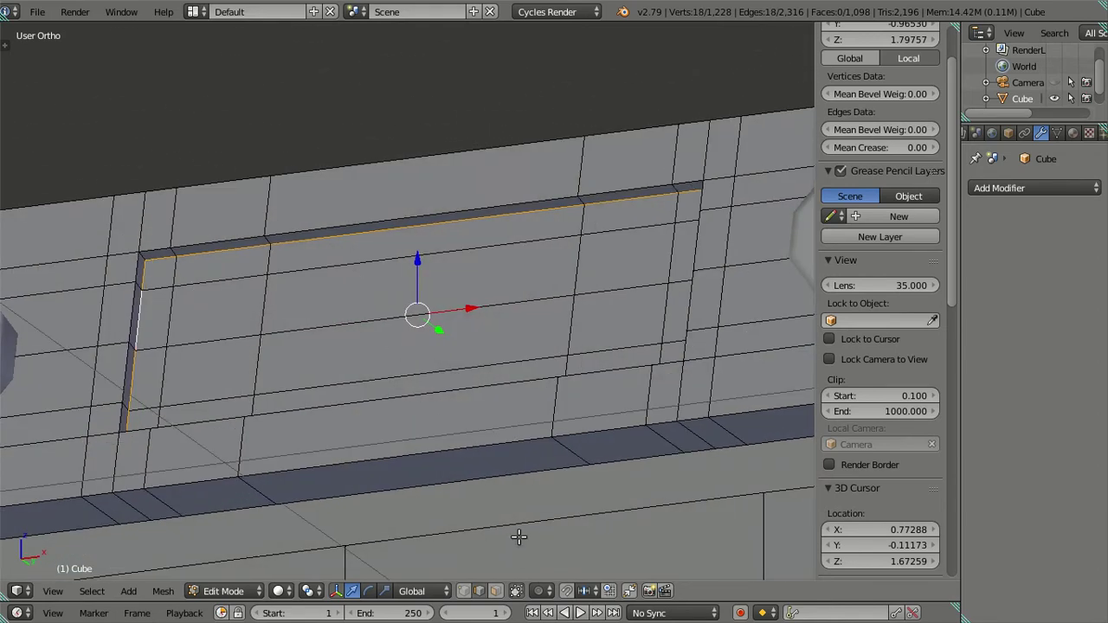
Switch to face select, start picking the frame's top strip, then clear it
click(498, 593)
middle_drag(401, 370, 414, 358)
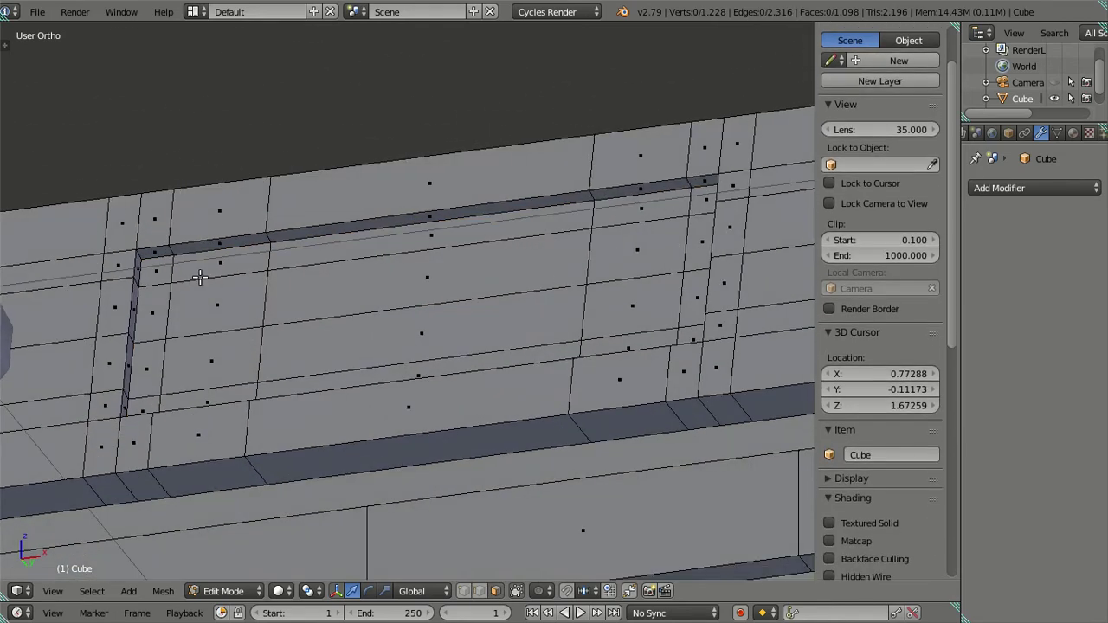
right_click(157, 271)
ctrl+right_click(693, 205)
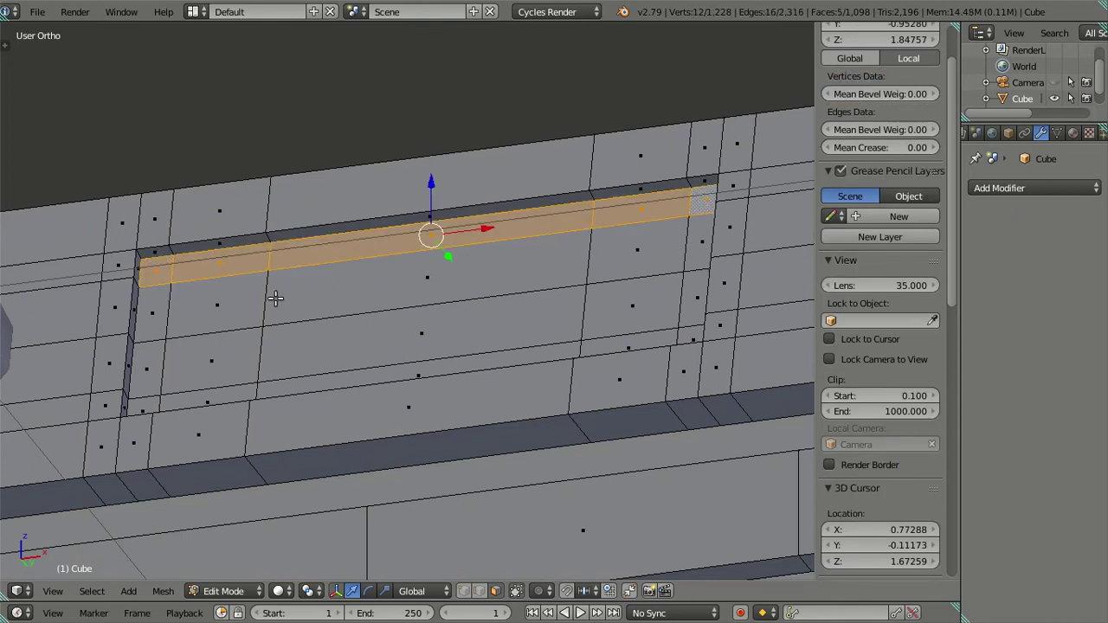
shift+right_click(148, 316)
key(a)
Select the panel face rows inside the frame, from the top strip to the bottom row
right_click(156, 272)
ctrl+right_click(701, 203)
shift+right_click(697, 247)
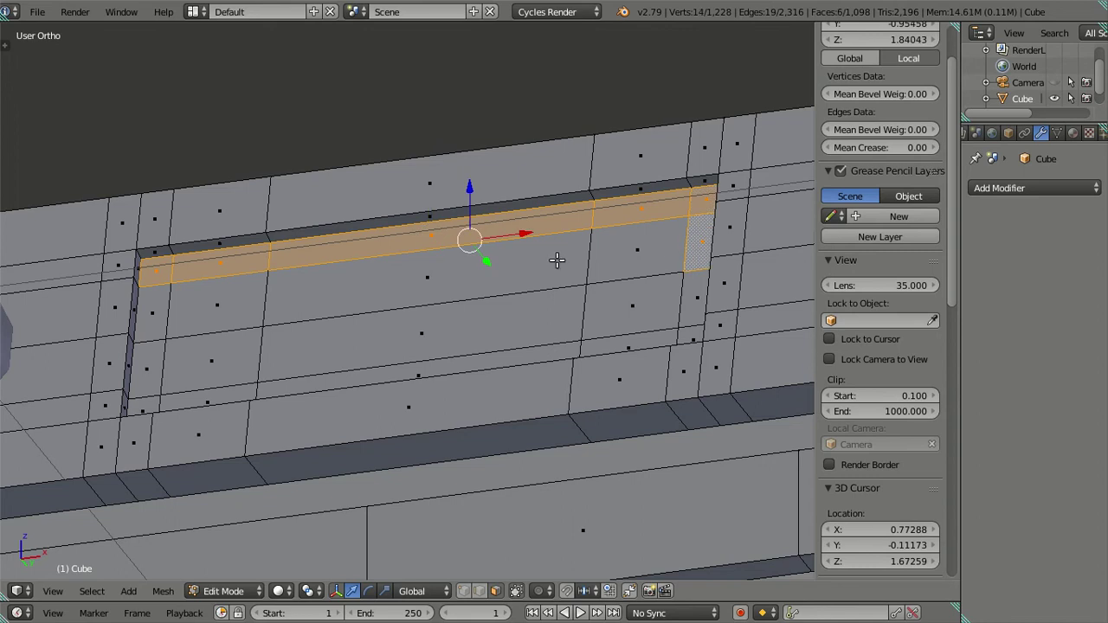
ctrl+right_click(165, 306)
shift+right_click(148, 368)
ctrl+right_click(701, 309)
shift+right_click(685, 335)
Select the whole control-panel area on the stove front and extrude its faces
ctrl+right_click(151, 408)
key(shift+KP_7)
middle_drag(503, 392, 525, 395)
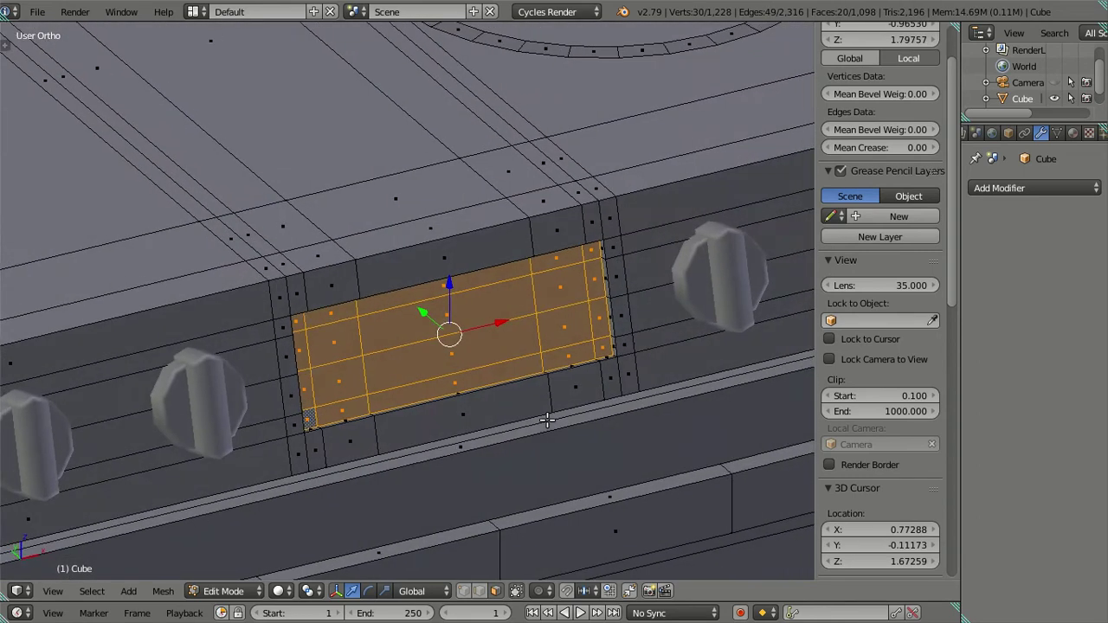
key(e)
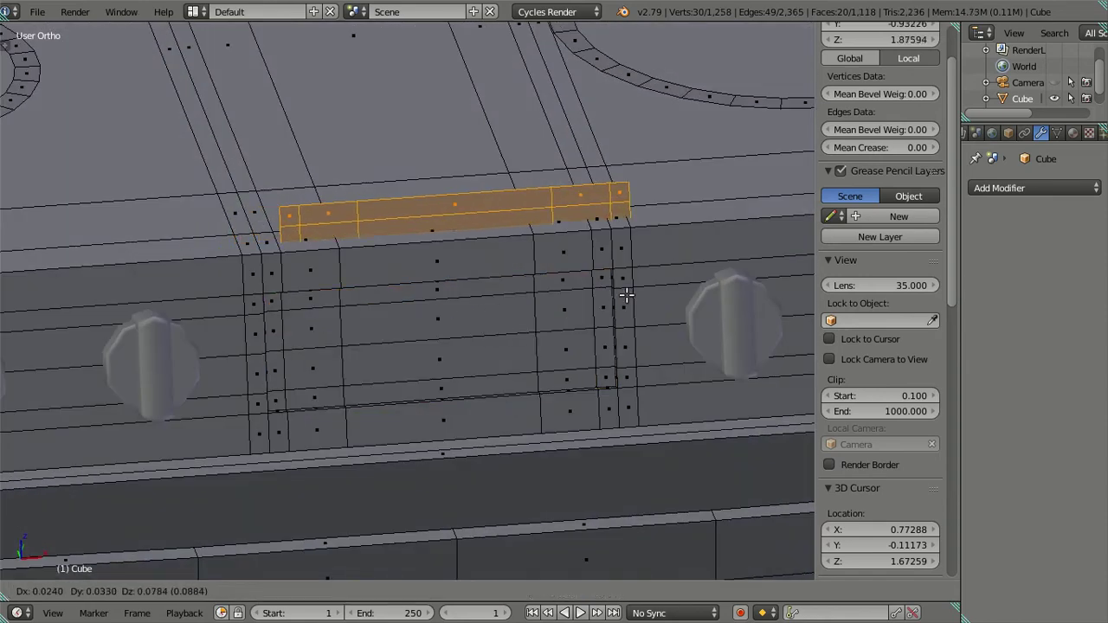
click(626, 297)
mouse_move(607, 299)
middle_down()
mouse_move(473, 310)
mouse_move(407, 333)
mouse_move(403, 363)
mouse_move(421, 332)
middle_up()
Move the extruded panel faces along the Y axis to recess them
key(g)
key(y)
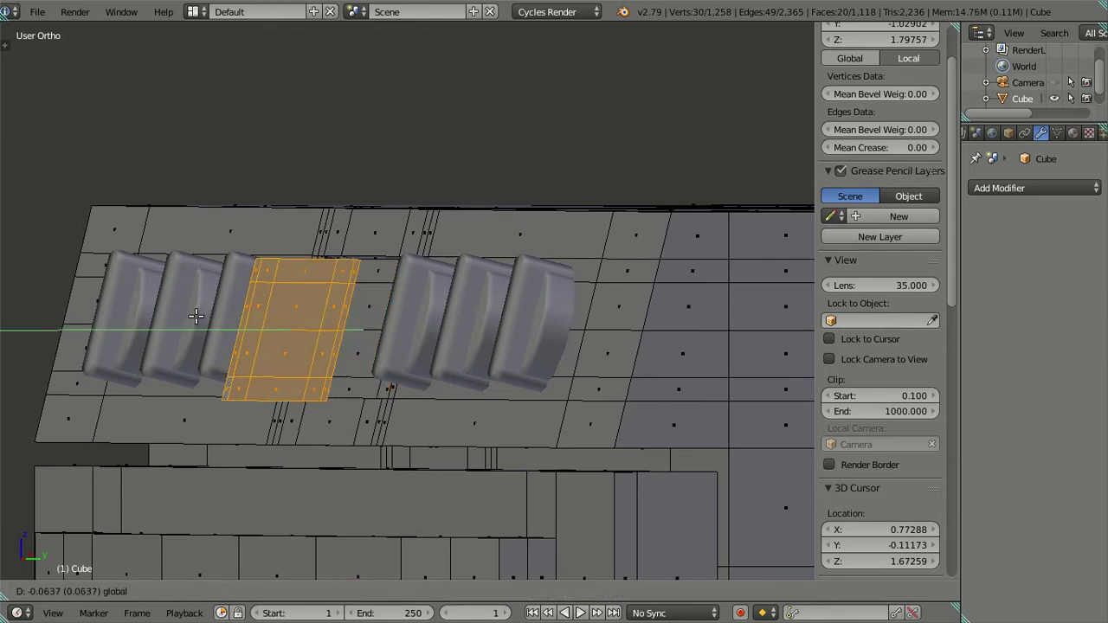
click(196, 317)
middle_drag(196, 316, 246, 340)
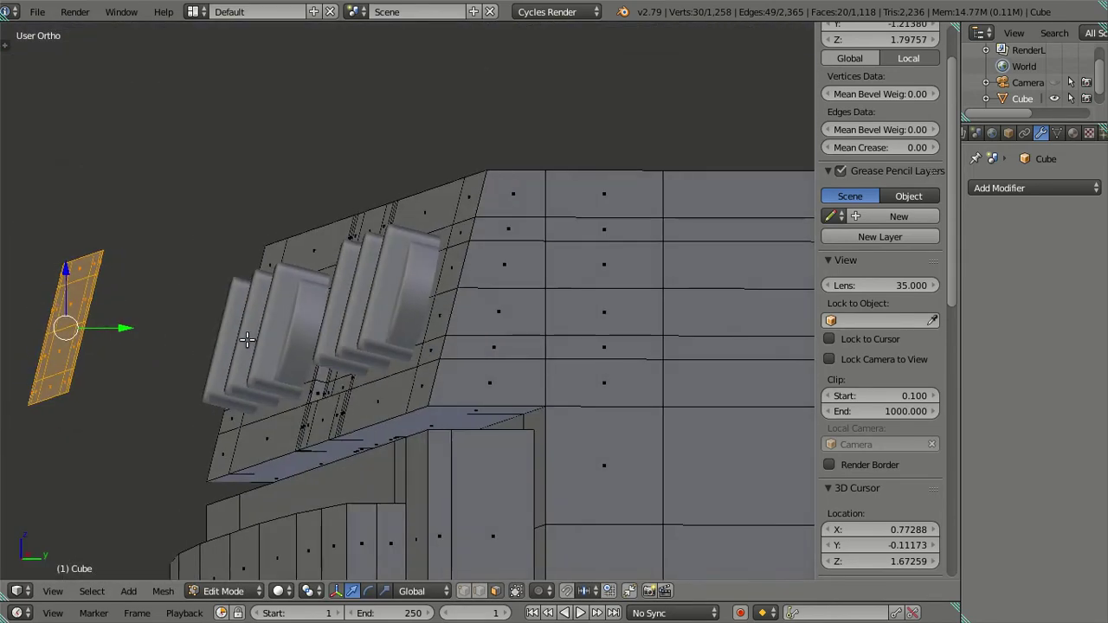
scroll(247, 340, down, 4)
drag(331, 316, 109, 312)
In vertex mode, select the recess's vertical, bottom, right and top edge loops
key(a)
scroll(287, 328, up, 4)
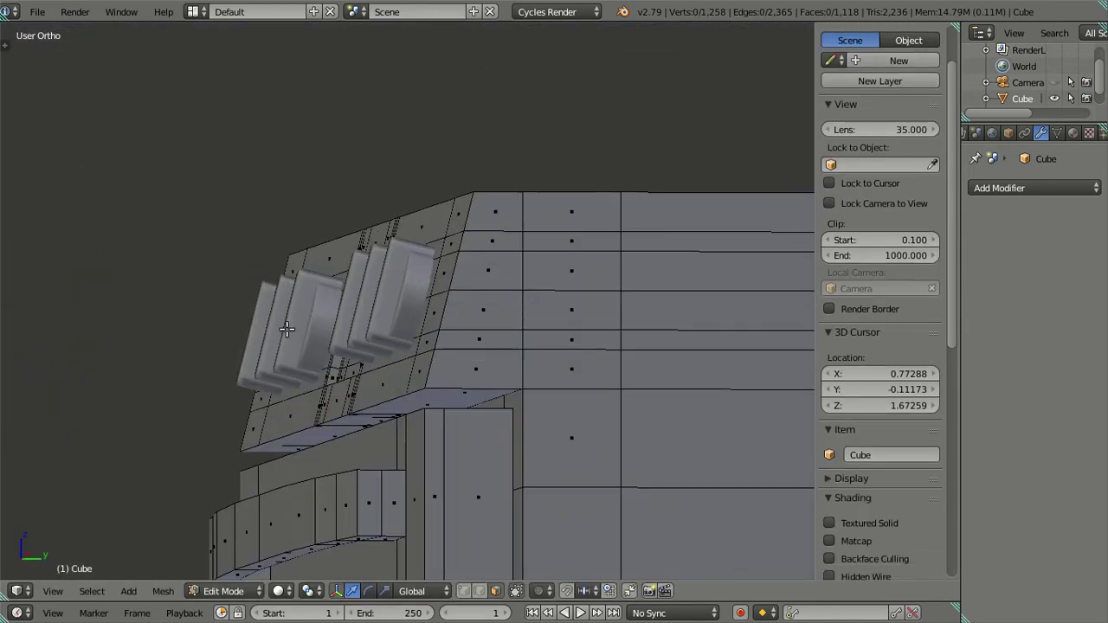
key(ctrl+Tab)
click(347, 361)
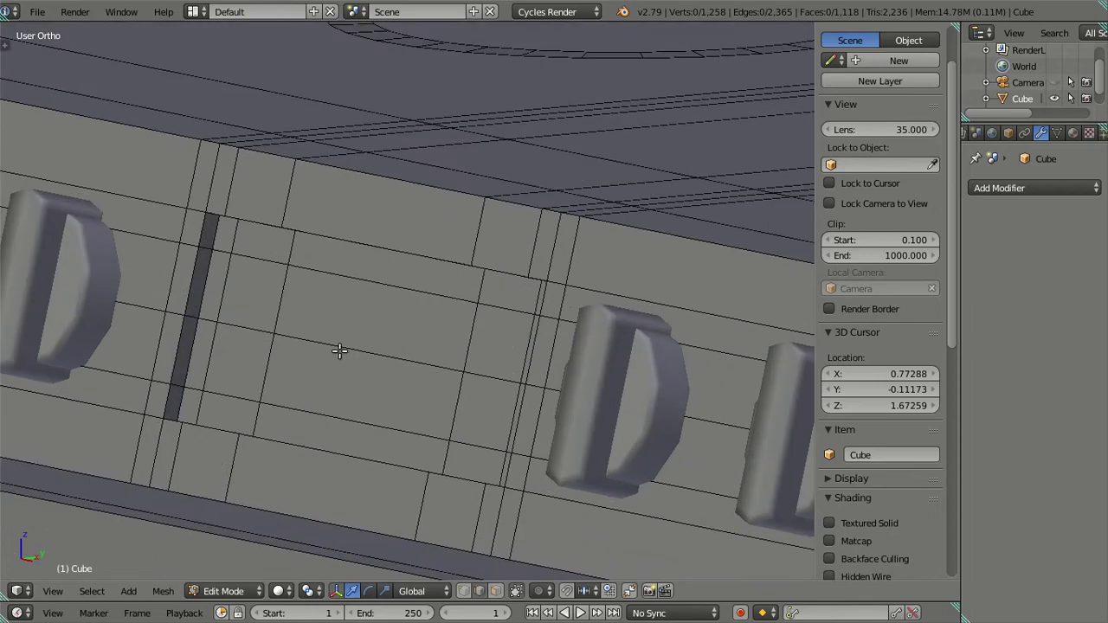
middle_drag(339, 350, 243, 305)
click(215, 256)
alt+click(187, 437)
mouse_move(247, 421)
middle_down()
mouse_move(306, 502)
mouse_move(573, 540)
mouse_move(631, 520)
mouse_move(713, 563)
middle_up()
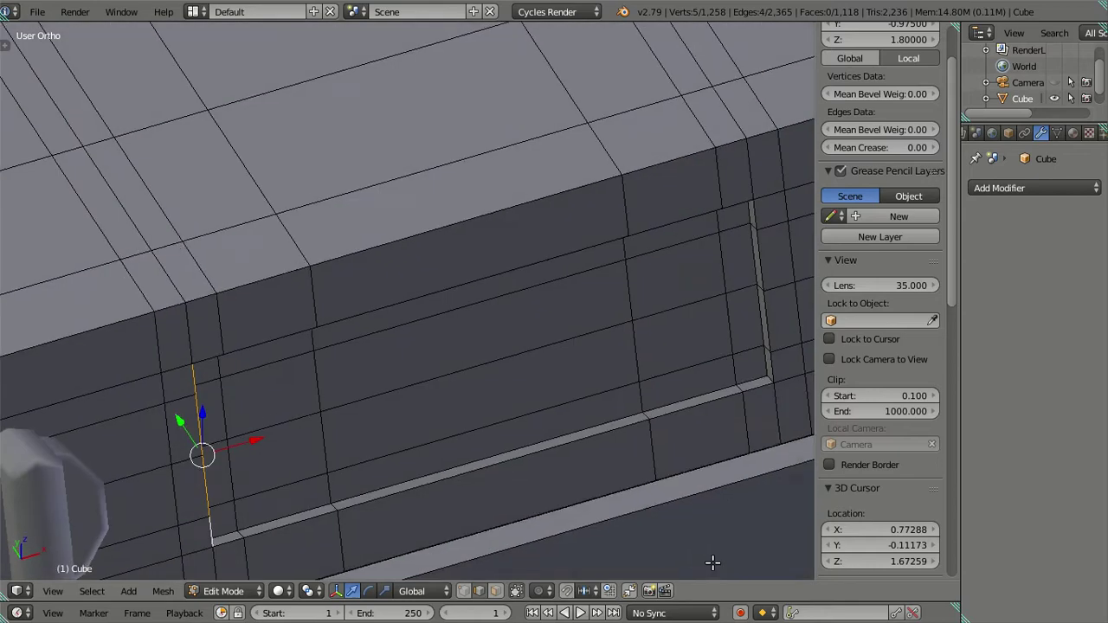
alt+shift+click(753, 392)
alt+shift+click(756, 216)
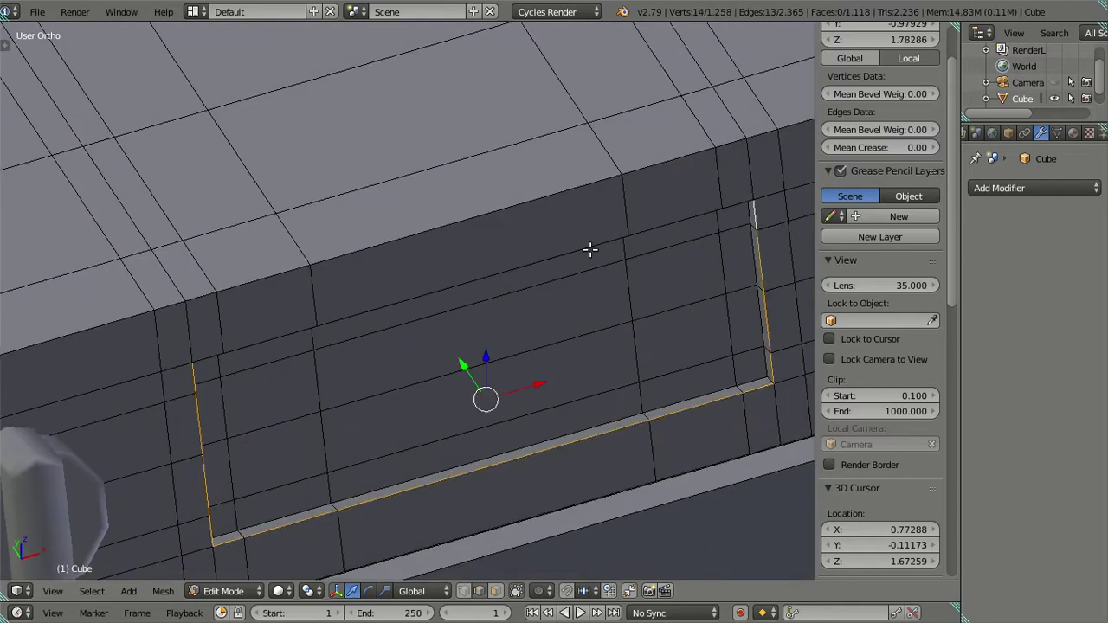
alt+shift+click(218, 346)
mouse_move(203, 349)
middle_down()
mouse_move(366, 322)
mouse_move(280, 254)
mouse_move(210, 265)
middle_up()
Snap the 3D cursor to the recess frame centre at X 0, Y -0.975, Z 1.8
key(shift+s)
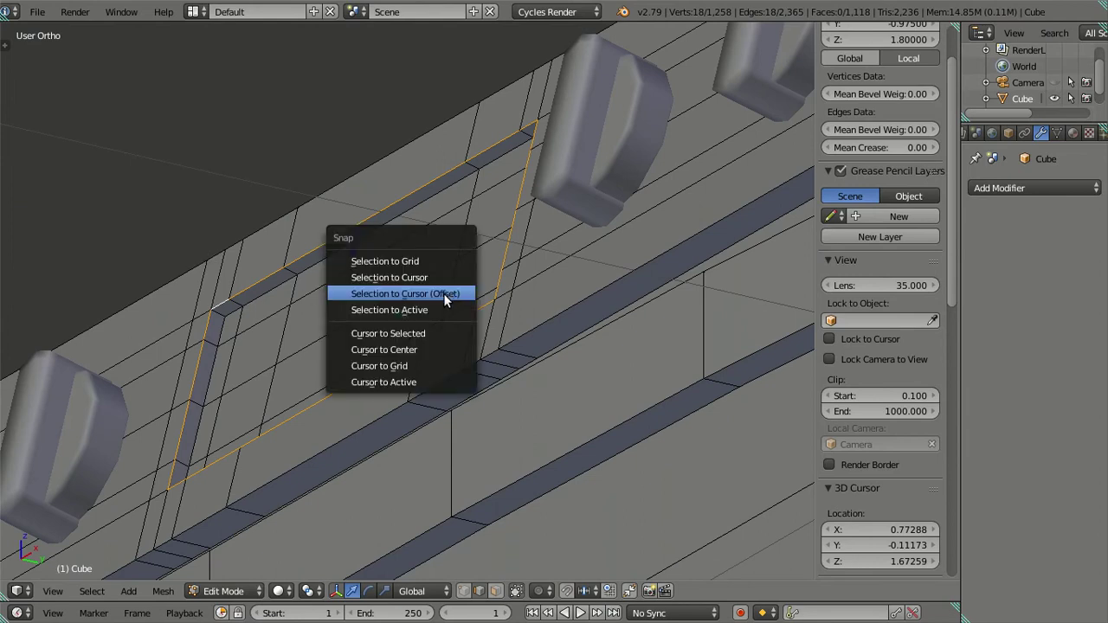
click(428, 337)
scroll(359, 379, down, 3)
key(a)
scroll(359, 380, down, 5)
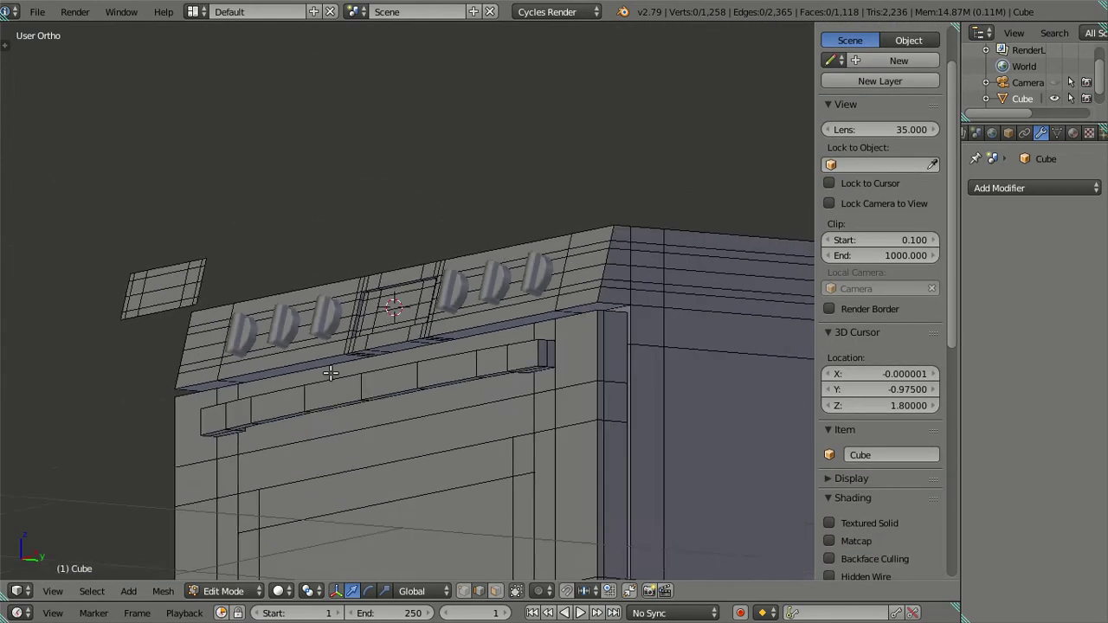
Snap the small separate plane to the 3D cursor with offset, then return to Object Mode
key(l)
key(shift+s)
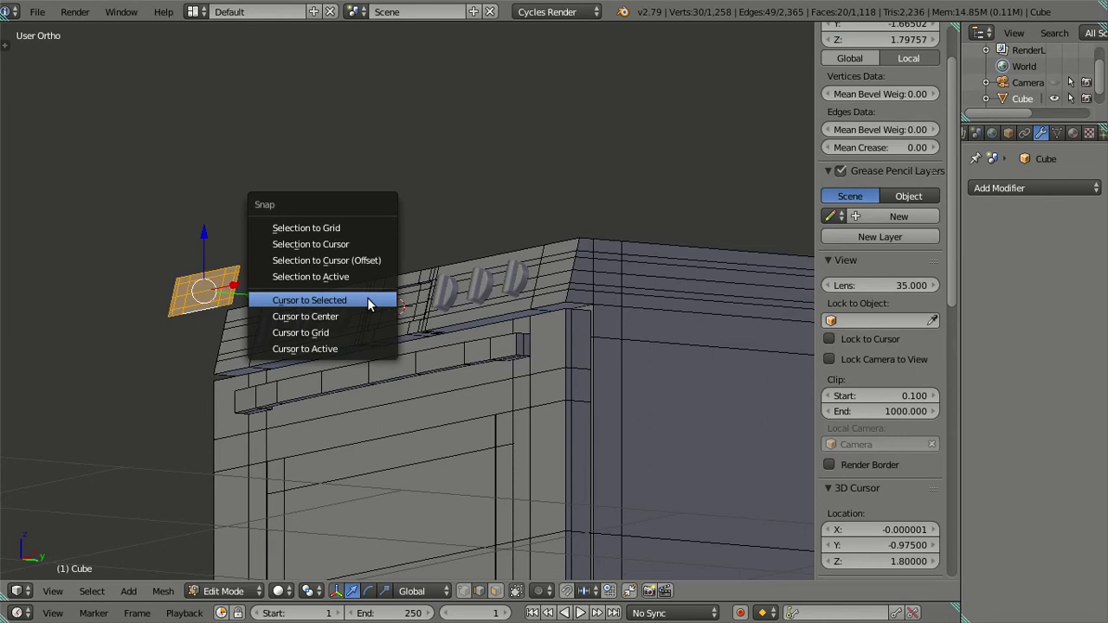
click(361, 261)
mouse_move(364, 257)
middle_down()
mouse_move(459, 445)
mouse_move(423, 378)
mouse_move(542, 366)
middle_up()
key(a)
key(Tab)
scroll(661, 330, up, 3)
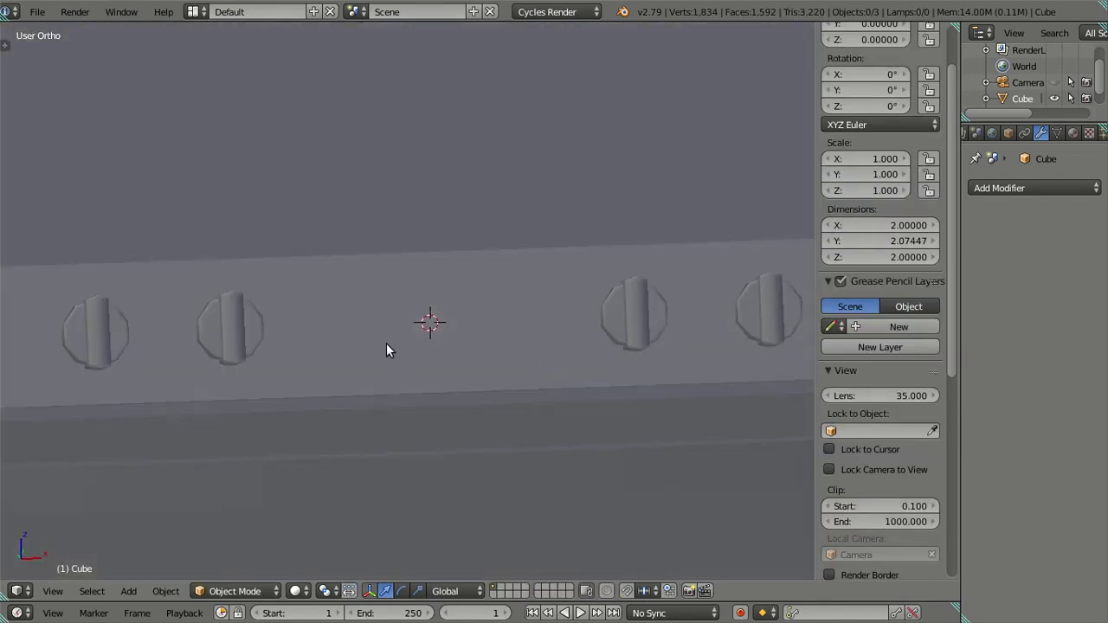
Add a Bevel modifier to the stove body Cube
middle_drag(386, 343, 444, 354)
click(1027, 189)
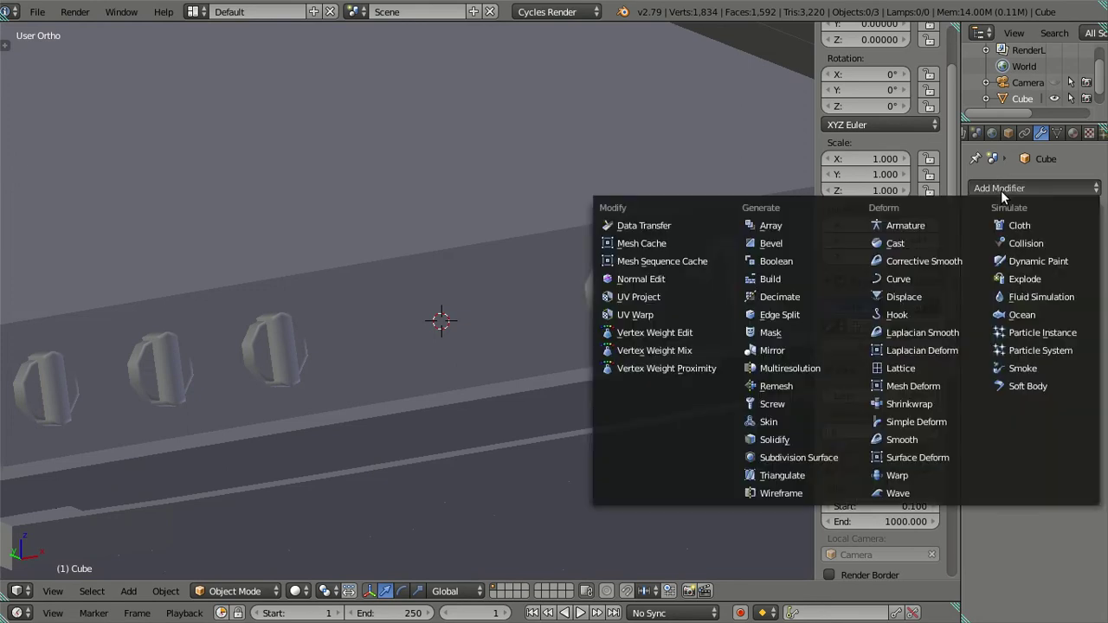
click(772, 244)
mouse_move(632, 317)
middle_down()
mouse_move(660, 282)
mouse_move(555, 308)
mouse_move(495, 401)
mouse_move(554, 277)
mouse_move(560, 299)
middle_up()
scroll(493, 419, up, 2)
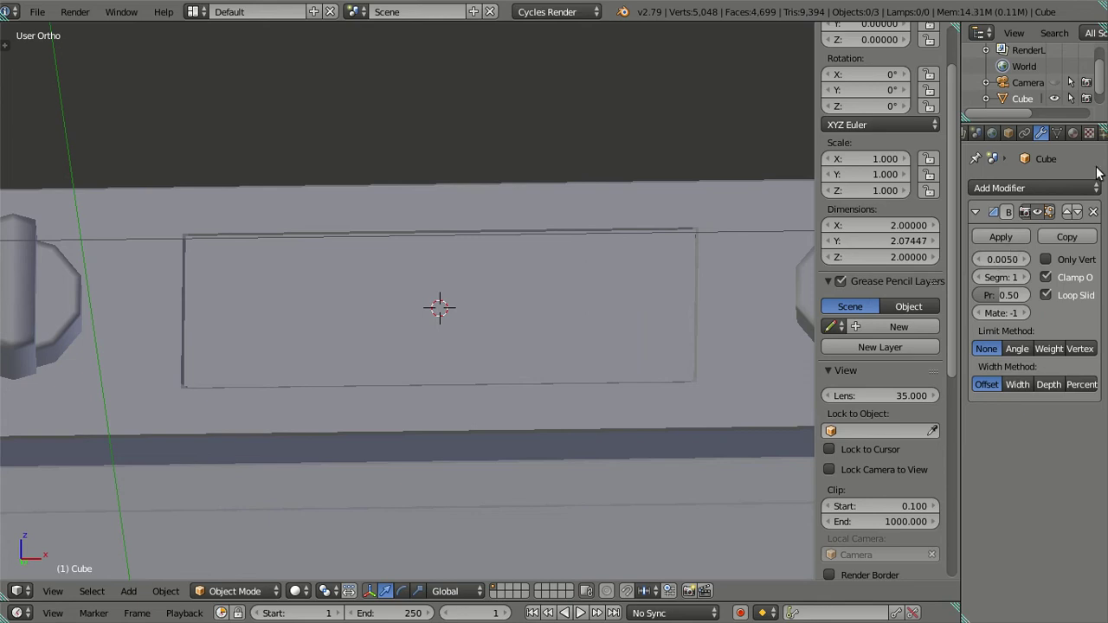
Add a Subdivision Surface modifier, setting bevel segments and subdivision view level to 2
click(1035, 188)
click(781, 455)
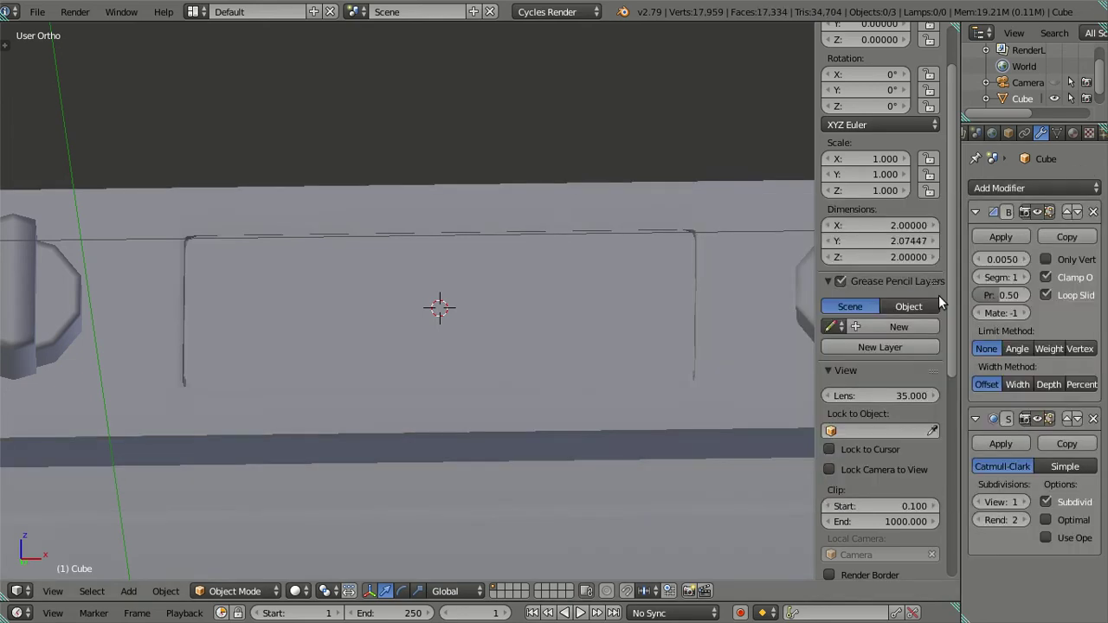
click(1026, 277)
click(1026, 503)
mouse_move(632, 397)
middle_down()
mouse_move(521, 310)
mouse_move(555, 314)
mouse_move(549, 329)
mouse_move(580, 349)
mouse_move(360, 381)
mouse_move(520, 378)
middle_up()
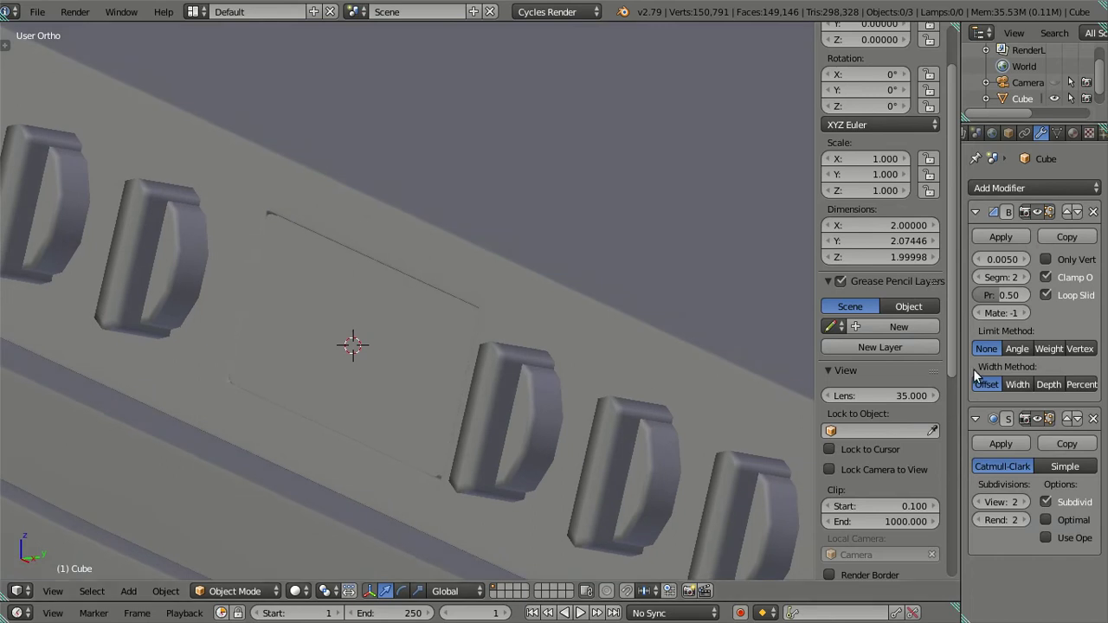
In Edit Mode, reset bevel segments to 1 and try selecting the linked panel patch
key(Tab)
scroll(349, 344, up, 2)
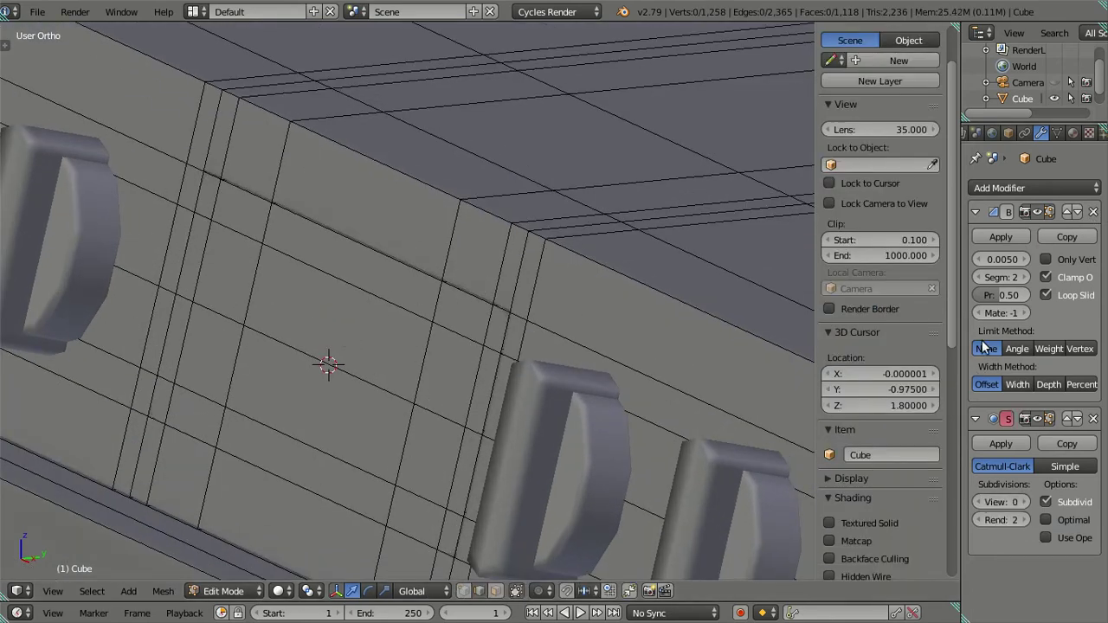
click(981, 278)
mouse_move(763, 334)
middle_down()
mouse_move(448, 343)
mouse_move(462, 322)
mouse_move(445, 304)
middle_up()
right_click(417, 287)
key(ctrl+l)
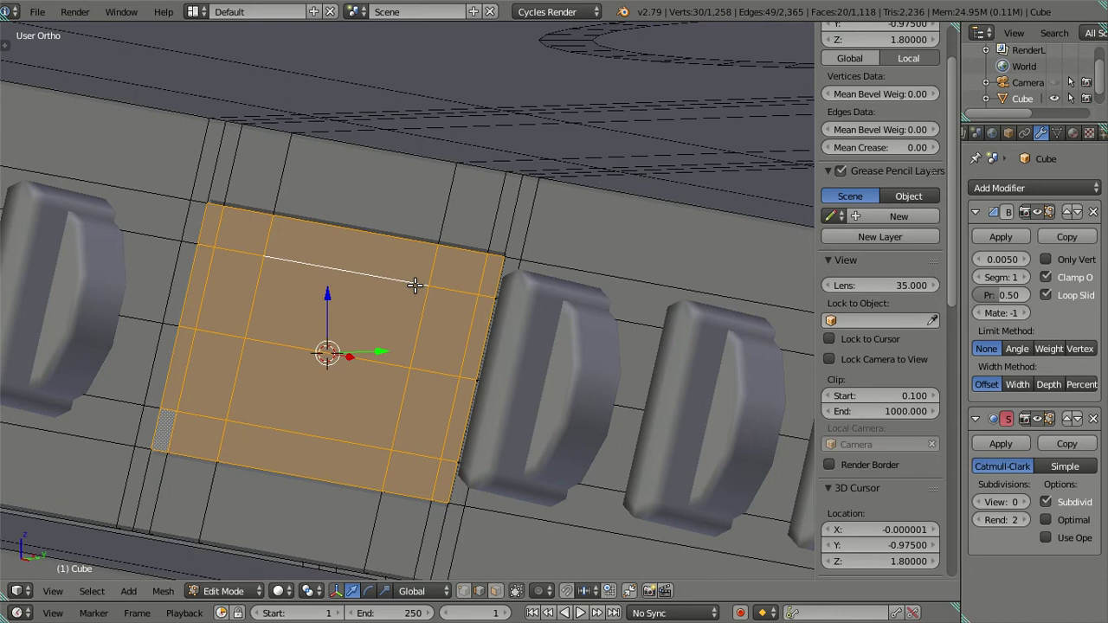
key(a)
scroll(379, 335, up, 3)
scroll(364, 338, up, 2)
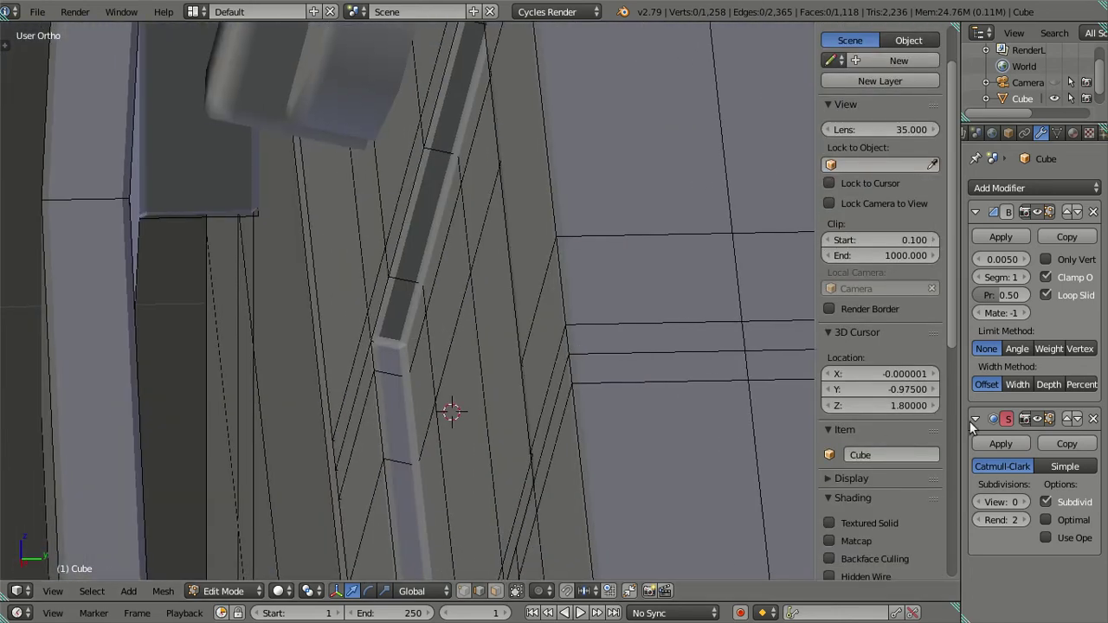
scroll(361, 396, up, 2)
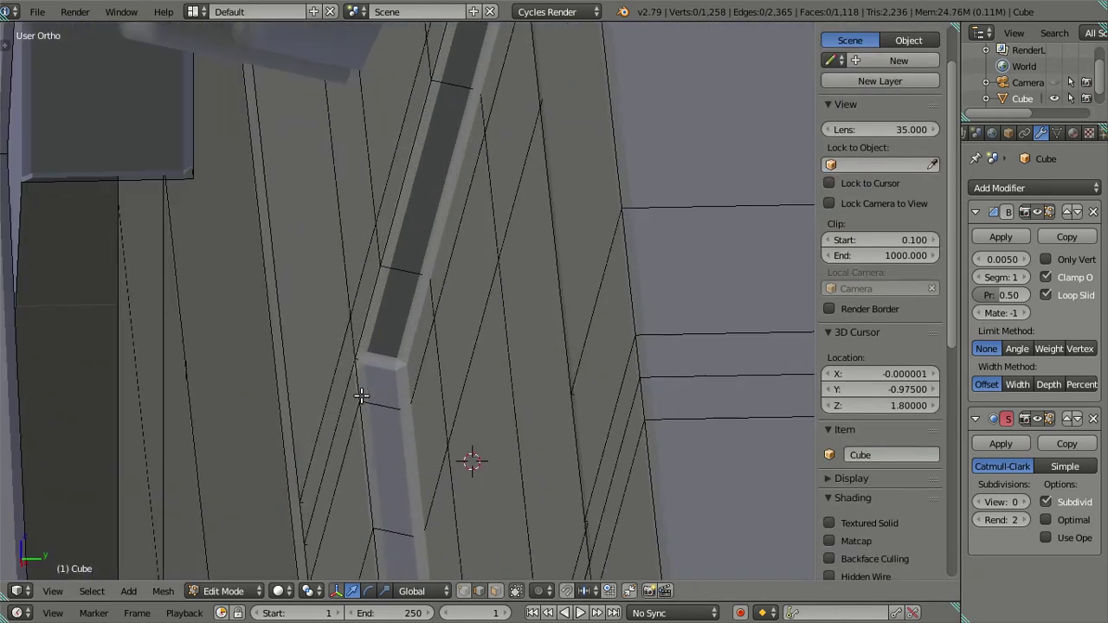
Cancel a trial loop cut and delete the Bevel and Subdivision Surface modifiers
key(ctrl+r)
scroll(370, 402, up, 1)
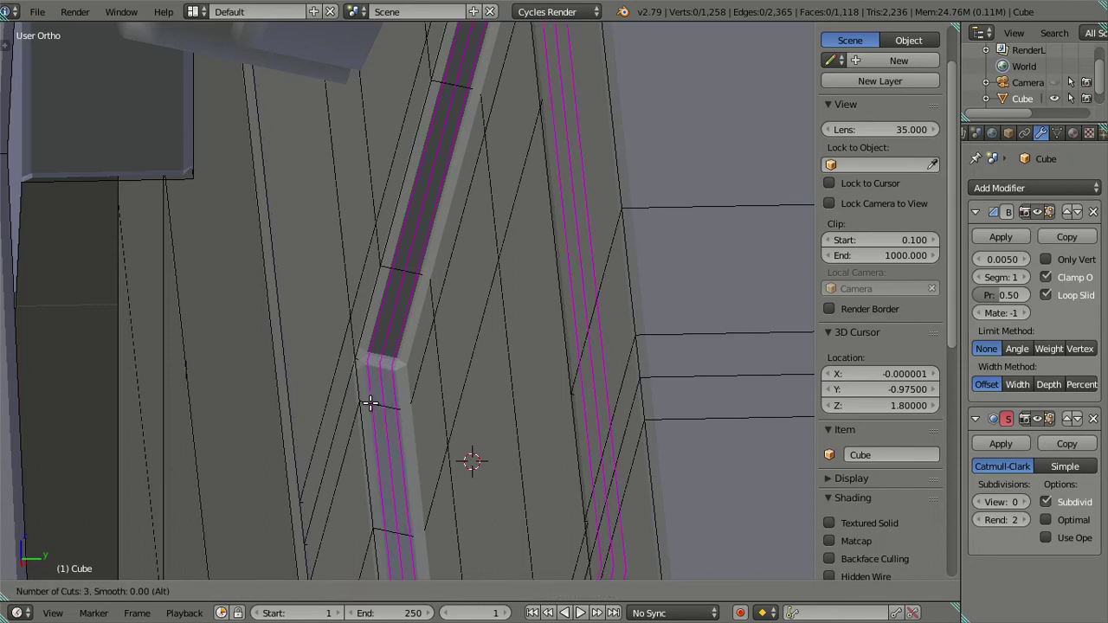
scroll(370, 403, up, 1)
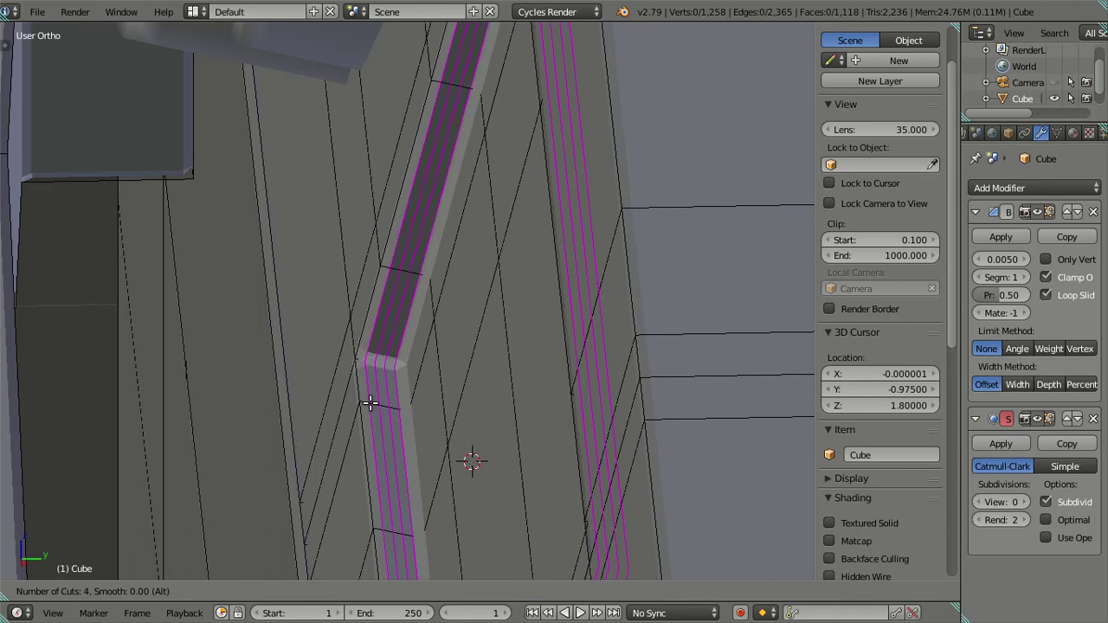
key(Escape)
click(1093, 211)
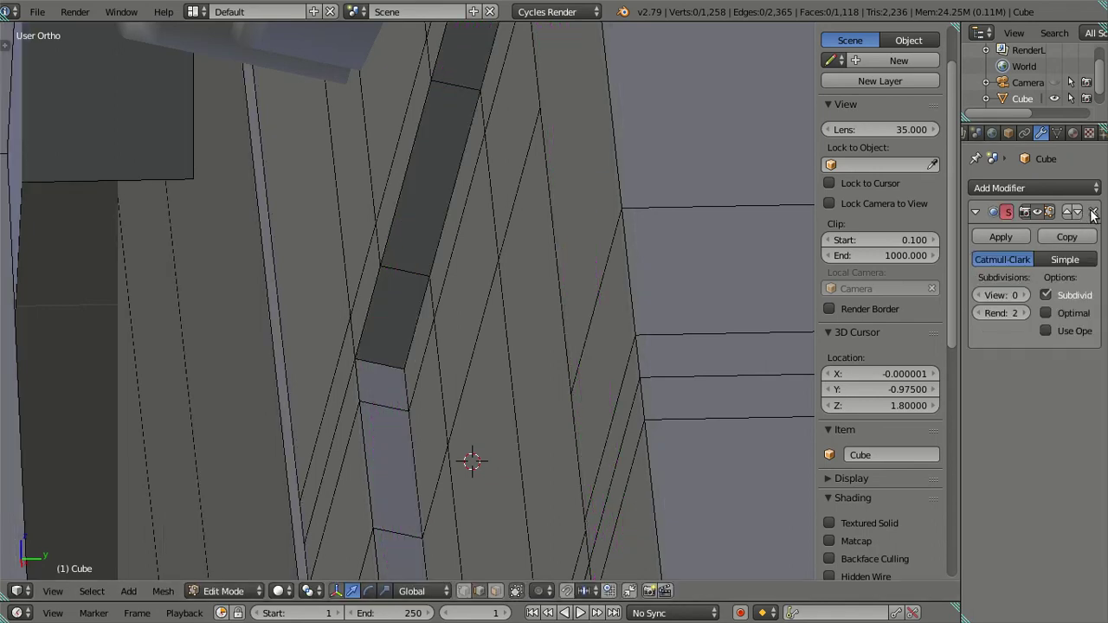
click(1093, 211)
Add four centred loop cuts across the front strip and select one edge loop
key(ctrl+r)
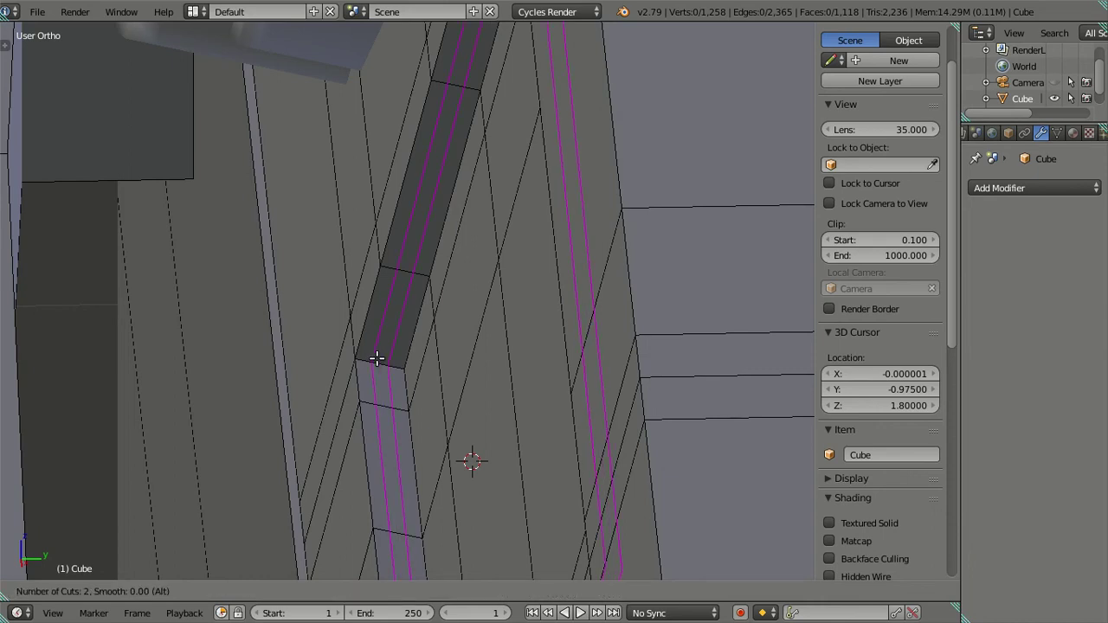
scroll(377, 358, up, 1)
click(377, 357)
right_click(378, 355)
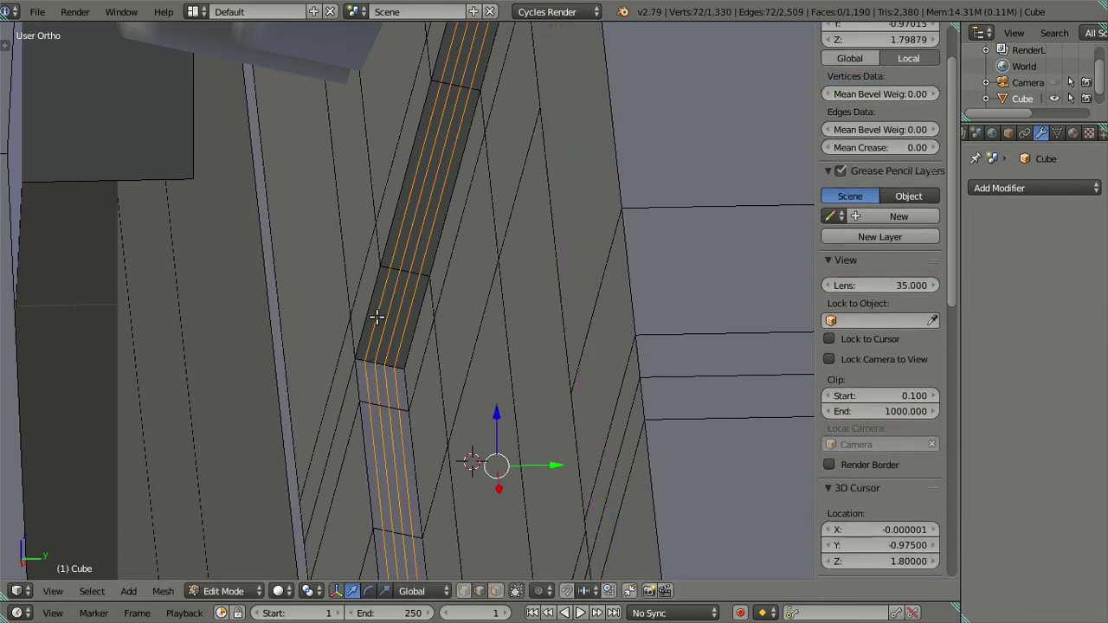
key(a)
alt+right_click(376, 317)
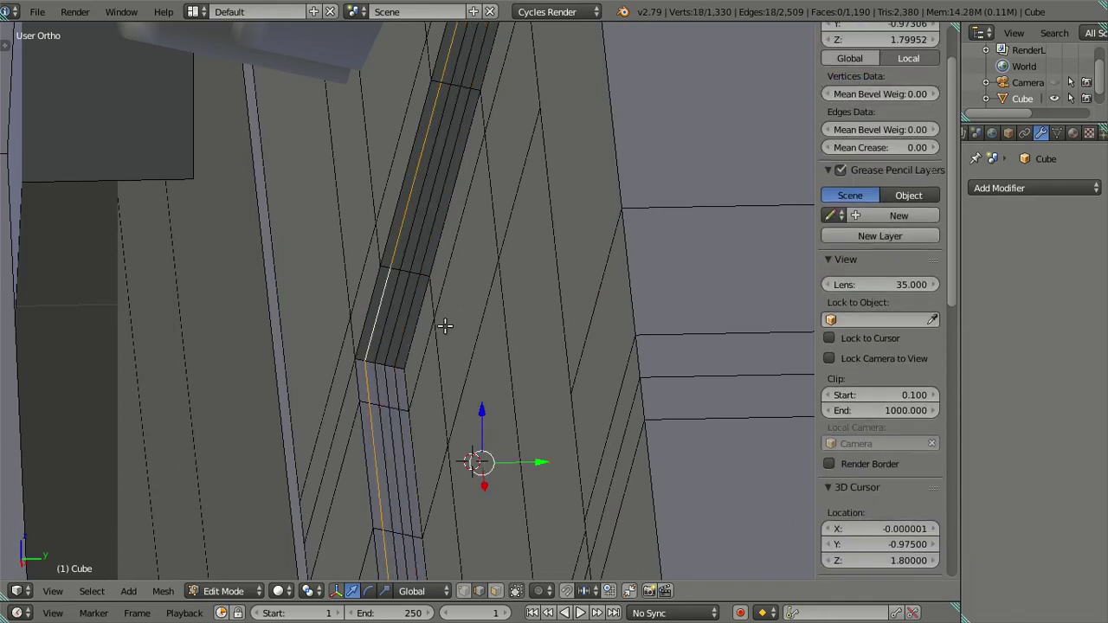
key(x)
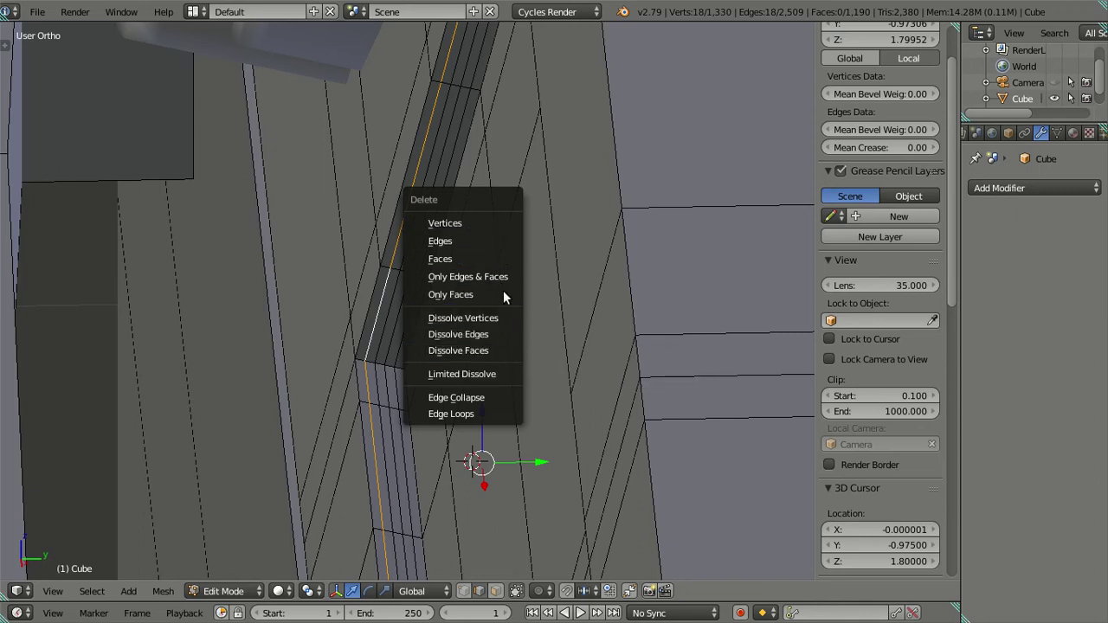
key(Escape)
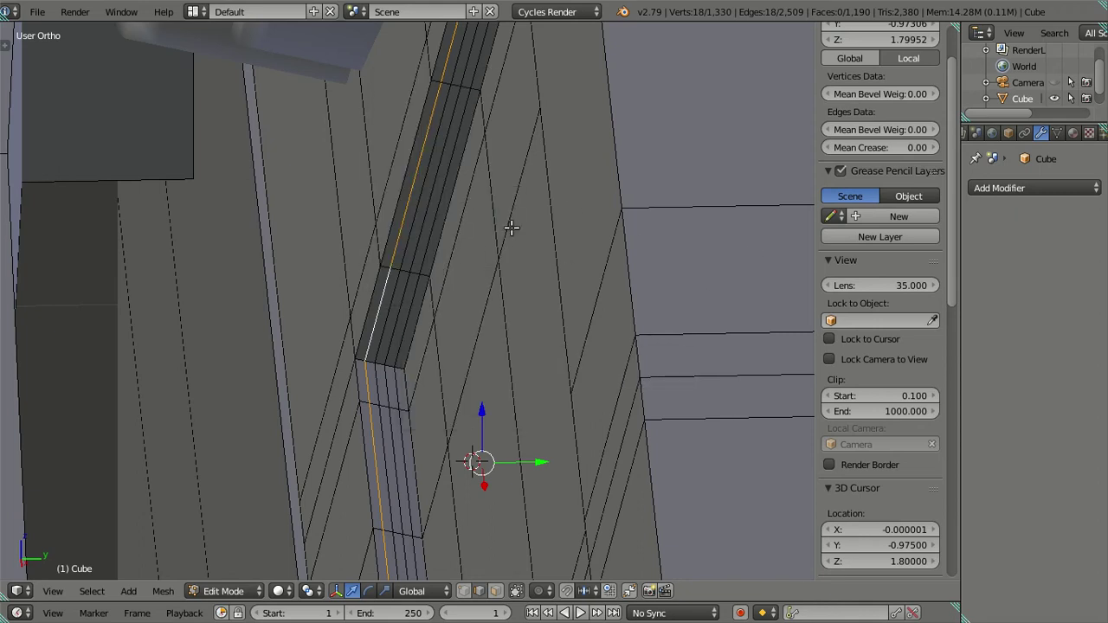
Snap the 3D cursor to the selected loop, undo the loop cuts, and frame the panel faces
key(shift+s)
click(552, 260)
key(ctrl+z)
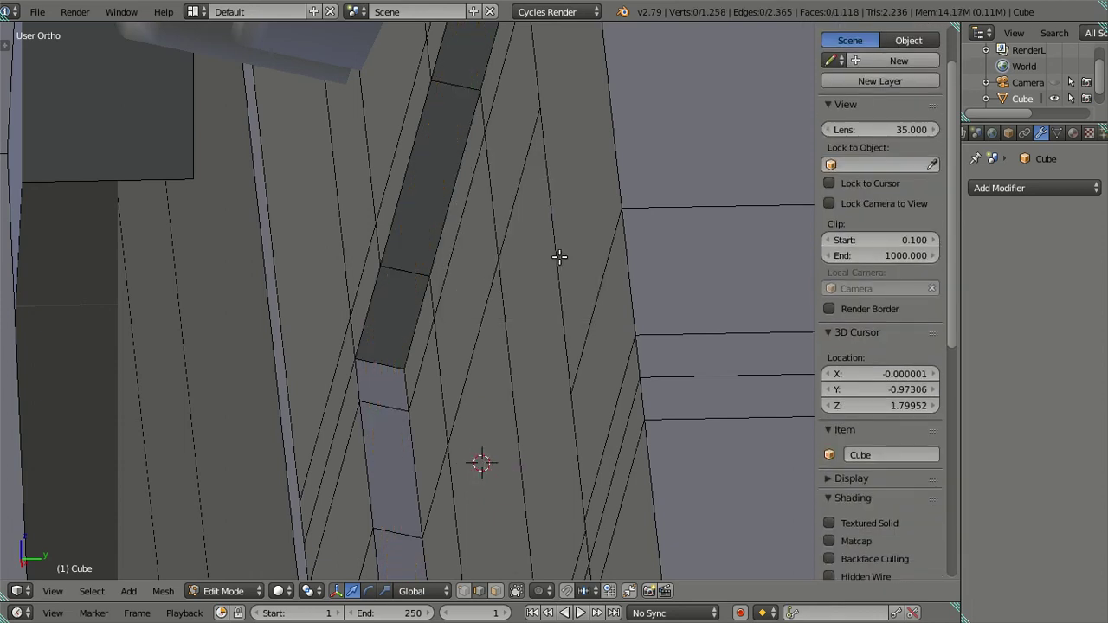
key(ctrl+z)
key(KP_Decimal)
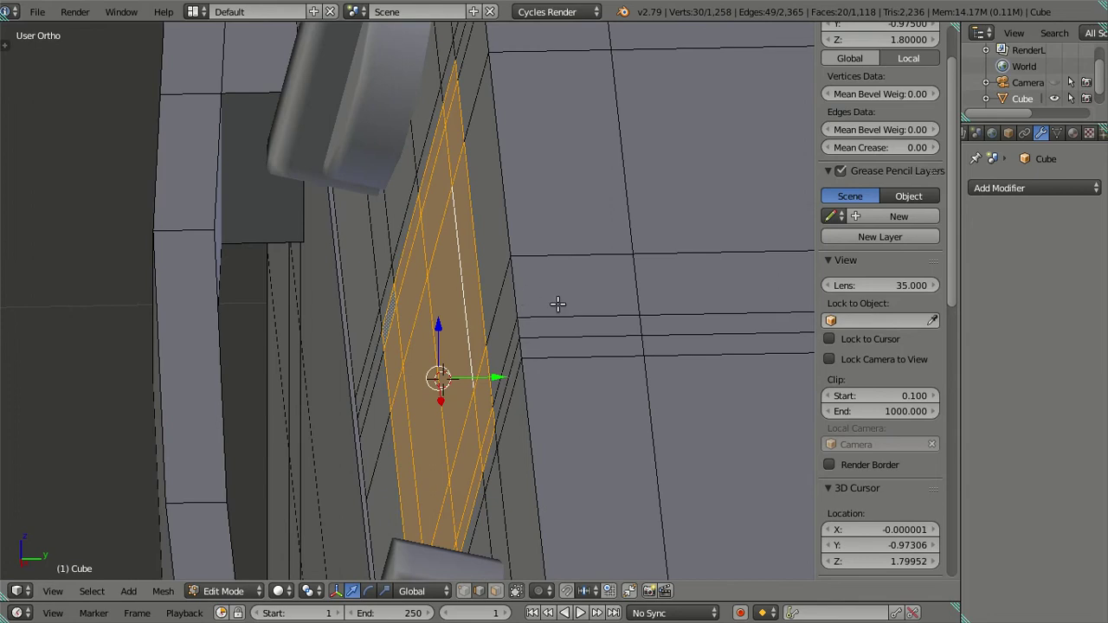
Extrude the panel faces and snap them to the 3D cursor with offset
key(e)
key(Escape)
key(shift+s)
click(617, 267)
key(a)
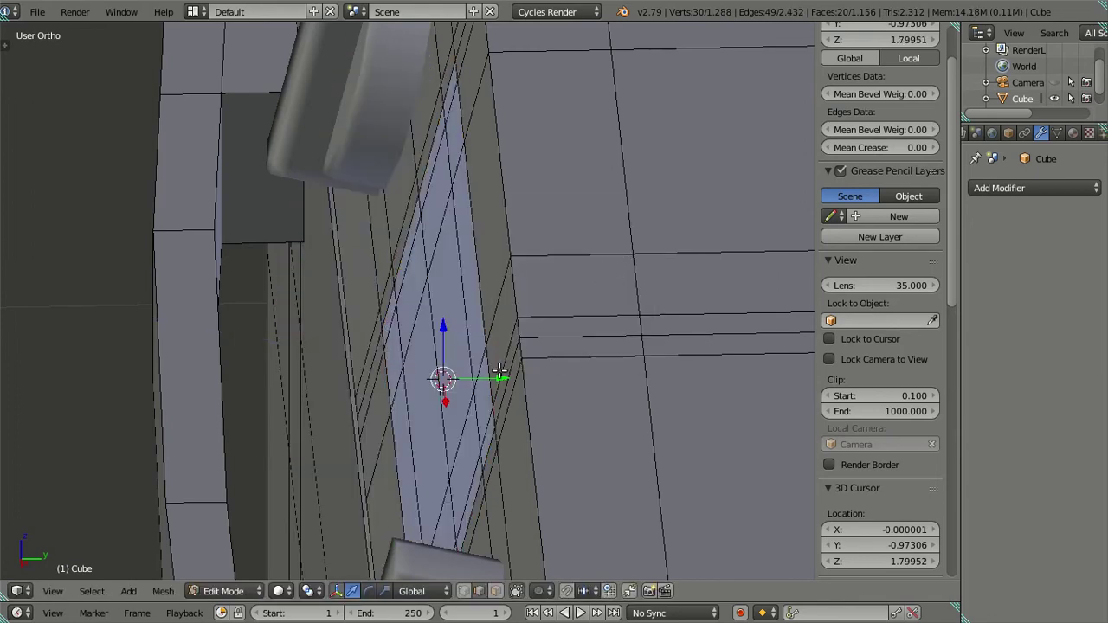
Check the recessed panel in wireframe, select its face, and return to Object Mode
scroll(879, 346, down, 5)
key(z)
scroll(479, 320, up, 5)
key(z)
scroll(471, 367, up, 3)
middle_drag(485, 372, 629, 364)
right_click(482, 354)
scroll(465, 364, down, 4)
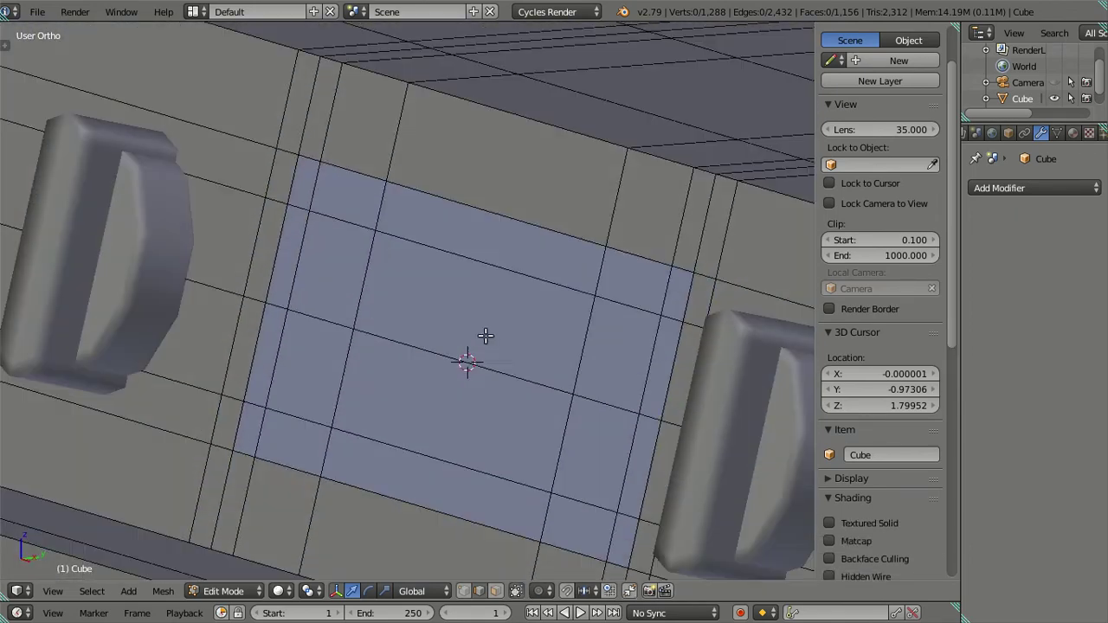
scroll(441, 347, down, 4)
key(Tab)
scroll(446, 355, up, 2)
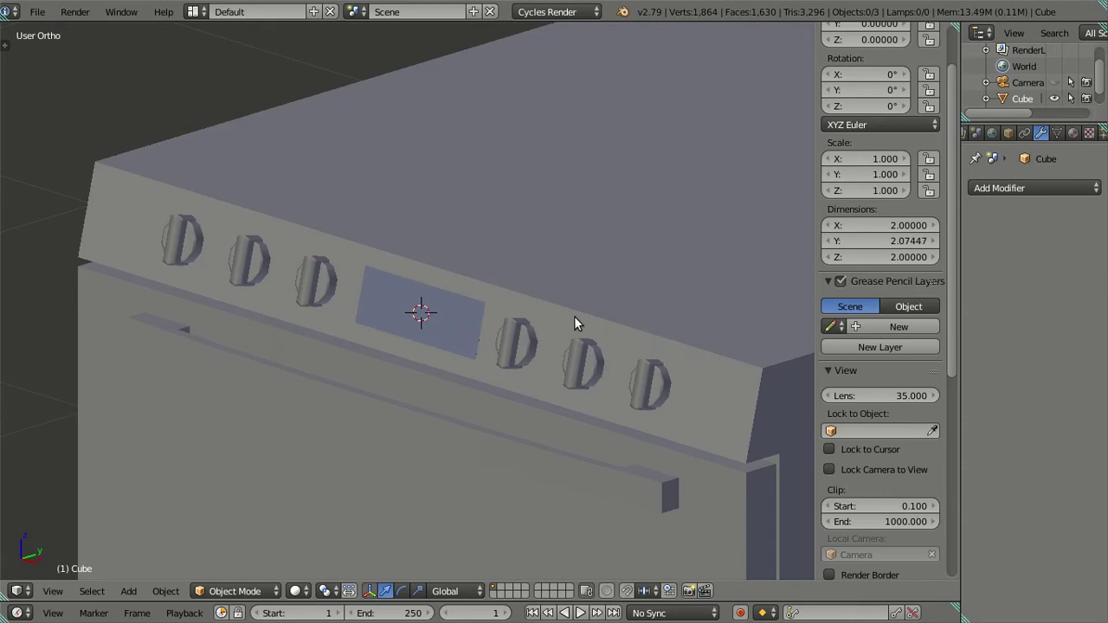
Re-add a Bevel modifier and a level-2 Subdivision Surface modifier to the stove body
click(1004, 188)
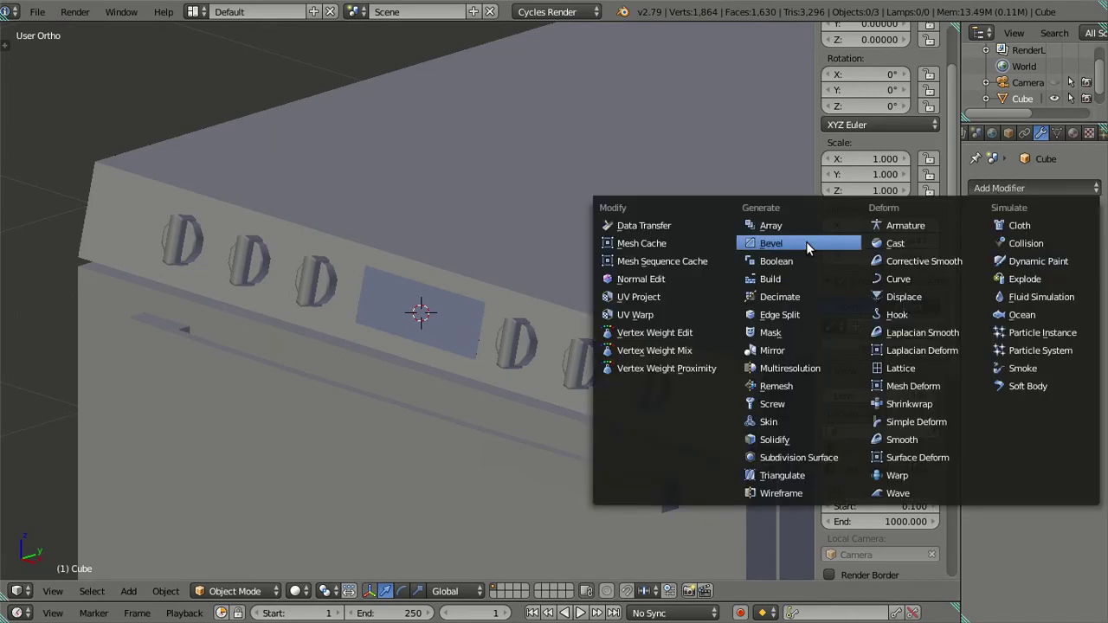
click(807, 243)
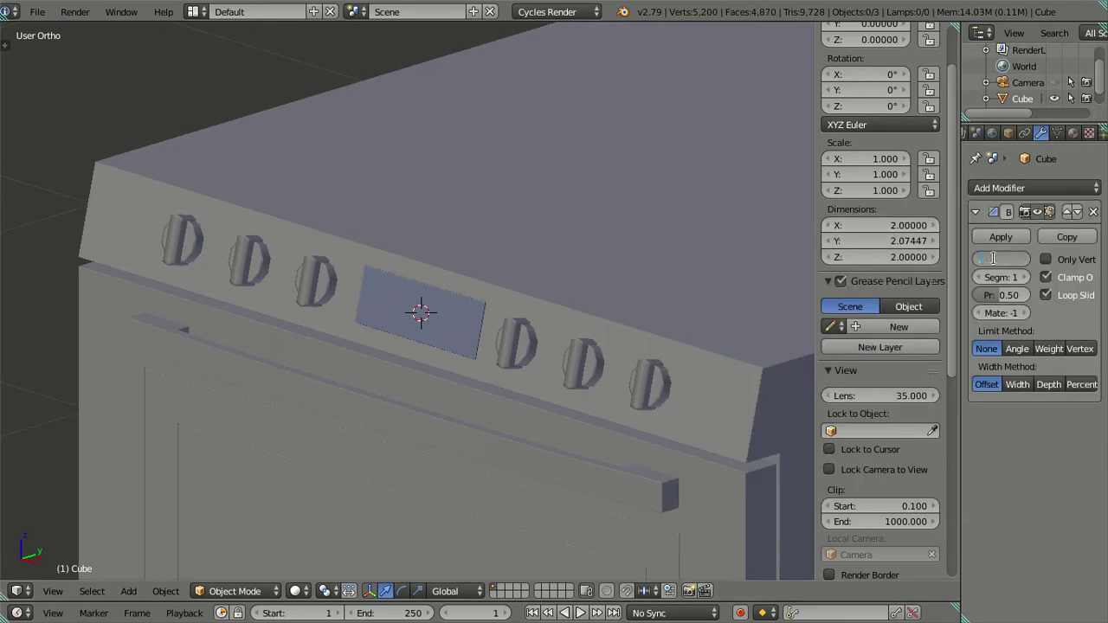
click(1000, 187)
click(819, 457)
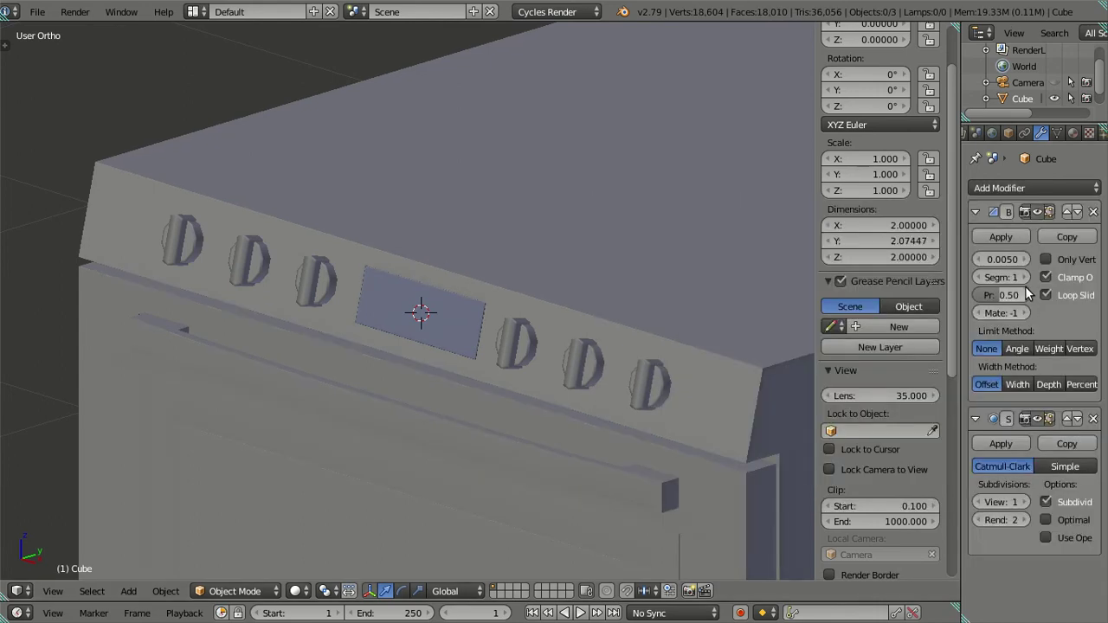
click(994, 498)
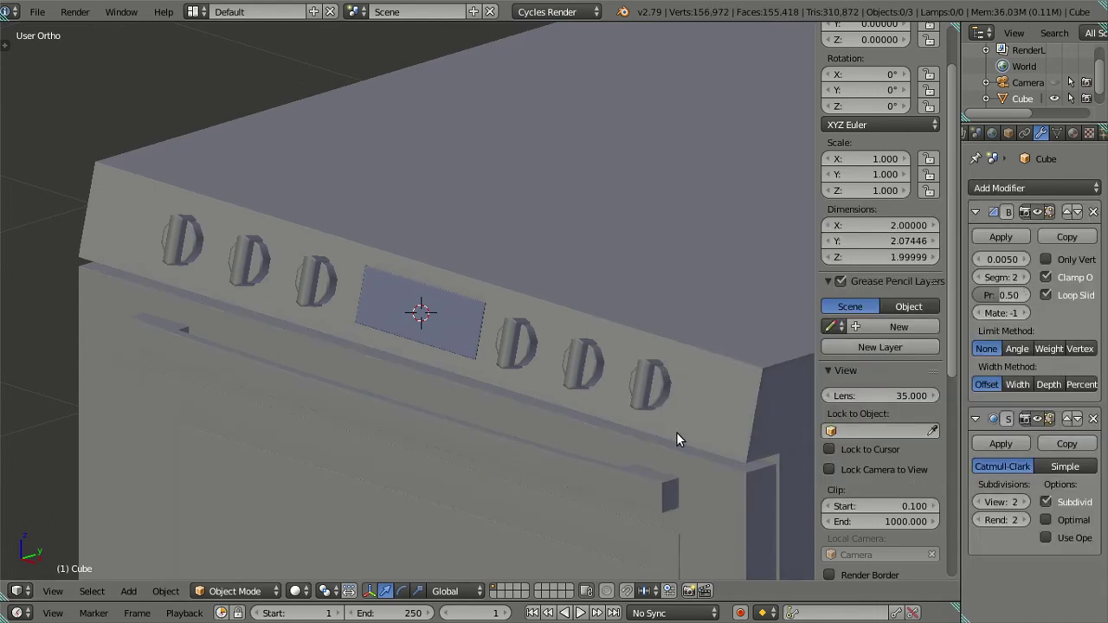
Orbit around the control panel and check the stove body in wireframe
middle_drag(462, 419, 486, 452)
scroll(496, 415, up, 2)
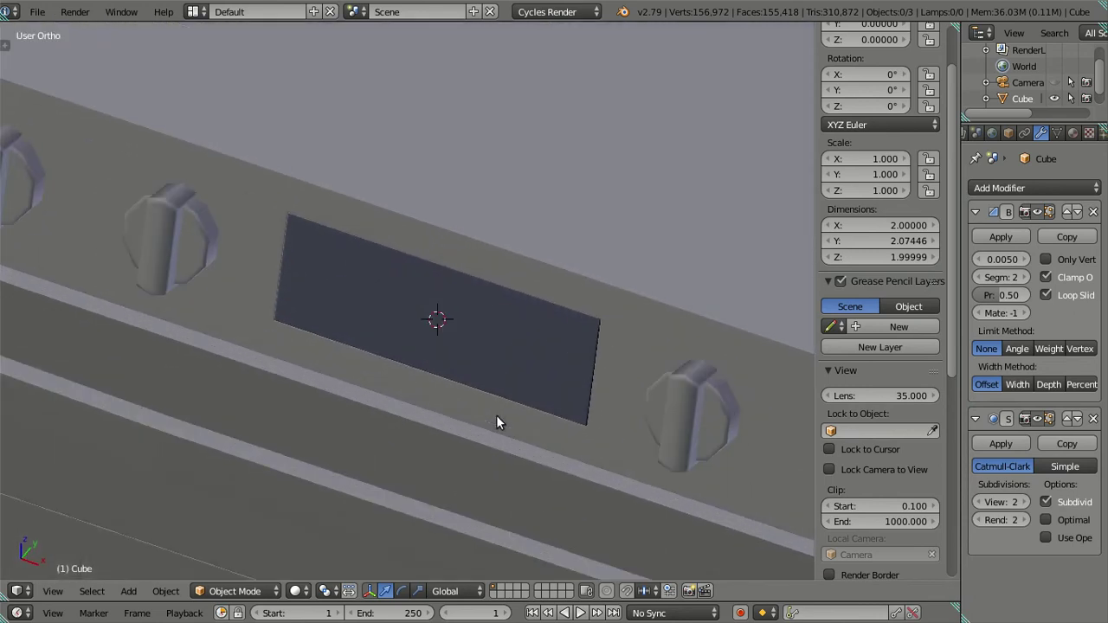
scroll(504, 415, up, 5)
scroll(504, 416, down, 4)
scroll(617, 483, down, 3)
mouse_move(617, 483)
middle_down()
mouse_move(549, 403)
mouse_move(497, 411)
mouse_move(482, 400)
middle_up()
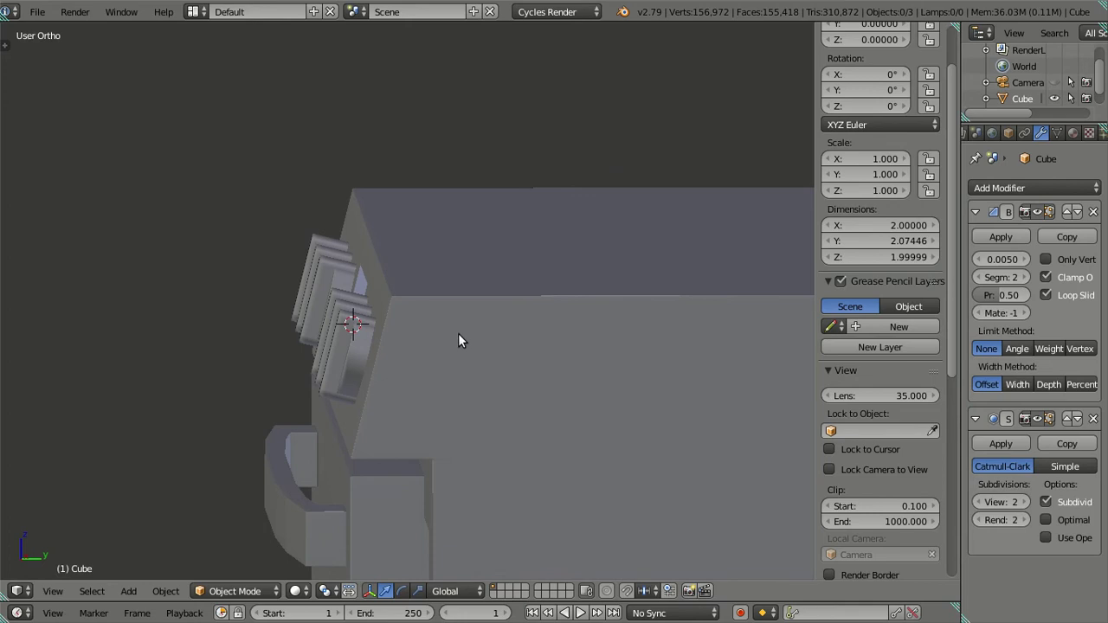
right_click(391, 336)
key(z)
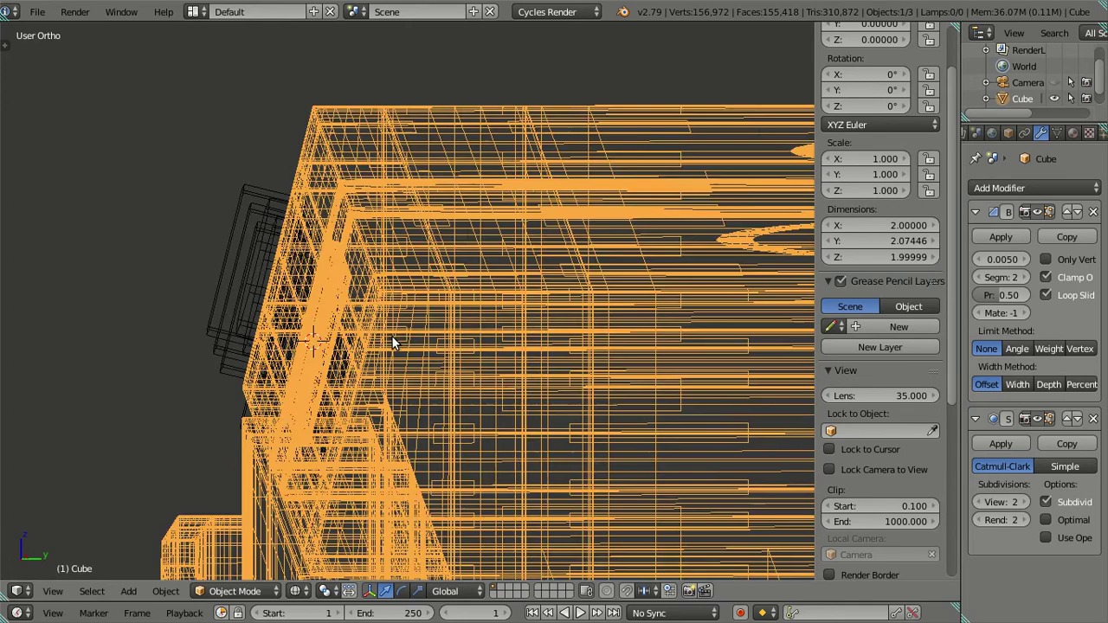
scroll(391, 342, up, 2)
key(z)
key(a)
Zoom and orbit around the recessed panel, knobs and stove corner to inspect them
scroll(413, 368, up, 3)
scroll(428, 376, up, 3)
scroll(447, 386, up, 2)
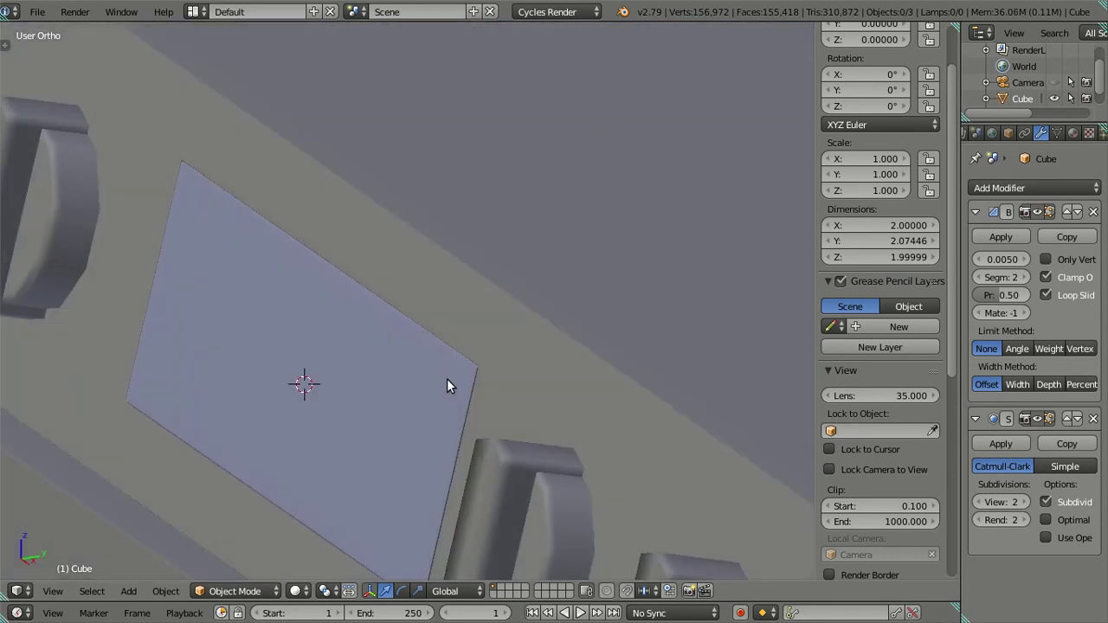
scroll(448, 398, down, 3)
scroll(468, 424, up, 1)
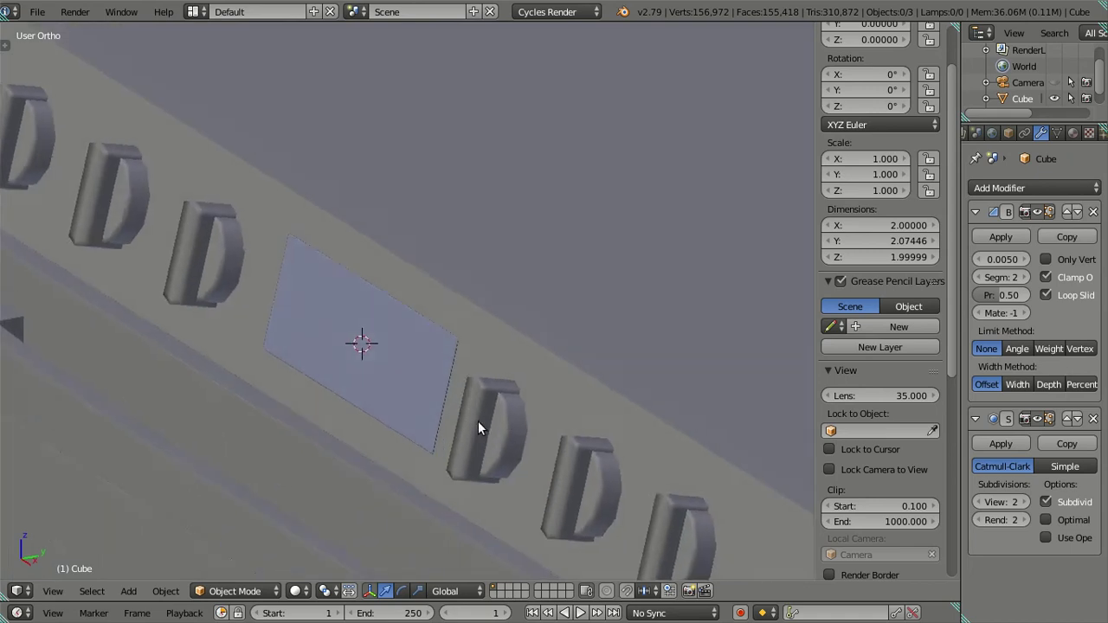
scroll(478, 421, up, 1)
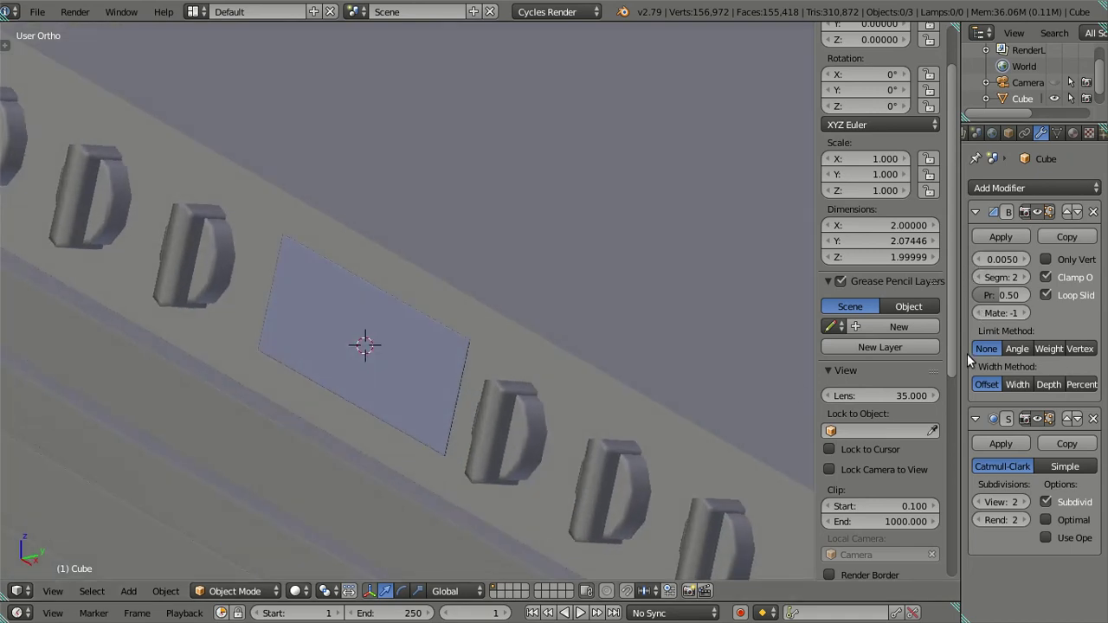
scroll(379, 324, down, 3)
mouse_move(379, 324)
middle_down()
mouse_move(443, 389)
mouse_move(616, 299)
middle_up()
scroll(484, 360, up, 3)
scroll(485, 360, down, 2)
scroll(617, 299, up, 4)
mouse_move(696, 300)
middle_down()
mouse_move(666, 267)
mouse_move(555, 289)
mouse_move(574, 268)
mouse_move(564, 292)
mouse_move(496, 330)
middle_up()
mouse_move(433, 398)
middle_down()
mouse_move(380, 414)
mouse_move(413, 401)
mouse_move(397, 426)
mouse_move(437, 415)
middle_up()
mouse_move(670, 431)
middle_down()
mouse_move(626, 420)
mouse_move(614, 404)
mouse_move(584, 431)
mouse_move(349, 438)
mouse_move(633, 389)
mouse_move(601, 414)
mouse_move(472, 415)
mouse_move(438, 404)
mouse_move(447, 420)
mouse_move(507, 377)
mouse_move(587, 372)
mouse_move(528, 339)
mouse_move(529, 354)
mouse_move(572, 370)
mouse_move(507, 398)
mouse_move(367, 313)
middle_up()
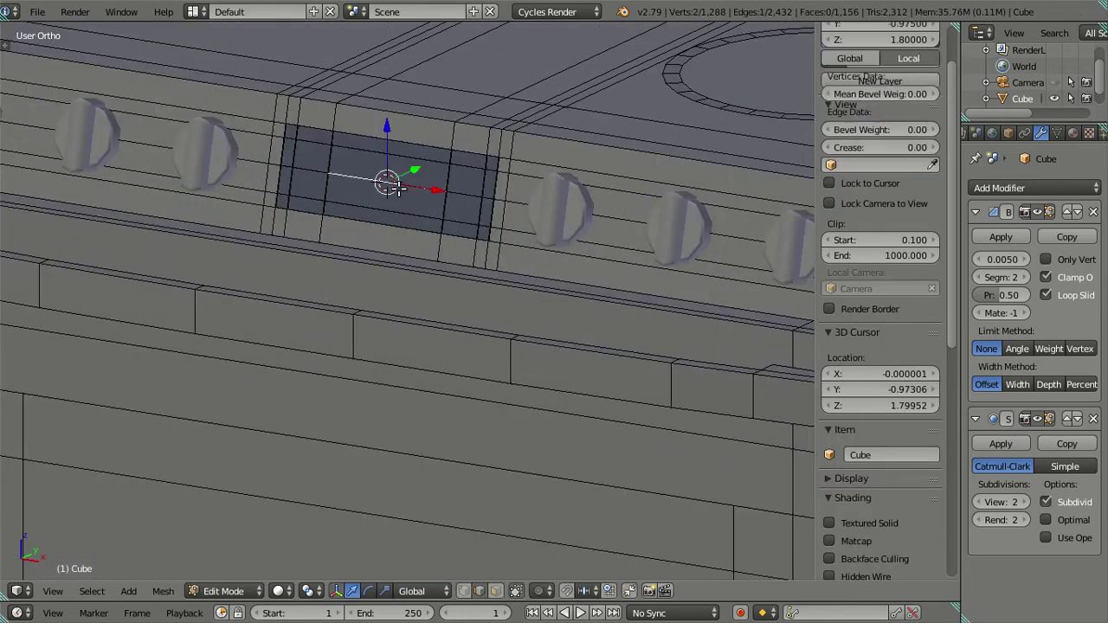
Flip the normals of the recessed control-panel face
click(391, 188)
key(ctrl+f)
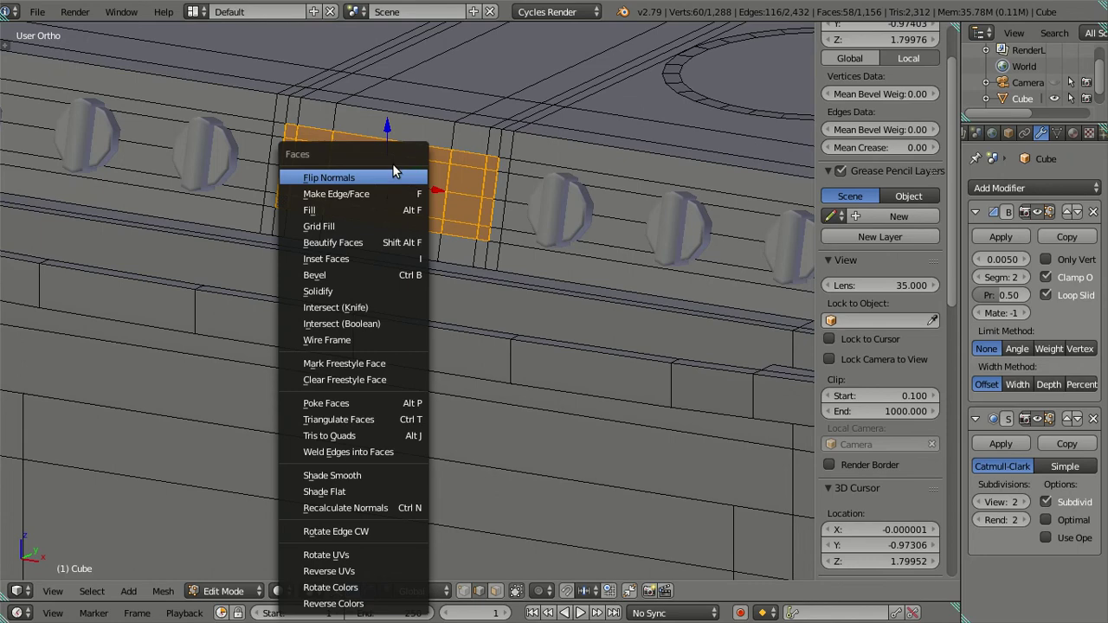
click(381, 177)
key(a)
scroll(431, 219, down, 5)
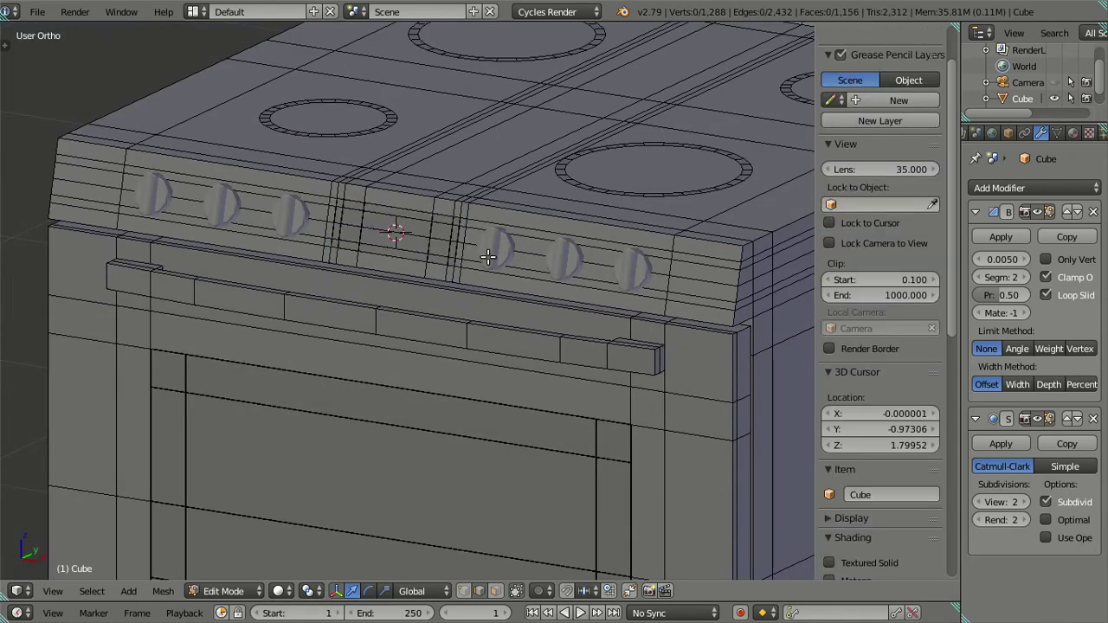
scroll(485, 277, down, 3)
mouse_move(502, 286)
middle_down()
mouse_move(539, 331)
mouse_move(542, 307)
mouse_move(447, 336)
middle_up()
In object mode, raise the knobs object Cube.001's Subsurf viewport level to 2
key(Tab)
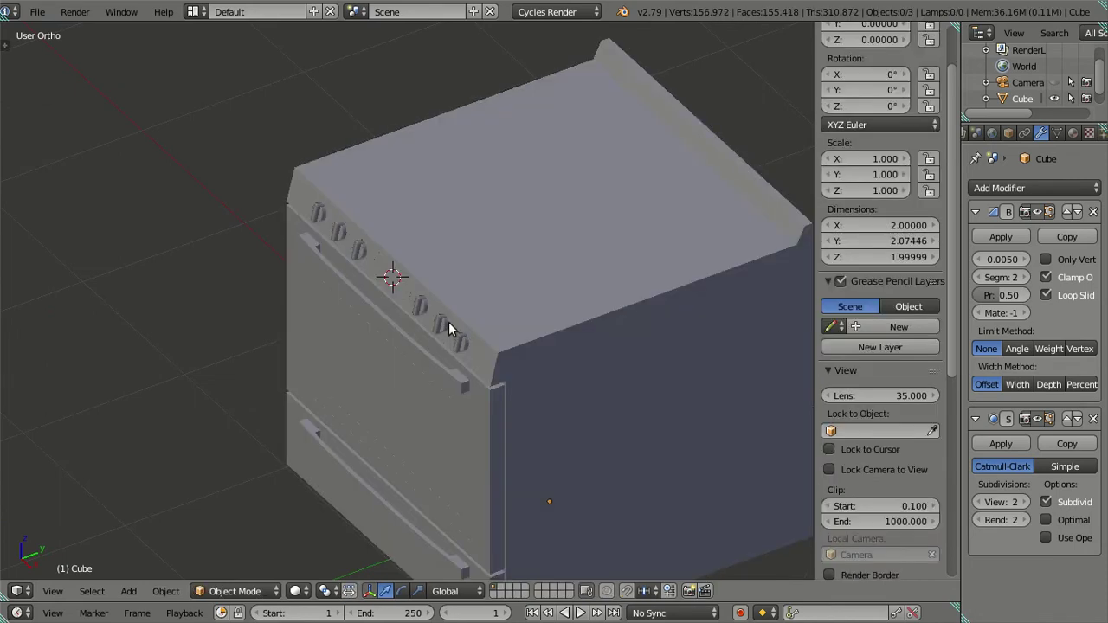
scroll(458, 384, up, 5)
scroll(457, 383, up, 3)
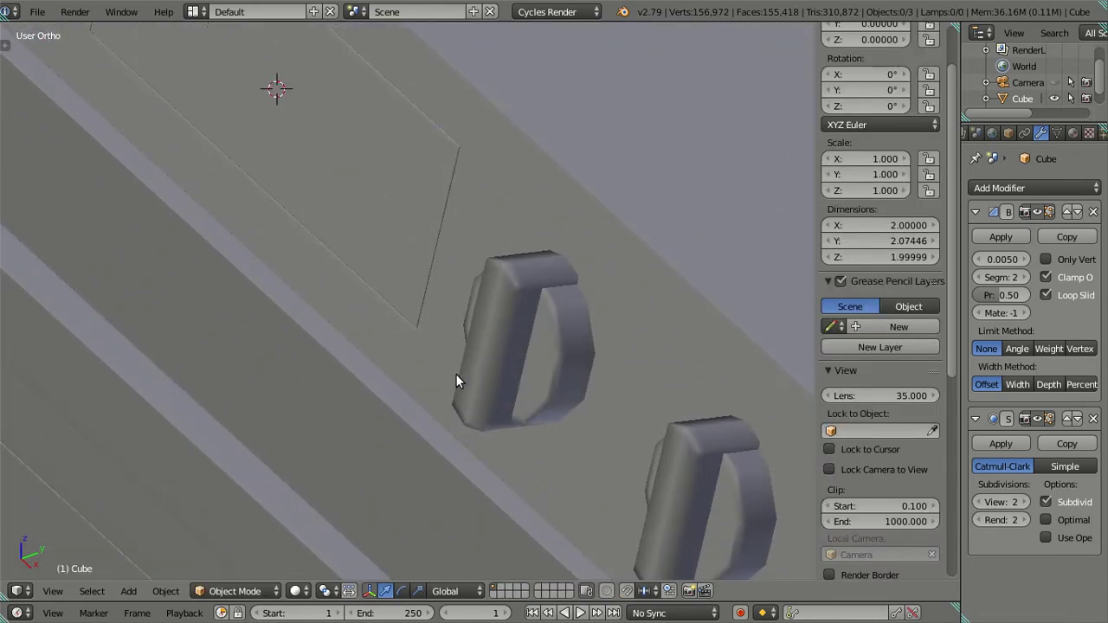
scroll(456, 378, down, 3)
scroll(459, 379, down, 3)
scroll(450, 346, down, 1)
key(z)
scroll(440, 318, up, 4)
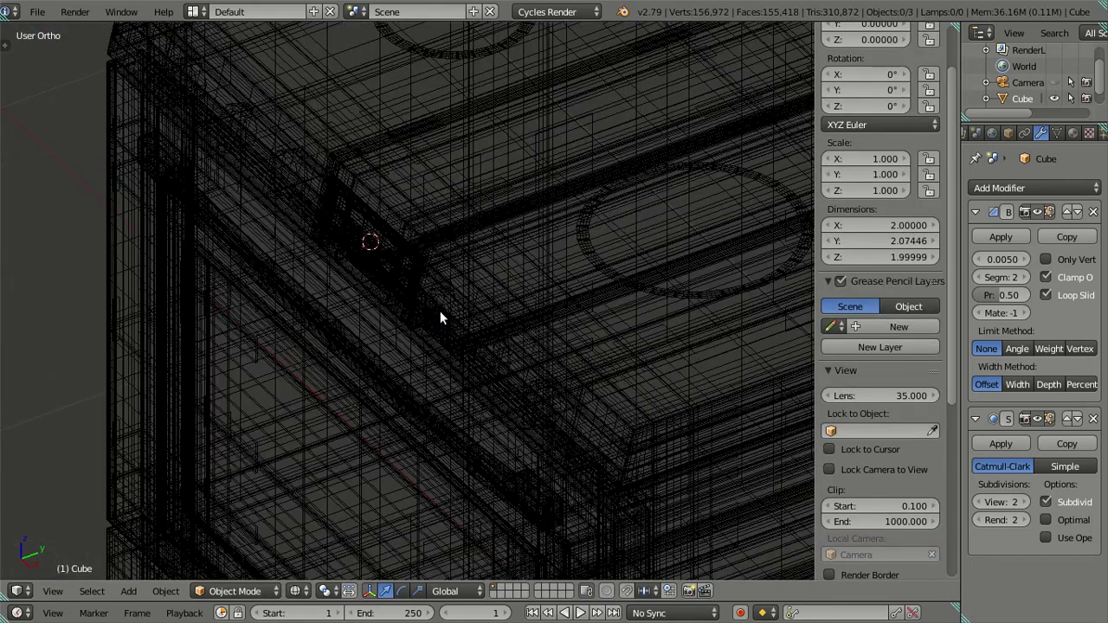
scroll(439, 317, up, 3)
scroll(545, 277, up, 2)
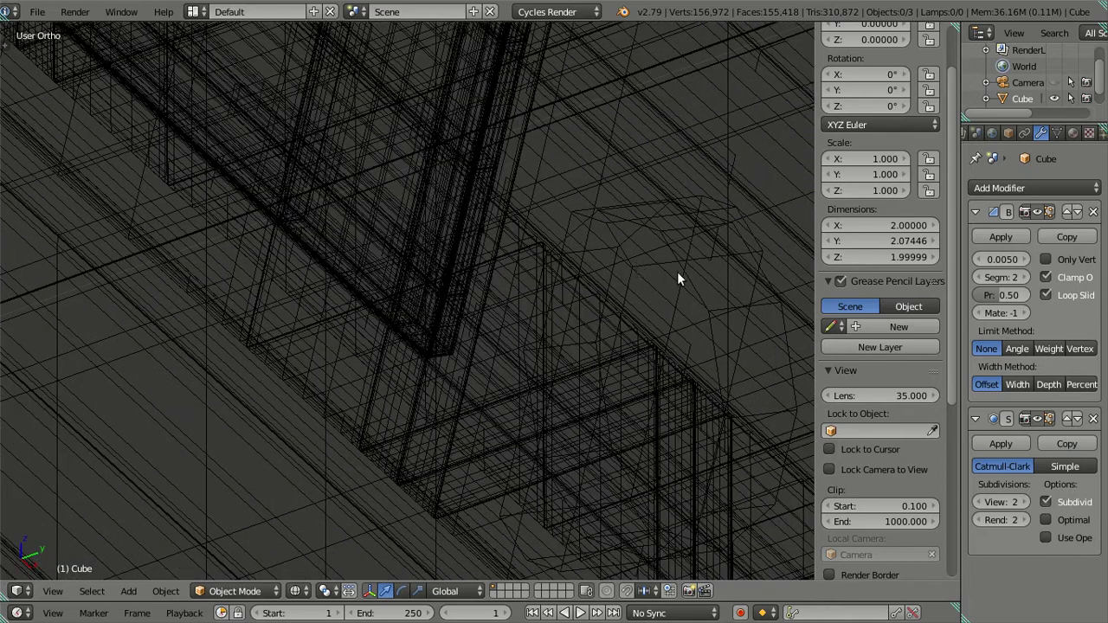
right_click(643, 264)
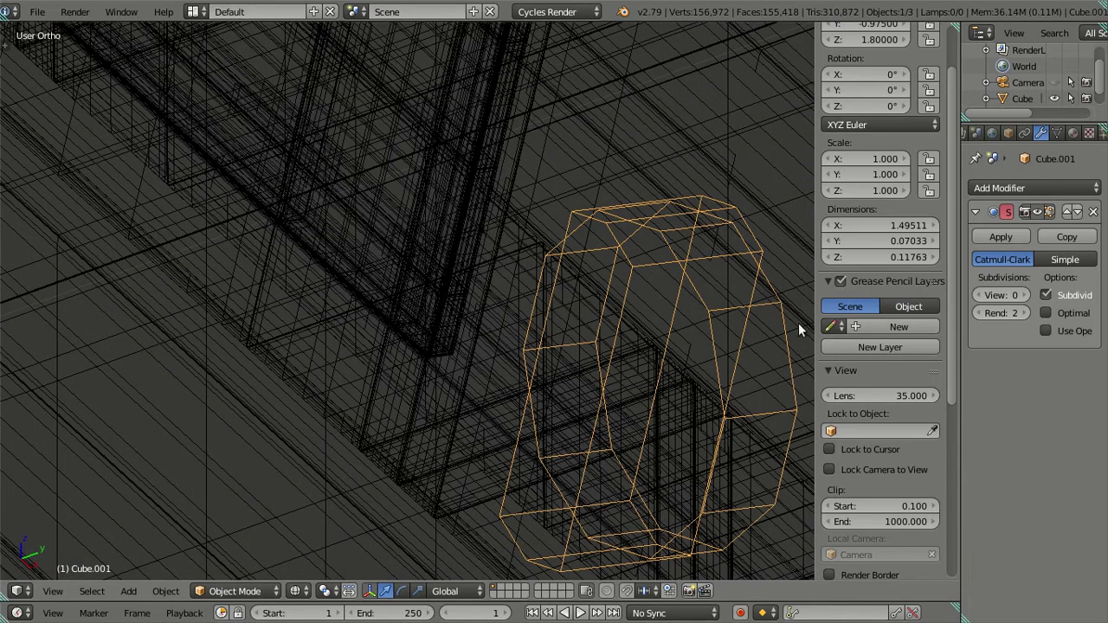
click(1026, 295)
click(1026, 296)
key(a)
scroll(483, 324, down, 5)
middle_drag(483, 324, 512, 313)
scroll(460, 308, up, 2)
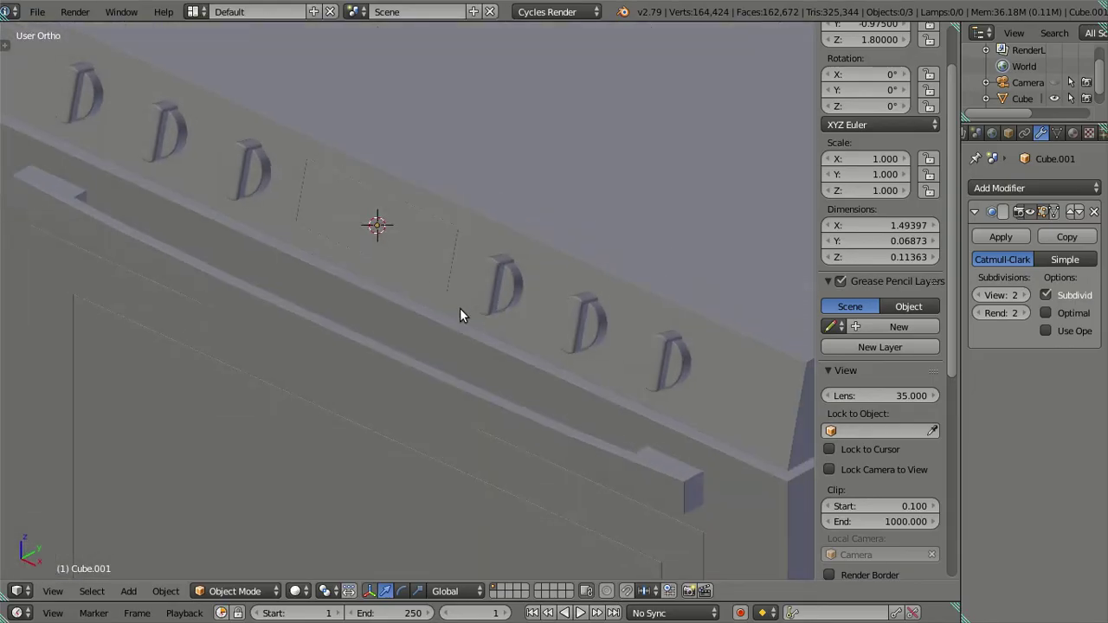
Apply Shade Smooth to the stove body Cube
key(z)
right_click(309, 341)
key(KP_Decimal)
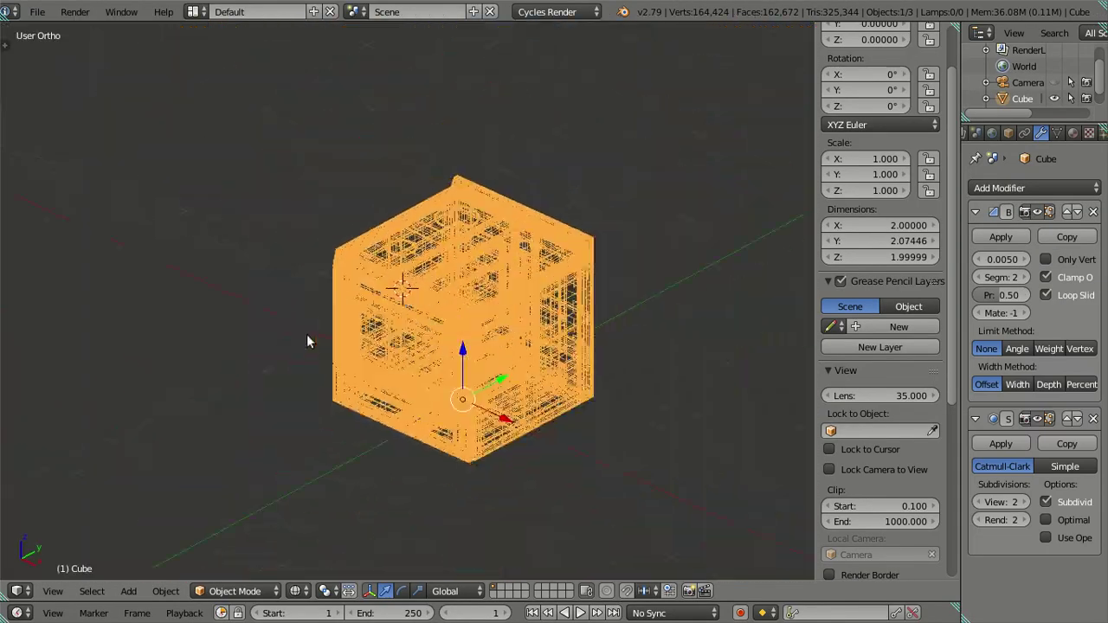
key(t)
click(45, 268)
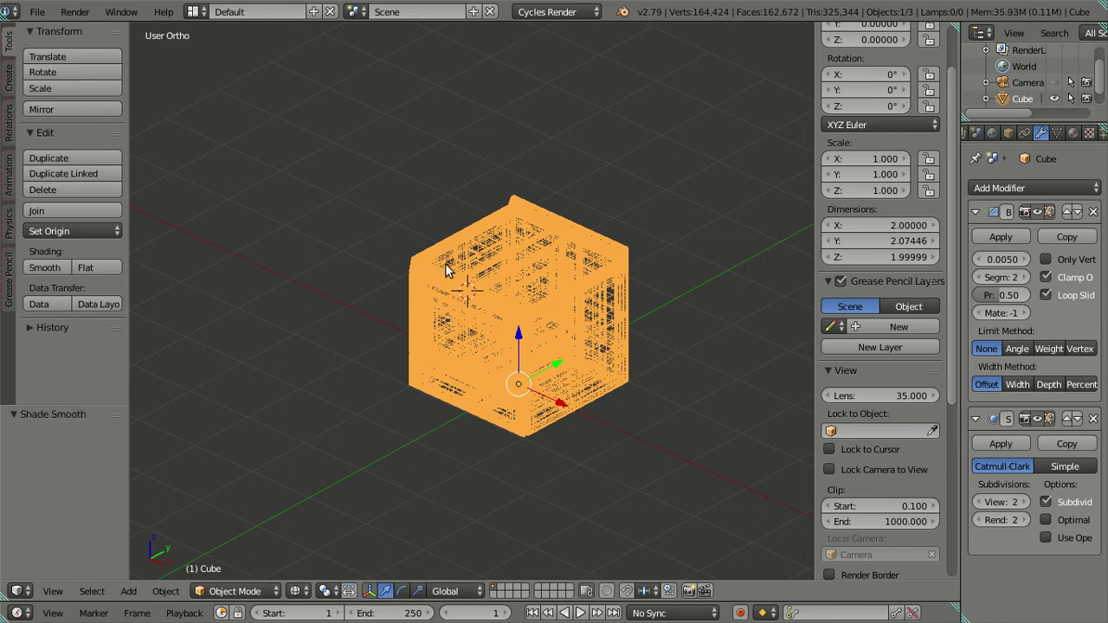
key(a)
key(z)
key(t)
scroll(454, 268, up, 3)
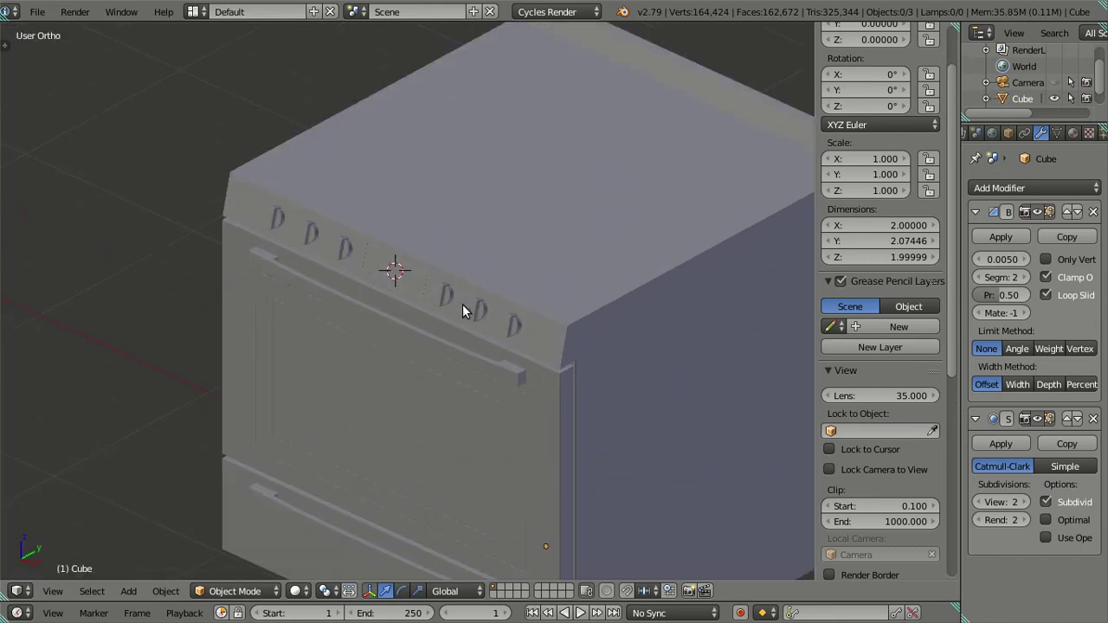
scroll(462, 304, up, 3)
scroll(472, 295, up, 2)
middle_drag(473, 295, 437, 290)
scroll(429, 290, down, 2)
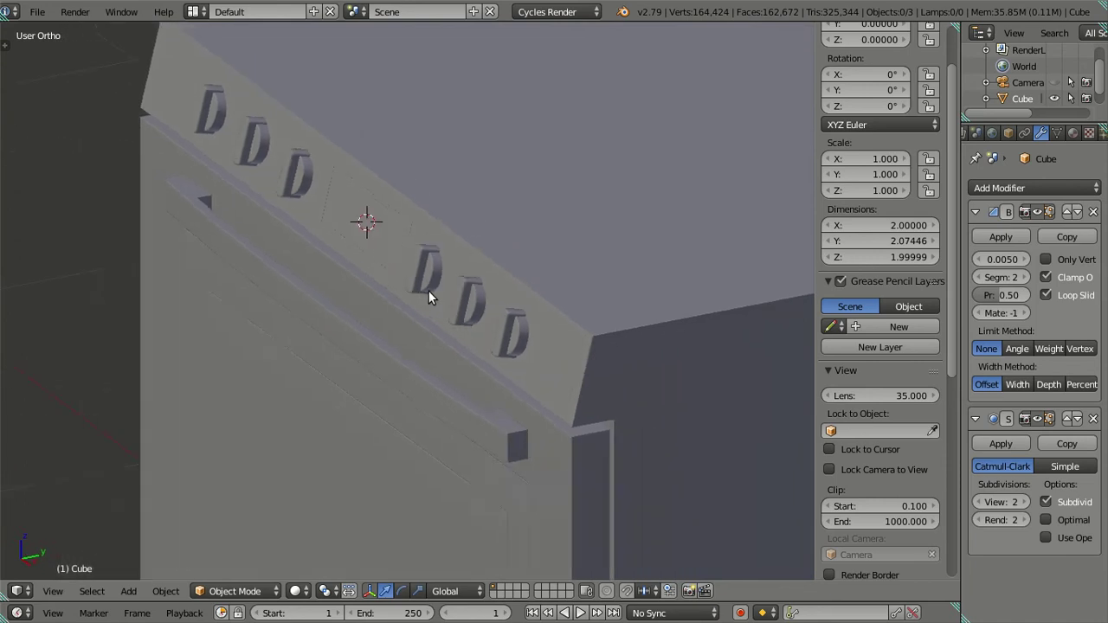
scroll(502, 281, down, 4)
scroll(458, 310, up, 2)
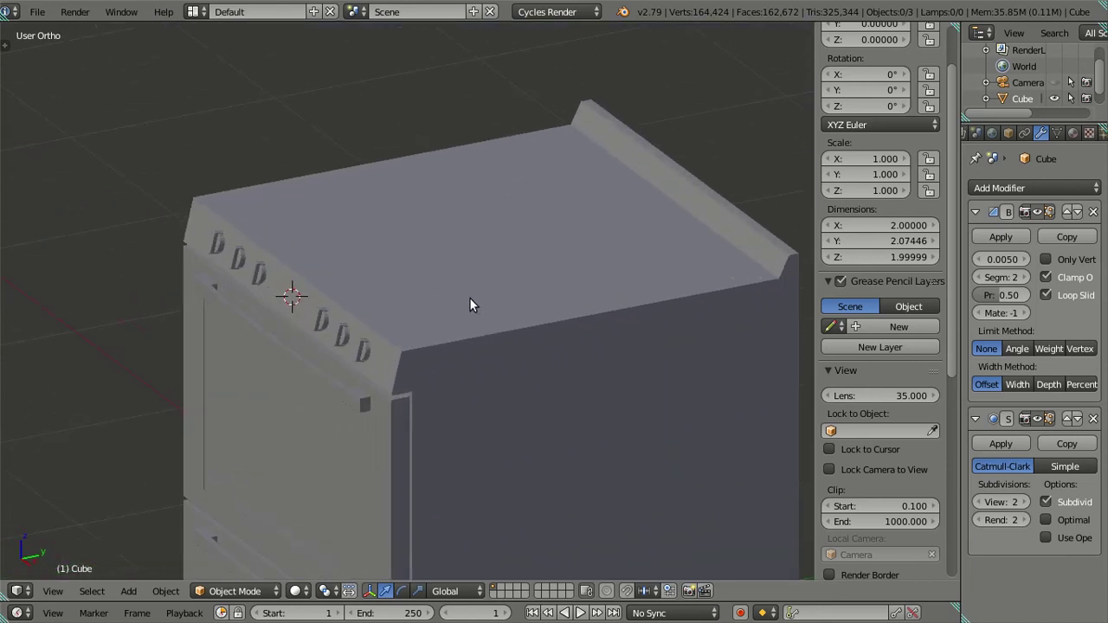
scroll(470, 297, up, 2)
scroll(533, 277, up, 2)
key(z)
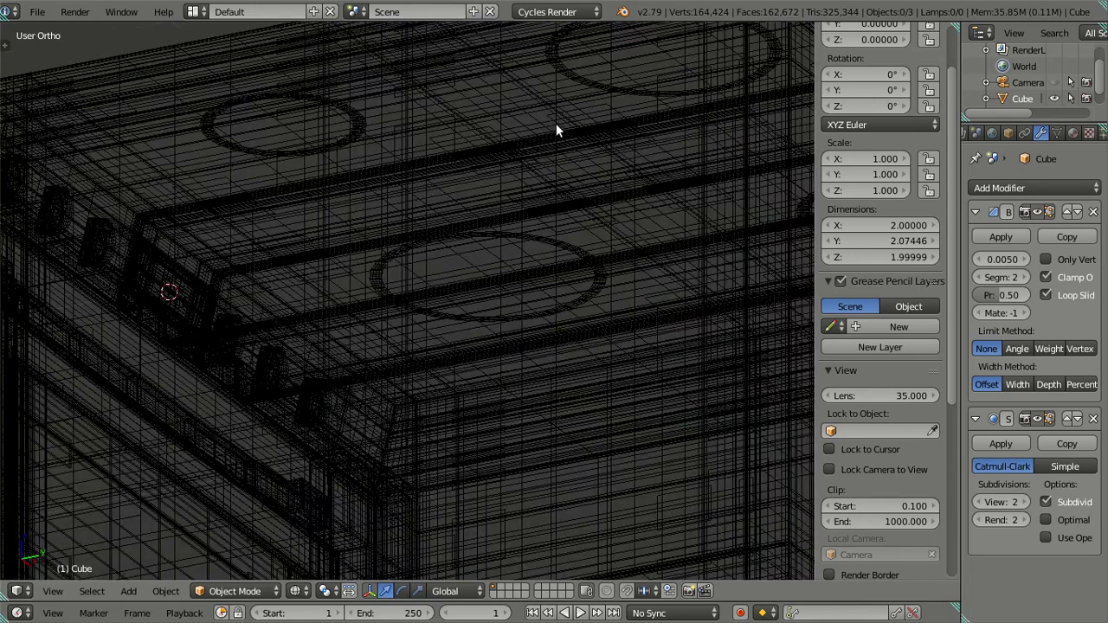
Lower the stove body's Subsurf view level to 0 and Bevel segments to 1
click(973, 503)
click(972, 503)
click(973, 276)
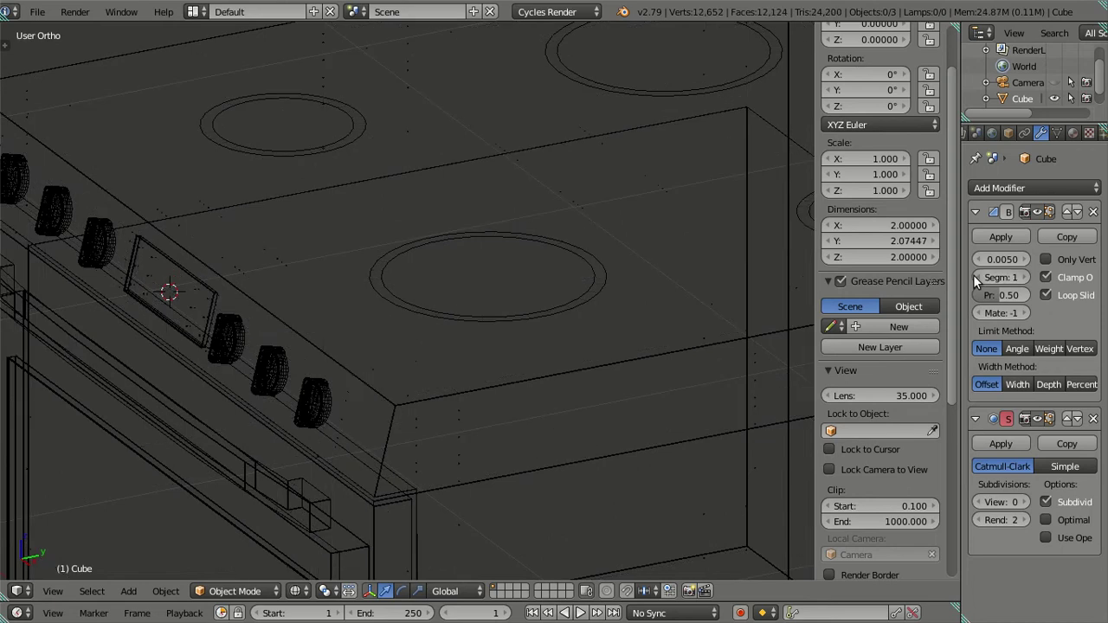
key(z)
mouse_move(460, 334)
middle_down()
mouse_move(460, 349)
mouse_move(470, 329)
mouse_move(449, 344)
middle_up()
key(Tab)
key(z)
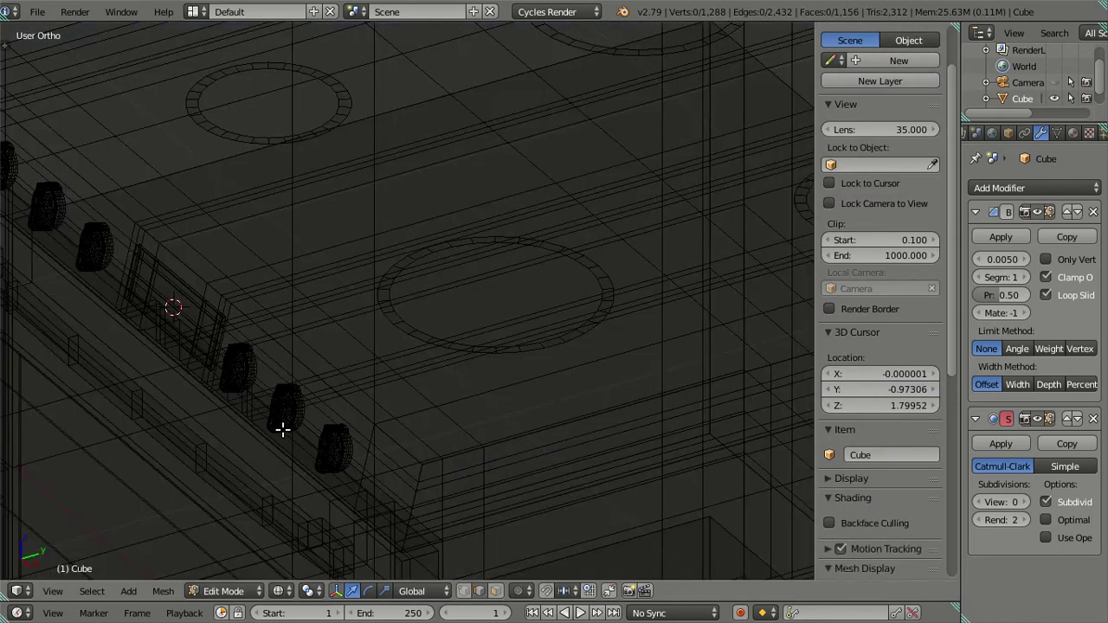
key(Tab)
click(329, 439)
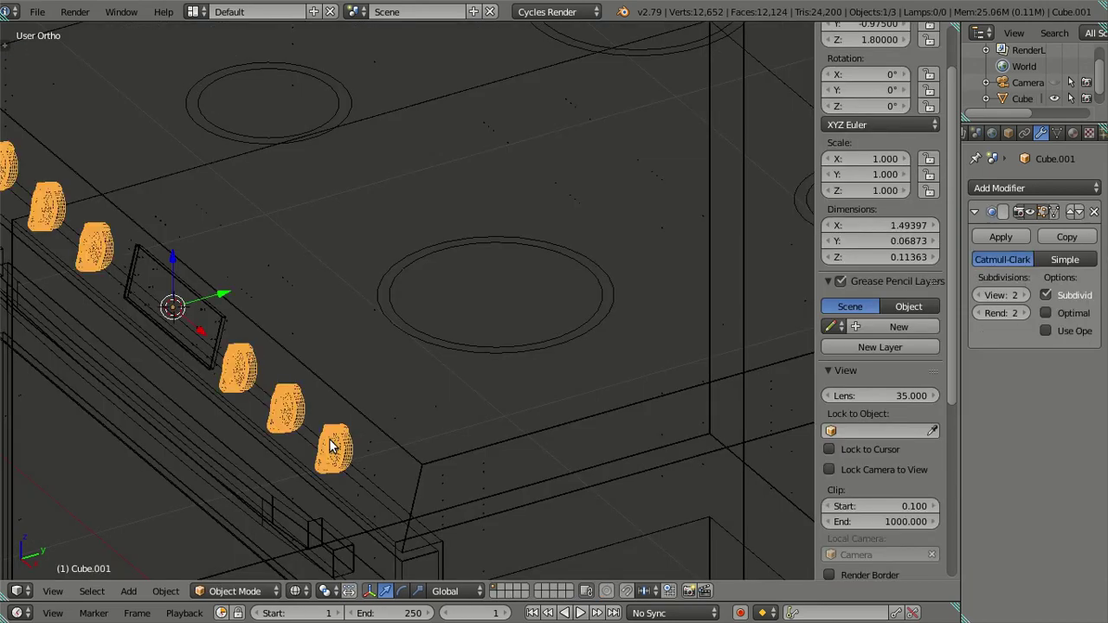
right_click(533, 336)
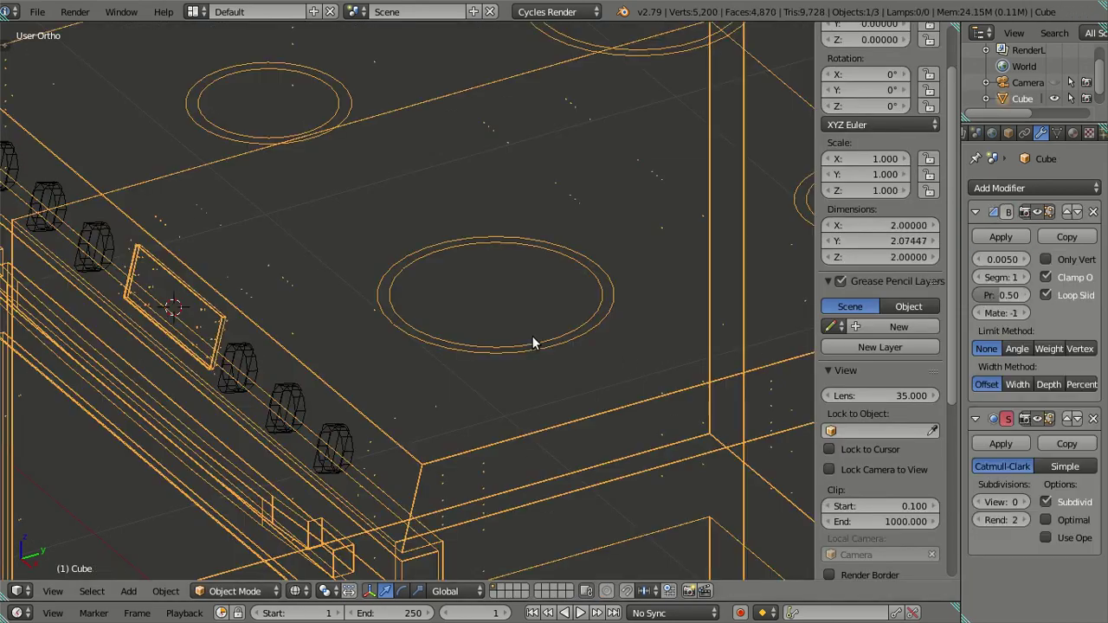
Separate the front, left, top and right burner ring loops into their own object
key(Tab)
key(z)
middle_drag(533, 336, 563, 359)
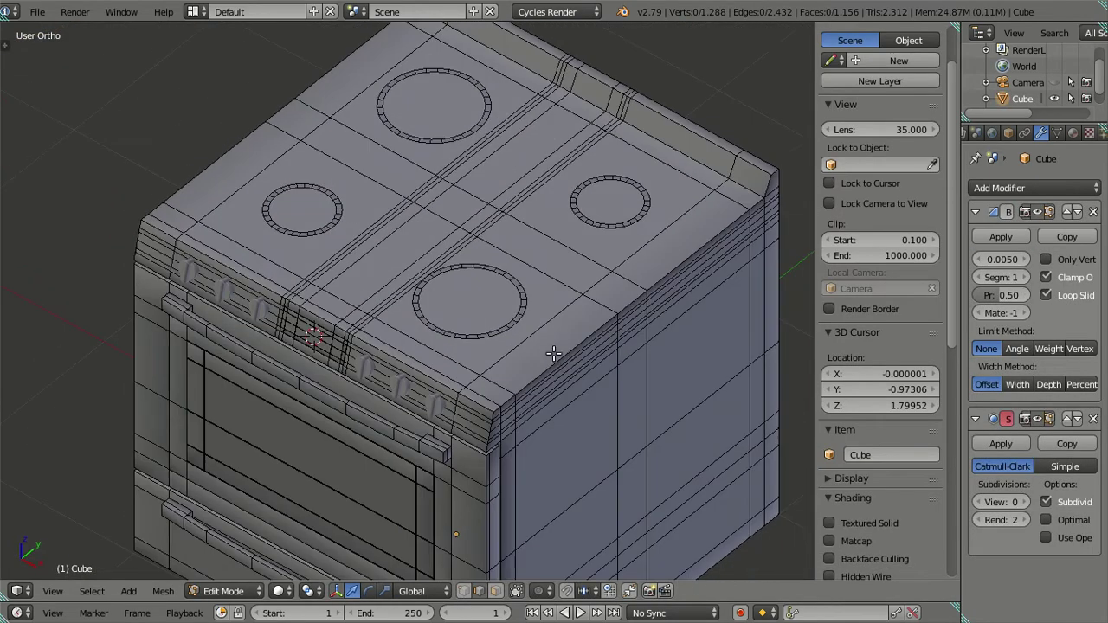
scroll(554, 342, up, 3)
scroll(442, 390, up, 2)
alt+right_click(438, 409)
scroll(438, 409, down, 4)
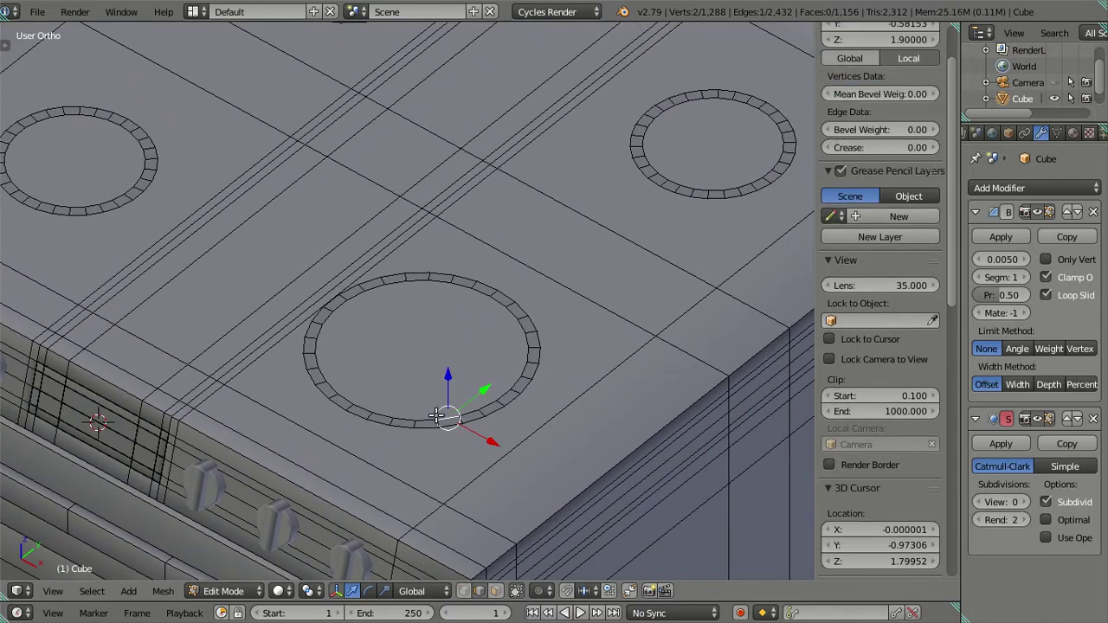
alt+shift+right_click(247, 261)
alt+shift+right_click(377, 163)
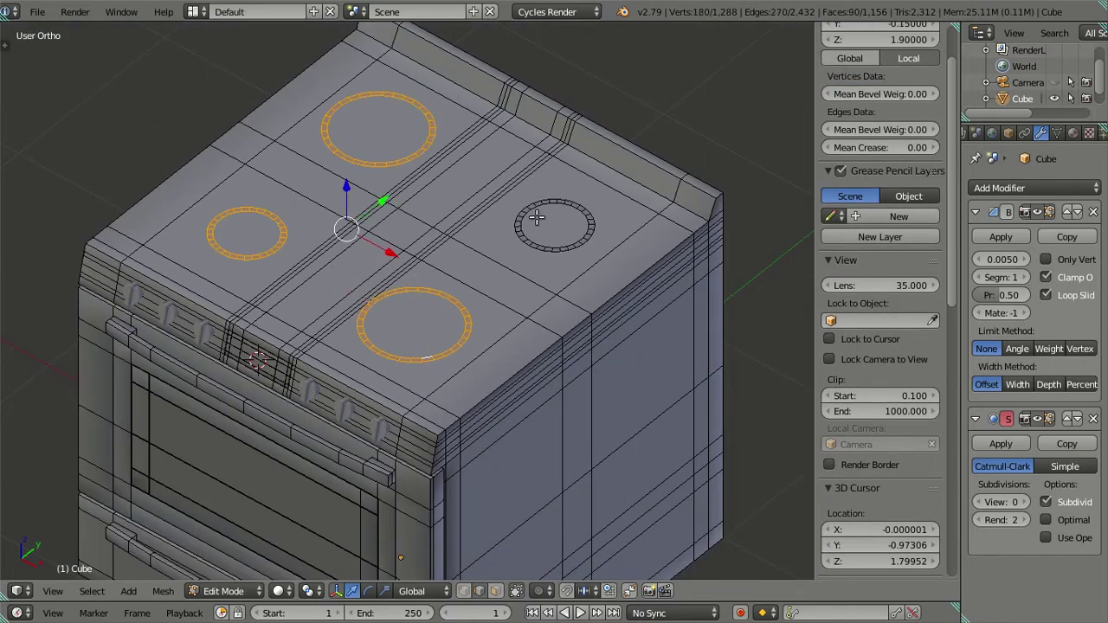
alt+shift+right_click(538, 219)
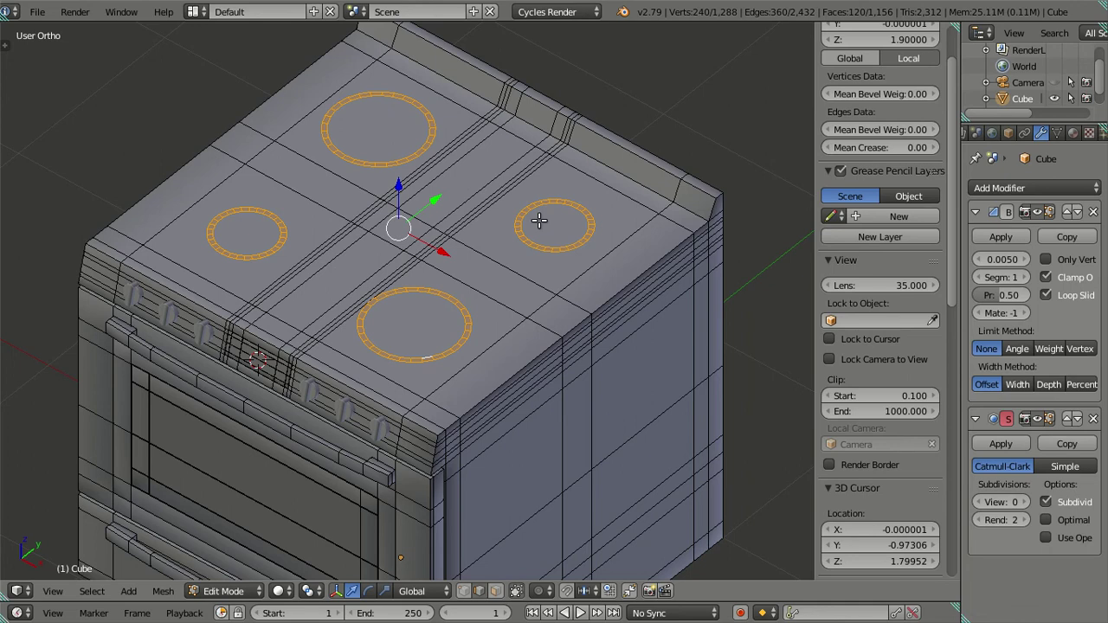
key(p)
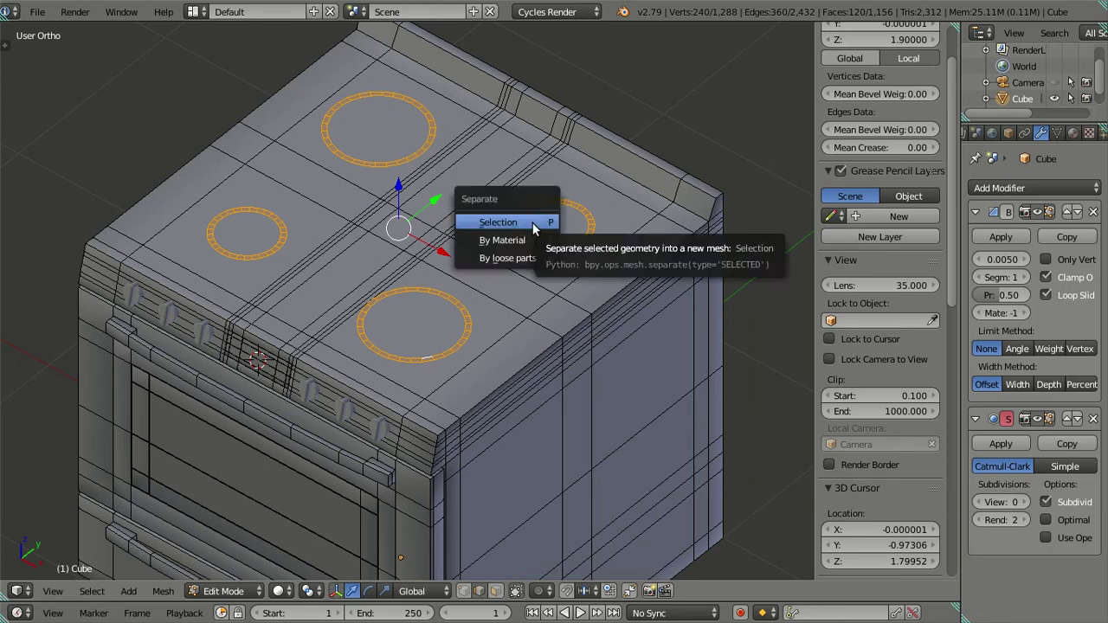
click(534, 228)
Snap the 3D cursor to two selected stove-top edges
key(Tab)
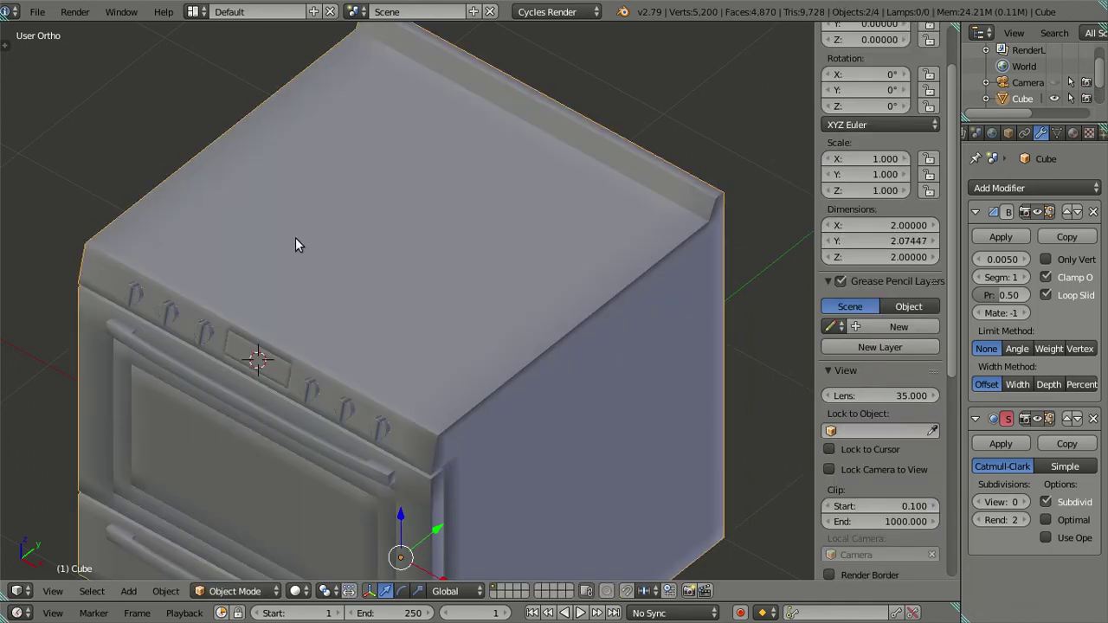
middle_drag(295, 237, 339, 266)
key(Tab)
key(a)
key(a)
right_click(368, 236)
shift+right_click(367, 207)
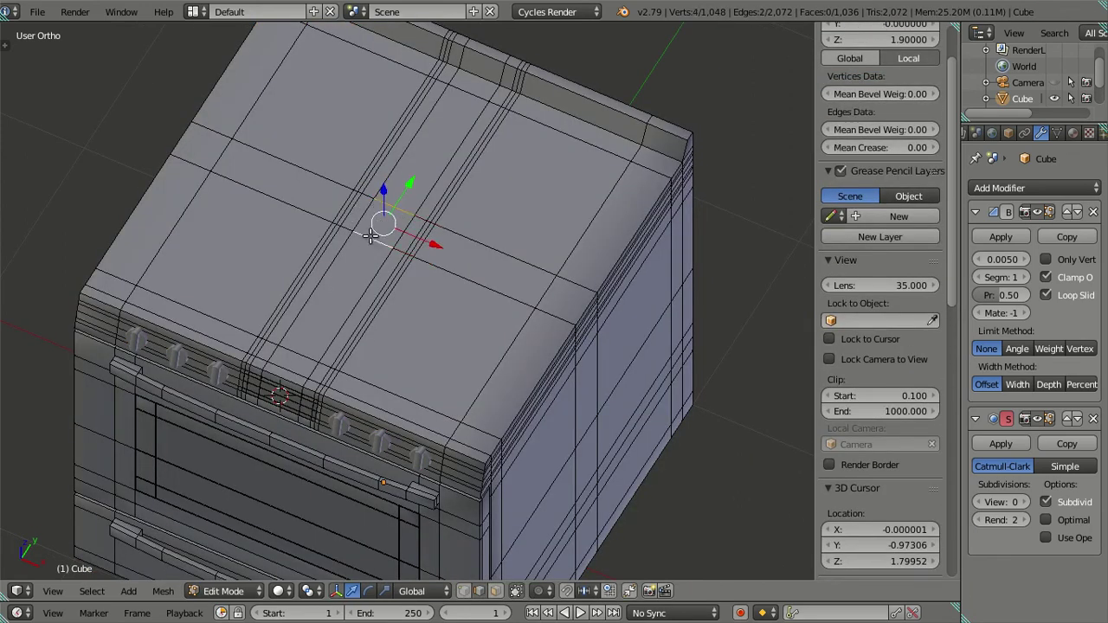
key(shift+s)
click(579, 270)
Set the burner rings object Cube.002's origin to the 3D cursor
key(Tab)
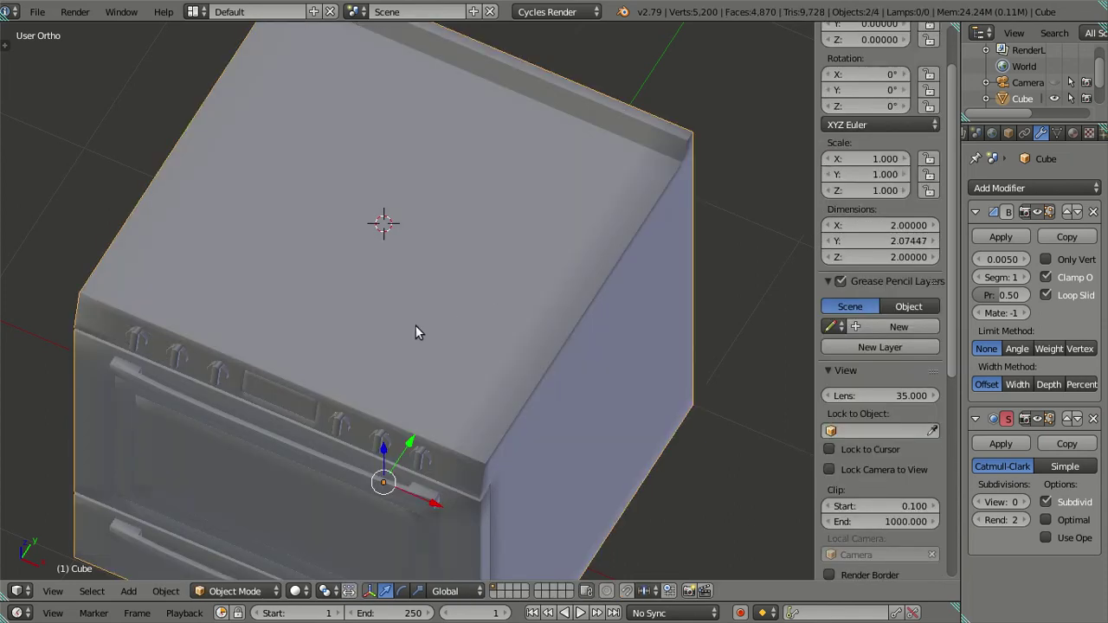
key(z)
right_click(432, 300)
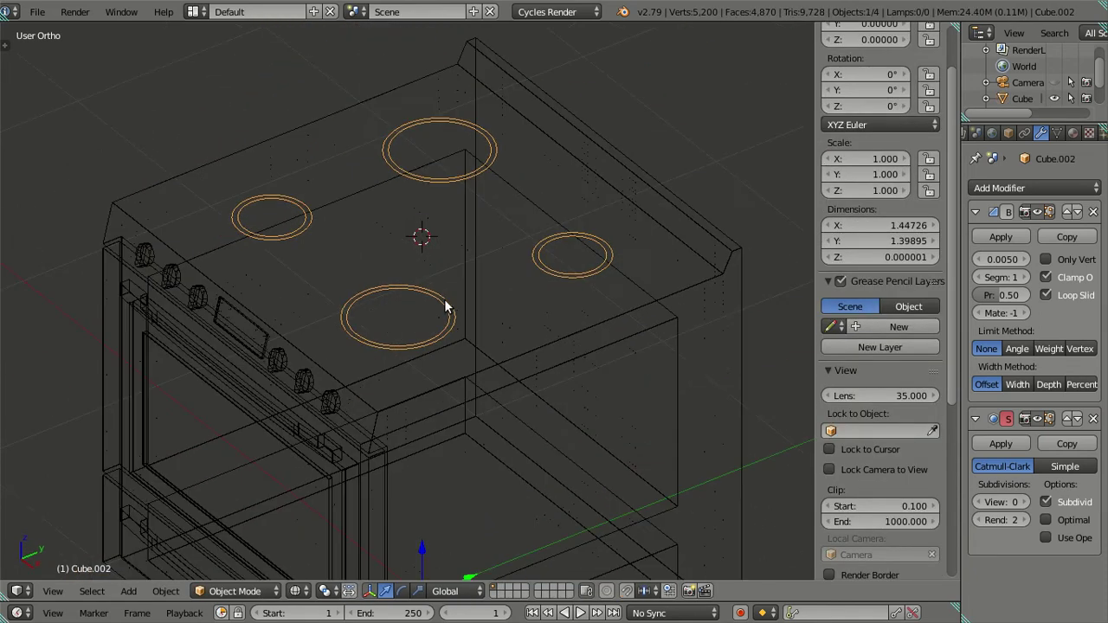
key(Tab)
key(z)
key(Tab)
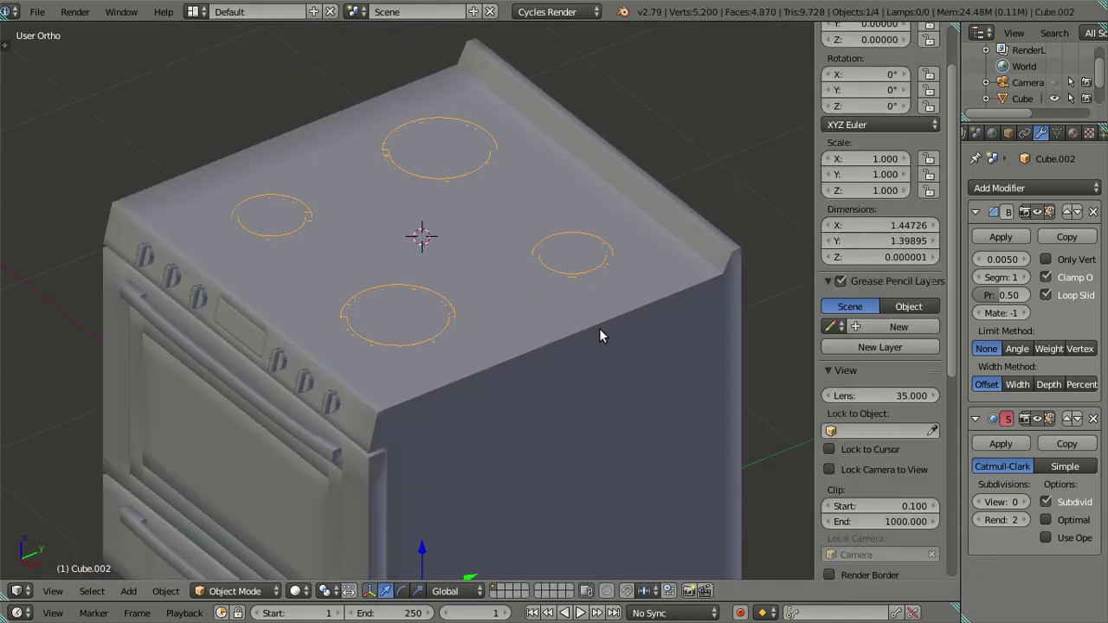
key(shift+ctrl+alt+c)
click(605, 328)
Hide the stove body Cube and select the burner rings object
mouse_move(484, 310)
middle_down()
mouse_move(494, 320)
mouse_move(469, 285)
middle_up()
scroll(444, 340, up, 3)
mouse_move(444, 334)
middle_down()
mouse_move(429, 313)
mouse_move(419, 318)
middle_up()
scroll(418, 318, up, 2)
scroll(505, 366, up, 2)
middle_drag(505, 366, 460, 339)
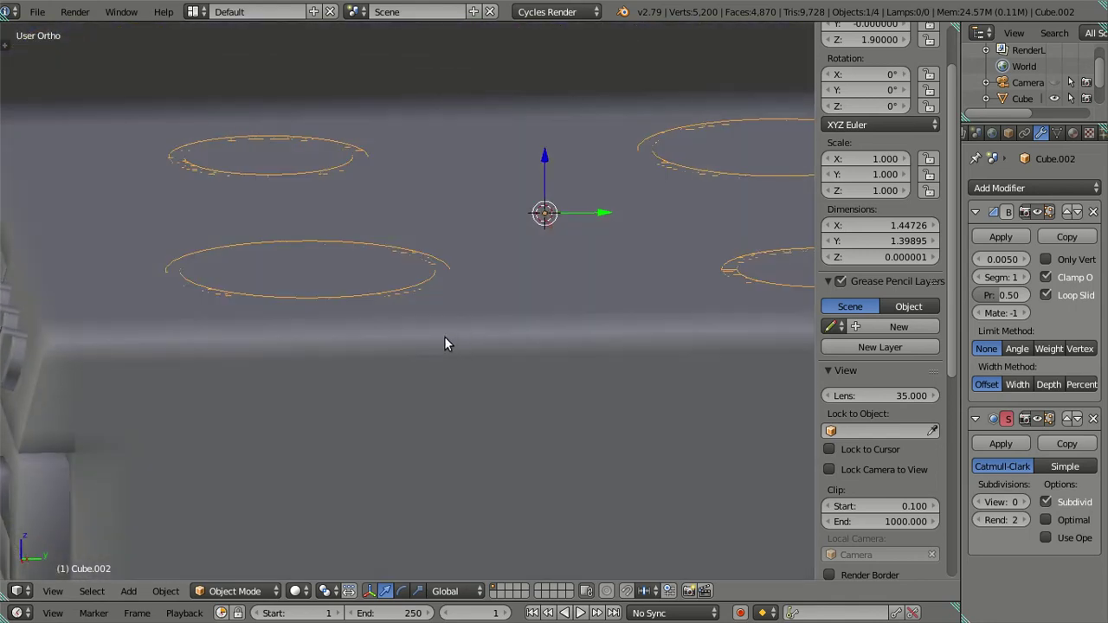
right_click(353, 293)
mouse_move(415, 338)
middle_down()
mouse_move(441, 347)
mouse_move(403, 356)
middle_up()
scroll(401, 351, down, 3)
key(h)
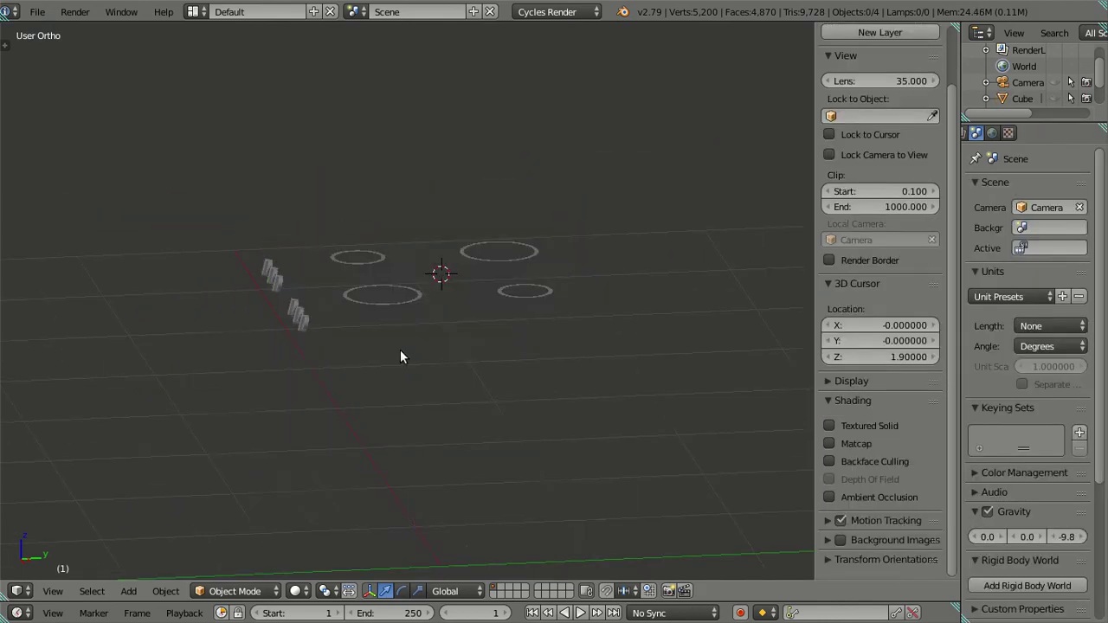
scroll(400, 350, up, 2)
scroll(403, 310, up, 2)
right_click(394, 305)
mouse_move(394, 305)
middle_down()
mouse_move(411, 338)
mouse_move(401, 274)
mouse_move(362, 312)
middle_up()
In Edit Mode, select all burner ring vertices from the side view (Numpad 3)
key(Tab)
scroll(403, 262, up, 3)
key(KP_3)
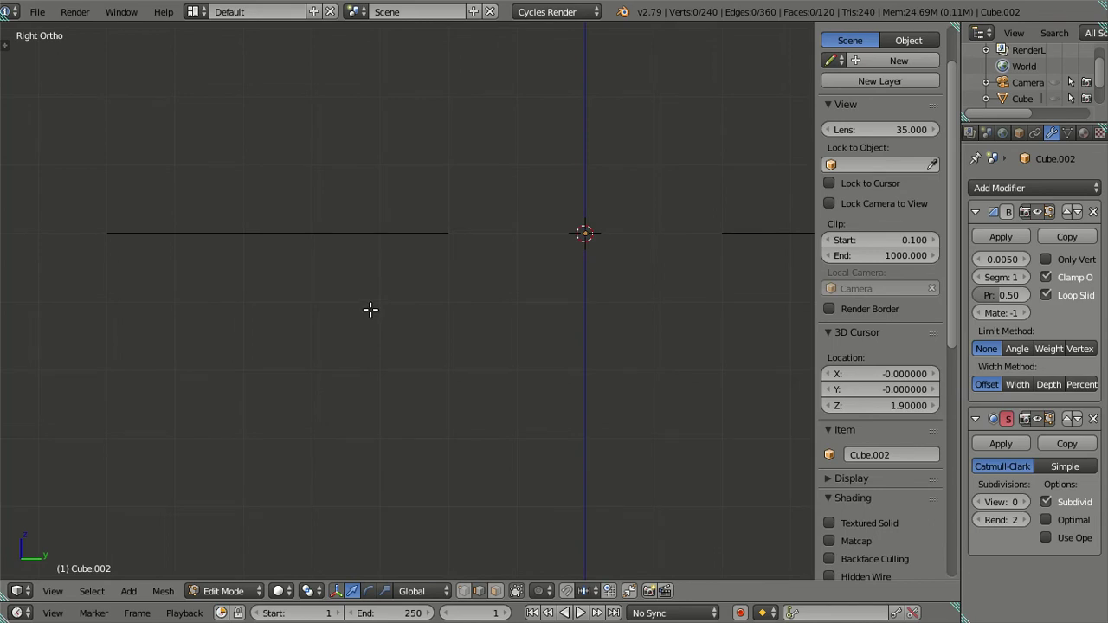
key(a)
scroll(396, 287, down, 3)
scroll(395, 294, up, 7)
shift+middle_drag(396, 297, 401, 476)
scroll(437, 435, up, 4)
scroll(476, 449, up, 3)
scroll(447, 416, down, 6)
scroll(493, 407, up, 2)
scroll(525, 398, up, 2)
Extrude the rings upward along Z to a height of 0.001
key(e)
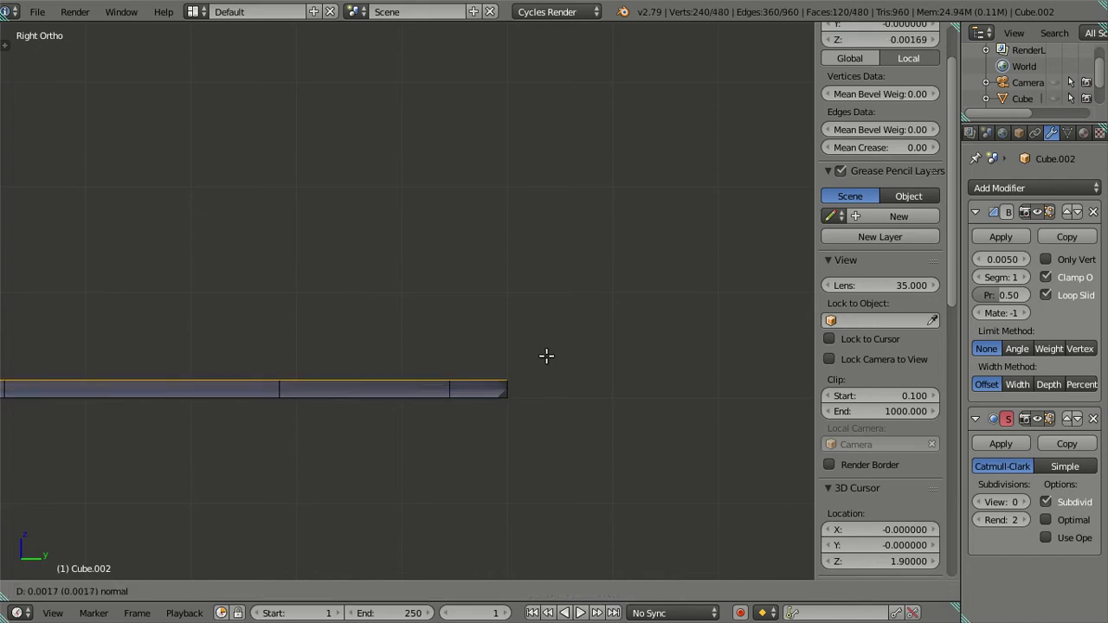
key(z)
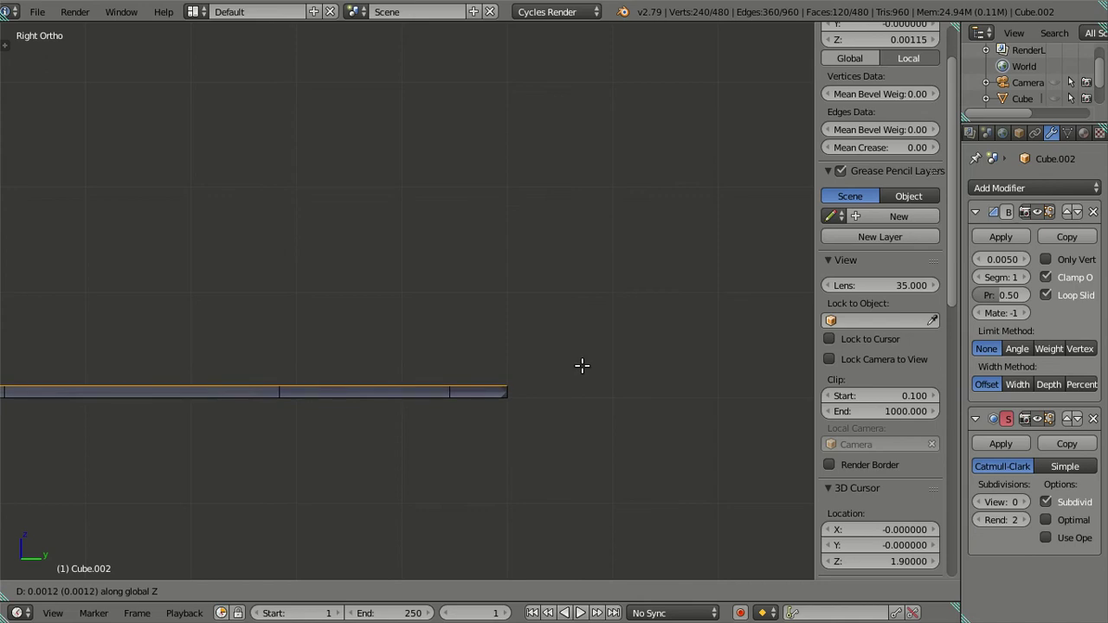
click(582, 365)
click(881, 40)
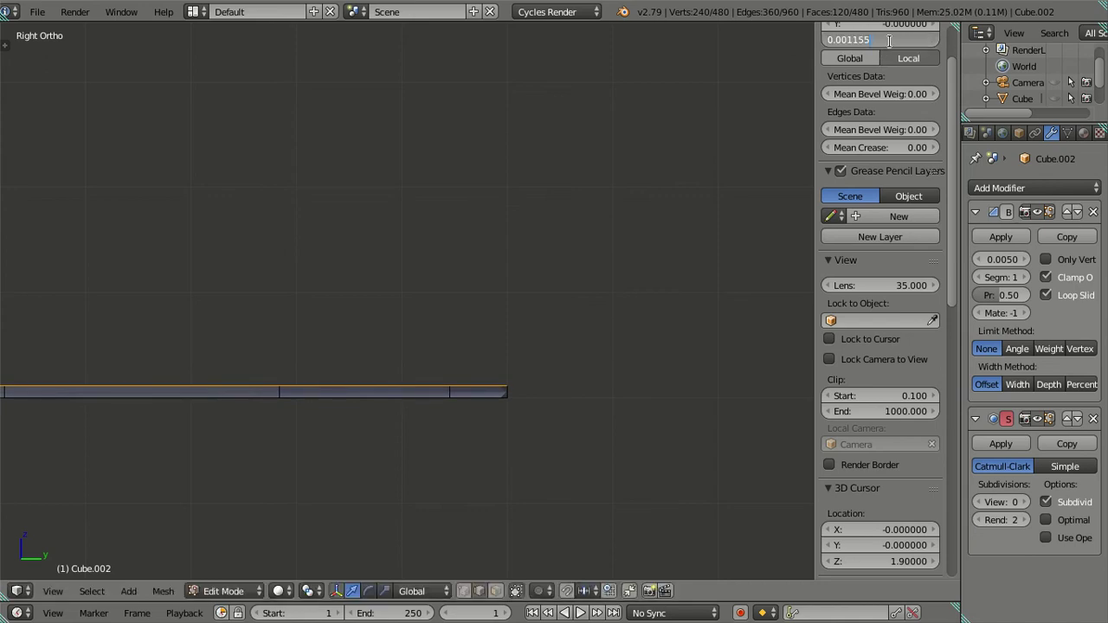
key(Return)
In face mode, select a face loop on each ring and delete those faces
mouse_move(528, 275)
middle_down()
mouse_move(474, 357)
mouse_move(465, 352)
mouse_move(450, 424)
middle_up()
click(495, 591)
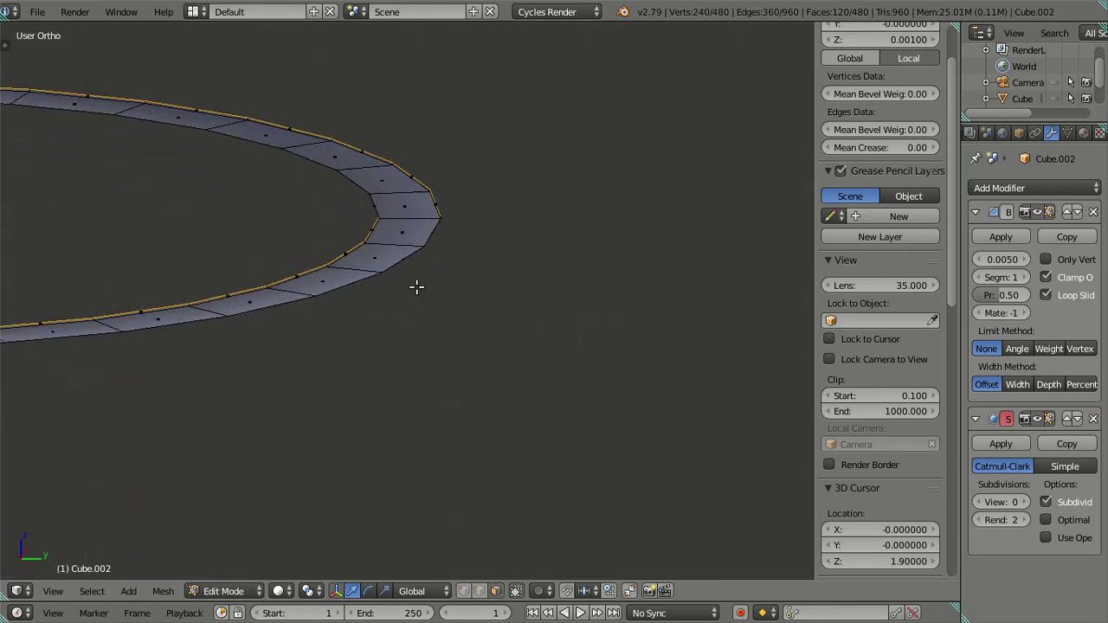
shift+middle_drag(362, 360, 428, 237)
scroll(406, 280, up, 4)
alt+shift+right_click(354, 245)
scroll(523, 344, down, 4)
shift+middle_drag(523, 343, 225, 342)
scroll(428, 334, up, 3)
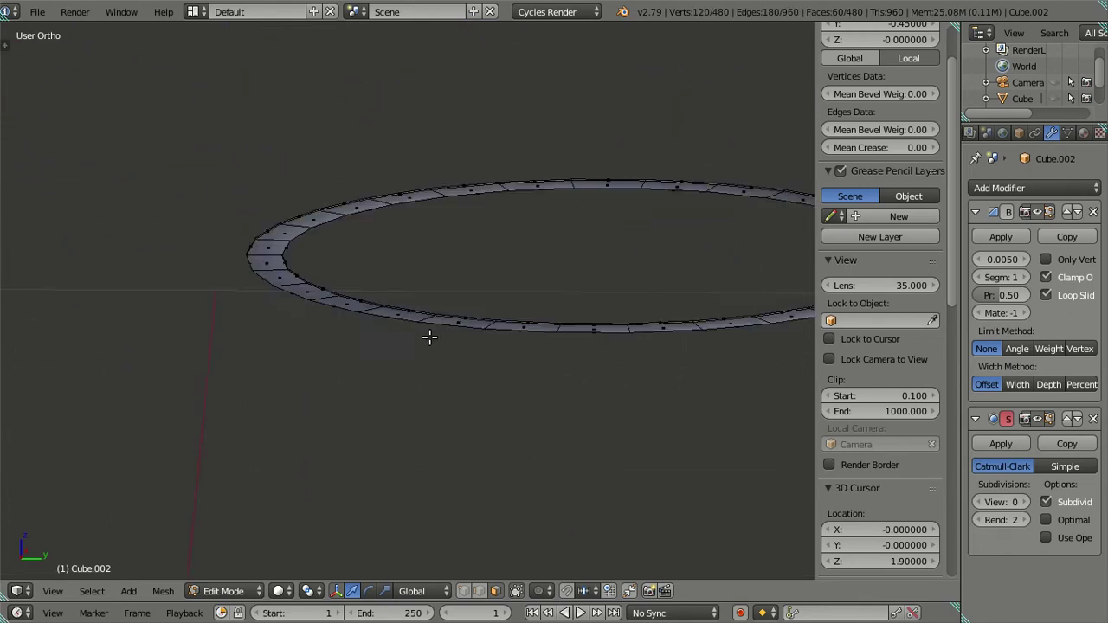
scroll(207, 316, up, 2)
alt+shift+right_click(347, 325)
scroll(542, 297, down, 3)
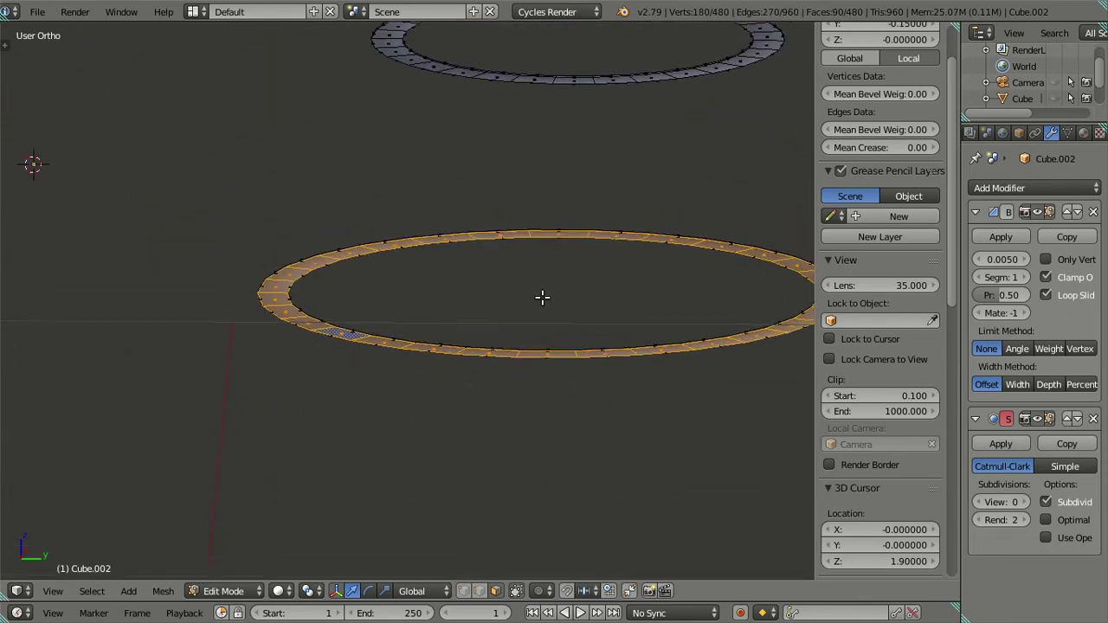
shift+middle_drag(543, 297, 710, 297)
scroll(445, 315, up, 2)
scroll(445, 315, up, 2)
alt+shift+right_click(523, 361)
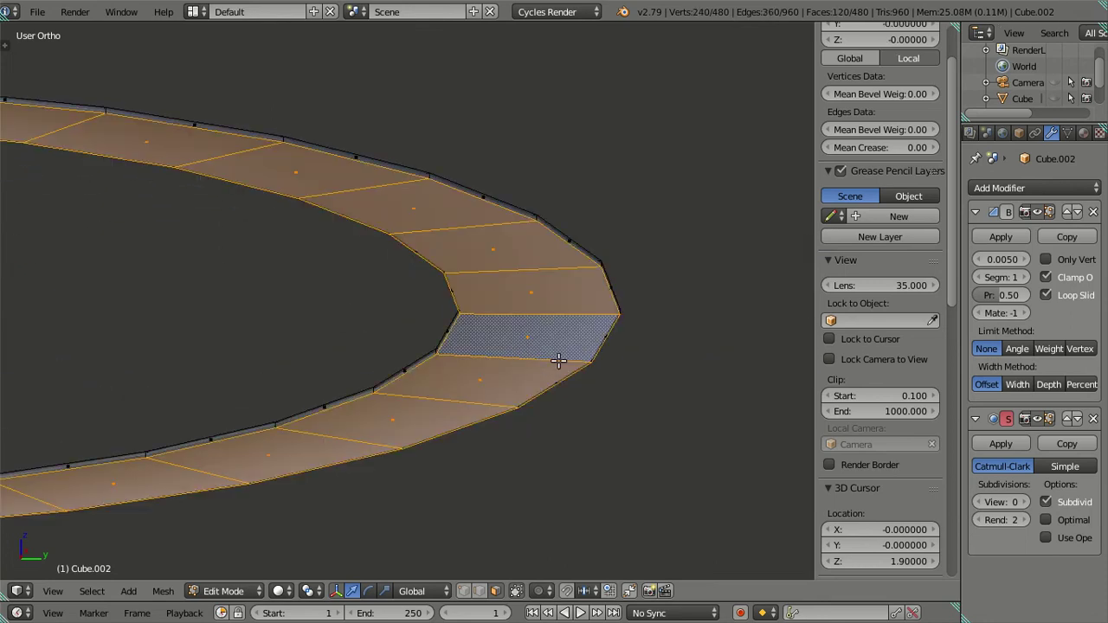
key(x)
click(536, 286)
Frame one burner ring from a top-down view and re-enter Edit Mode on it
scroll(495, 309, down, 3)
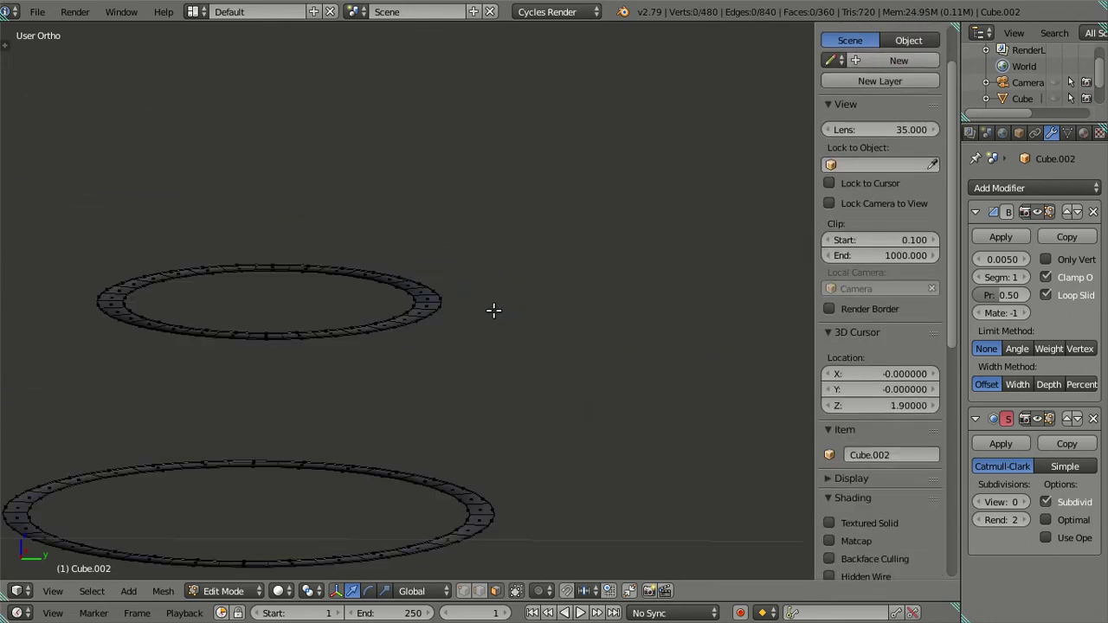
key(Tab)
scroll(381, 346, up, 2)
key(a)
scroll(424, 425, down, 3)
mouse_move(397, 369)
middle_down()
mouse_move(414, 430)
mouse_move(526, 351)
mouse_move(529, 324)
middle_up()
scroll(523, 324, up, 3)
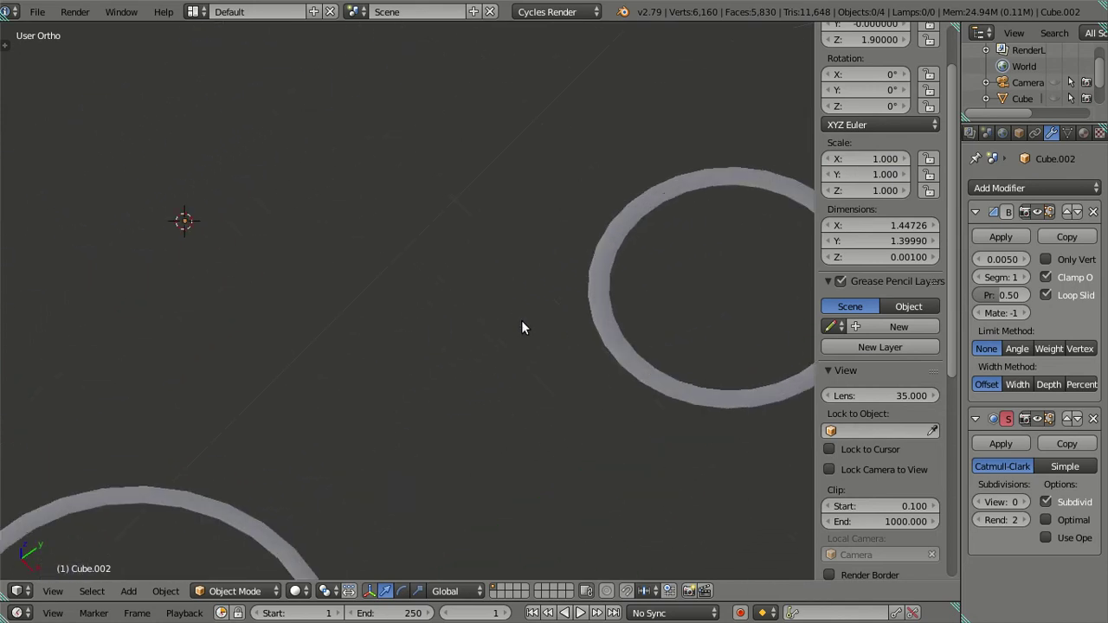
shift+middle_drag(646, 306, 375, 414)
scroll(433, 403, up, 2)
key(Tab)
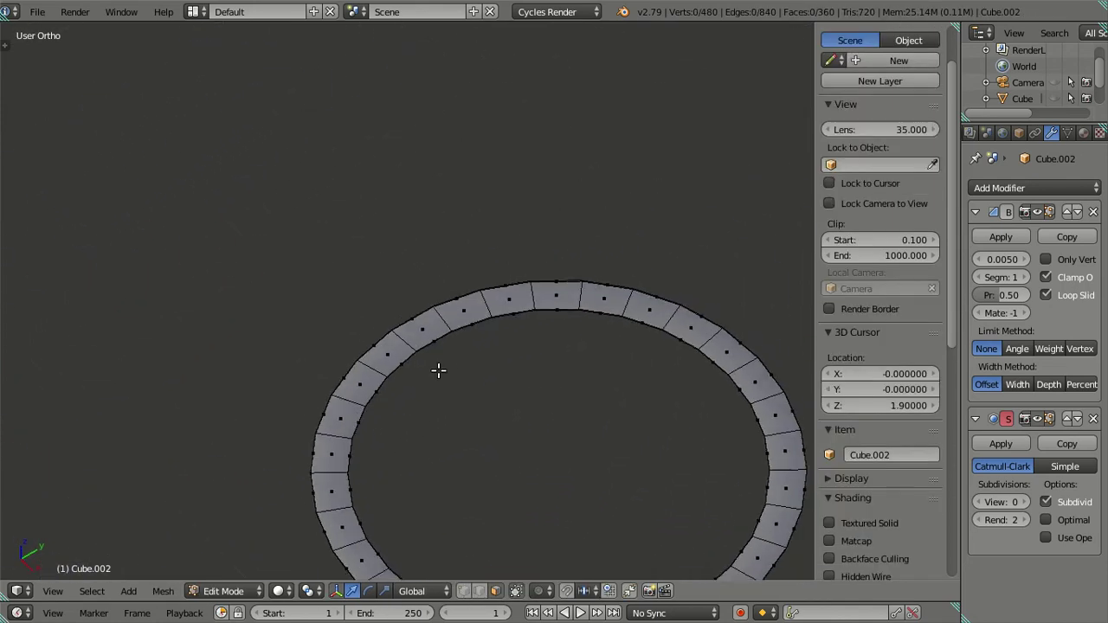
scroll(414, 381, up, 2)
Cut a first centred edge loop around the burner ring
key(ctrl+r)
click(425, 349)
right_click(425, 351)
key(a)
scroll(426, 351, down, 5)
scroll(471, 554, up, 2)
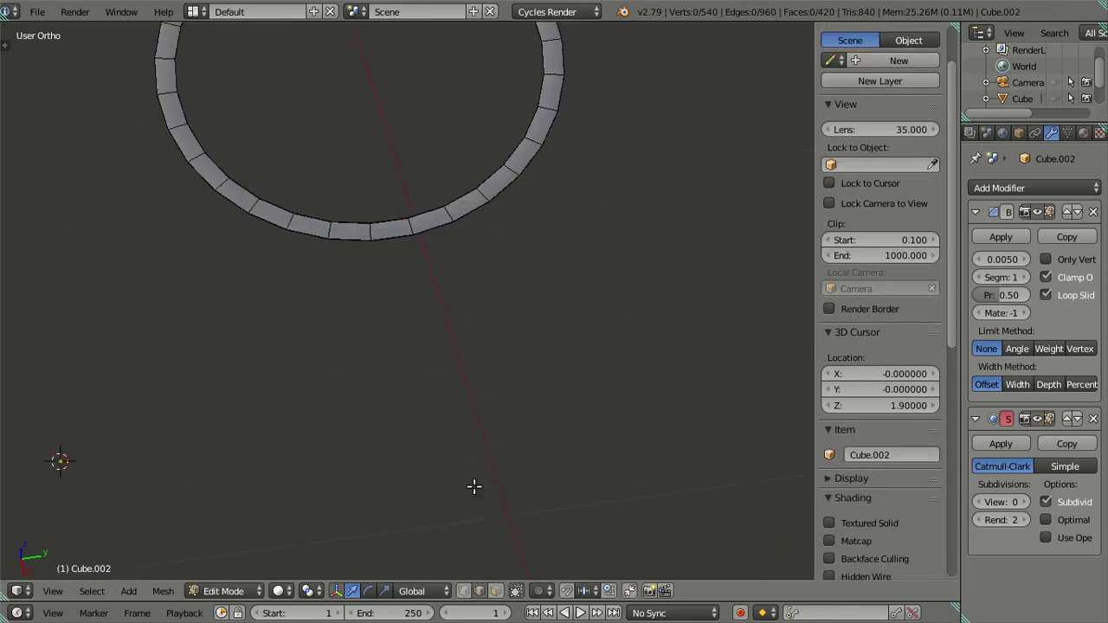
scroll(408, 178, up, 2)
scroll(438, 280, up, 2)
Add a second edge loop around the ring at its default position
key(ctrl+r)
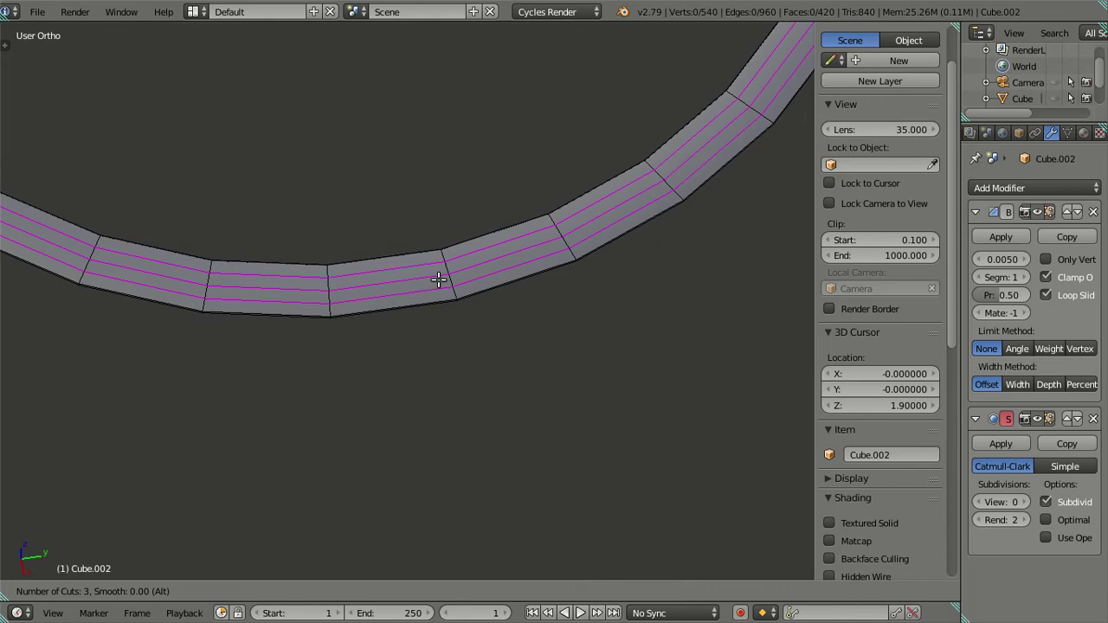
click(438, 280)
right_click(438, 280)
key(a)
scroll(409, 289, down, 3)
scroll(409, 290, down, 3)
scroll(490, 324, up, 3)
scroll(463, 329, up, 2)
Add a third unslid edge loop around the burner ring
key(ctrl+r)
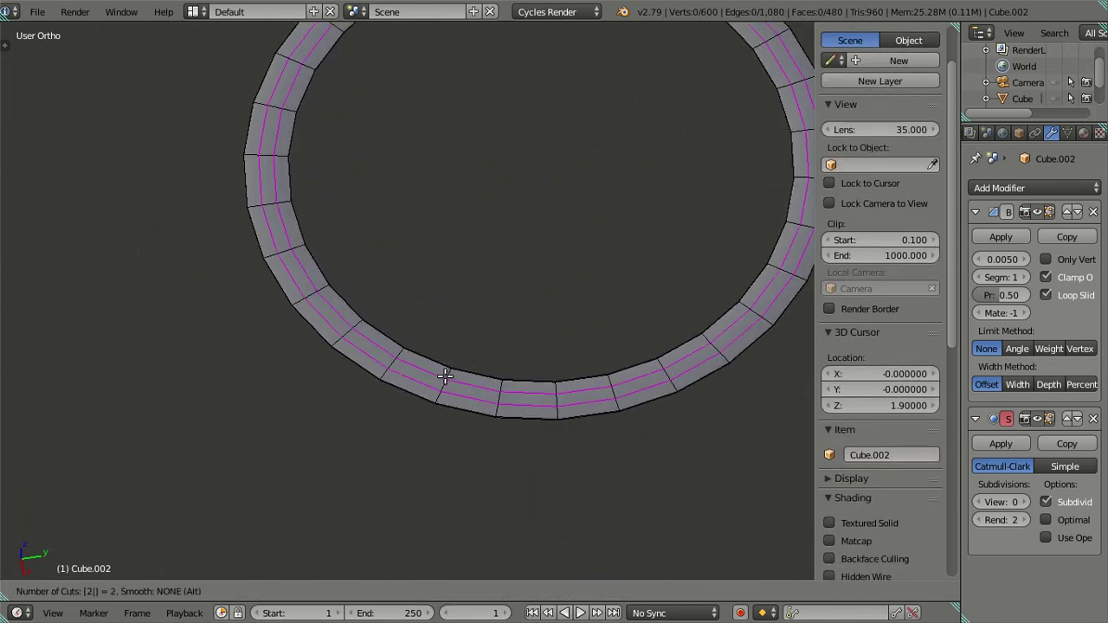
click(446, 376)
right_click(446, 376)
scroll(445, 387, down, 2)
scroll(505, 468, down, 3)
scroll(460, 212, up, 4)
scroll(460, 212, up, 3)
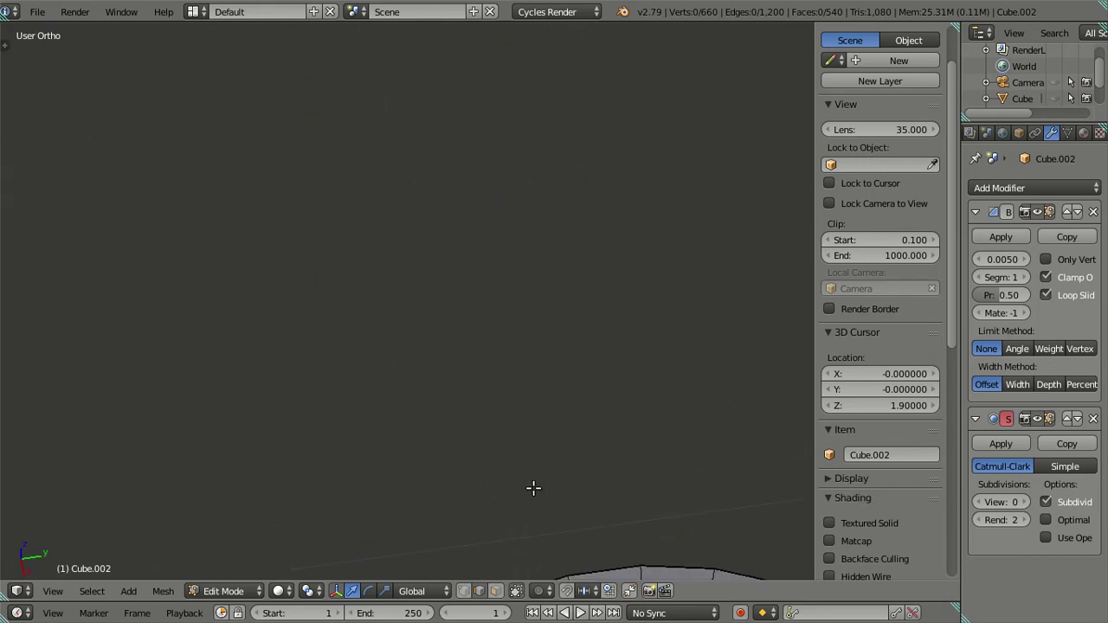
Add a fourth edge loop on the ring's arc and return to Object Mode
shift+middle_drag(532, 485, 453, 309)
key(ctrl+r)
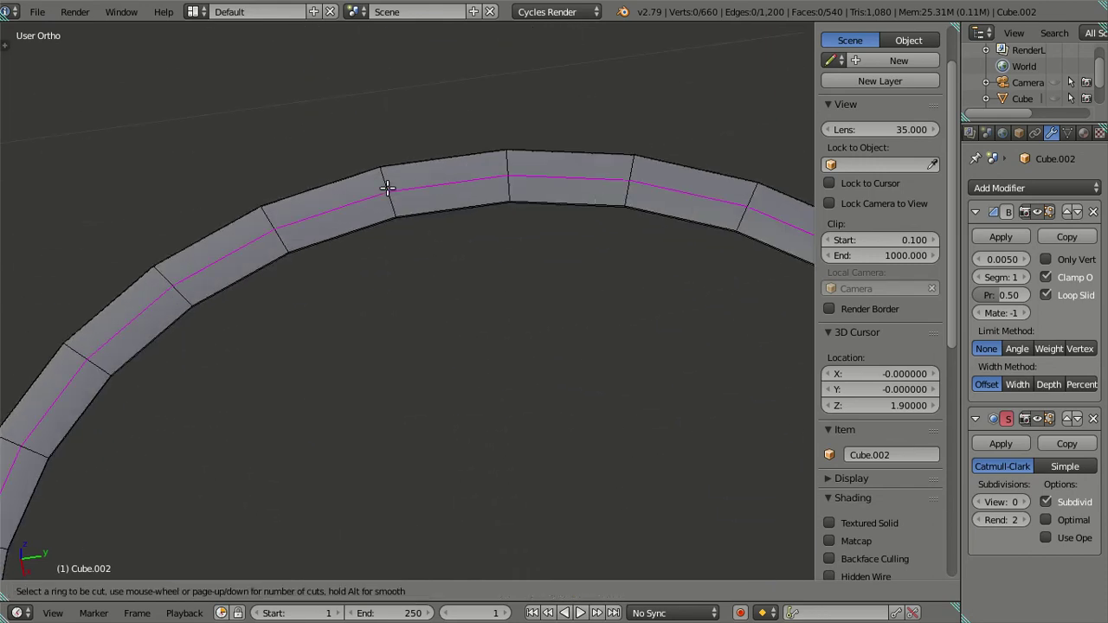
click(387, 188)
right_click(387, 188)
scroll(383, 186, down, 3)
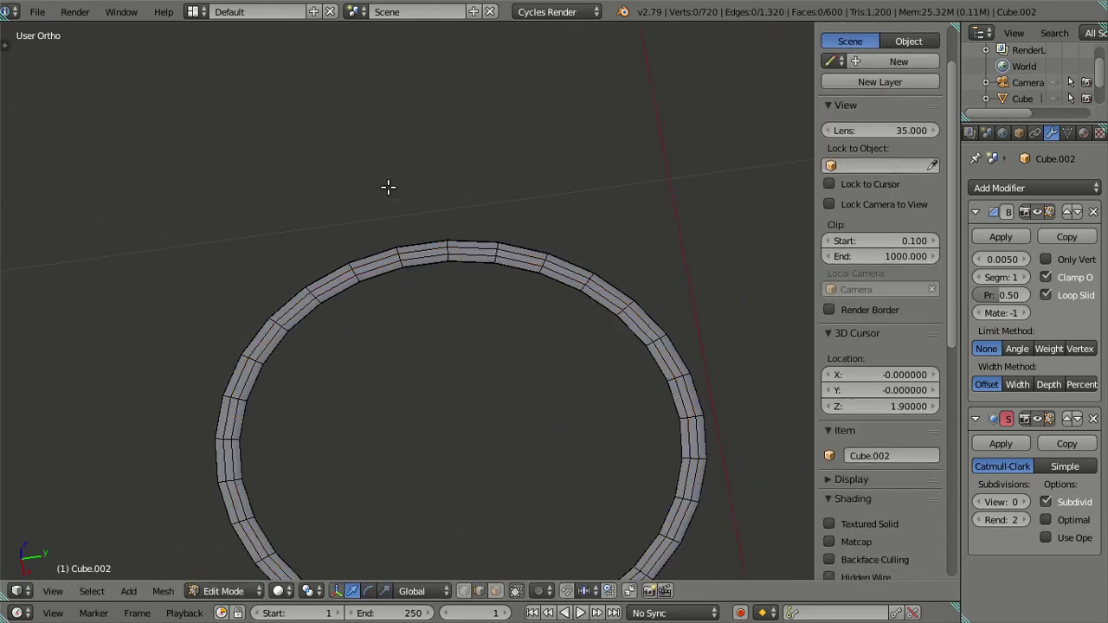
key(Tab)
scroll(432, 255, down, 2)
middle_drag(429, 248, 532, 329)
scroll(532, 329, up, 3)
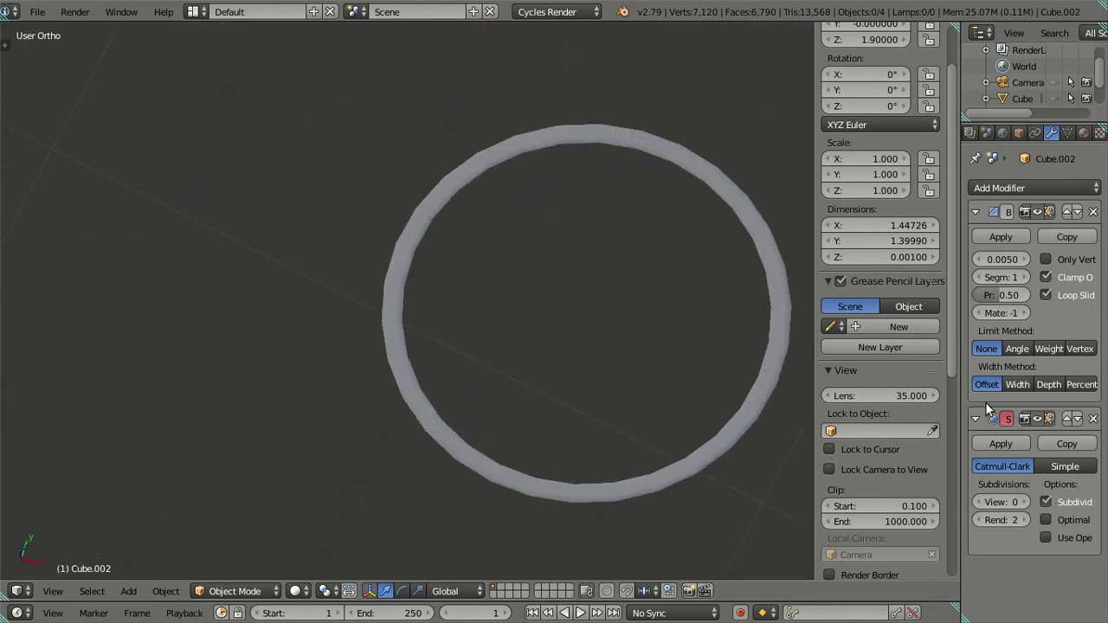
Raise the Subdivision Surface viewport level to 2
click(1025, 504)
click(1025, 504)
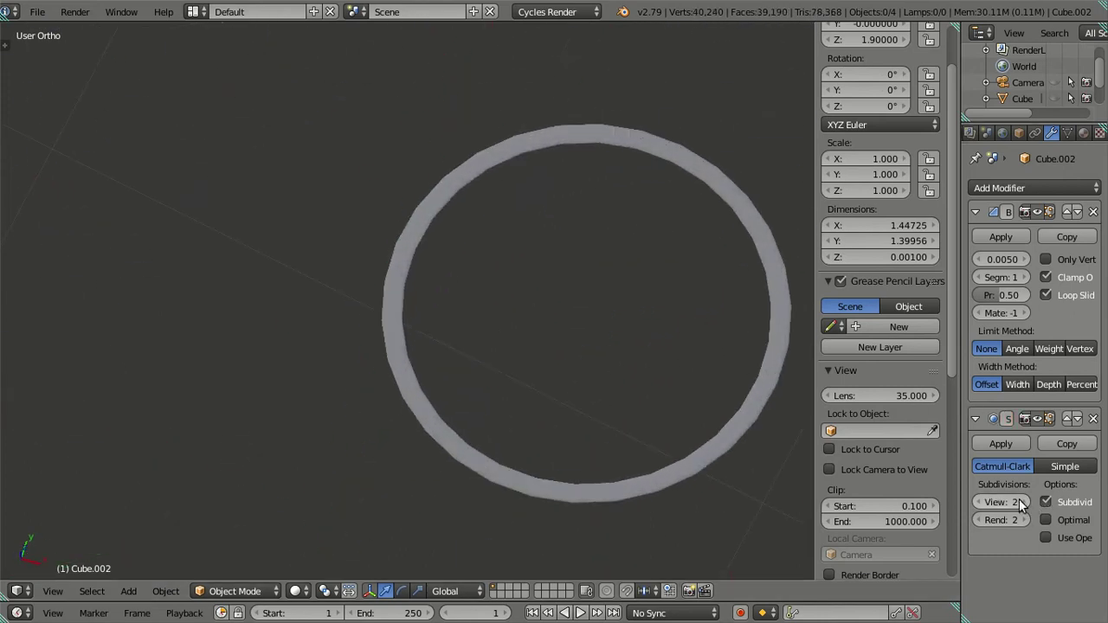
middle_drag(591, 369, 579, 352)
scroll(632, 301, down, 4)
scroll(632, 300, down, 2)
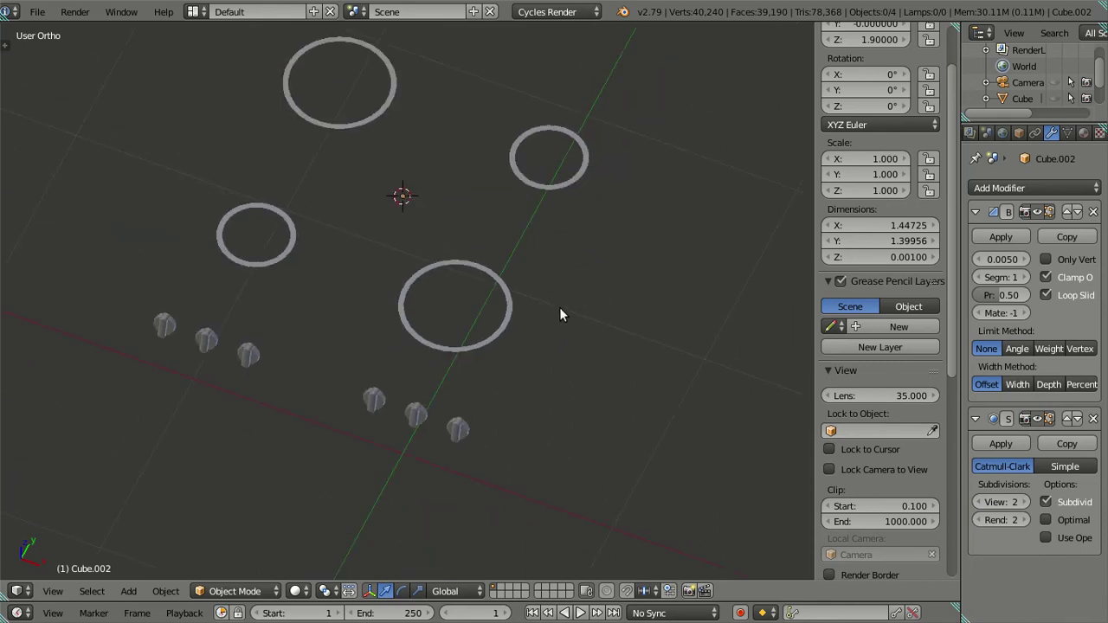
scroll(559, 309, up, 2)
Select the burner rings object Cube.002 and delete its Bevel modifier
right_click(543, 300)
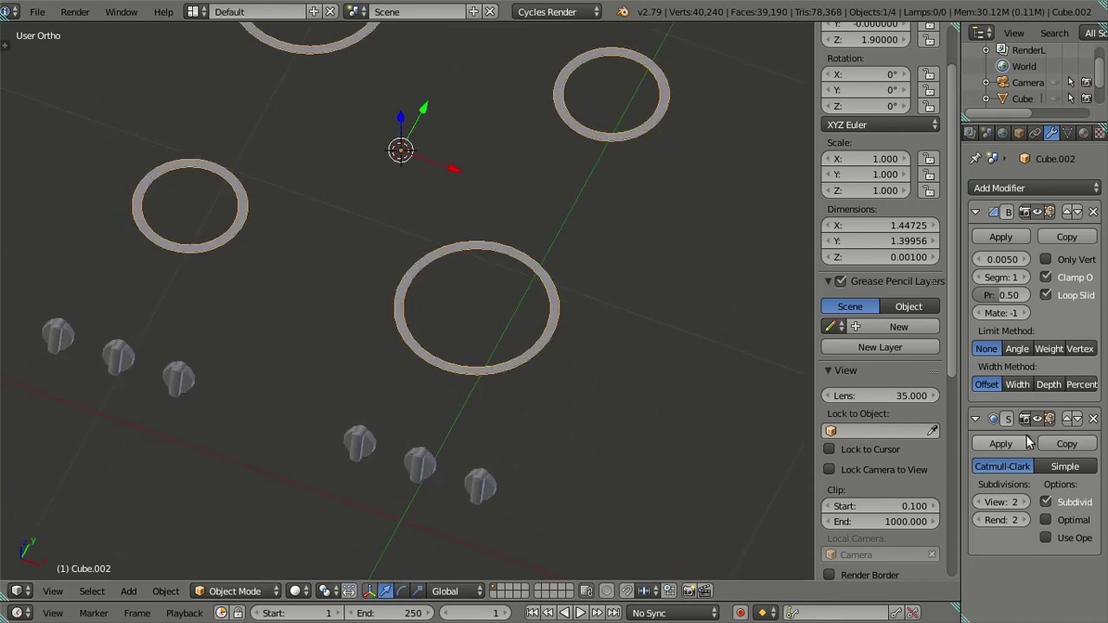
click(1093, 212)
scroll(516, 349, up, 3)
key(a)
Orbit around the rings to inspect their smoothness, briefly toggling Edit Mode
middle_drag(596, 369, 588, 431)
scroll(567, 429, down, 1)
scroll(566, 436, up, 4)
mouse_move(436, 389)
middle_down()
mouse_move(439, 247)
mouse_move(455, 446)
middle_up()
scroll(456, 433, down, 2)
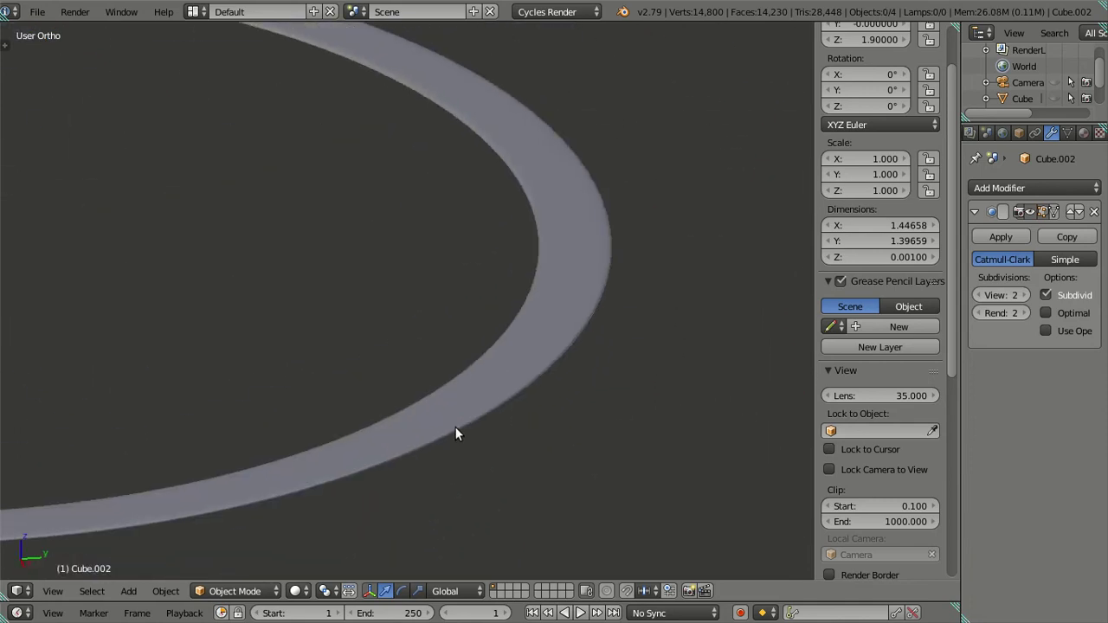
scroll(407, 372, down, 4)
mouse_move(366, 317)
middle_down()
mouse_move(514, 339)
mouse_move(396, 322)
mouse_move(389, 302)
middle_up()
key(Tab)
scroll(496, 312, down, 3)
key(Tab)
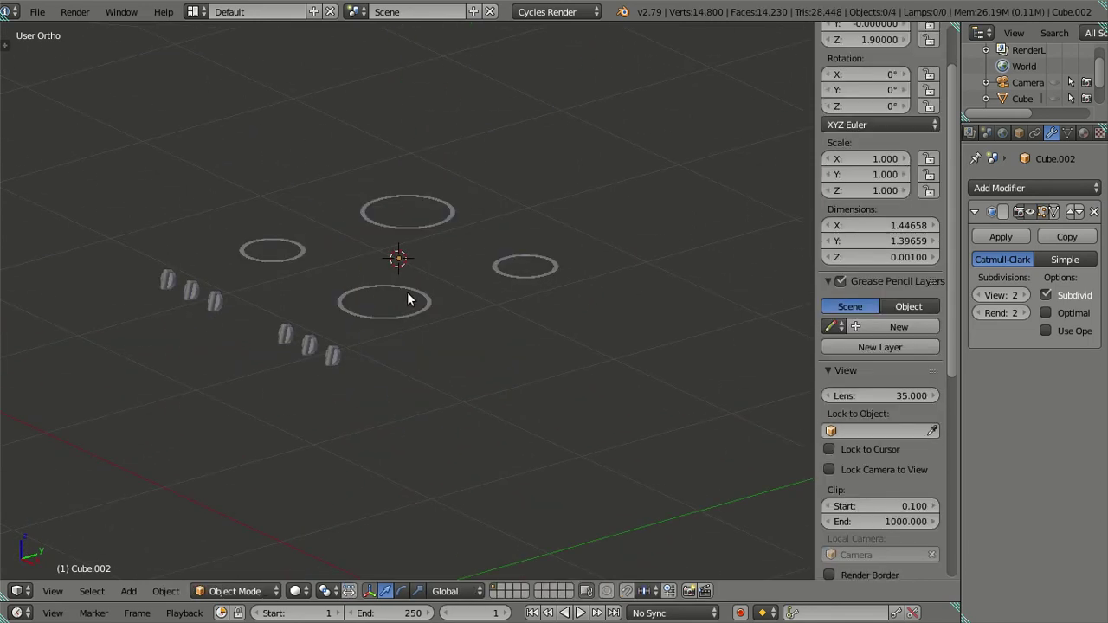
Unhide the stove and hide the camera
key(alt+h)
key(a)
right_click(97, 295)
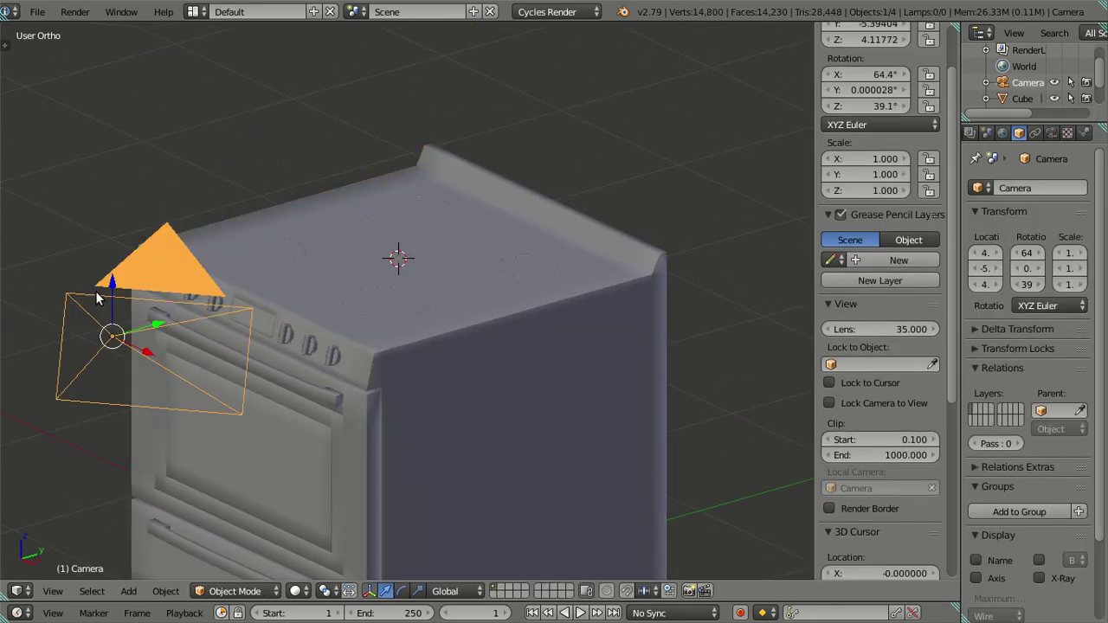
key(l)
key(h)
Set the stove body's Bevel modifier segments to 2
mouse_move(434, 274)
middle_down()
mouse_move(447, 423)
mouse_move(626, 345)
mouse_move(506, 302)
mouse_move(466, 249)
mouse_move(555, 281)
mouse_move(547, 299)
mouse_move(357, 337)
middle_up()
right_click(466, 248)
click(1035, 277)
key(a)
Inspect the stove top and burner rings in wireframe, then return to solid shading
key(z)
scroll(384, 311, up, 3)
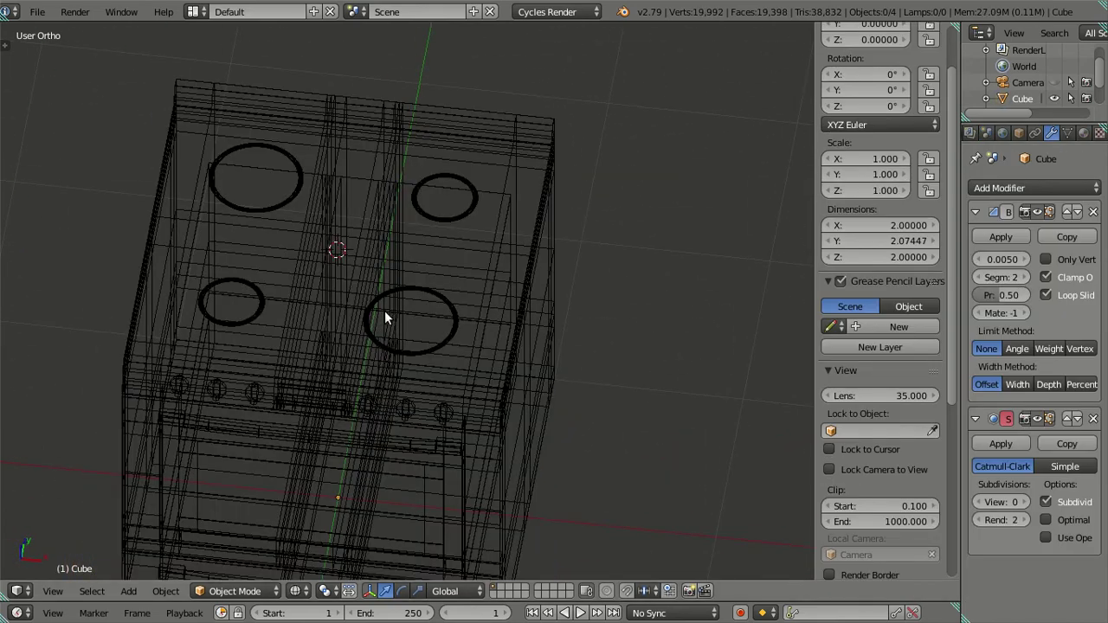
scroll(463, 286, up, 3)
right_click(463, 286)
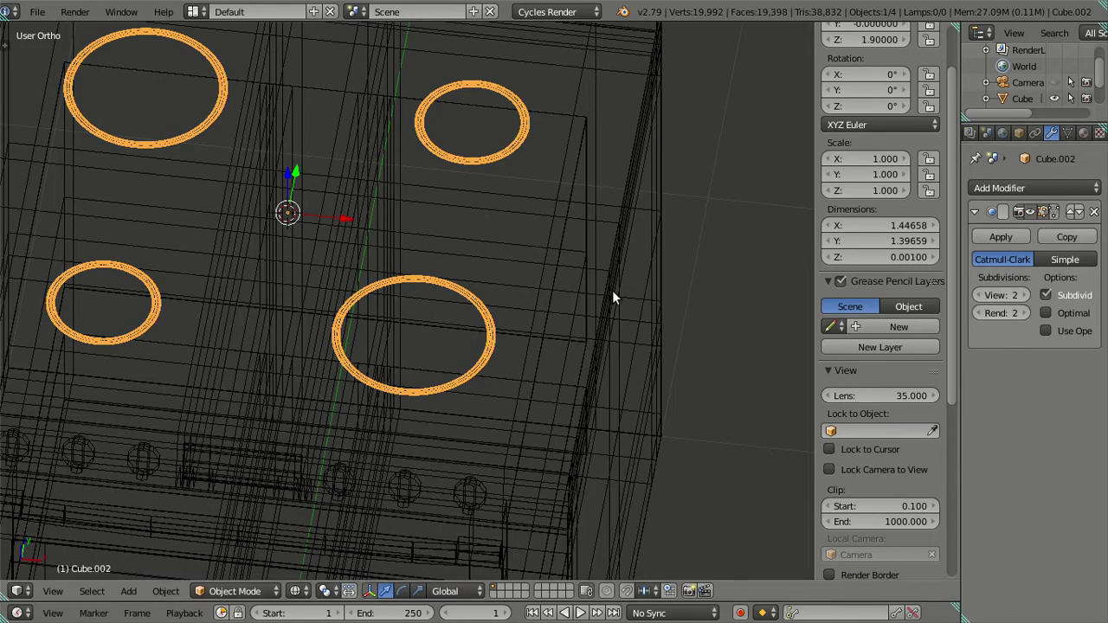
mouse_move(514, 286)
middle_down()
mouse_move(486, 343)
mouse_move(688, 235)
middle_up()
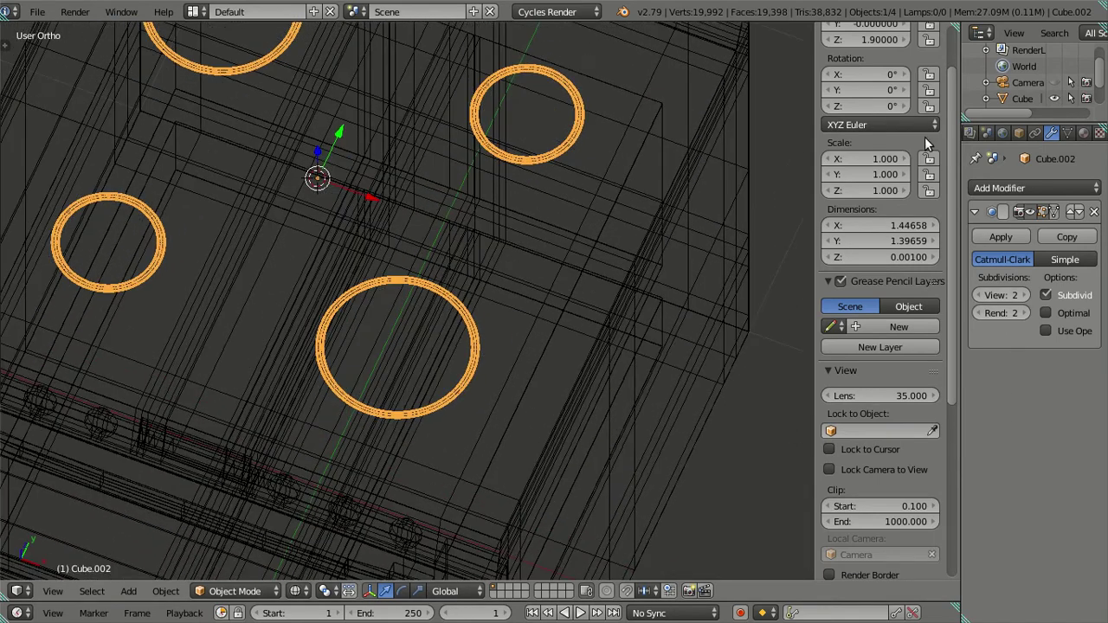
key(a)
key(z)
middle_drag(615, 343, 591, 299)
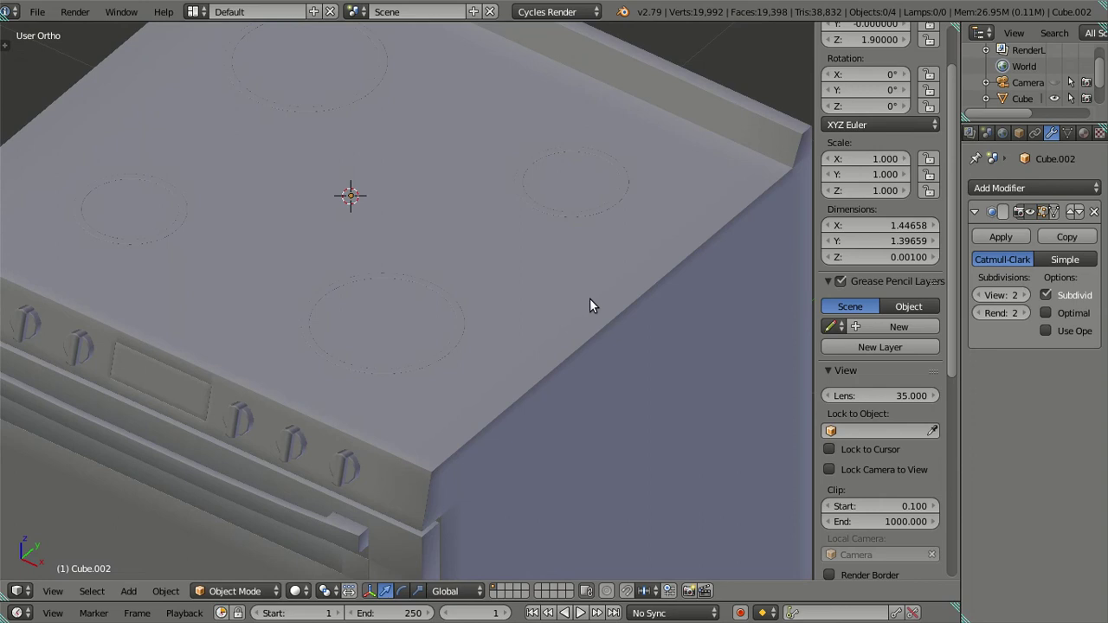
mouse_move(637, 329)
middle_down()
mouse_move(554, 332)
mouse_move(563, 296)
mouse_move(531, 312)
mouse_move(542, 329)
middle_up()
Select the stove body Cube and enter Edit Mode with nothing selected
key(Tab)
key(Tab)
right_click(565, 317)
key(Tab)
key(a)
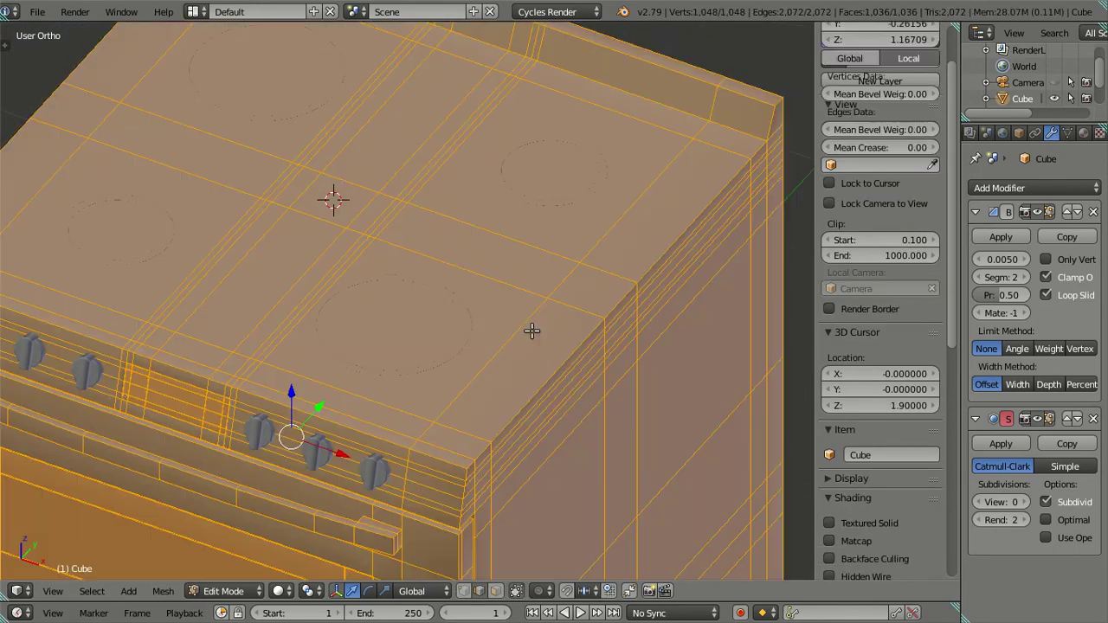
key(a)
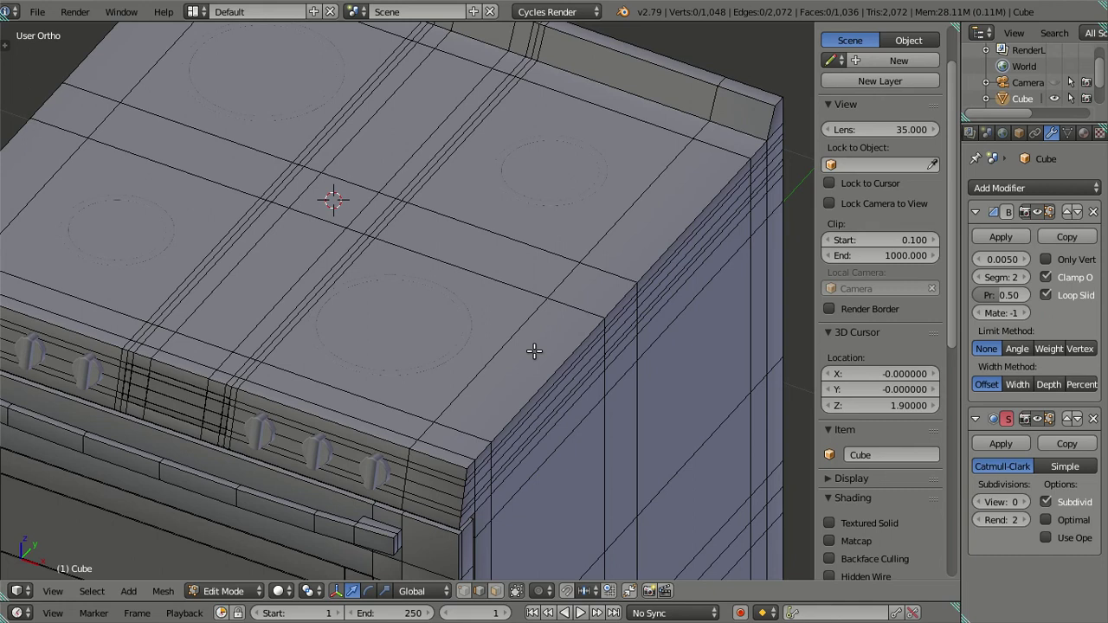
Assign the existing white 'Material' to the whole stove in Object Mode so its burner rings show
mouse_move(433, 381)
middle_down()
mouse_move(374, 416)
mouse_move(372, 408)
mouse_move(393, 428)
mouse_move(396, 611)
mouse_move(395, 512)
mouse_move(371, 476)
mouse_move(375, 447)
mouse_move(582, 503)
mouse_move(498, 356)
middle_up()
scroll(517, 394, down, 3)
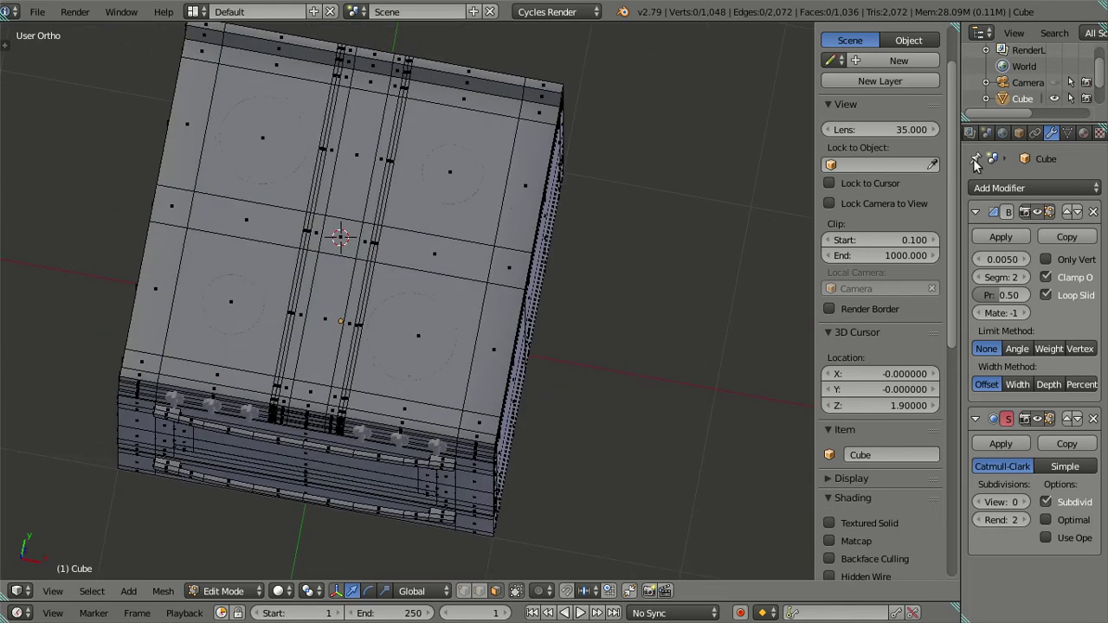
click(1083, 133)
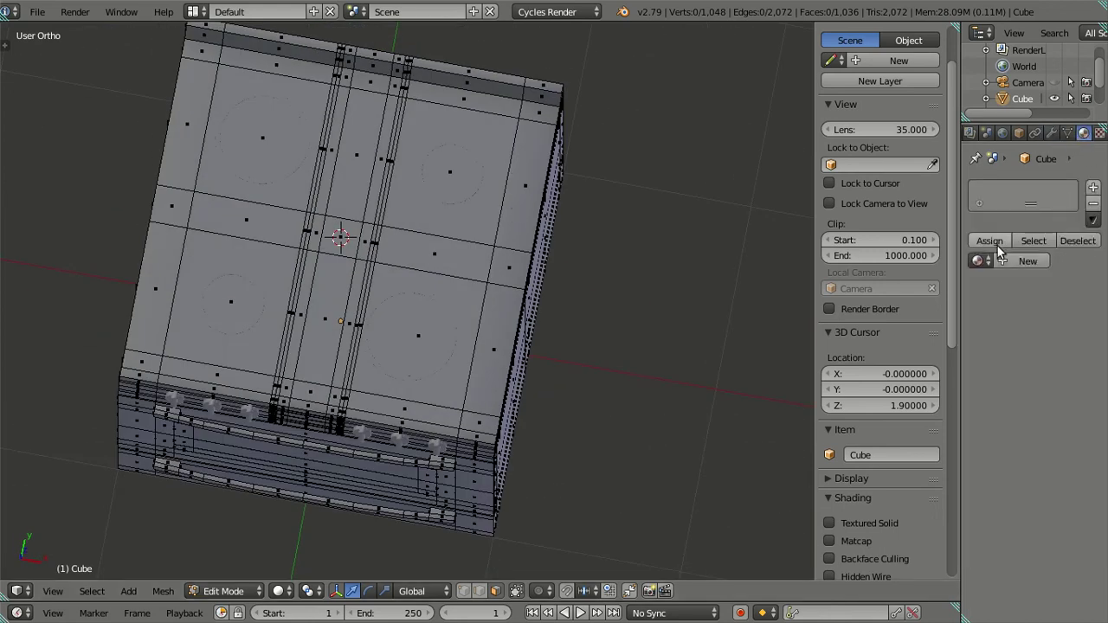
key(Tab)
middle_drag(525, 214, 501, 281)
scroll(501, 280, up, 4)
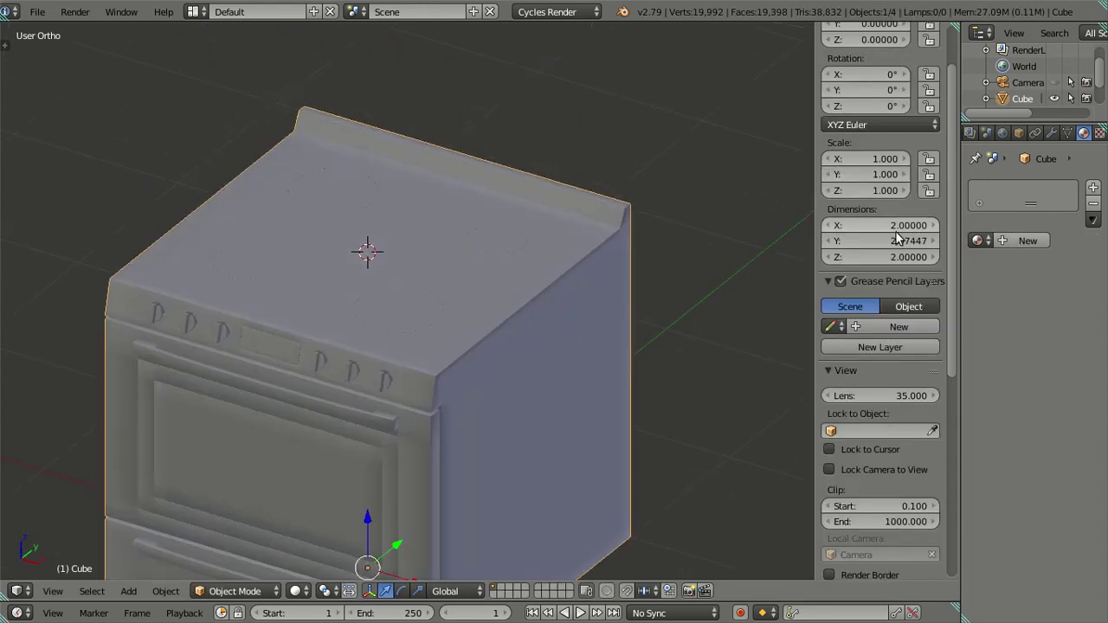
click(977, 240)
click(910, 264)
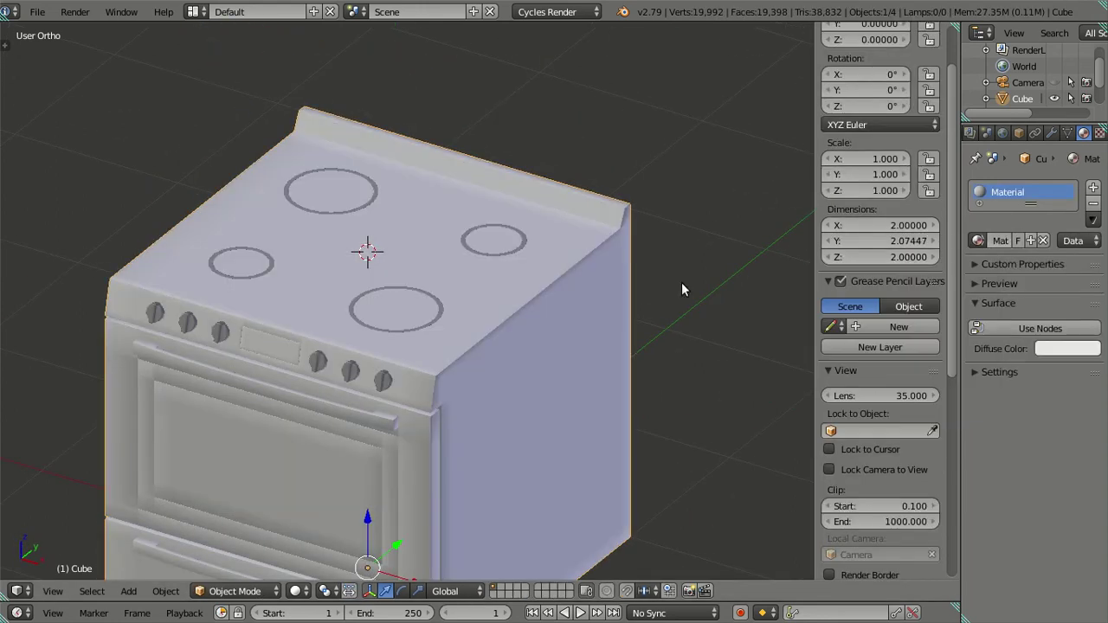
middle_drag(681, 282, 612, 272)
middle_drag(547, 315, 564, 347)
scroll(581, 310, down, 2)
scroll(540, 314, down, 2)
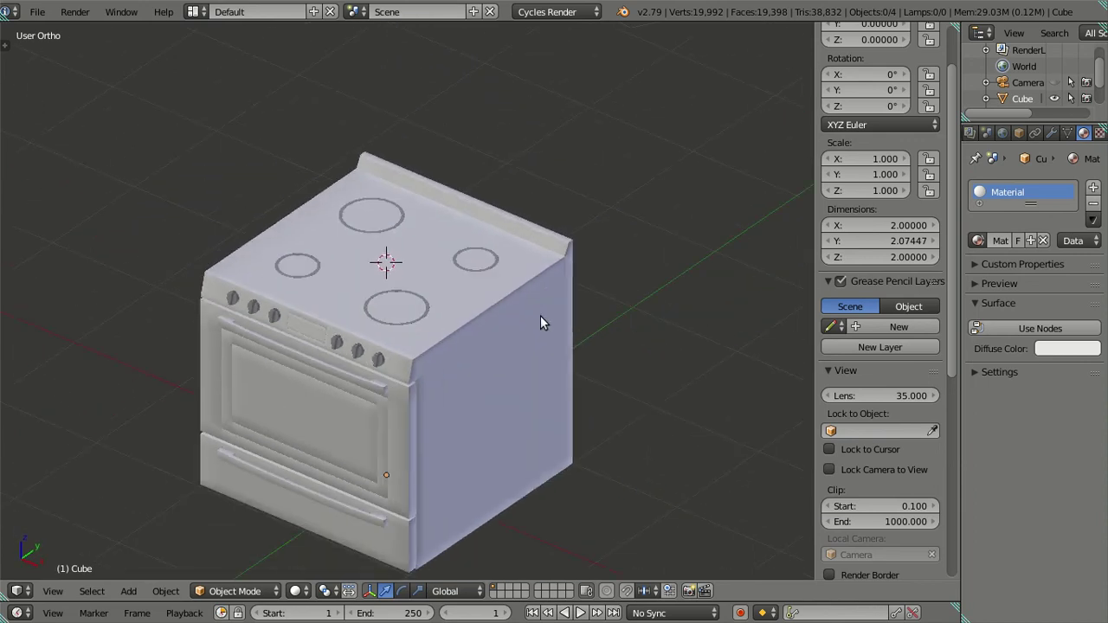
Add a second material slot holding Material, undoing an accidental darkening of the shared material
click(1093, 192)
click(978, 278)
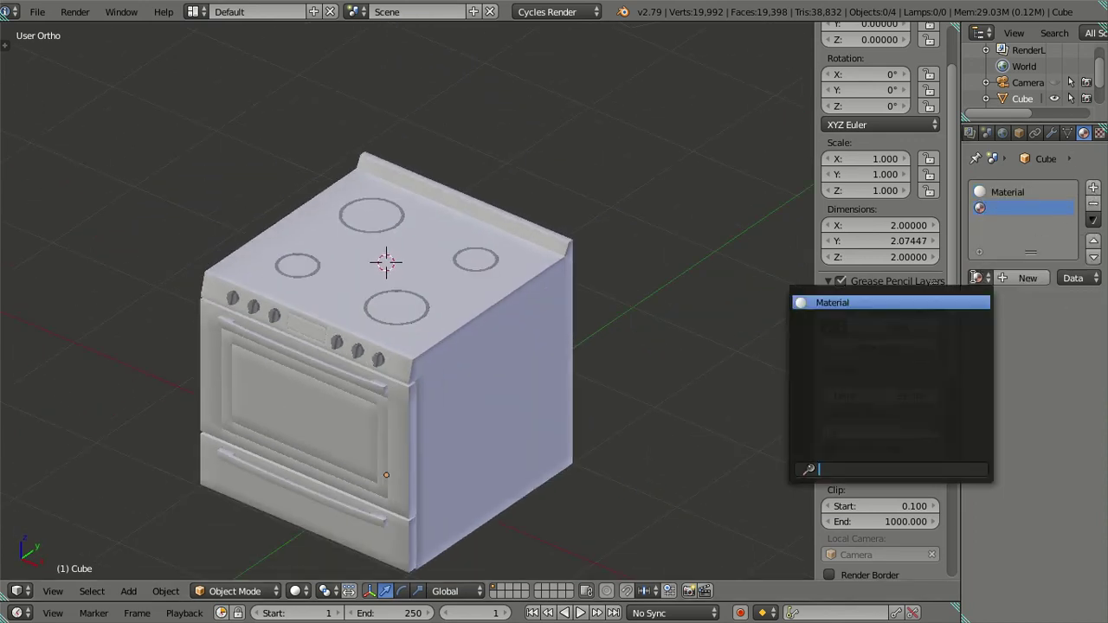
click(940, 303)
click(1068, 387)
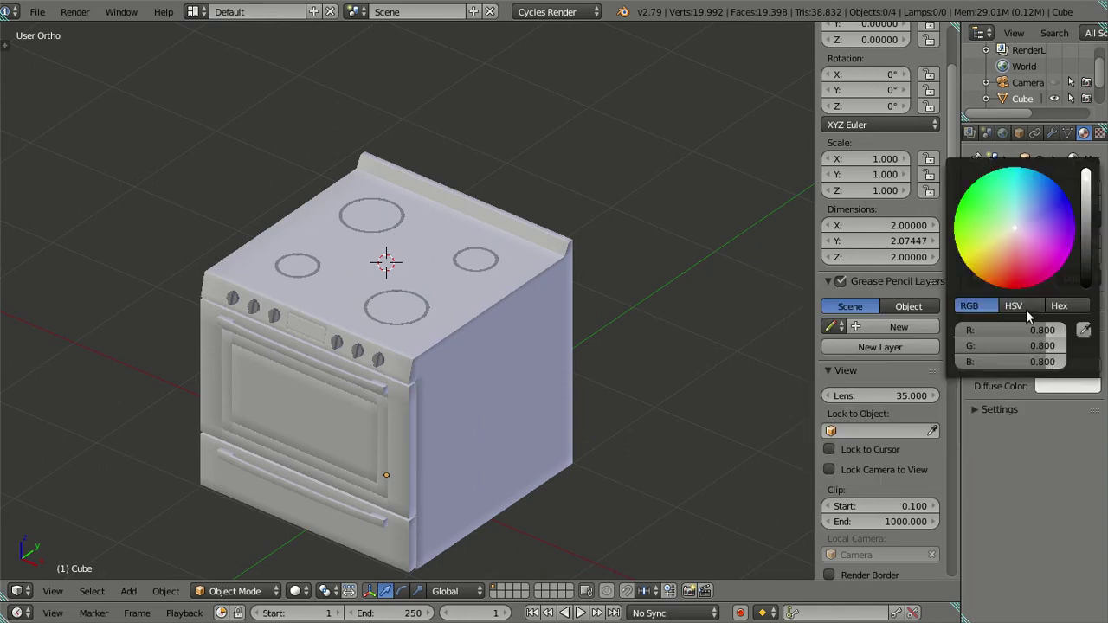
scroll(1022, 274, down, 3)
scroll(1022, 274, down, 2)
scroll(1022, 275, down, 2)
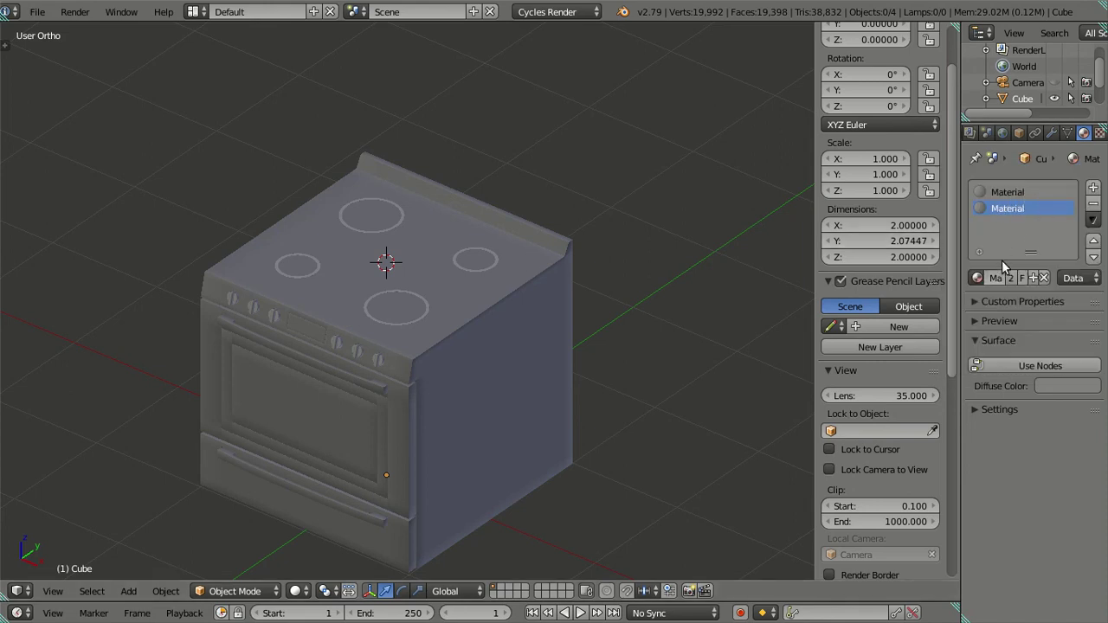
key(ctrl+z)
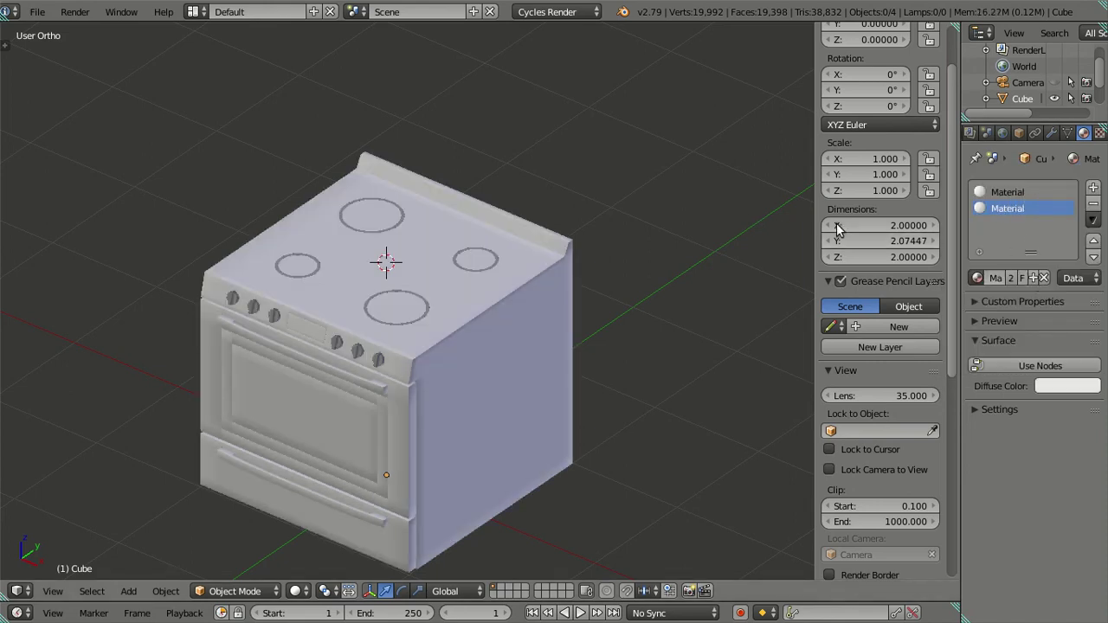
Make a single-user copy, Material.001, and lower its diffuse colour to near-black (0.004)
click(1033, 278)
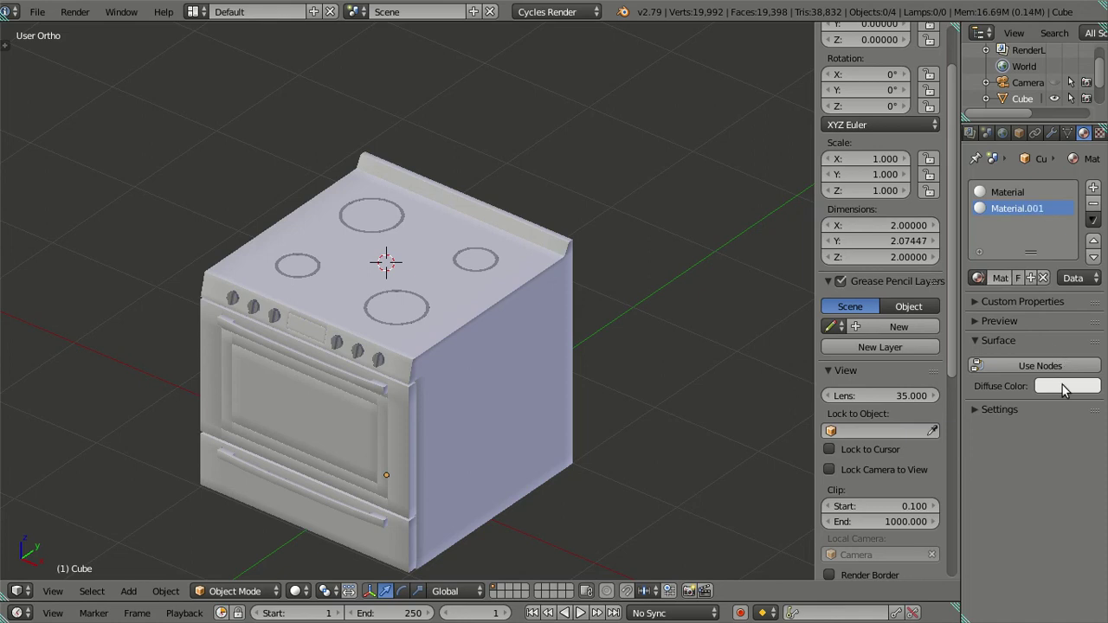
click(1067, 386)
scroll(1012, 236, down, 3)
scroll(1012, 235, down, 2)
scroll(1011, 235, down, 2)
scroll(1011, 235, down, 1)
scroll(1011, 234, down, 2)
scroll(1012, 235, down, 1)
scroll(1011, 235, down, 1)
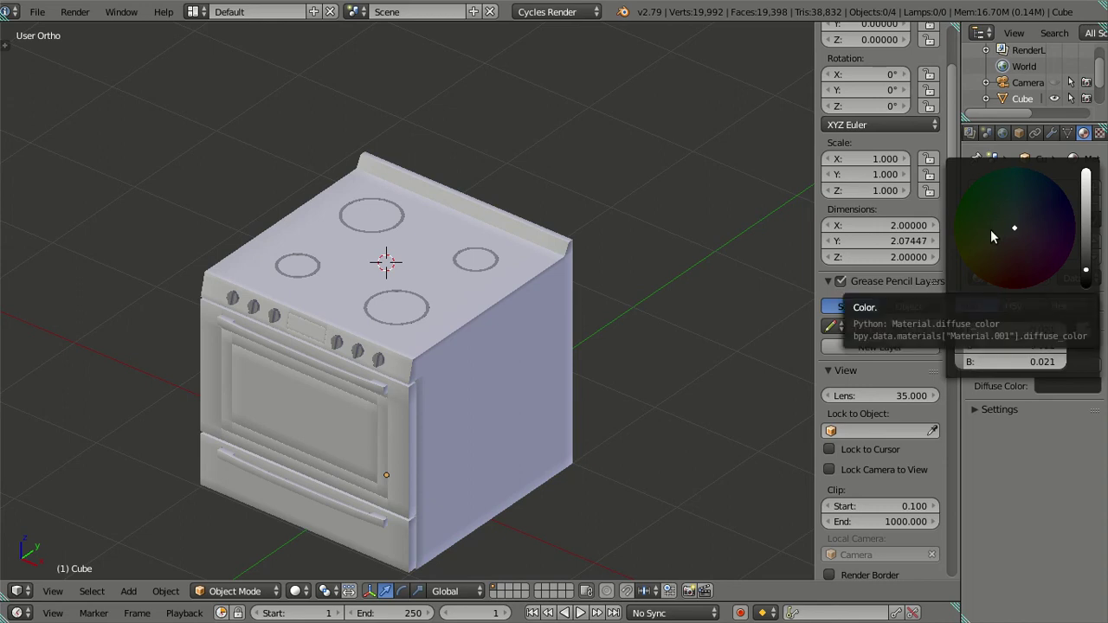
scroll(990, 229, down, 2)
scroll(990, 229, up, 1)
scroll(991, 229, up, 1)
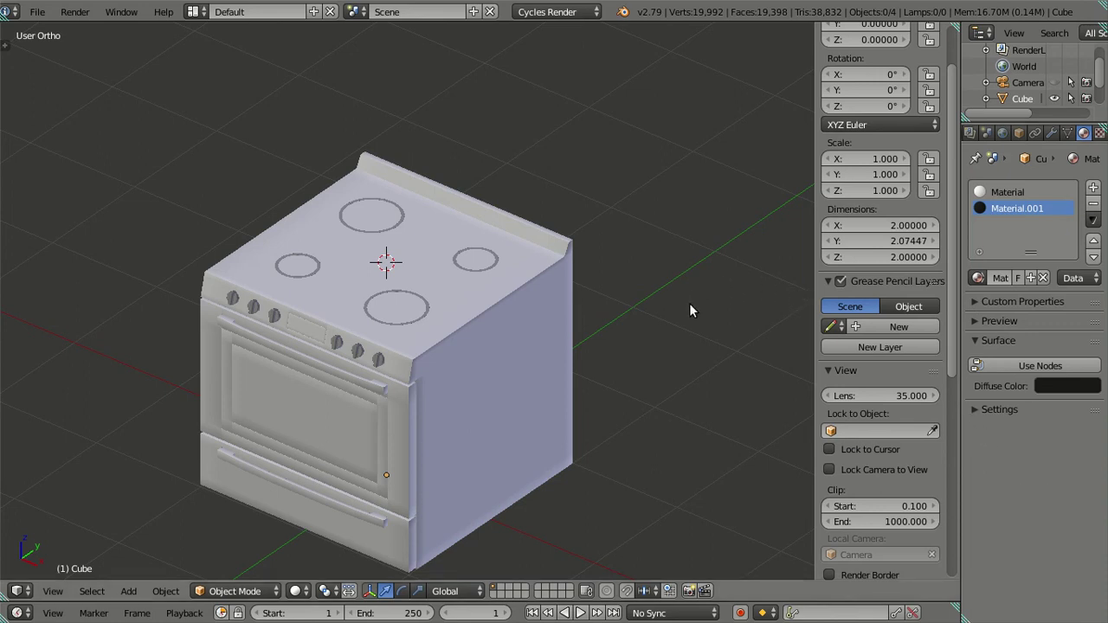
Add a third slot with a copied material, Material.002, whose surface is Glass BSDF
click(1093, 189)
click(978, 278)
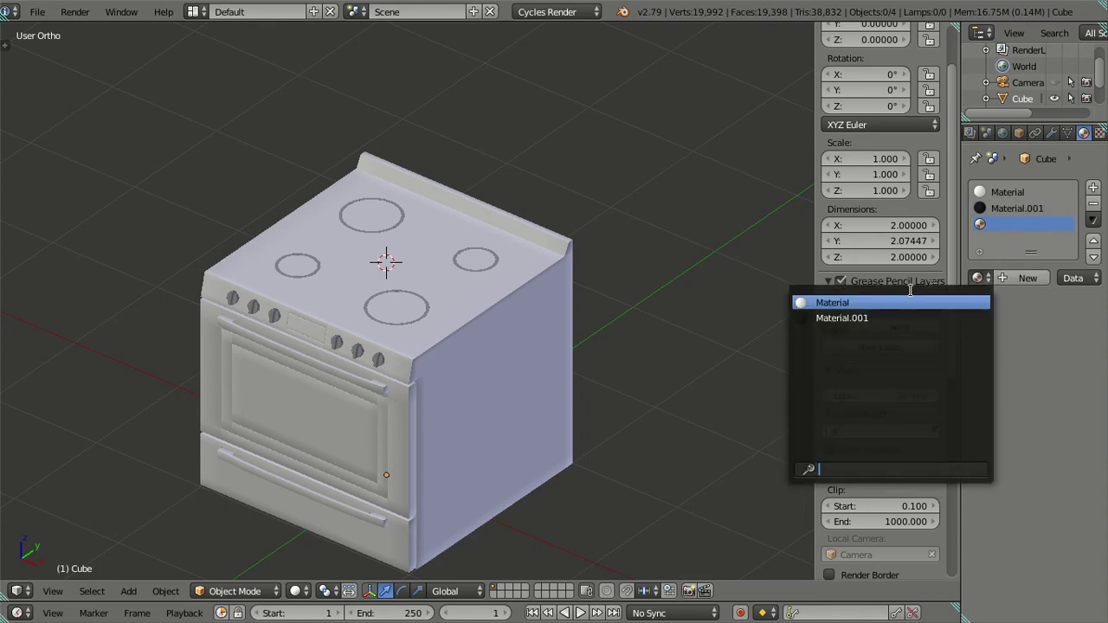
click(935, 304)
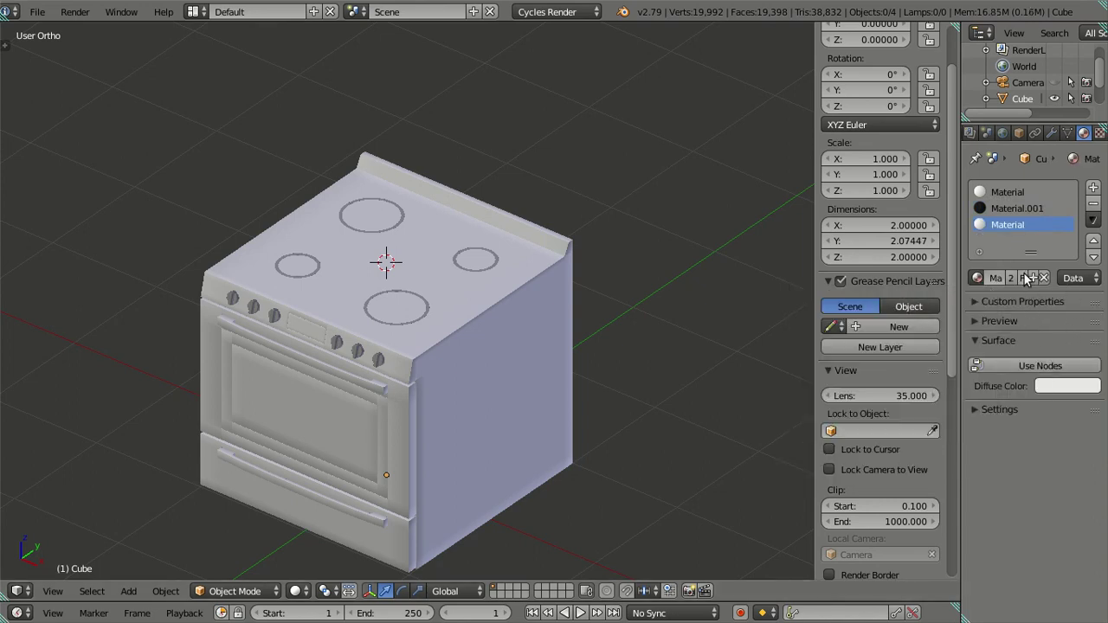
click(1041, 362)
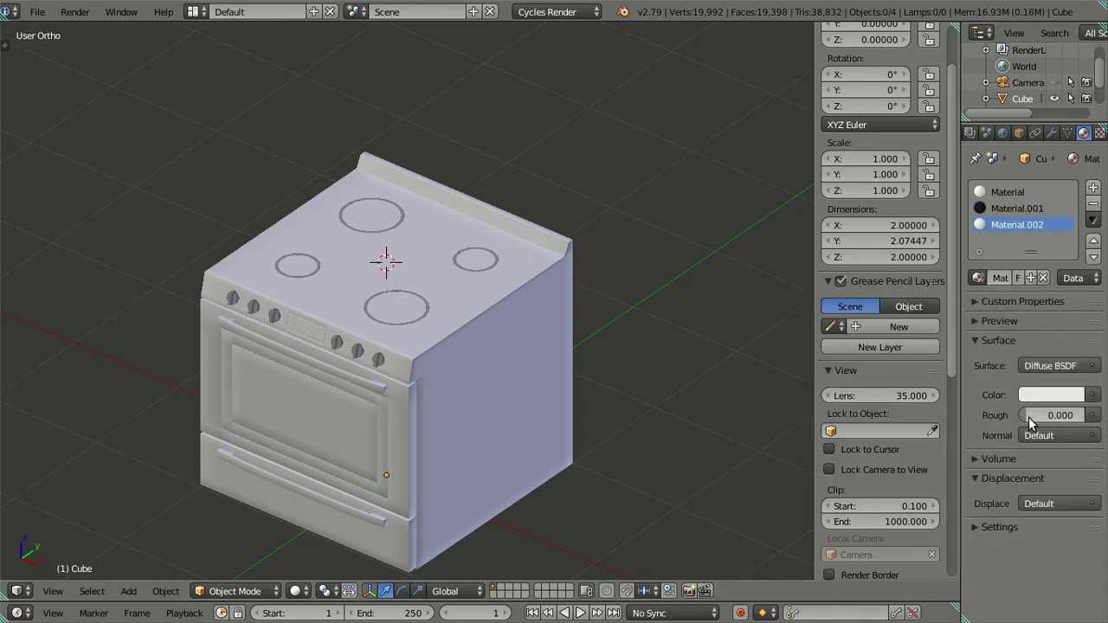
click(1049, 366)
click(924, 115)
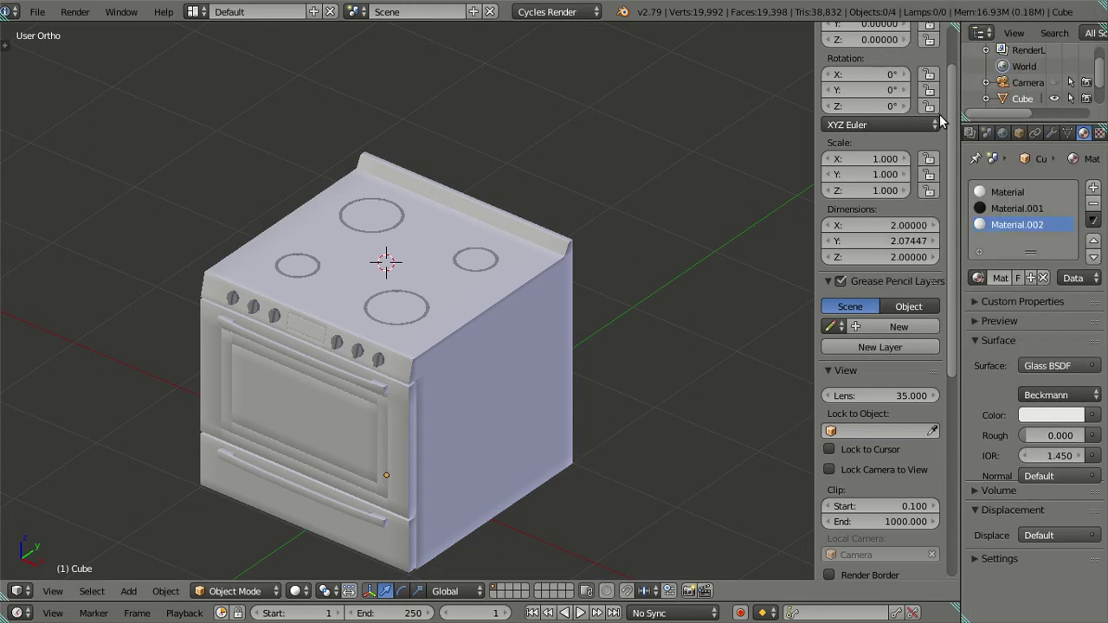
click(980, 319)
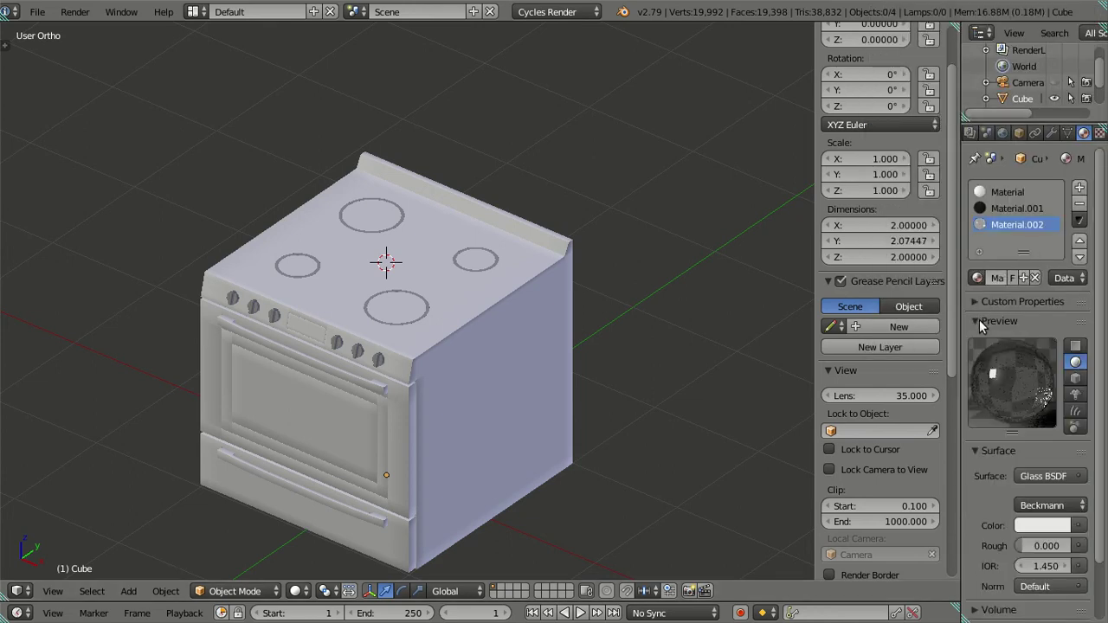
click(980, 320)
Orbit to a front-left view of the stove and enter Edit Mode
mouse_move(496, 385)
middle_down()
mouse_move(447, 362)
mouse_move(438, 309)
mouse_move(472, 277)
mouse_move(409, 327)
middle_up()
scroll(447, 361, up, 3)
scroll(409, 327, up, 1)
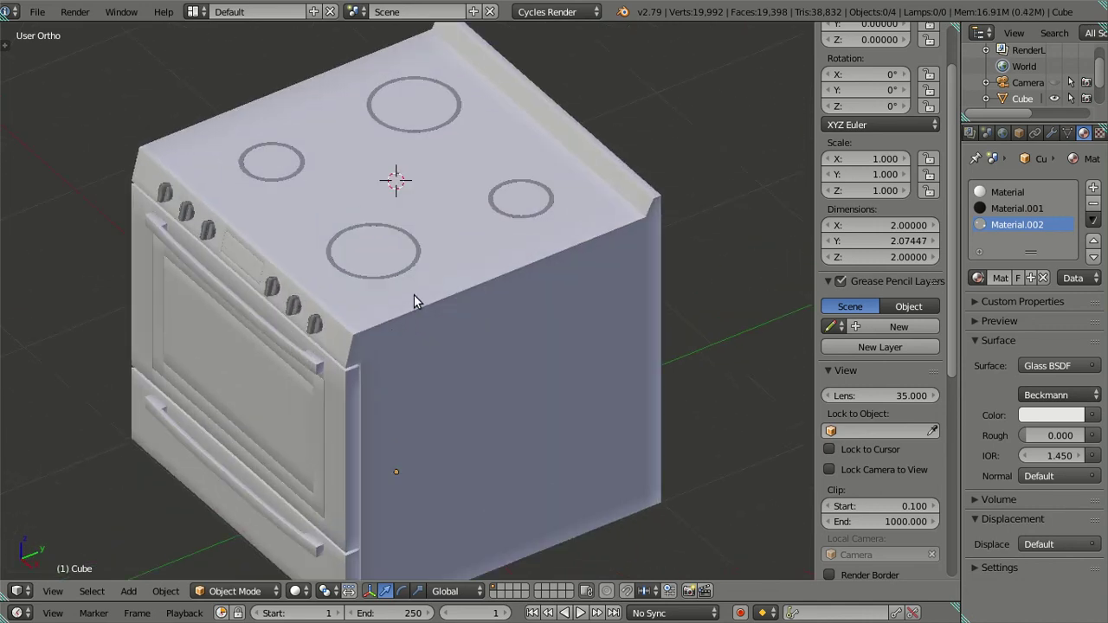
middle_drag(480, 229, 473, 261)
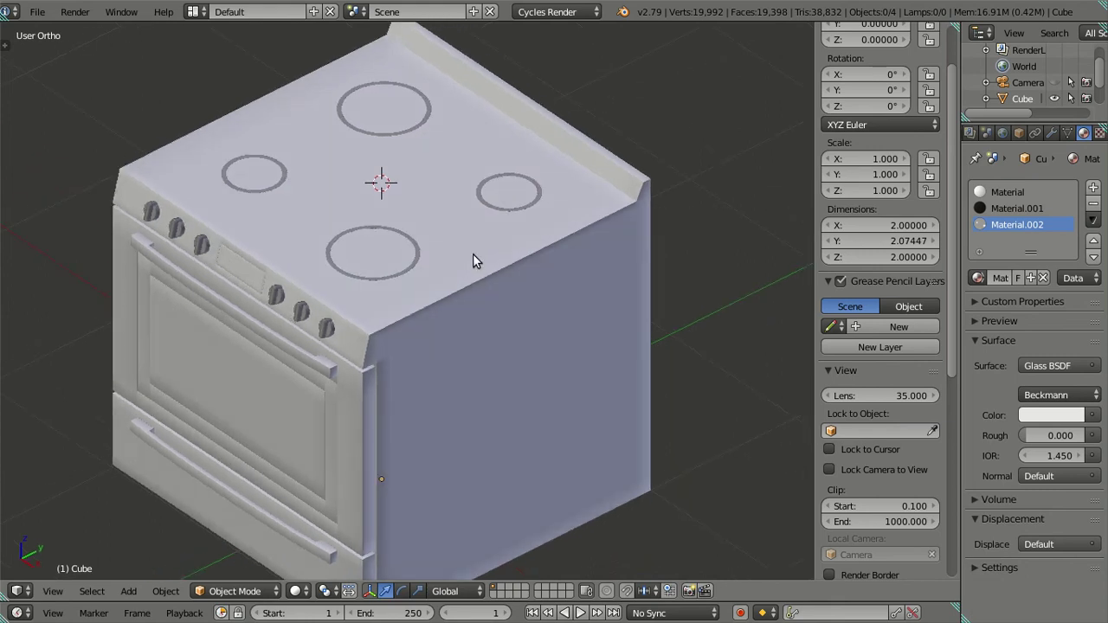
middle_drag(437, 343, 462, 330)
key(Tab)
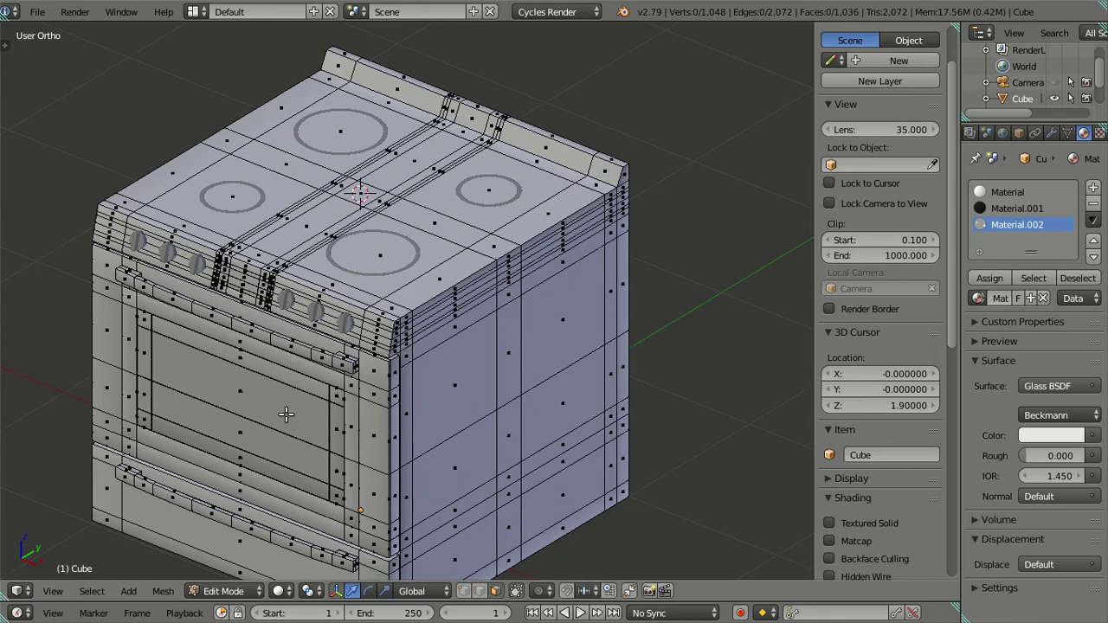
Select the oven window faces and assign the glass Material.002 to them
right_click(286, 415)
key(ctrl+KP_Add)
mouse_move(279, 423)
middle_down()
mouse_move(298, 394)
mouse_move(269, 400)
mouse_move(282, 383)
middle_up()
click(1004, 224)
click(990, 278)
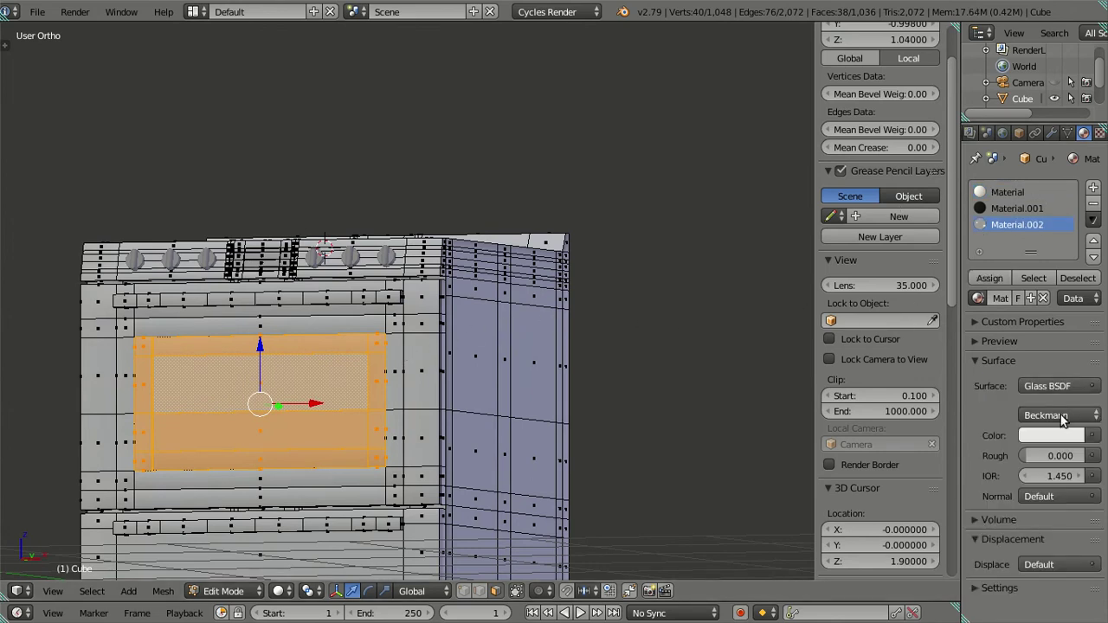
Assign black Material.001 to the face loop around the window, then view the result in Object Mode
key(a)
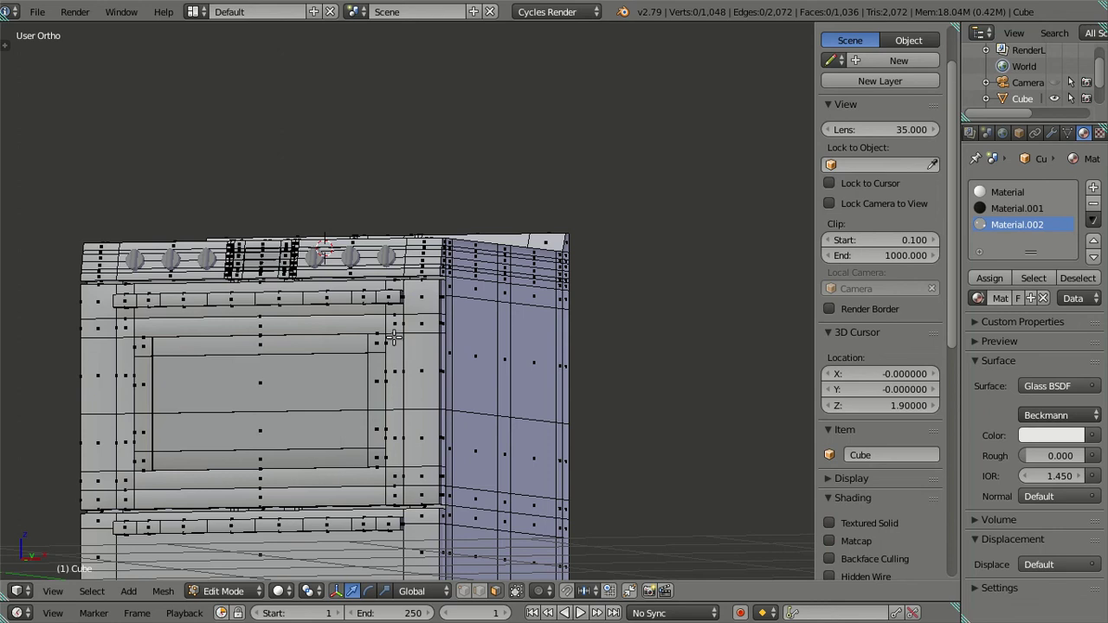
right_click(392, 327)
alt+right_click(394, 325)
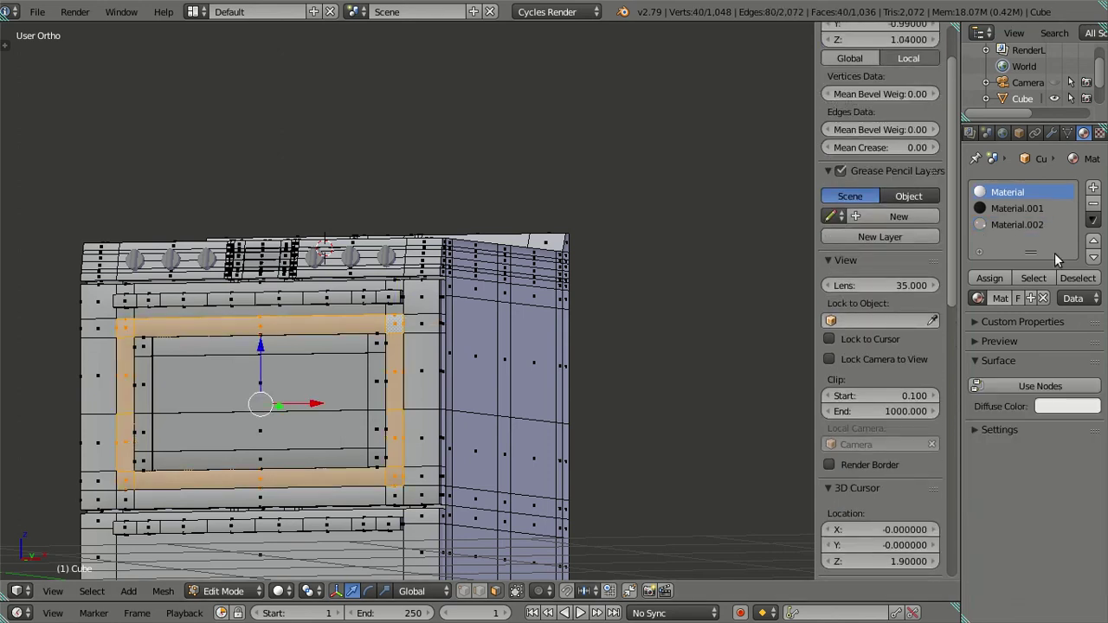
click(1018, 210)
click(990, 278)
key(a)
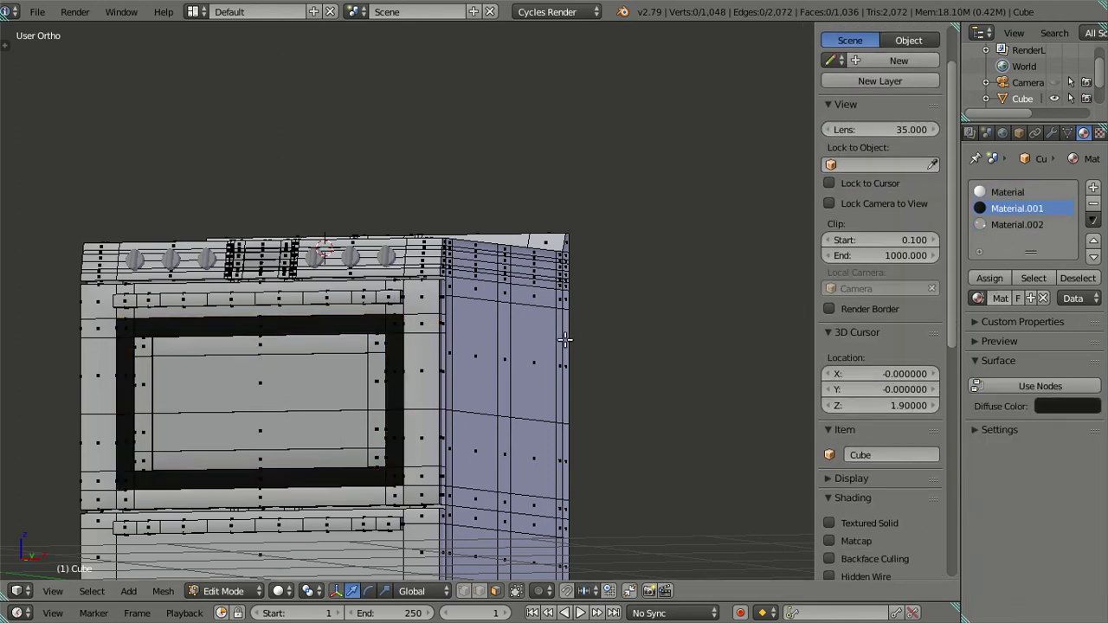
key(Tab)
key(z)
mouse_move(478, 320)
middle_down()
mouse_move(523, 316)
mouse_move(484, 337)
mouse_move(429, 278)
mouse_move(435, 317)
middle_up()
mouse_move(405, 268)
middle_down()
mouse_move(419, 329)
mouse_move(431, 329)
mouse_move(433, 308)
middle_up()
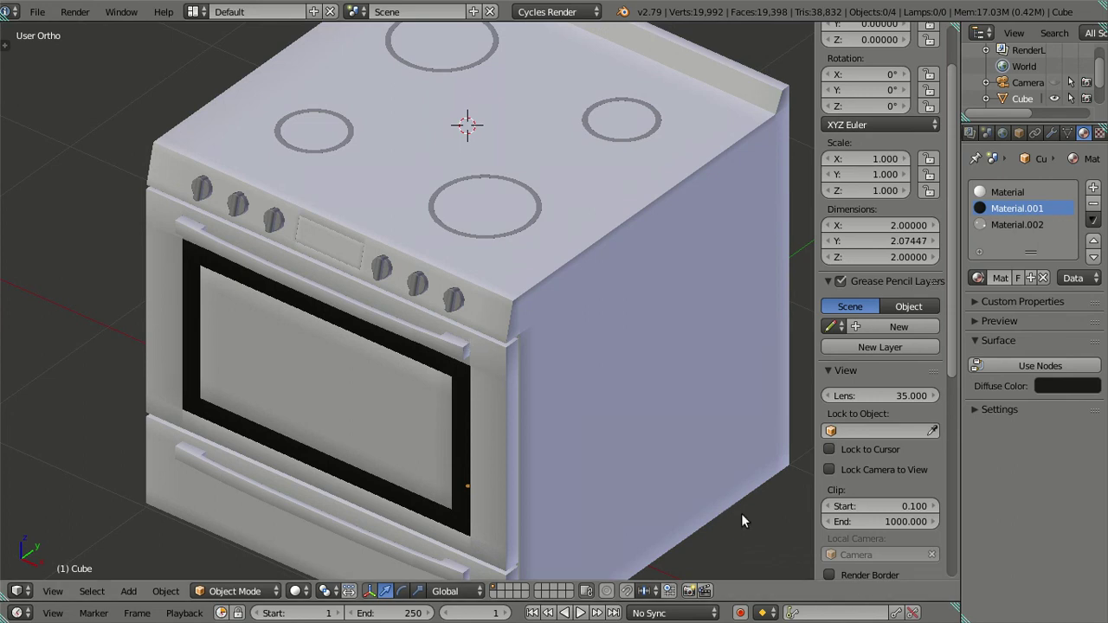
Select the oven door panel and hide it to expose the oven opening
scroll(598, 381, down, 3)
key(Tab)
mouse_move(589, 346)
middle_down()
mouse_move(468, 264)
mouse_move(389, 317)
middle_up()
scroll(386, 317, up, 1)
right_click(387, 316)
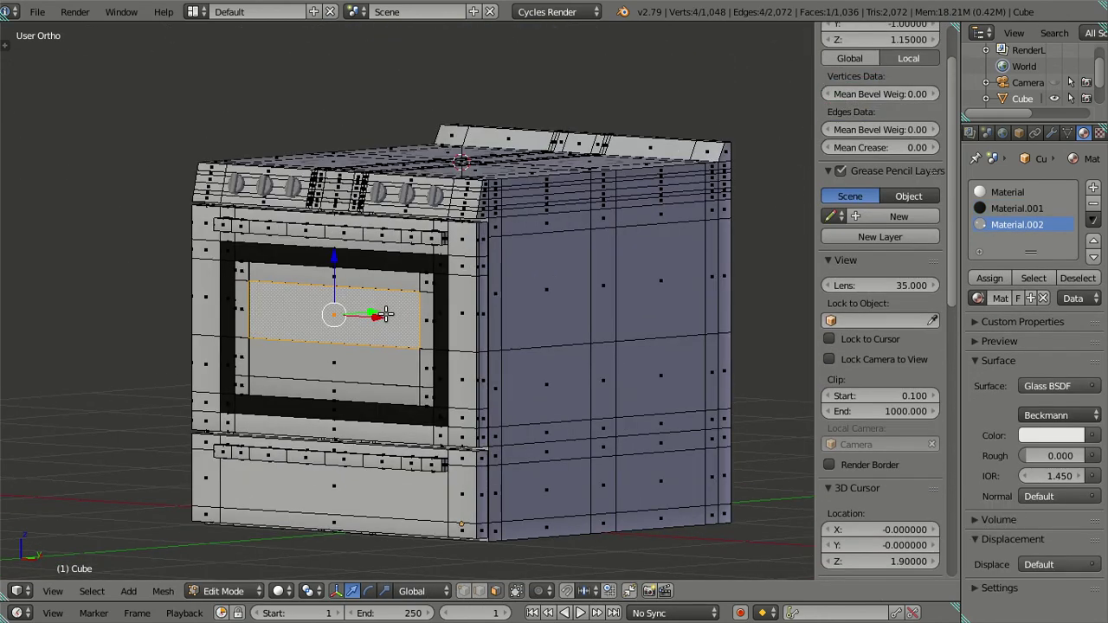
key(ctrl+l)
key(l)
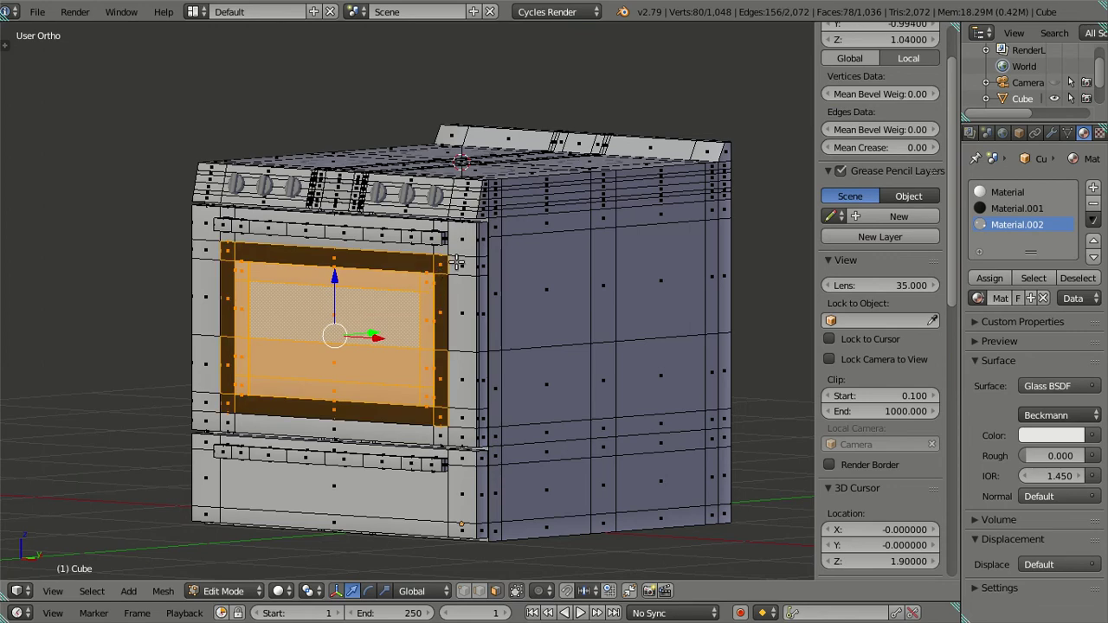
key(l)
key(l)
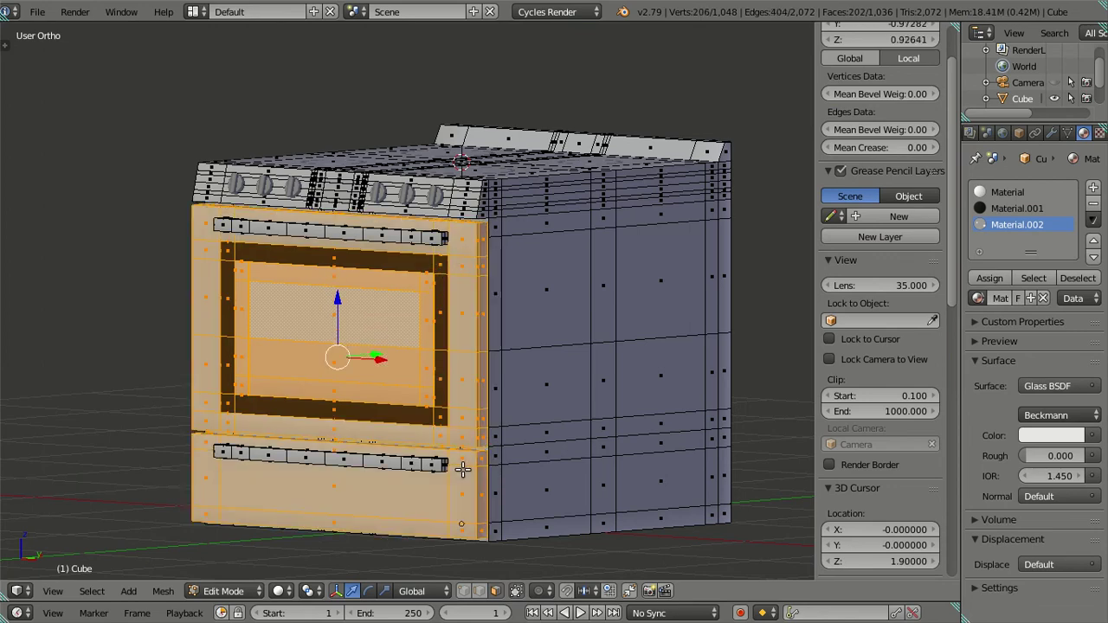
key(h)
mouse_move(462, 465)
middle_down()
mouse_move(490, 419)
mouse_move(419, 412)
mouse_move(419, 396)
mouse_move(413, 471)
mouse_move(372, 407)
mouse_move(464, 216)
mouse_move(307, 255)
middle_up()
Assign black Material.001 to the opening's top, side and bottom frame loops and the middle shelf front
alt+right_click(451, 190)
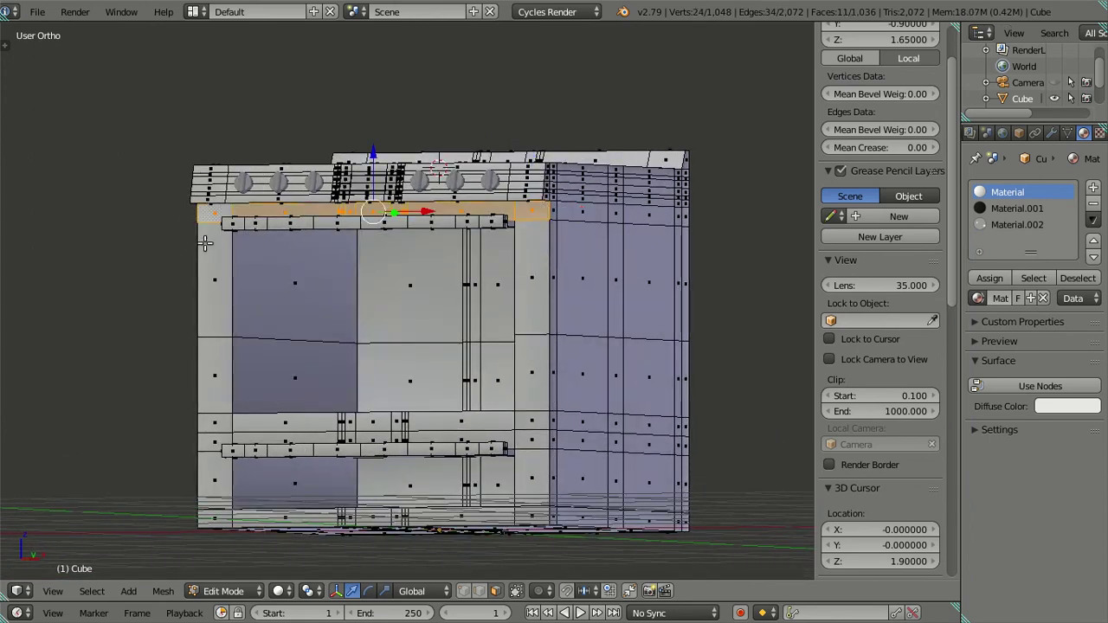
alt+shift+right_click(213, 524)
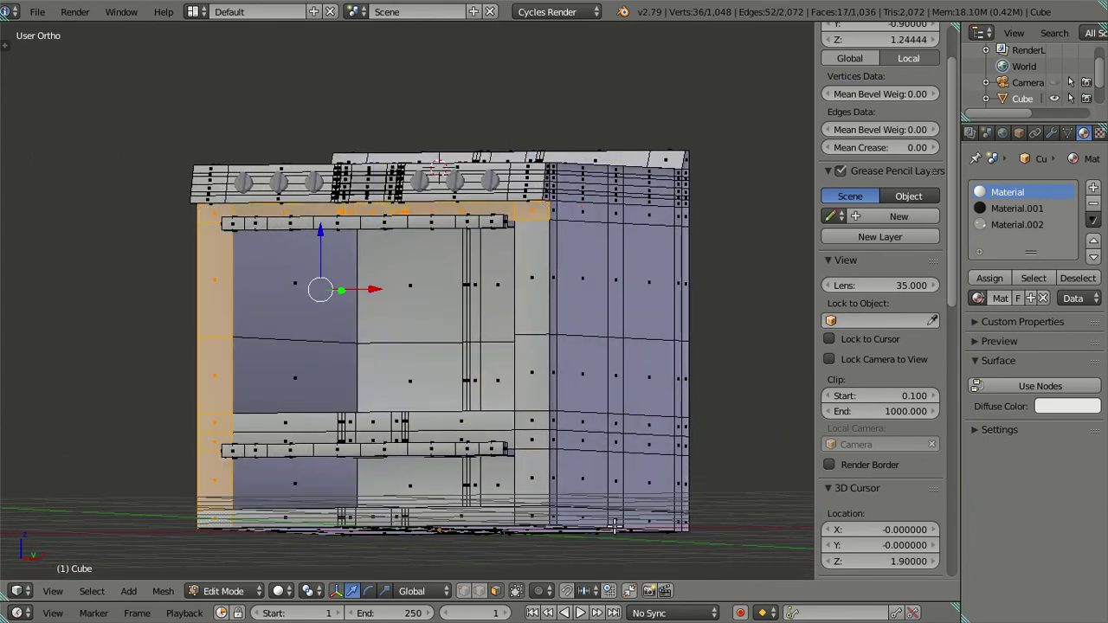
alt+shift+right_click(534, 513)
alt+shift+right_click(525, 265)
middle_drag(526, 265, 563, 441)
shift+right_click(482, 453)
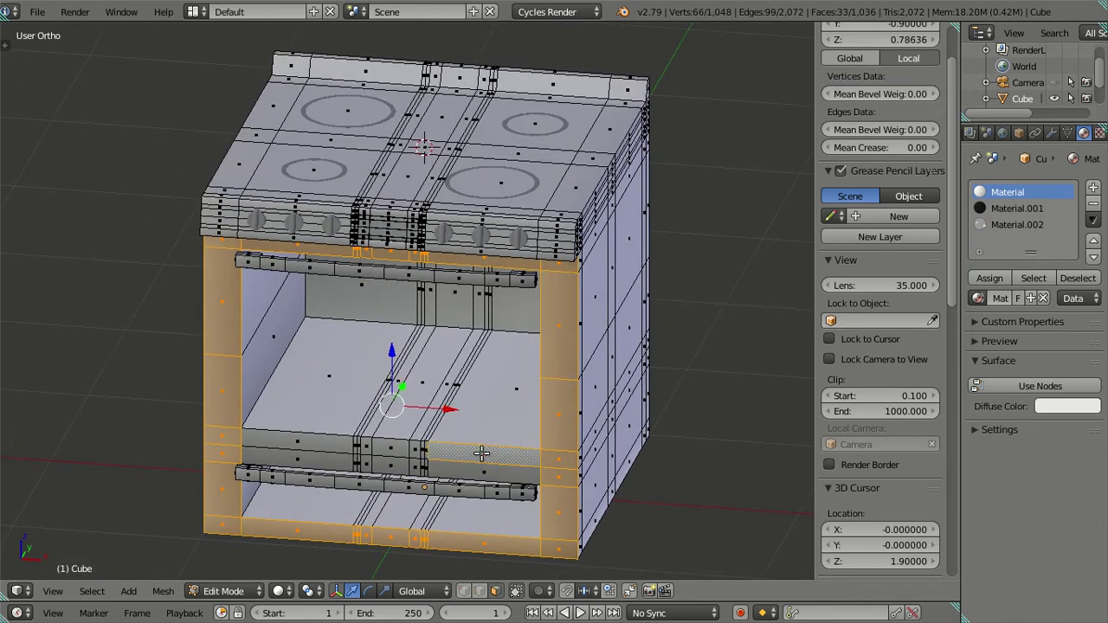
alt+shift+right_click(281, 445)
alt+shift+right_click(486, 460)
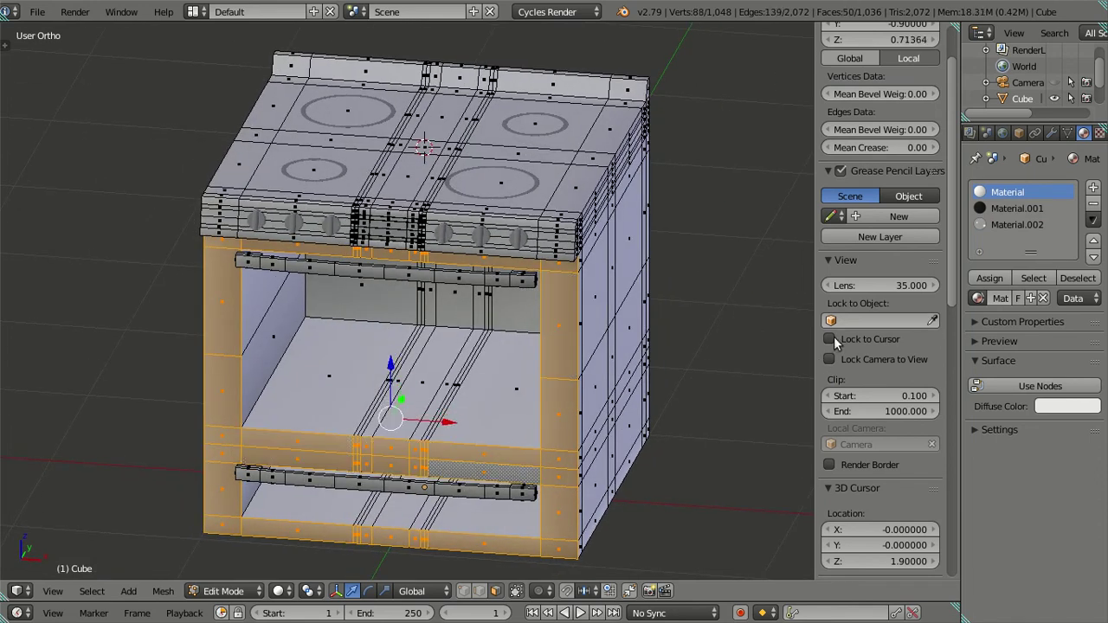
click(1017, 208)
click(989, 278)
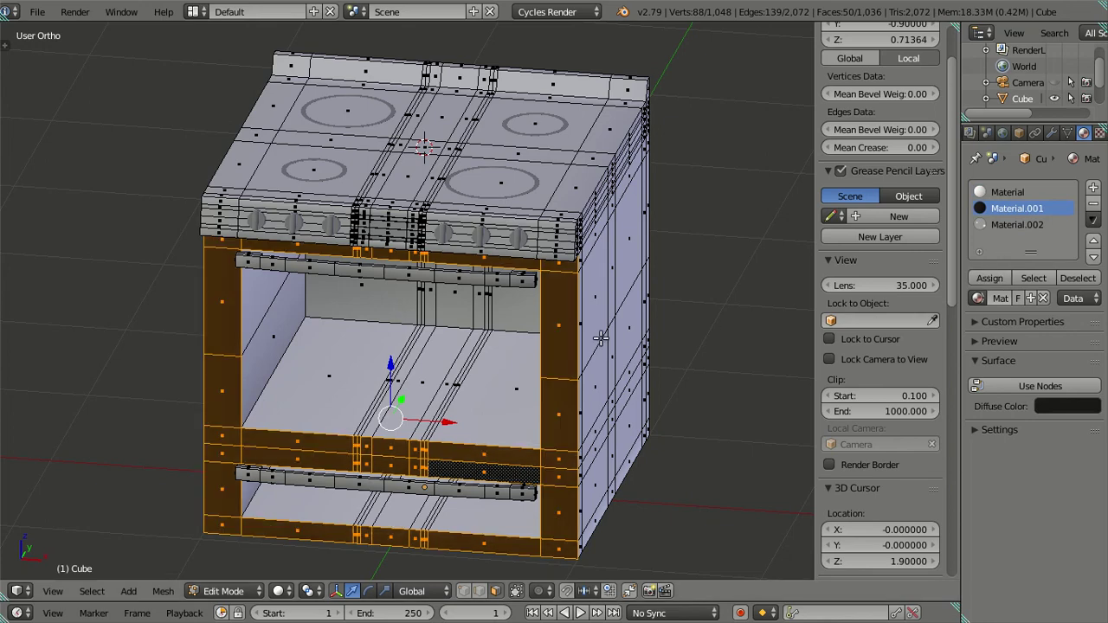
Preview the dark-bordered oven opening in Object Mode, then return to Edit Mode viewing the top
key(a)
middle_drag(569, 376, 574, 324)
key(Tab)
mouse_move(544, 369)
middle_down()
mouse_move(399, 334)
mouse_move(413, 344)
middle_up()
key(Tab)
middle_drag(484, 240, 445, 383)
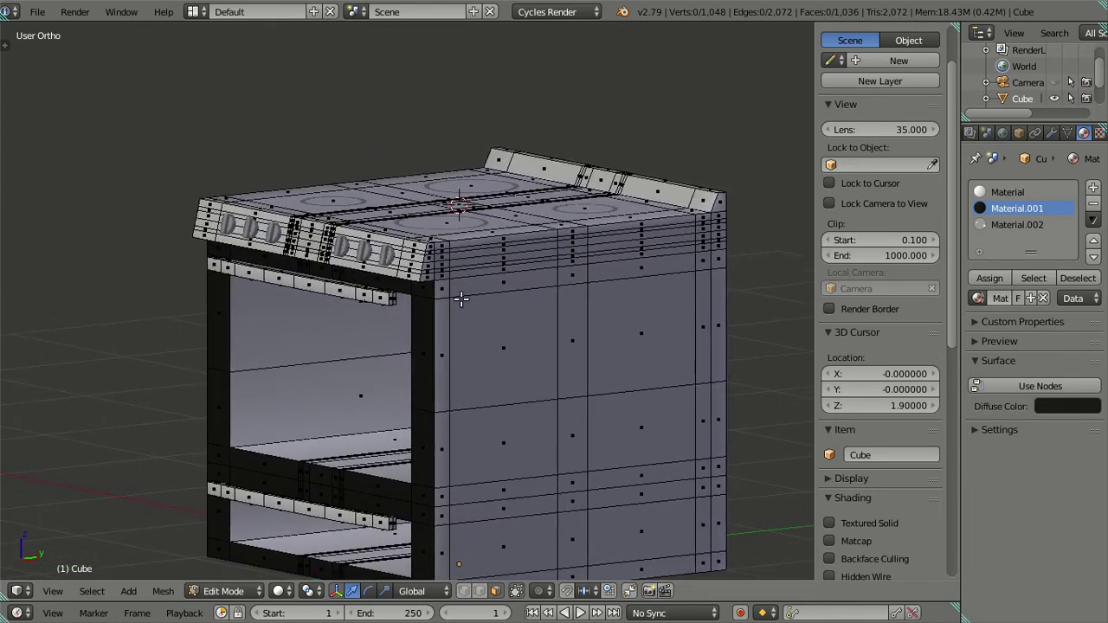
middle_drag(668, 320, 654, 214)
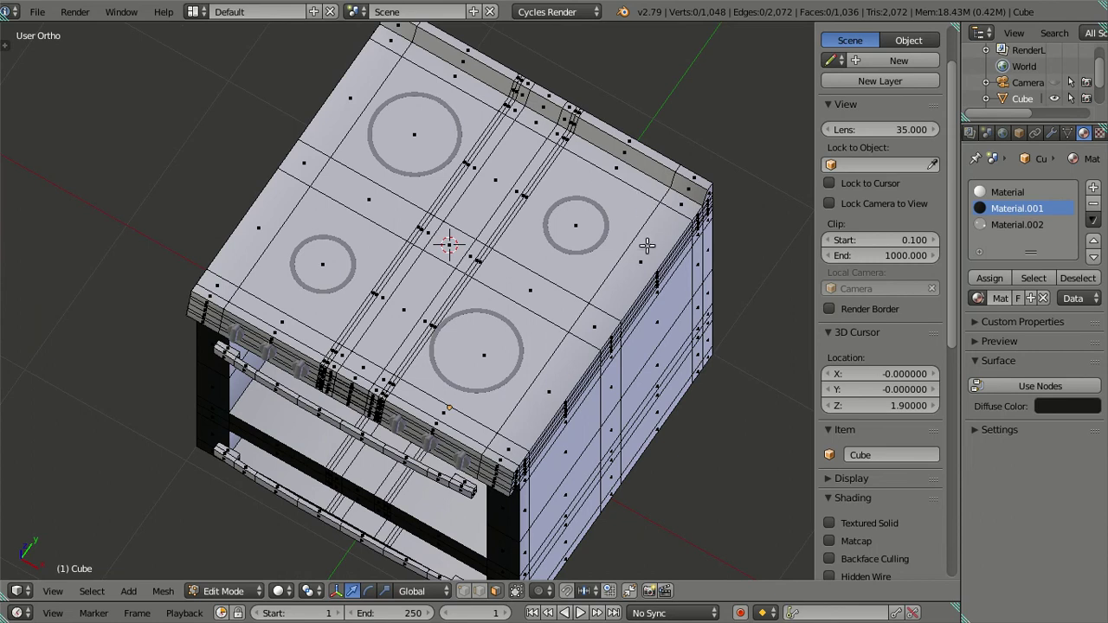
Select all the stovetop face loops from the back edge to the front edge
right_click(678, 201)
alt+right_click(388, 45)
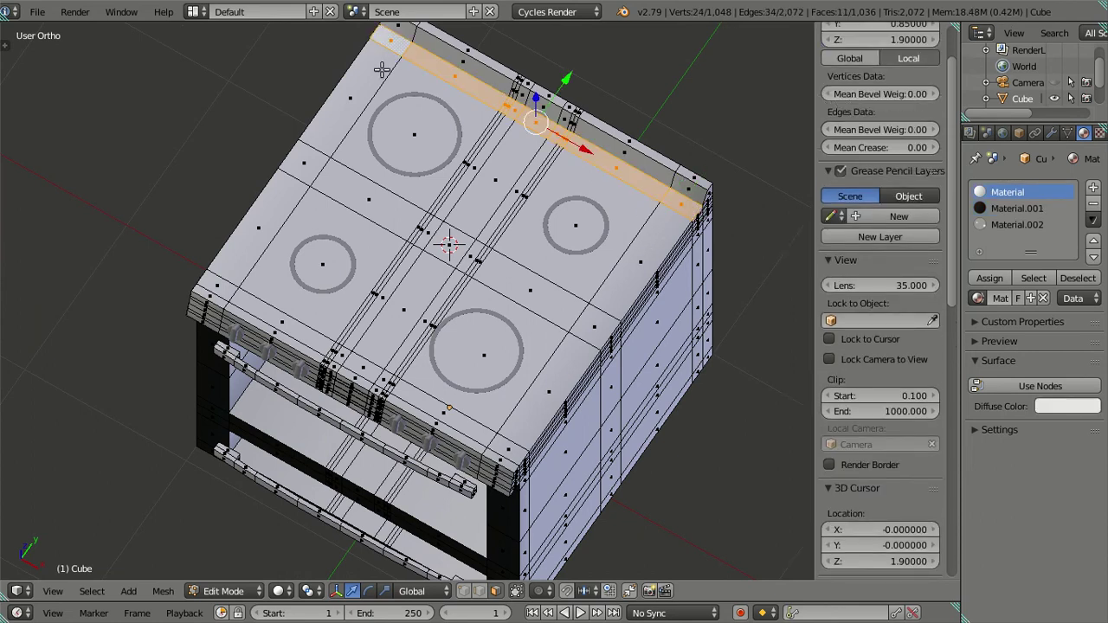
shift+right_click(383, 69)
alt+shift+right_click(596, 319)
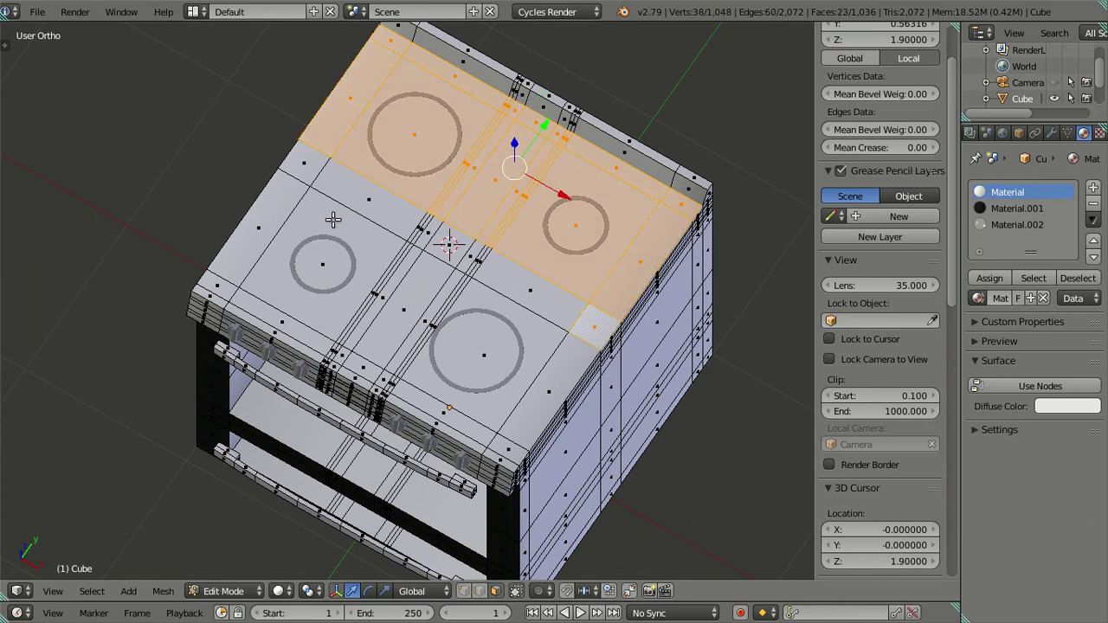
alt+shift+right_click(303, 167)
shift+right_click(264, 232)
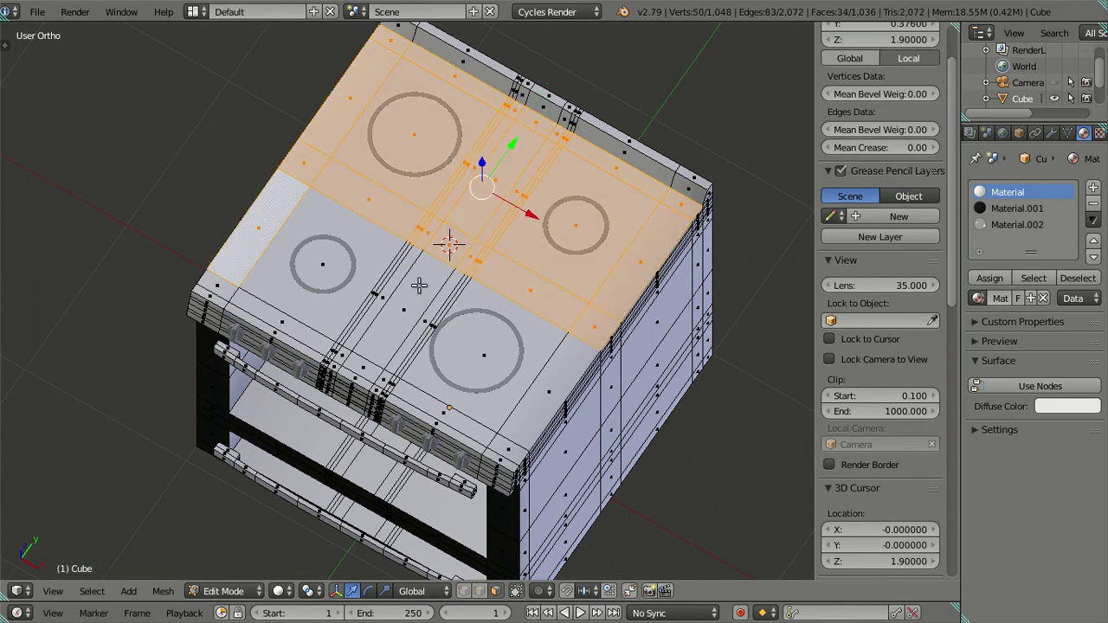
alt+shift+right_click(552, 387)
shift+right_click(508, 443)
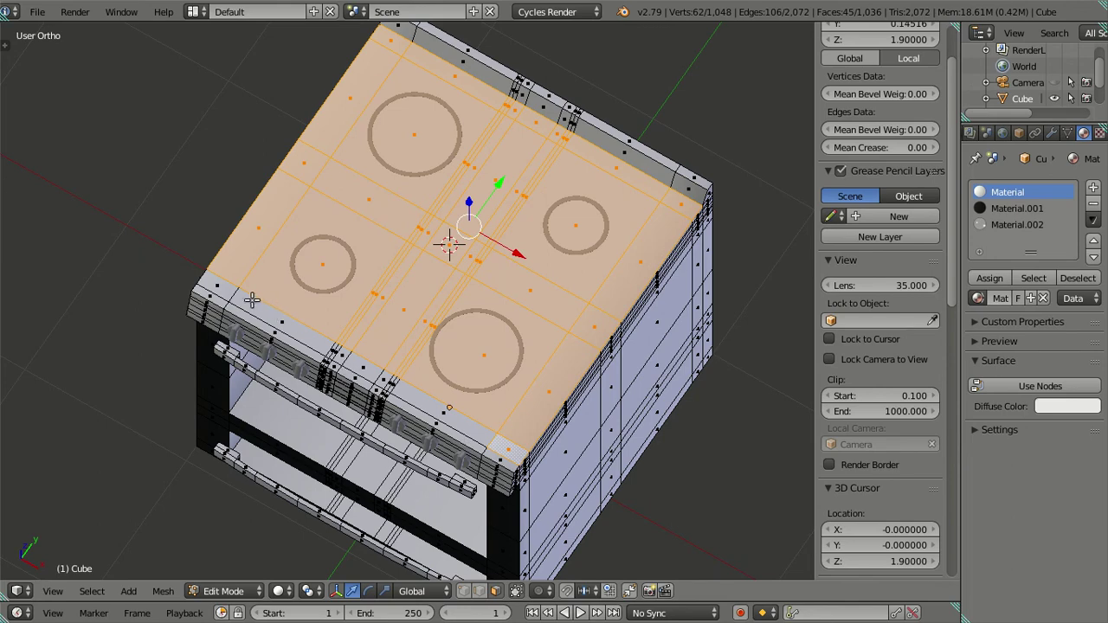
alt+shift+right_click(218, 287)
mouse_move(218, 287)
middle_down()
mouse_move(506, 334)
mouse_move(494, 372)
middle_up()
scroll(489, 330, up, 3)
Assign the black Material.001 to the selected stovetop faces
click(992, 209)
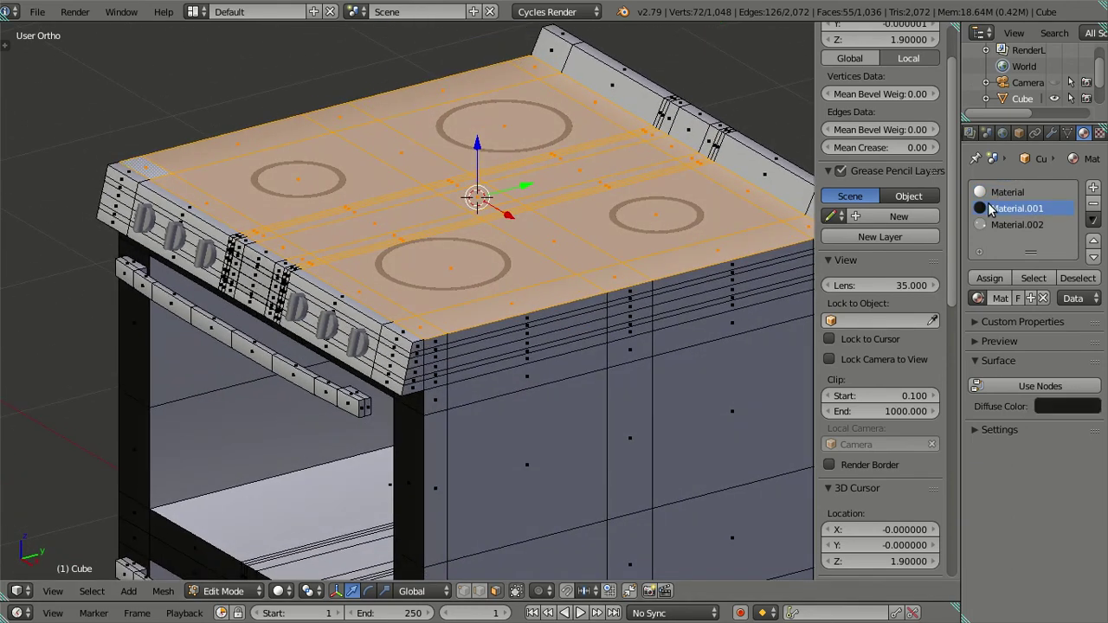
click(989, 278)
key(a)
scroll(520, 274, up, 2)
middle_drag(520, 275, 562, 350)
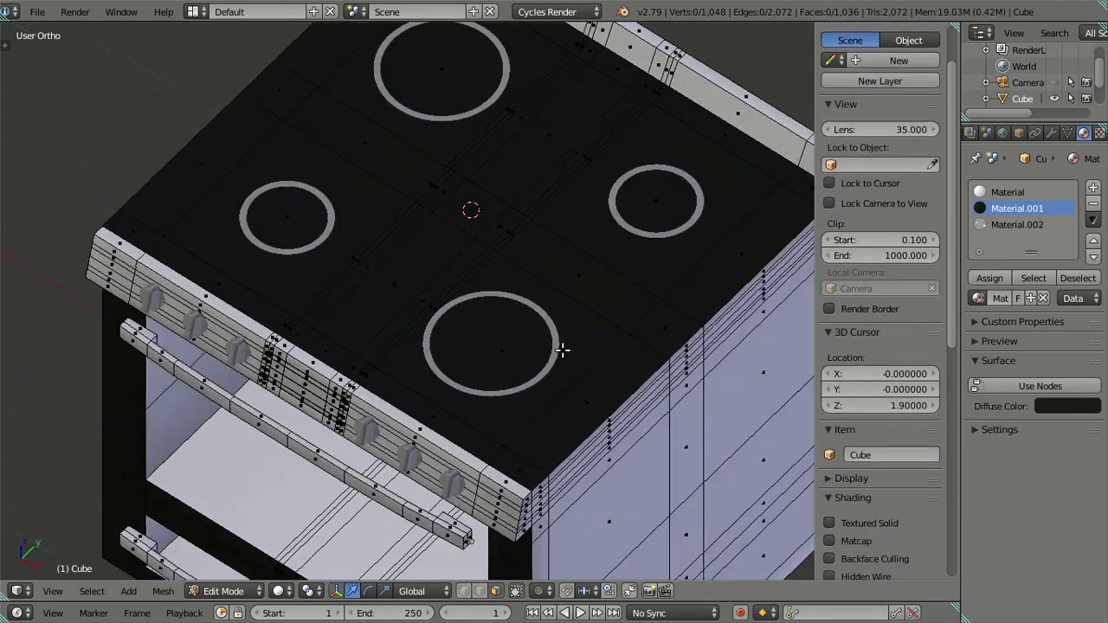
Toggle between Object and Edit Mode to check the black cooktop and the knob panel
key(Tab)
mouse_move(466, 341)
middle_down()
mouse_move(602, 339)
mouse_move(678, 275)
mouse_move(725, 266)
mouse_move(518, 291)
middle_up()
key(Tab)
scroll(680, 277, up, 2)
key(Tab)
key(Tab)
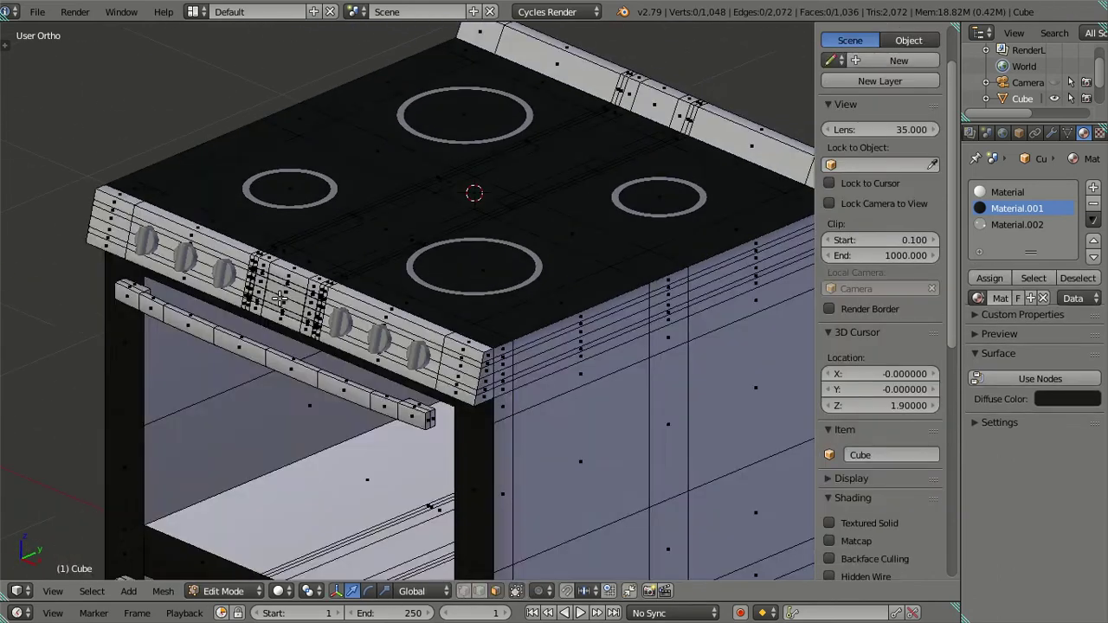
middle_drag(280, 297, 480, 249)
scroll(480, 249, up, 3)
scroll(480, 249, up, 1)
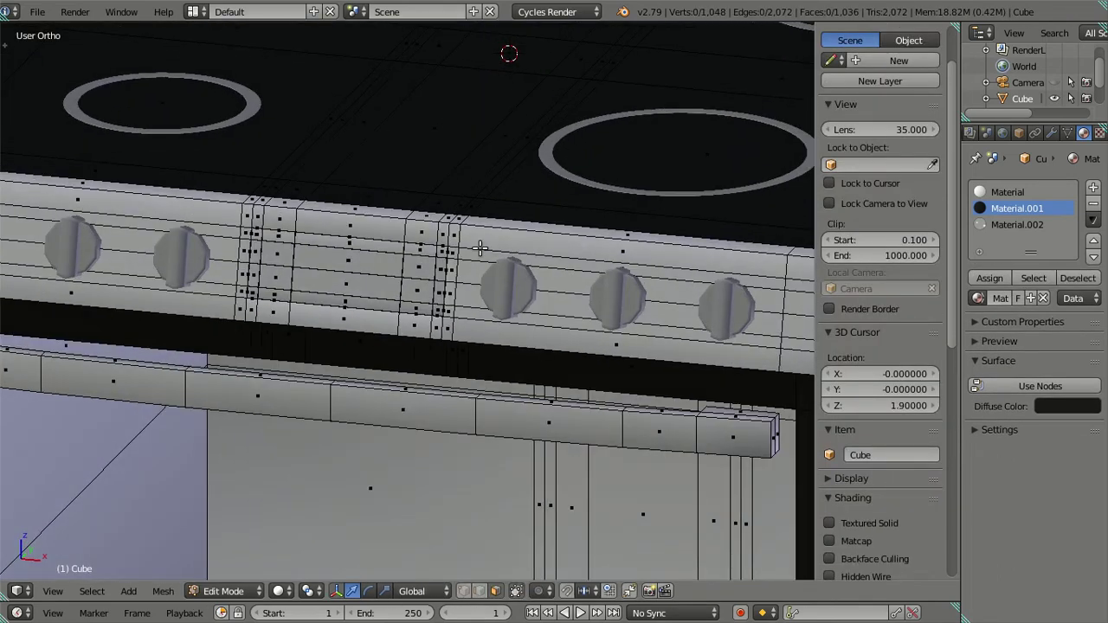
Assign the glass Material.002 to the linked panel region between the knobs
right_click(359, 263)
key(ctrl+l)
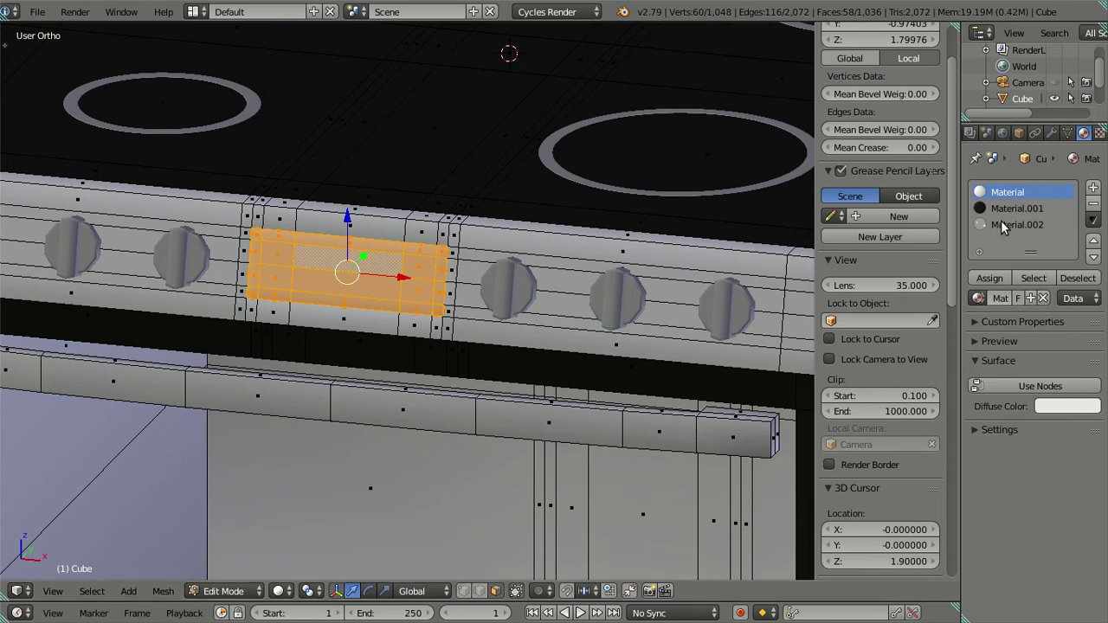
click(1002, 226)
click(987, 278)
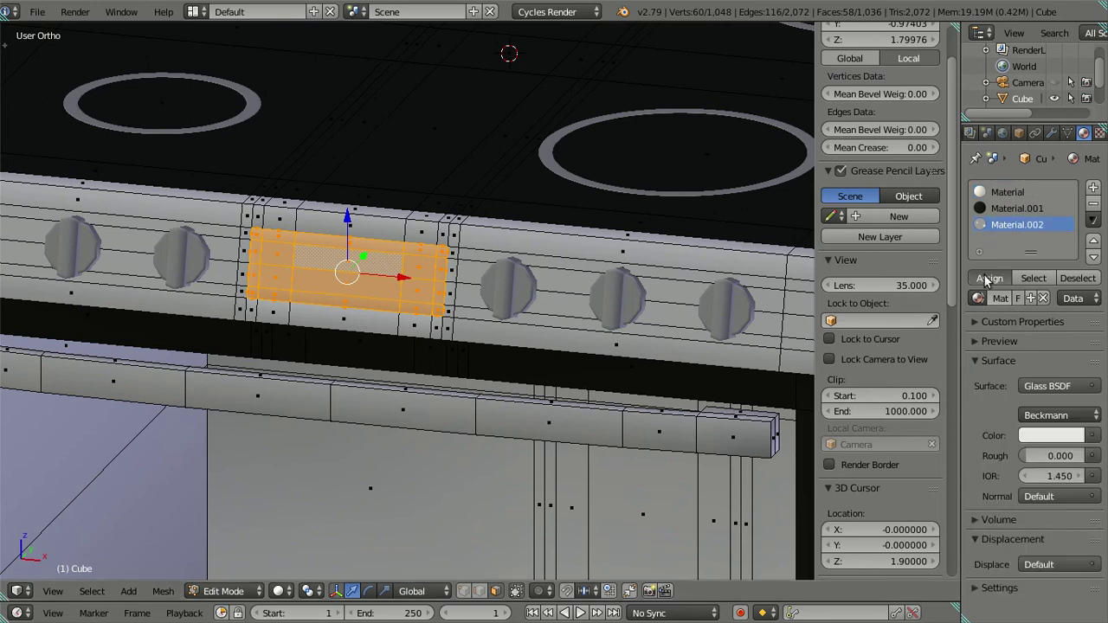
Select the centre panel, clear the selection, and zoom in on the display
right_click(359, 275)
key(l)
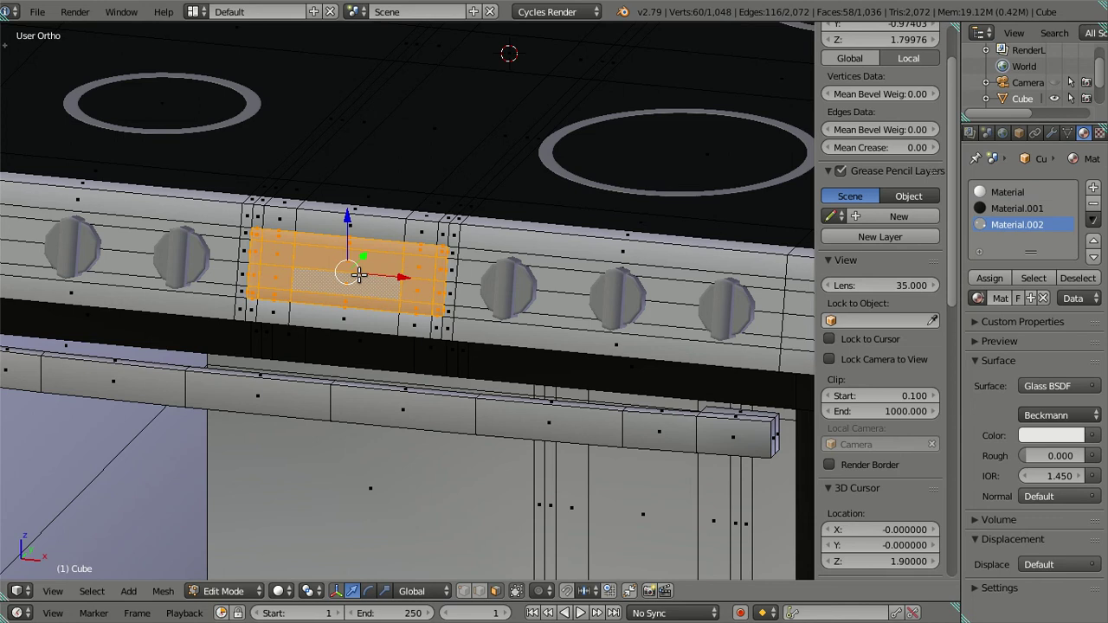
key(a)
scroll(359, 274, up, 2)
scroll(409, 234, up, 5)
scroll(409, 234, down, 3)
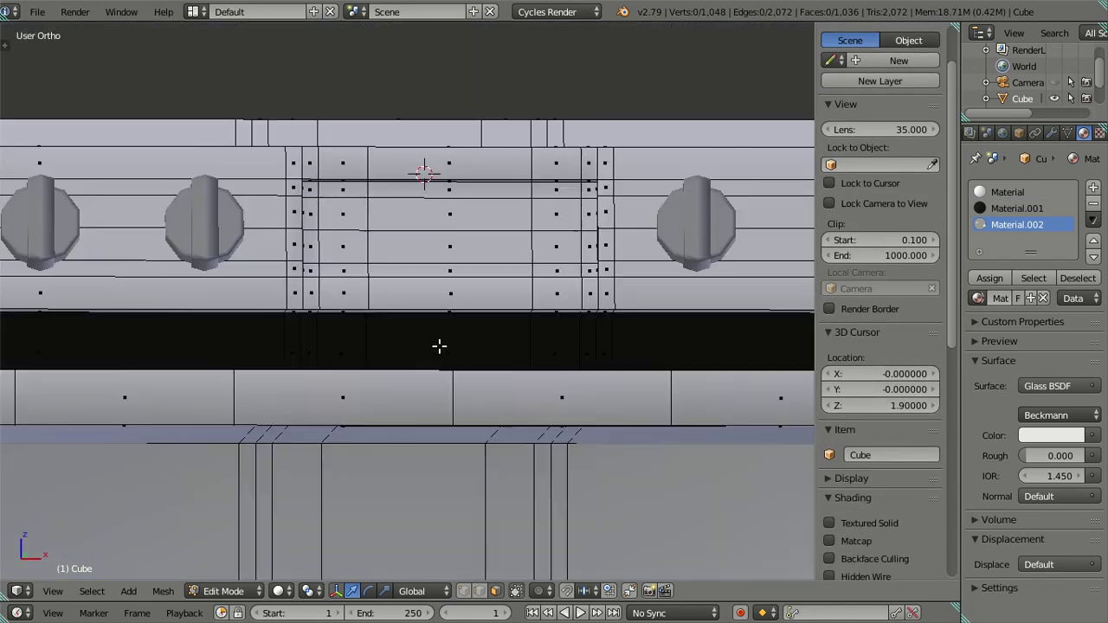
scroll(438, 344, up, 2)
scroll(401, 375, up, 1)
Select the display's rows of faces and assign the black Material.001 to them
right_click(202, 300)
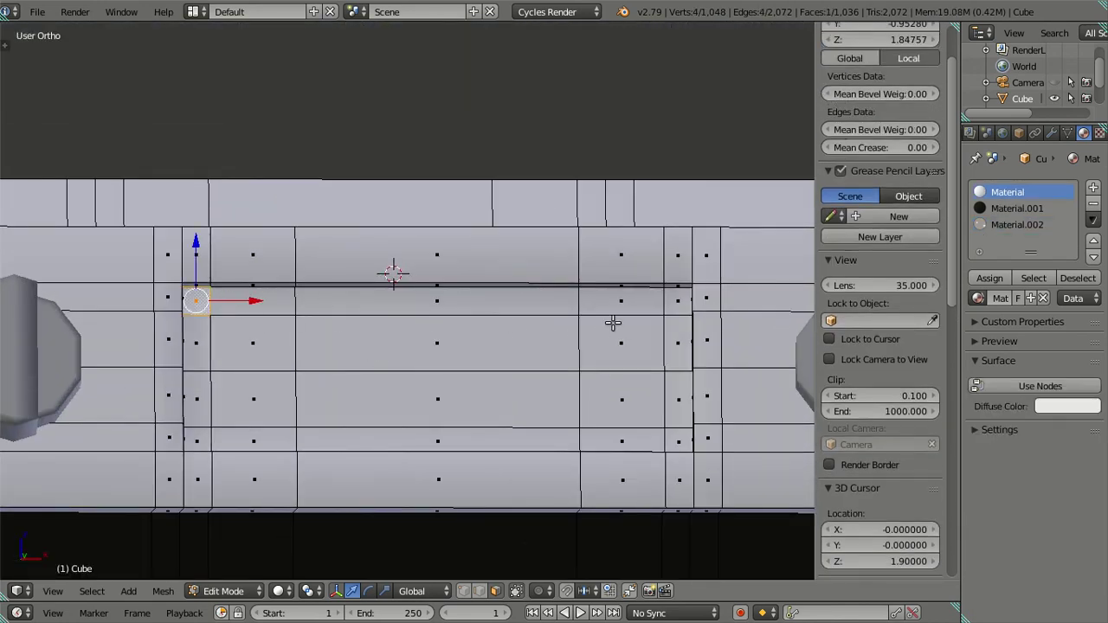
ctrl+right_click(687, 305)
ctrl+right_click(678, 342)
ctrl+right_click(203, 343)
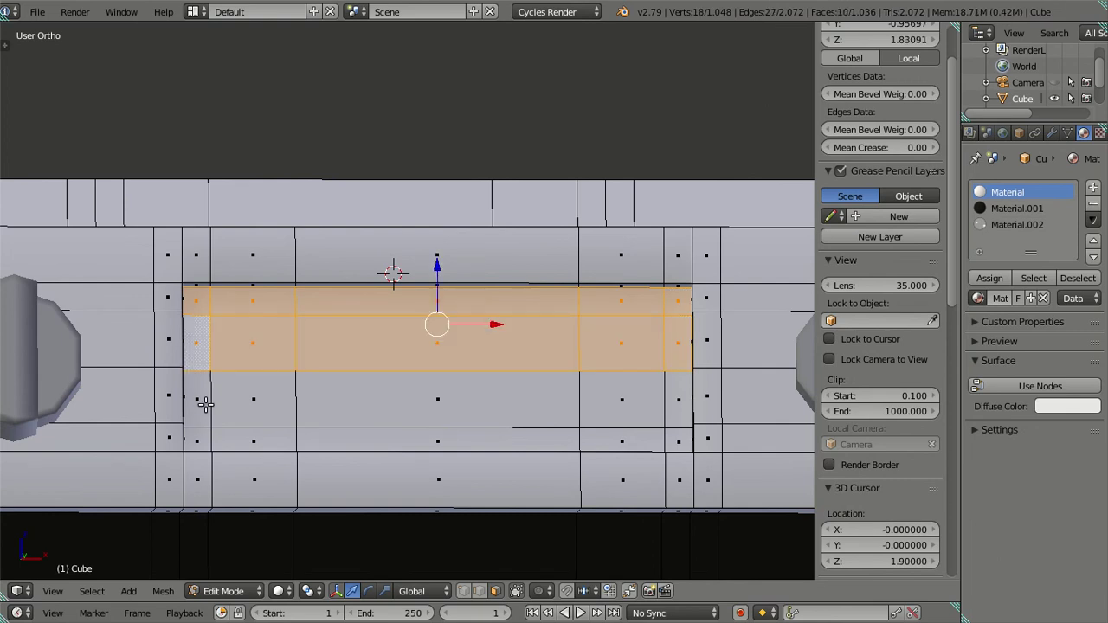
ctrl+right_click(202, 405)
ctrl+right_click(669, 401)
ctrl+right_click(674, 437)
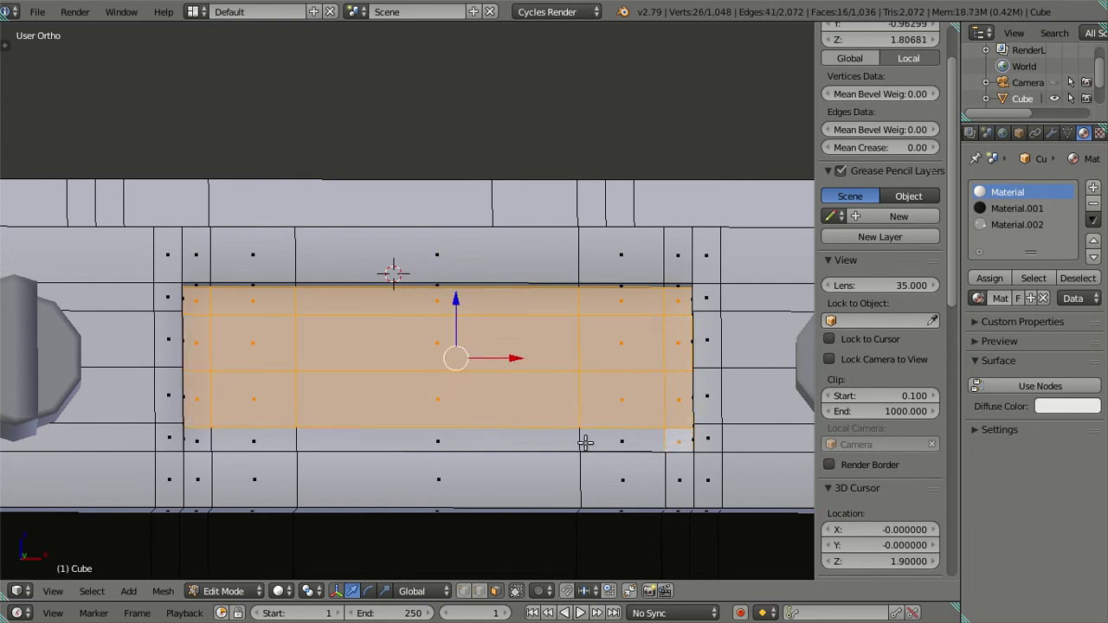
ctrl+right_click(207, 441)
scroll(240, 431, down, 3)
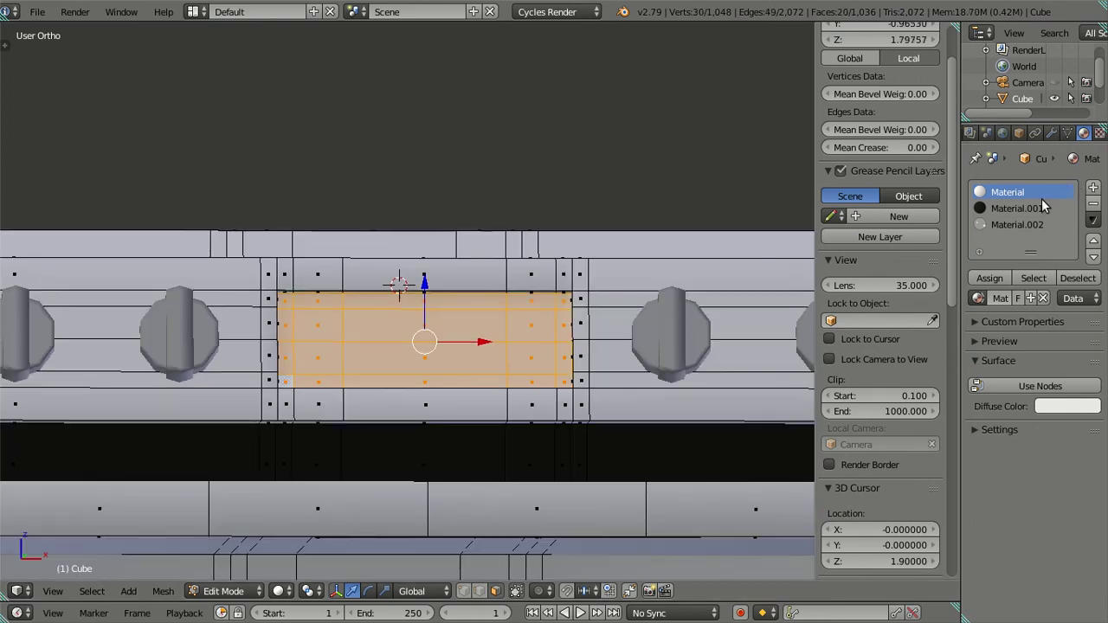
click(1017, 208)
click(990, 278)
Deselect the faces and orbit to inspect the stove's top and side
key(a)
scroll(485, 346, down, 3)
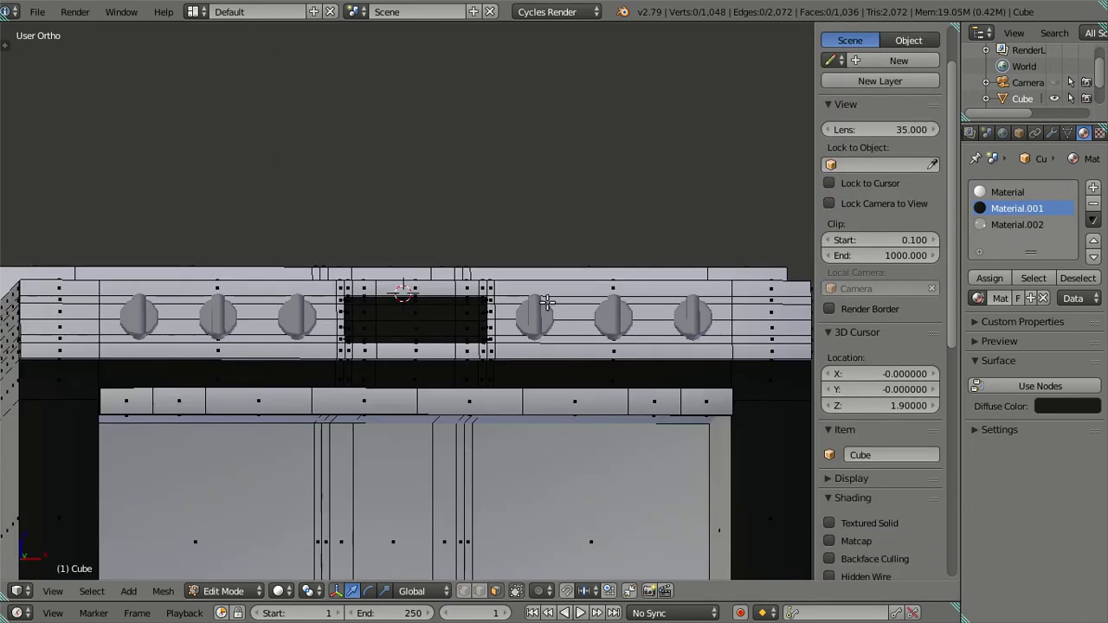
middle_drag(485, 311, 520, 344)
key(ctrl+z)
scroll(517, 330, down, 3)
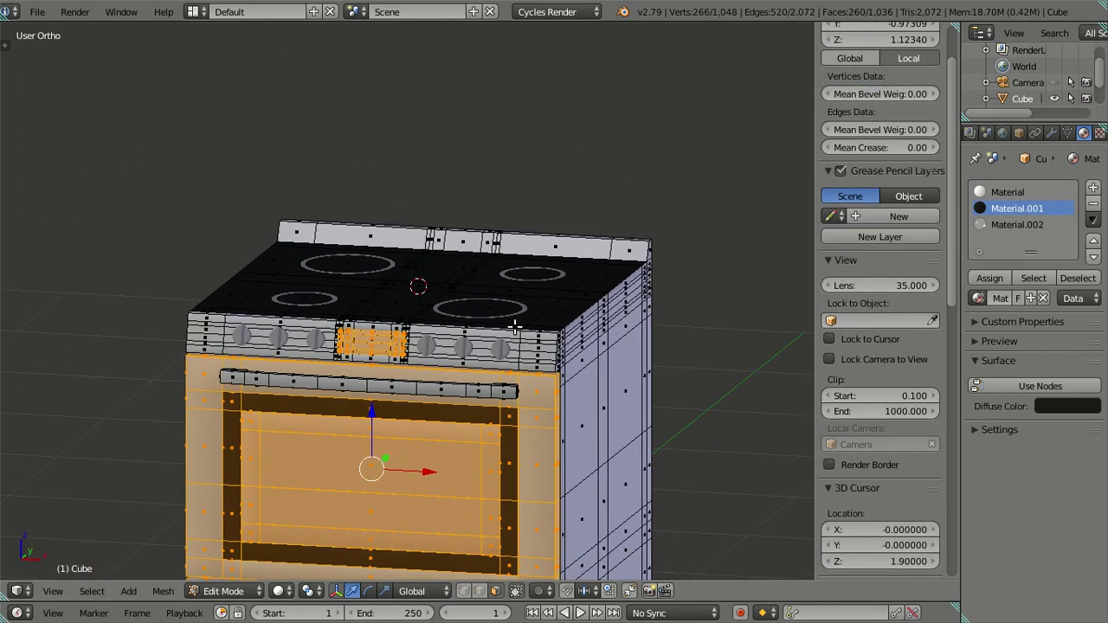
mouse_move(596, 378)
middle_down()
mouse_move(500, 347)
mouse_move(483, 405)
mouse_move(427, 354)
mouse_move(539, 396)
mouse_move(511, 398)
middle_up()
key(a)
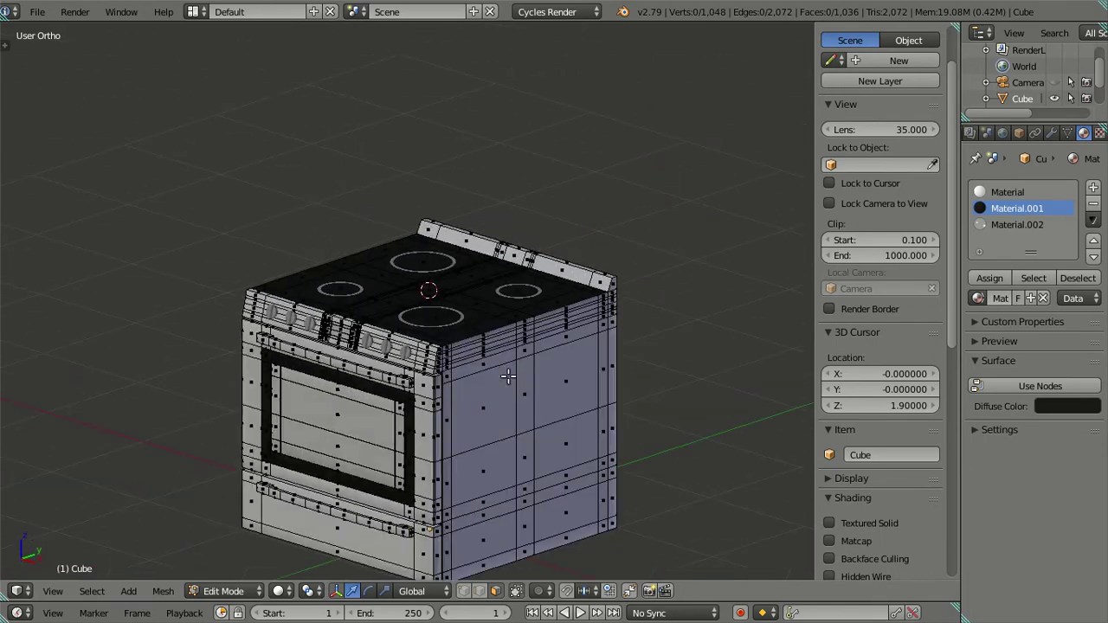
scroll(511, 398, up, 2)
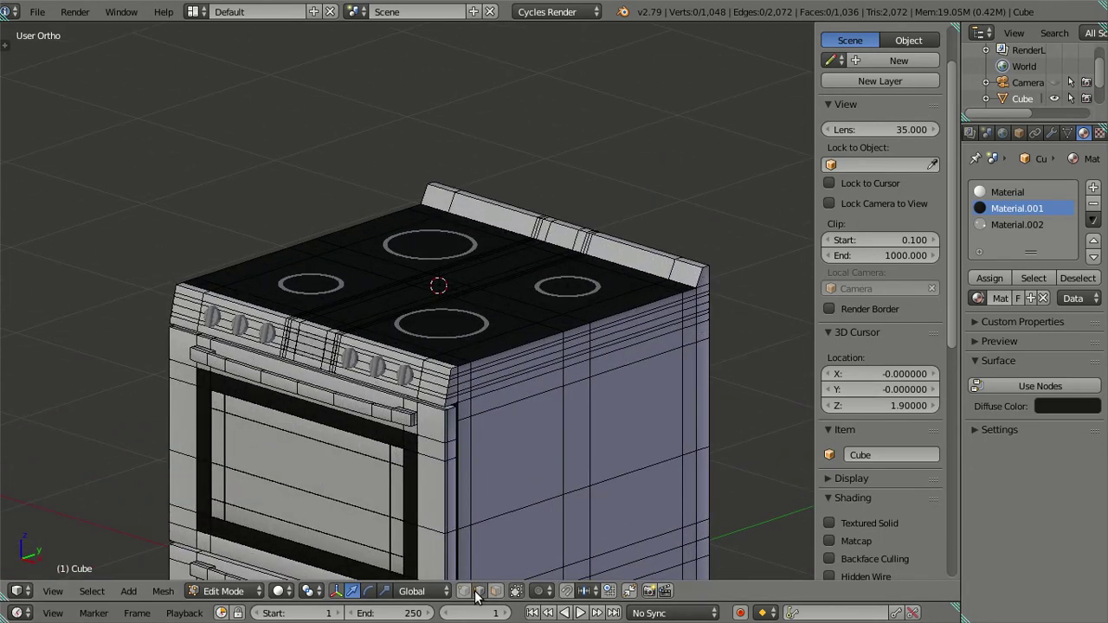
In Object Mode, give the knobs object (Cube.001) the white Material
middle_drag(472, 381, 470, 413)
key(Tab)
scroll(336, 301, up, 2)
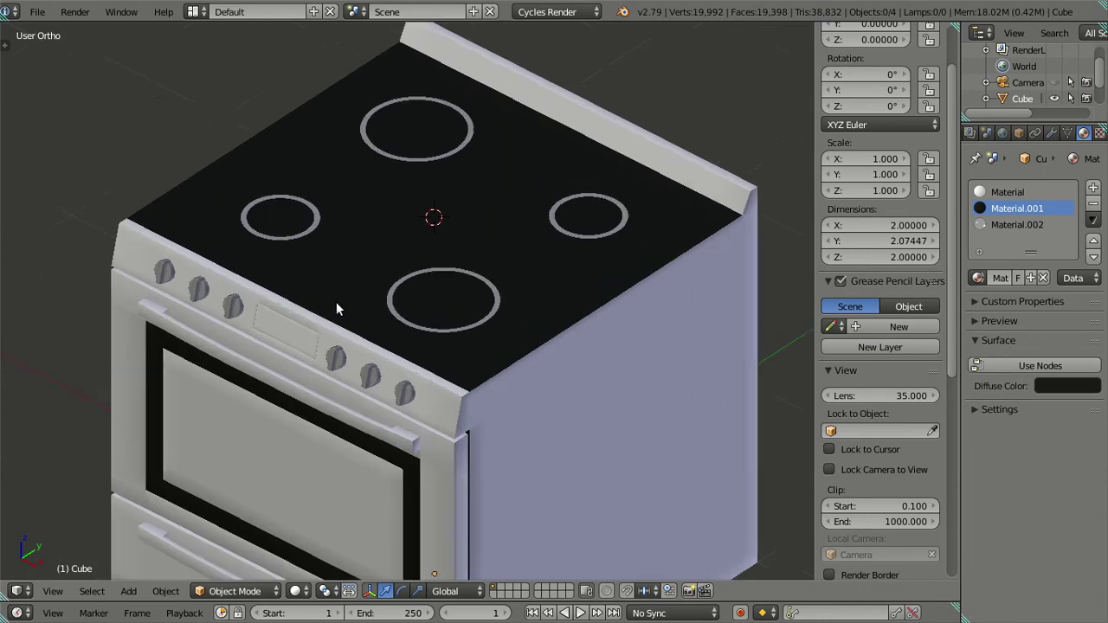
right_click(358, 392)
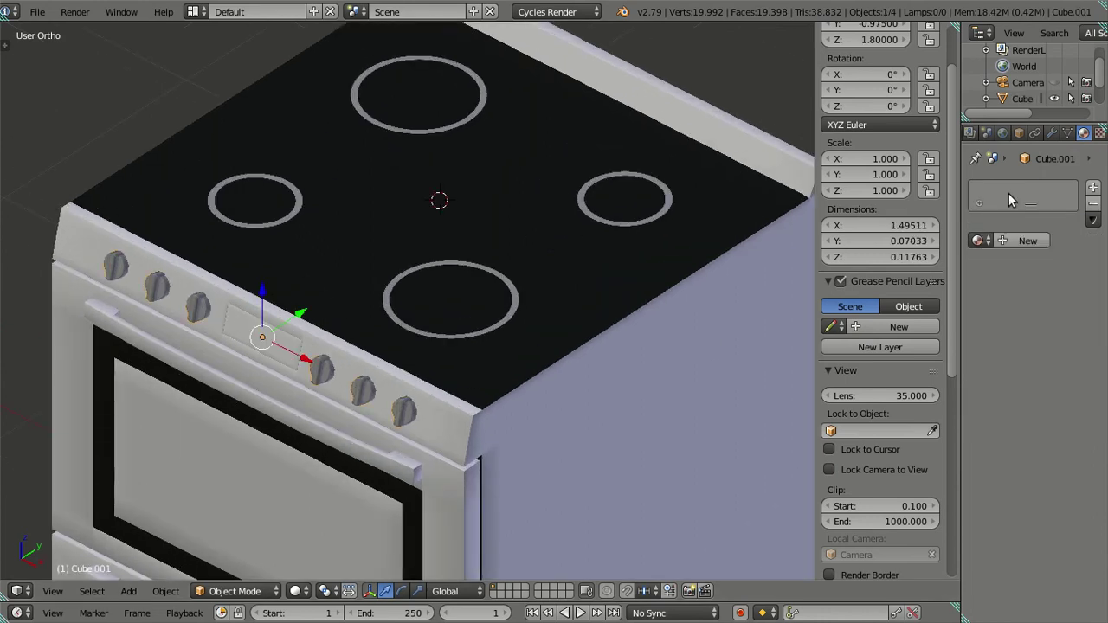
click(979, 241)
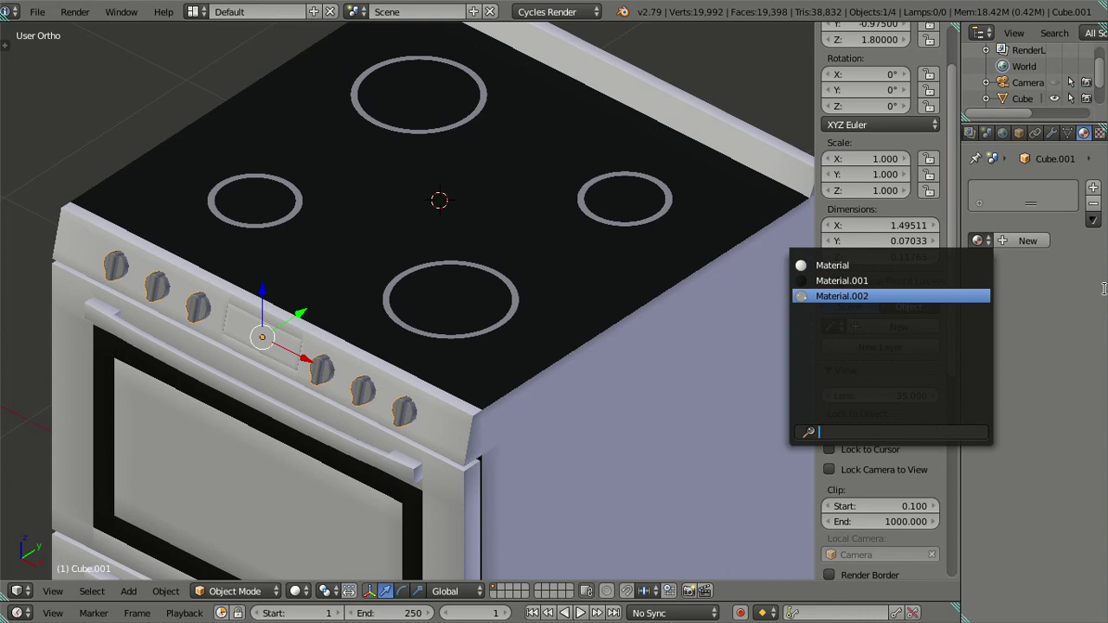
click(840, 266)
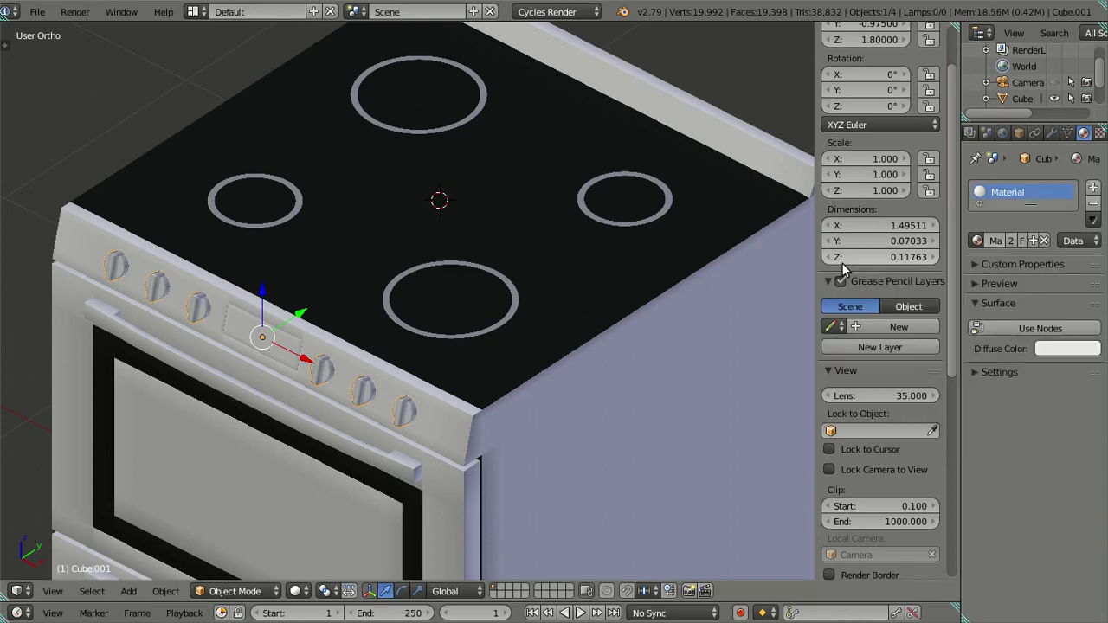
Give the burner rings object (Cube.002) the white Material
right_click(518, 308)
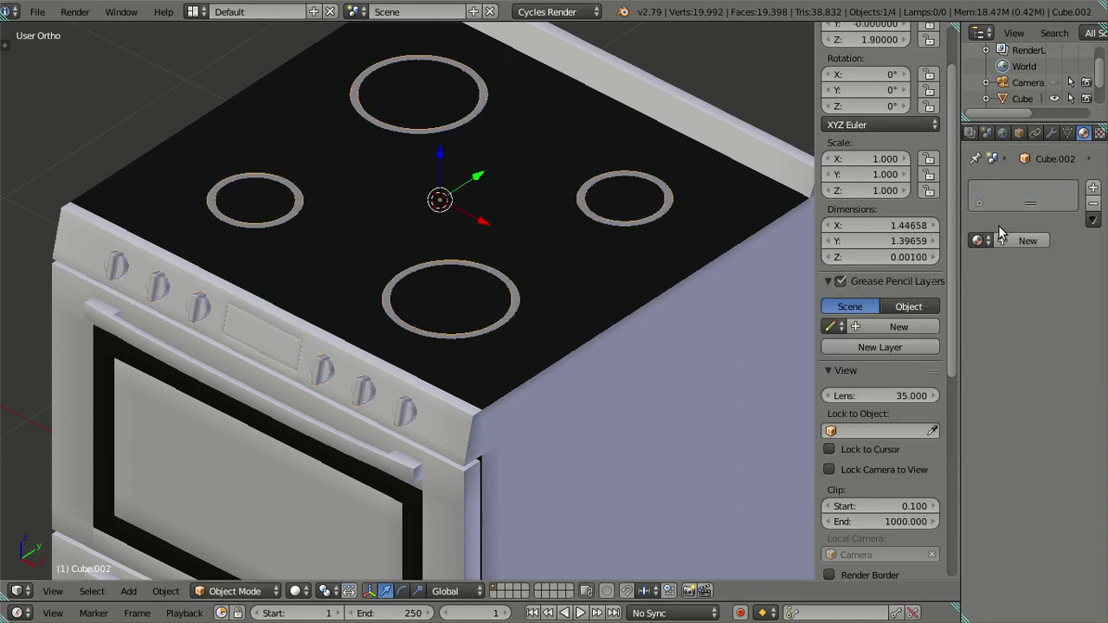
click(976, 240)
click(921, 265)
key(a)
Hide the sidebar and look through the scene camera
mouse_move(571, 270)
middle_down()
mouse_move(531, 301)
mouse_move(546, 297)
middle_up()
scroll(547, 297, down, 4)
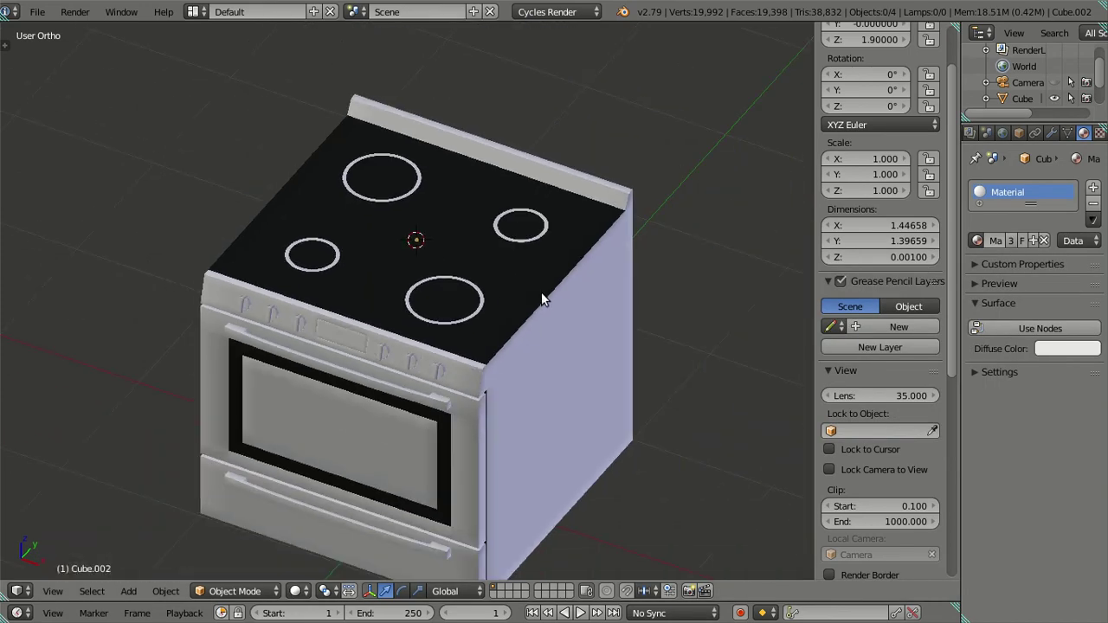
key(n)
key(KP_0)
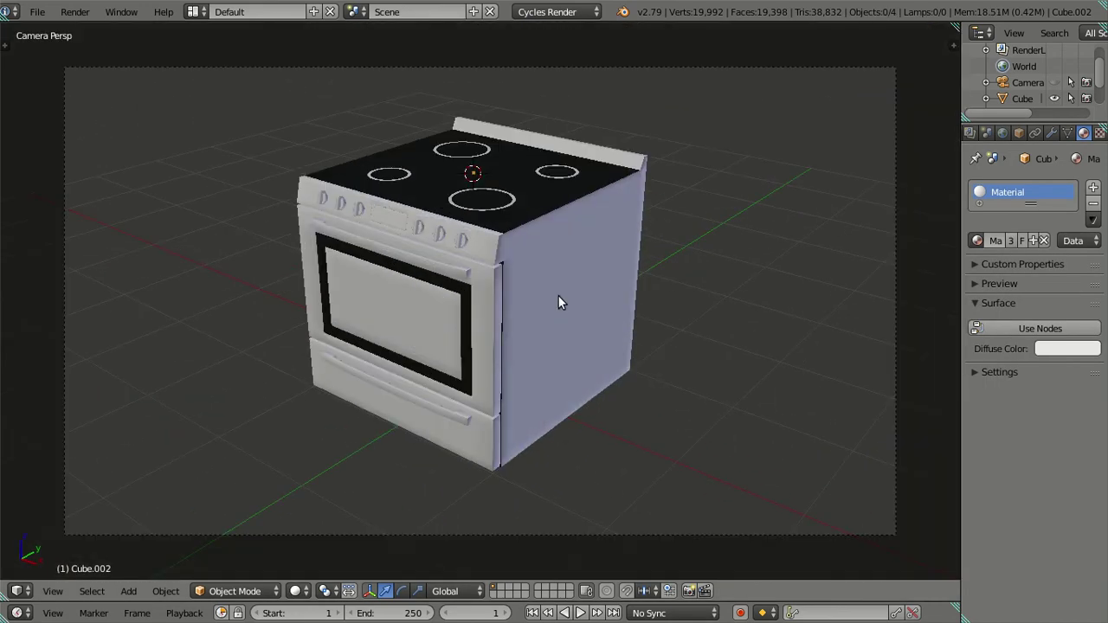
Set the oven body's Subdivision Surface viewport level to 1, then orbit in on its front
right_click(558, 302)
click(1053, 133)
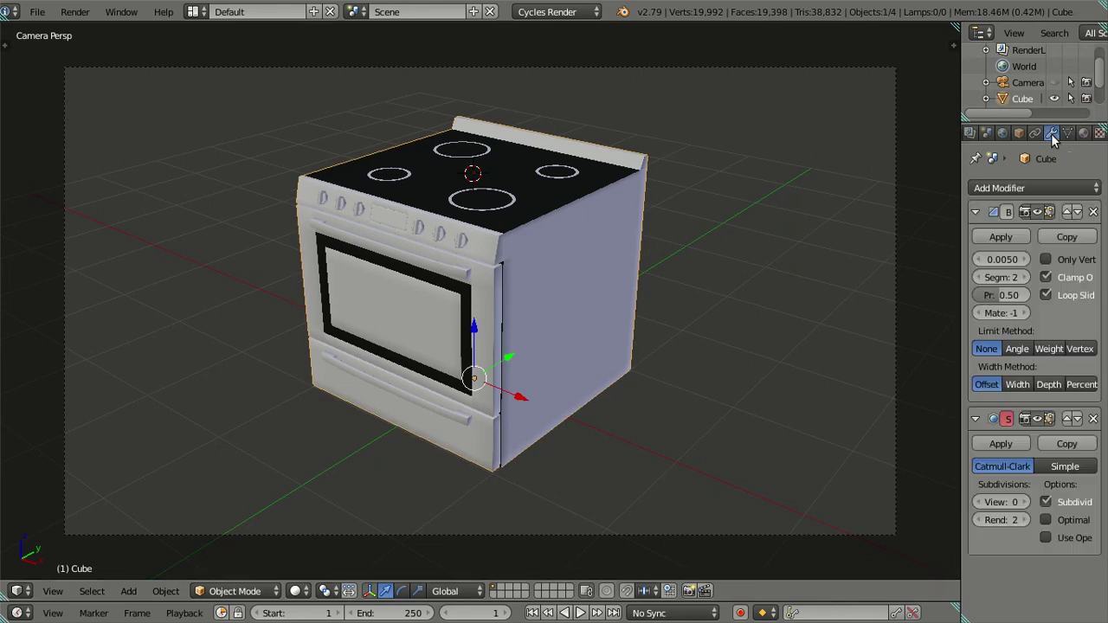
click(1023, 504)
key(a)
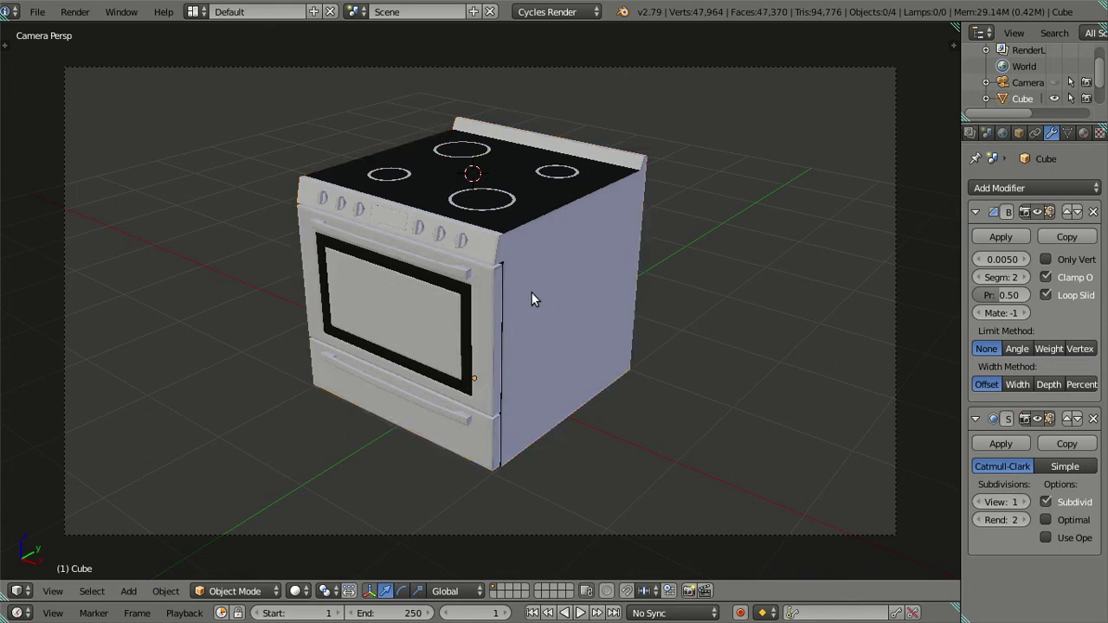
middle_drag(933, 299, 618, 315)
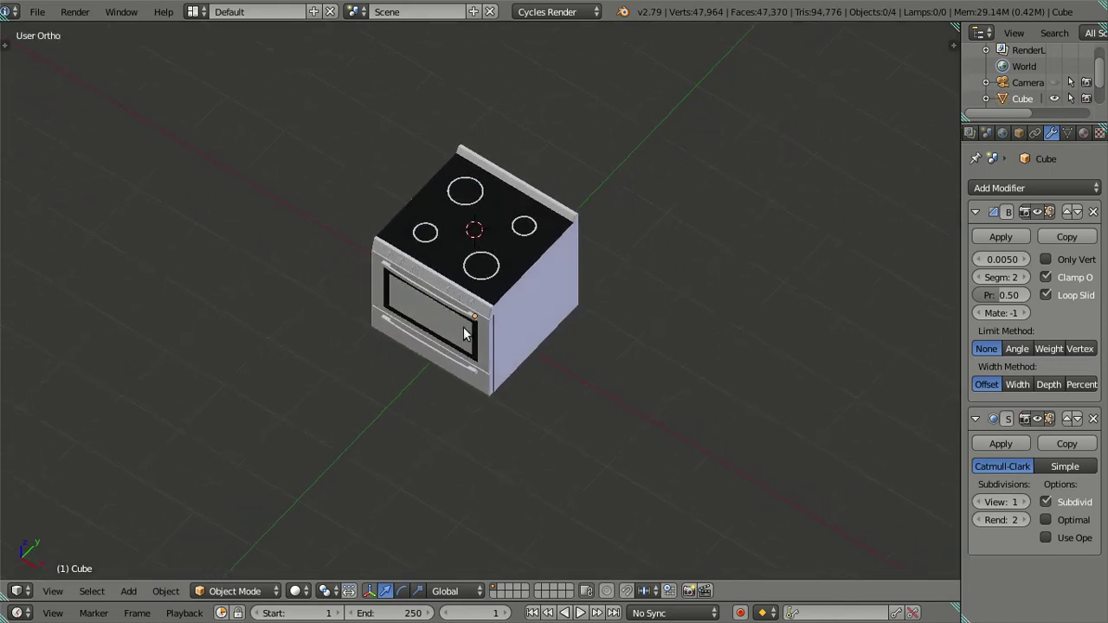
scroll(468, 303, up, 5)
mouse_move(468, 303)
middle_down()
mouse_move(530, 219)
mouse_move(608, 203)
mouse_move(606, 217)
mouse_move(539, 236)
mouse_move(577, 265)
mouse_move(589, 231)
mouse_move(477, 263)
mouse_move(464, 396)
mouse_move(501, 314)
mouse_move(585, 286)
mouse_move(514, 268)
mouse_move(639, 248)
mouse_move(659, 287)
mouse_move(507, 277)
mouse_move(502, 349)
mouse_move(468, 428)
mouse_move(519, 497)
middle_up()
Snap the 3D cursor to the stove body's origin
right_click(559, 498)
key(shift+s)
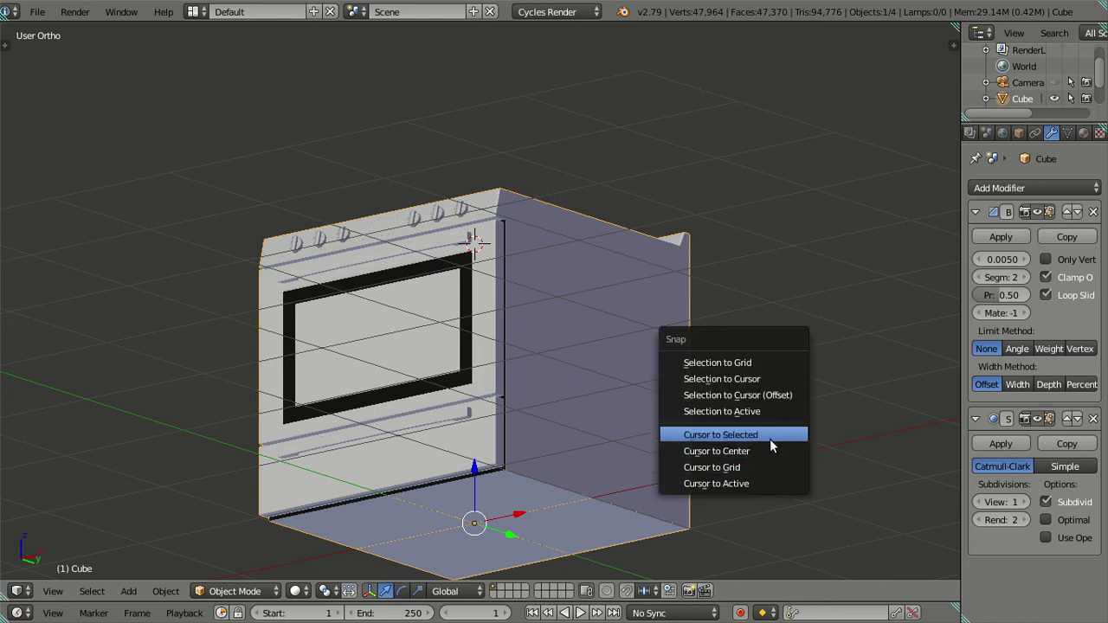
click(763, 452)
key(a)
scroll(727, 433, down, 3)
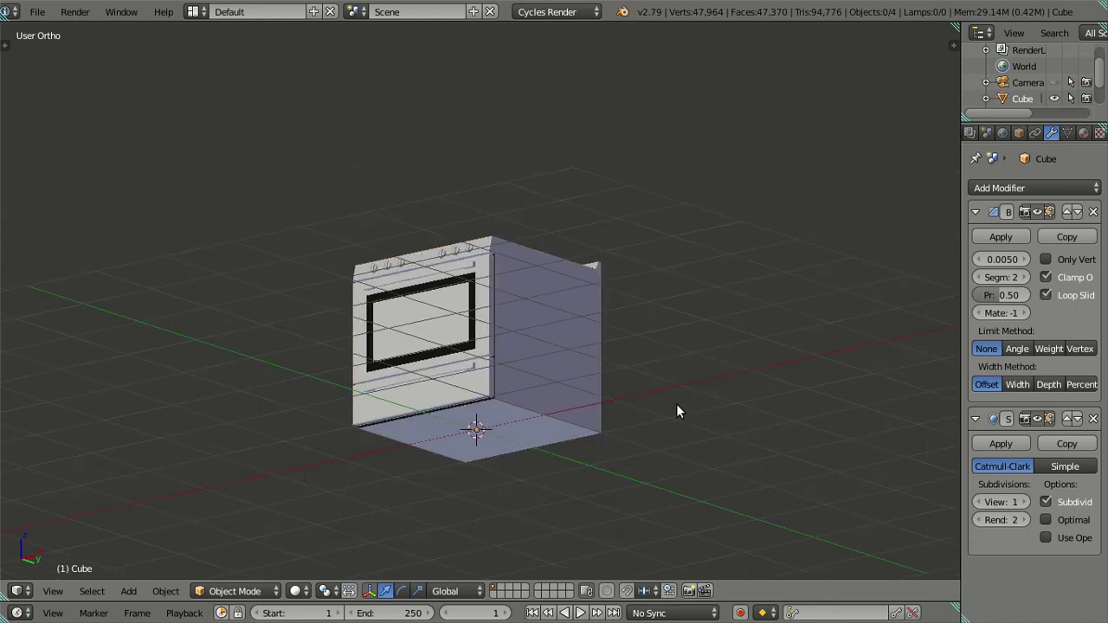
key(KP_0)
key(shift+s)
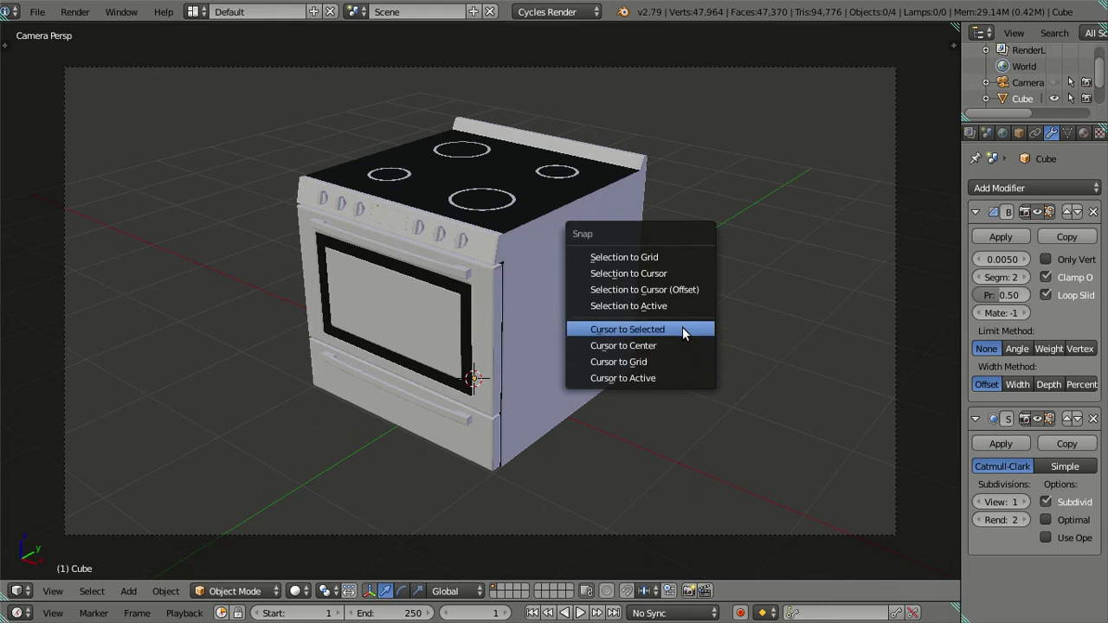
Add a plane at the cursor and scale it 10 times into a floor
key(shift+a)
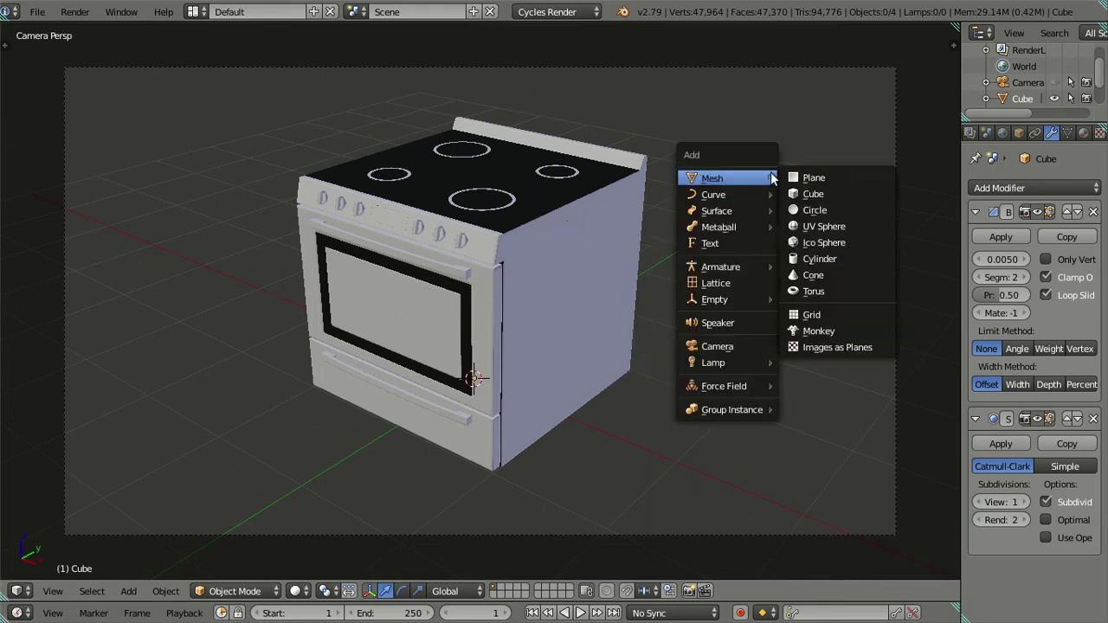
click(784, 179)
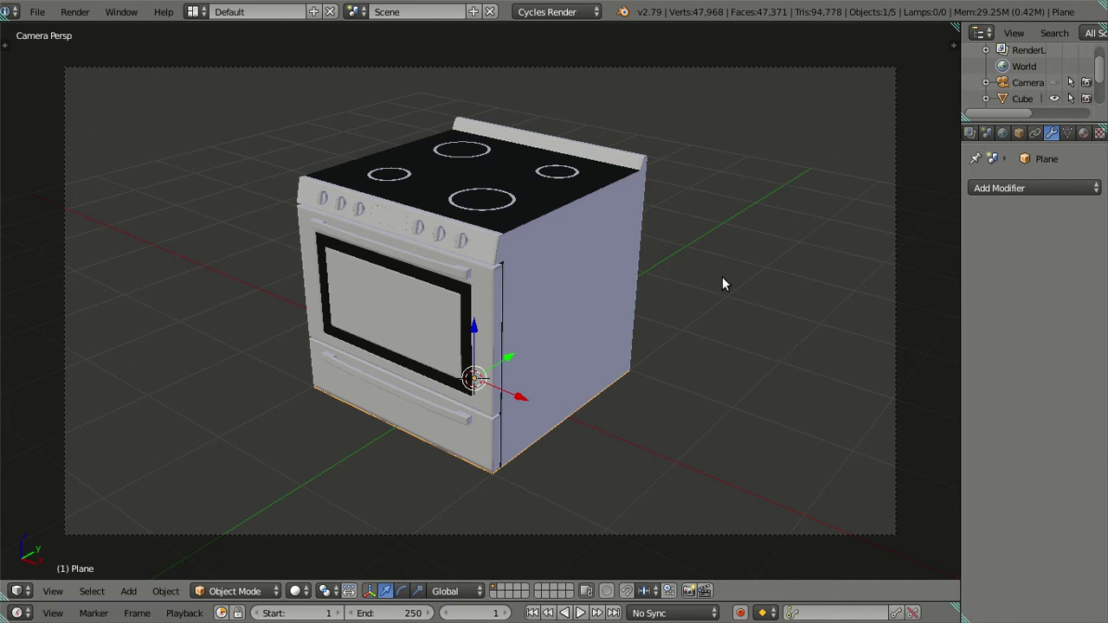
key(s)
key(Escape)
text(s10)
key(Return)
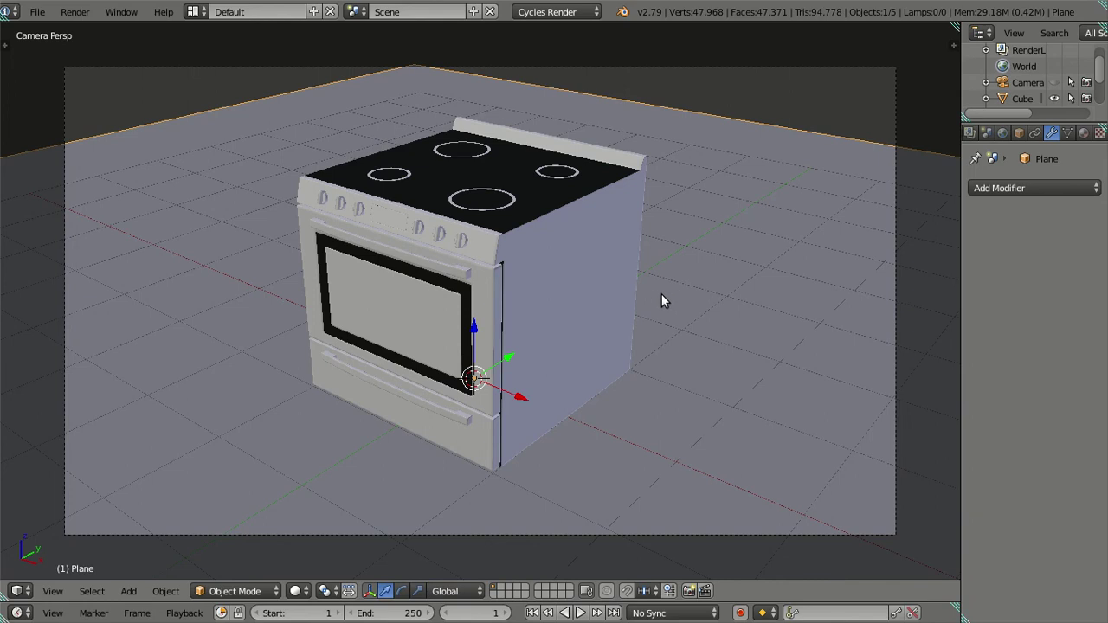
Add a second plane and lift it straight up above the stove
key(shift+s)
key(shift+a)
click(802, 178)
mouse_move(802, 177)
middle_down()
mouse_move(615, 374)
mouse_move(565, 336)
mouse_move(447, 296)
middle_up()
drag(506, 324, 536, 39)
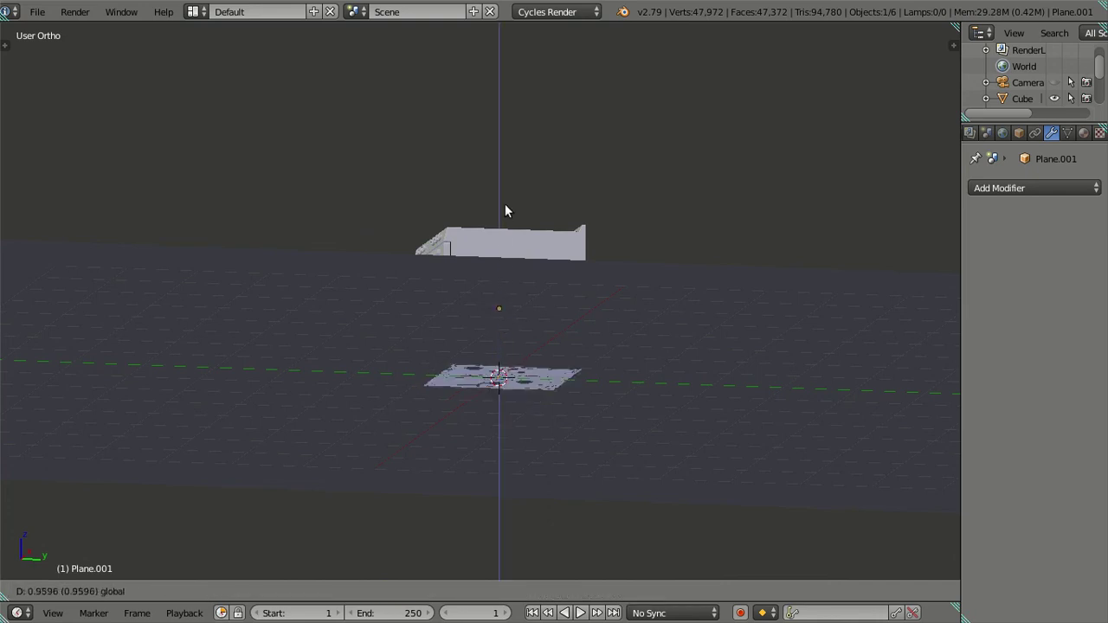
click(536, 38)
middle_drag(510, 181, 564, 279)
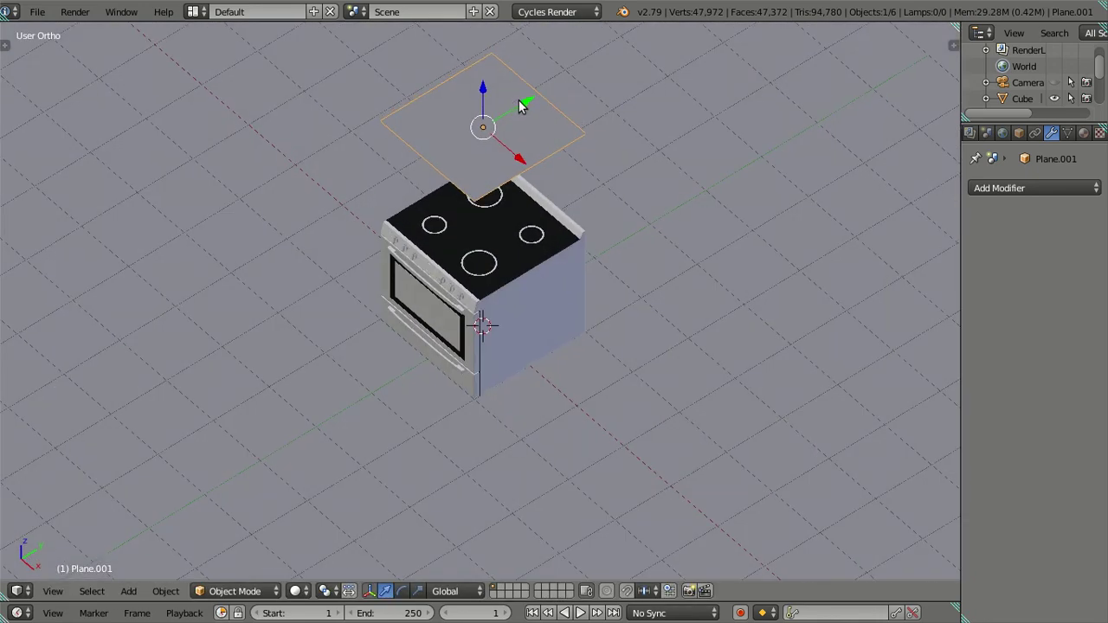
Resize and raise the overhead plane so it hovers over the stove
key(s)
key(Escape)
key(s)
click(609, 341)
mouse_move(609, 341)
middle_down()
mouse_move(524, 276)
mouse_move(376, 265)
mouse_move(409, 174)
middle_up()
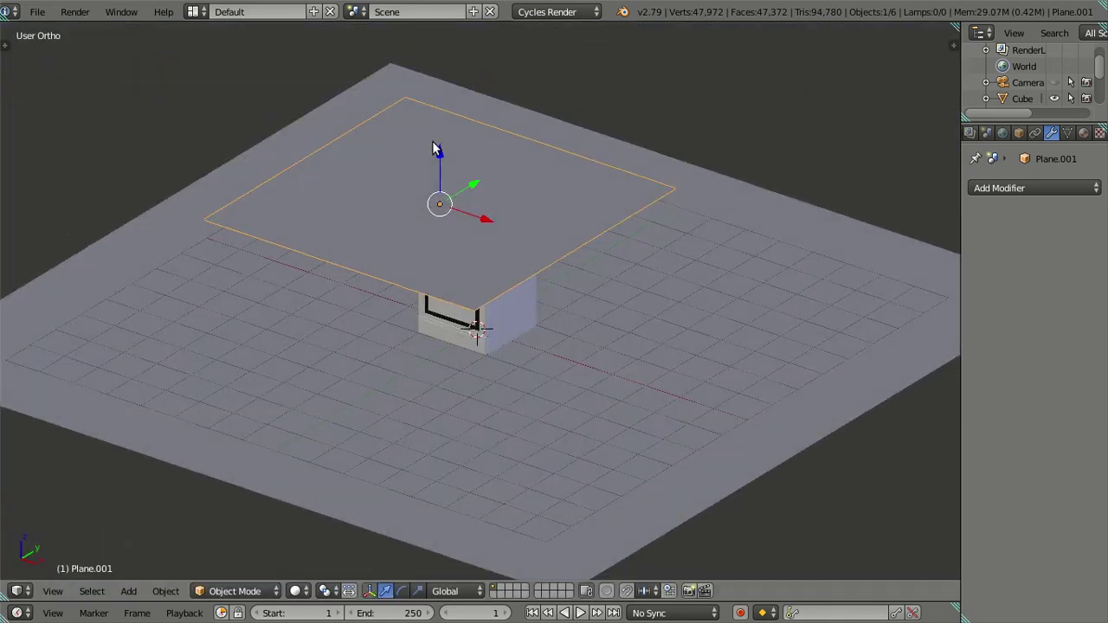
key(g)
click(445, 64)
mouse_move(445, 64)
middle_down()
mouse_move(603, 243)
mouse_move(622, 249)
middle_up()
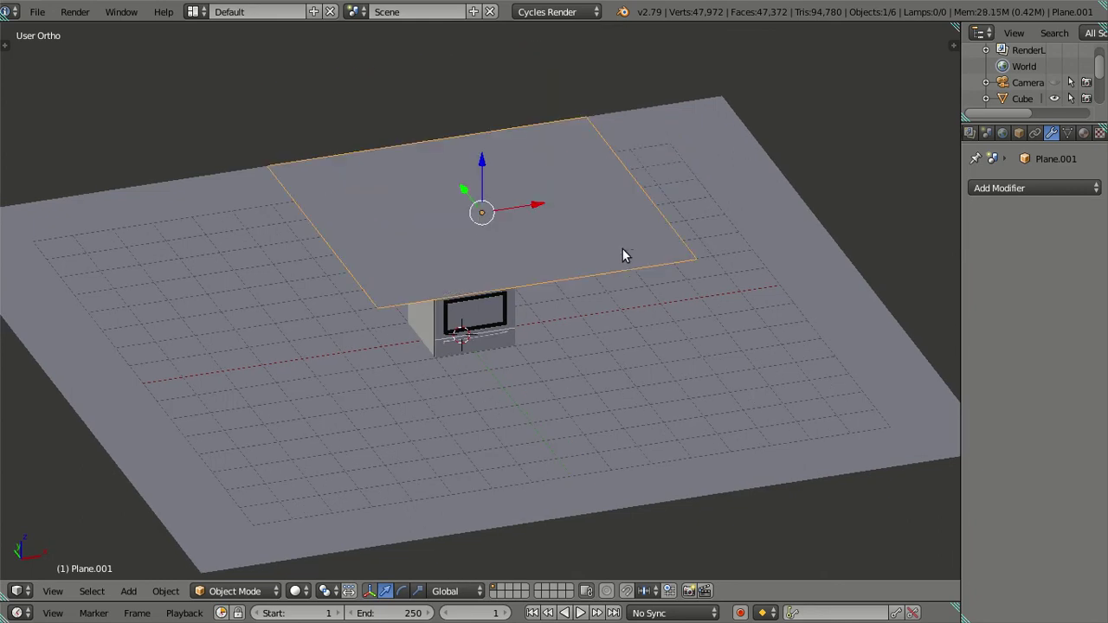
key(ctrl+z)
key(ctrl+z)
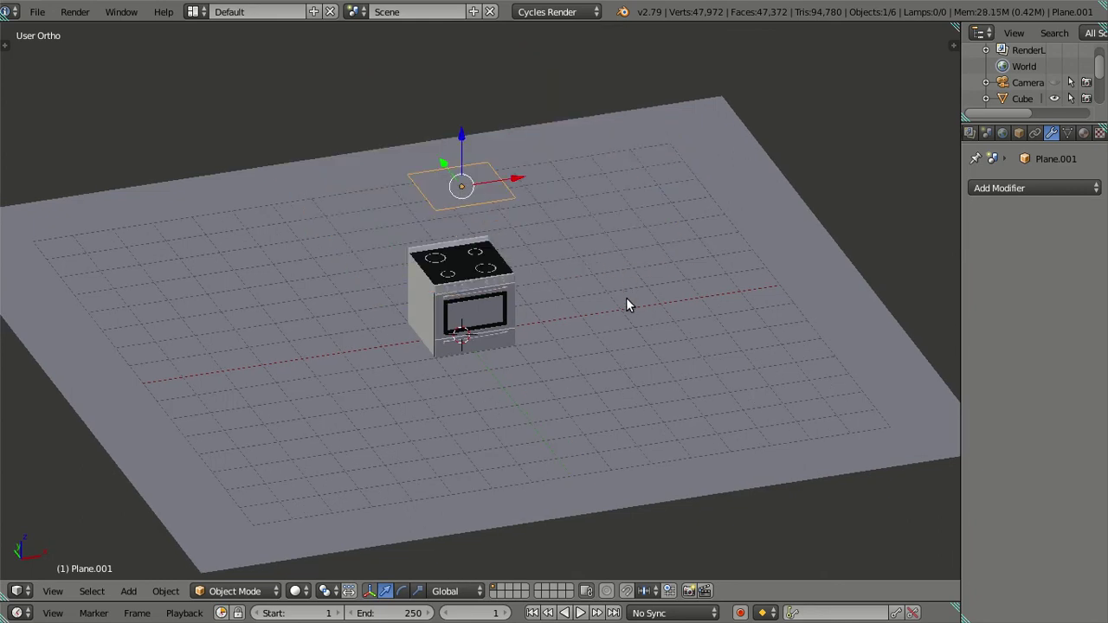
key(s)
click(495, 289)
mouse_move(494, 289)
middle_down()
mouse_move(367, 359)
mouse_move(475, 280)
middle_up()
middle_drag(509, 216, 539, 202)
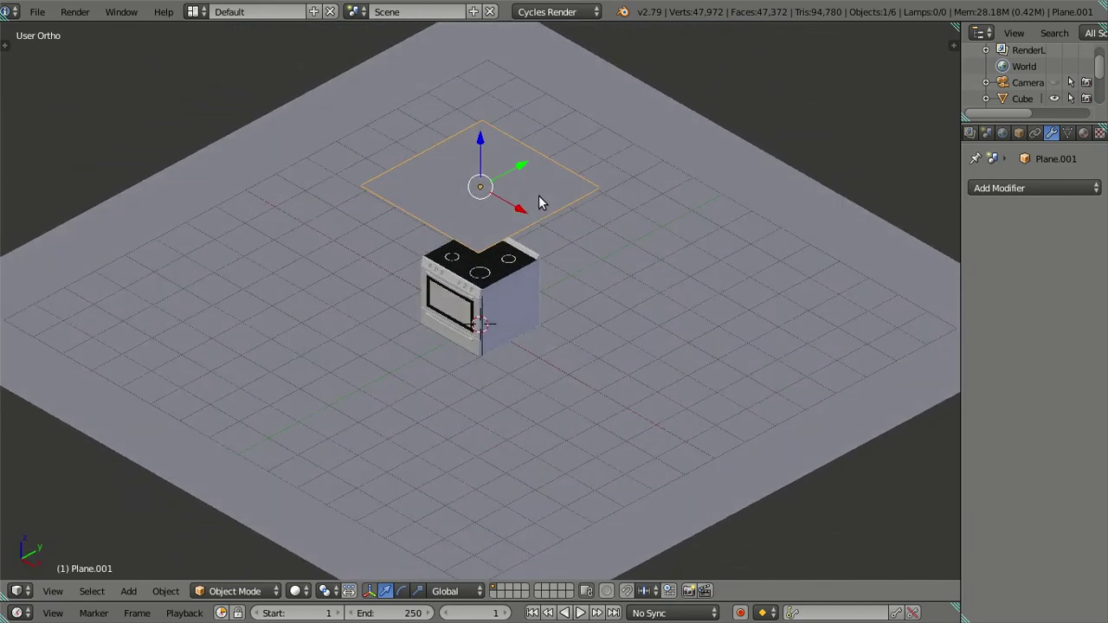
Move the overhead plane up and left and assign it the existing Material
key(g)
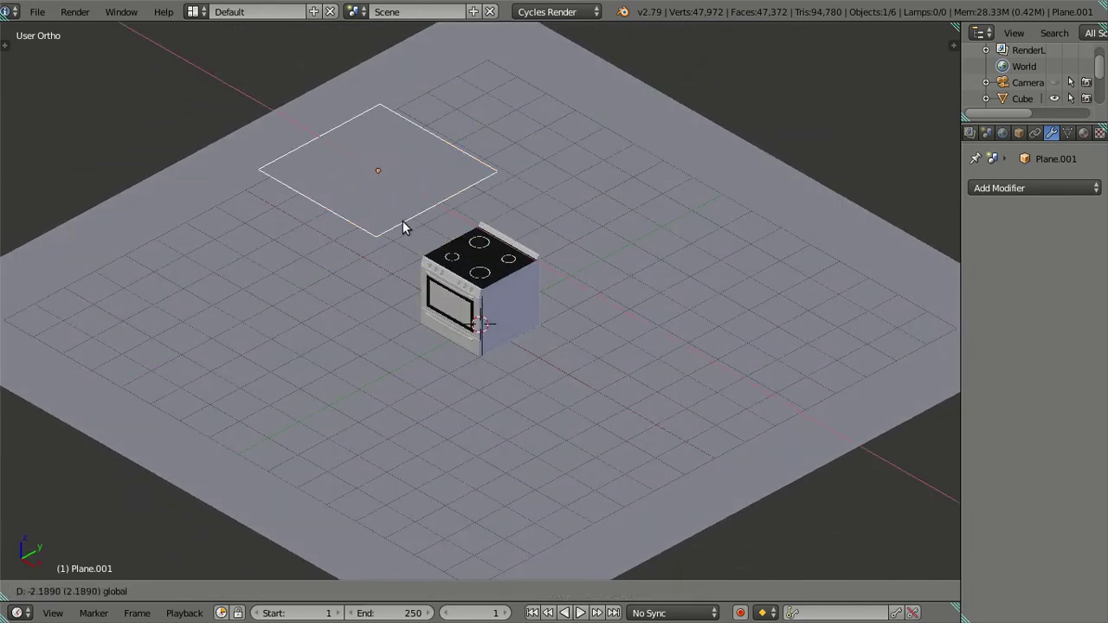
click(403, 221)
click(1082, 133)
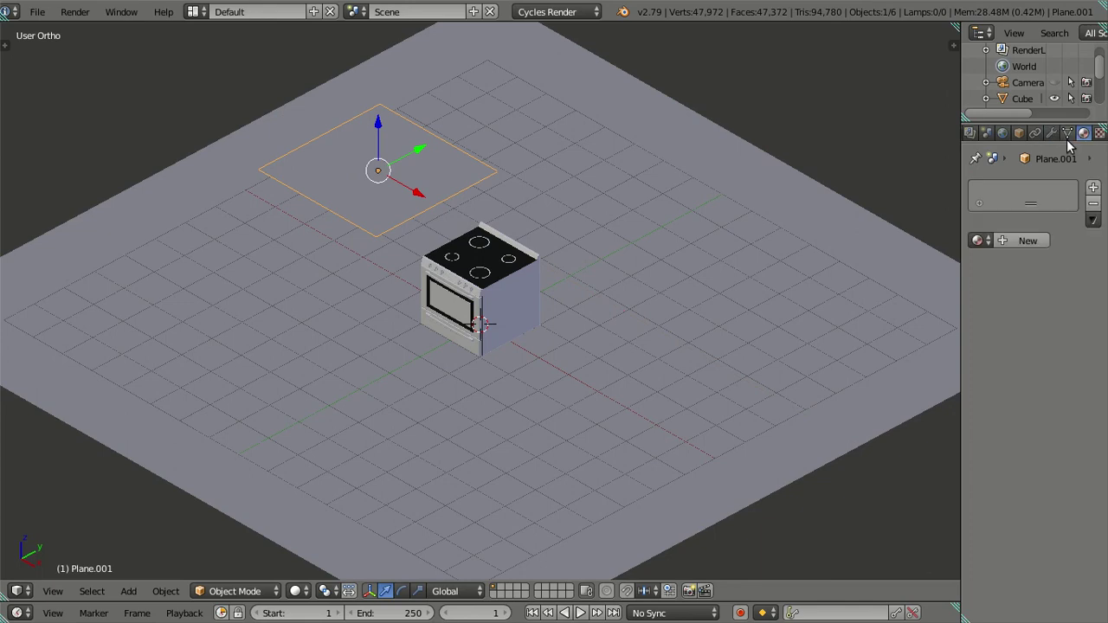
click(977, 243)
click(916, 262)
Make a single-user copy with an Emission surface at strength 6, then view through the camera
click(1032, 240)
click(1025, 327)
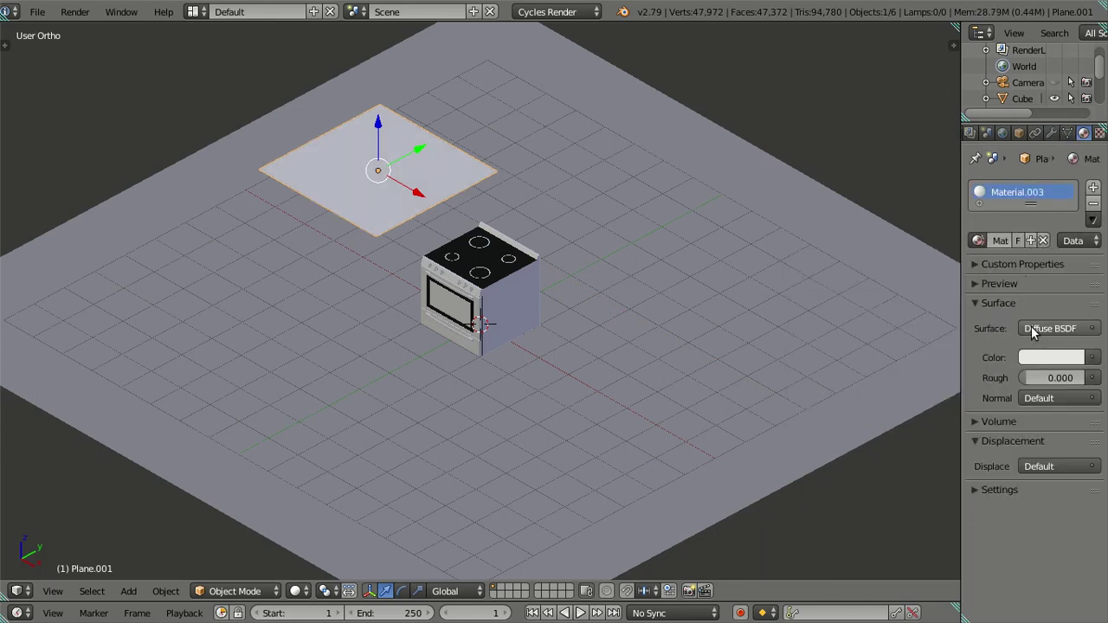
click(1042, 328)
click(900, 60)
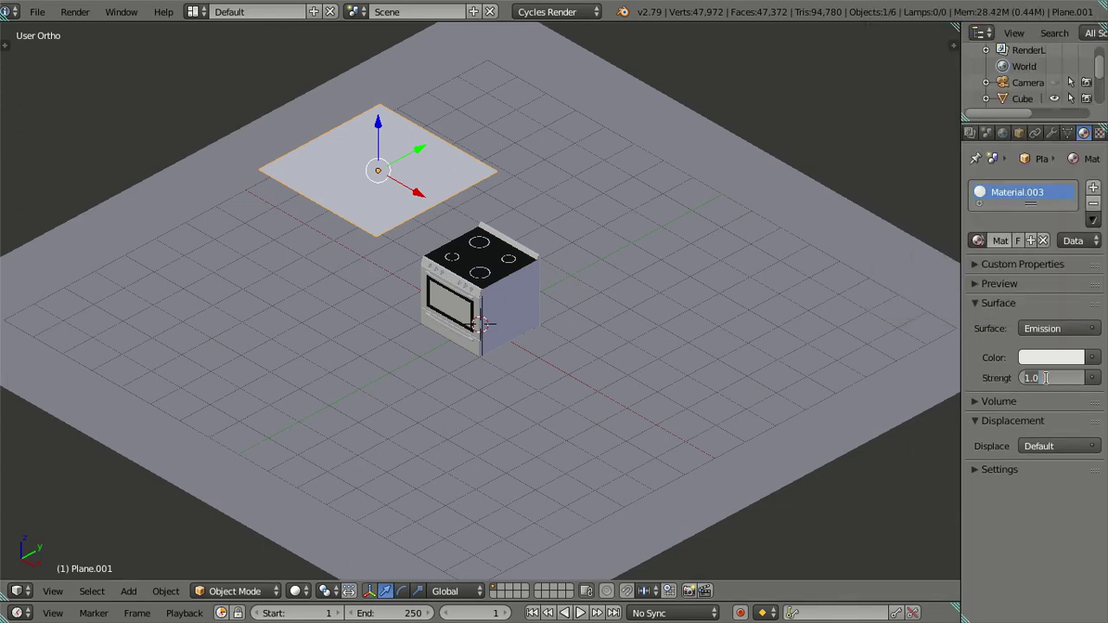
text(6)
key(Return)
click(977, 281)
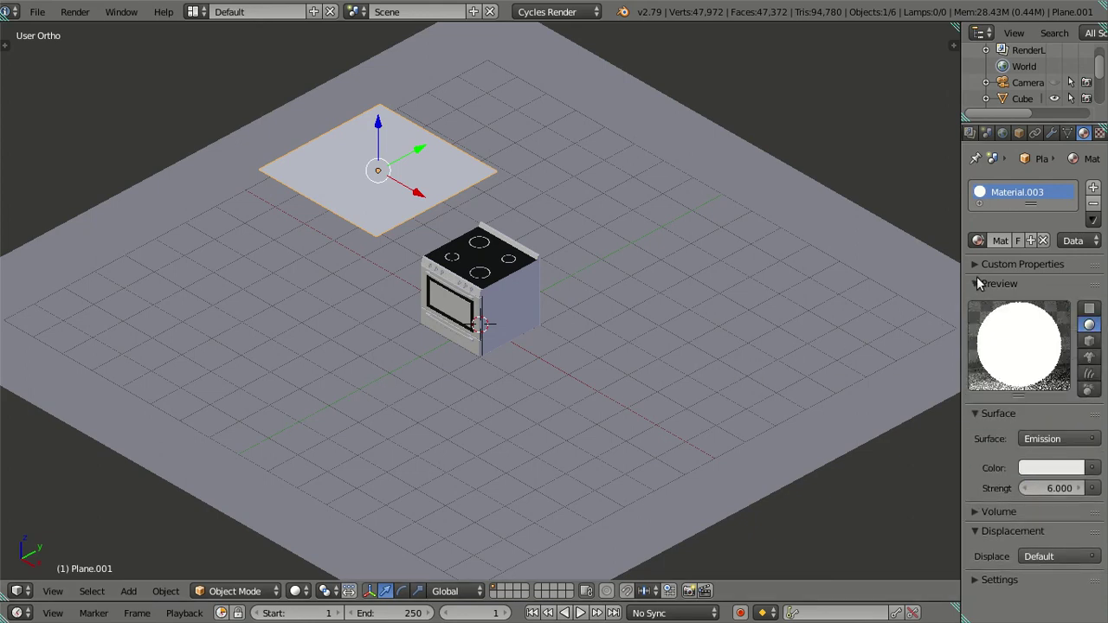
key(KP_0)
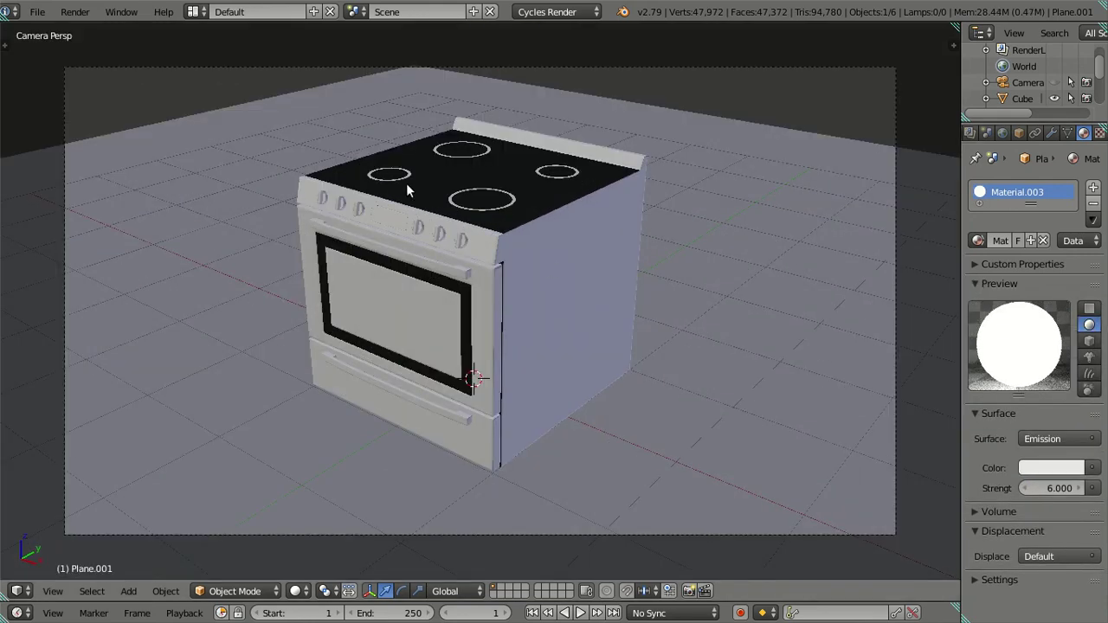
Render an image from the camera, check the render settings, then close the render view
click(83, 10)
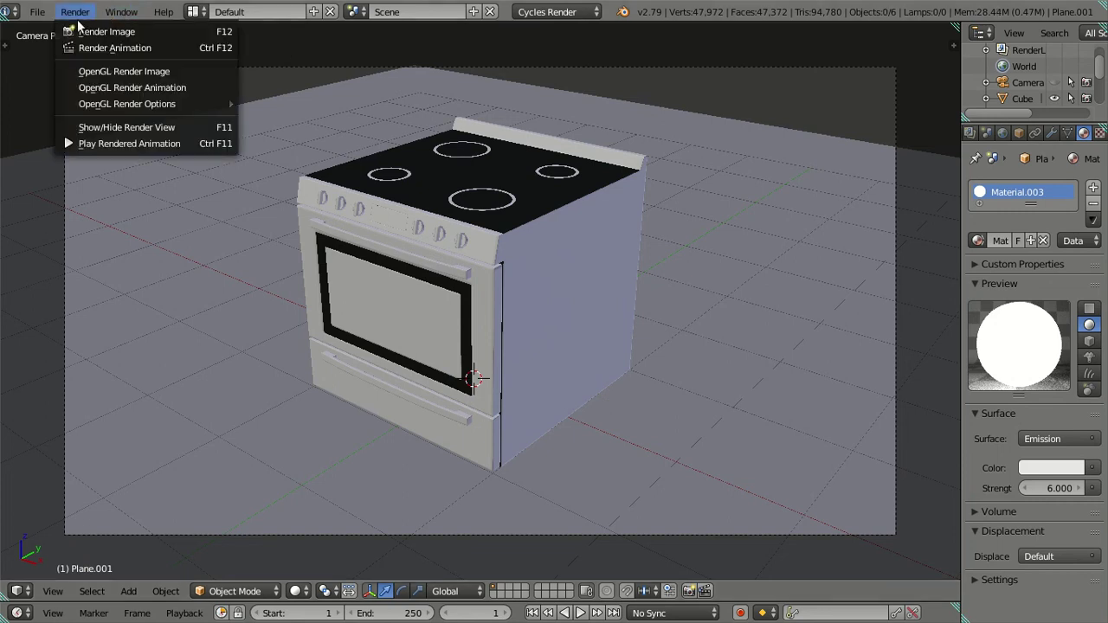
click(86, 29)
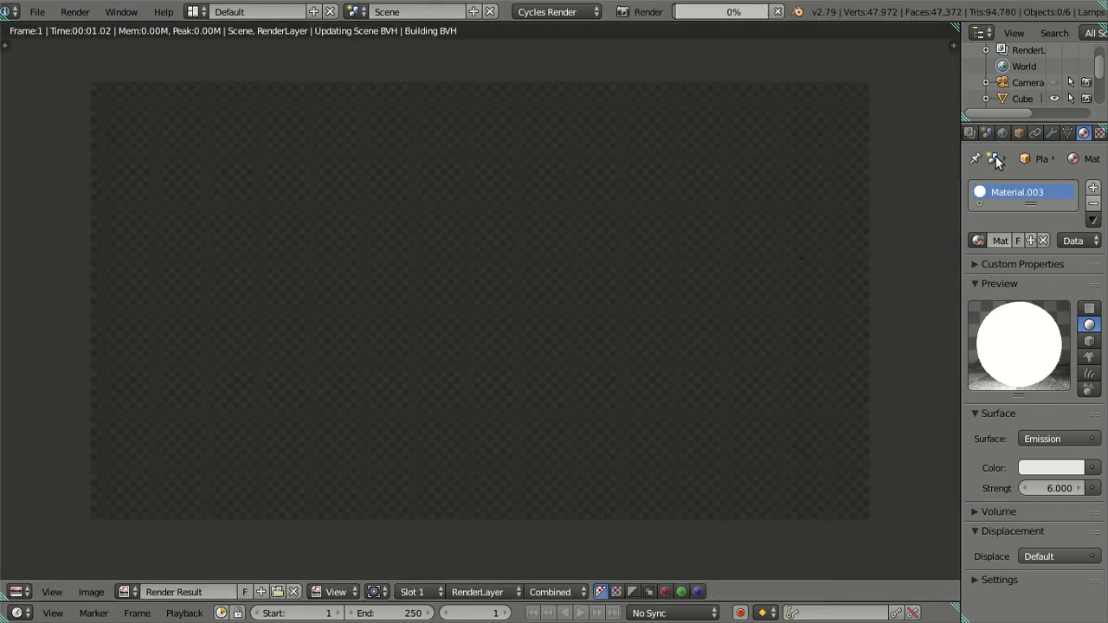
click(988, 135)
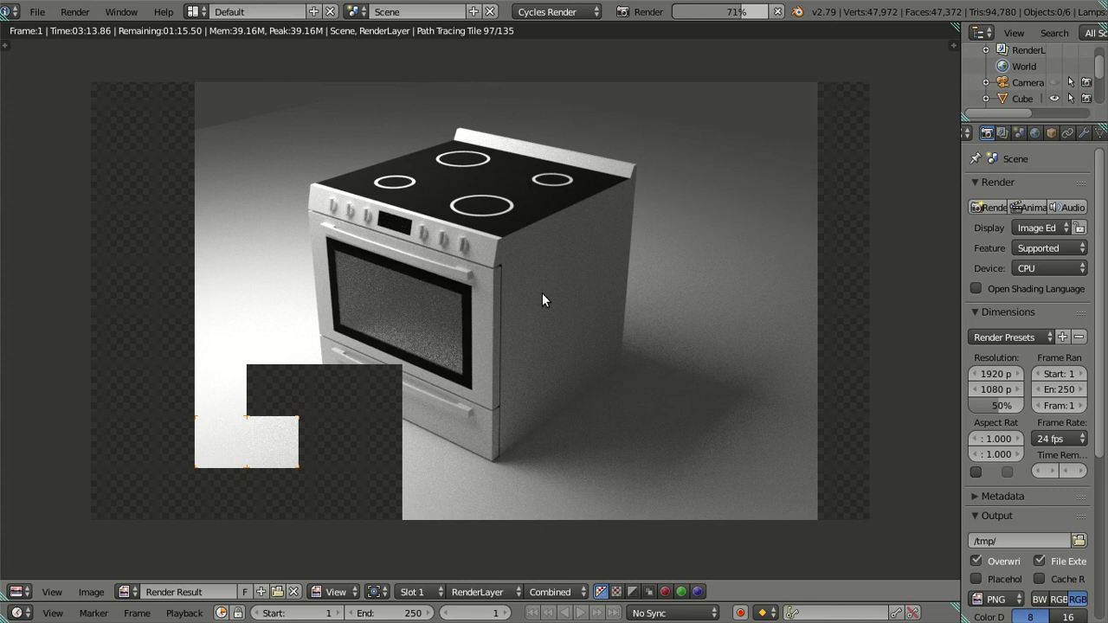
key(Escape)
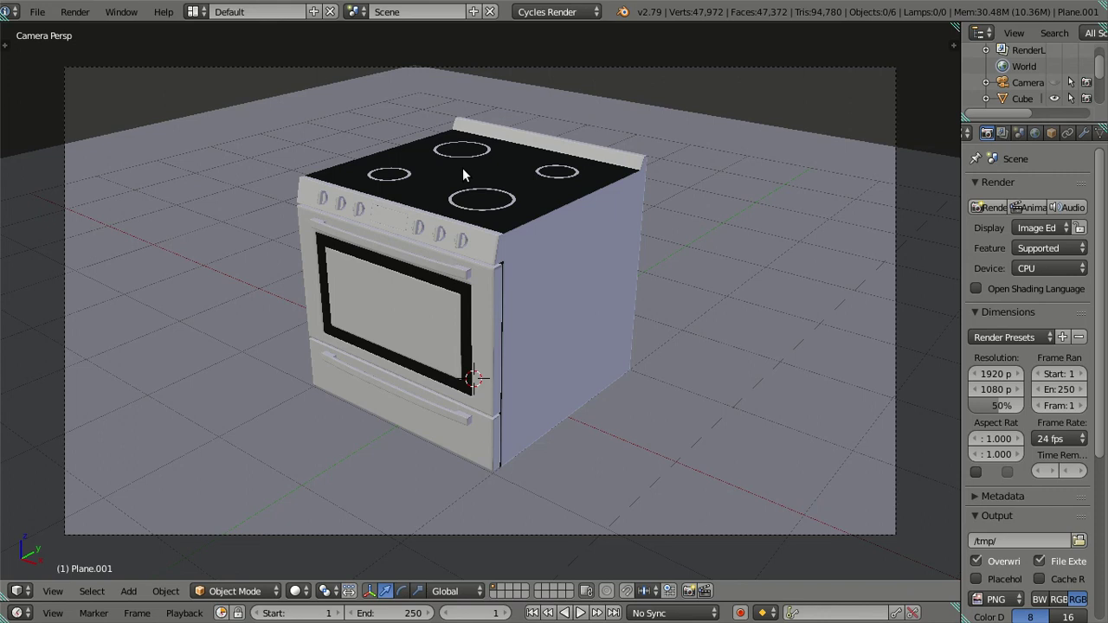
Save As 'Freestanding Electric Stove' on the Desktop
click(38, 10)
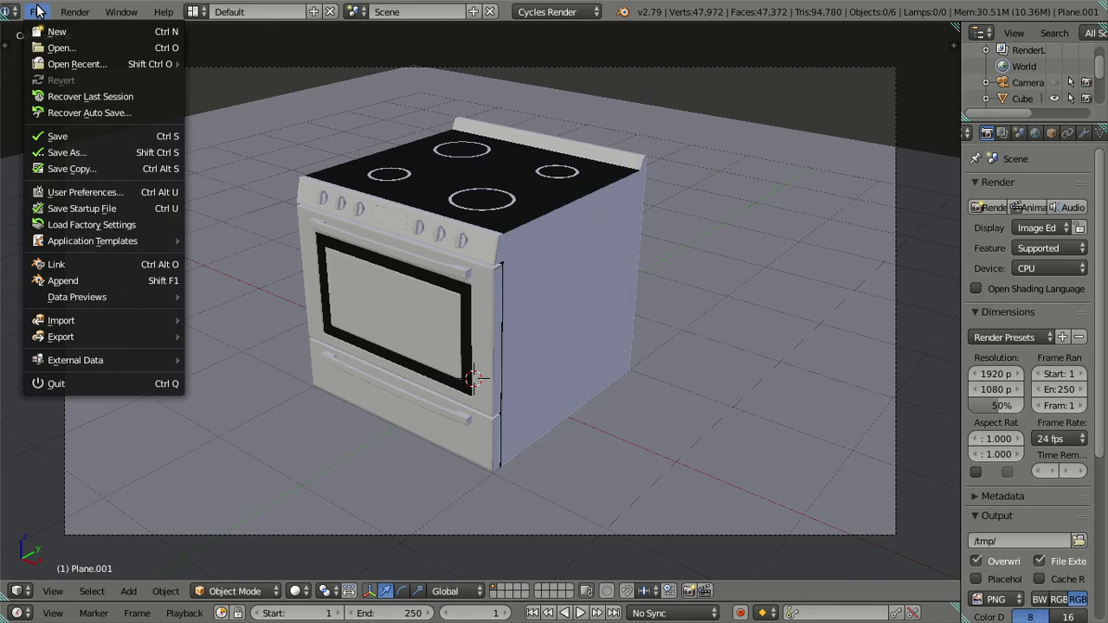
click(78, 153)
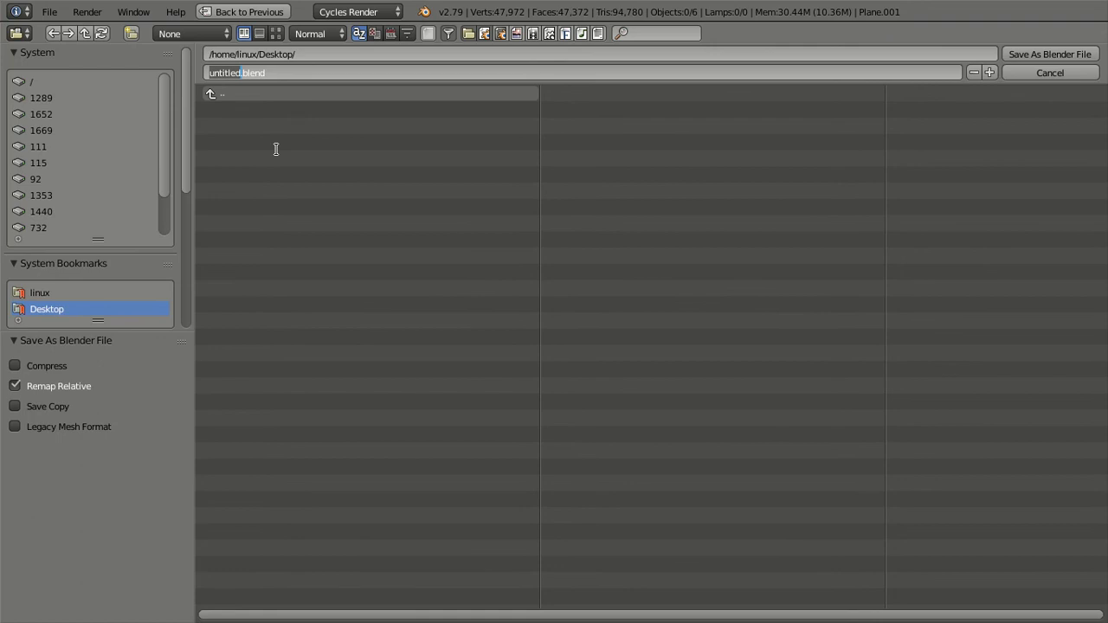
text(Freestanding)
text( Electric)
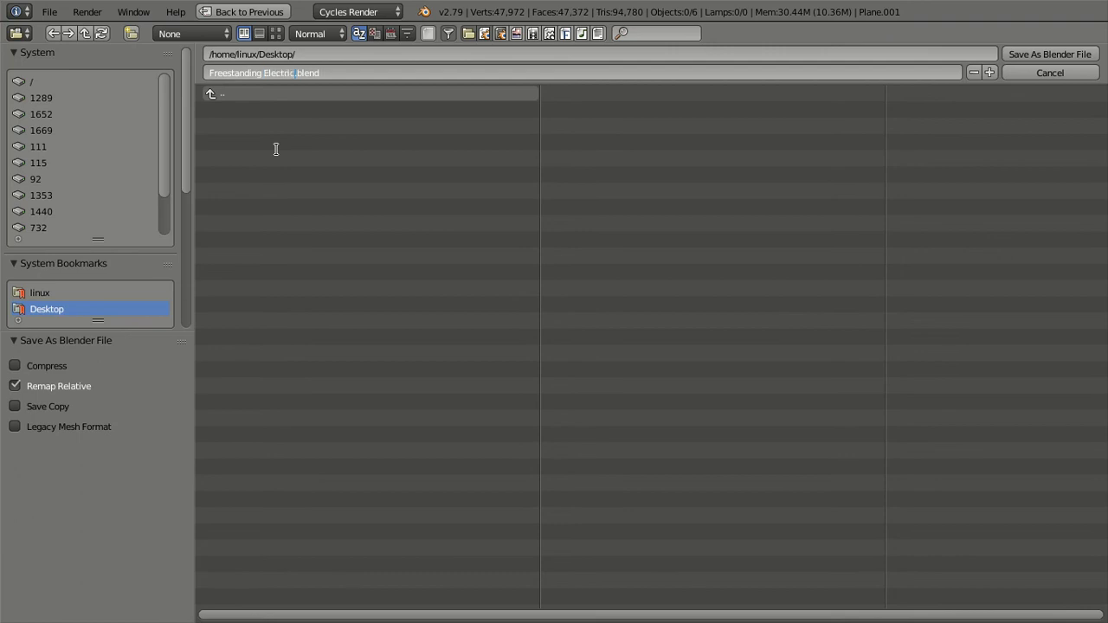
text( Stove)
key(Return)
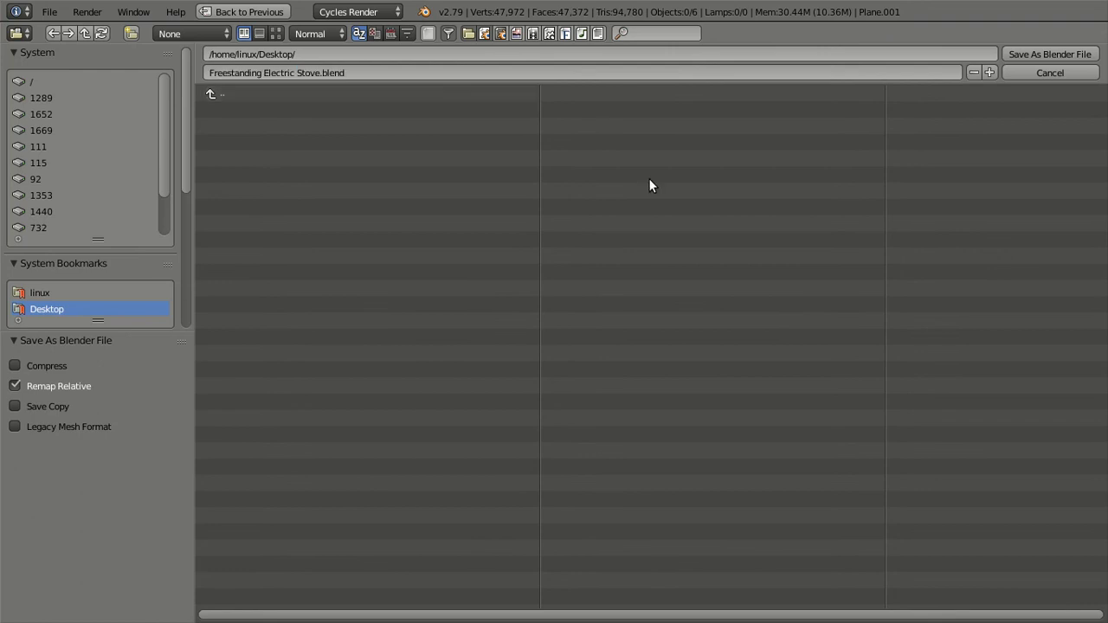
key(Return)
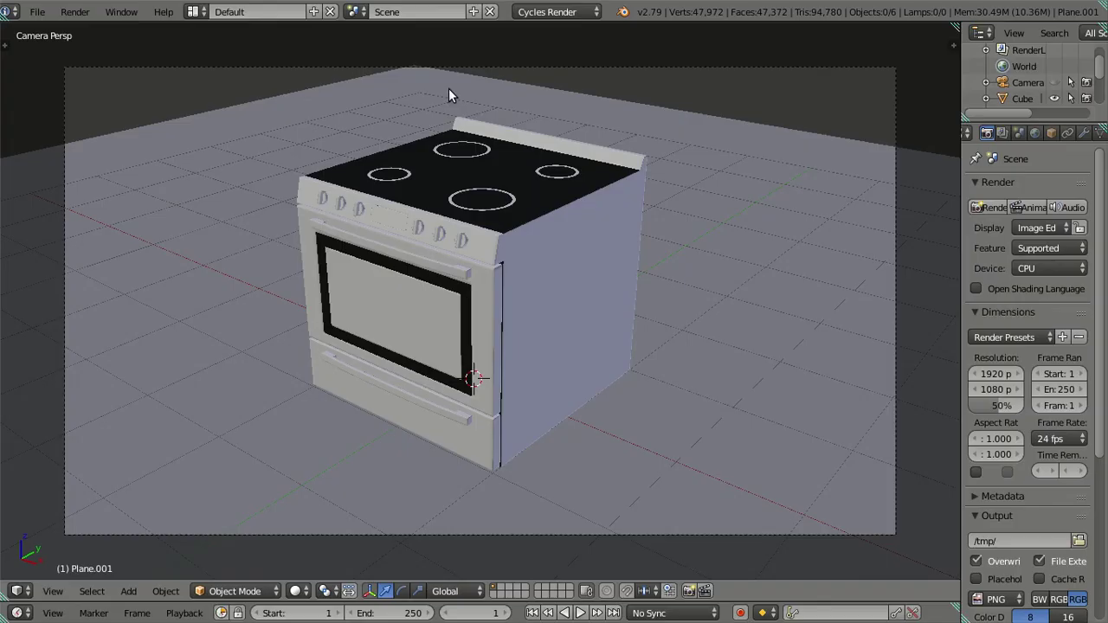